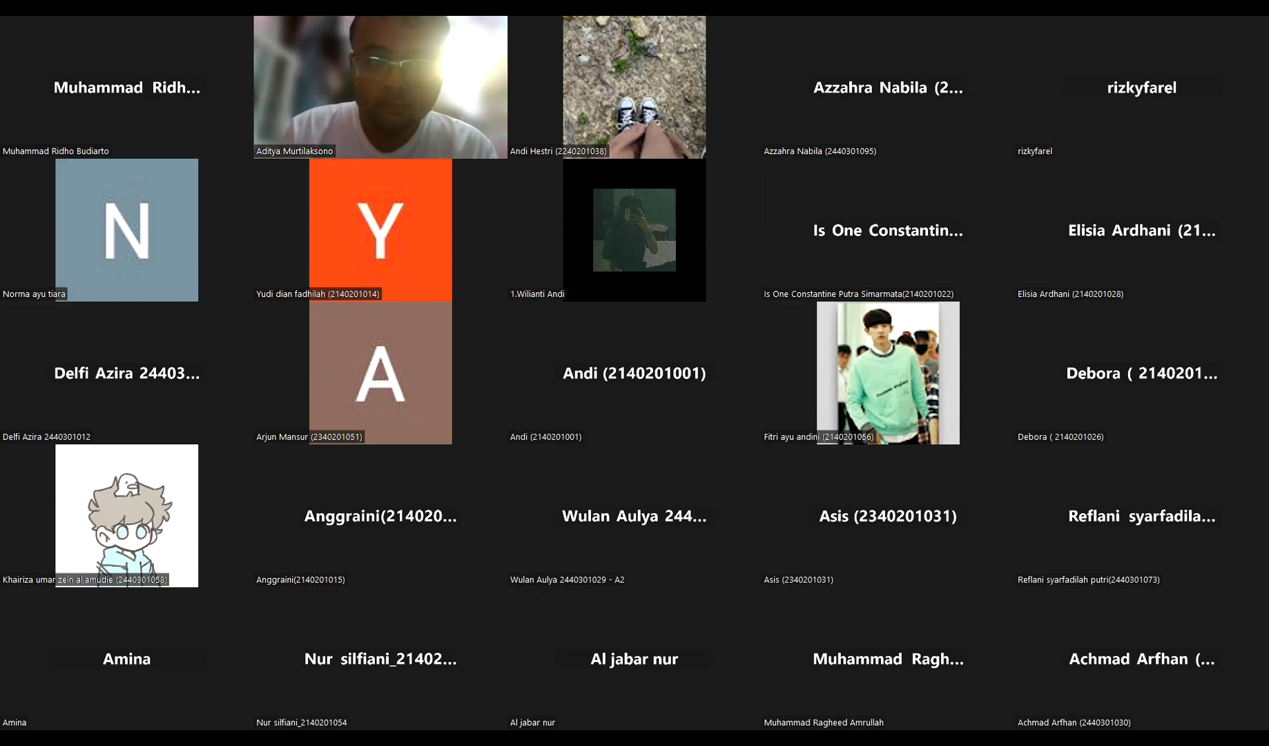
- Flip forward two pages in the Zoom participant gallery
key("Page_Down")
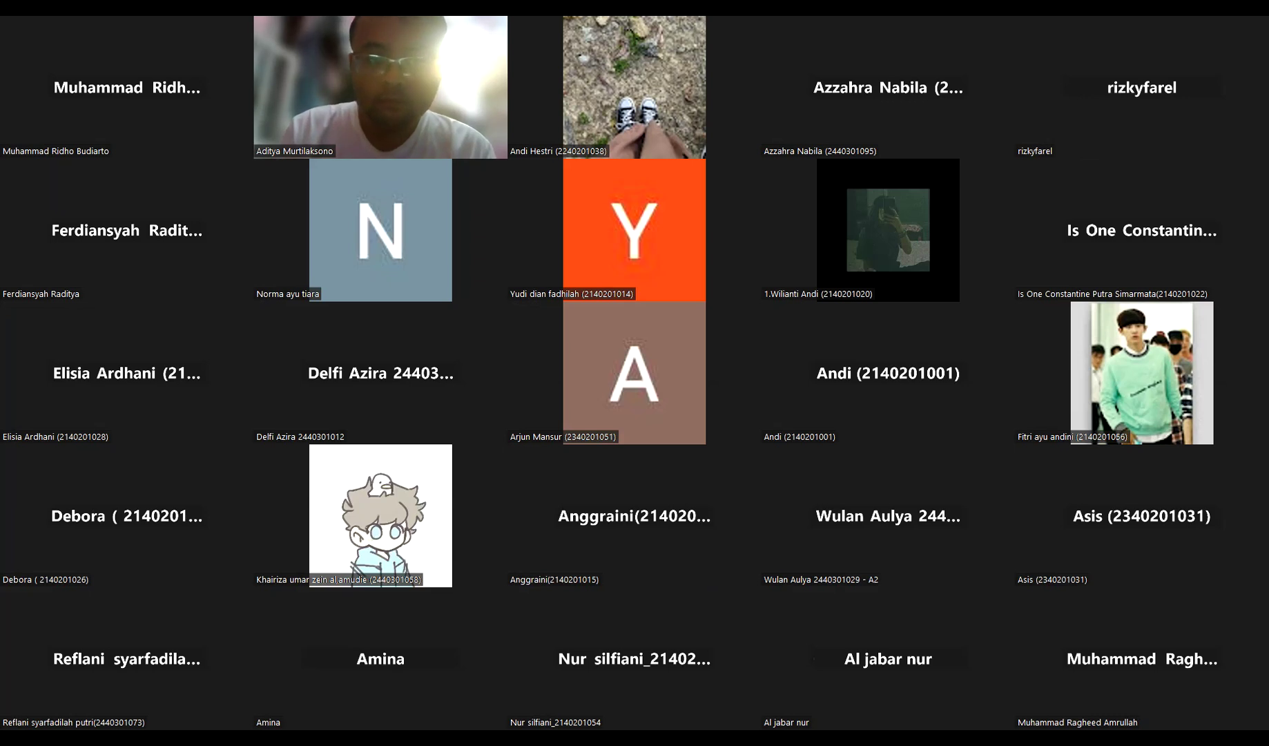
key("Page_Down")
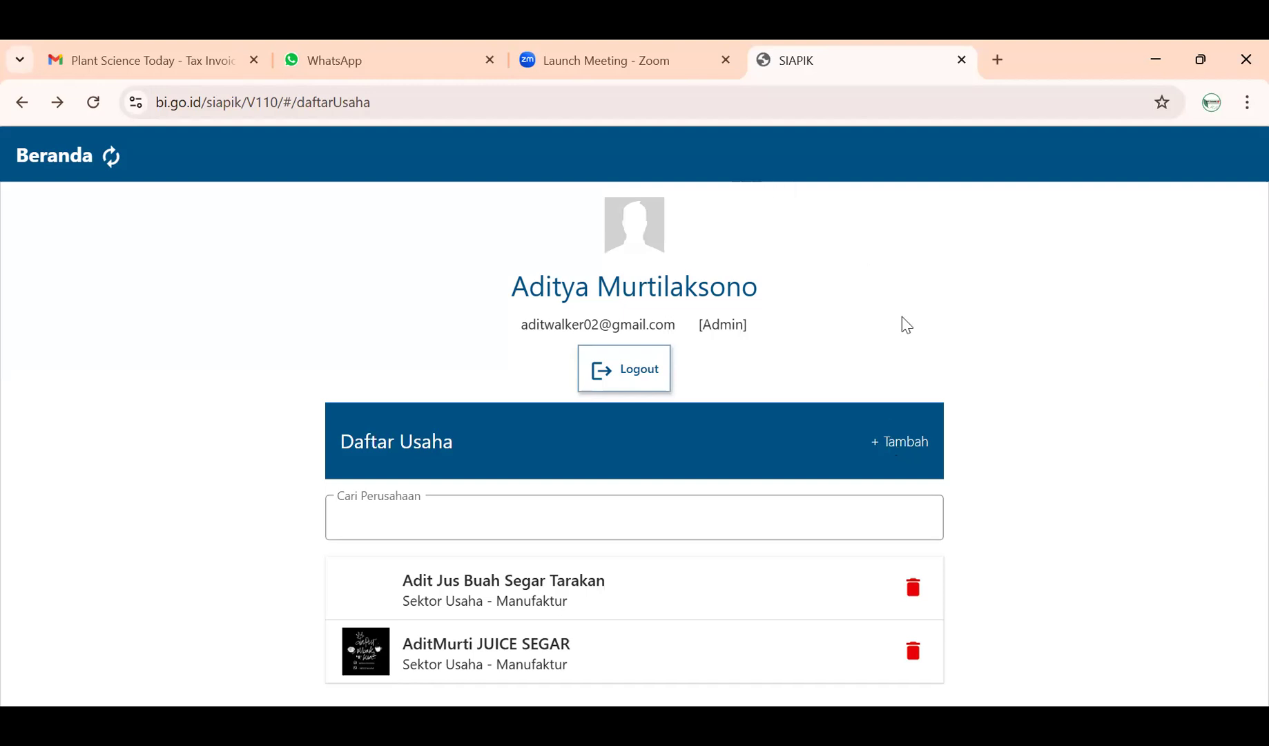
- Start a new business in SIAPIK, dismiss the notice, and choose the Manufaktur sector
left_click(898, 445)
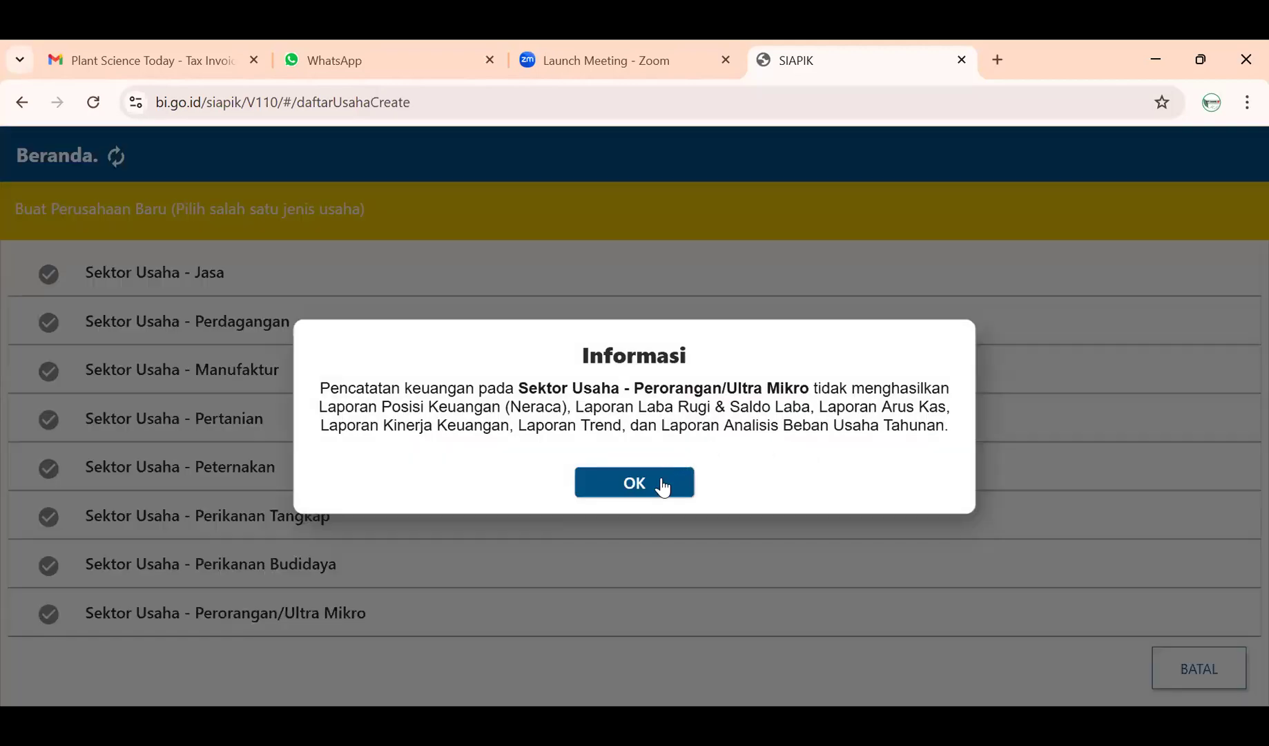
left_click(662, 487)
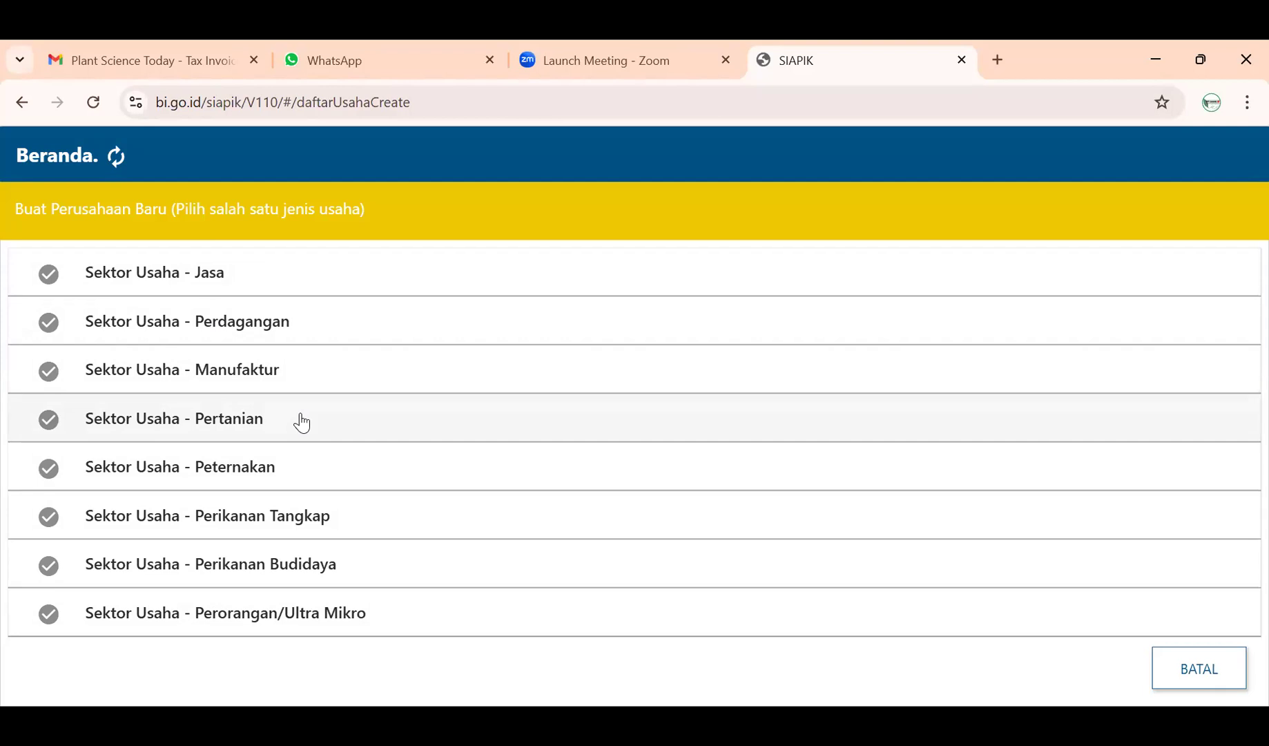
left_click(272, 373)
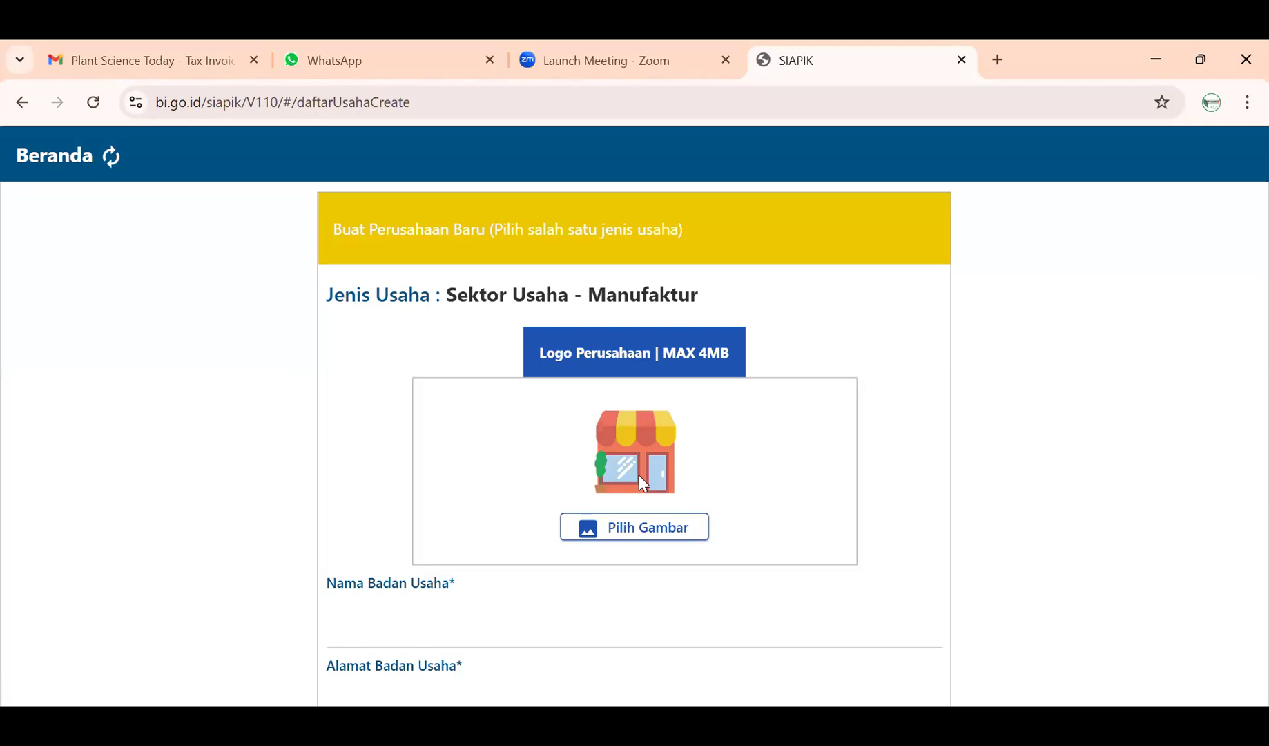
- Open the logo image picker and browse from the Data Papa Kia drive to Downloads
left_click(647, 540)
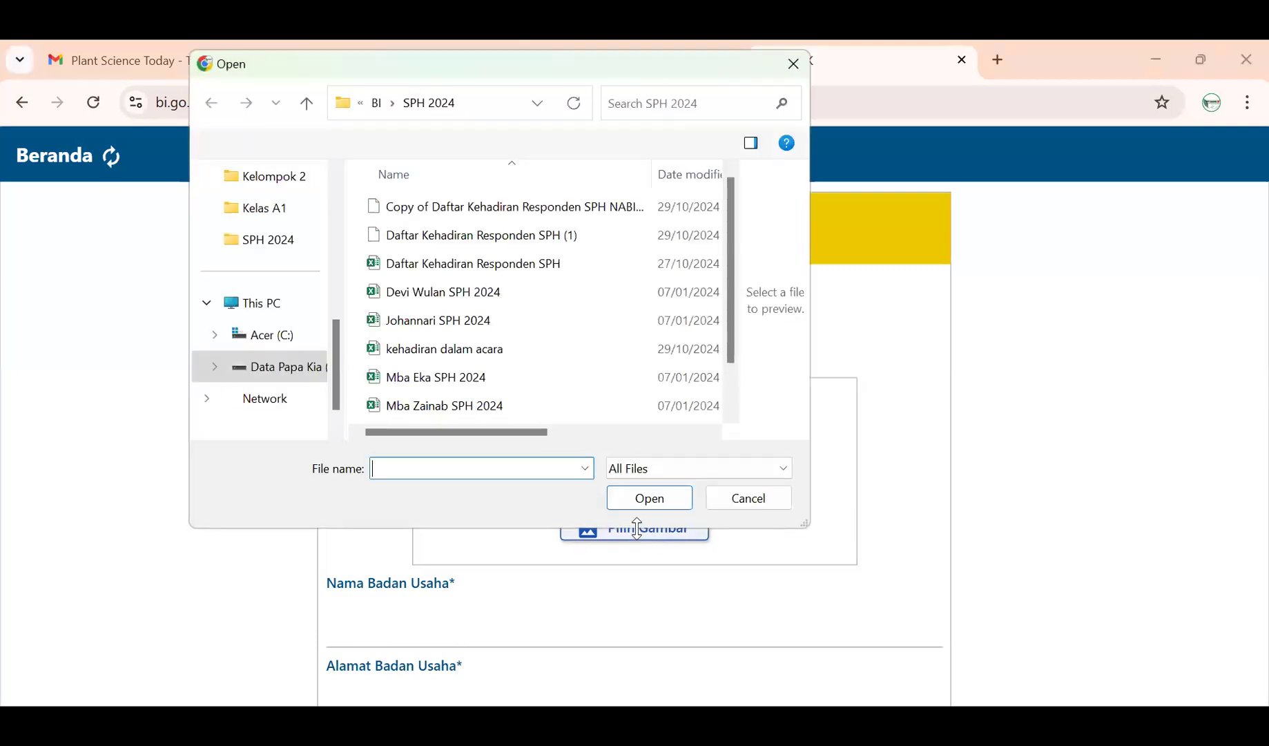
left_click(320, 373)
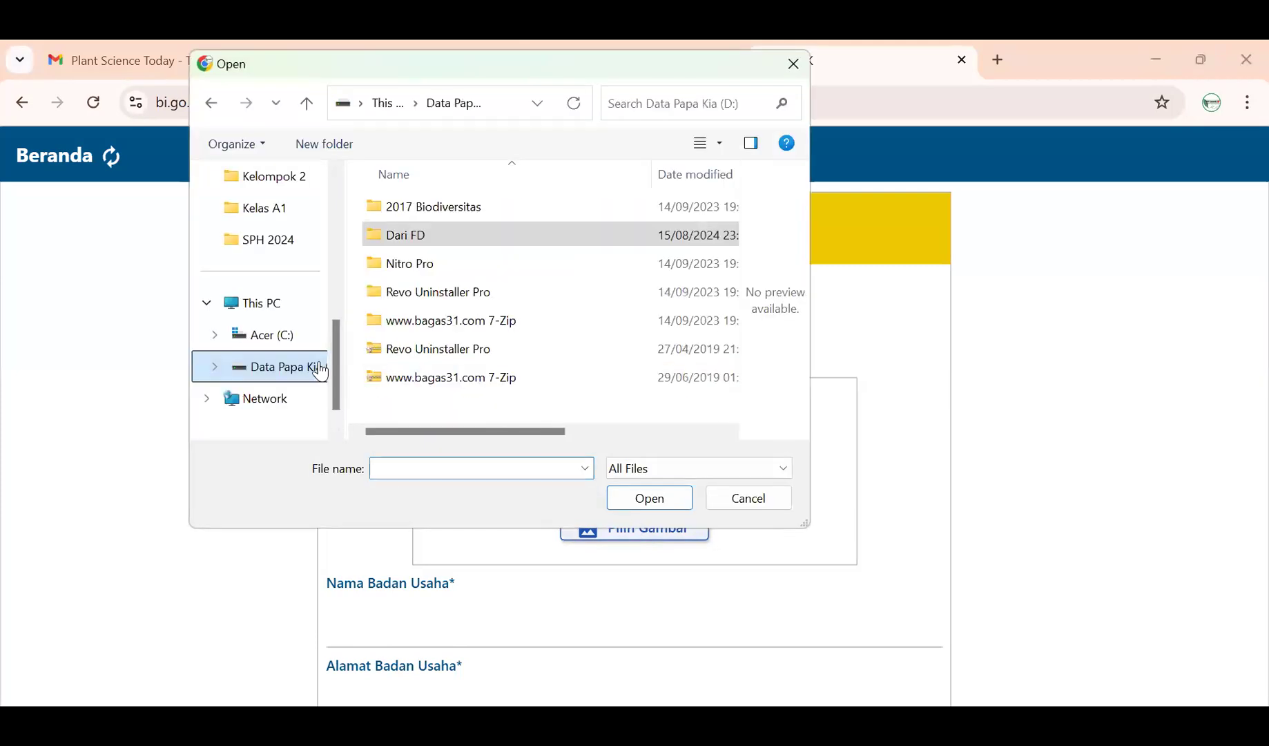
left_click(406, 246)
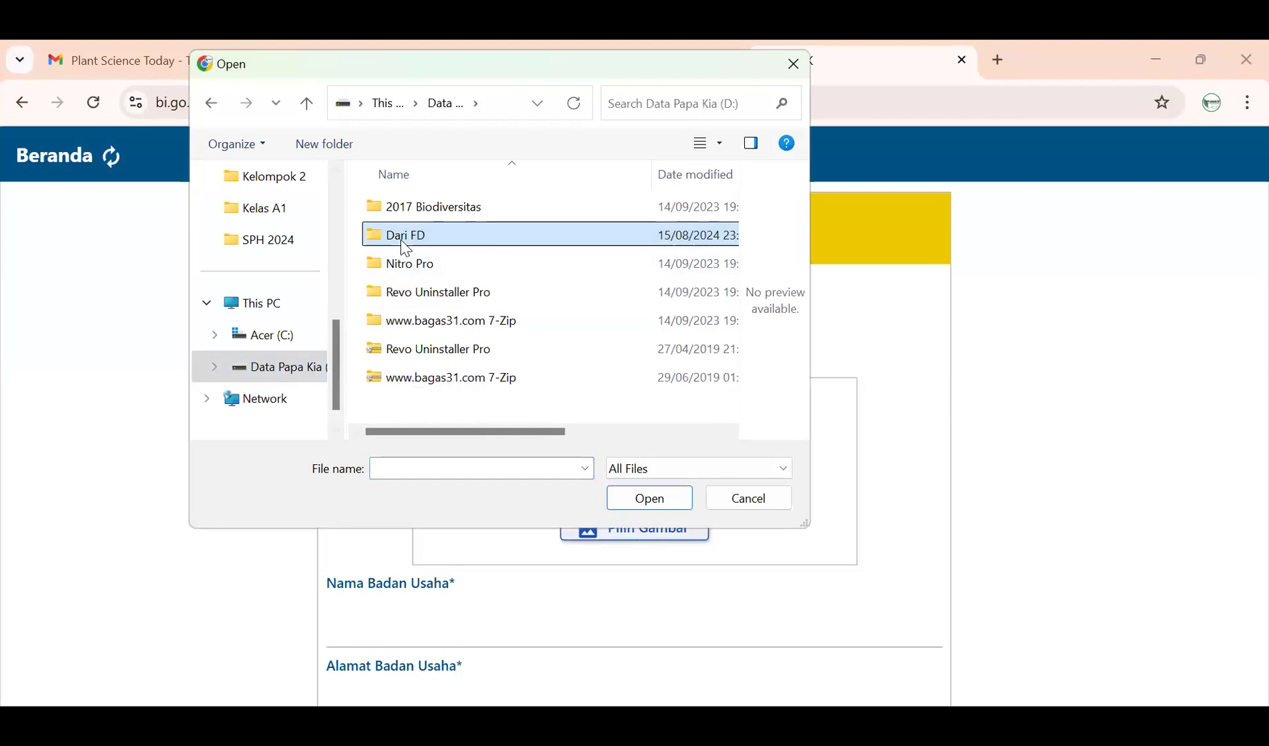
double_click(406, 235)
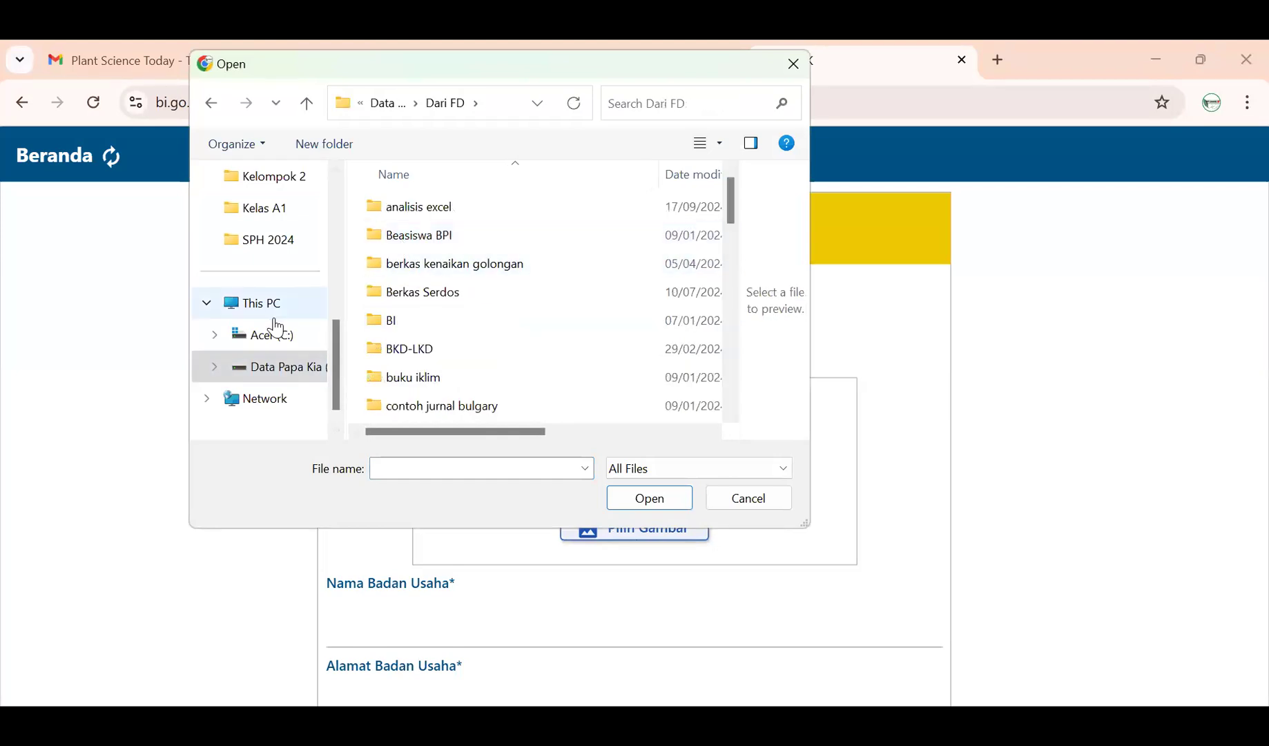
scroll(281, 366, "down", 1)
scroll(283, 365, "up", 5)
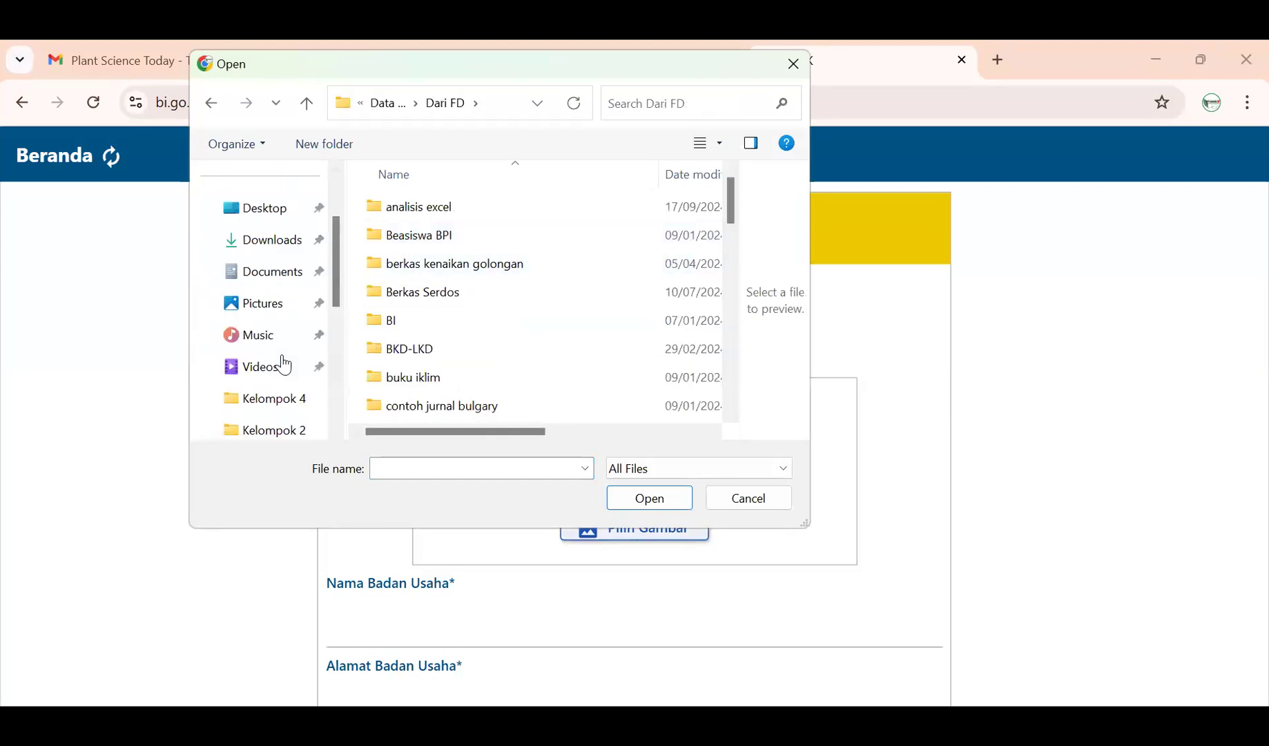
left_click(276, 341)
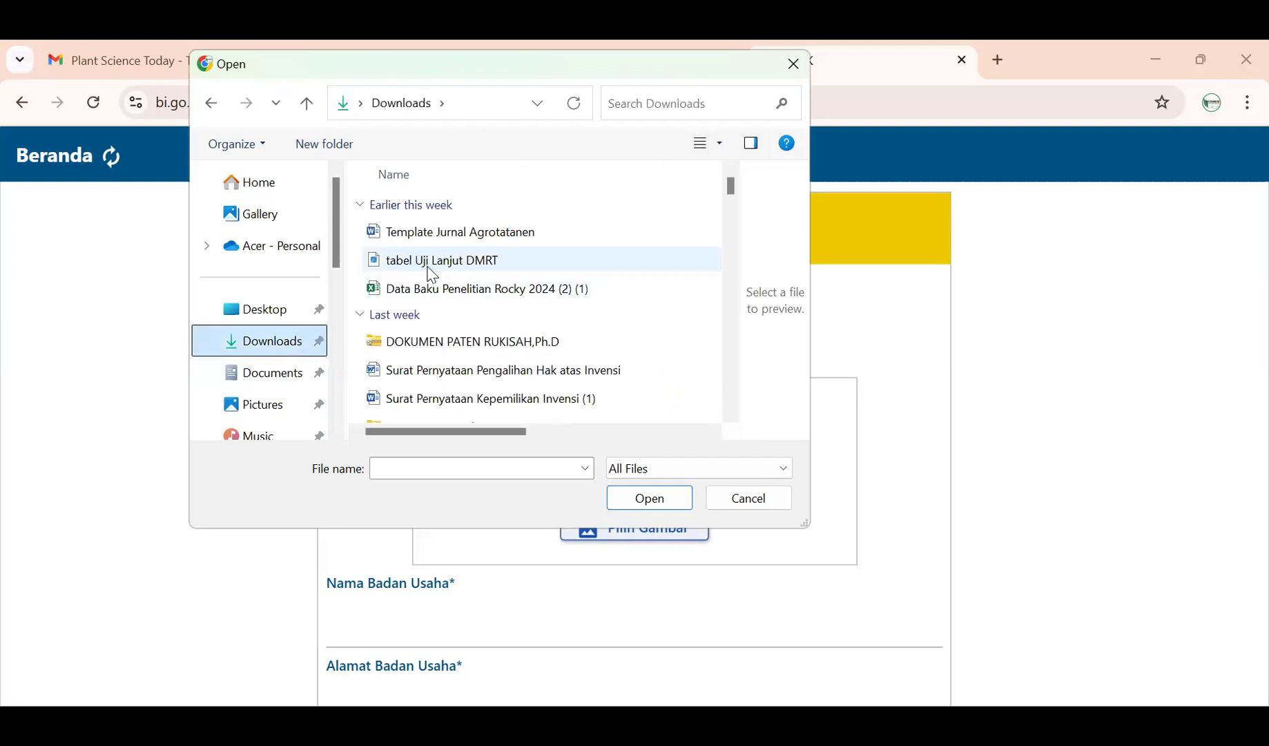
scroll(444, 342, "down", 5)
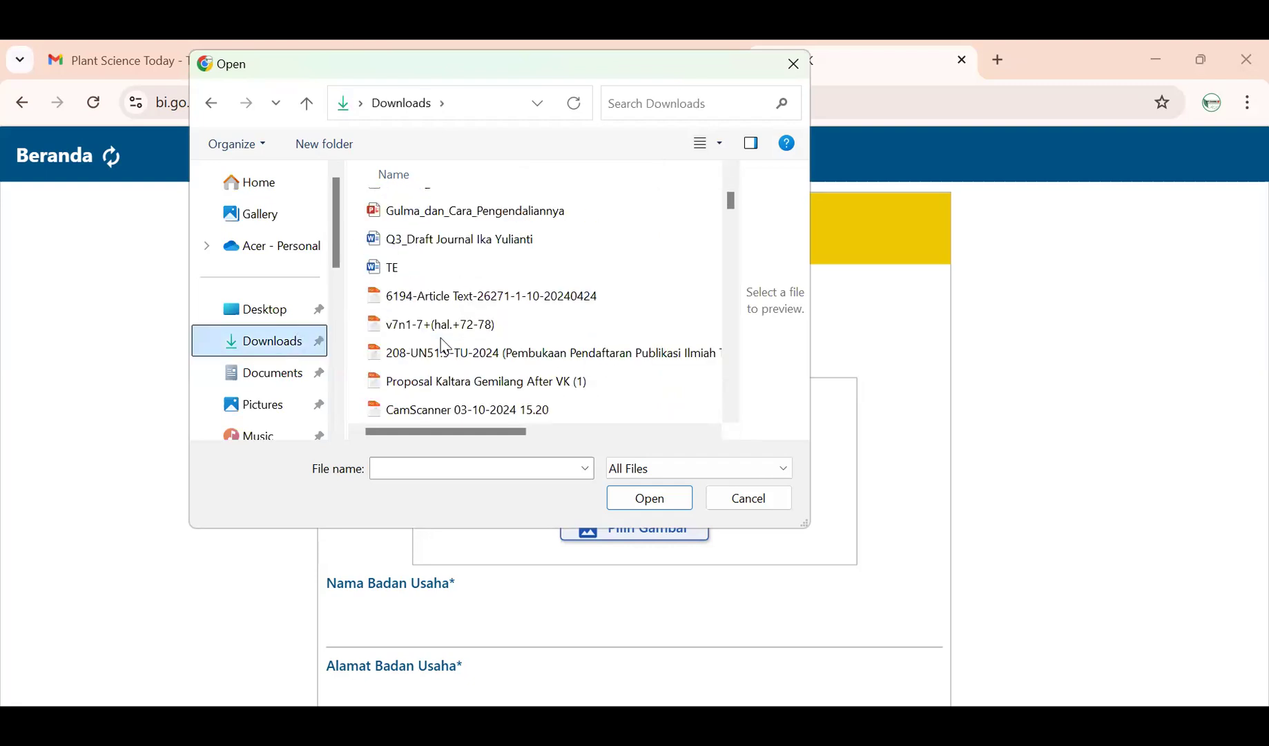
scroll(444, 347, "up", 2)
scroll(446, 347, "up", 1)
scroll(445, 347, "down", 2)
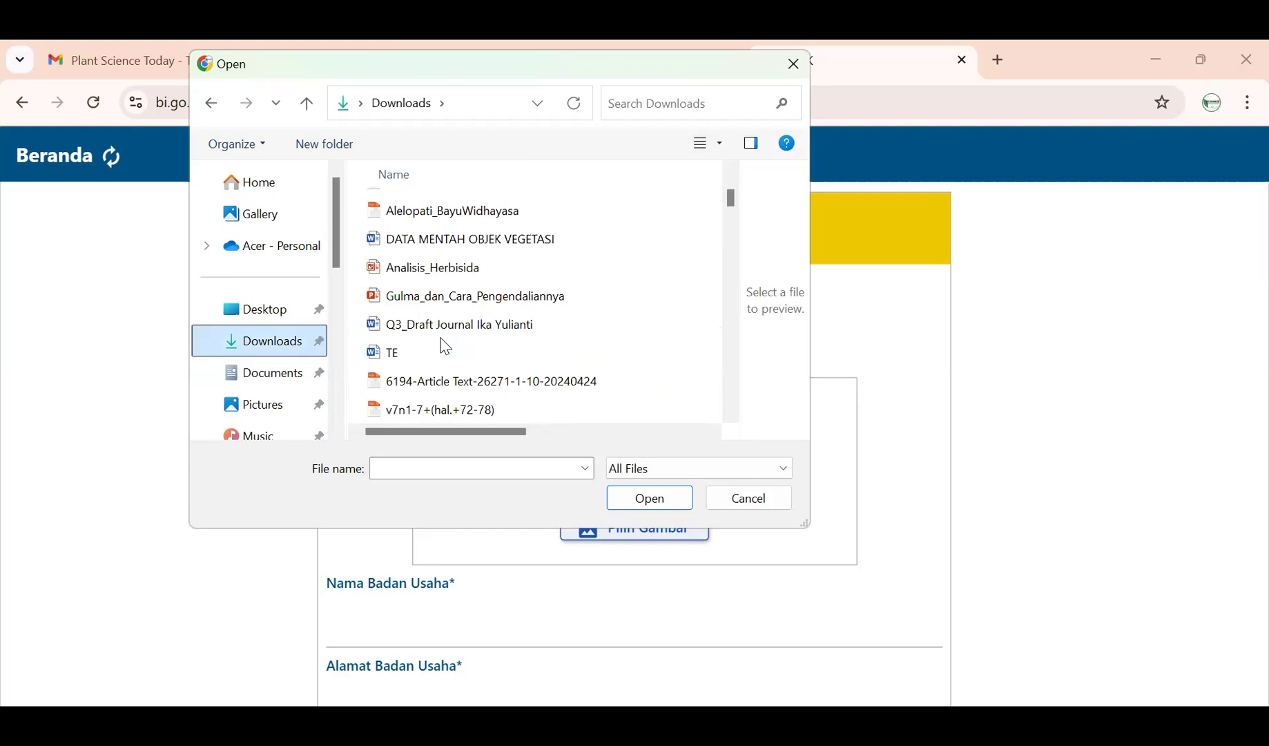
scroll(445, 347, "up", 1)
scroll(445, 346, "up", 1)
scroll(445, 346, "down", 5)
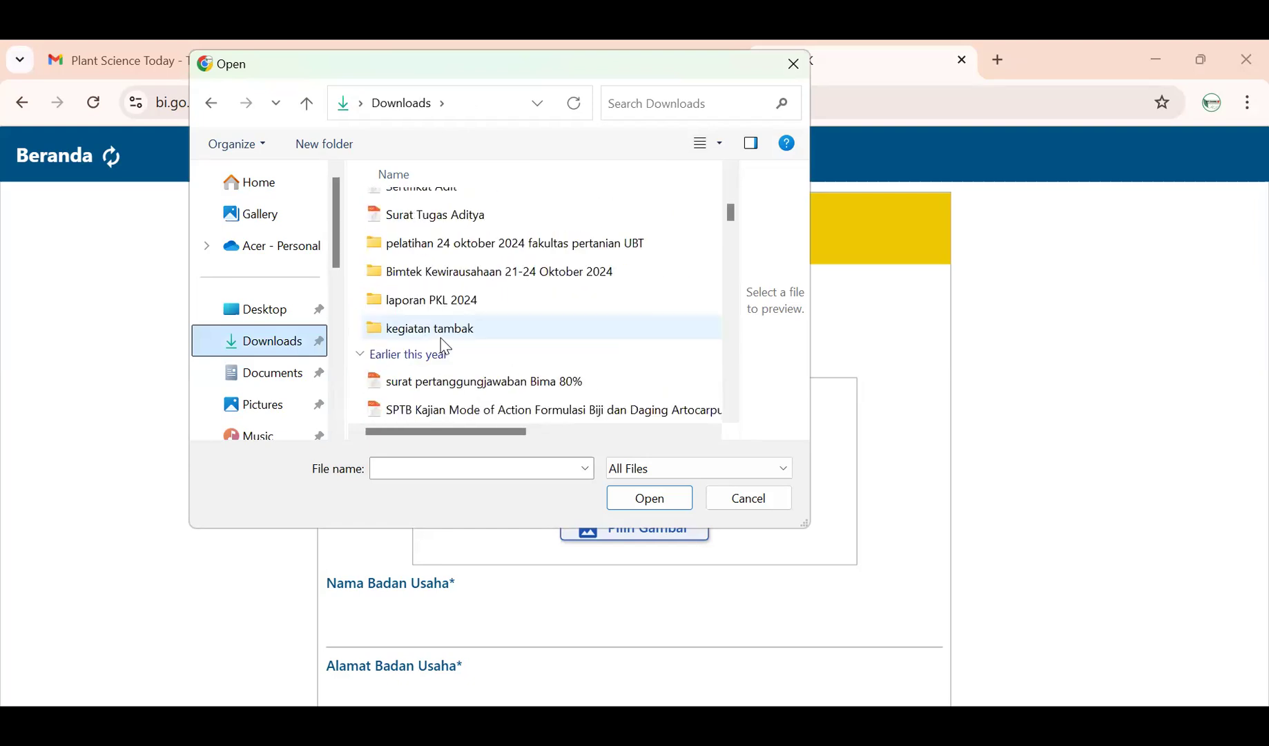
- Go to Bimtek Kewirausahaan > Selasa 22 Oktober 2024 and select 'logo Dapur Mba Kia'
double_click(484, 243)
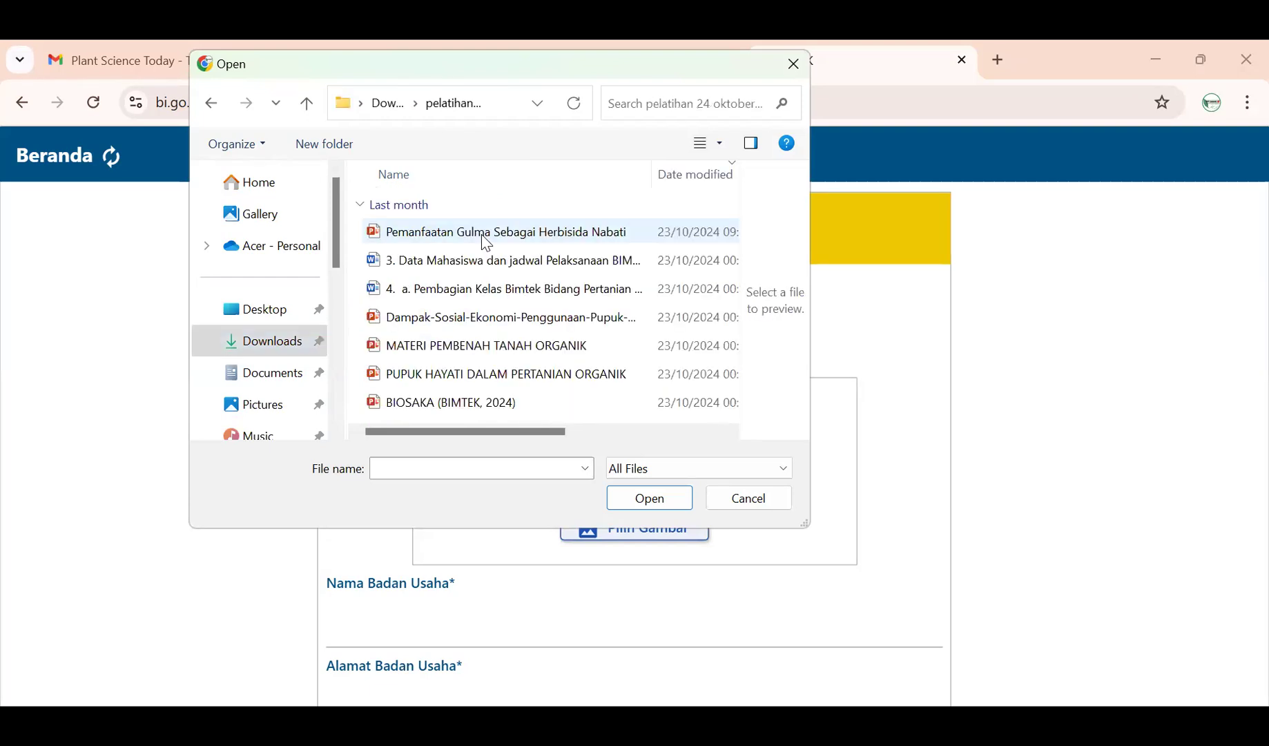
scroll(458, 314, "right", 1)
scroll(458, 314, "left", 1)
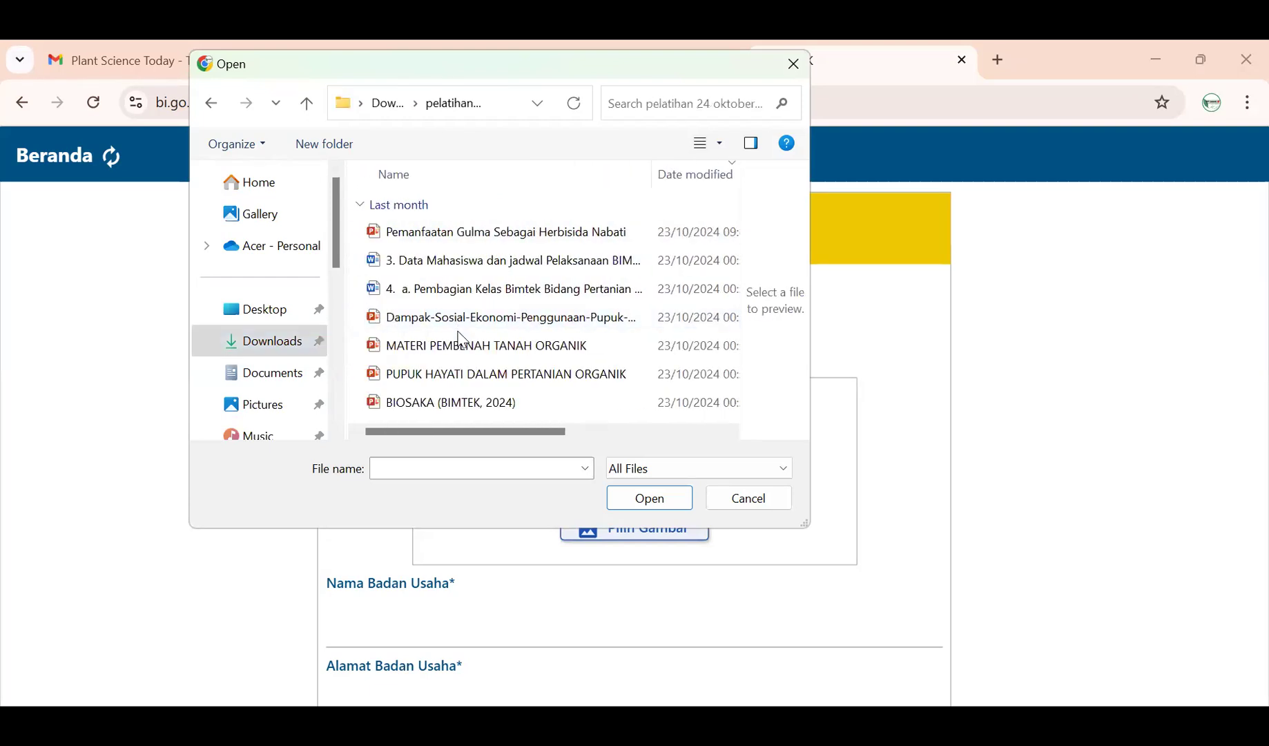
left_click(390, 104)
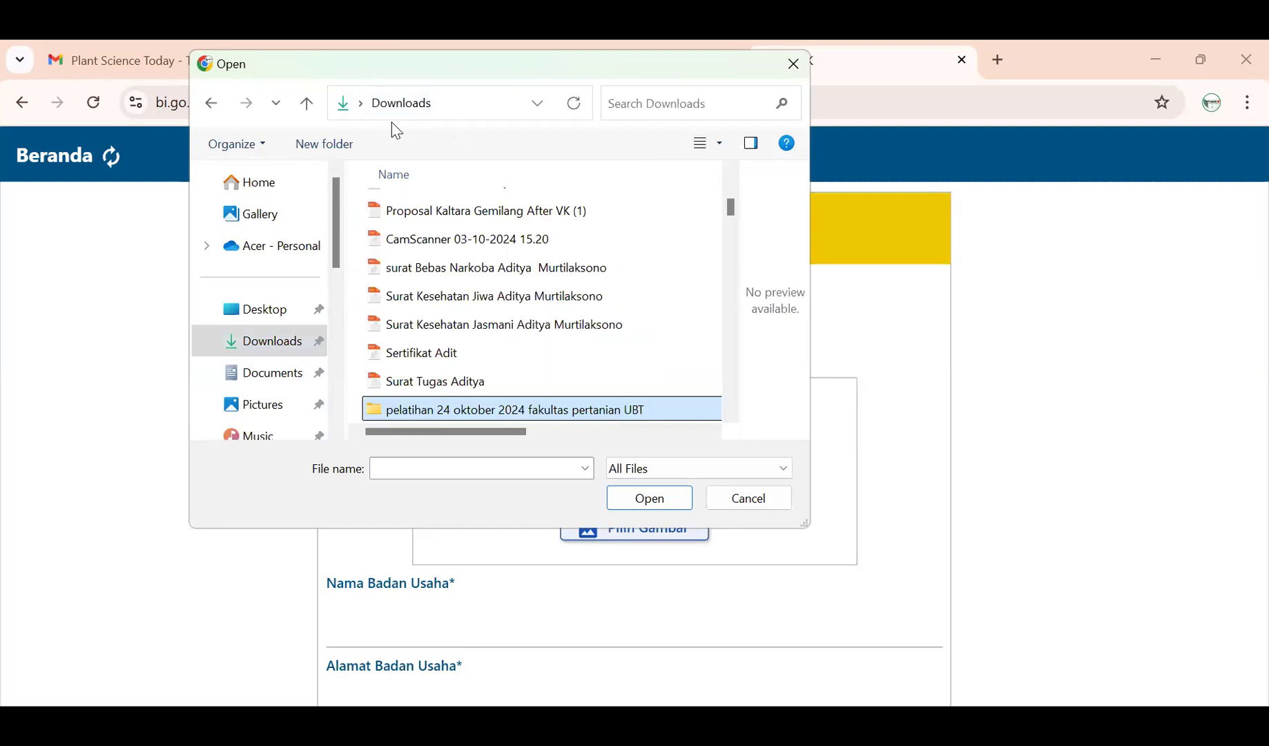
scroll(475, 411, "down", 1)
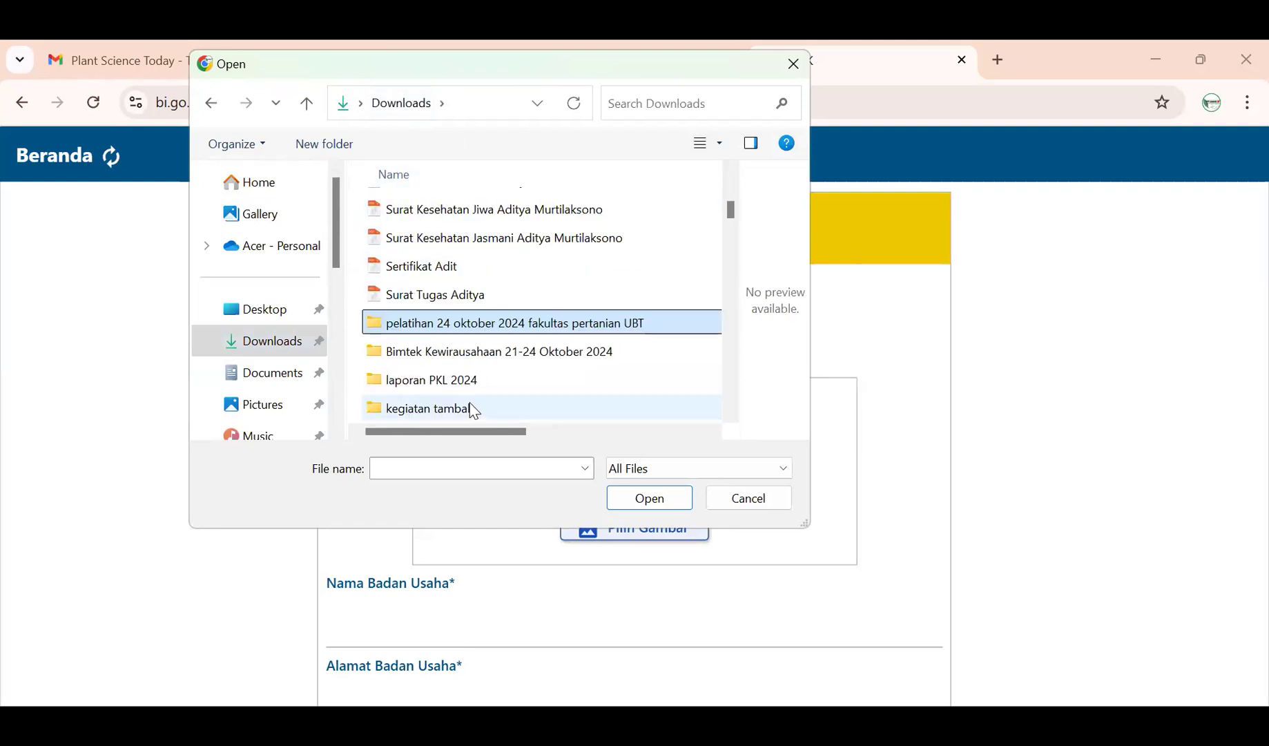
double_click(459, 352)
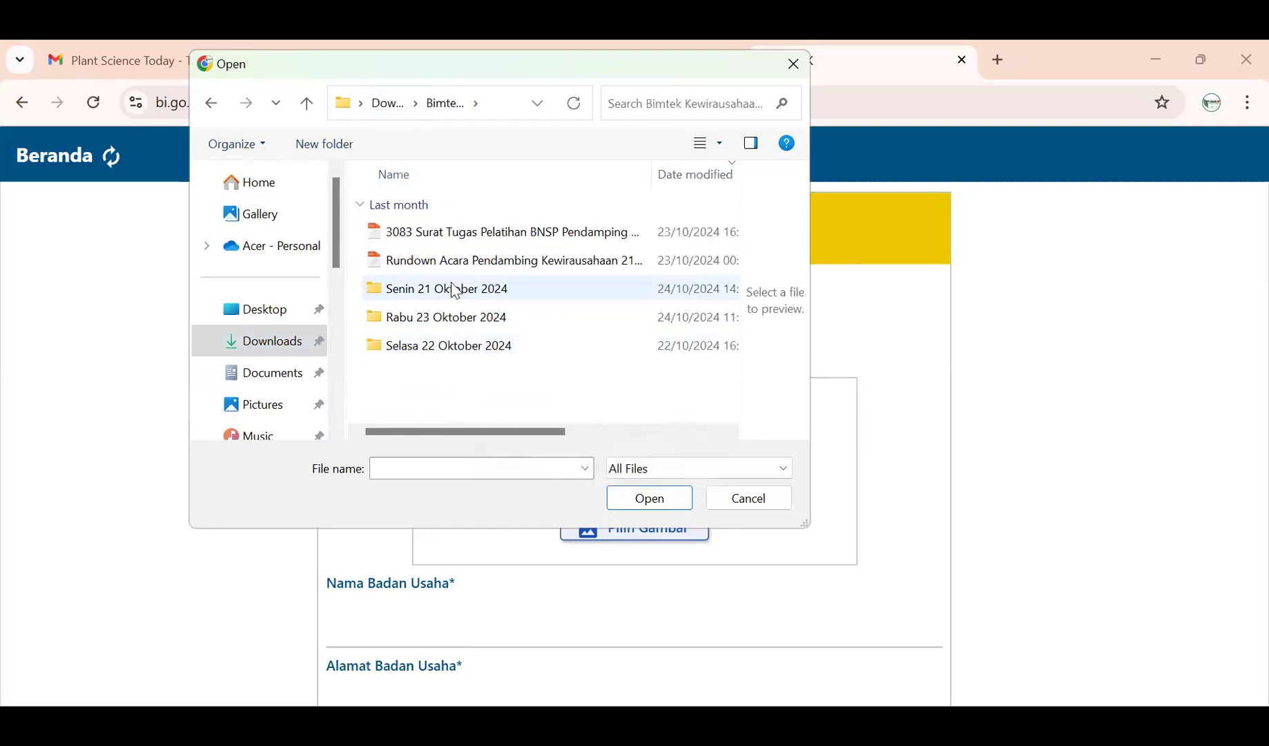
left_click(447, 323)
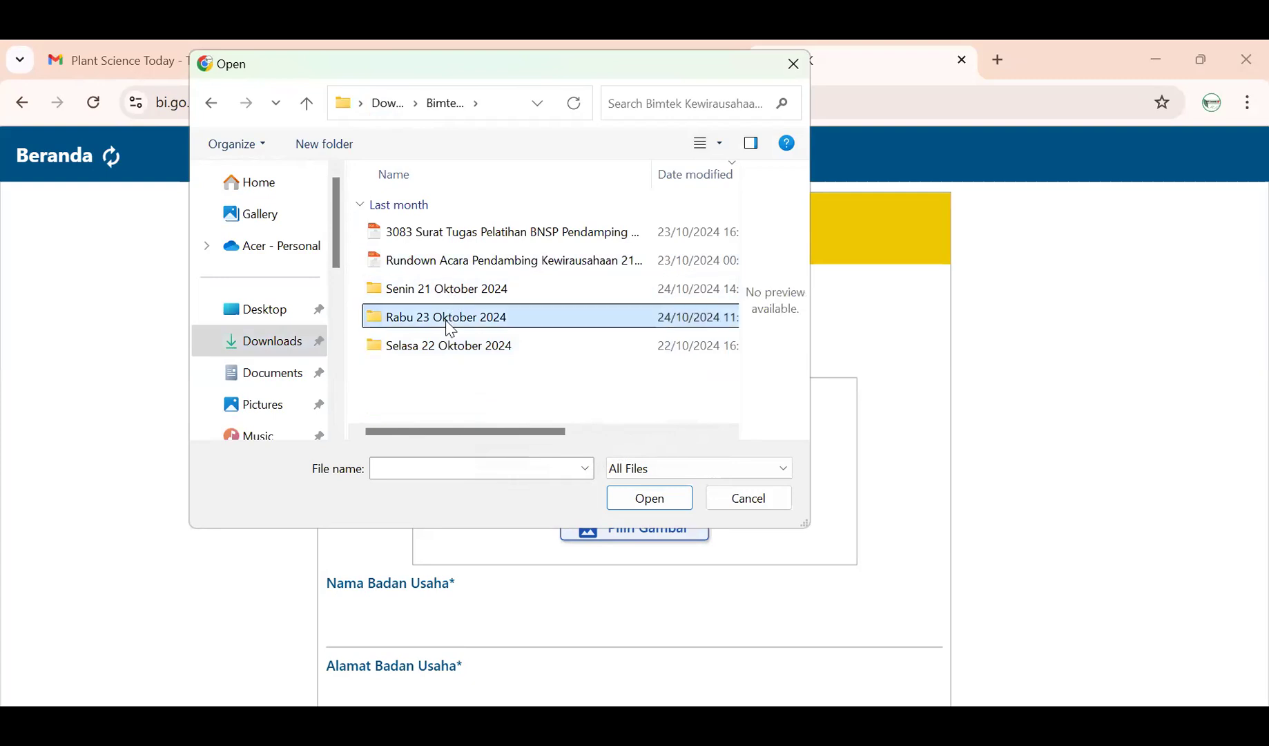
double_click(450, 328)
left_click(384, 103)
double_click(445, 343)
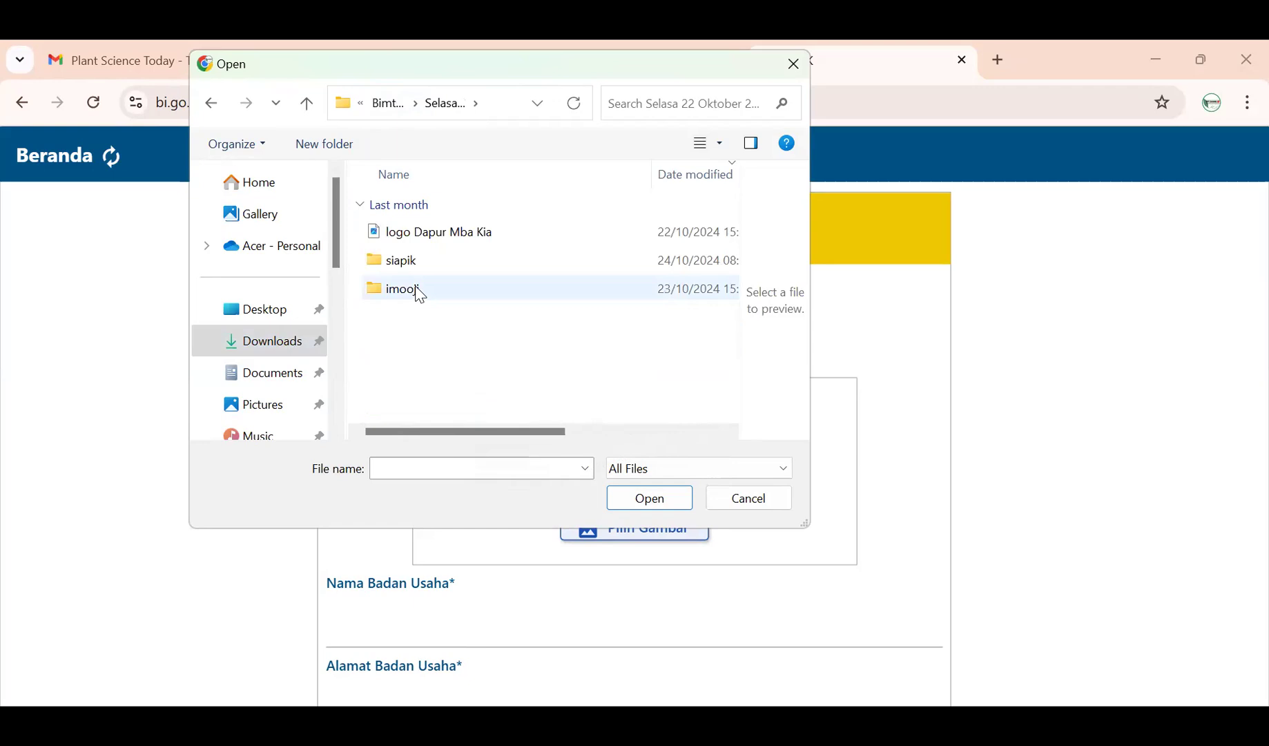
left_click(444, 235)
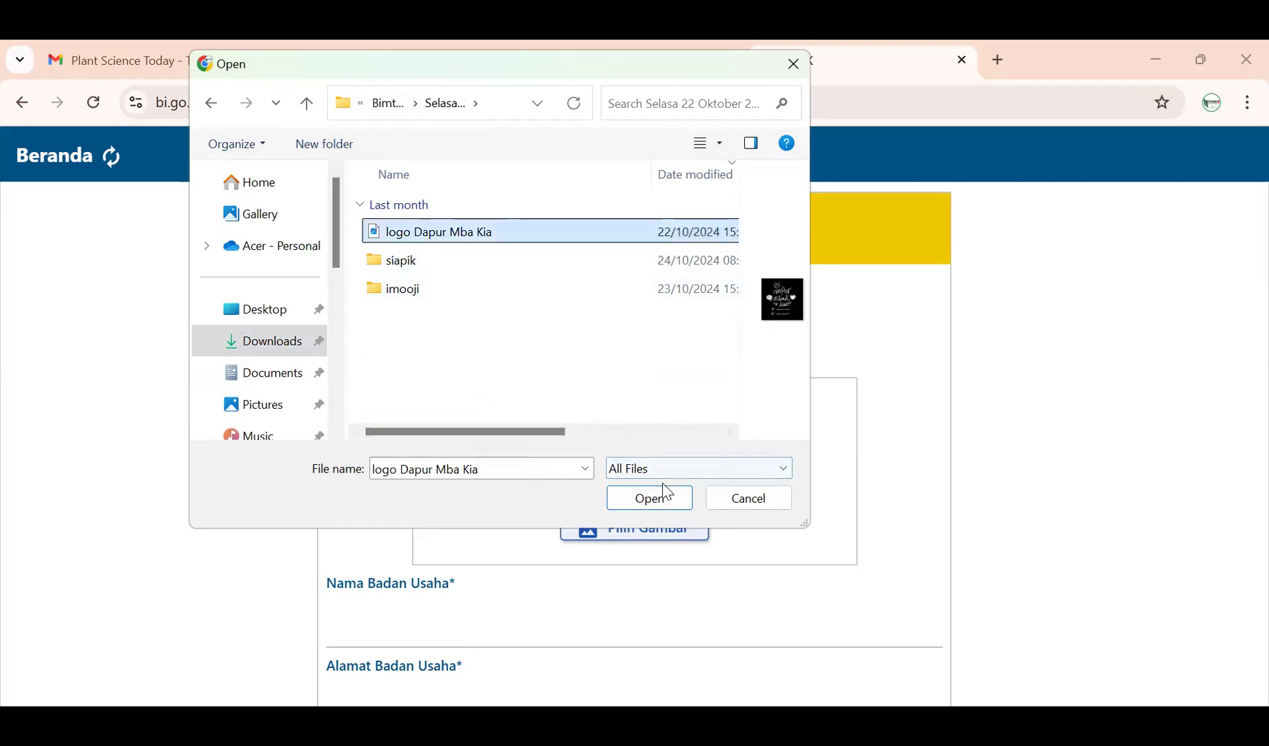
- Open the 'logo Dapur Mba Kia' file, upload it, and acknowledge the success message
left_click(646, 508)
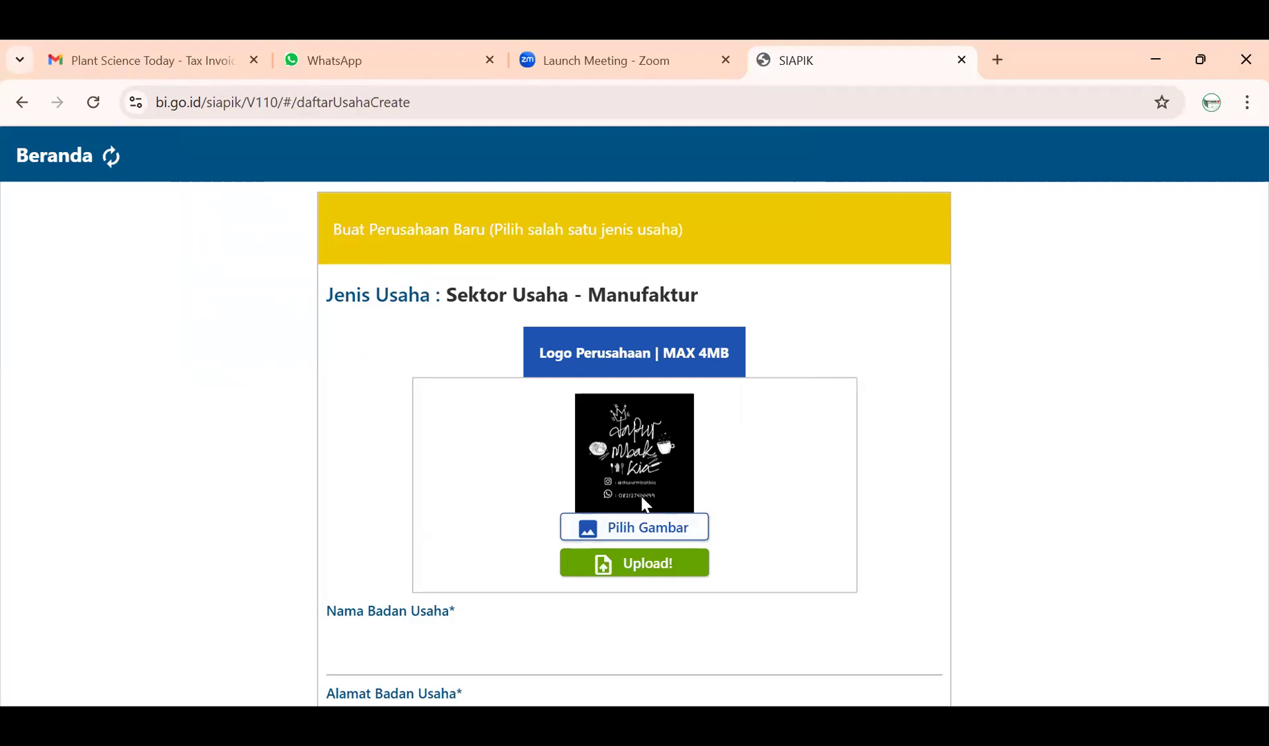
left_click(648, 571)
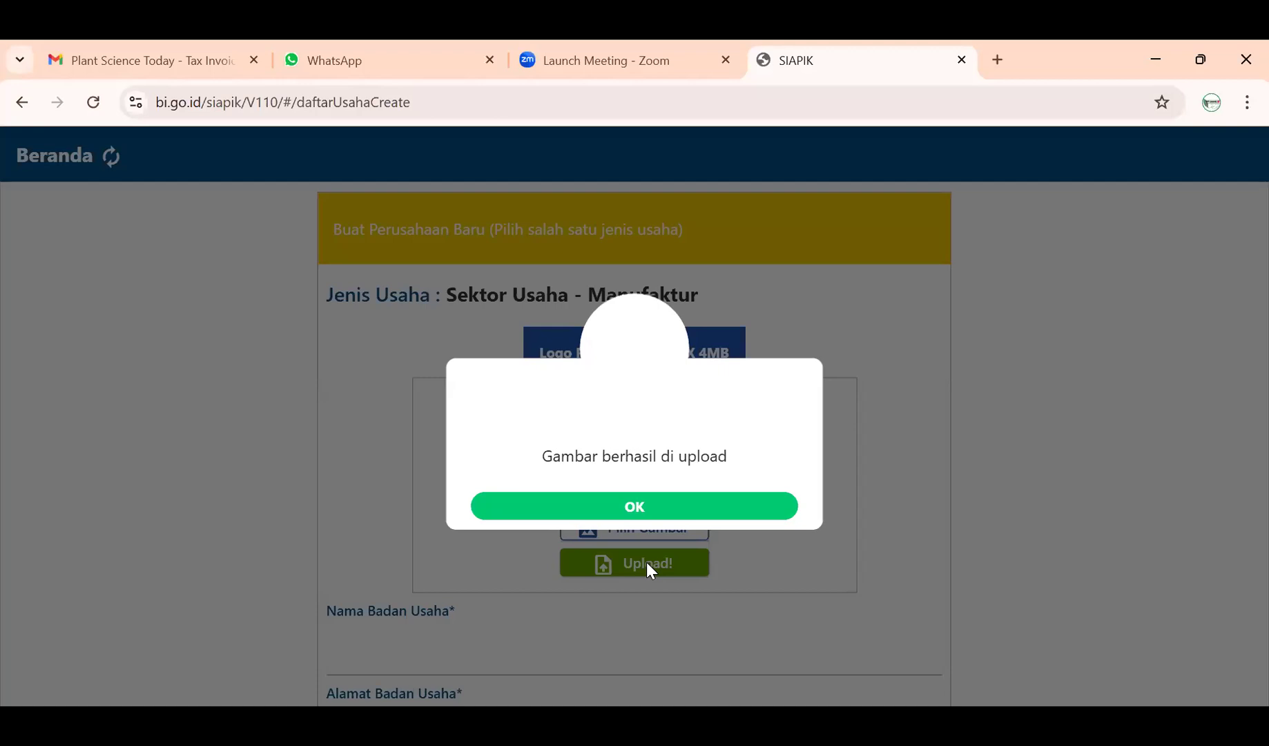
left_click(671, 508)
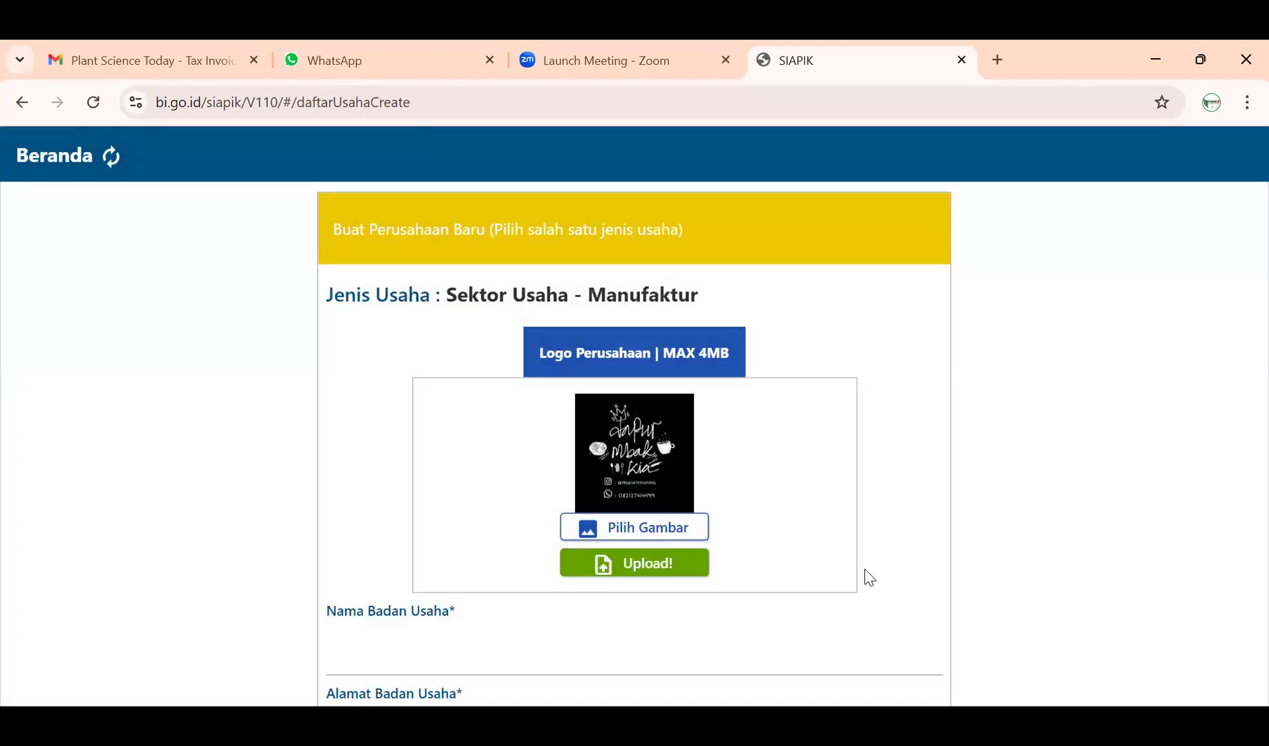
scroll(869, 577, "down", 1)
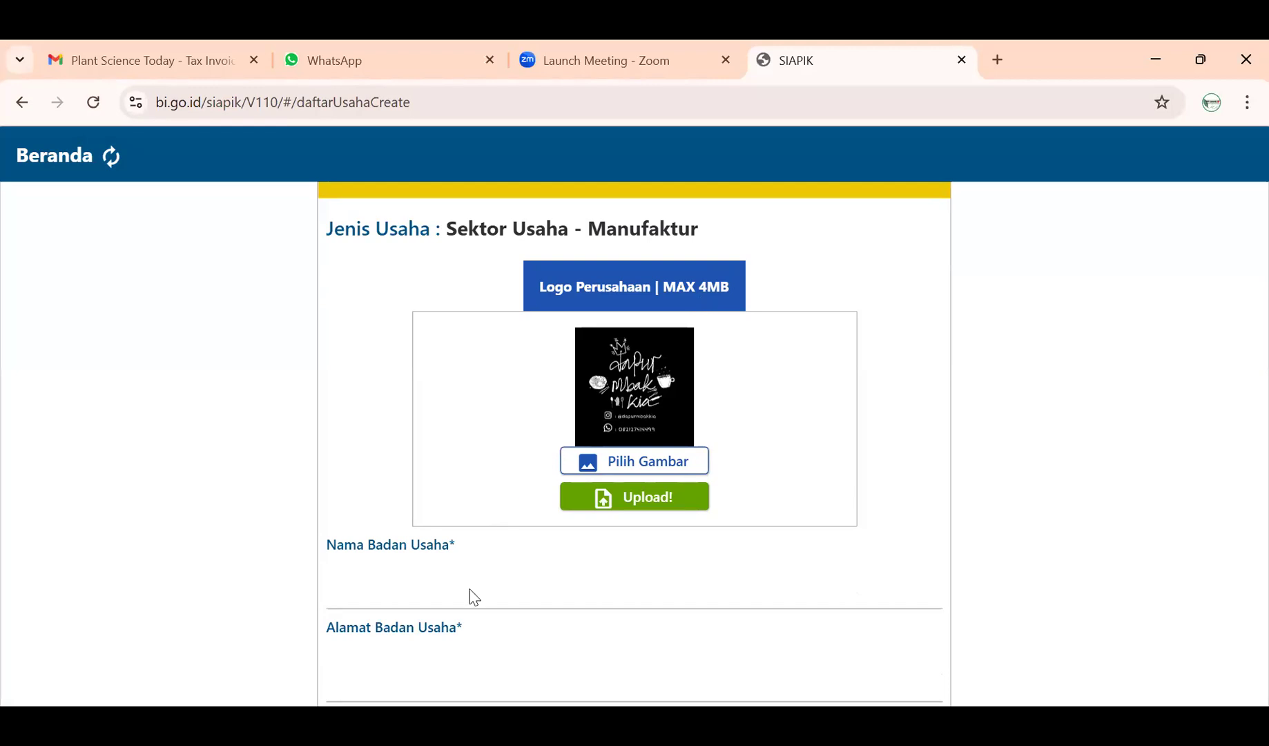
- Enter 'Dapur Mba Kia' in the Nama Badan Usaha field
left_click(448, 580)
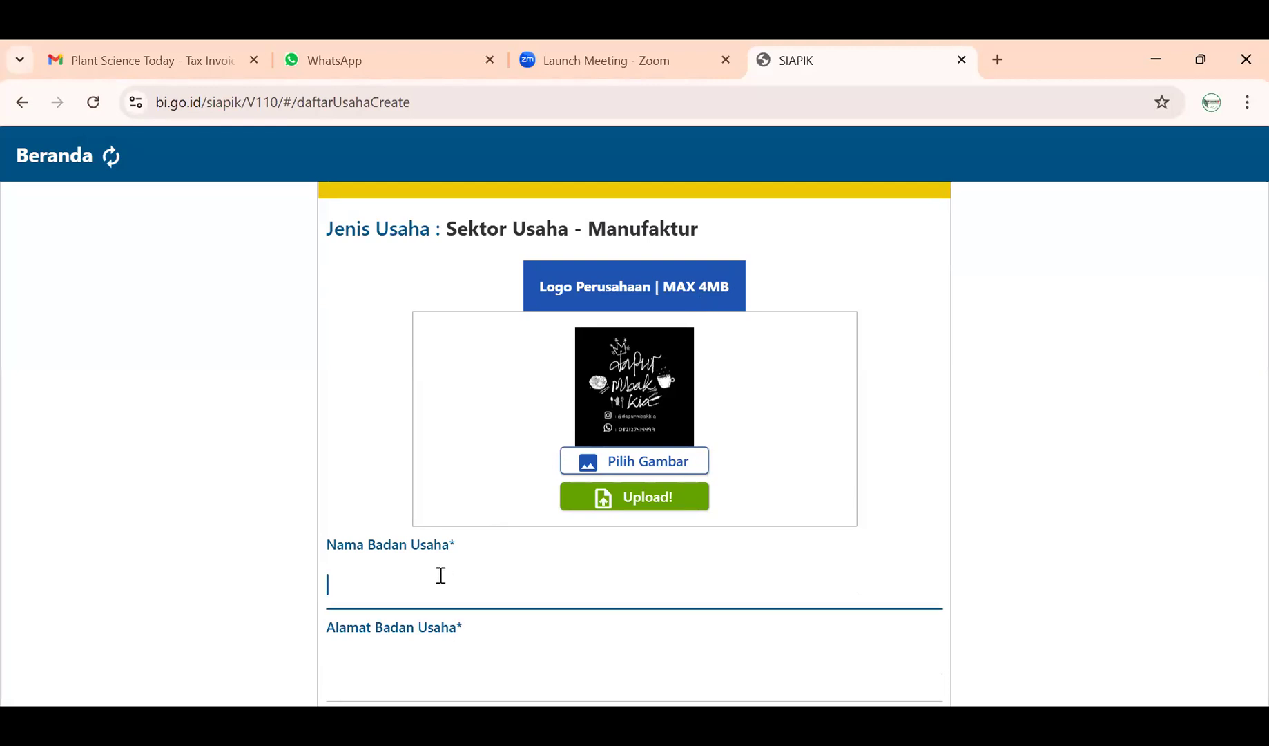
scroll(442, 580, "down", 1)
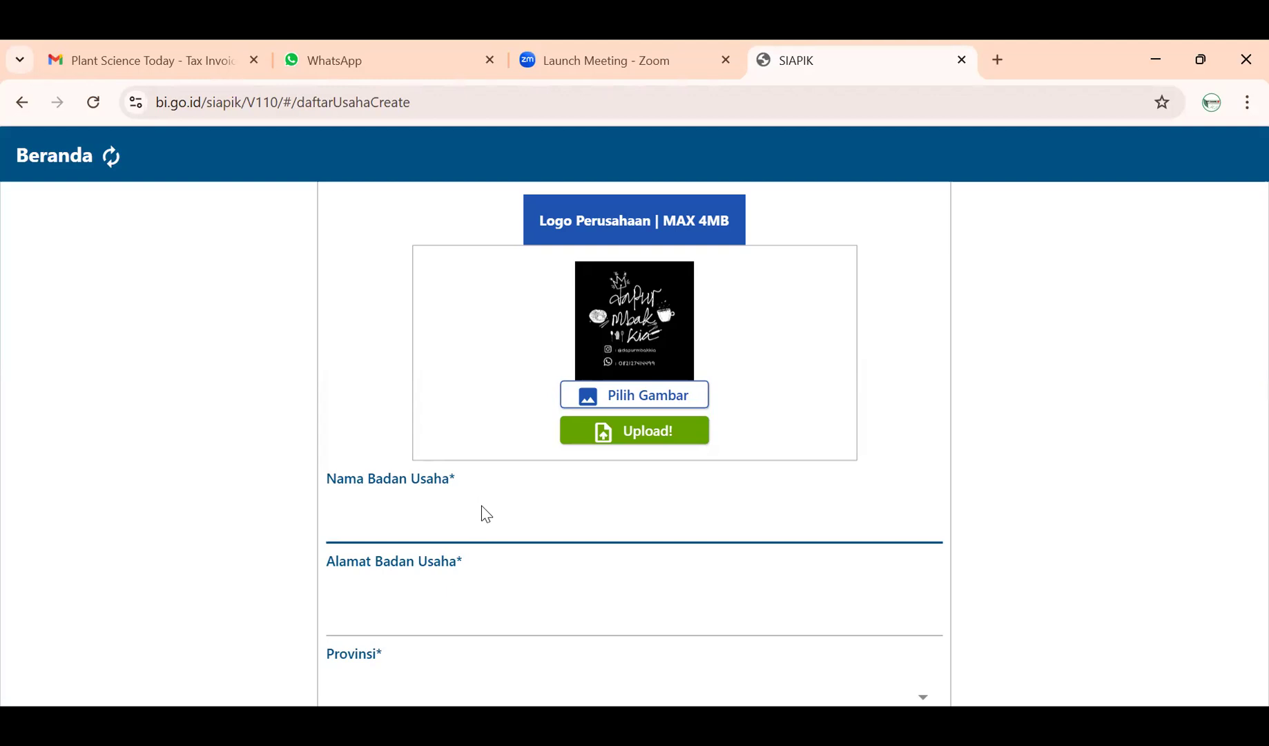
scroll(483, 513, "down", 4)
scroll(482, 514, "up", 2)
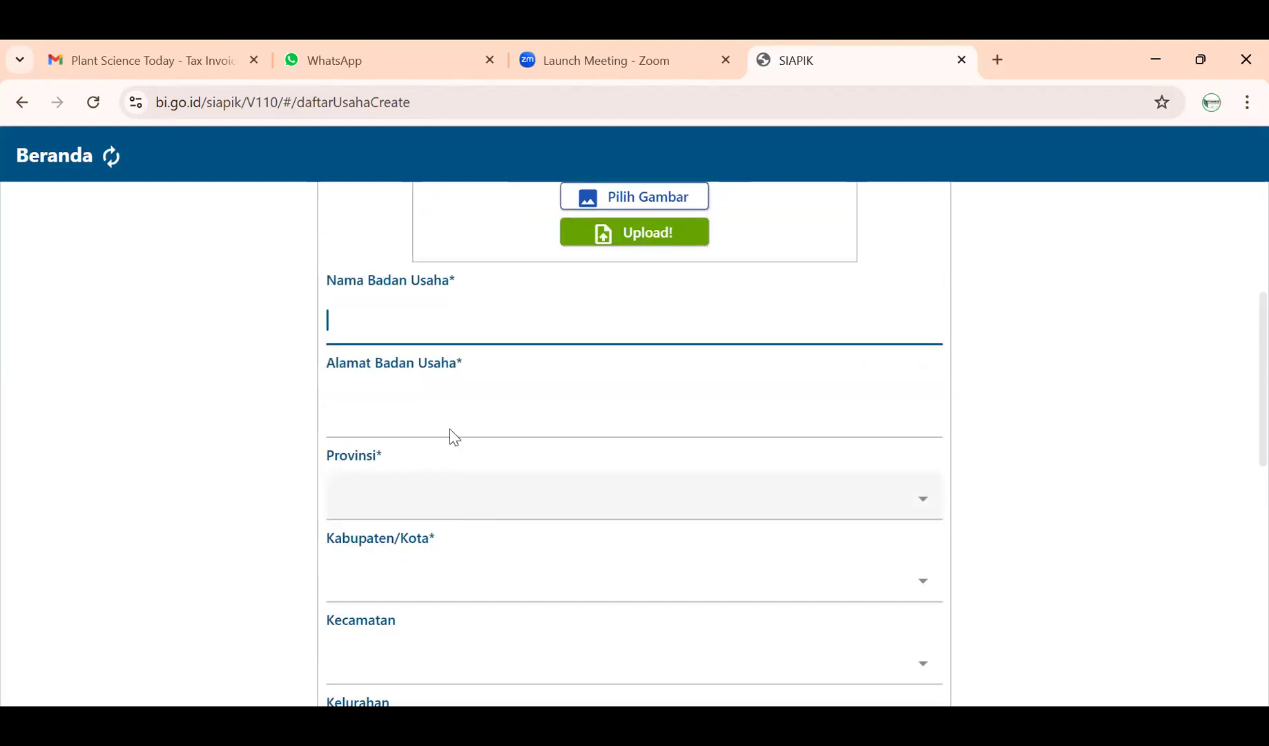
scroll(462, 286, "down", 5)
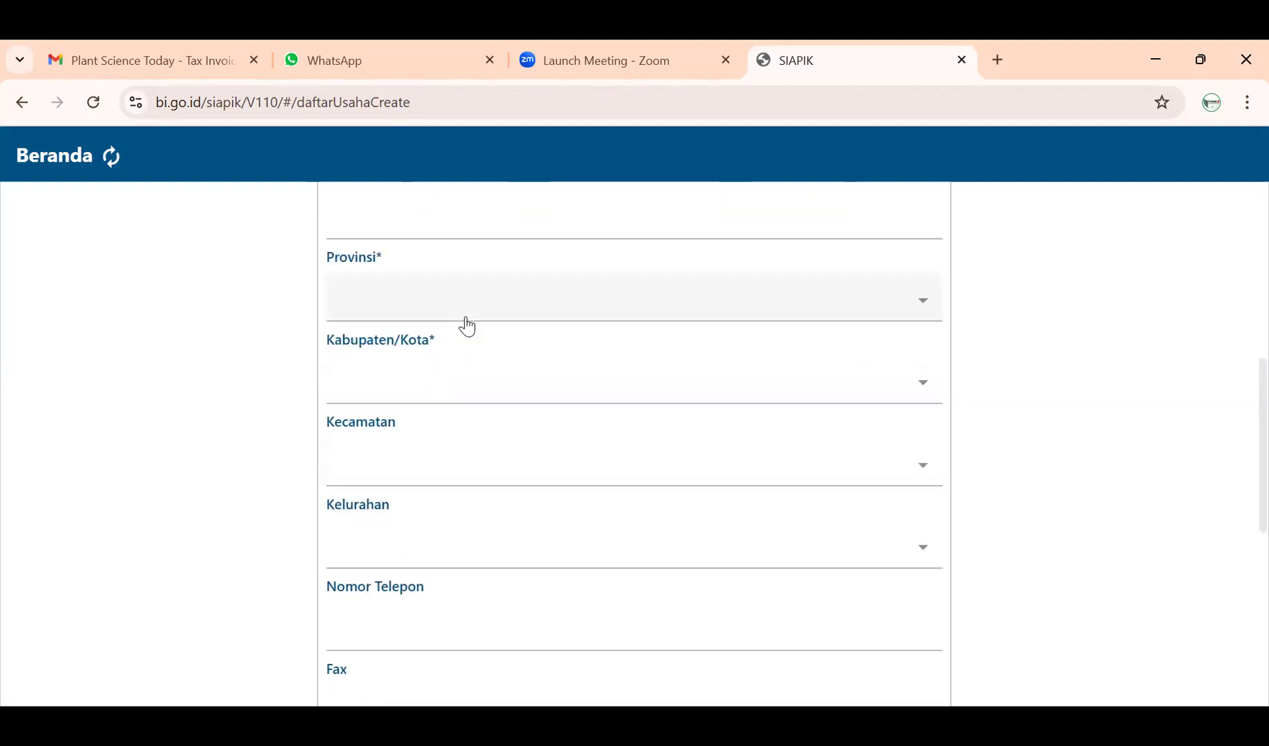
scroll(470, 329, "up", 6)
scroll(471, 323, "up", 2)
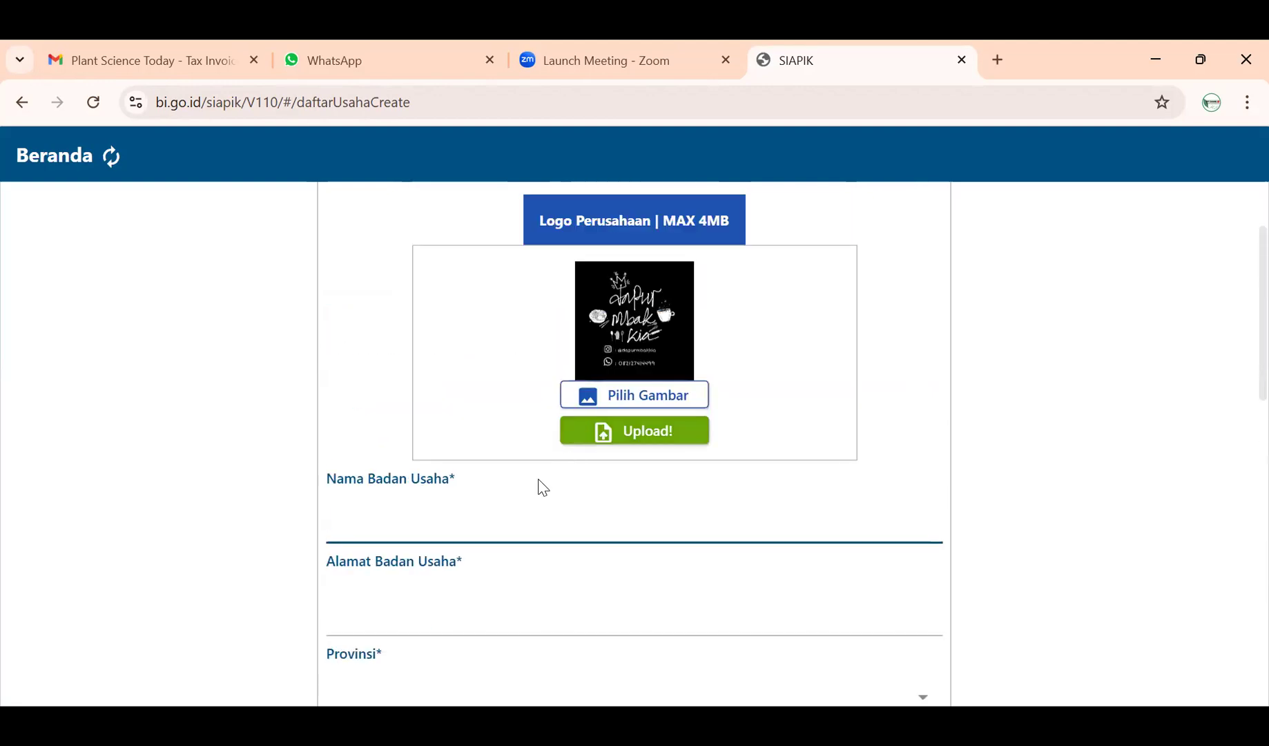
type("da")
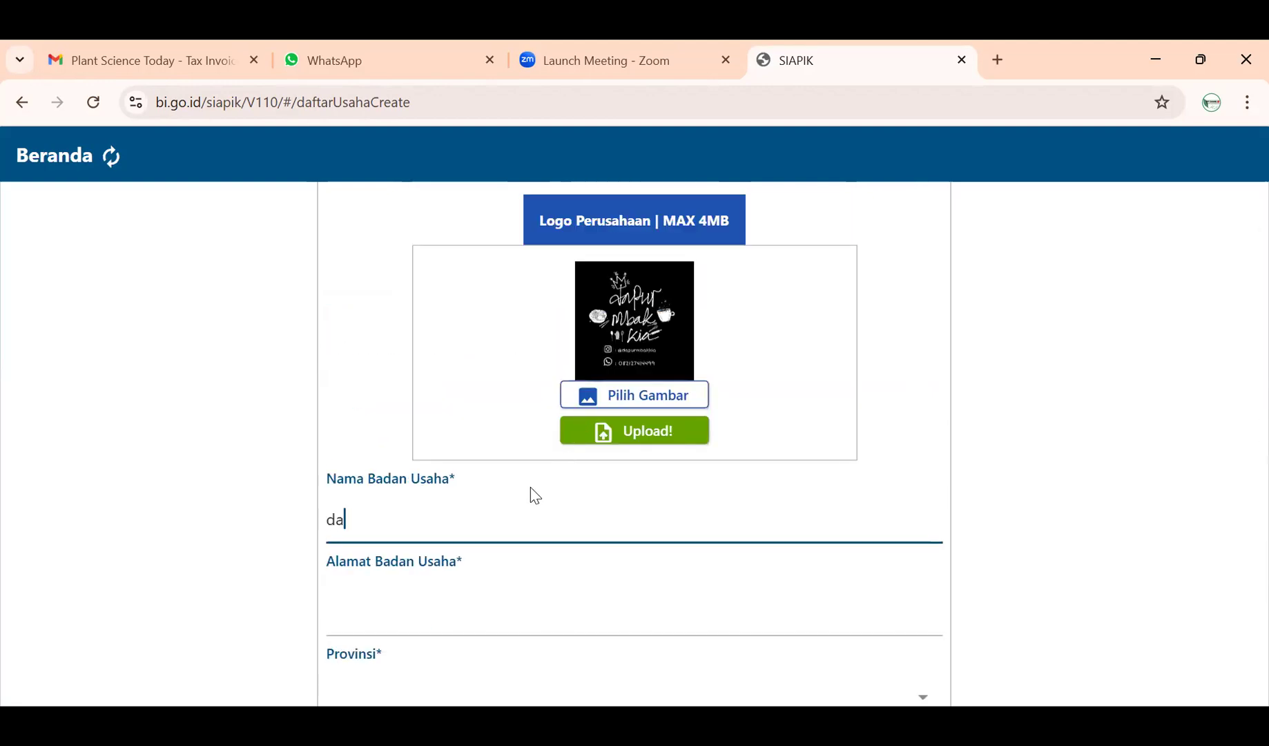
key("BackSpace")
key("BackSpace")
type("Dapur m")
key("BackSpace")
type("Mva")
key("BackSpace")
key("BackSpace")
type("b")
key("BackSpace")
type("ba Kia")
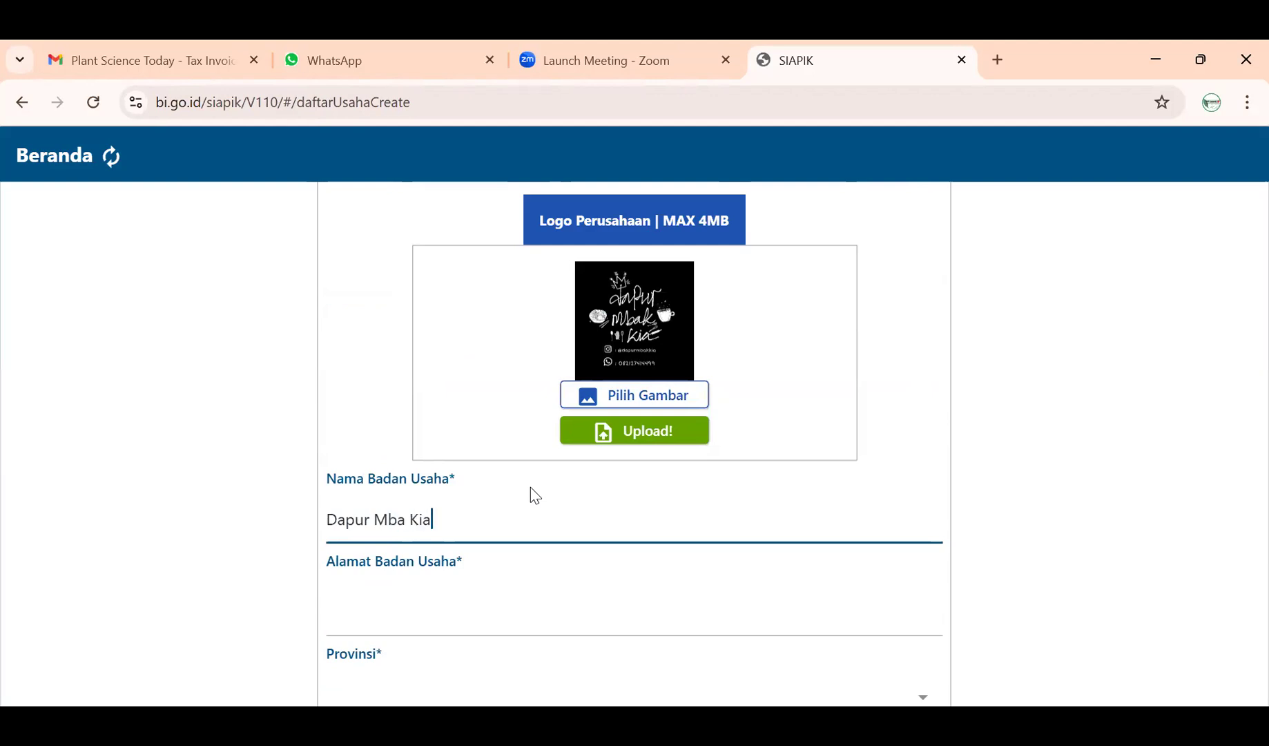
- Type the business's street, gang and block number into the Alamat Badan Usaha field
left_click(324, 518)
left_click(332, 517)
left_click(475, 606)
left_click(482, 599)
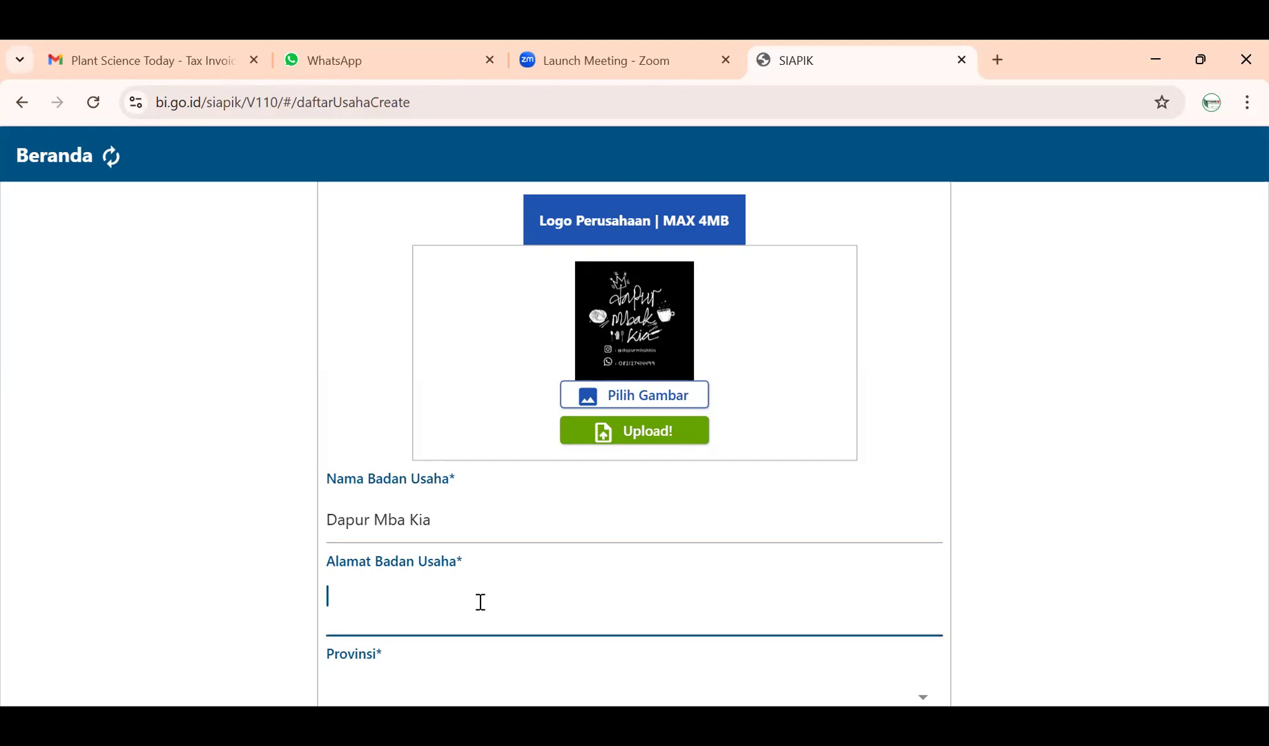
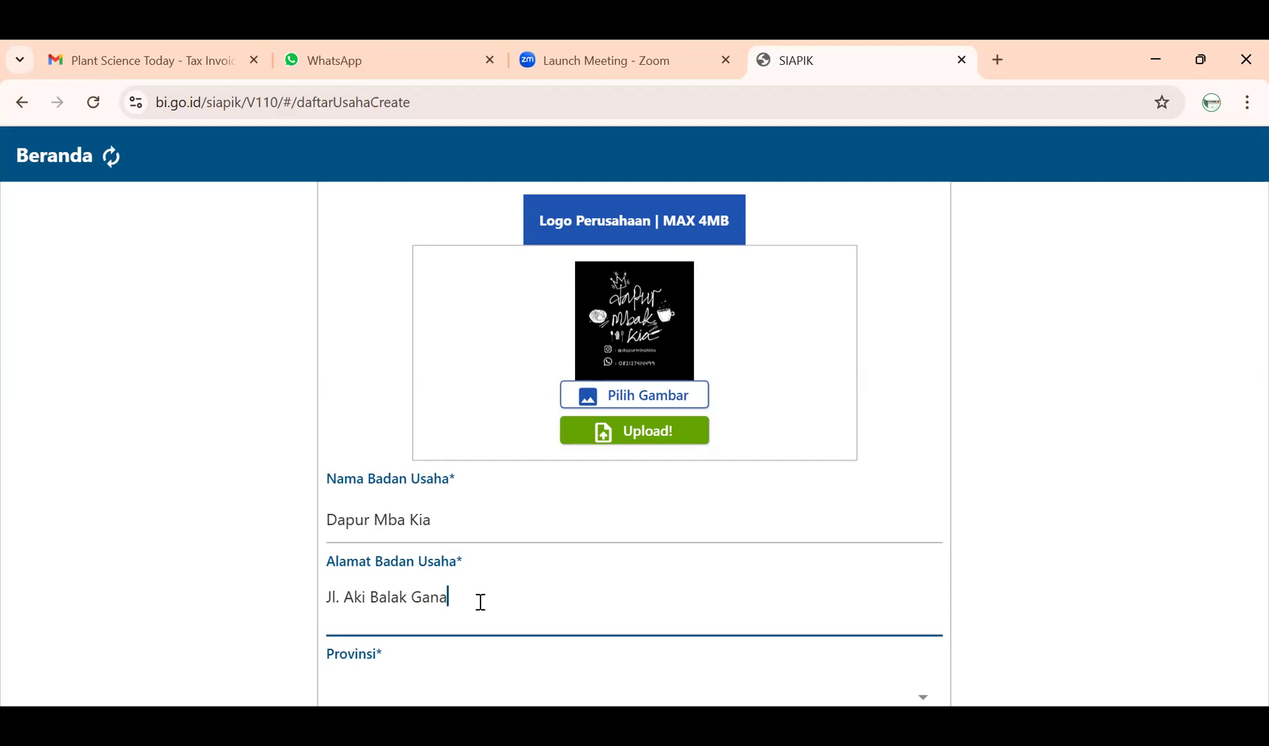
key("Caps_Lock")
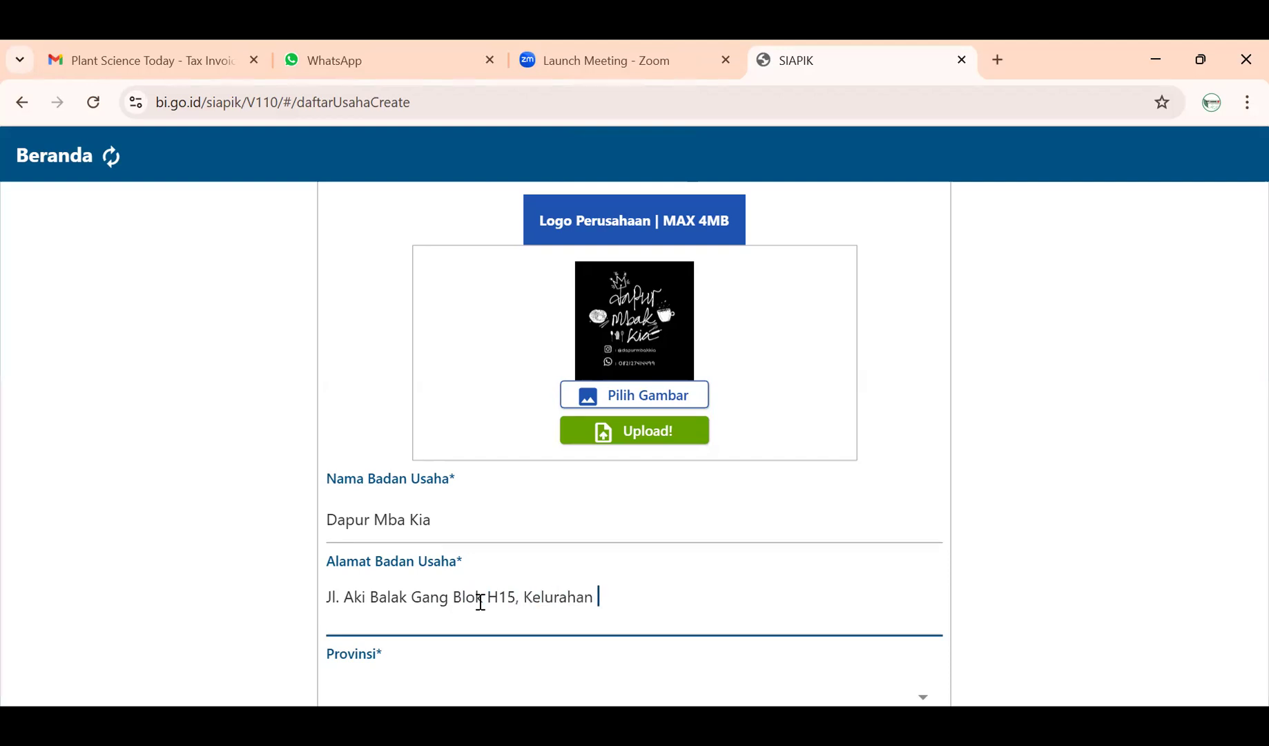
- Add the kelurahan and city, then trim the address back to street and block
type("rapa")
key("BackSpace")
key("BackSpace")
key("BackSpace")
key("BackSpace")
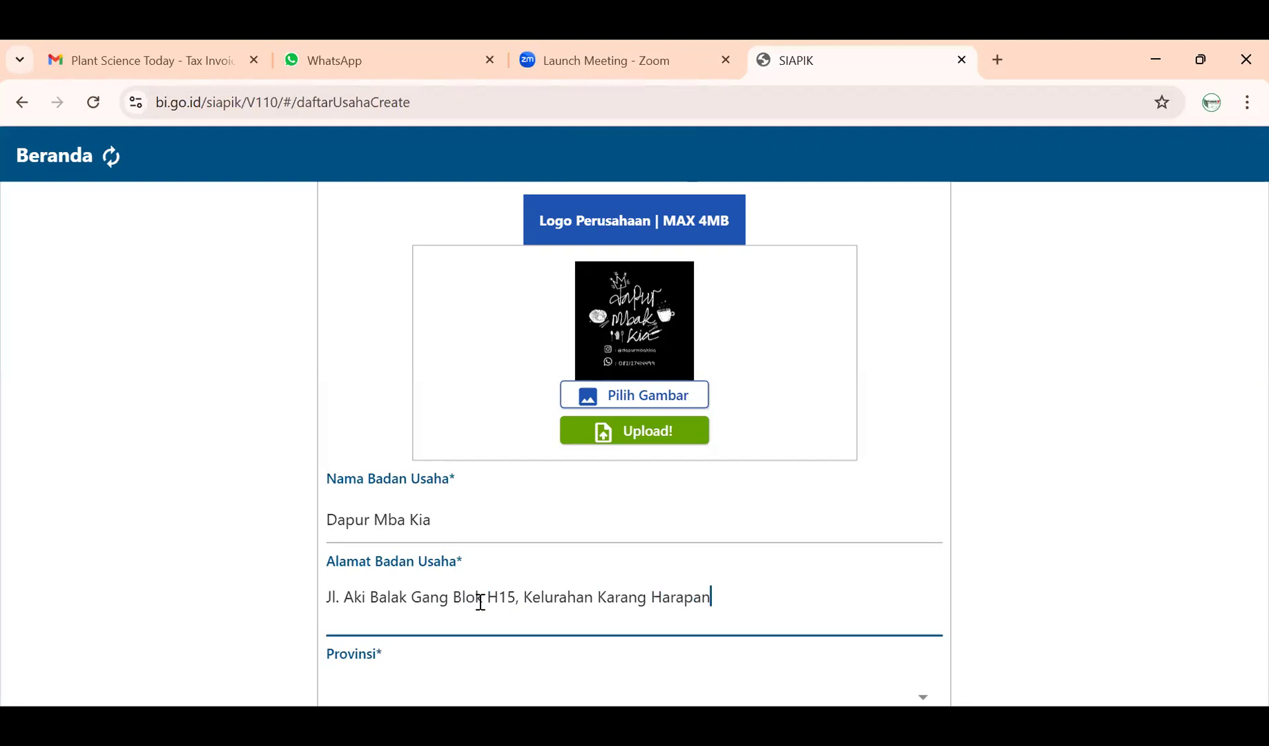
scroll(461, 642, "down", 3)
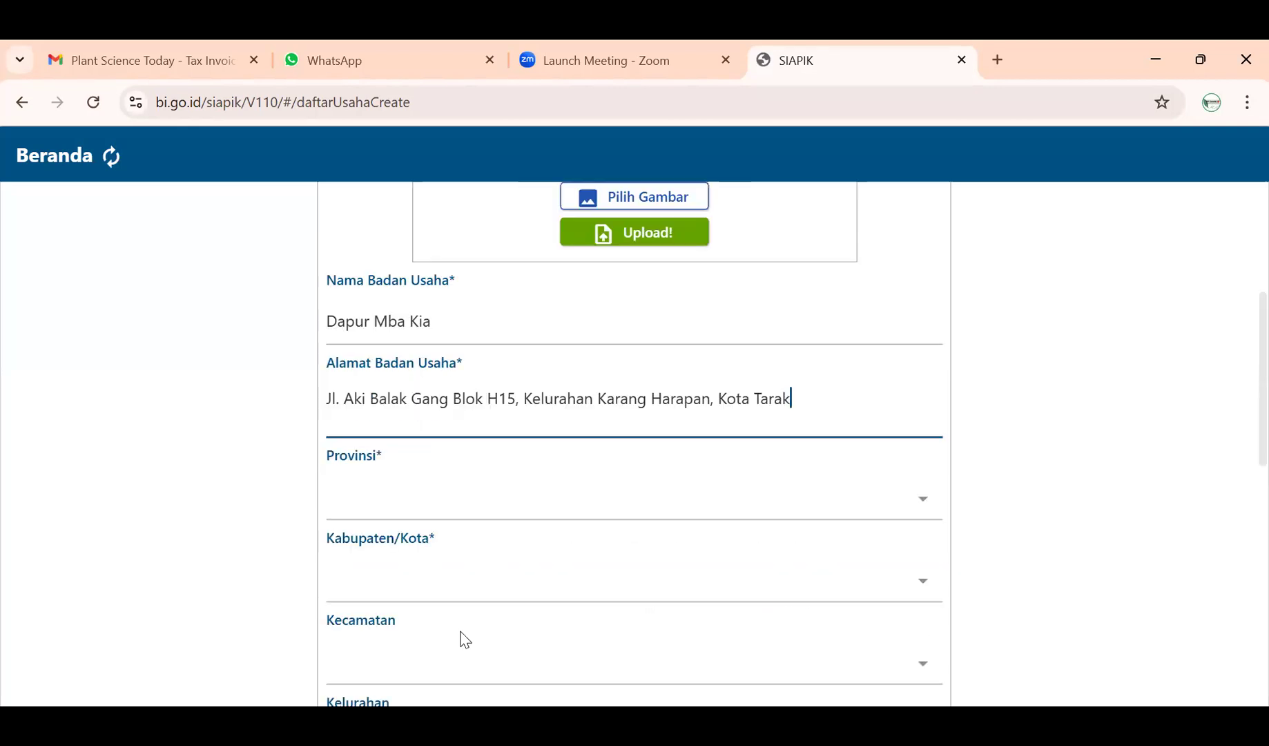
key("BackSpace")
key("BackSpace")
key("BackSpace")
key("BackSpace")
key("BackSpace")
key("BackSpace")
key("BackSpace")
key("BackSpace")
key("BackSpace")
key("BackSpace")
key("BackSpace")
key("BackSpace")
key("BackSpace")
key("BackSpace")
key("BackSpace")
key("BackSpace")
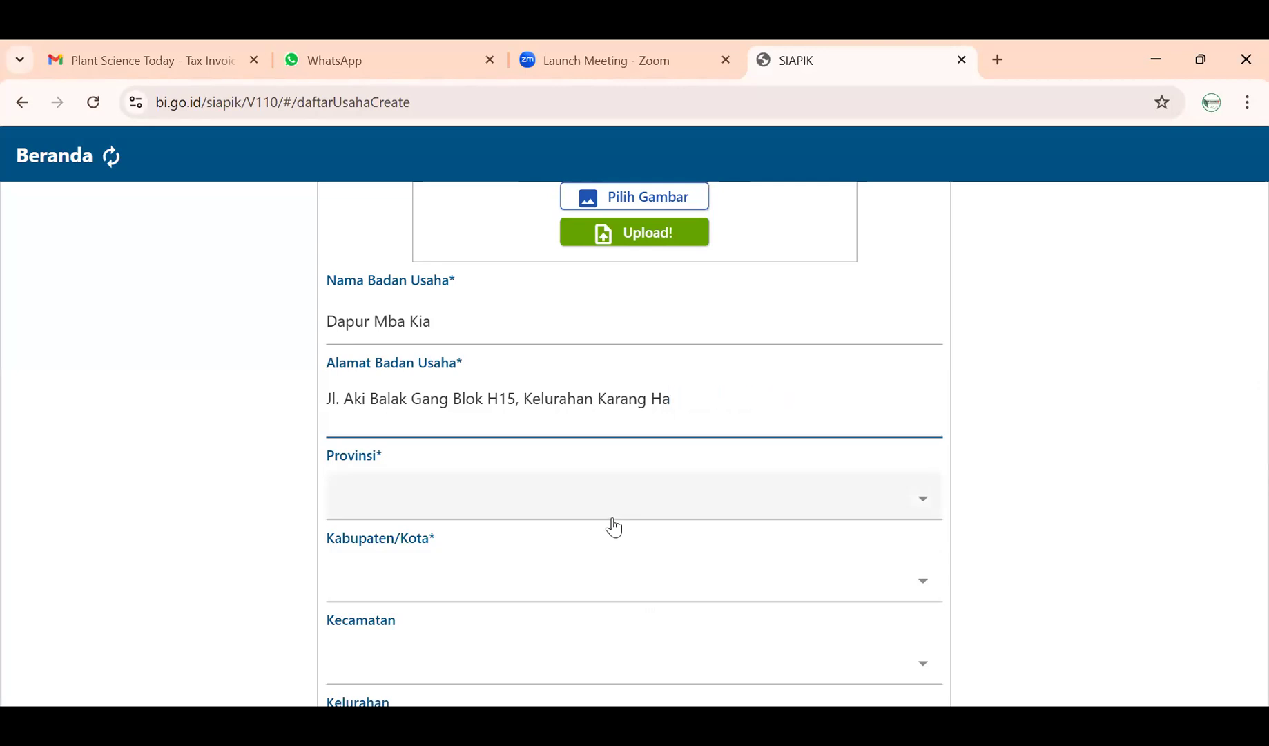
key("BackSpace")
key("BackSpace")
key("BackSpace")
key("BackSpace")
key("BackSpace")
key("BackSpace")
key("BackSpace")
key("BackSpace")
key("BackSpace")
key("BackSpace")
key("BackSpace")
key("BackSpace")
key("BackSpace")
key("BackSpace")
key("BackSpace")
key("BackSpace")
key("BackSpace")
key("BackSpace")
key("BackSpace")
key("BackSpace")
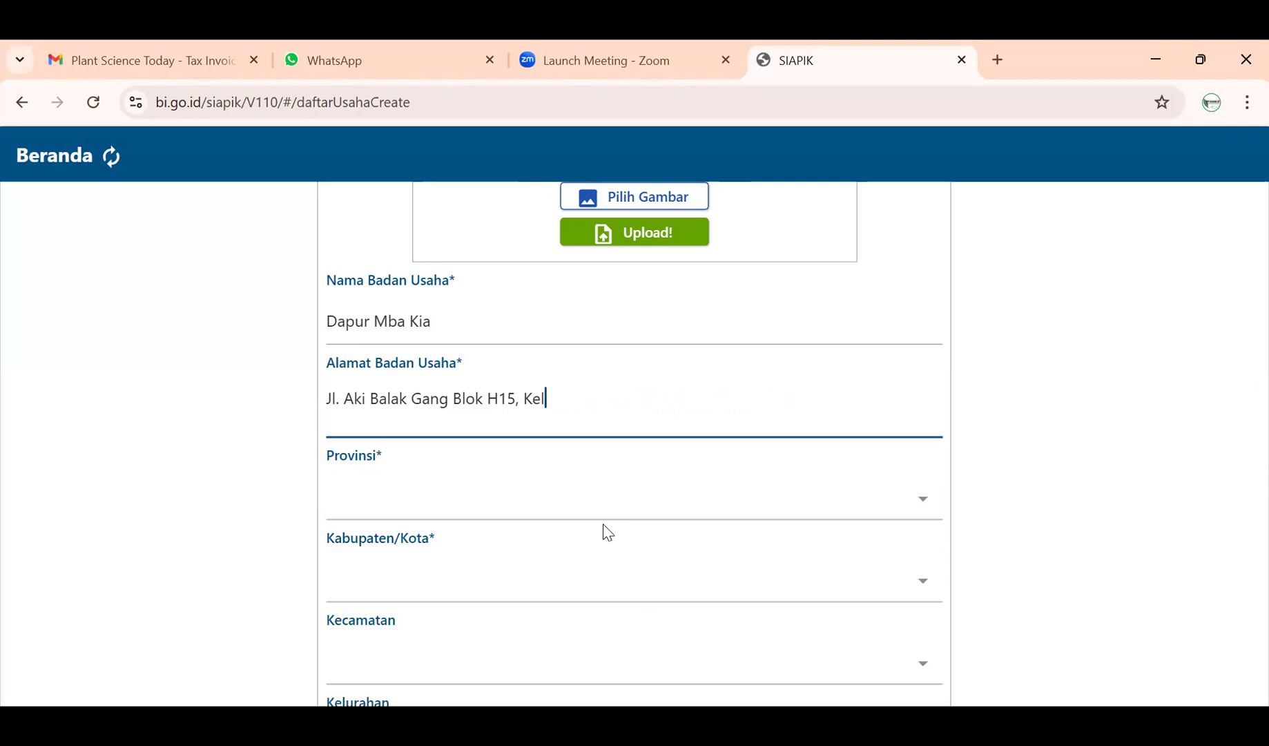
type("H15")
- Choose KALIMANTAN UTARA, KOTA TARAKAN, TARAKAN BARAT and KARANG HARAPAN in the location dropdowns
left_click(554, 487)
scroll(514, 533, "down", 7)
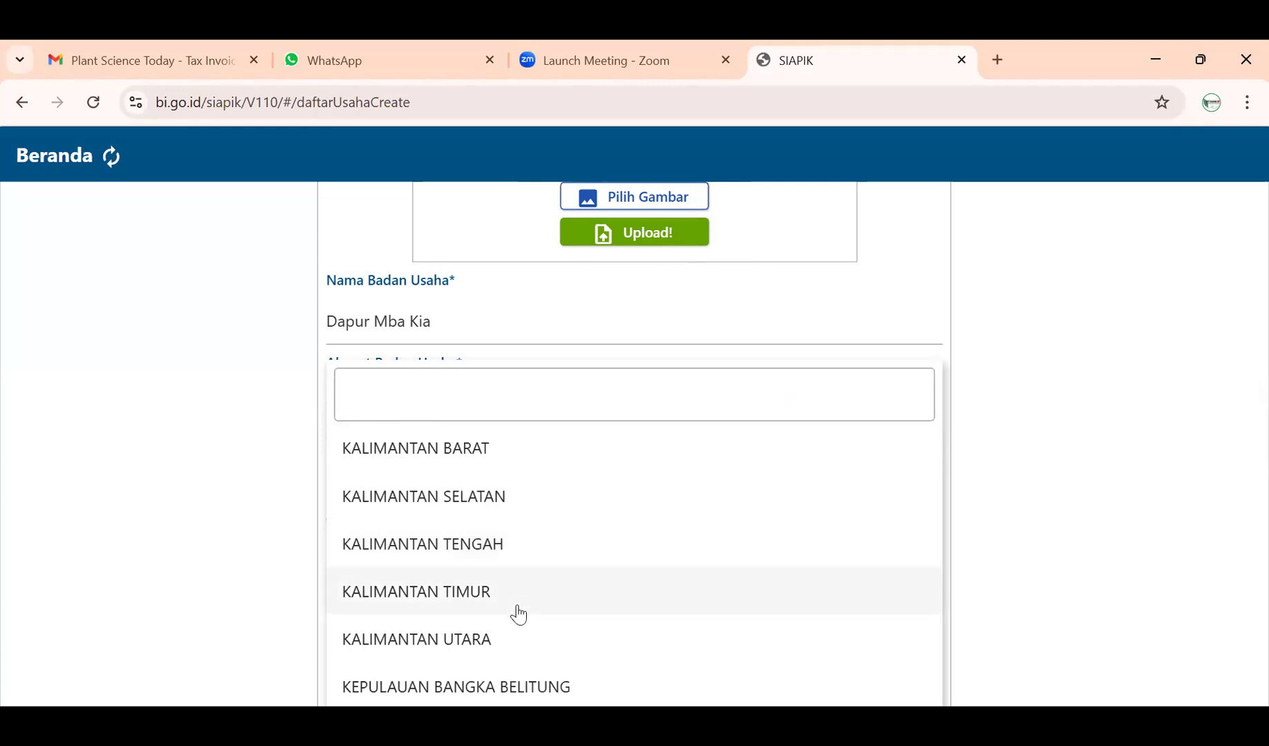
left_click(509, 650)
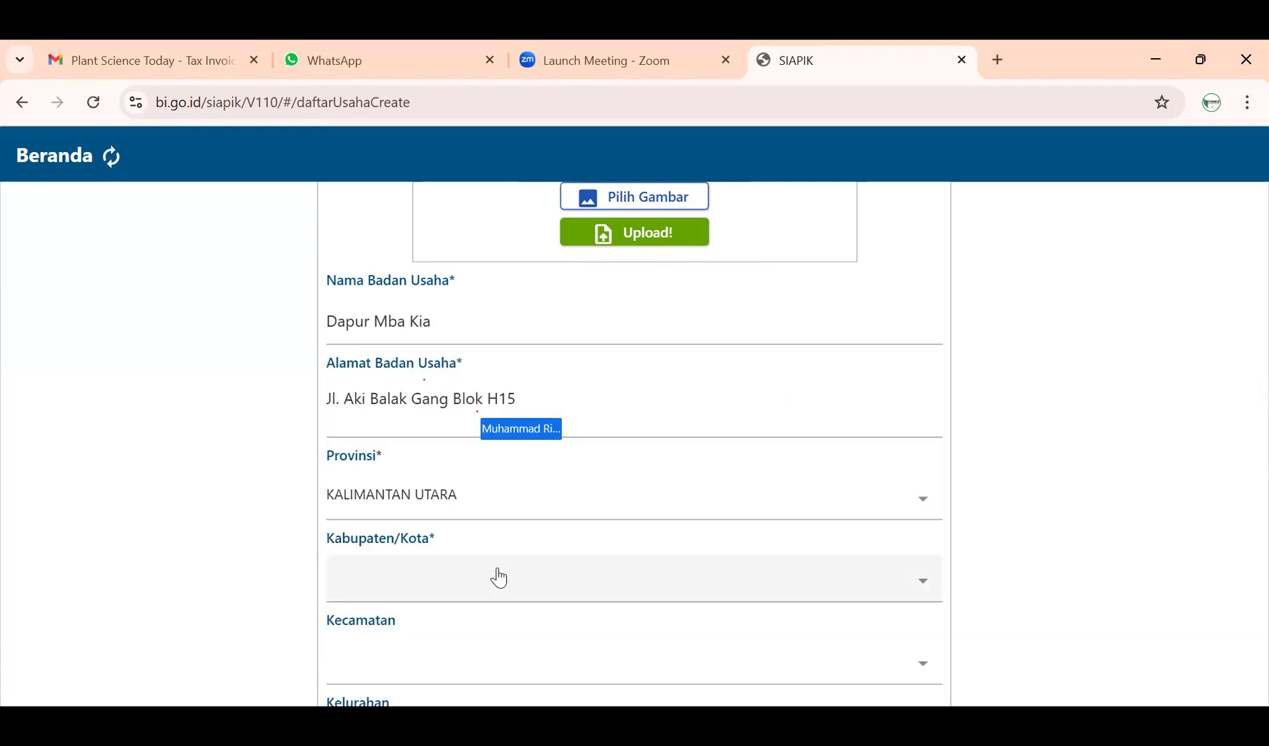
left_click(500, 574)
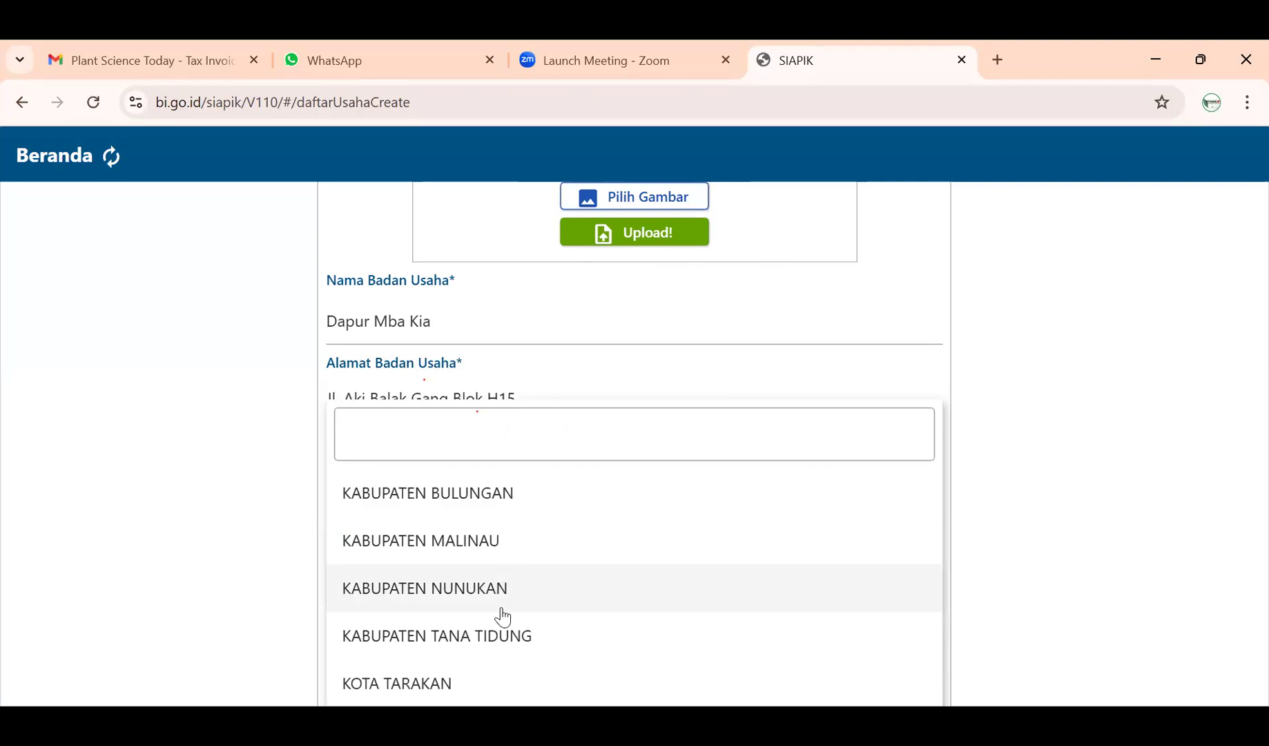
left_click(457, 682)
scroll(471, 606, "down", 1)
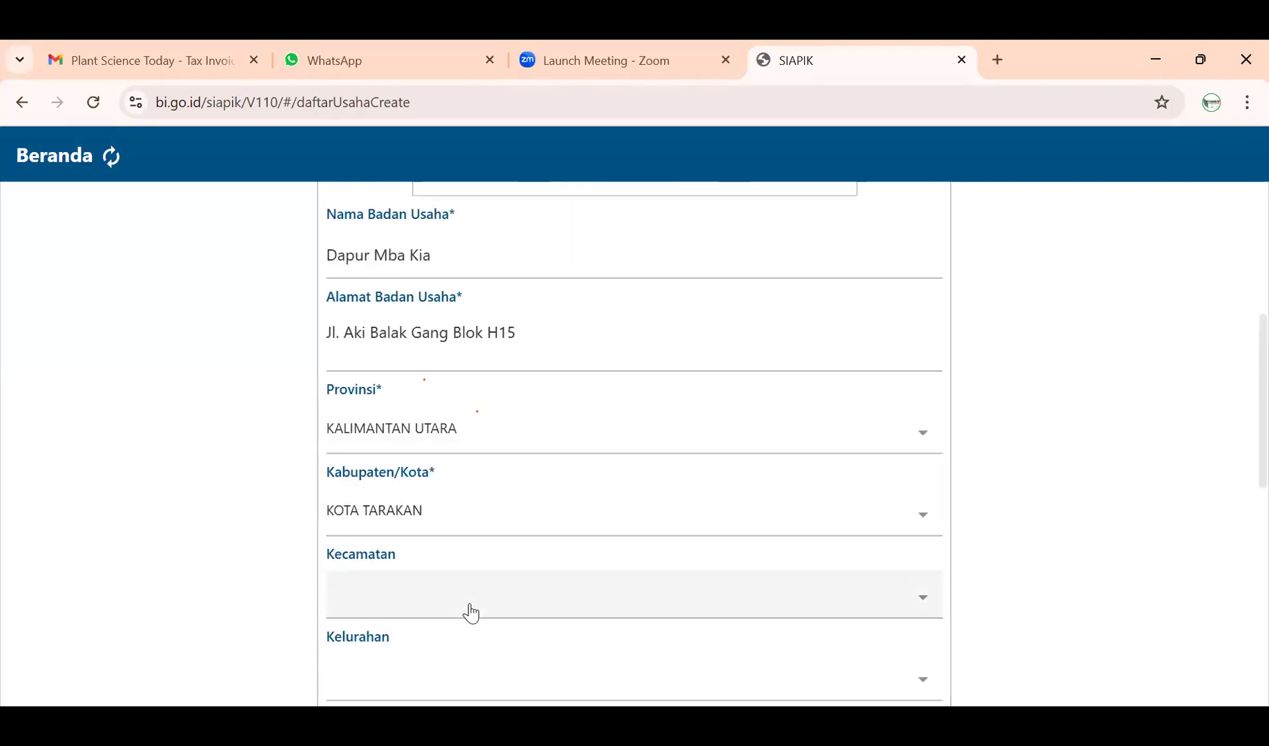
left_click(471, 604)
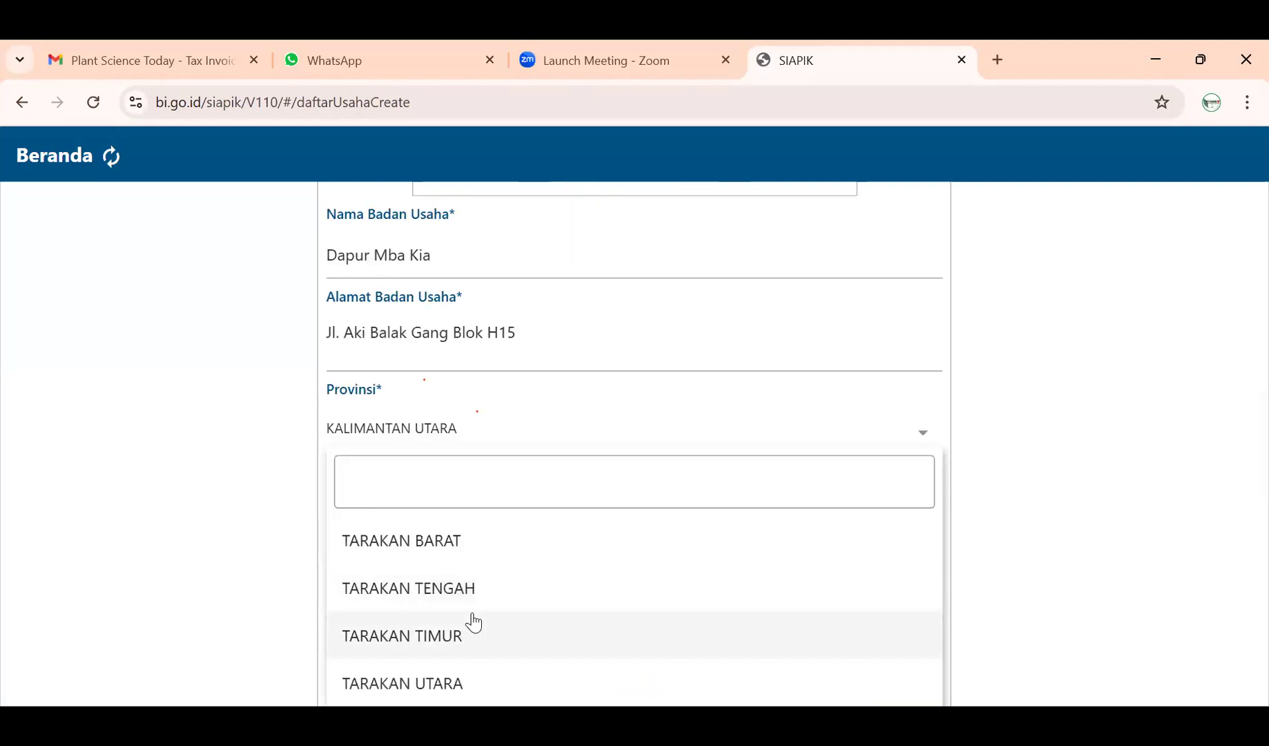
left_click(491, 546)
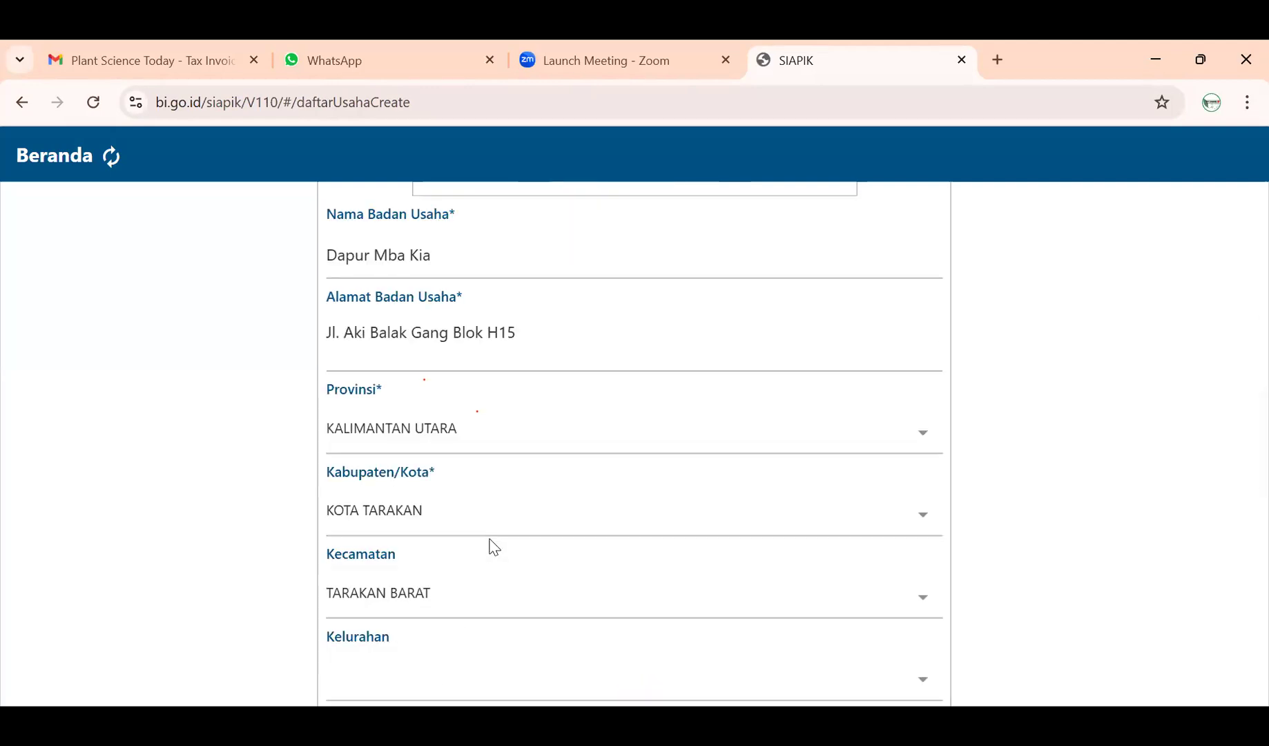
scroll(491, 549, "down", 2)
left_click(483, 554)
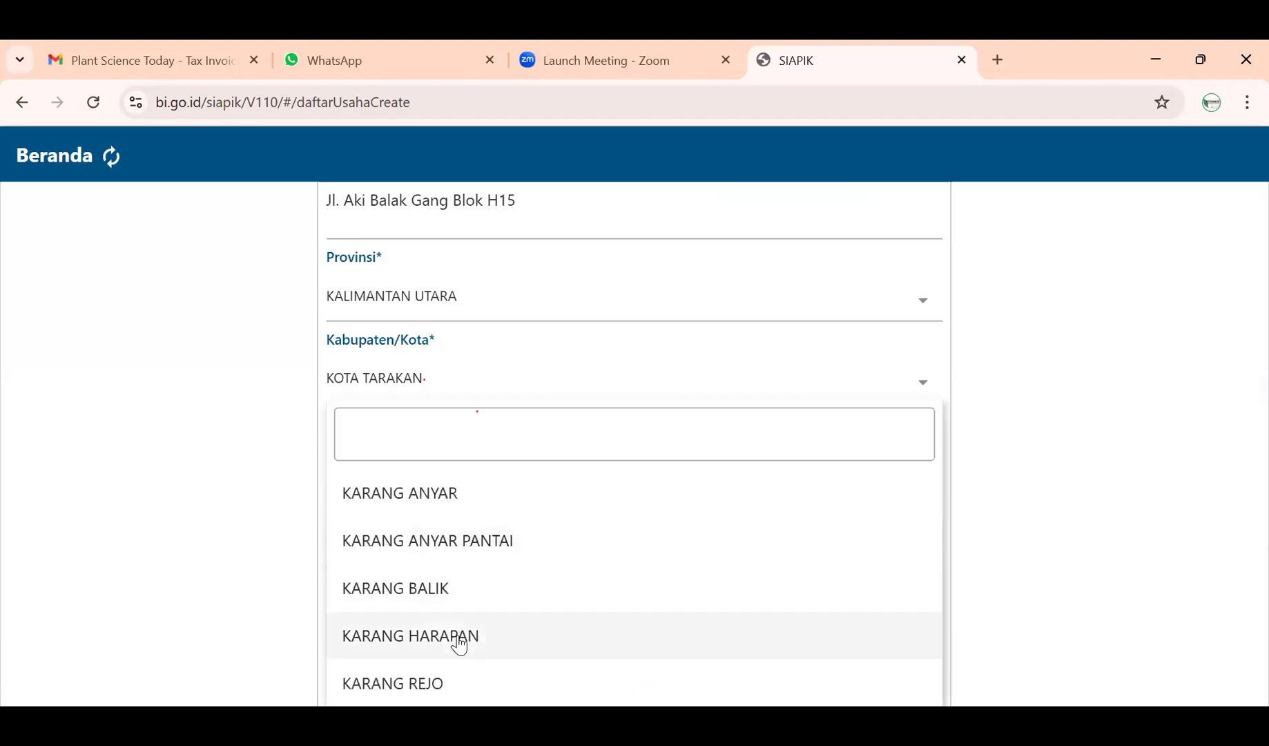
left_click(459, 644)
left_click(464, 623)
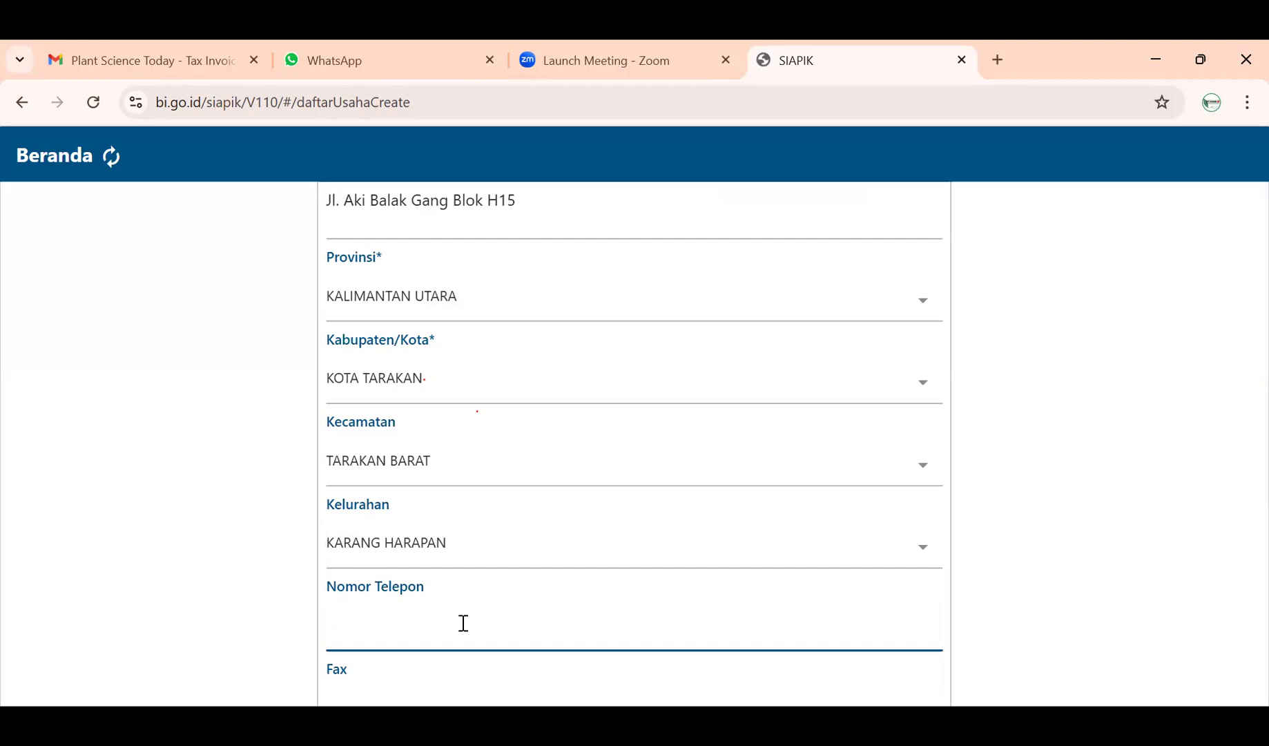
- Enter the business's phone number and fax number
type("123456789012")
scroll(463, 625, "down", 2)
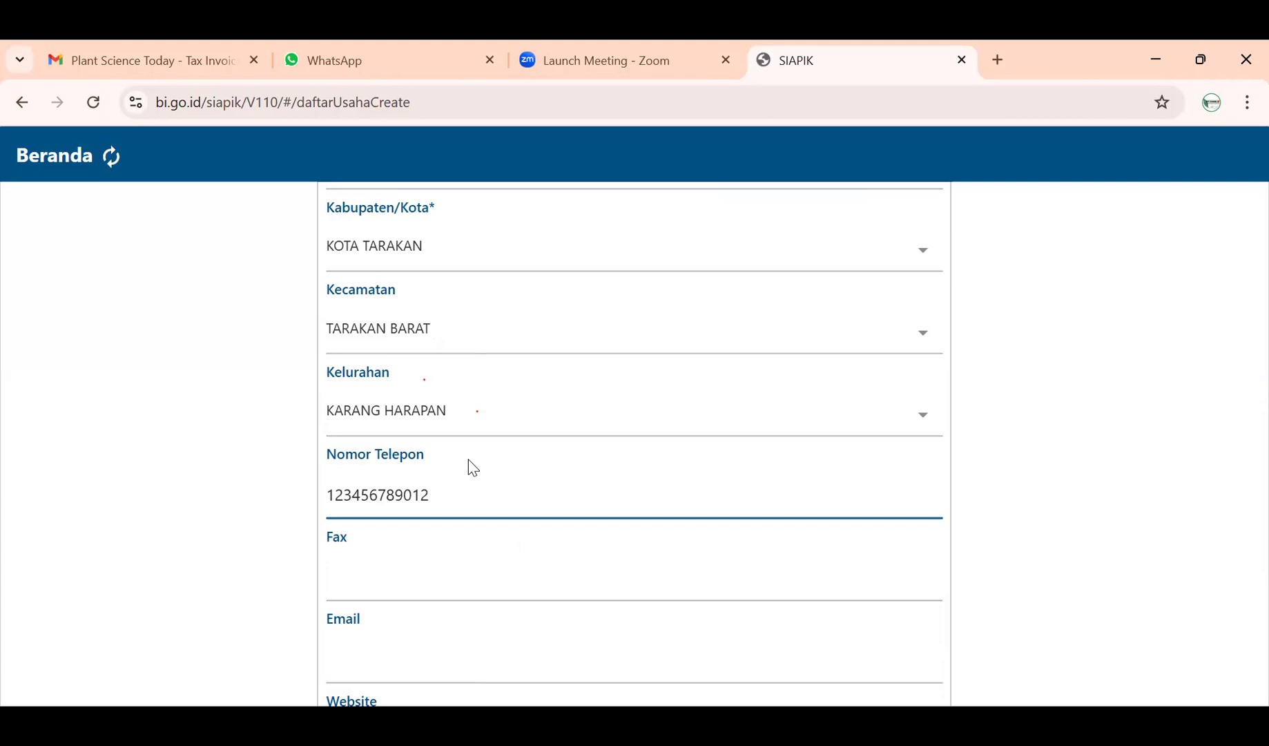
left_click(422, 575)
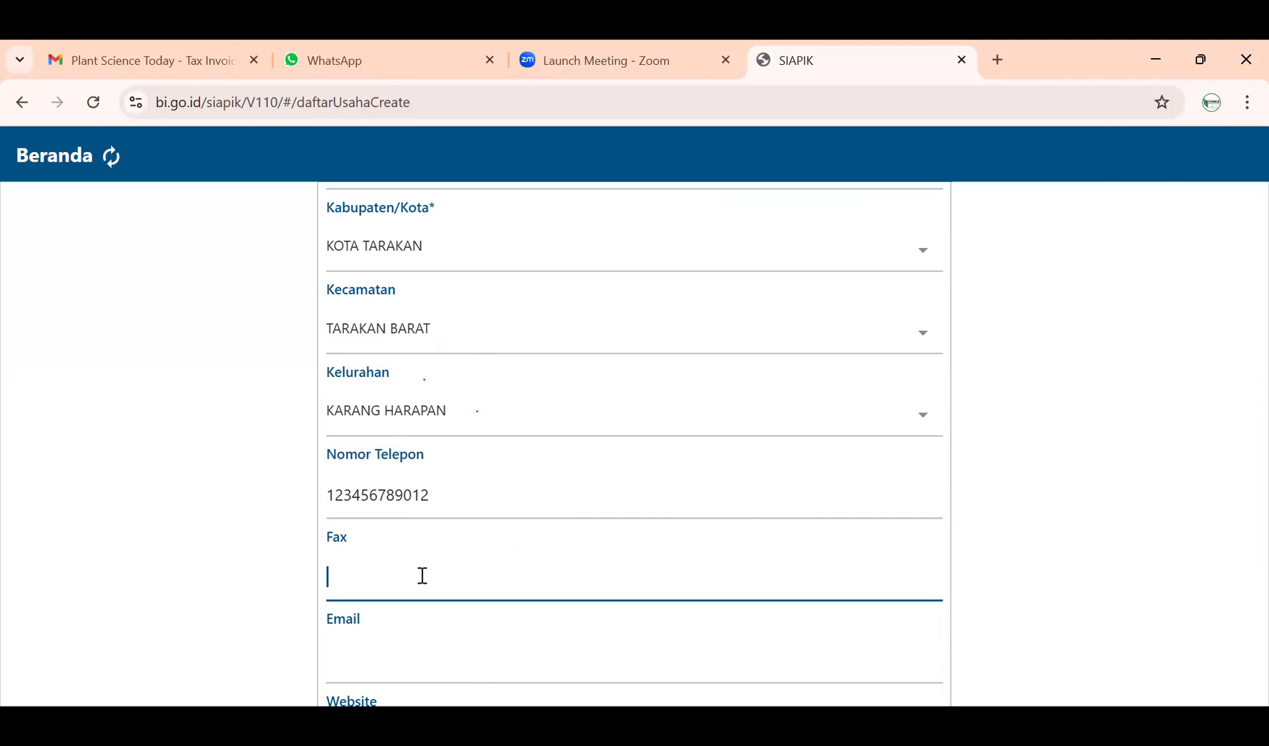
type("1234567")
- Fill the e-mail from the autofill suggestion and set the website to adit.com
left_click(433, 653)
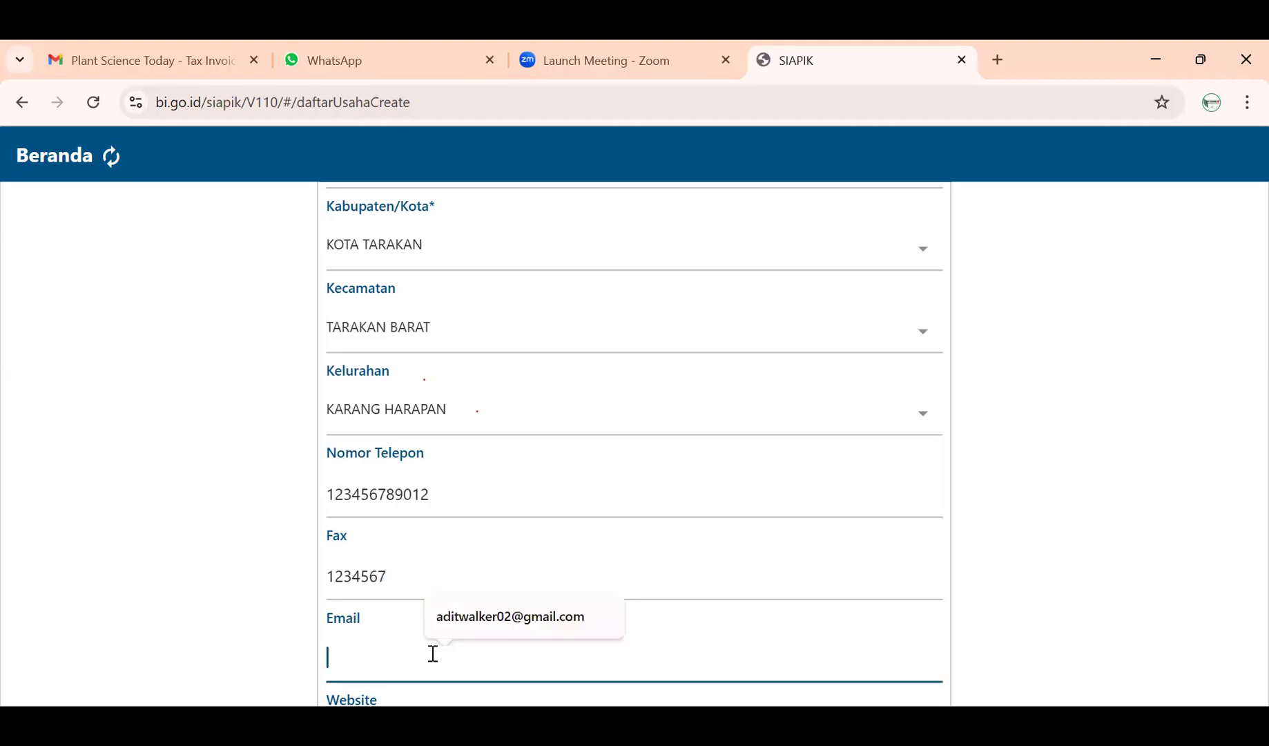
left_click(474, 618)
scroll(472, 614, "down", 2)
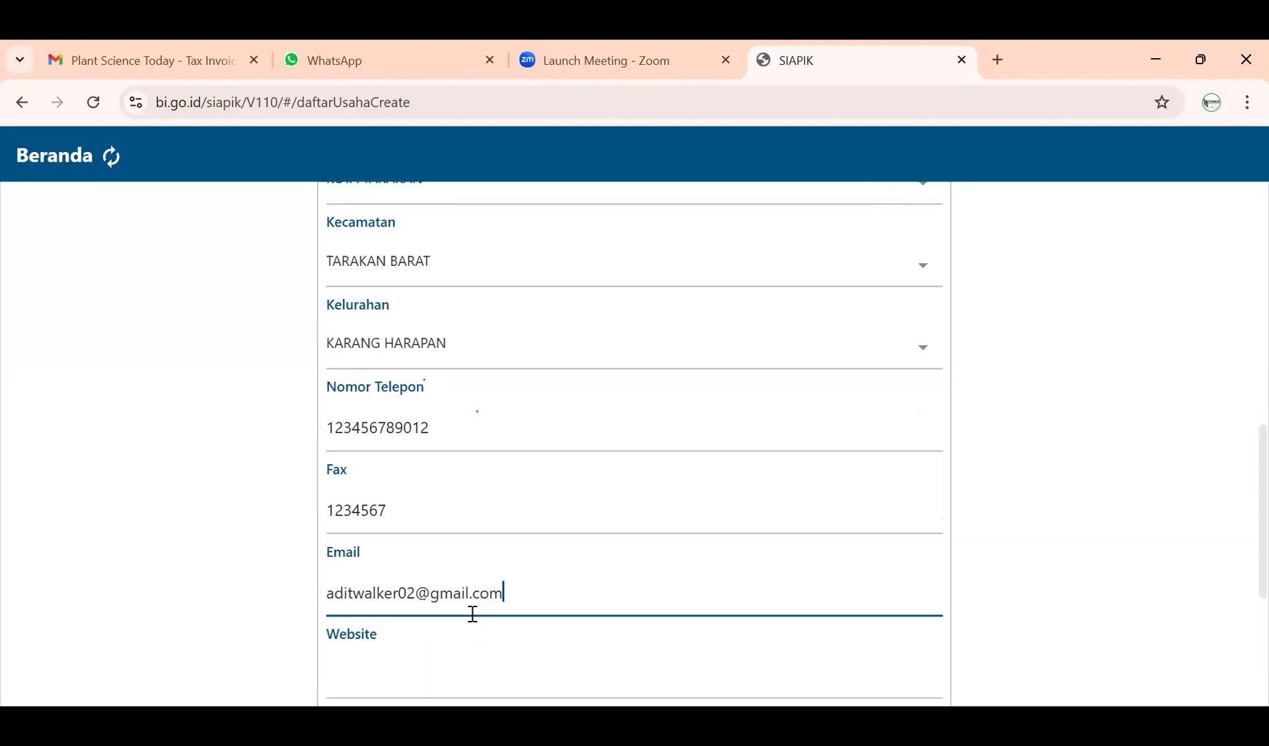
left_click(472, 615)
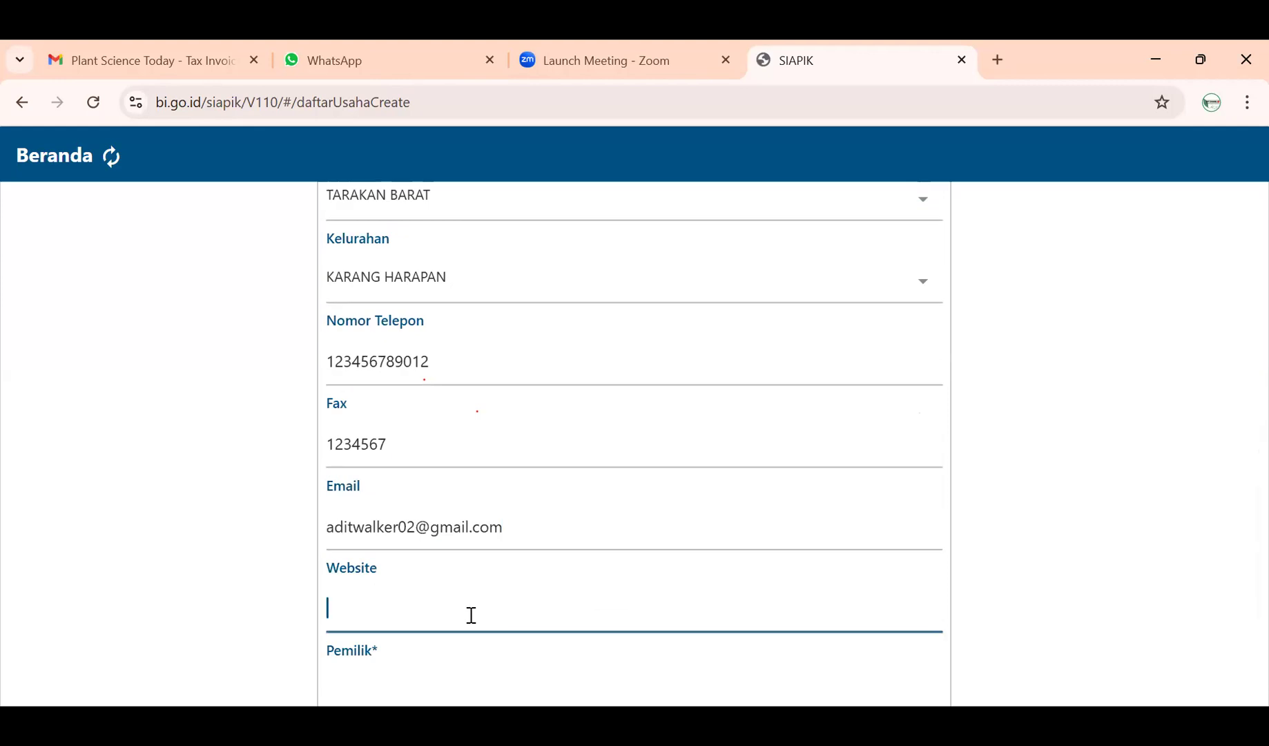
type("AD")
key("BackSpace")
key("BackSpace")
key("Caps_Lock")
type("adit.com")
scroll(469, 613, "down", 2)
- Enter the owner's full name in the Pemilik field
left_click(438, 559)
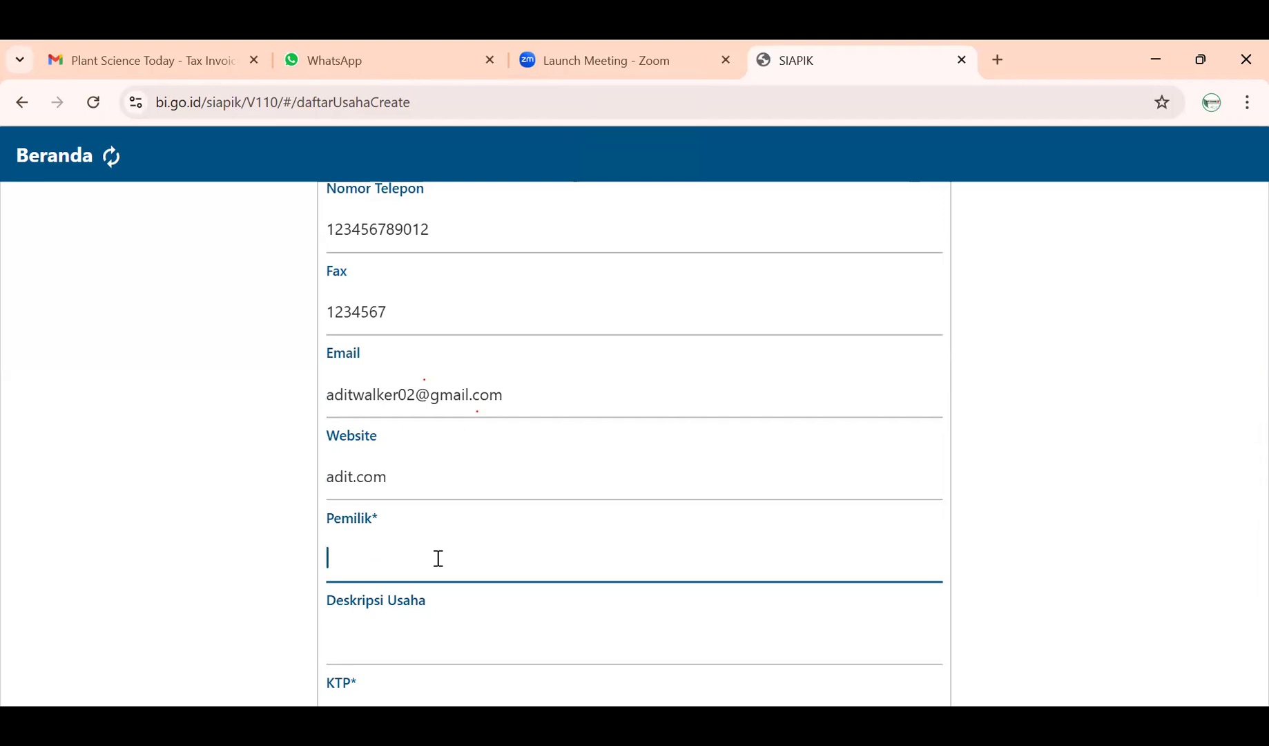
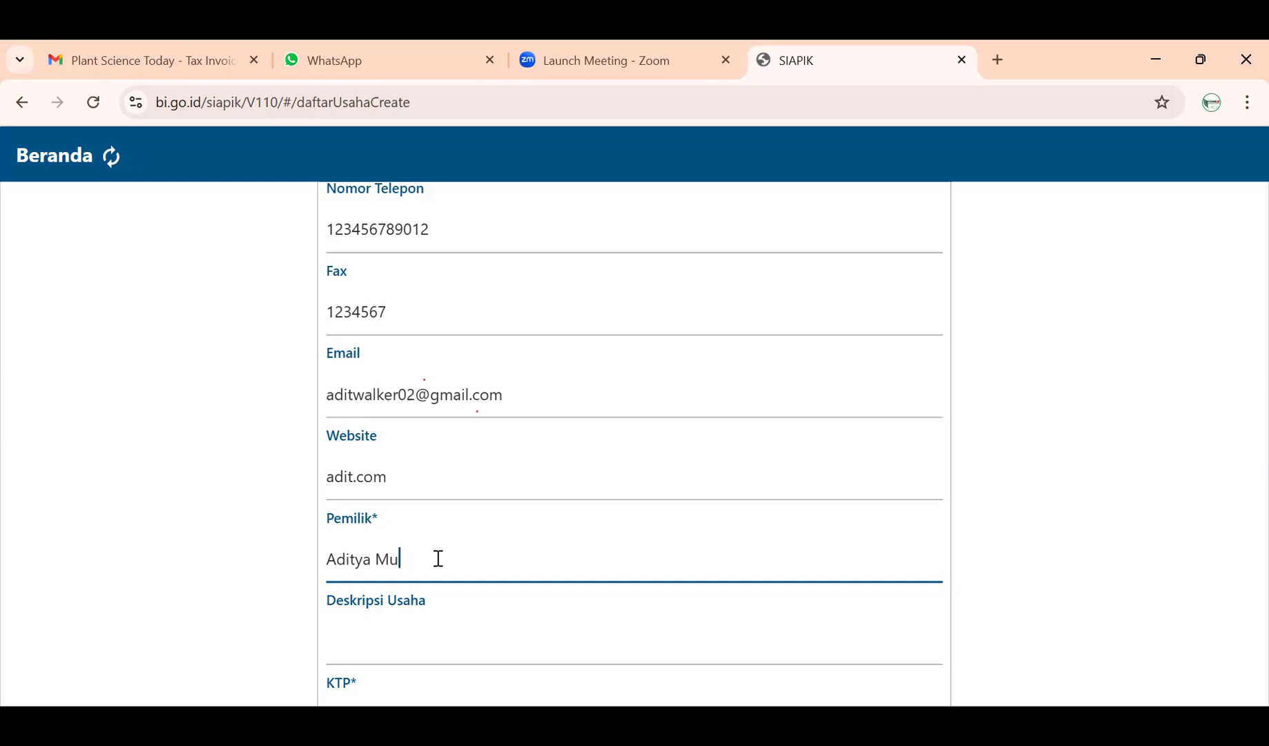
scroll(425, 575, "down", 2)
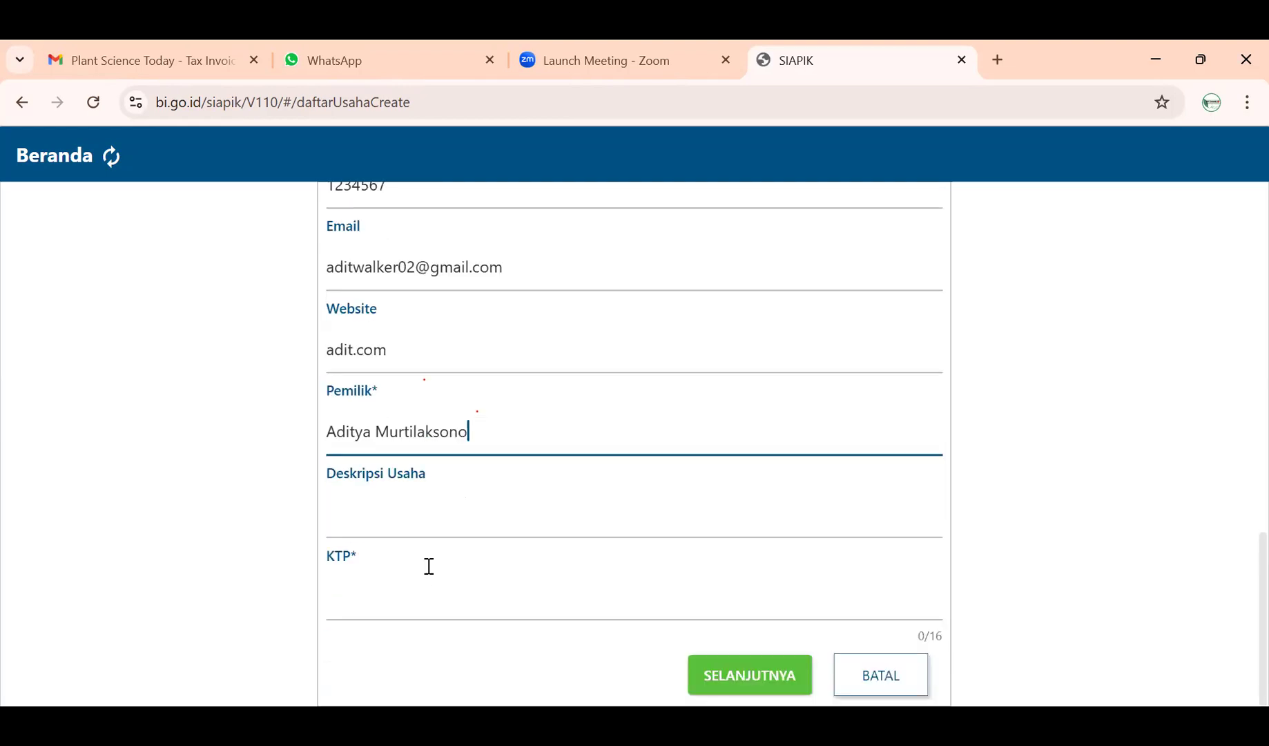
left_click(429, 510)
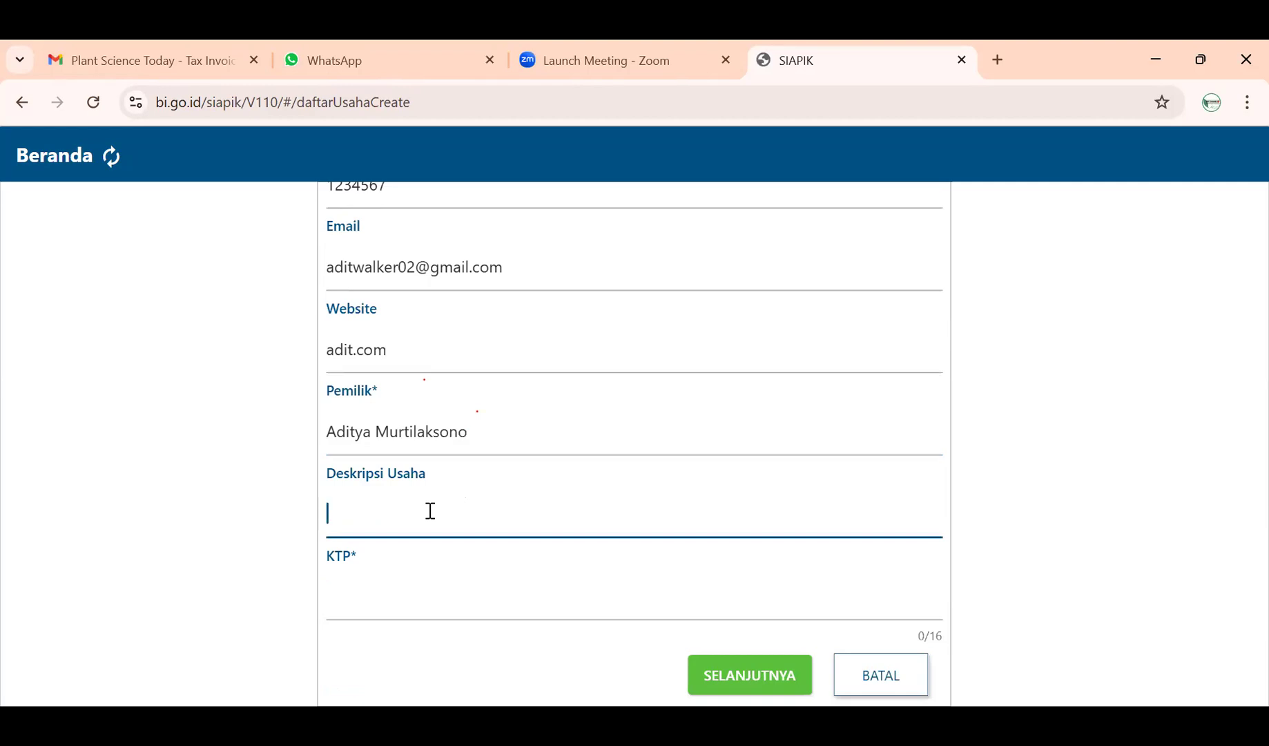
- Enter the description 'Menjual Baso Aci khas Sunda Super Pedas dan Gurih'
type("b")
key("BackSpace")
type("Menjual Baso ACI")
key("BackSpace")
key("BackSpace")
key("Caps_Lock")
type("ci k")
type("has S")
type("unda ")
type("S")
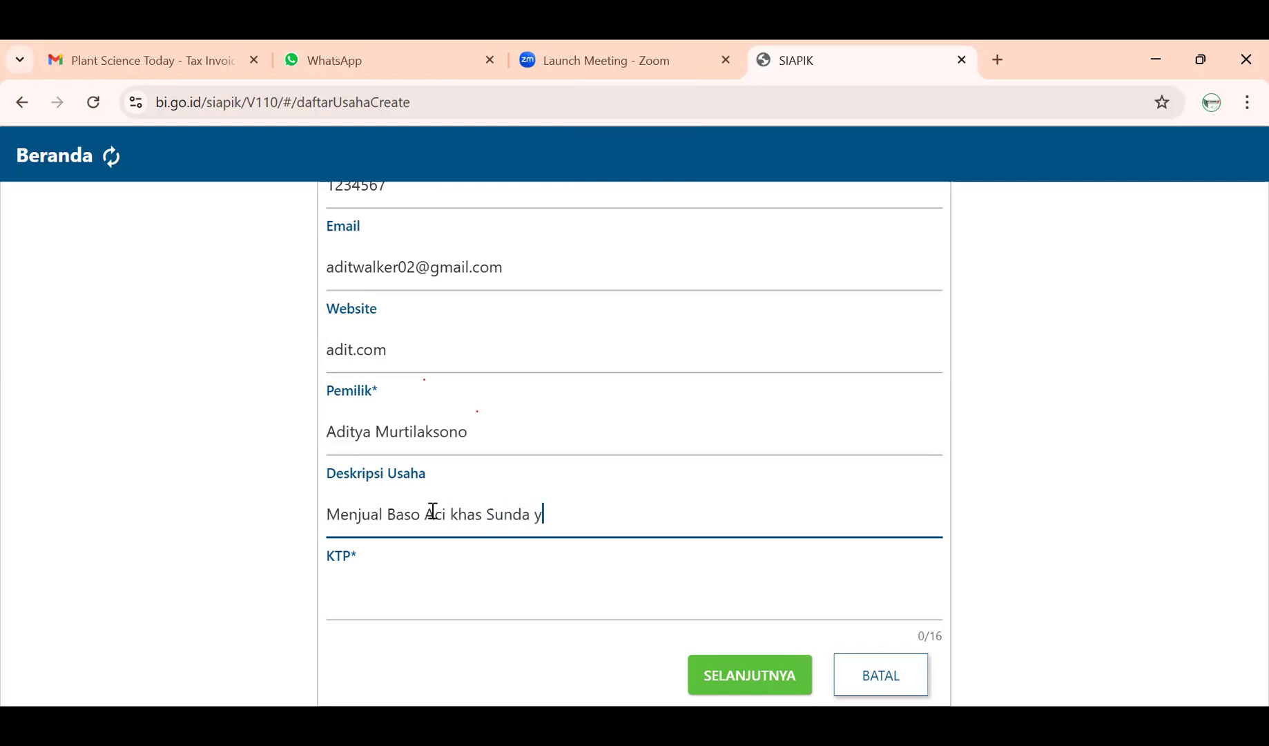
key("BackSpace")
type("SUe")
key("BackSpace")
key("BackSpace")
type("uper PE")
key("BackSpace")
type("efec")
key("BackSpace")
key("BackSpace")
key("BackSpace")
type("da")
key("BackSpace")
type("s dan Gurih")
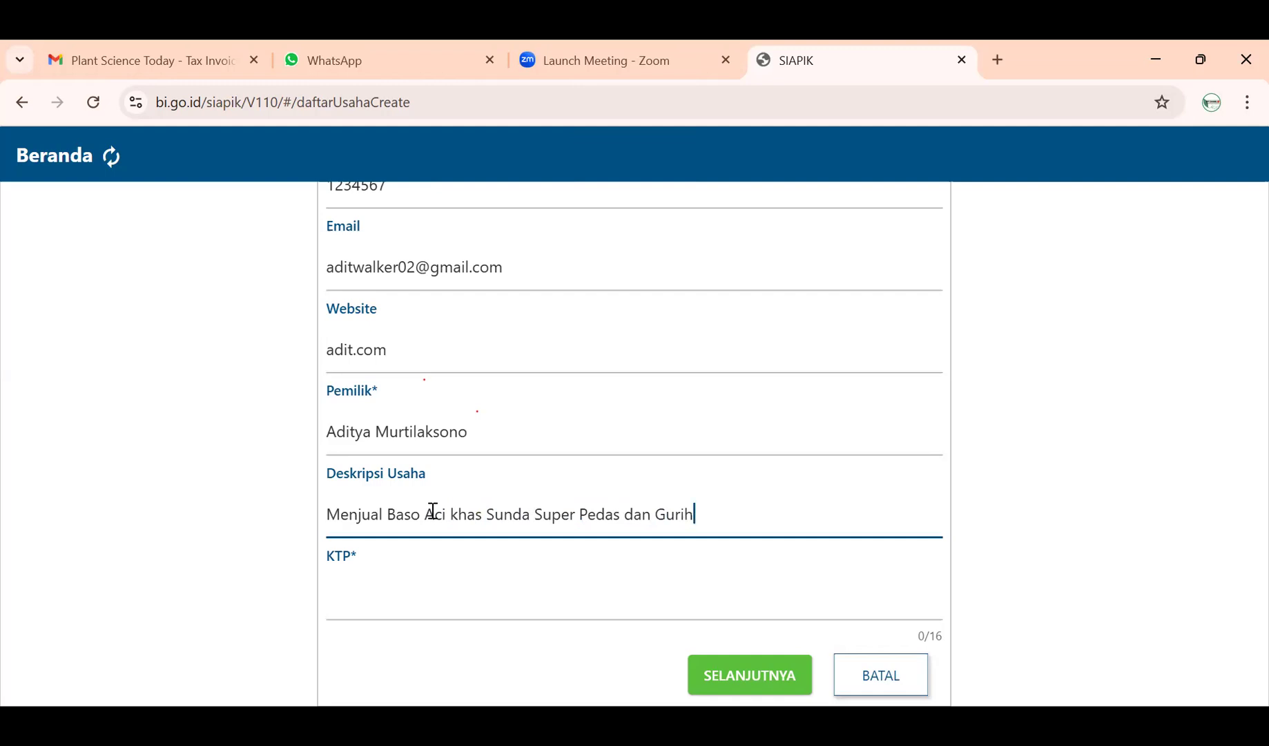
- Enter the owner's 16-digit identity number in the KTP field
left_click(394, 595)
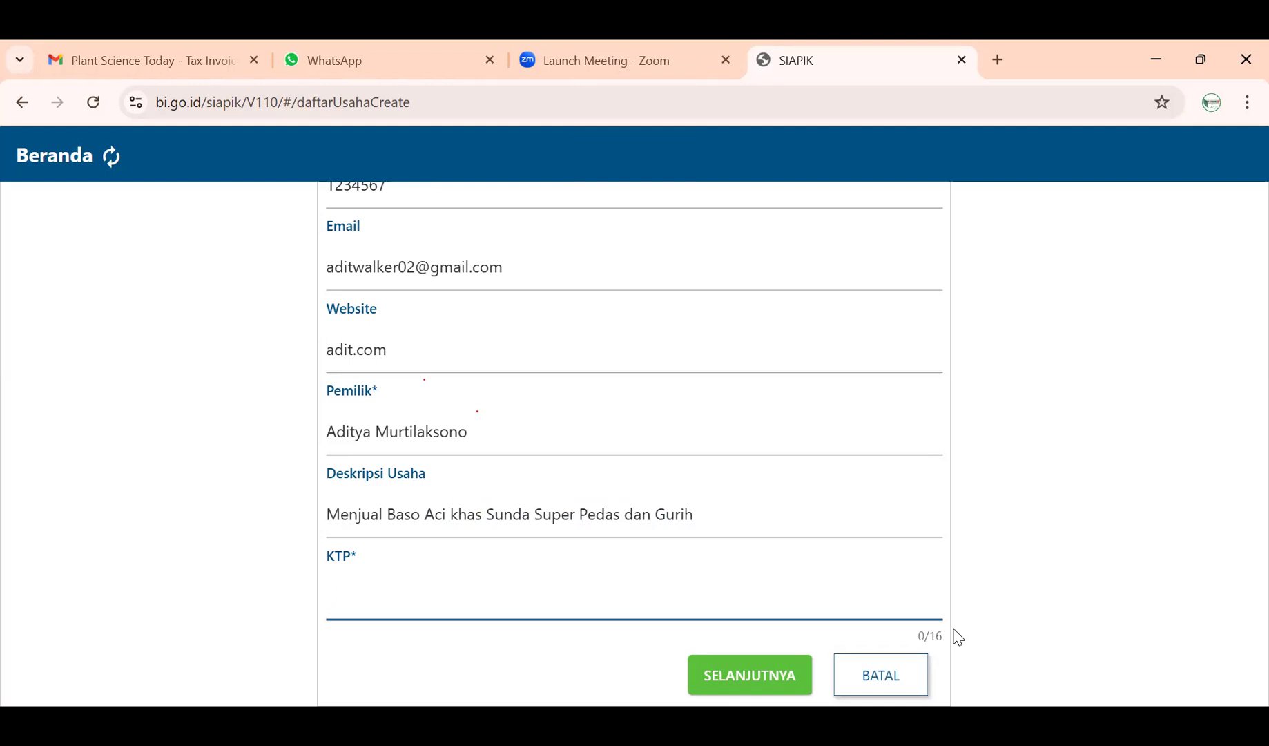
type("123456781234567")
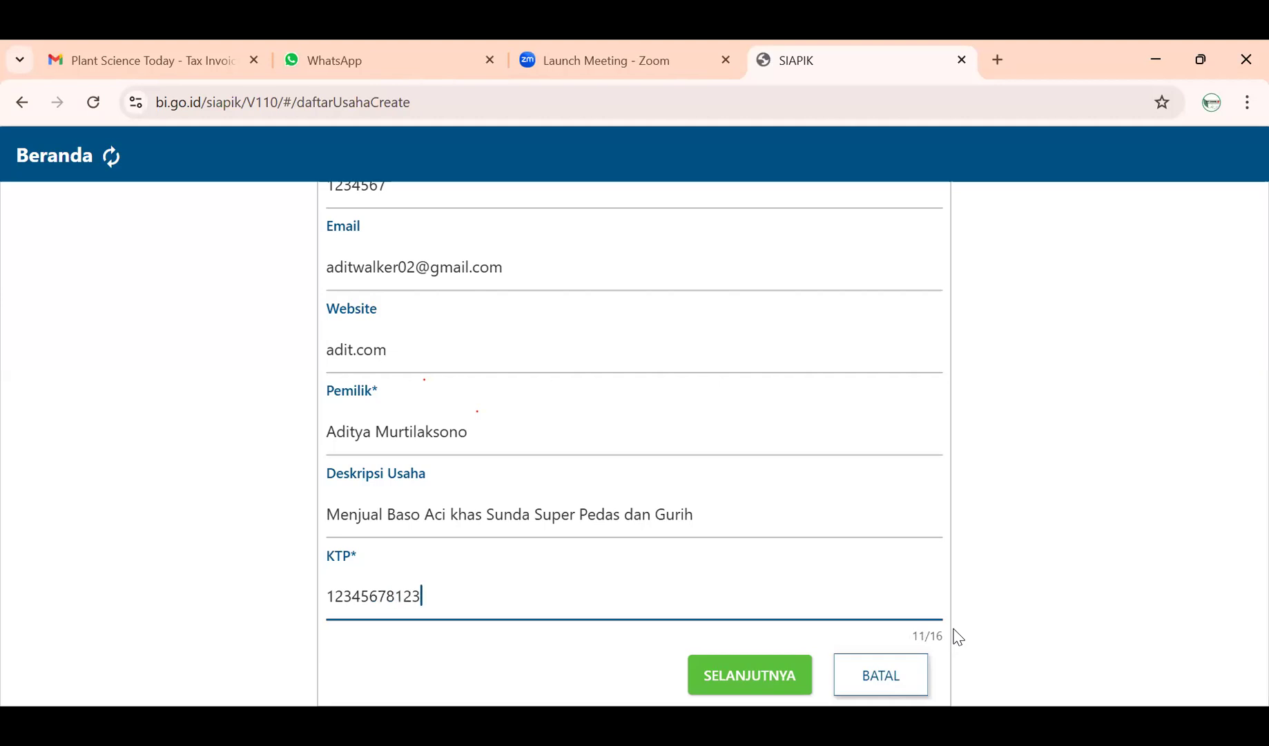
type("8")
scroll(935, 633, "up", 4)
scroll(935, 634, "up", 10)
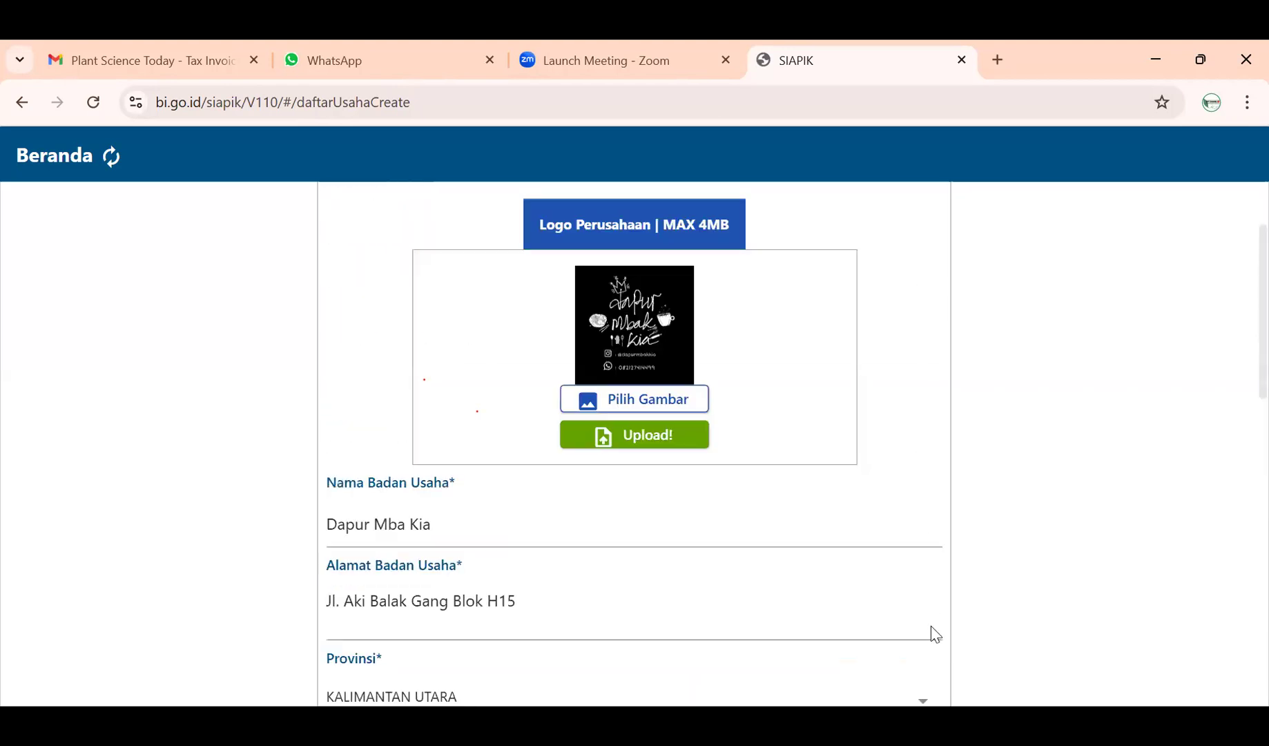
scroll(935, 633, "up", 2)
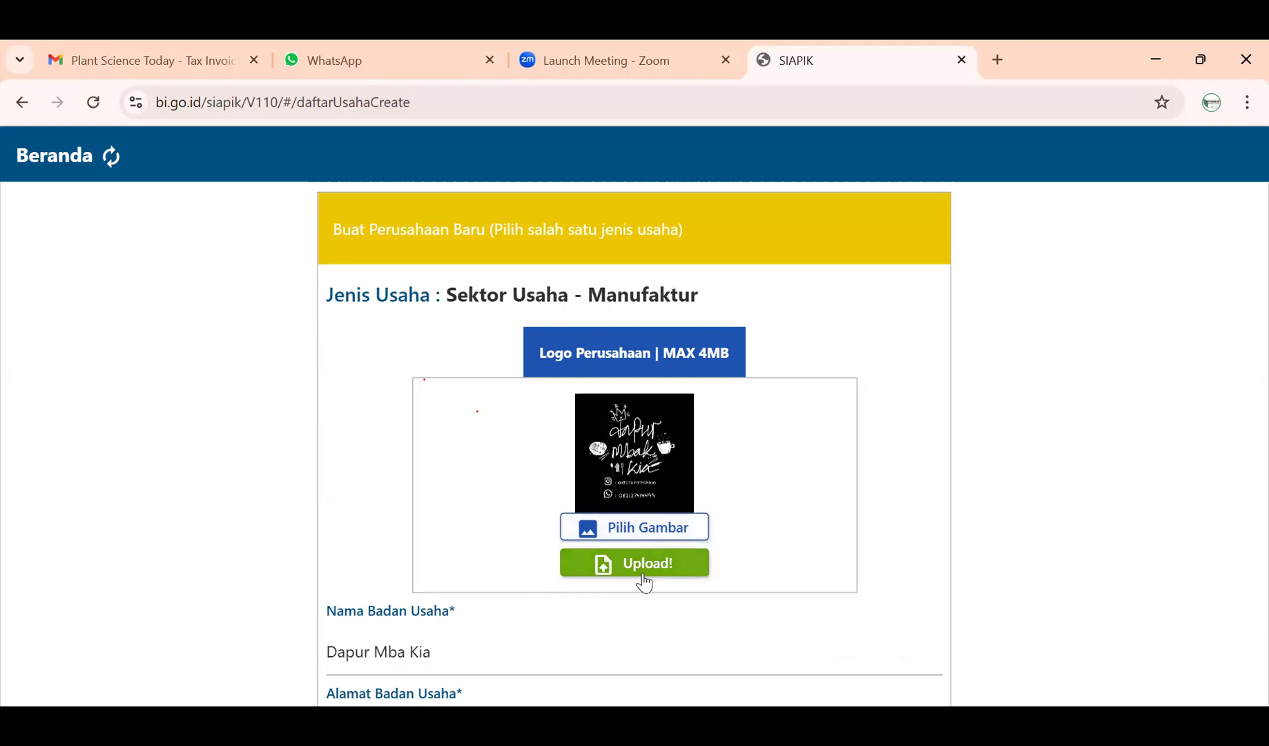
scroll(552, 553, "down", 1)
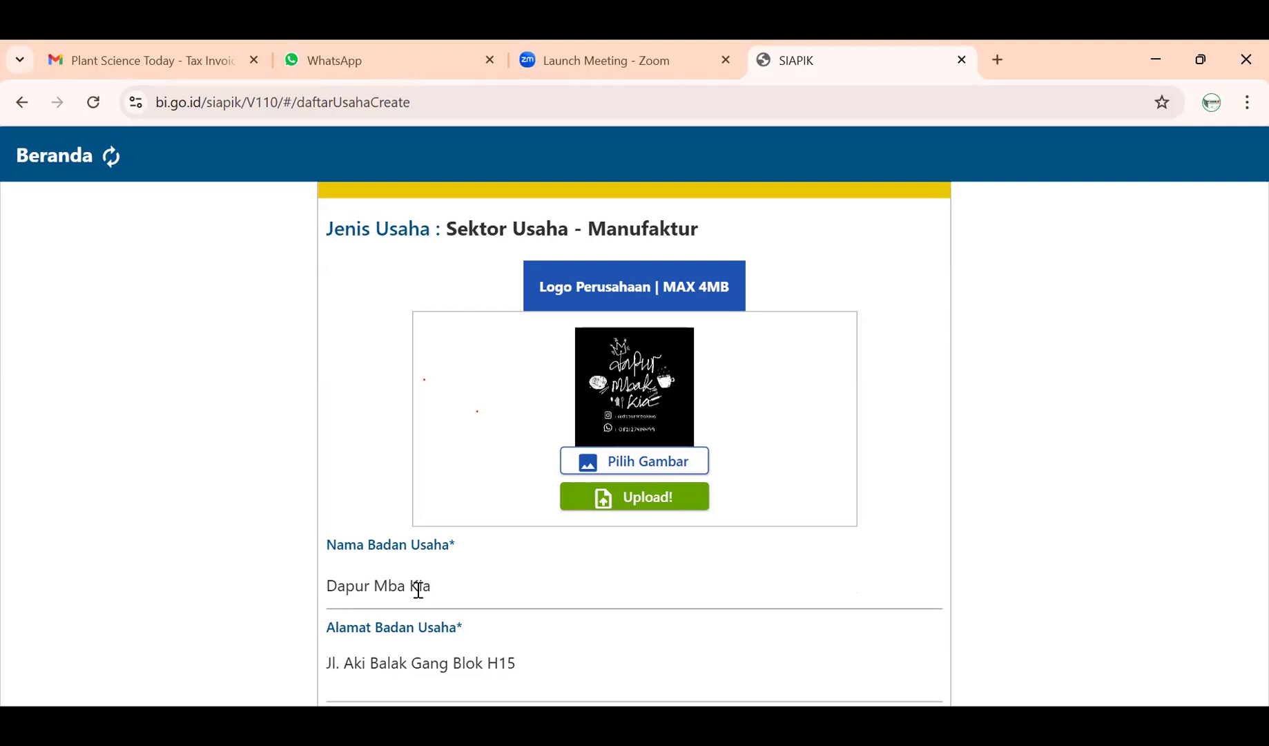
scroll(463, 646, "down", 1)
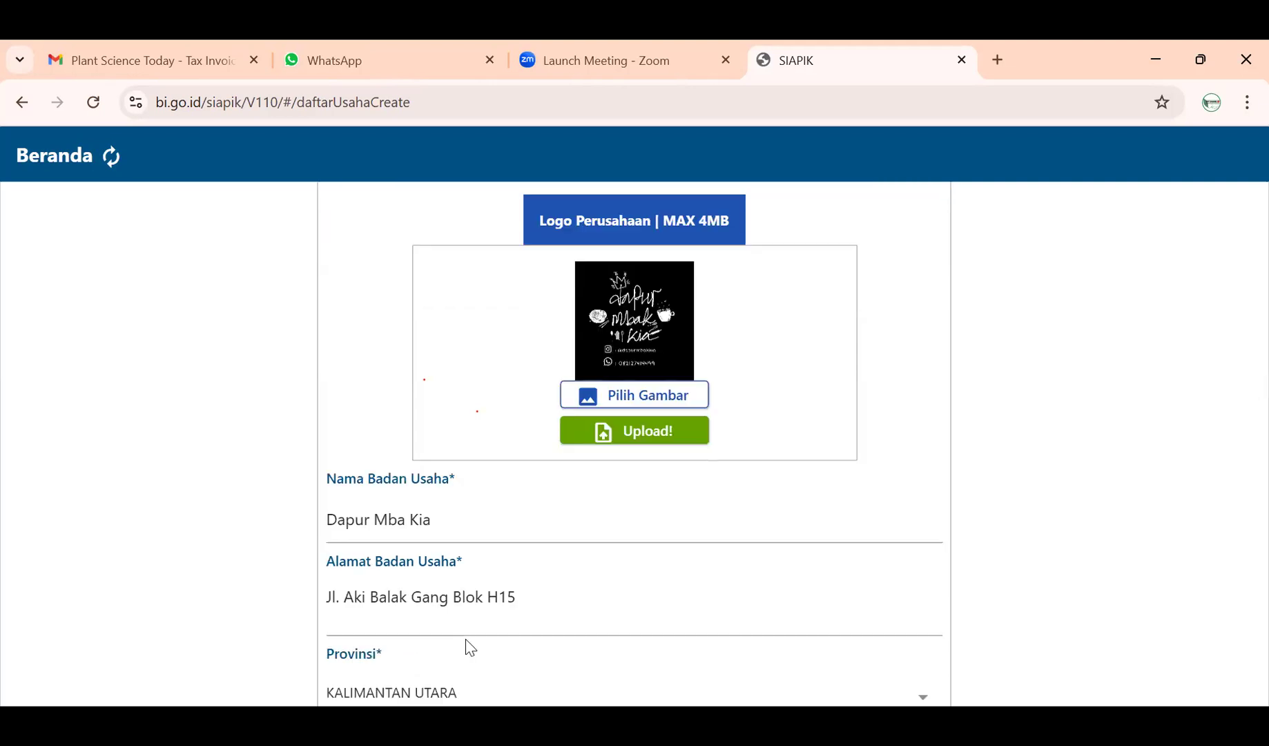
scroll(483, 594, "down", 2)
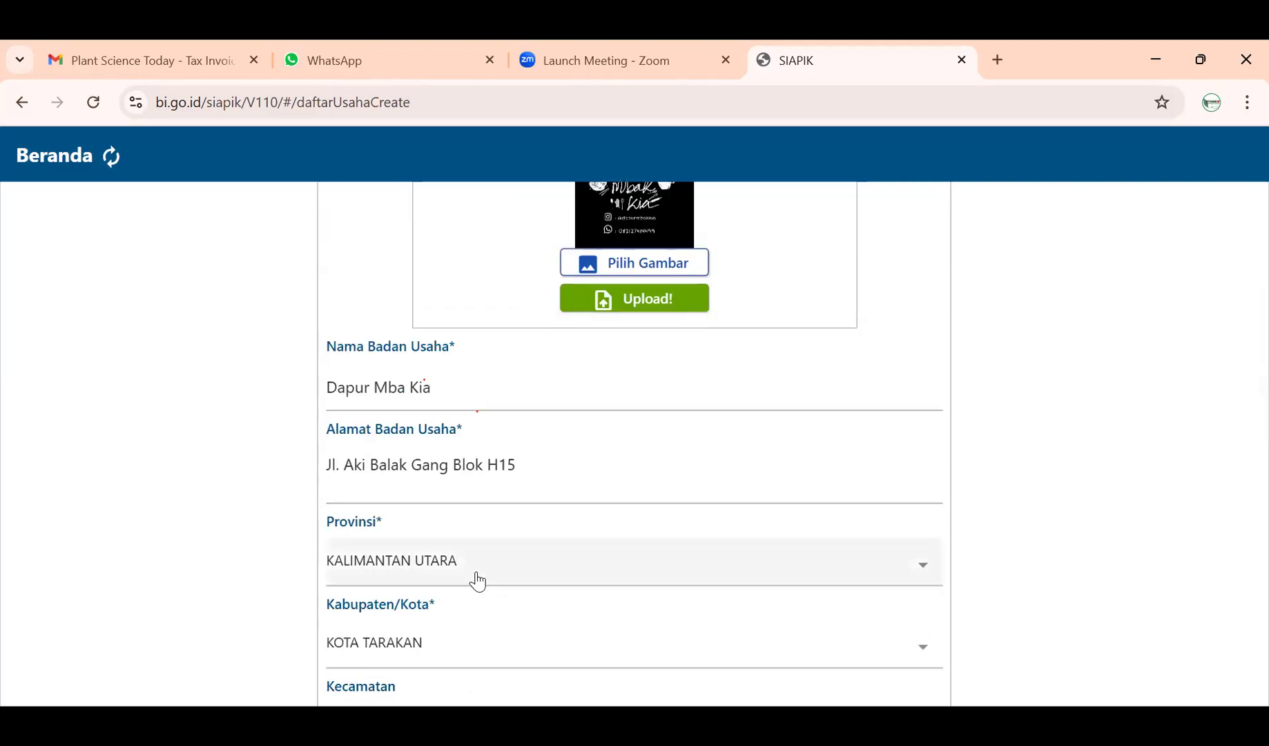
scroll(442, 559, "down", 1)
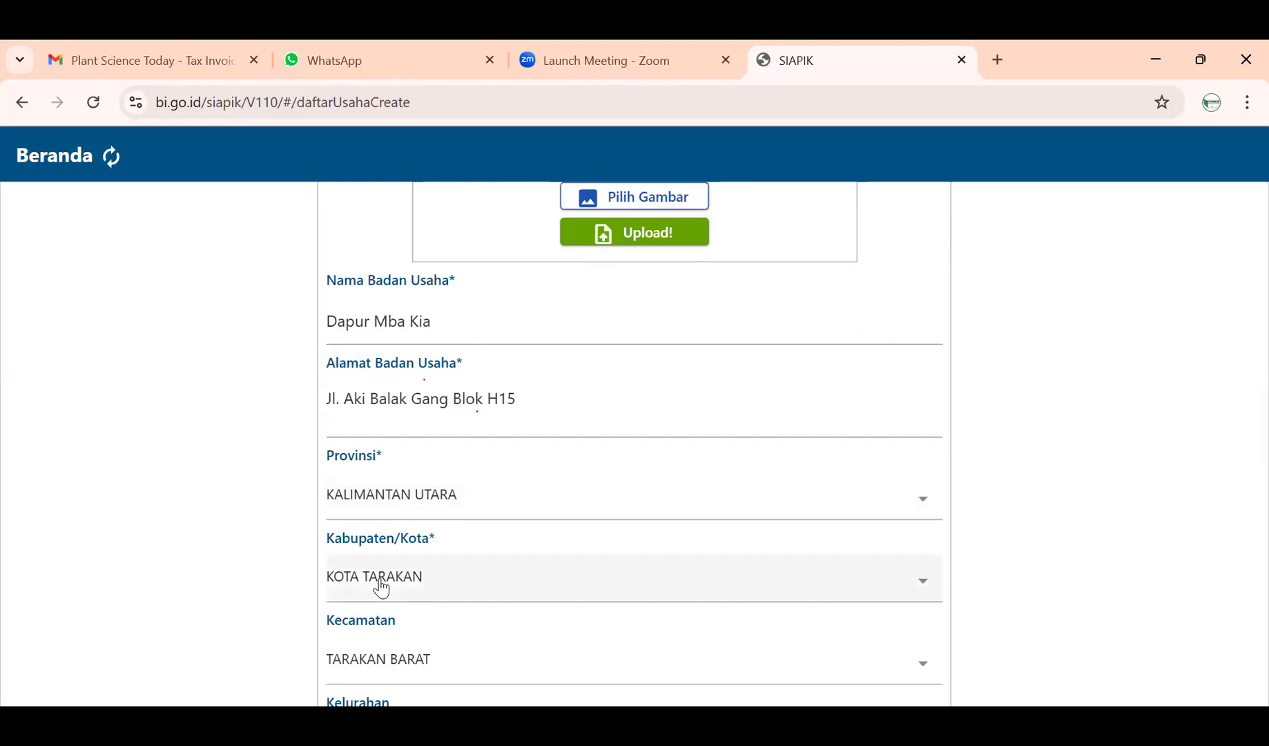
scroll(381, 587, "down", 1)
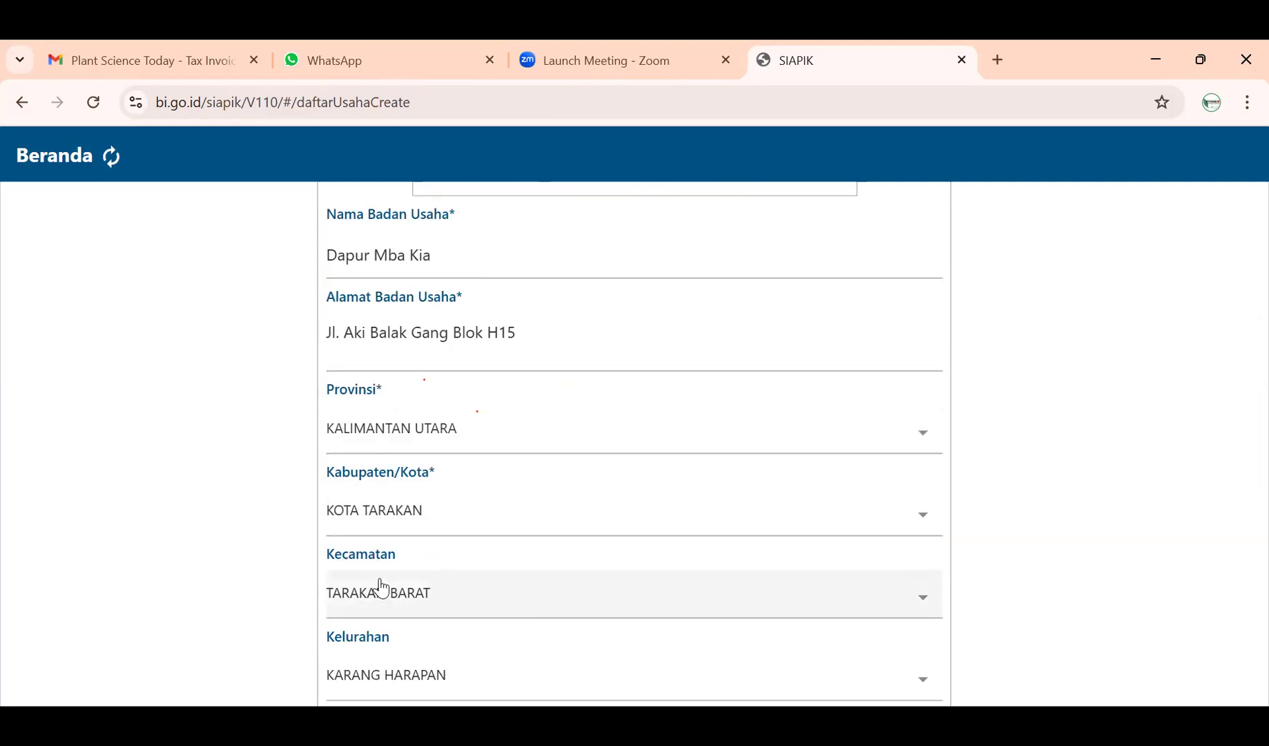
scroll(383, 587, "down", 1)
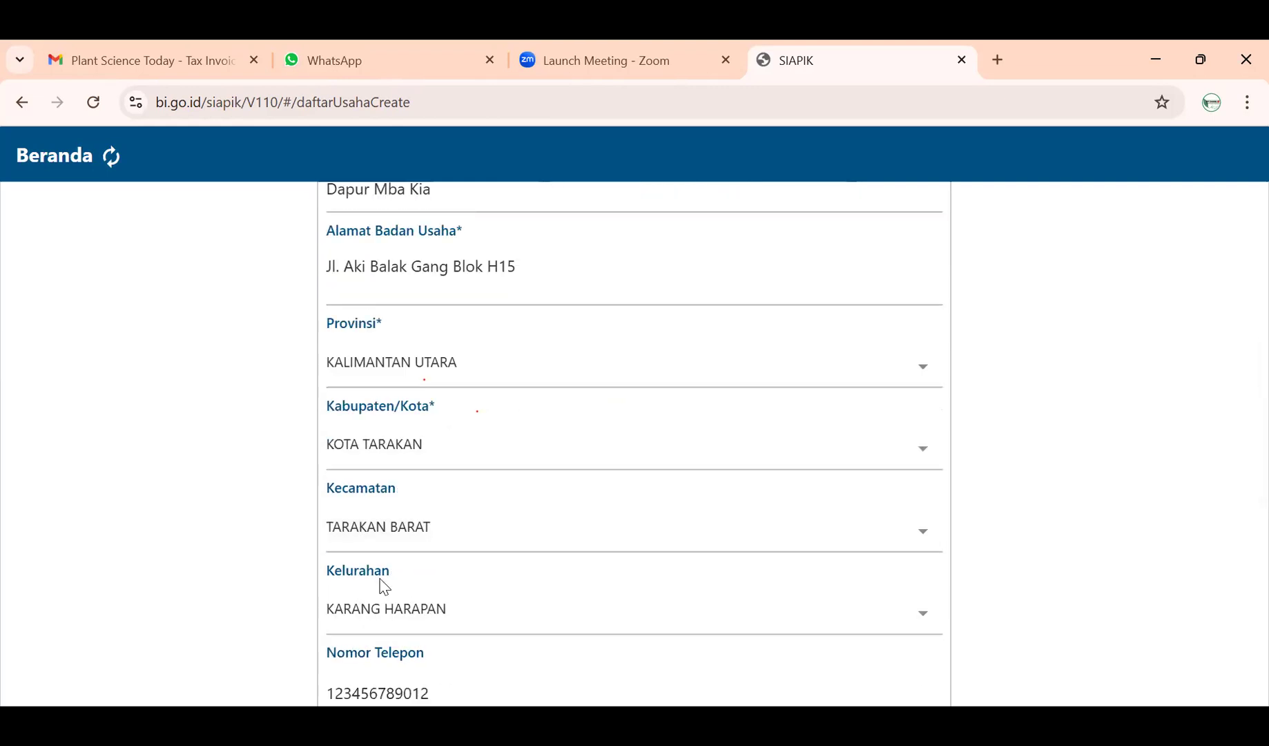
scroll(385, 587, "down", 2)
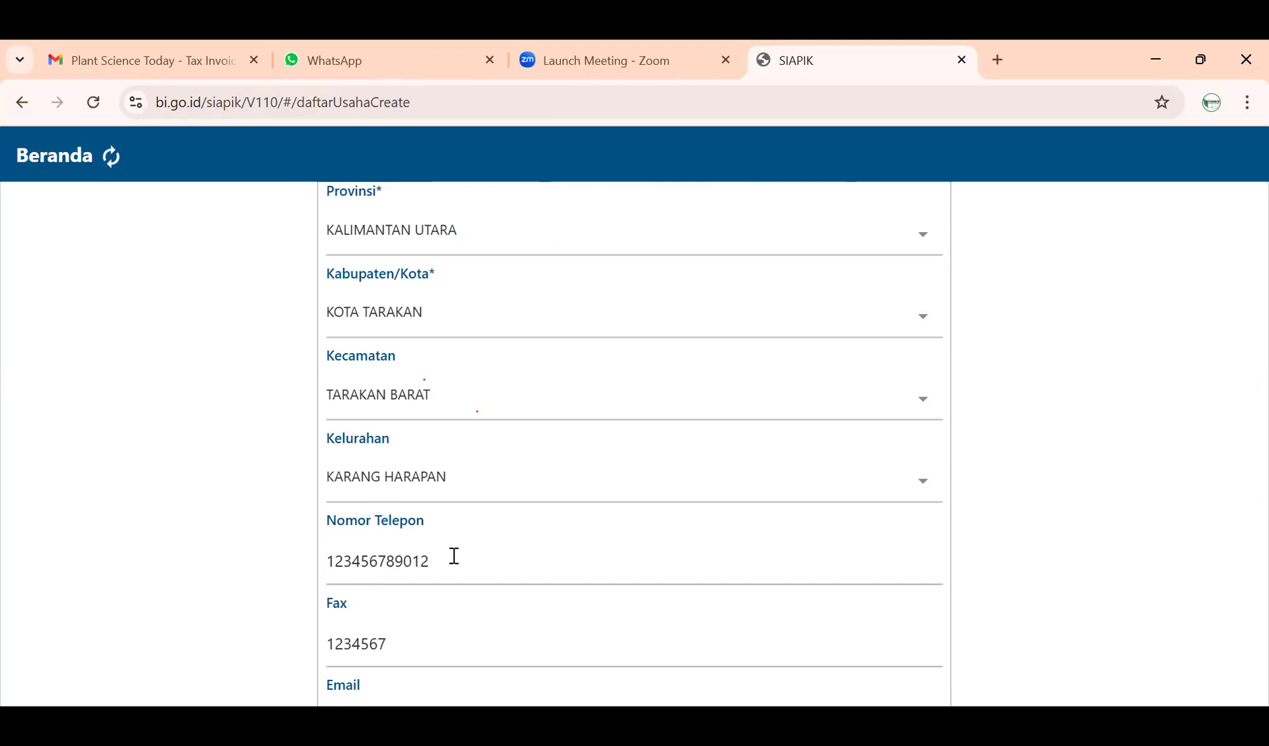
scroll(454, 555, "down", 1)
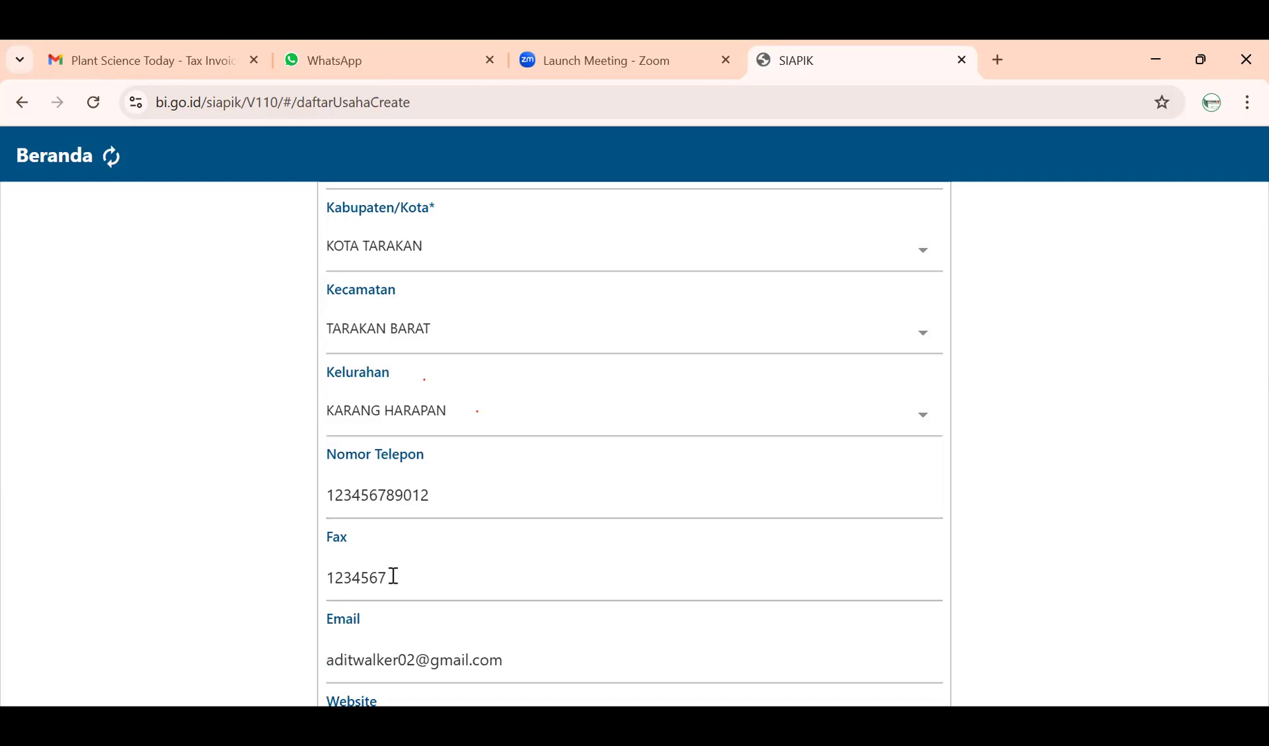
scroll(392, 577, "down", 2)
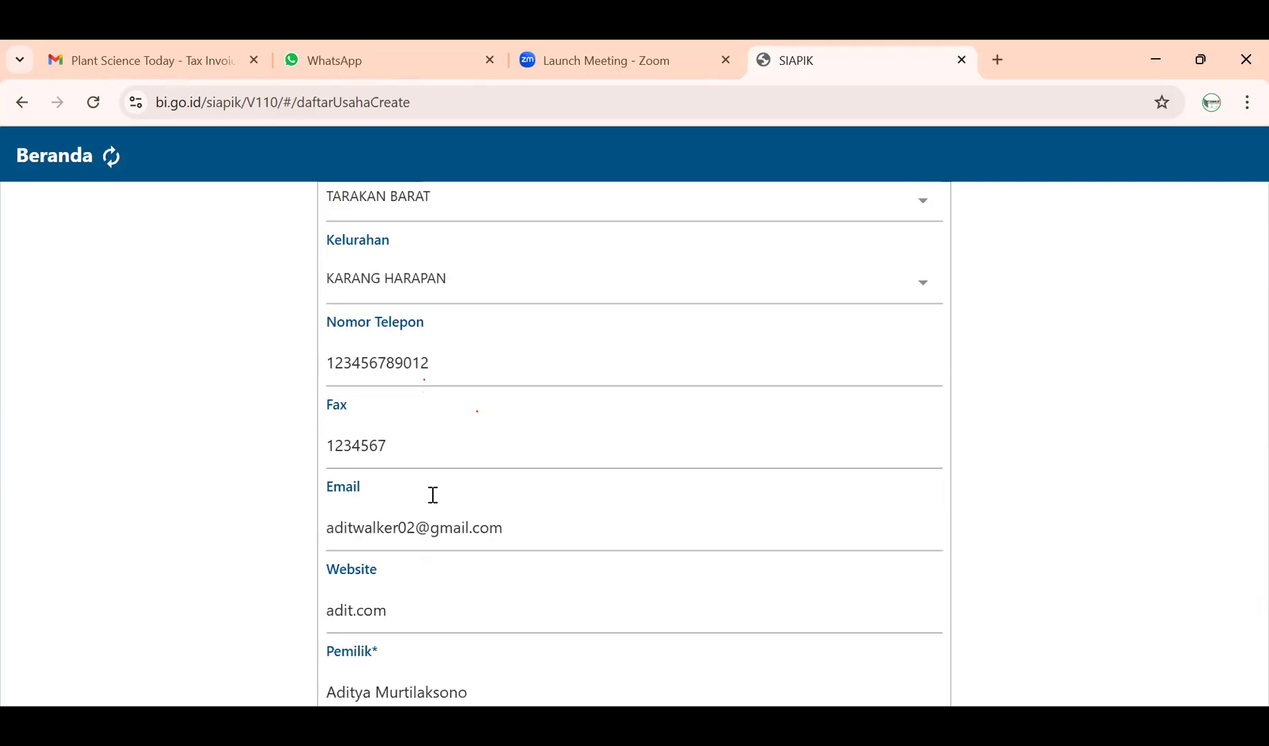
left_click(436, 440)
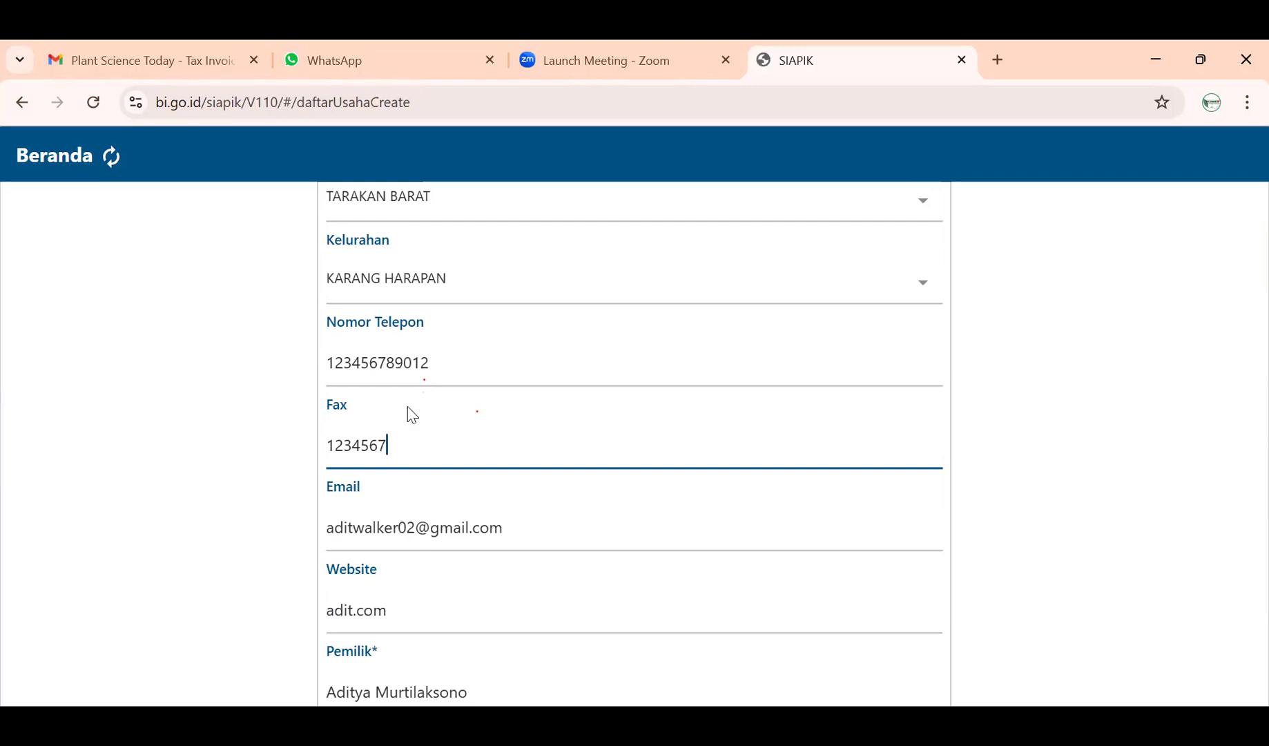
scroll(435, 587, "down", 1)
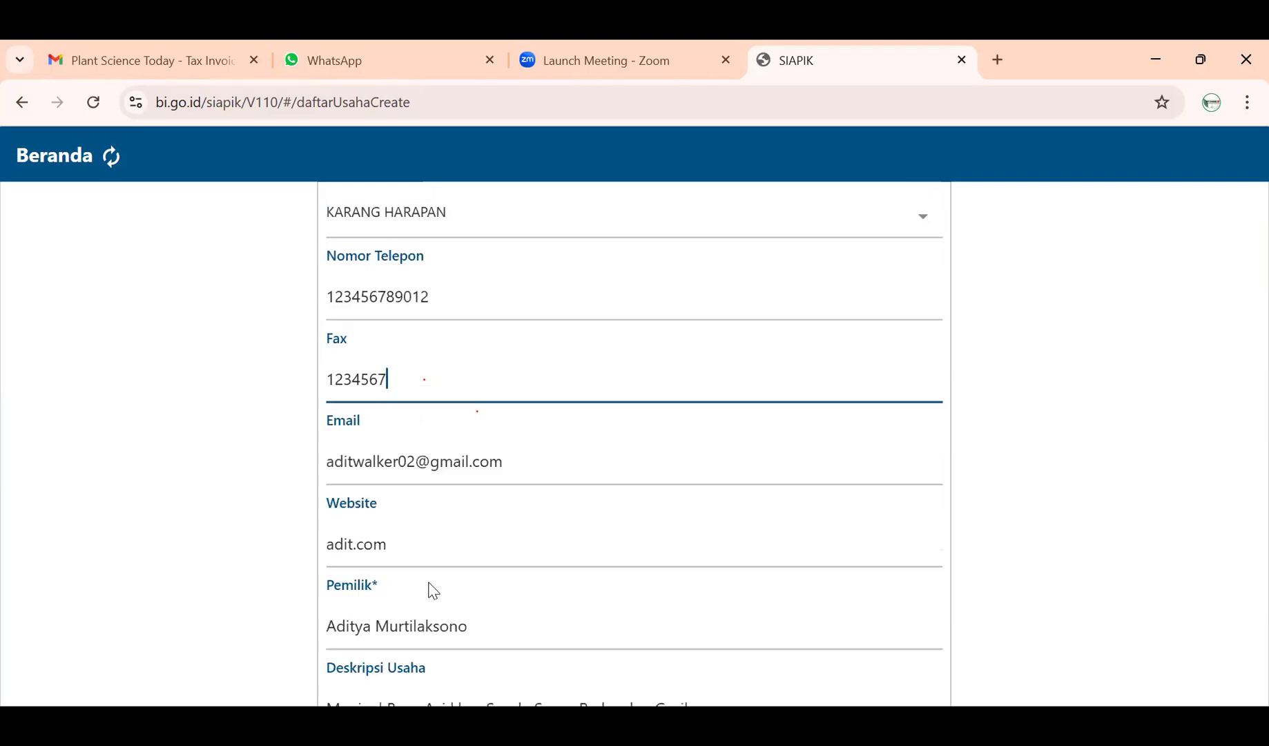
scroll(433, 609, "down", 2)
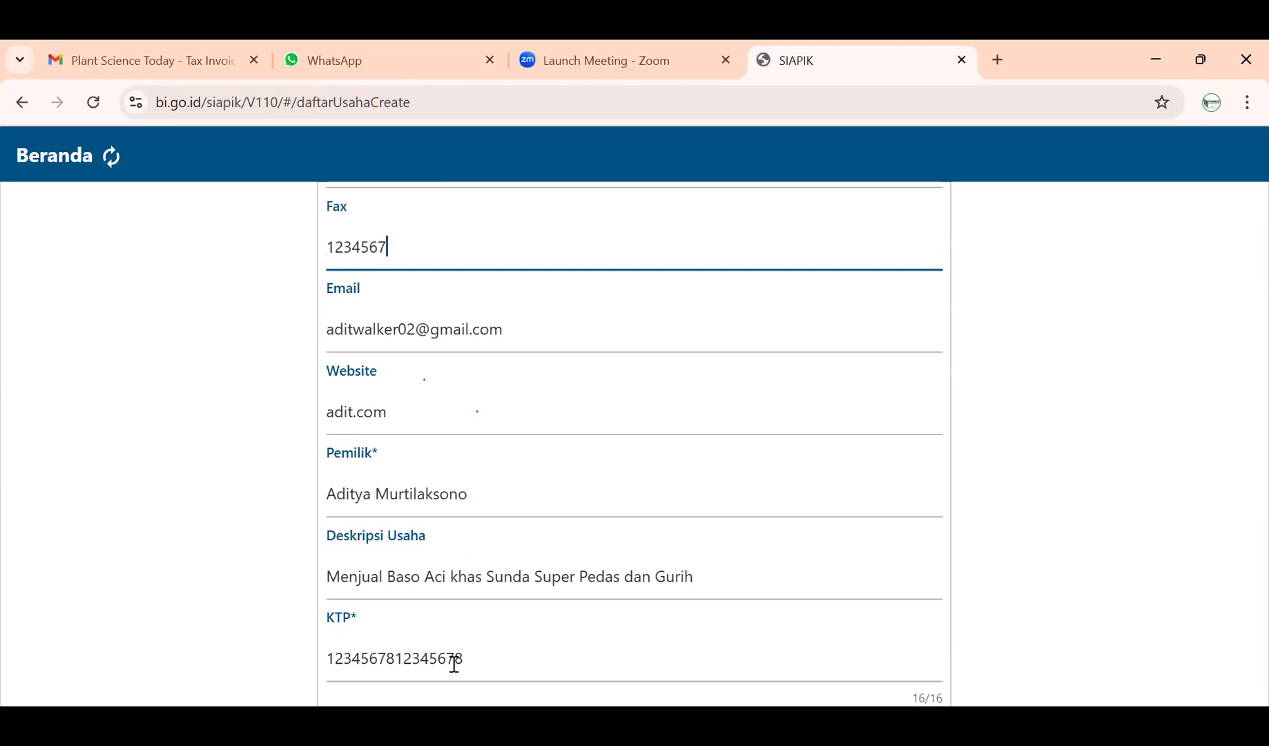
scroll(449, 670, "down", 1)
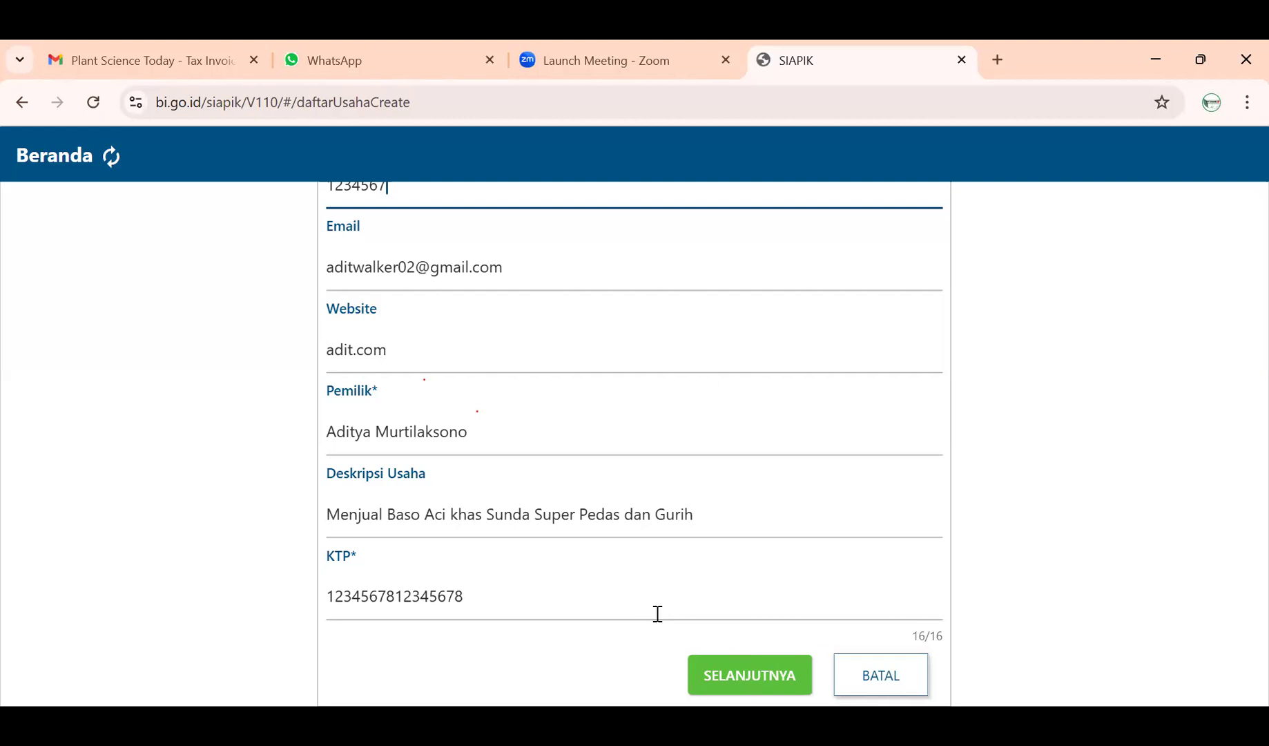
scroll(653, 614, "up", 10)
scroll(658, 625, "up", 3)
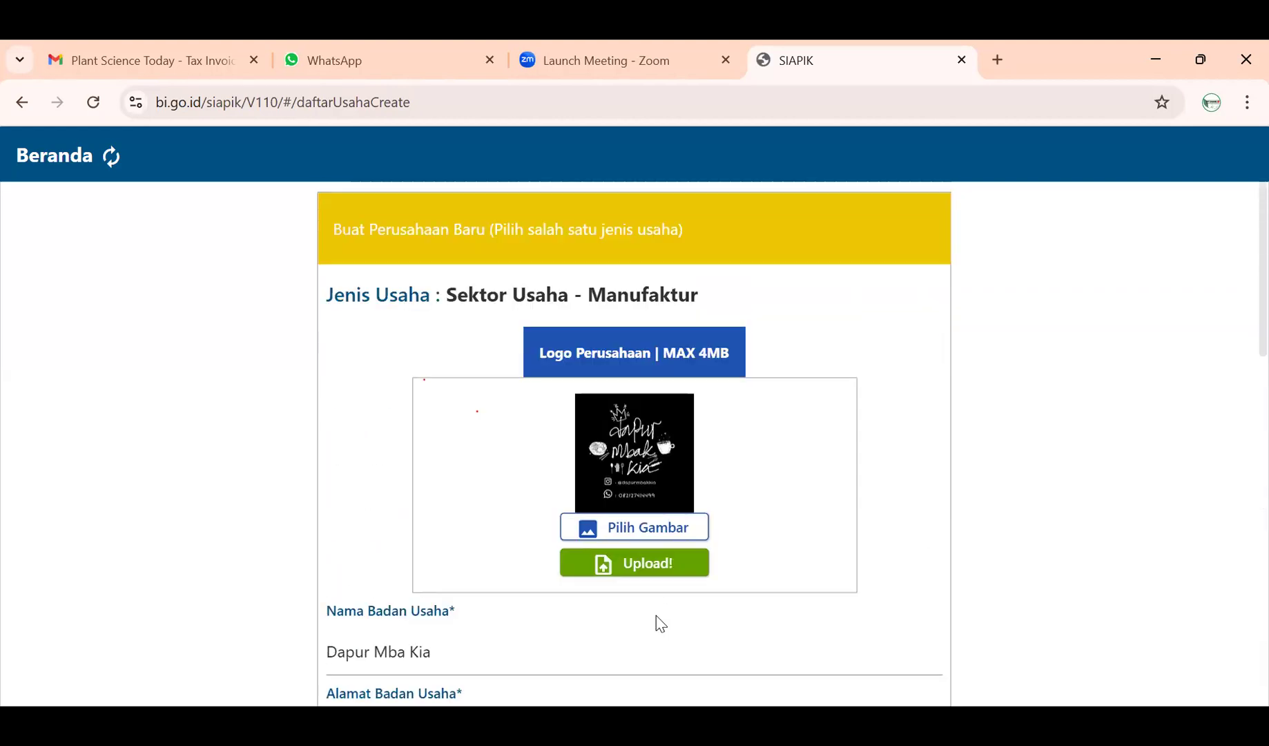
scroll(657, 620, "down", 10)
scroll(657, 614, "down", 3)
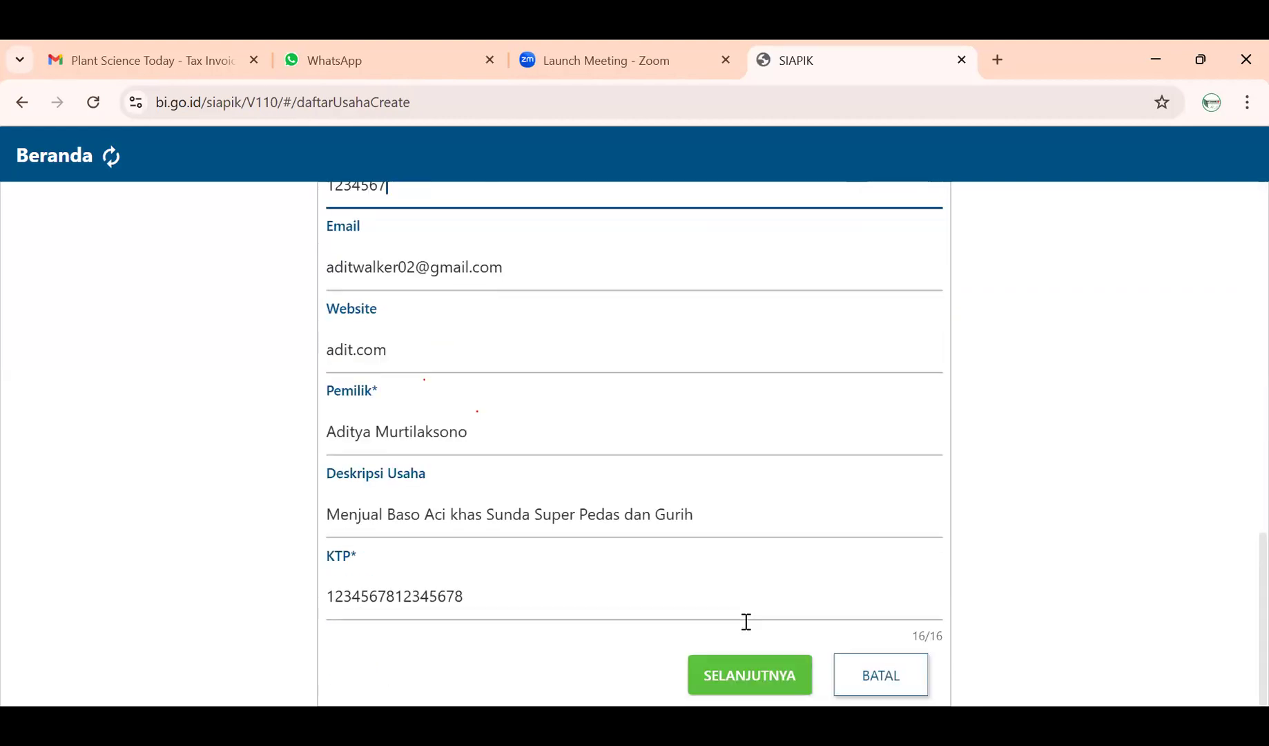
- Set the transaction start period to November 2024 and save the new business
left_click(761, 677)
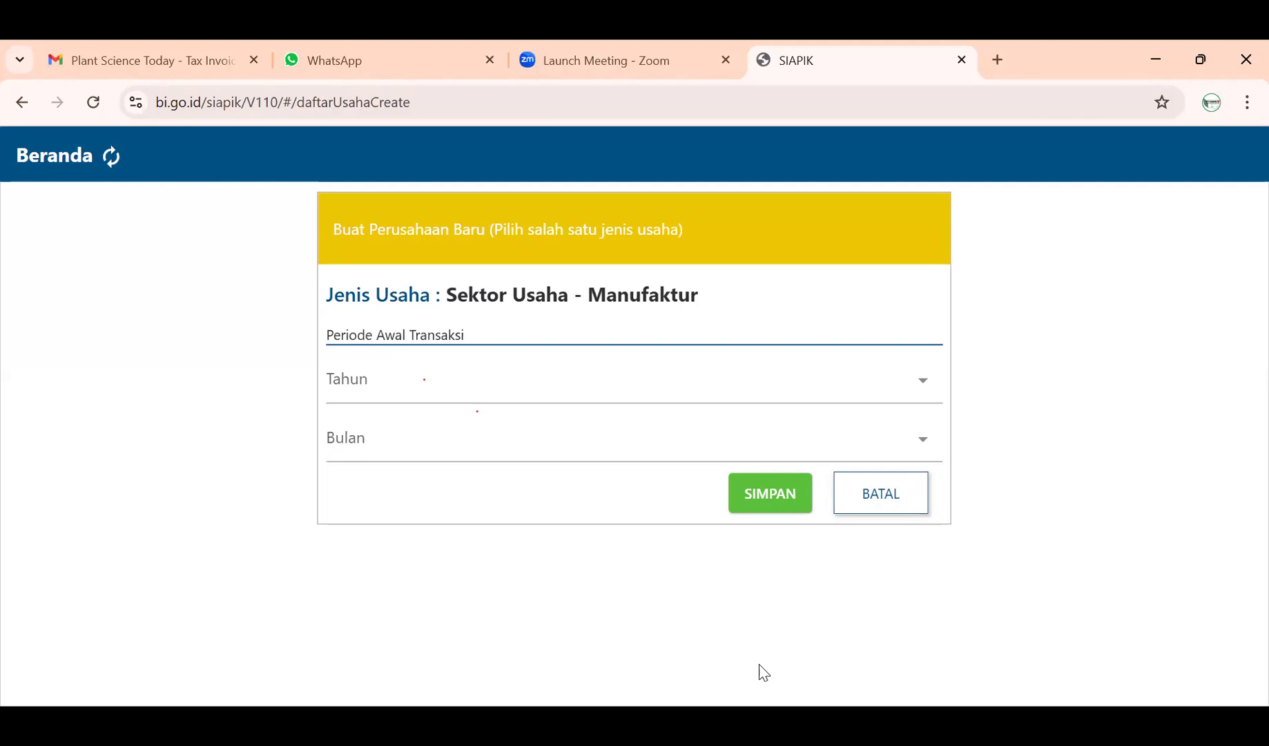
left_click(558, 393)
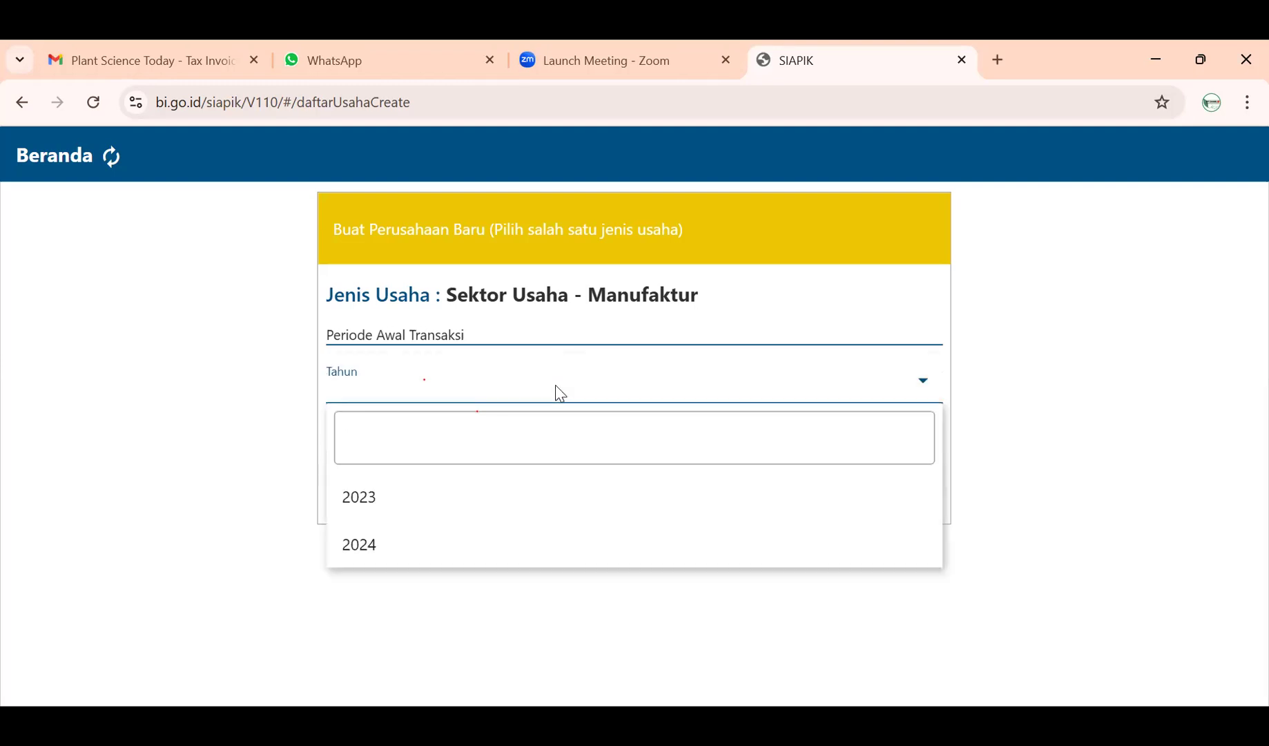
left_click(496, 557)
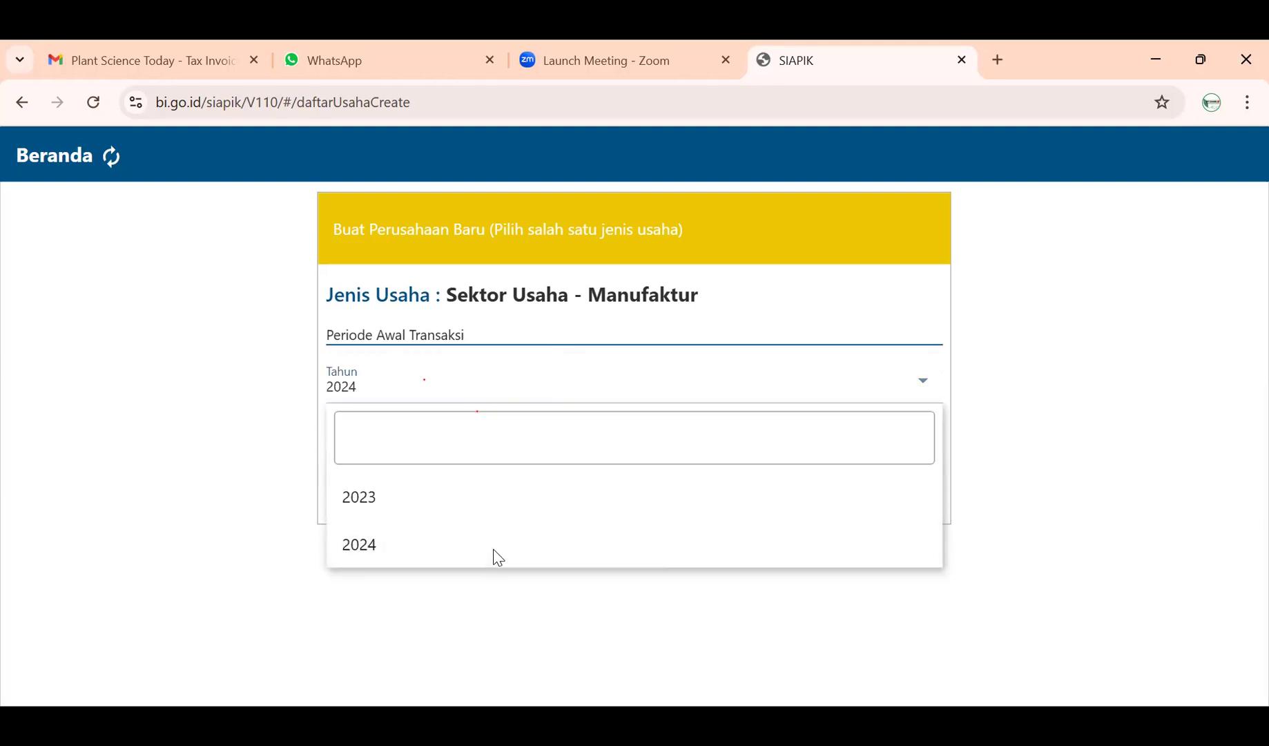
left_click(545, 459)
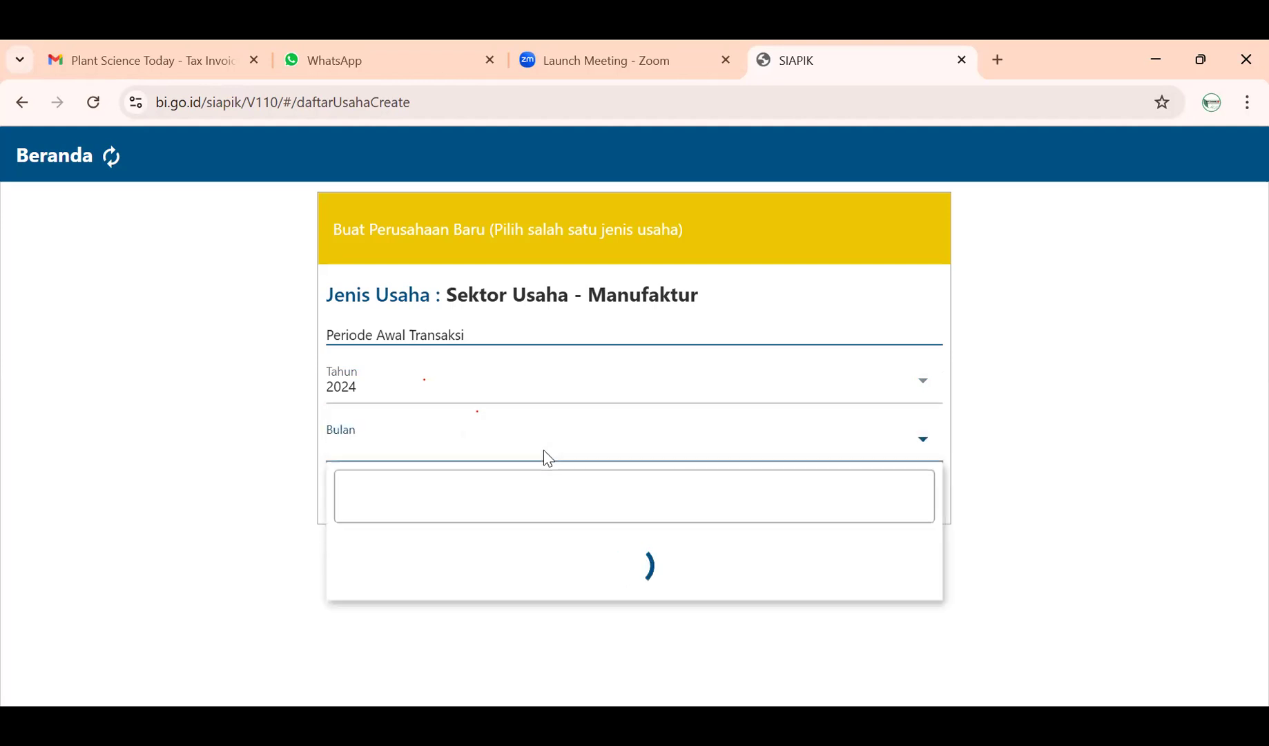
scroll(545, 561, "down", 4)
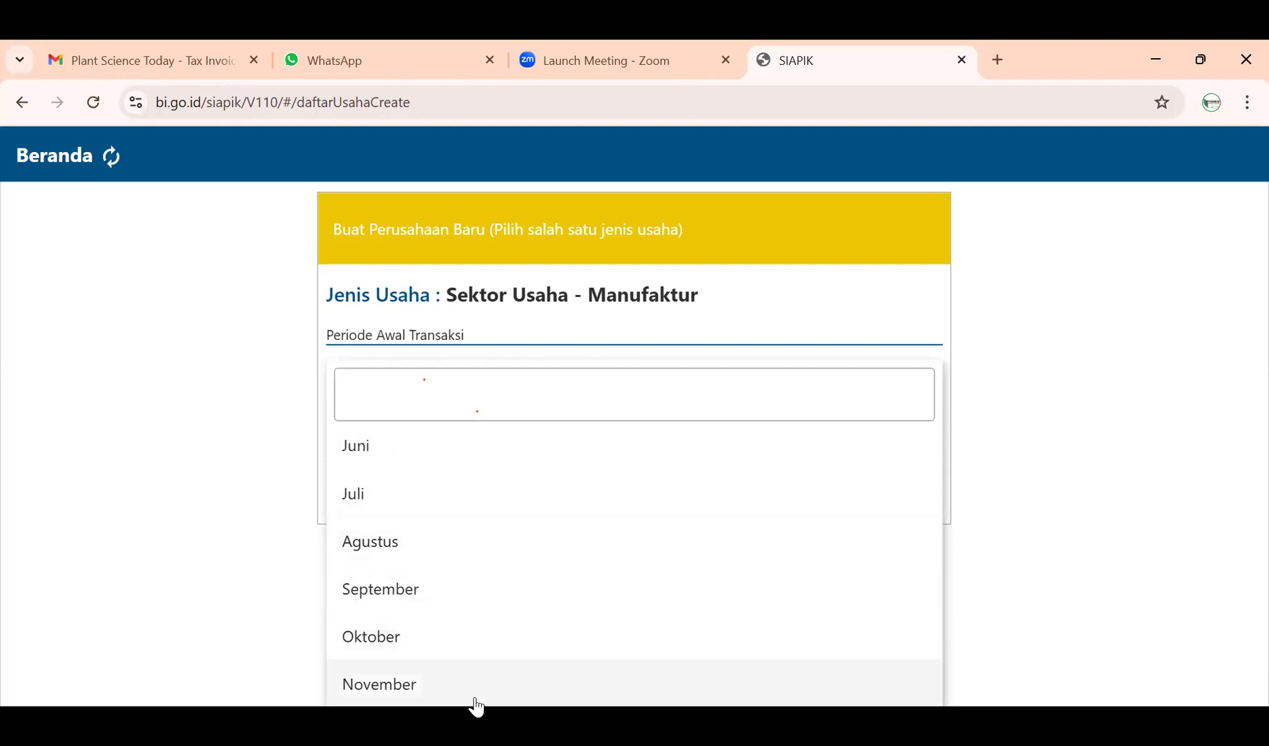
left_click(469, 691)
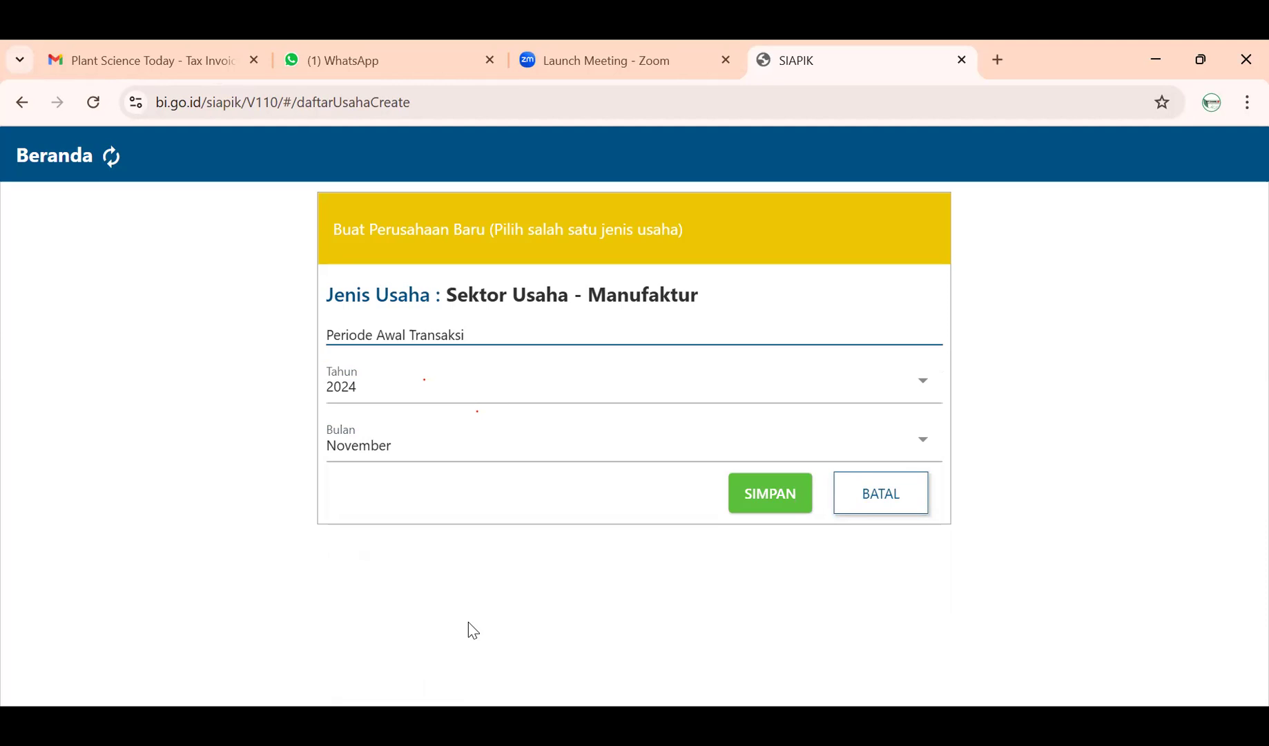
left_click(753, 495)
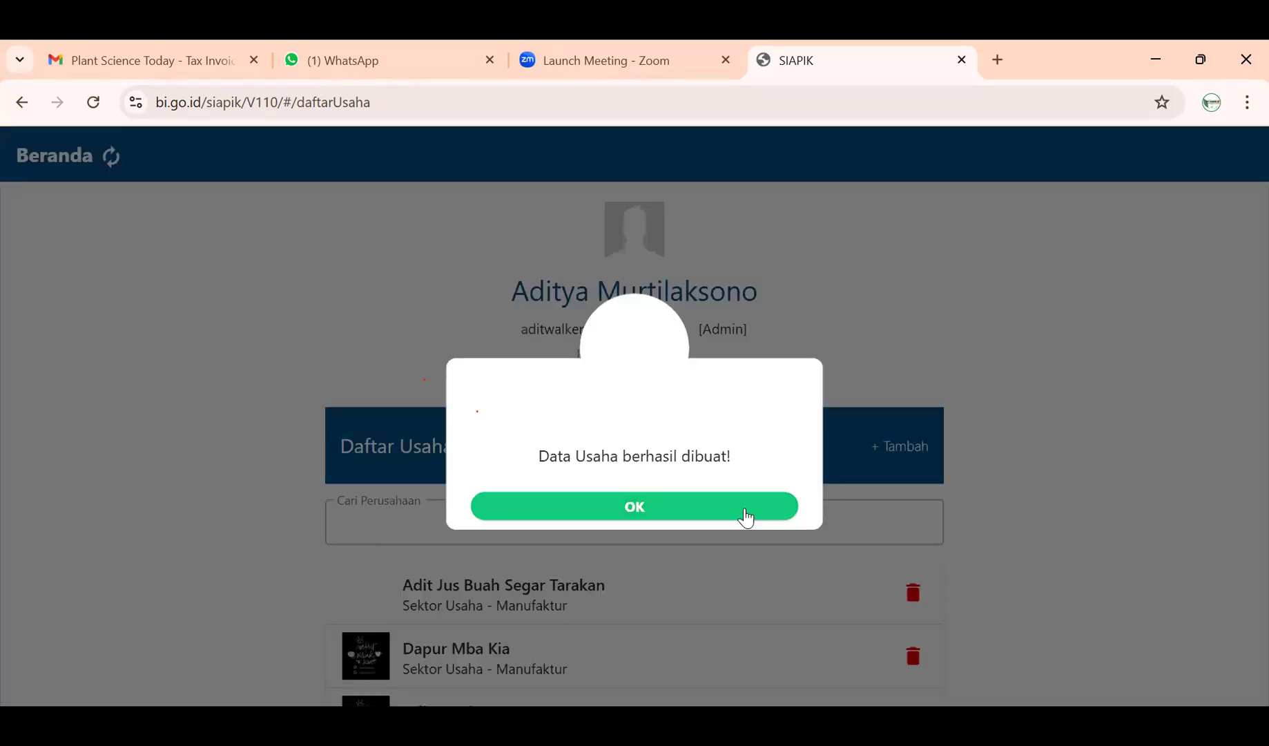
- Dismiss the 'Data Usaha berhasil dibuat!' message and open the Dapur Mba Kia business
left_click(746, 517)
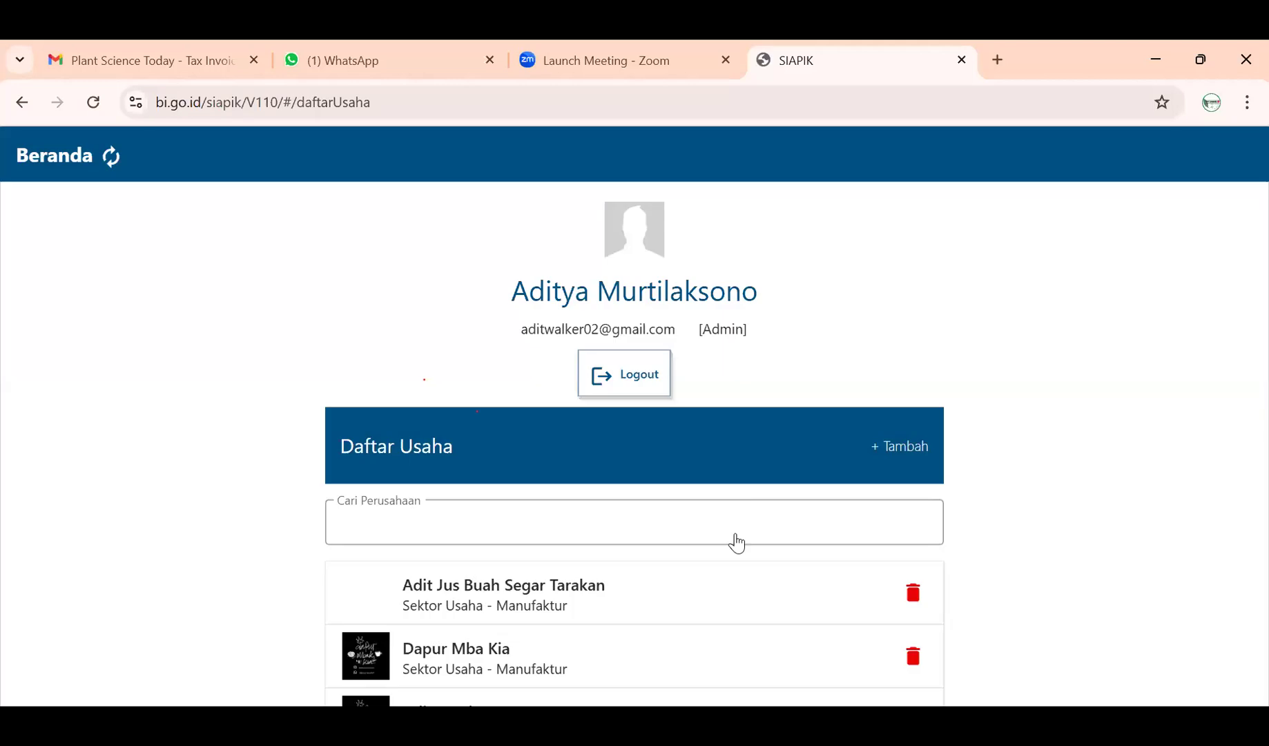
scroll(734, 532, "down", 1)
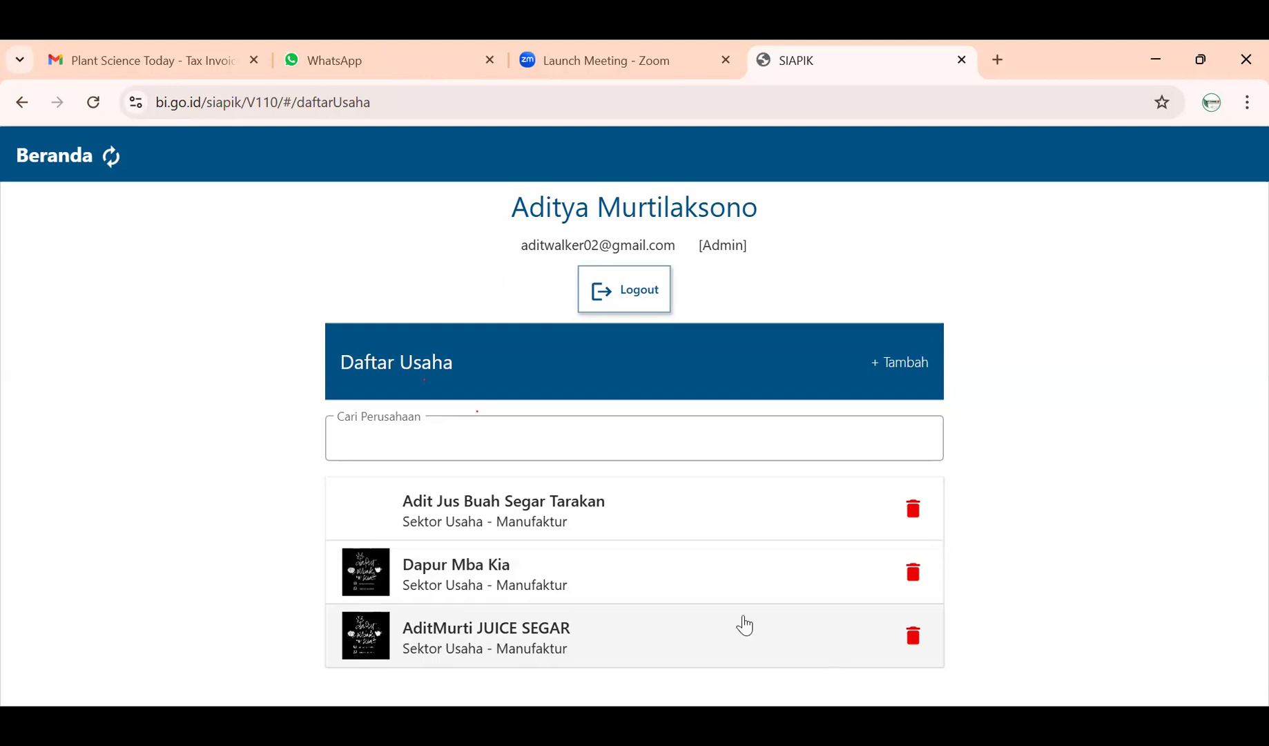
left_click(395, 584)
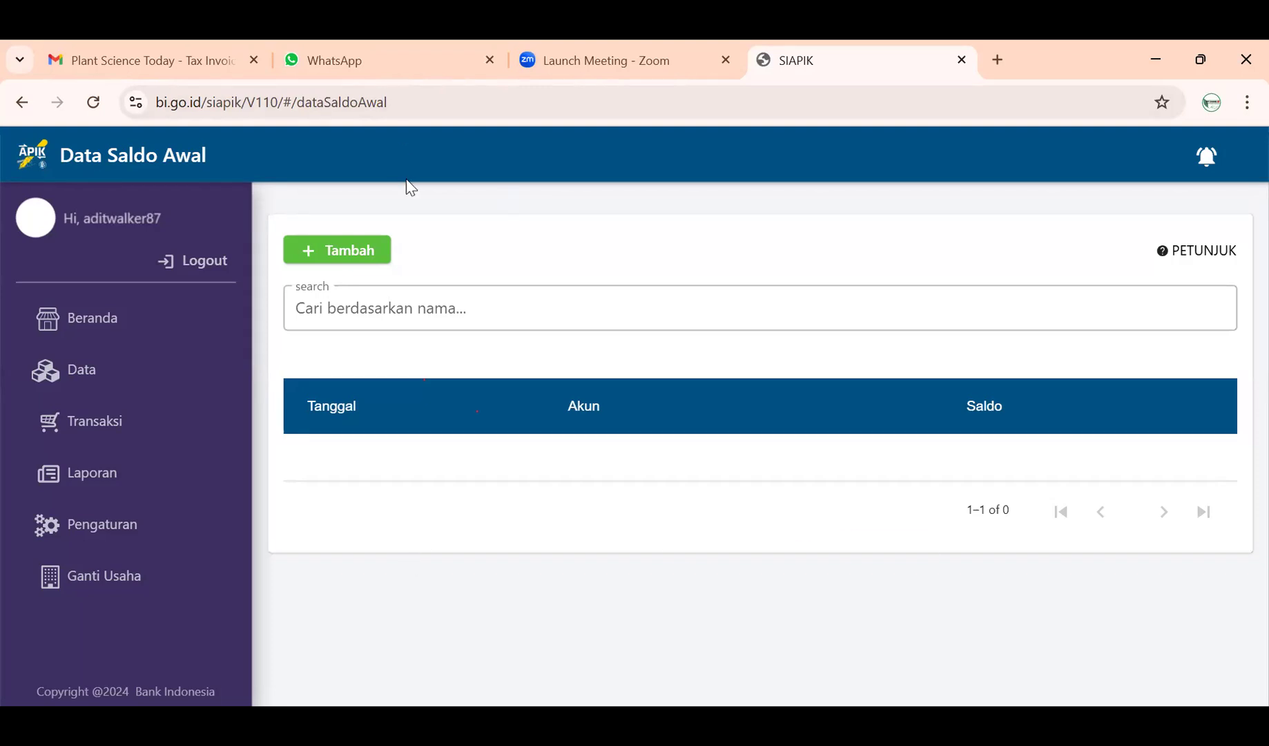
- Open the Buat Saldo Awal form with + Tambah for an October 2024 balance
left_click(371, 255)
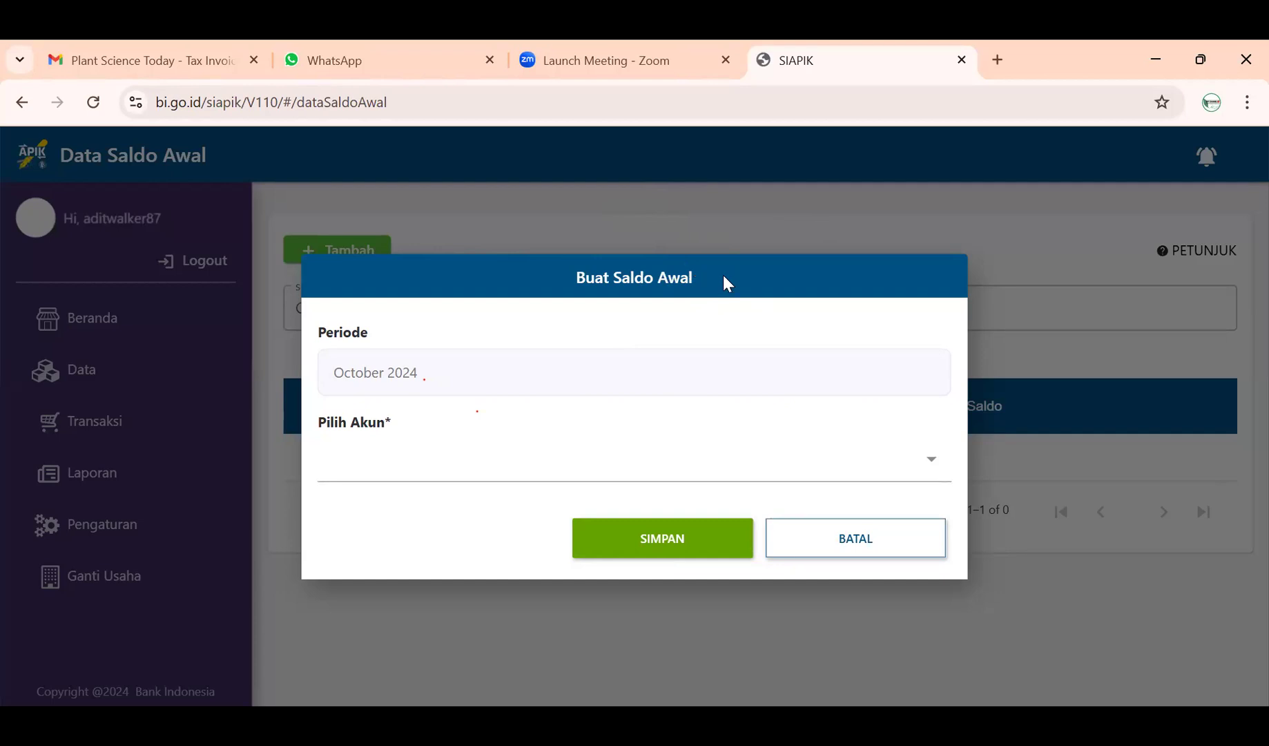
- Discard the first draft and choose Kas on a new October 2024 opening-balance form
left_click(935, 556)
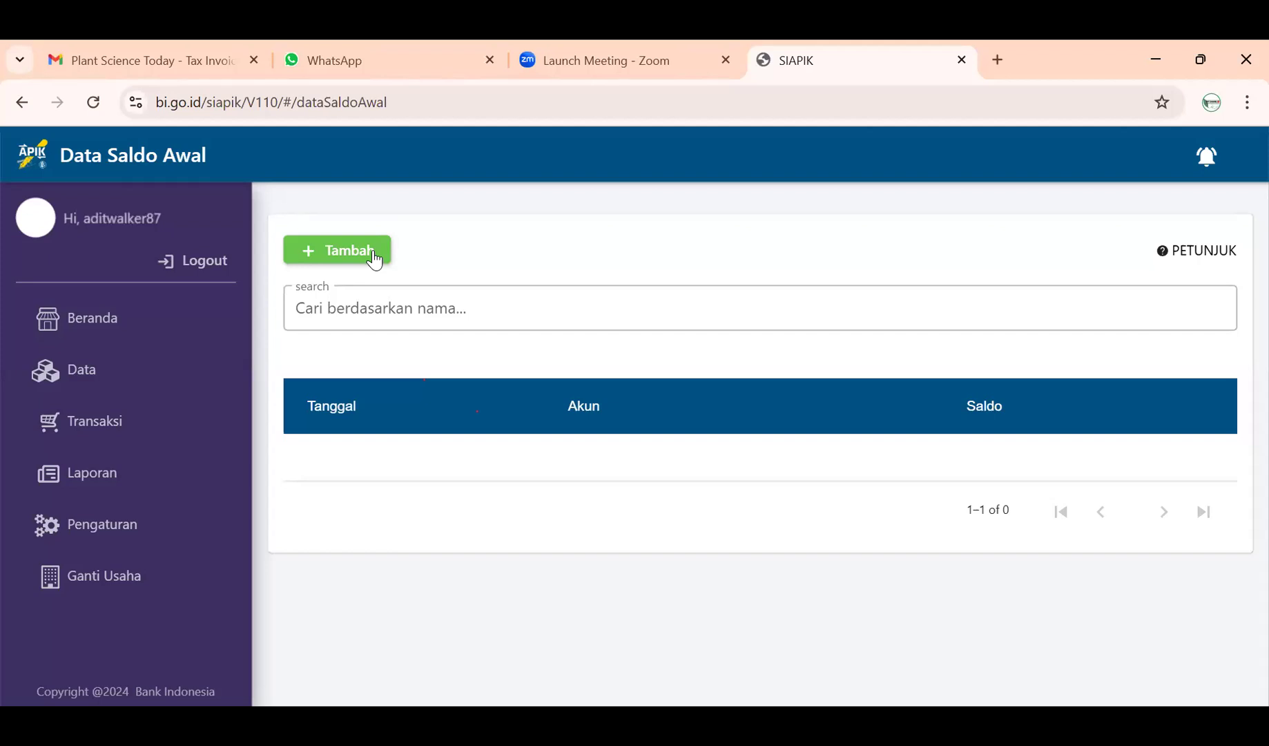
left_click(375, 255)
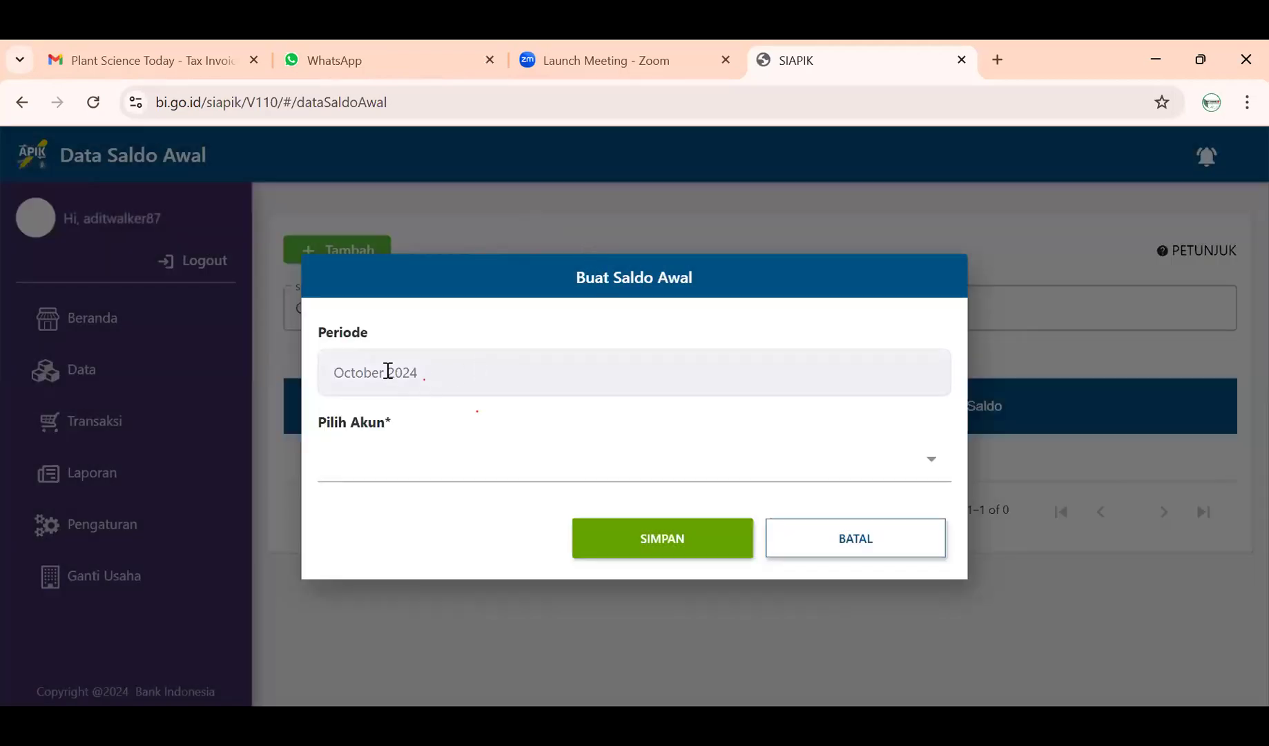
left_click(333, 371)
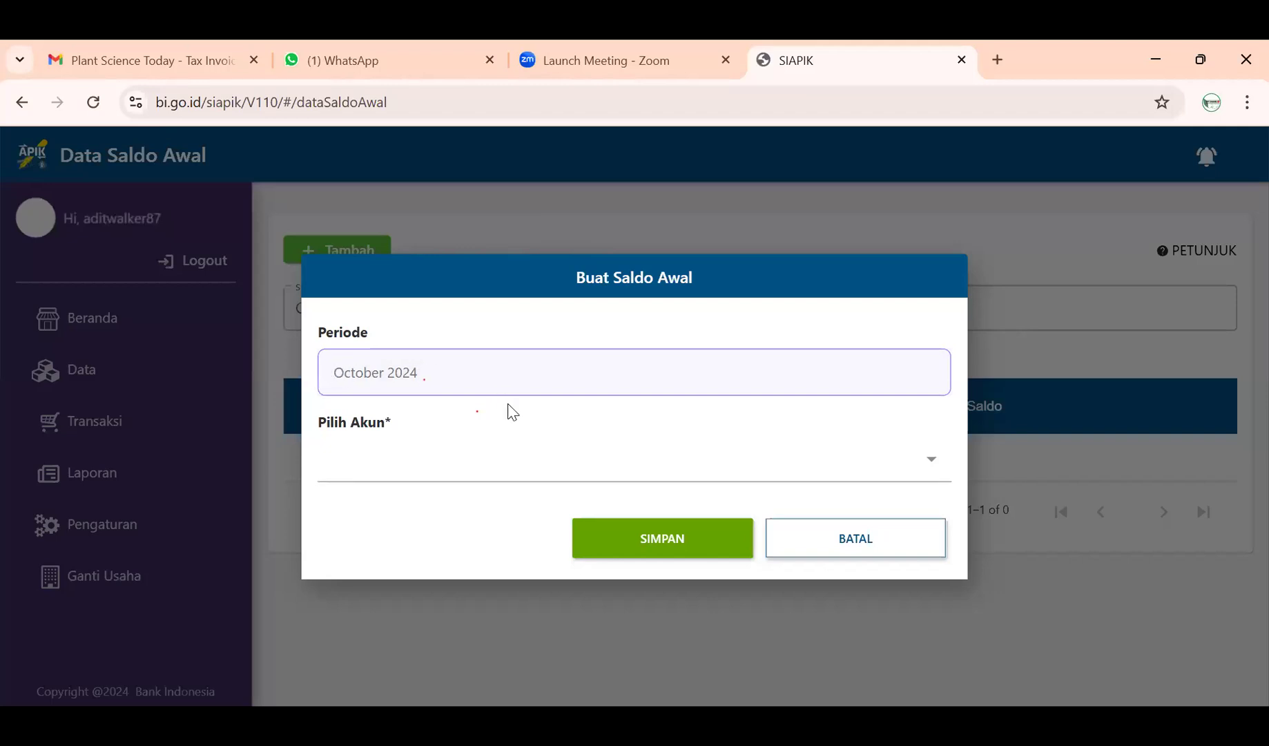
left_click(636, 462)
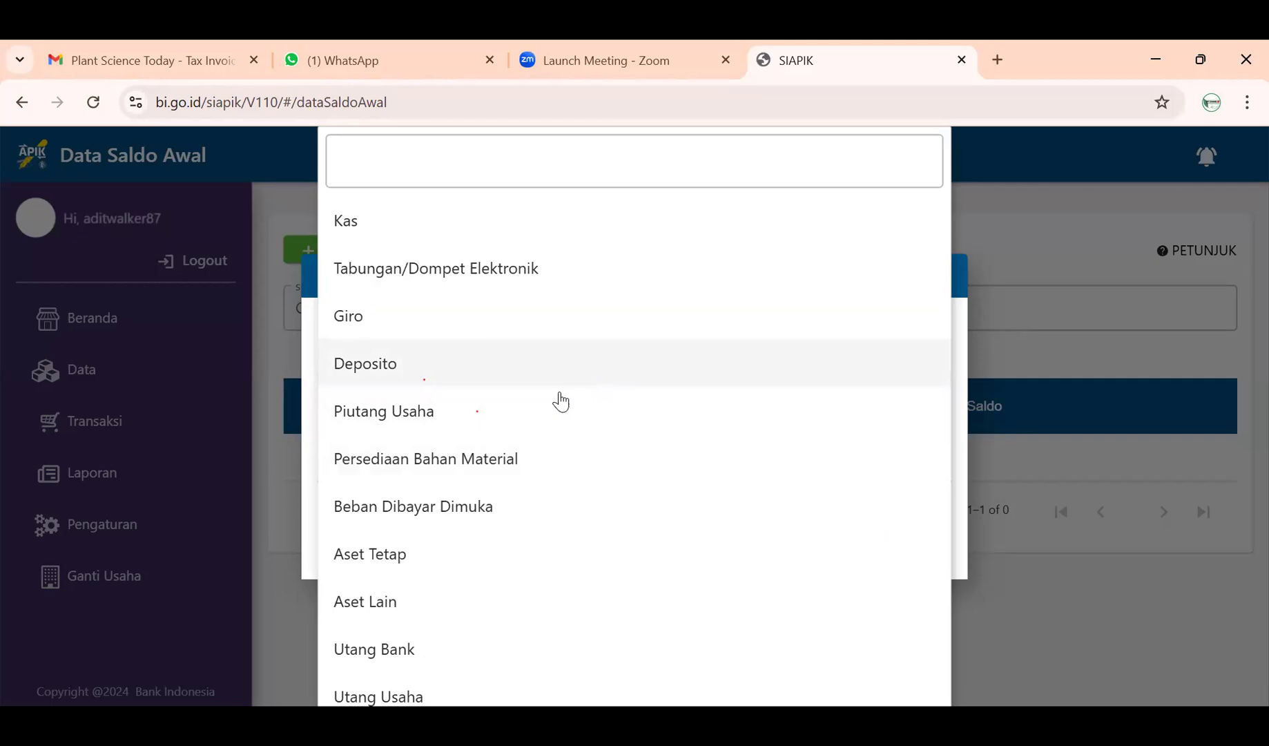
left_click(456, 219)
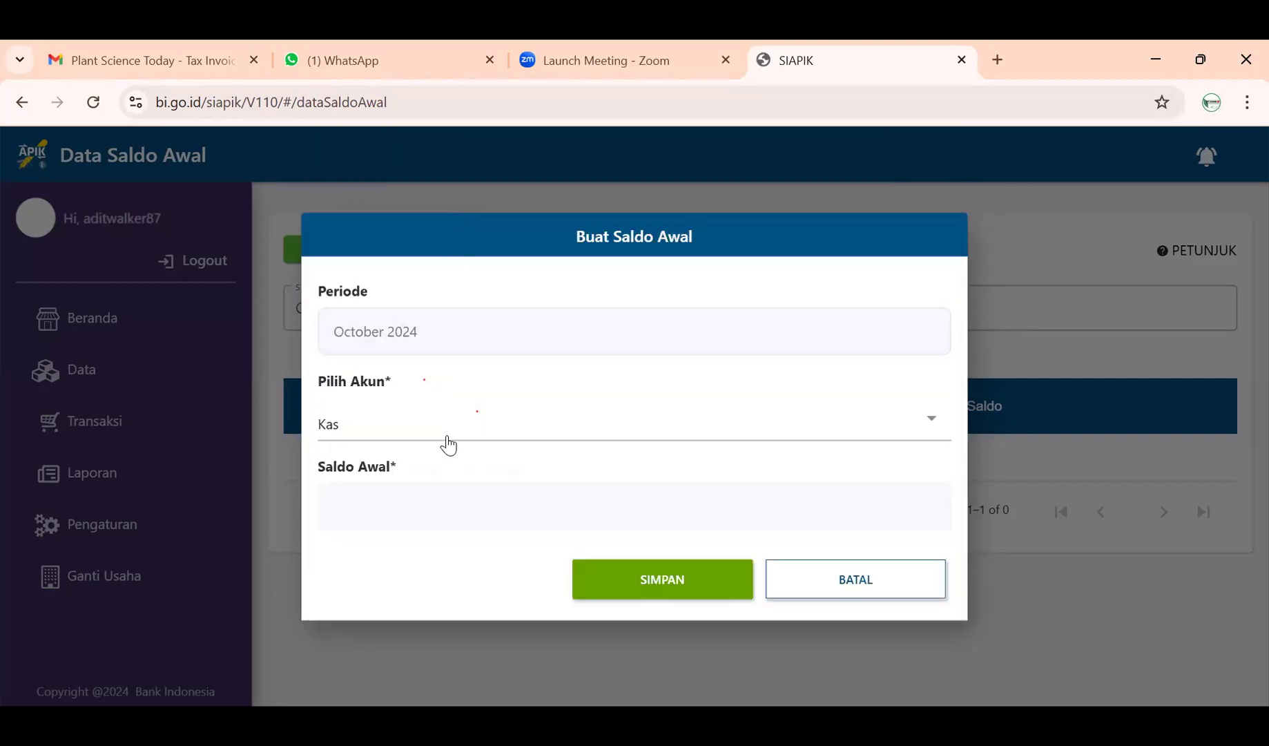
- Save a Kas opening balance of 8.000.000 and begin another opening-balance entry
left_click(441, 492)
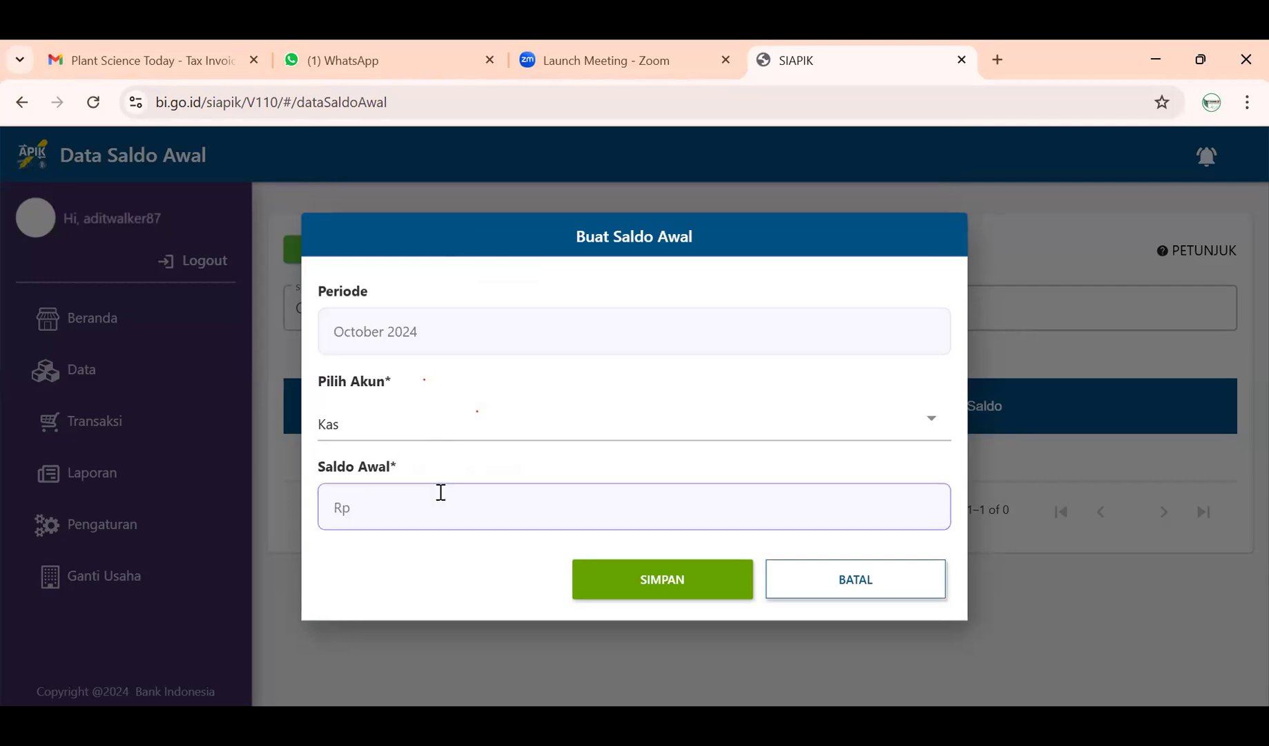
type("8.000.000")
left_click(615, 582)
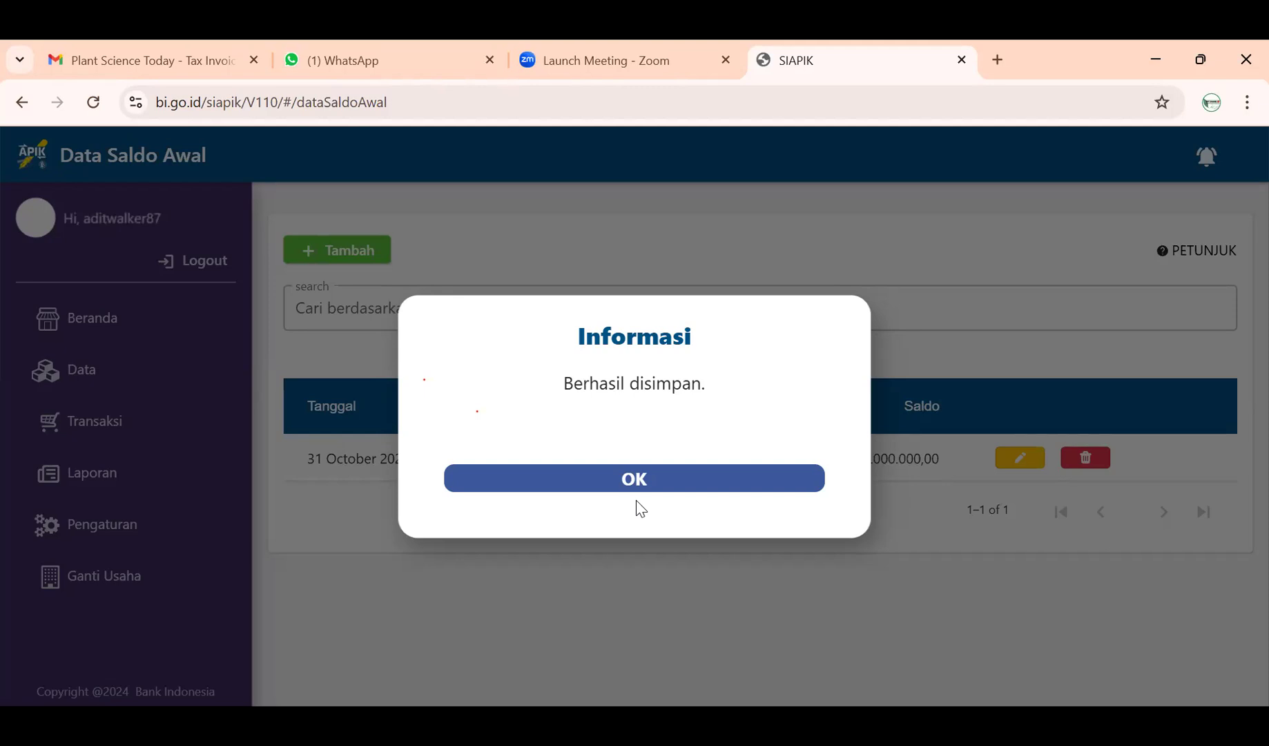
left_click(642, 483)
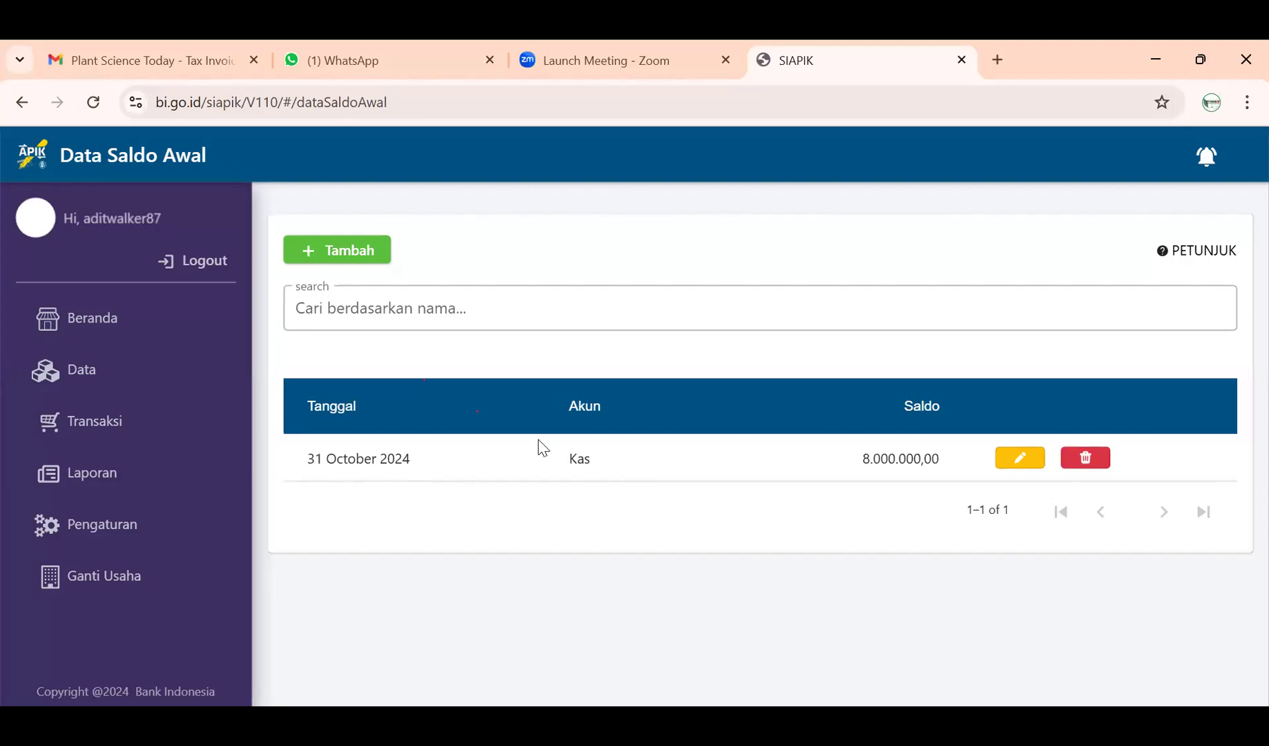
left_click(358, 252)
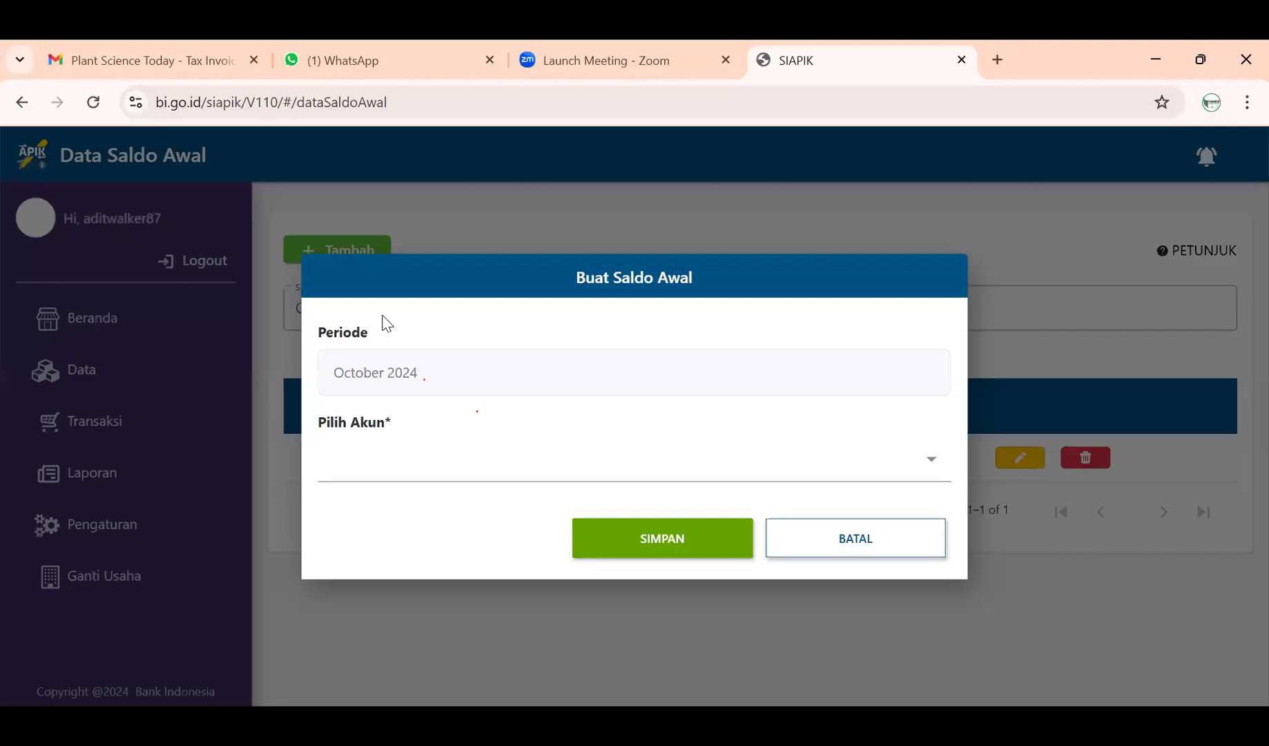
- Select Giro as the account on the new opening-balance form
left_click(420, 469)
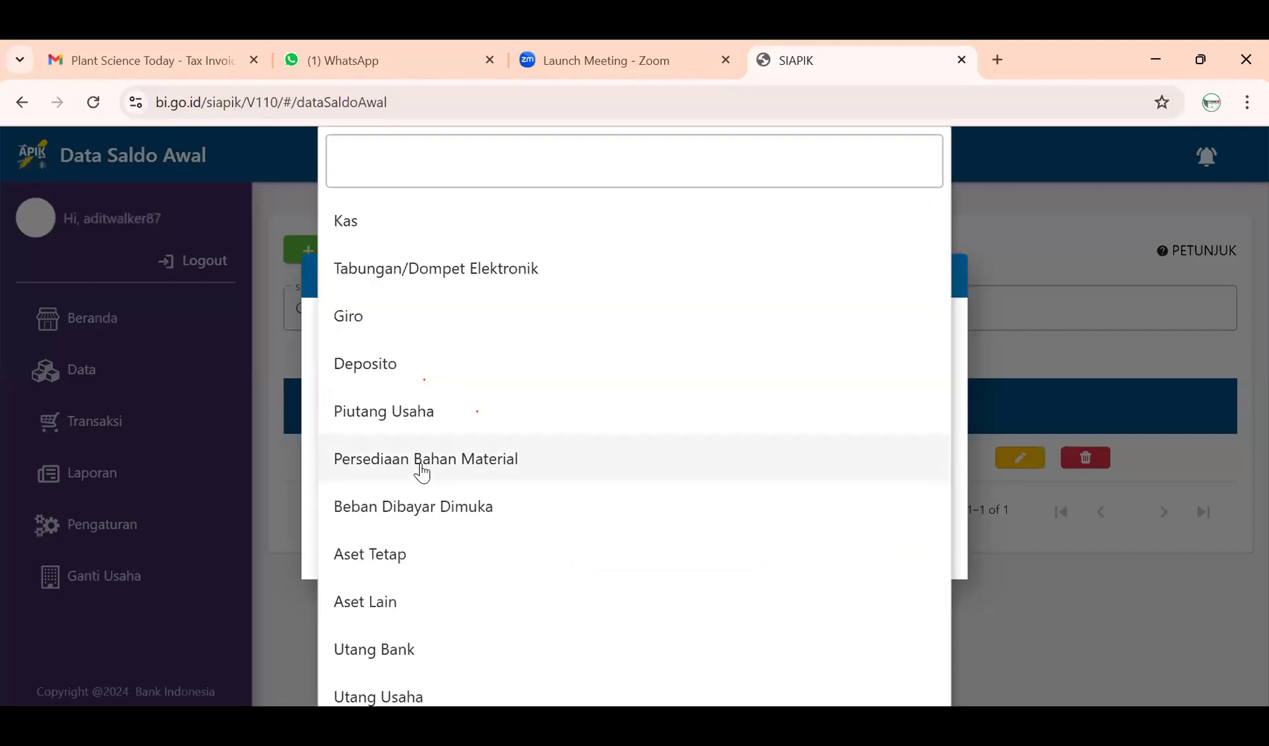
left_click(400, 320)
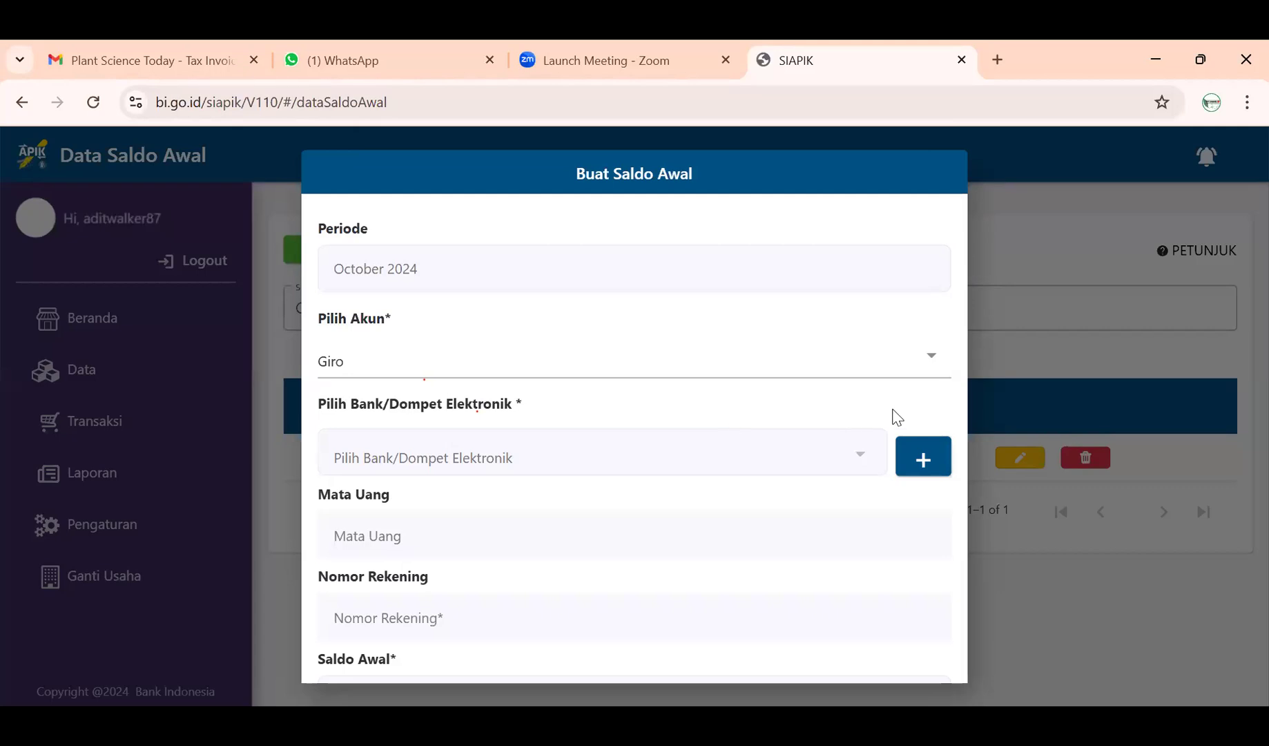
left_click(912, 364)
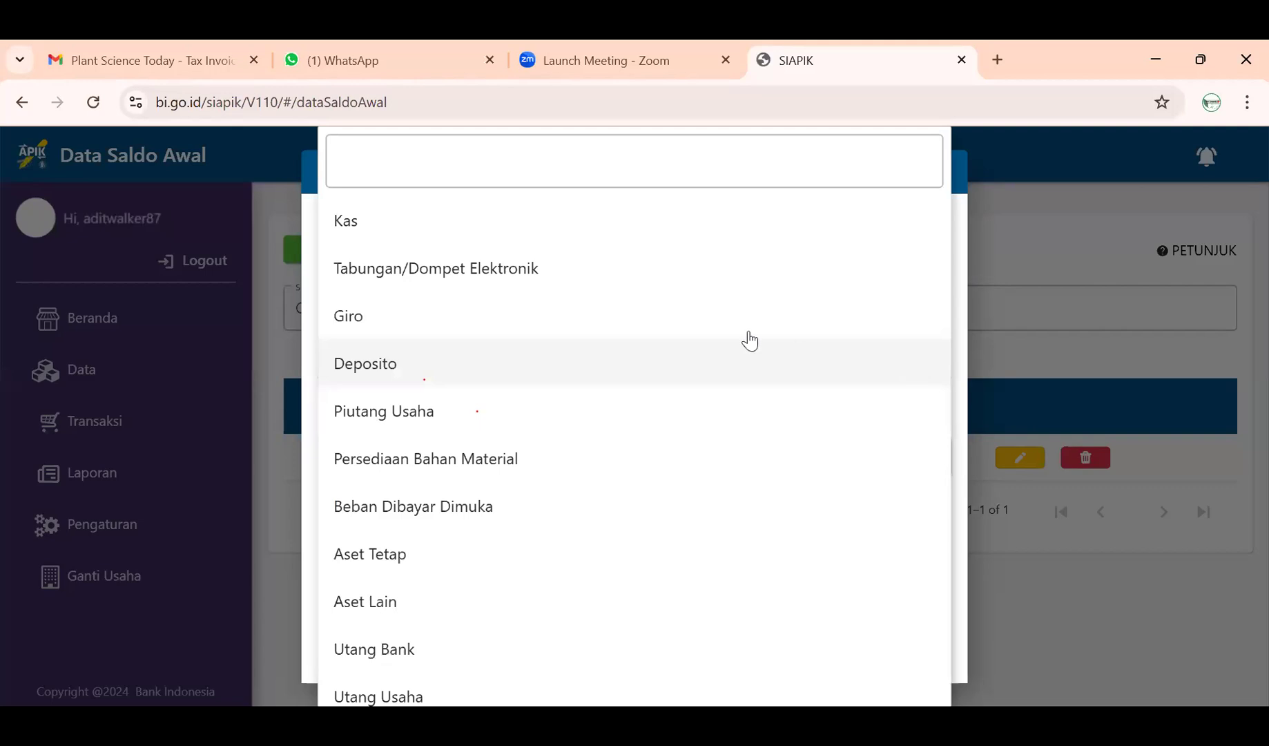
left_click(745, 324)
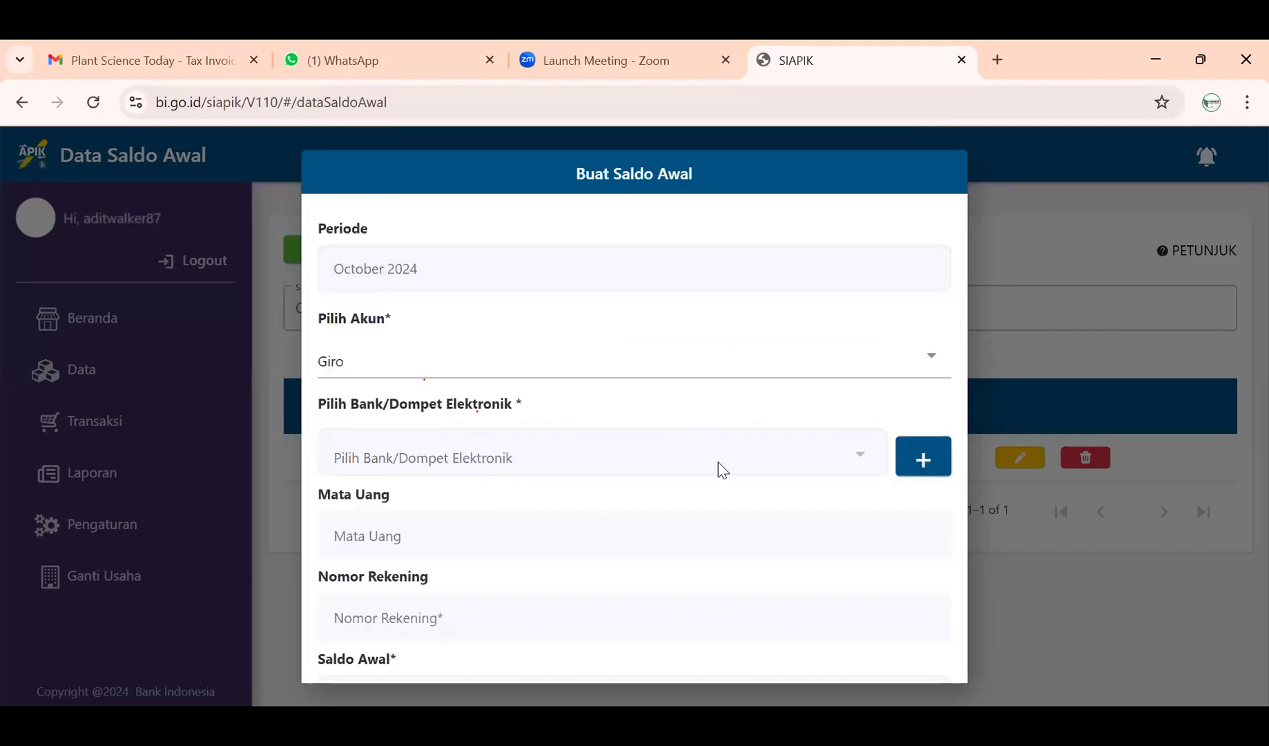
- Create a new bank entry named Mandiri and enter its account number
left_click(923, 458)
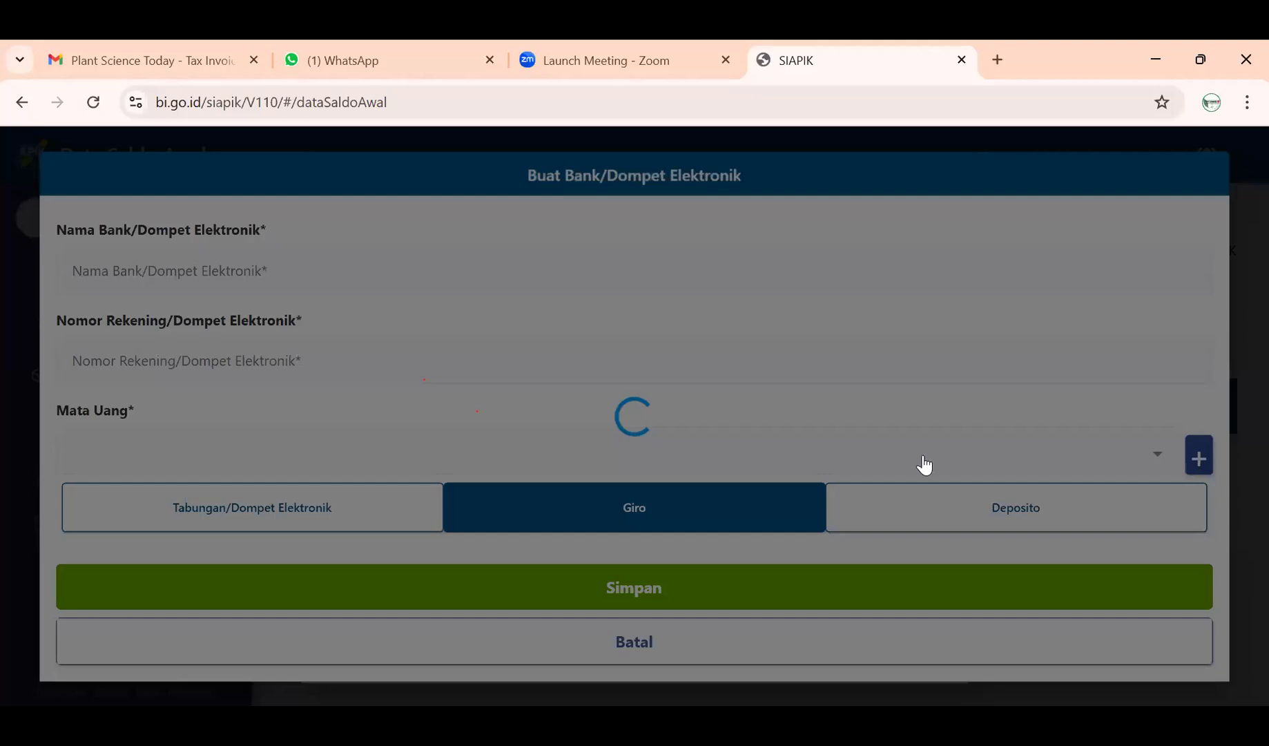
left_click(525, 263)
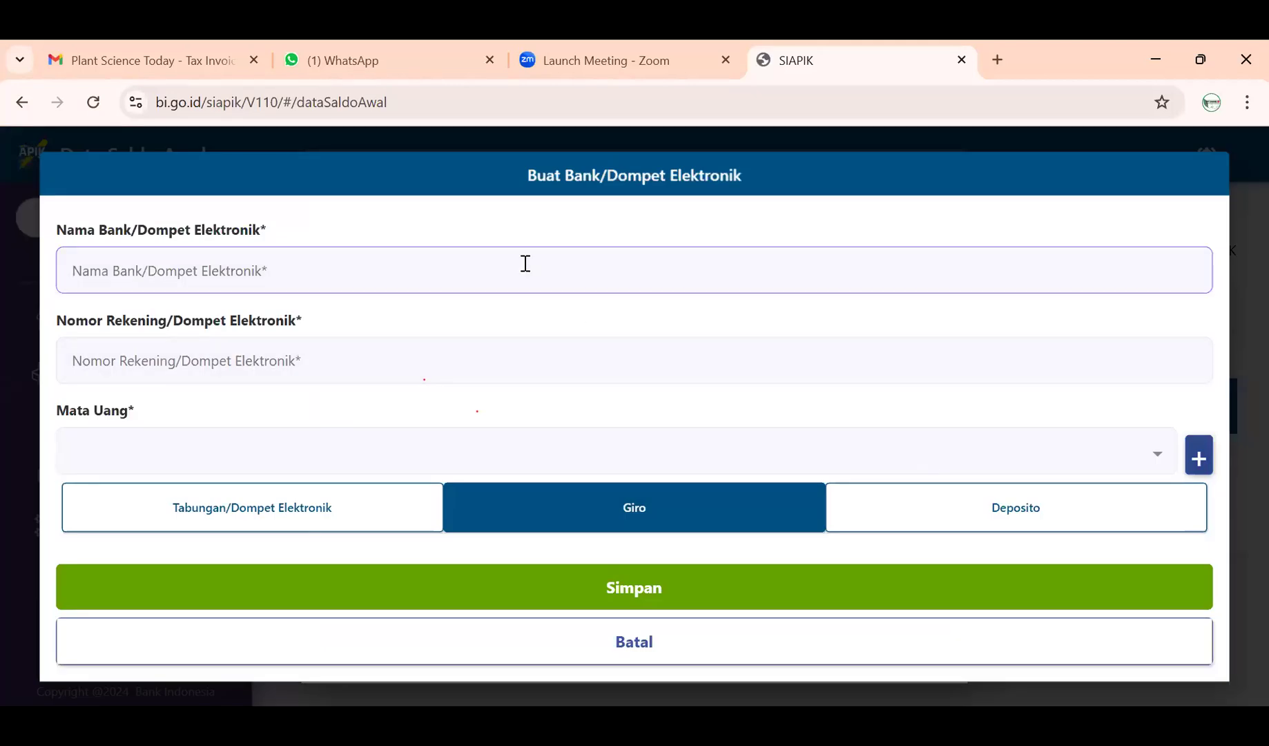
type("Mandiri")
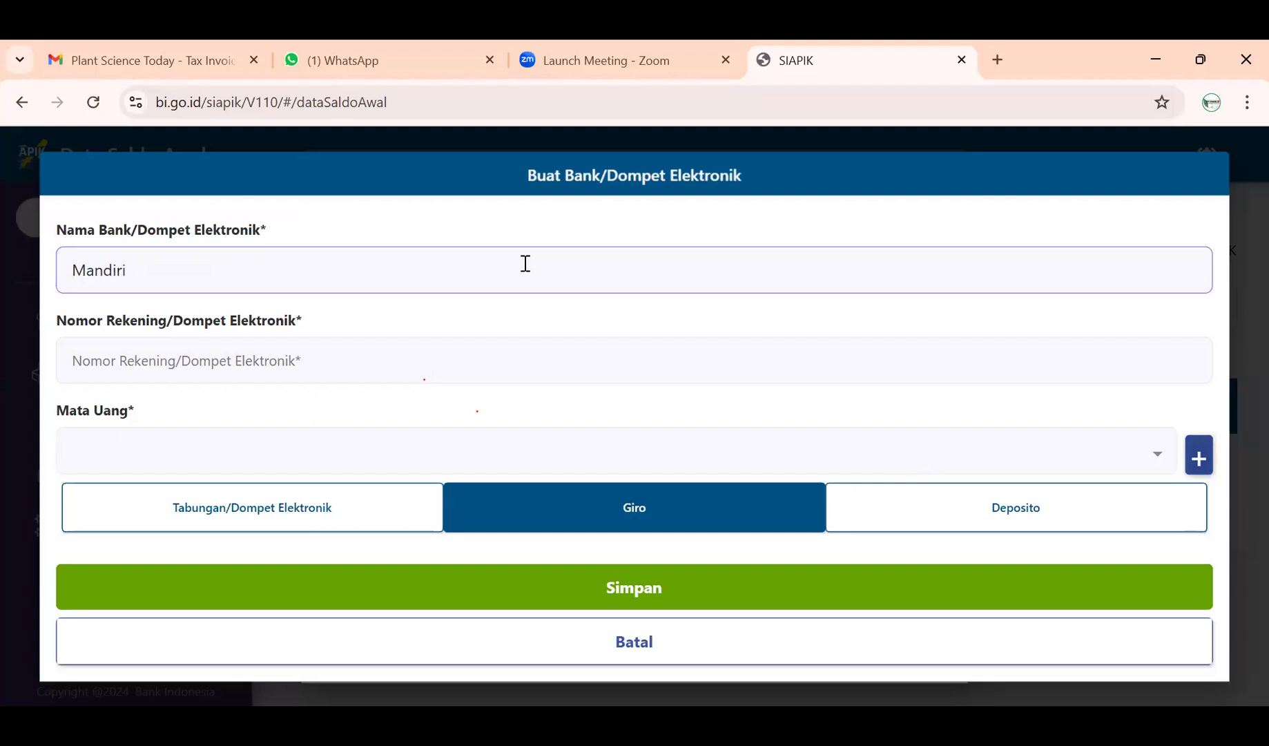
left_click(479, 357)
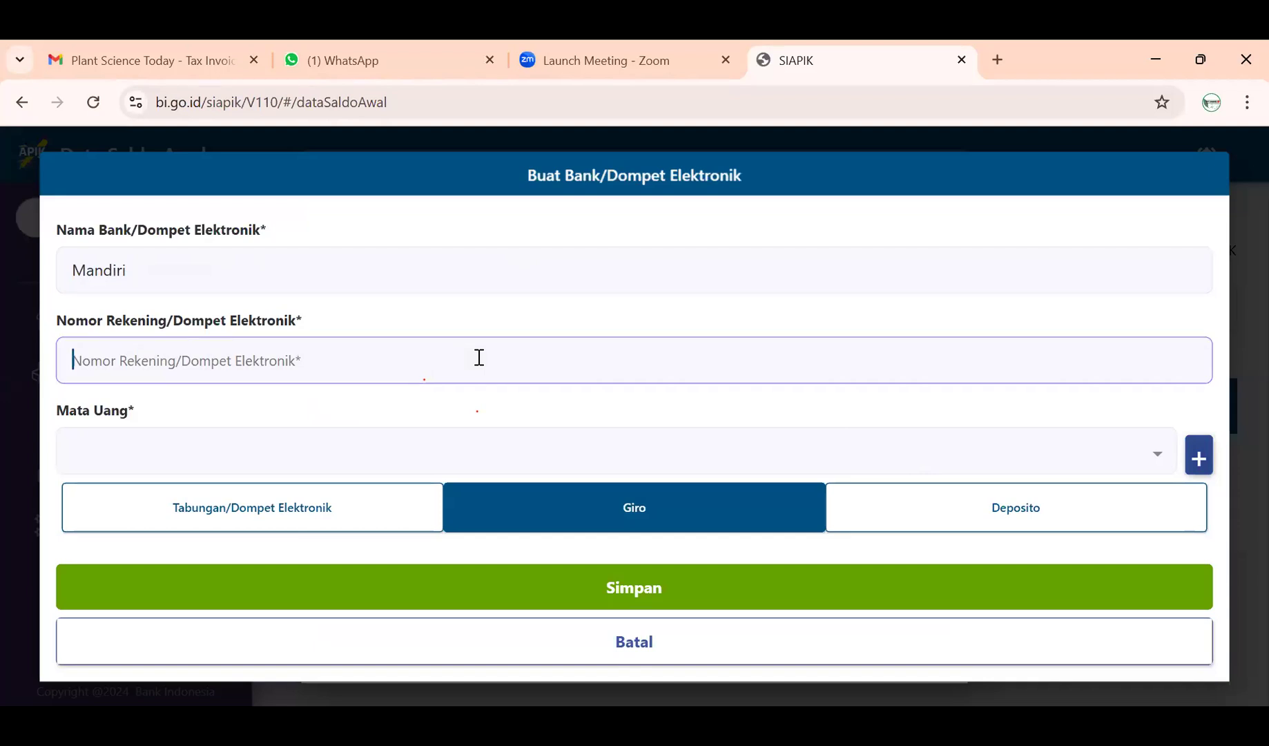
type("1234567")
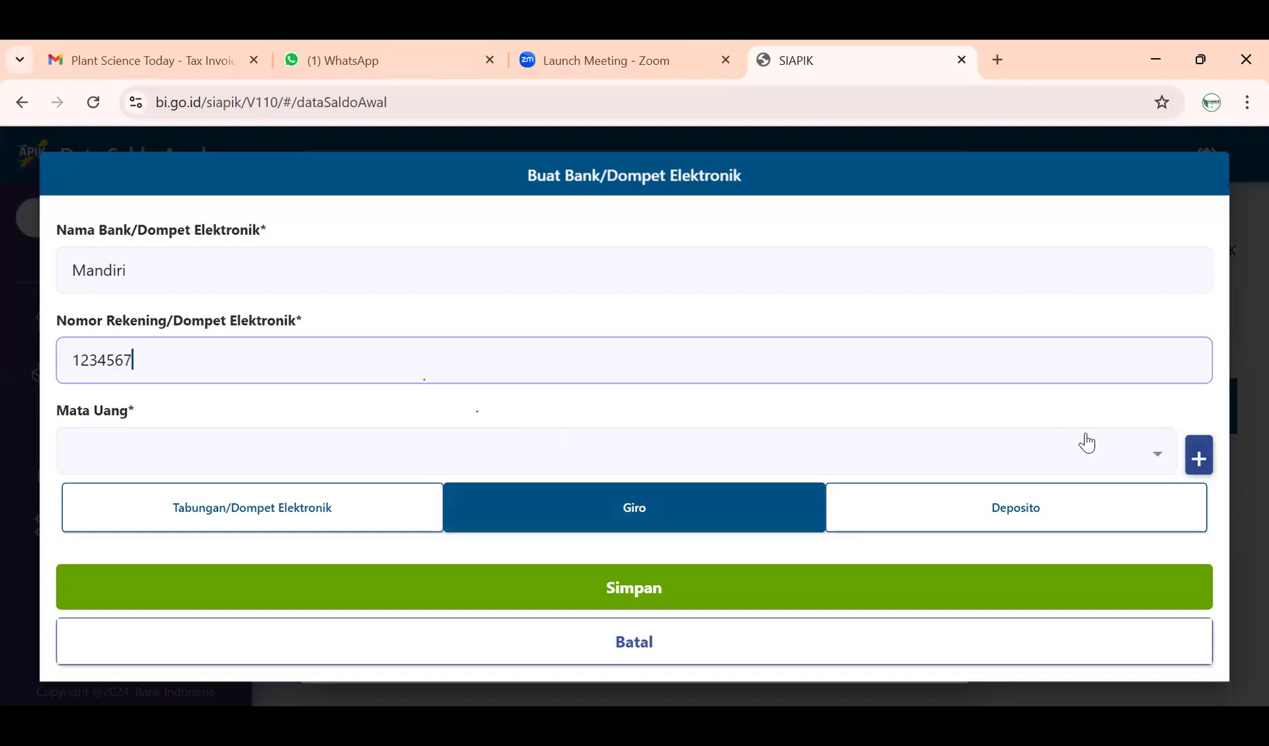
- Set the bank record's currency to IDR and keep its account type as Giro
left_click(1199, 456)
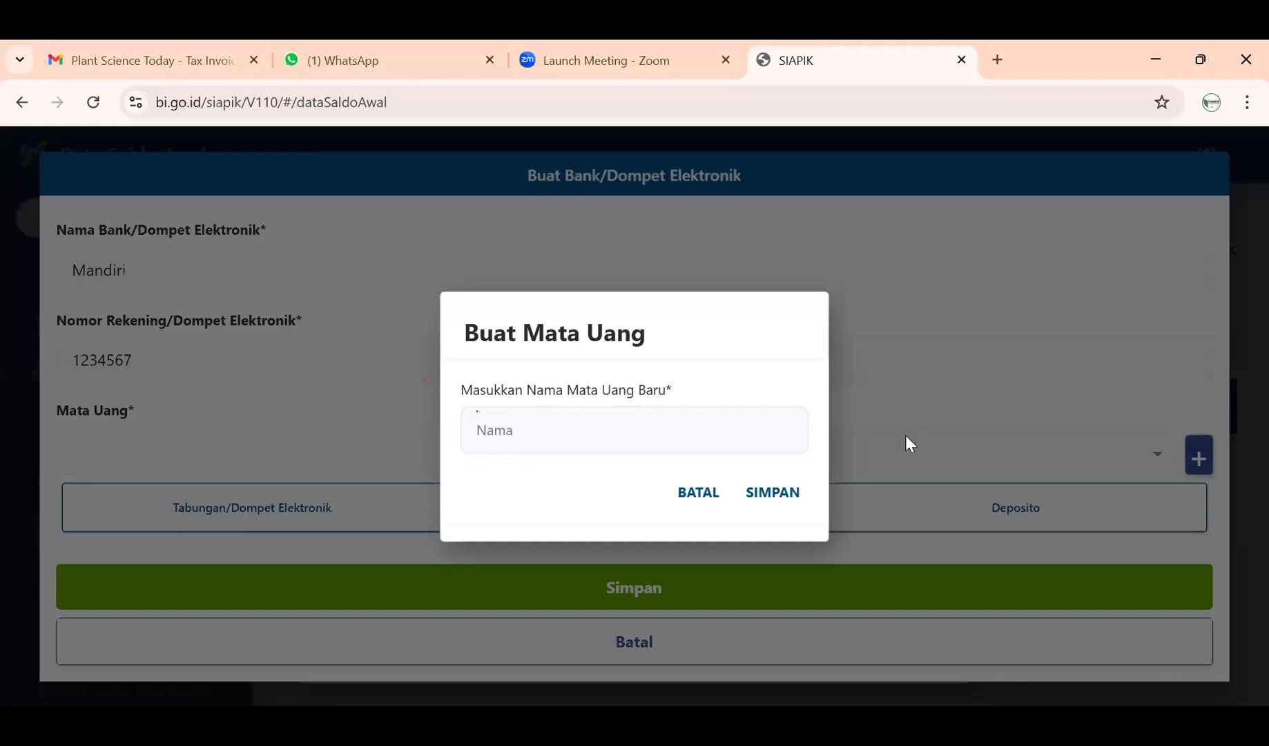
left_click(1146, 469)
left_click(1155, 453)
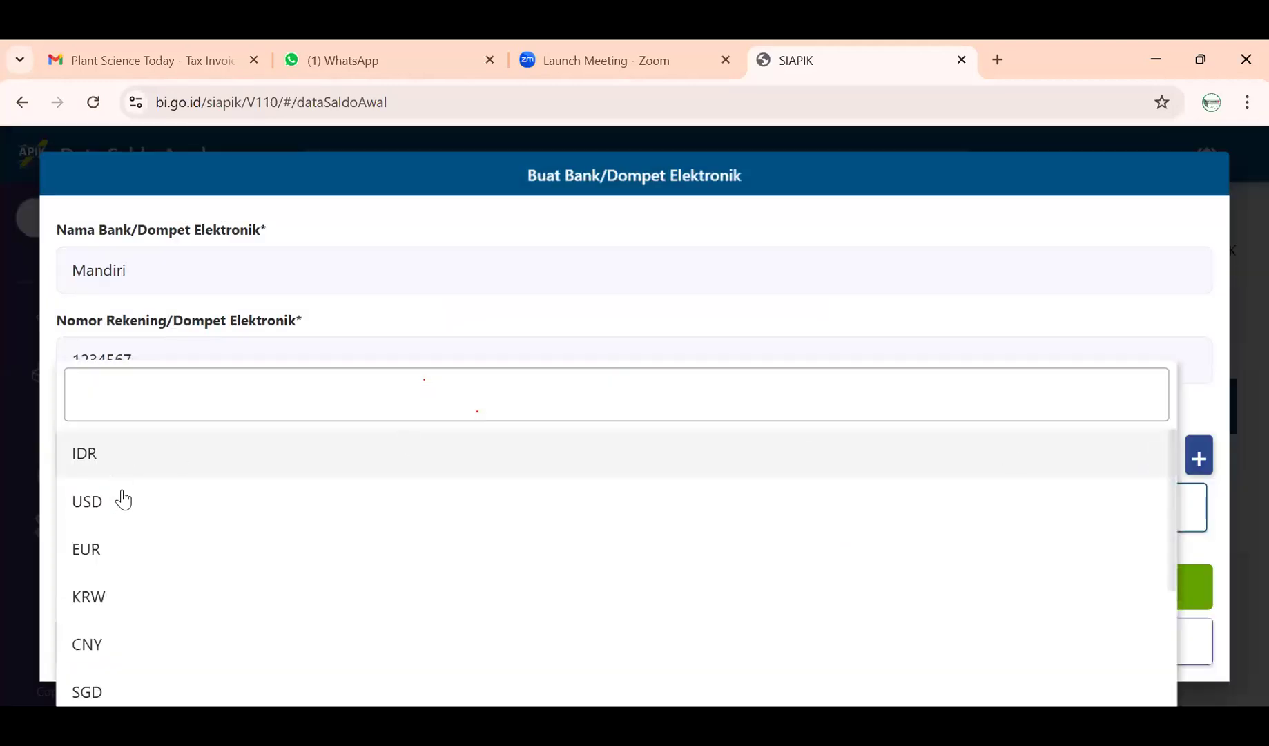
scroll(117, 504, "down", 3)
scroll(111, 550, "up", 3)
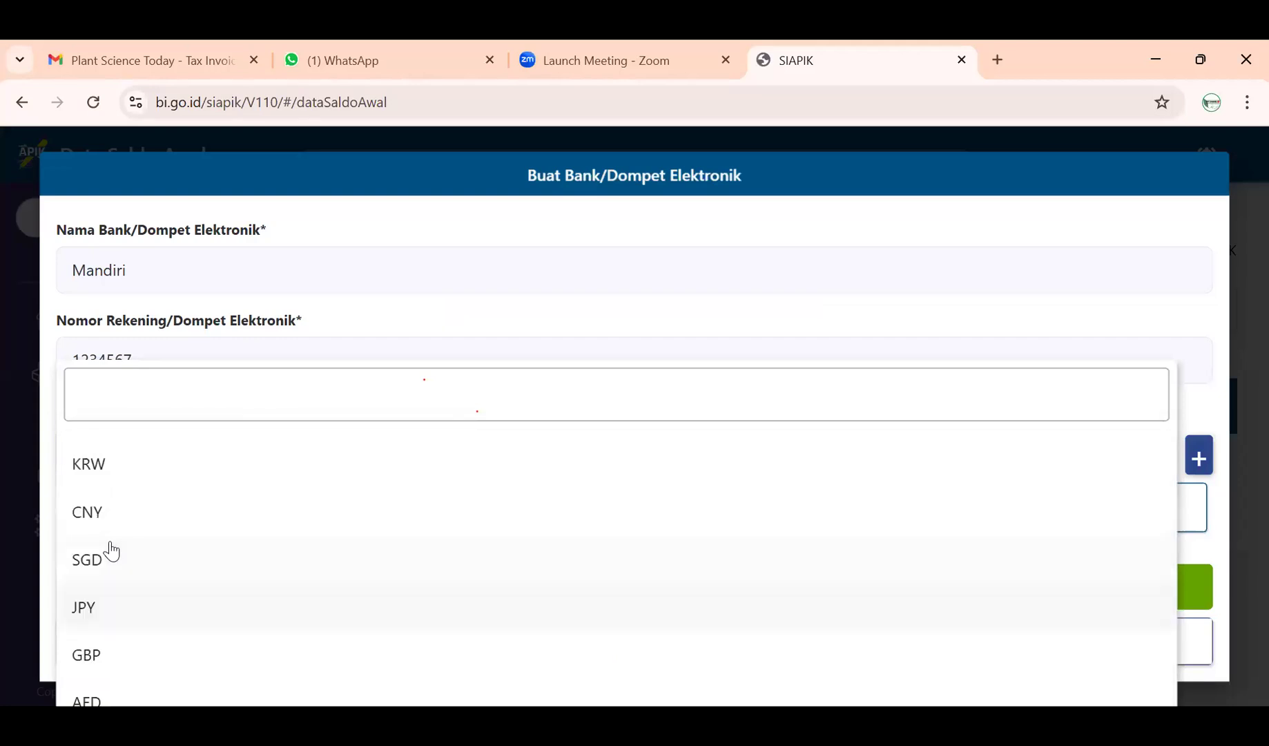
left_click(133, 469)
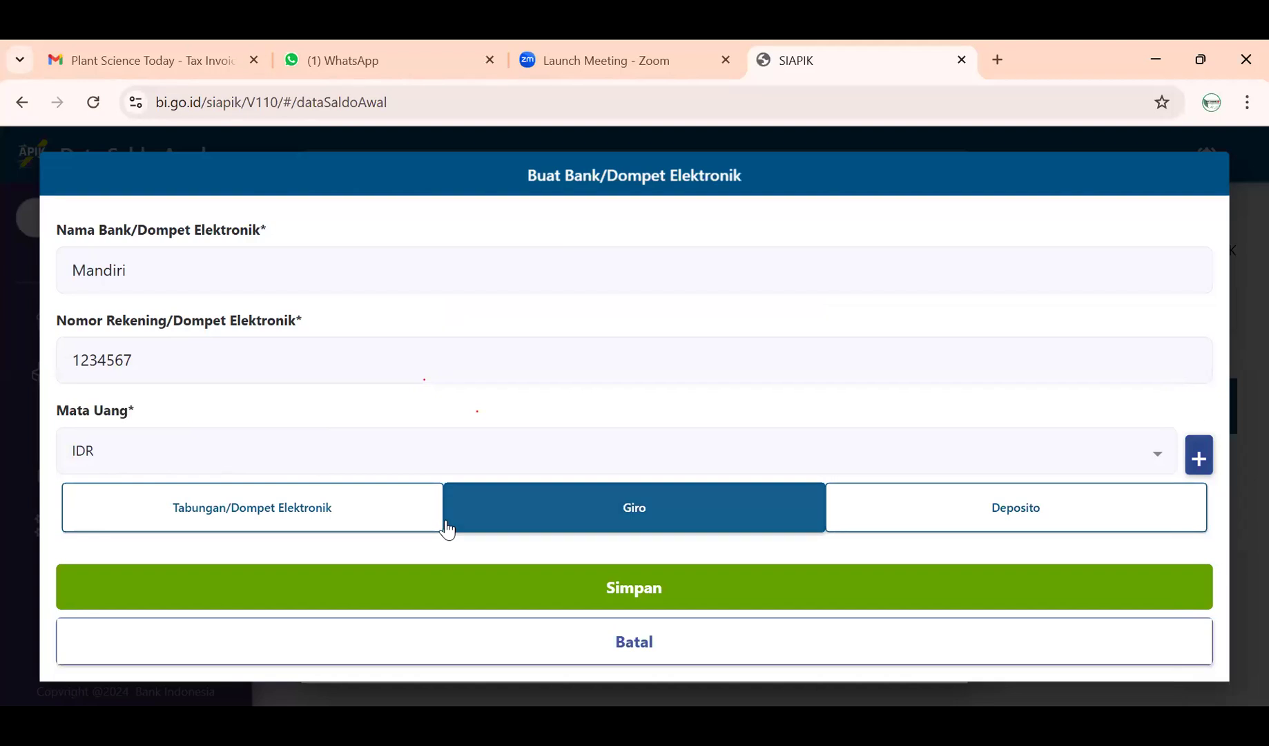
left_click(255, 512)
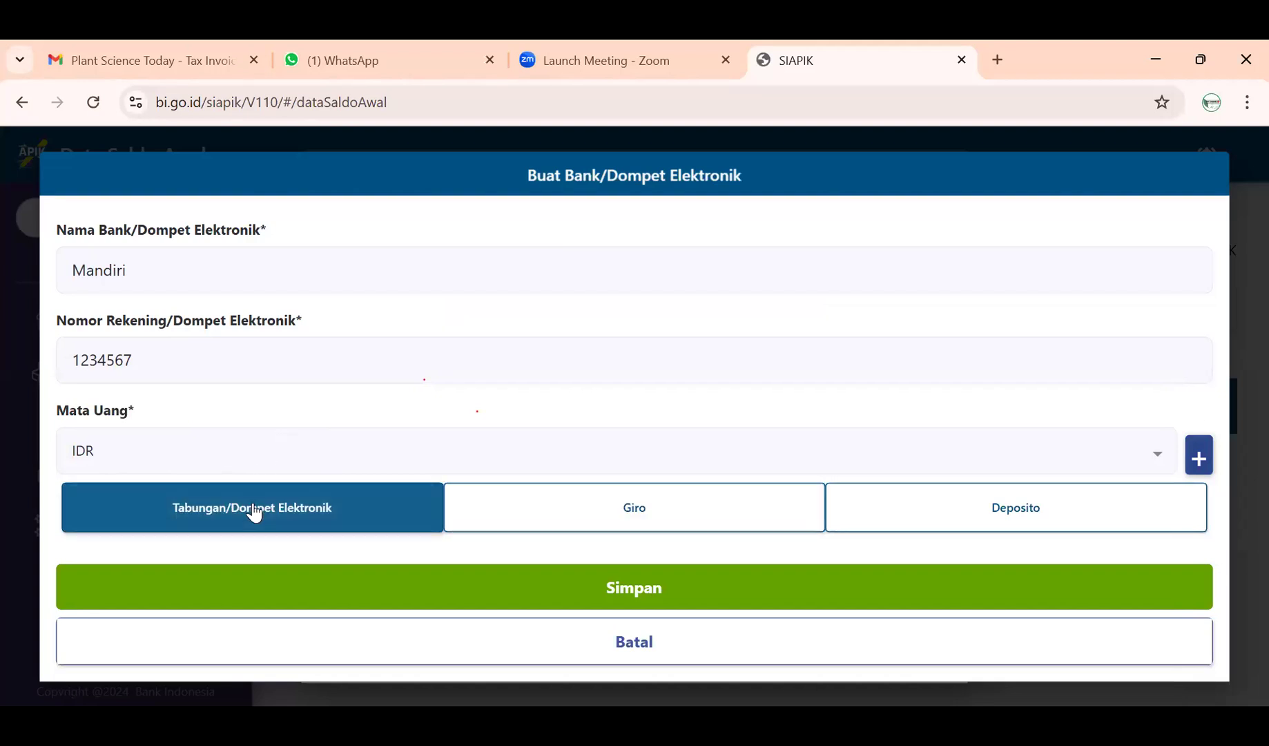
left_click(556, 510)
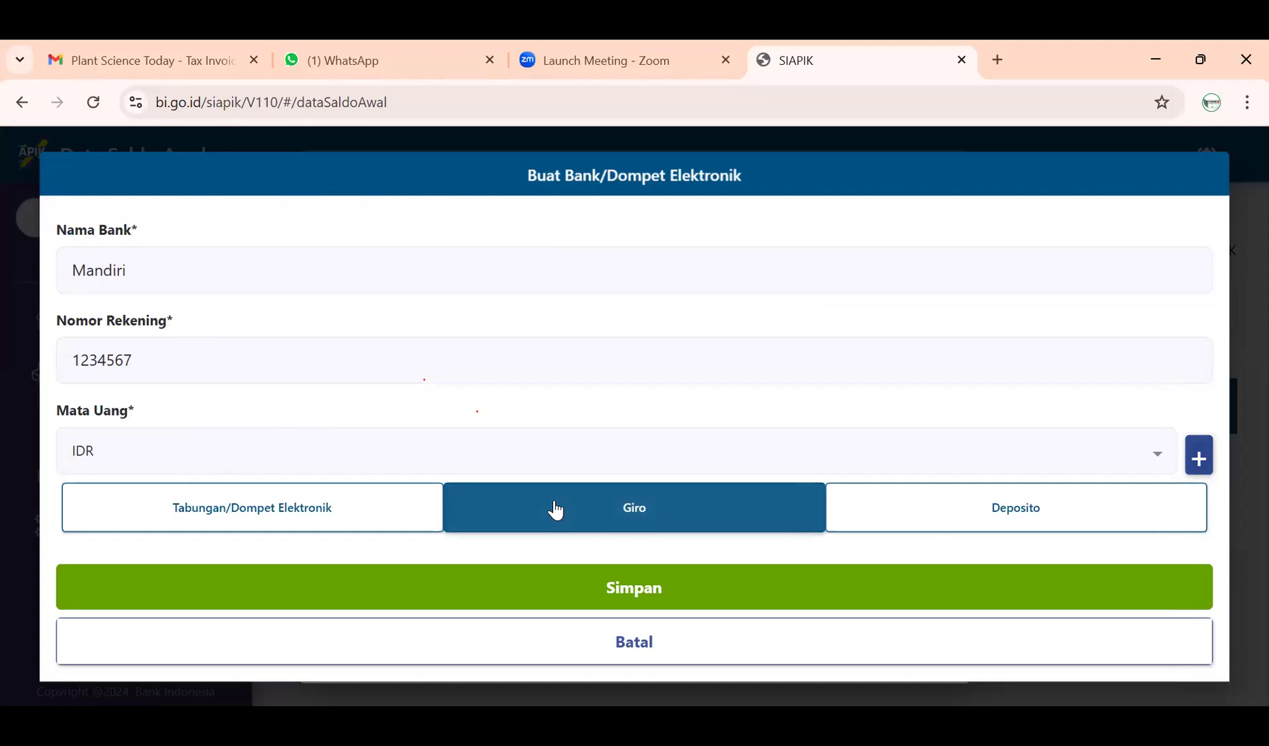
left_click(892, 515)
left_click(742, 518)
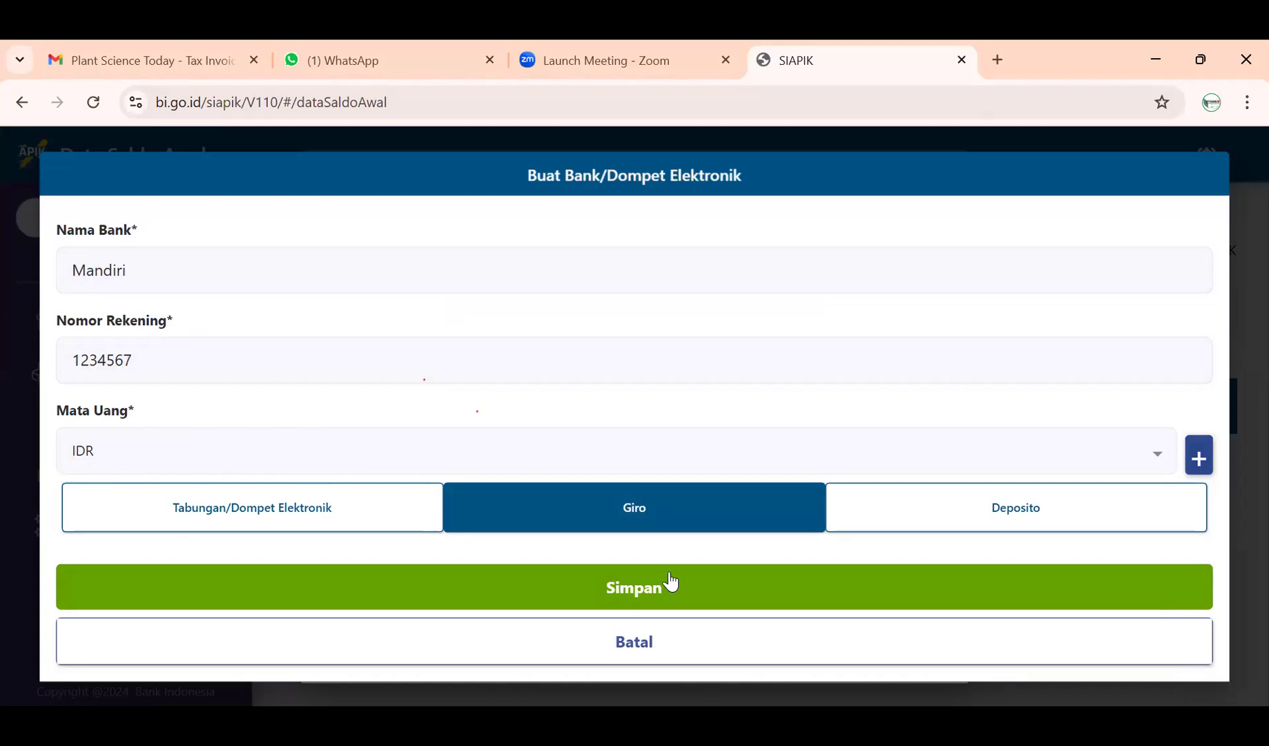
- Save the Mandiri bank record and select Mandiri as the Giro account's bank
left_click(719, 584)
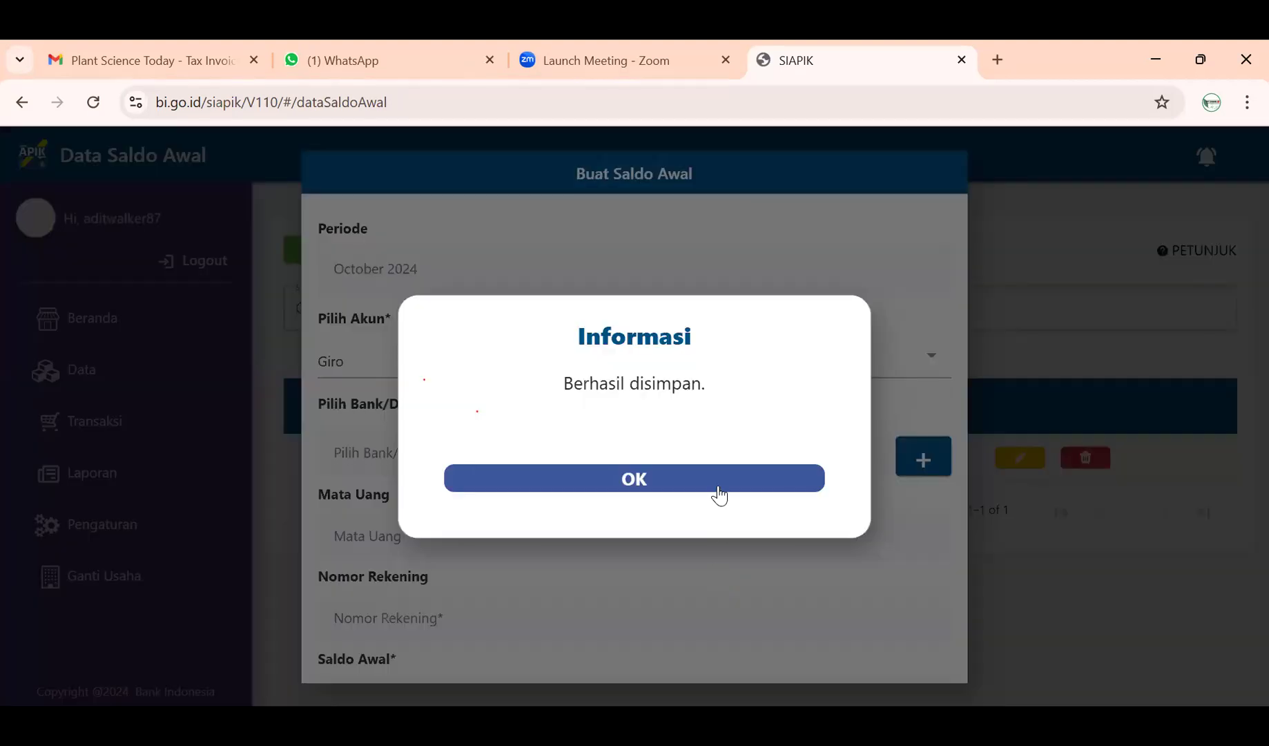
left_click(720, 486)
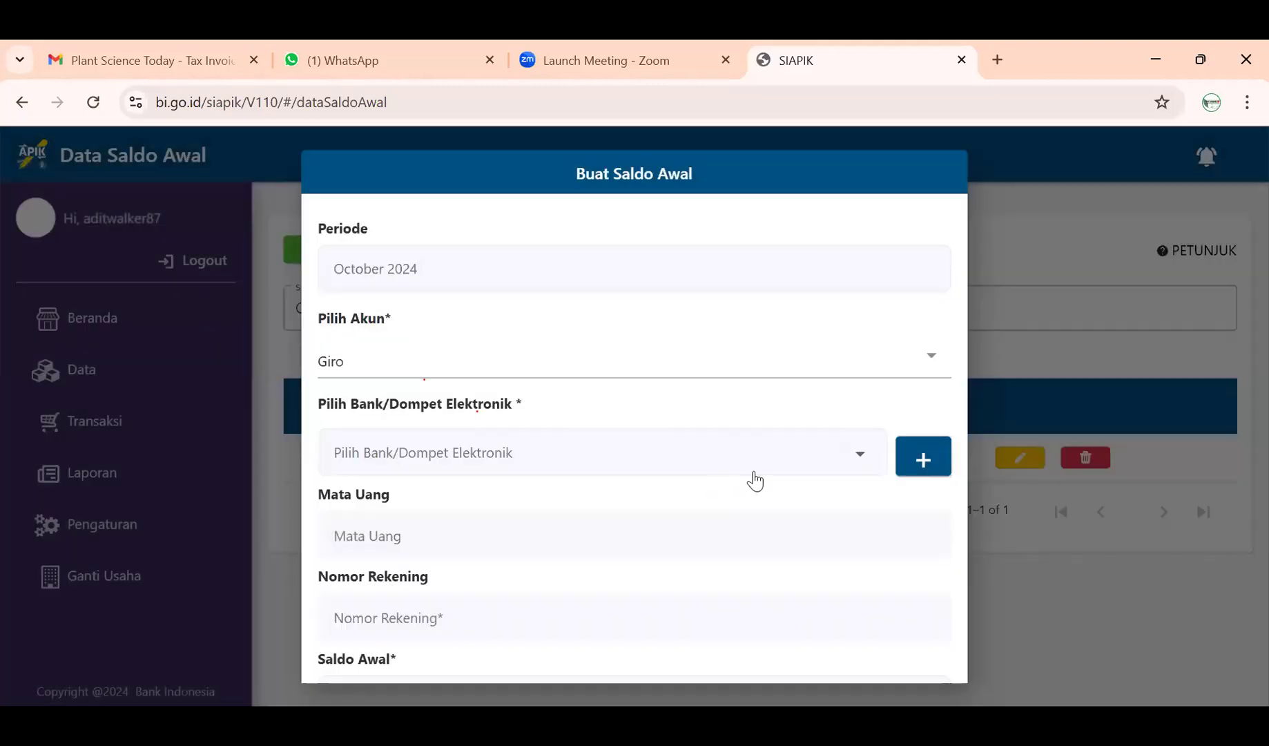
left_click(905, 450)
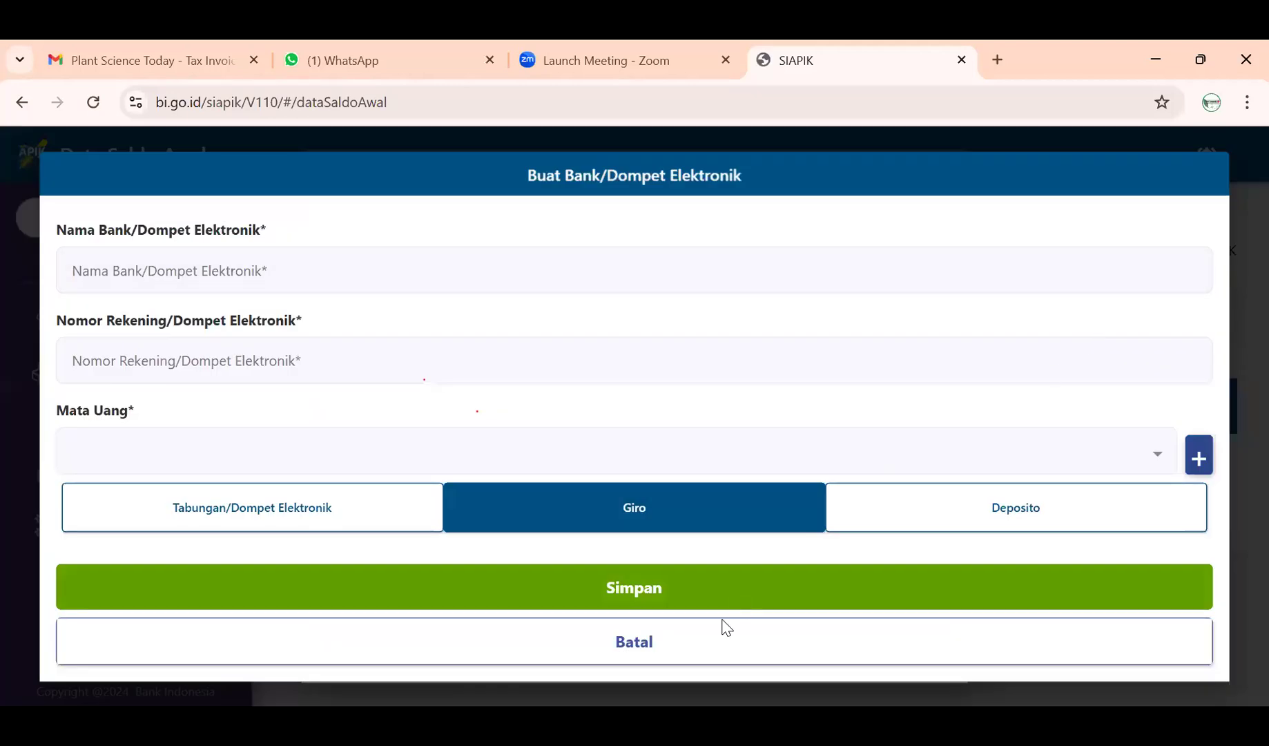
left_click(715, 643)
left_click(861, 472)
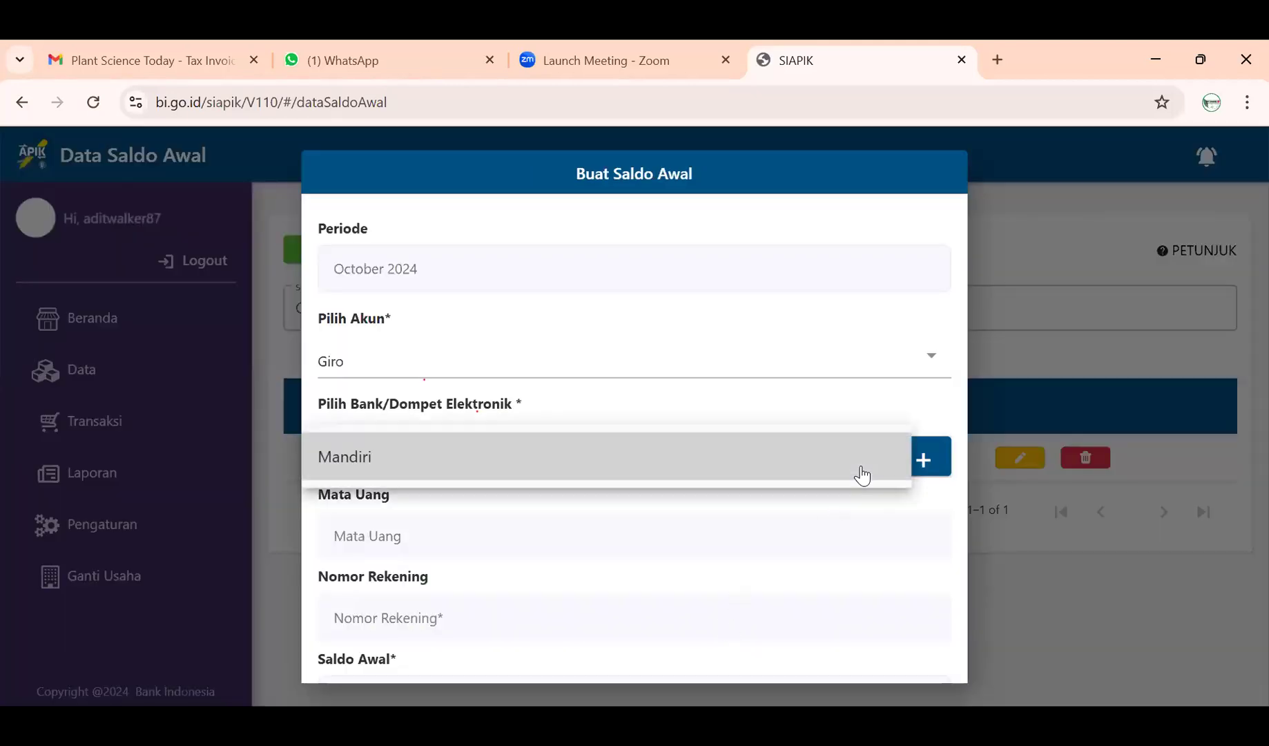
left_click(813, 481)
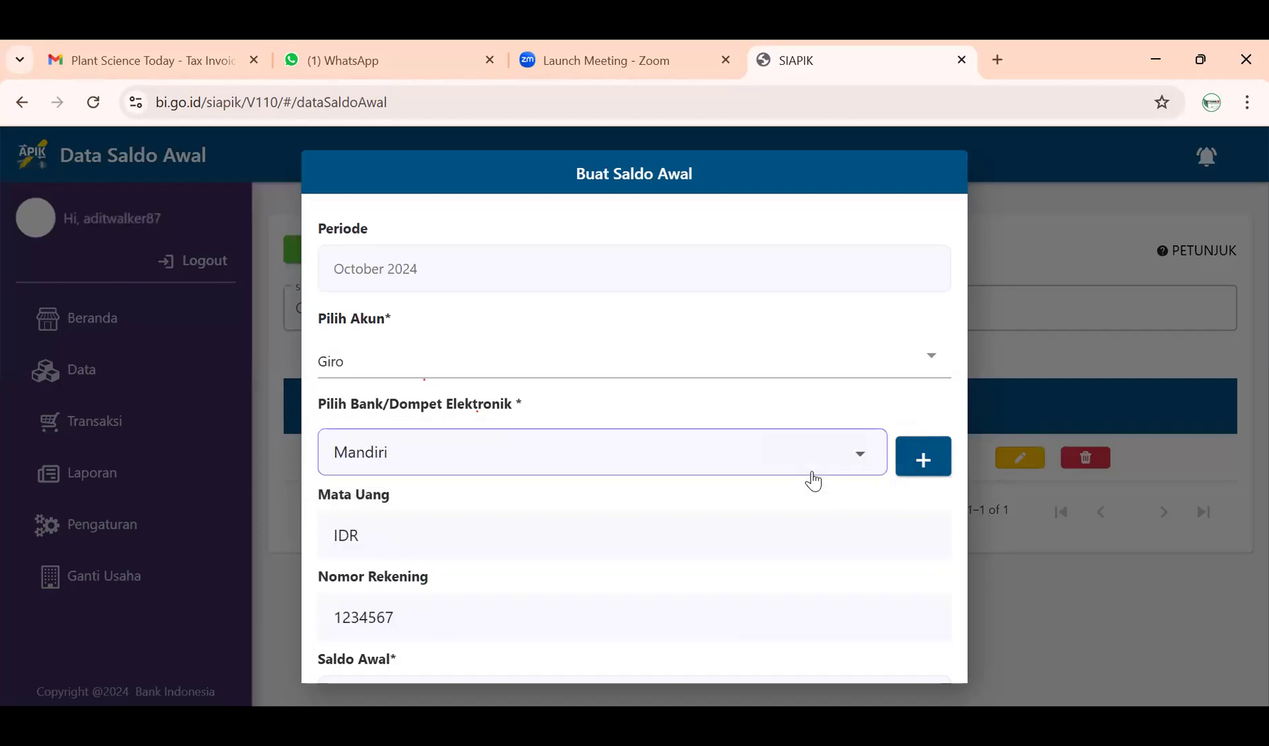
- Enter a Giro opening balance of 30.000.000 and save it
left_click(747, 547)
scroll(593, 566, "down", 2)
left_click(551, 565)
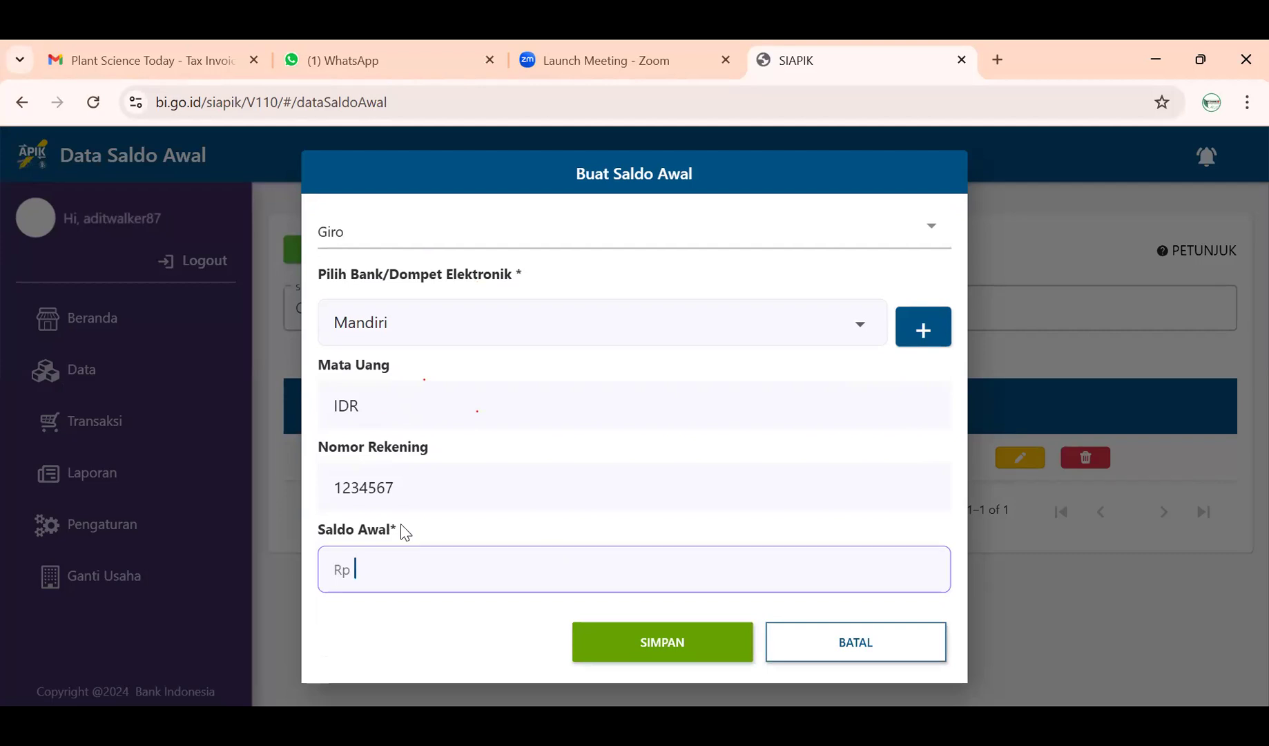
type("30.000.000")
left_click(646, 647)
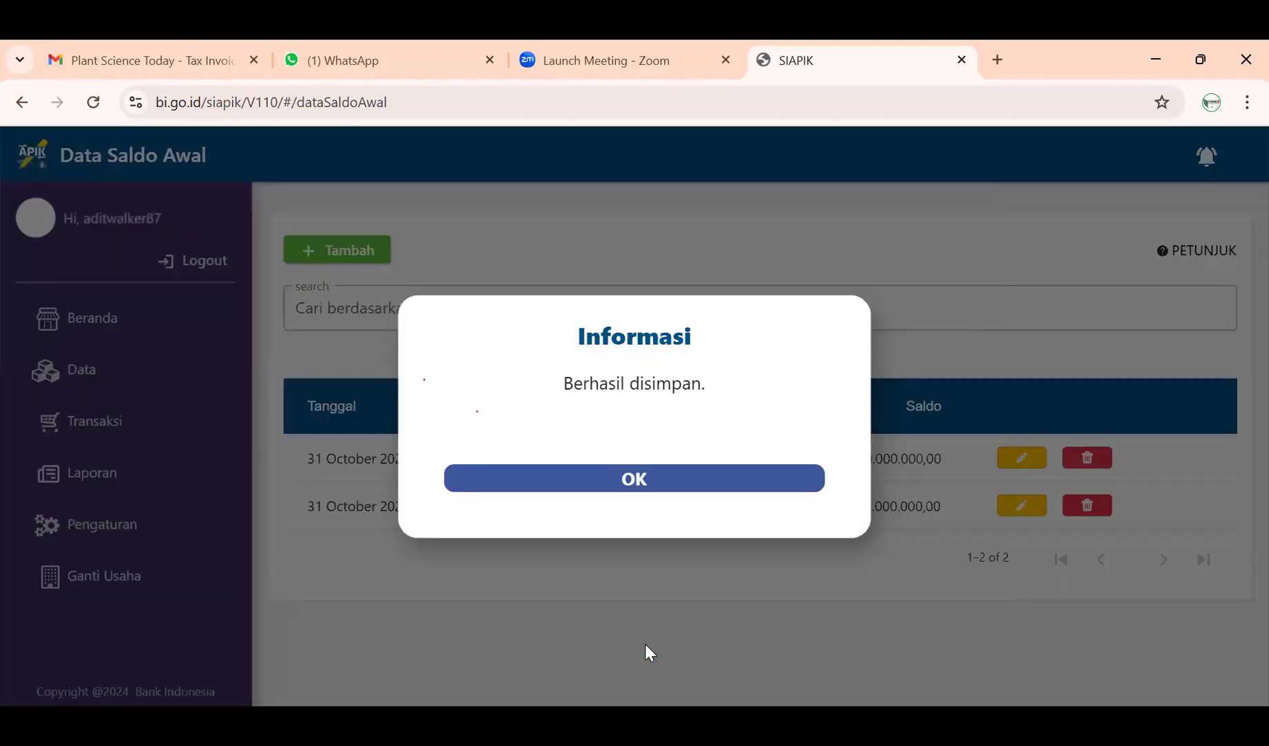
- Close the success popup and open a new October 2024 opening-balance form
left_click(661, 485)
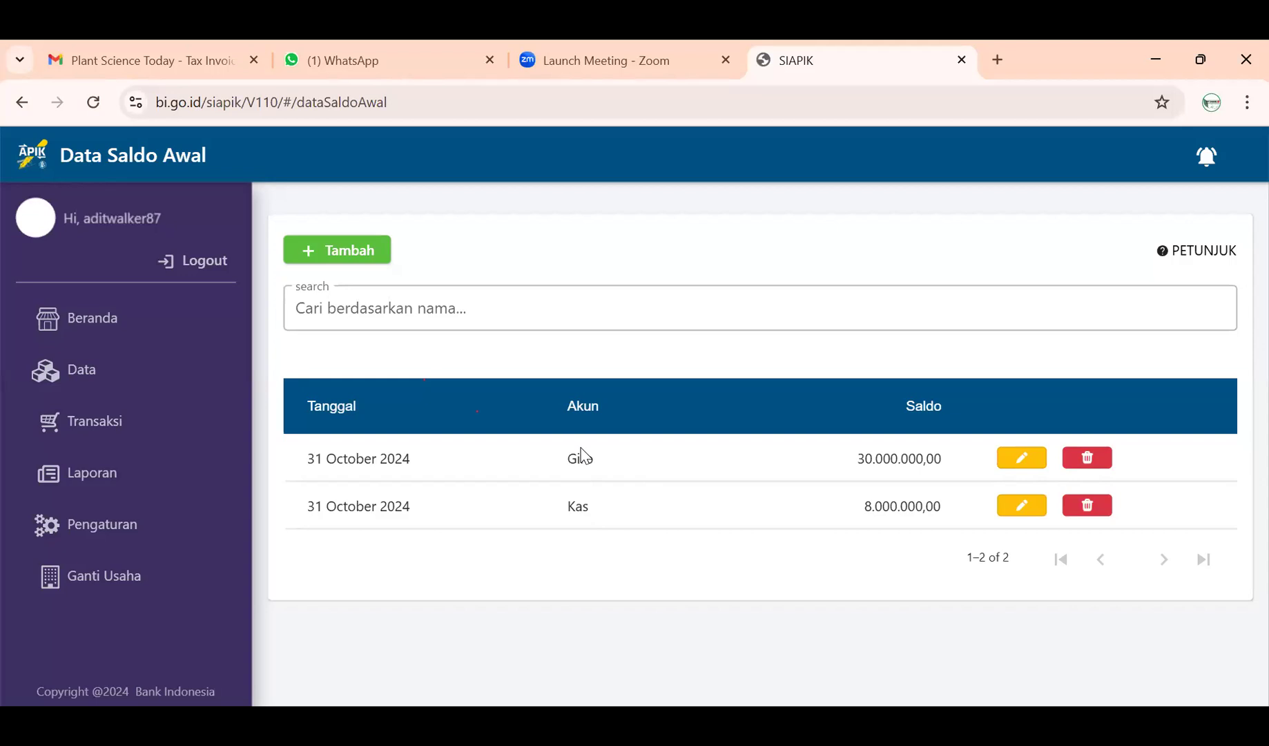
left_click(382, 259)
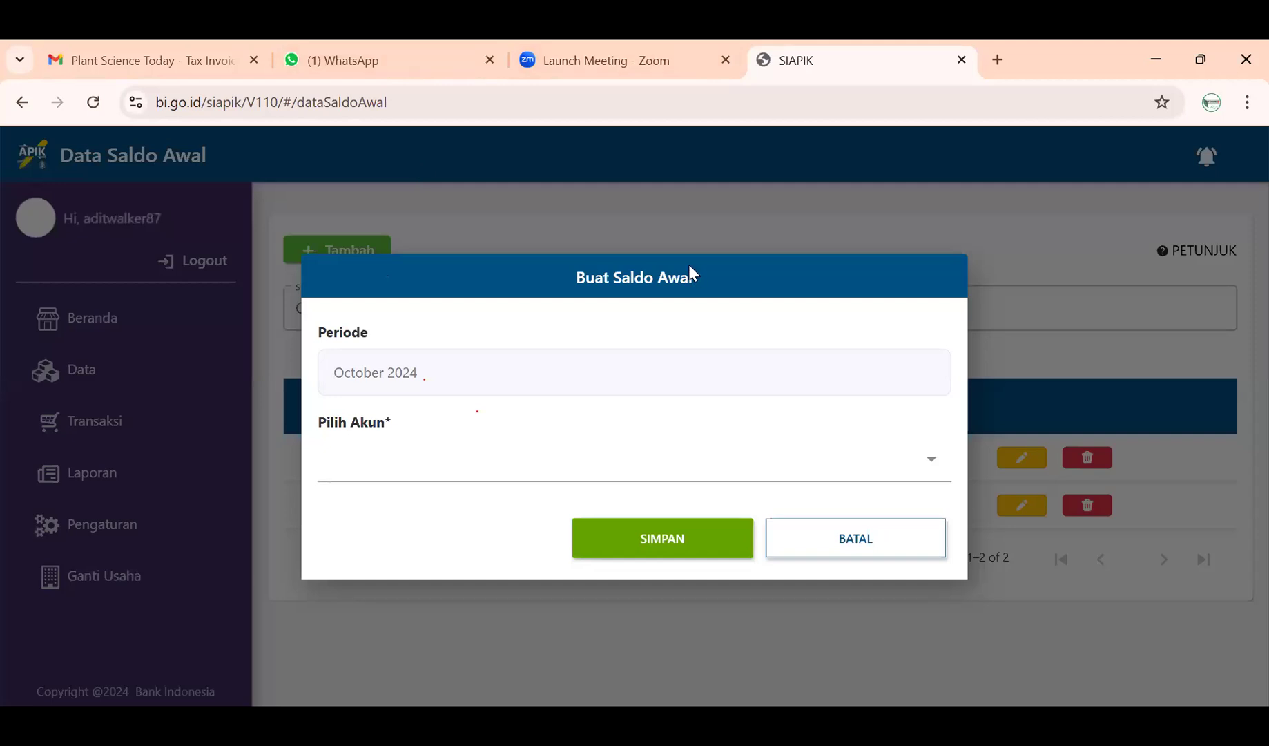
- Browse the account list and choose Aset Tetap as the account
left_click(812, 454)
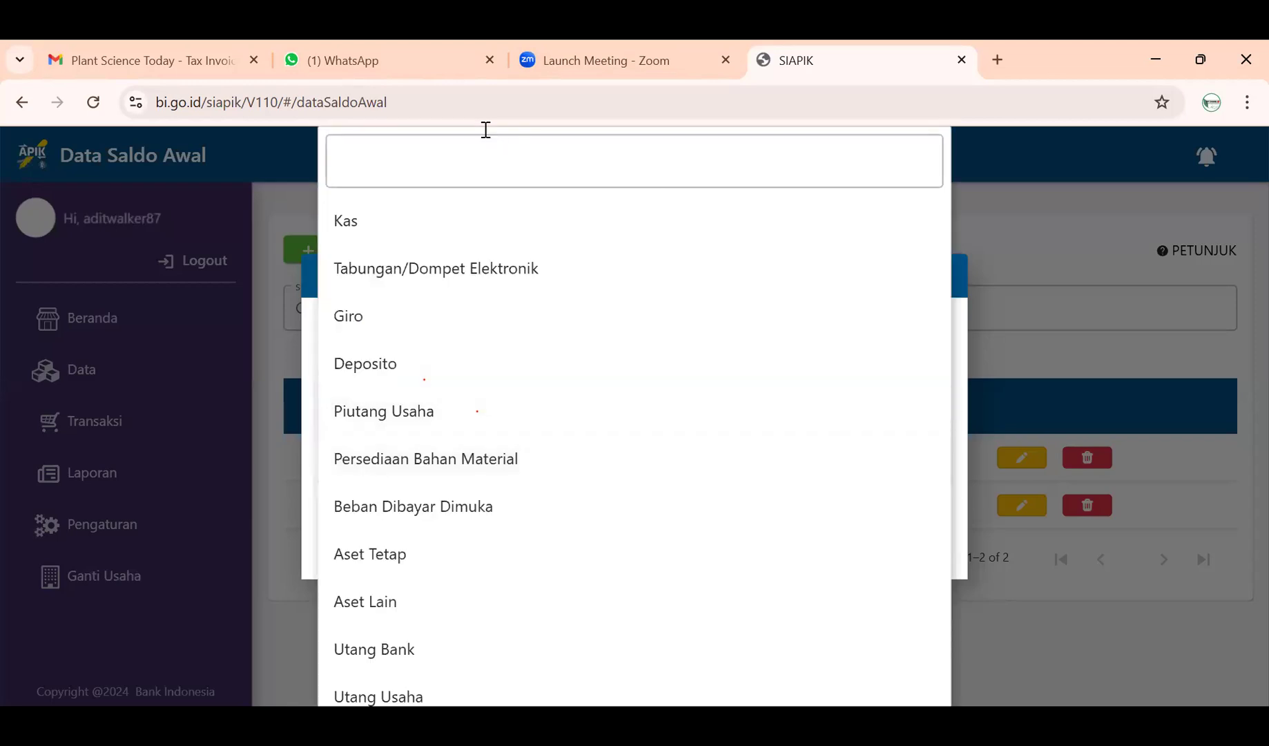
scroll(539, 487, "down", 2)
scroll(539, 487, "down", 6)
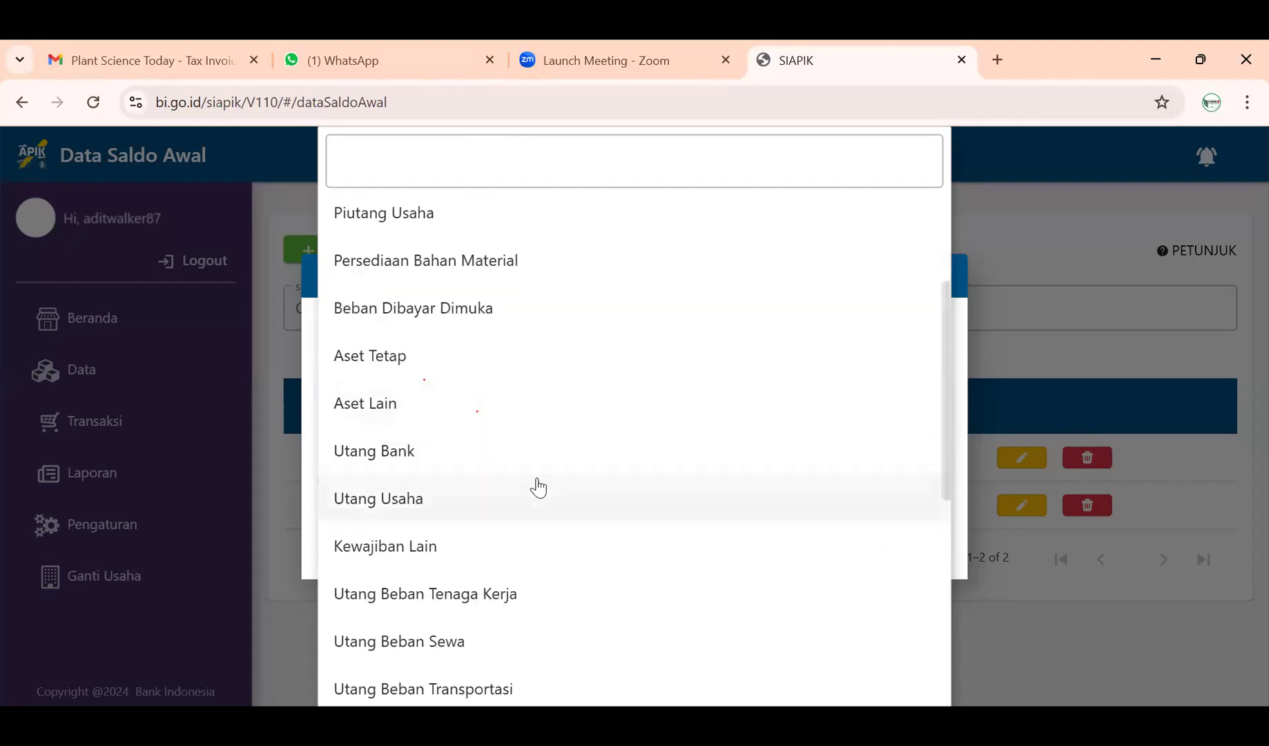
scroll(538, 488, "down", 1)
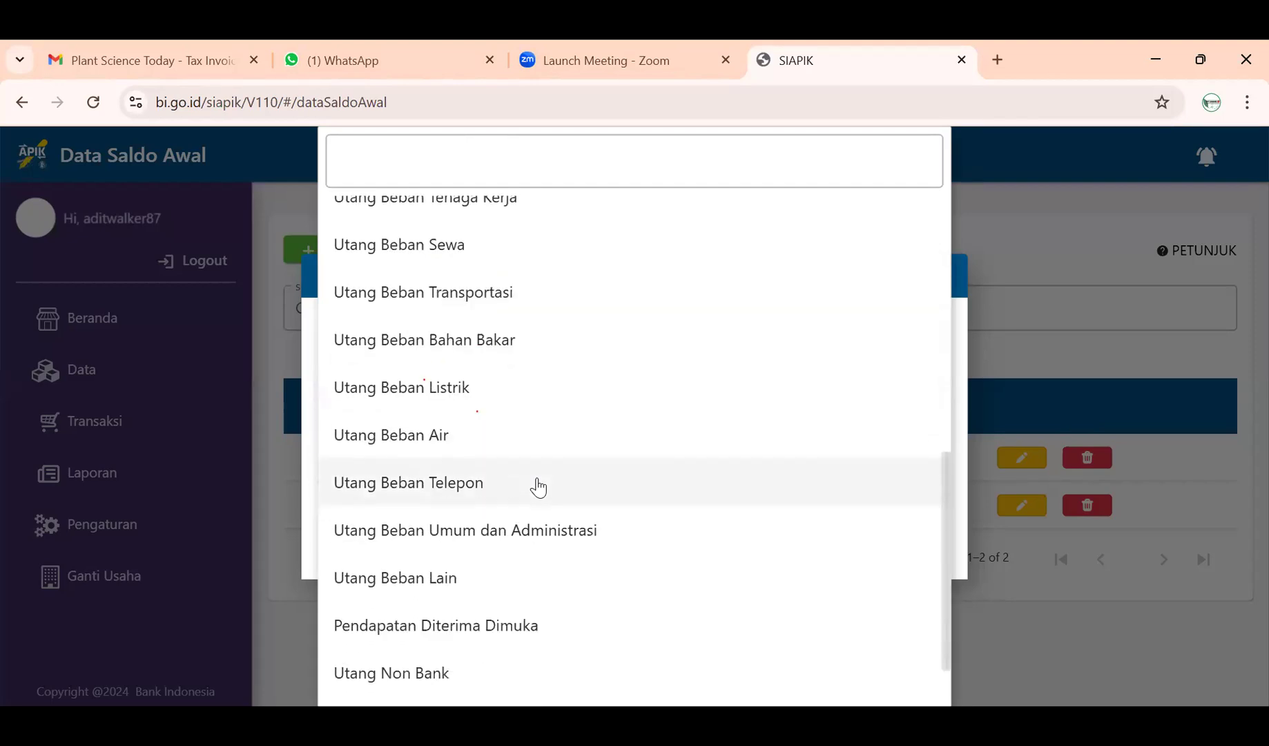
scroll(538, 487, "down", 1)
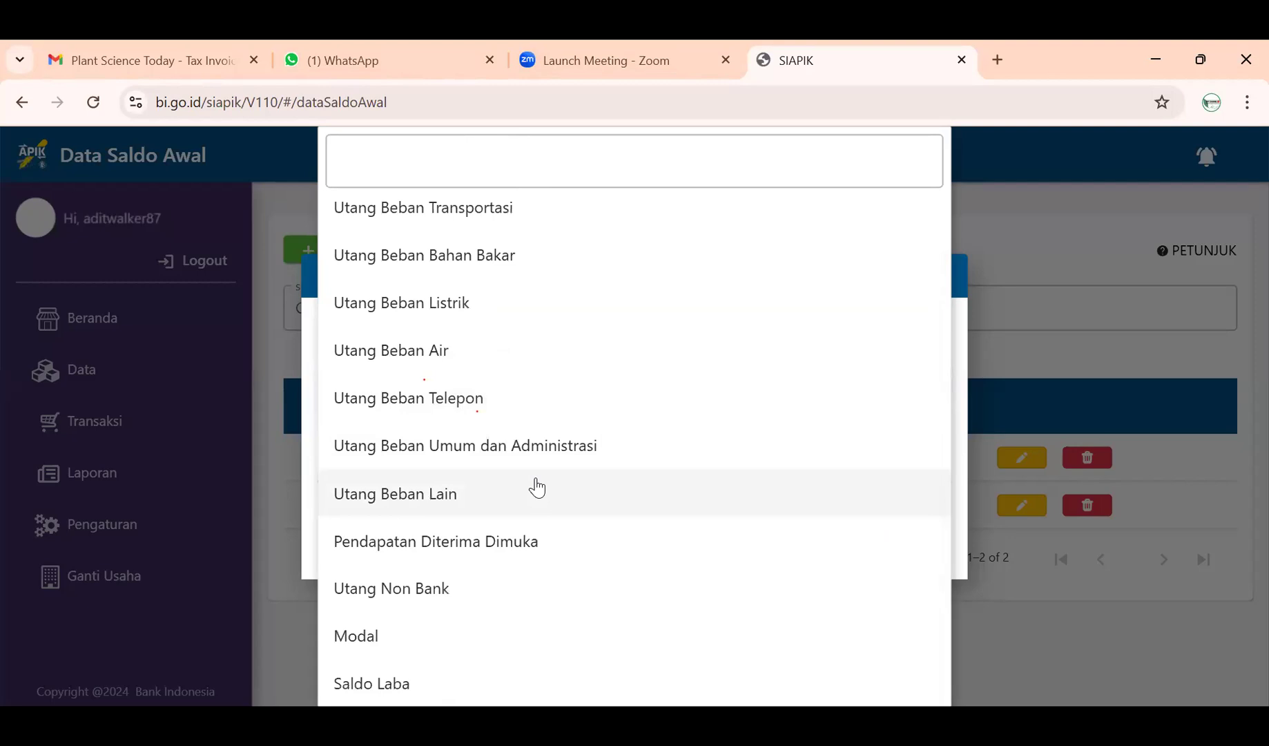
scroll(538, 487, "up", 6)
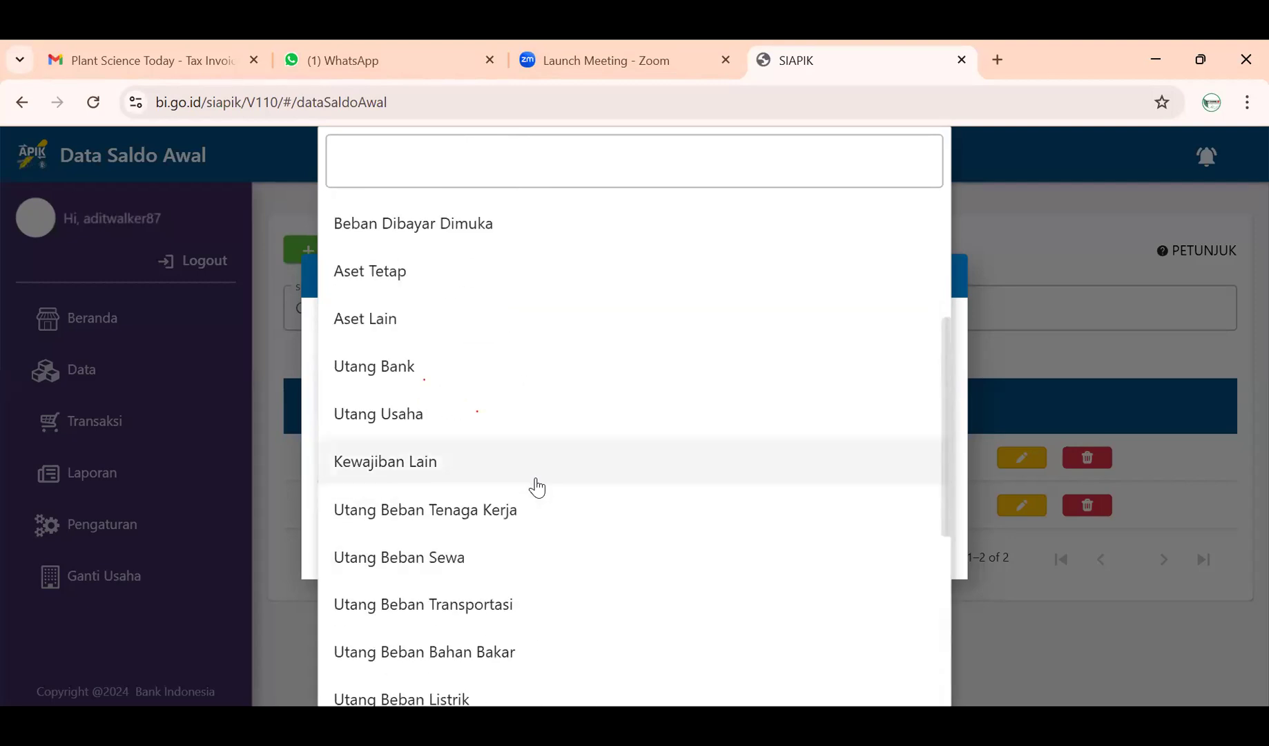
scroll(538, 487, "up", 1)
scroll(538, 487, "up", 1)
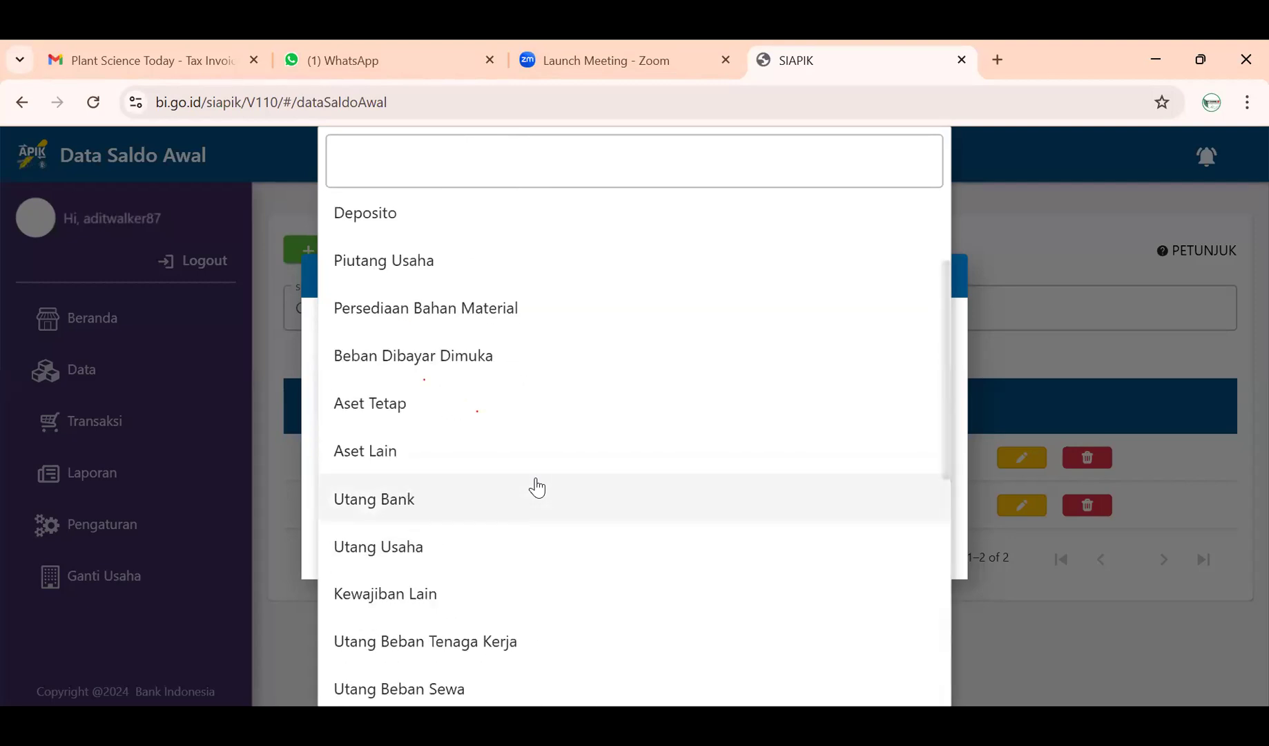
scroll(538, 488, "up", 1)
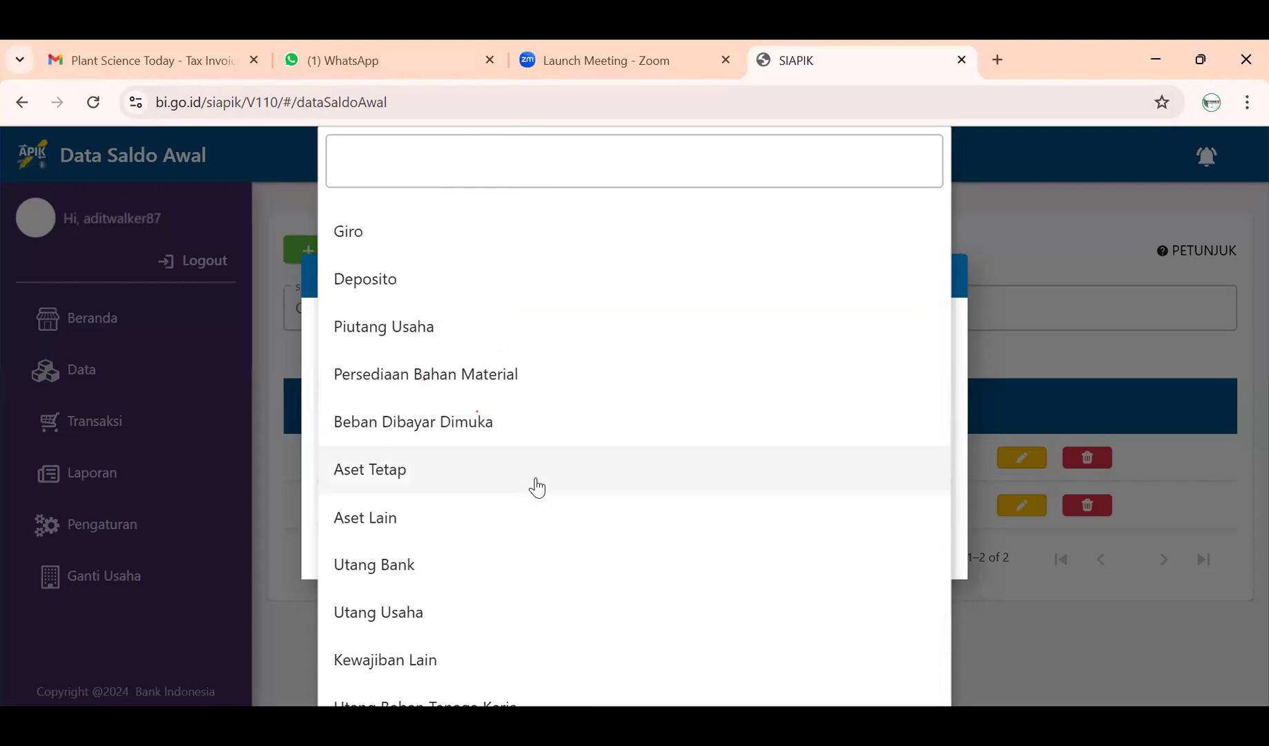
scroll(538, 487, "up", 1)
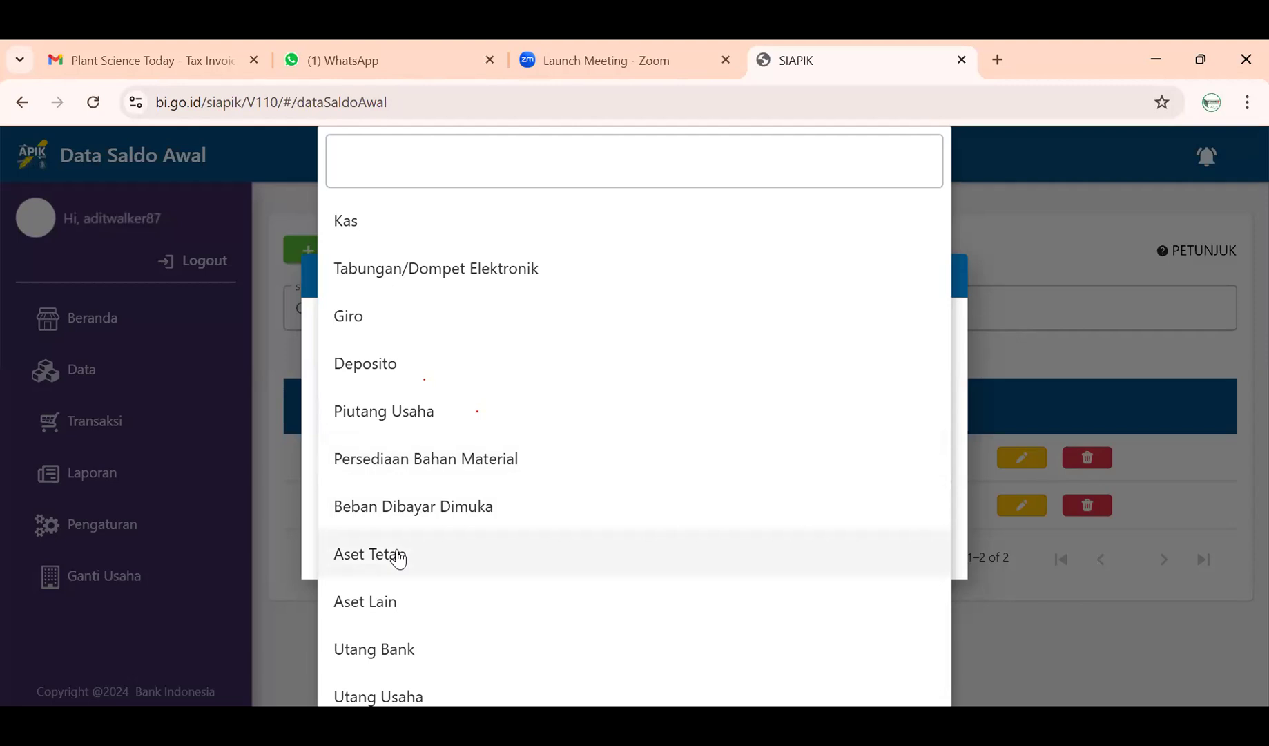
left_click(398, 556)
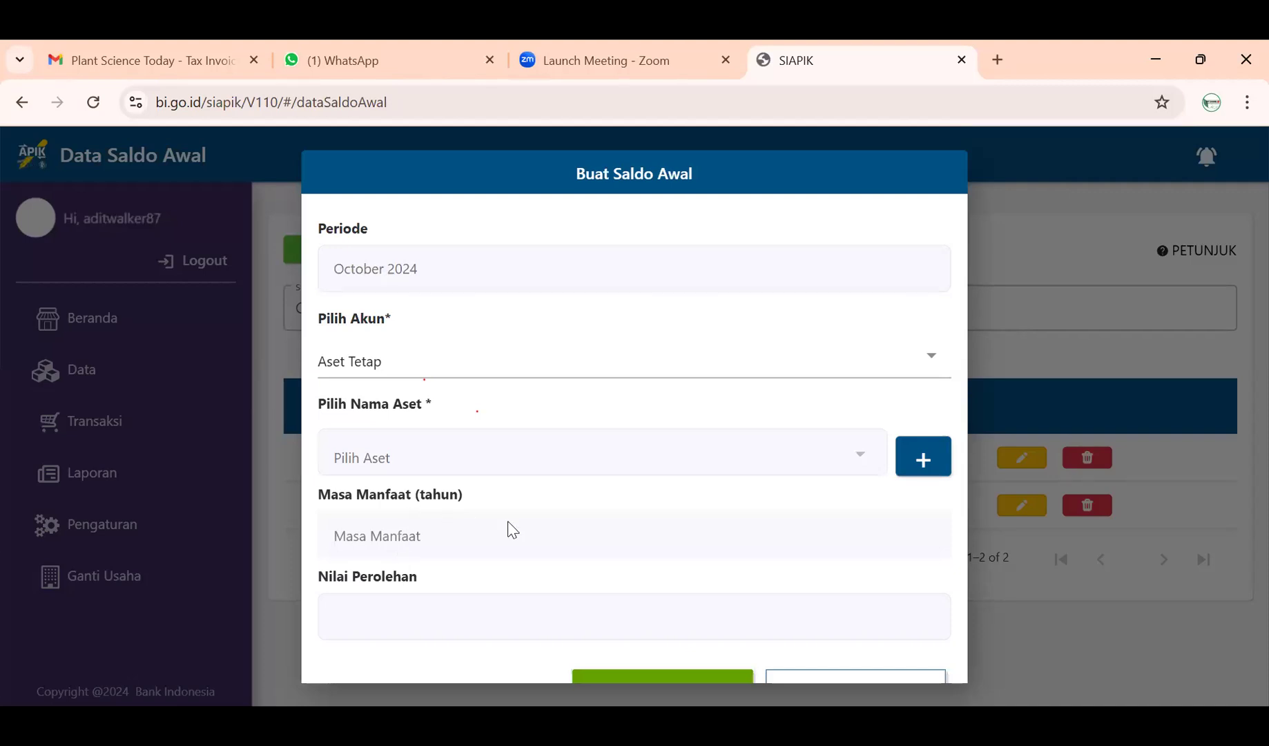
- Draft a new asset 'Peralatan Jus Buah', then discard it and the Aset Tetap entry, starting over
scroll(523, 529, "down", 1)
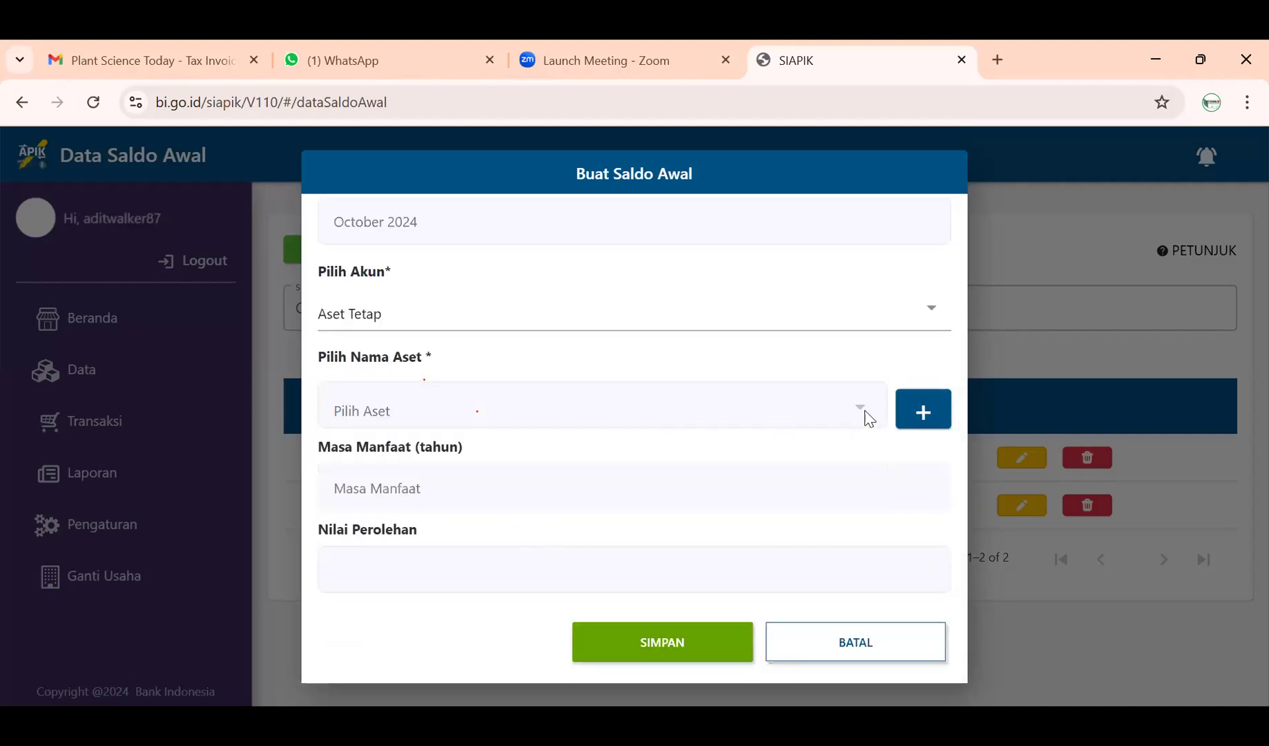
left_click(912, 411)
left_click(668, 270)
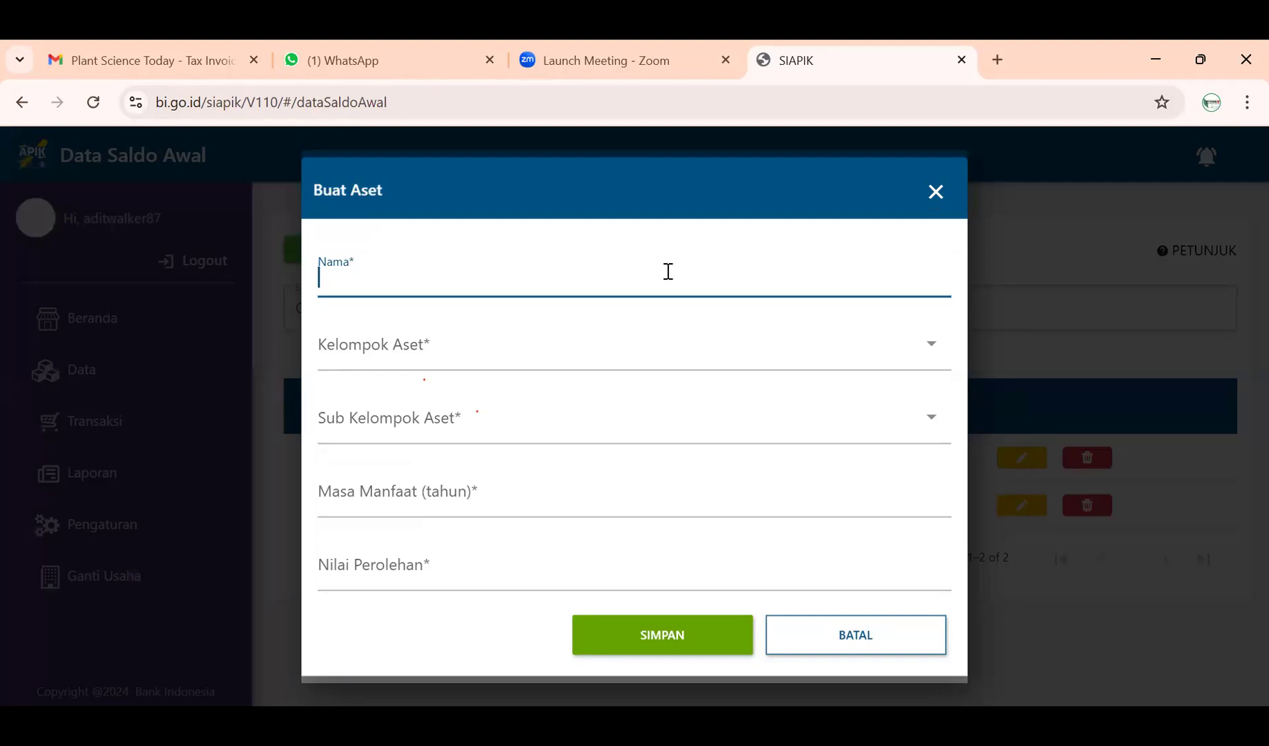
type("Peralatan Jus Buah")
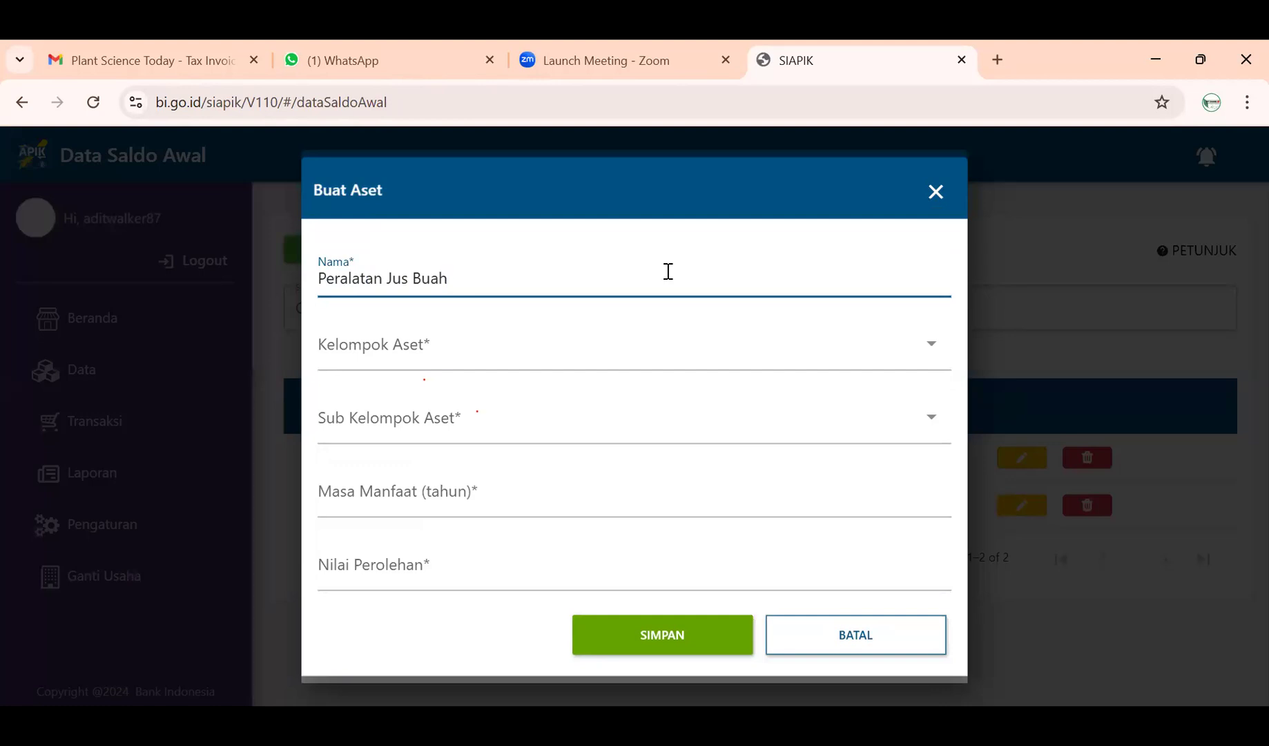
left_click(938, 195)
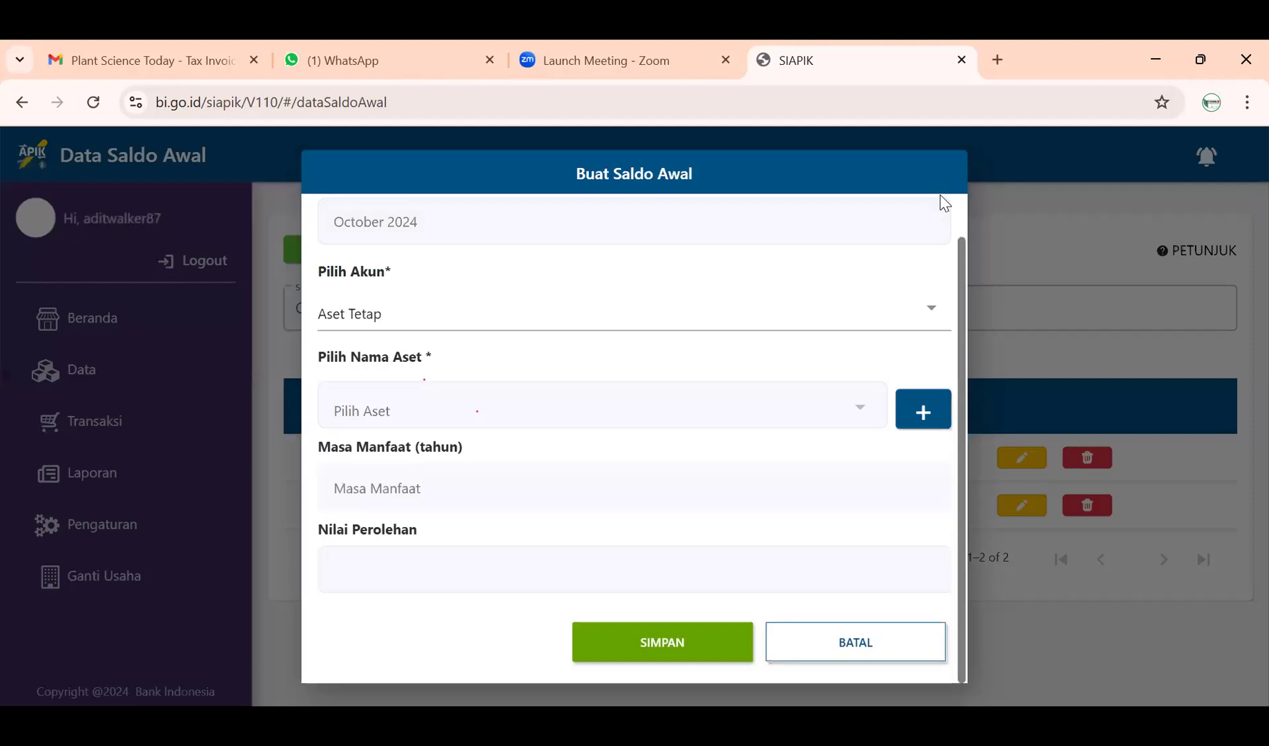
left_click(872, 654)
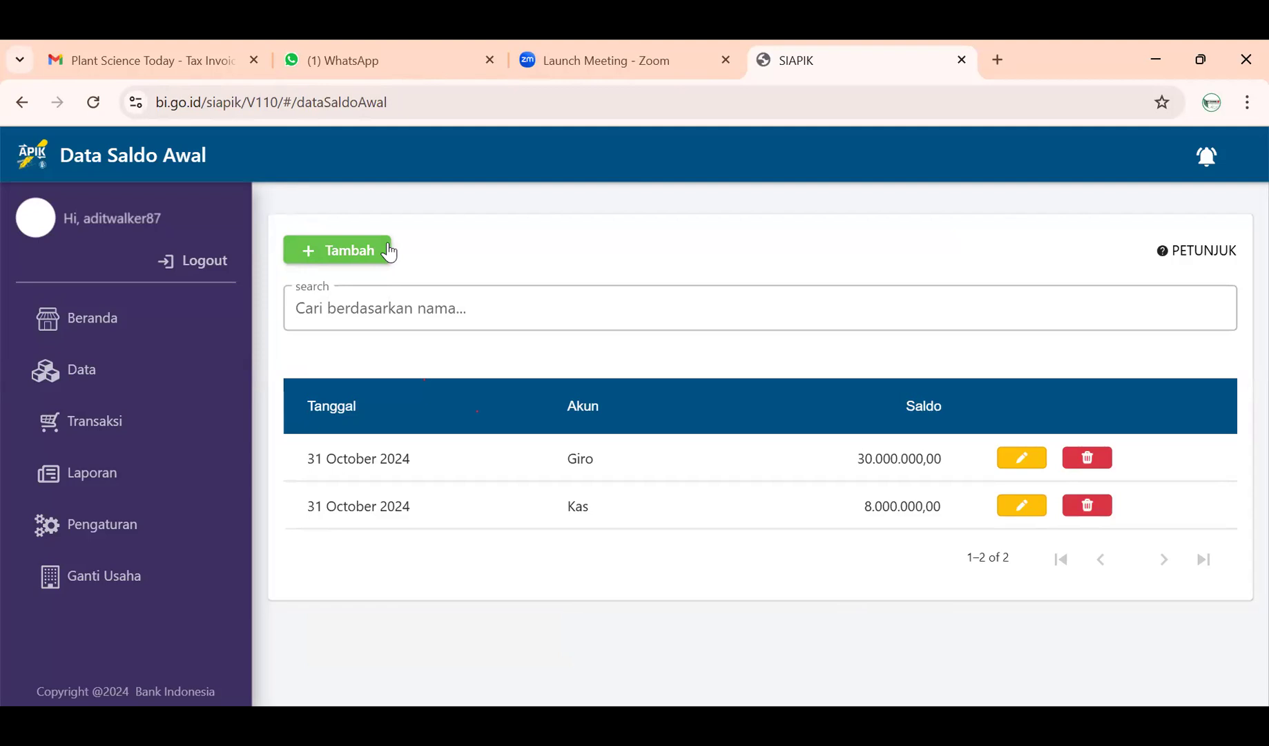
left_click(389, 253)
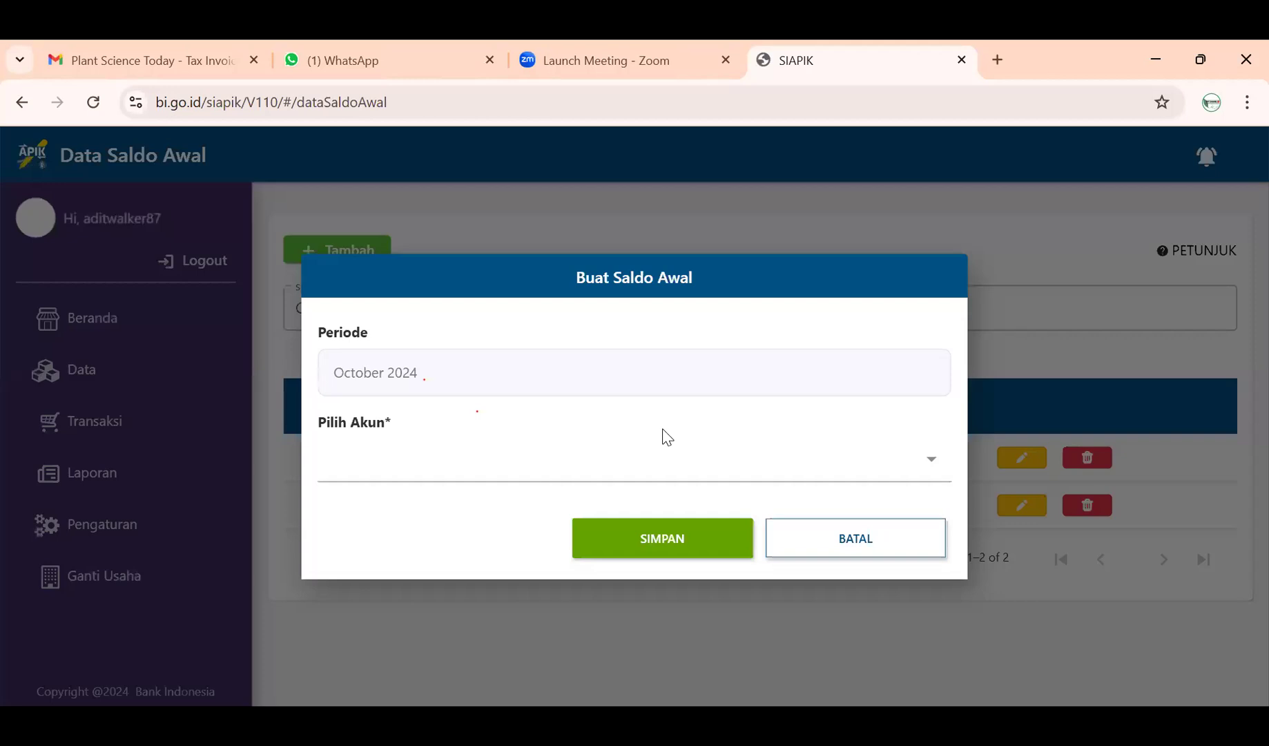
- Select Piutang Usaha as the account and bring up the new-customer form
left_click(657, 458)
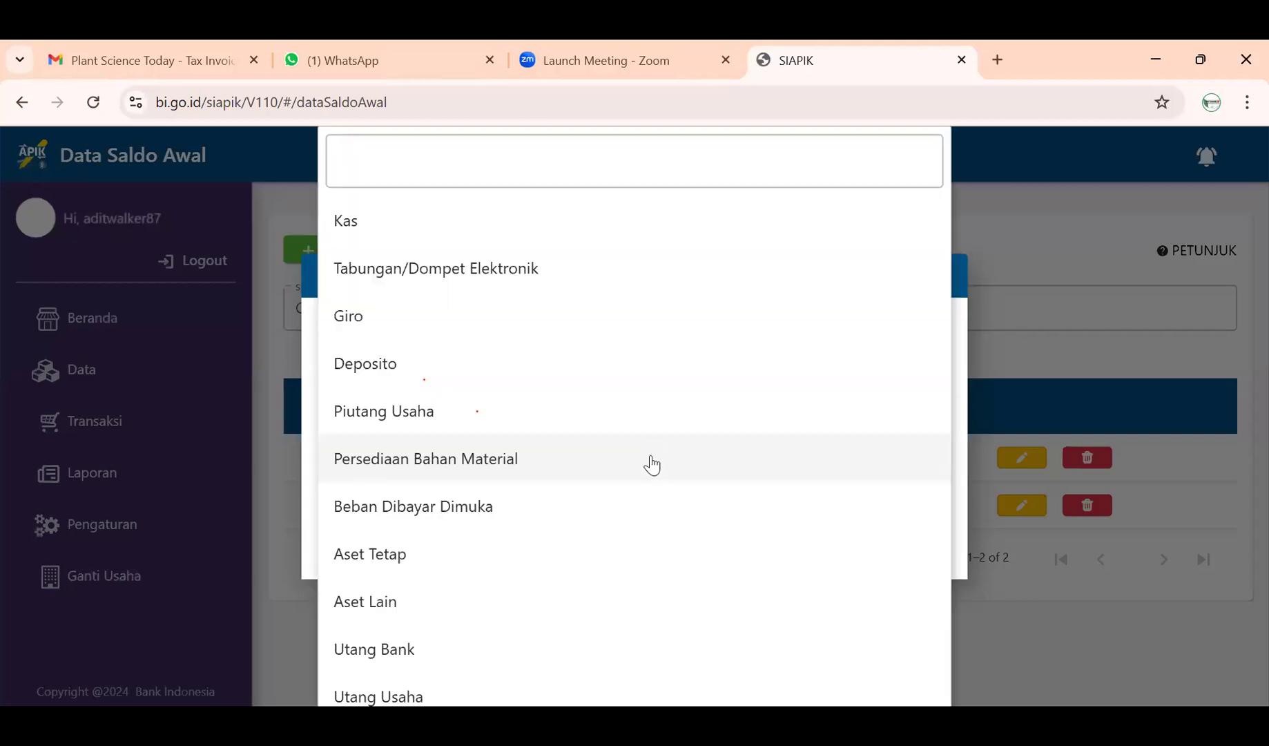
scroll(622, 477, "down", 2)
scroll(606, 483, "down", 4)
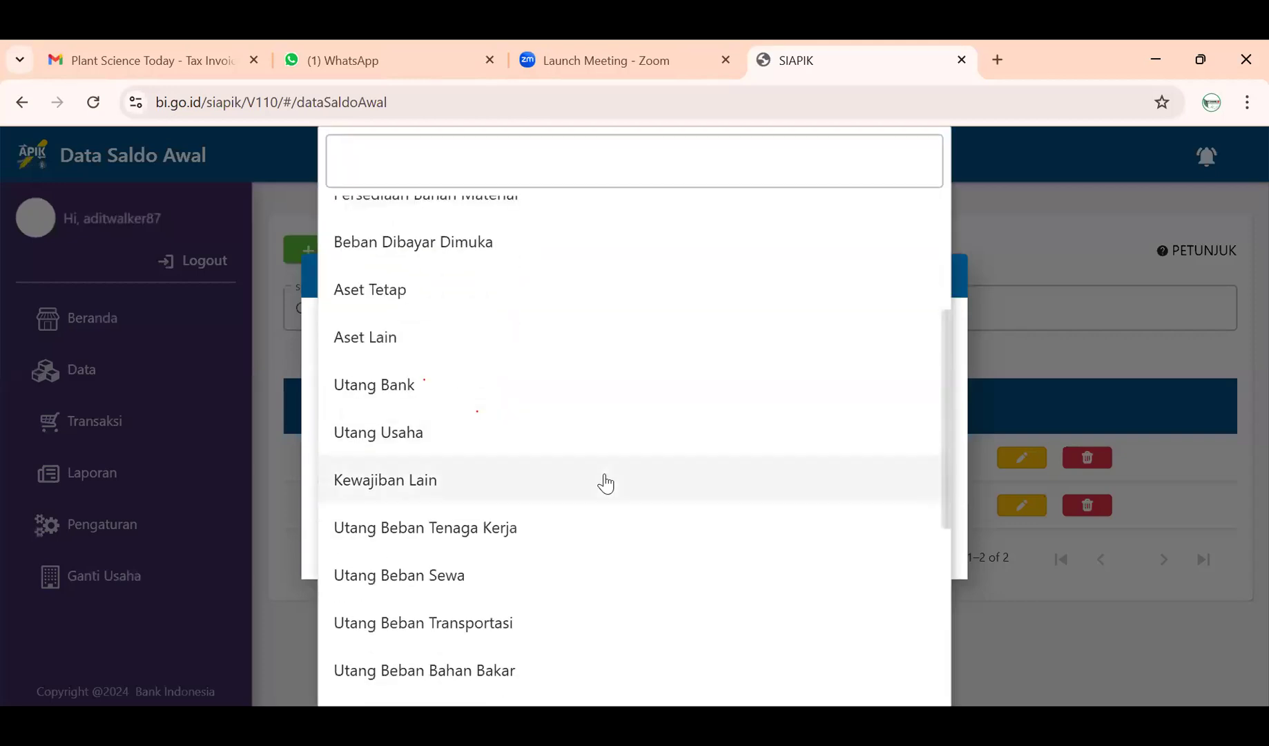
scroll(606, 483, "down", 3)
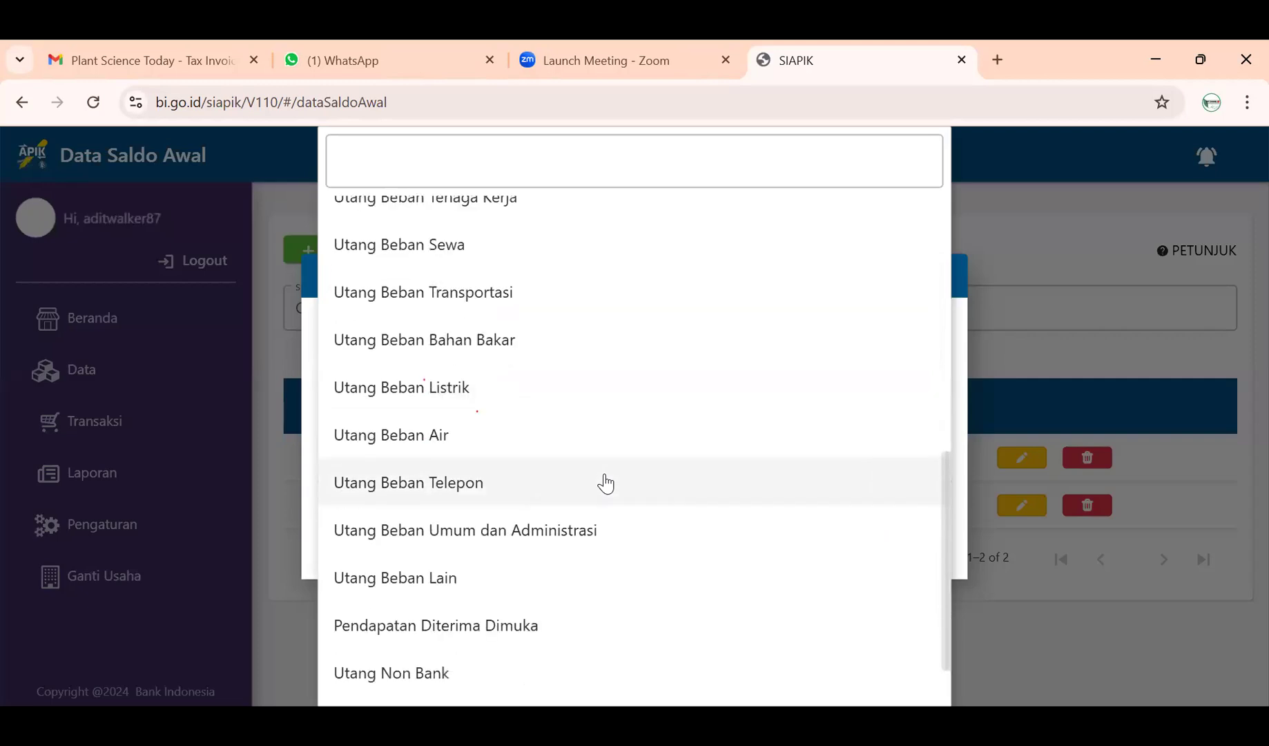
scroll(606, 484, "up", 6)
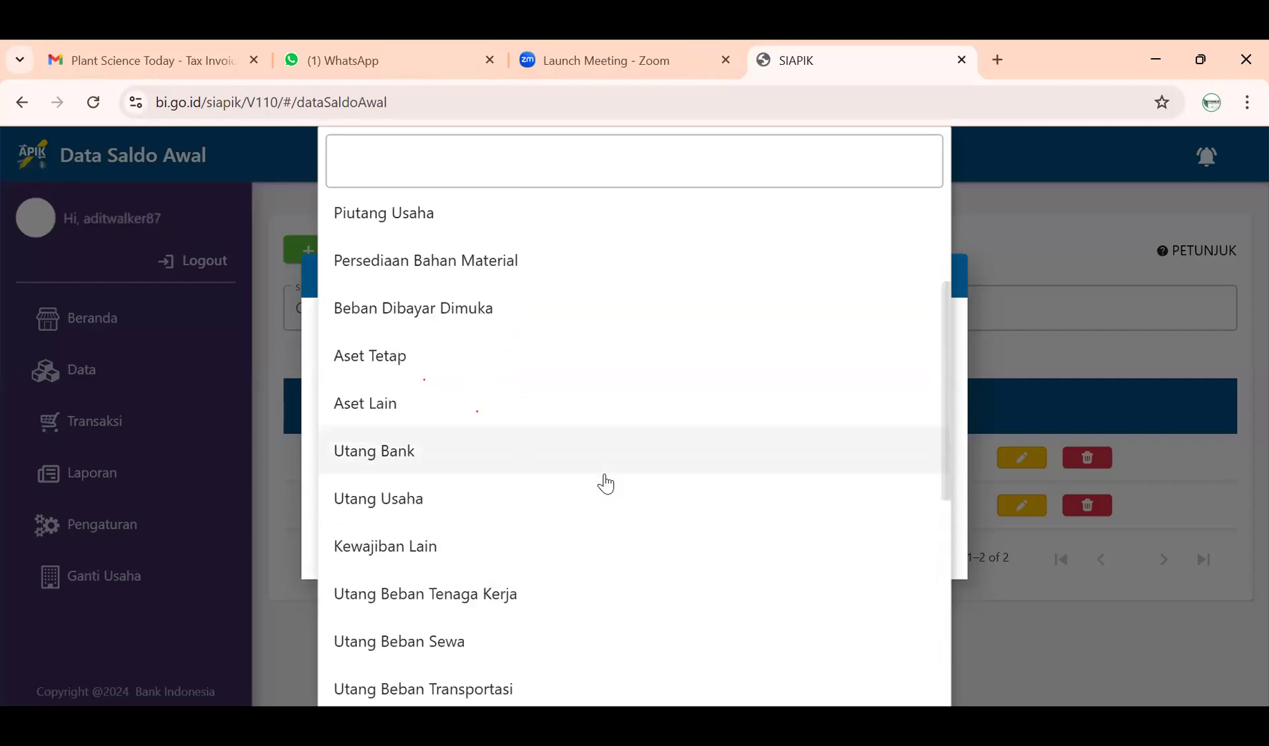
scroll(606, 483, "up", 2)
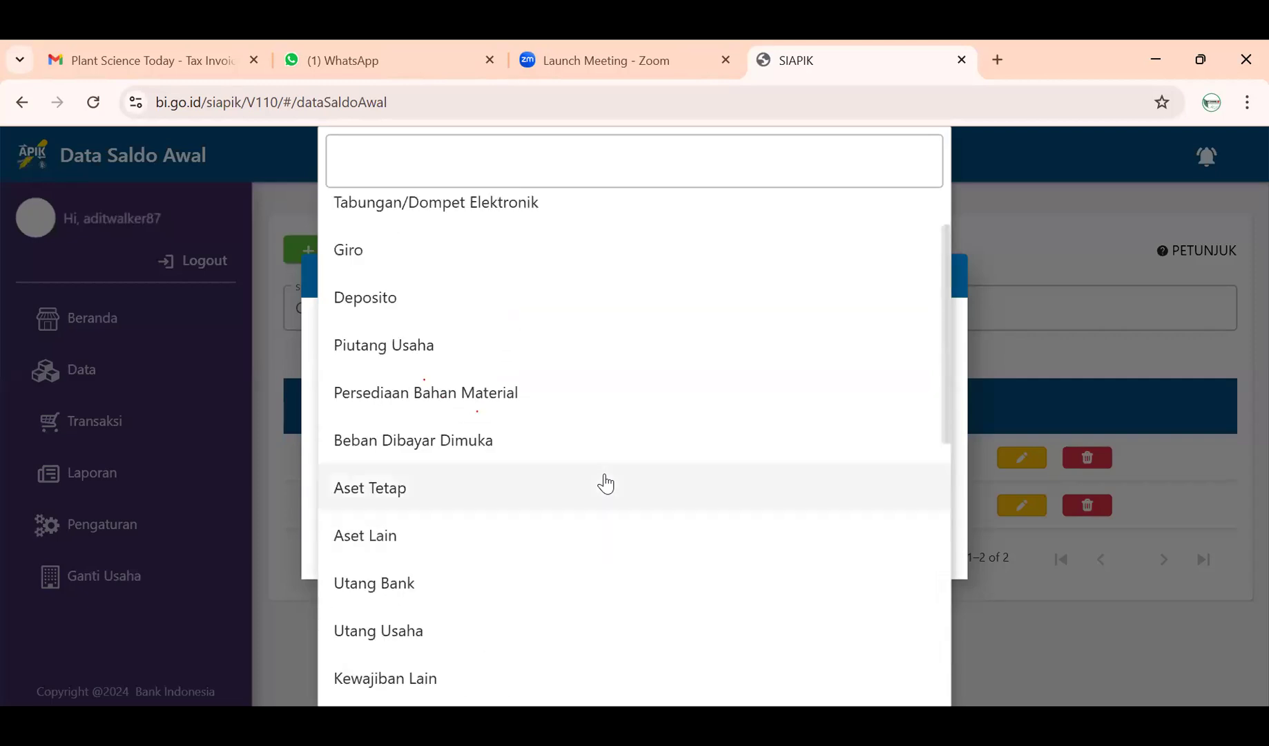
left_click(421, 346)
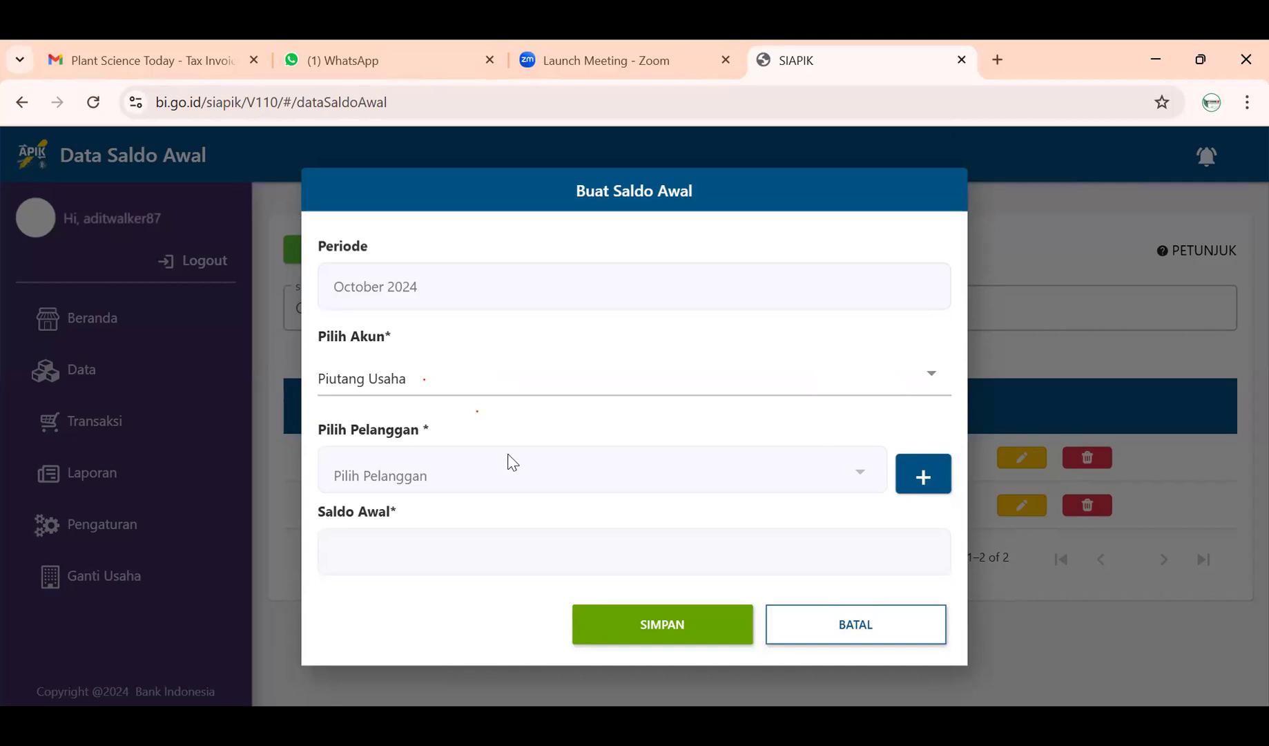
left_click(481, 554)
left_click(913, 479)
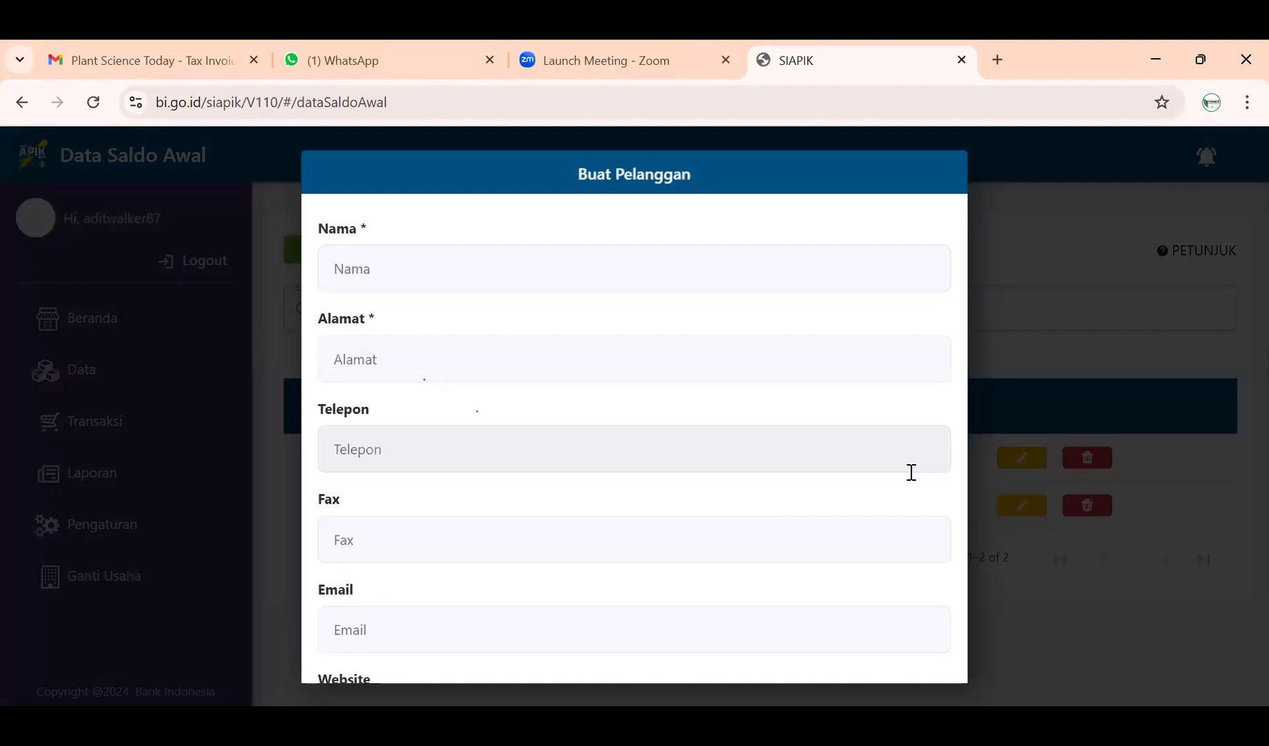
- Enter the customer name 'Restoran Putra' and fill in its street address
left_click(623, 268)
type("Restoran Putra")
left_click(640, 348)
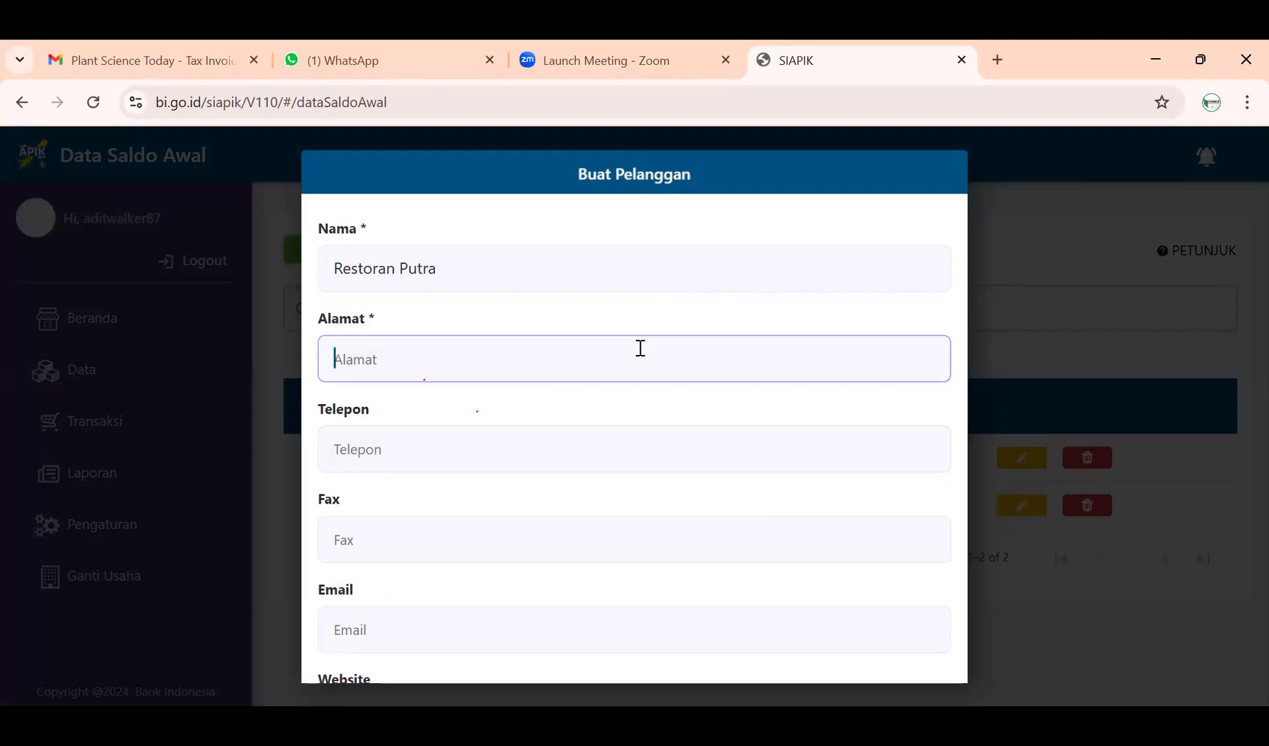
key("BackSpace")
key("BackSpace")
key("Caps_Lock")
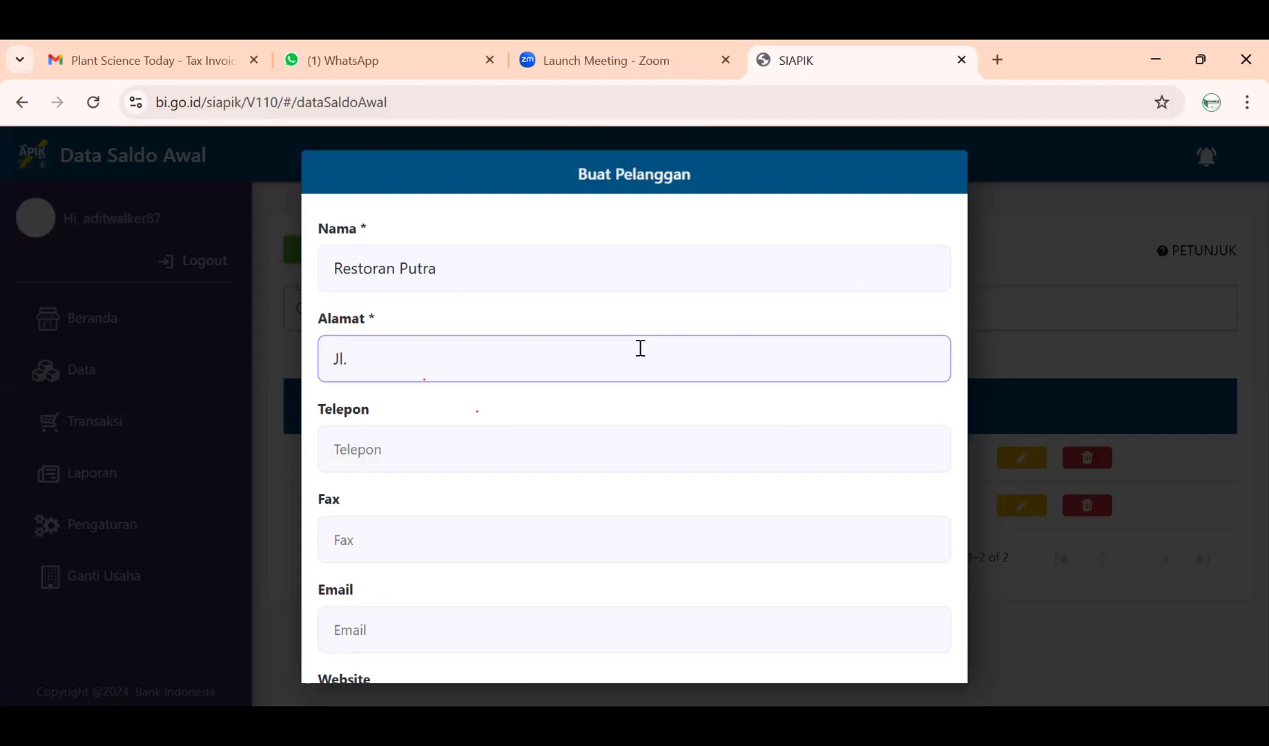
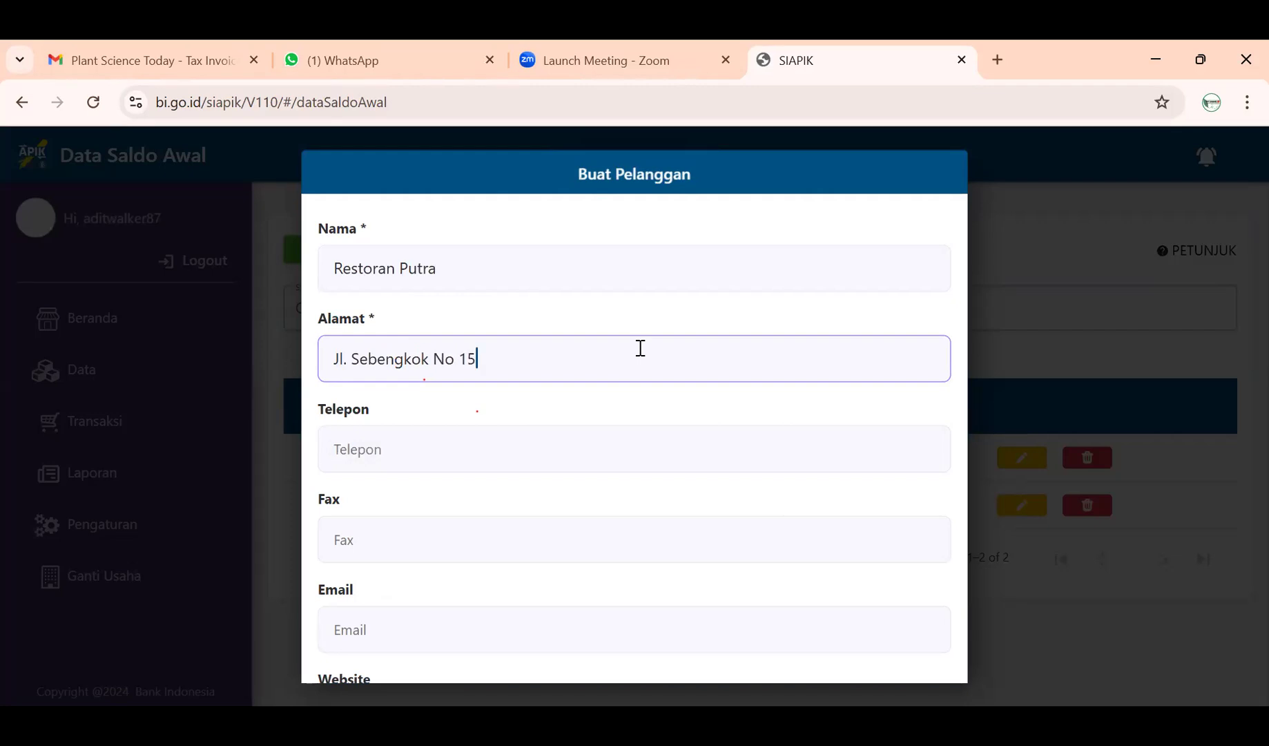
- Fill in the customer's phone number and move to the Fax field
left_click(567, 449)
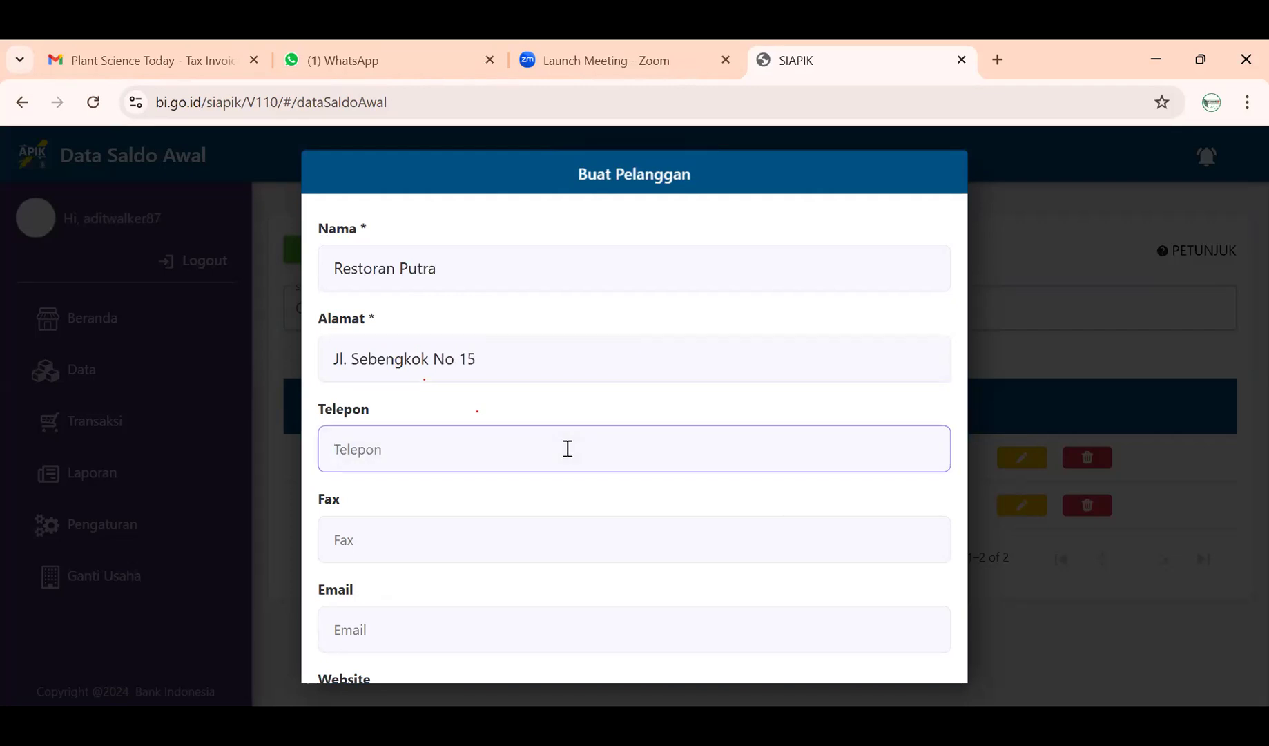
type("1234")
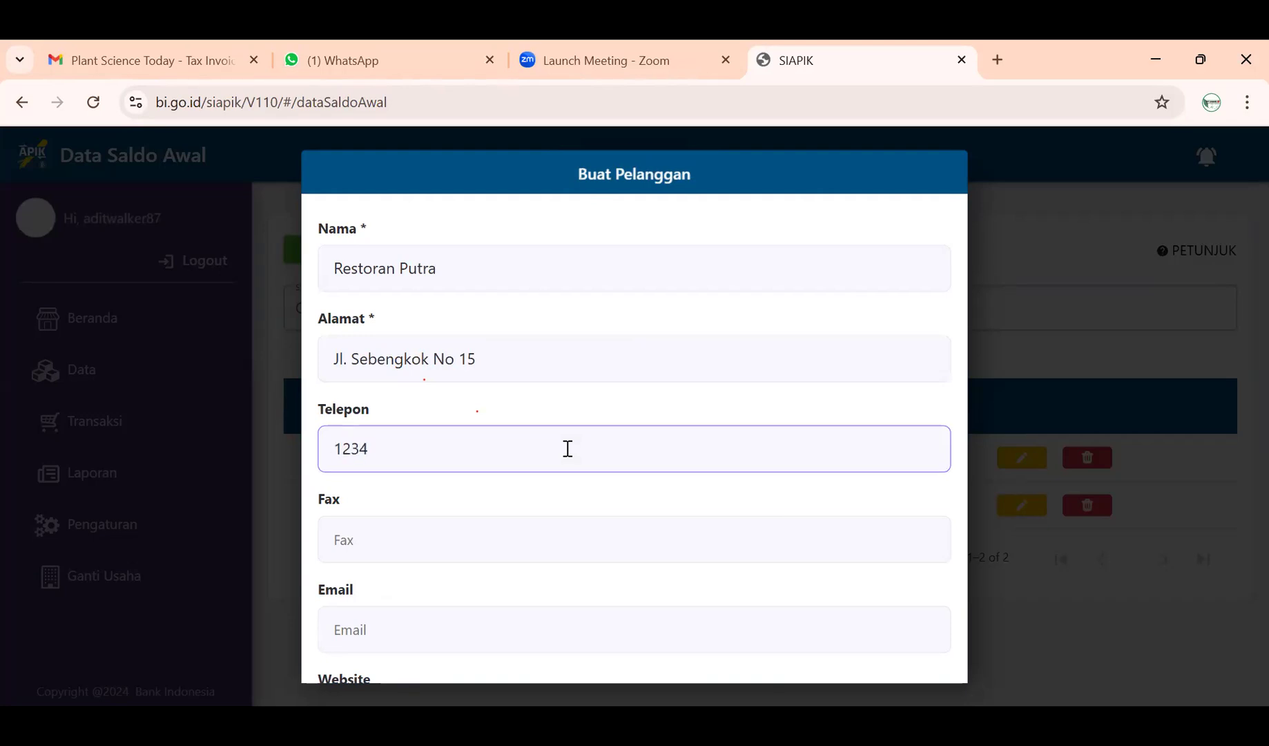
type("56789012")
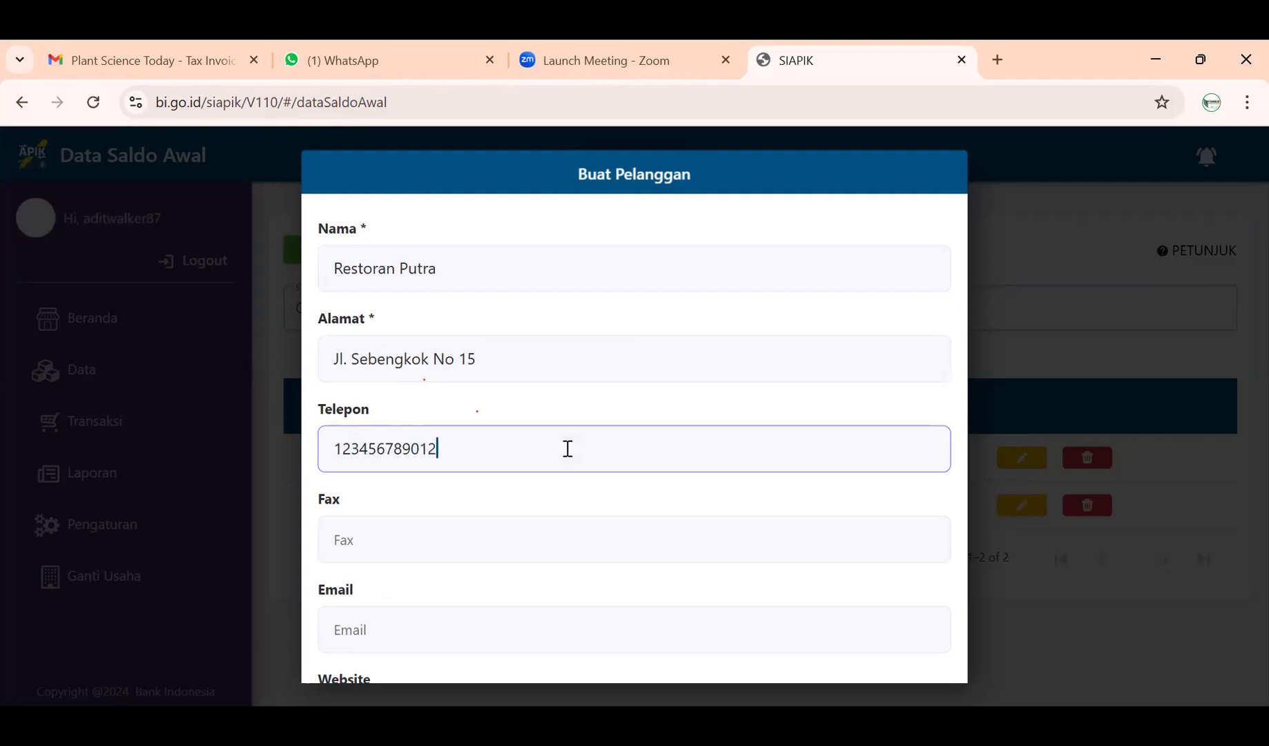
left_click(546, 537)
- Enter the customer's fax number and e-mail address
type("1234567")
scroll(538, 539, "down", 2)
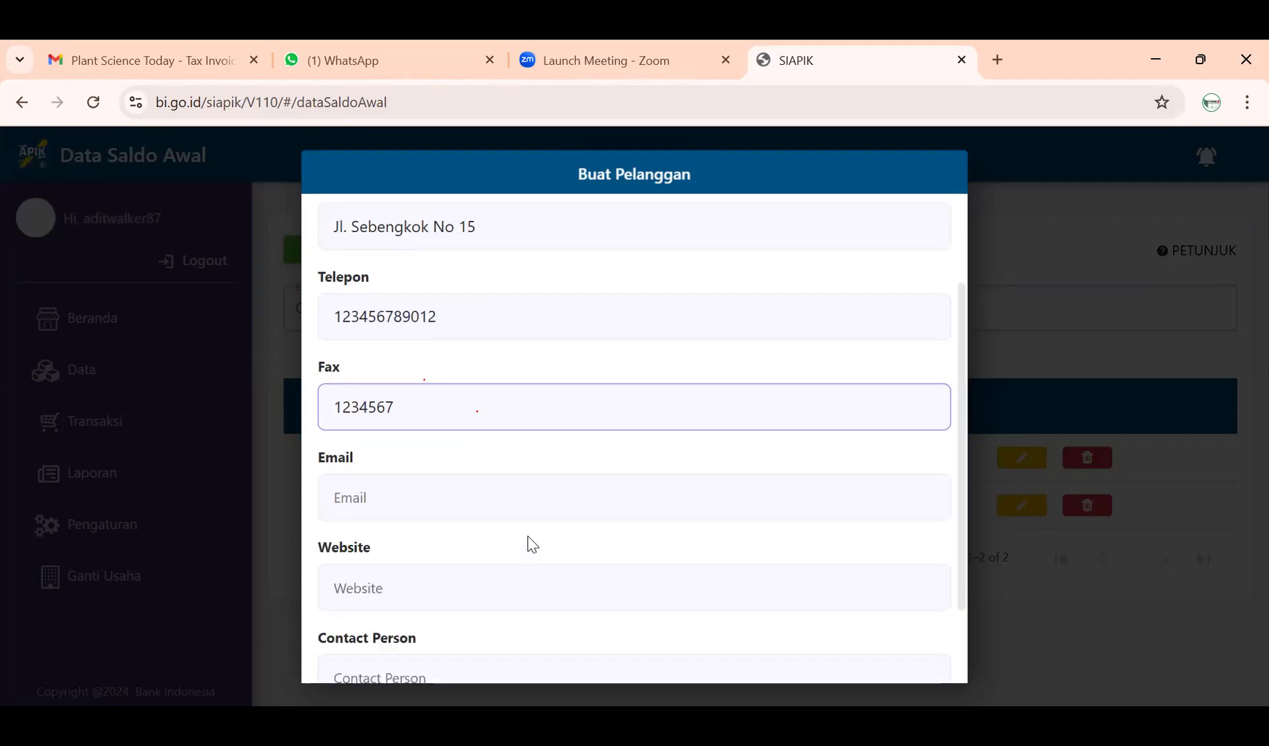
left_click(519, 499)
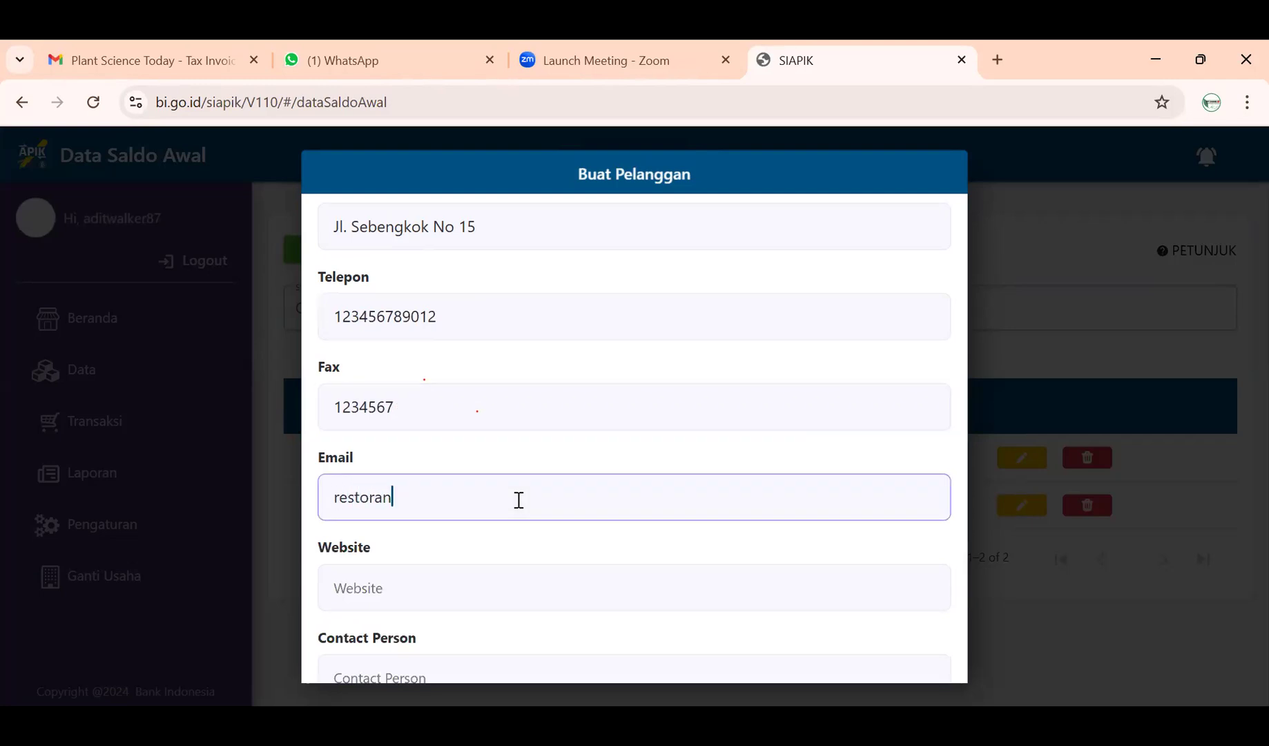
- Fill in the customer's website address
left_click(500, 582)
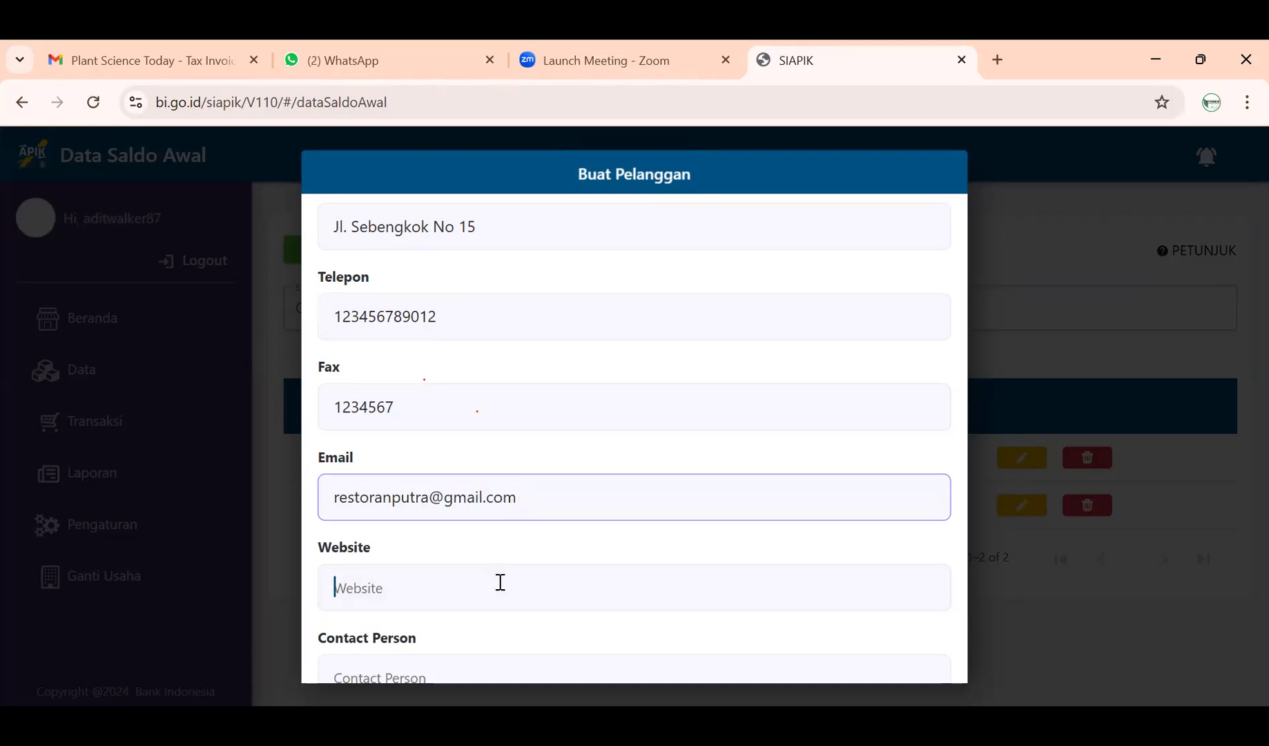
type("res")
type("to")
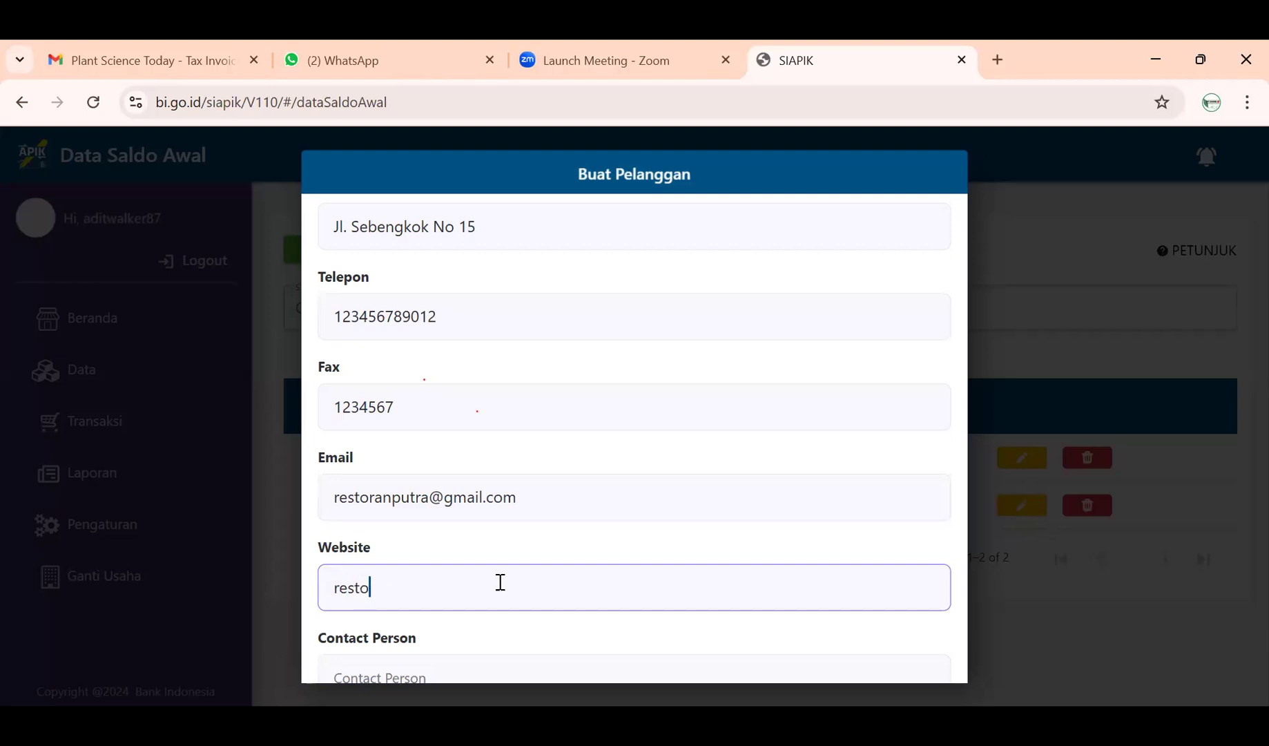
type("ranputra.com")
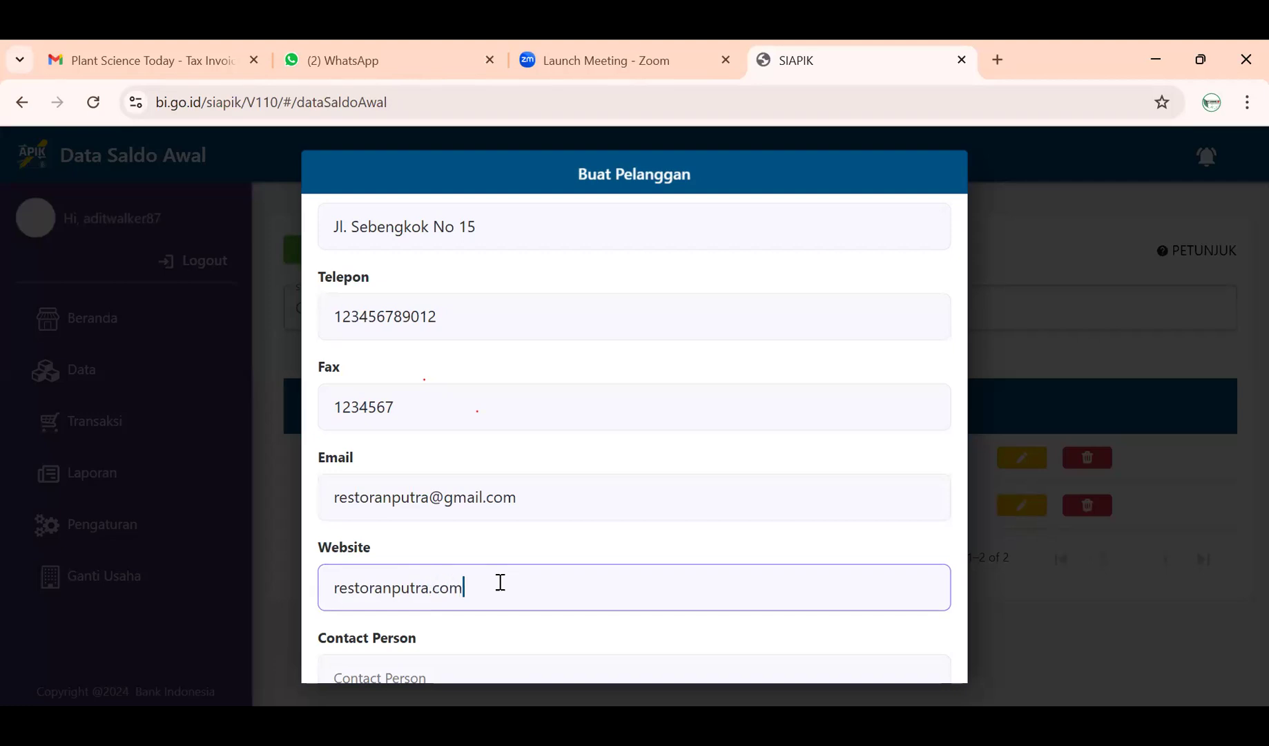
scroll(501, 582, "down", 2)
- Enter the contact person's name, review the form and save the customer
left_click(501, 582)
scroll(502, 579, "up", 3)
scroll(501, 581, "up", 2)
scroll(501, 580, "down", 4)
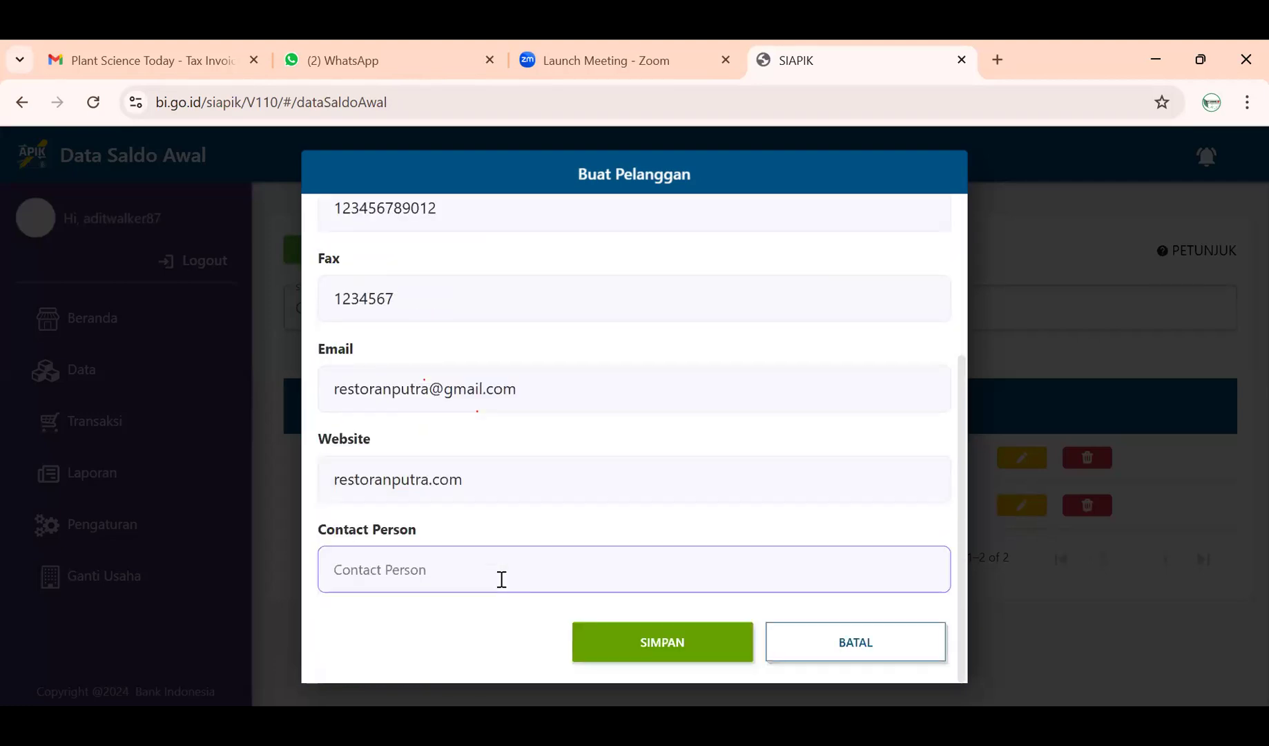
type("Putra")
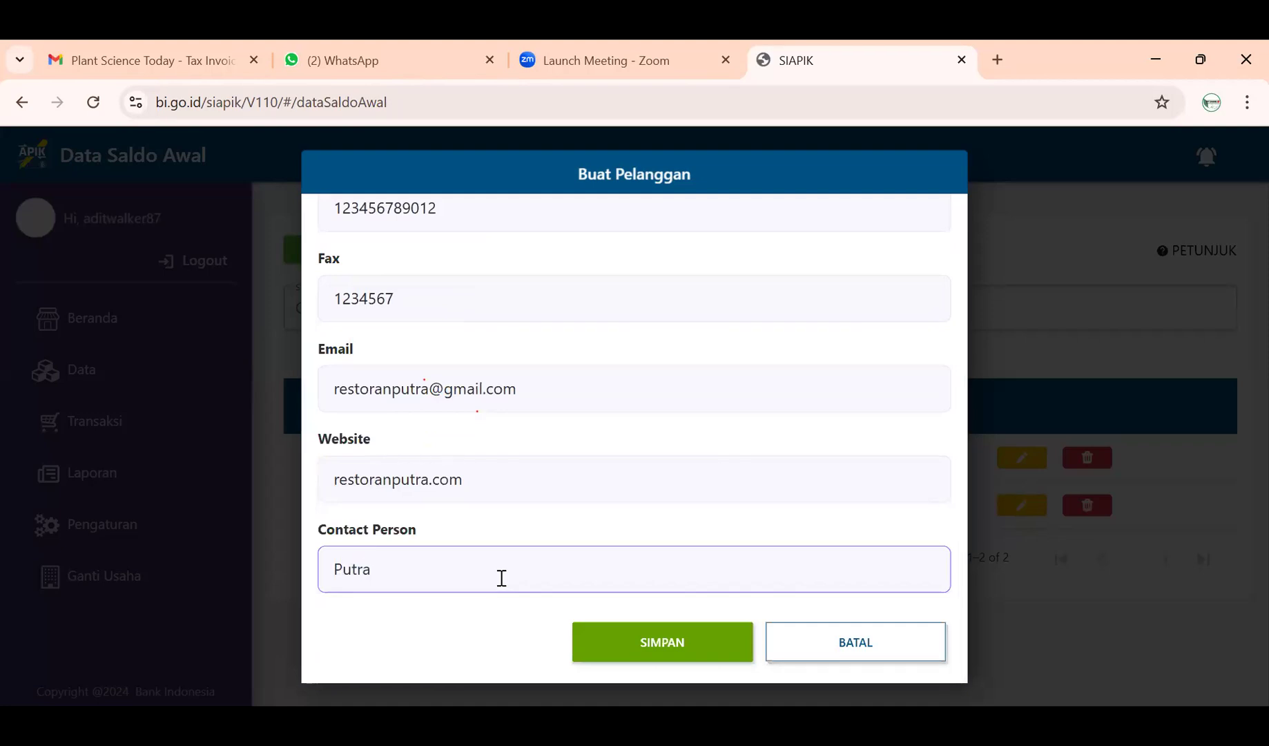
scroll(501, 578, "up", 4)
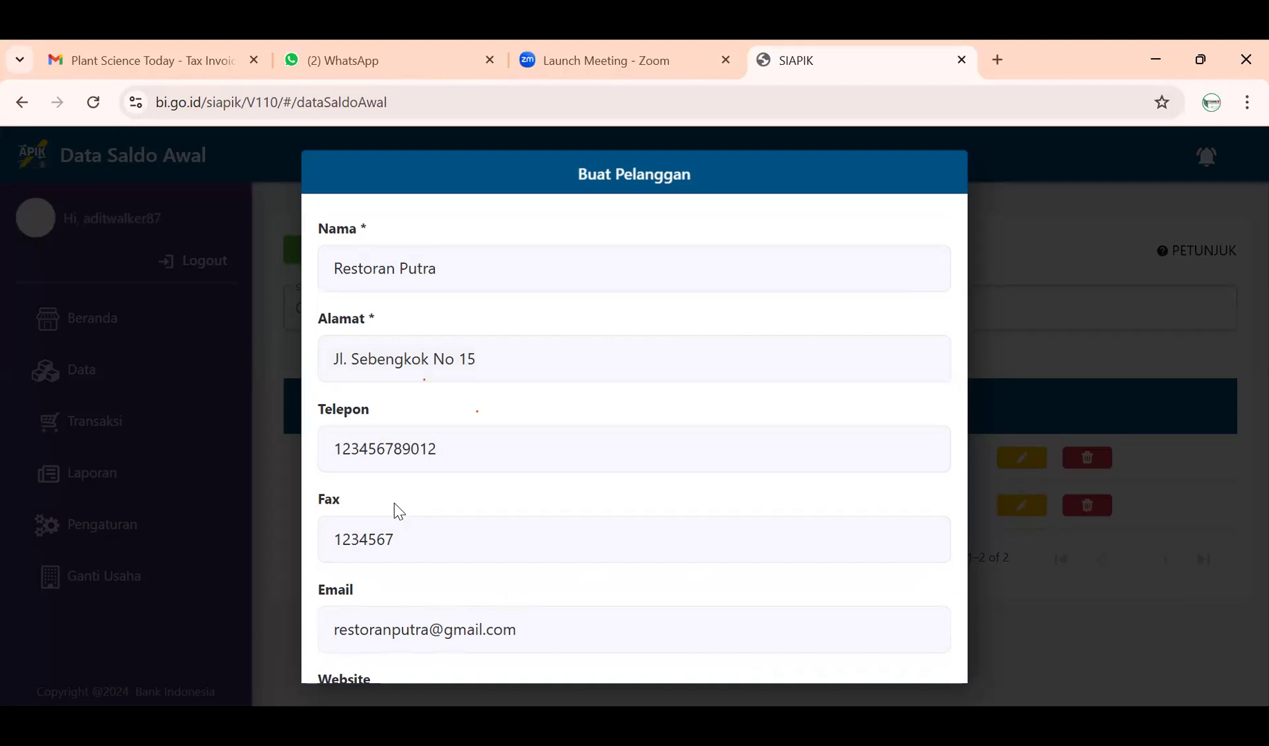
scroll(477, 484, "down", 3)
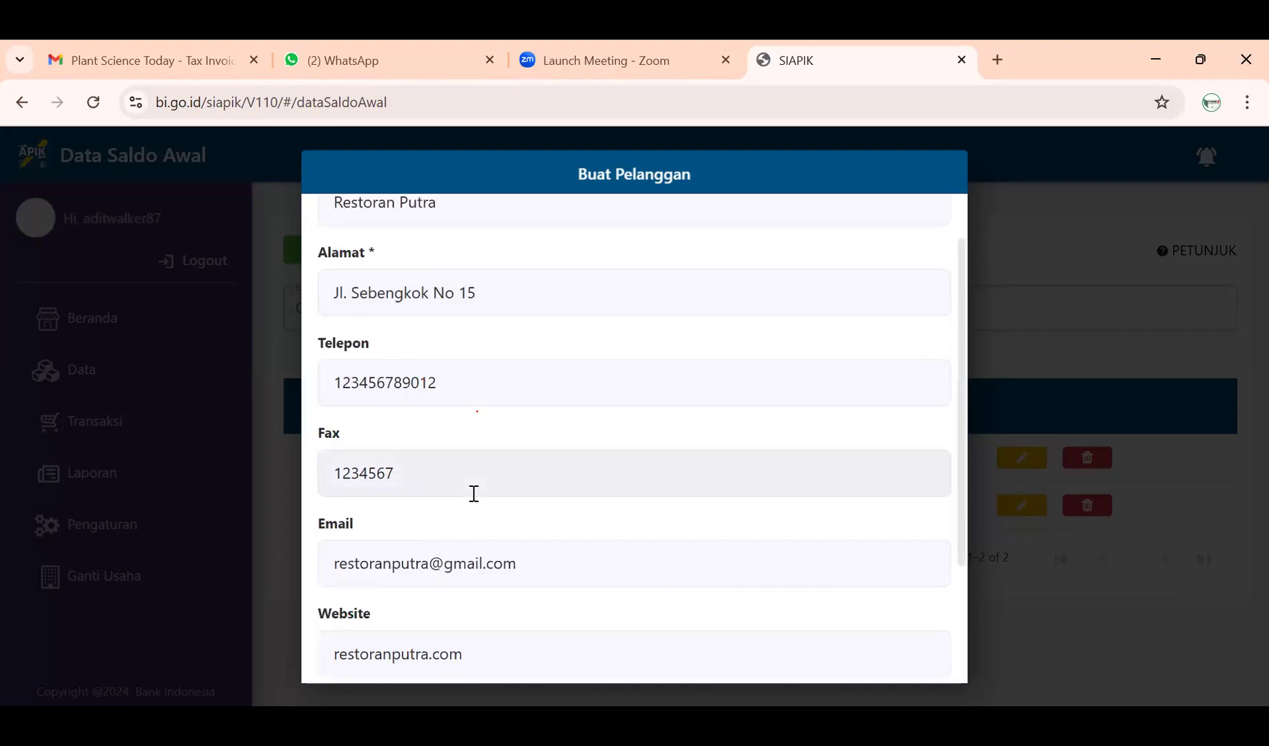
scroll(459, 491, "up", 3)
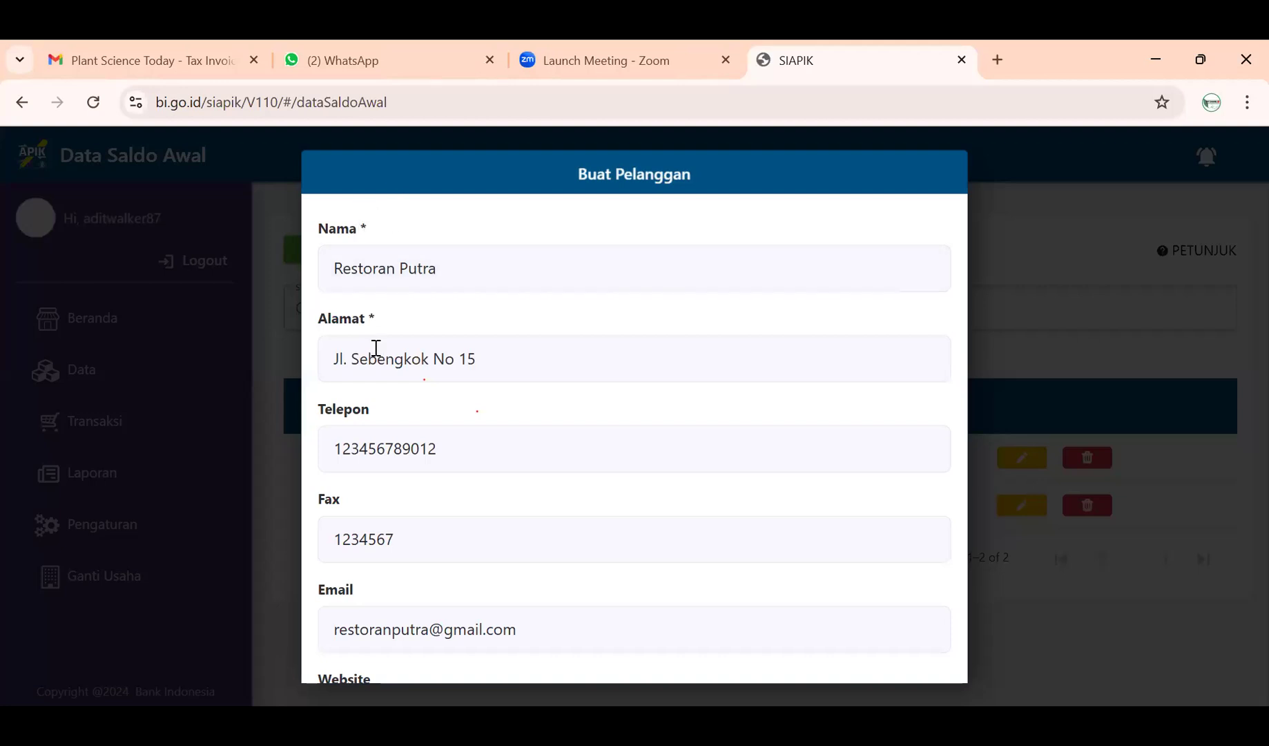
scroll(373, 349, "down", 3)
left_click(634, 641)
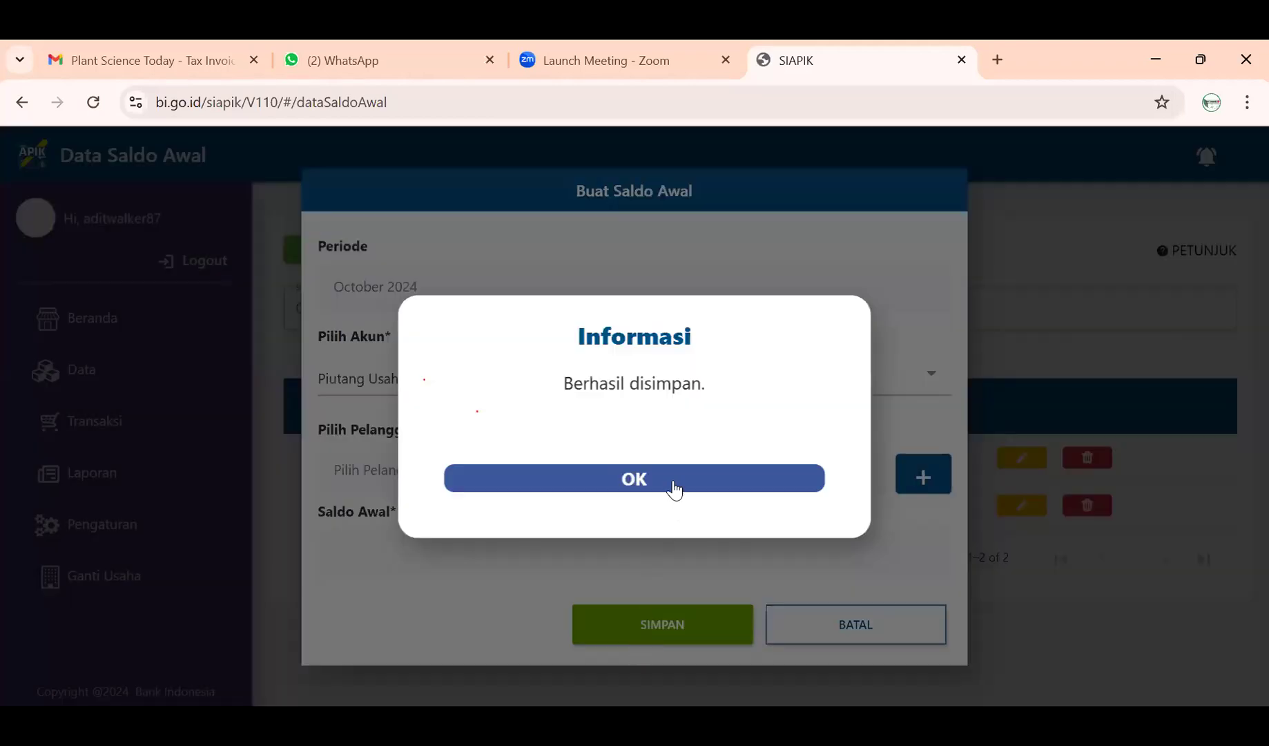
- Pick Restoran Putra as the customer and save a 5000000 Piutang Usaha opening balance
left_click(674, 484)
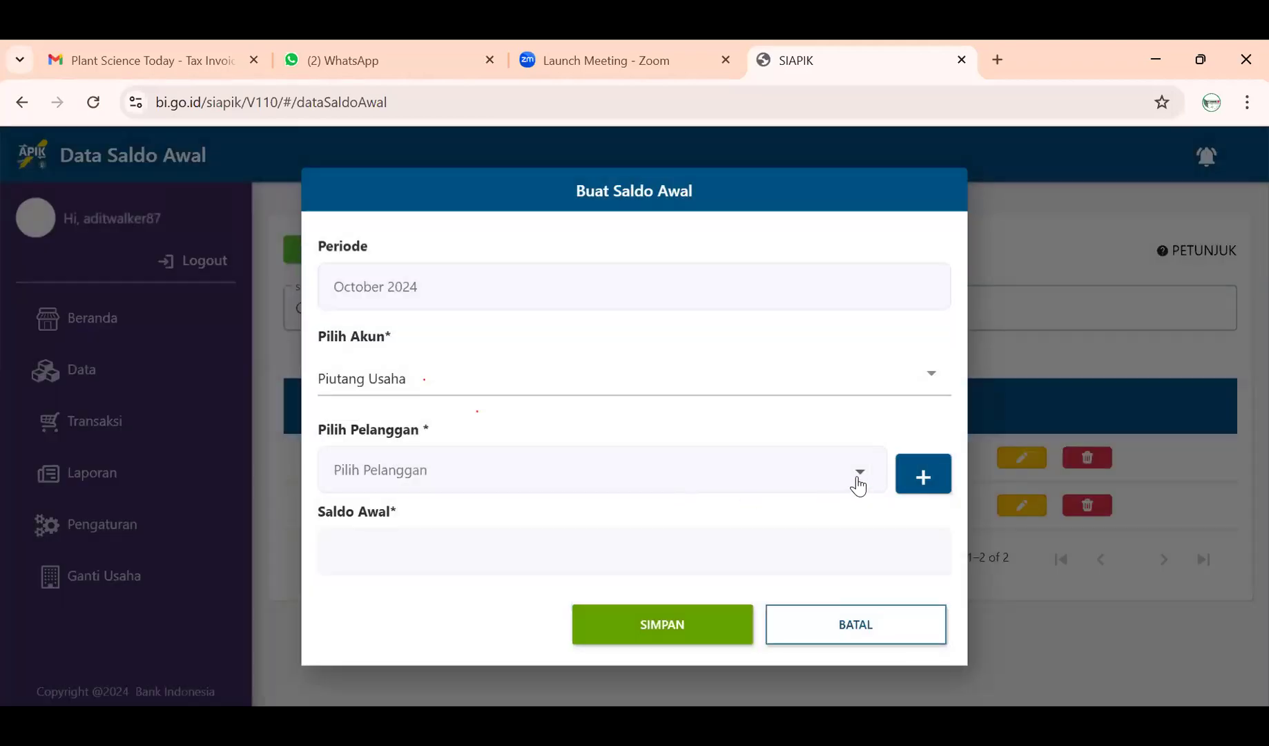
left_click(858, 483)
left_click(794, 486)
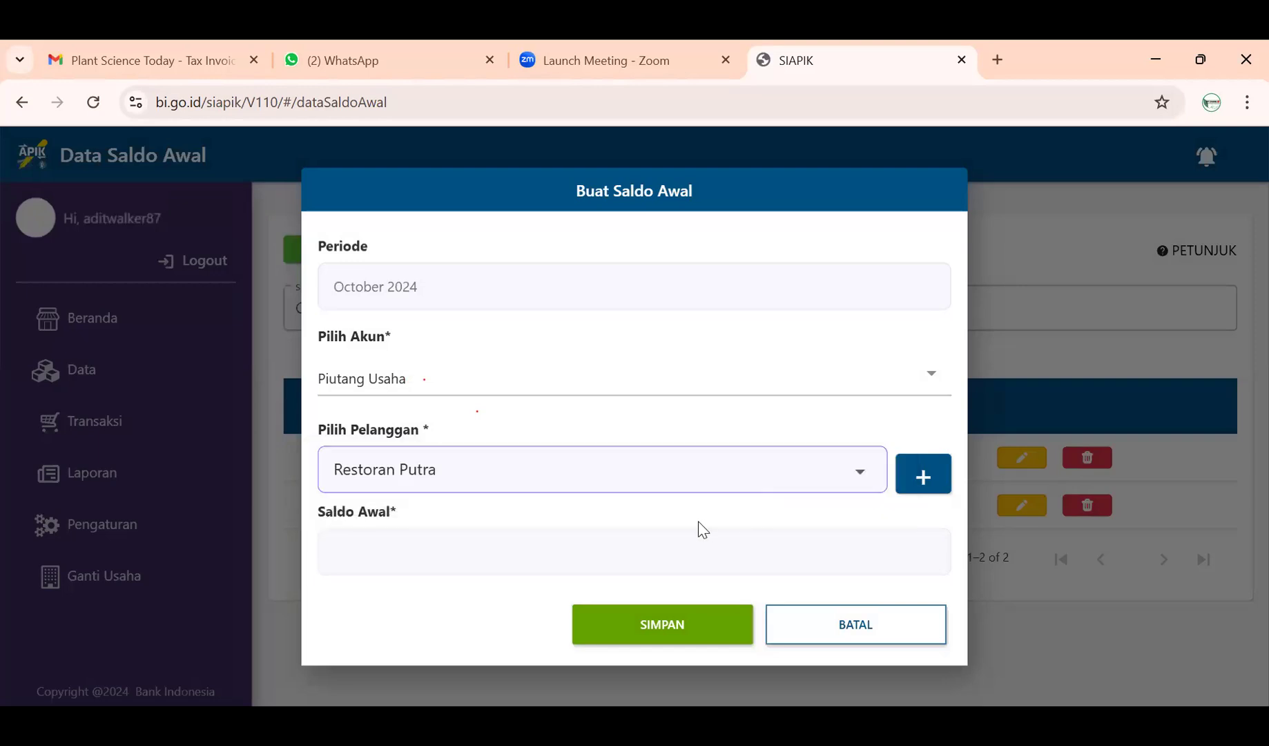
left_click(675, 543)
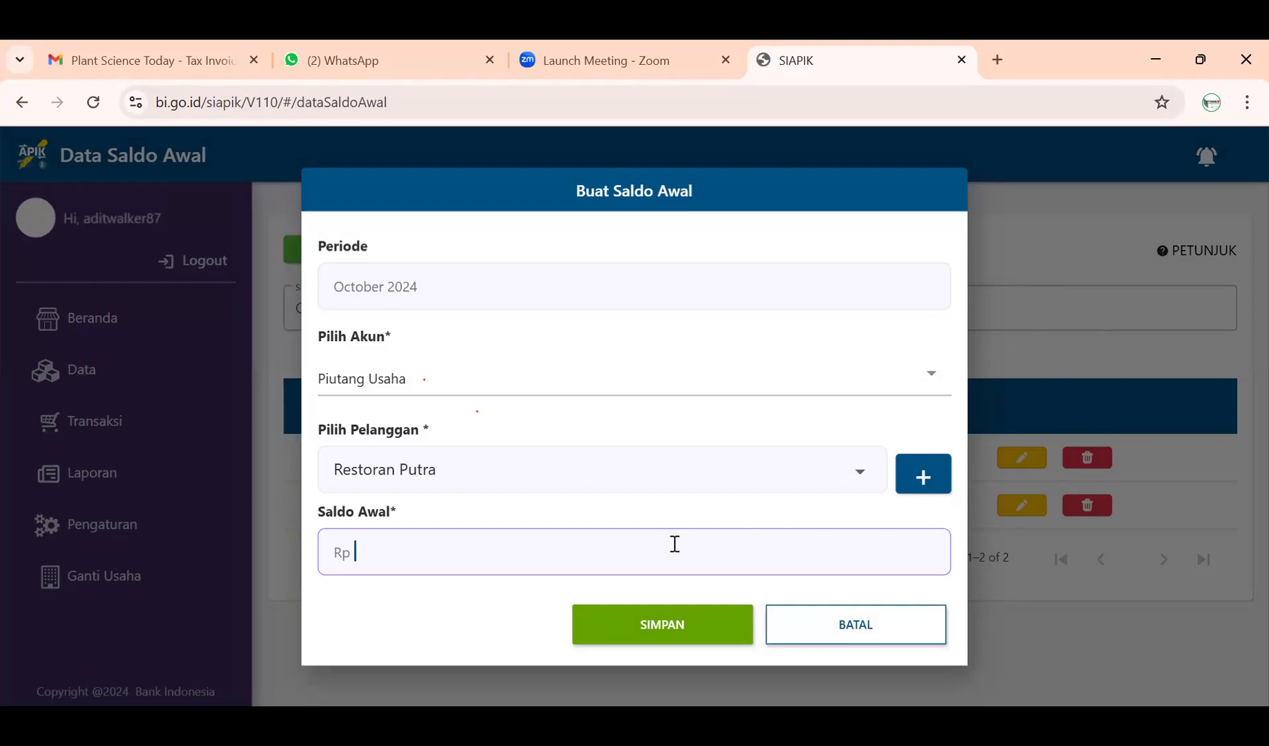
type("5000000")
left_click(696, 634)
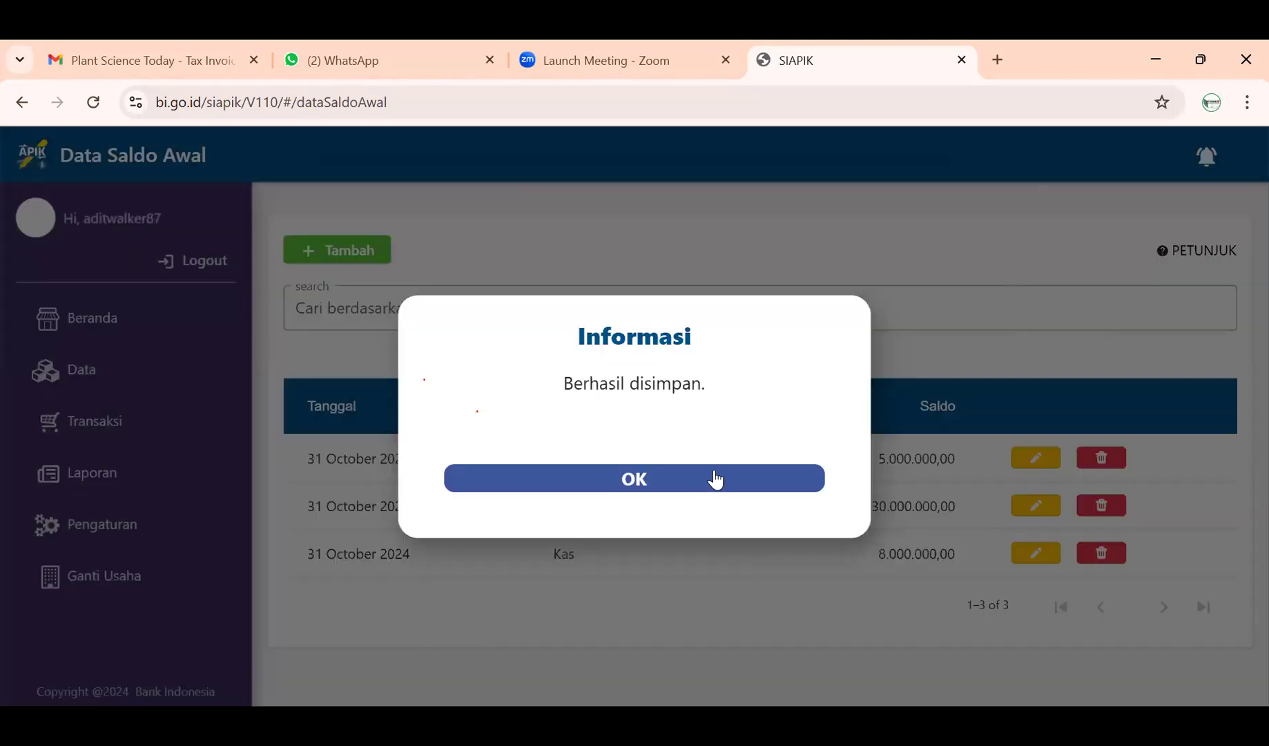
left_click(714, 477)
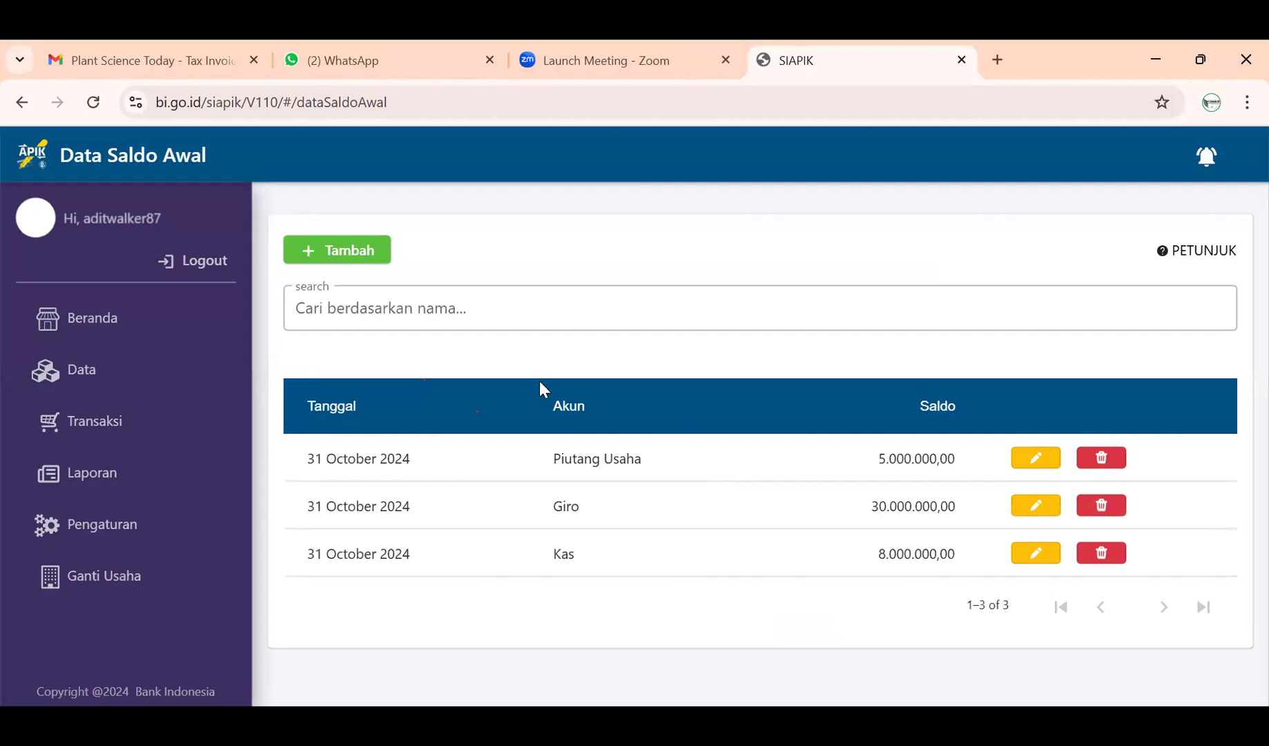
left_click(364, 259)
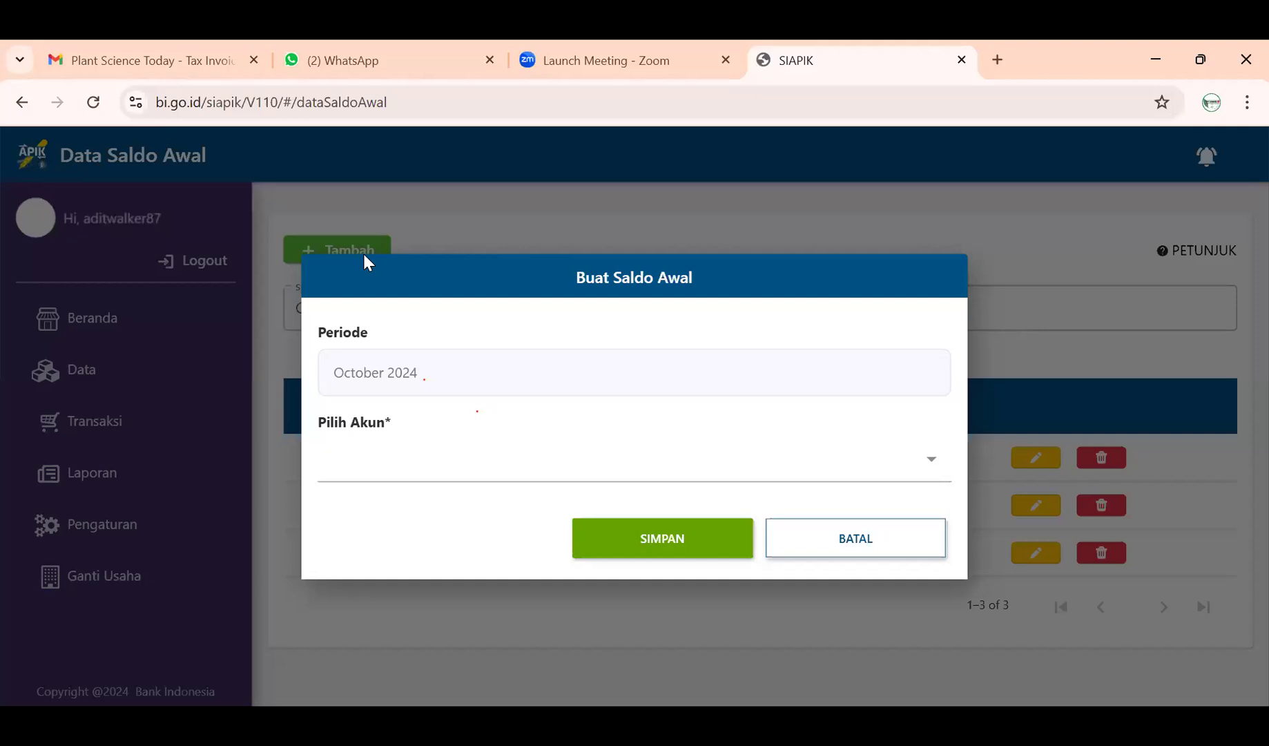
- Select Aset Tetap as the account and bring up the Buat Aset form
left_click(448, 470)
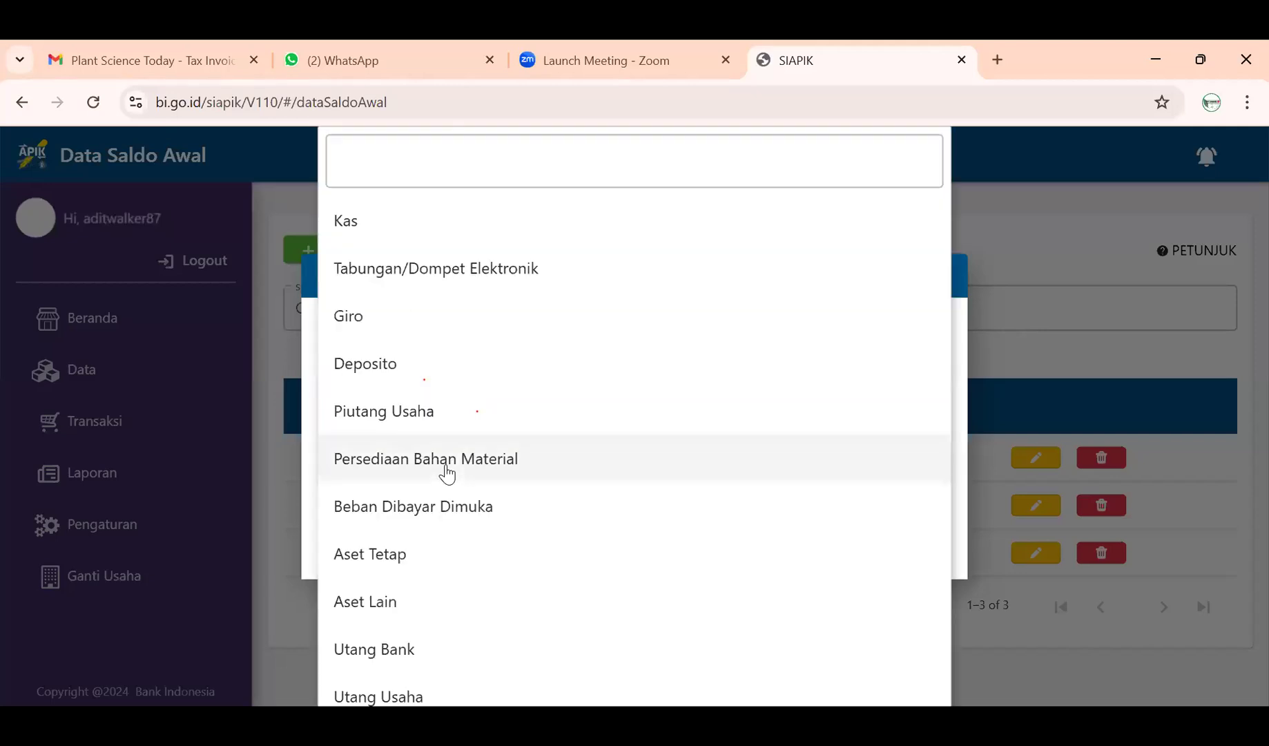
left_click(434, 560)
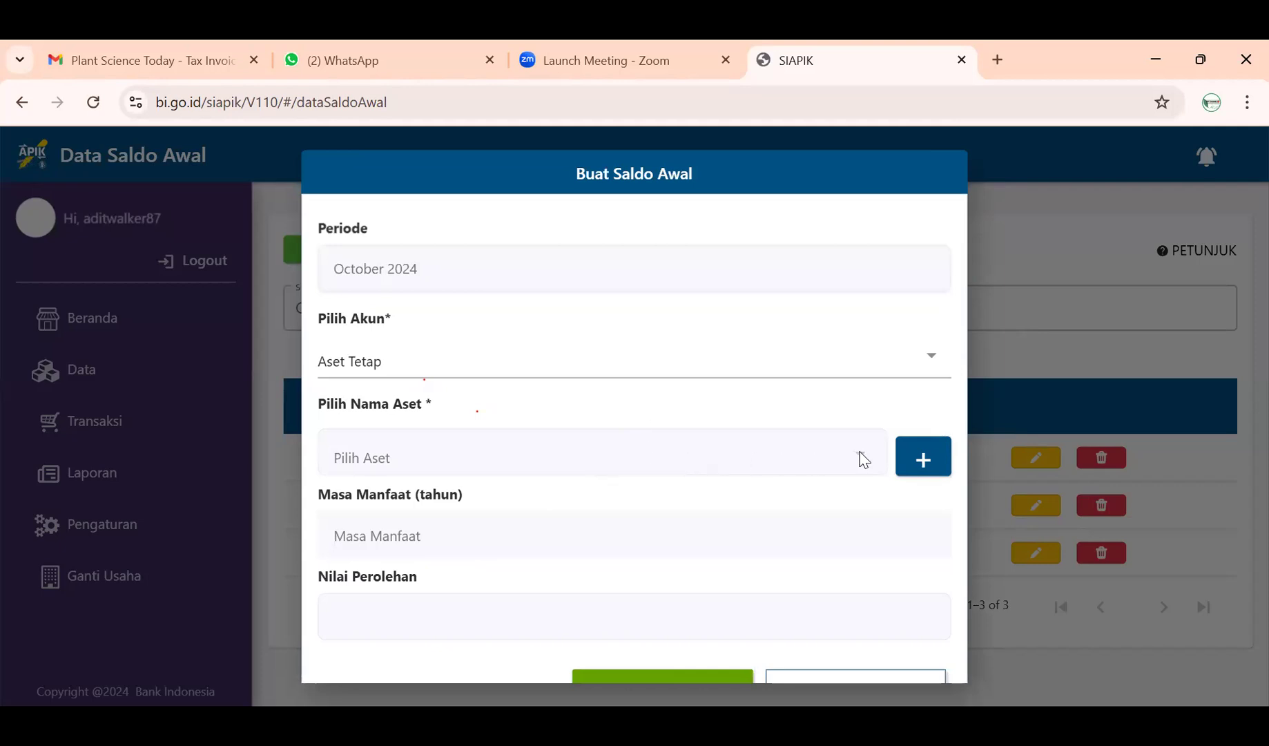
left_click(914, 461)
- Name the new asset 'Peralatan Jus Buah' and preview Kelompok I's sub-groups
left_click(610, 276)
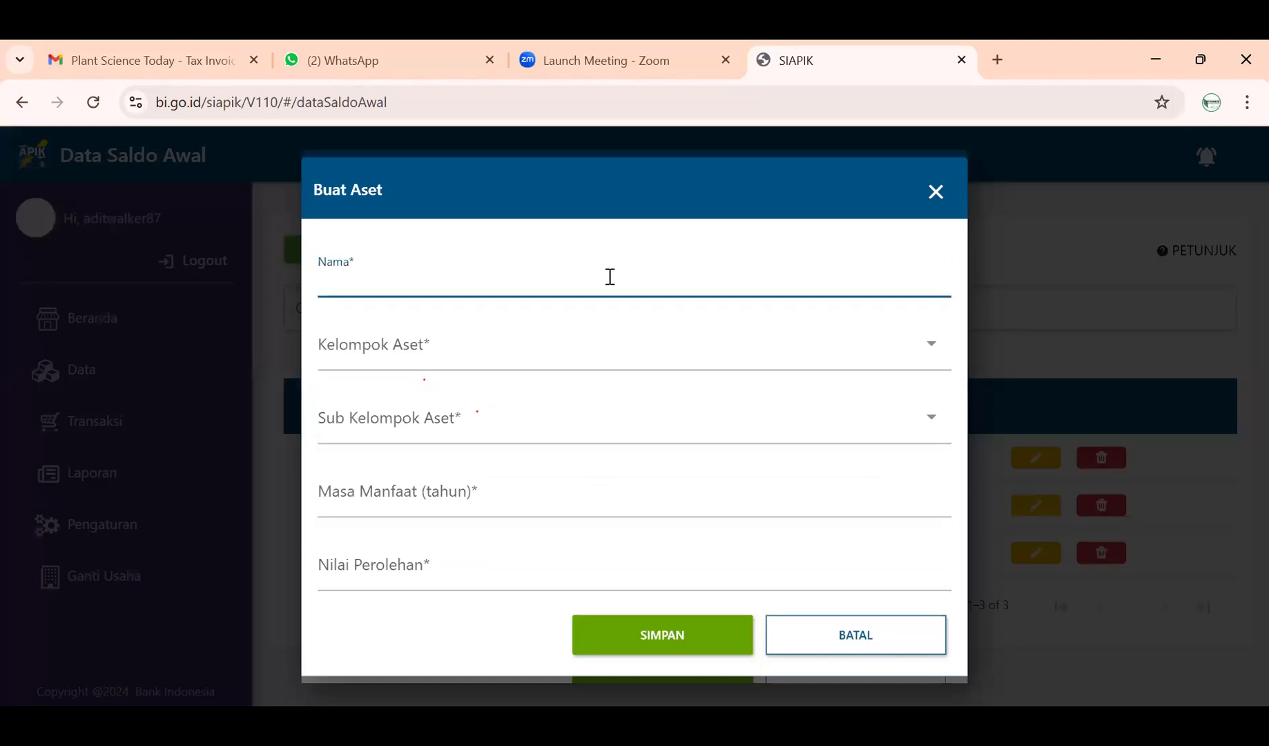
type("Peralatan Jus Buah")
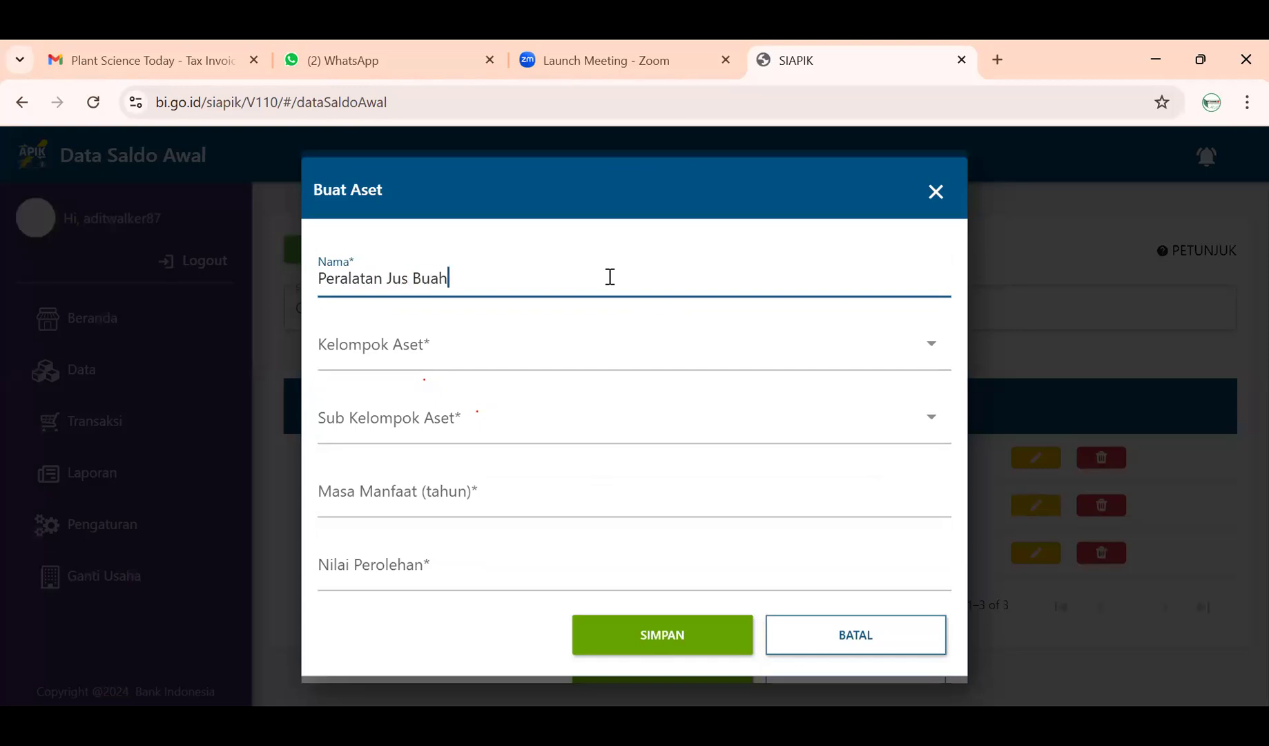
left_click(572, 345)
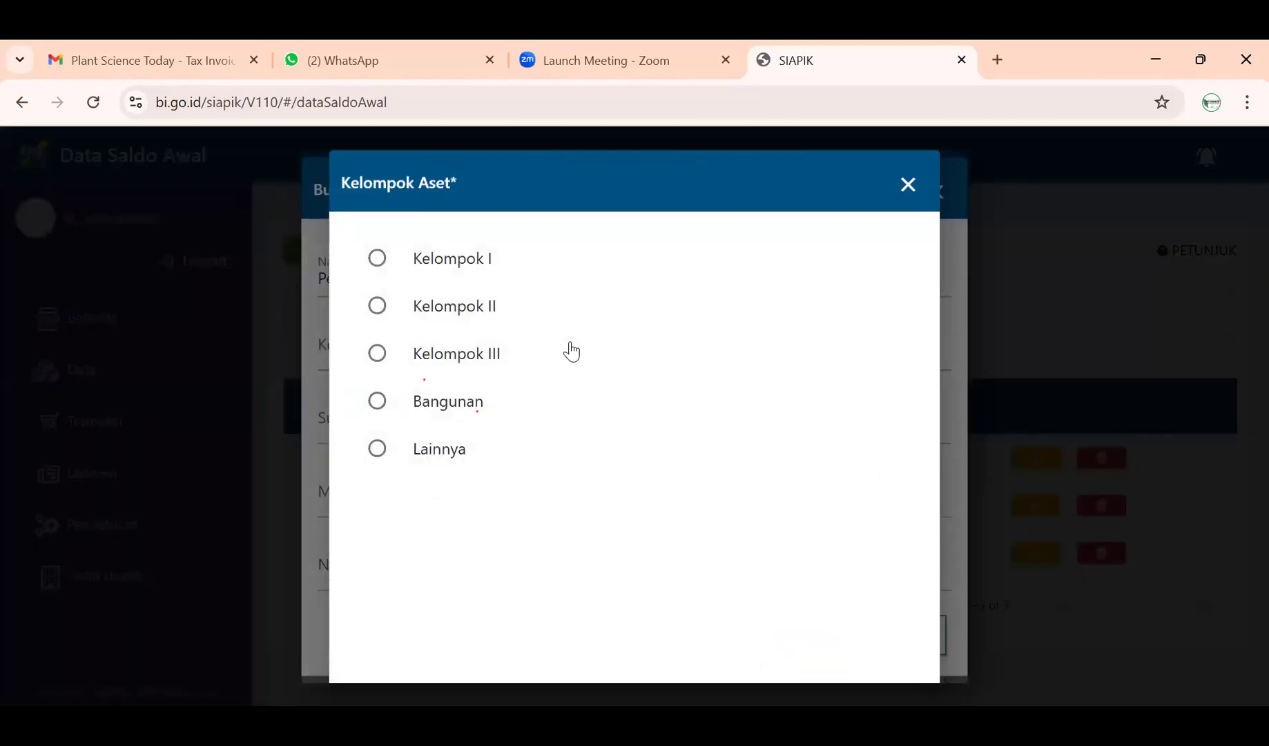
left_click(430, 261)
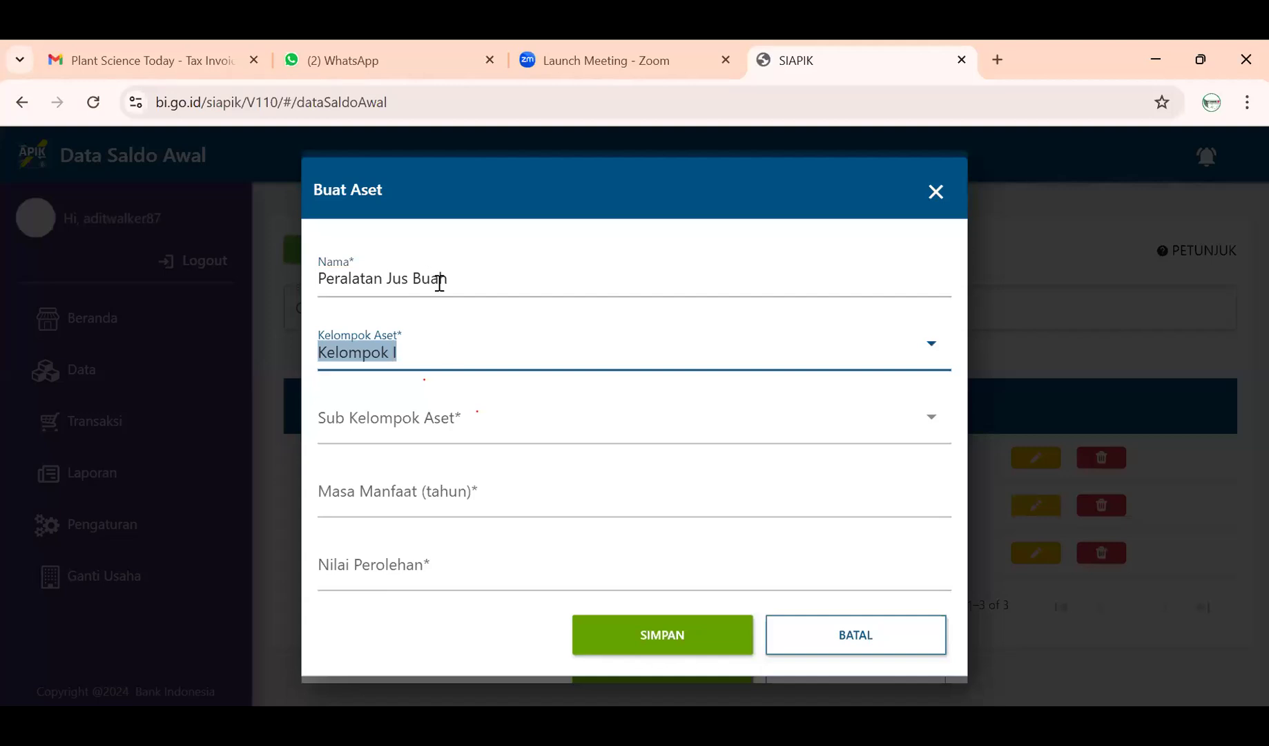
left_click(468, 428)
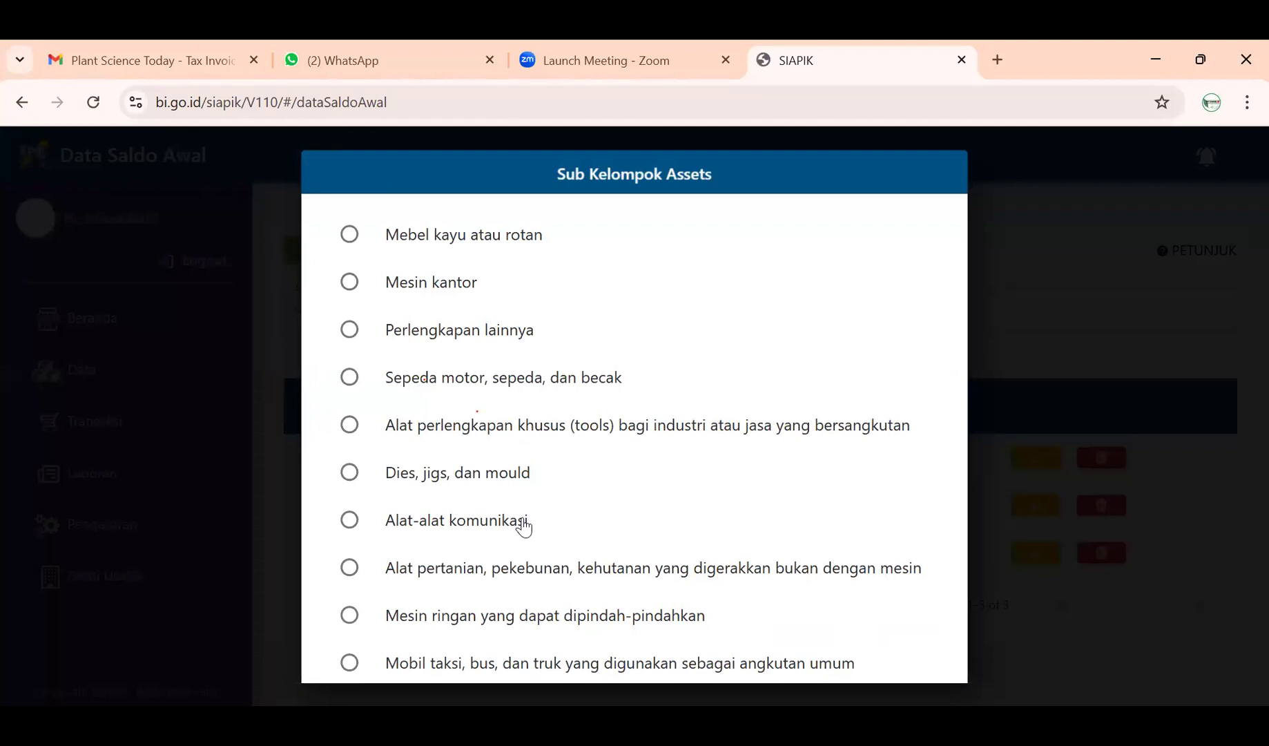
scroll(521, 525, "down", 1)
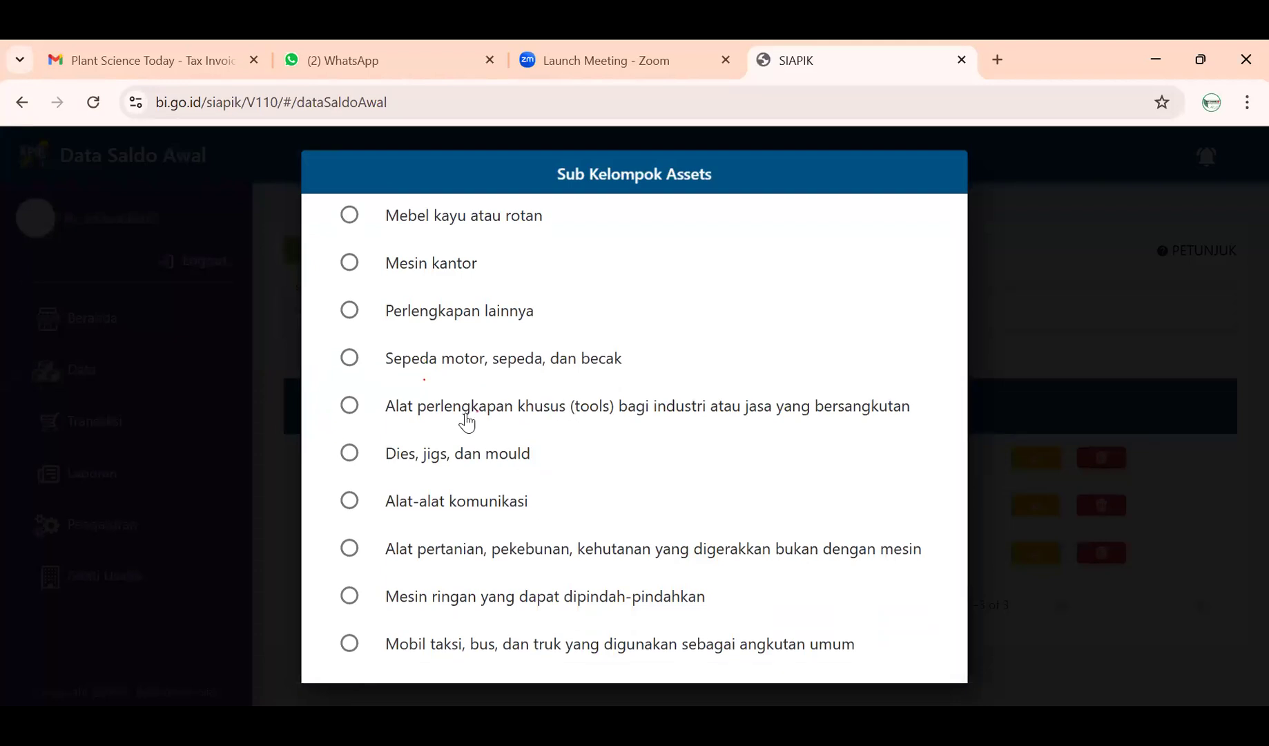
left_click(1080, 399)
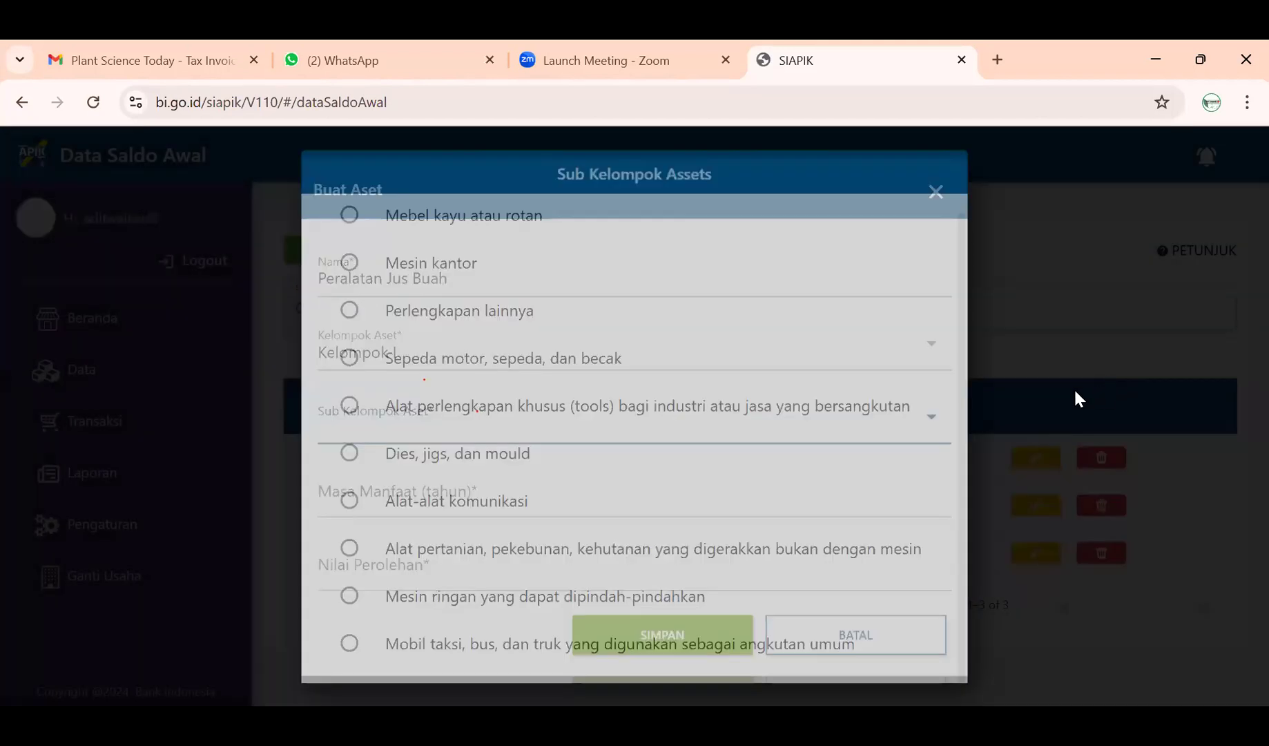
- Compare the sub-group options offered by Kelompok II and Kelompok III
left_click(729, 356)
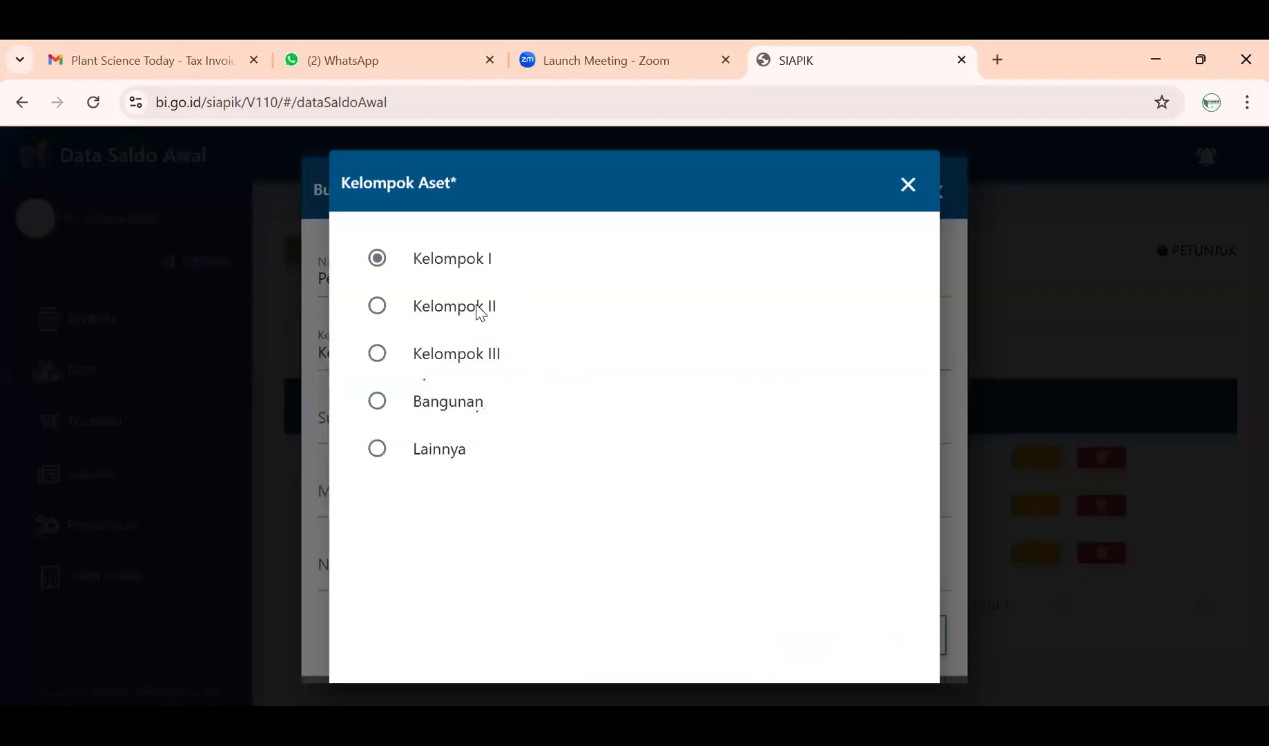
left_click(482, 308)
left_click(514, 412)
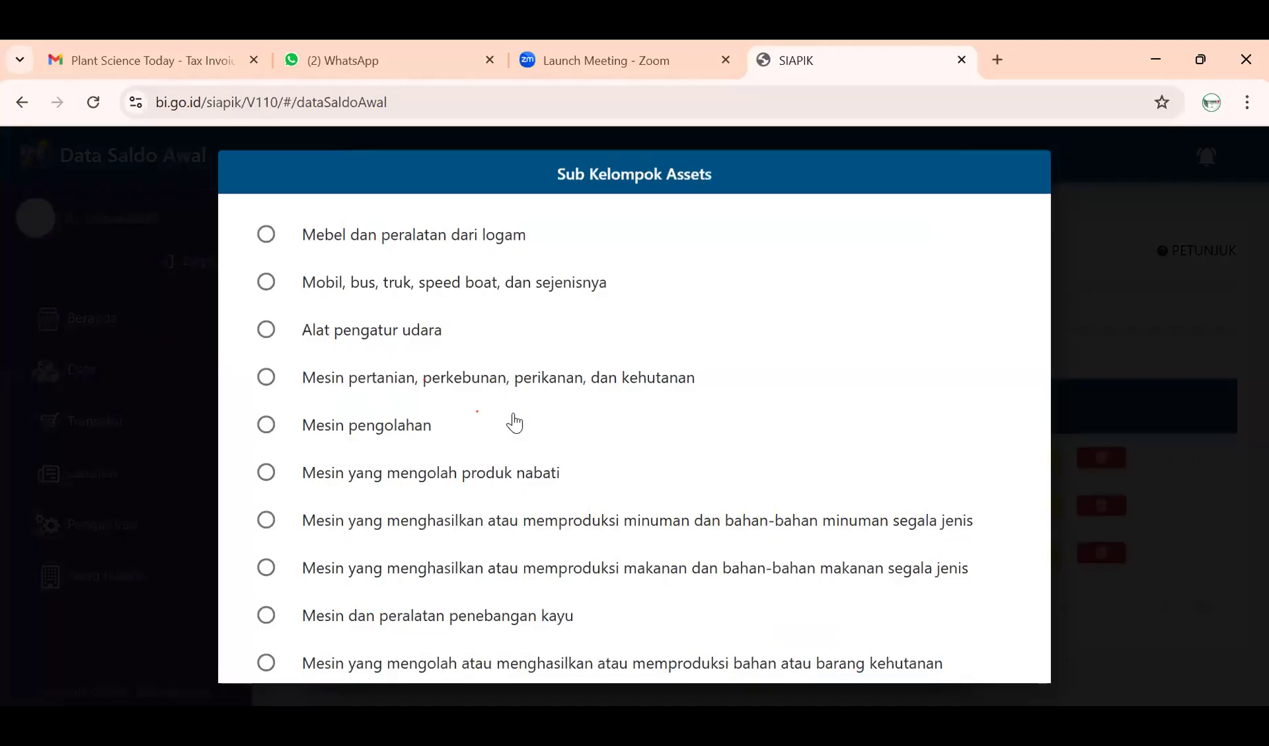
scroll(529, 470, "down", 1)
scroll(529, 470, "up", 1)
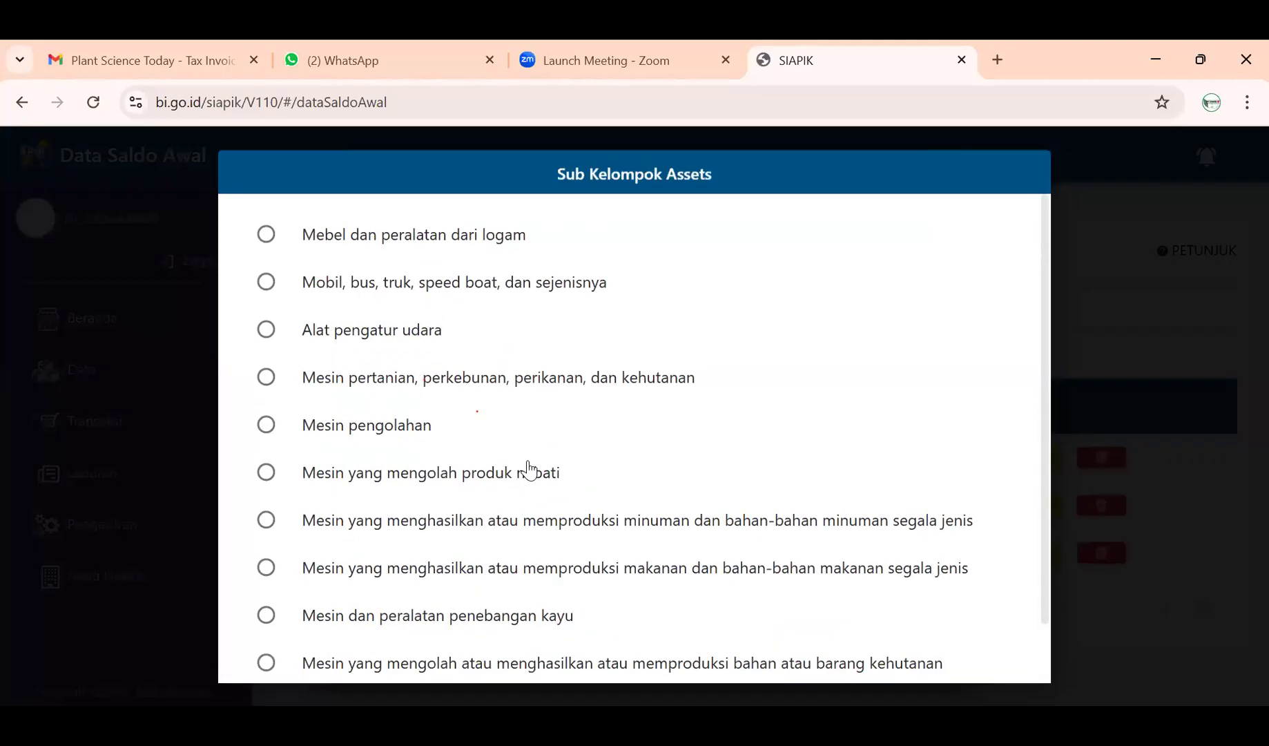
left_click(1103, 450)
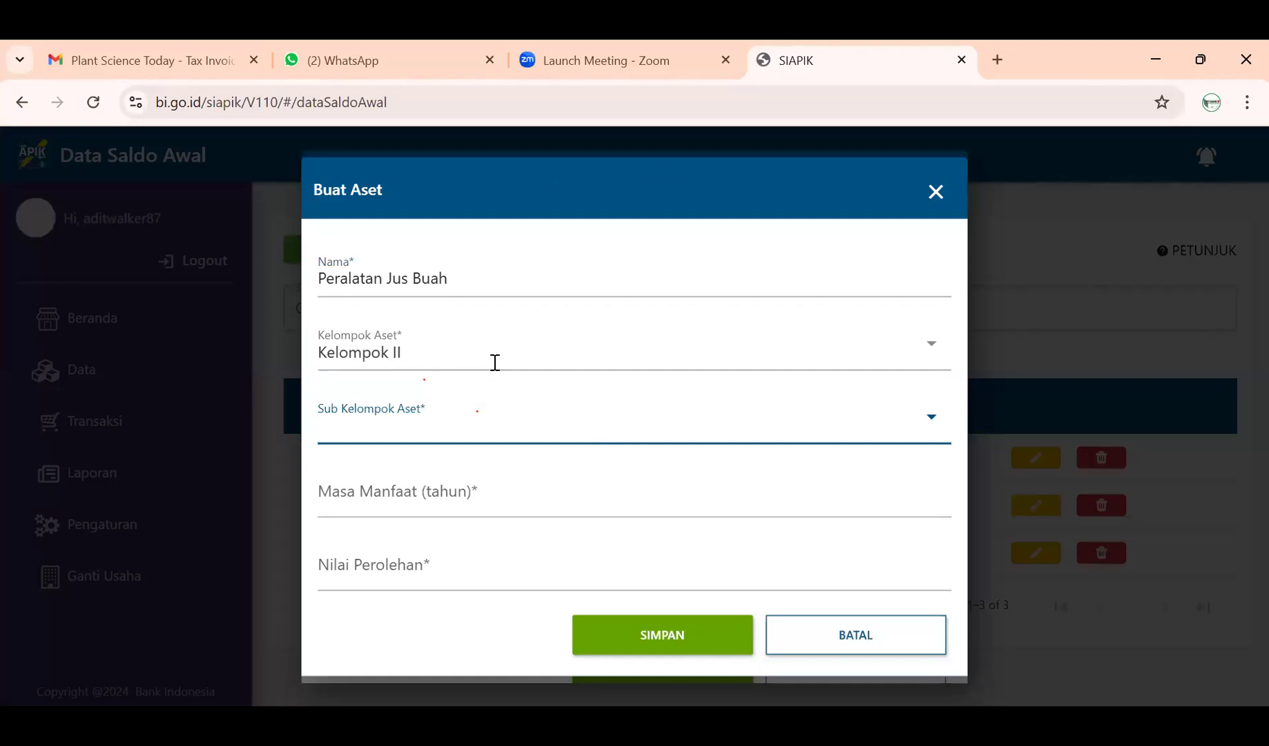
left_click(495, 362)
left_click(488, 356)
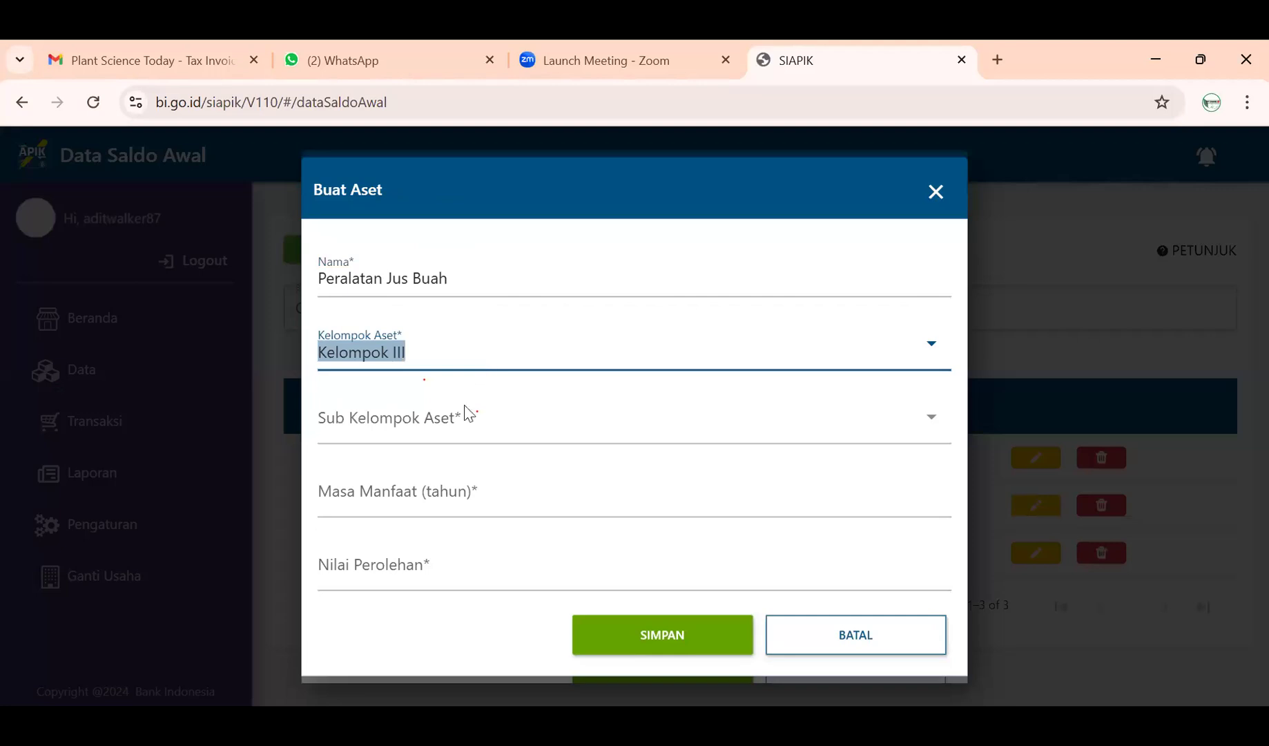
left_click(444, 425)
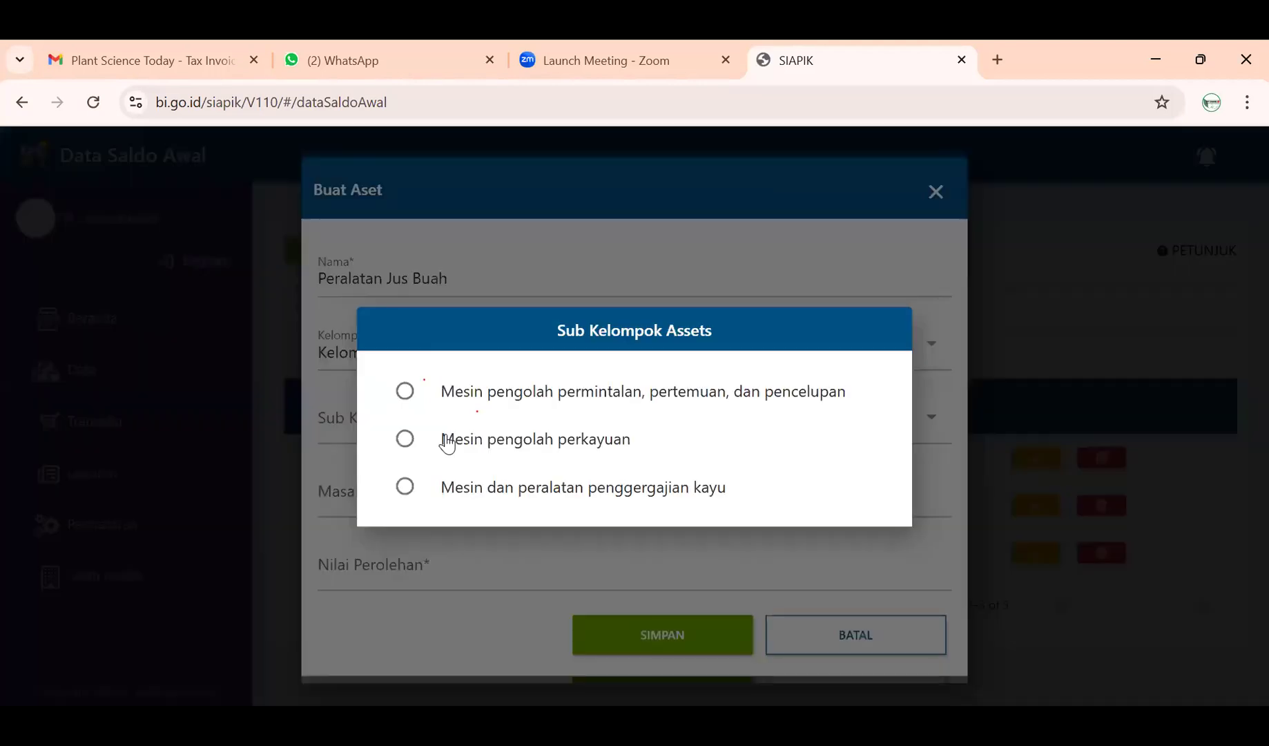
left_click(1057, 391)
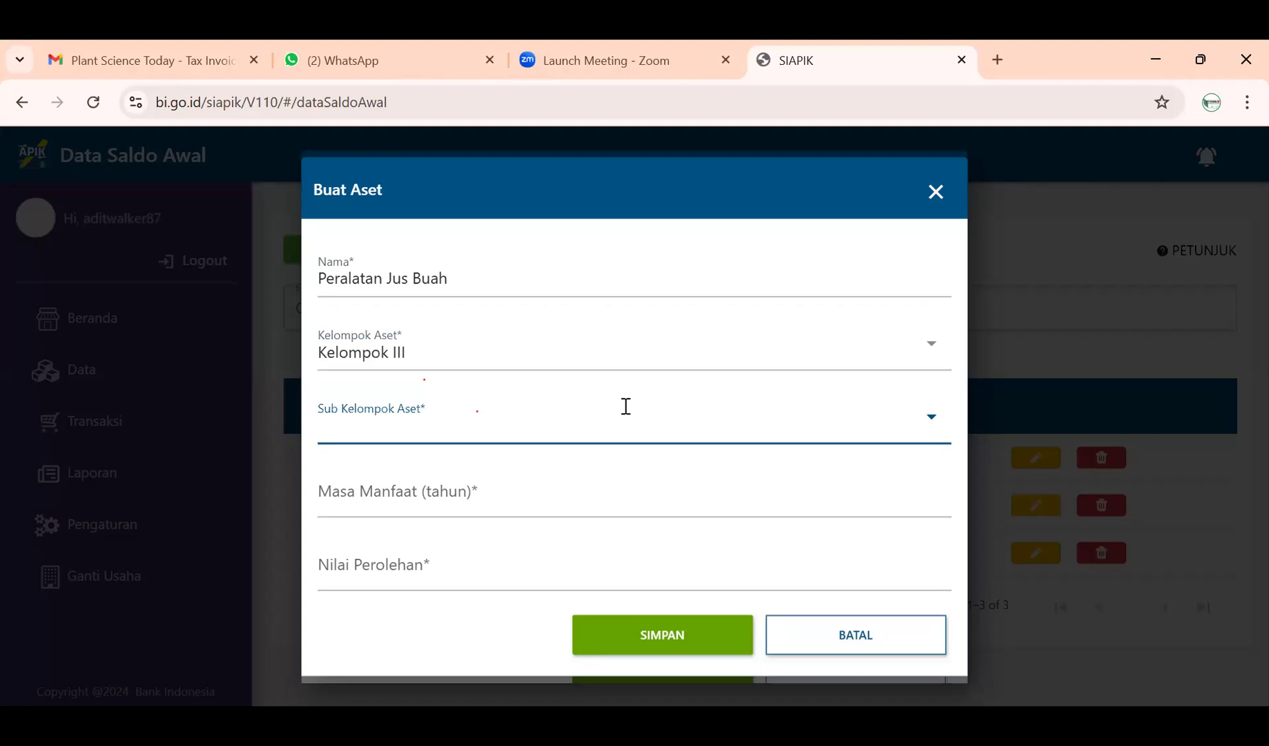
- Check the Bangunan and Lainnya sub-groups, then set the group back to Kelompok I
left_click(537, 362)
left_click(494, 405)
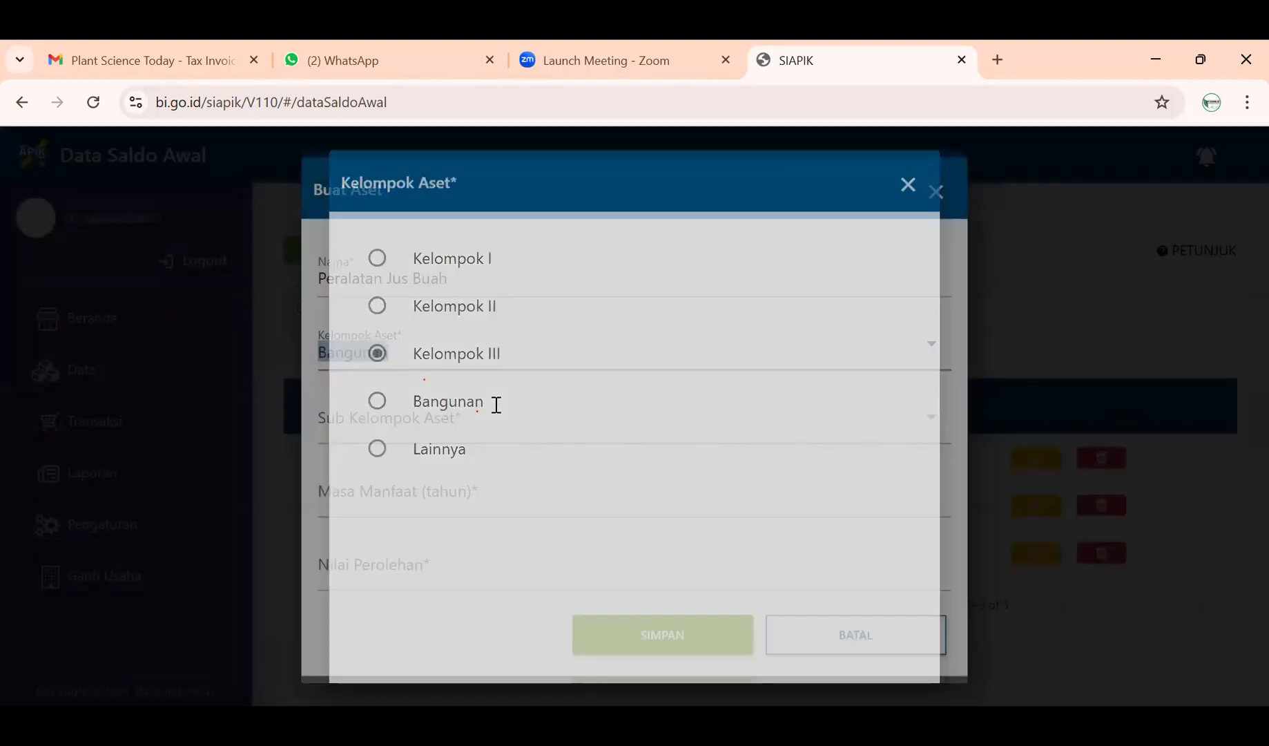
left_click(508, 440)
key("Escape")
left_click(476, 354)
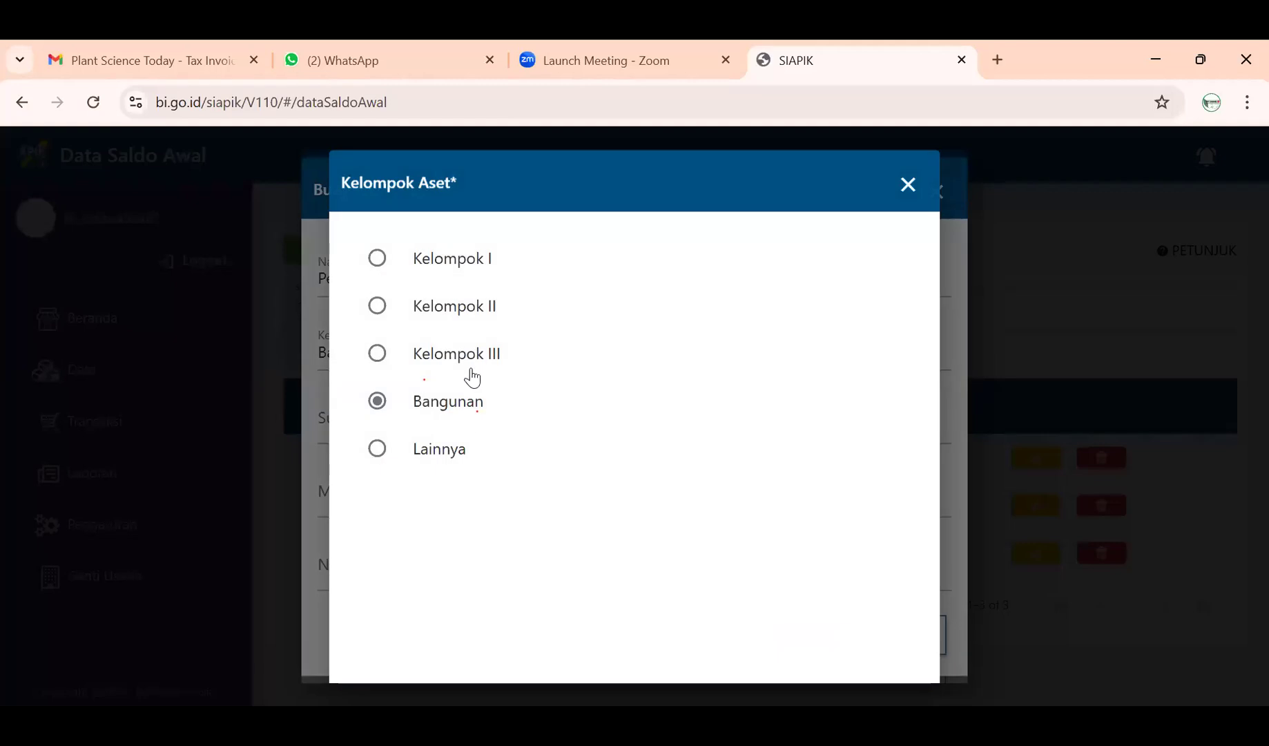
left_click(454, 452)
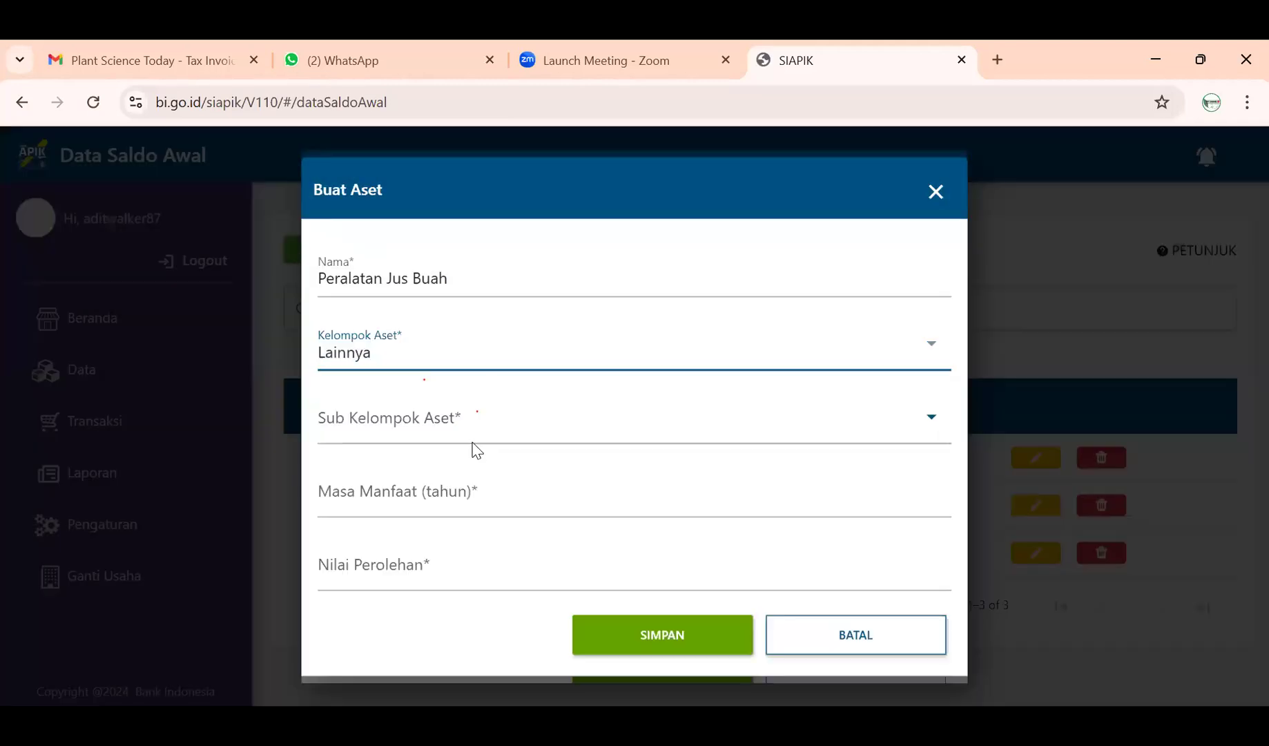
left_click(473, 442)
left_click(487, 348)
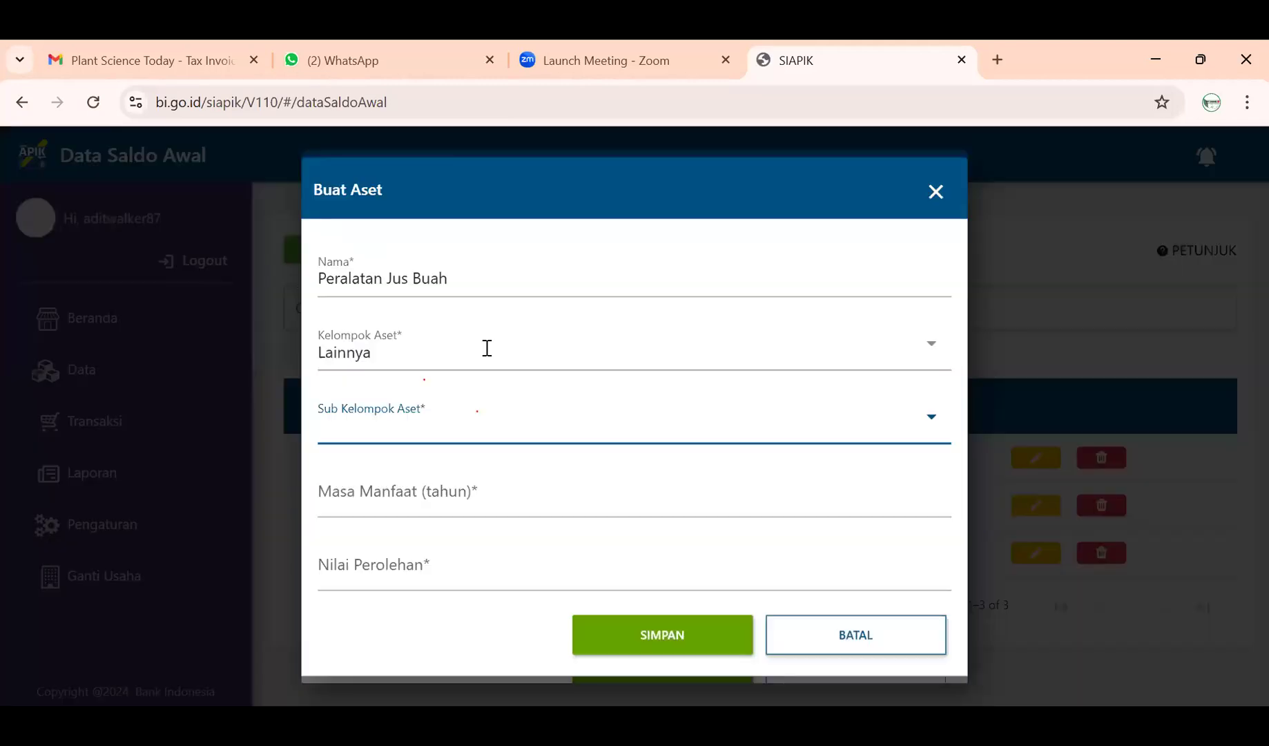
left_click(487, 348)
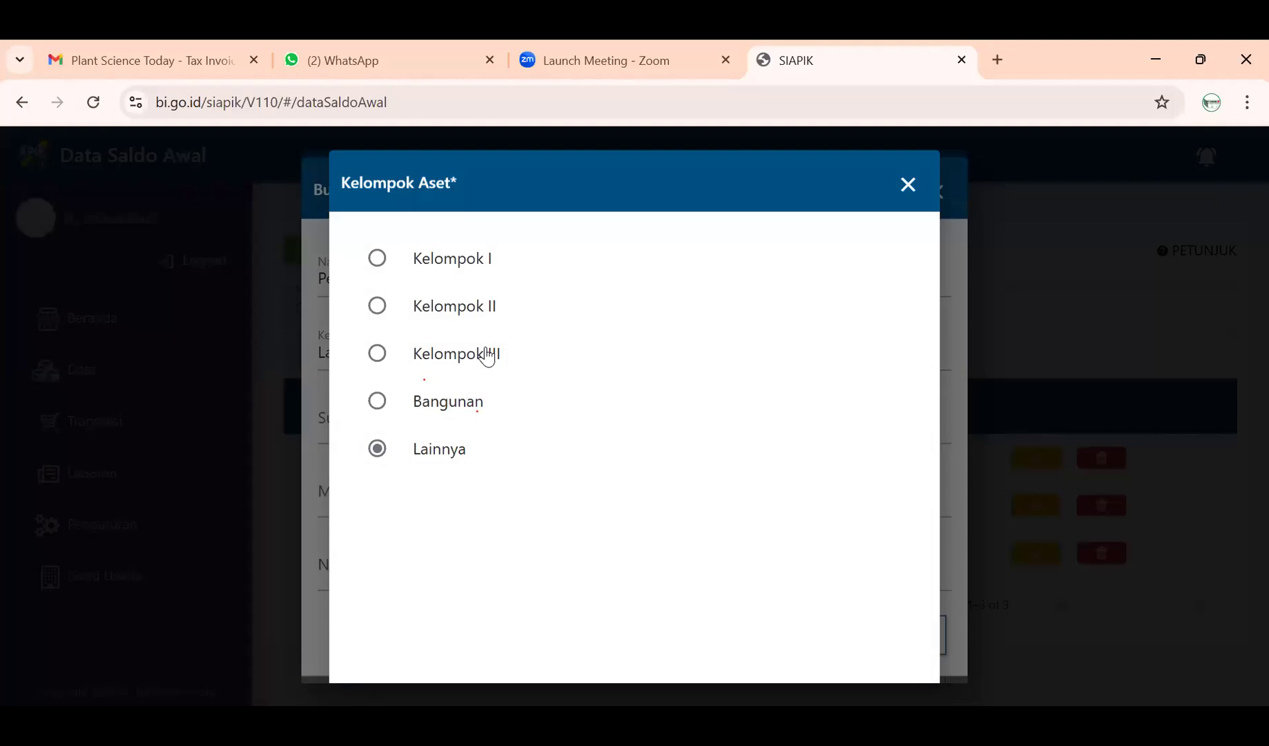
left_click(491, 270)
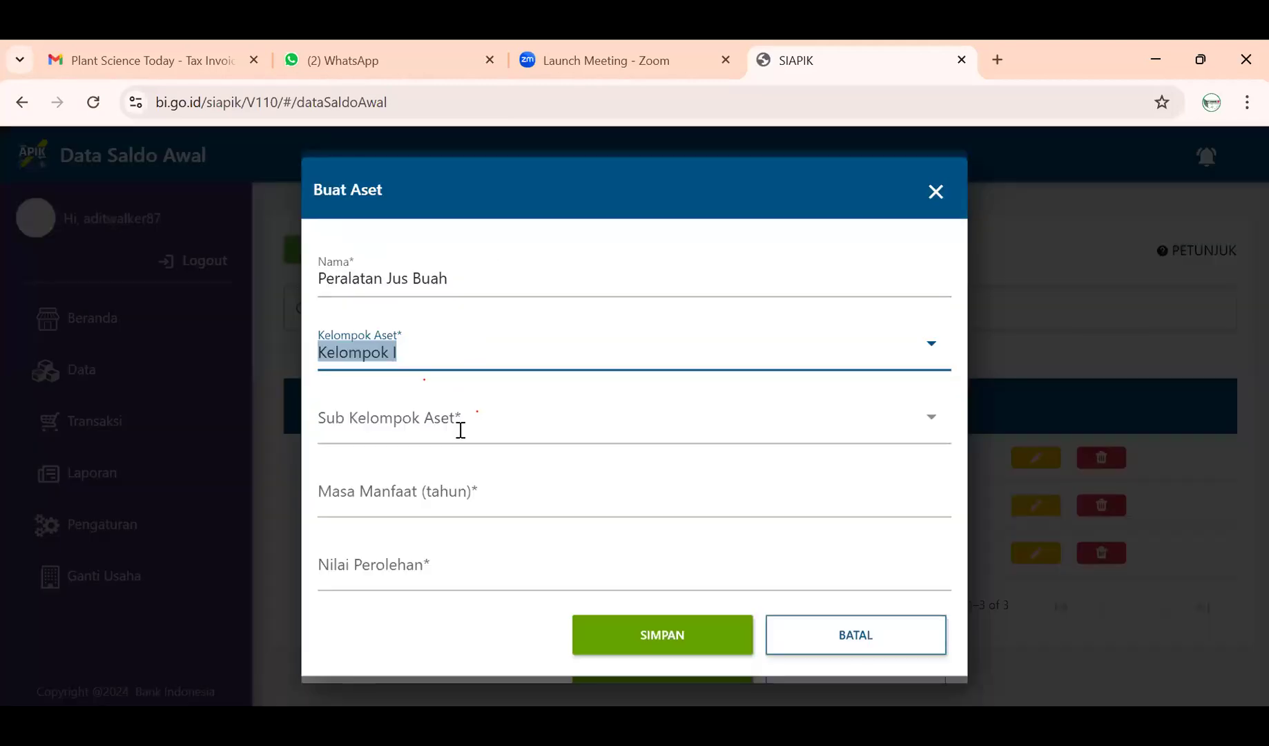
- Choose the special tools sub-group, keep a 4-year useful life, and enter value 12000000
left_click(461, 429)
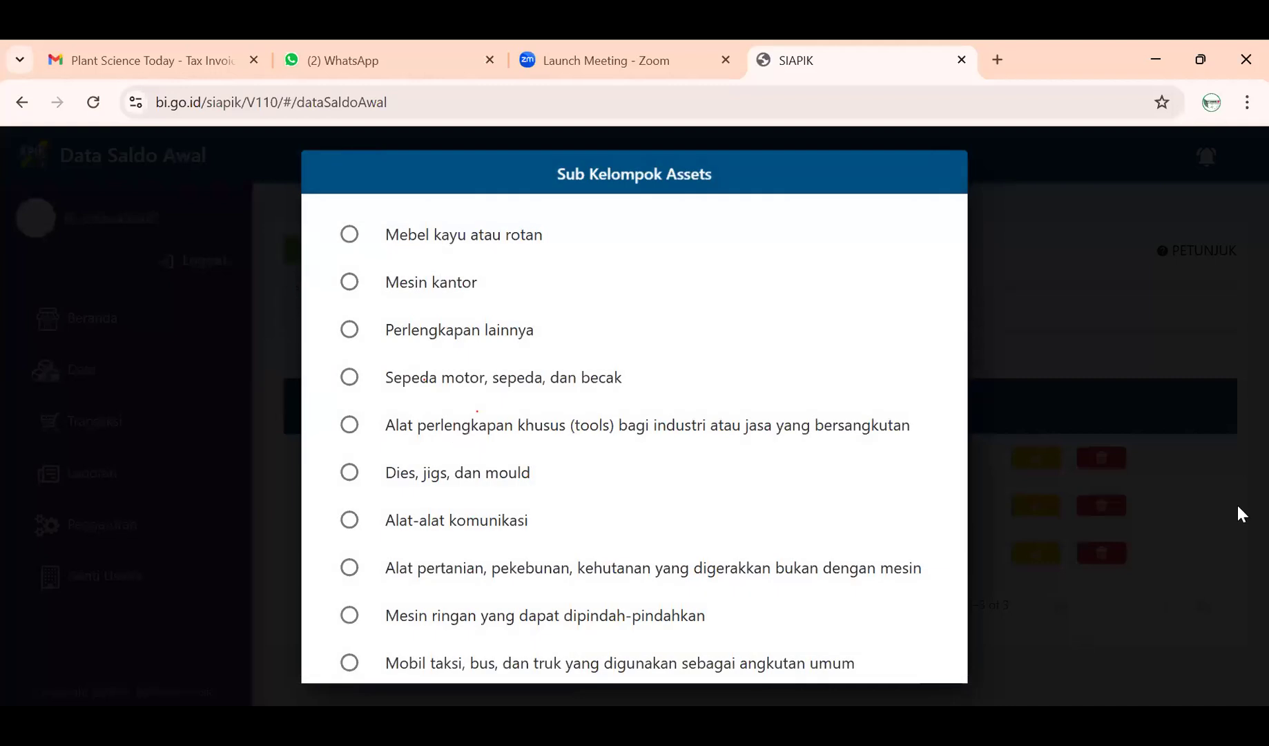
scroll(461, 408, "down", 1)
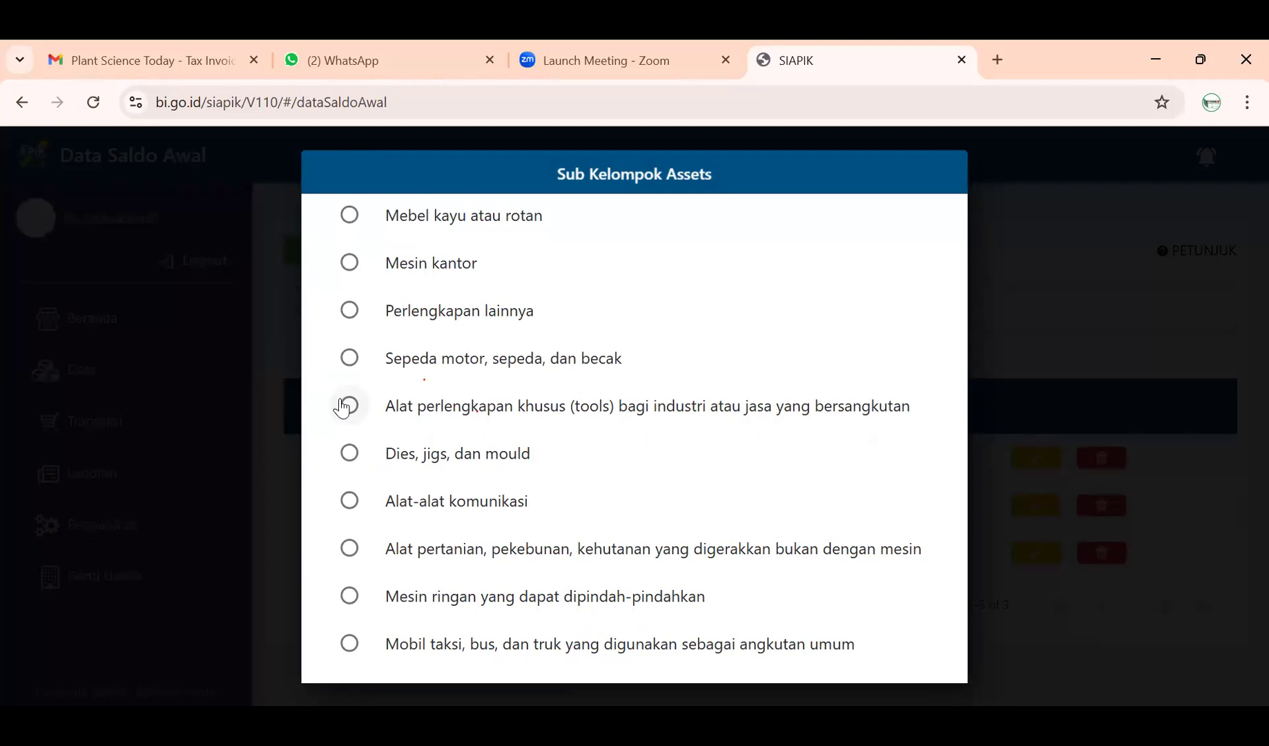
left_click(347, 406)
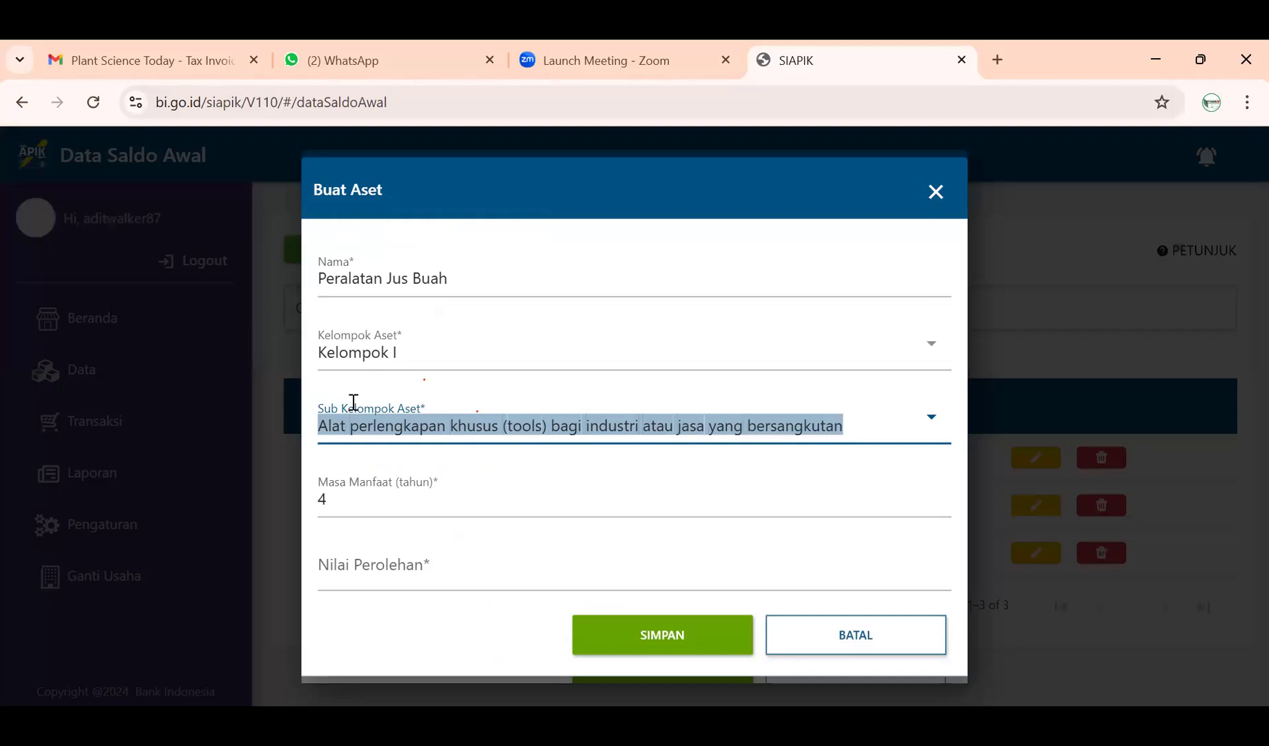
left_click(379, 490)
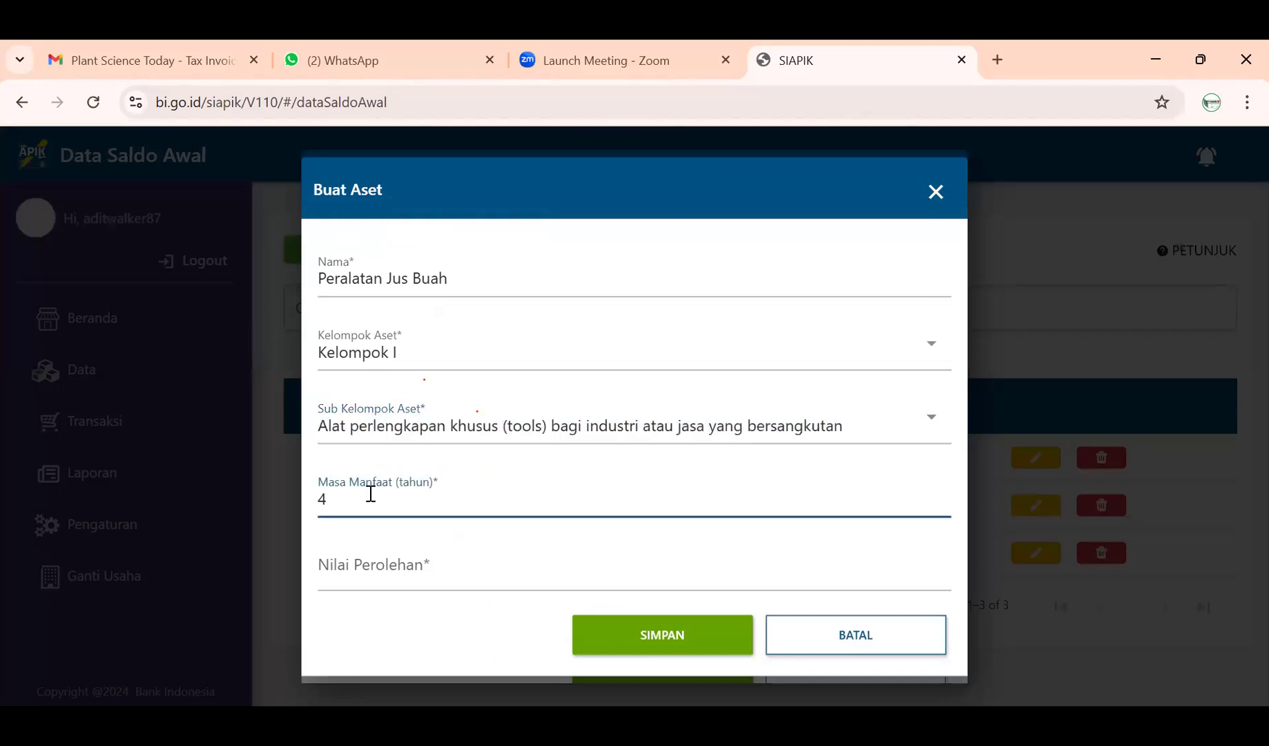
left_click(435, 573)
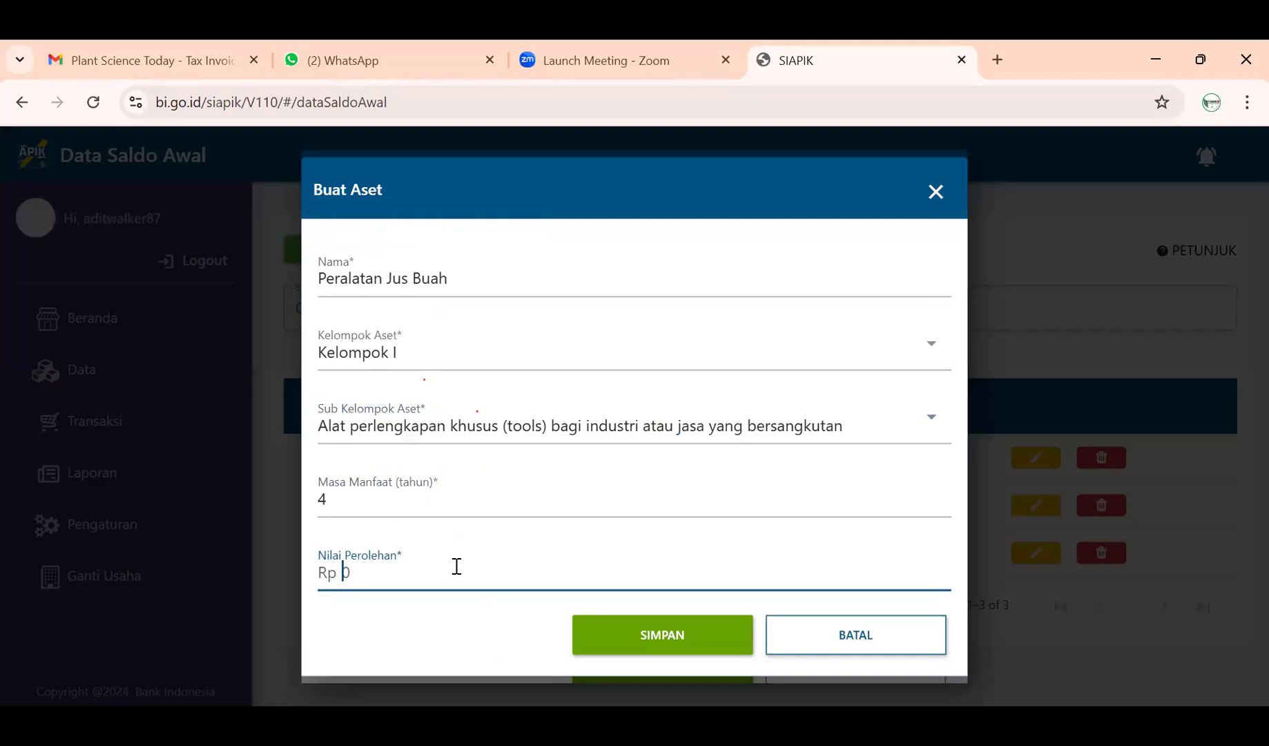
type("12000000")
- Save the asset, select Peralatan Jus Buah in Pilih Nama Aset, and save the 12.000.000 balance
left_click(629, 636)
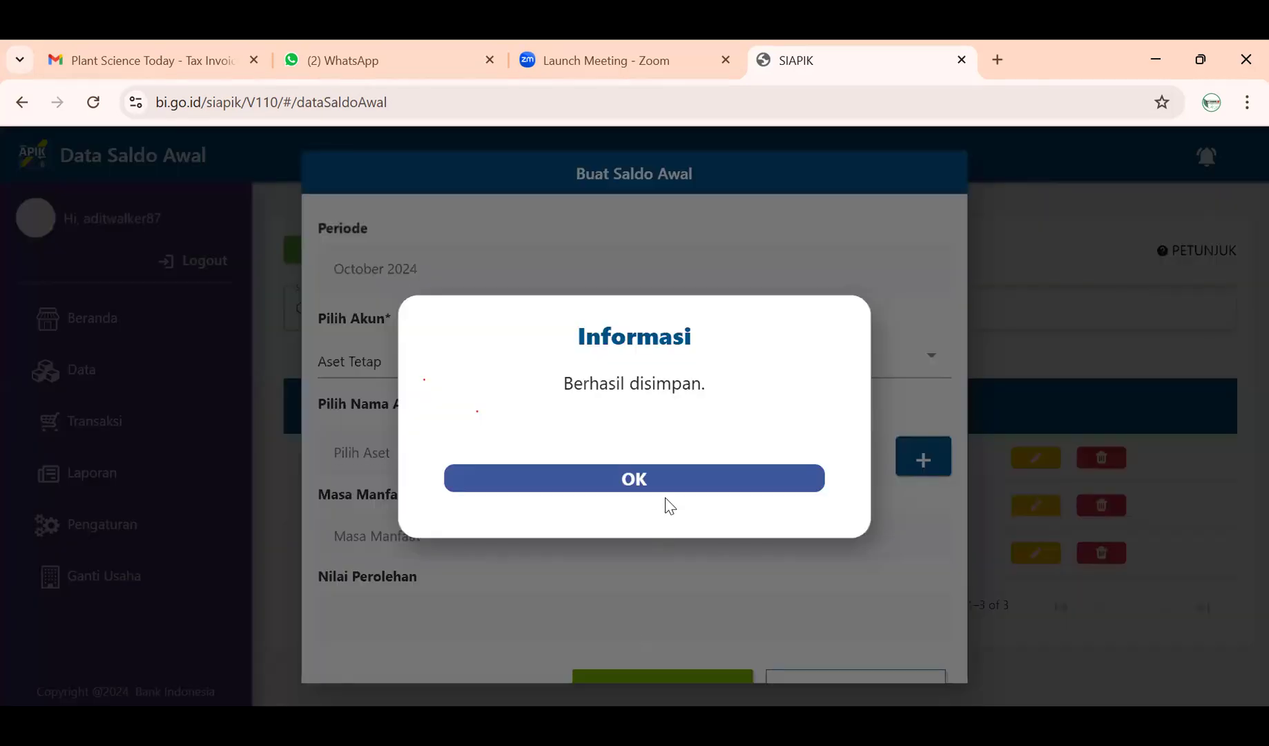
left_click(660, 486)
scroll(660, 487, "down", 1)
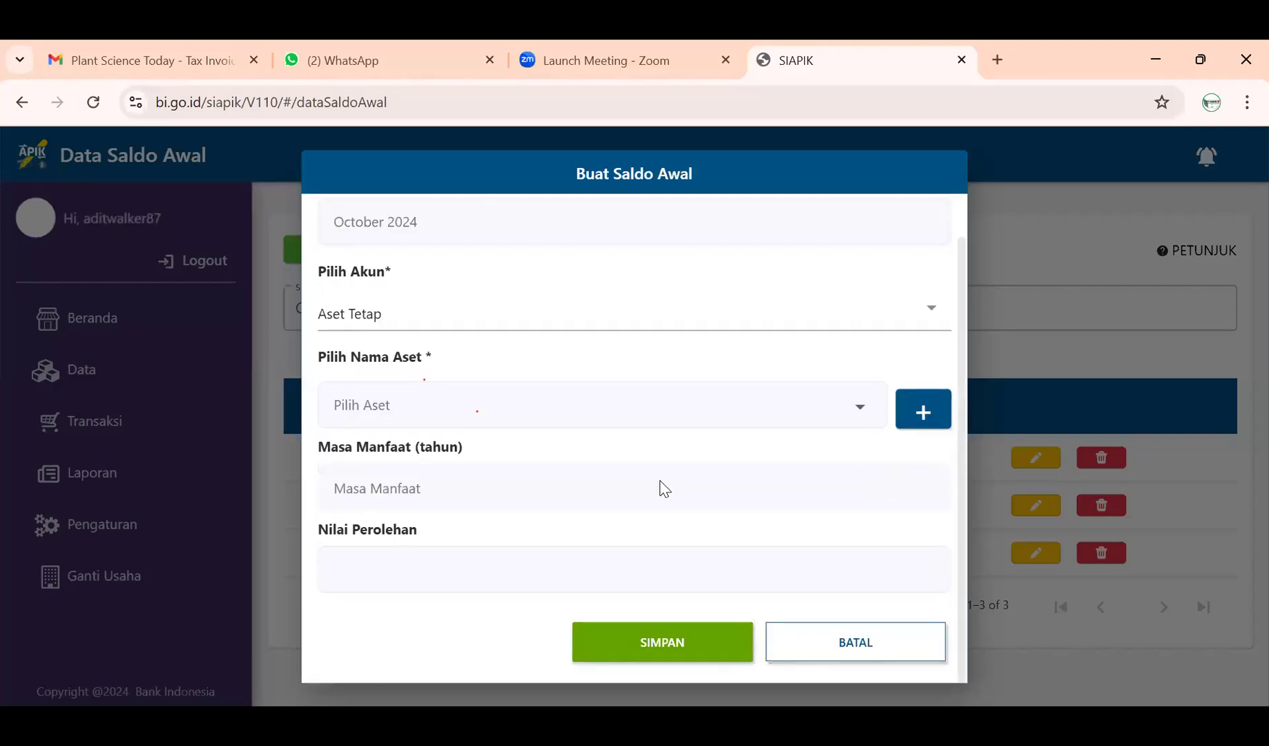
left_click(863, 409)
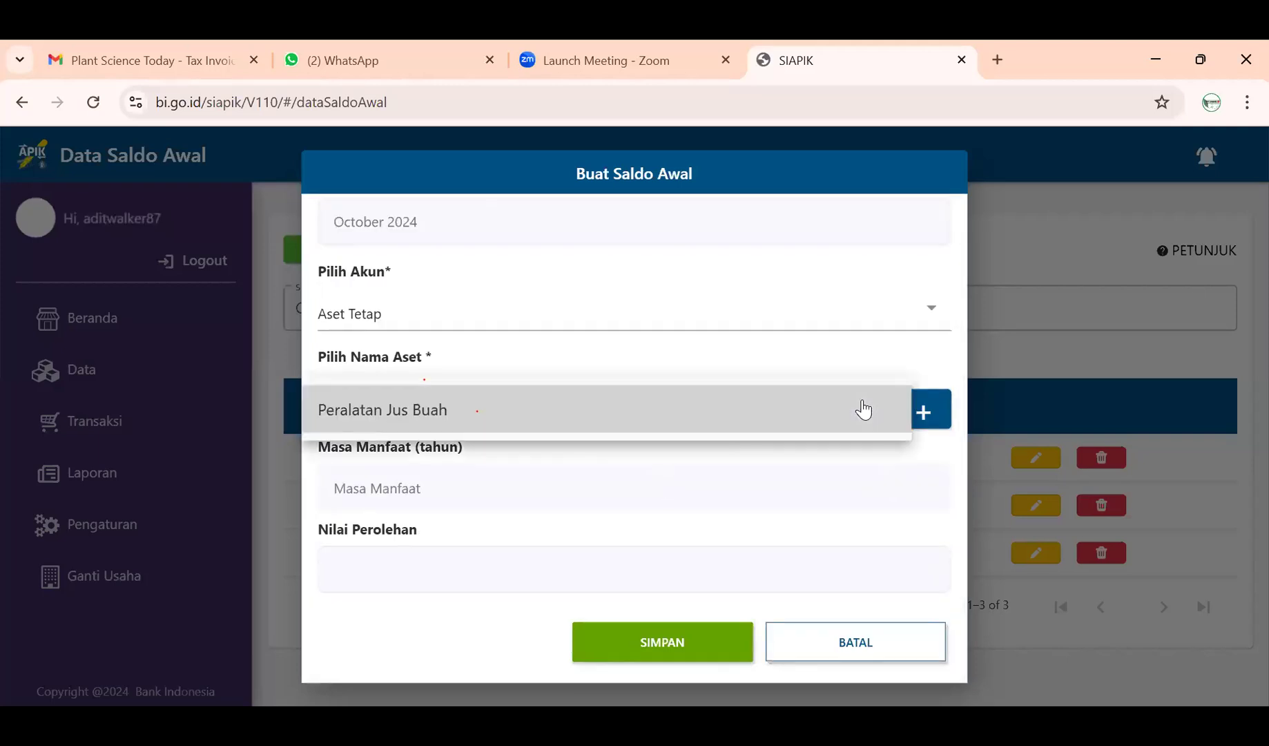
left_click(749, 417)
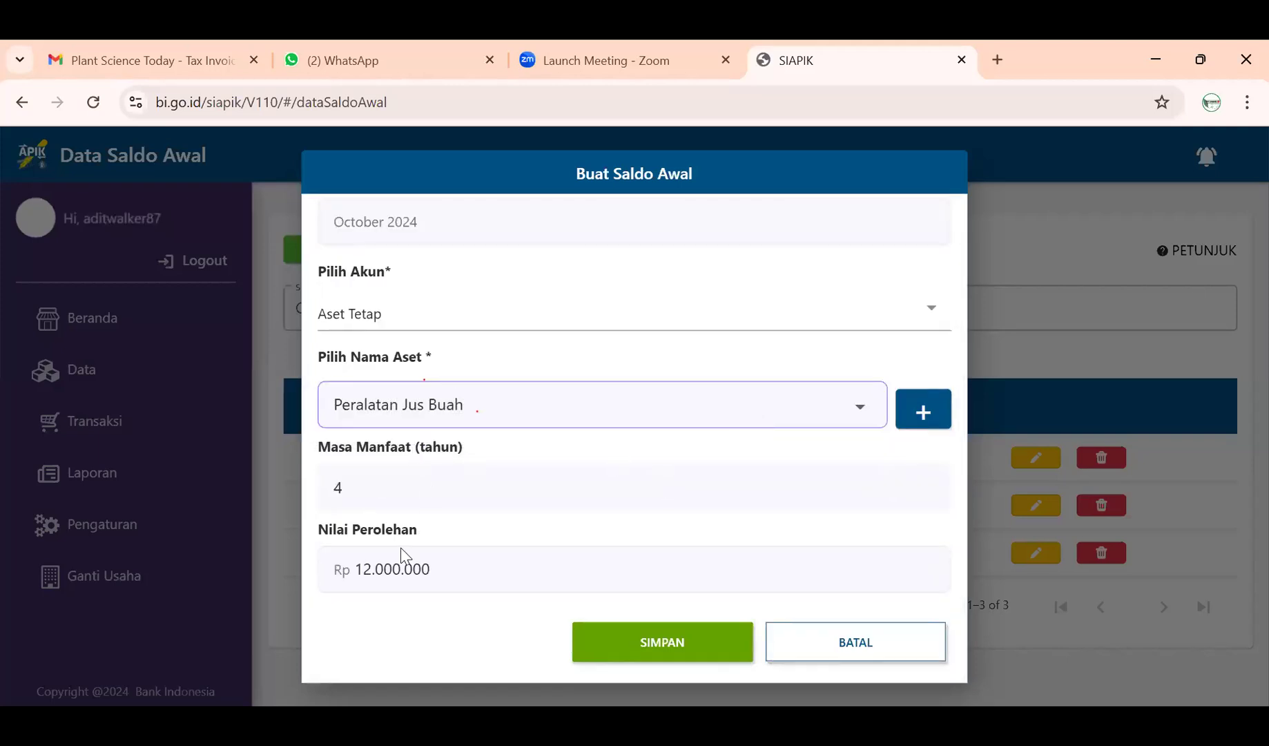
left_click(697, 639)
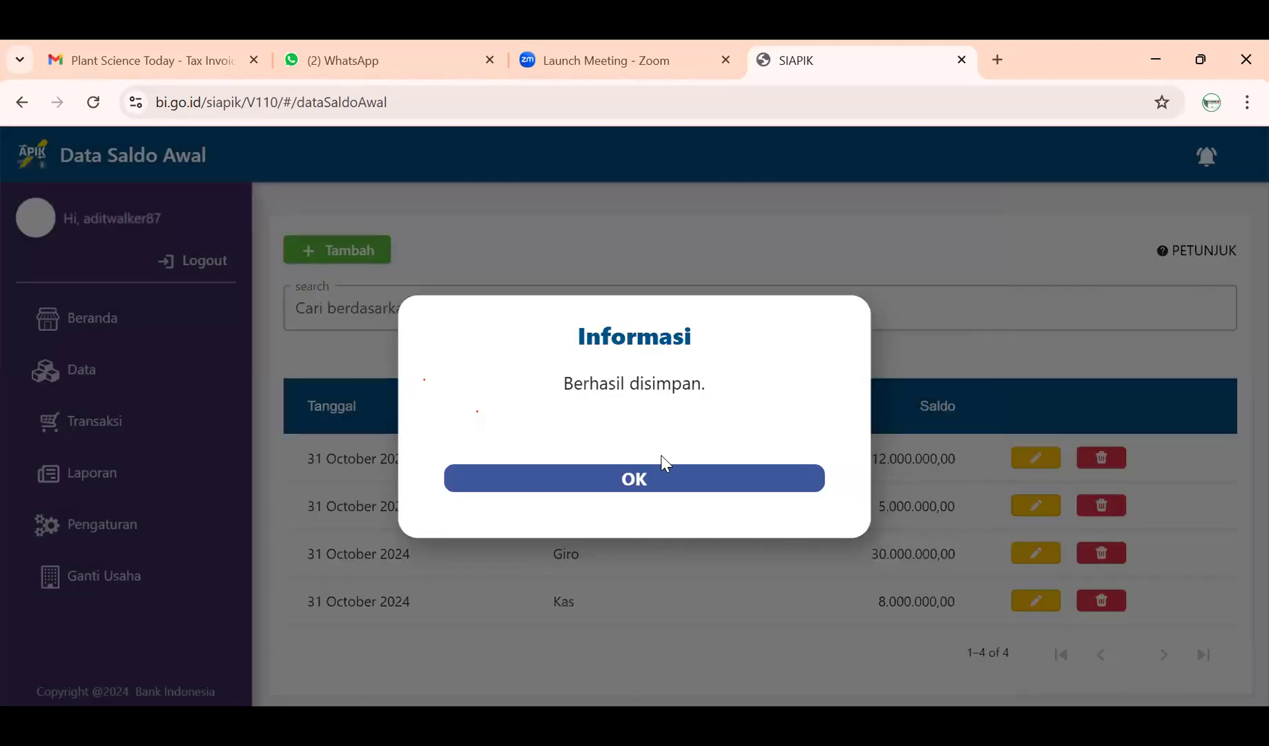
left_click(660, 477)
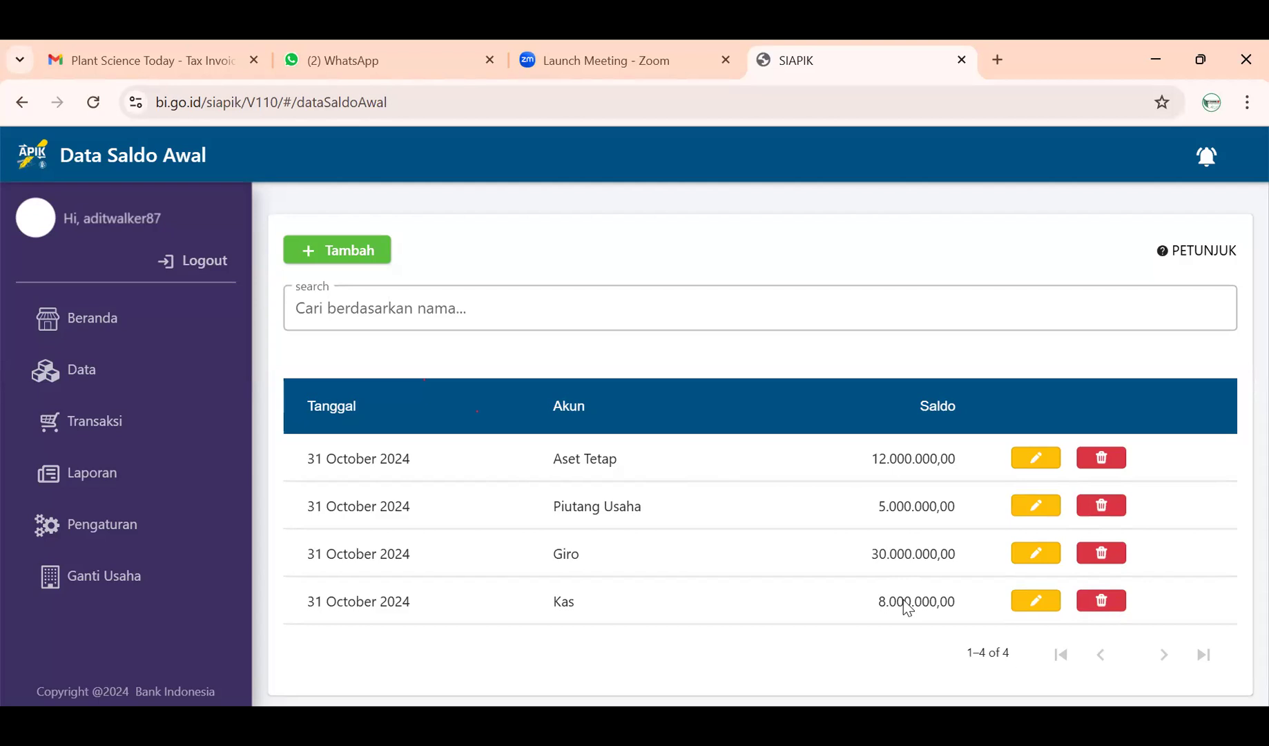
- Begin a new October 2024 opening balance with Utang Usaha as the account
left_click(354, 256)
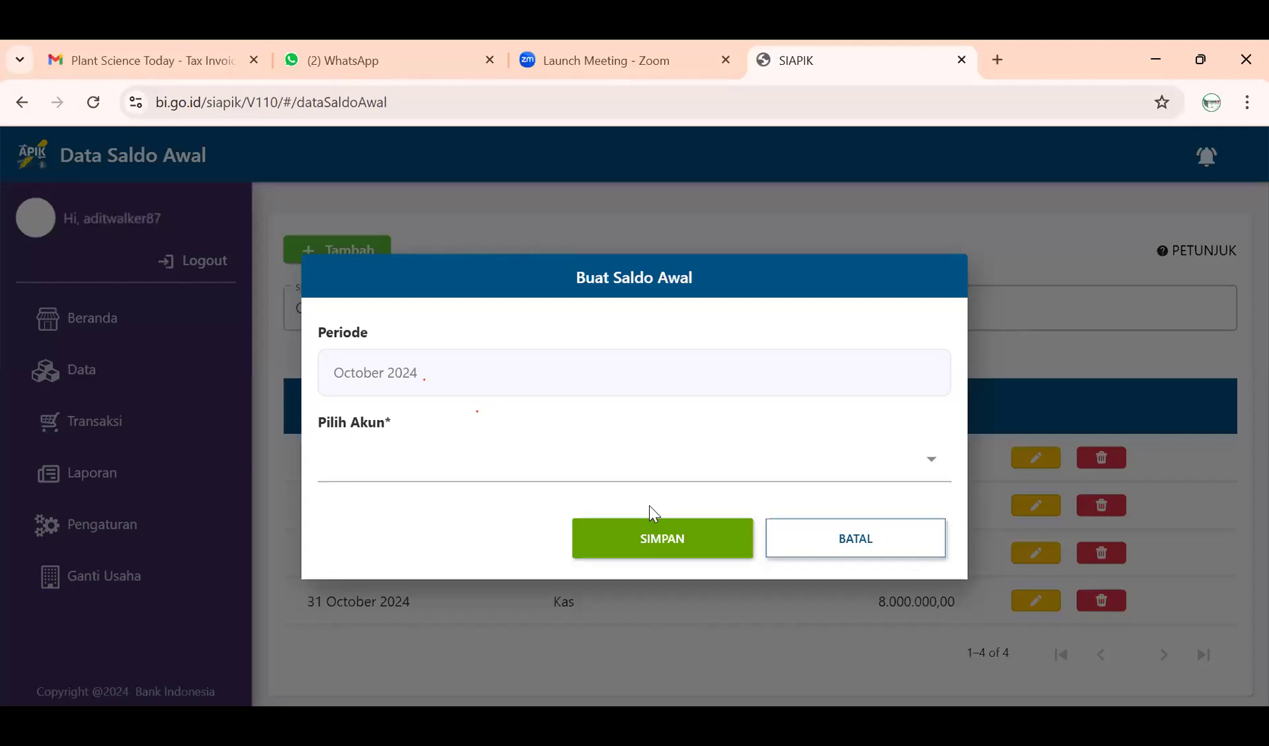
left_click(529, 464)
scroll(527, 497, "down", 1)
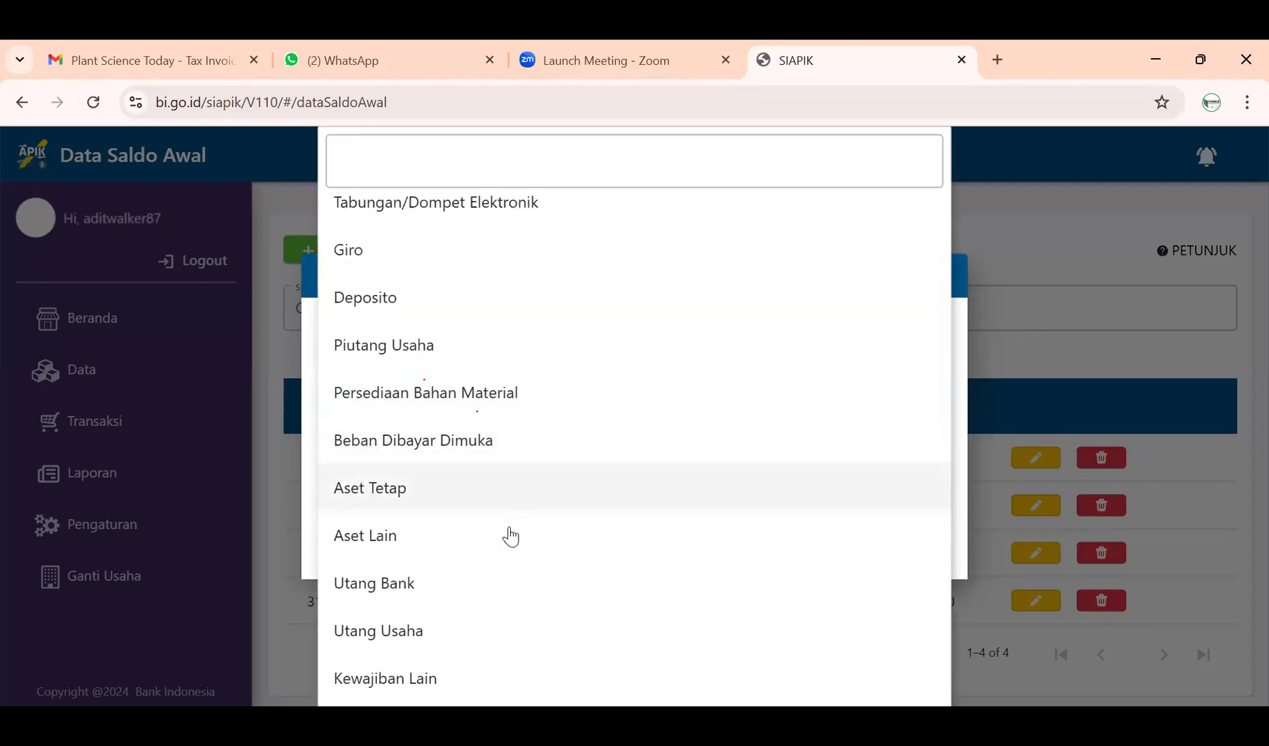
scroll(471, 597, "down", 1)
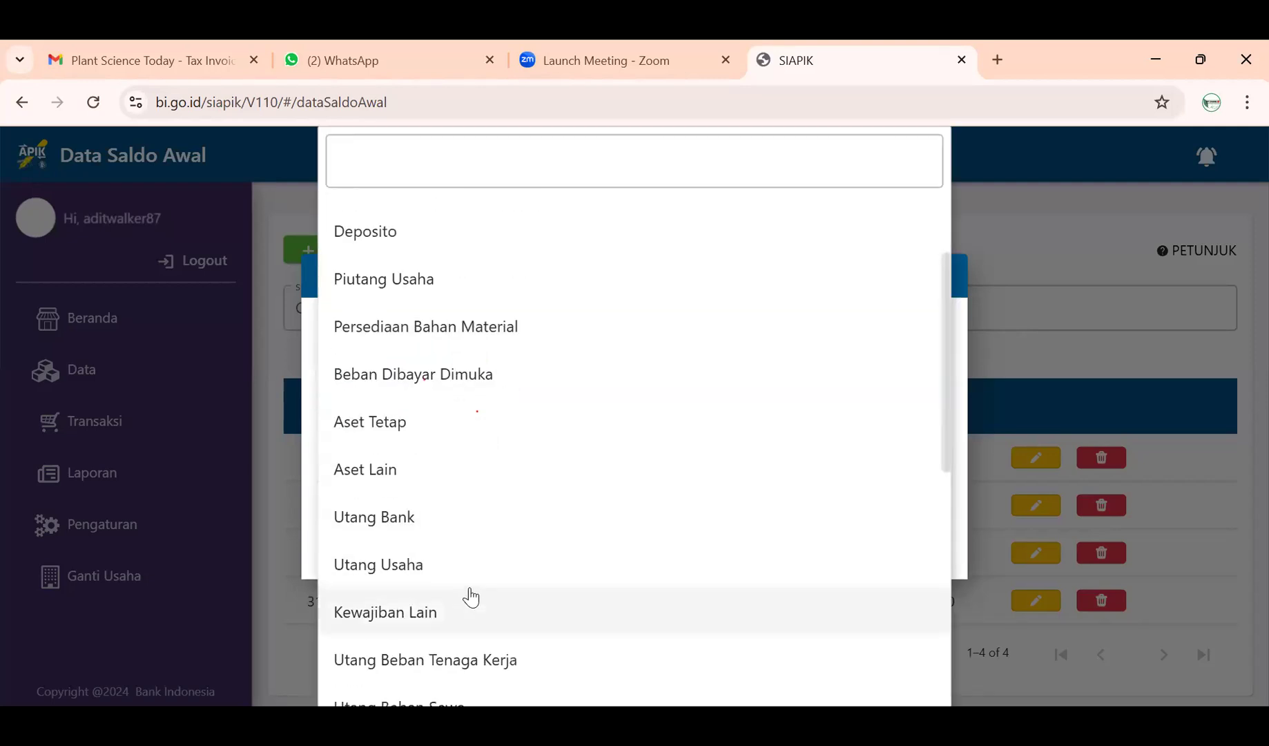
left_click(472, 568)
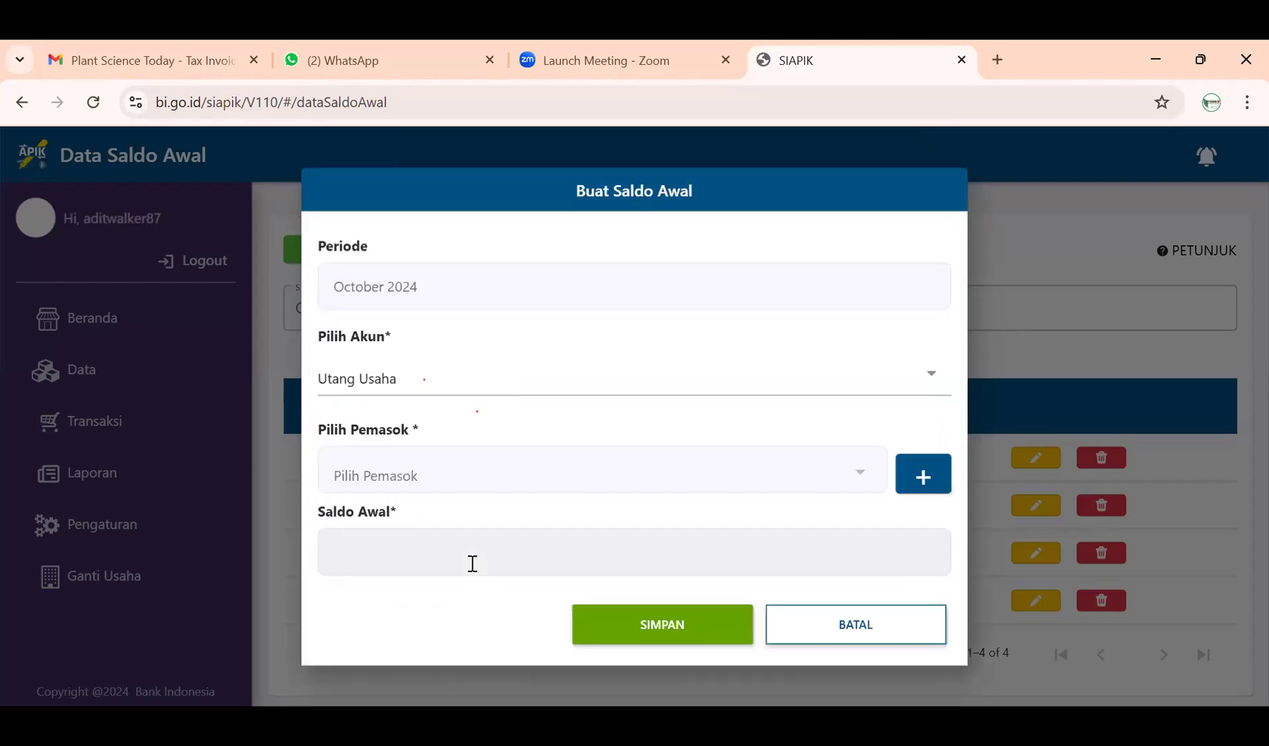
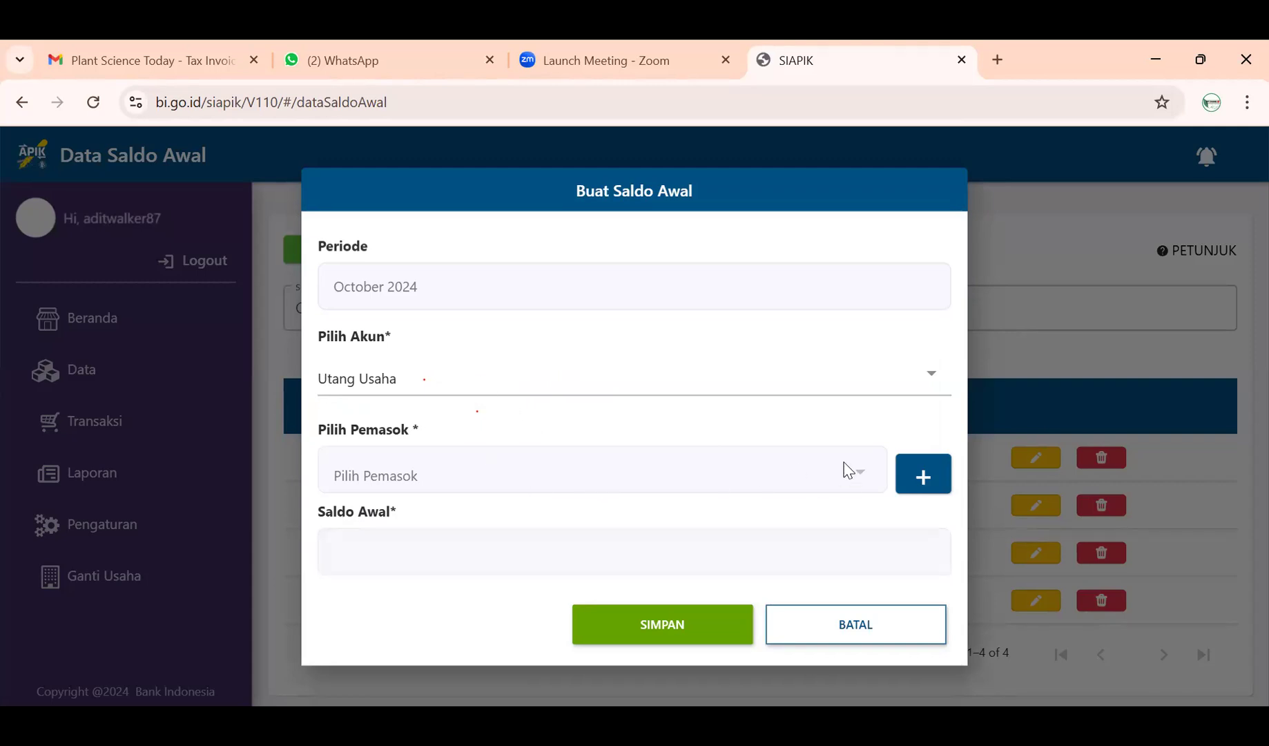
- Start a new supplier from the Utang Usaha opening balance and select its name field
left_click(910, 474)
left_click(485, 262)
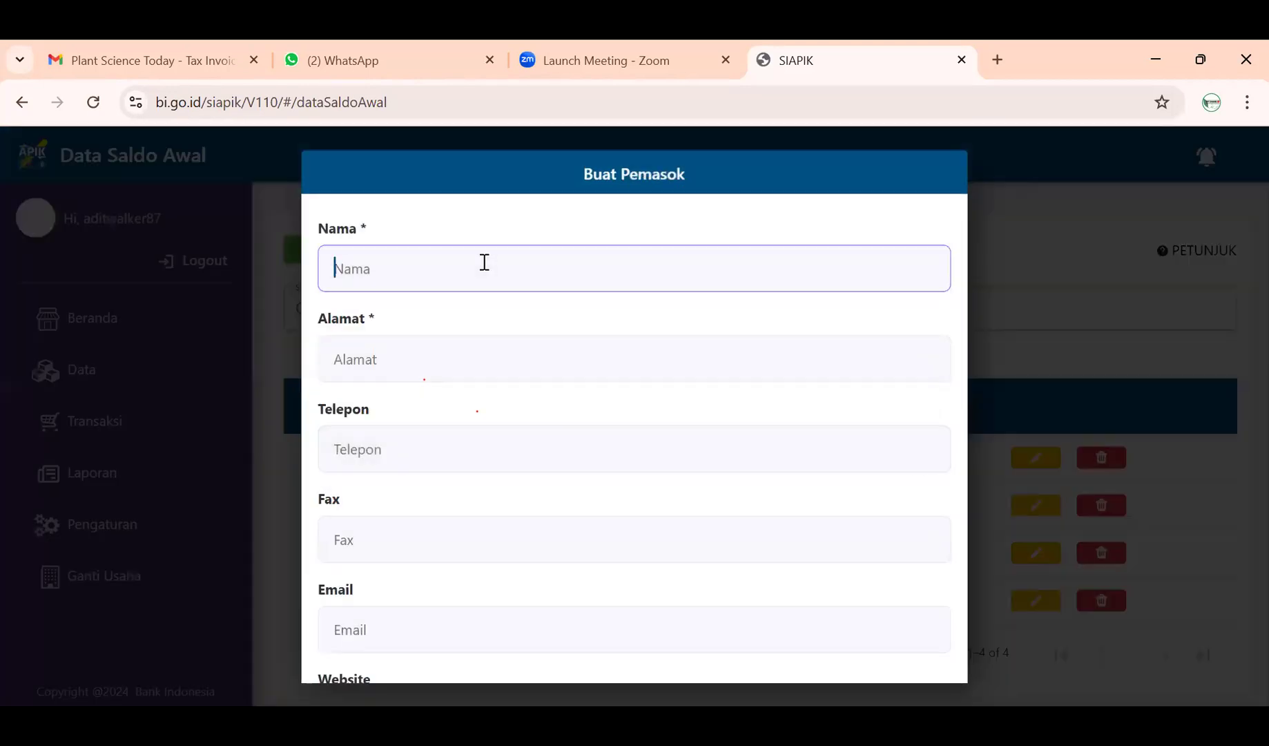
- Enter the supplier's name in Nama, correcting typos and letter case
type("bua")
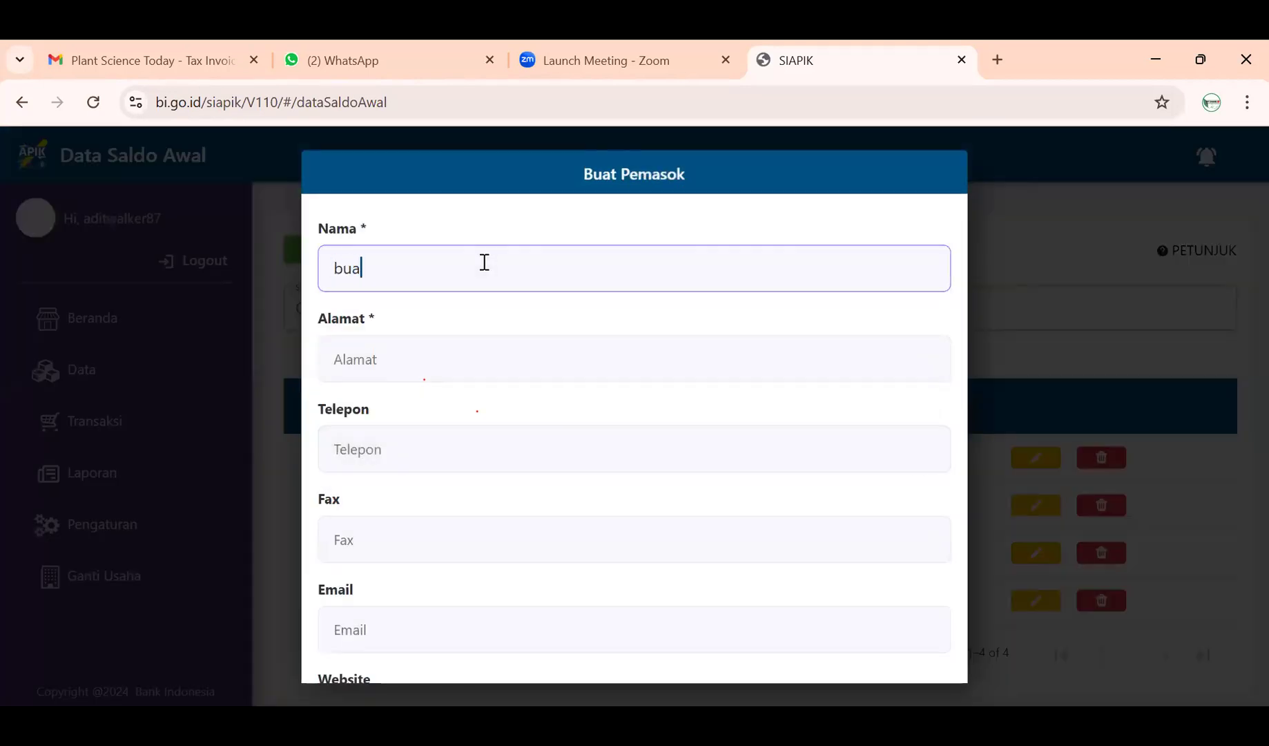
key("BackSpace")
key("BackSpace")
key("BackSpace")
type("Buah S")
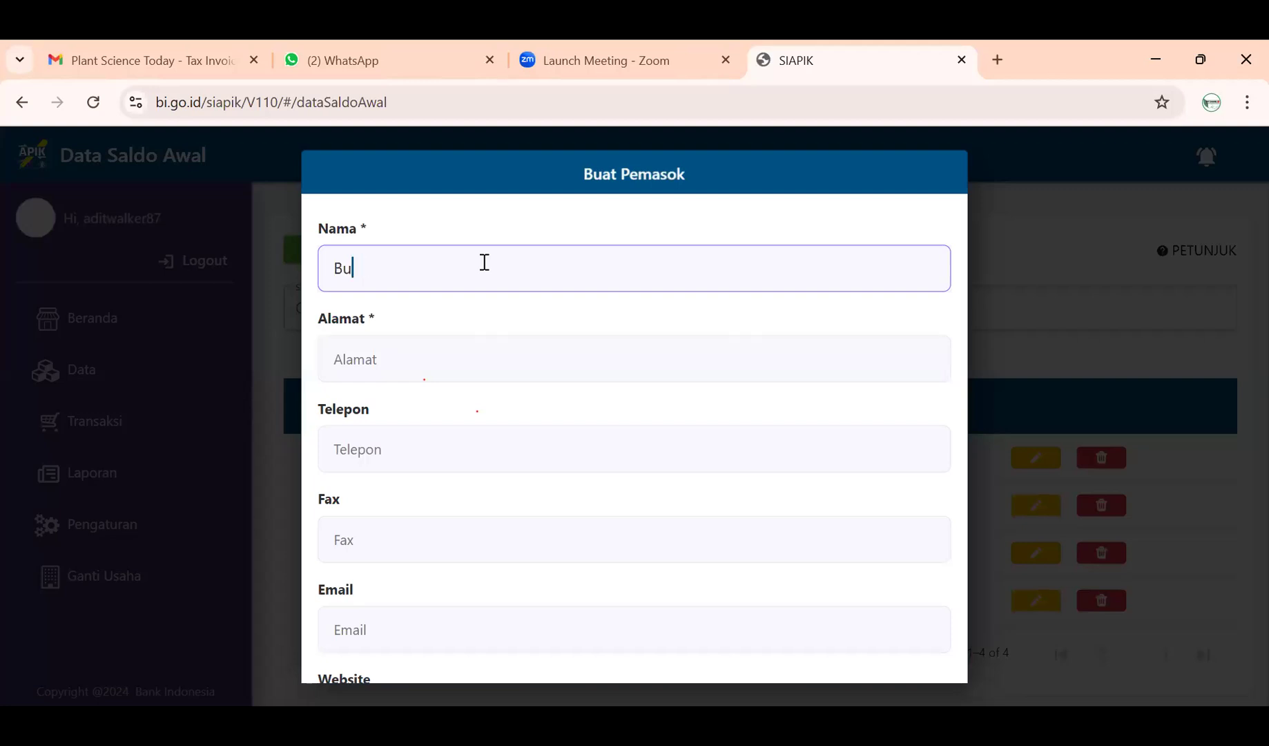
key("Caps_Lock")
type("egar")
key("Caps_Lock")
type("Ahmad")
- Enter the supplier's street address with house number in Alamat
left_click(472, 351)
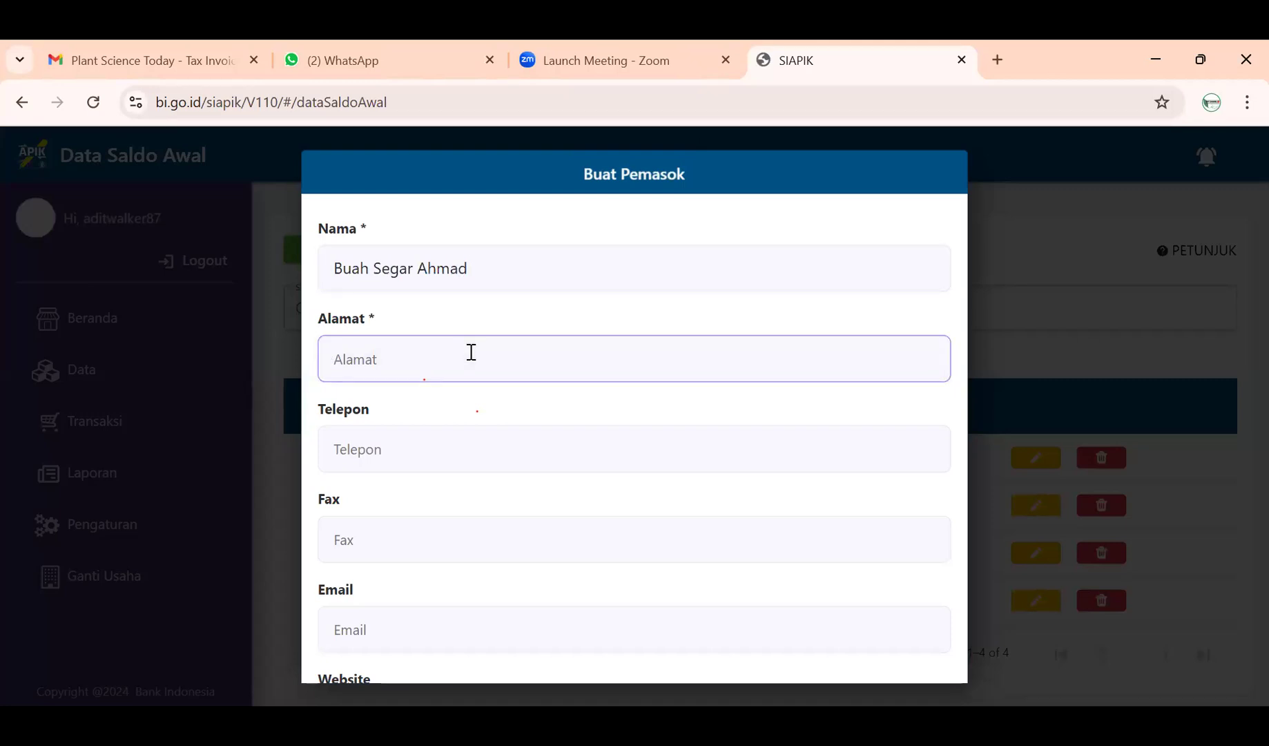
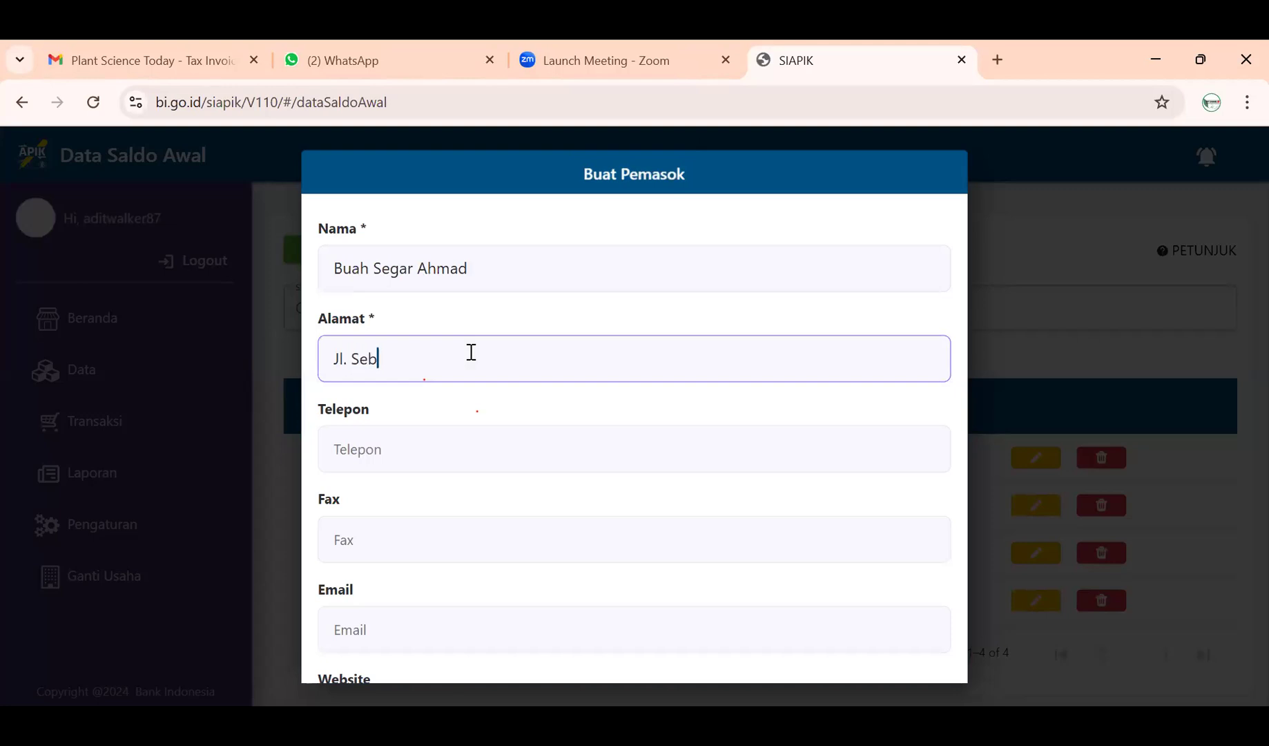
- Enter the supplier's phone number in Telepon
left_click(438, 447)
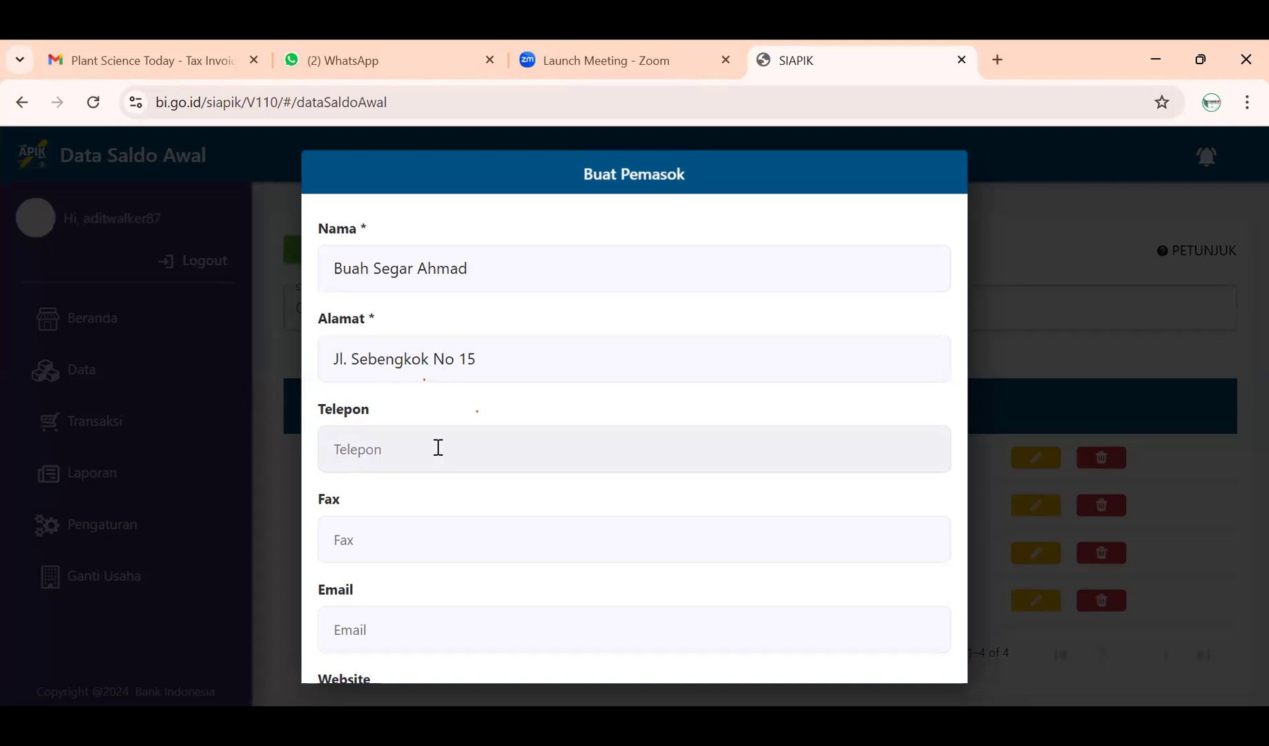
type("12345")
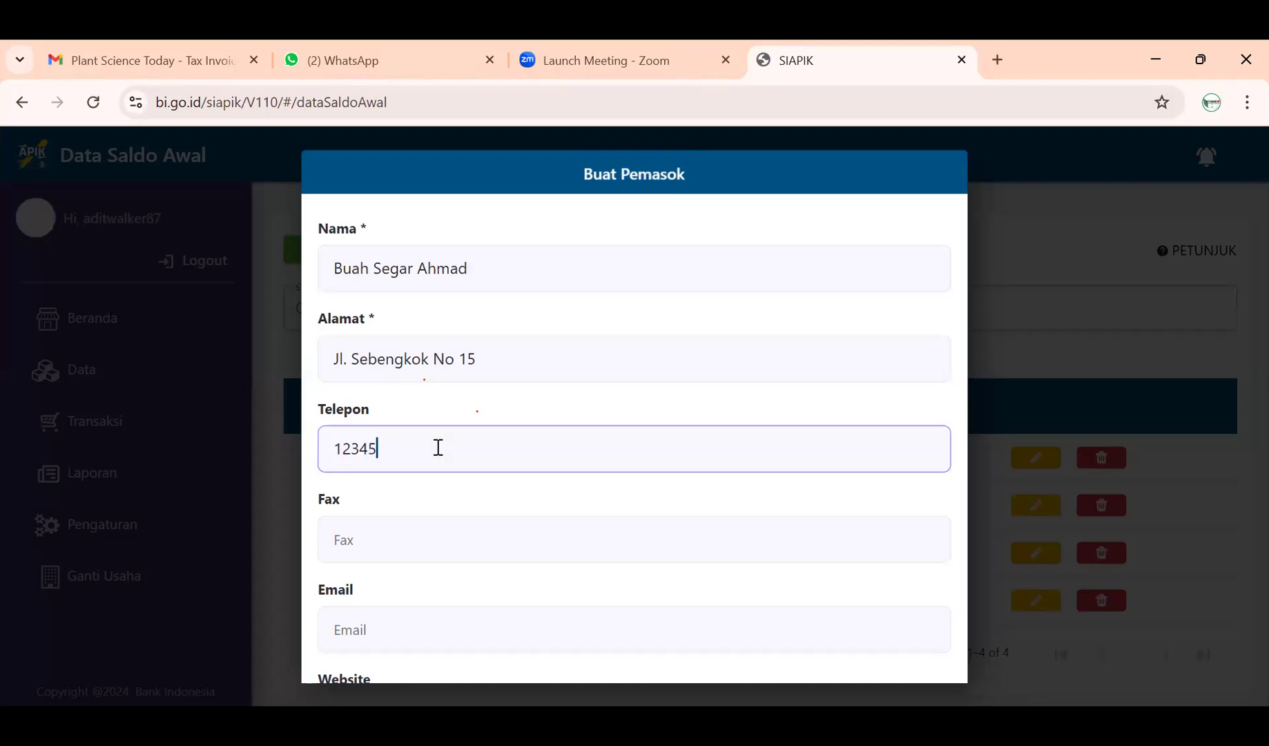
type("6789012")
left_click(391, 537)
- Finish the fax number and enter the supplier's e-mail, fixing the gmail domain typo
type("123456")
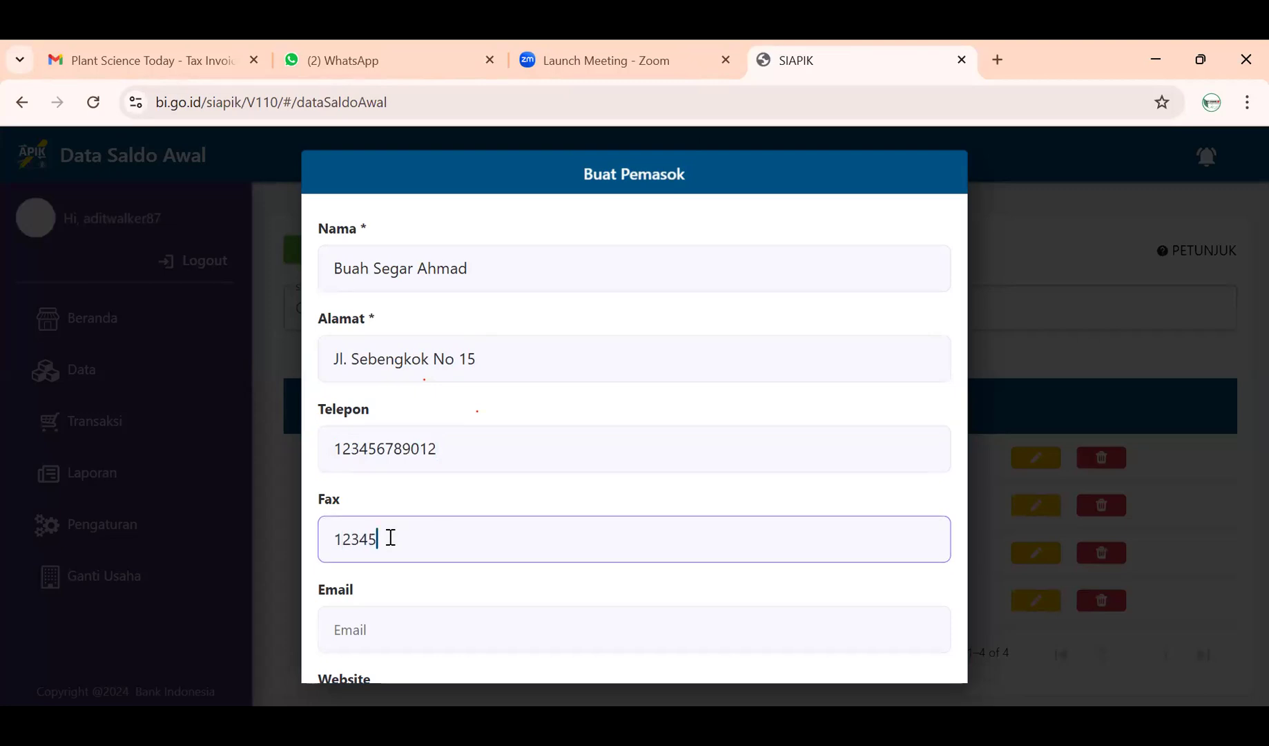
type("7")
scroll(391, 542, "down", 1)
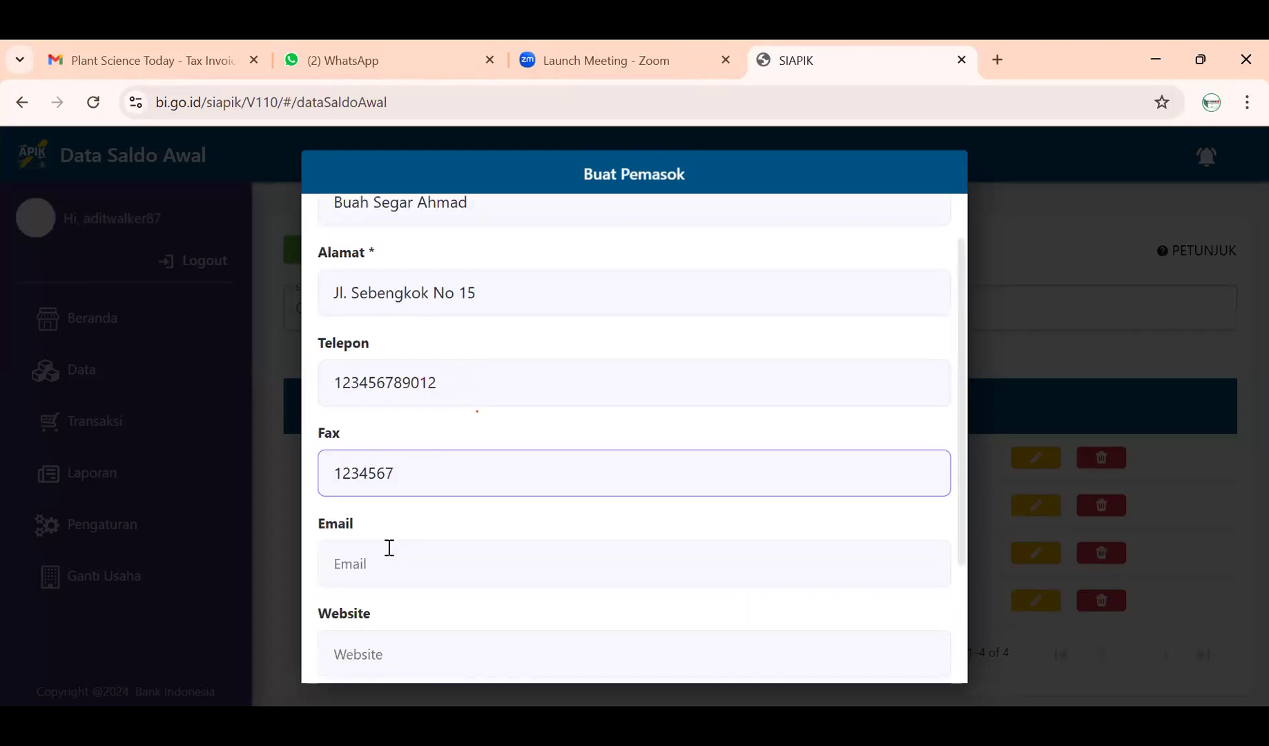
left_click(389, 562)
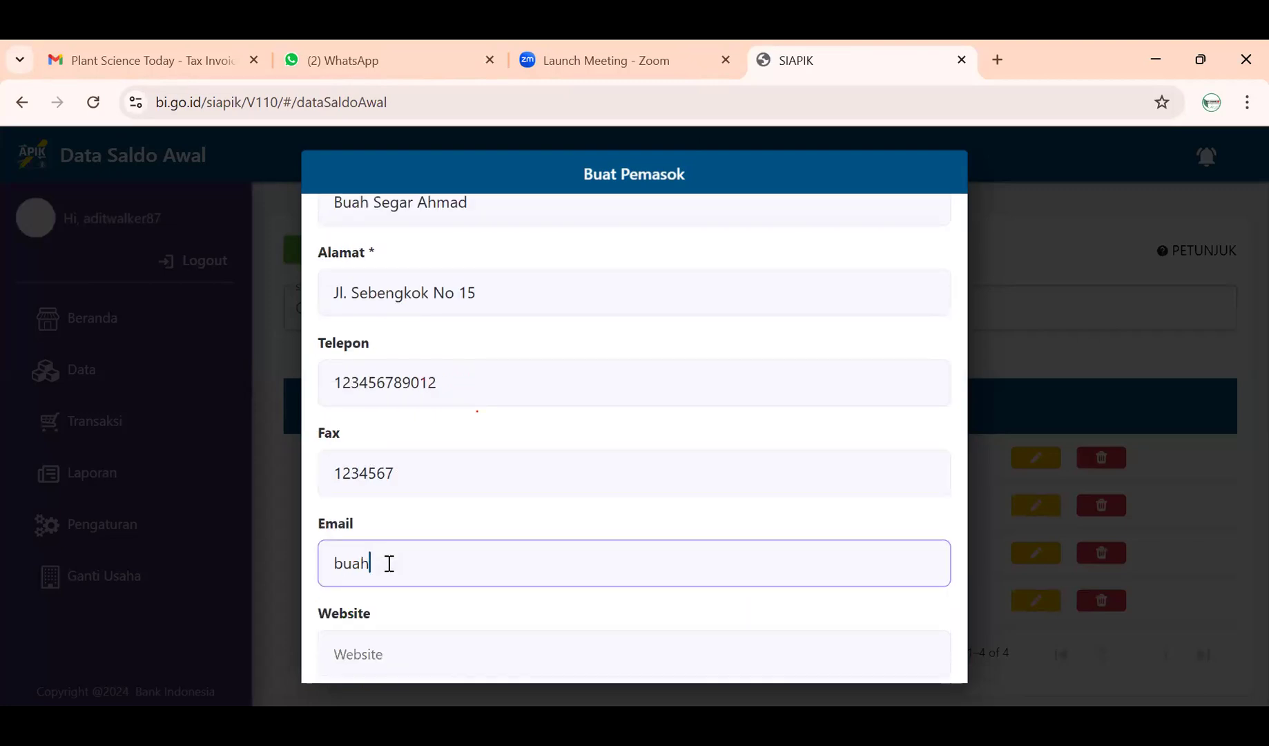
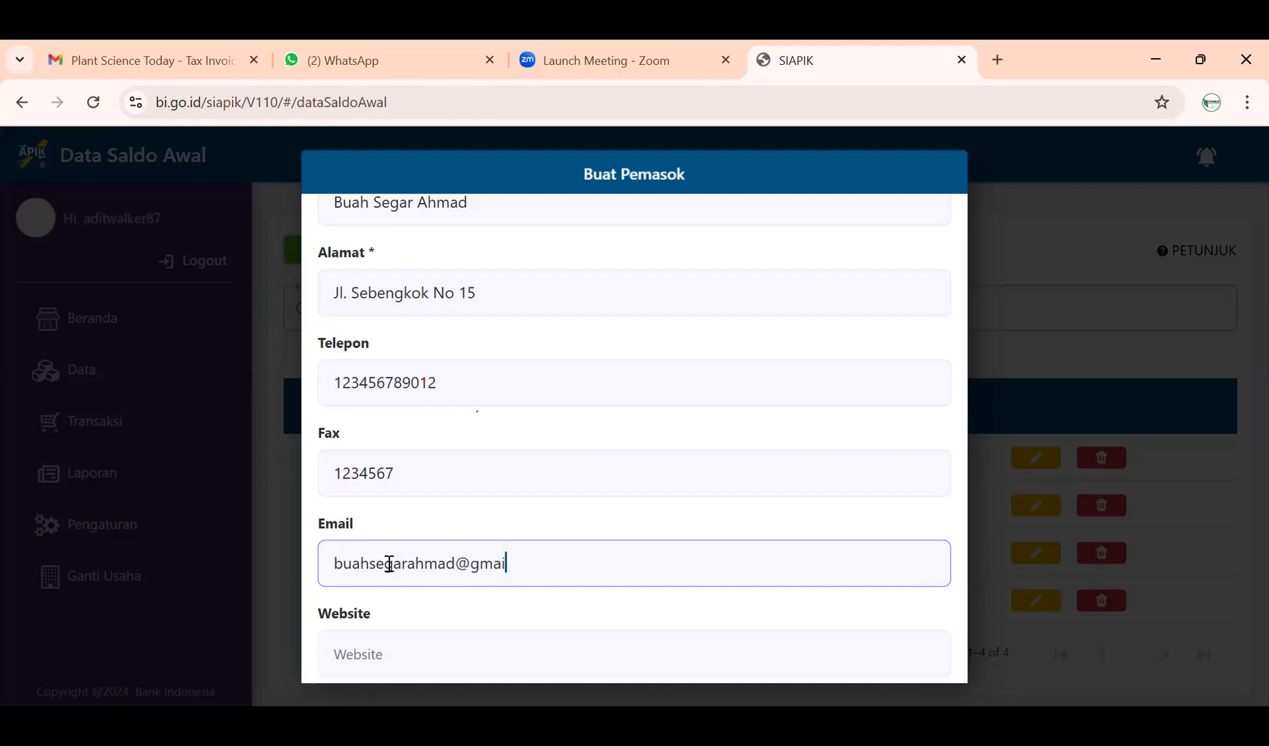
left_click(409, 638)
scroll(510, 550, "down", 1)
left_click(507, 546)
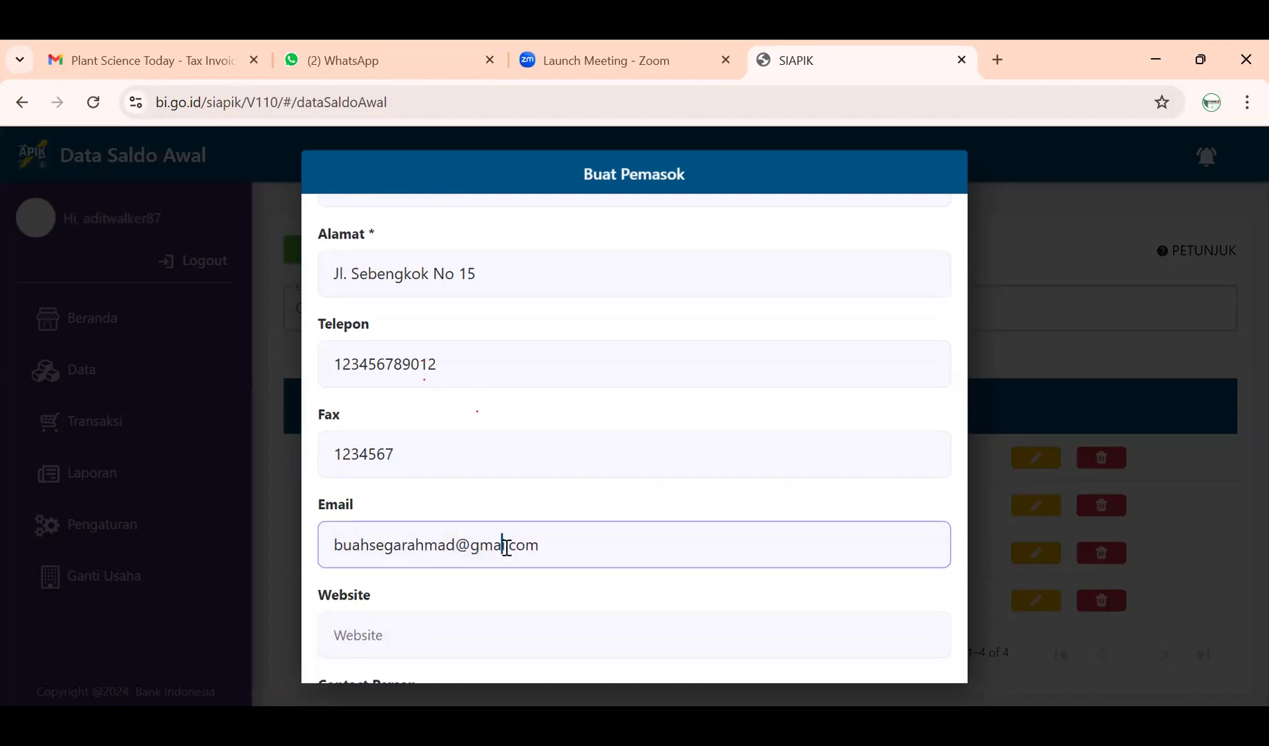
type("l")
- Add the supplier's website and contact person, then save the new supplier
left_click(447, 635)
type("buahsegarahmad.com")
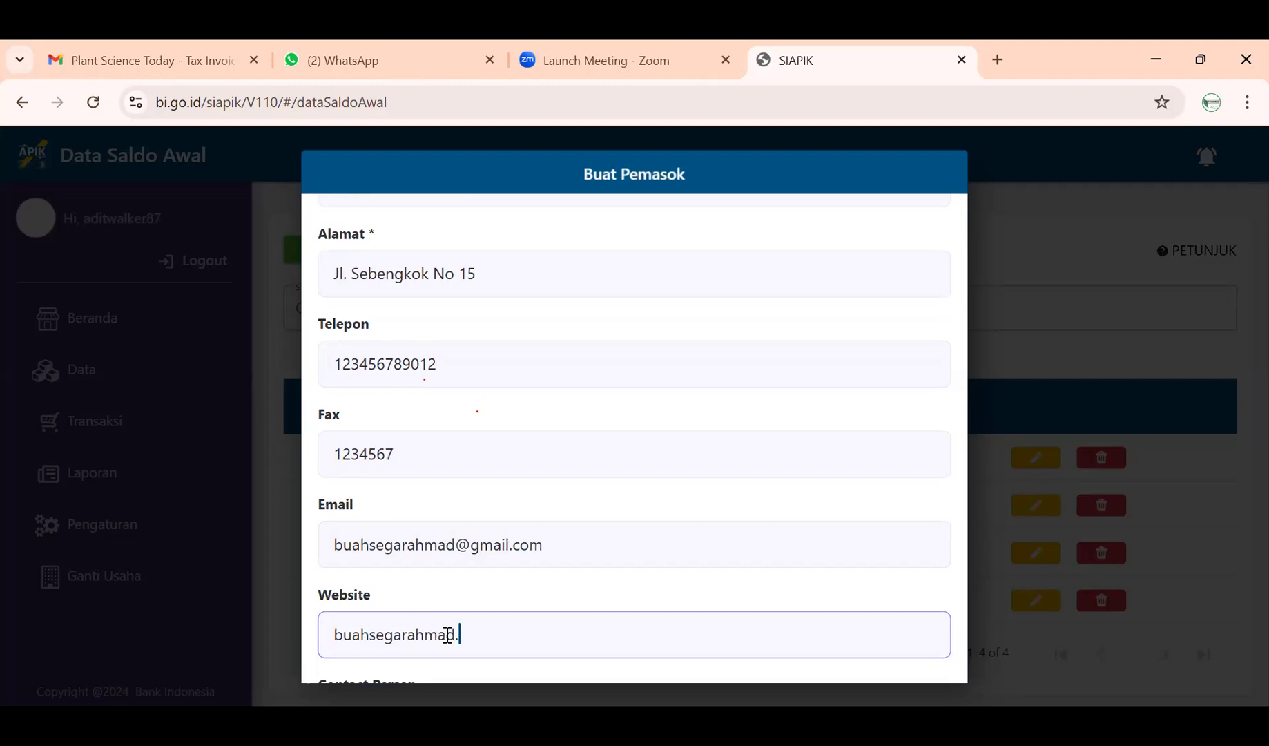
scroll(447, 634, "down", 1)
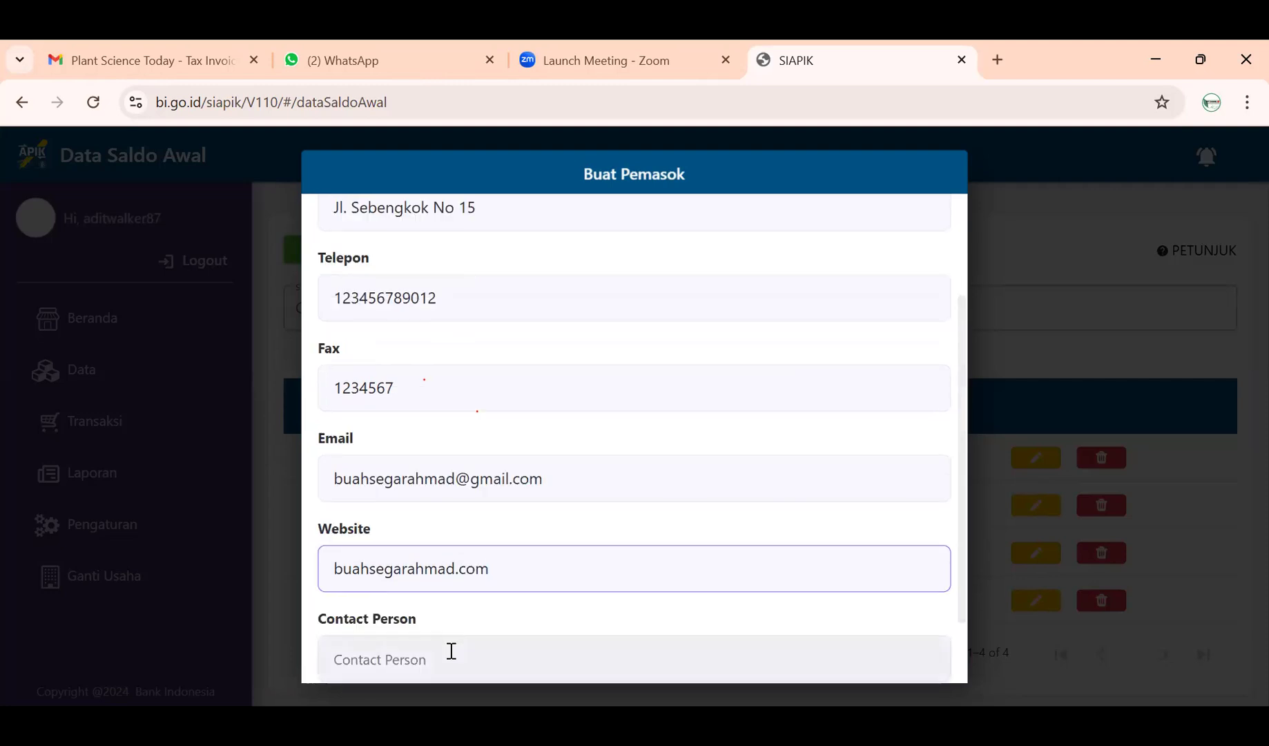
left_click(450, 649)
type("Ahmad")
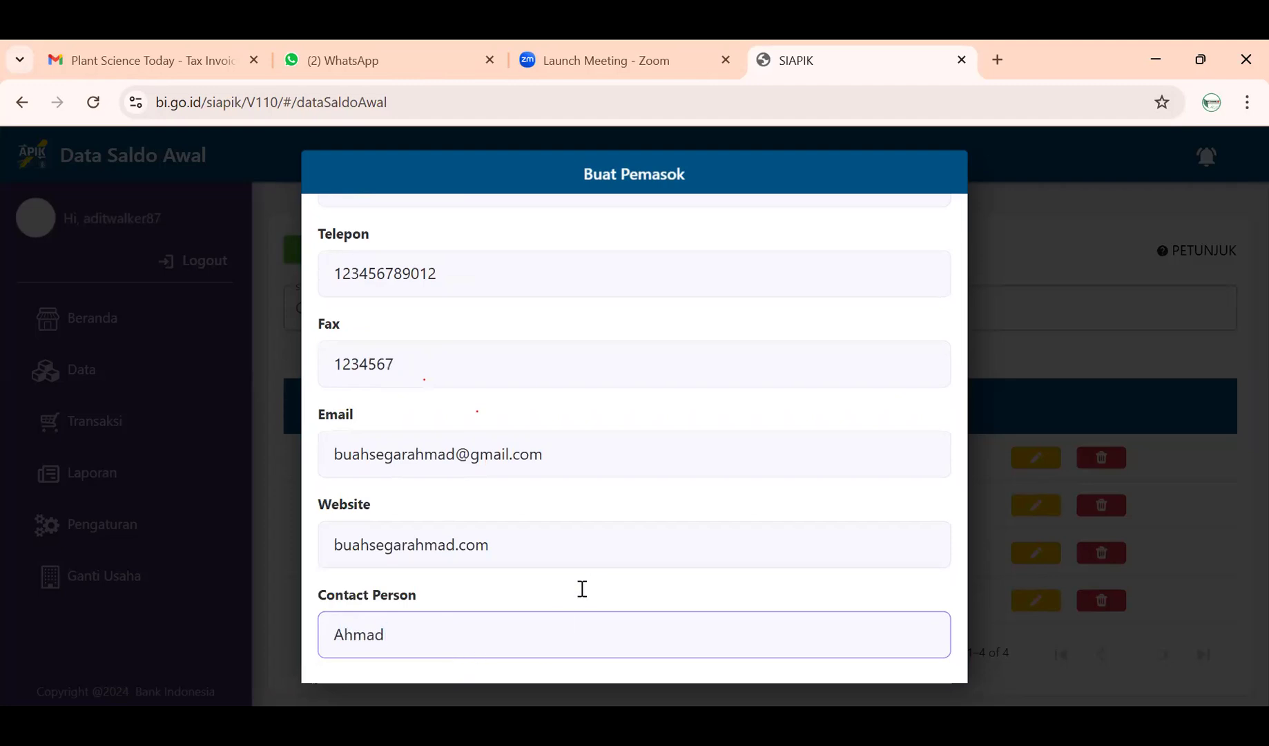
scroll(581, 589, "up", 3)
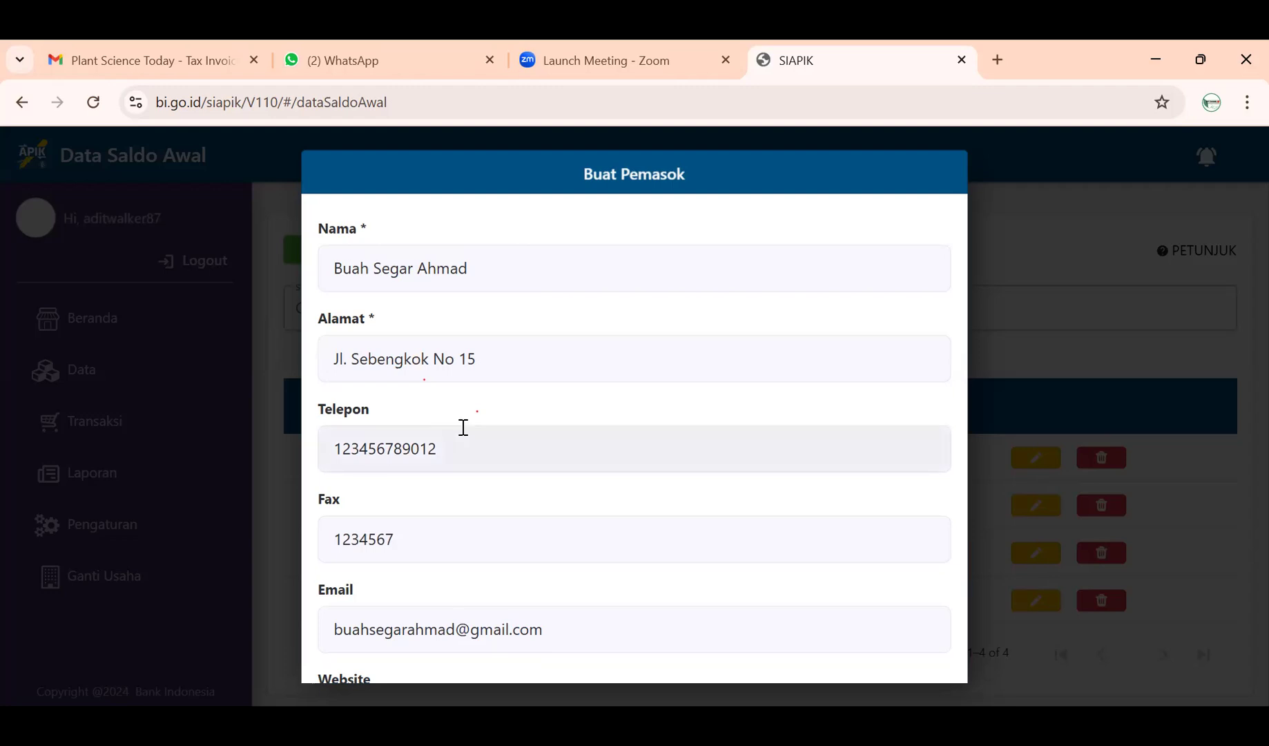
scroll(485, 625, "down", 1)
scroll(487, 625, "down", 2)
left_click(488, 626)
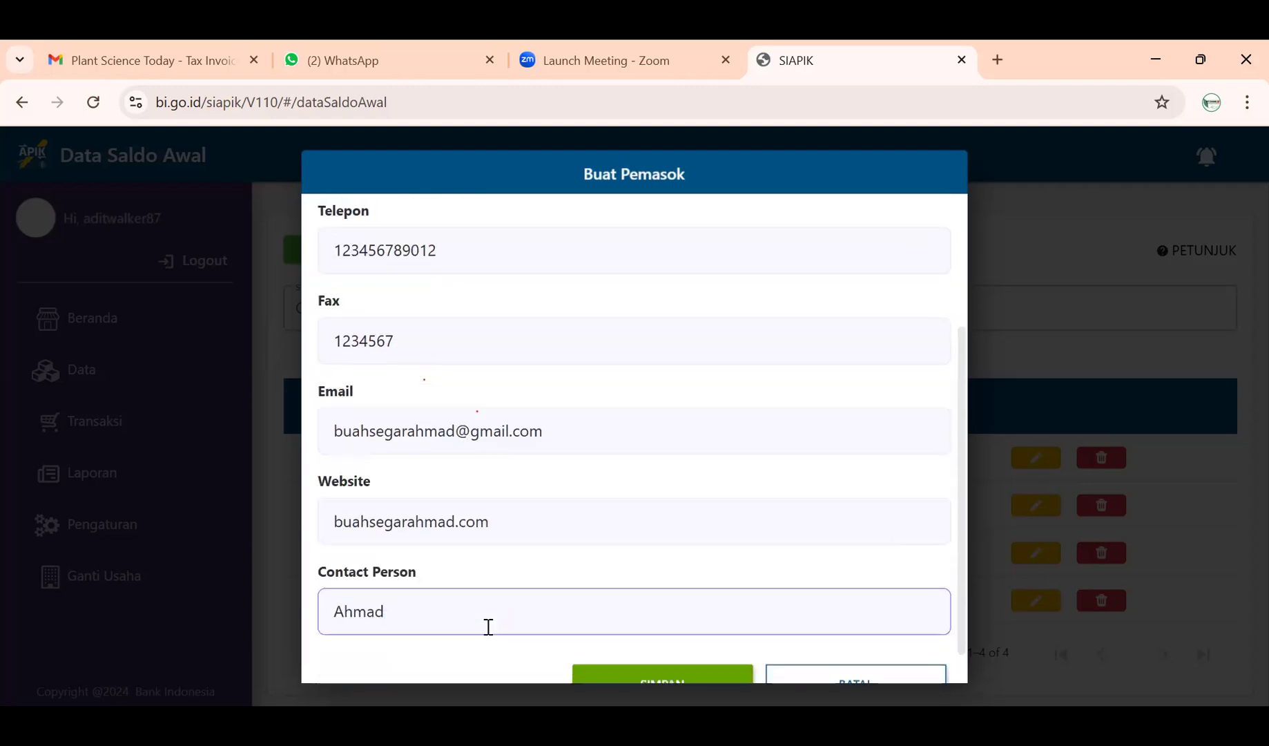
scroll(490, 629, "down", 1)
left_click(630, 642)
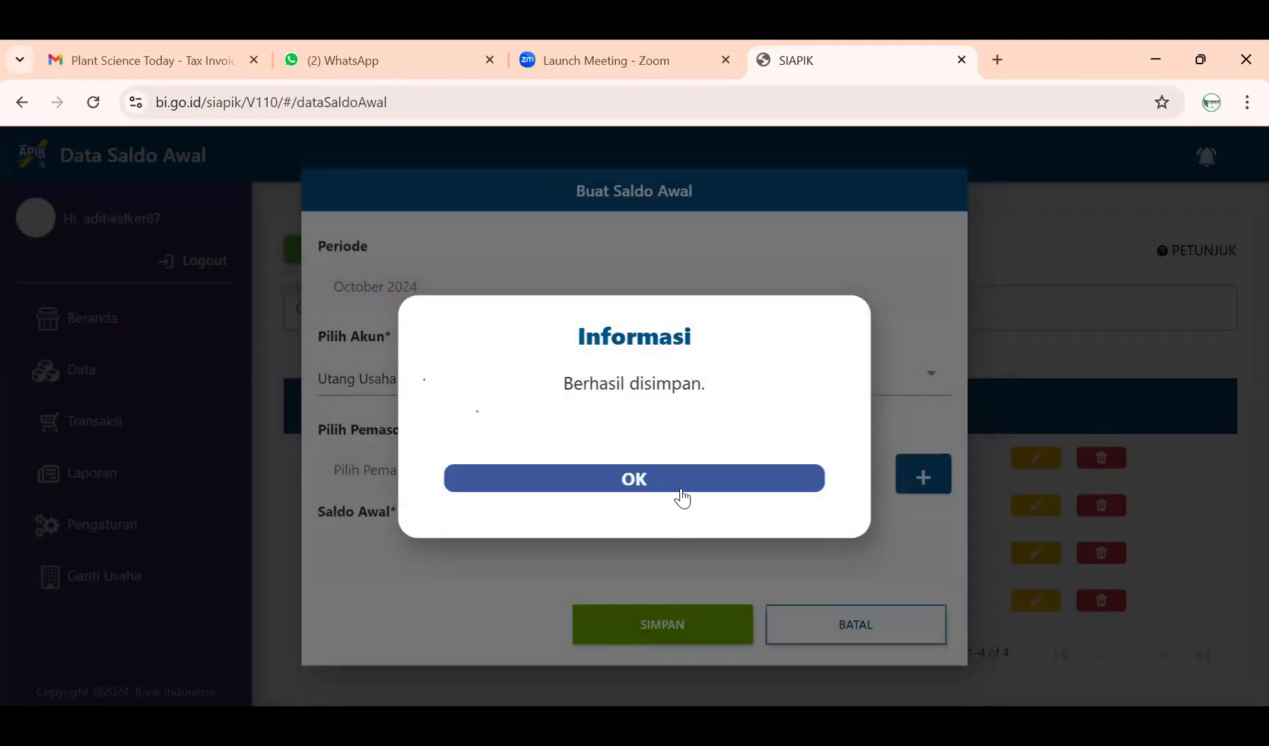
- Select the new supplier and save a 10.000.000 Utang Usaha opening balance
left_click(680, 492)
left_click(749, 489)
left_click(749, 491)
left_click(621, 547)
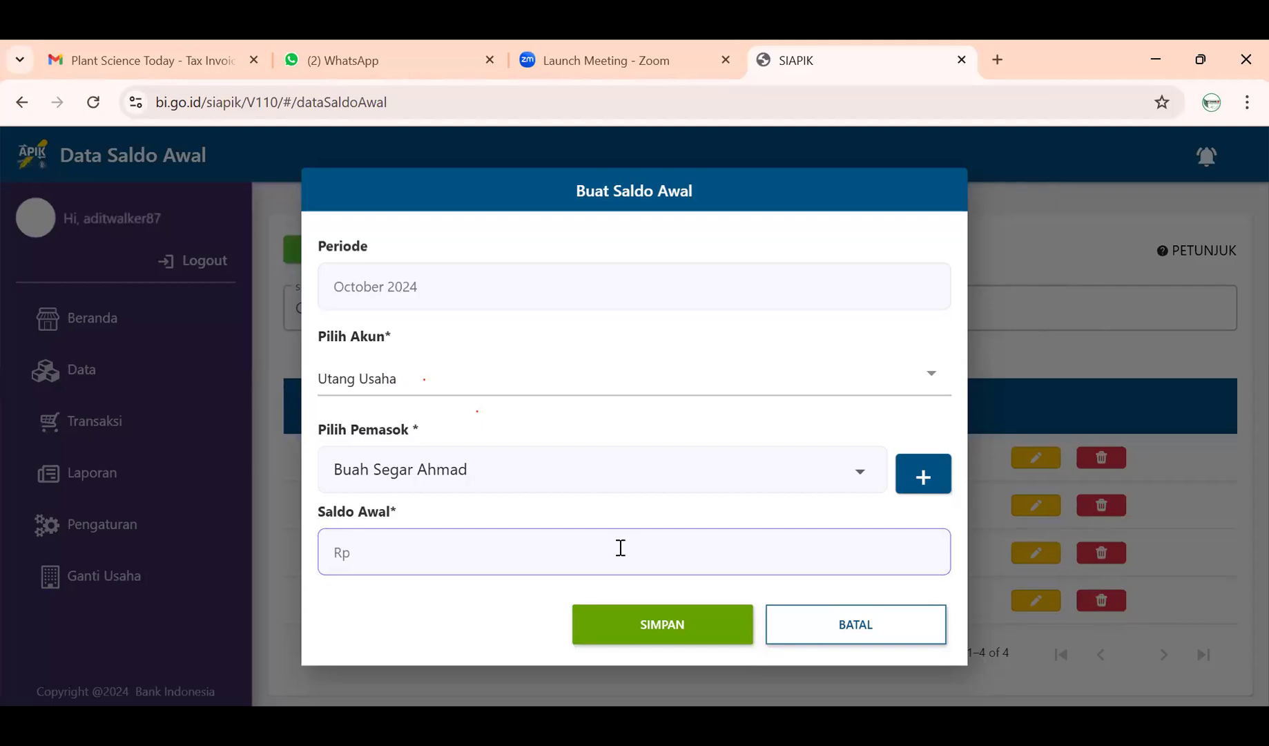
type("10.000.000")
left_click(639, 631)
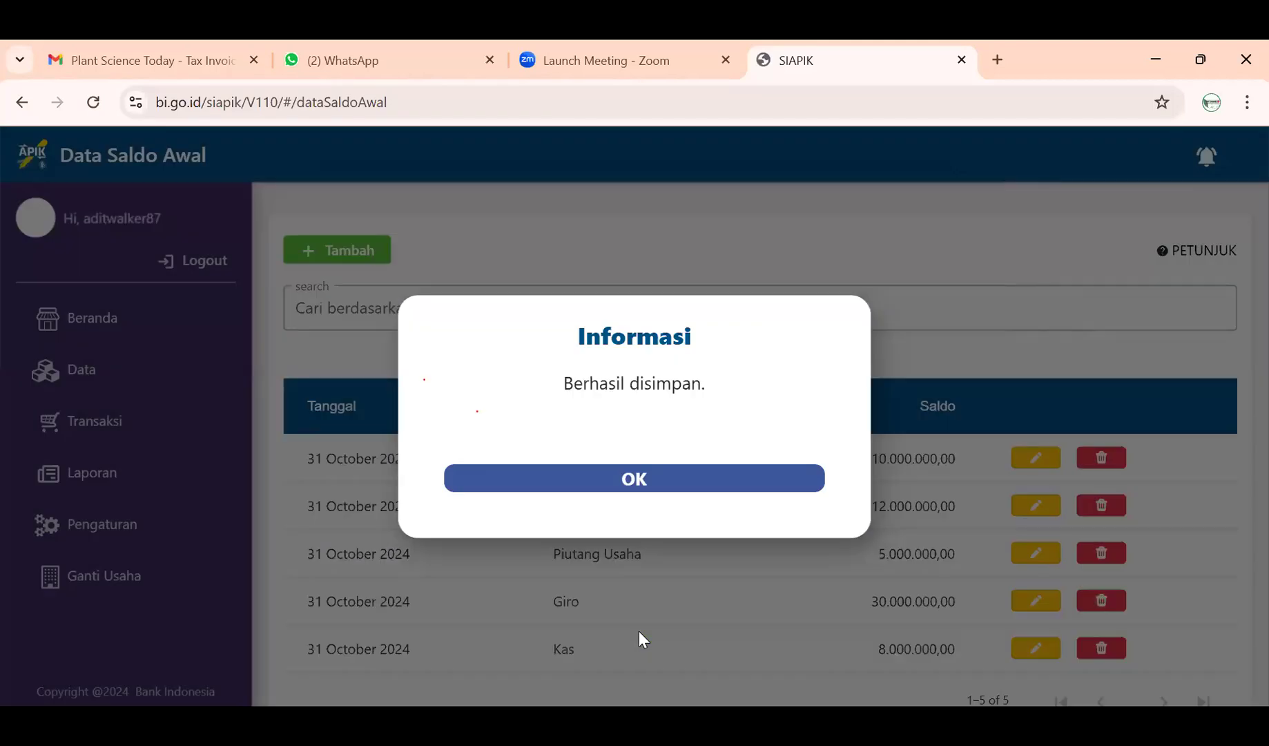
left_click(670, 477)
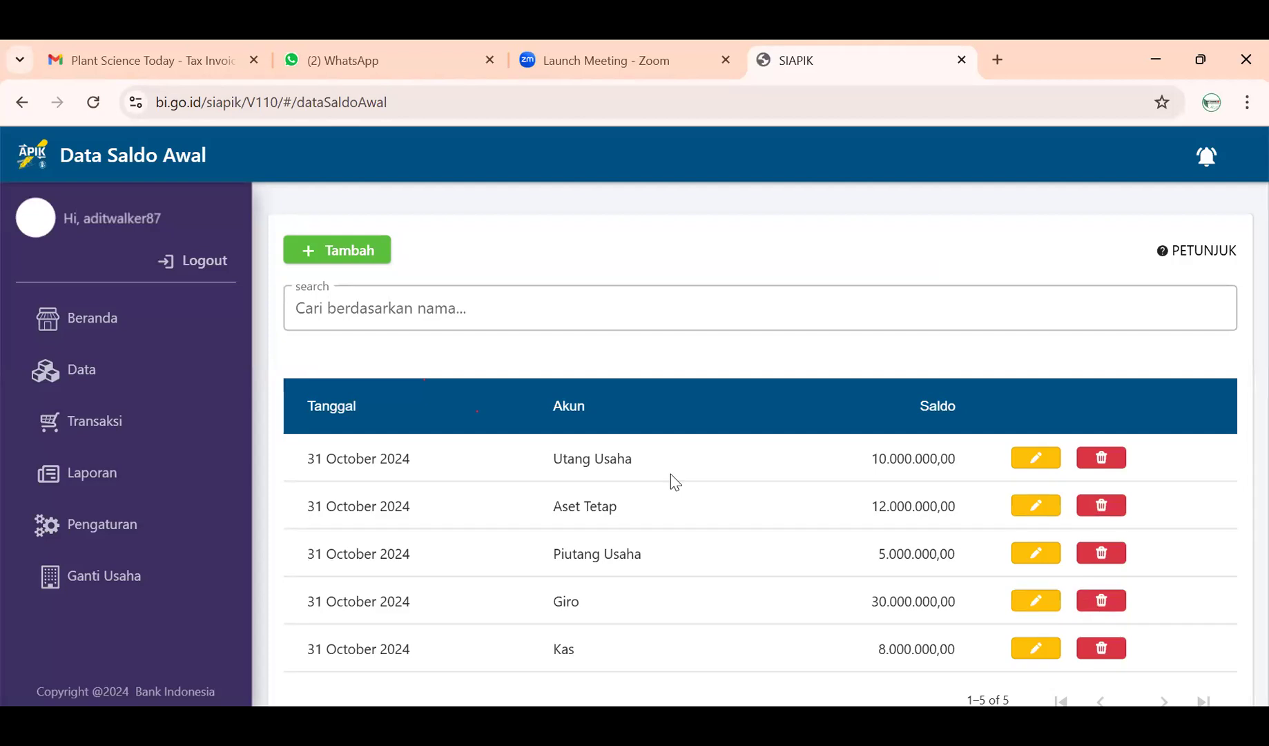
- Create a new opening balance with account Modal and amount 39000000, and save it
left_click(341, 249)
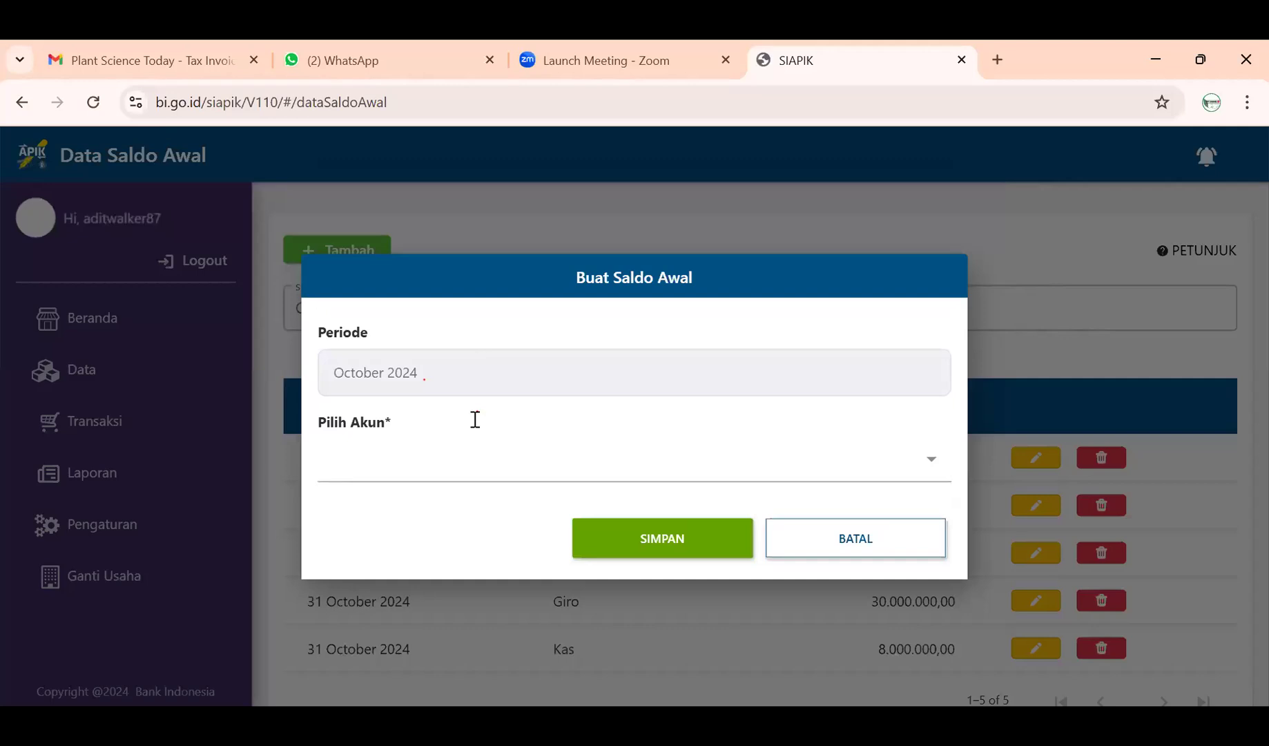
left_click(483, 469)
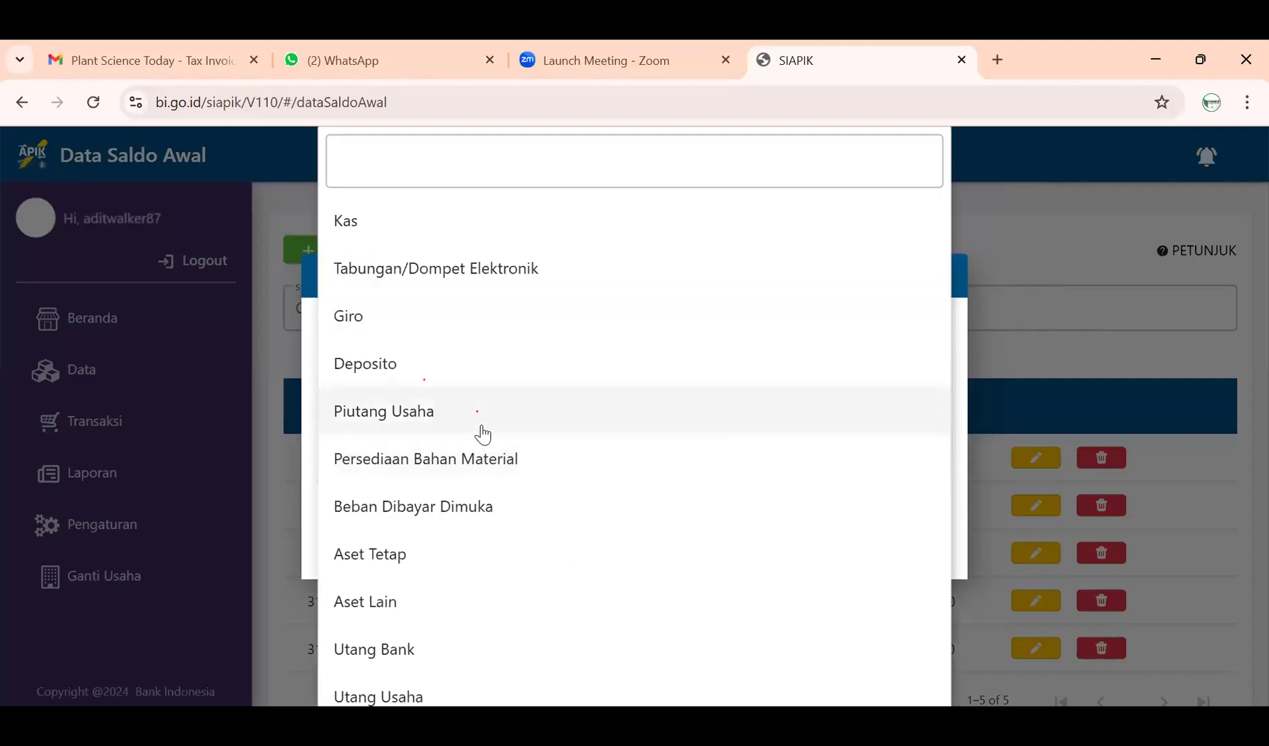
scroll(482, 434, "down", 4)
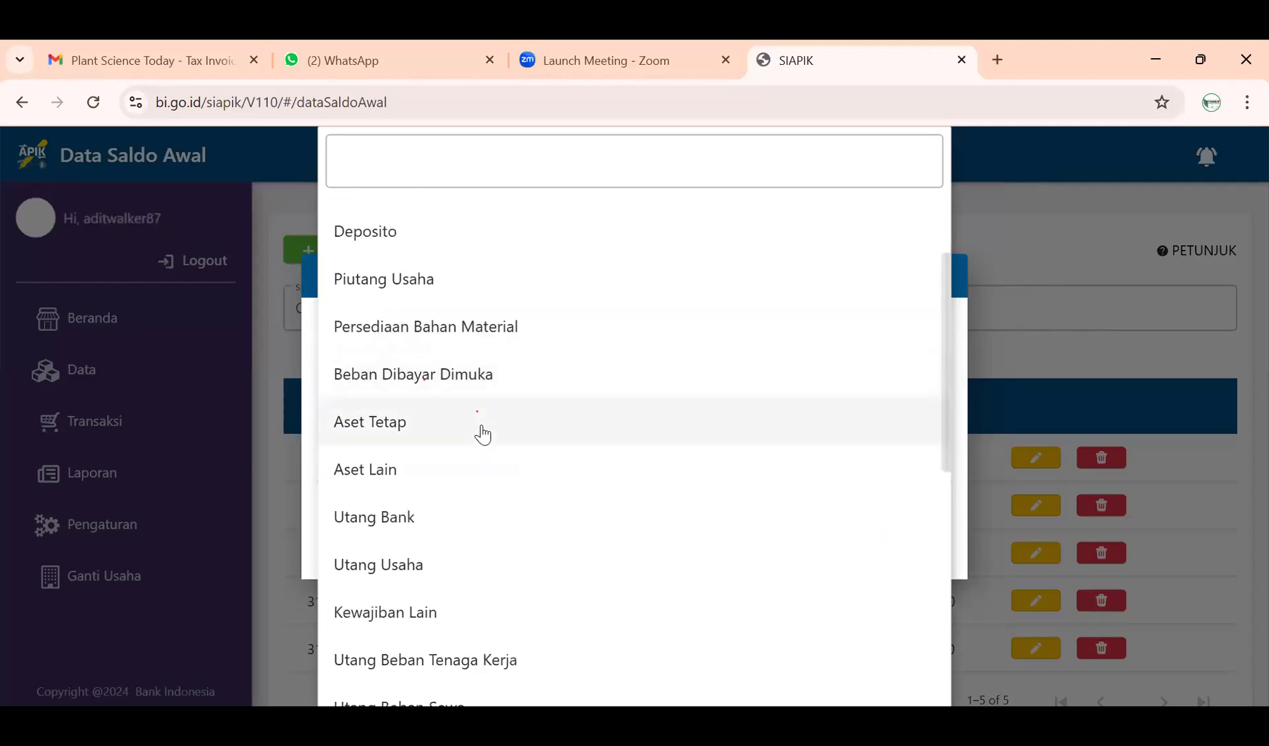
scroll(482, 434, "down", 5)
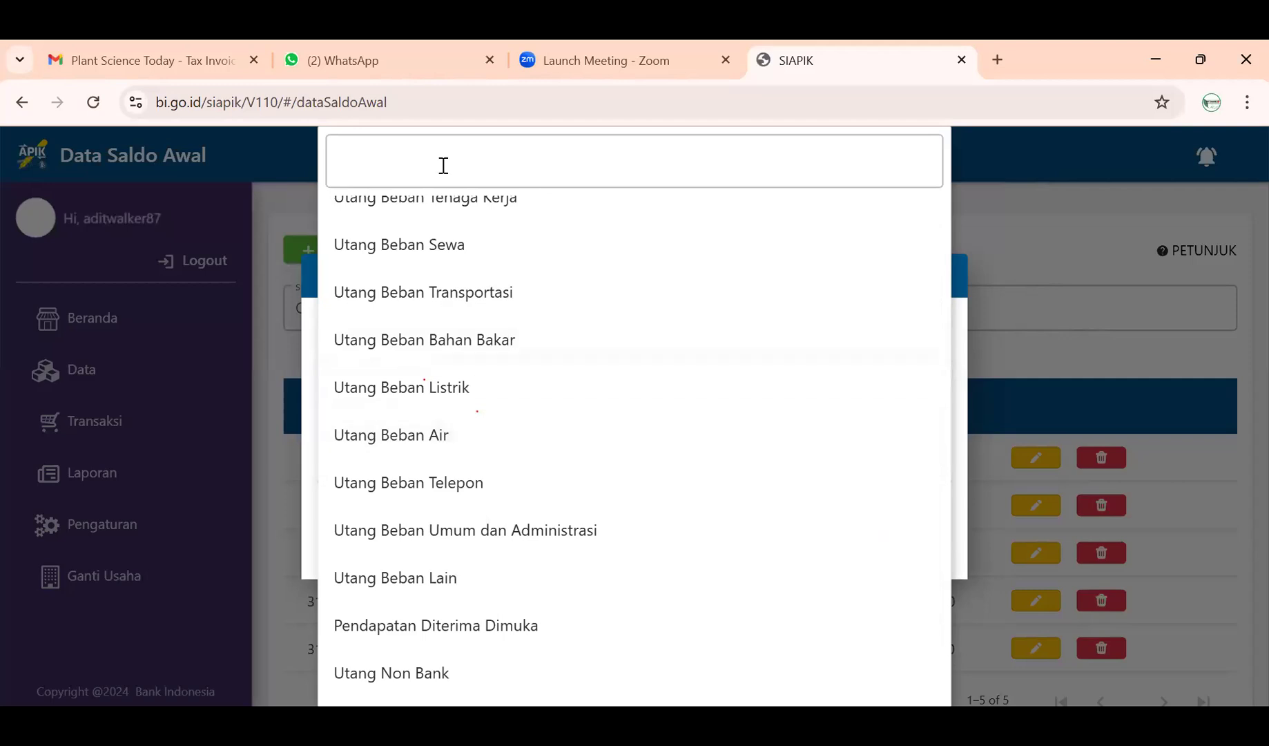
scroll(451, 477, "down", 2)
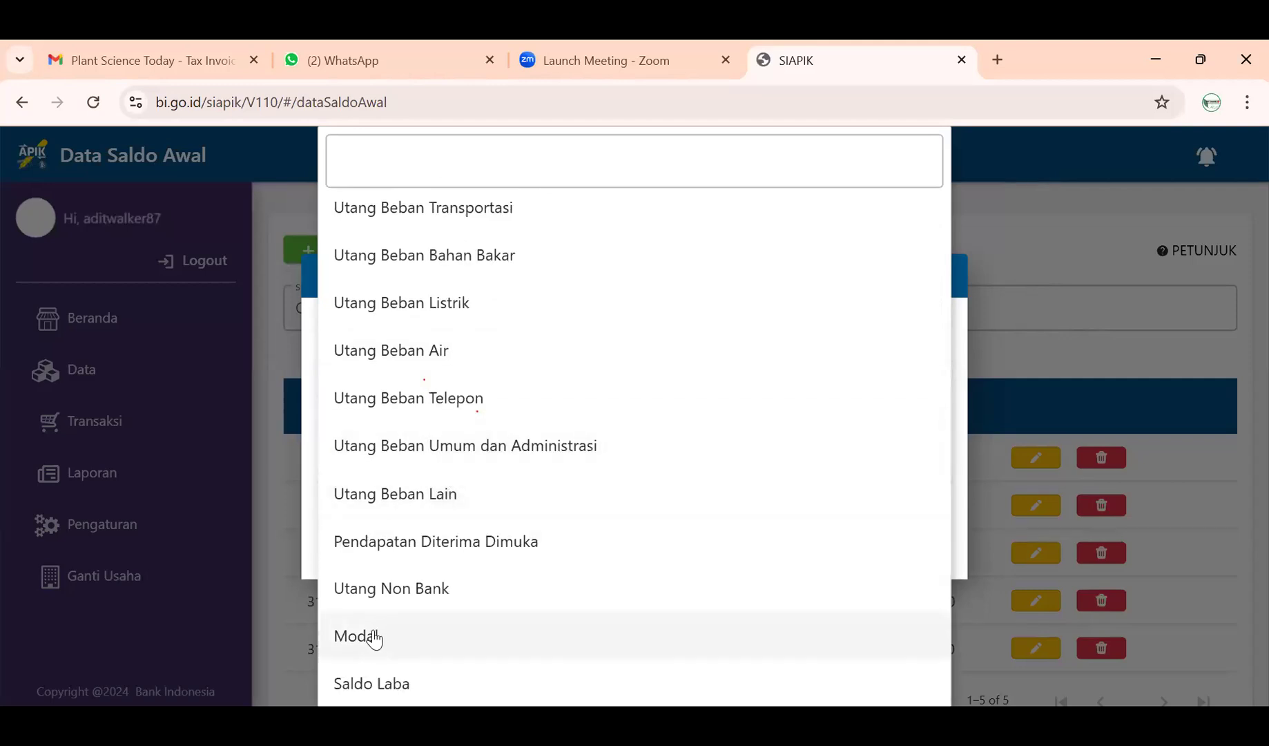
left_click(373, 637)
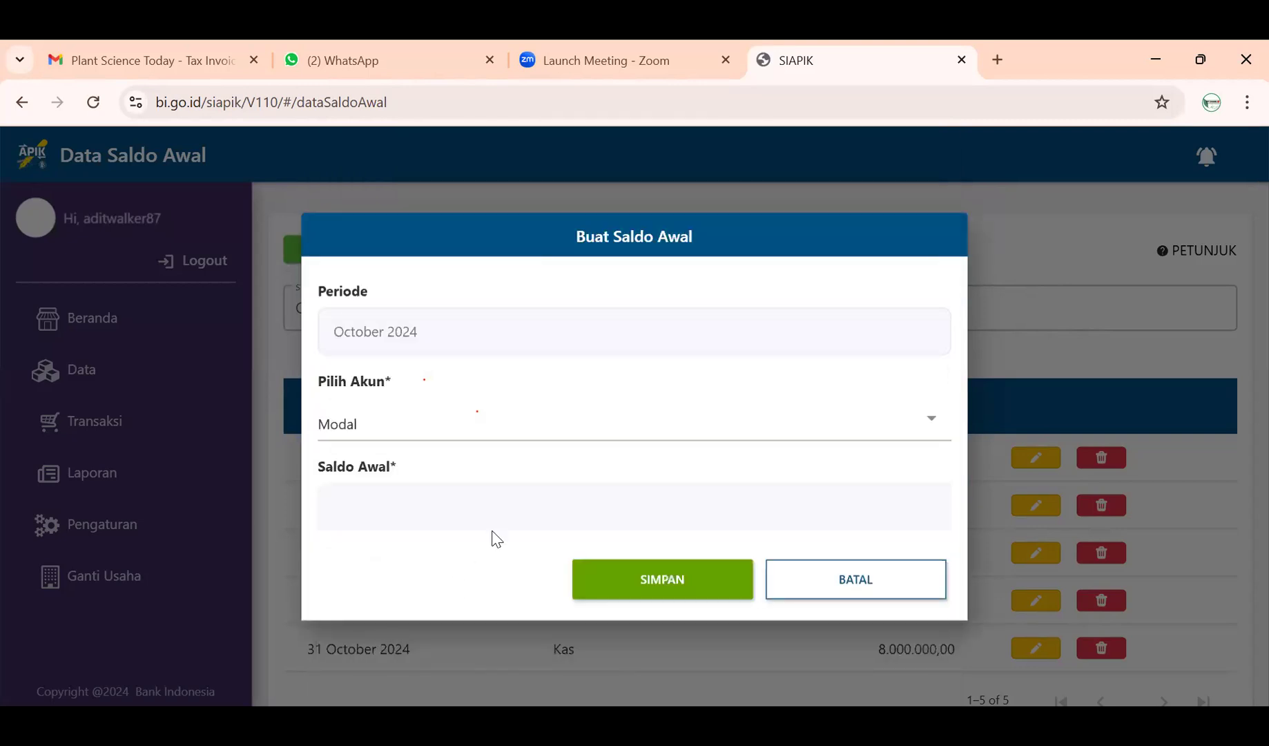
left_click(832, 430)
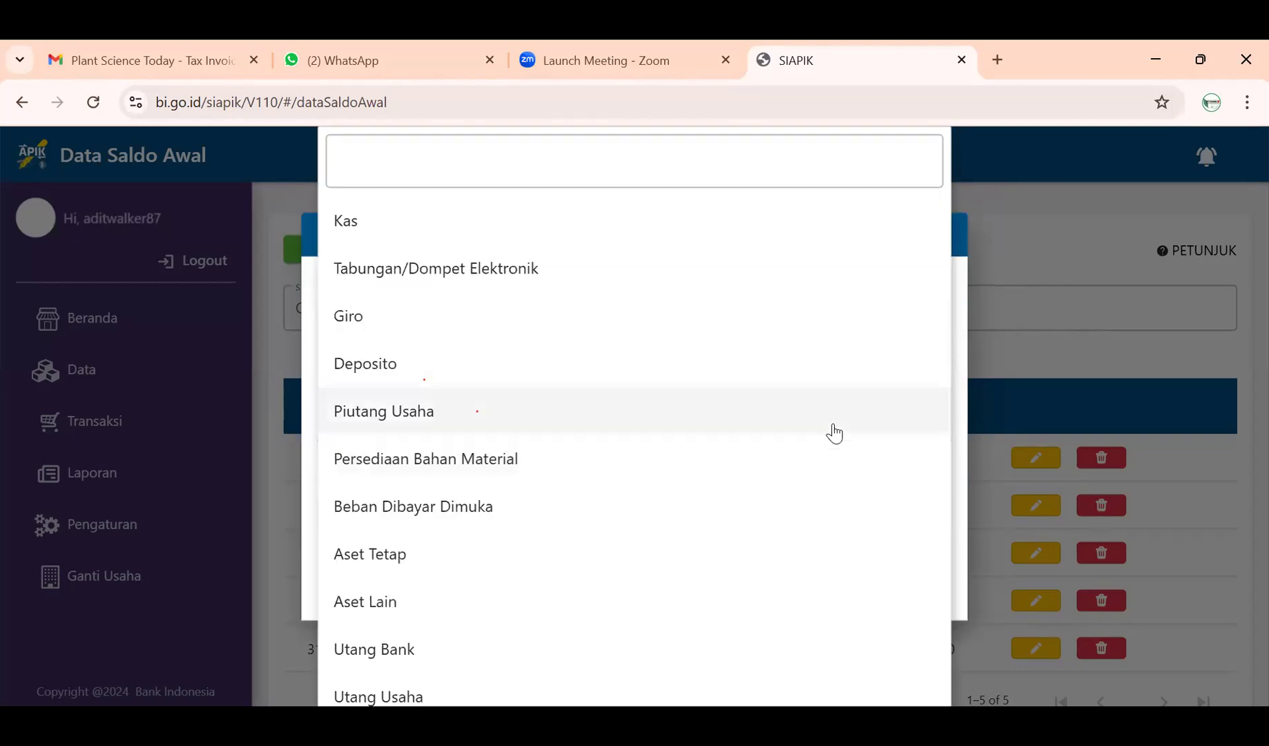
scroll(538, 552, "down", 10)
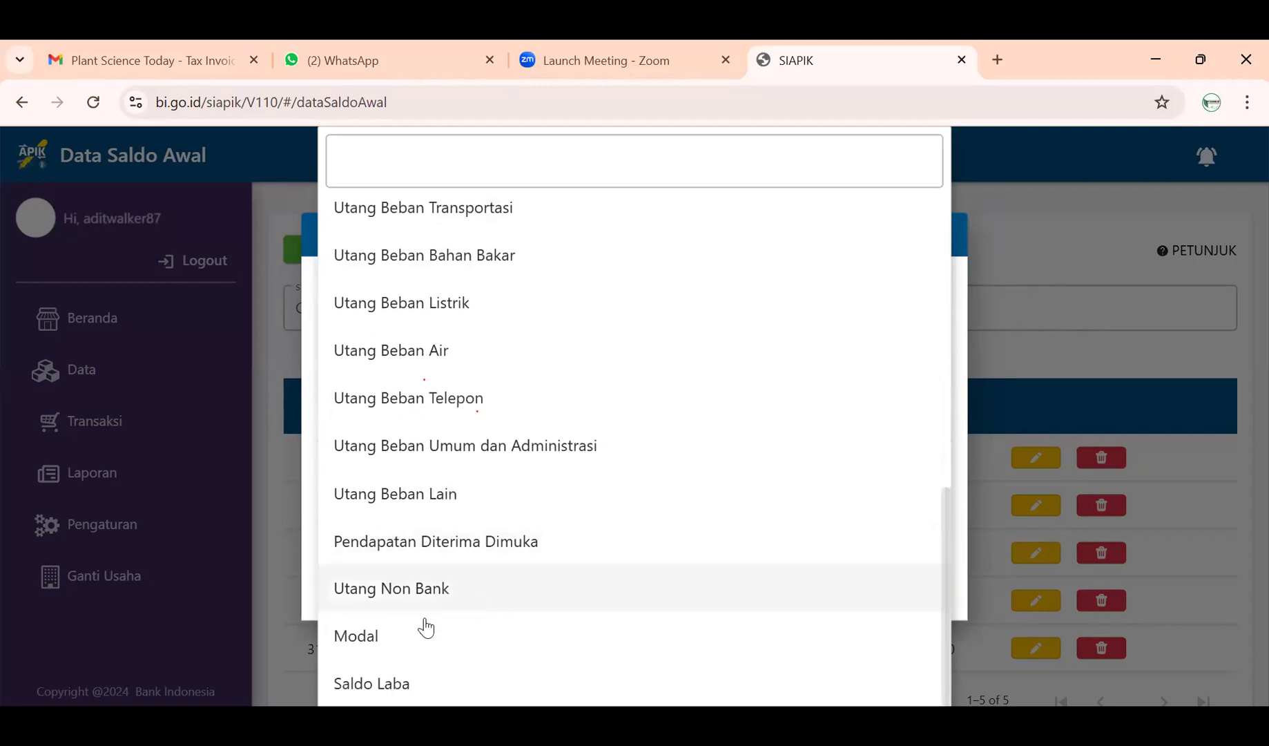
left_click(417, 645)
left_click(471, 521)
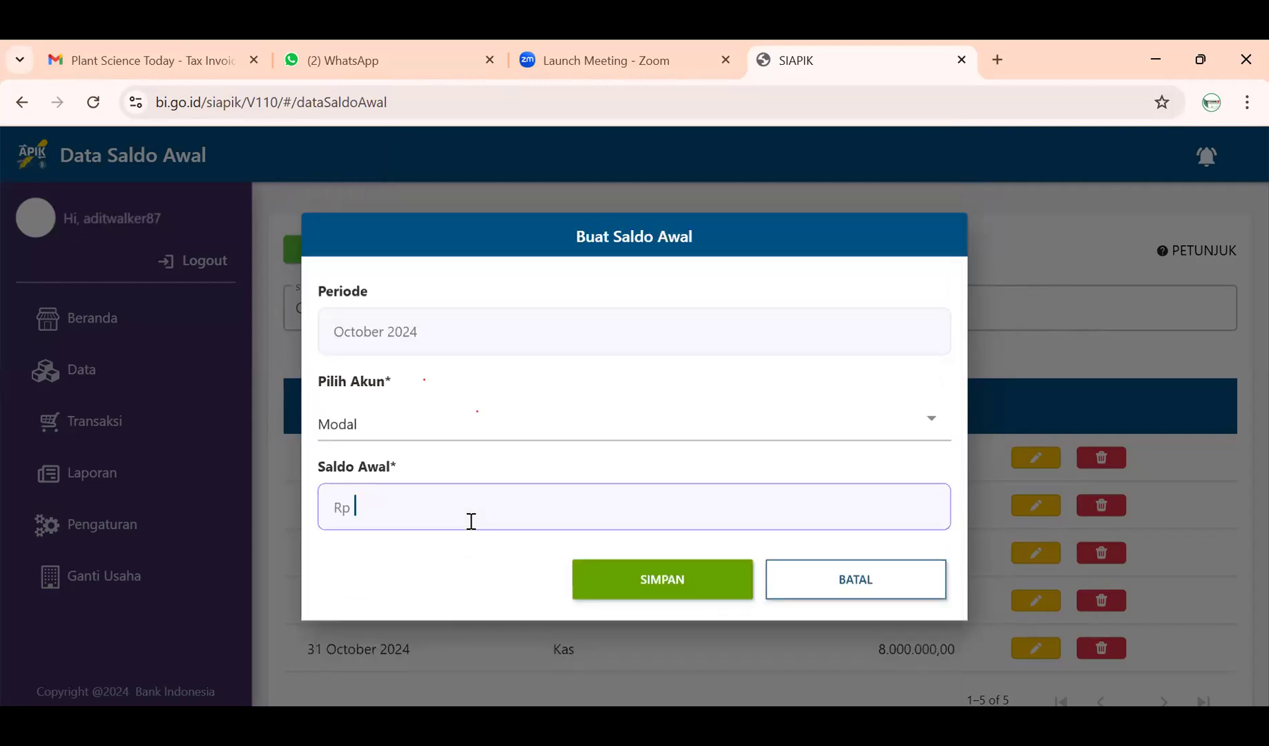
type("39000000")
left_click(604, 586)
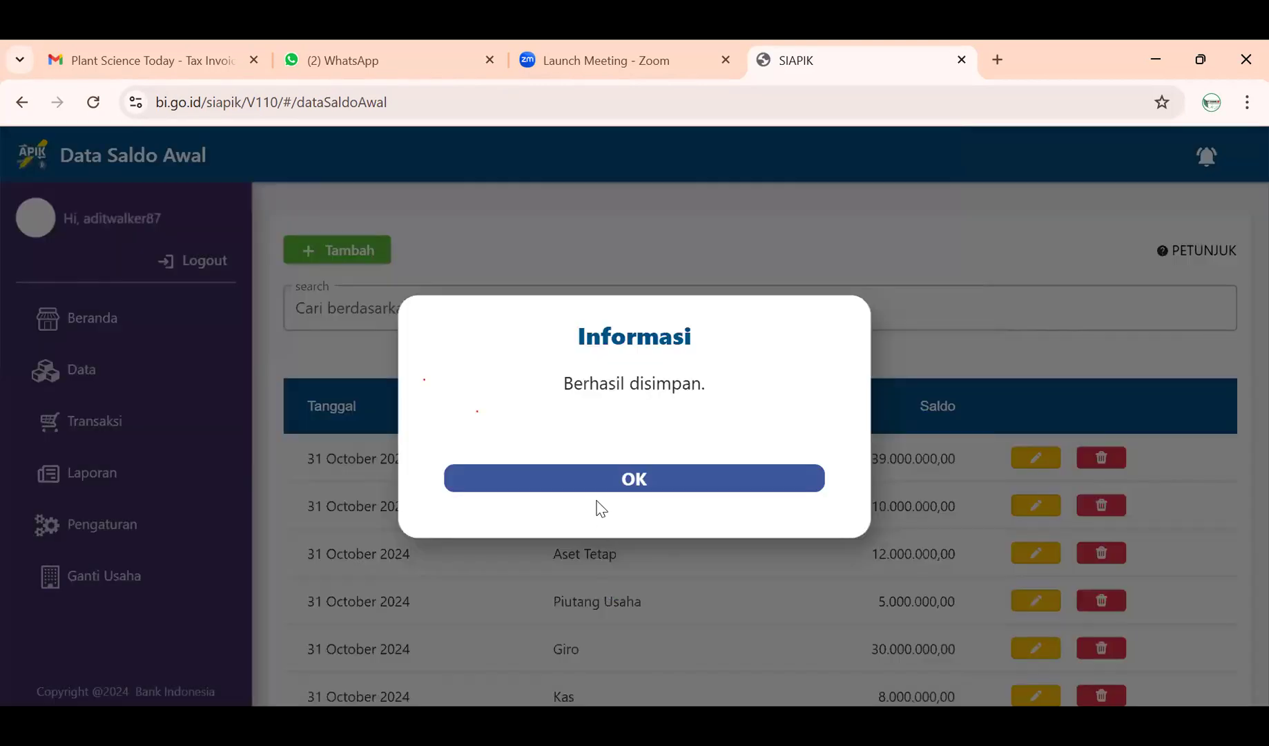
left_click(598, 480)
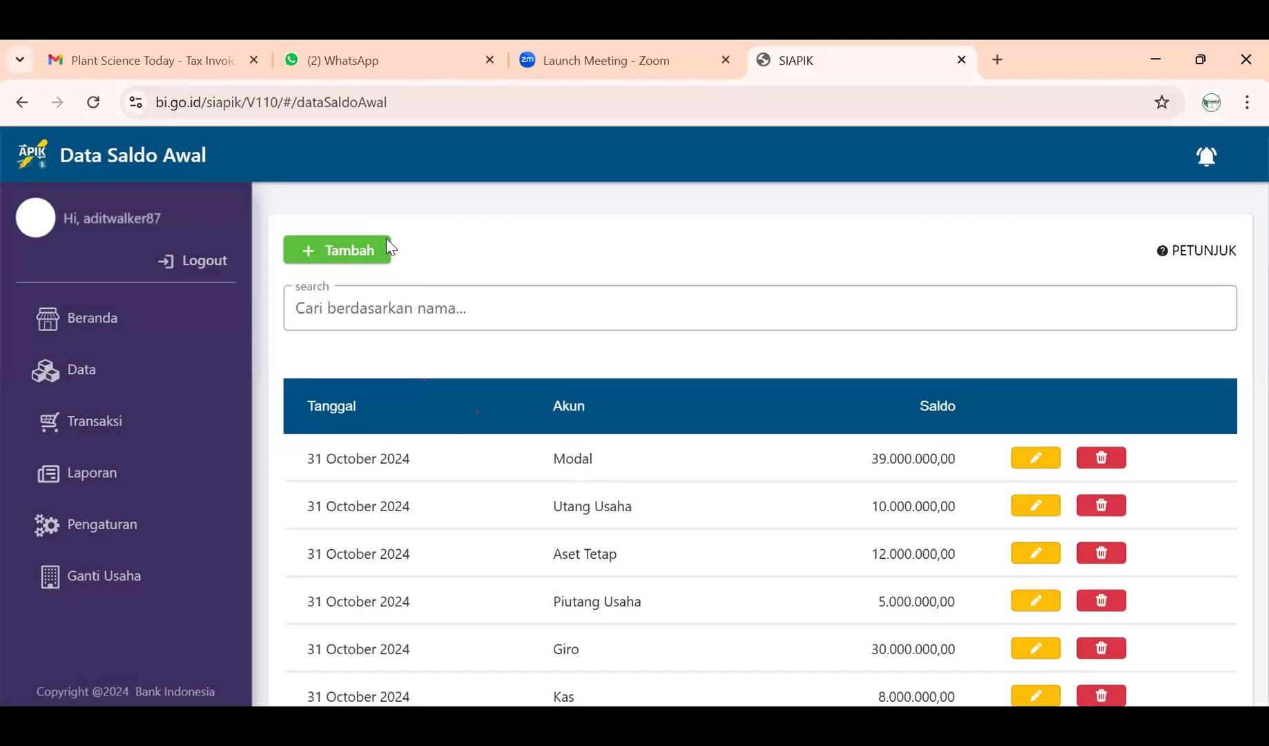
- Create a new opening balance for Saldo Laba with amount 6.000.000 and save it
left_click(359, 250)
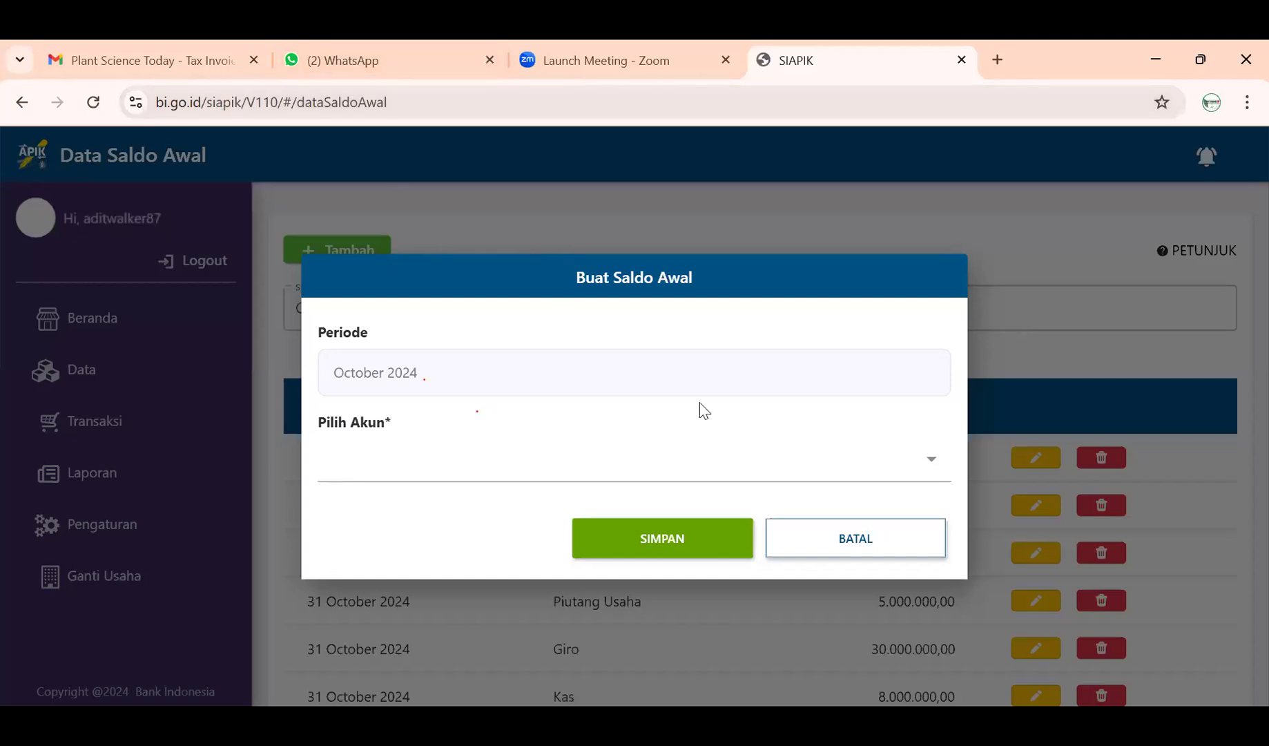
left_click(768, 458)
scroll(632, 496, "down", 10)
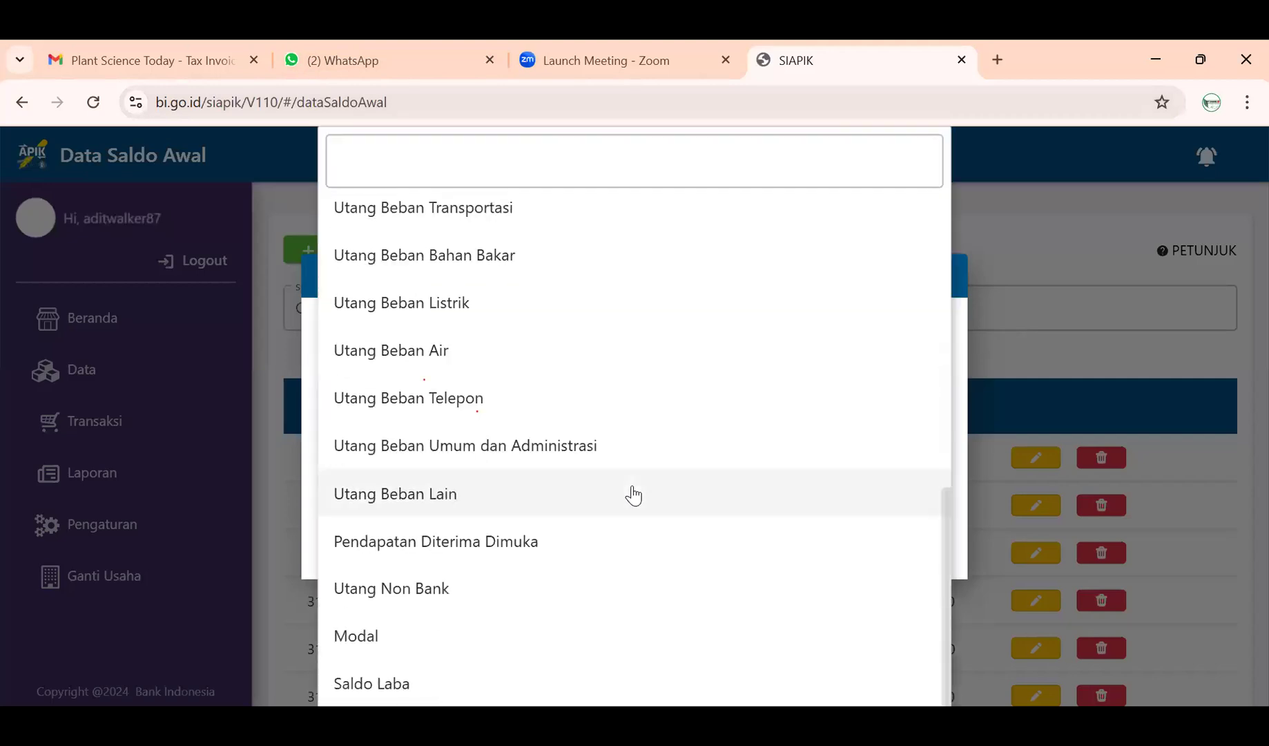
left_click(439, 684)
left_click(572, 513)
type("600000000")
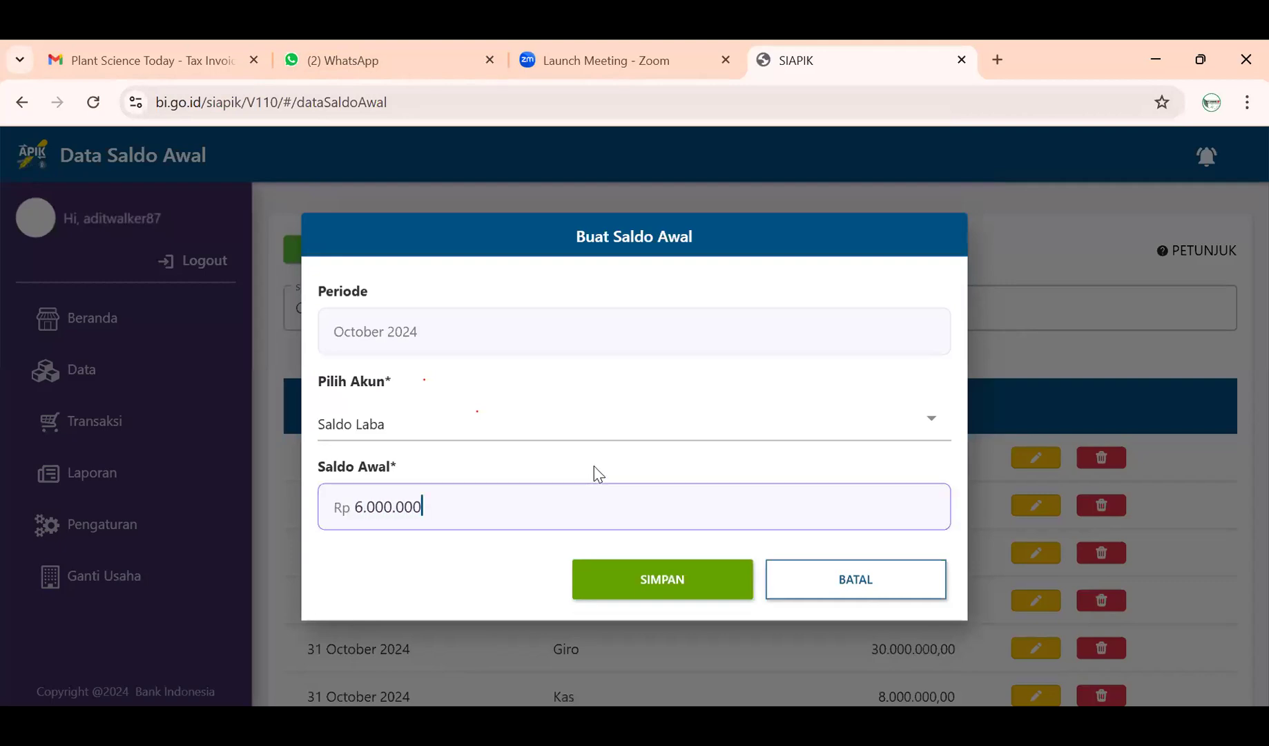
left_click(663, 587)
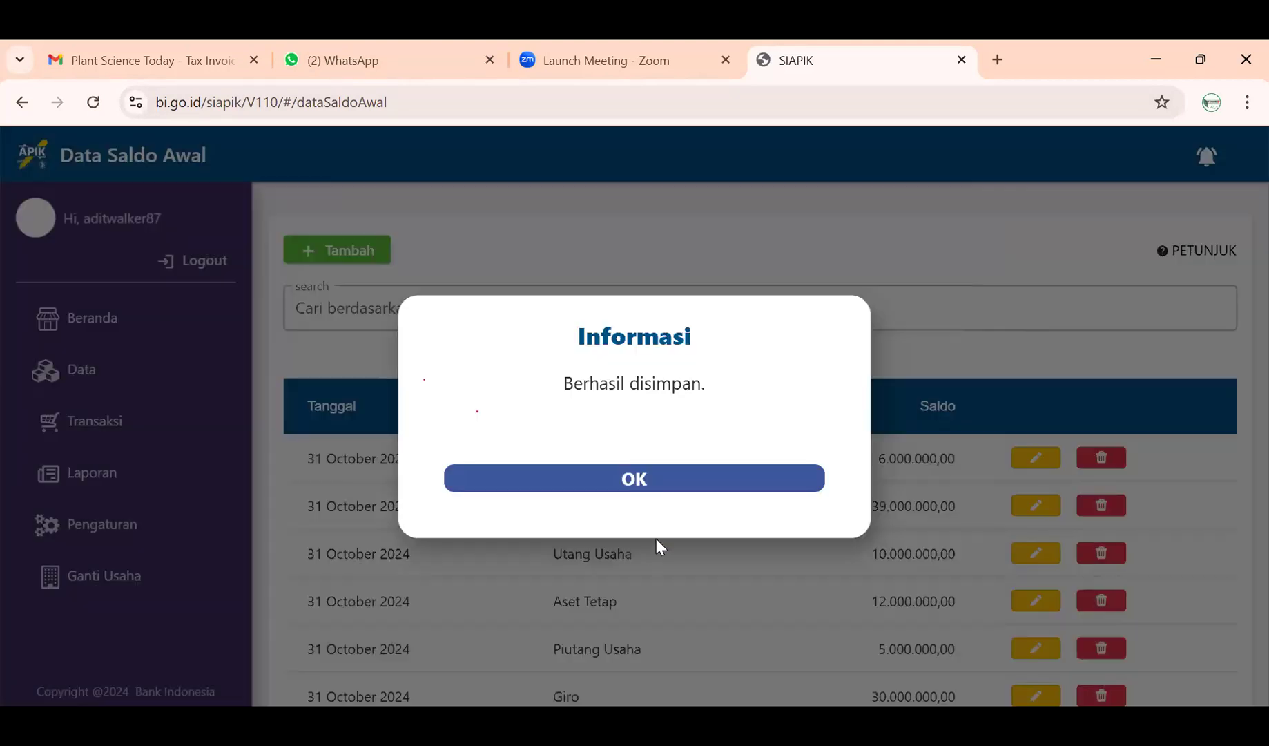
left_click(680, 483)
scroll(821, 565, "down", 2)
- Scroll through the seven opening balances, then go to the Laporan dashboard
scroll(821, 565, "down", 1)
scroll(824, 568, "up", 2)
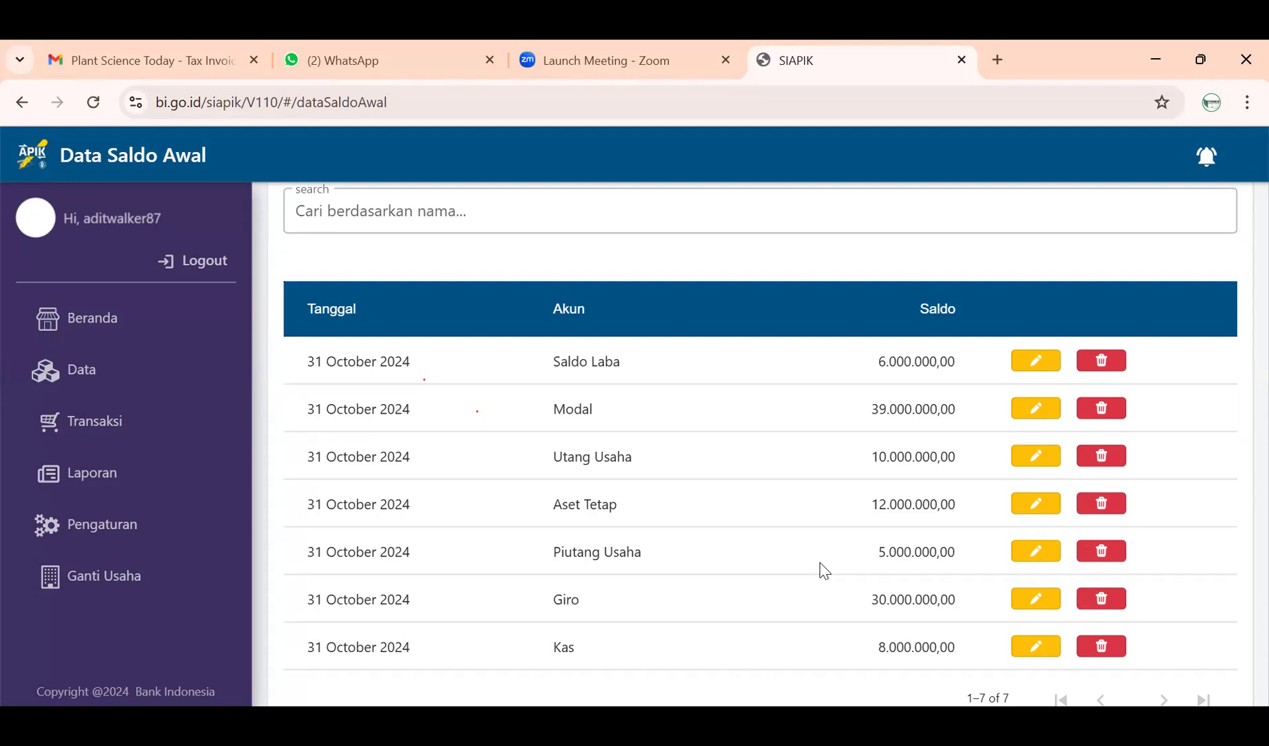
scroll(634, 529, "up", 2)
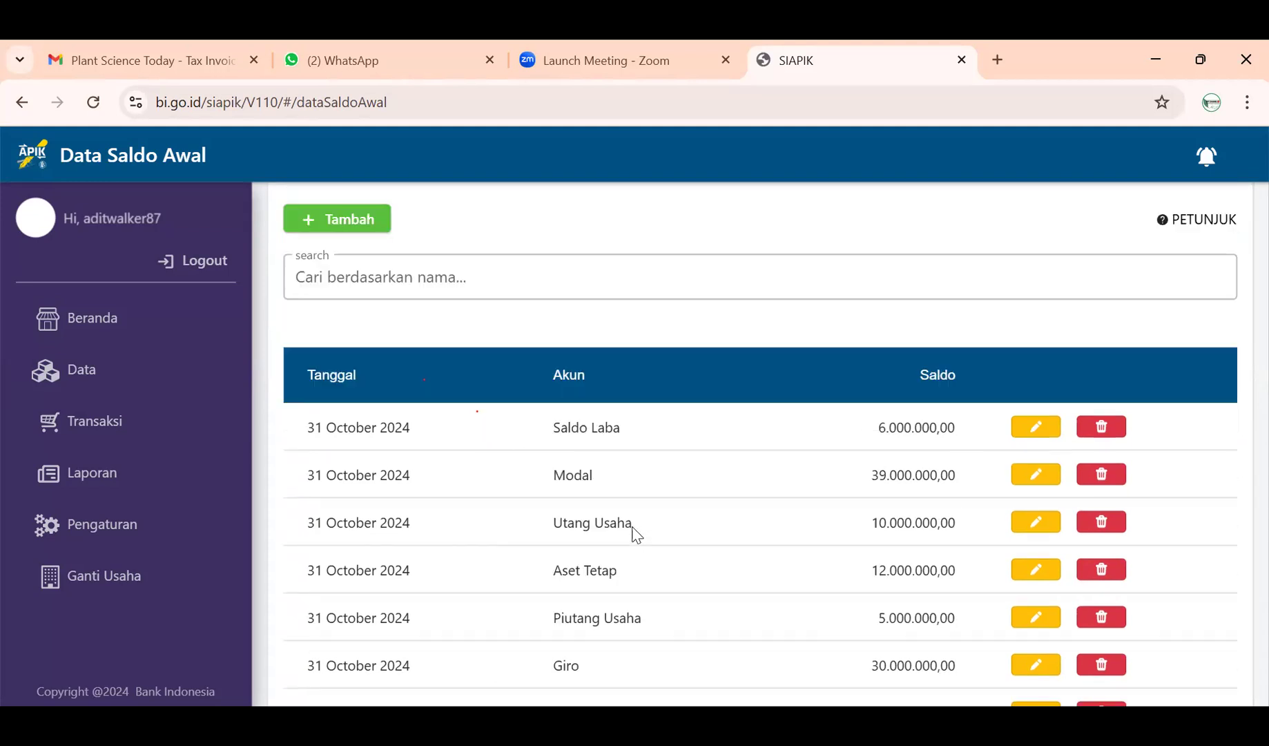
scroll(618, 508, "down", 3)
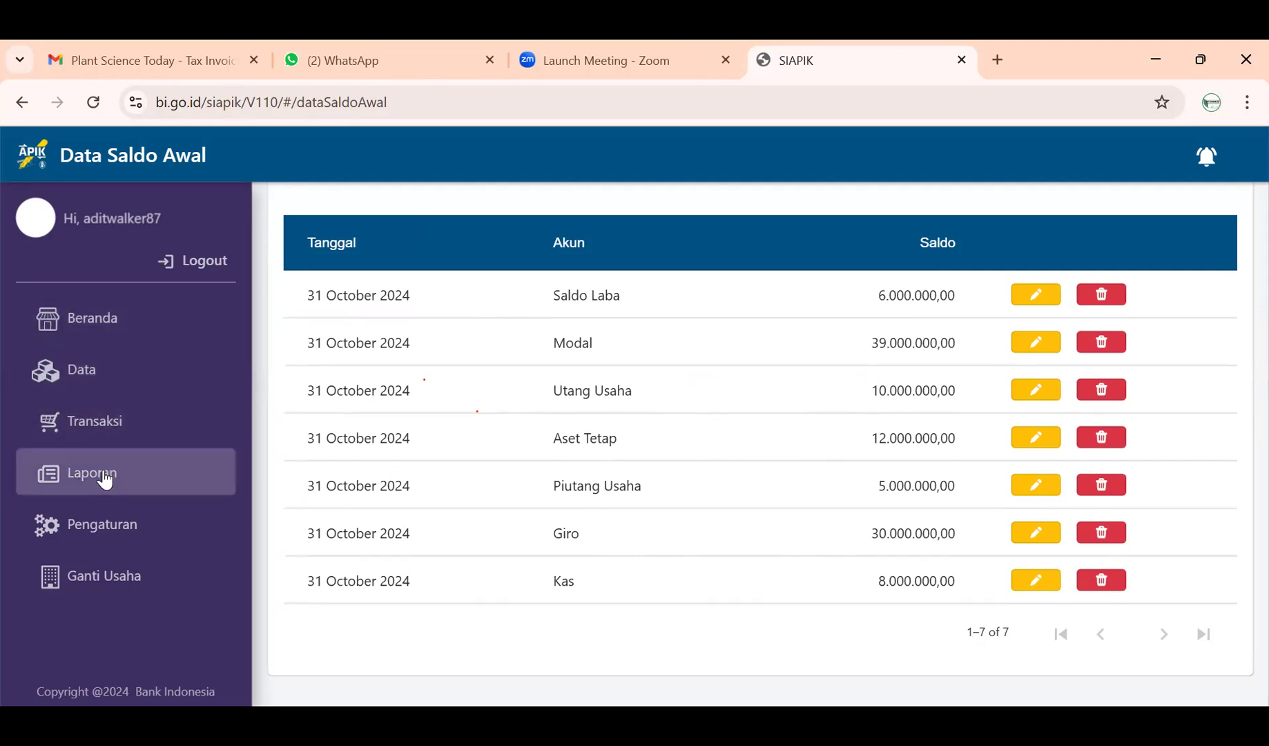
left_click(104, 479)
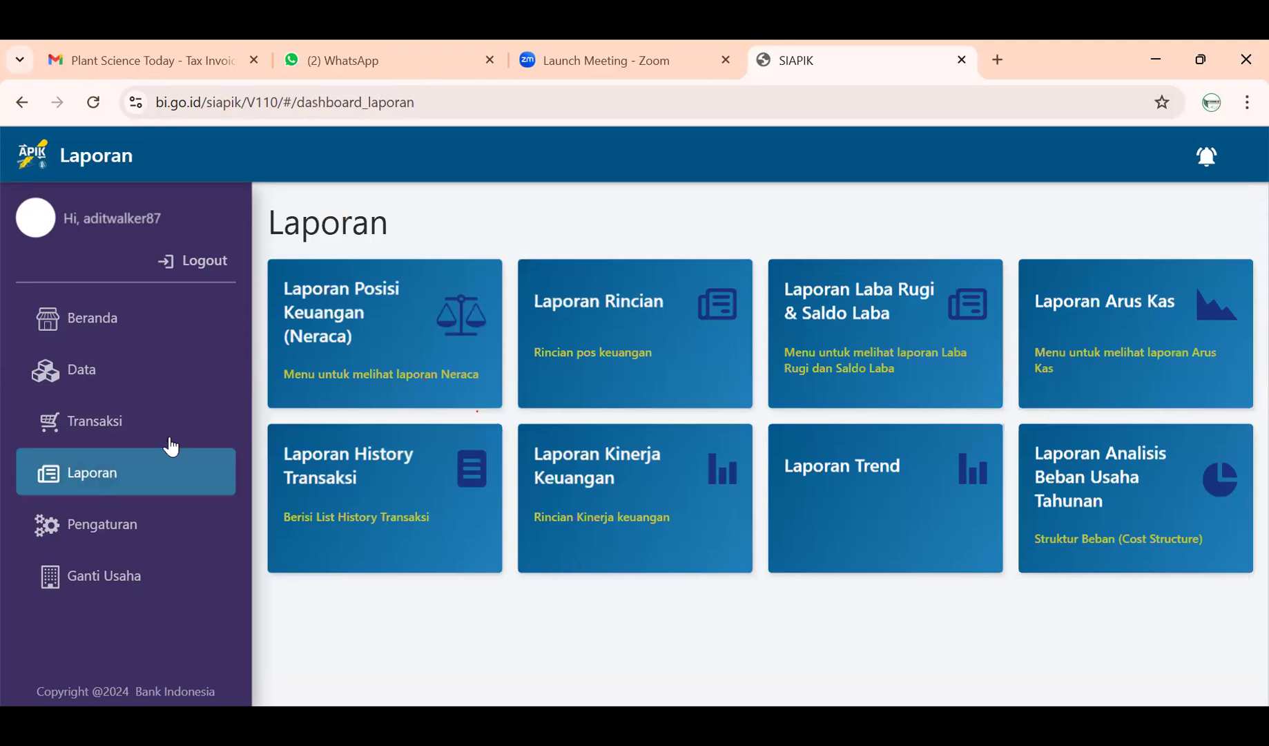
- Glance at the History Transaksi and Laporan Rincian reports, then open Posisi Keuangan (Neraca)
left_click(483, 473)
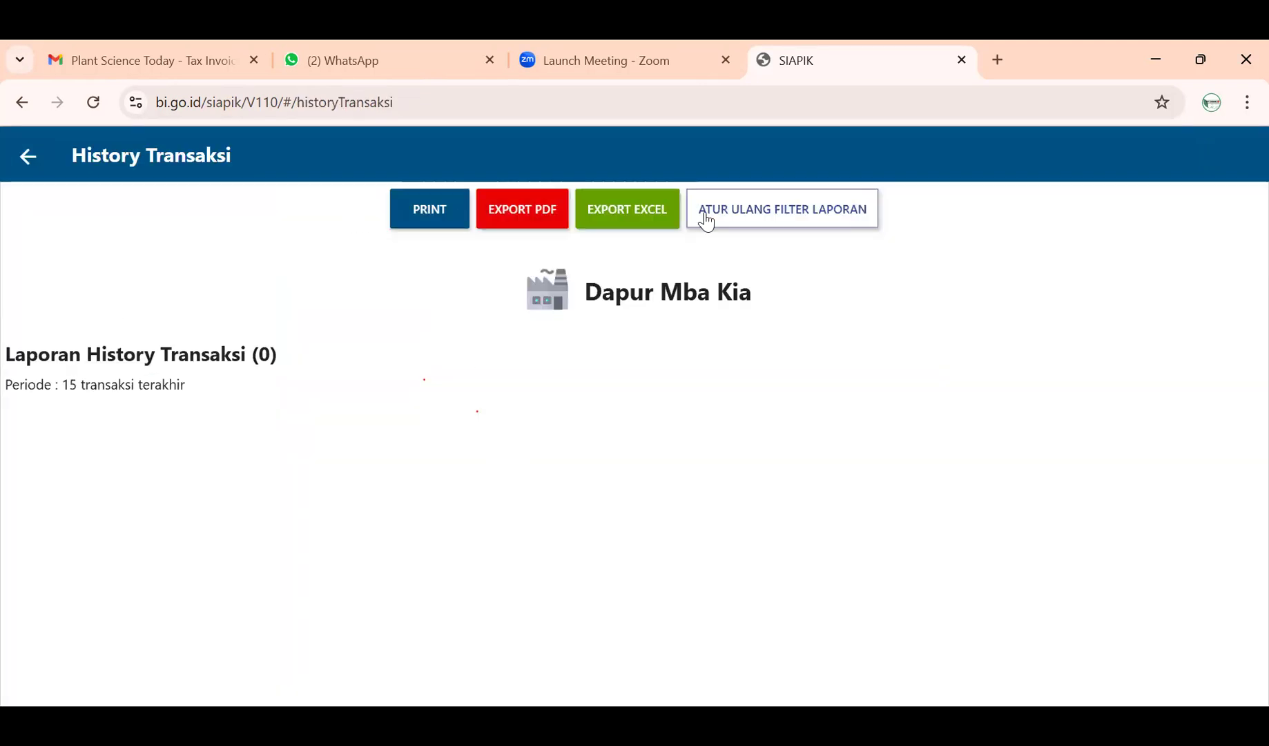
left_click(32, 166)
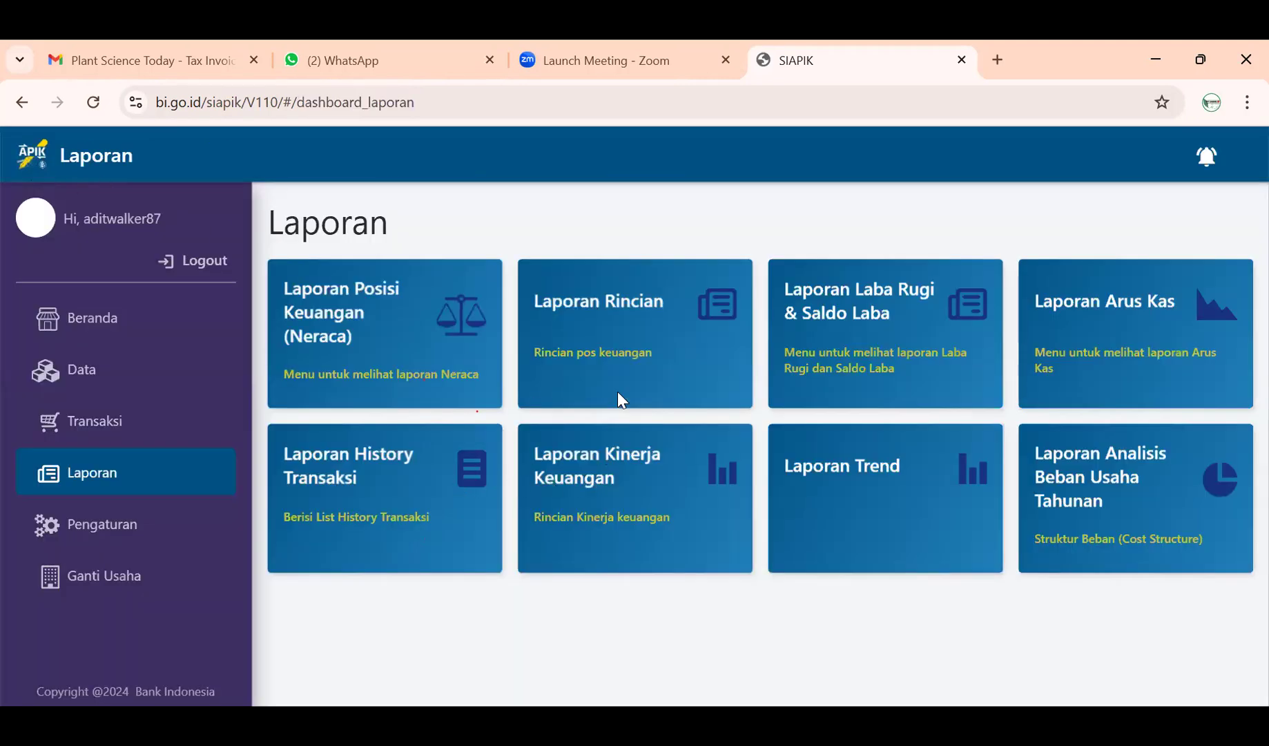
left_click(634, 341)
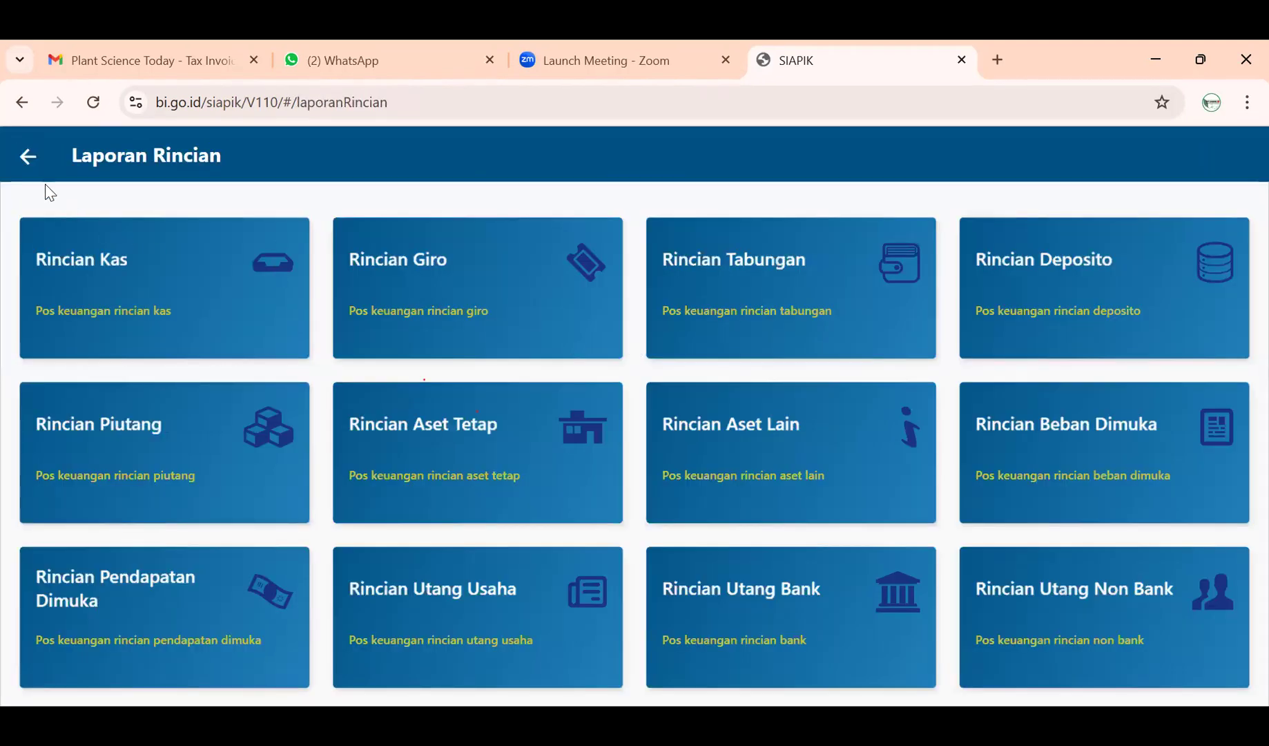
left_click(32, 163)
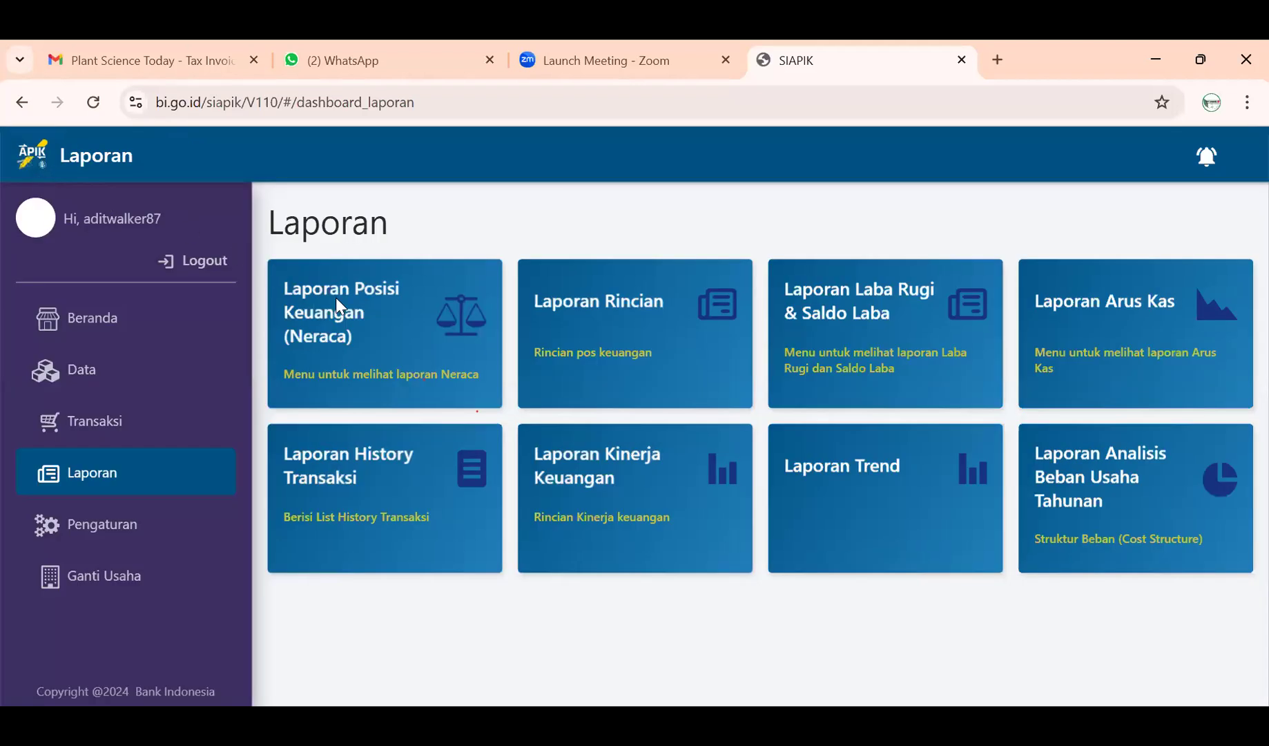
left_click(338, 305)
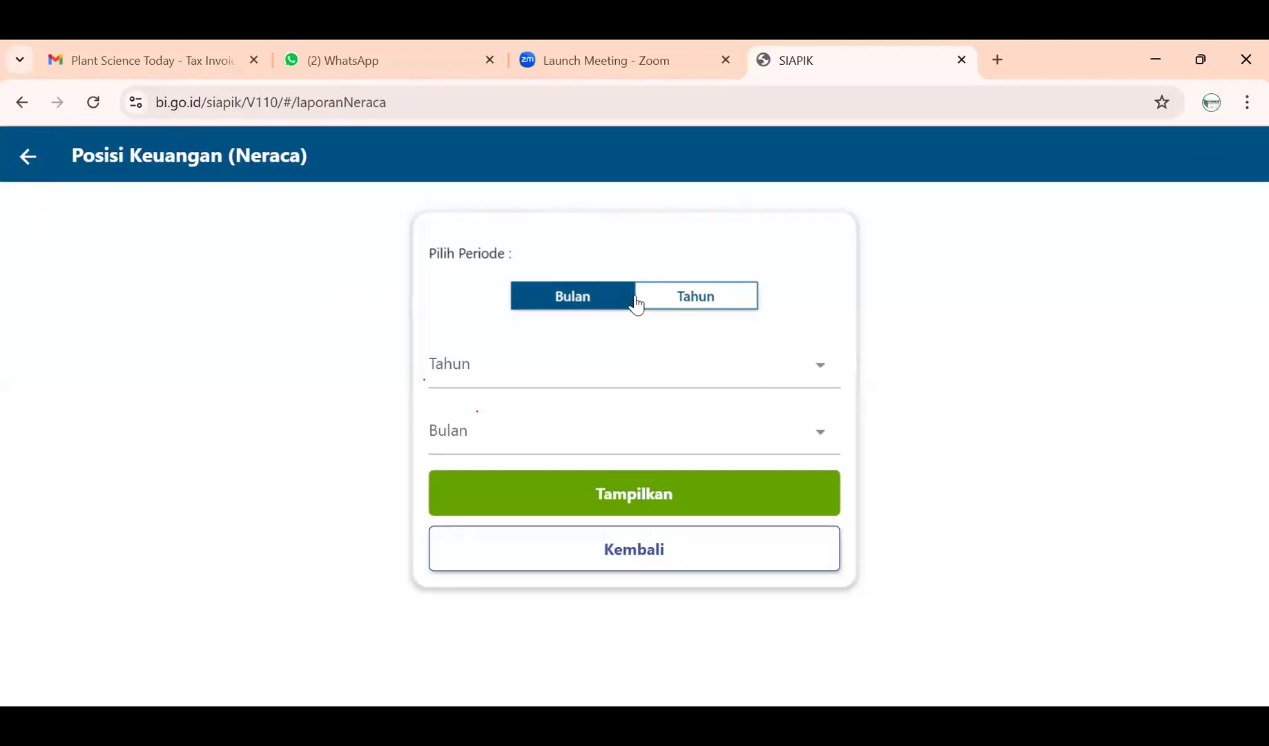
- Display the Neraca report for November 2024
left_click(28, 160)
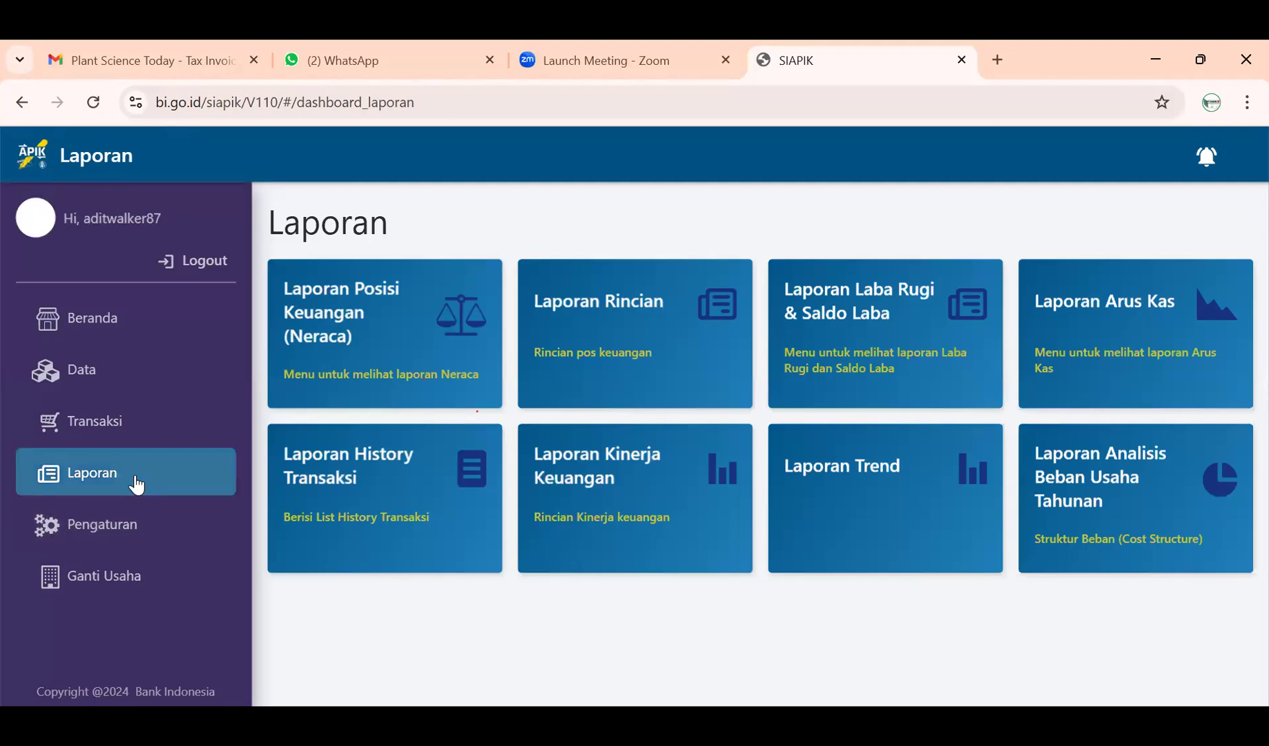
left_click(357, 353)
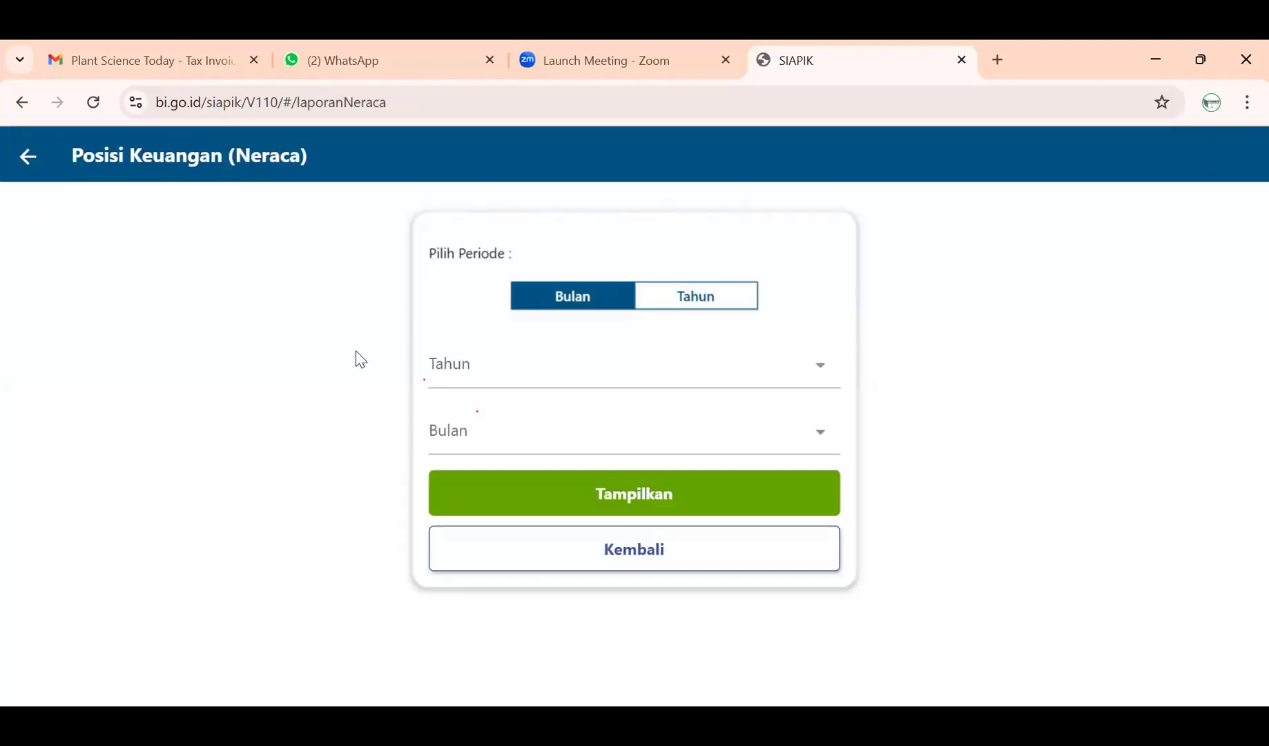
left_click(627, 373)
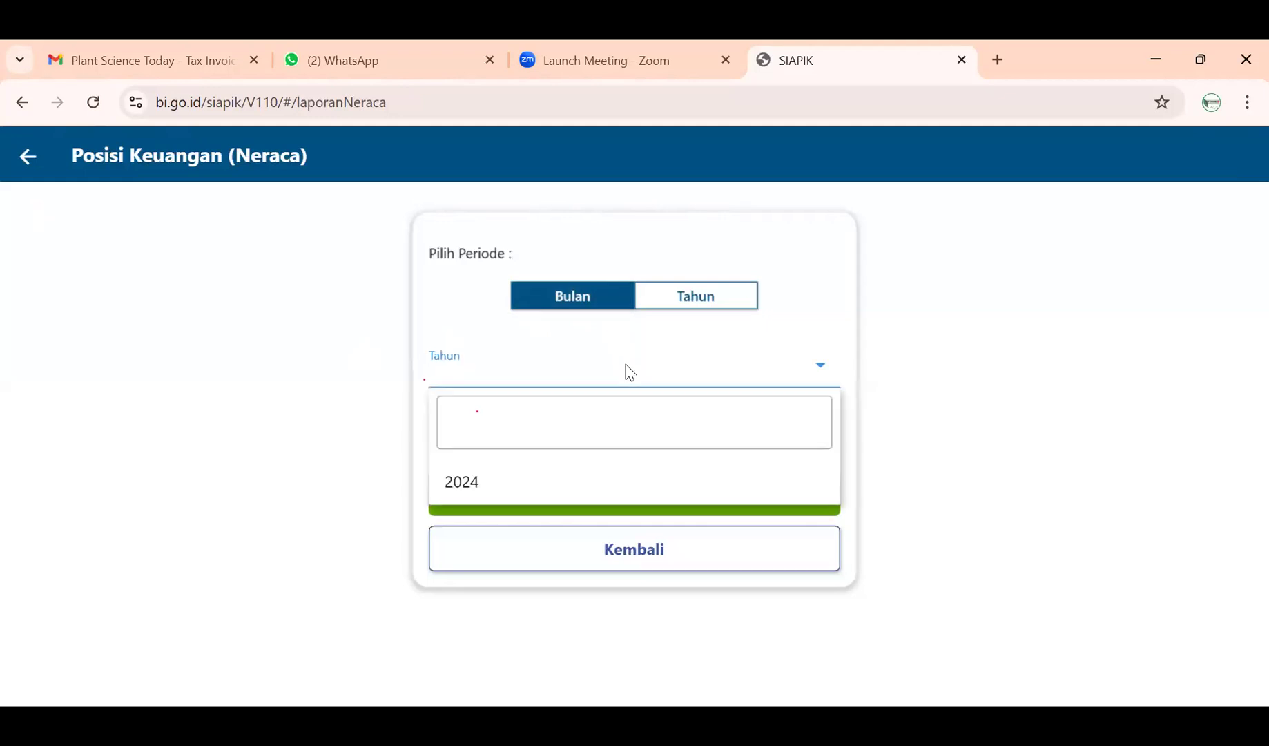
left_click(587, 489)
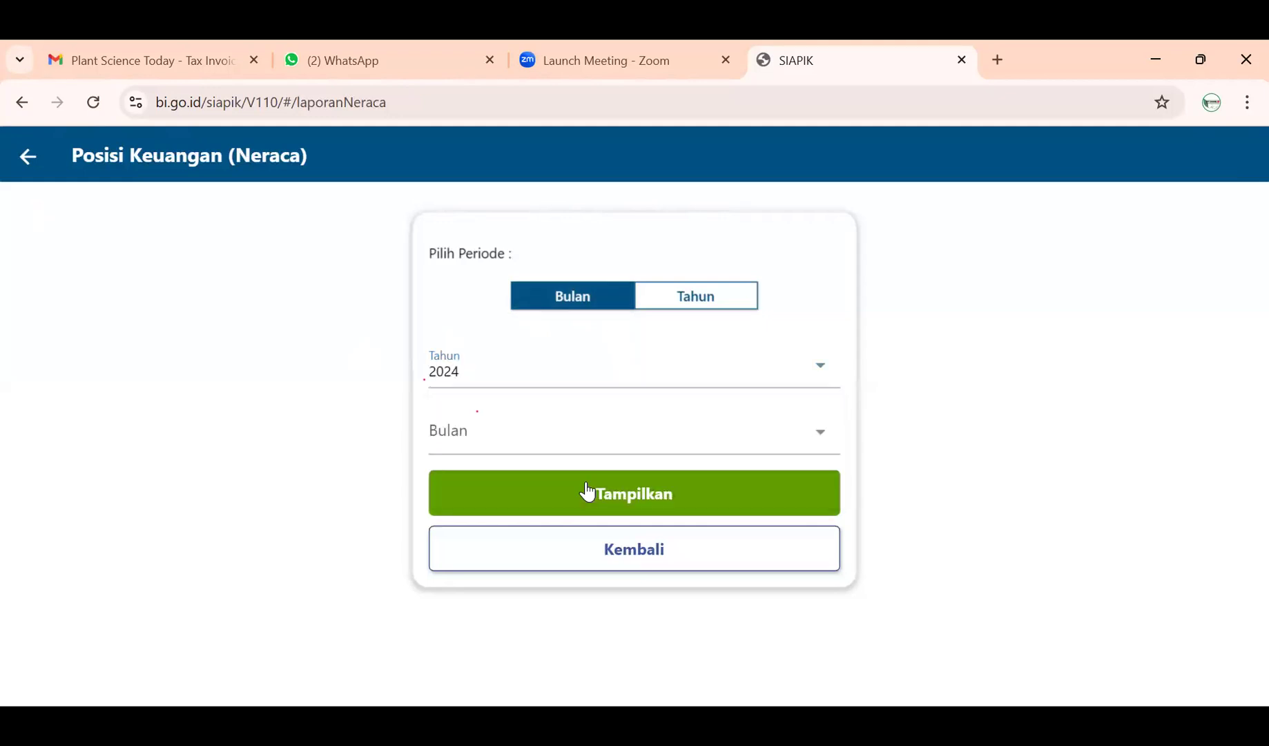
left_click(587, 446)
left_click(578, 598)
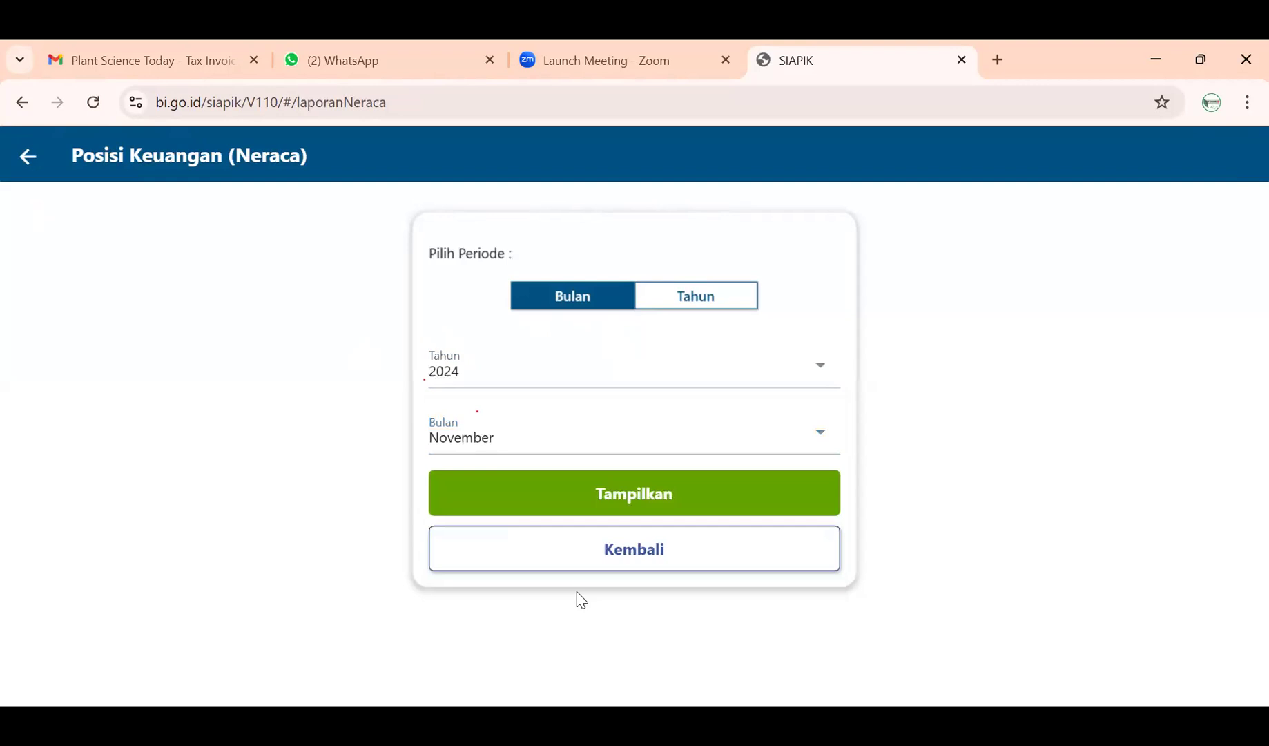
left_click(595, 491)
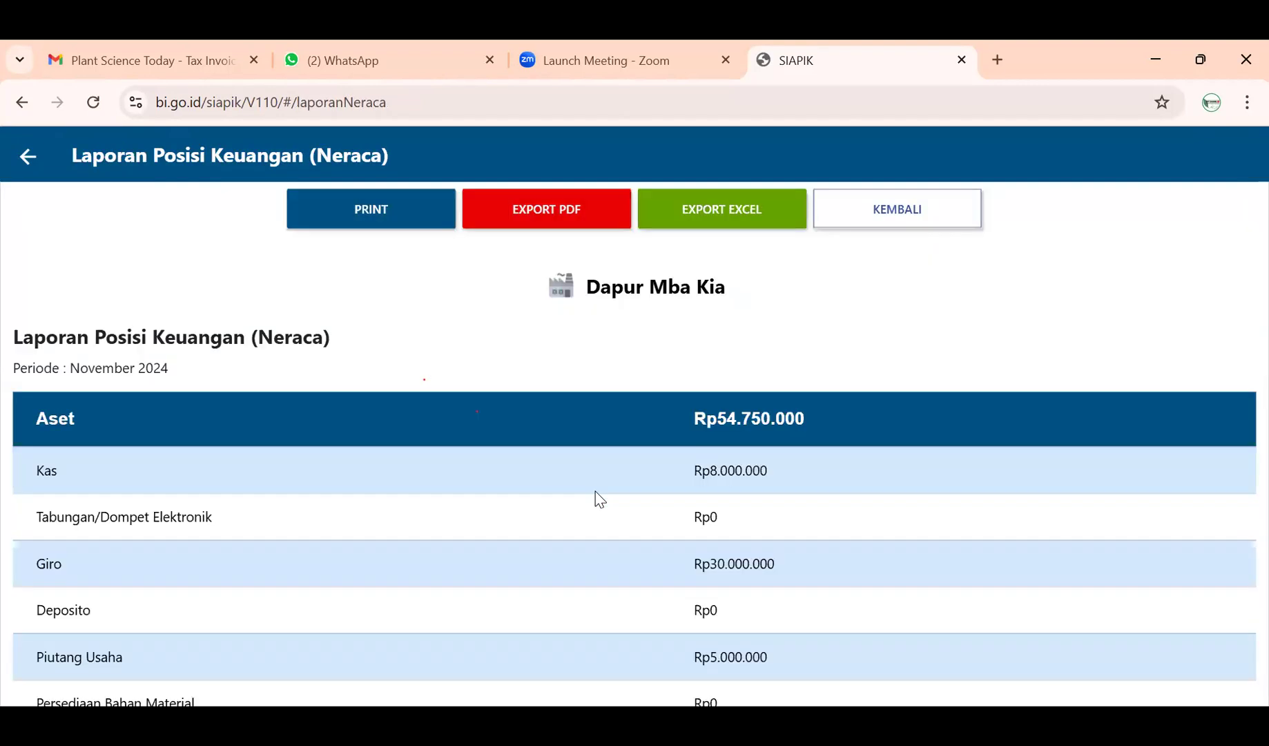
- Review the November 2024 Neraca figures and export the report as PDF
scroll(600, 494, "down", 10)
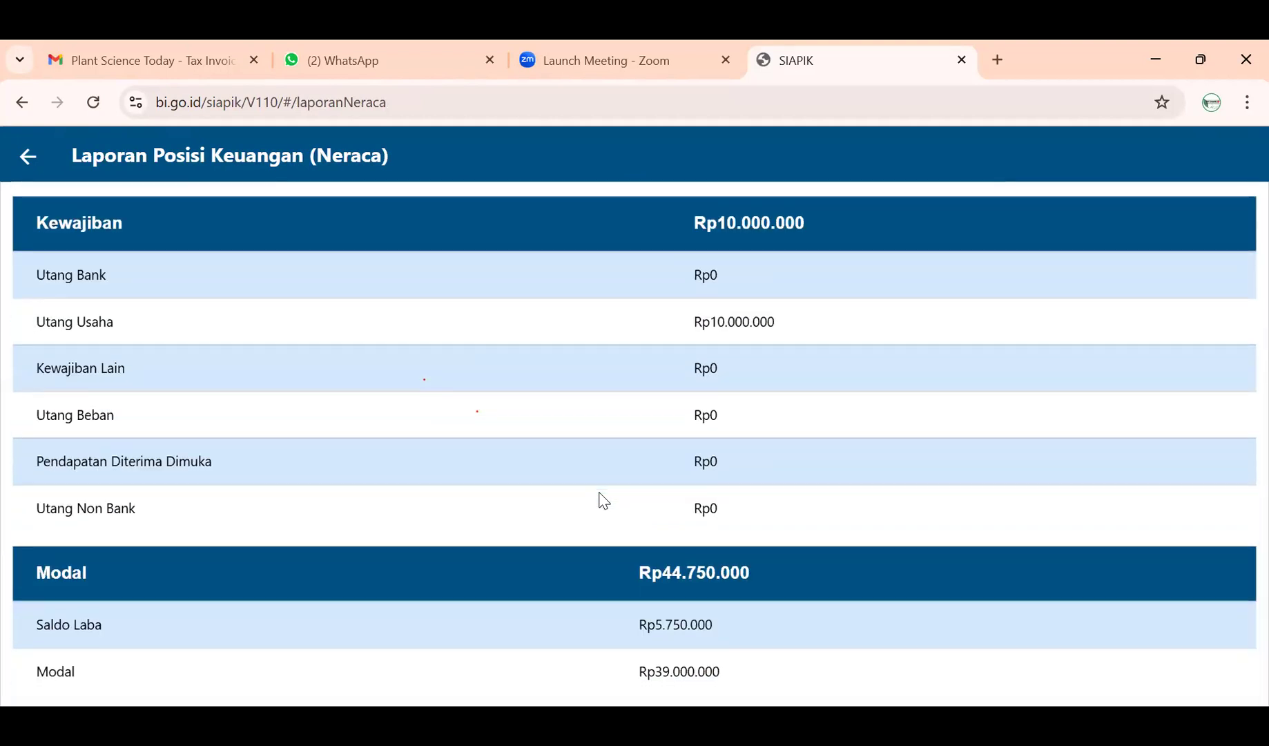
scroll(600, 493, "up", 5)
scroll(599, 493, "down", 5)
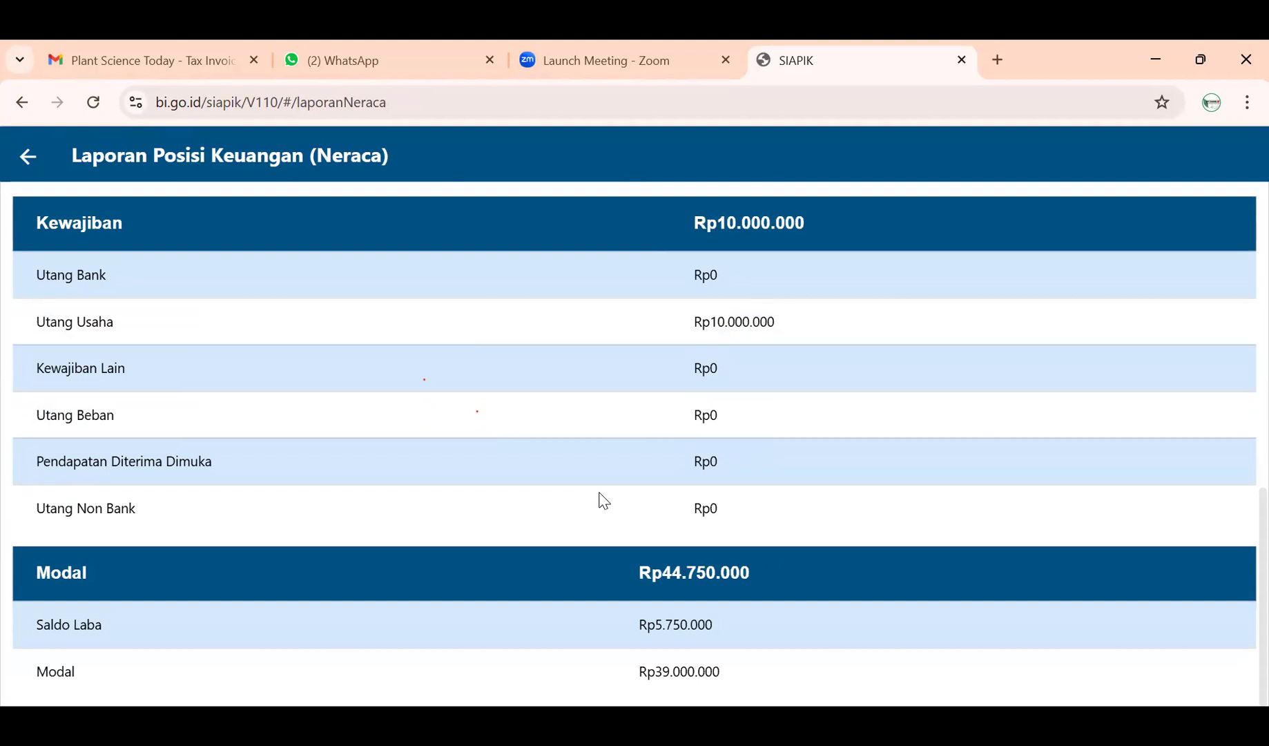
scroll(599, 493, "up", 10)
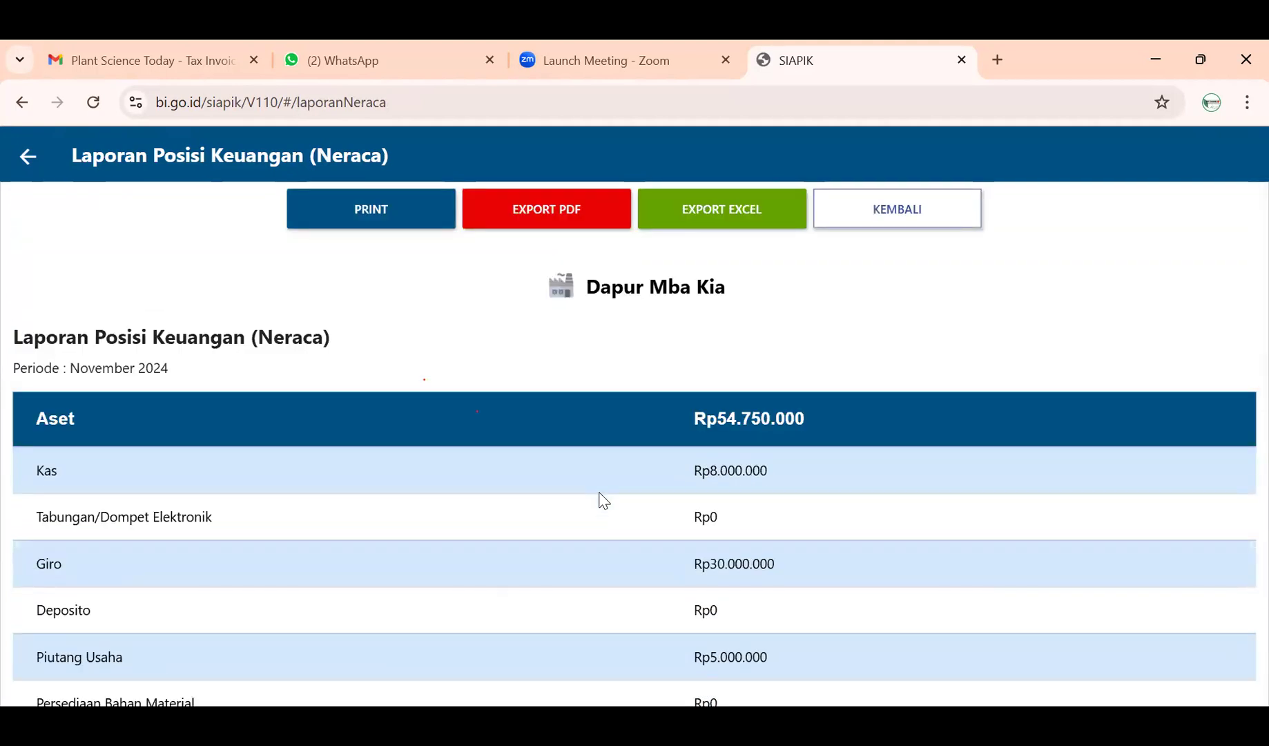
scroll(600, 500, "down", 10)
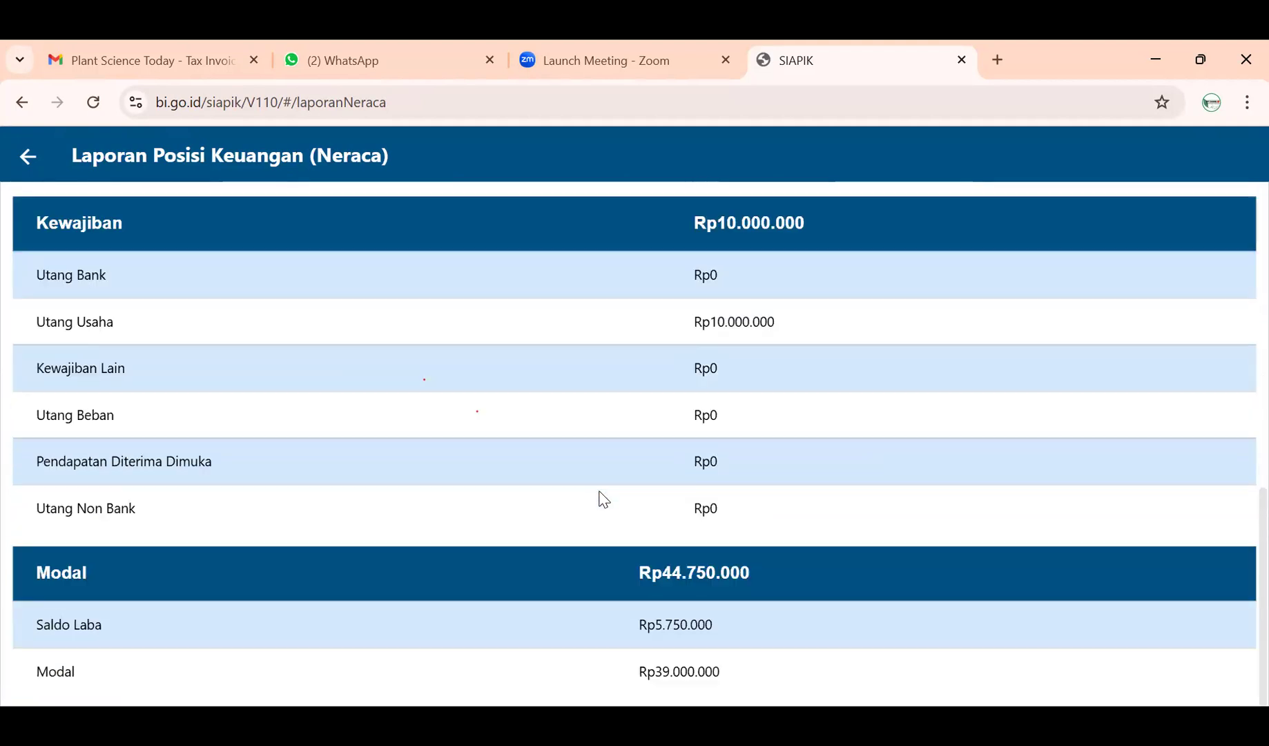
scroll(599, 493, "up", 5)
scroll(600, 494, "down", 5)
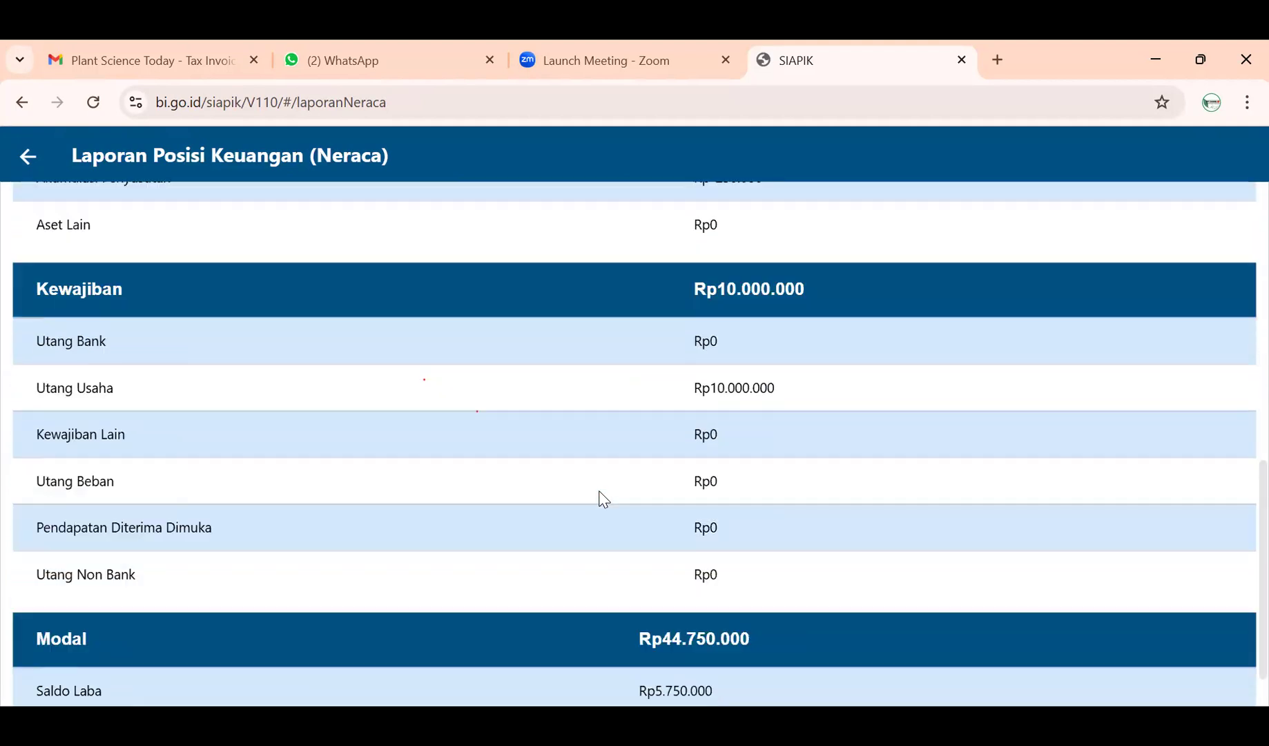
scroll(601, 495, "up", 11)
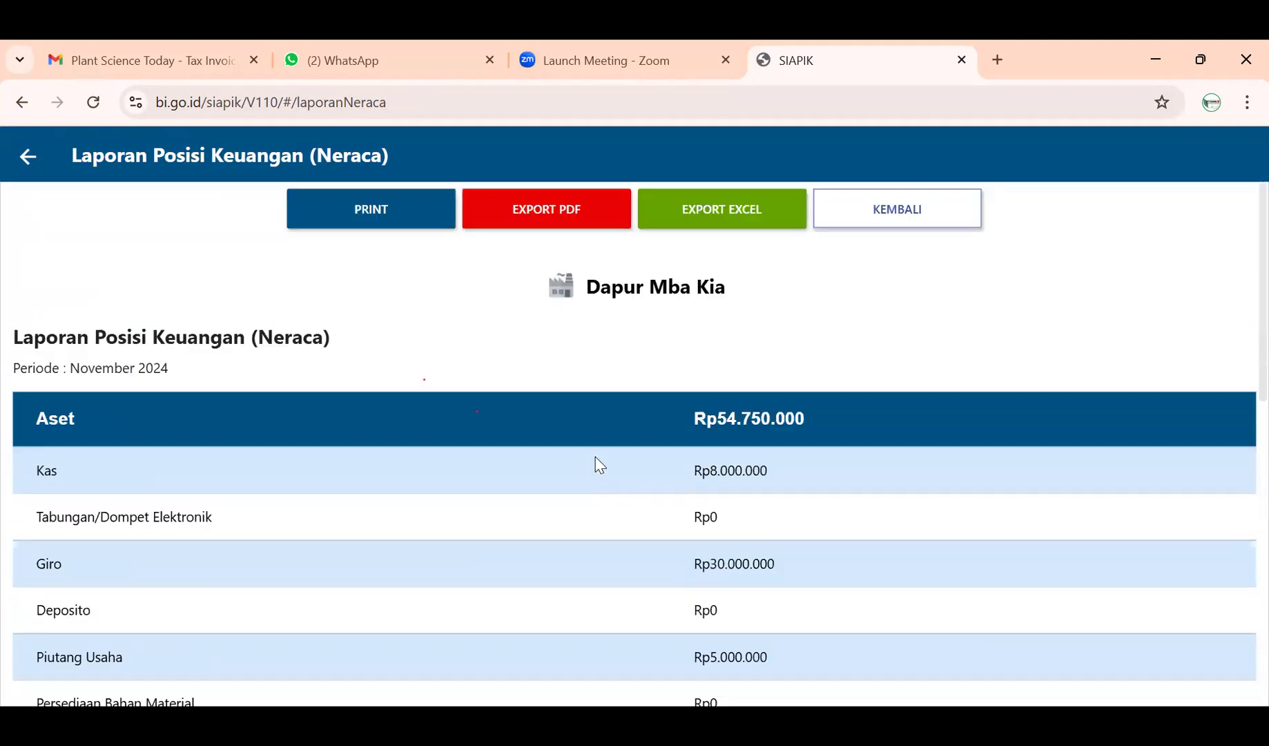
left_click(558, 215)
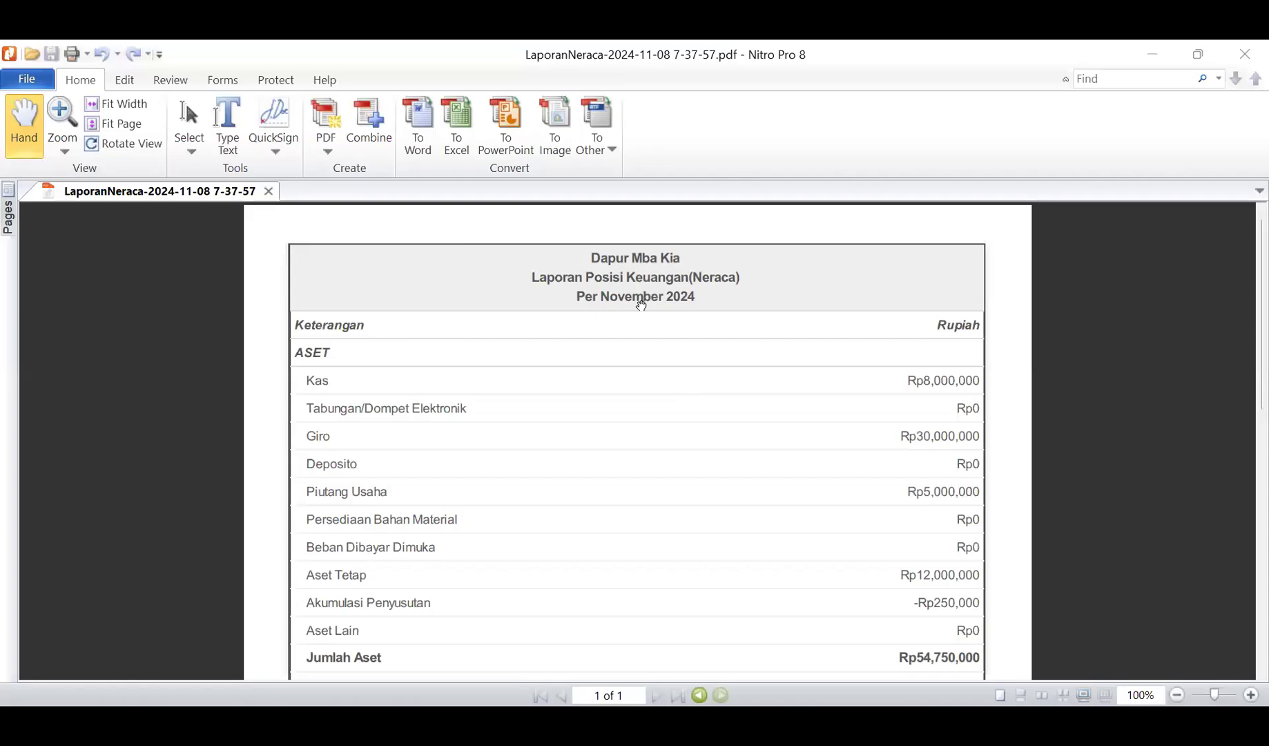
- Scroll through the PDF's ASET, KEWAJIBAN and MODAL tables in Nitro Pro 8
scroll(895, 360, "down", 3)
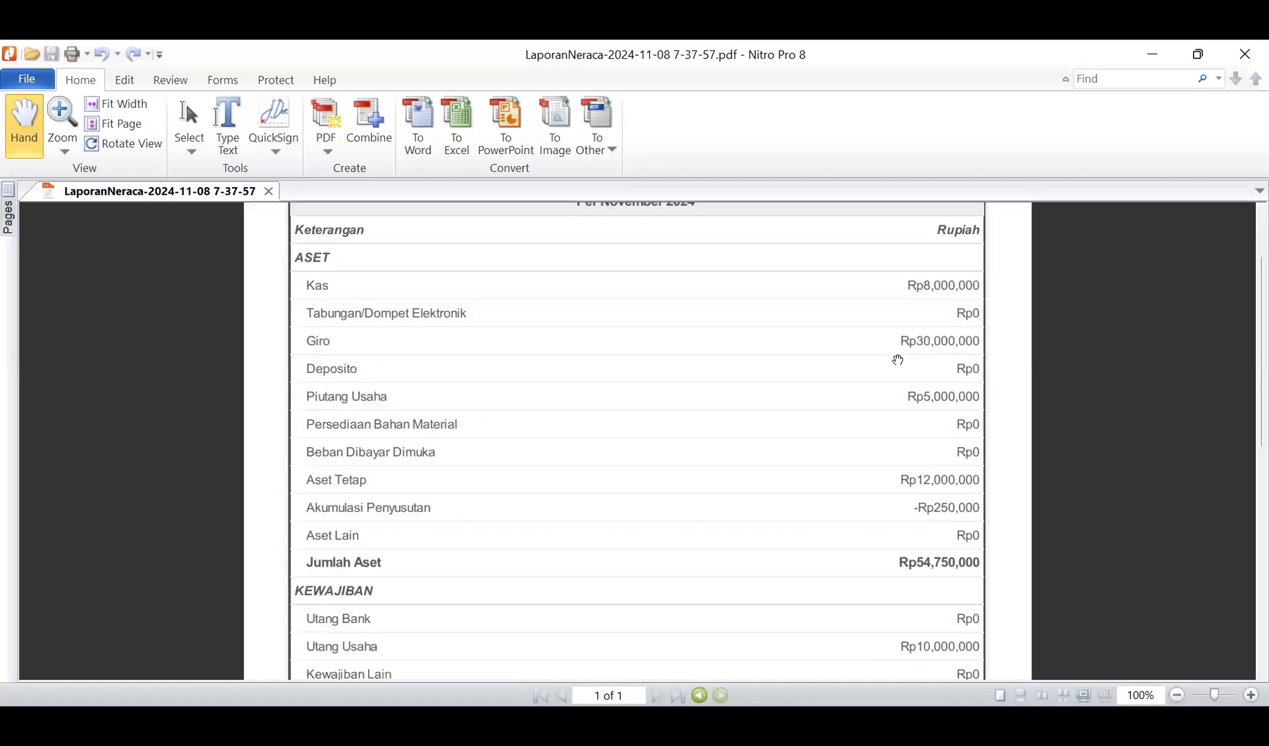
scroll(897, 379, "down", 3)
scroll(898, 379, "down", 6)
scroll(898, 380, "up", 12)
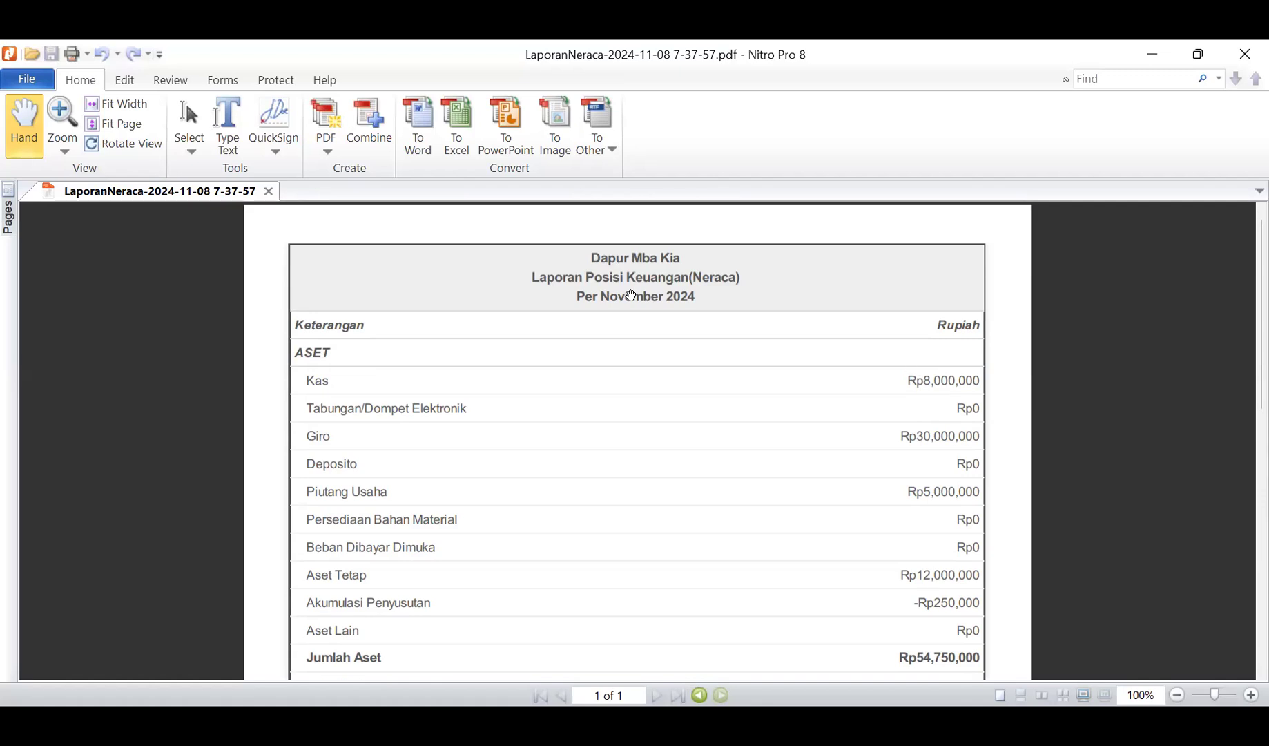
scroll(743, 378, "down", 8)
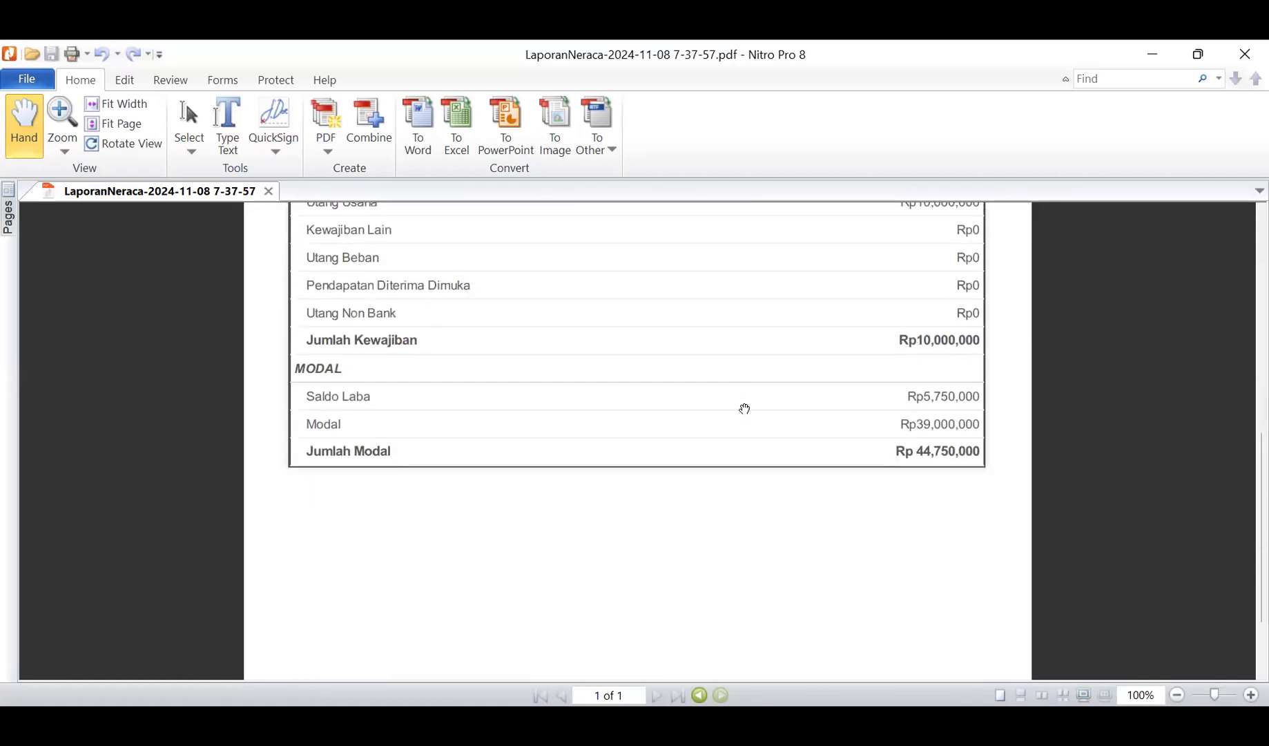
scroll(746, 407, "up", 2)
scroll(741, 423, "up", 5)
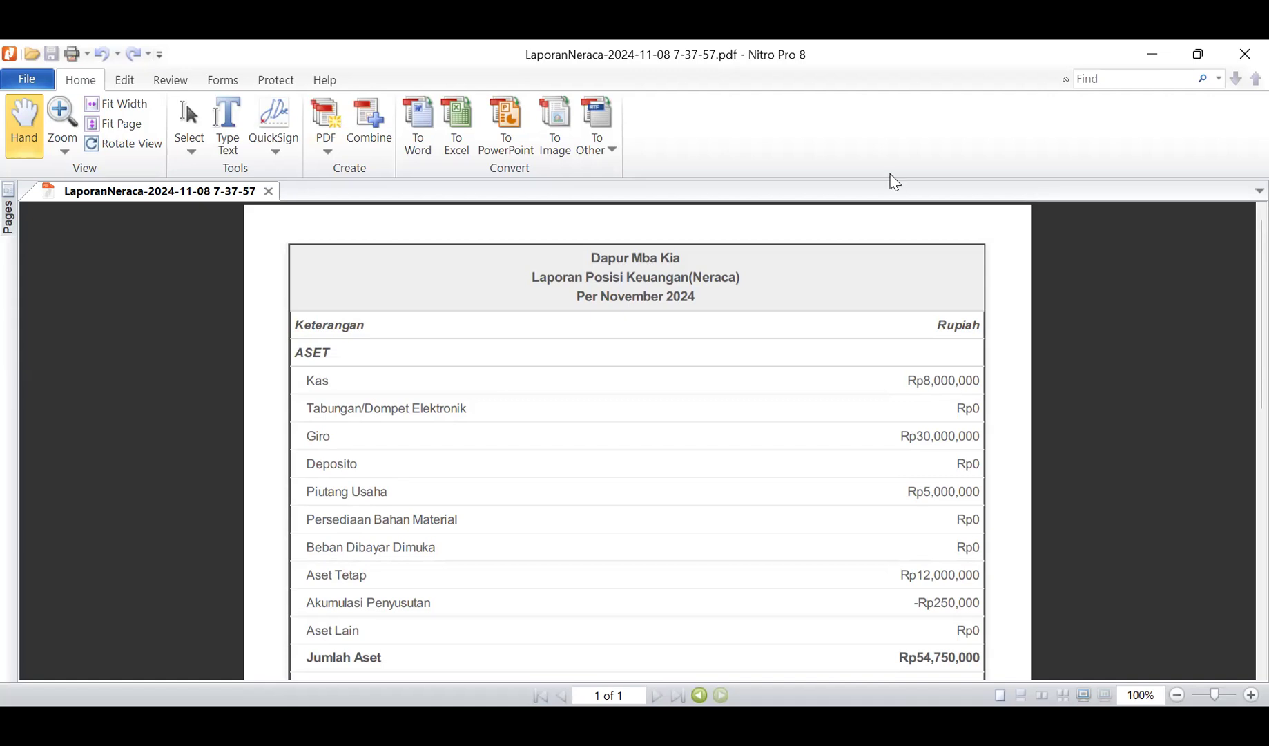
- Scroll through the Neraca PDF to check Jumlah Kewajiban Rp10,000,000 and Jumlah Modal Rp 44,750,000
scroll(873, 414, "down", 5)
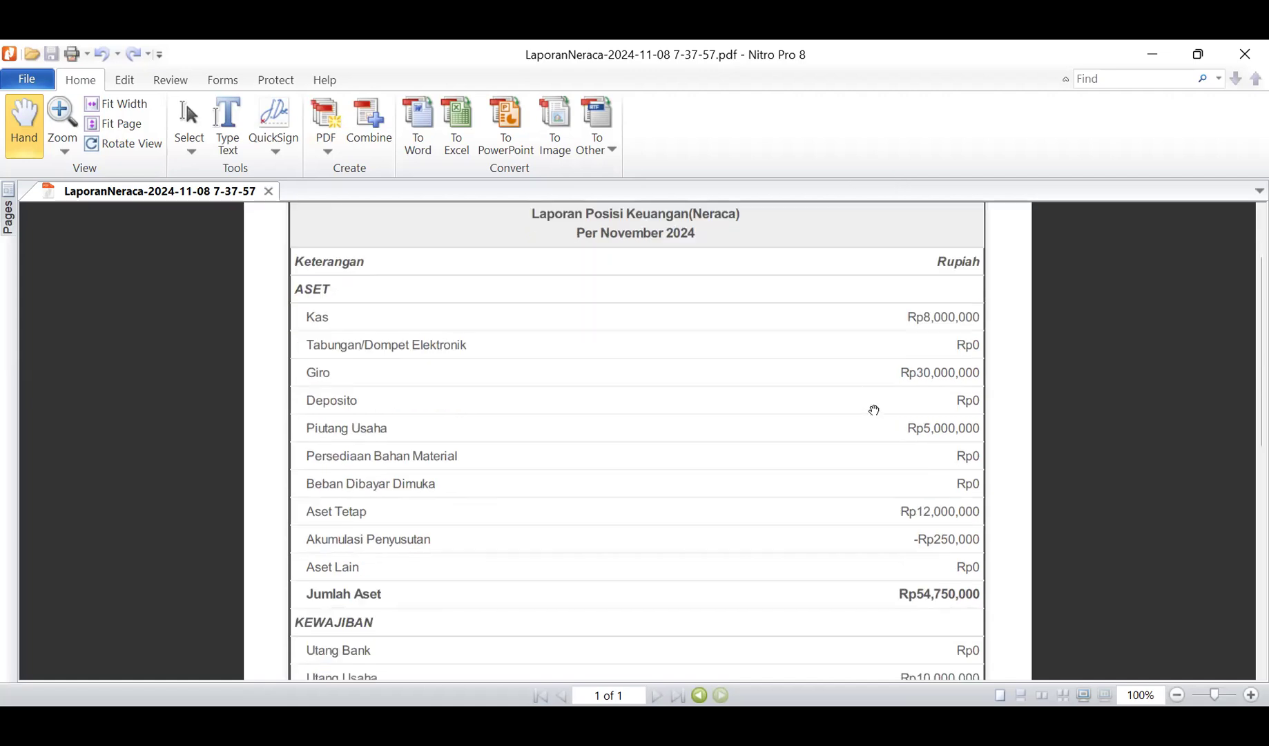
scroll(874, 419, "down", 2)
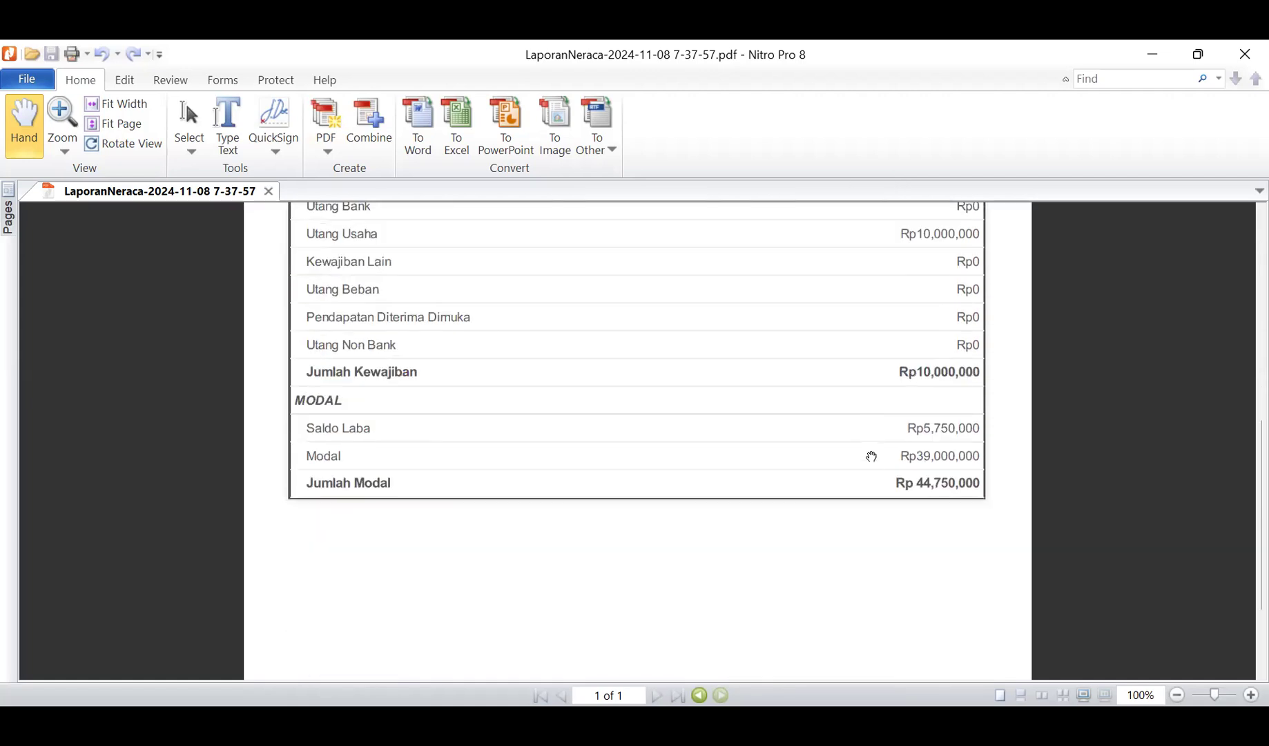
scroll(901, 502, "up", 7)
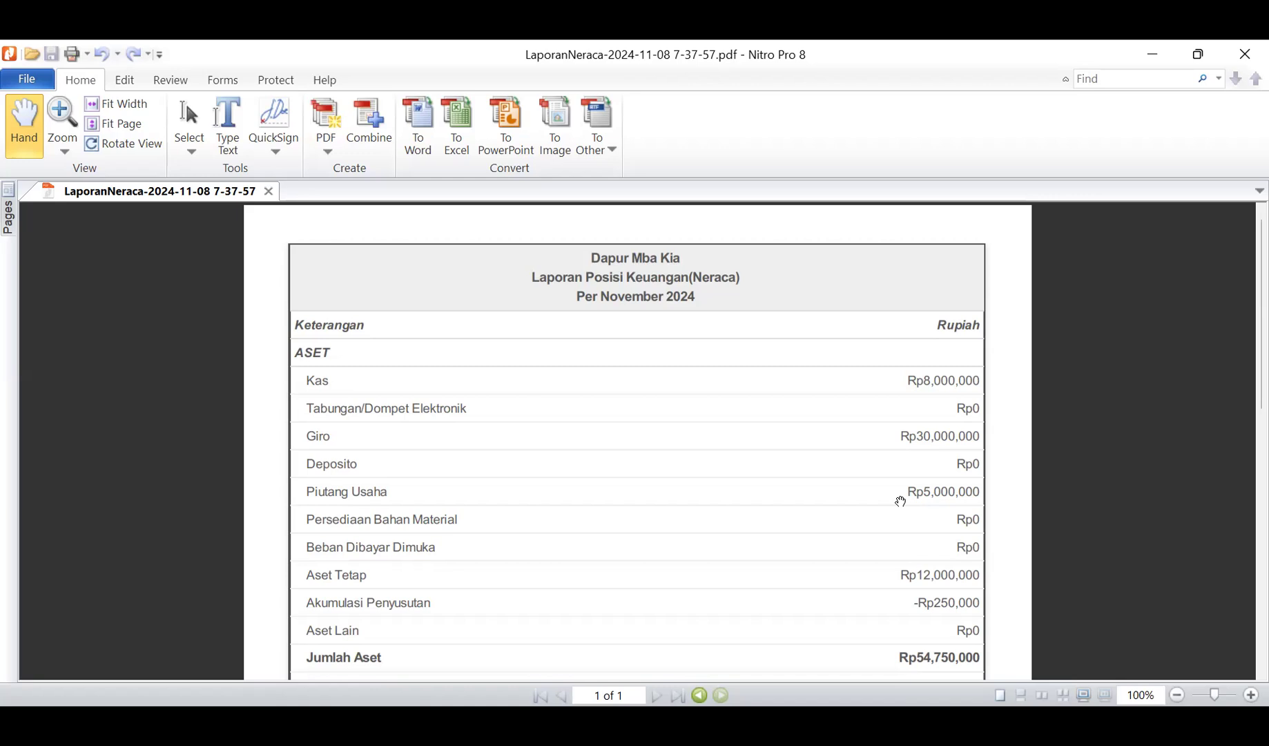
scroll(902, 502, "down", 1)
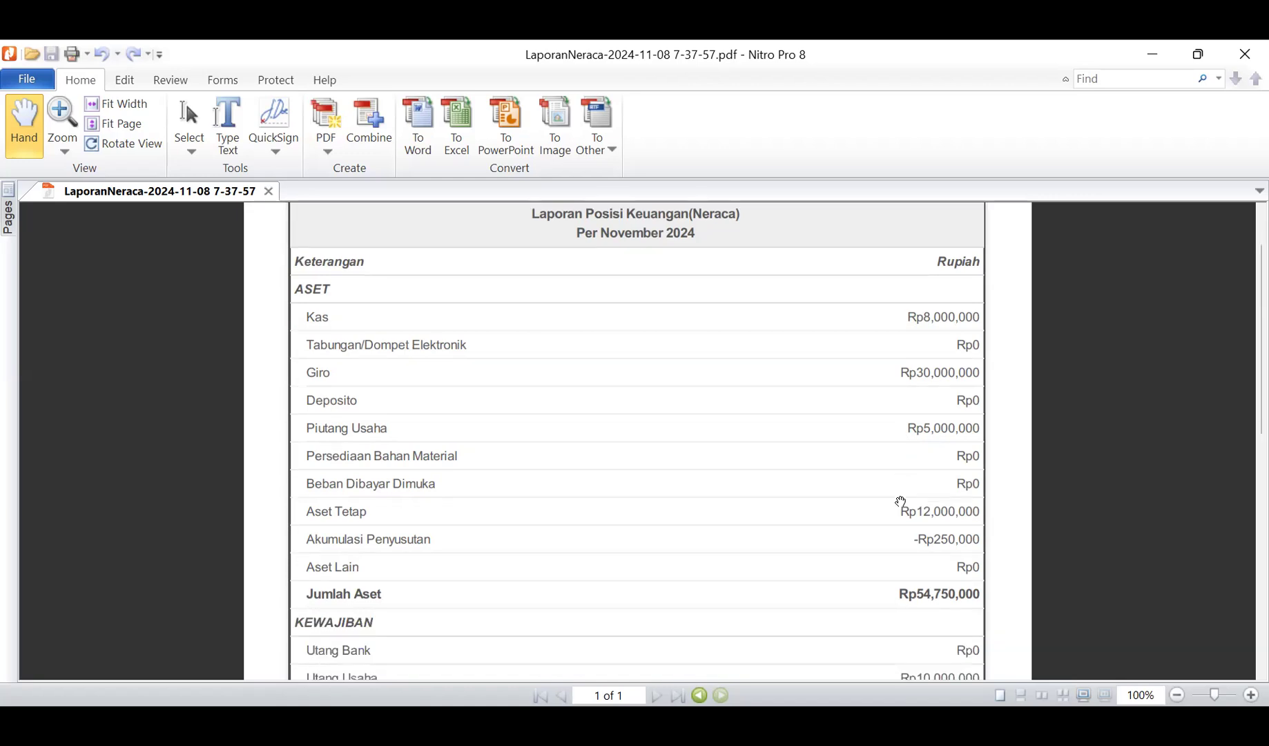
scroll(905, 572, "down", 1)
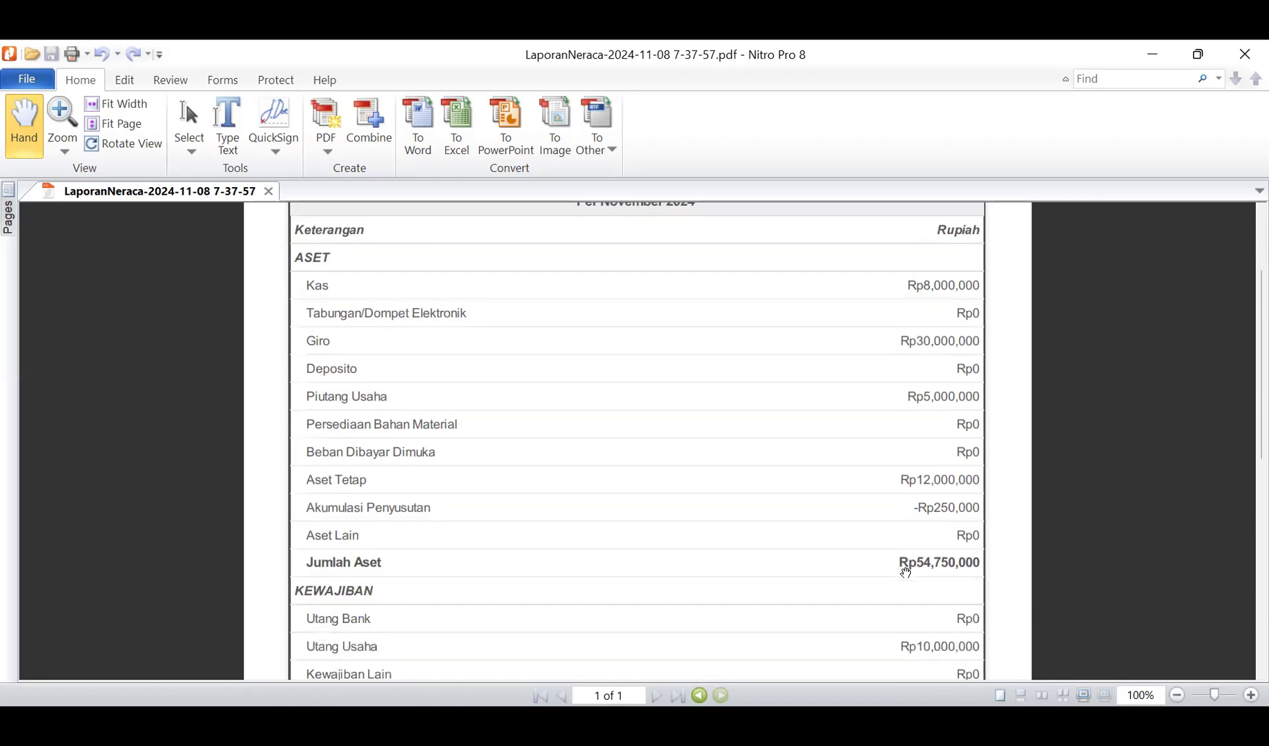
scroll(906, 572, "down", 3)
scroll(905, 573, "down", 4)
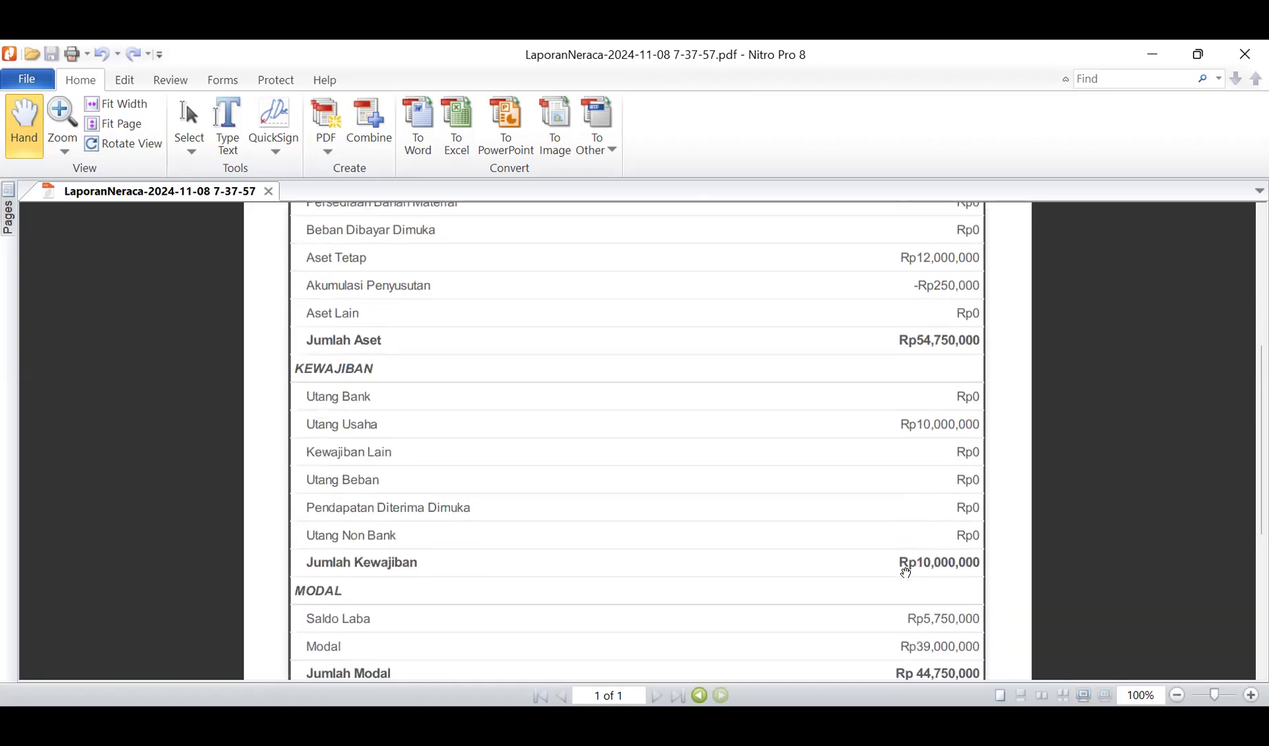
scroll(906, 573, "down", 3)
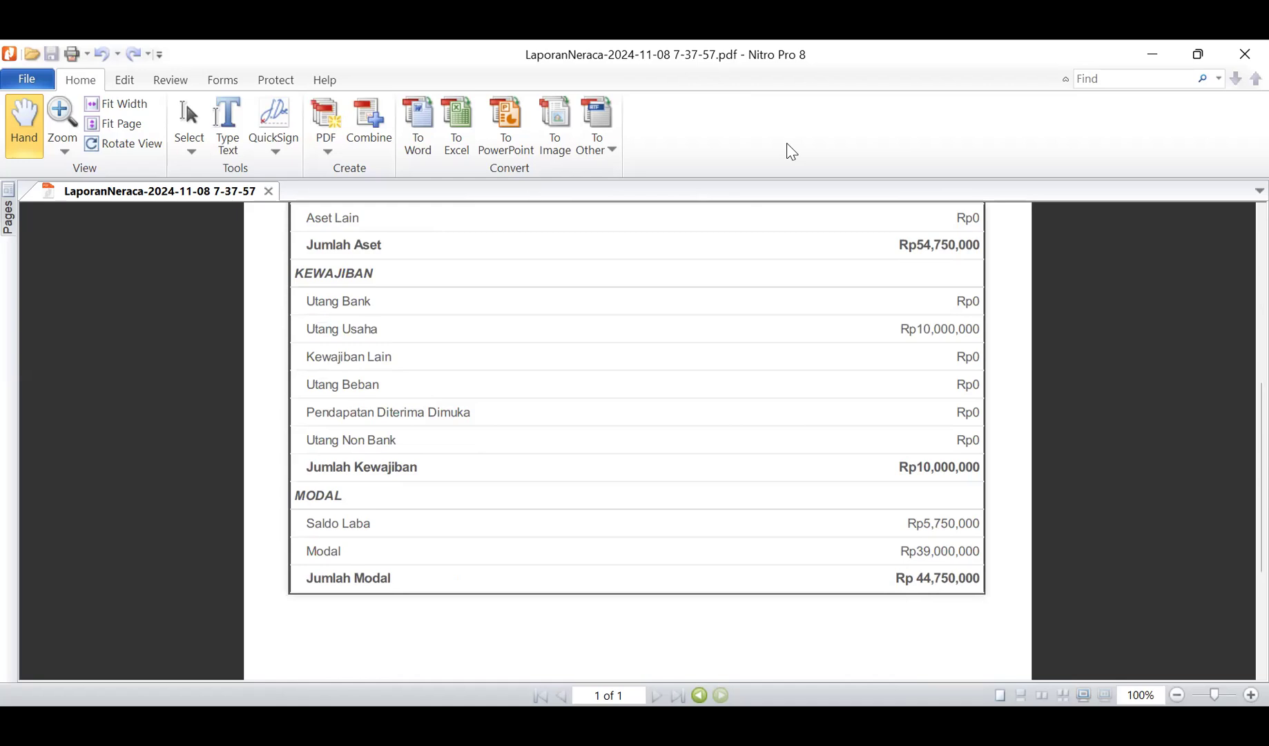
scroll(838, 317, "up", 5)
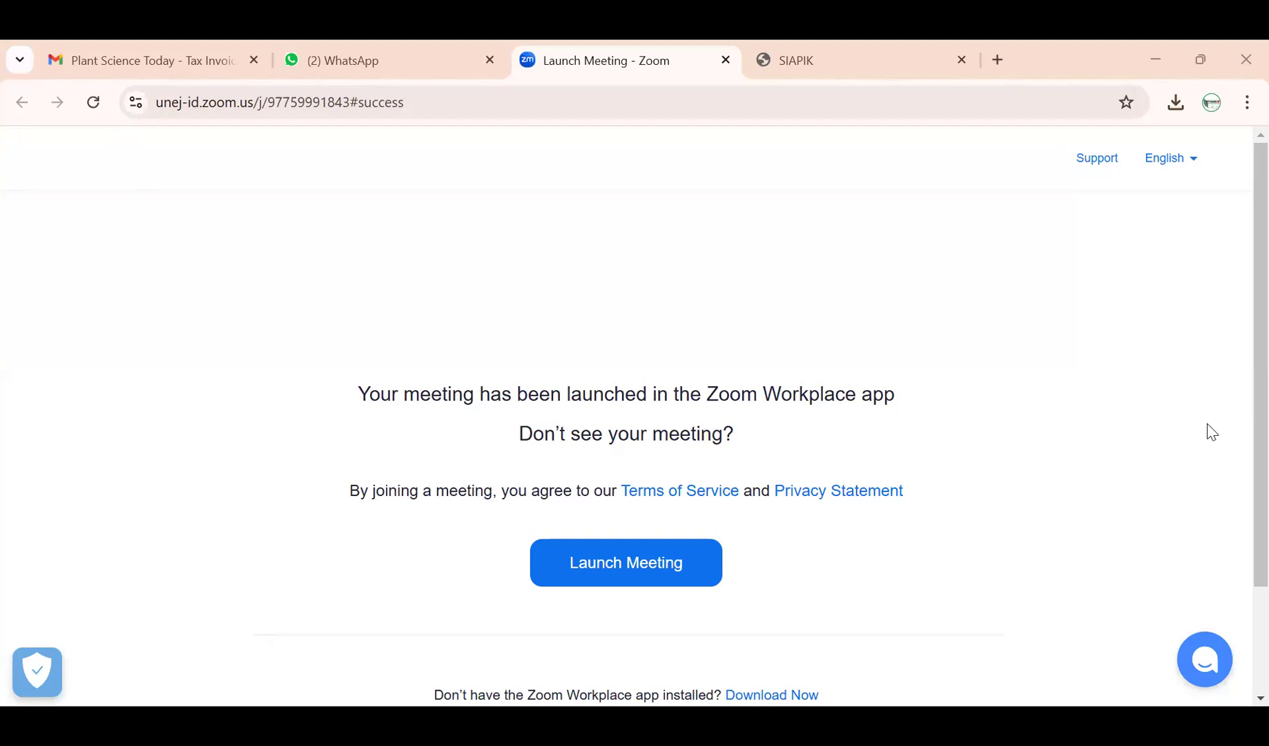
- Review the SIAPIK Neraca report, then go back to its November 2024 period selection form
key("ctrl+Tab")
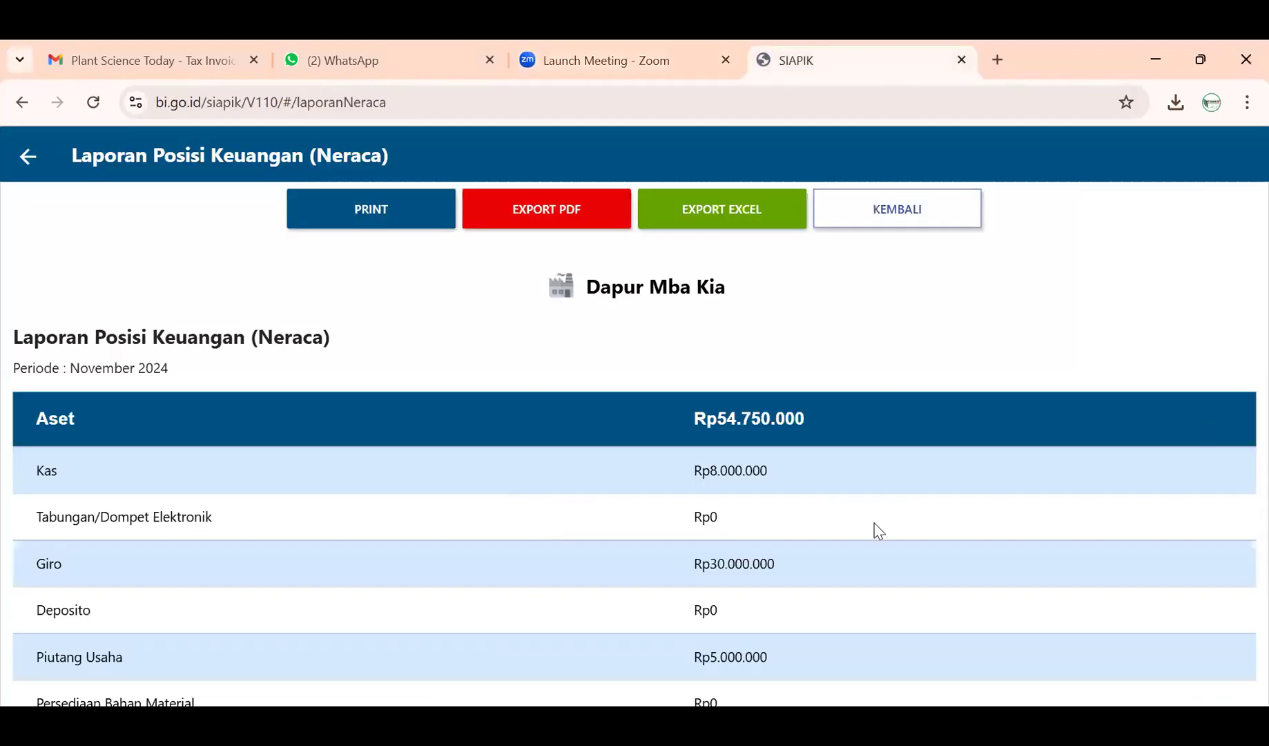
scroll(877, 530, "down", 10)
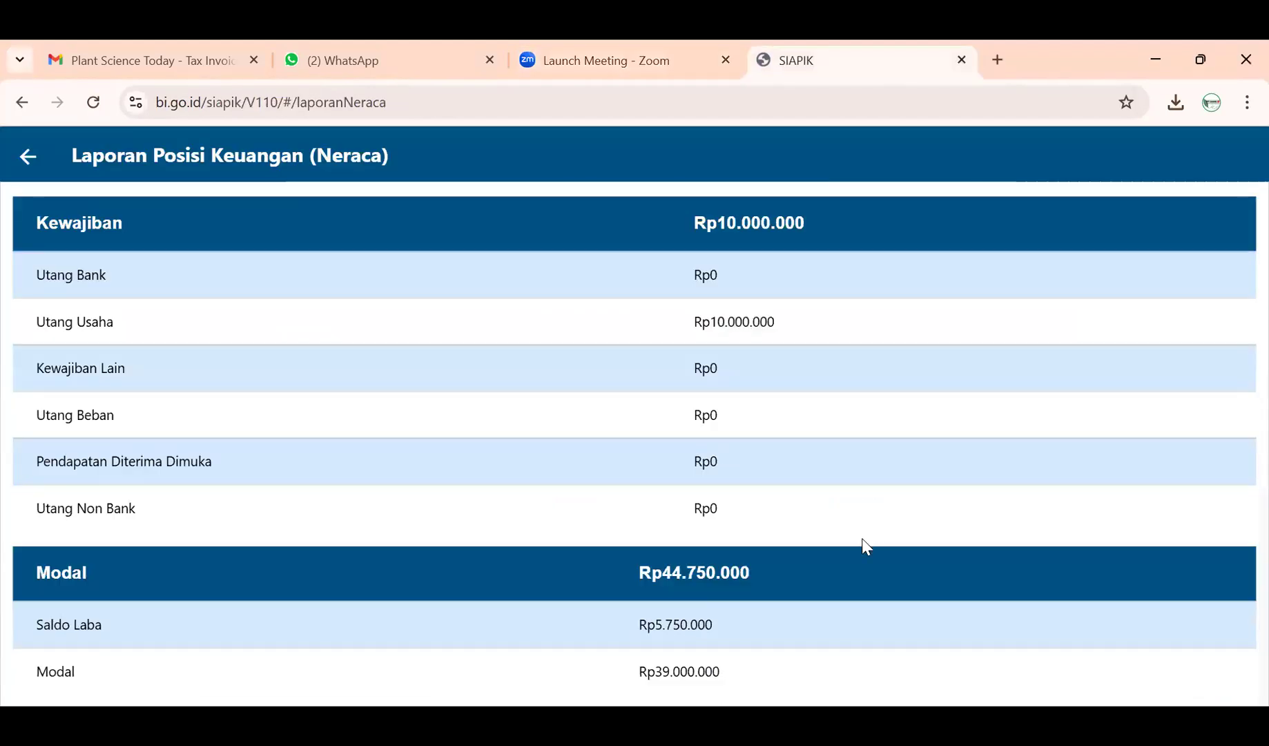
scroll(771, 598, "up", 7)
scroll(771, 599, "up", 3)
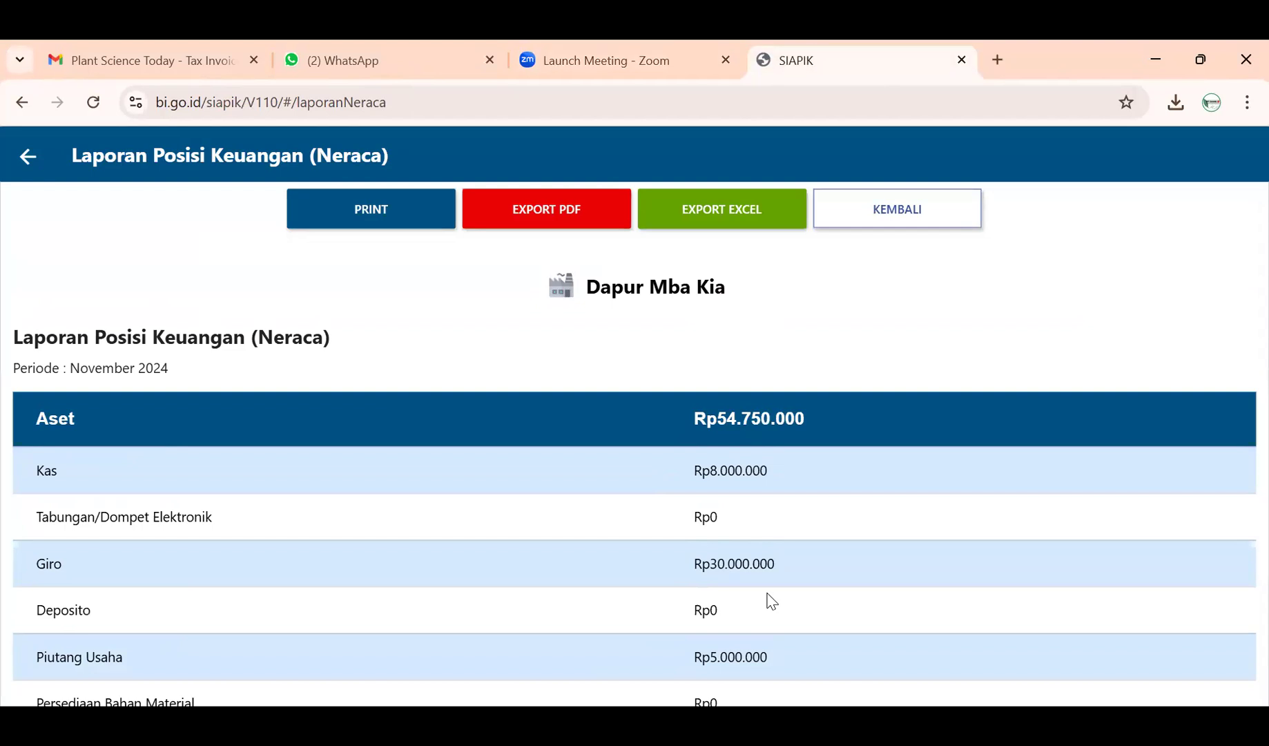
scroll(770, 598, "down", 6)
scroll(769, 598, "up", 6)
left_click(29, 157)
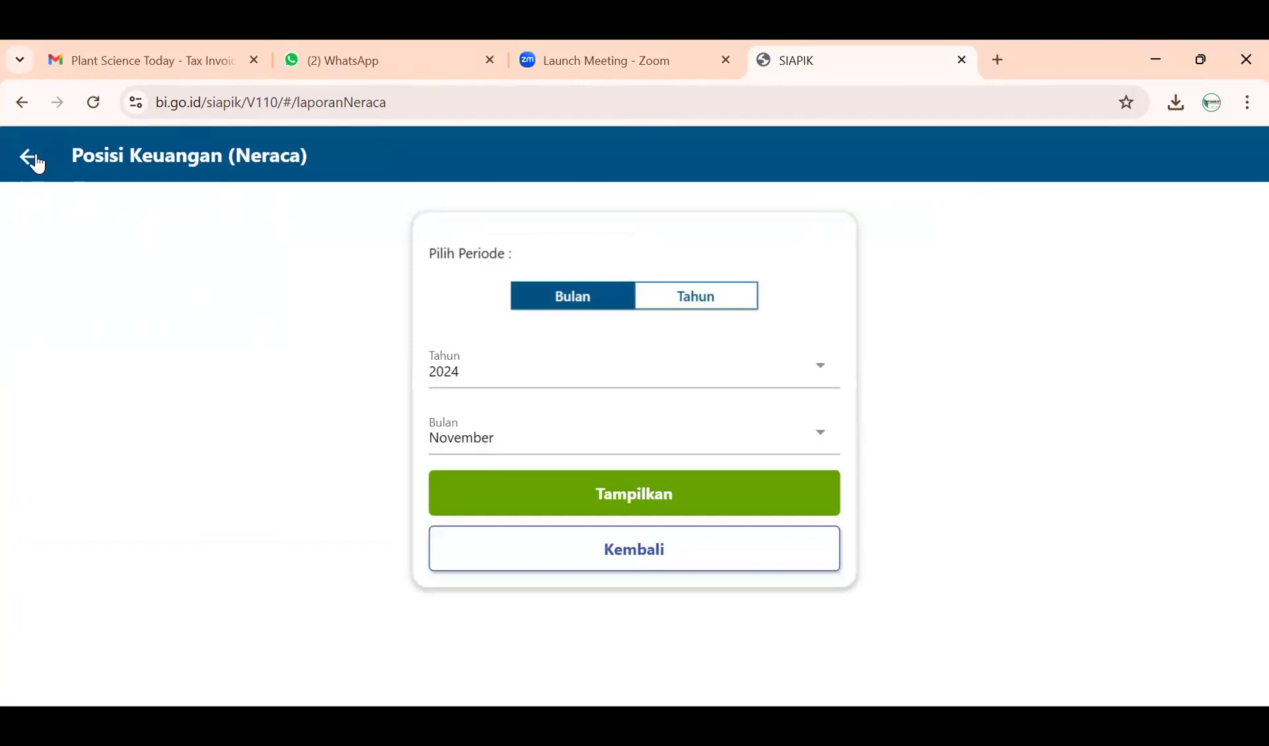
- Leave the Neraca period form and return to the Laporan dashboard by way of Transaksi
left_click(37, 163)
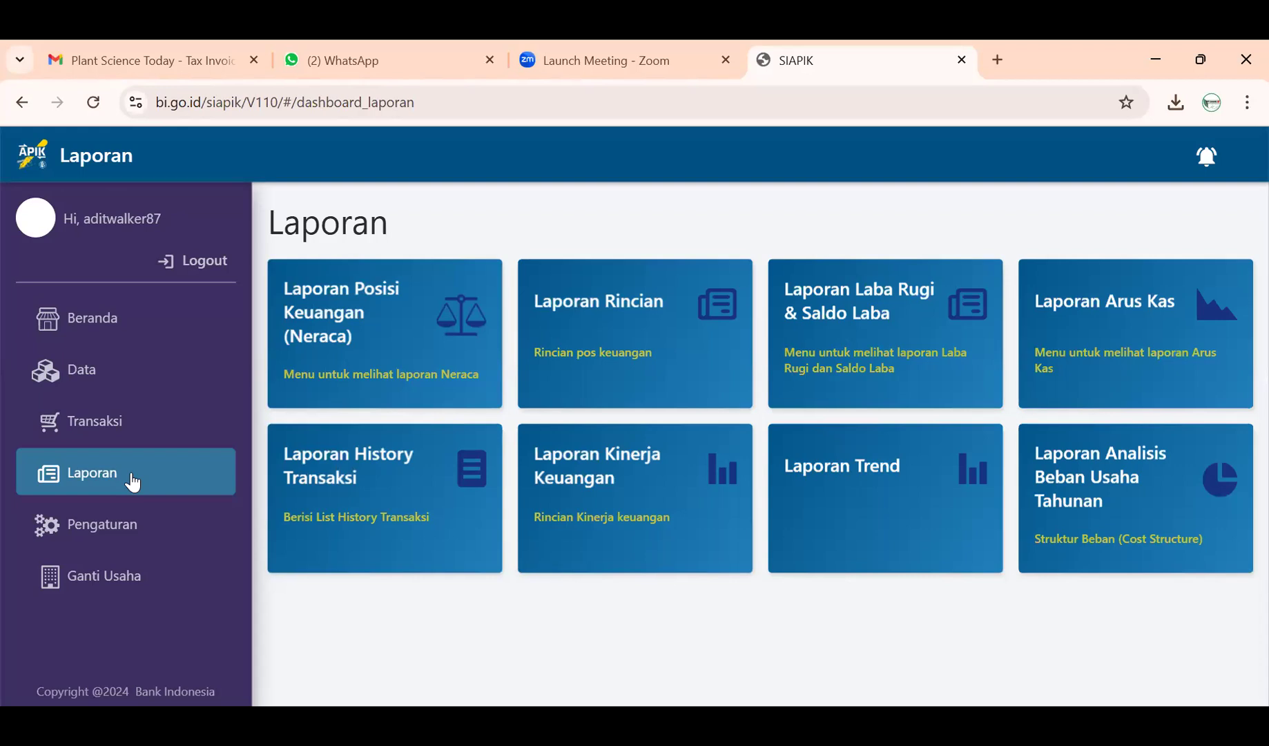
left_click(114, 432)
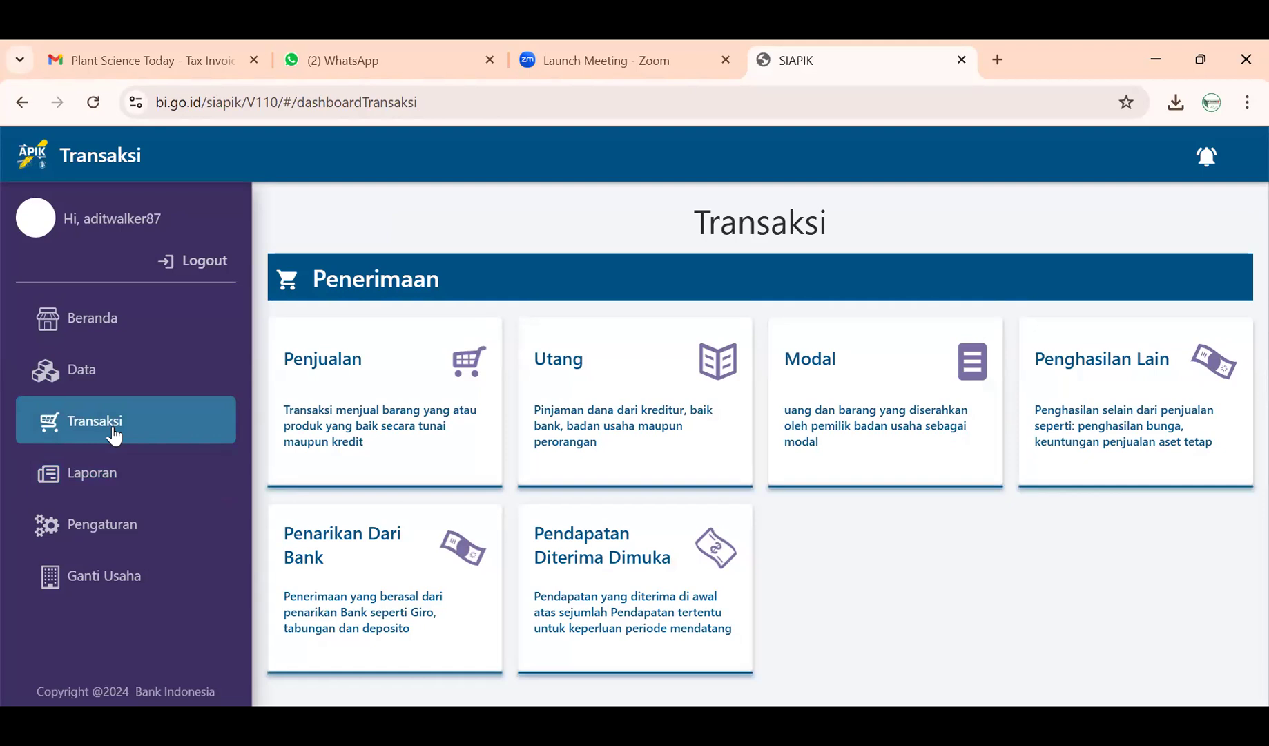
left_click(118, 470)
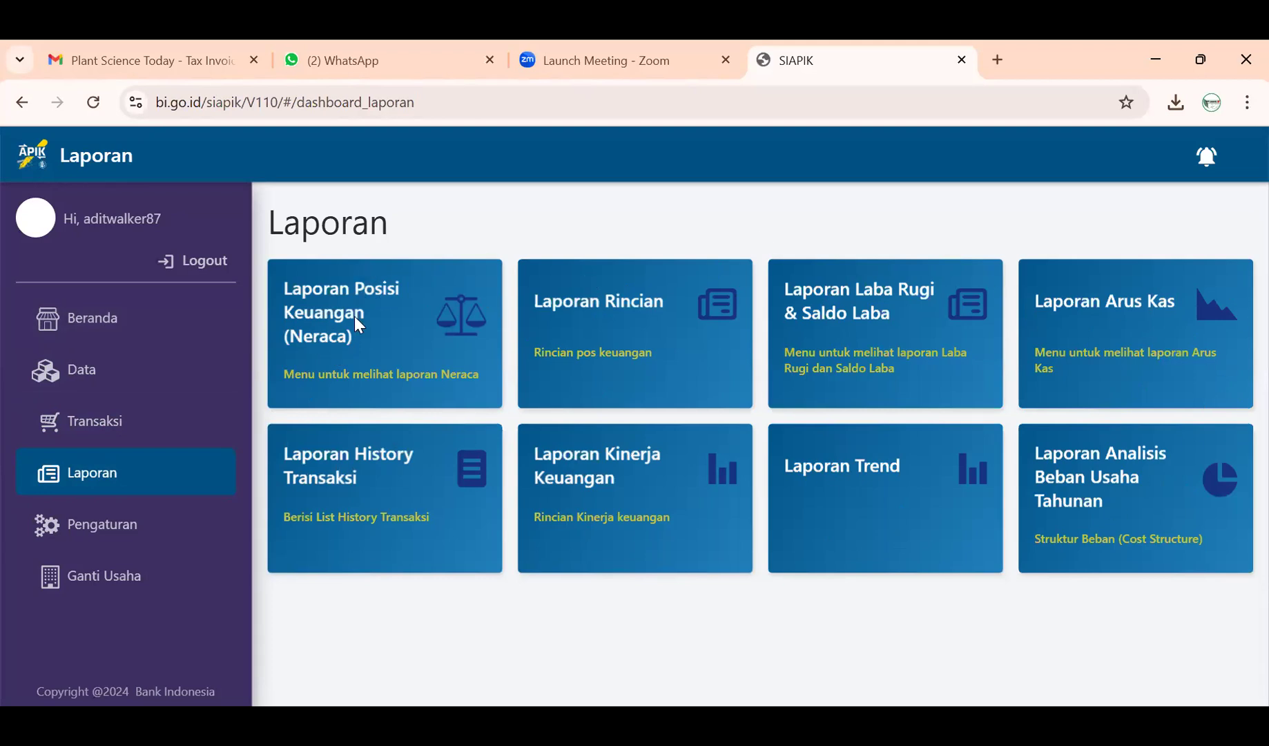
left_click(395, 350)
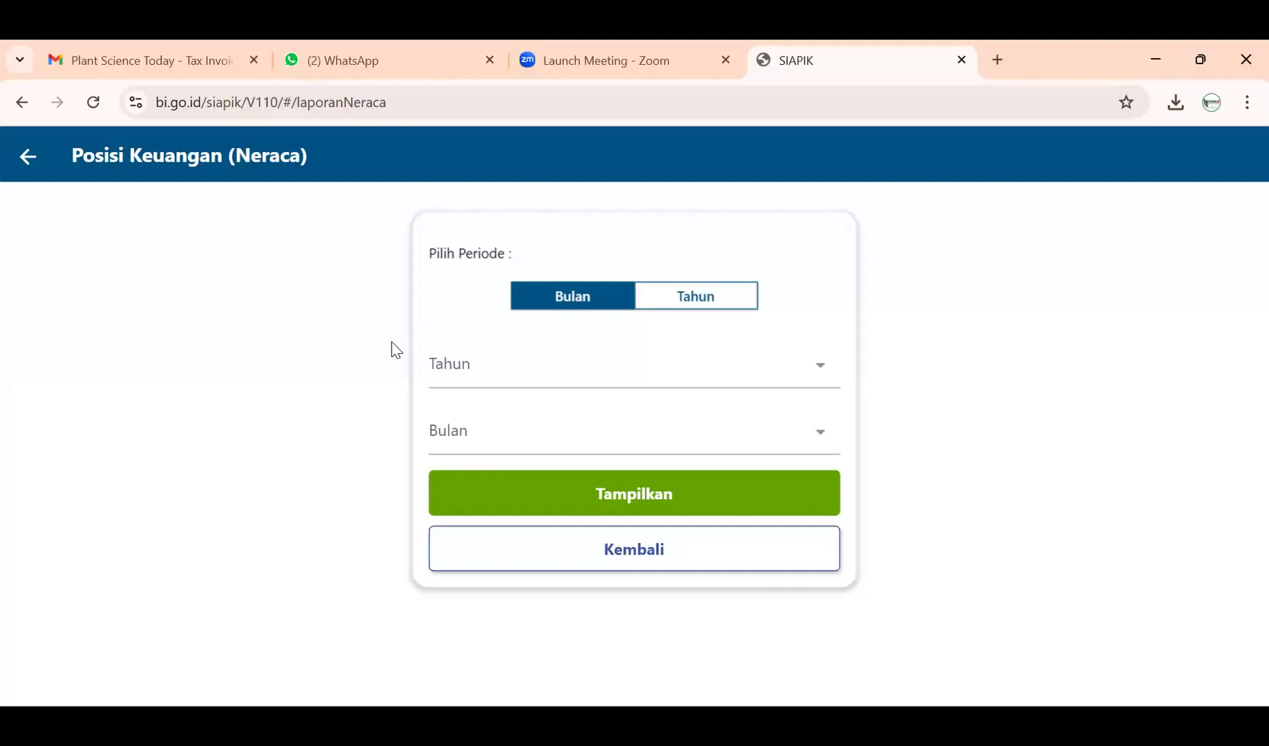
left_click(607, 375)
left_click(582, 483)
left_click(586, 447)
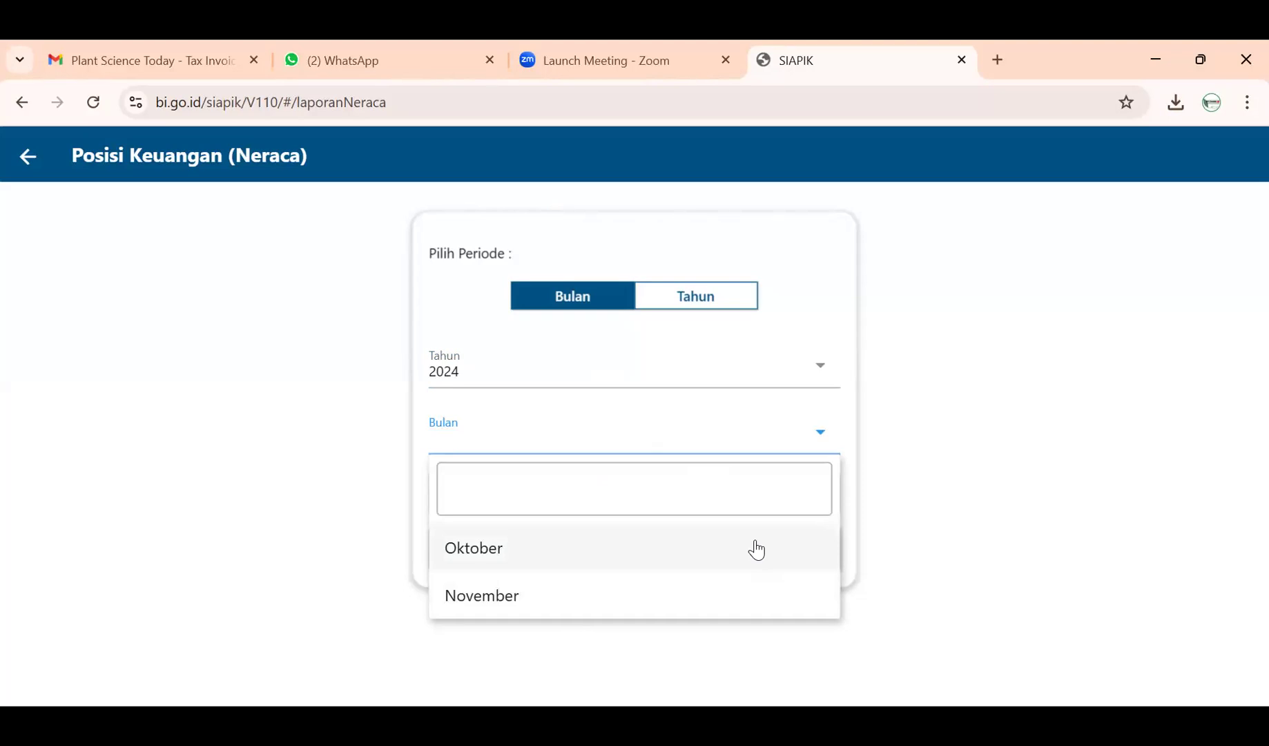
left_click(21, 159)
left_click(21, 159)
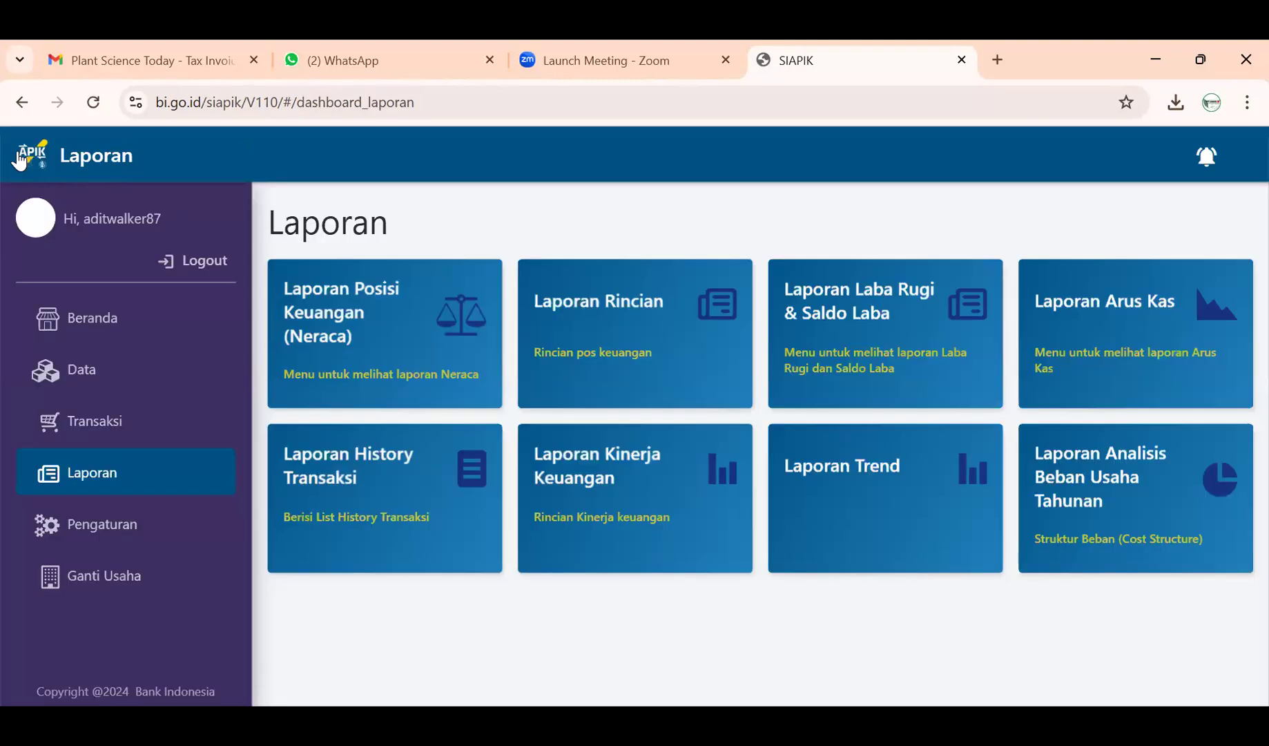
- Show the Transaksi page with Penerimaan options such as Penjualan, Utang and Modal
left_click(86, 415)
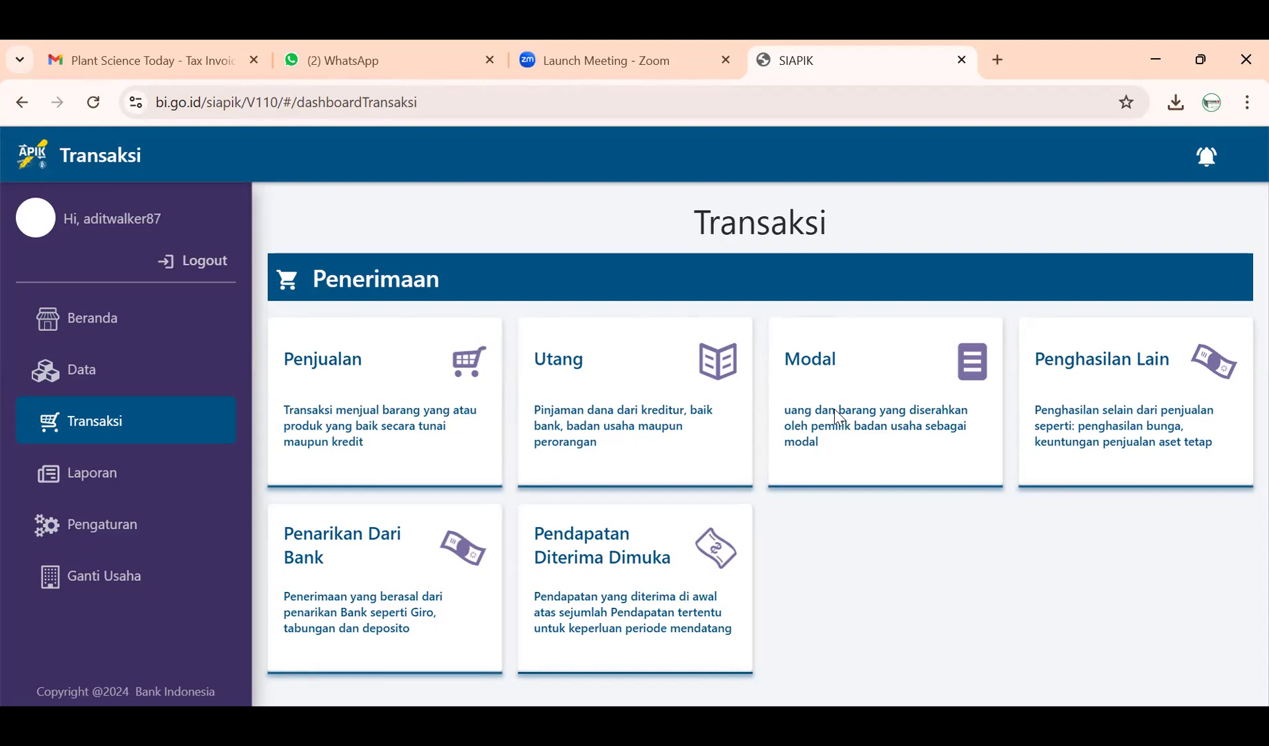
- Start a Modal Uang entry with Jumlah 75.000.000 and Transfer as the payment method
left_click(846, 411)
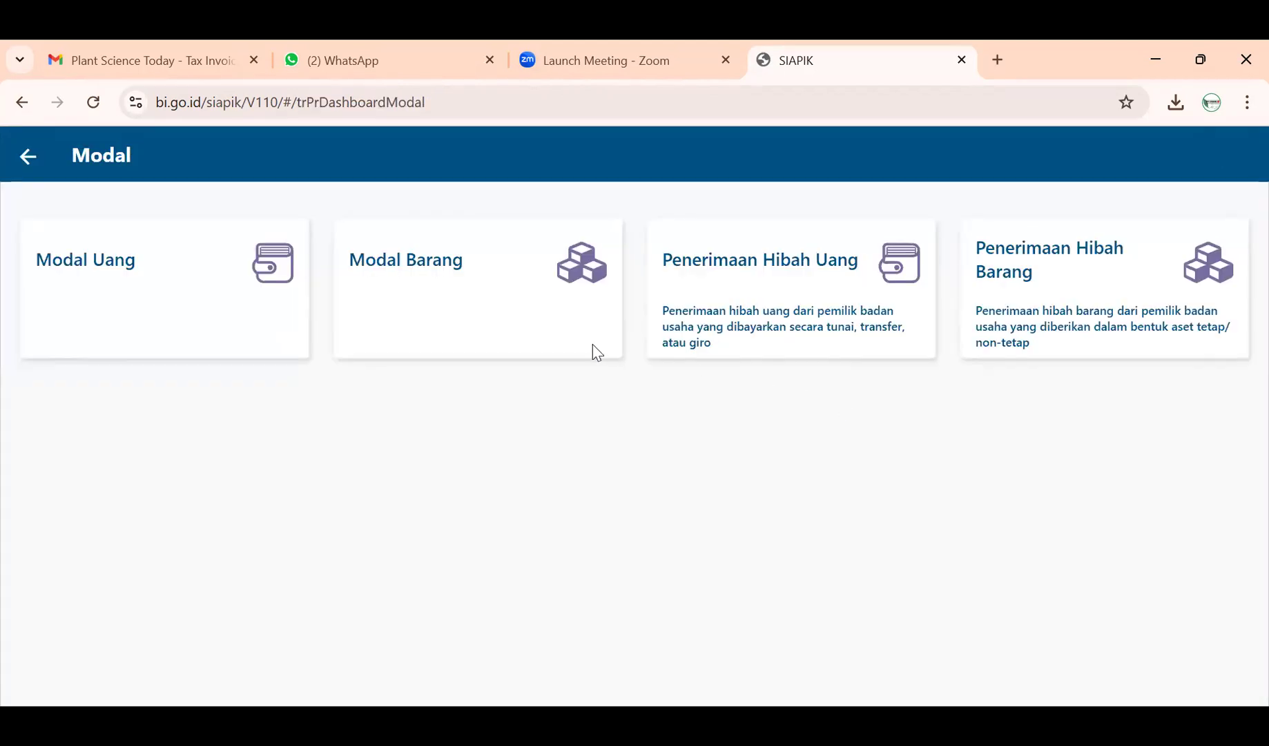
left_click(191, 273)
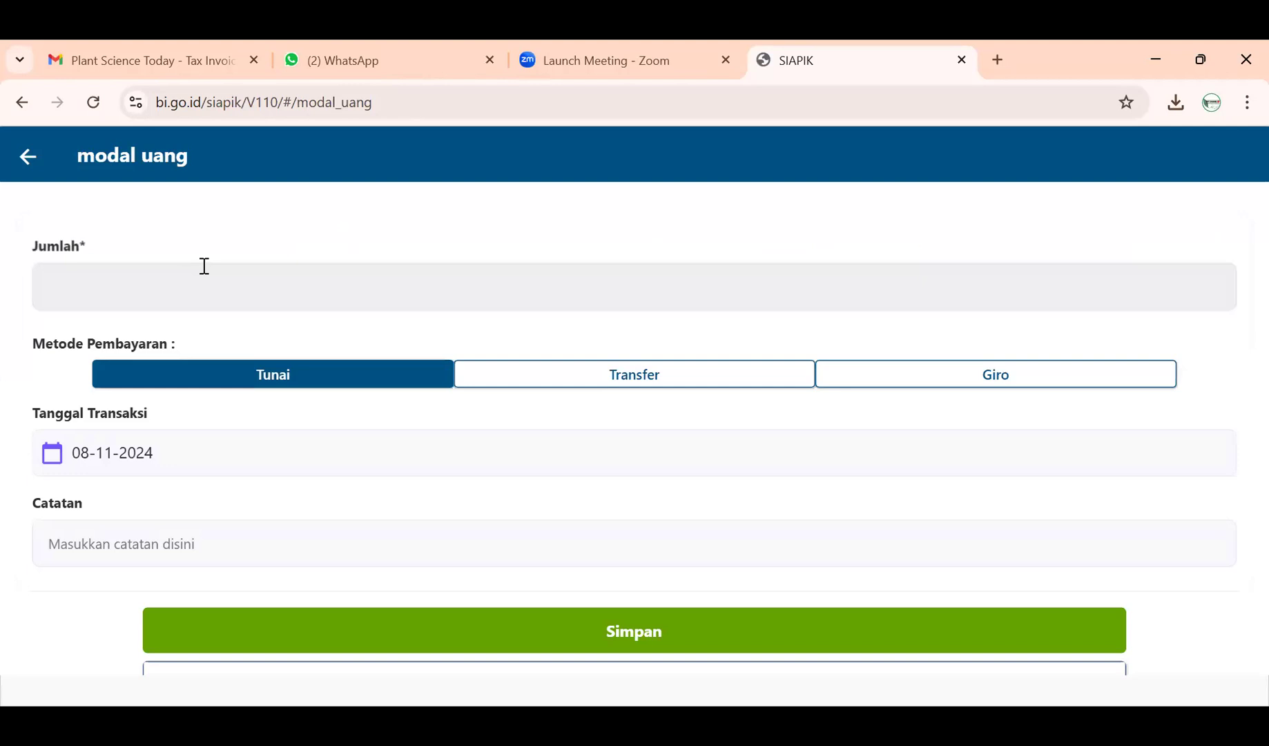
left_click(563, 389)
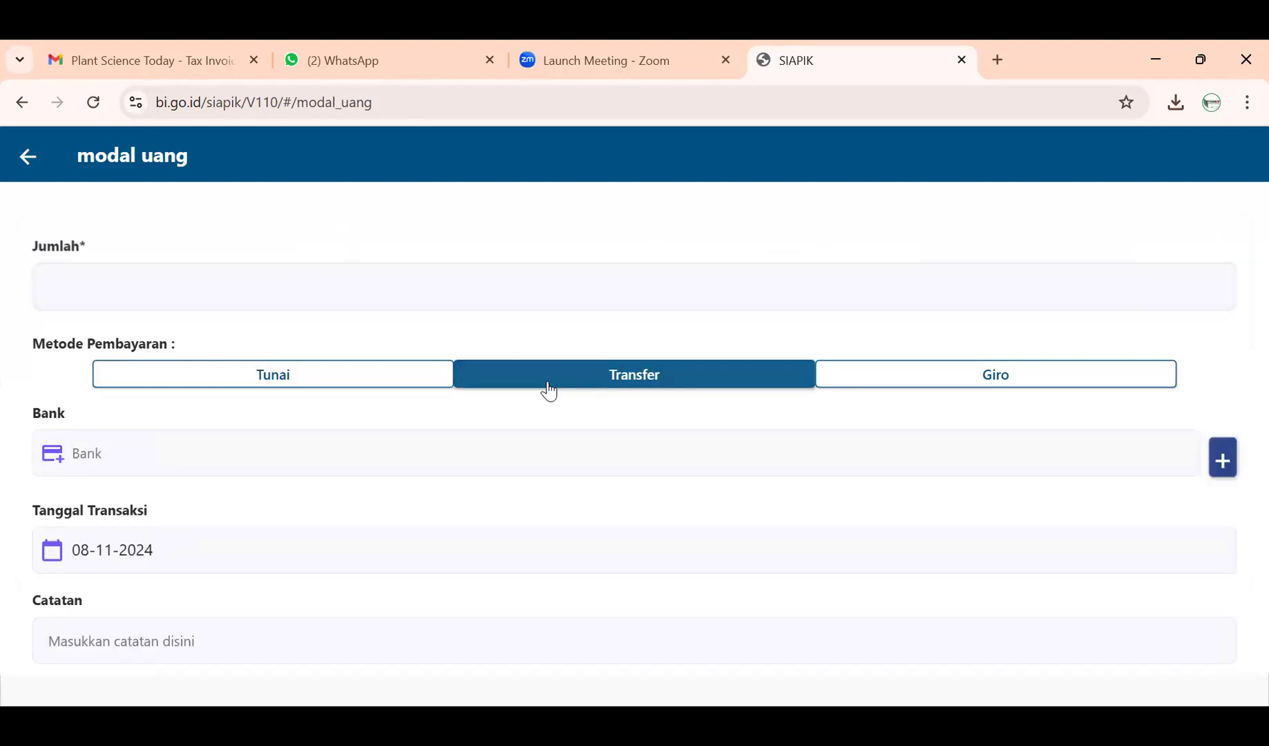
left_click(449, 276)
type("75.000.000")
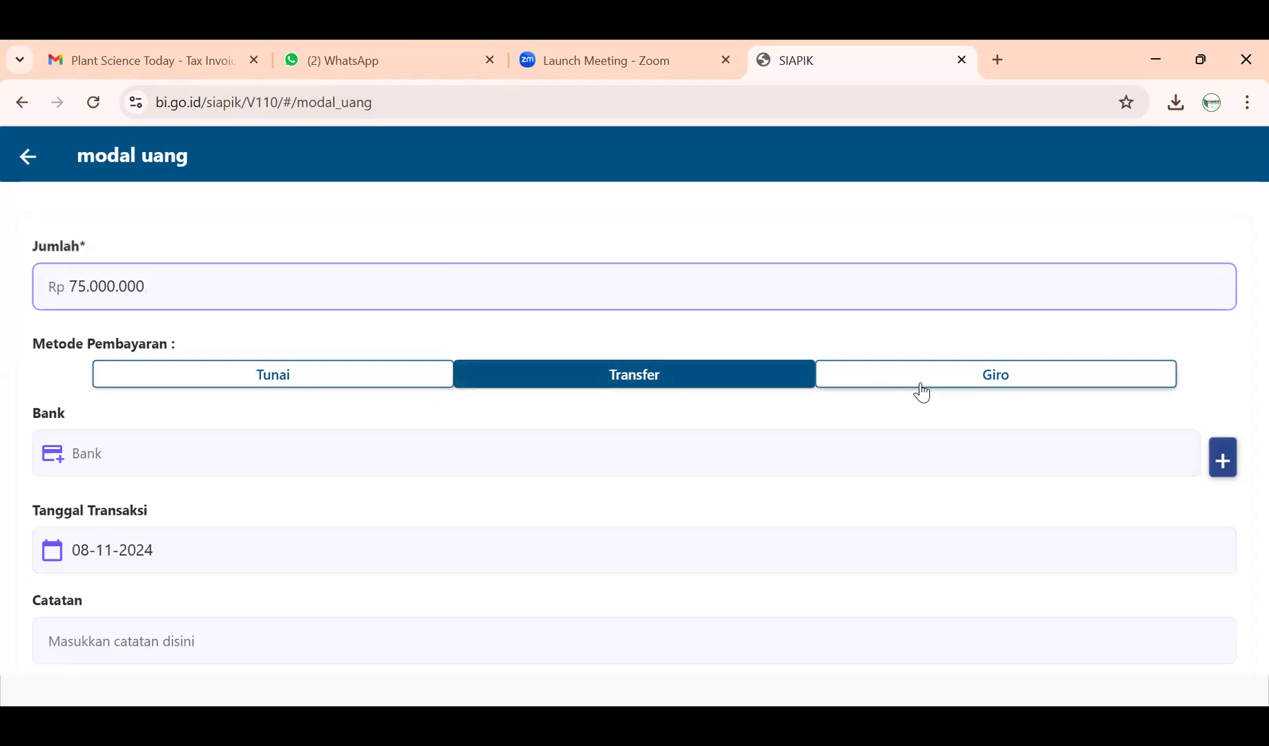
- Attempt to choose a bank, find none exist, and begin adding a new bank account
left_click(464, 477)
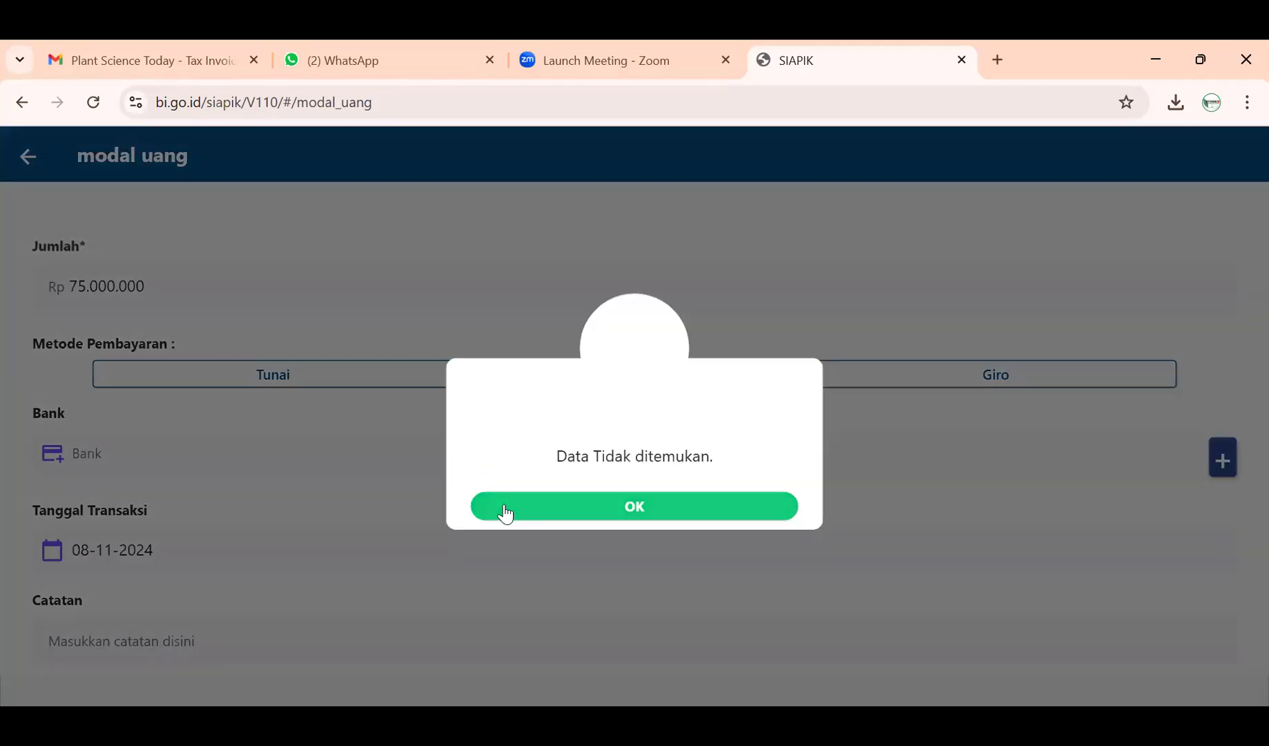
left_click(505, 511)
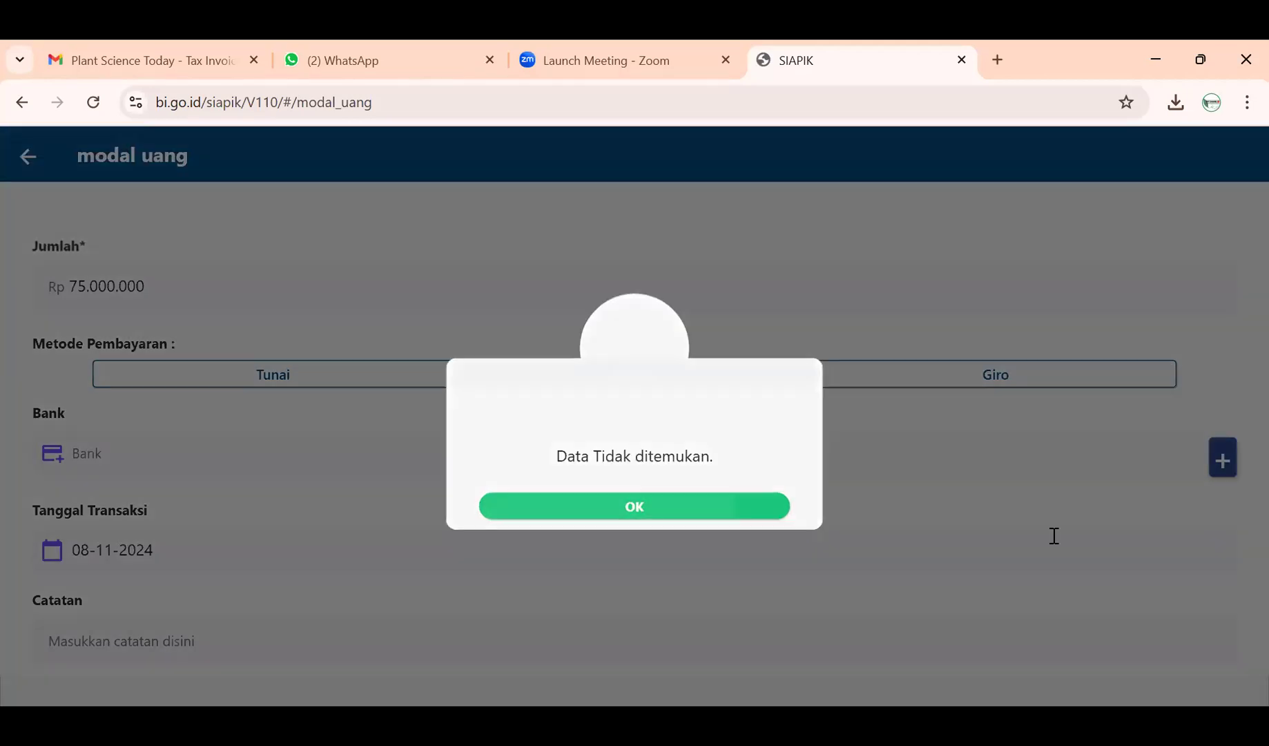
left_click(1203, 471)
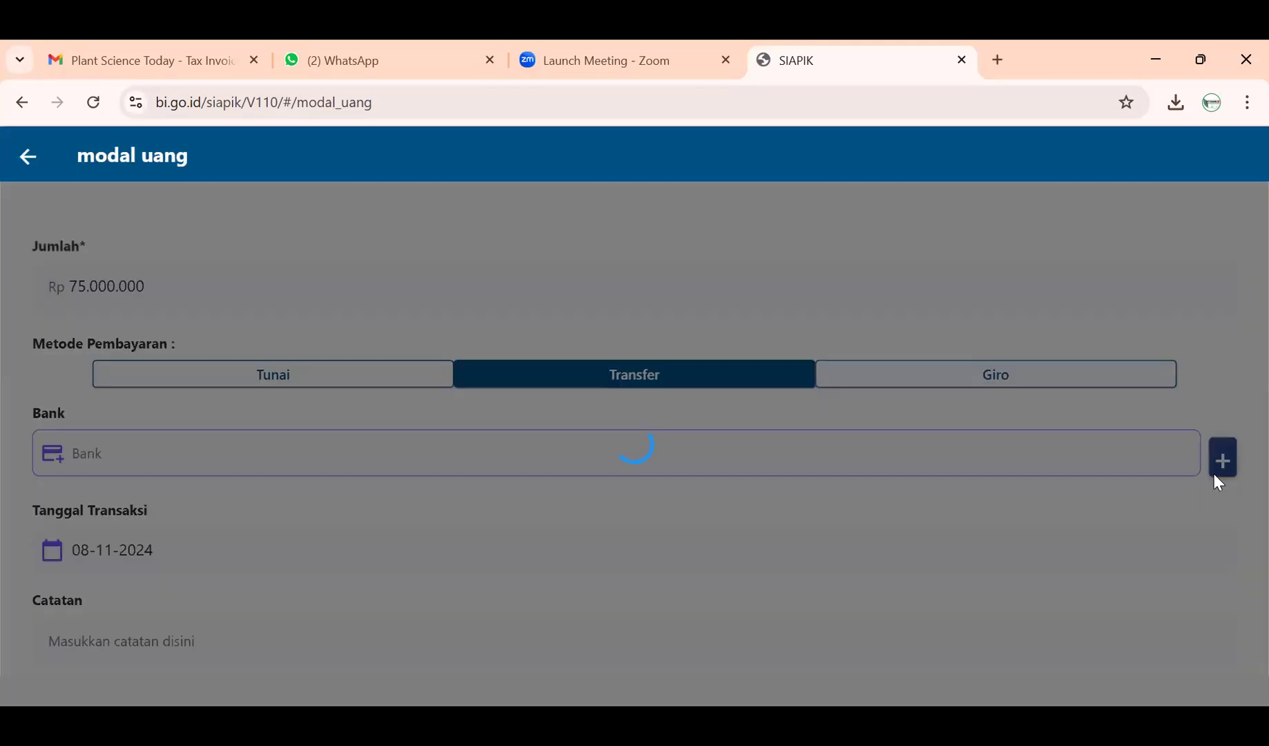
left_click(1236, 452)
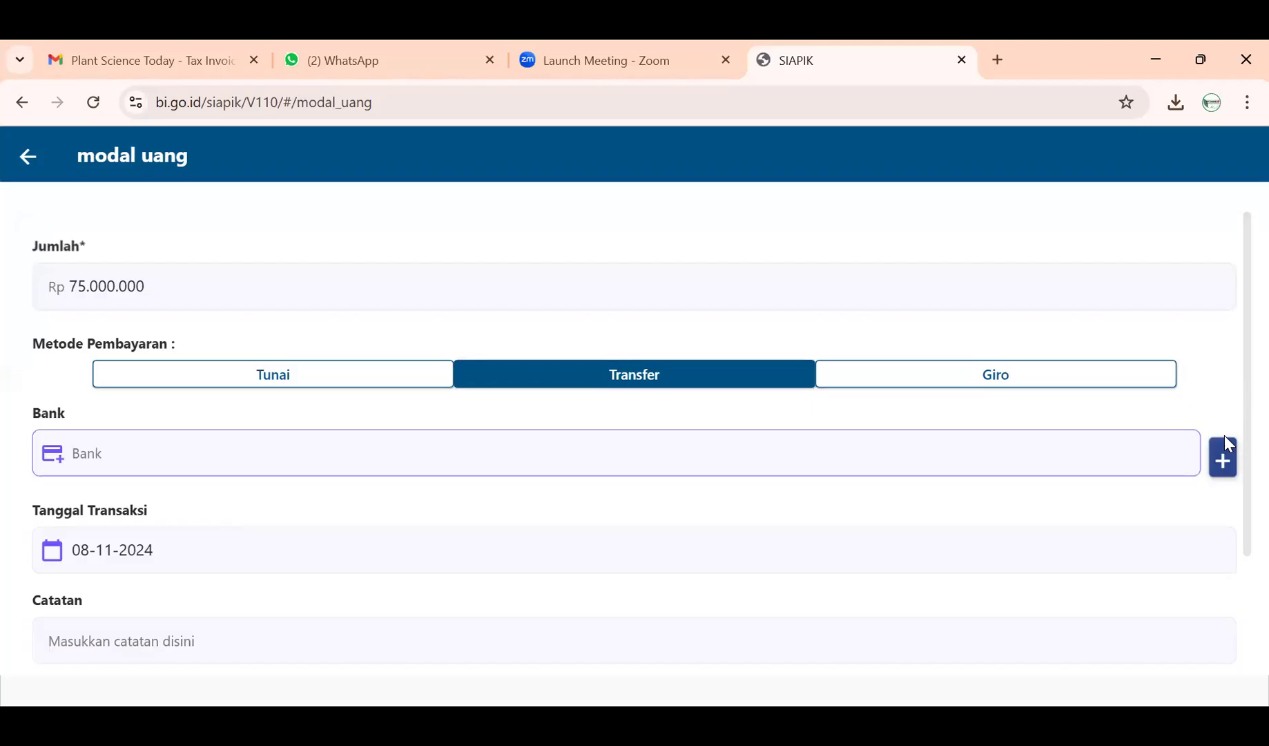
left_click(1225, 458)
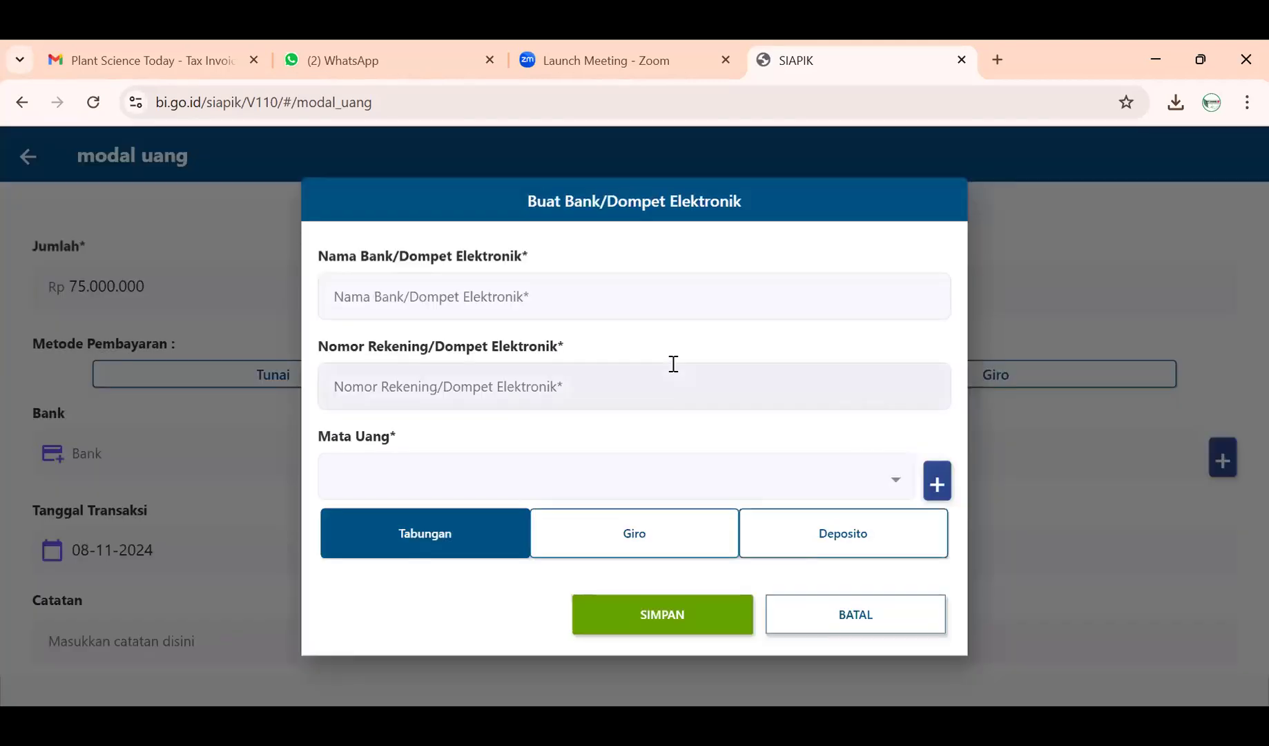
- Save a BNI Tabungan account in IDR with its account number and bring up the bank list
left_click(619, 284)
type("BNI")
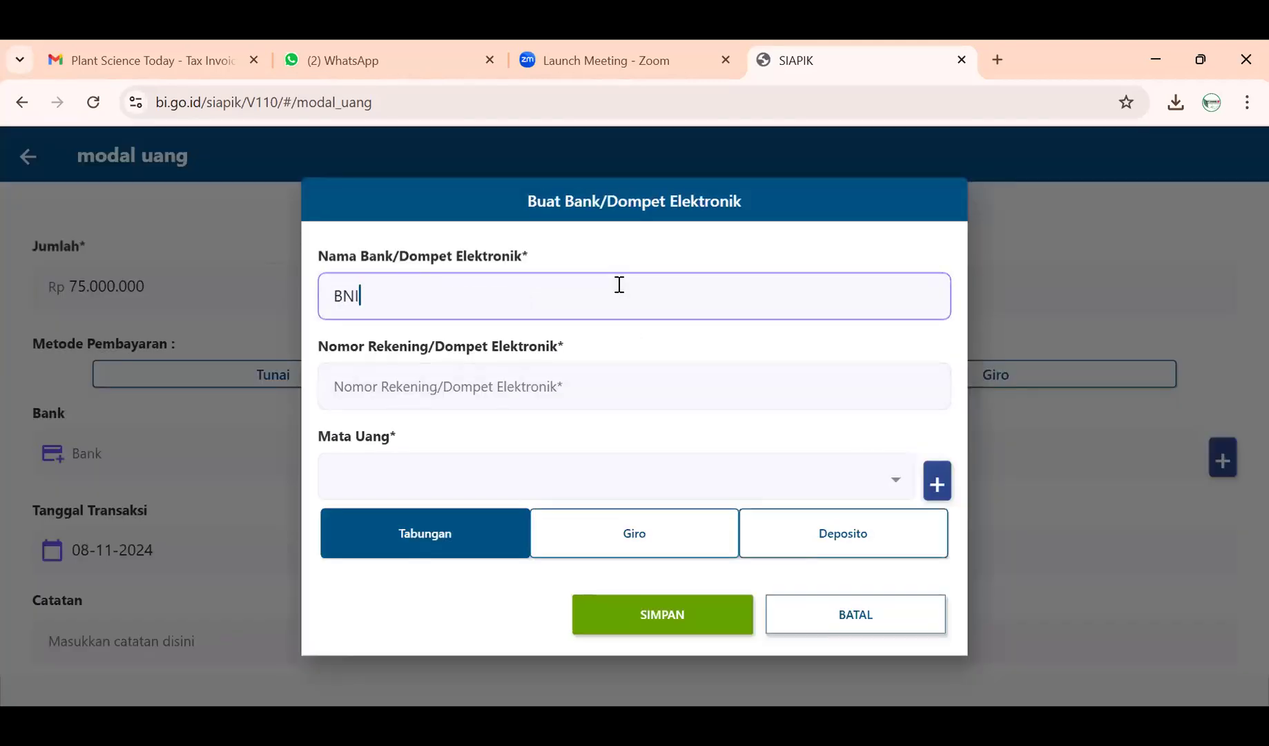
left_click(611, 400)
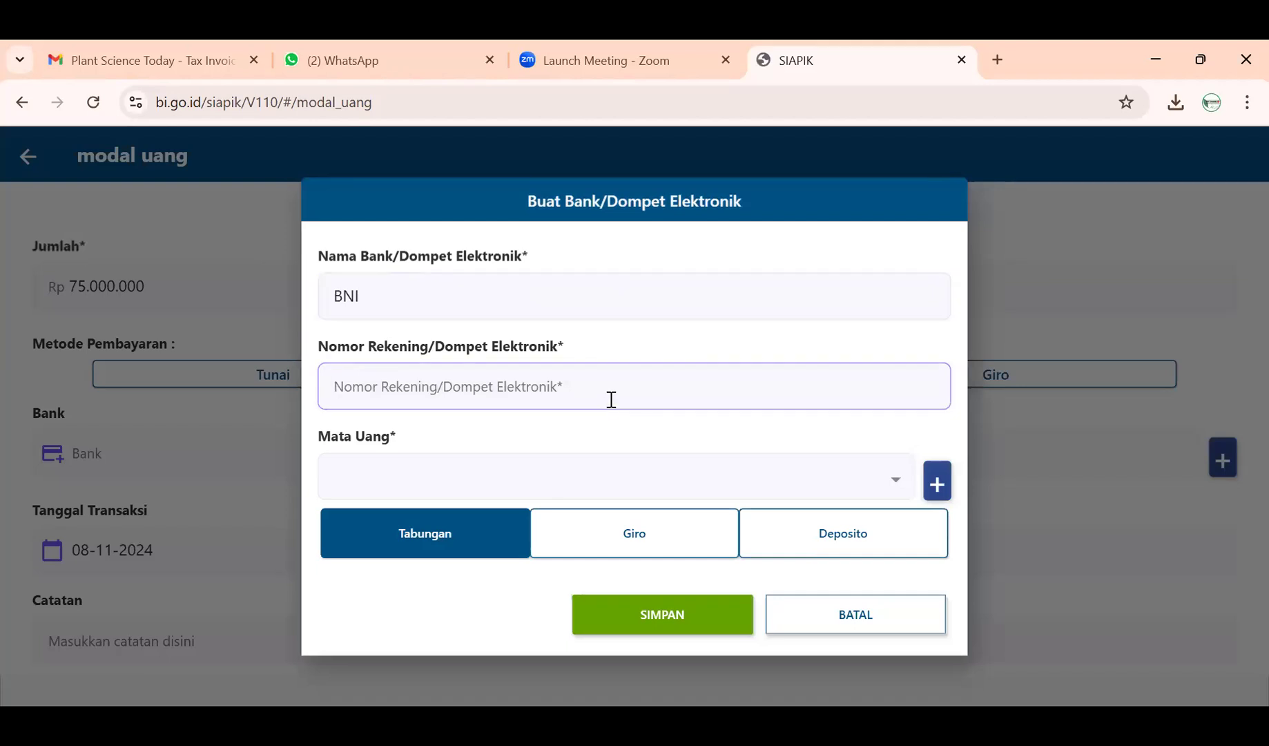
type("1234567")
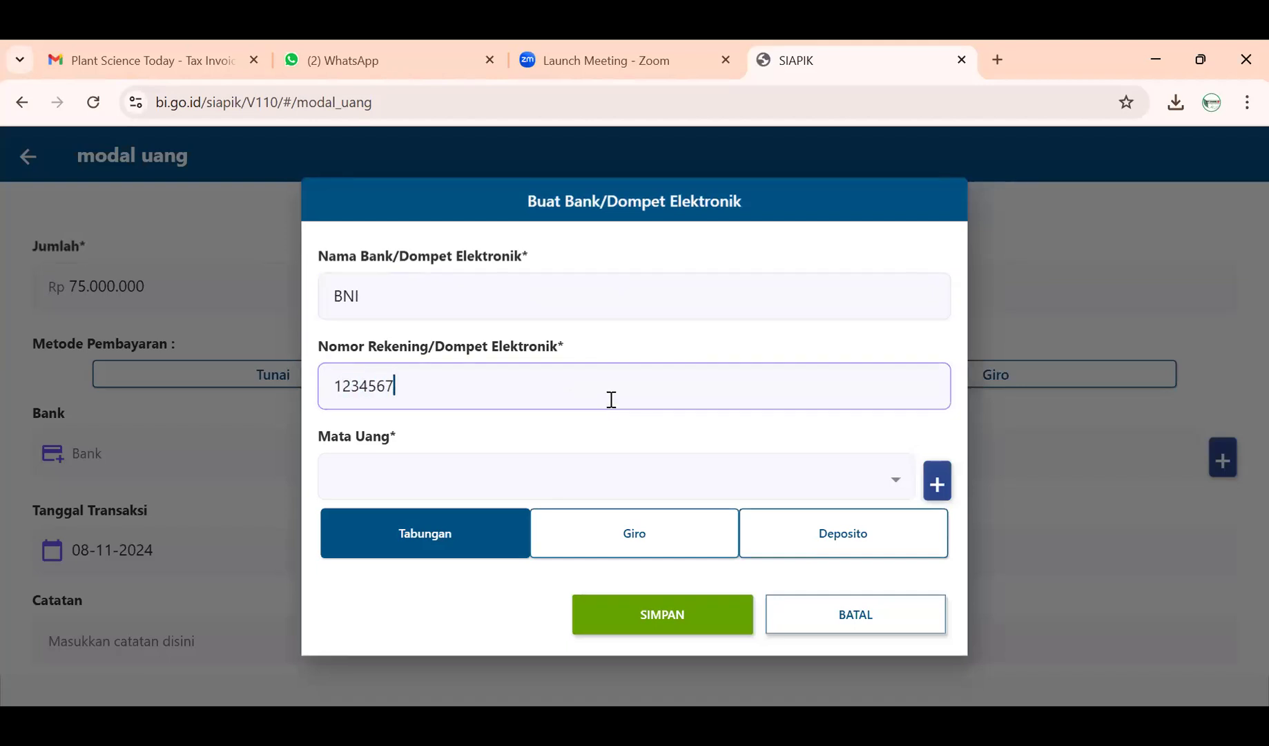
left_click(593, 472)
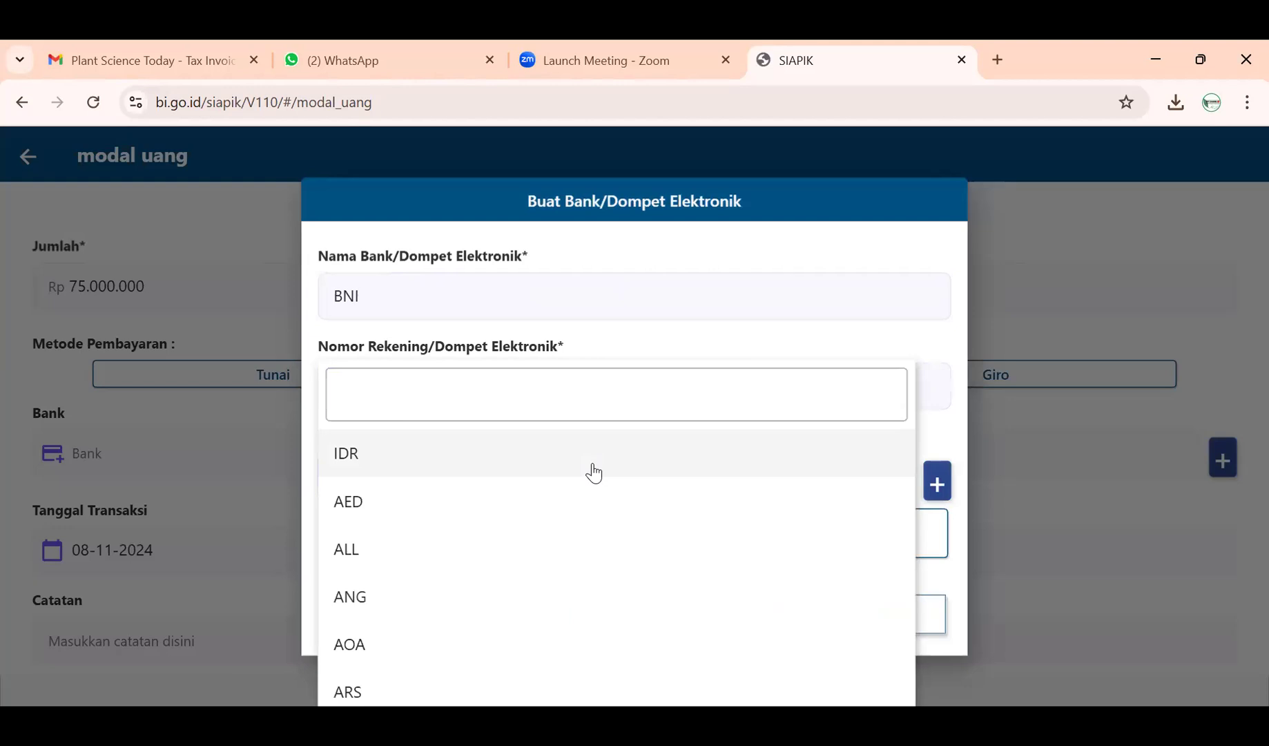
left_click(593, 473)
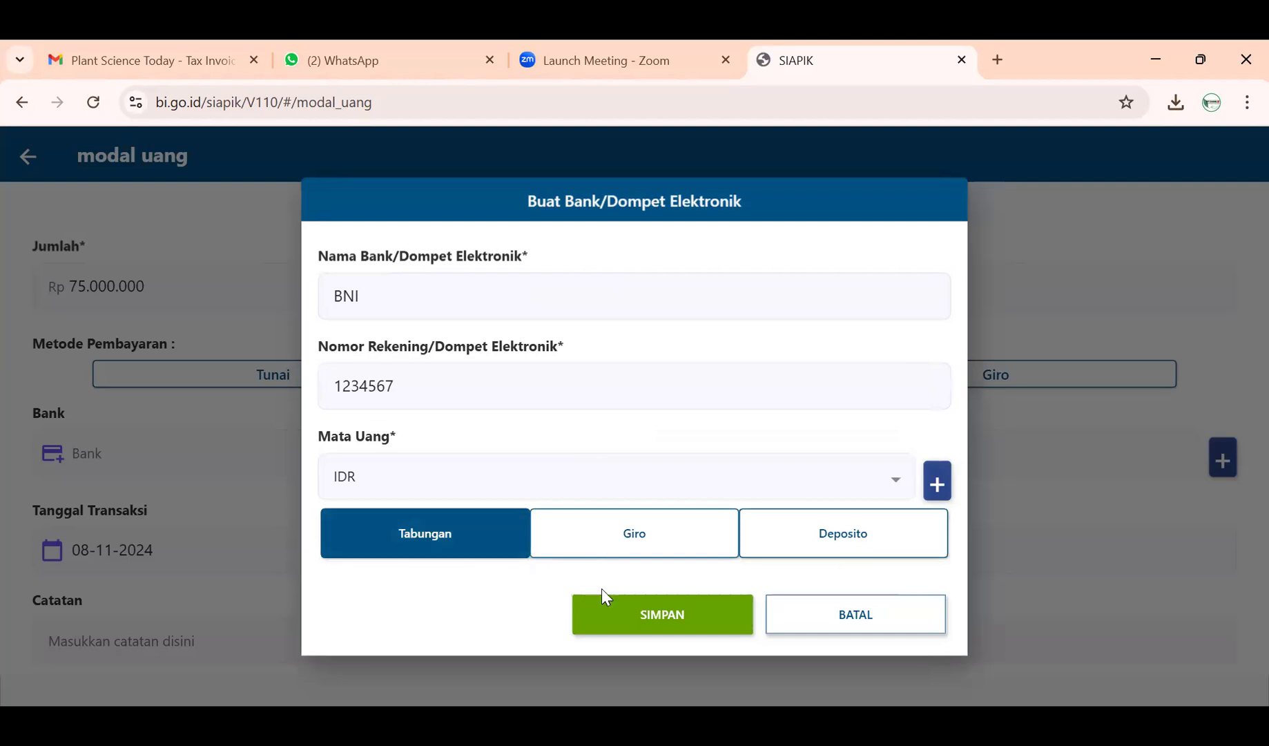
left_click(618, 621)
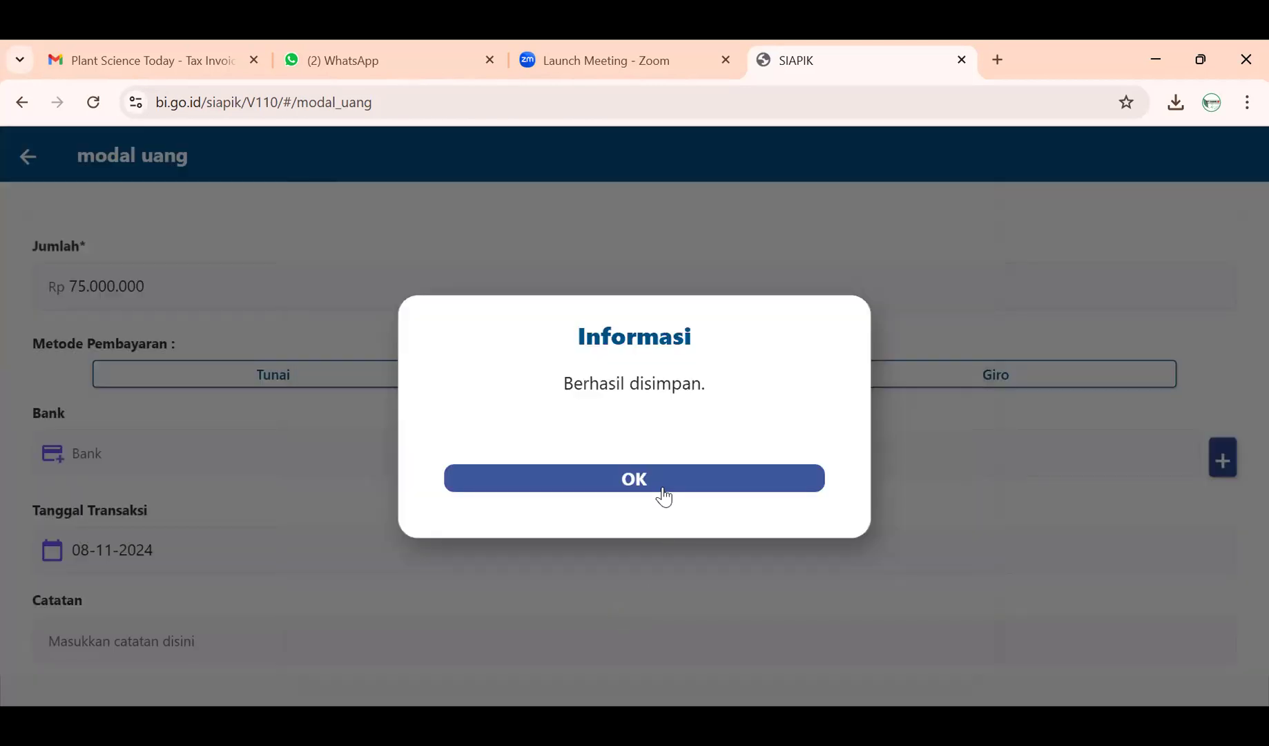
left_click(664, 475)
left_click(922, 447)
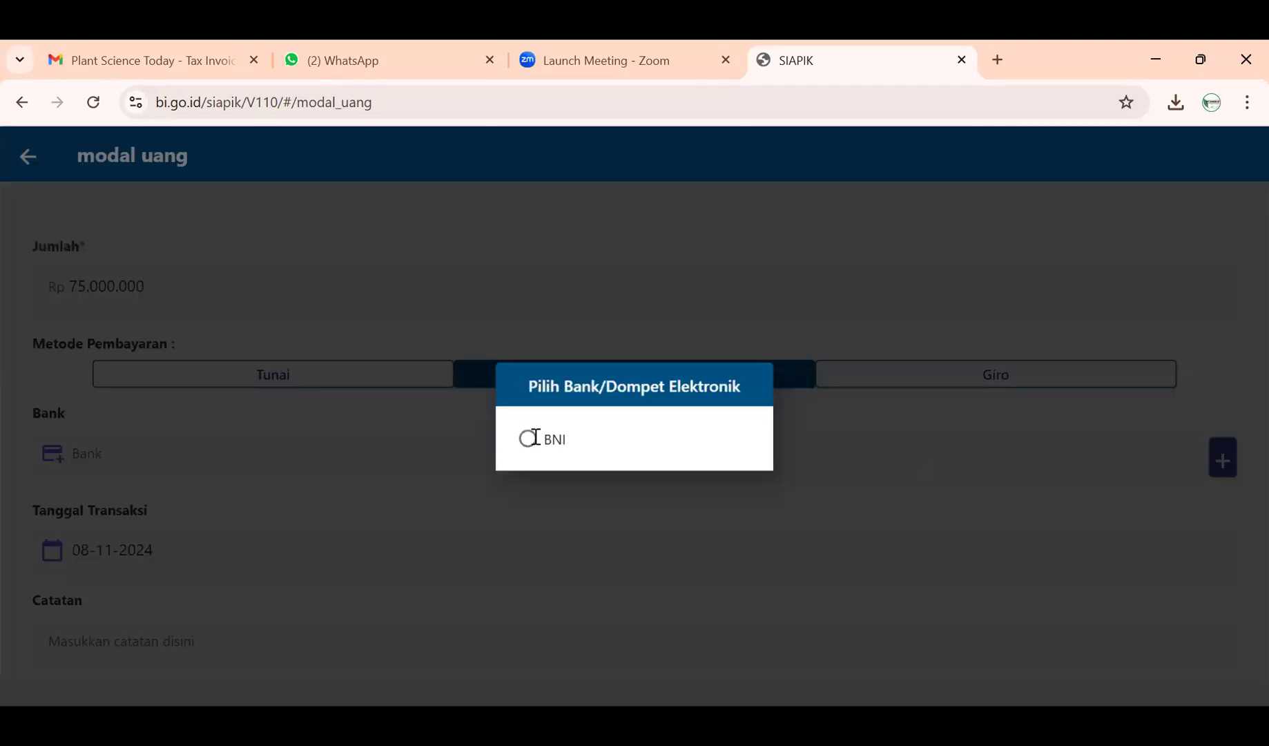
- Choose BNI as the transfer bank and set the transaction date to 02-11-2024
left_click(536, 437)
left_click(150, 555)
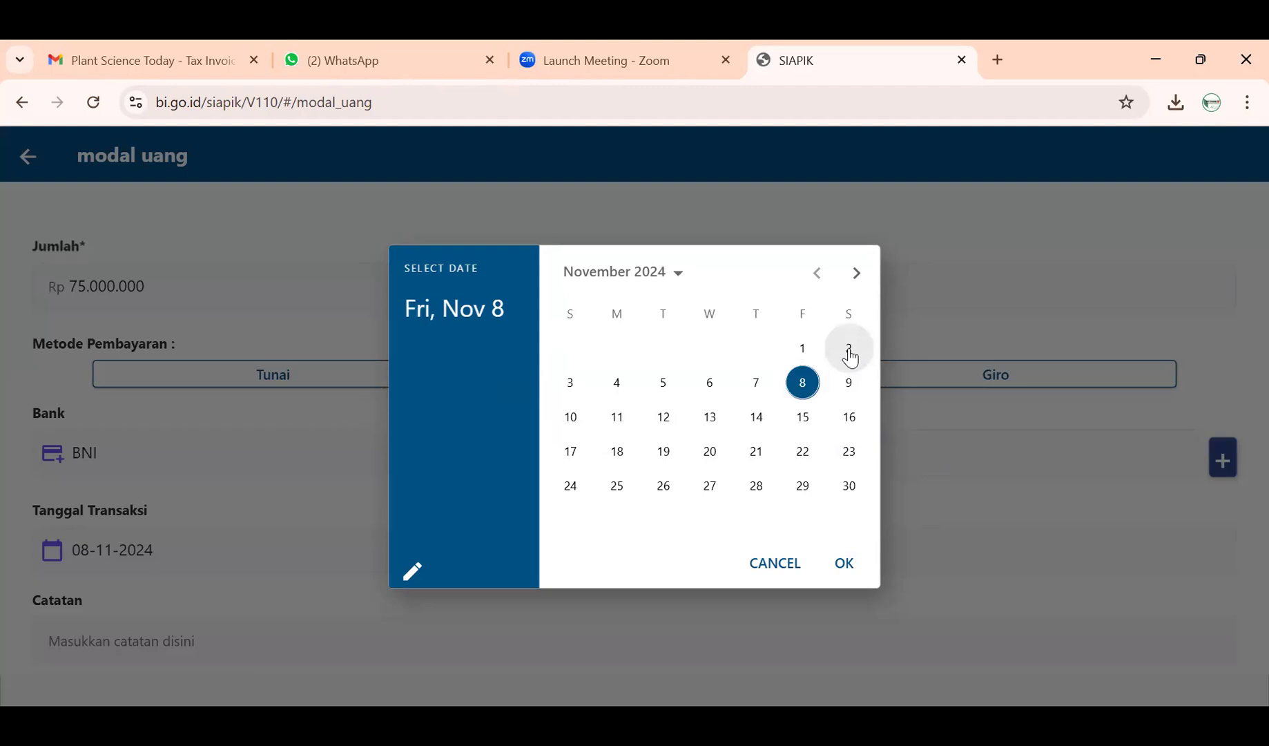
left_click(849, 350)
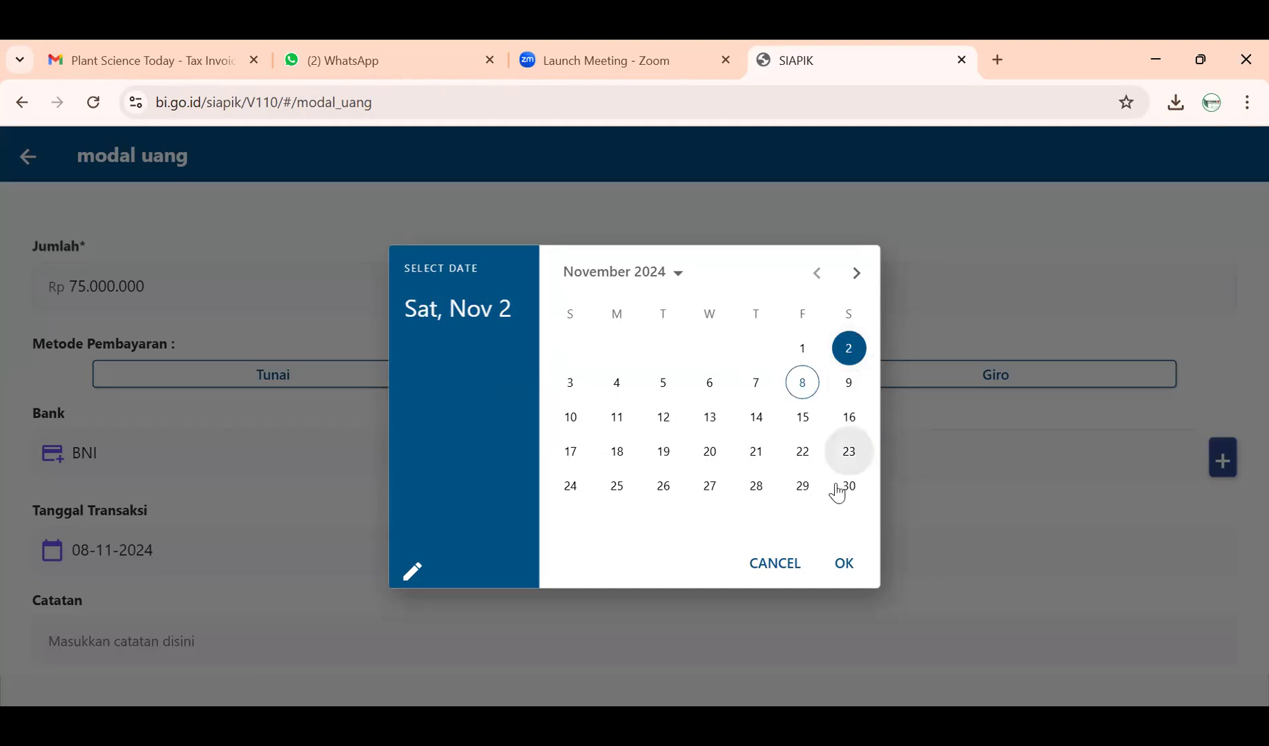
left_click(845, 565)
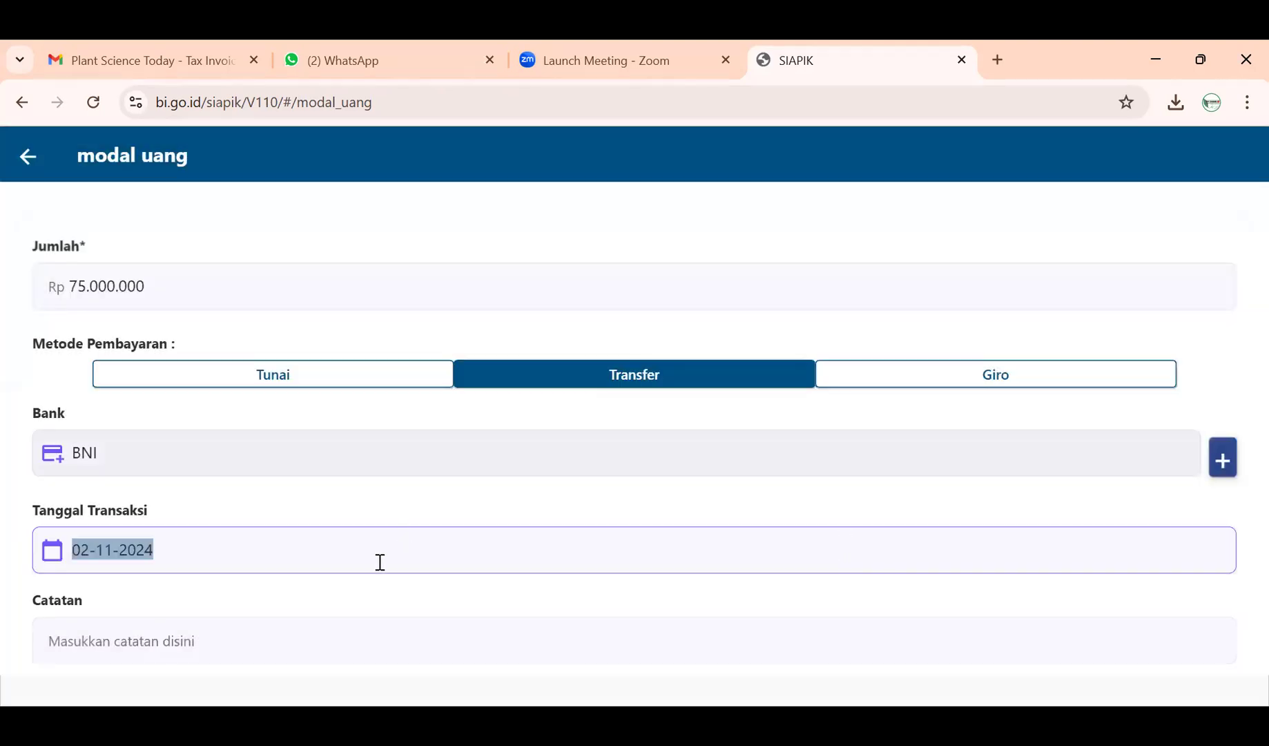
scroll(372, 593, "down", 1)
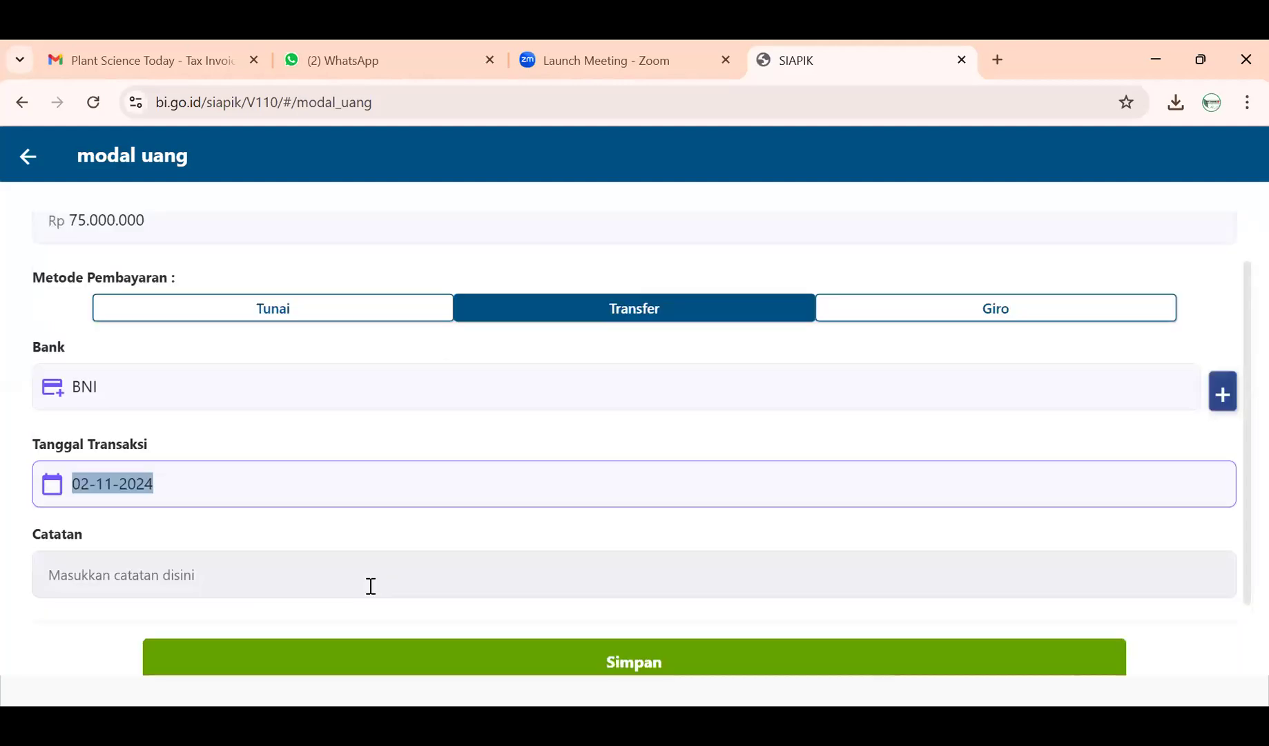
scroll(369, 589, "up", 1)
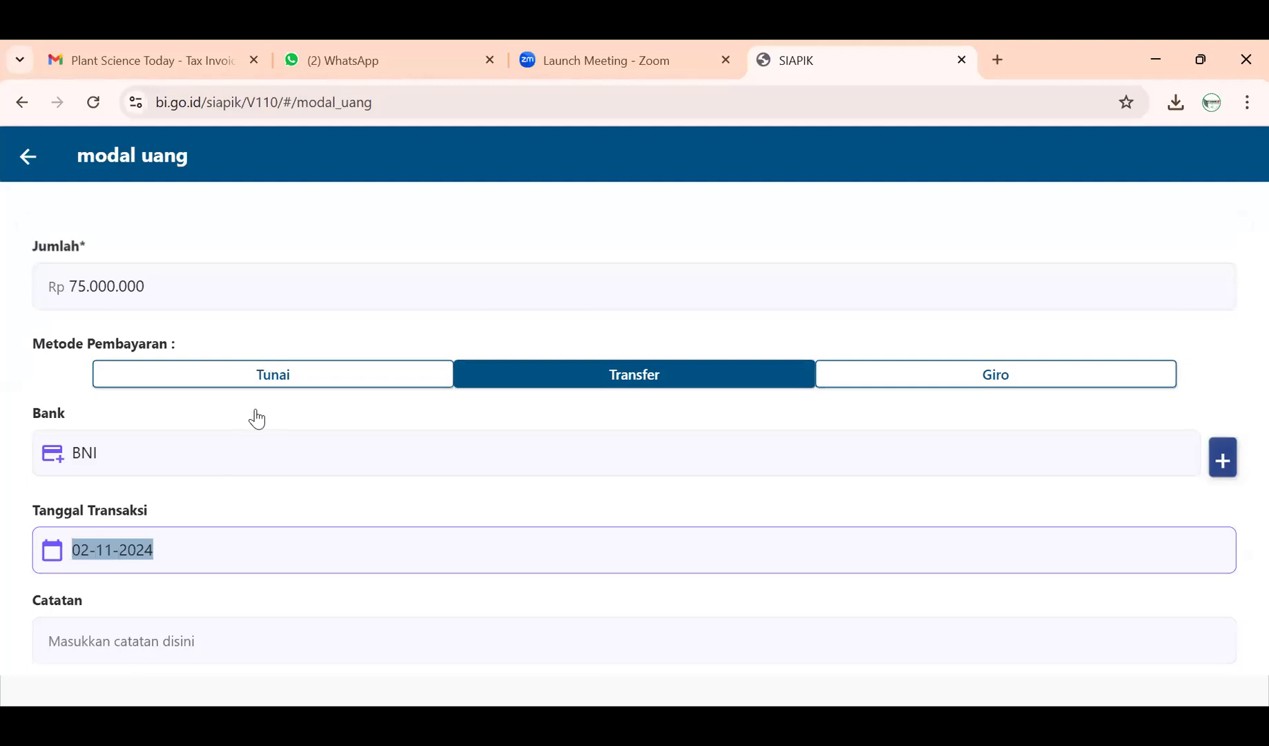
- Enter the note 'Modal Usaha Pembuatan Kue' in Catatan
left_click(159, 629)
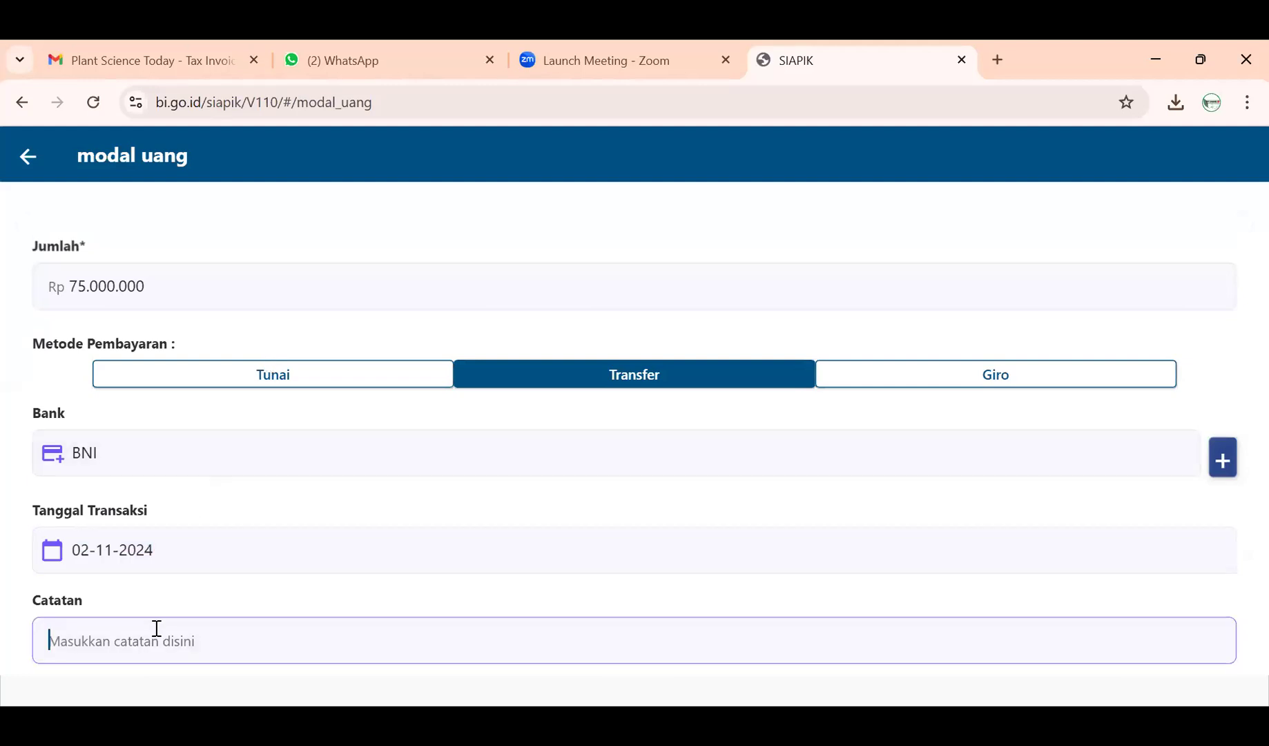
type("mO")
key("BackSpace")
key("BackSpace")
type("Modal Usaha")
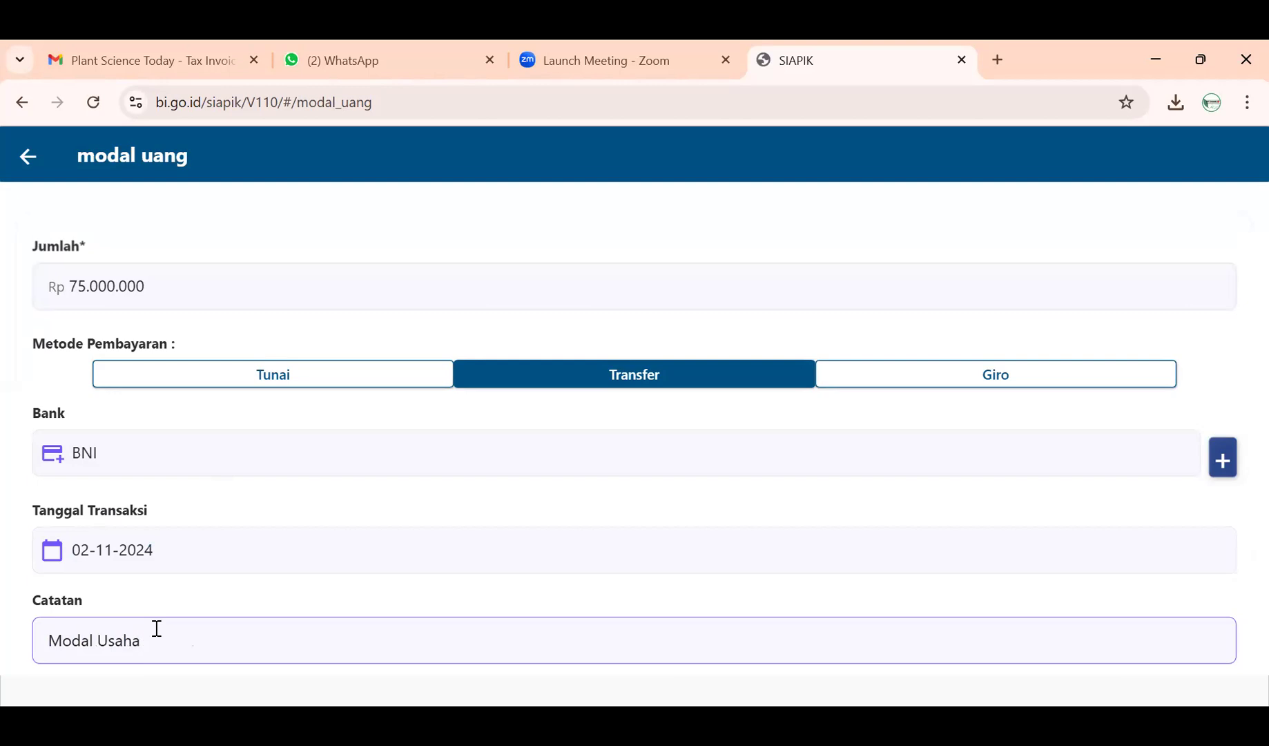
type(" Pembuatan Kue")
- Save the Rp 75.000.000 Modal Uang transaction and go back to the Transaksi menu
scroll(151, 639, "down", 2)
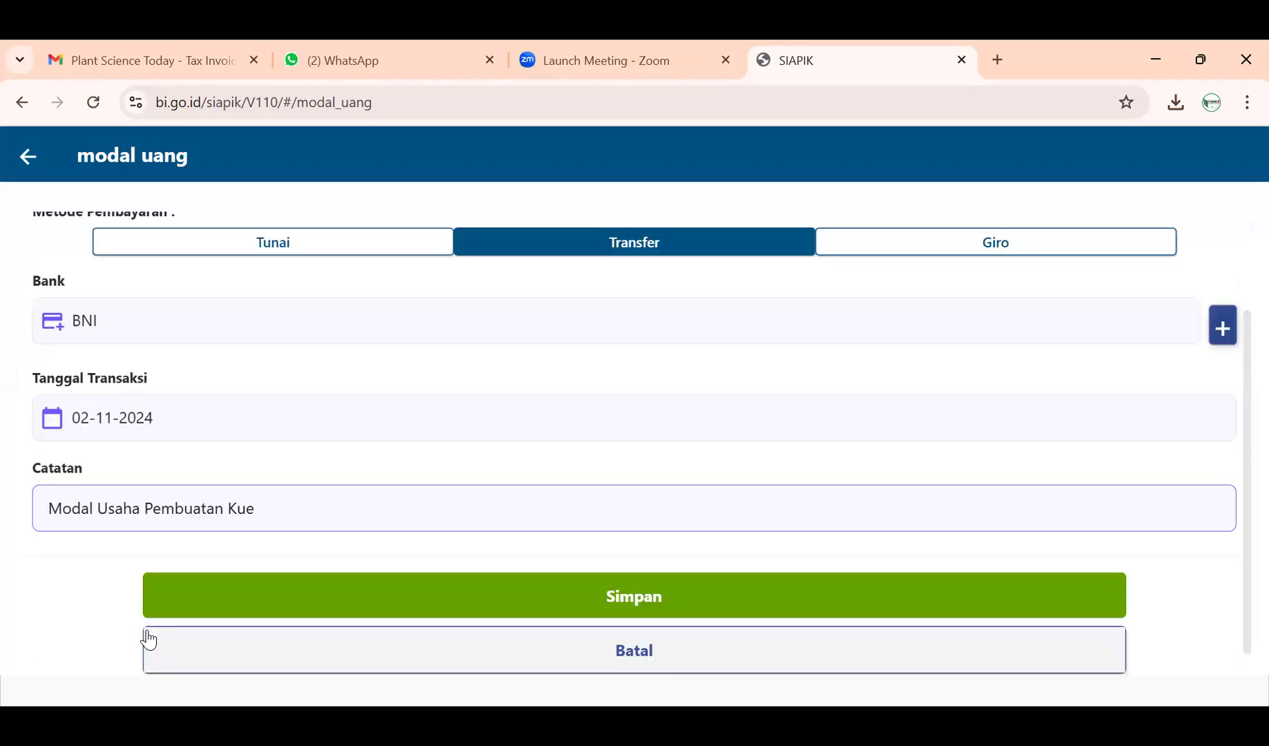
scroll(247, 497, "up", 2)
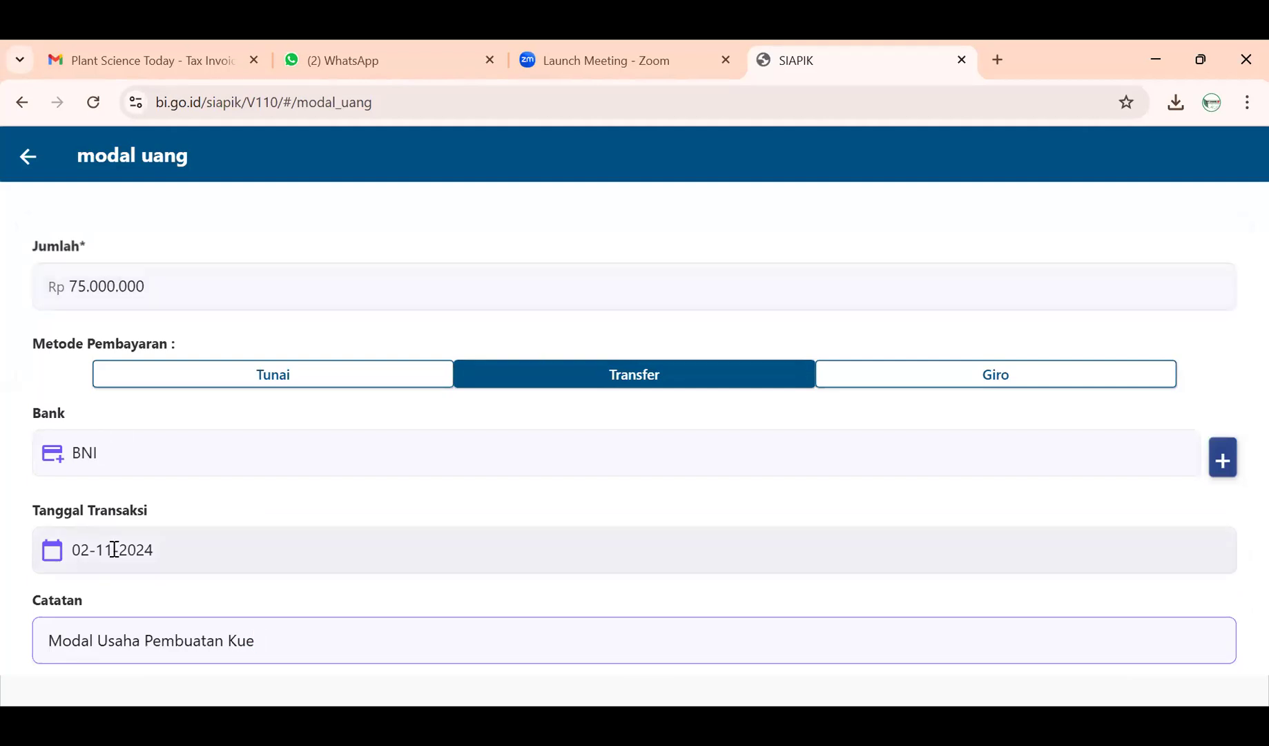
scroll(210, 616, "down", 1)
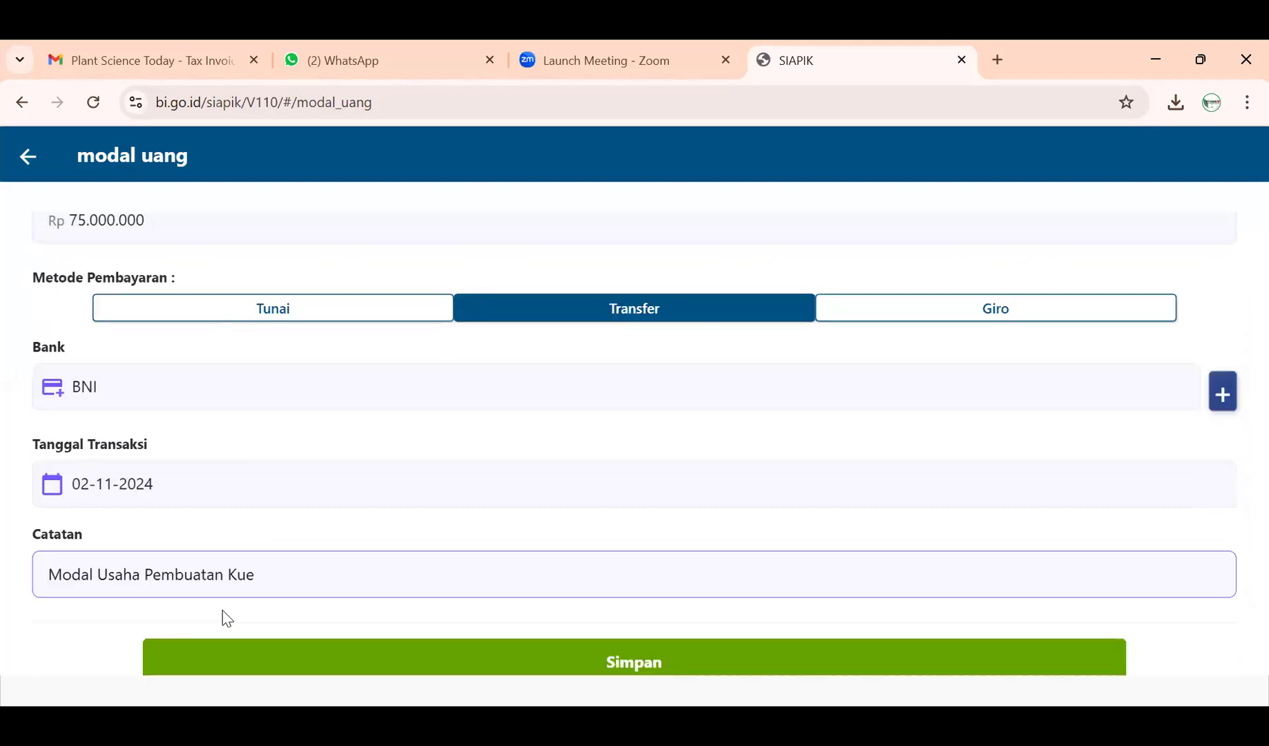
scroll(387, 649, "down", 1)
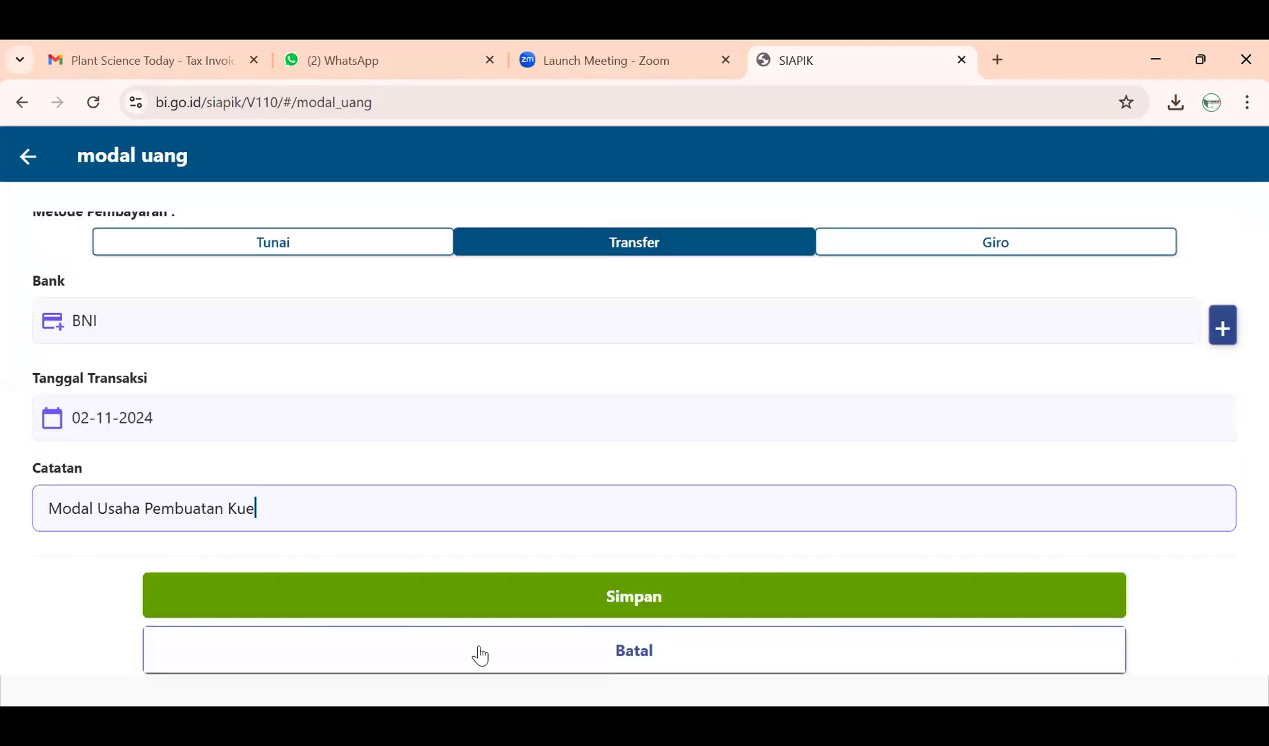
left_click(605, 607)
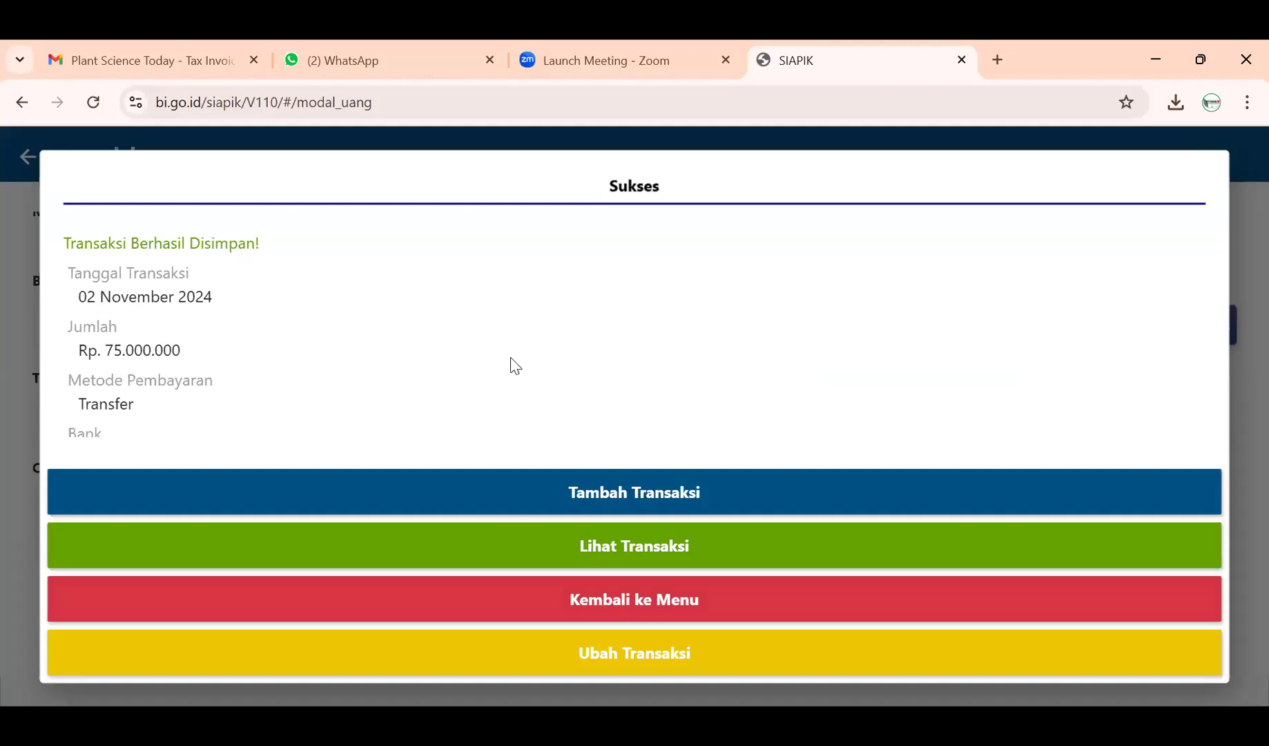
scroll(509, 364, "down", 2)
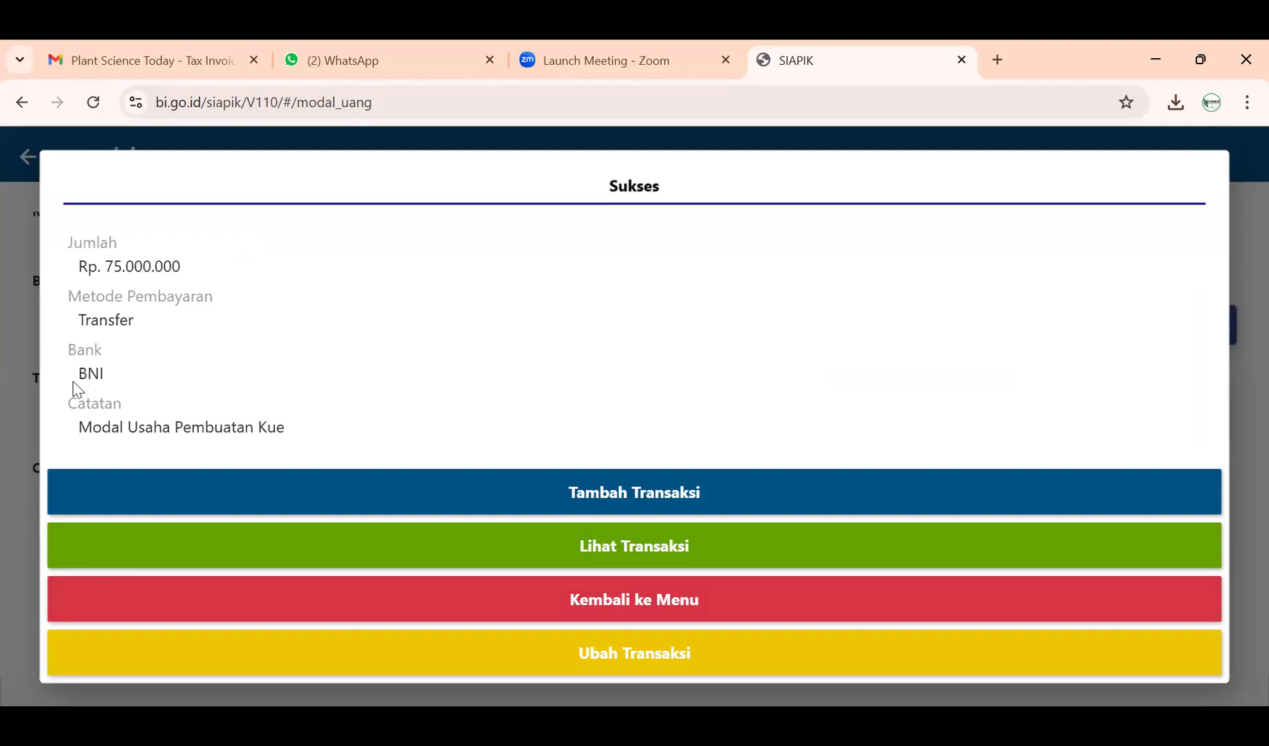
left_click(485, 595)
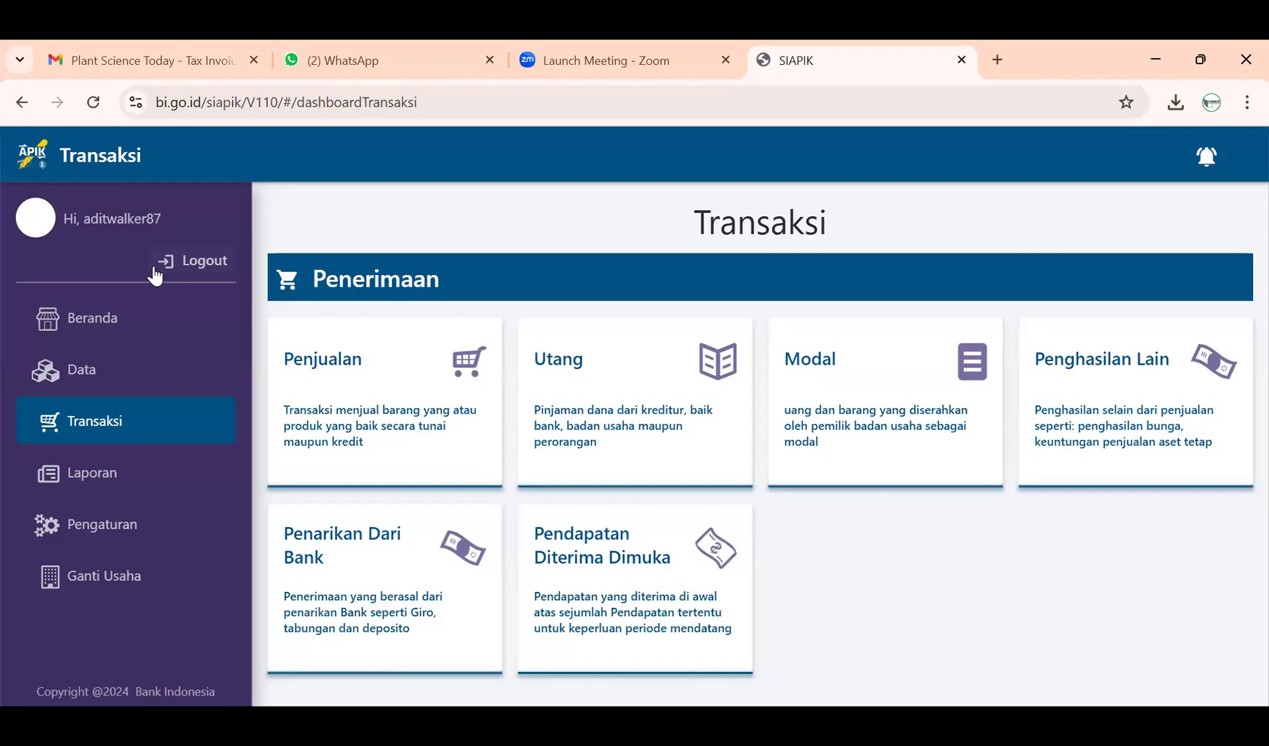
- Check History Transaksi for the Rp75.000.000 Modal Uang entry, then return to Laporan
left_click(83, 483)
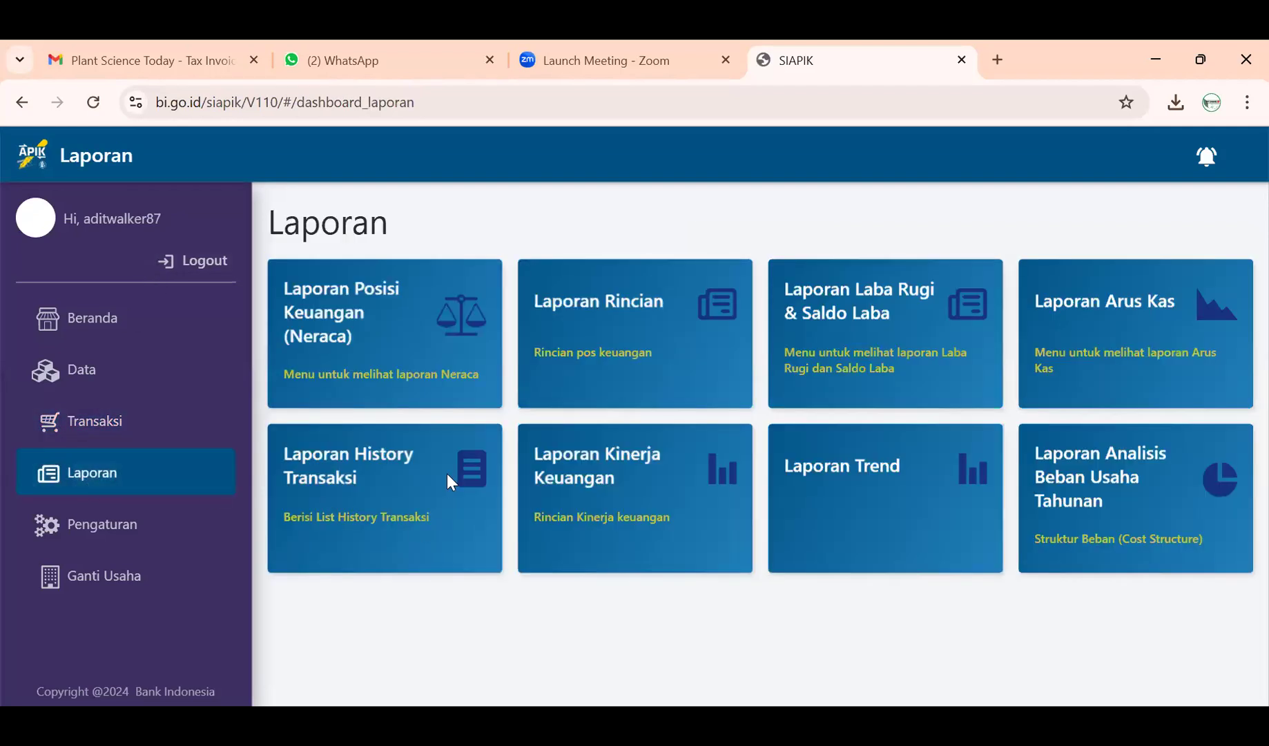
left_click(450, 481)
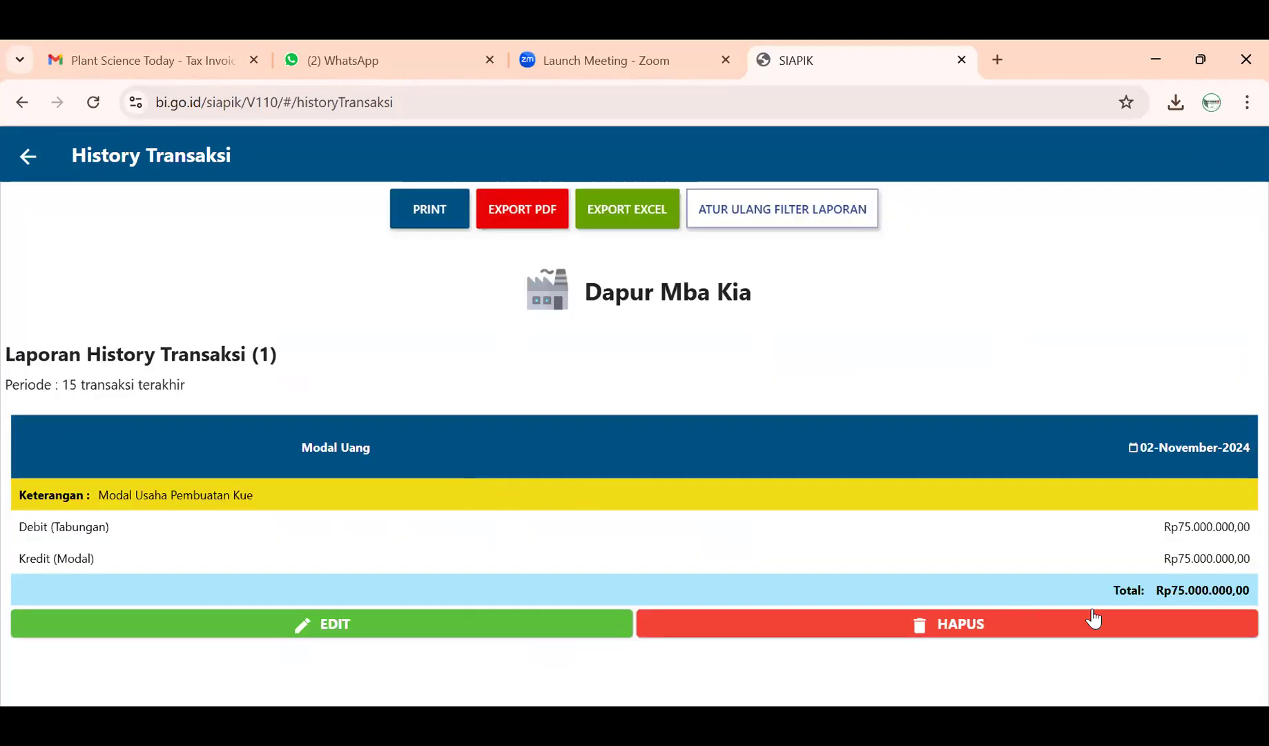
left_click(29, 157)
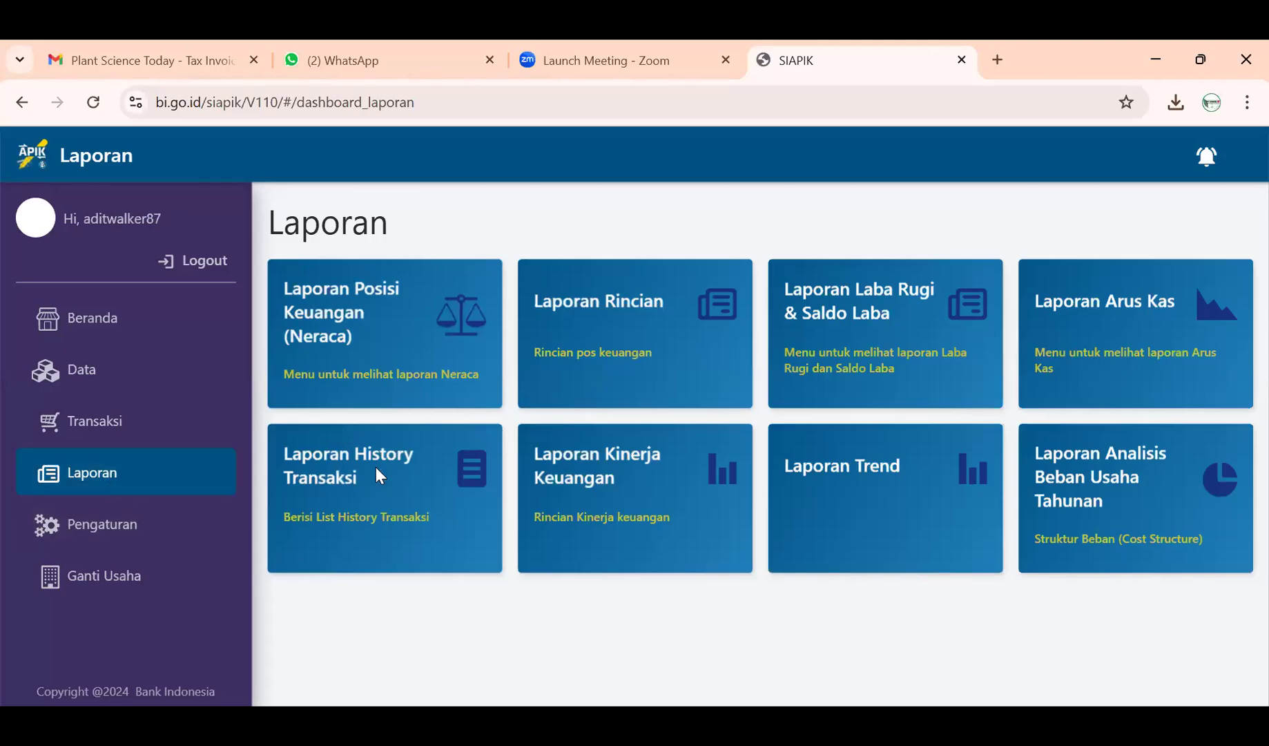
left_click(414, 479)
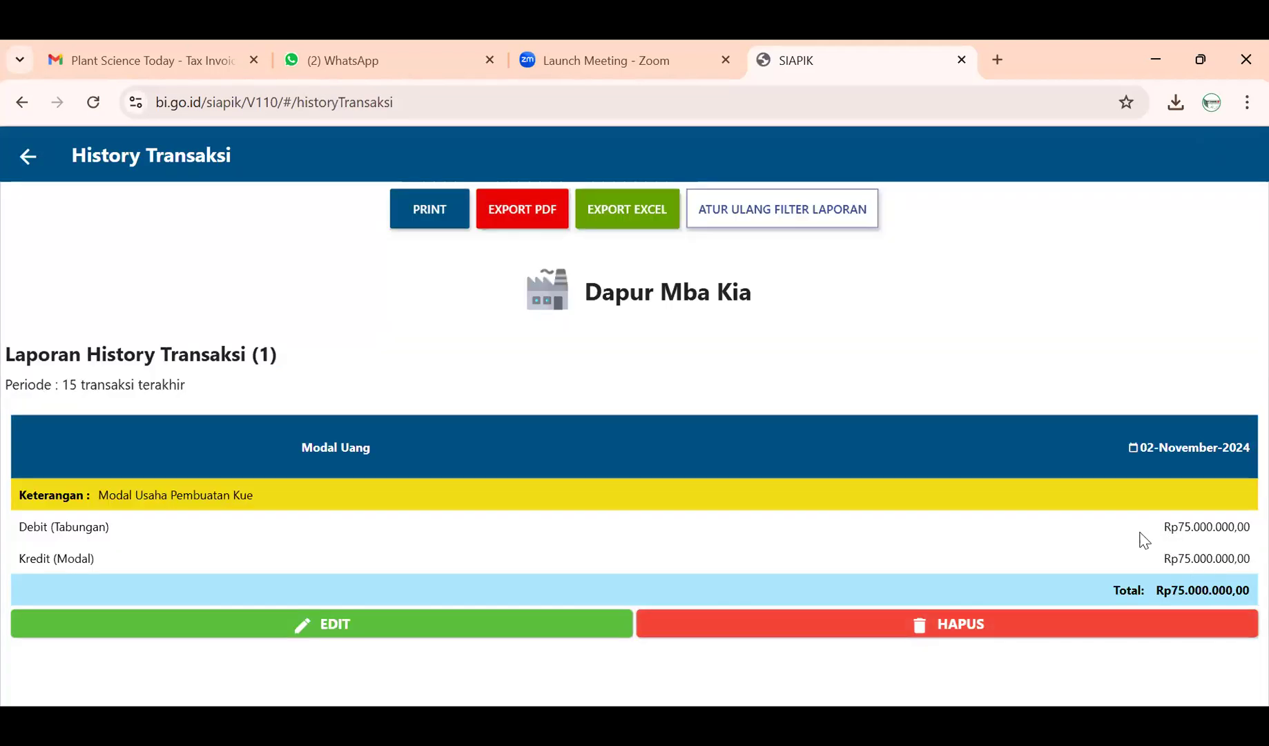
left_click(27, 158)
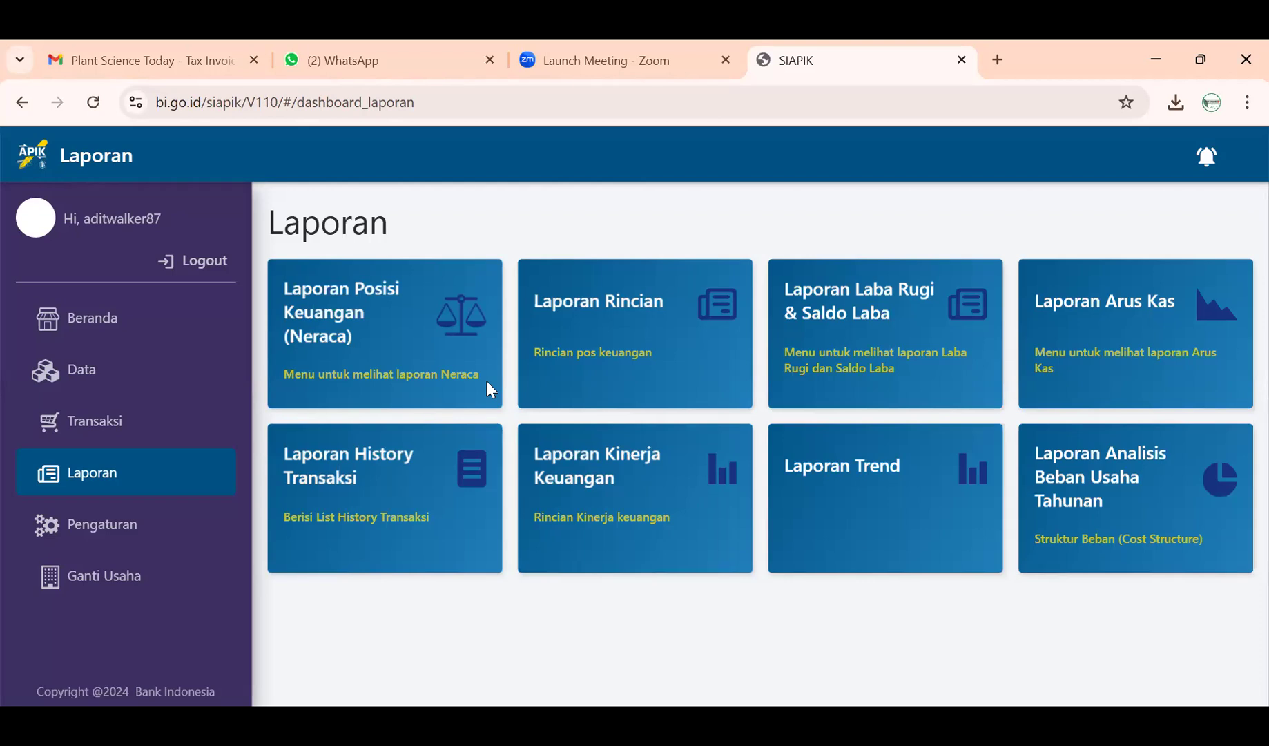
- Start a new Modal Uang entry of 10000000 dated 2 November 2024
left_click(164, 425)
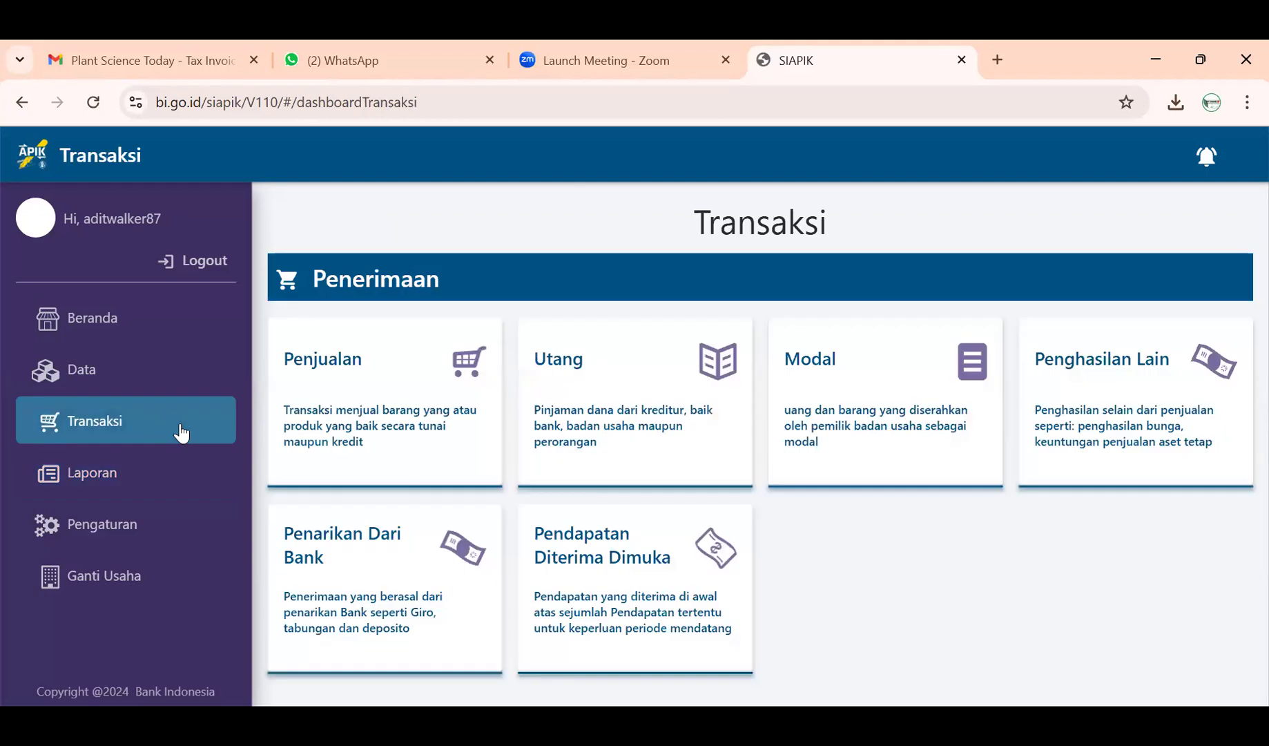
left_click(886, 423)
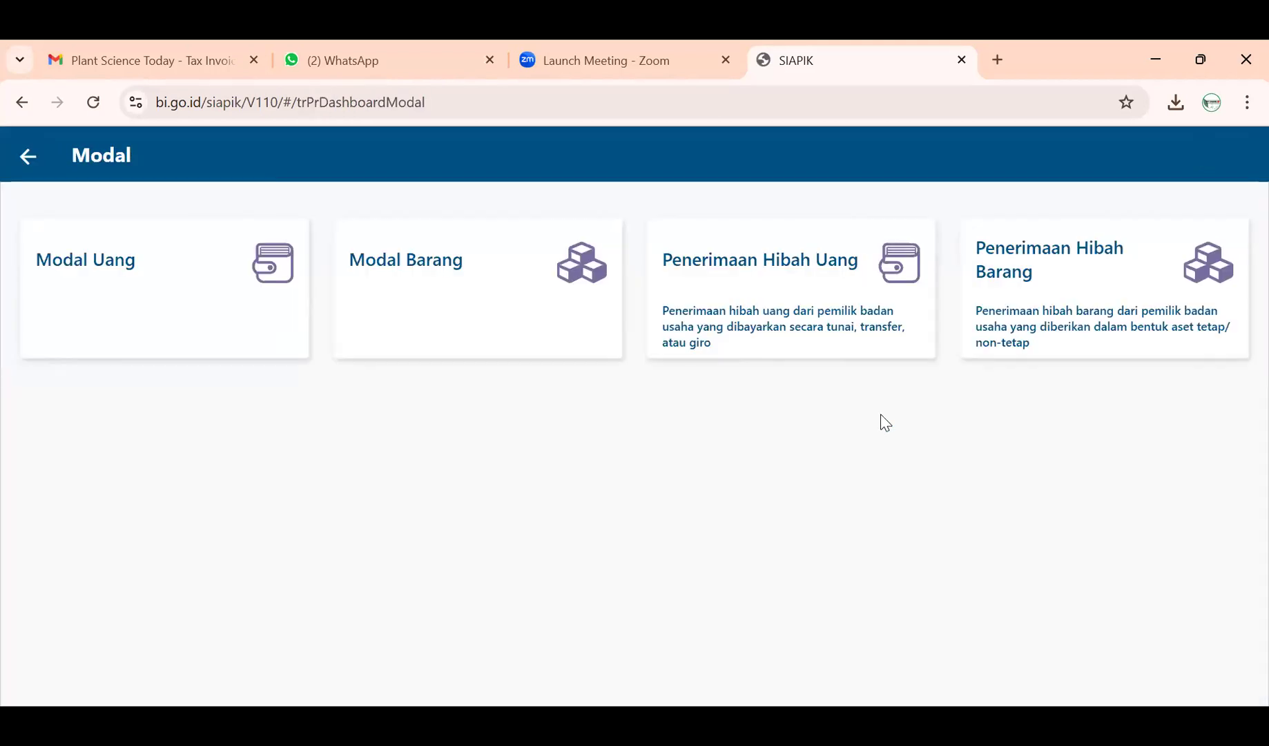
left_click(180, 315)
left_click(185, 295)
type("10000000")
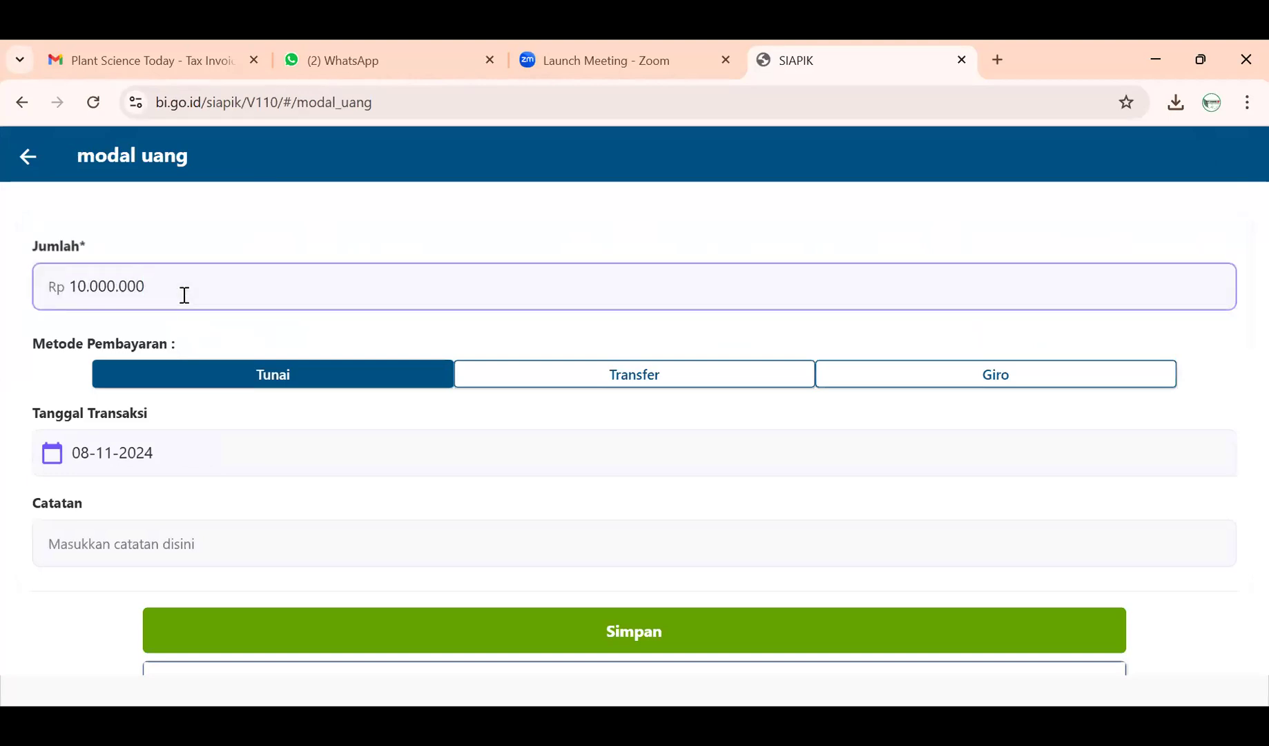
left_click(92, 449)
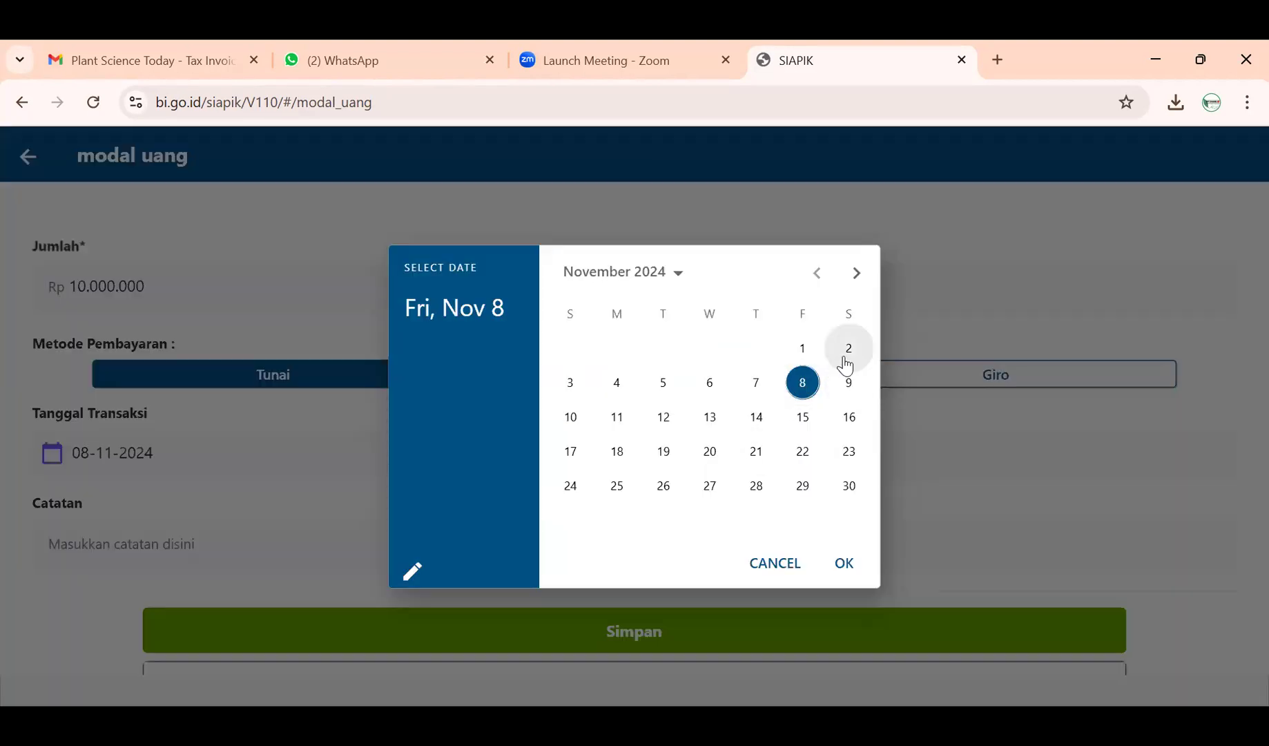
left_click(848, 349)
left_click(845, 562)
- Add the note 'Modal Usaha Pembuatan Kue' and save the transaction
left_click(504, 528)
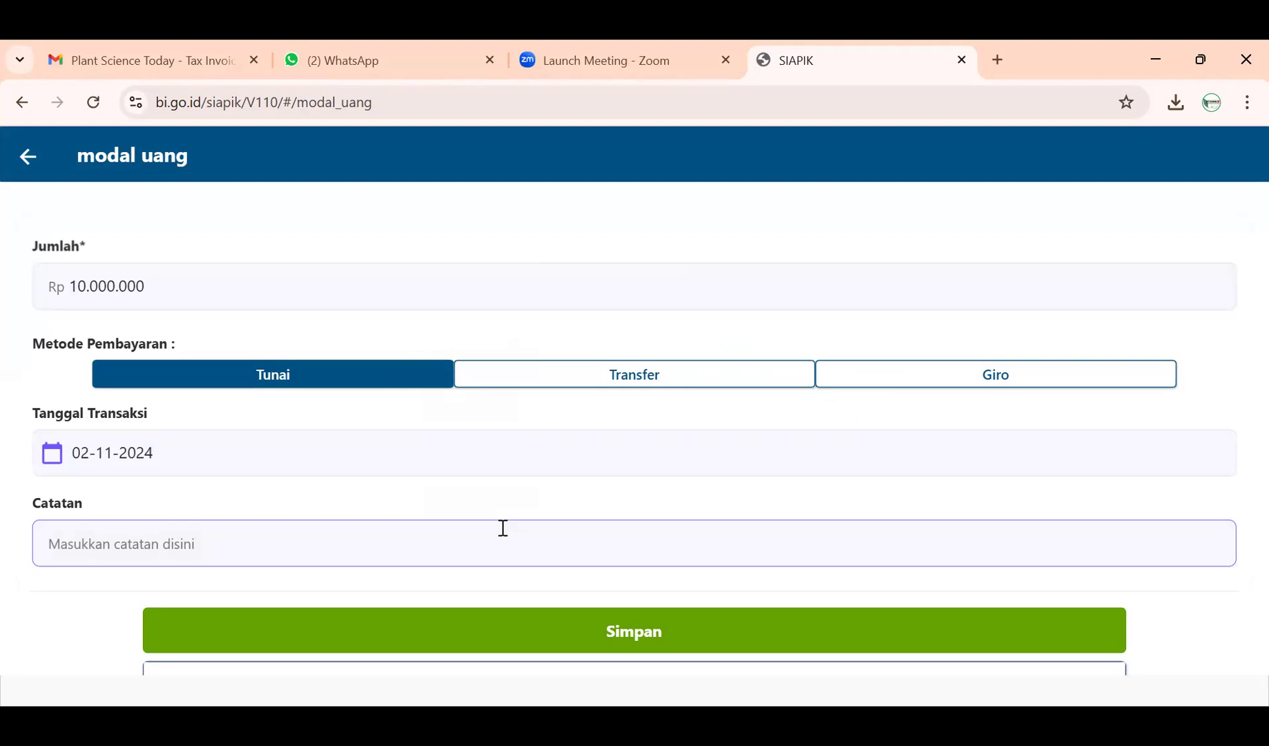
type("m")
key("BackSpace")
type("MO")
key("BackSpace")
type("odal Usah")
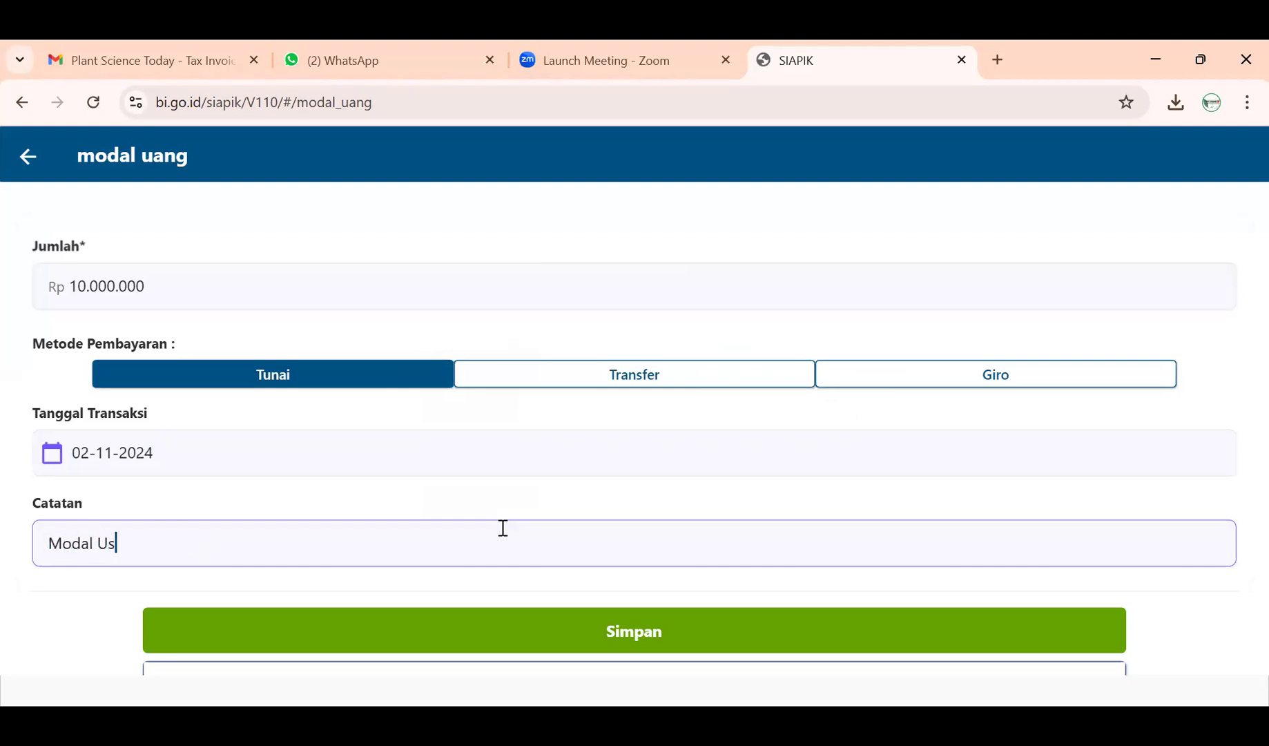
key("BackSpace")
type("aha Pwm")
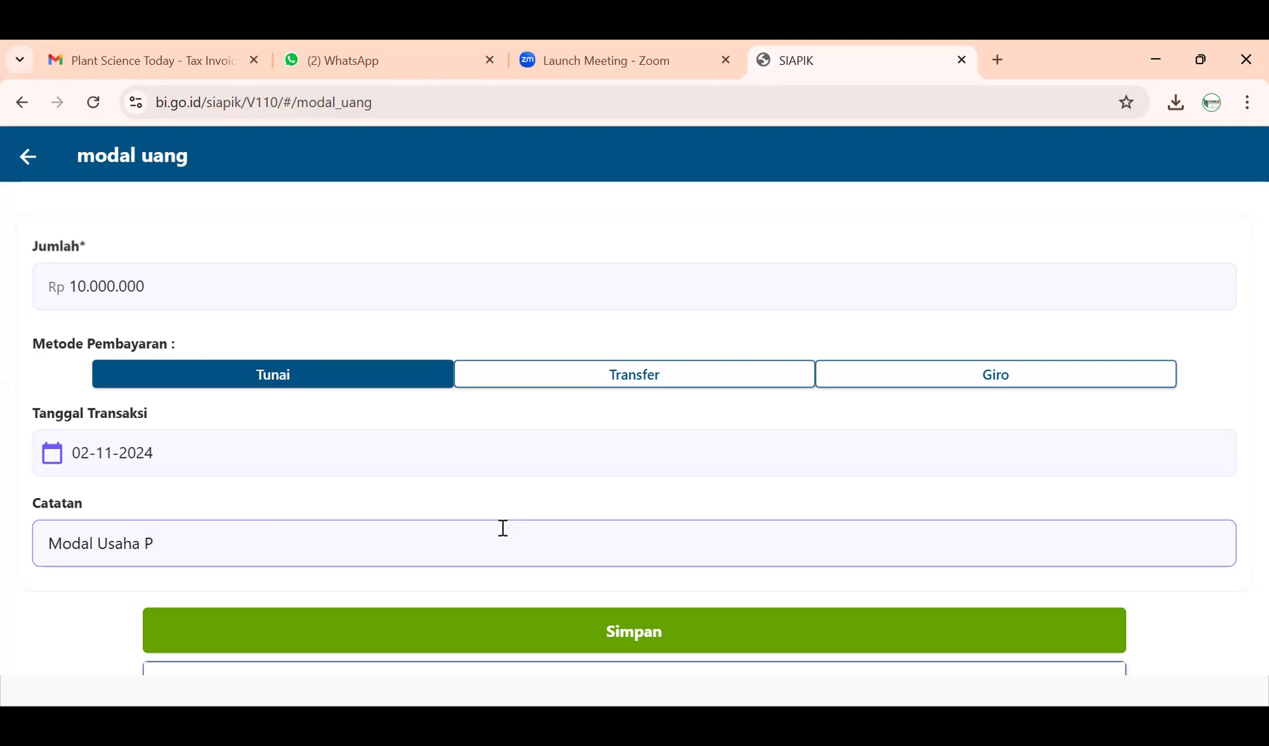
key("BackSpace")
key("BackSpace")
type("embua")
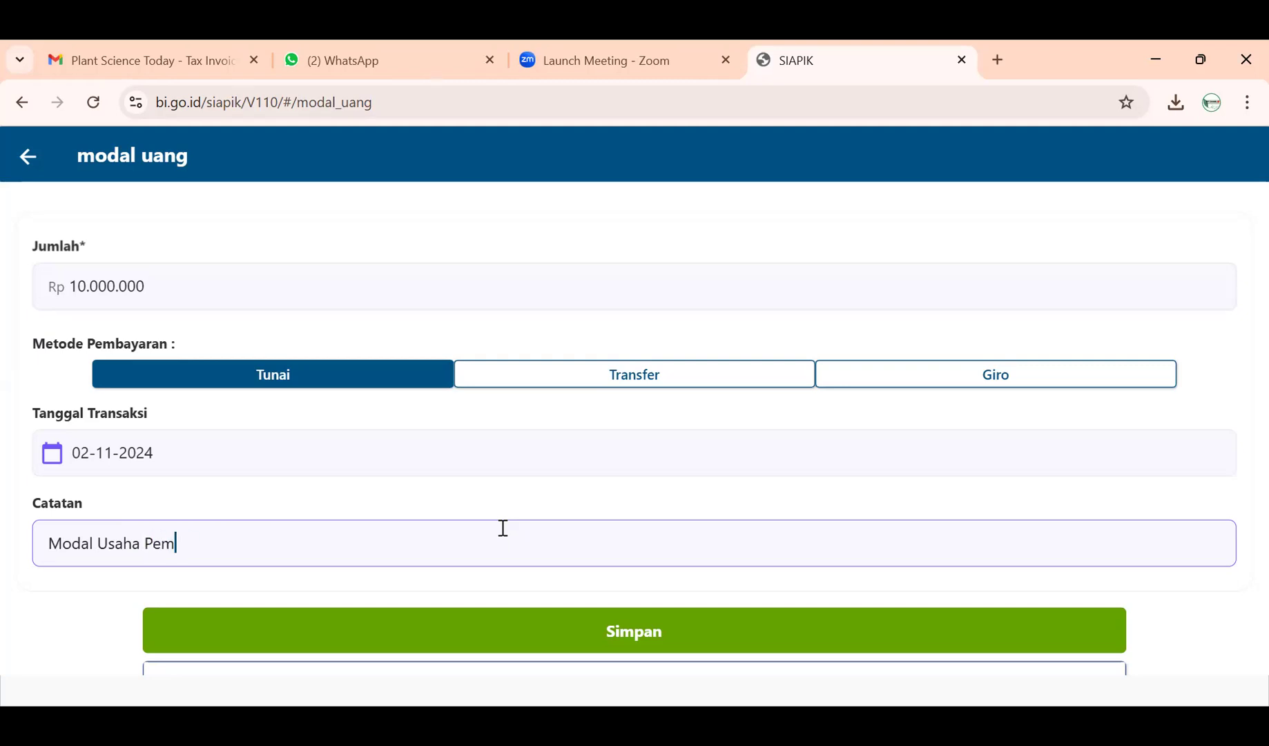
type("tan Kues")
key("BackSpace")
left_click(535, 653)
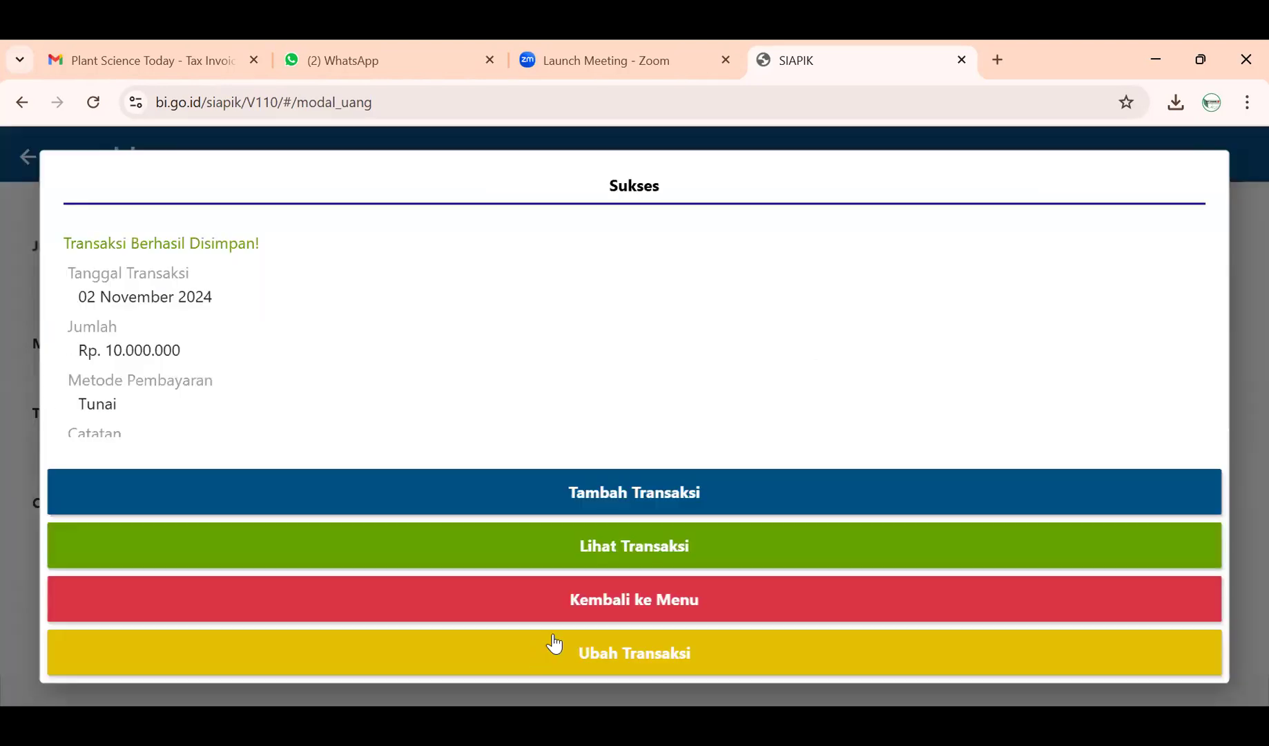
- Verify History Transaksi lists the Rp10.000.000 and Rp75.000.000 entries, then return to Transaksi
left_click(573, 618)
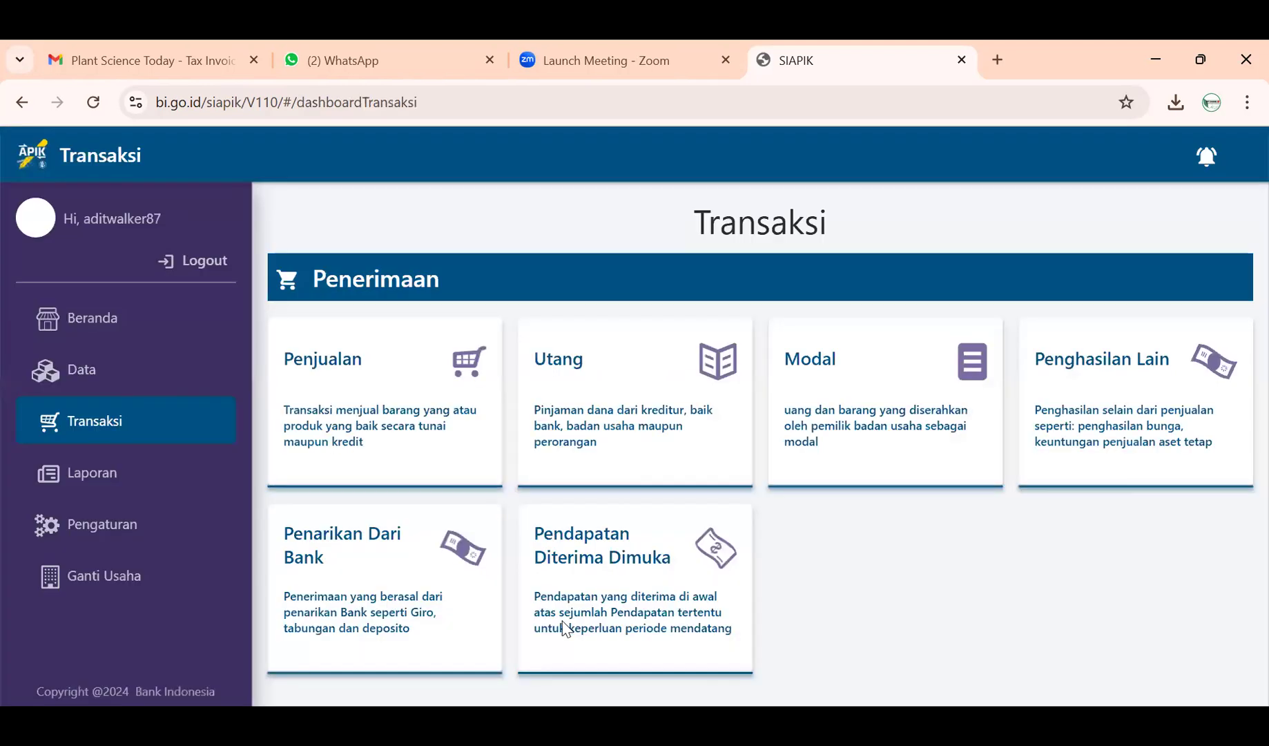
left_click(119, 485)
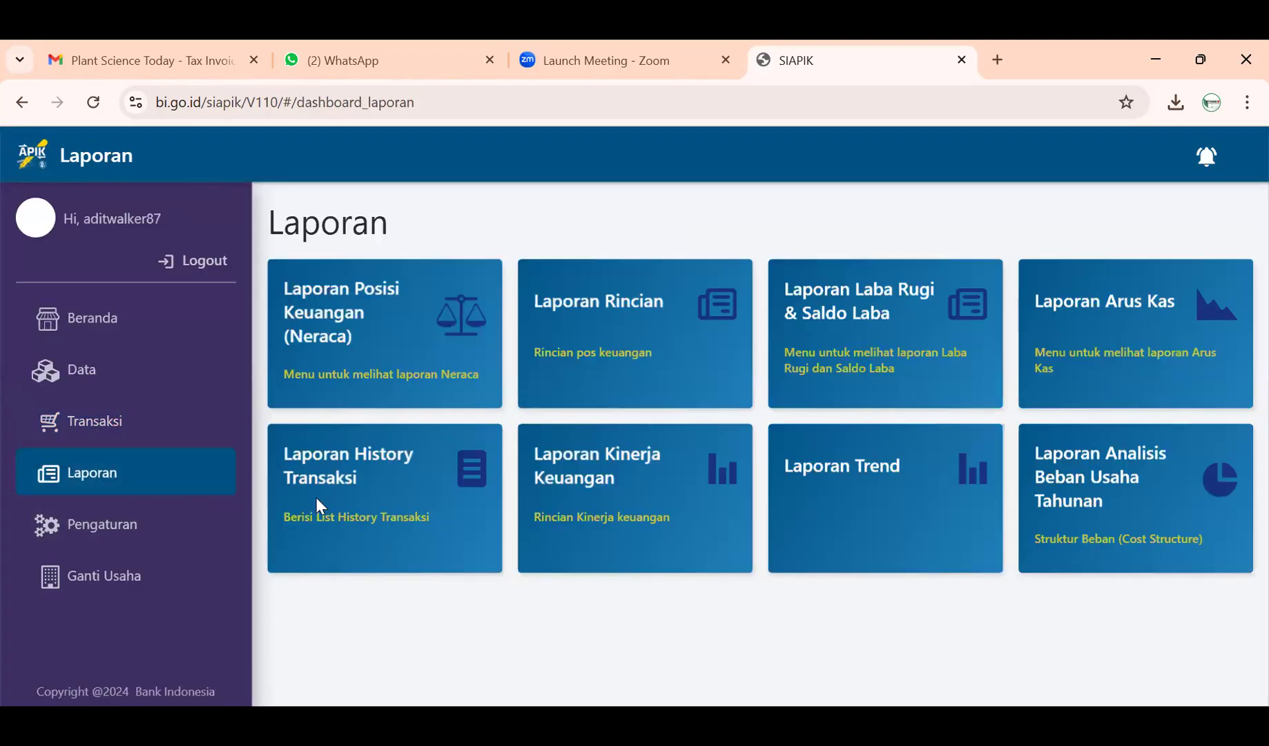
left_click(320, 506)
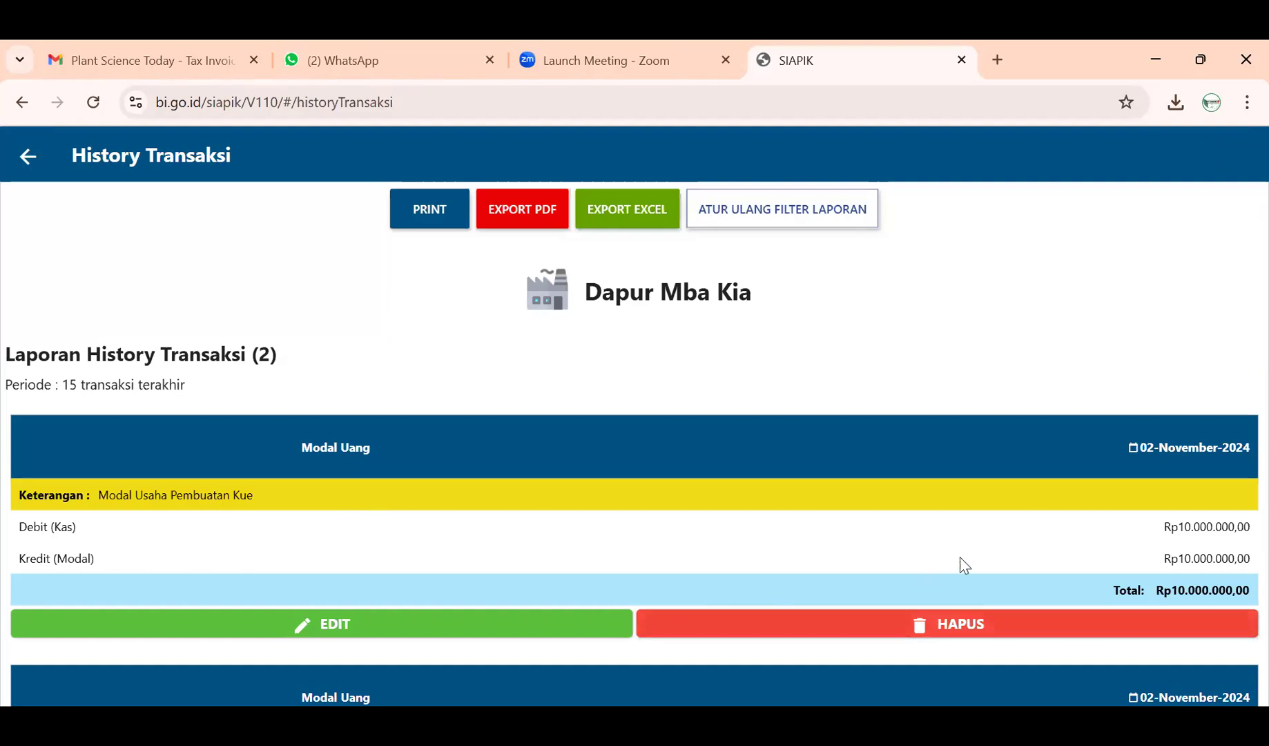
scroll(970, 570, "down", 1)
scroll(970, 570, "down", 2)
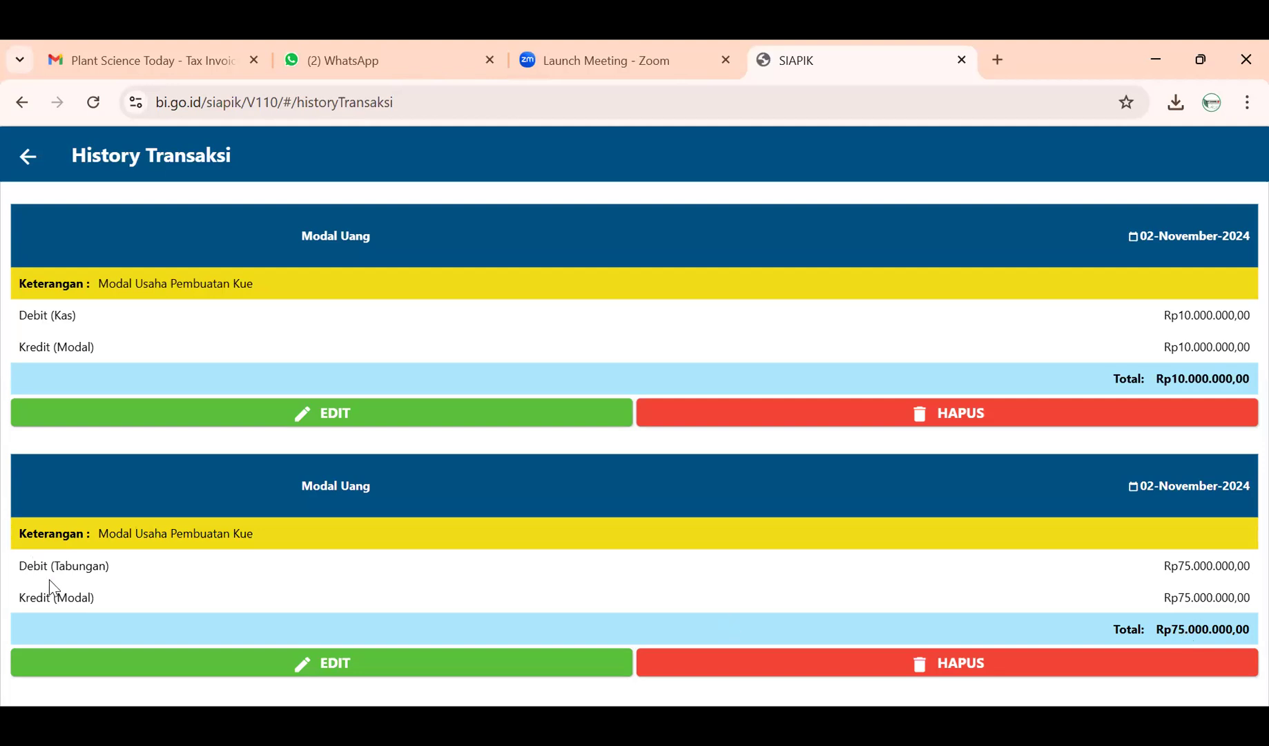
scroll(48, 579, "up", 2)
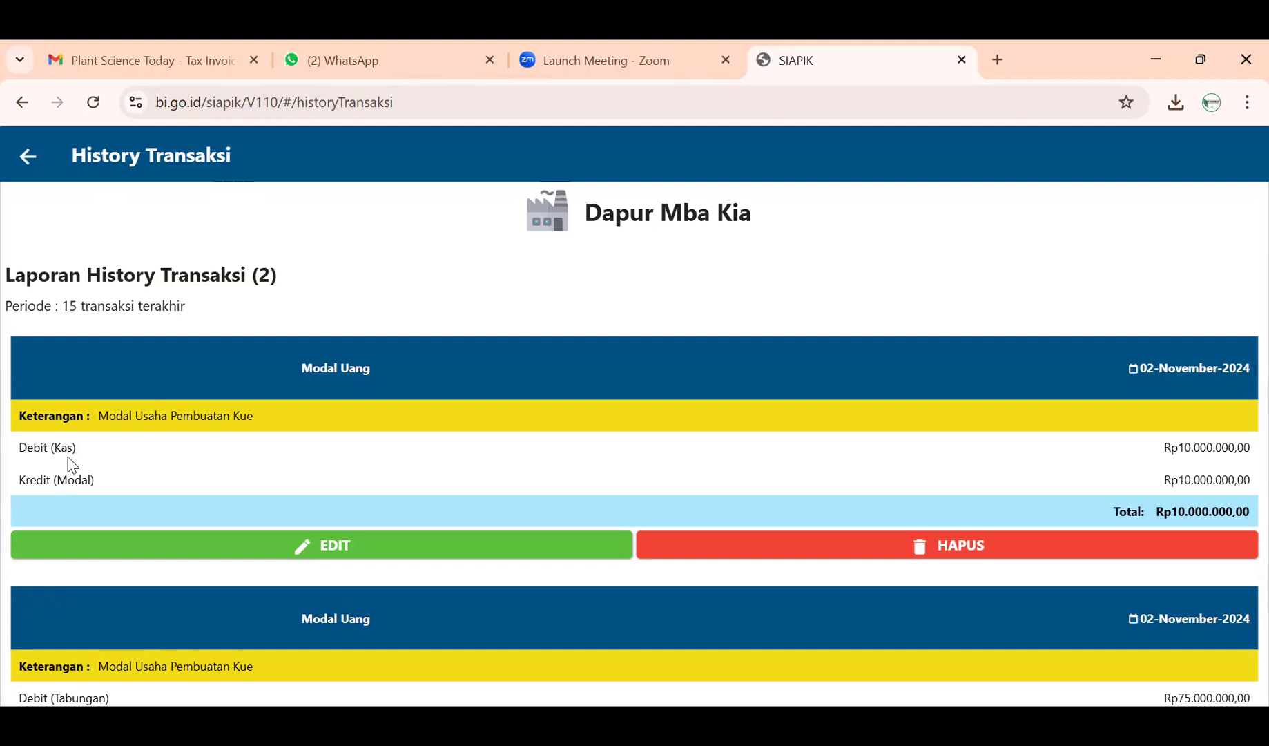
scroll(72, 465, "down", 1)
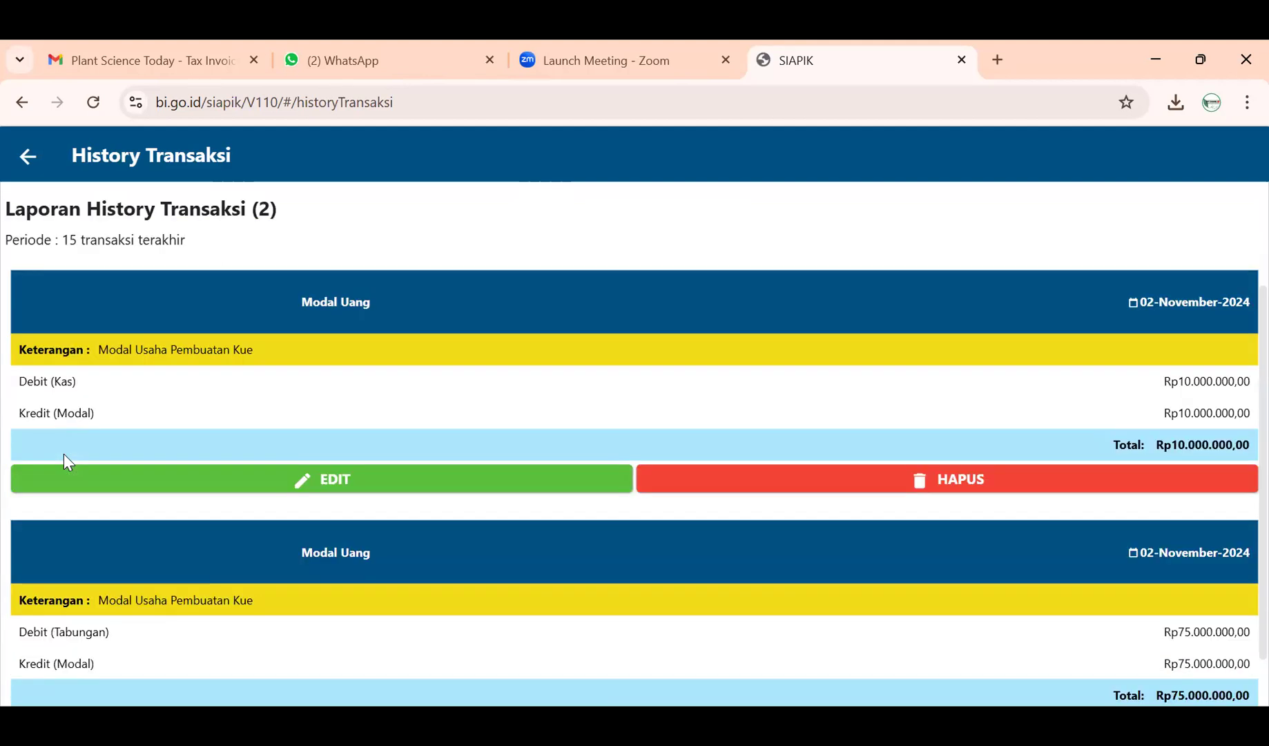
scroll(801, 497, "up", 1)
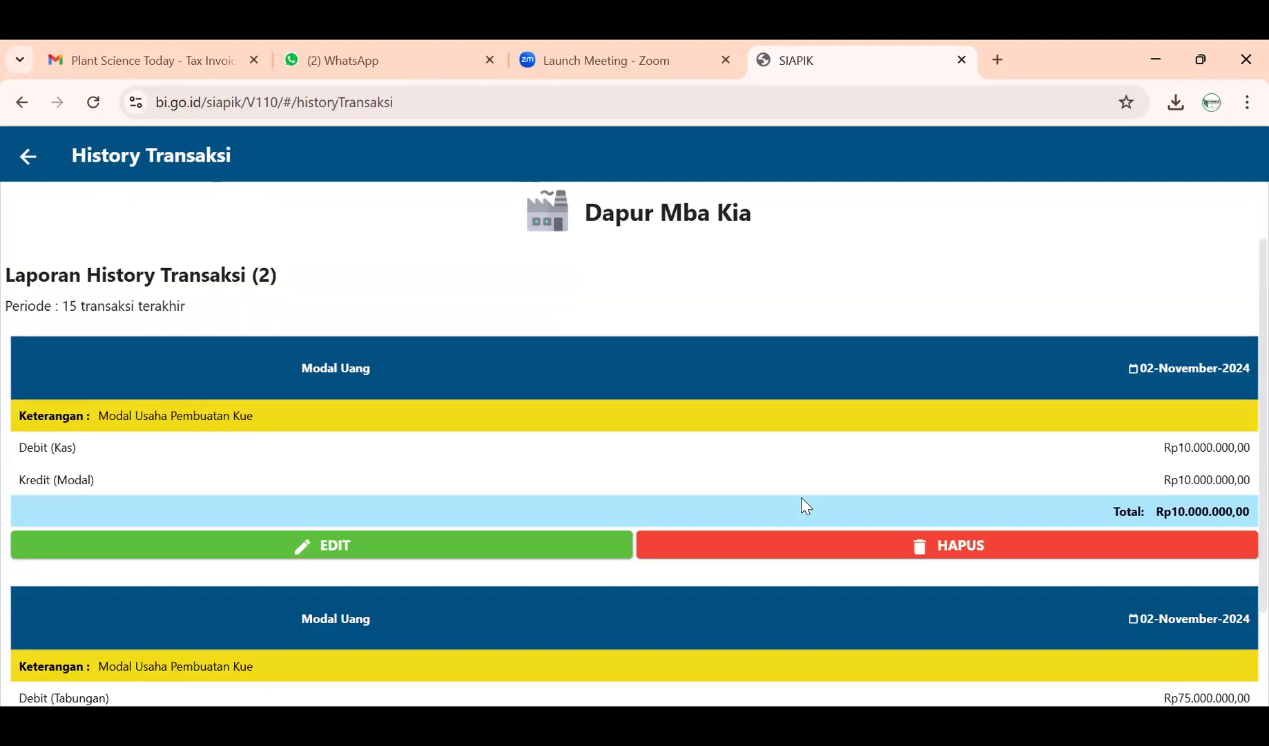
scroll(168, 469, "down", 2)
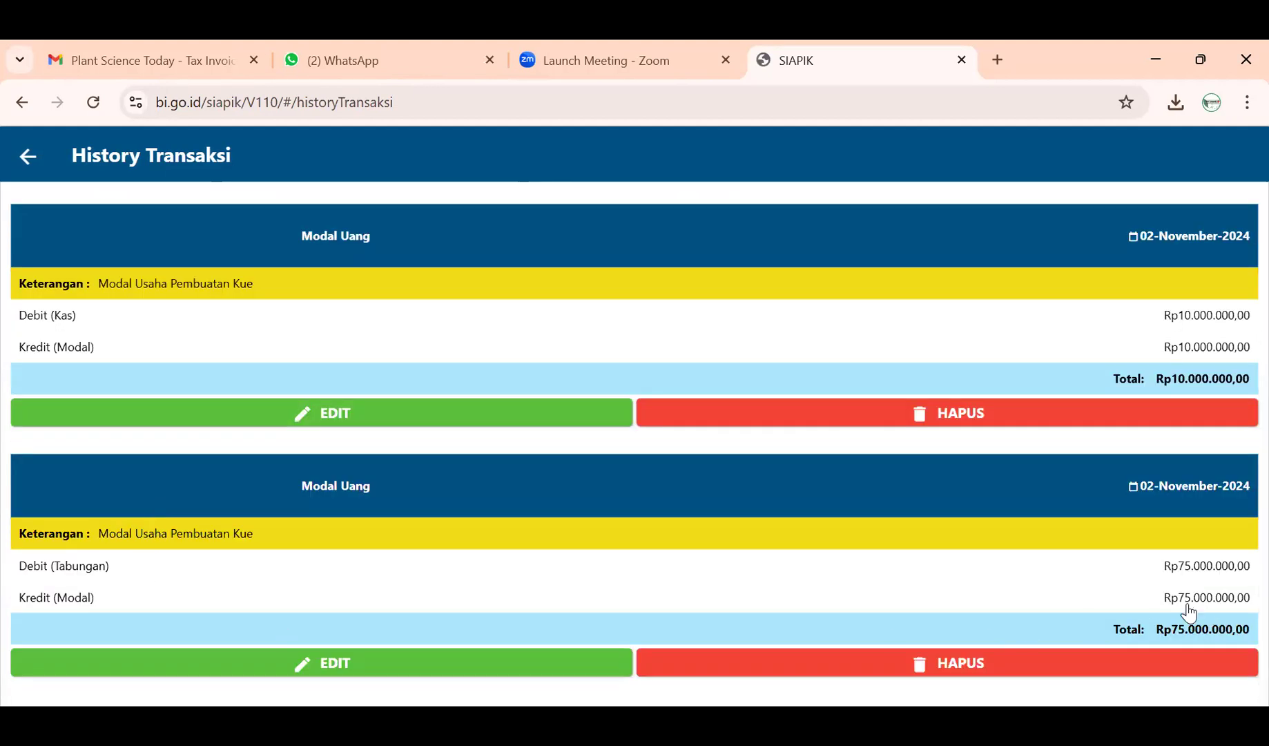
scroll(1201, 615, "up", 3)
left_click(36, 156)
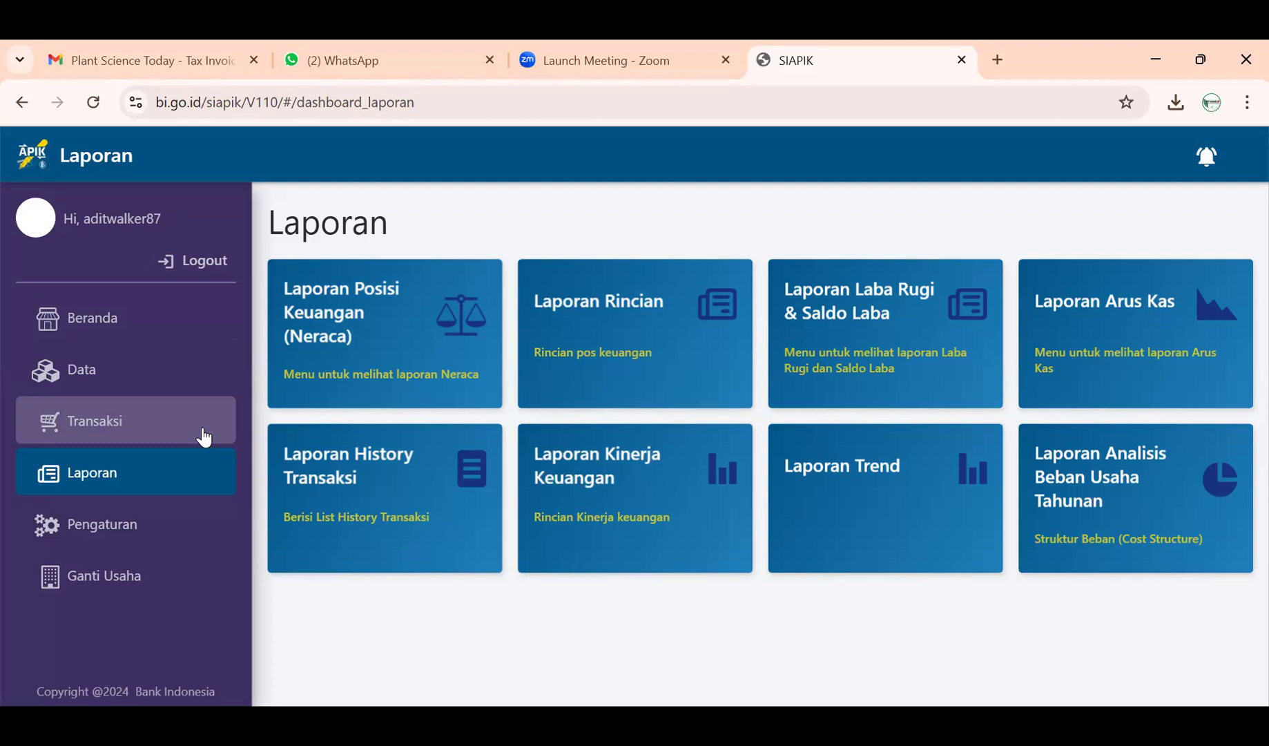
left_click(203, 437)
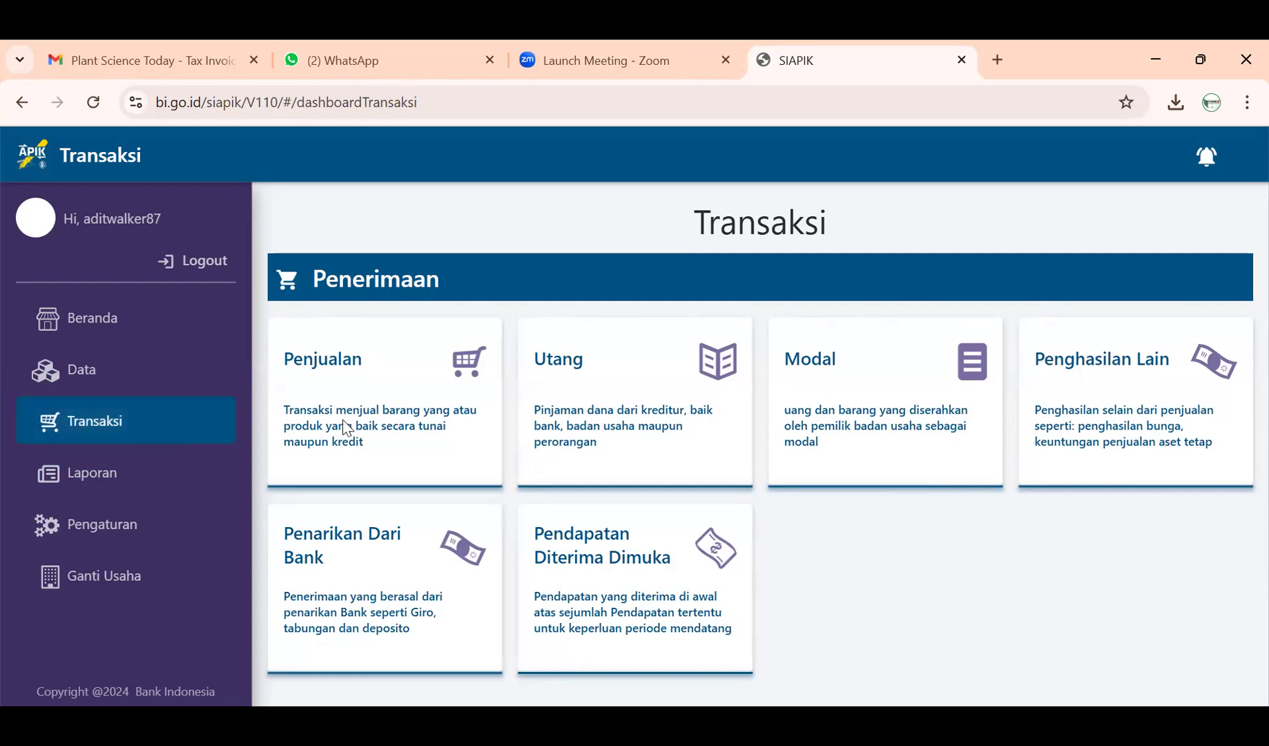
scroll(349, 431, "down", 3)
scroll(358, 440, "down", 1)
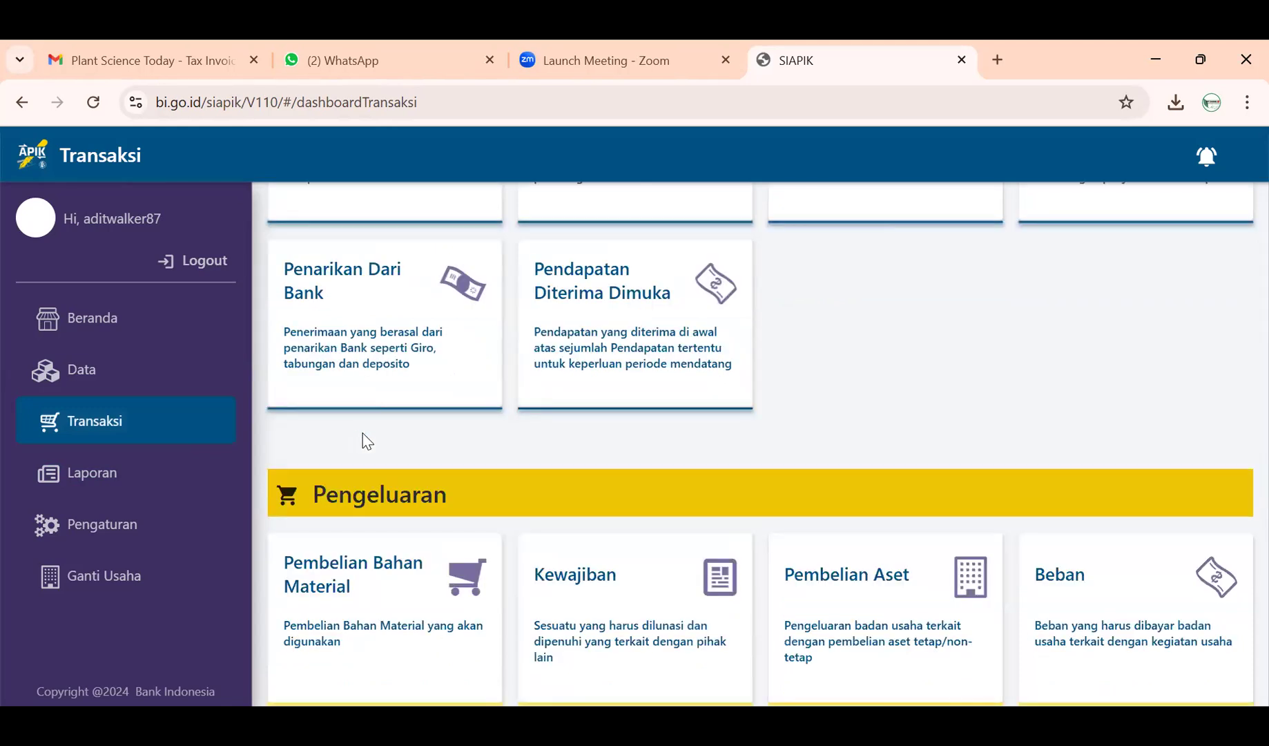
scroll(360, 440, "down", 10)
scroll(370, 442, "up", 8)
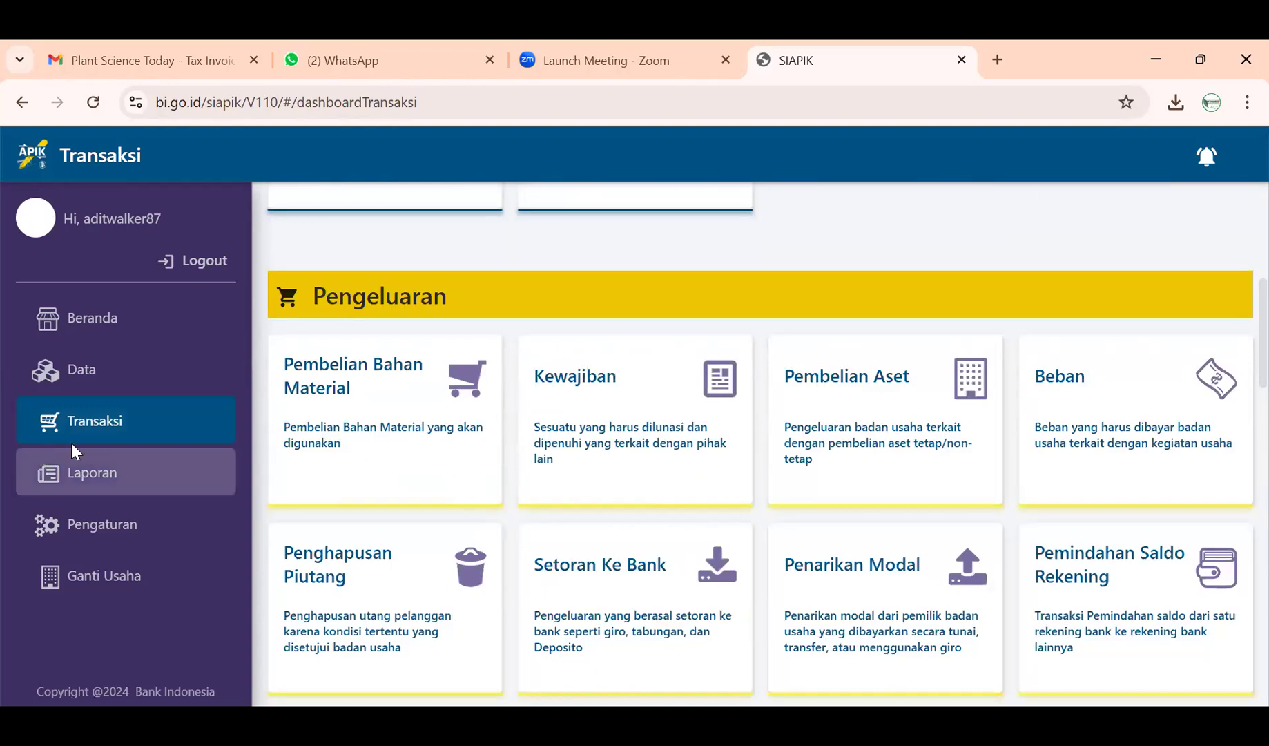
scroll(330, 359, "up", 7)
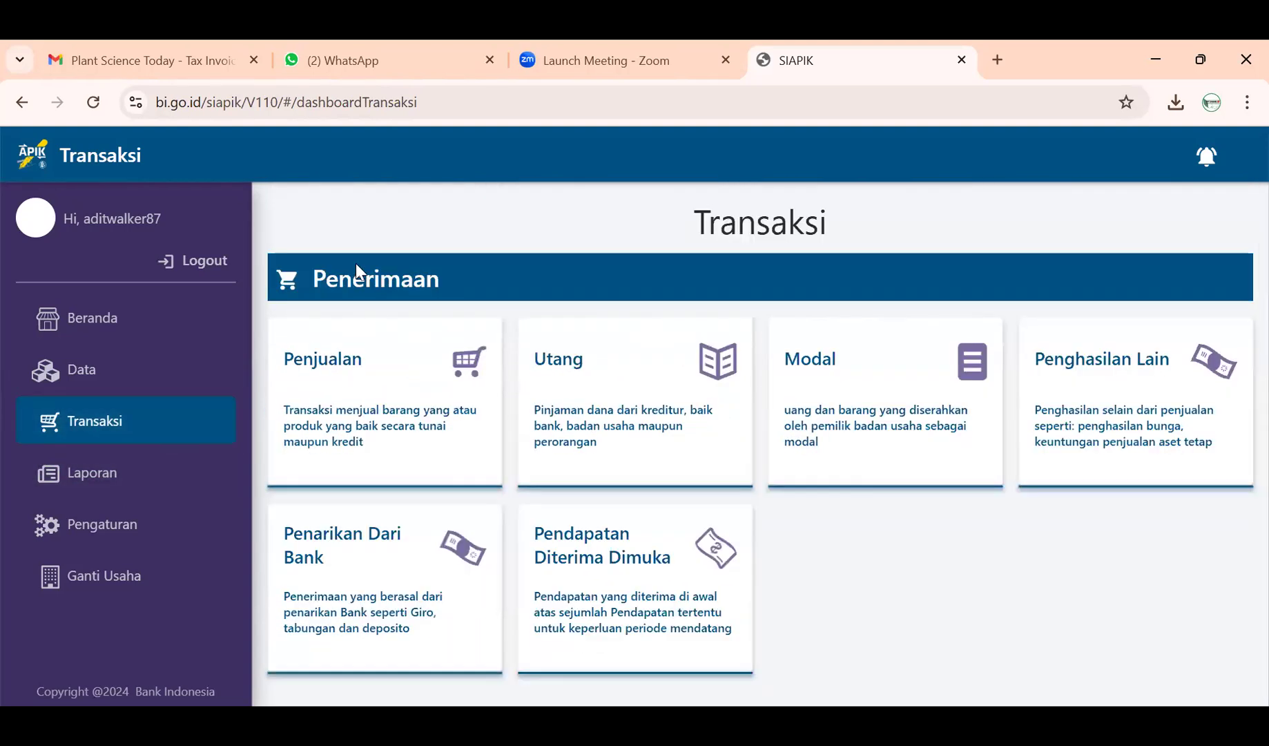
scroll(424, 552, "down", 5)
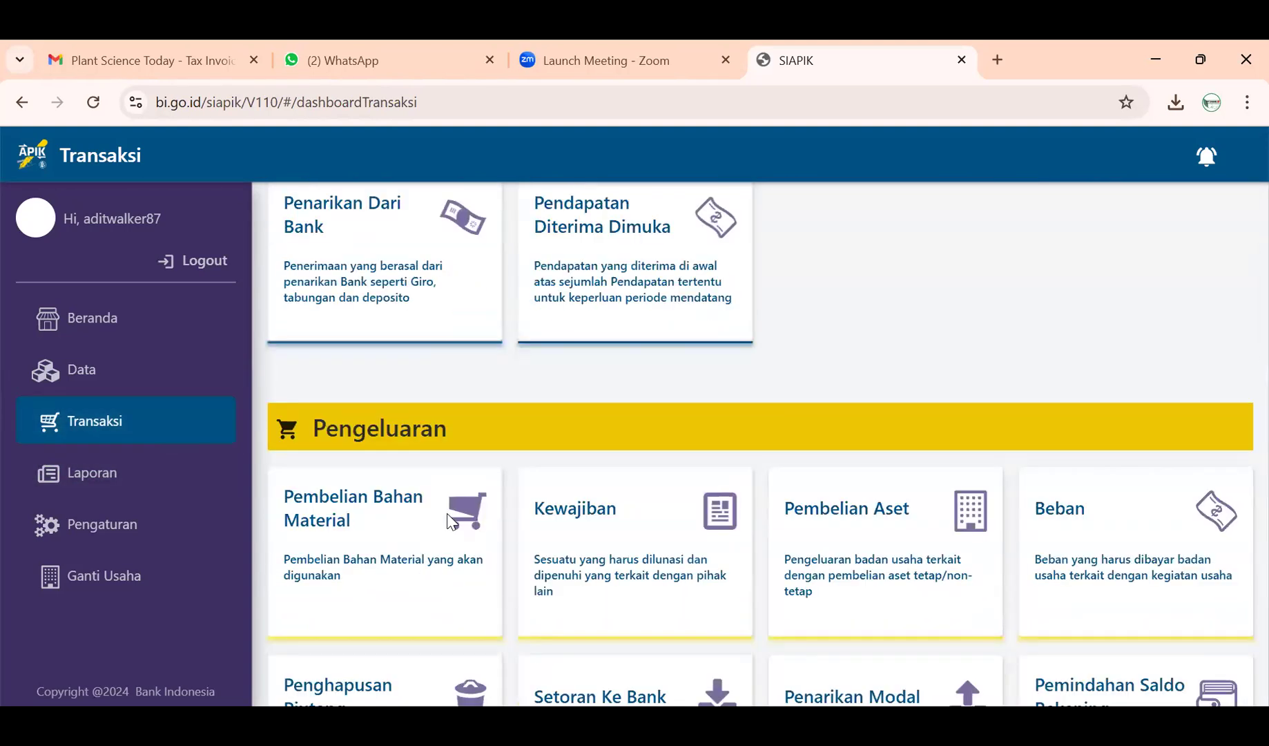
scroll(710, 483, "up", 5)
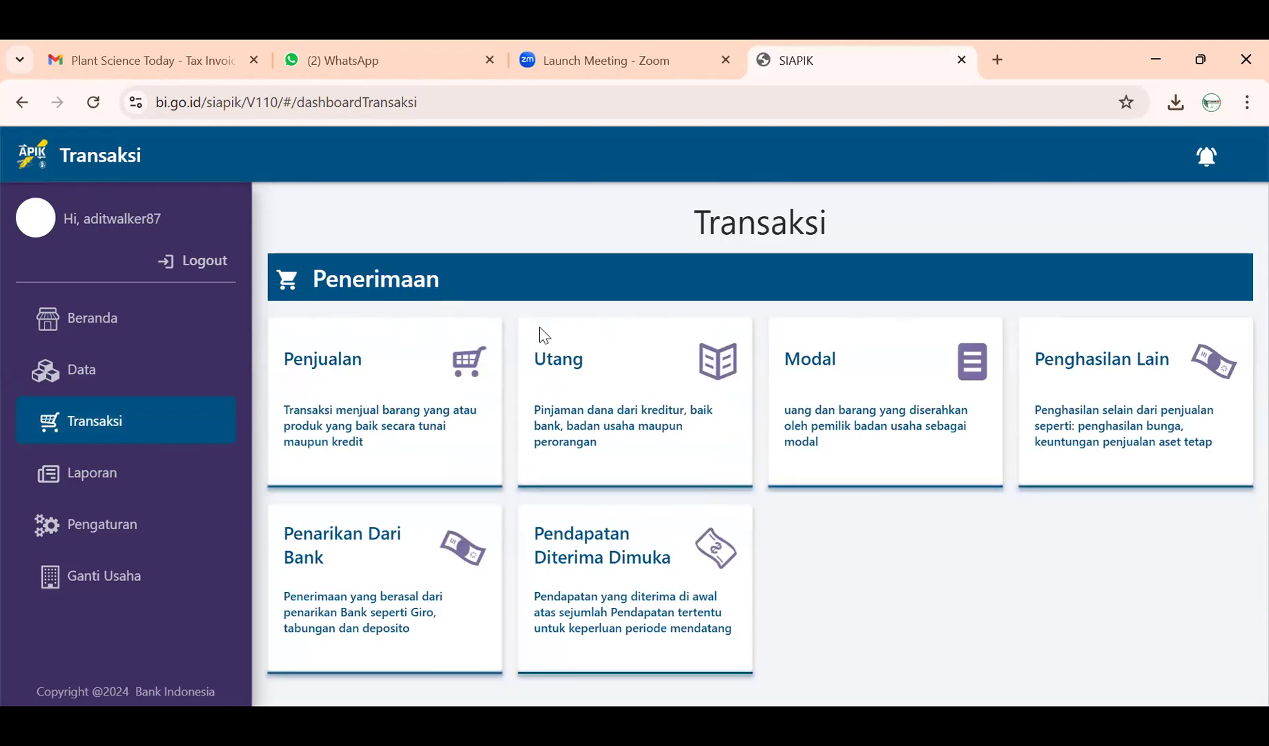
scroll(504, 454, "down", 5)
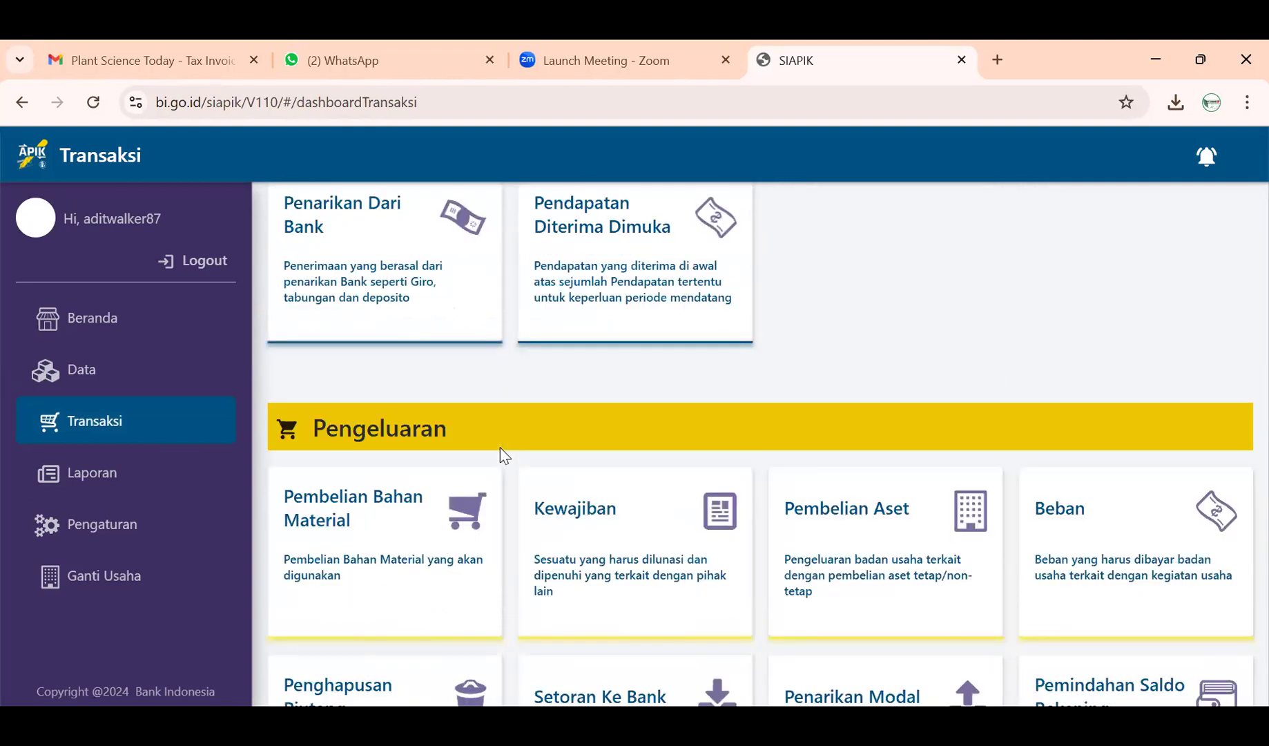
scroll(525, 445, "up", 5)
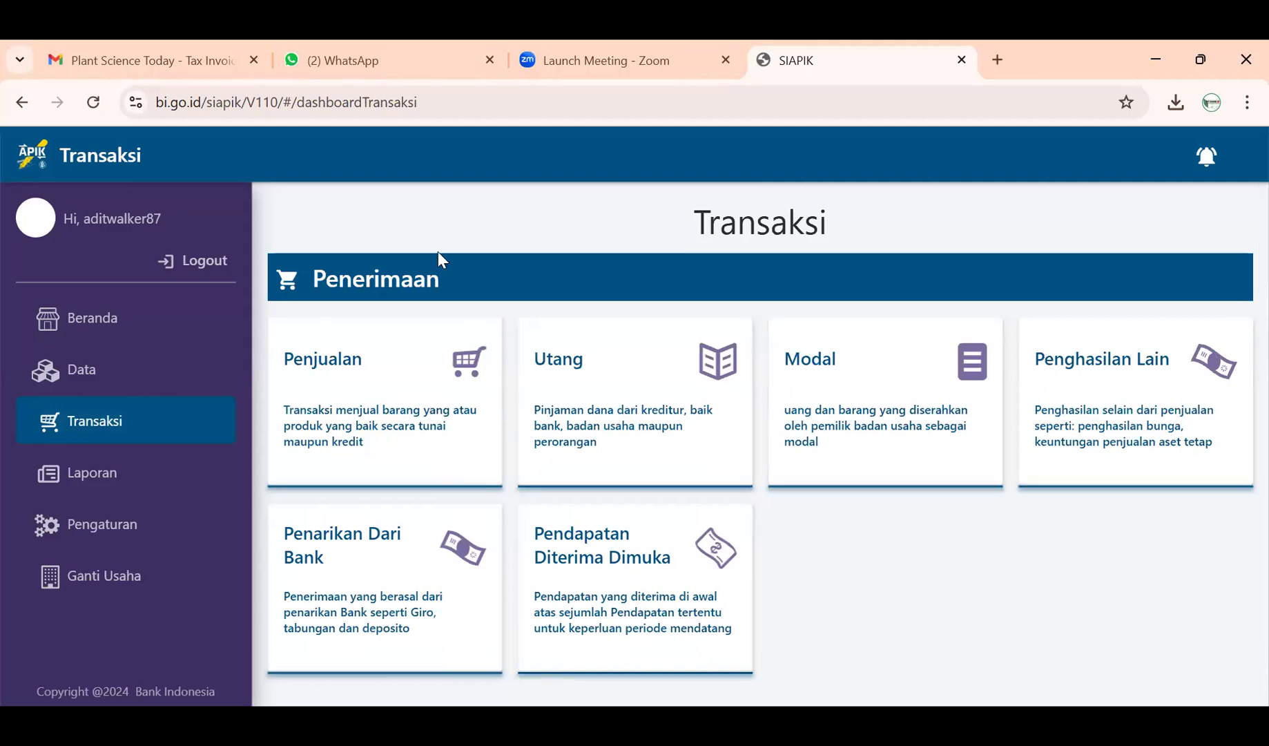
scroll(498, 477, "down", 5)
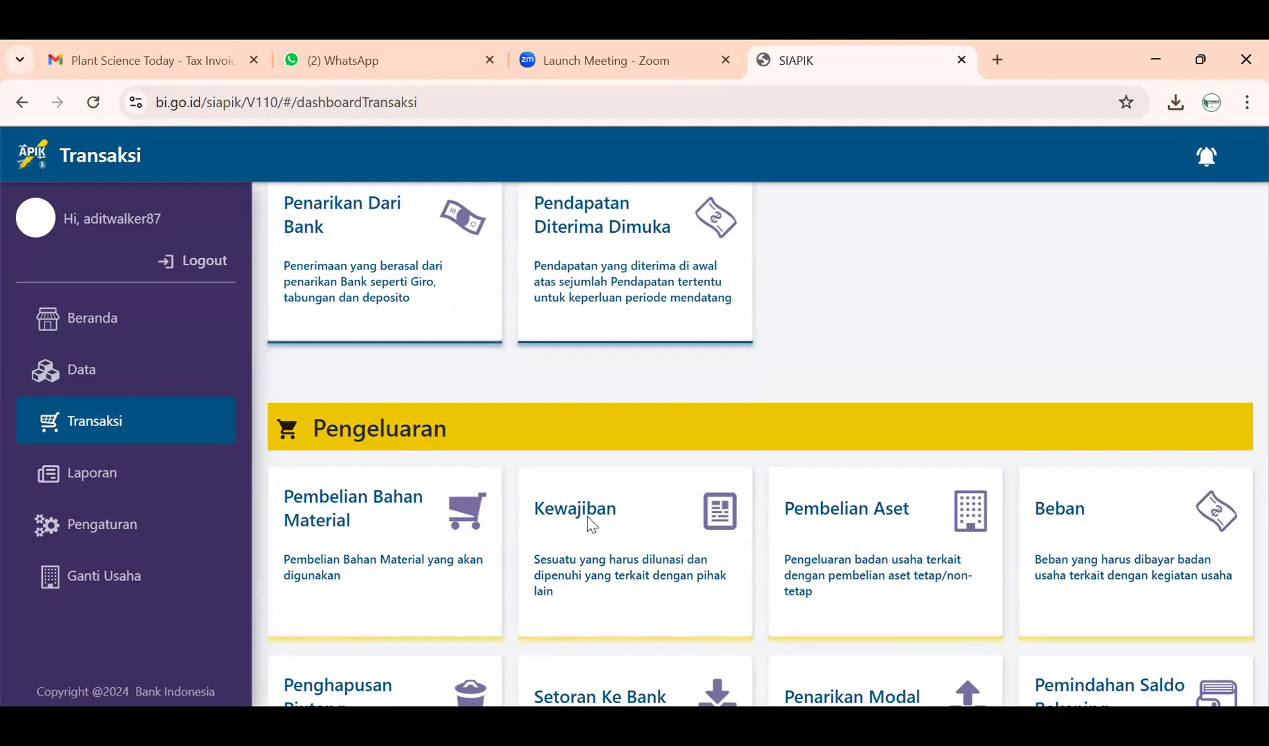
left_click(467, 520)
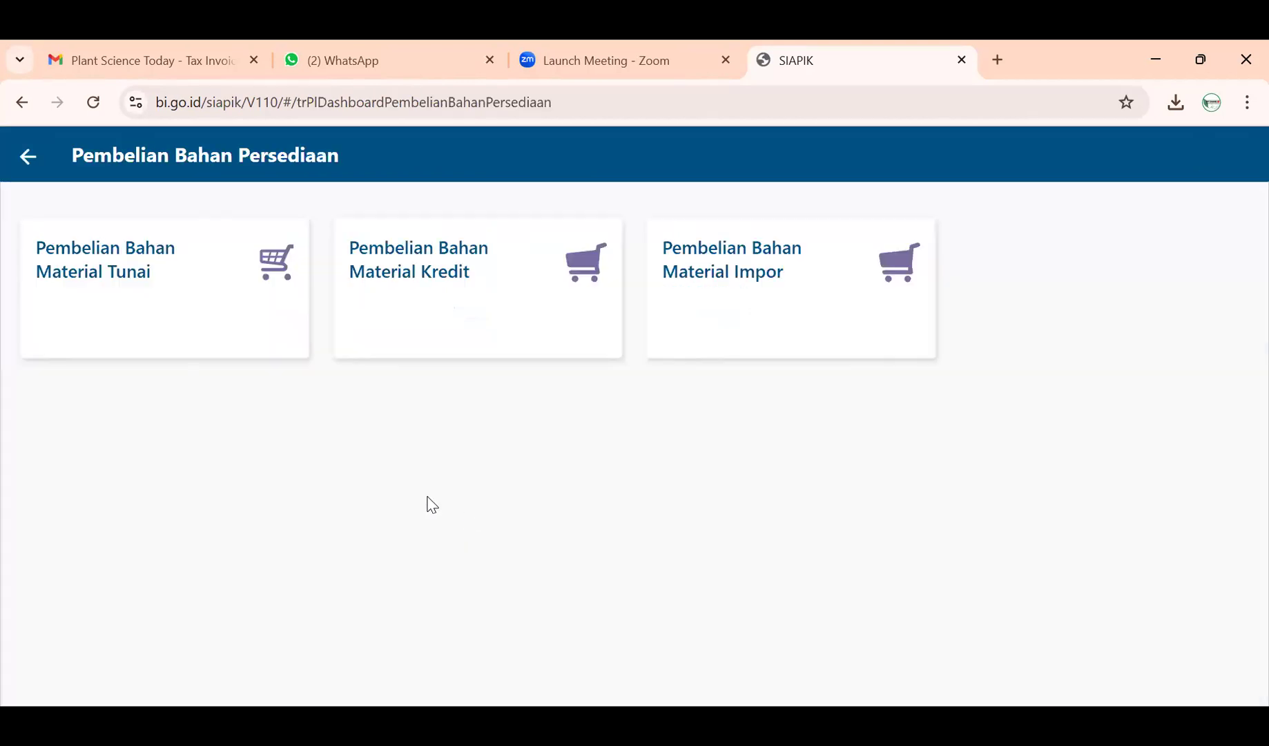
left_click(25, 157)
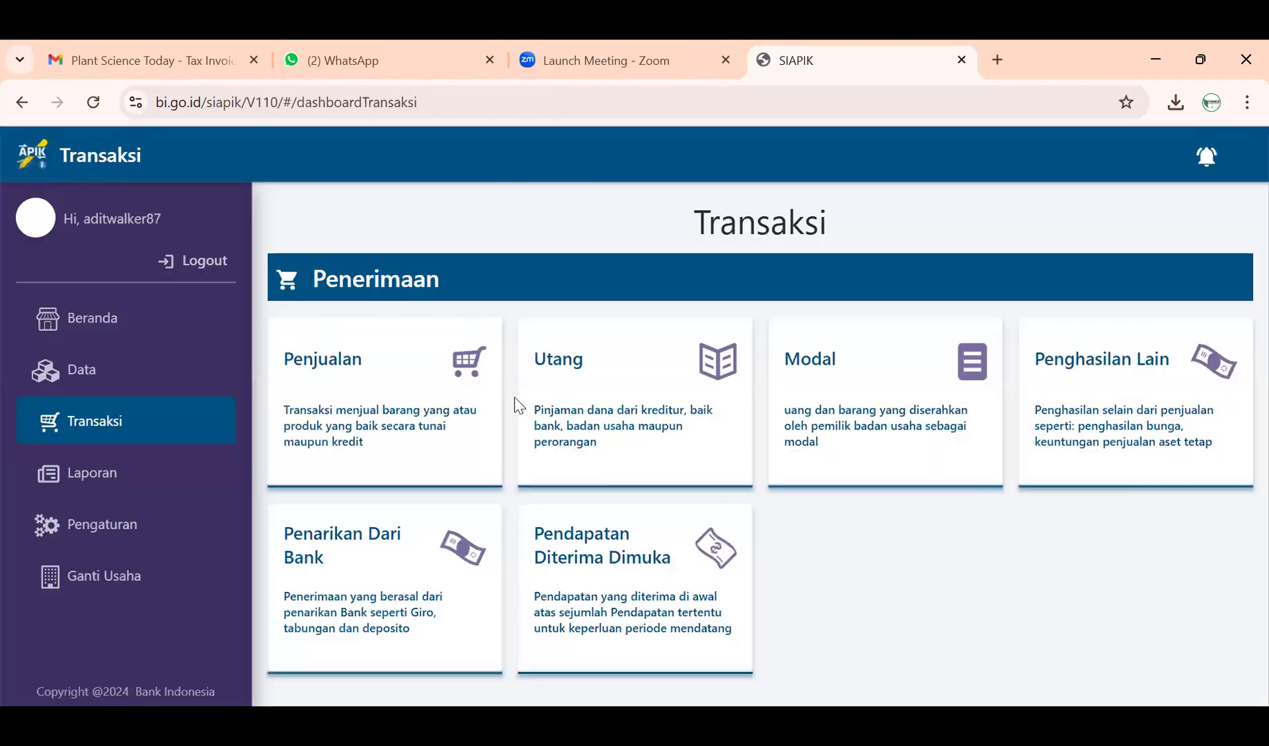
scroll(616, 494, "down", 5)
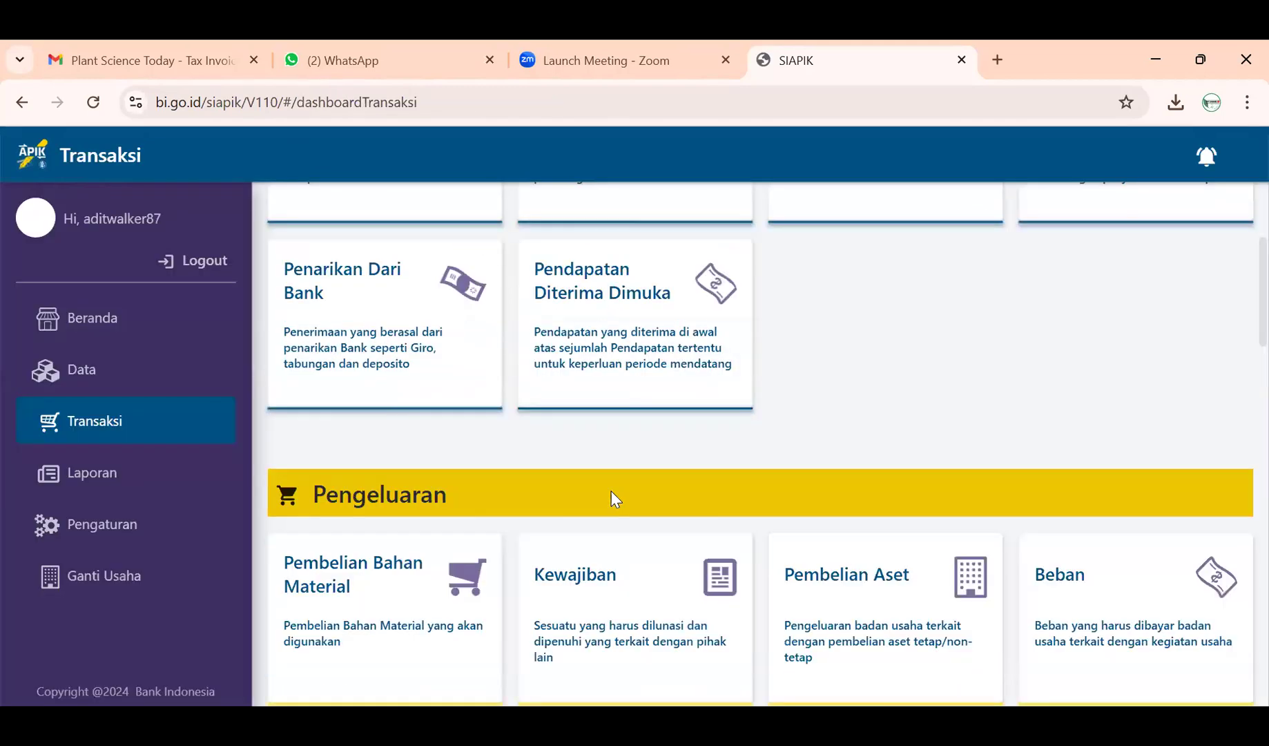
- Open a Beban Umum dan Administrasi expense form from the Beban card and place the cursor in Nilai
left_click(1101, 448)
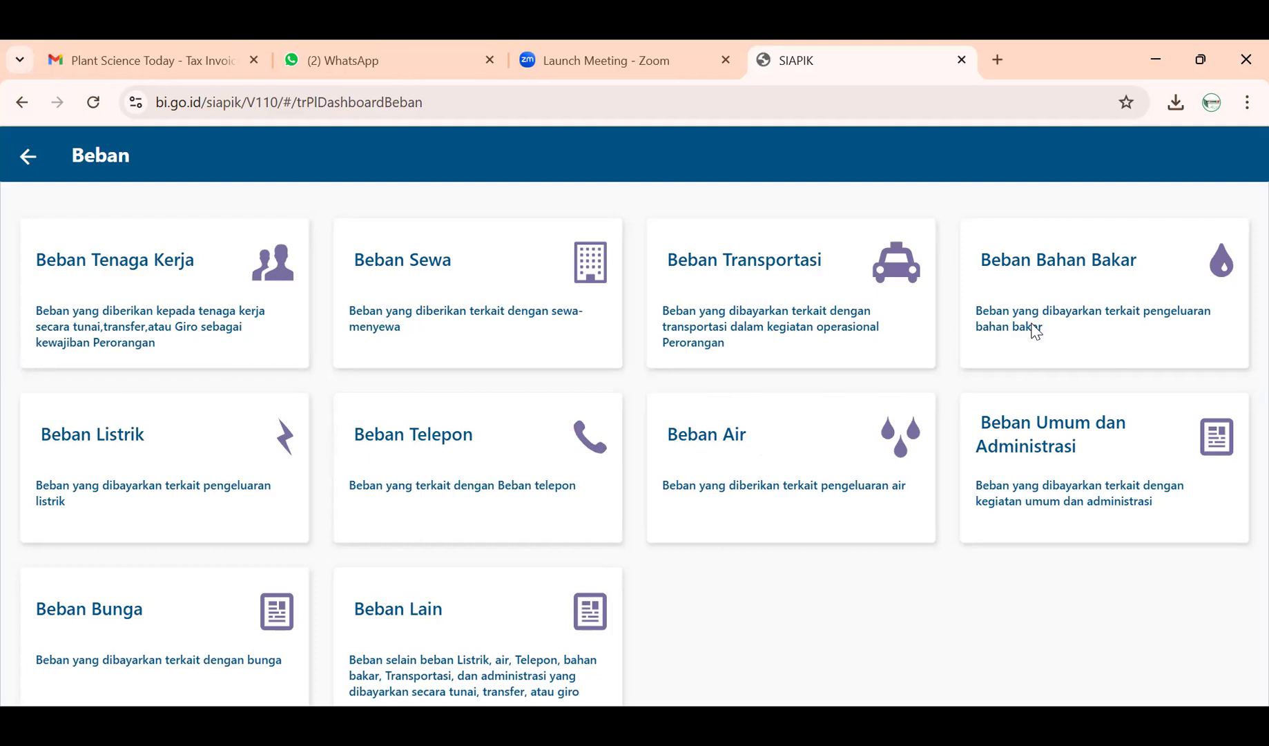
left_click(1073, 456)
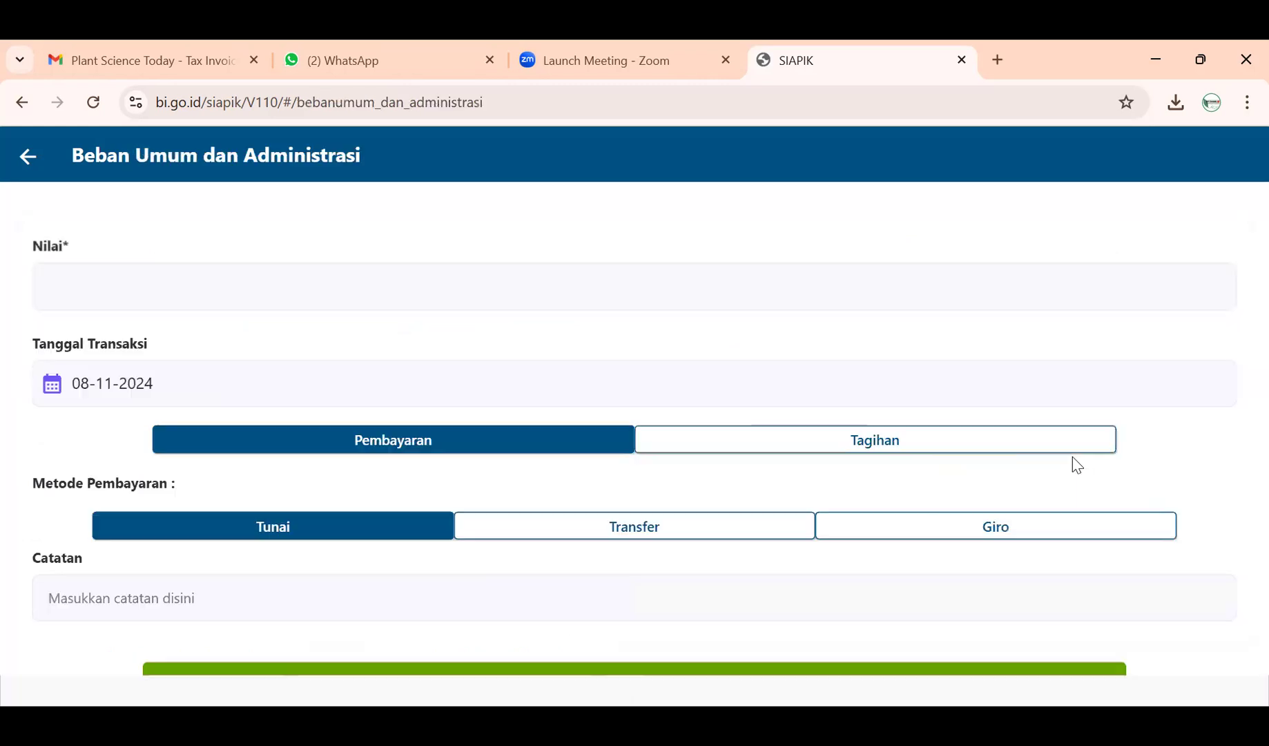
left_click(218, 293)
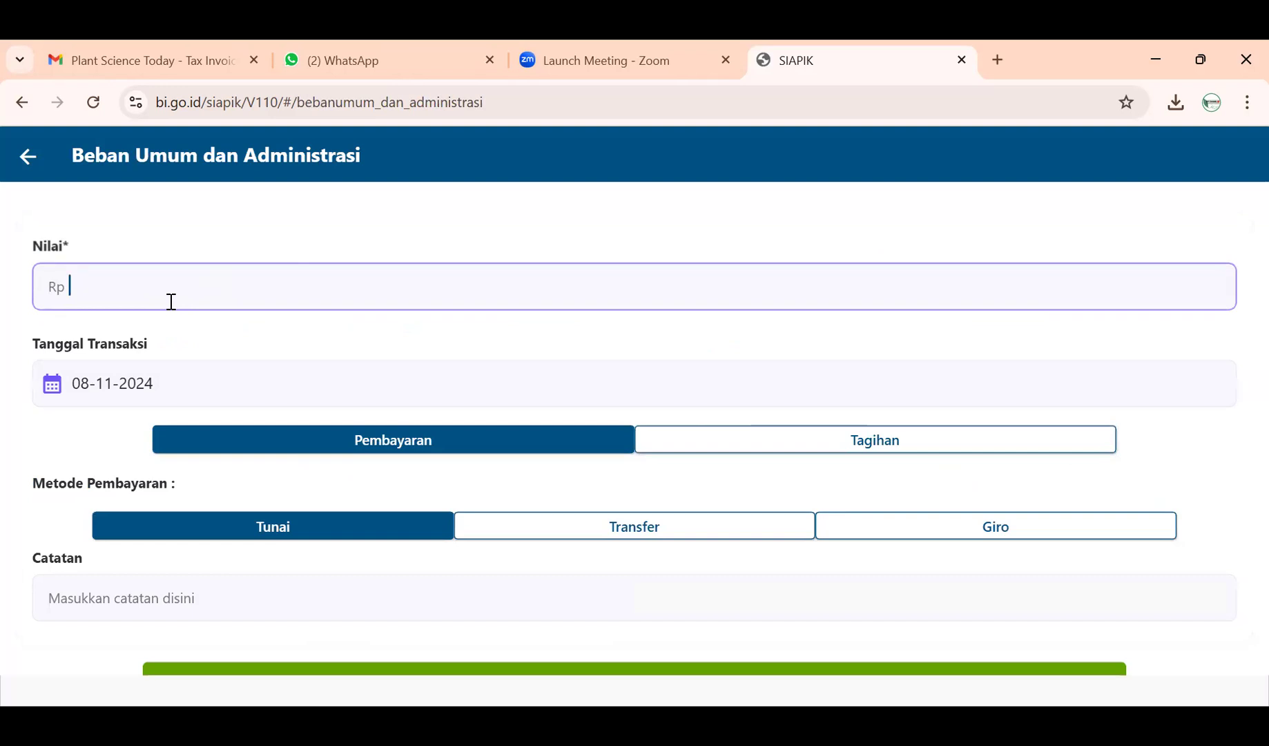
- Enter Nilai 2800000 and set the transaction date to 2 November 2024
type("2800000")
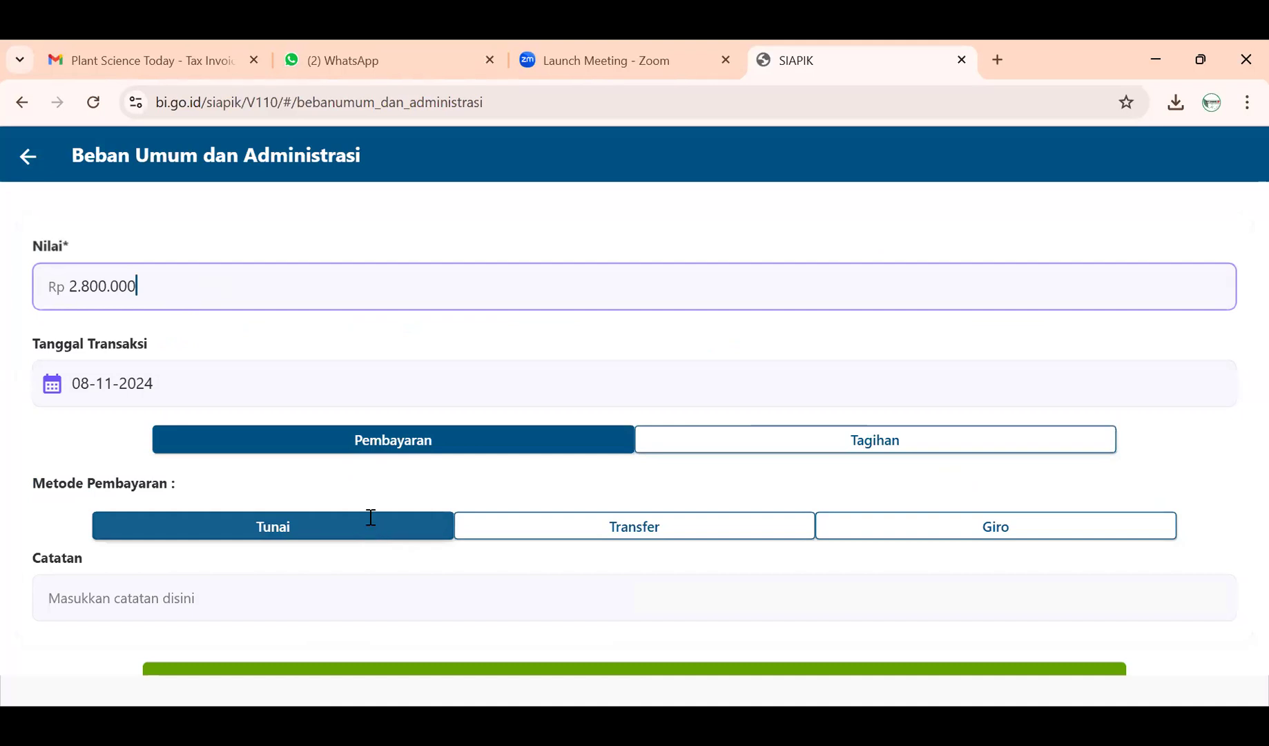
scroll(370, 514, "down", 1)
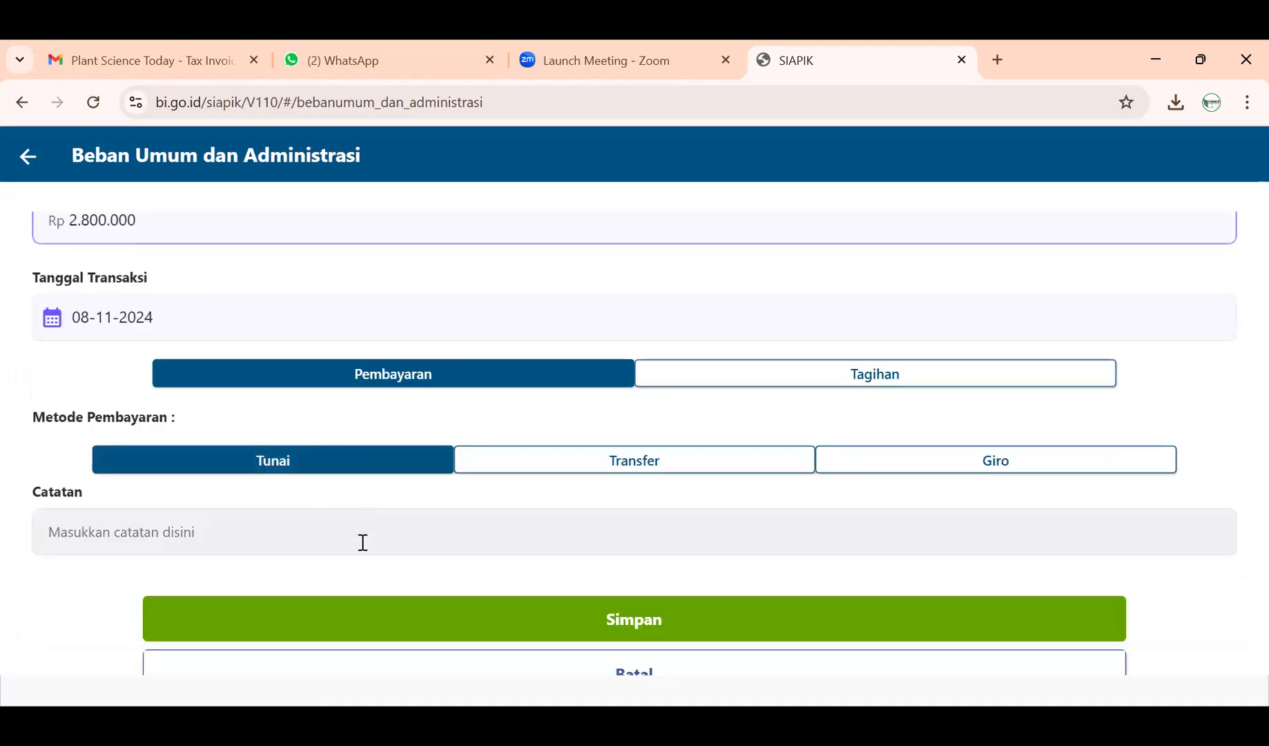
left_click(312, 333)
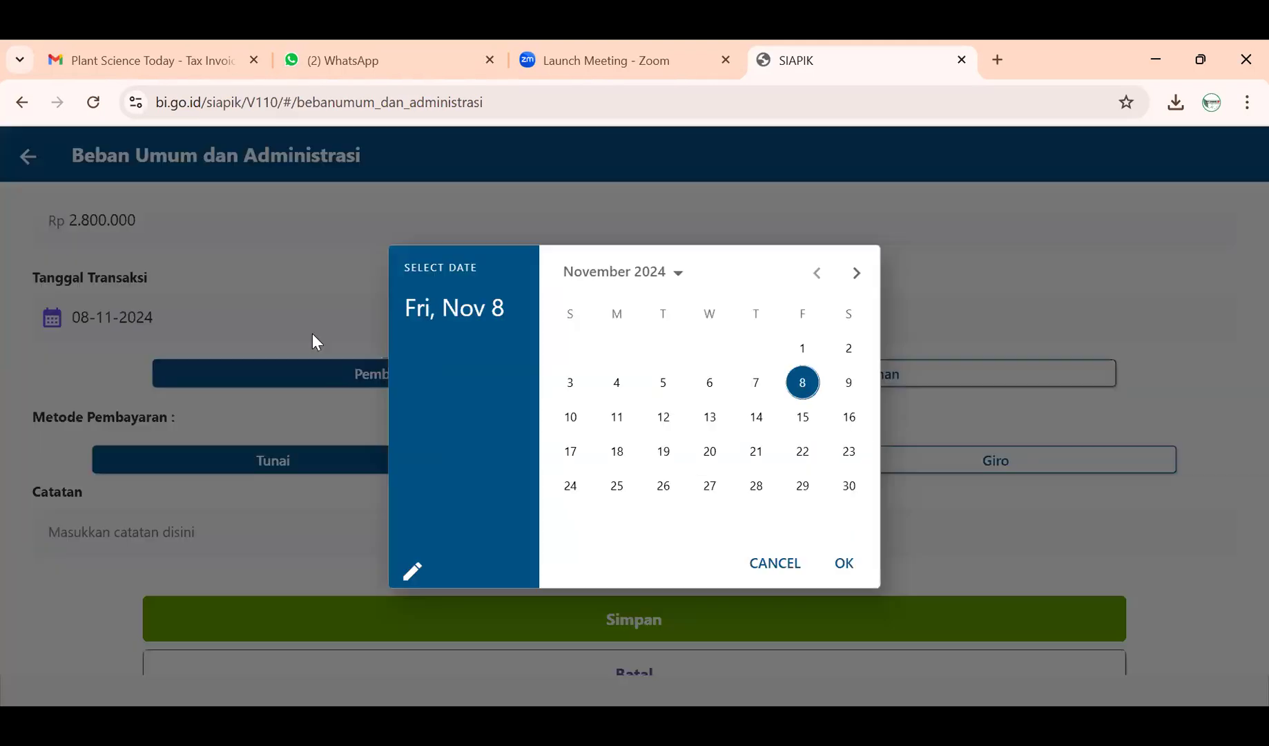
left_click(848, 349)
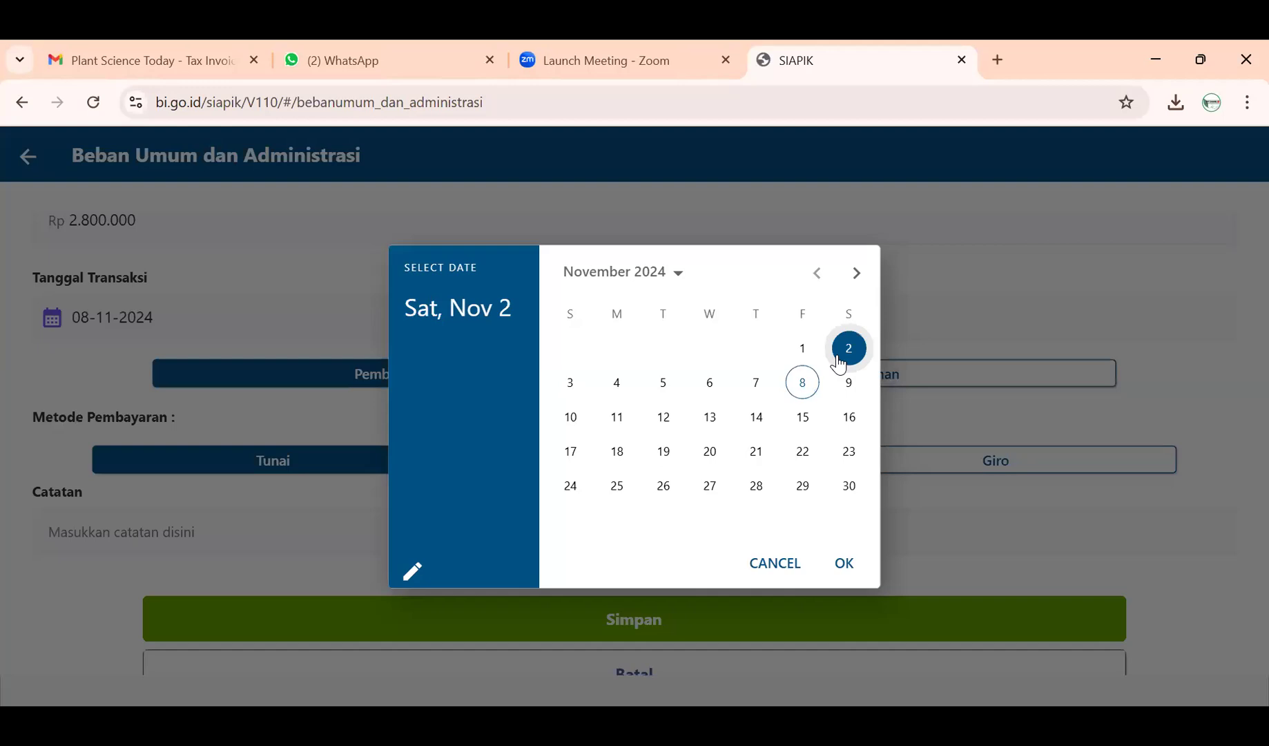
left_click(844, 563)
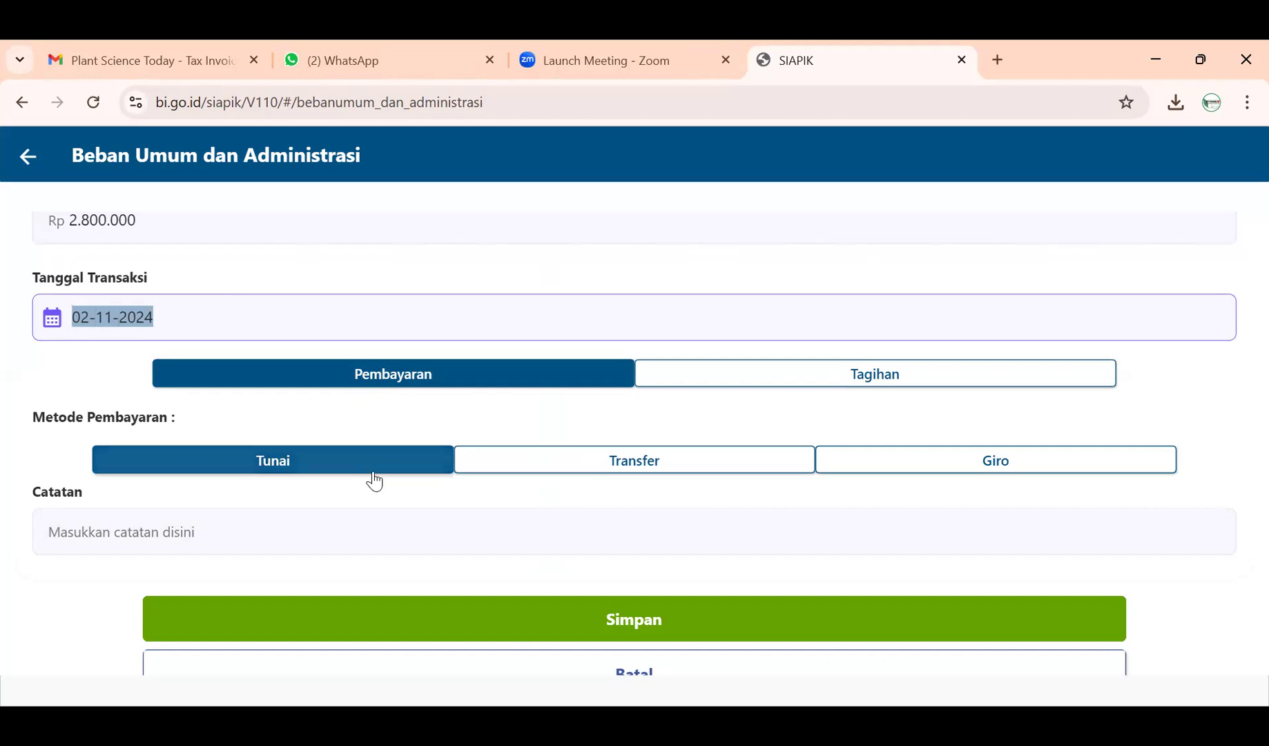
- Write the first Catatan line 'Pakaian Seragam Sebesar Rp 1000000'
left_click(370, 534)
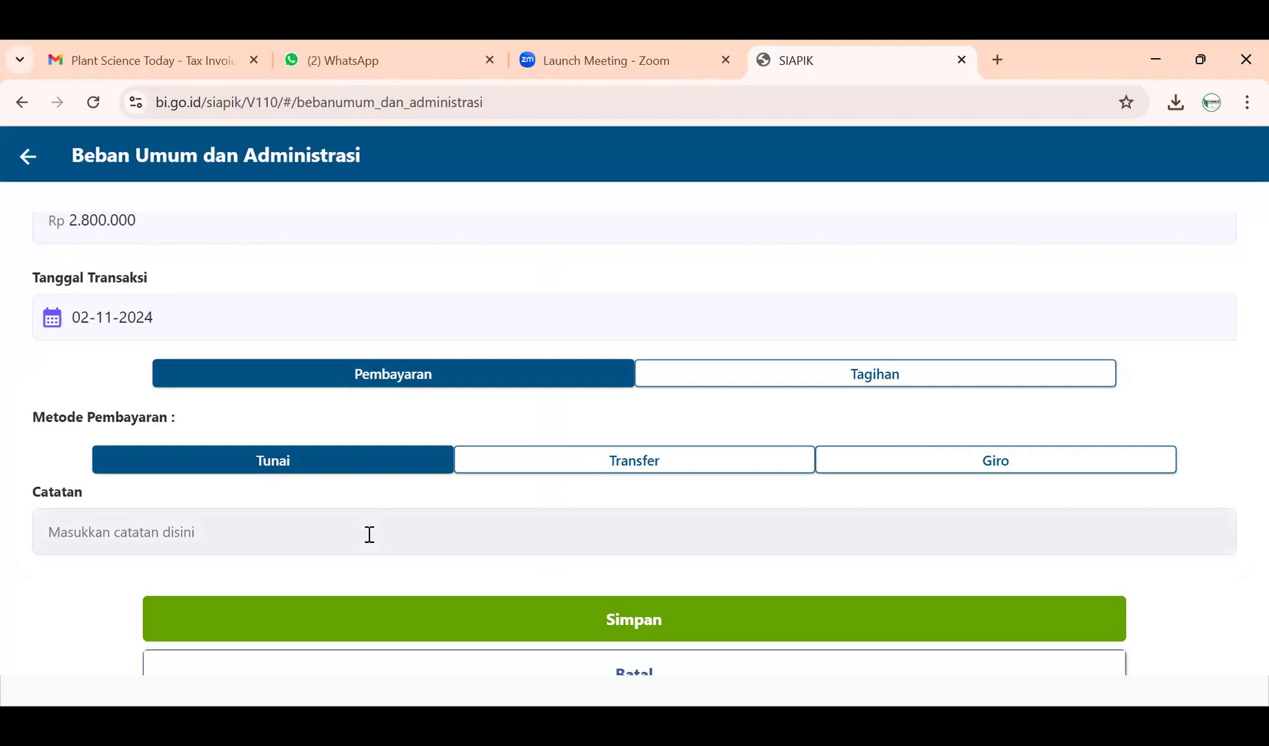
left_click(369, 534)
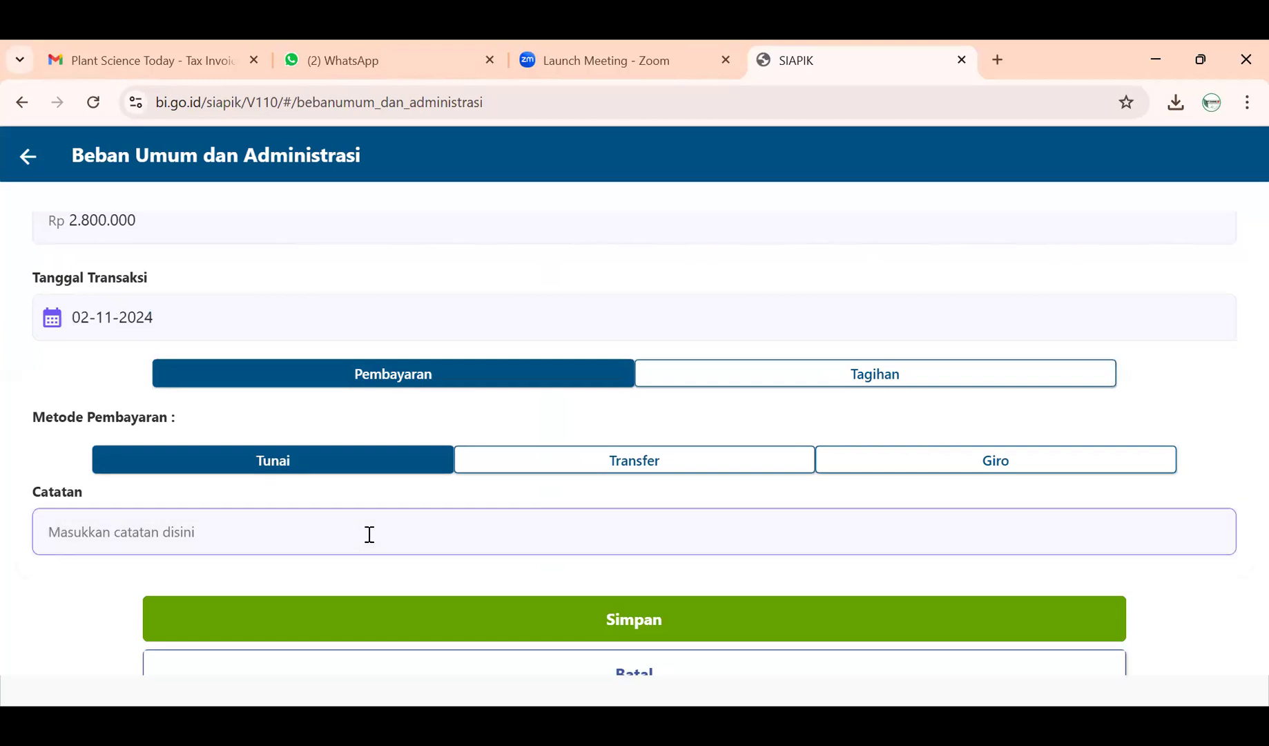
type("Pakaian ")
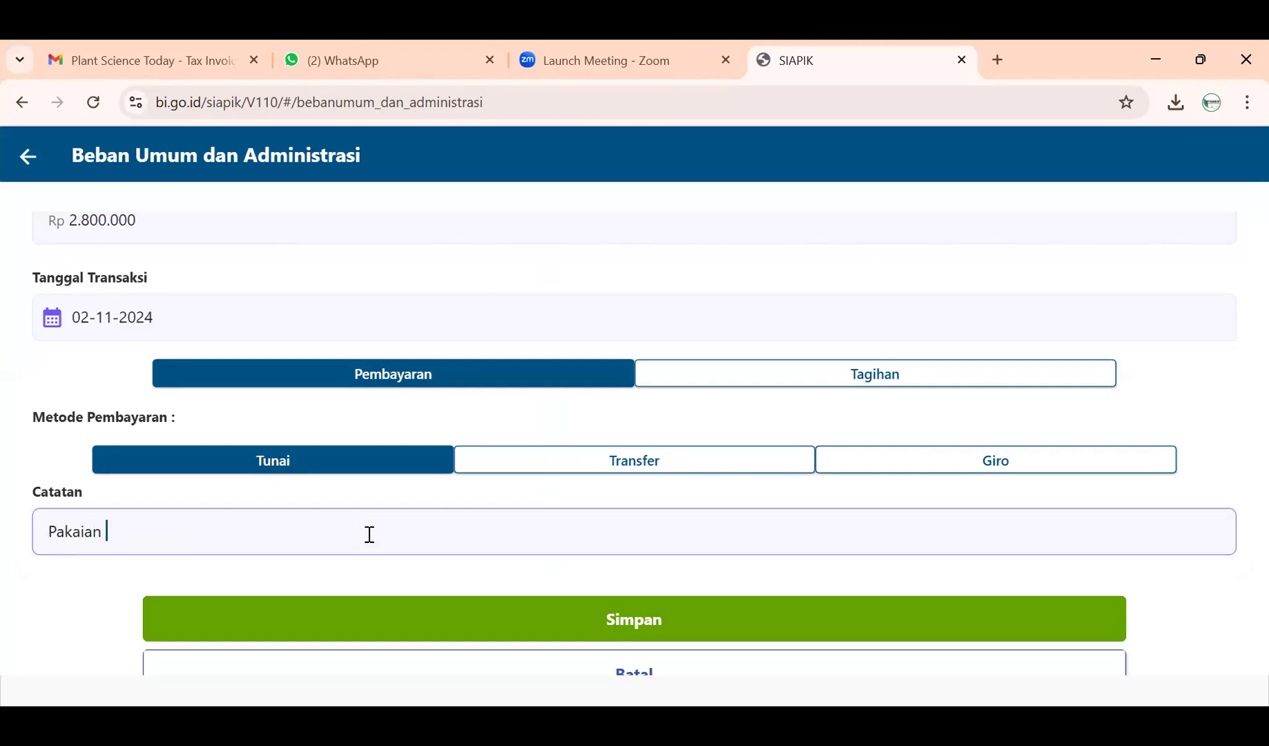
type("Seragam  Seb")
key("Caps_Lock")
type("esar R")
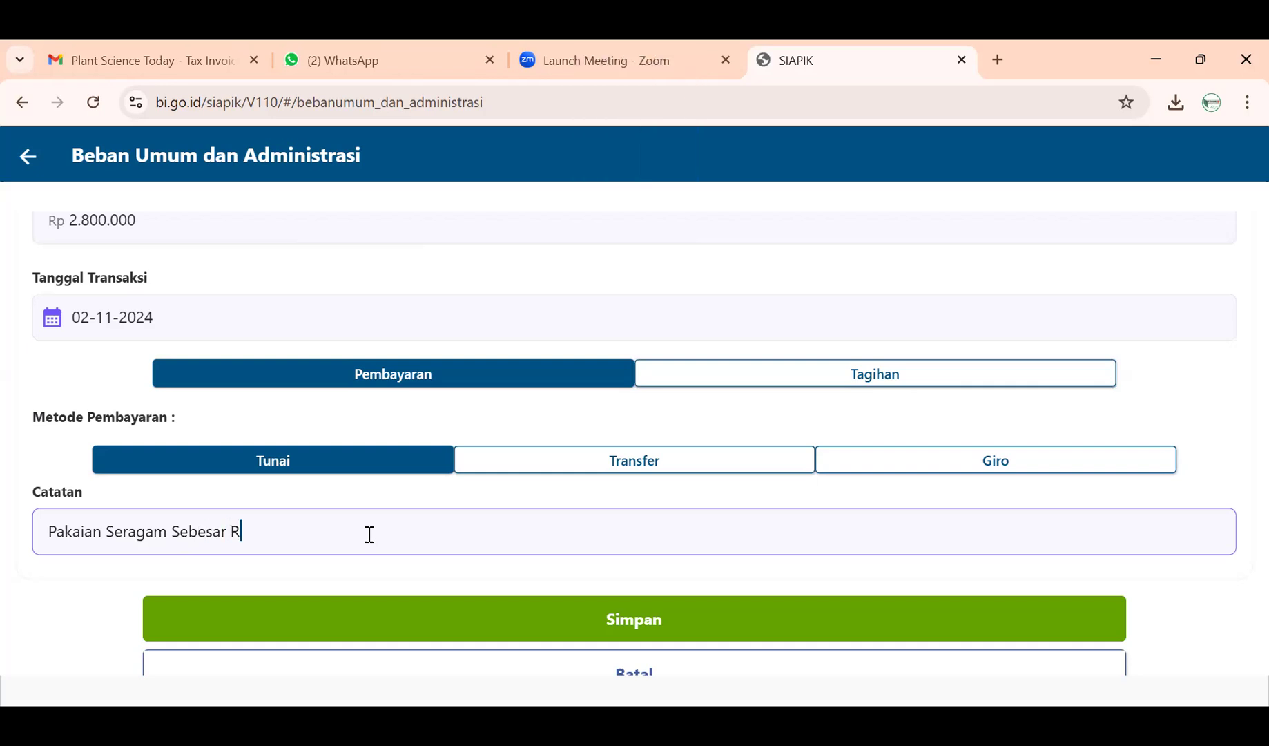
type("p 1000000")
key("Return")
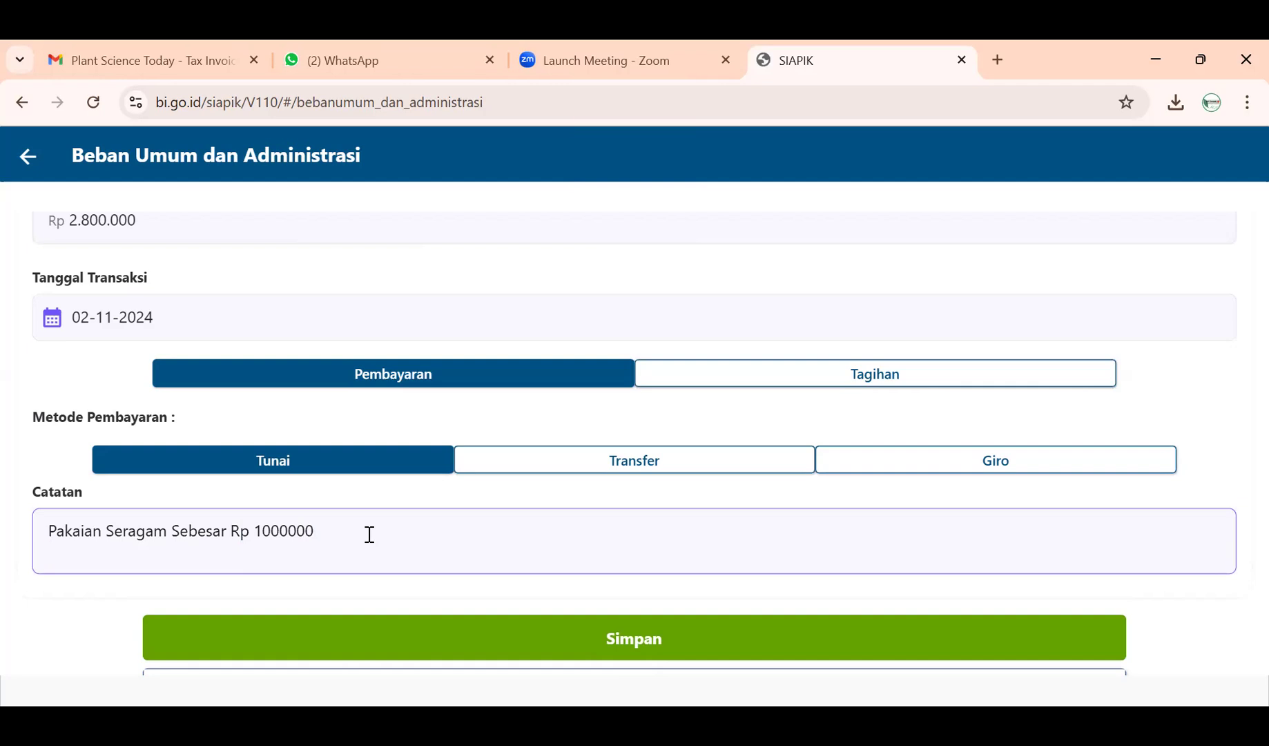
- Add lines 'Cetakan Brosur Sebesar Rp 1.000.000' and 'Papan Nama Sebesar Rp 800.000', formatting the first amount as 1.000.000
type("Cetakan Brosur Sebesar")
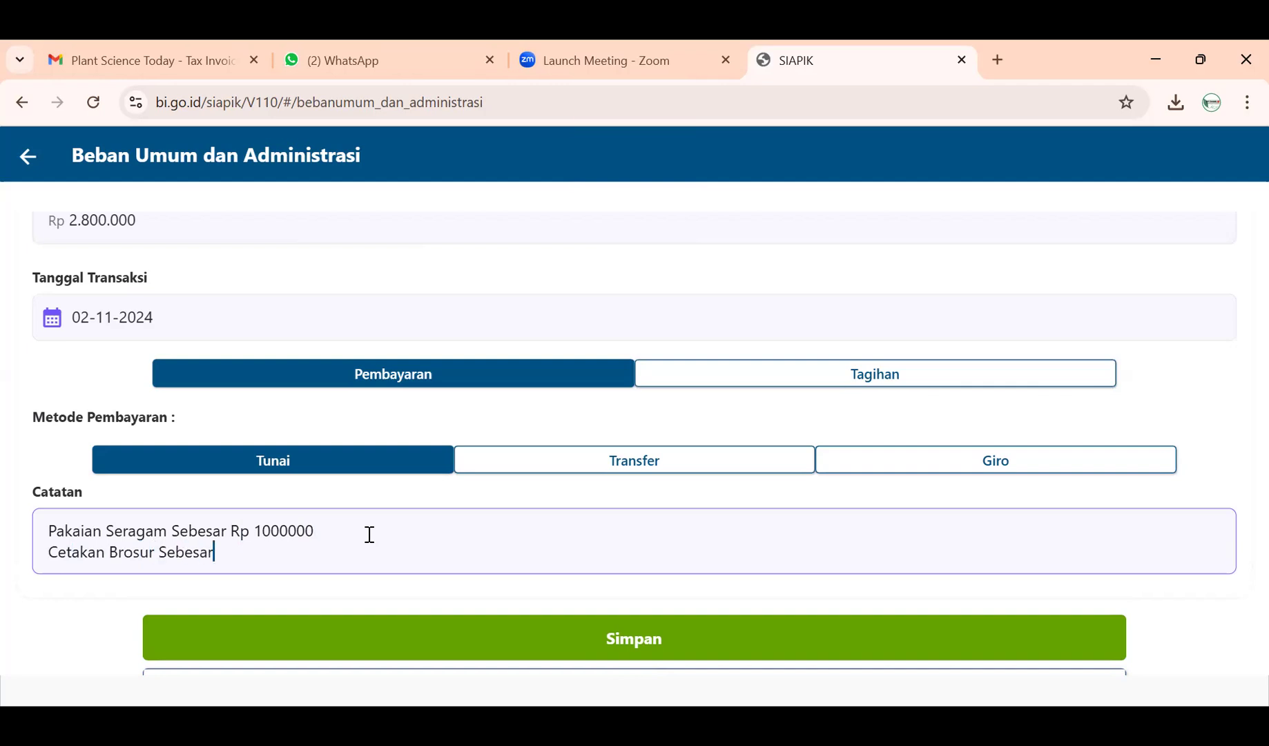
type(" Rp")
left_click(263, 533)
type(".")
left_click(292, 539)
type(".")
left_click(269, 551)
type("1.")
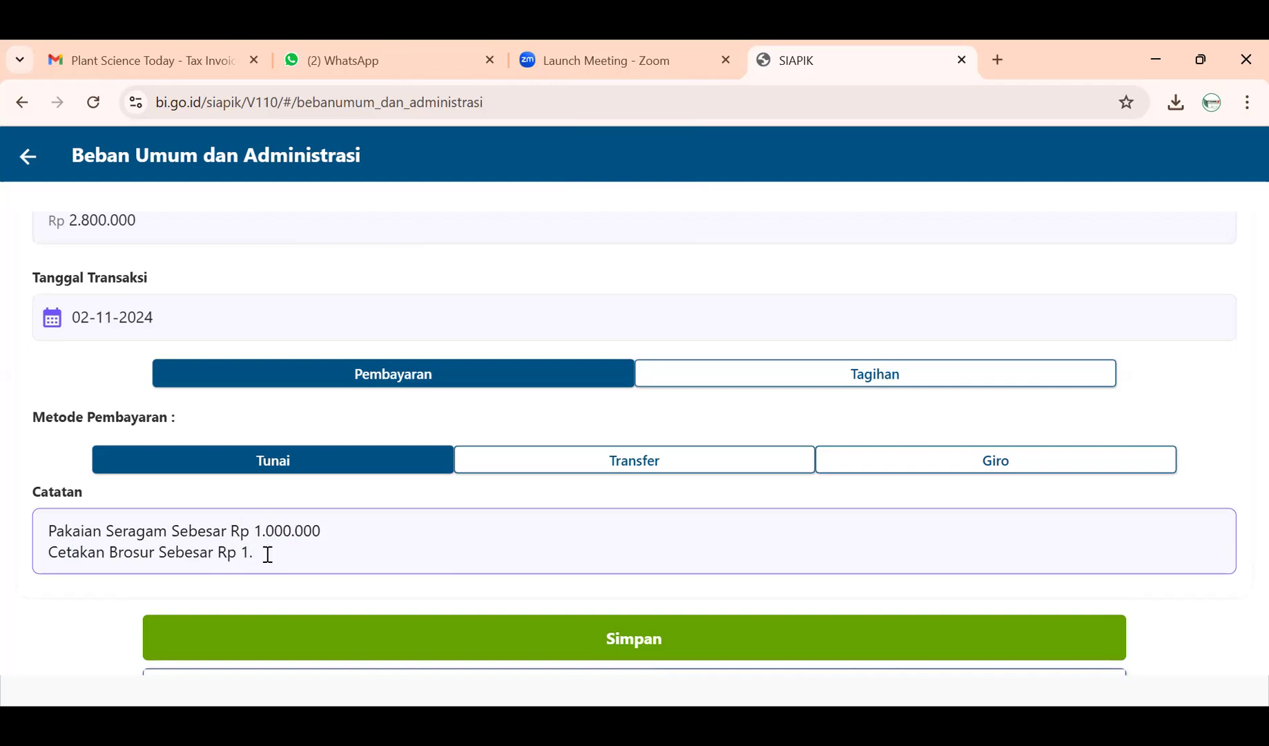
type("000.000")
key("Return")
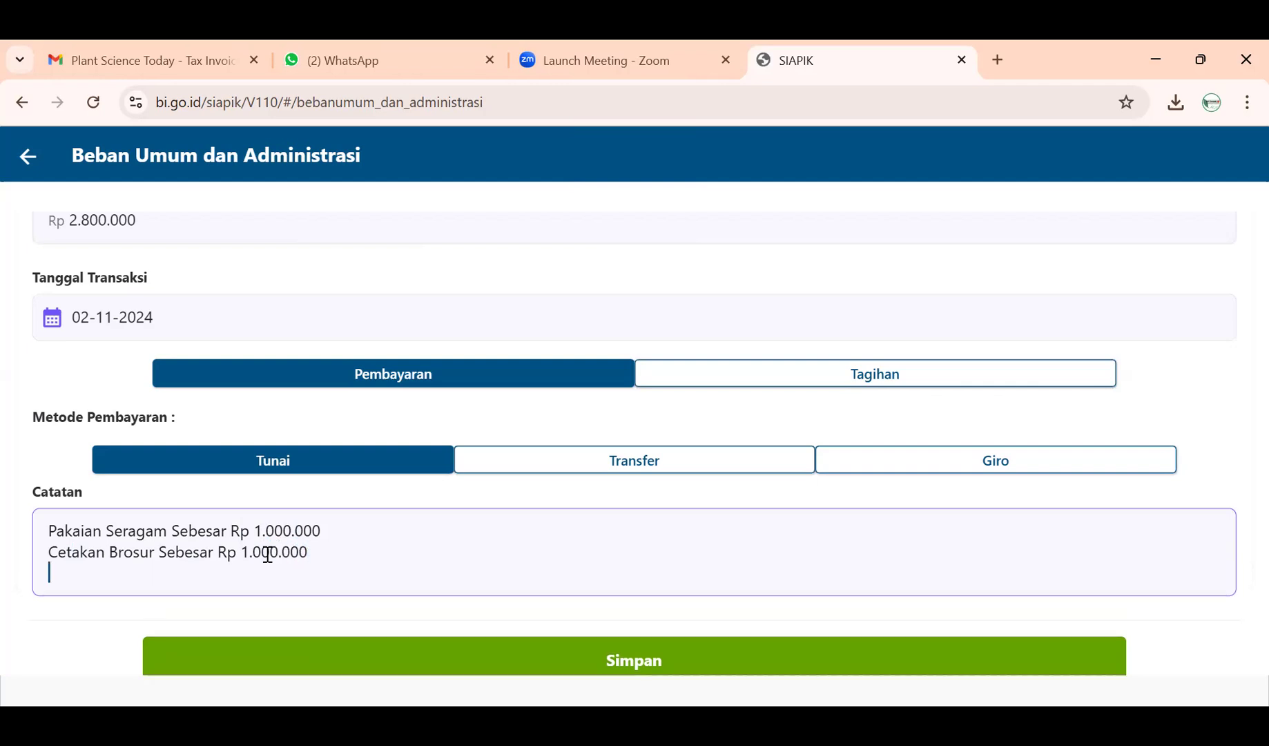
type("Papan Nama Se")
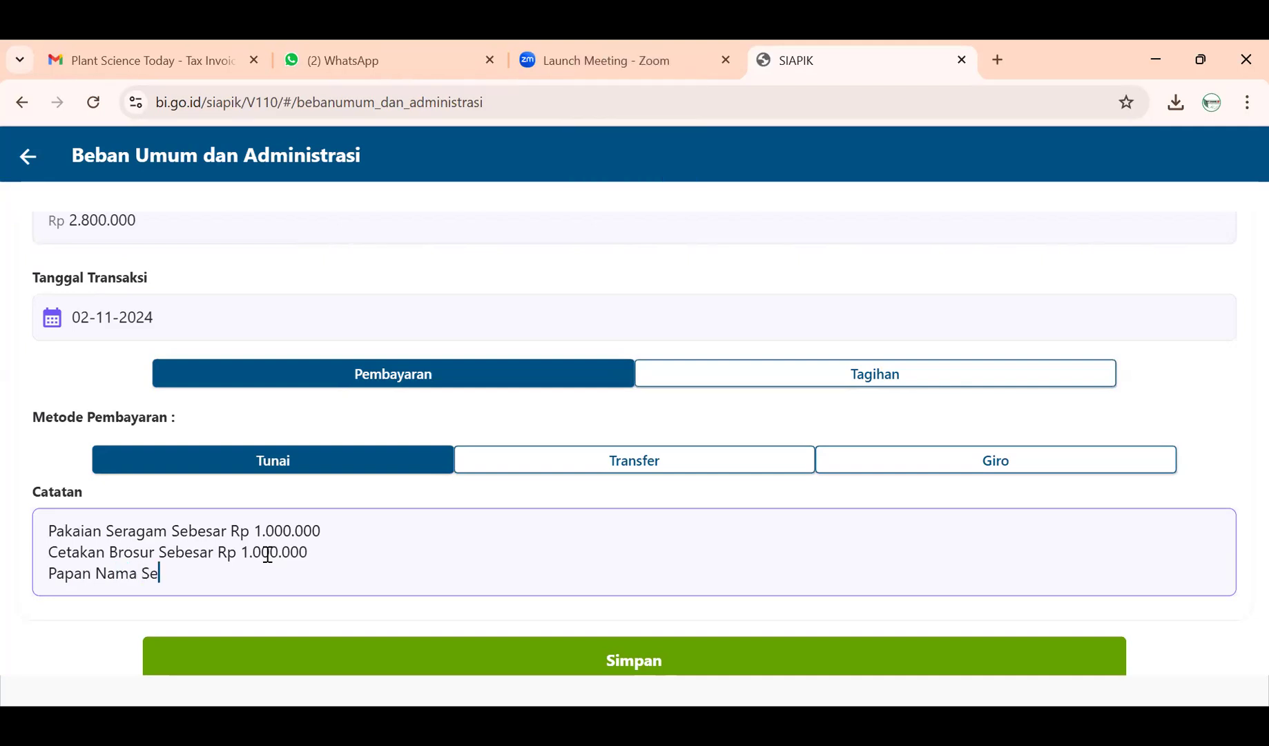
type("besar Rp 800.000")
scroll(266, 555, "up", 1)
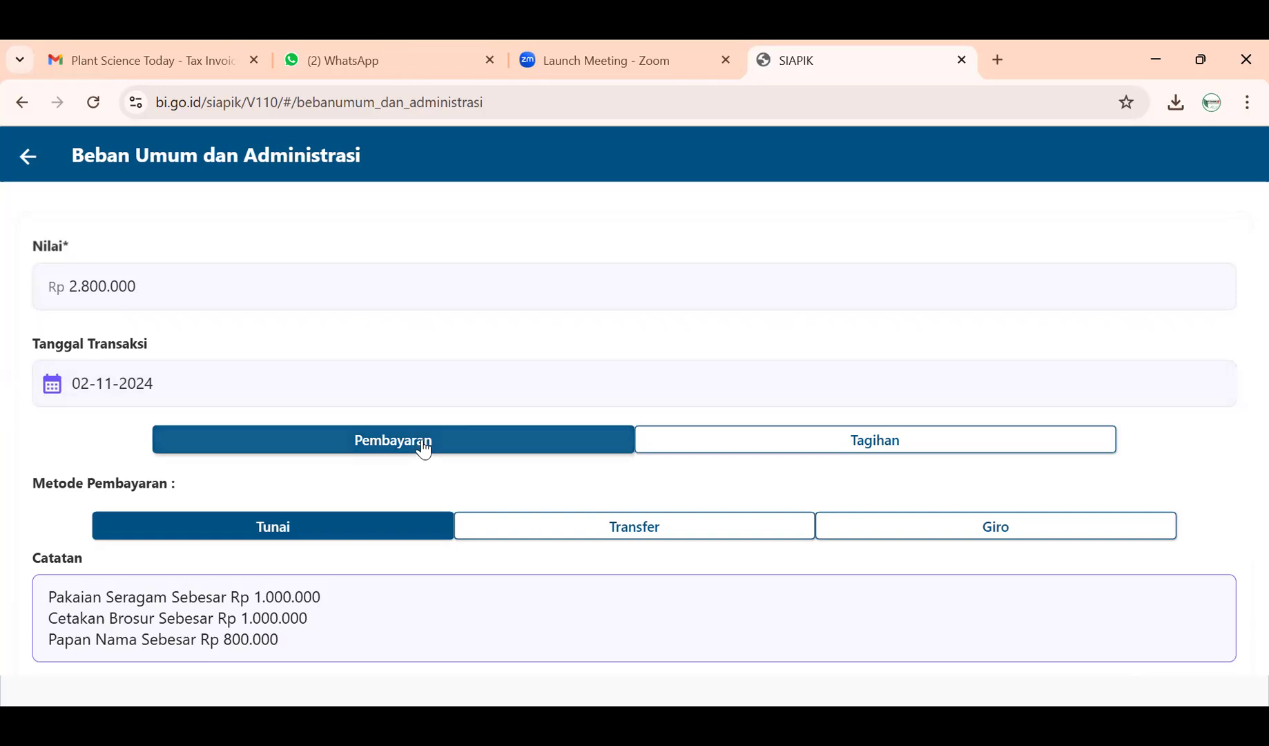
scroll(202, 580, "down", 1)
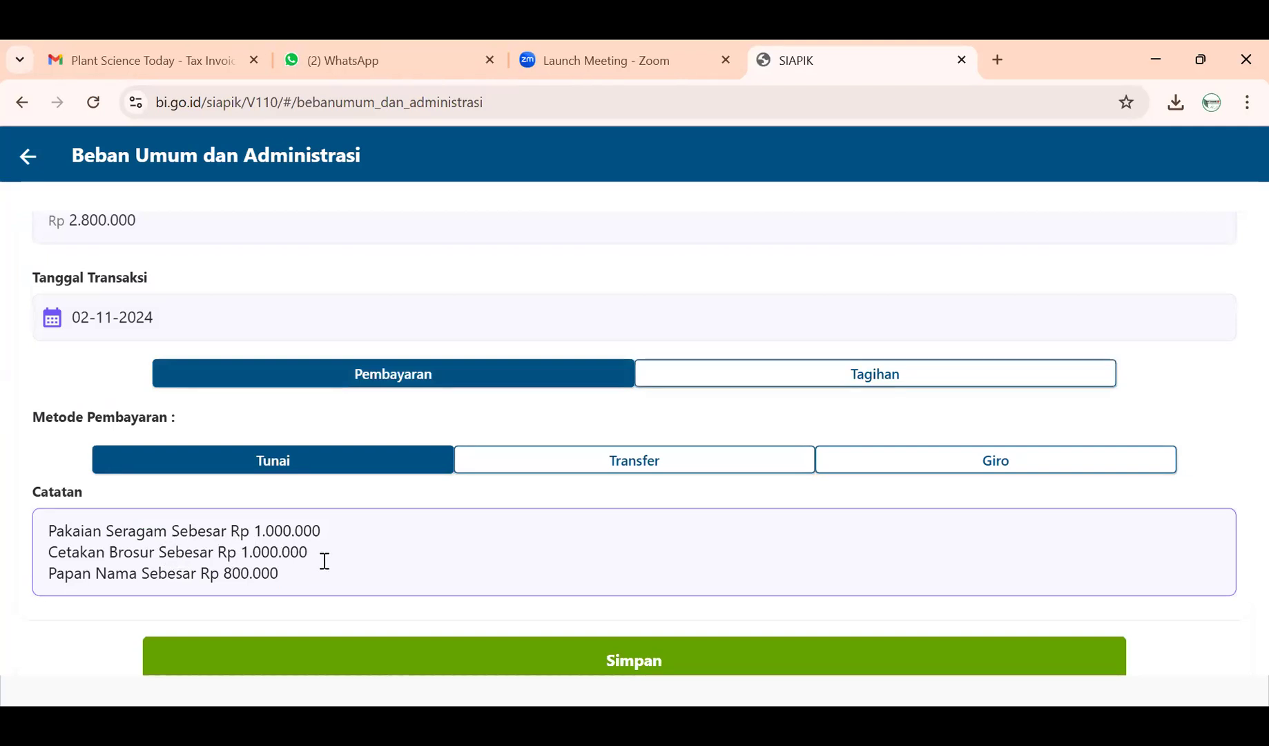
scroll(305, 593, "down", 1)
- Save the Rp 2.800.000 expense, return to the menu, and go to Laporan
left_click(307, 595)
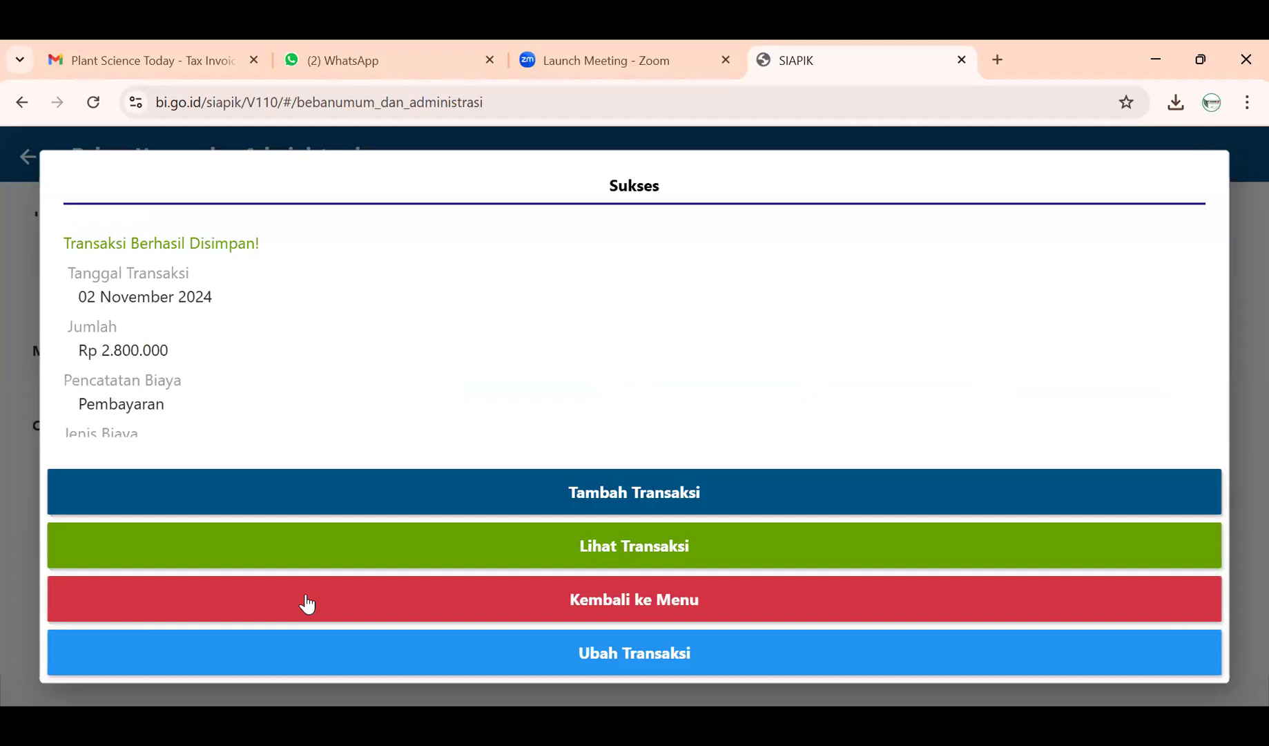
left_click(546, 604)
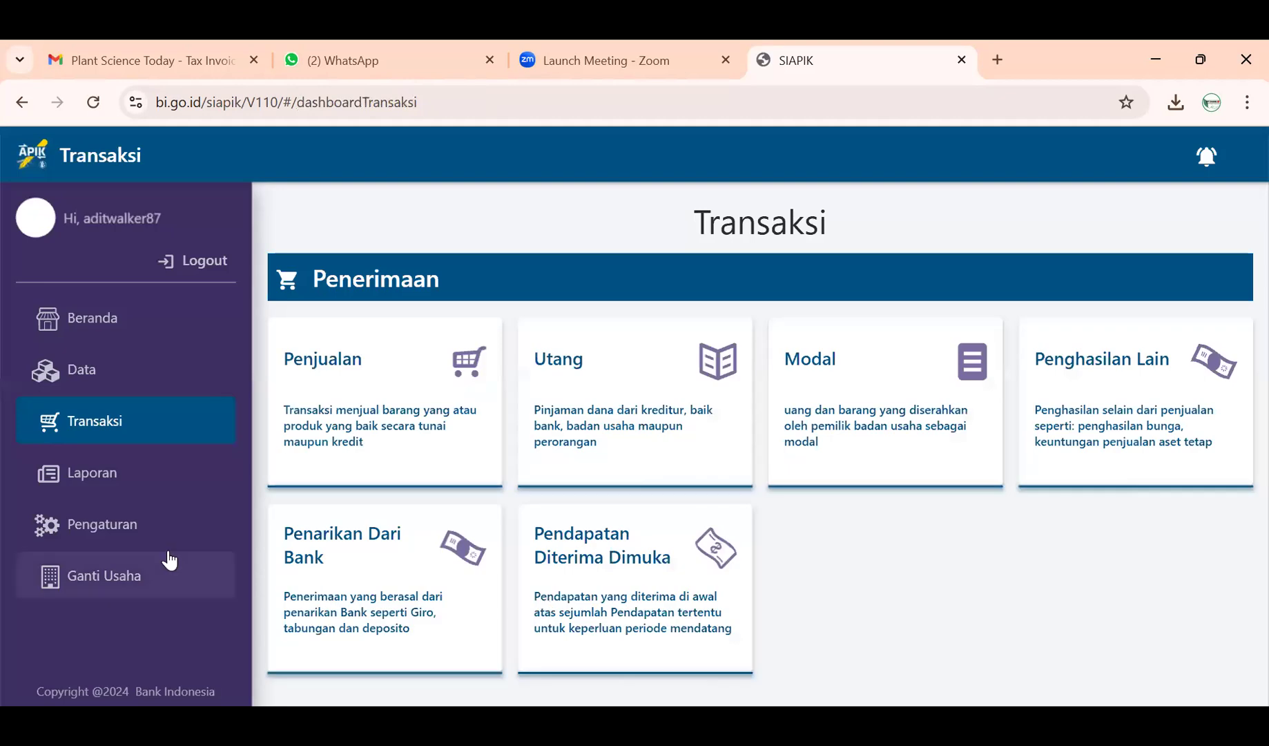
left_click(121, 485)
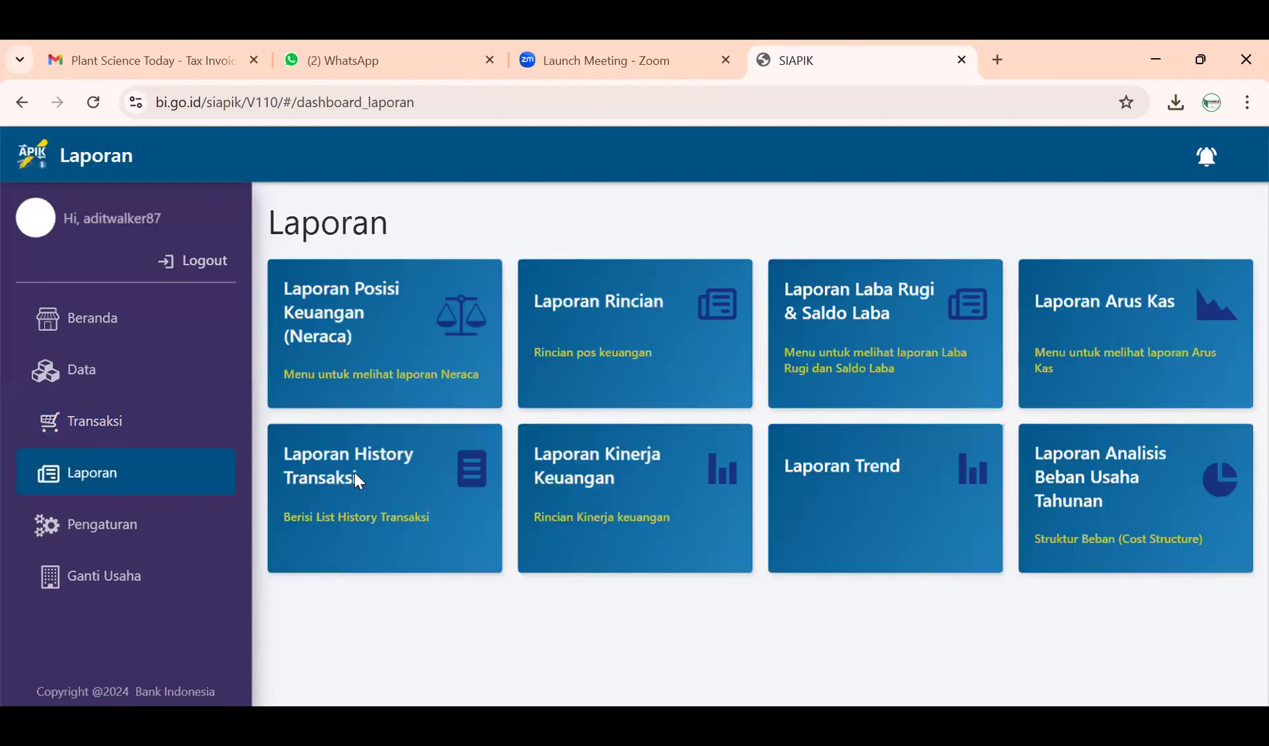
- Review the three History Transaksi entries, led by the Rp2.800.000 administrative expense, then return to Laporan
left_click(360, 479)
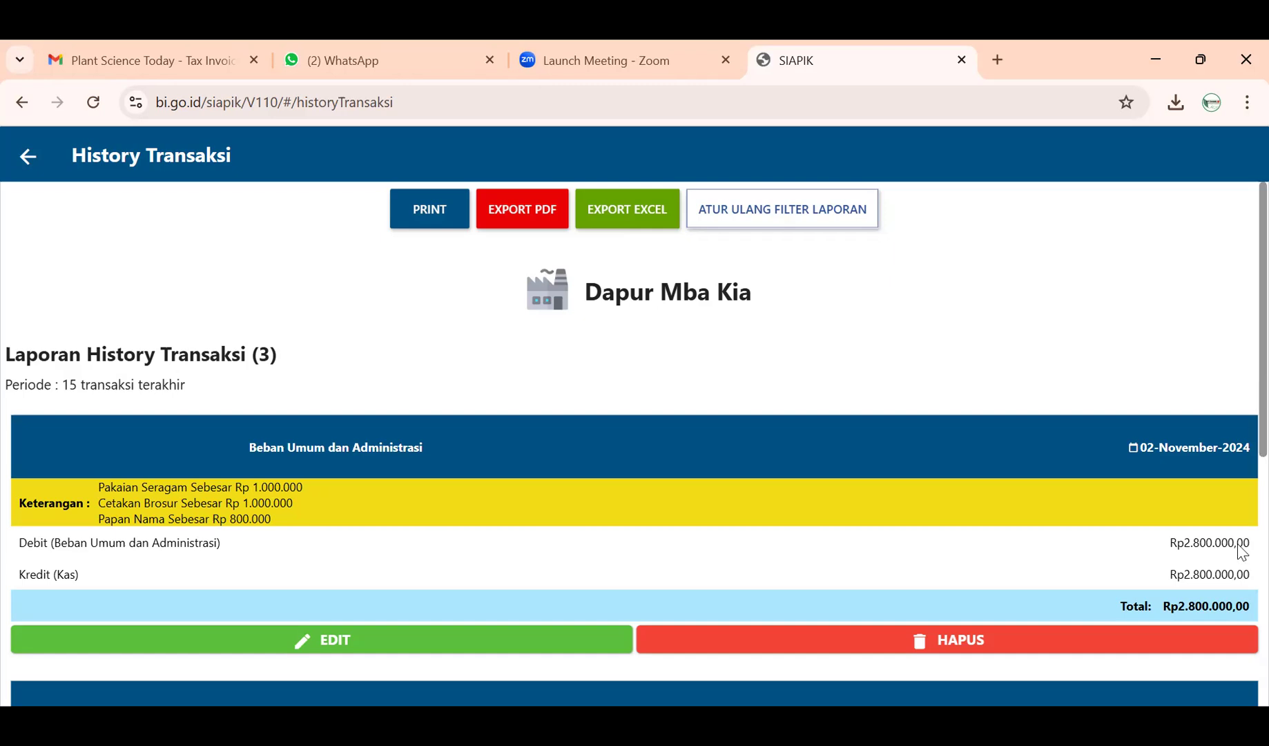
scroll(1191, 546, "down", 4)
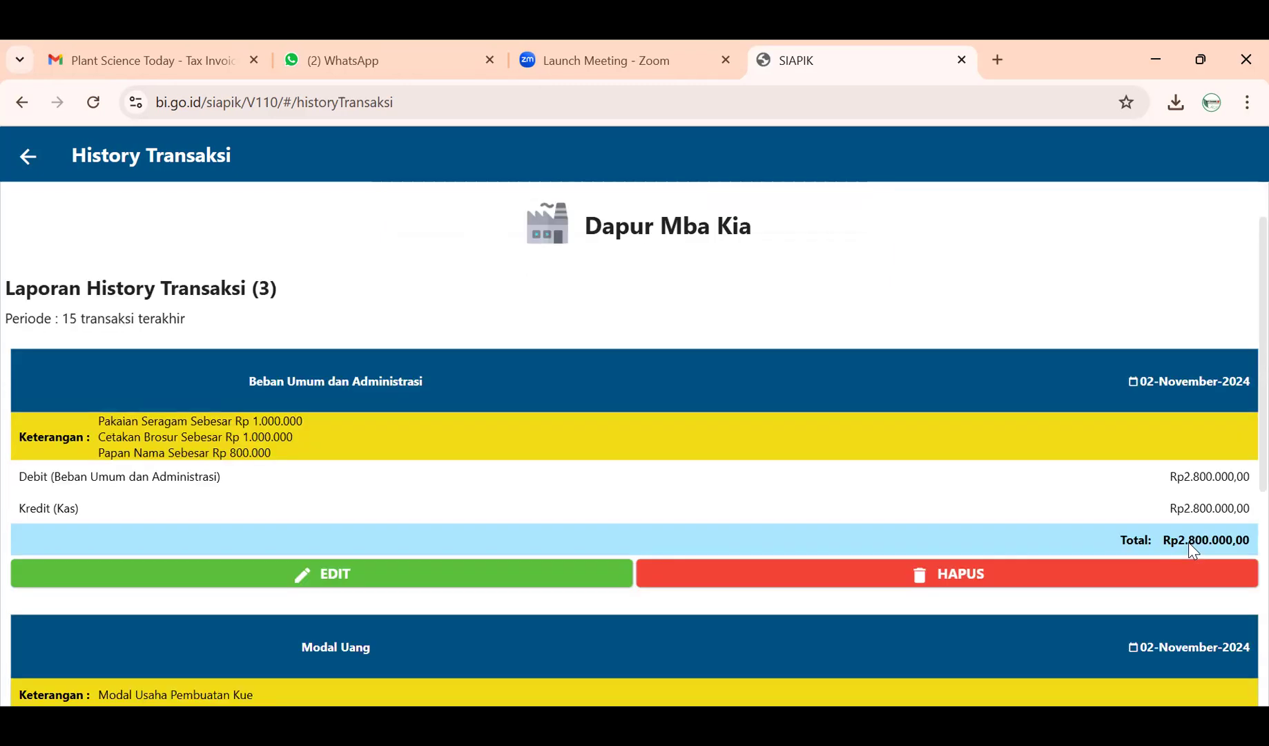
scroll(1189, 542, "down", 3)
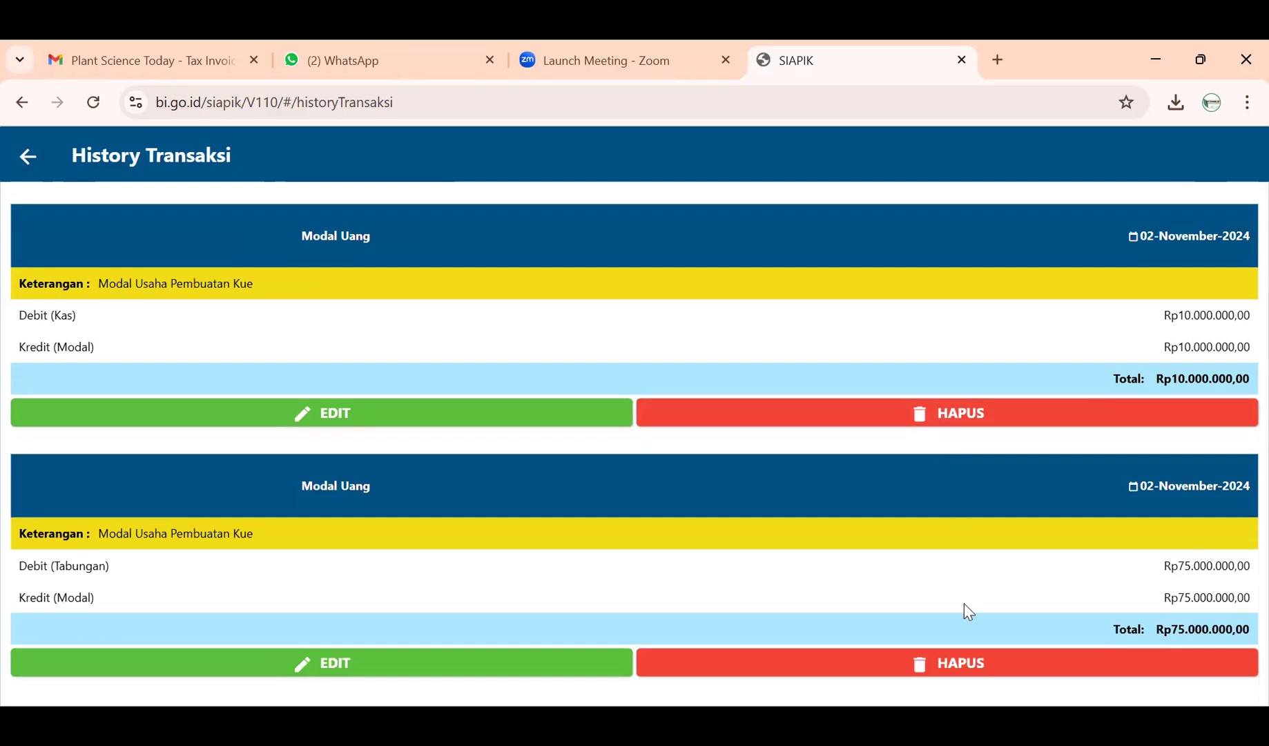
scroll(827, 480, "up", 6)
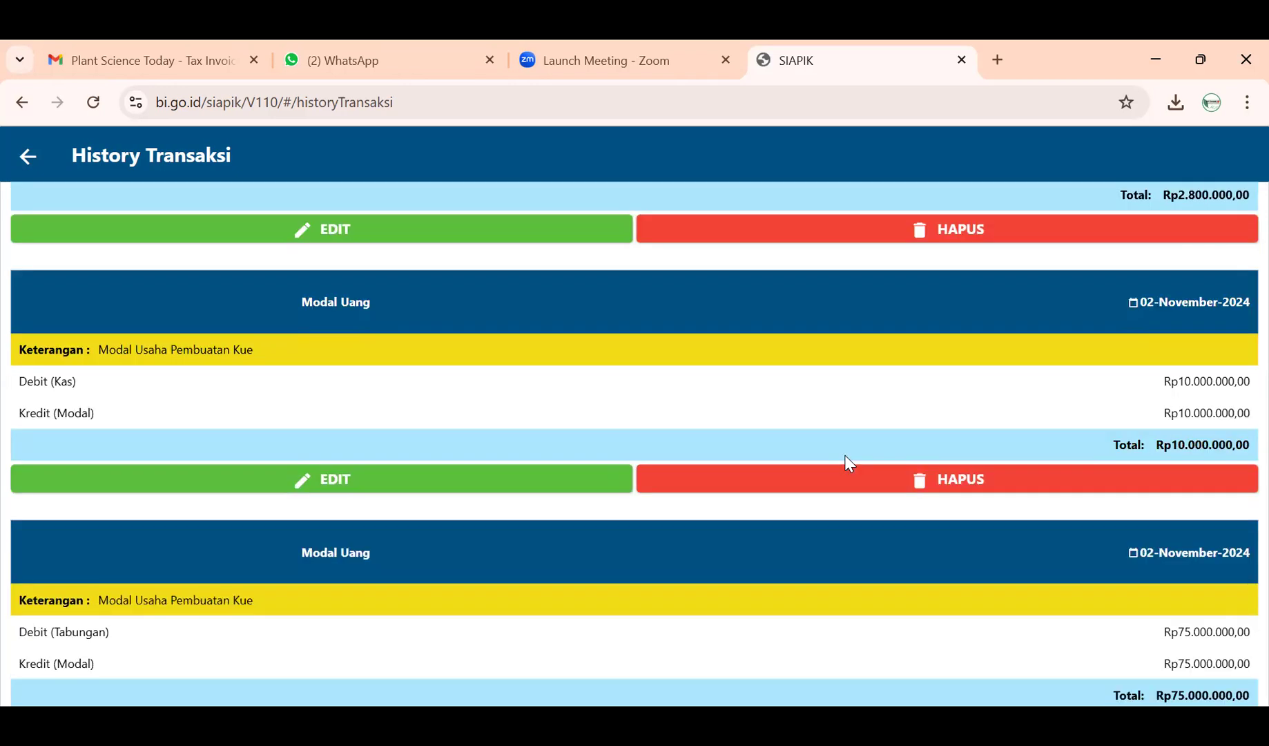
scroll(849, 464, "down", 2)
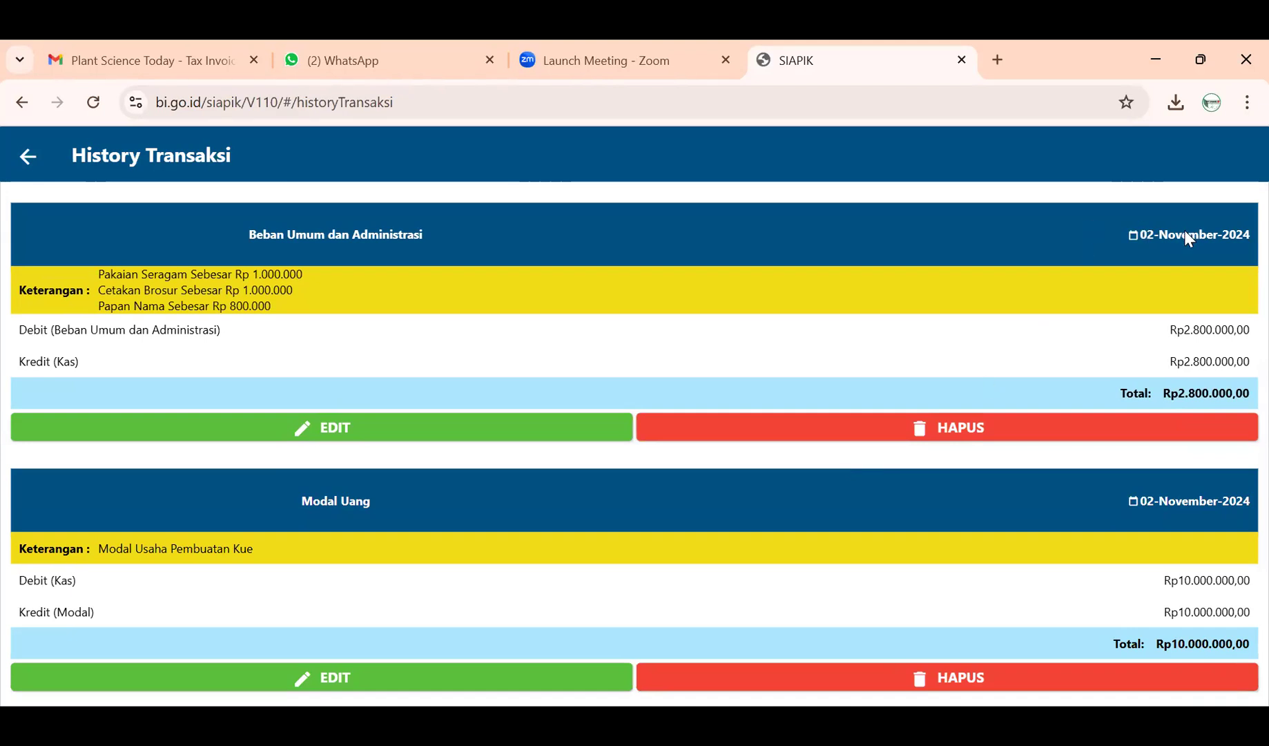
scroll(1179, 544, "down", 4)
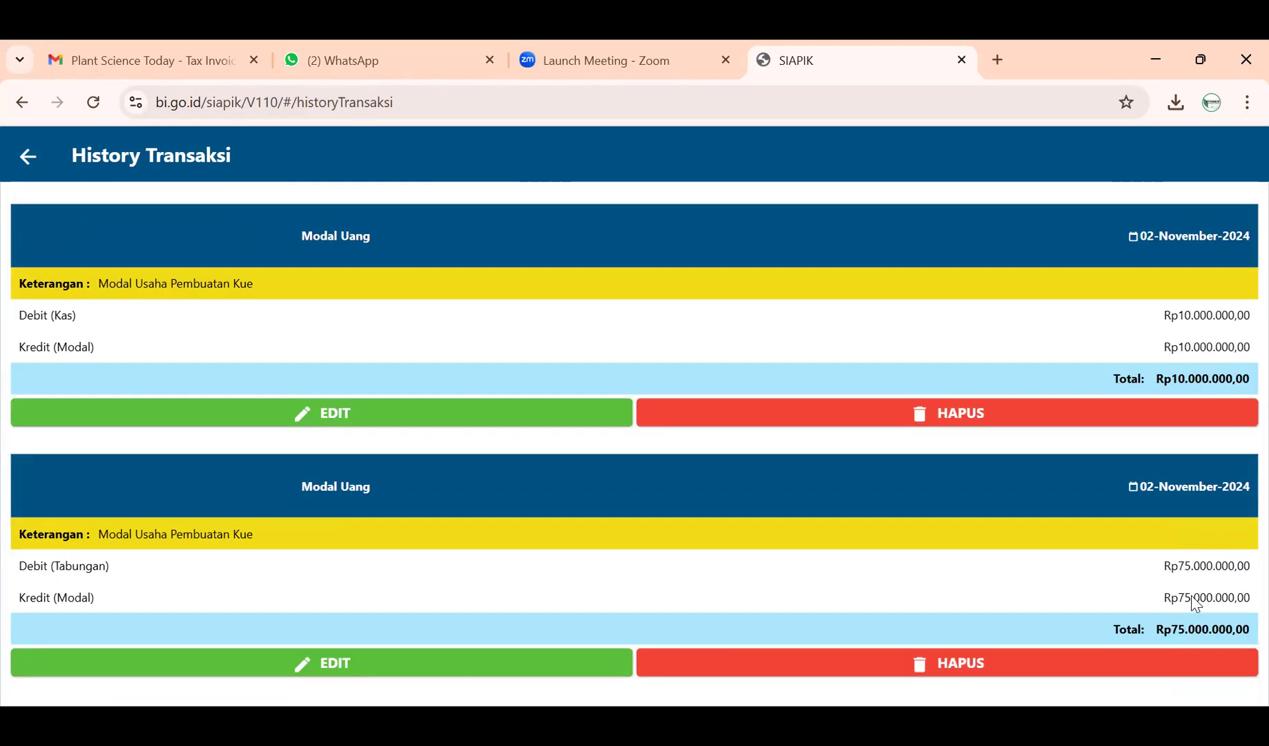
scroll(1197, 602, "up", 6)
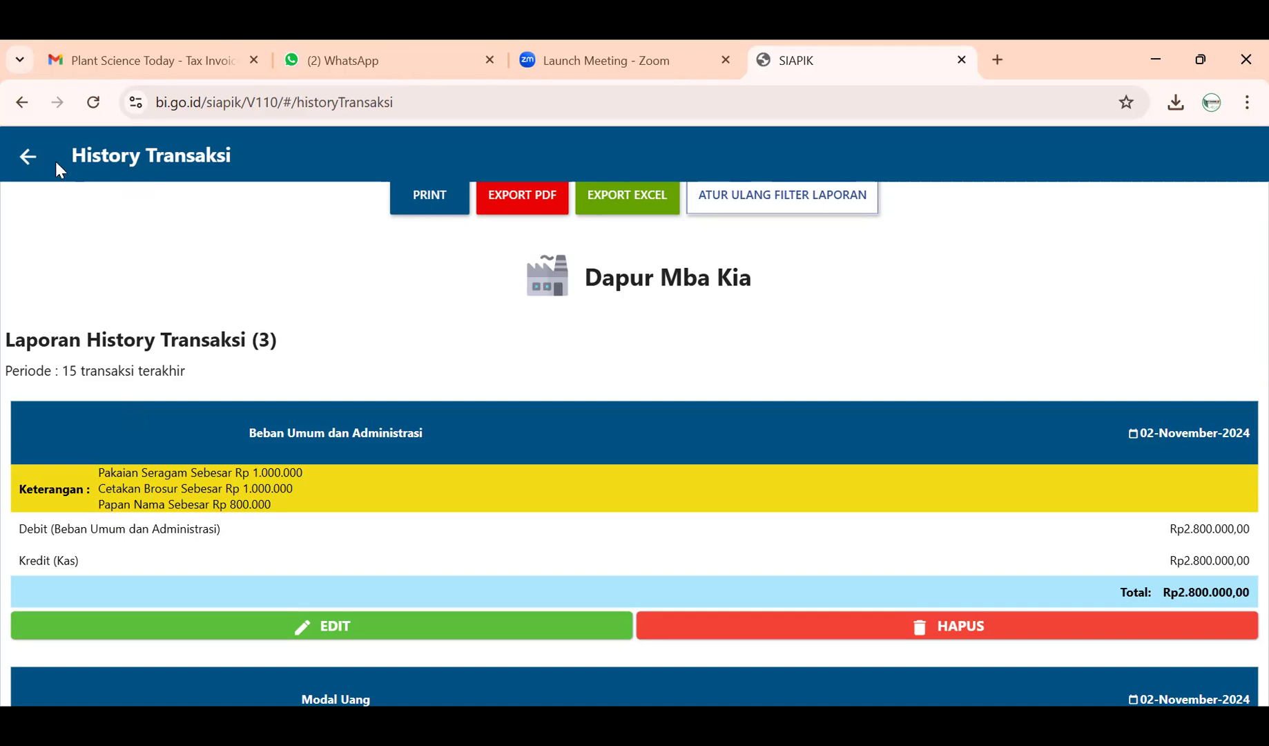
left_click(27, 156)
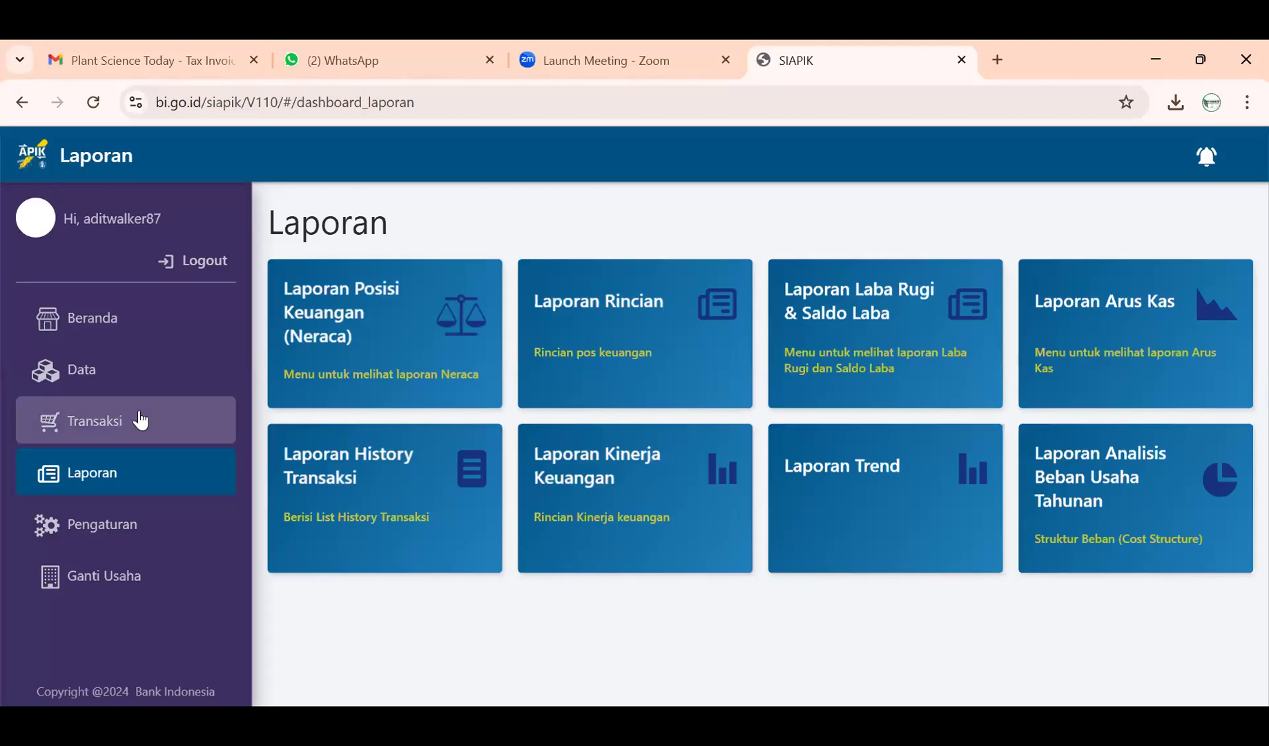
- Open a blank Beban Sewa form via Transaksi, Pengeluaran and the Beban card
left_click(139, 419)
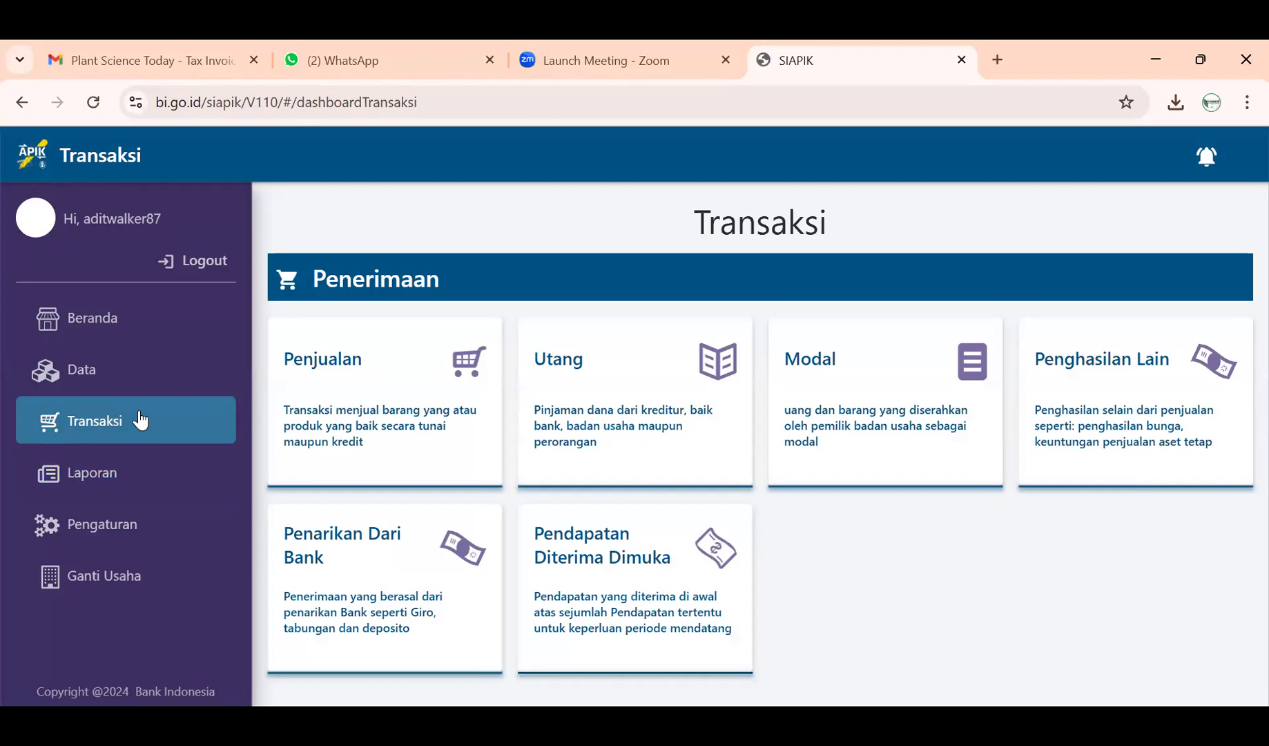
scroll(435, 420, "down", 6)
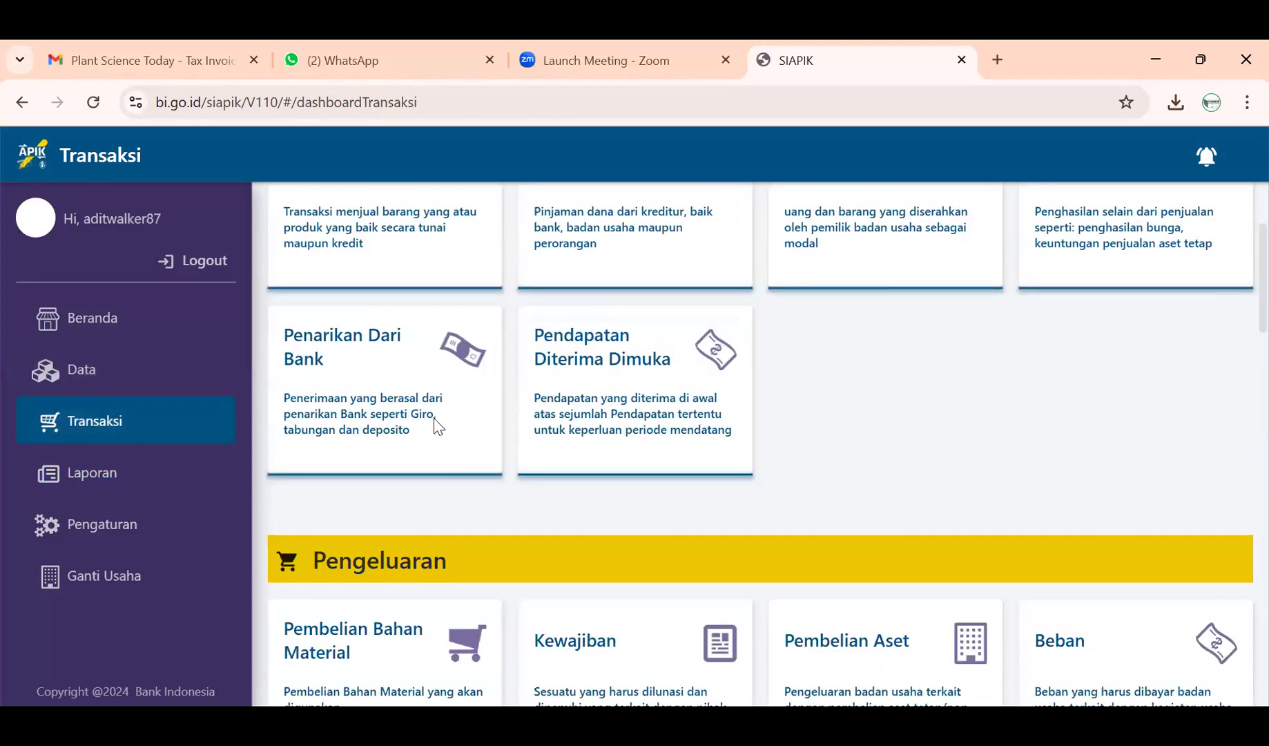
scroll(436, 423, "down", 1)
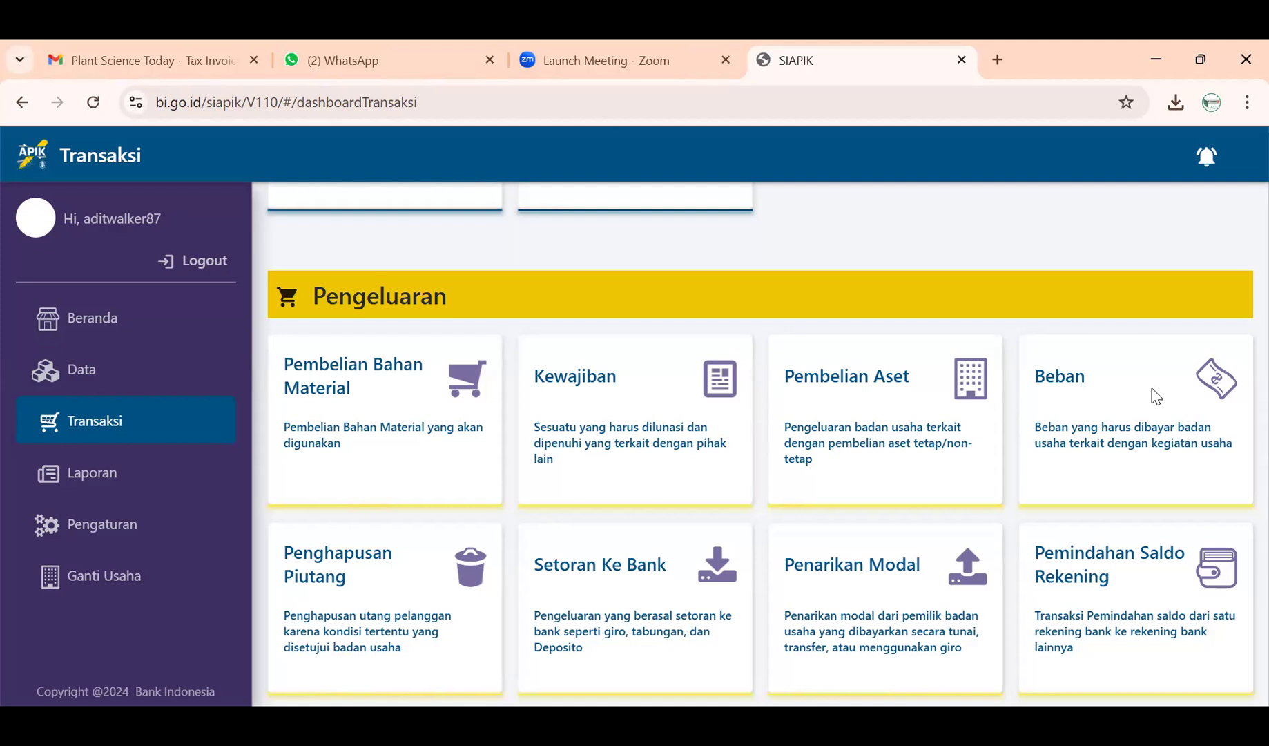
left_click(1094, 429)
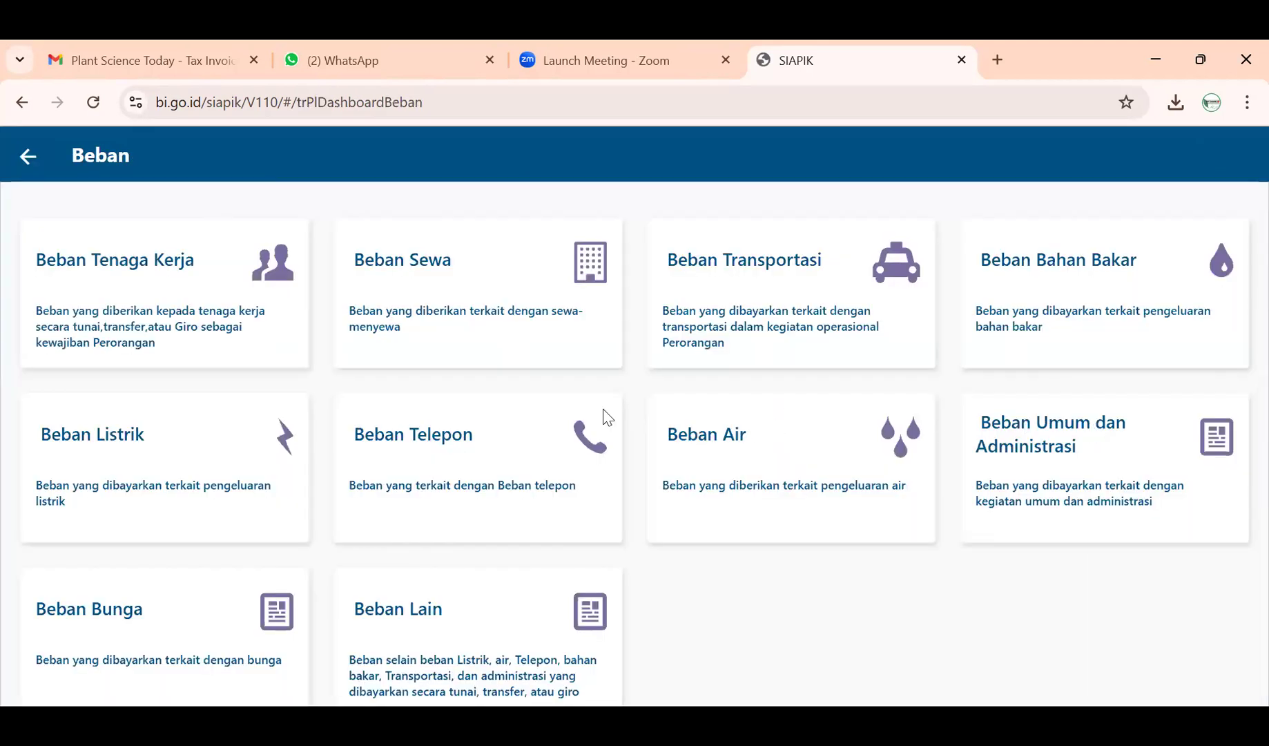
left_click(27, 159)
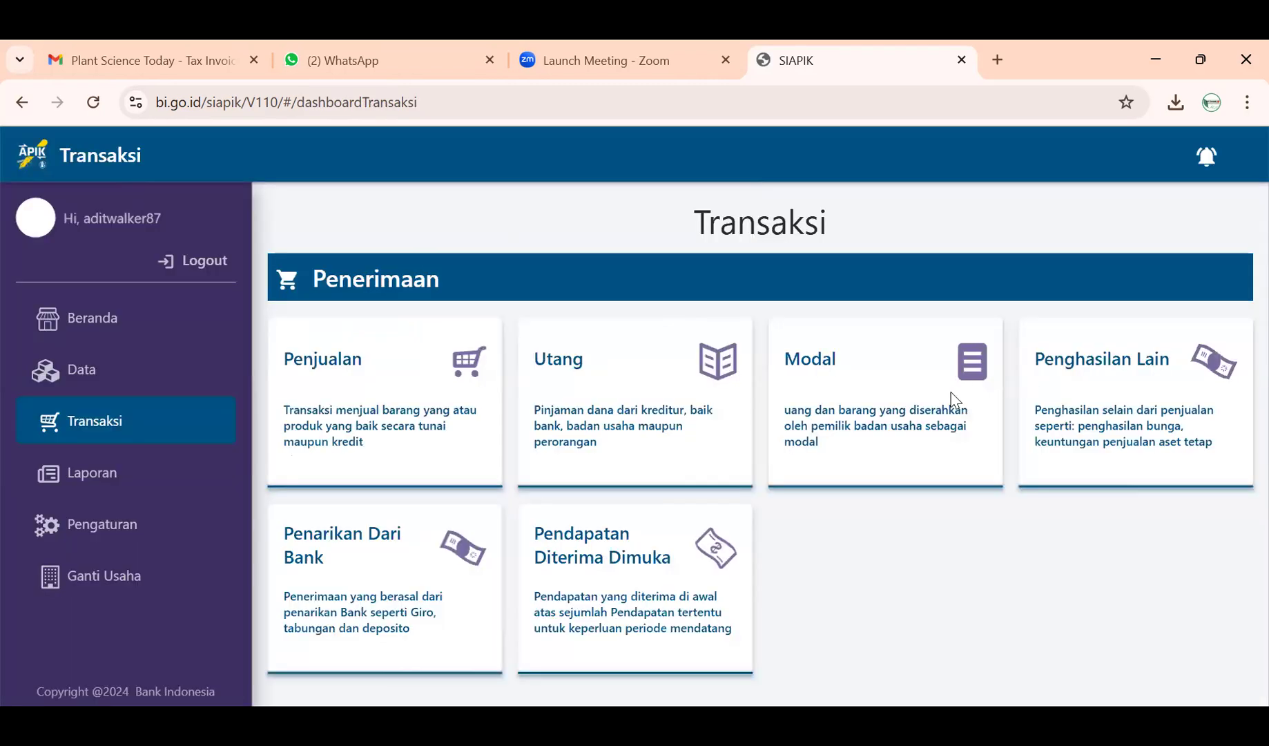
scroll(686, 455, "down", 1)
scroll(686, 455, "down", 3)
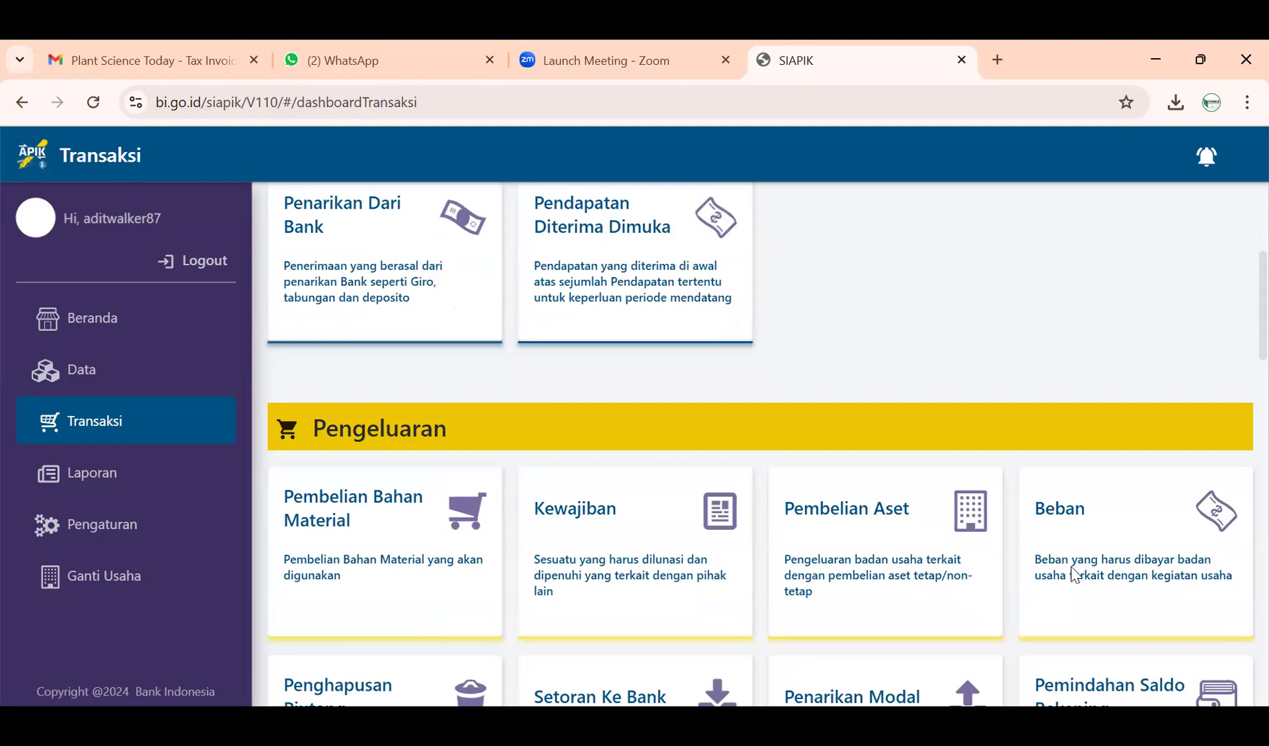
left_click(1072, 568)
left_click(443, 304)
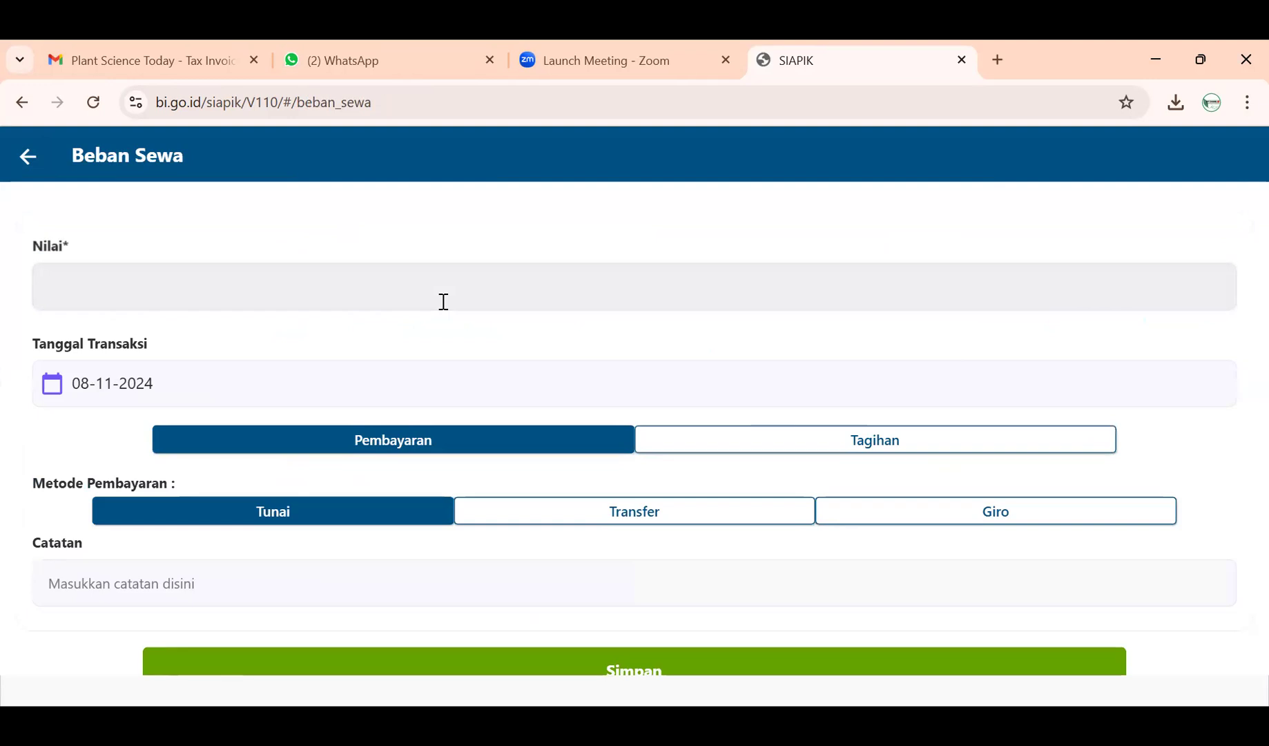
- Enter Nilai 12.000.000 and set the transaction date to 3 November 2024
left_click(443, 302)
type("12.000.000")
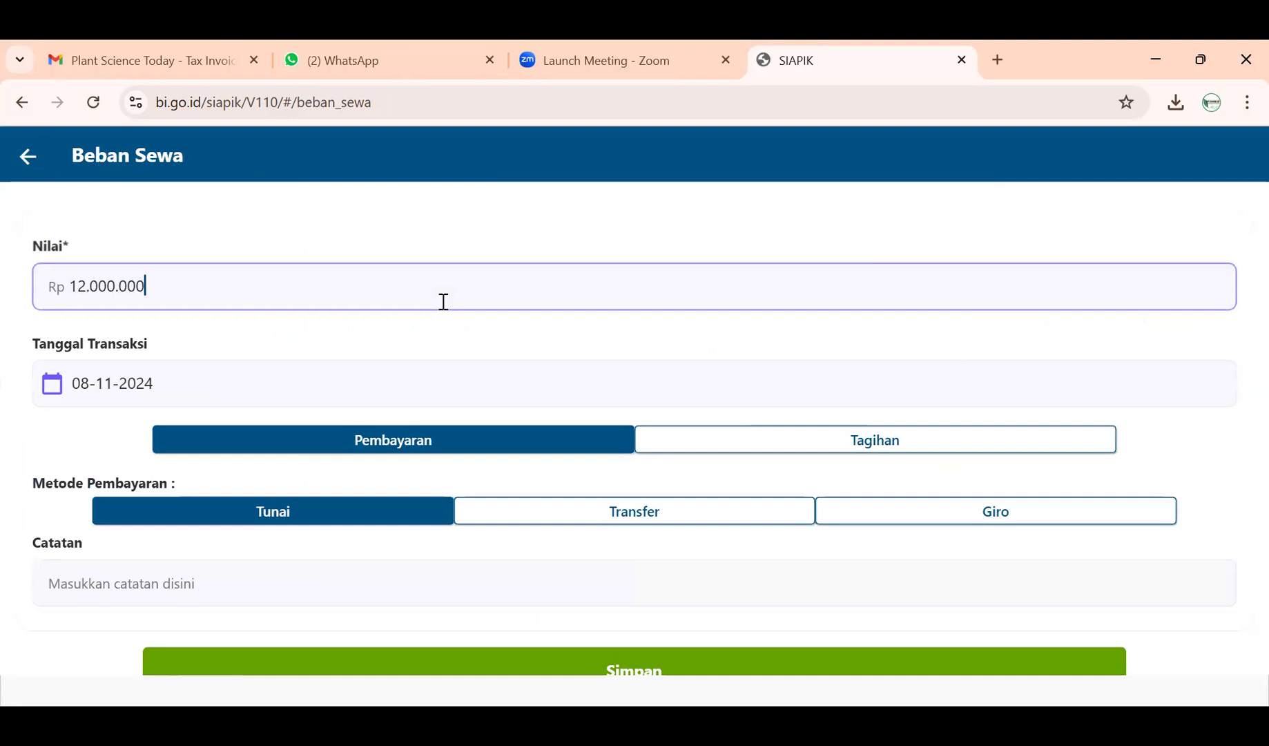
left_click(365, 384)
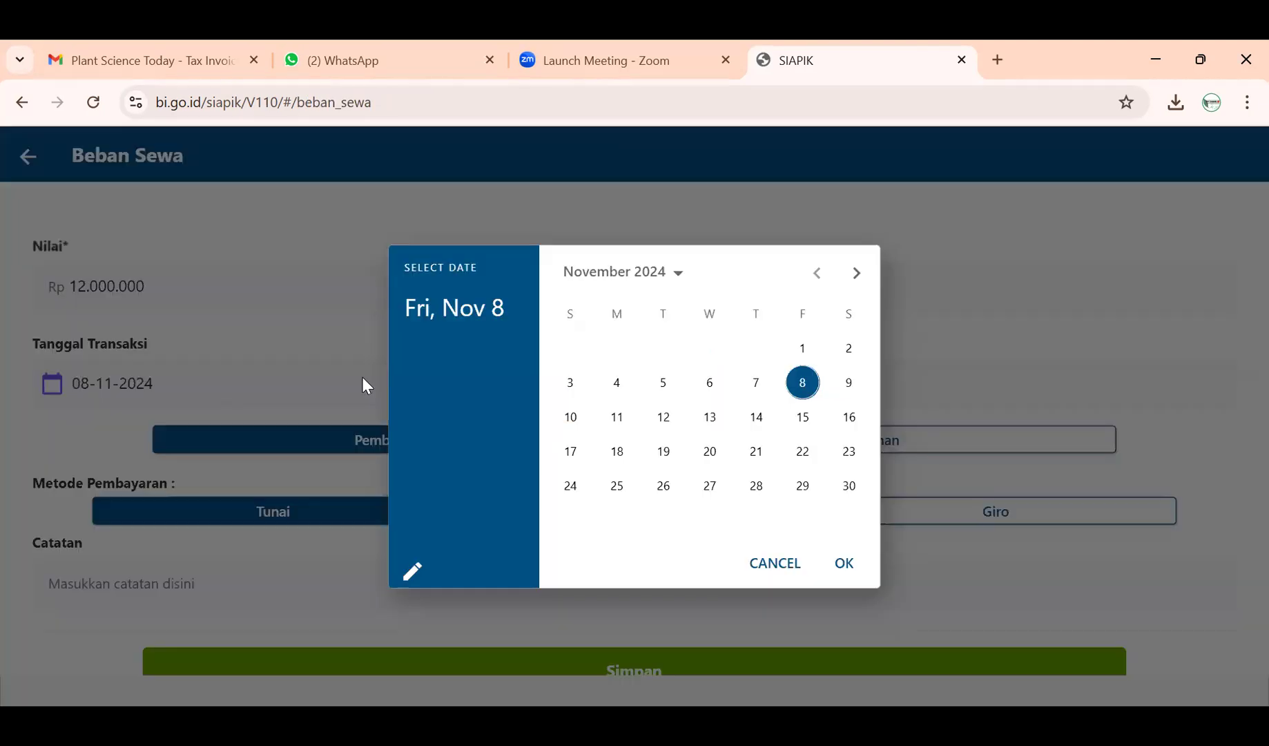
left_click(570, 387)
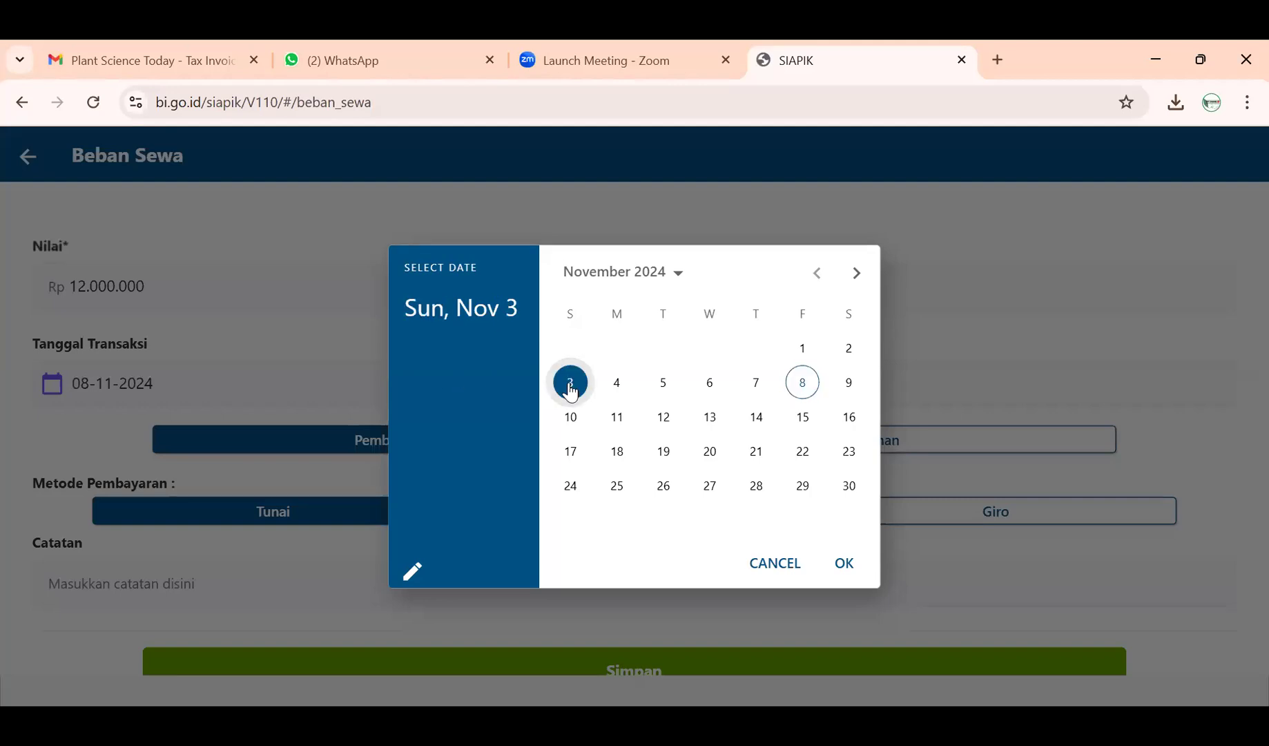
left_click(839, 566)
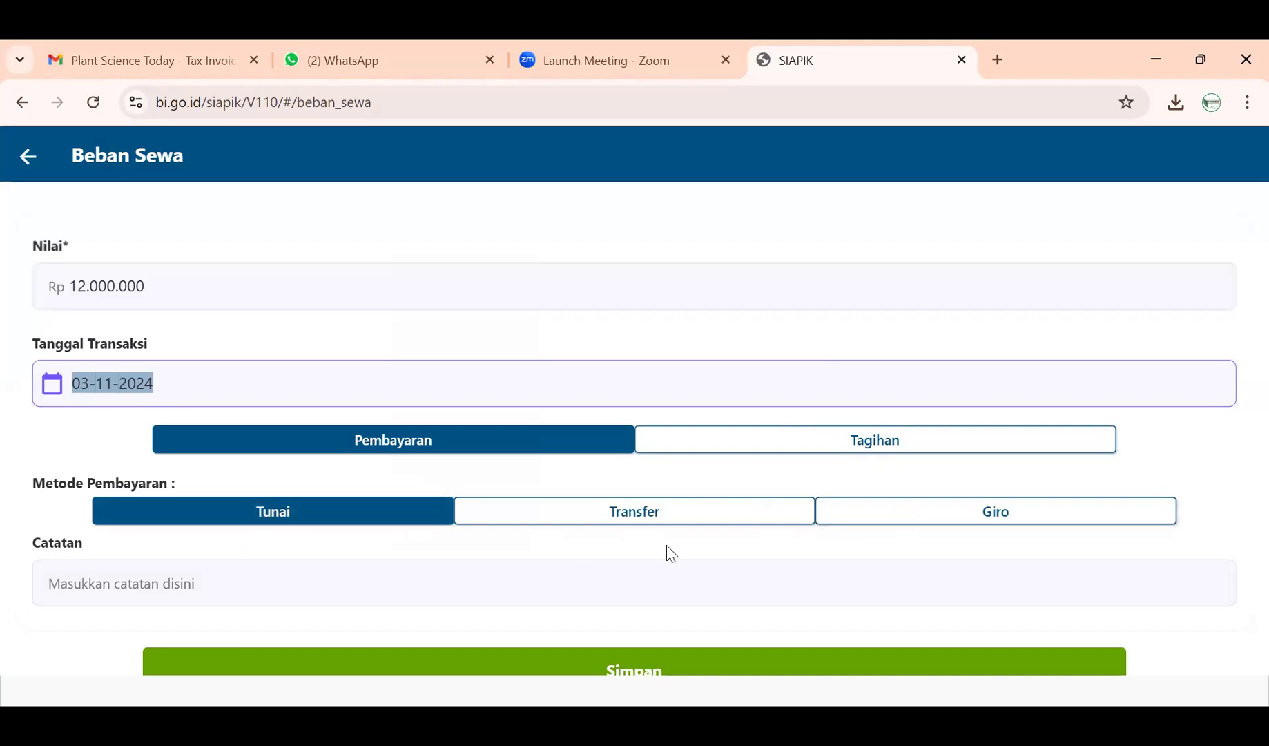
- Set the payment method to Giro with Mandiri as the bank
left_click(893, 511)
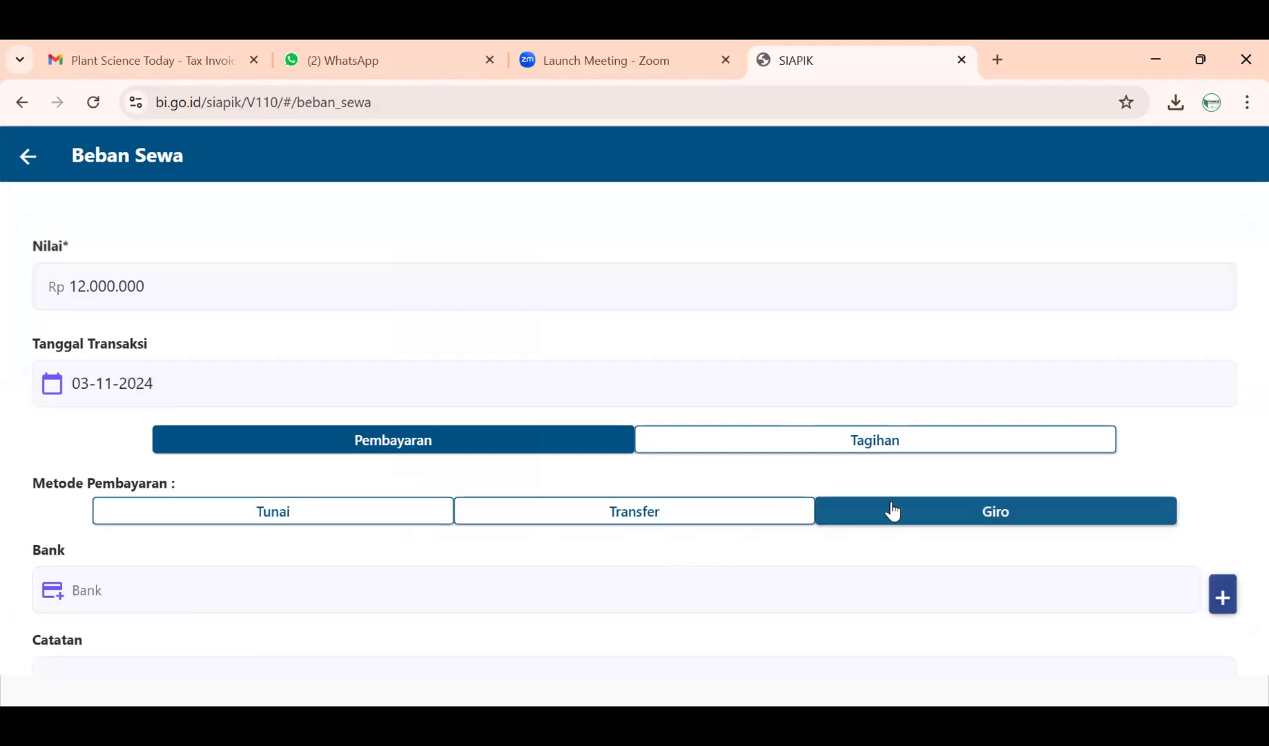
left_click(763, 512)
scroll(791, 529, "down", 1)
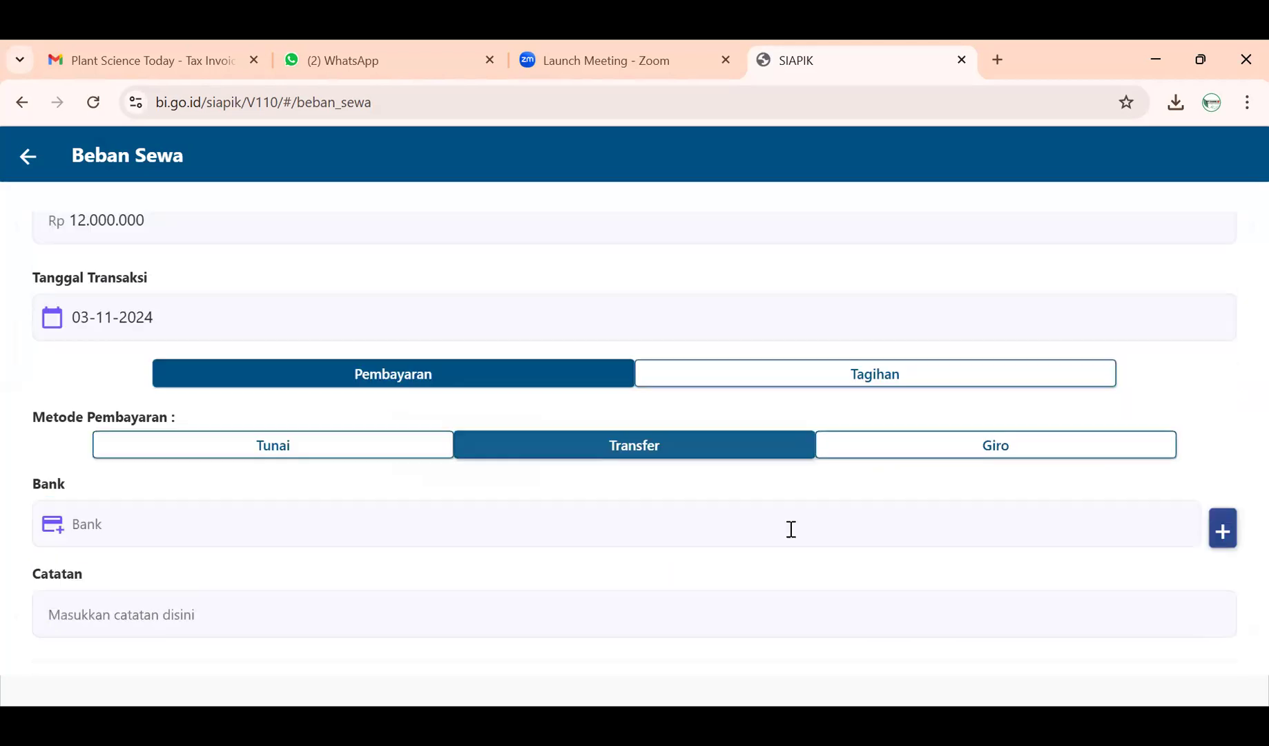
left_click(1046, 527)
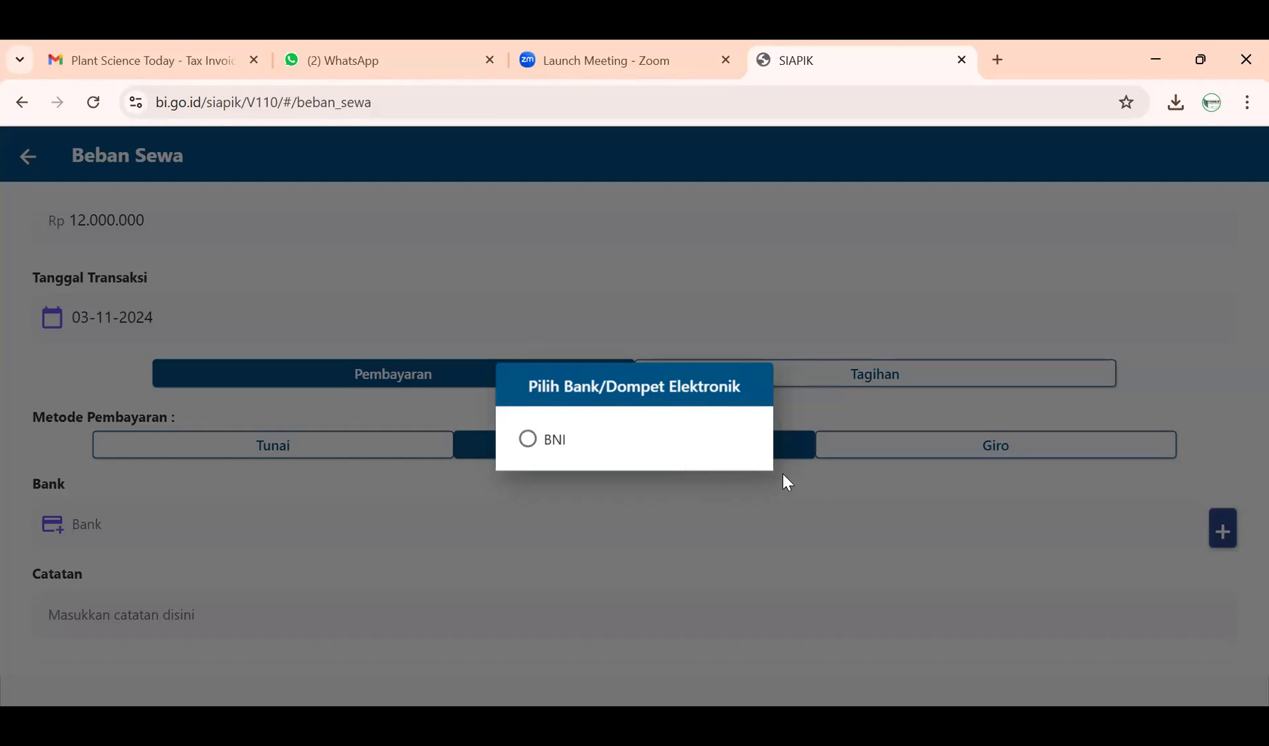
left_click(652, 458)
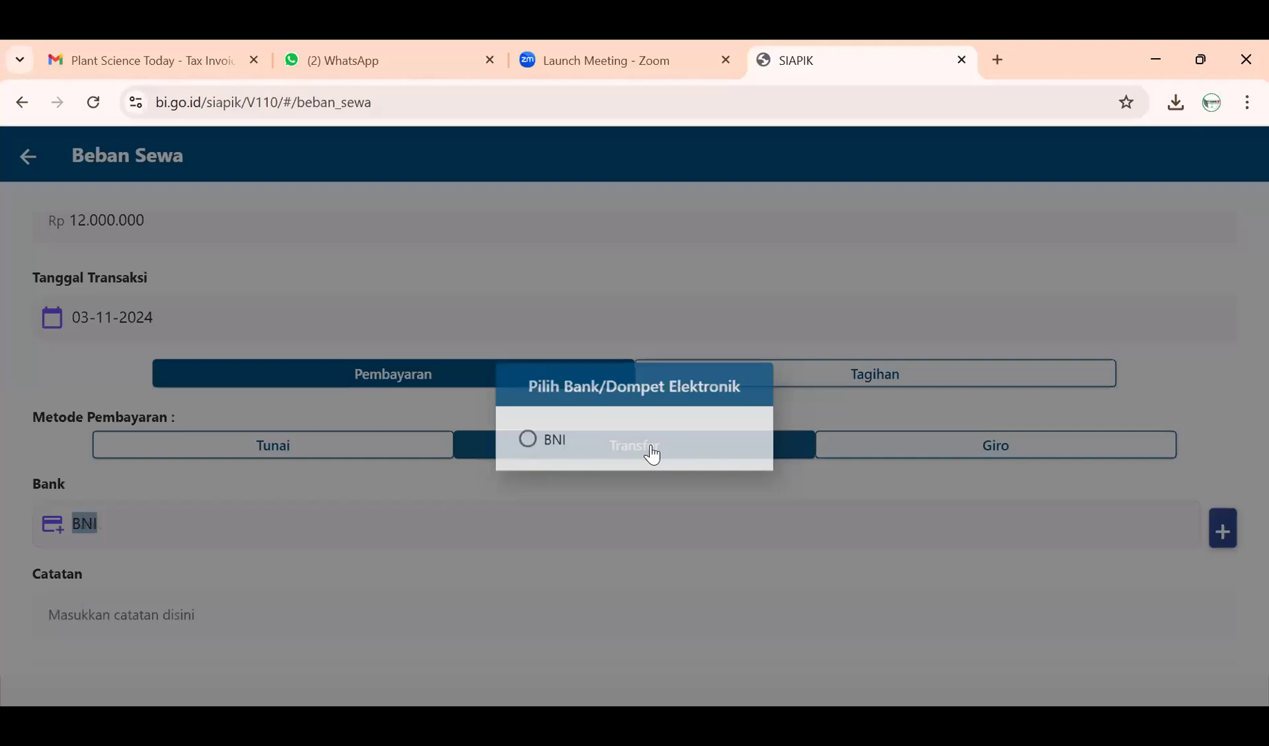
left_click(891, 453)
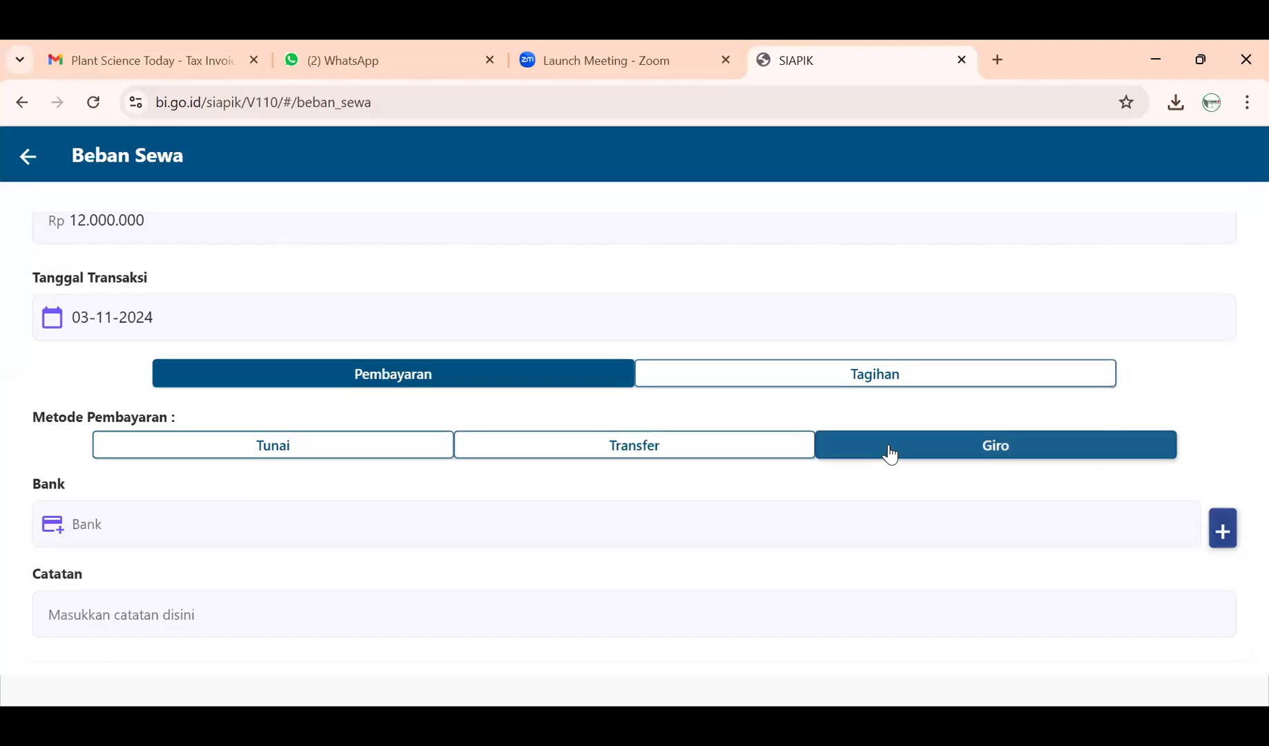
left_click(937, 541)
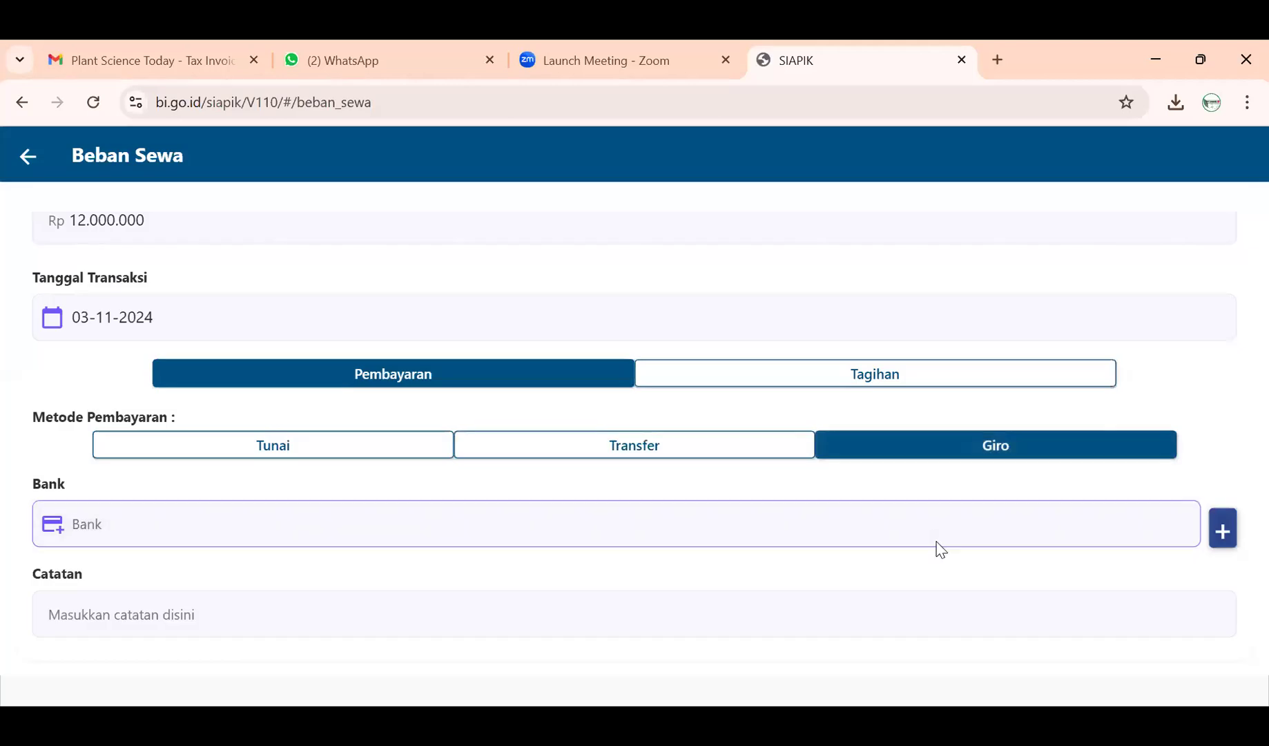
left_click(529, 439)
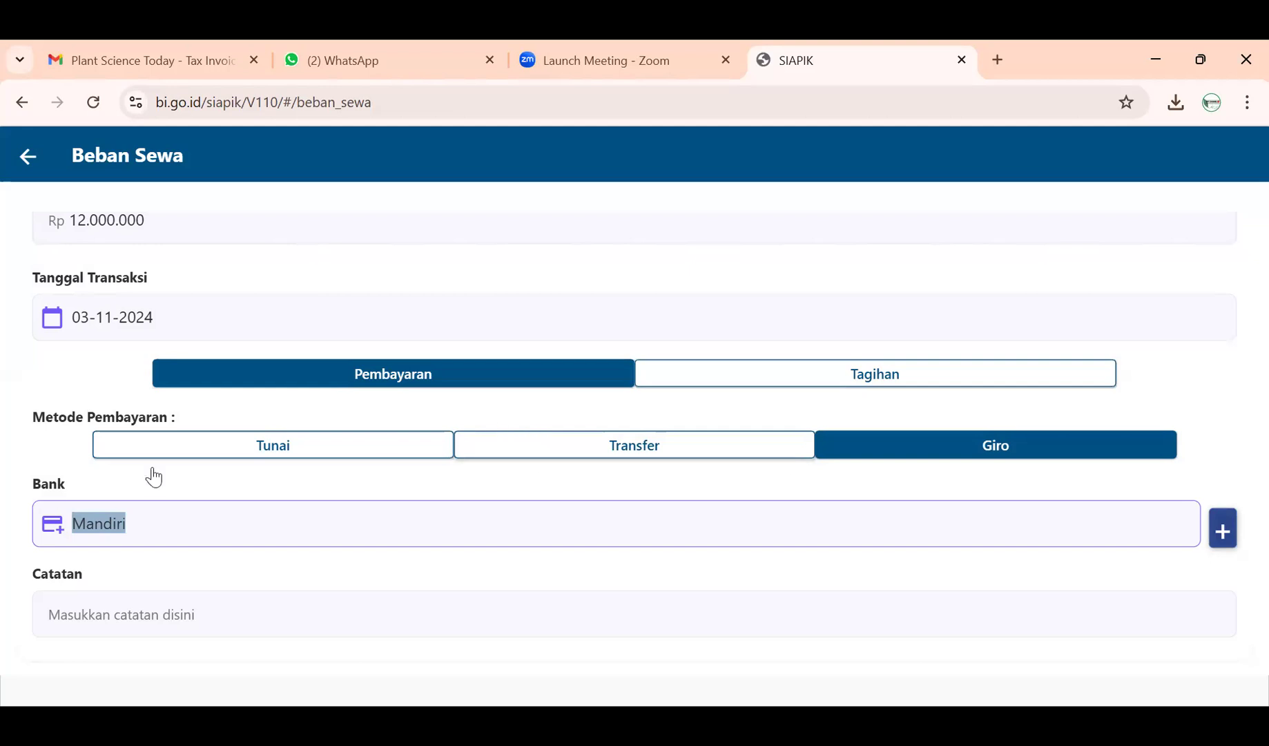
scroll(100, 499, "down", 1)
scroll(109, 491, "up", 2)
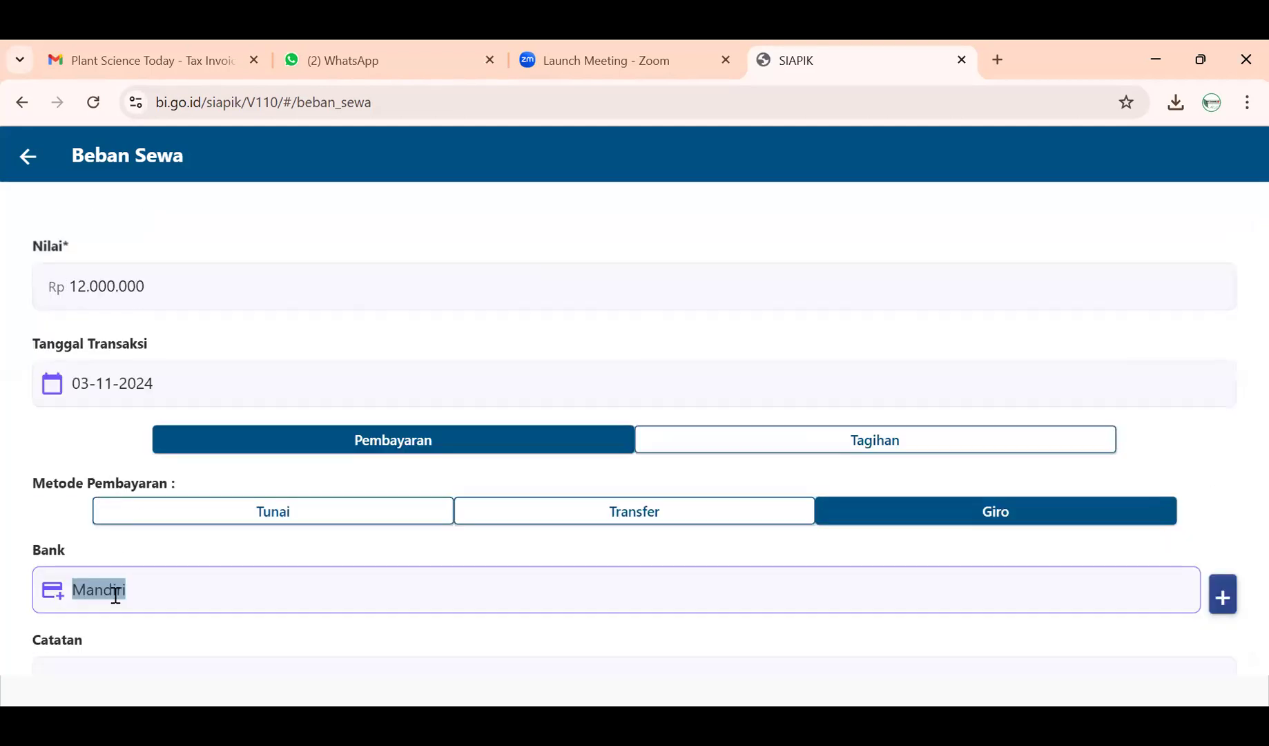
scroll(118, 593, "down", 2)
- Enter the Catatan 'Sewa Usaha Selama 12 Bulan'
left_click(153, 542)
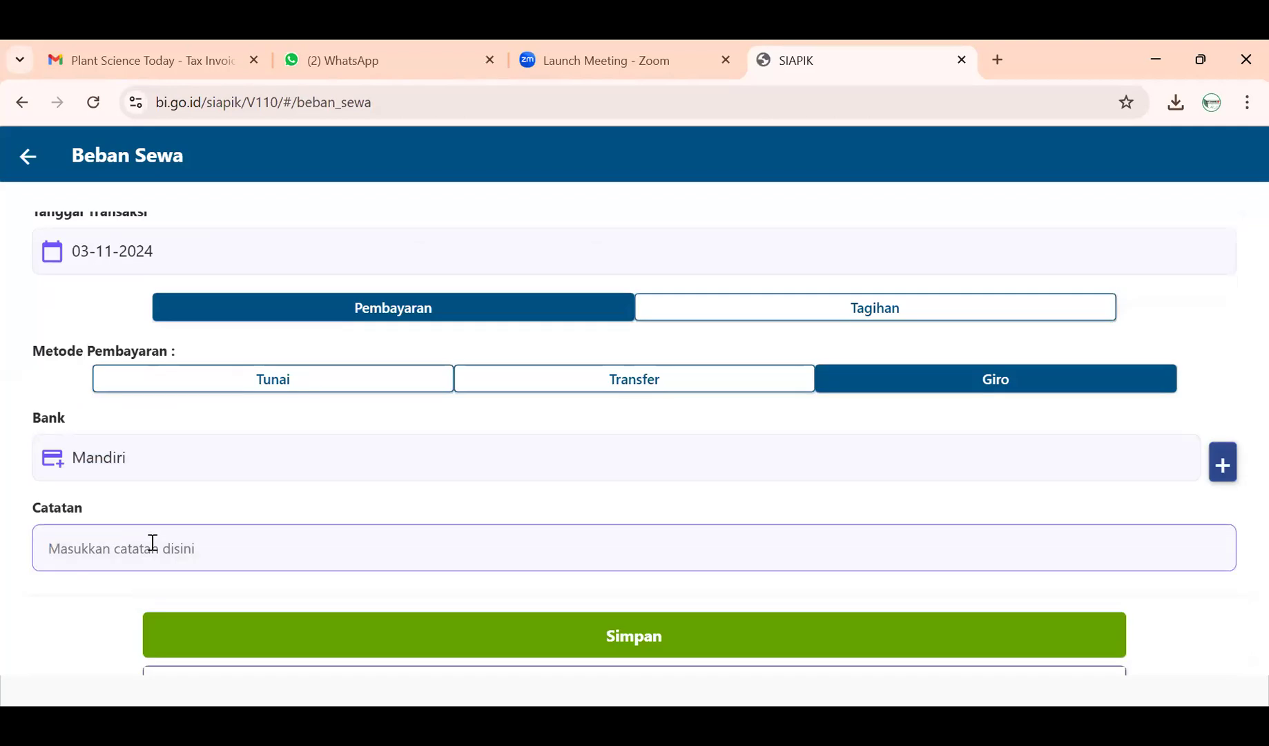
type("Sewa Usa")
key("BackSpace")
key("BackSpace")
type("saha")
key("Caps_Lock")
type("Selama ")
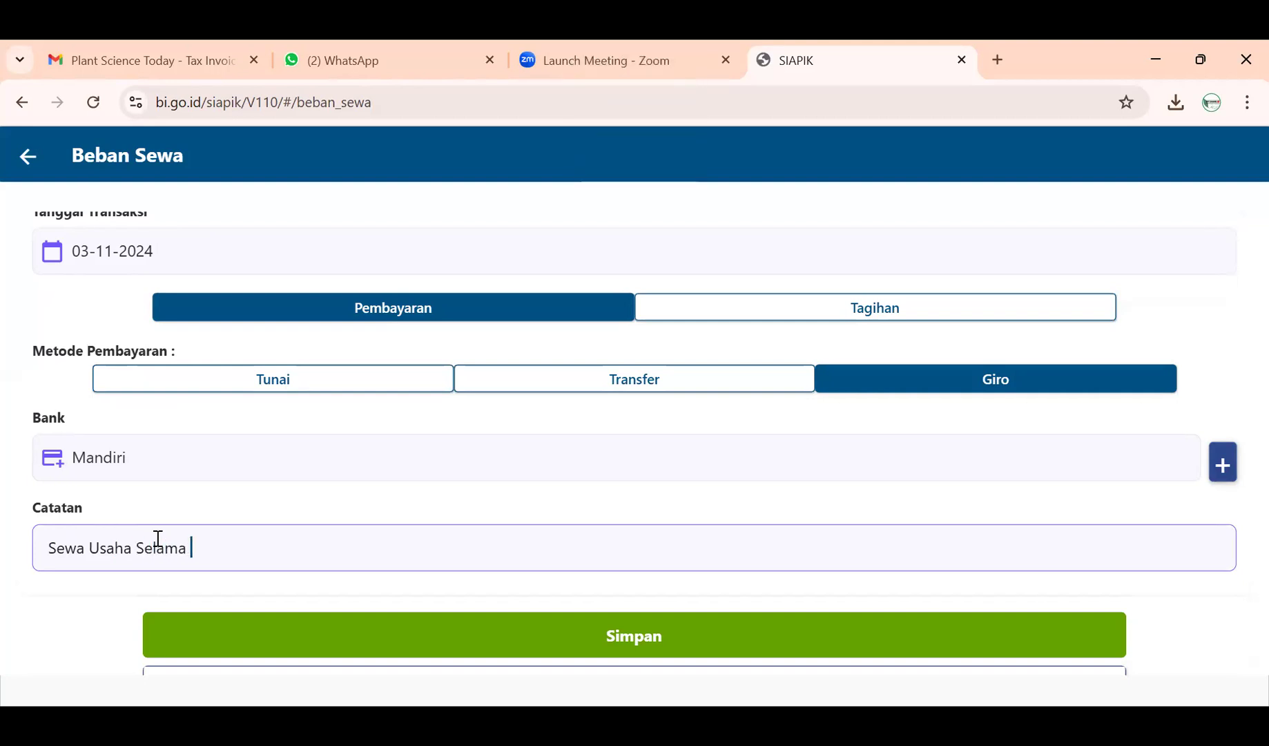
type("12 Bulan")
scroll(241, 518, "up", 2)
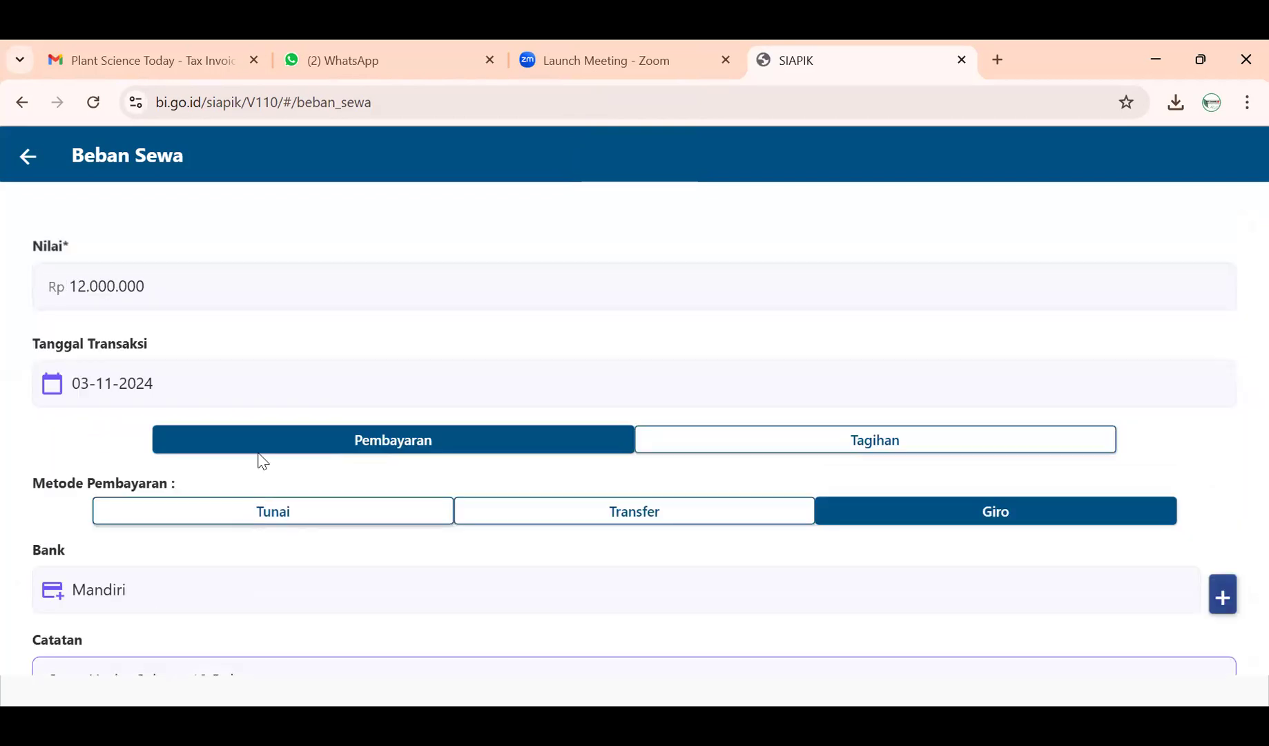
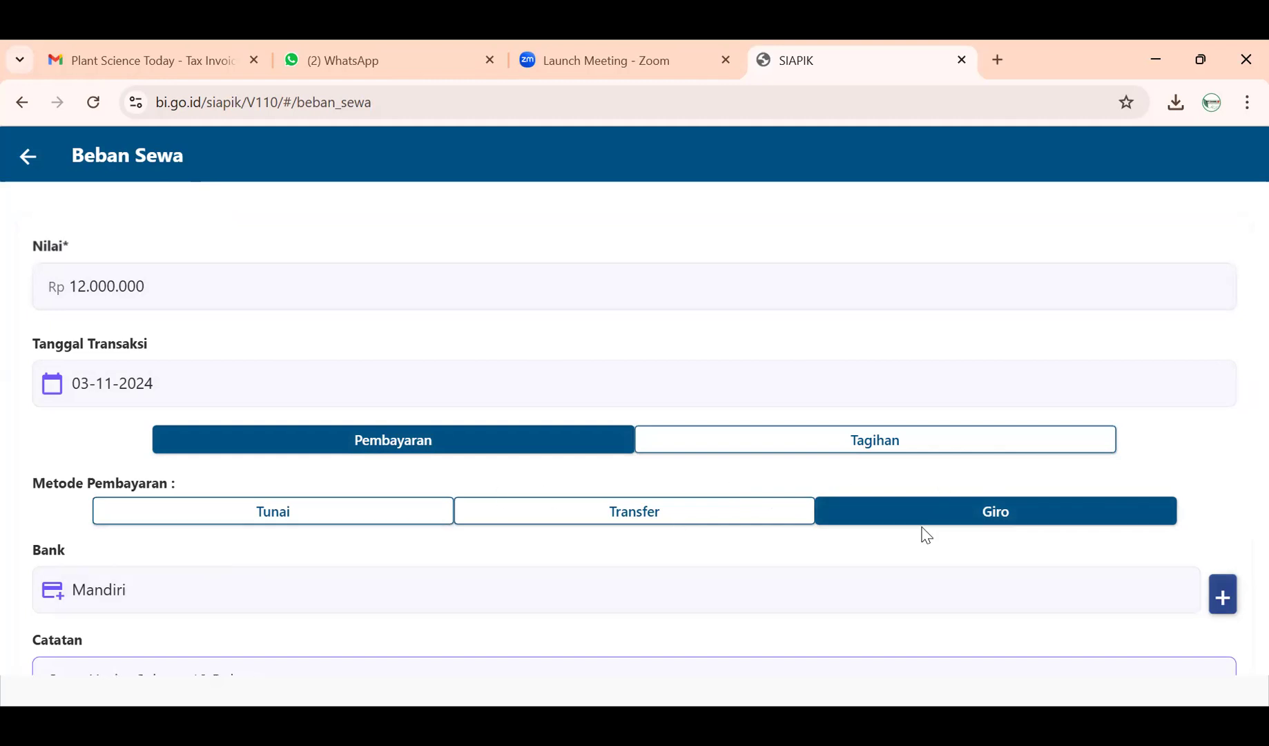
- Save the Rp 12.000.000 Beban Sewa expense dated 03 November 2024 and return to the menu
scroll(921, 533, "down", 2)
scroll(921, 531, "down", 2)
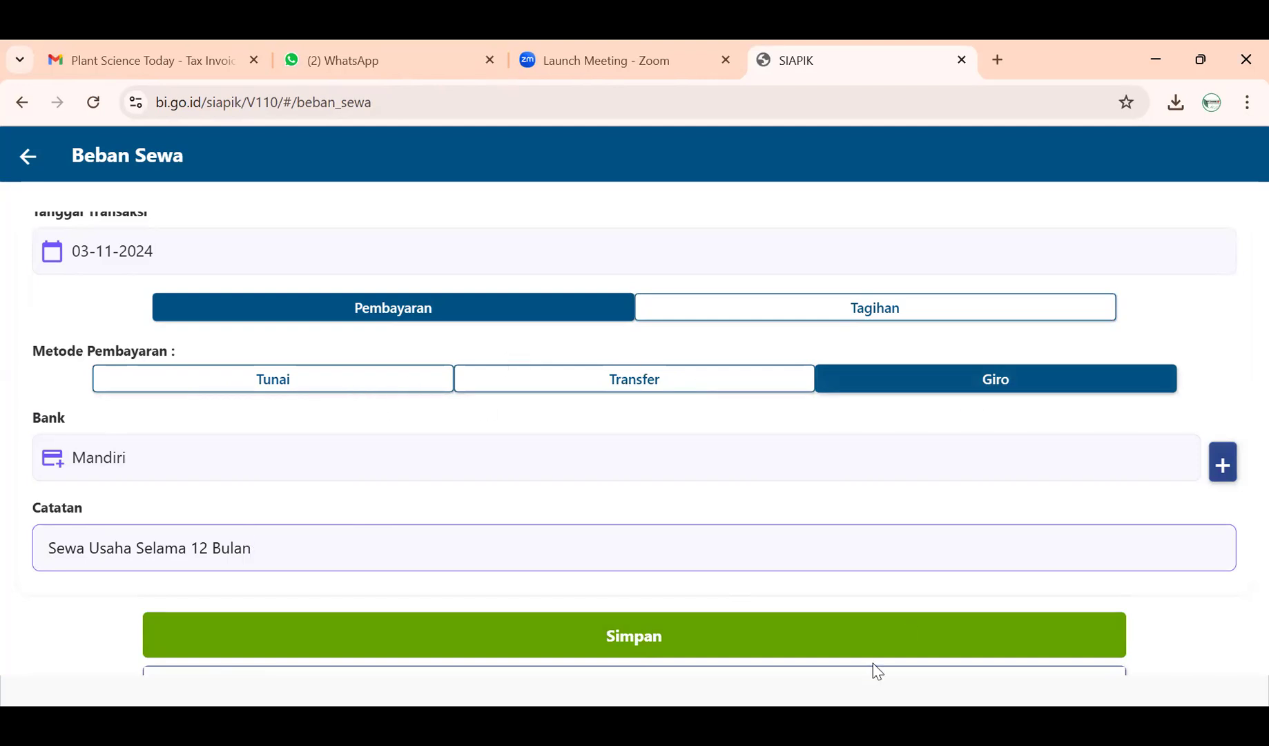
left_click(837, 634)
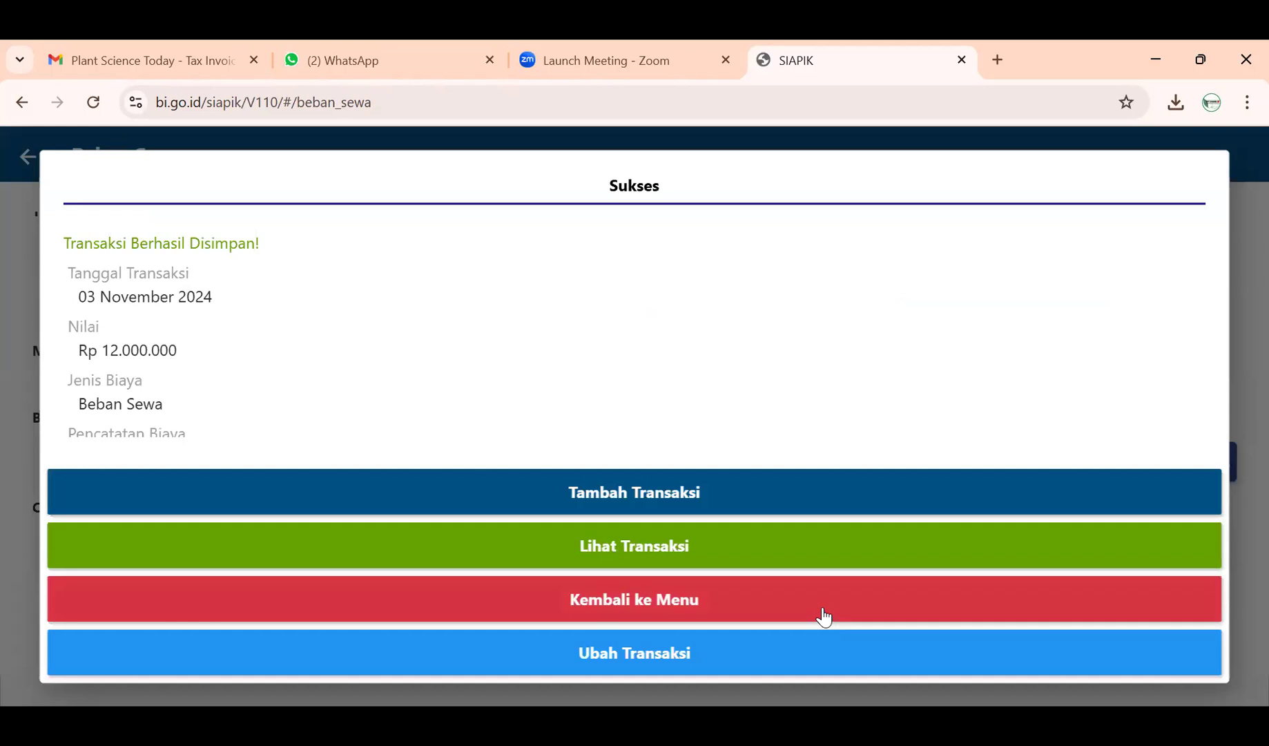
left_click(821, 614)
- Check the Rp 12.000.000 Beban Sewa entry in Laporan History Transaksi, then go back to Laporan
left_click(121, 481)
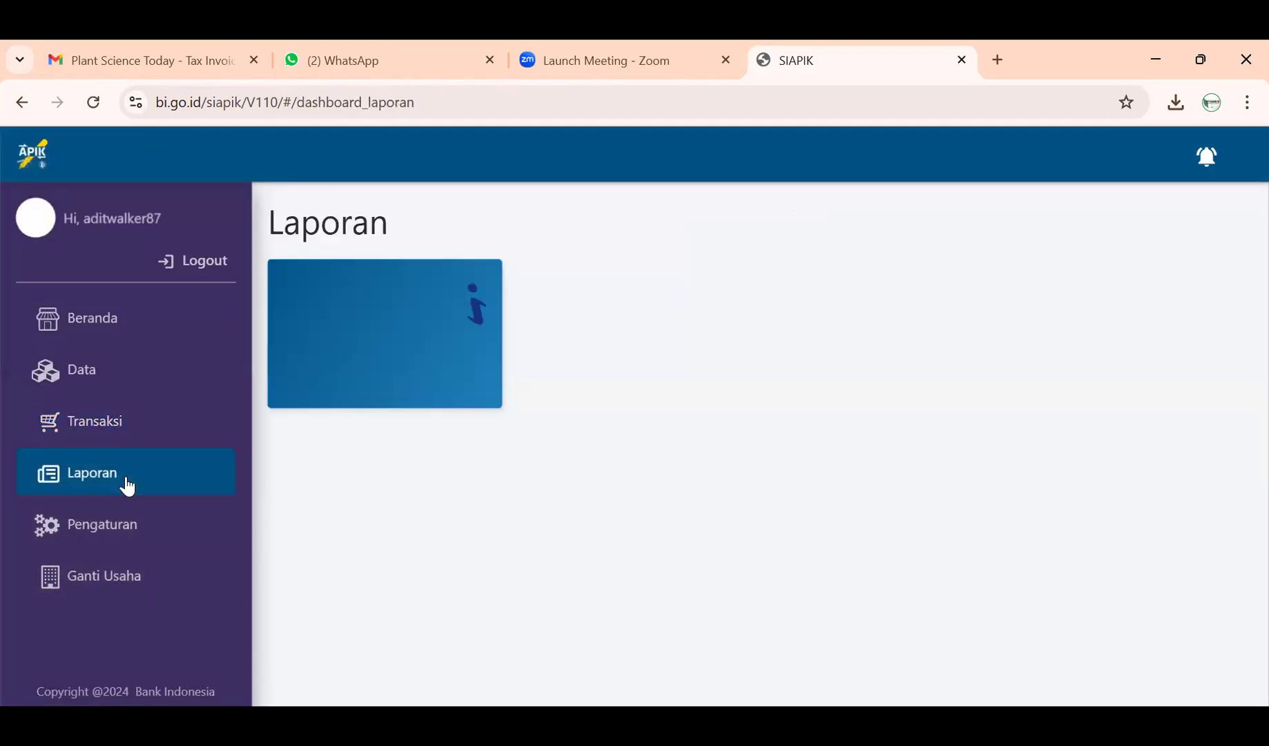
left_click(401, 533)
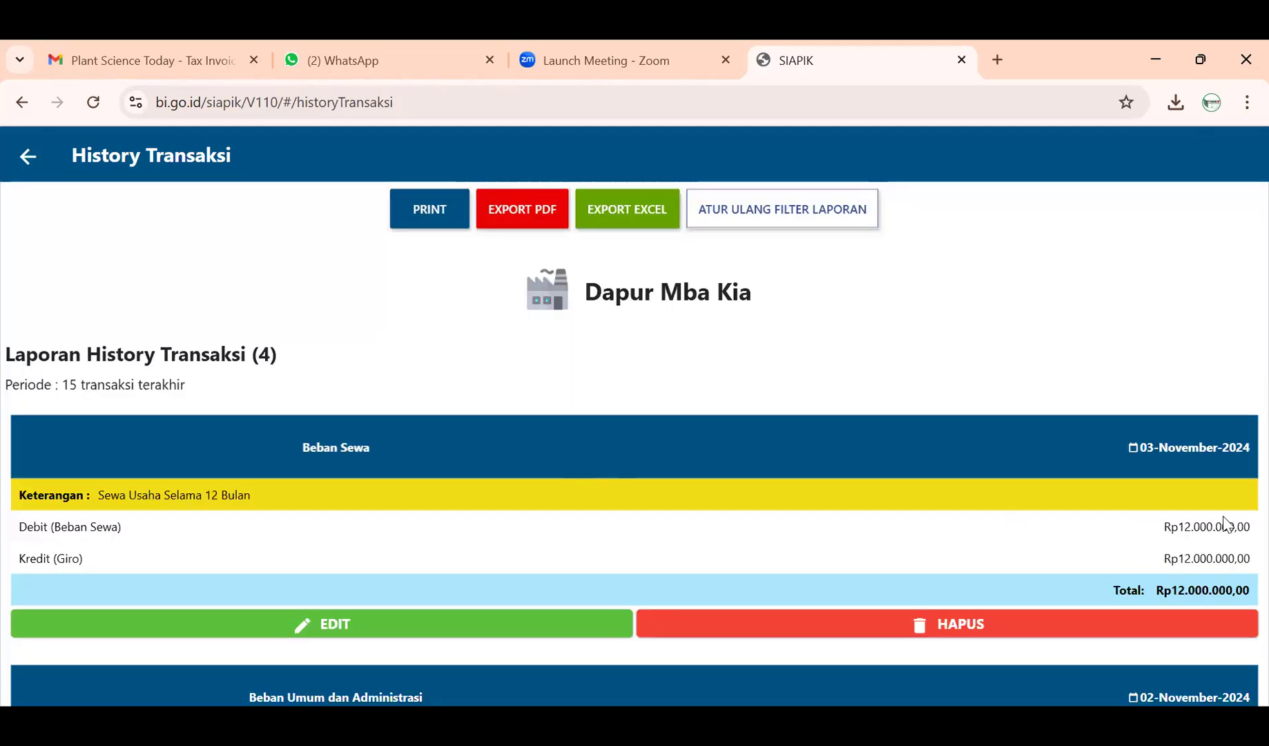
scroll(1175, 497, "down", 3)
scroll(1170, 544, "up", 3)
left_click(28, 158)
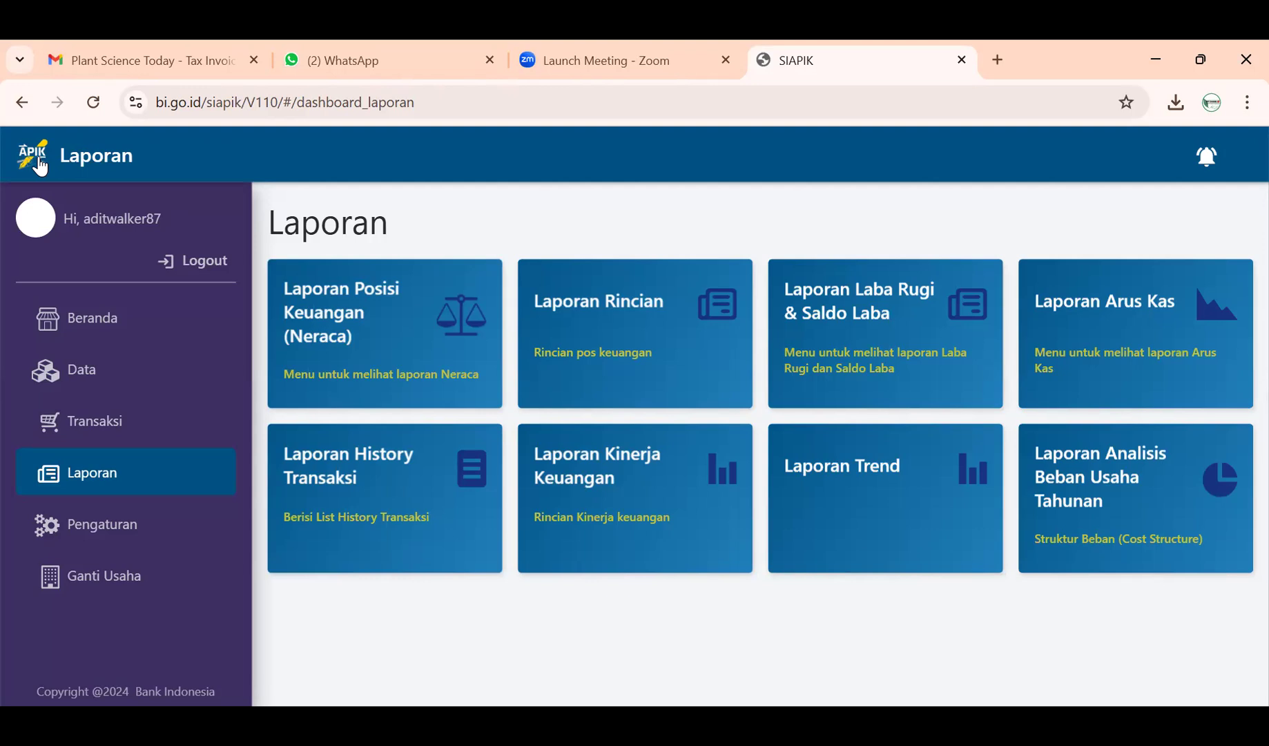
- Start a Pembelian Bahan Material purchase from Transaksi and choose the Tunai option
left_click(128, 414)
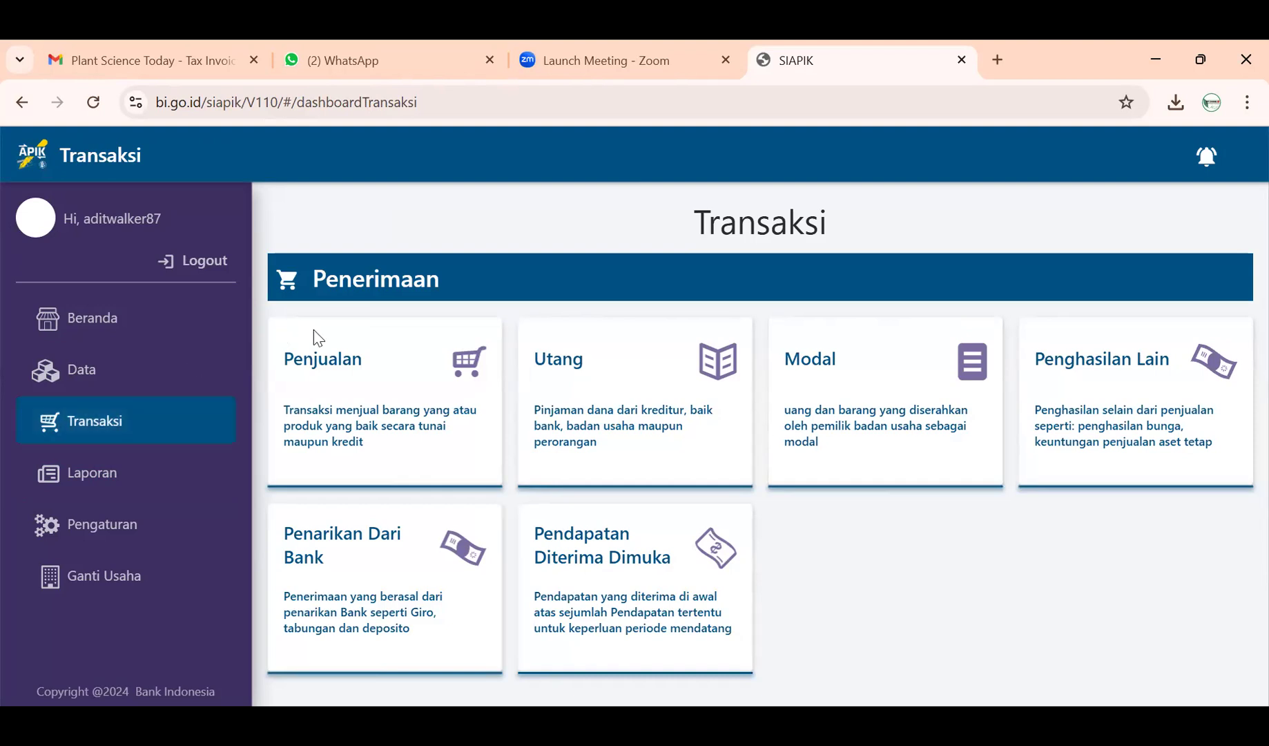
scroll(442, 375, "down", 4)
scroll(442, 375, "down", 1)
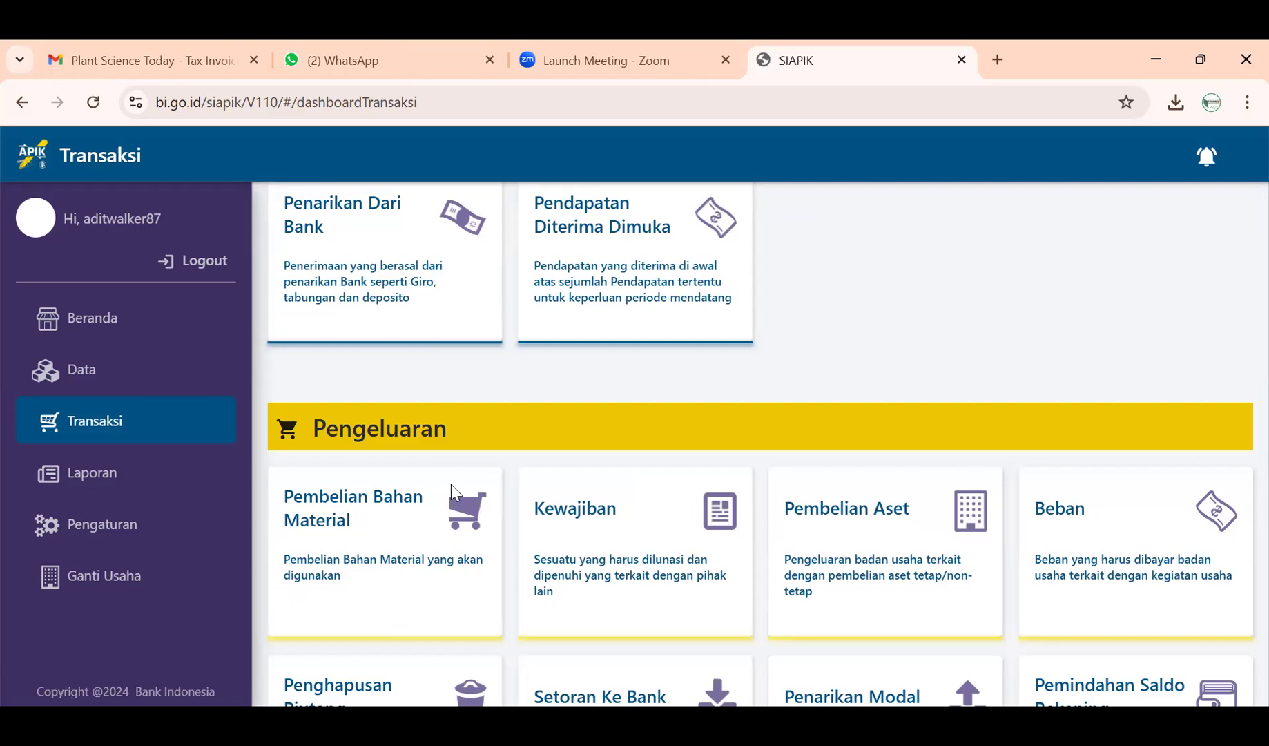
left_click(415, 519)
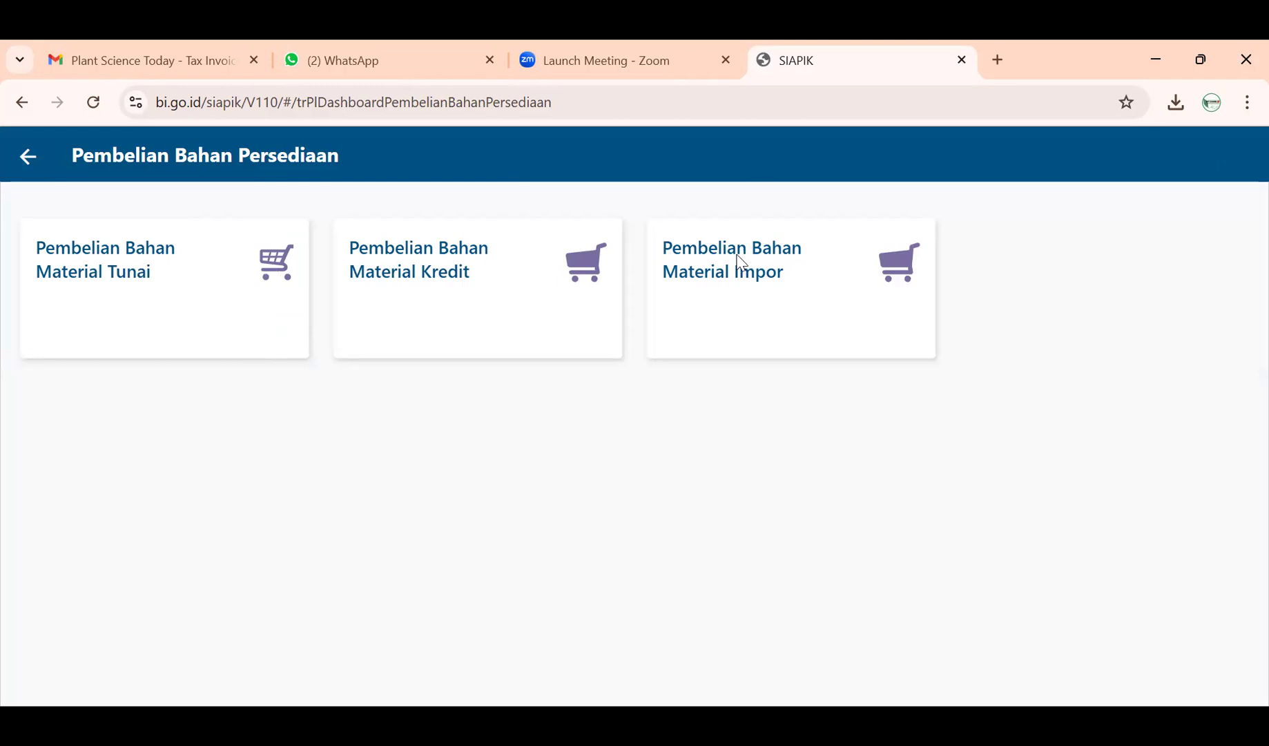
left_click(130, 273)
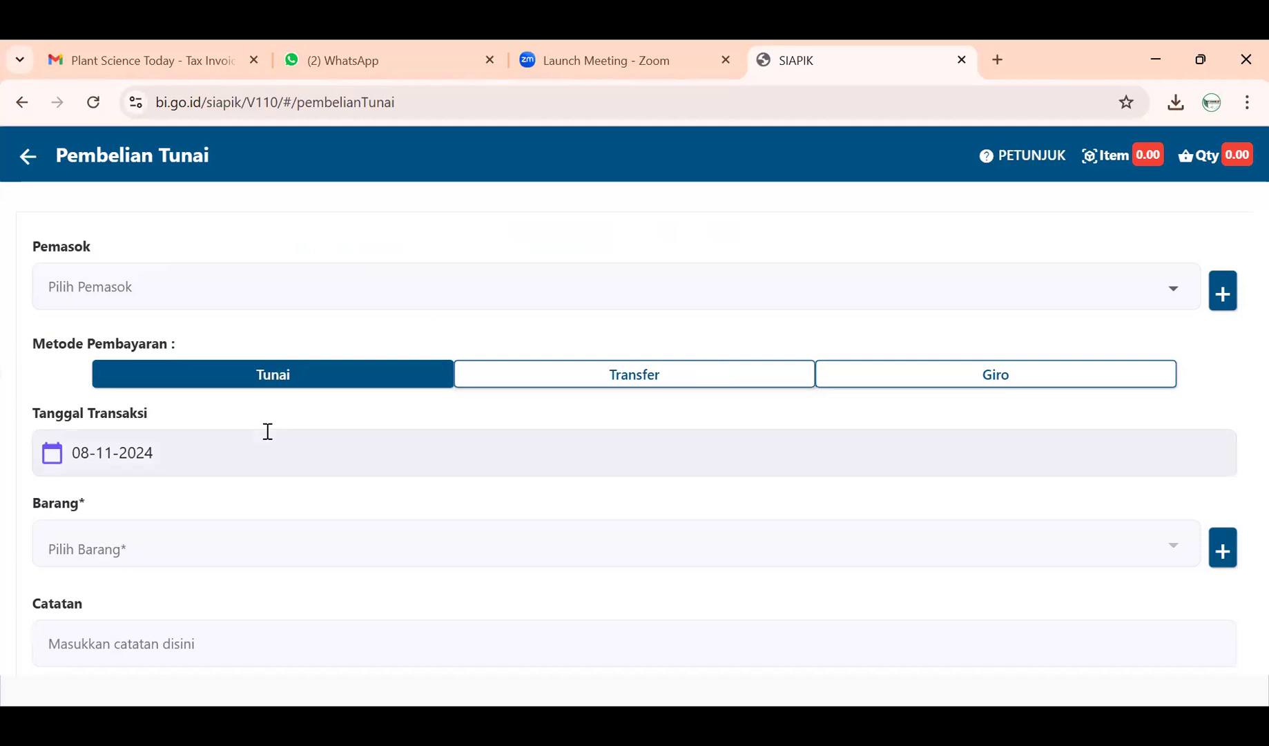
- Set Tanggal Transaksi to 04-11-2024 and select the fruit supplier as Pemasok
left_click(250, 468)
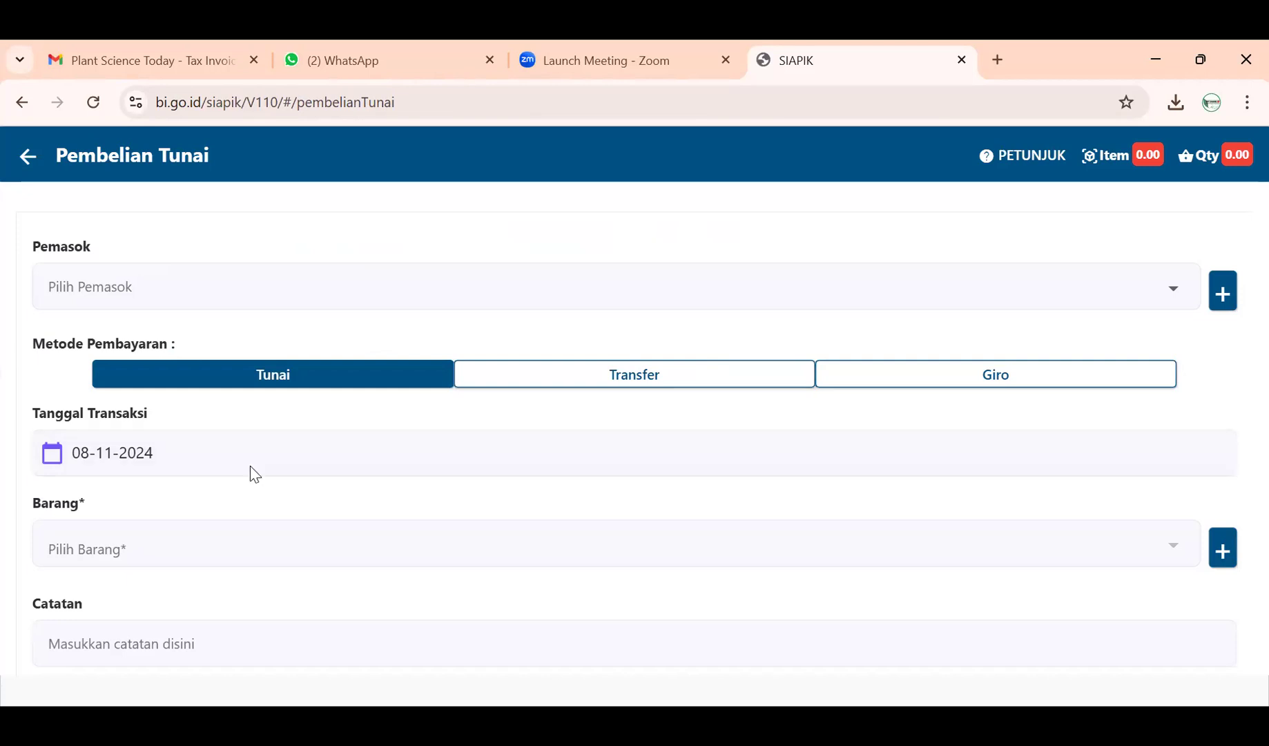
left_click(613, 392)
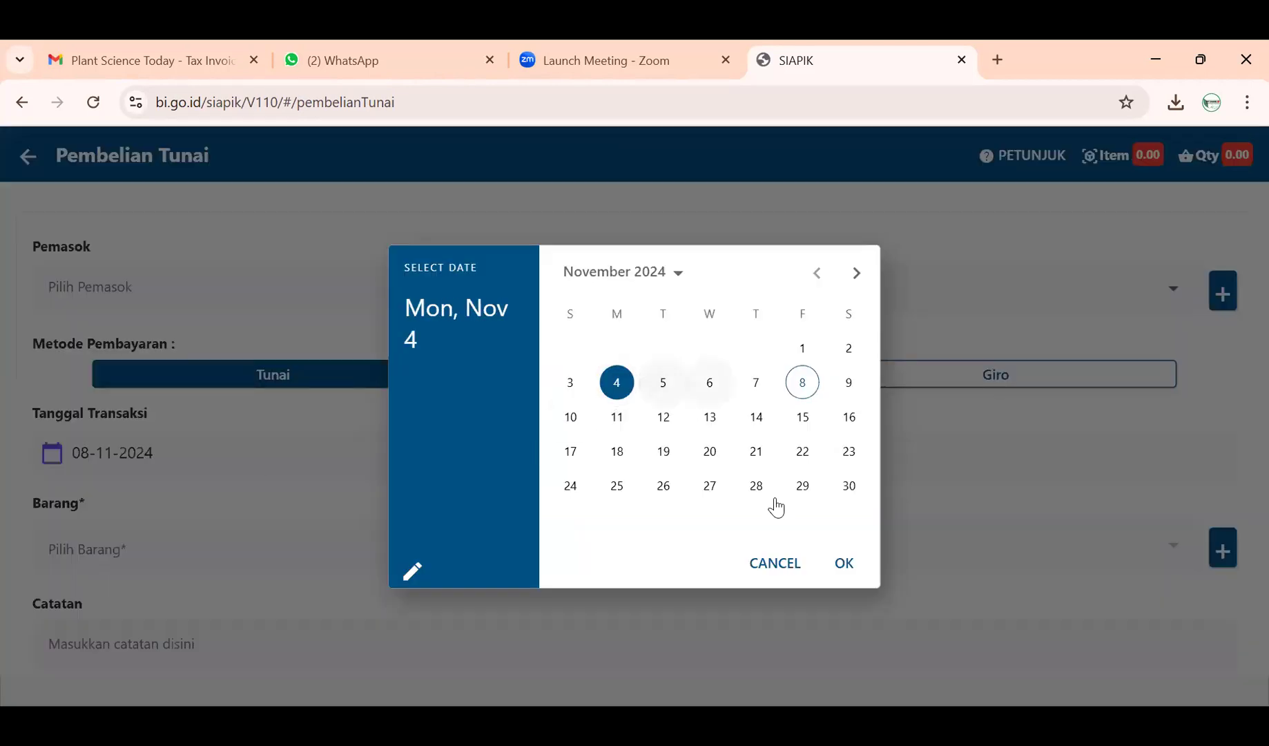
left_click(830, 565)
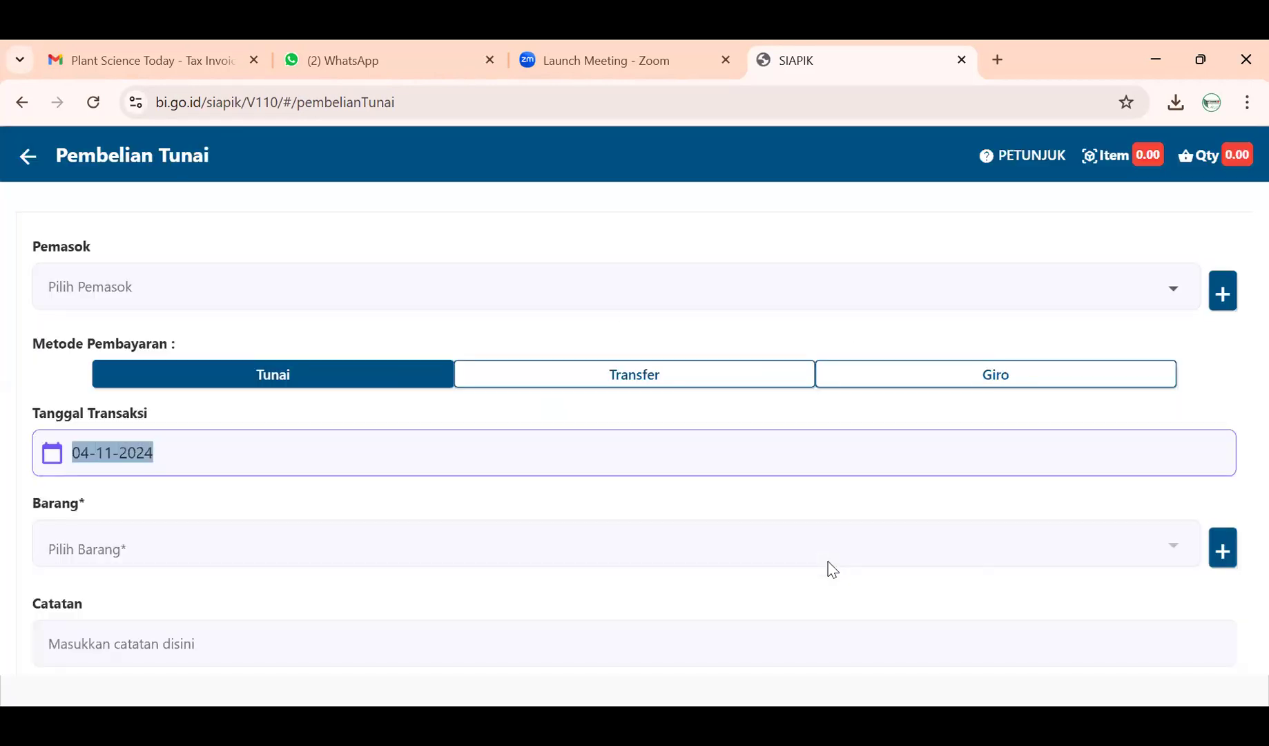
left_click(355, 311)
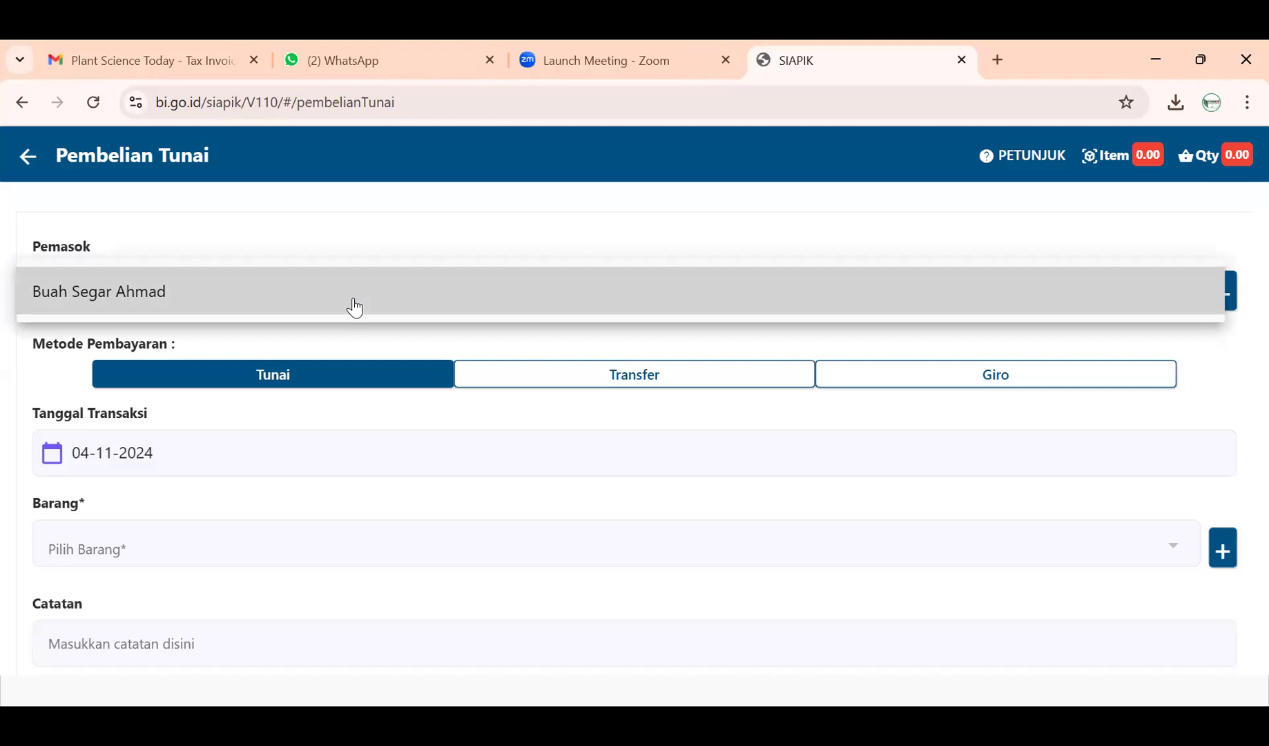
left_click(355, 307)
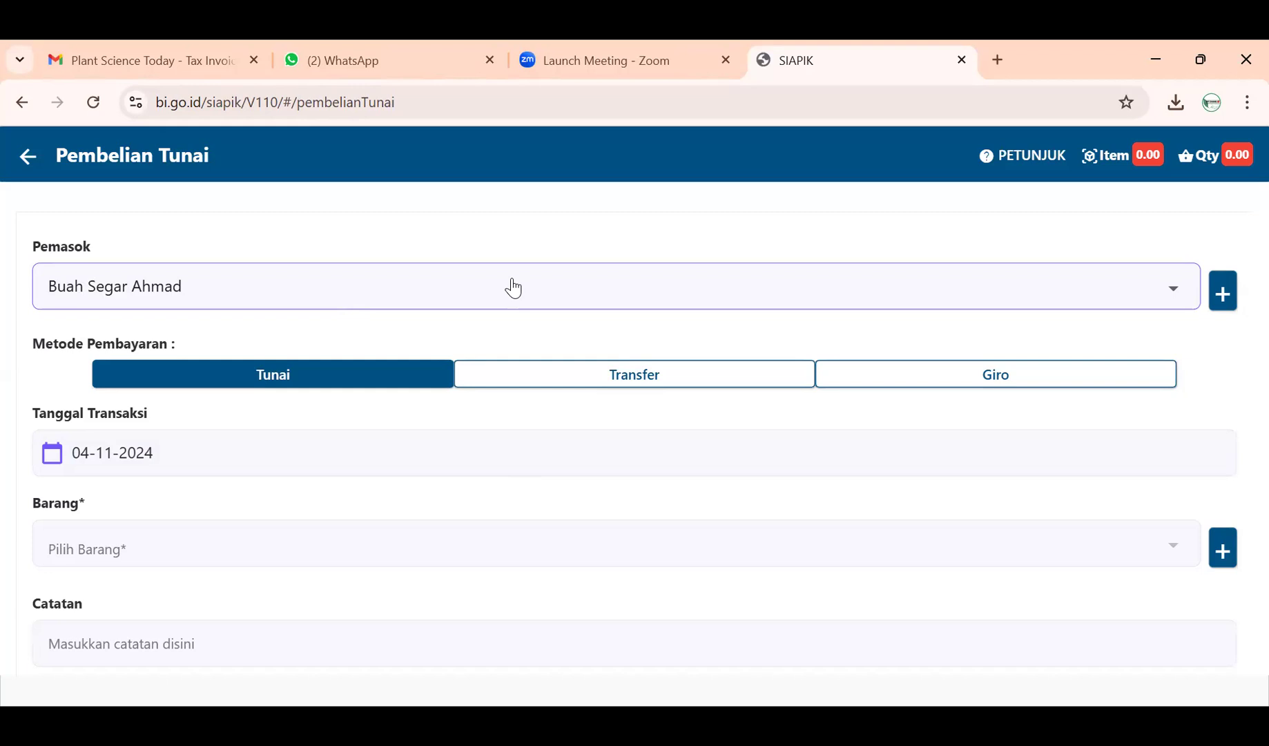
left_click(513, 287)
left_click(511, 288)
- Choose Transfer payment from BNI and dismiss the 'Belum ada data barang' warning
left_click(555, 377)
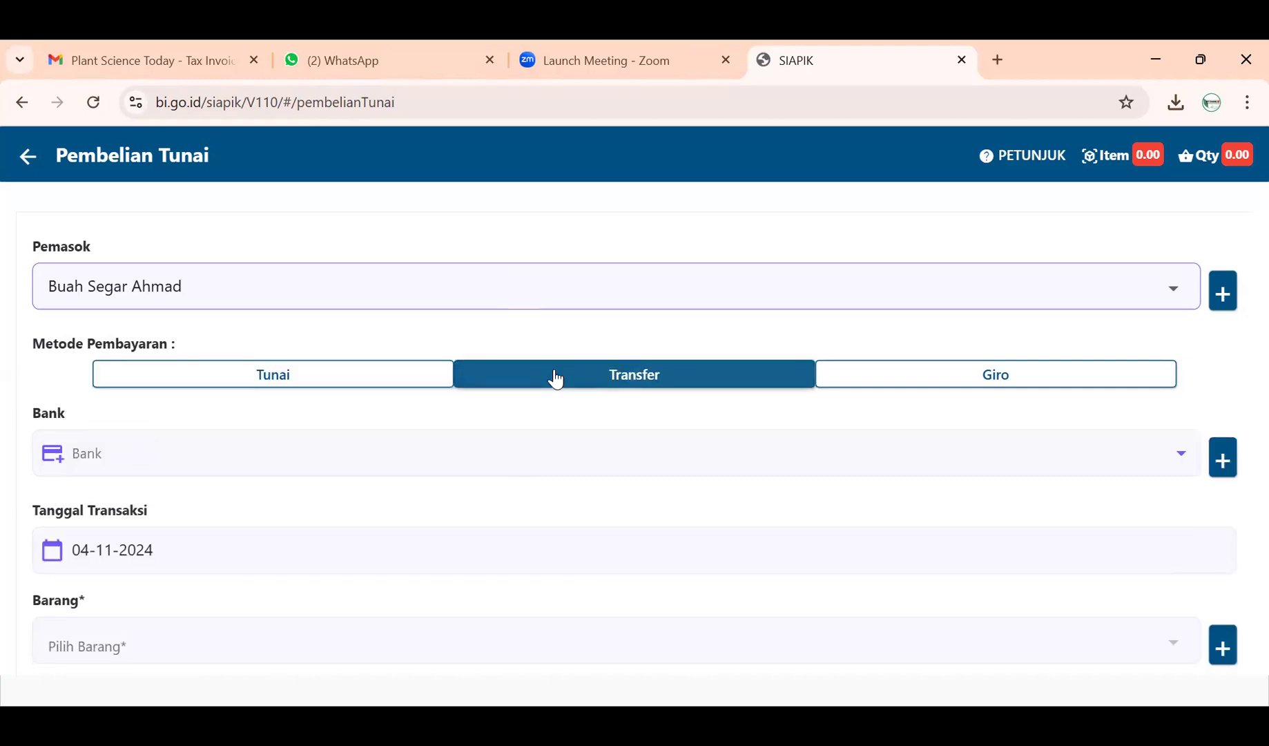
left_click(345, 472)
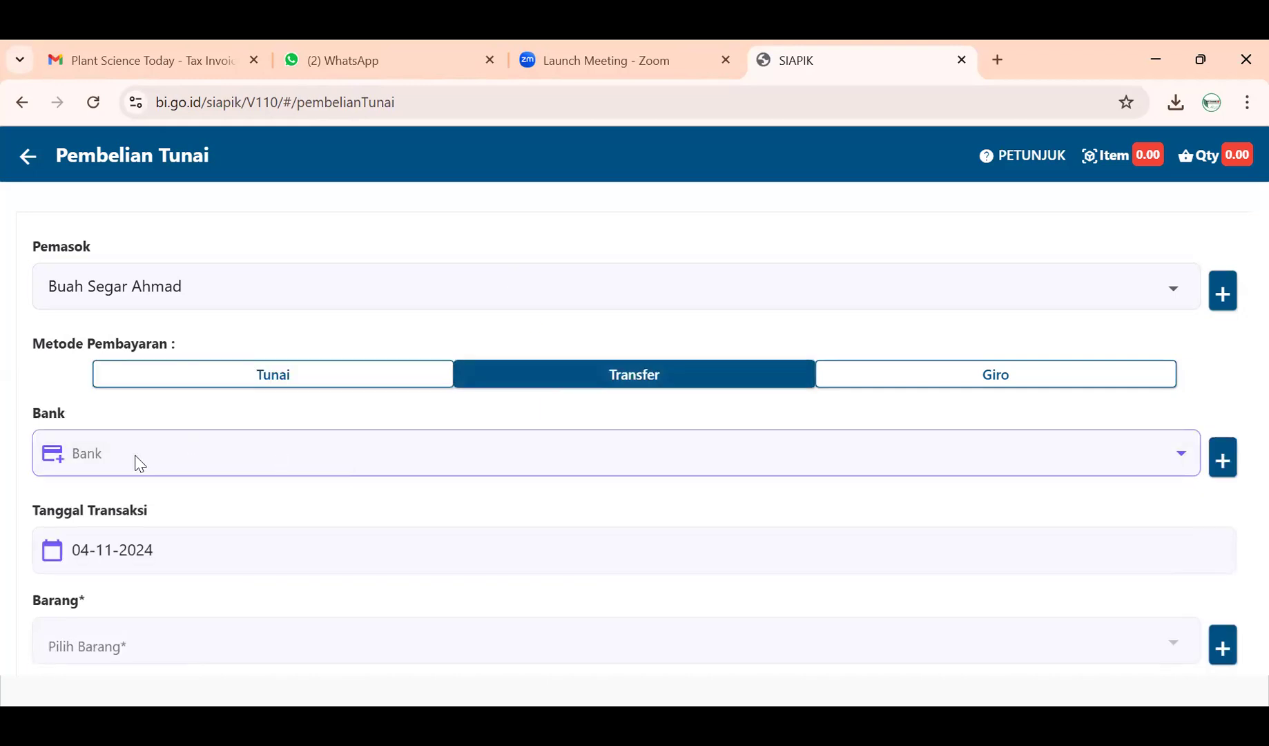
left_click(527, 439)
scroll(474, 468, "down", 2)
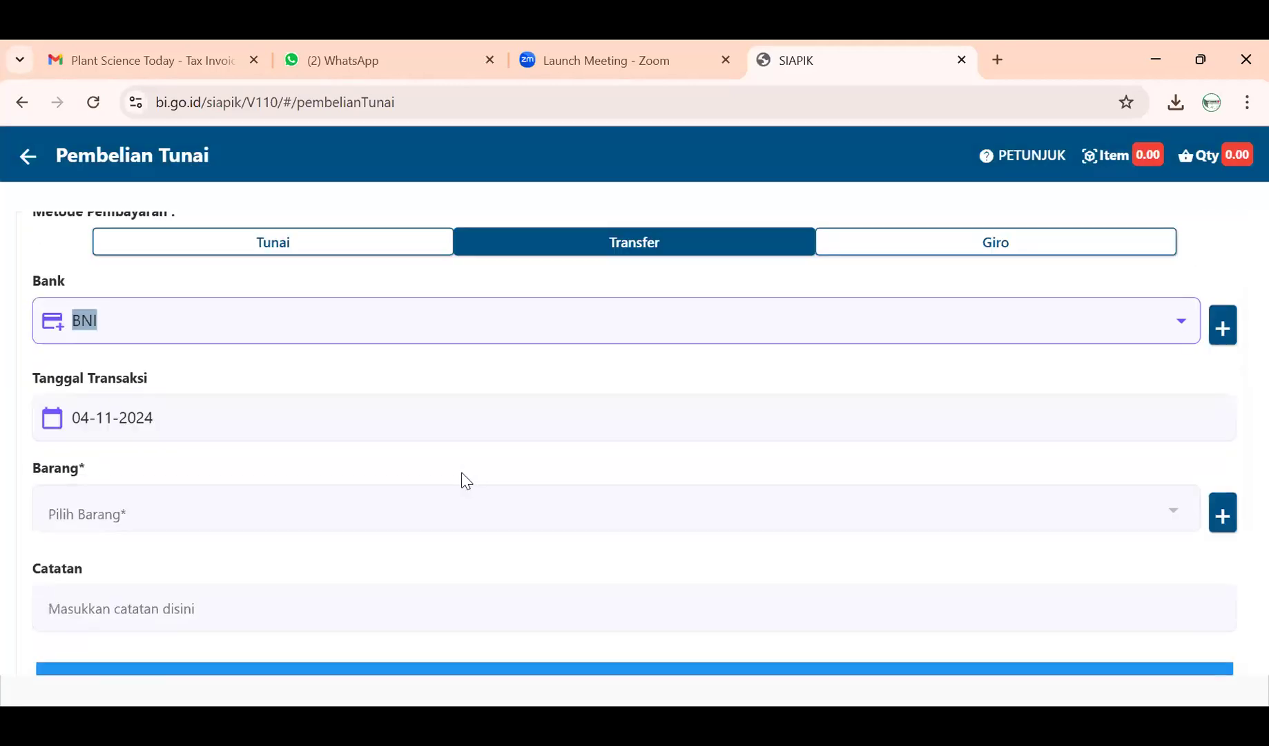
scroll(442, 497, "up", 2)
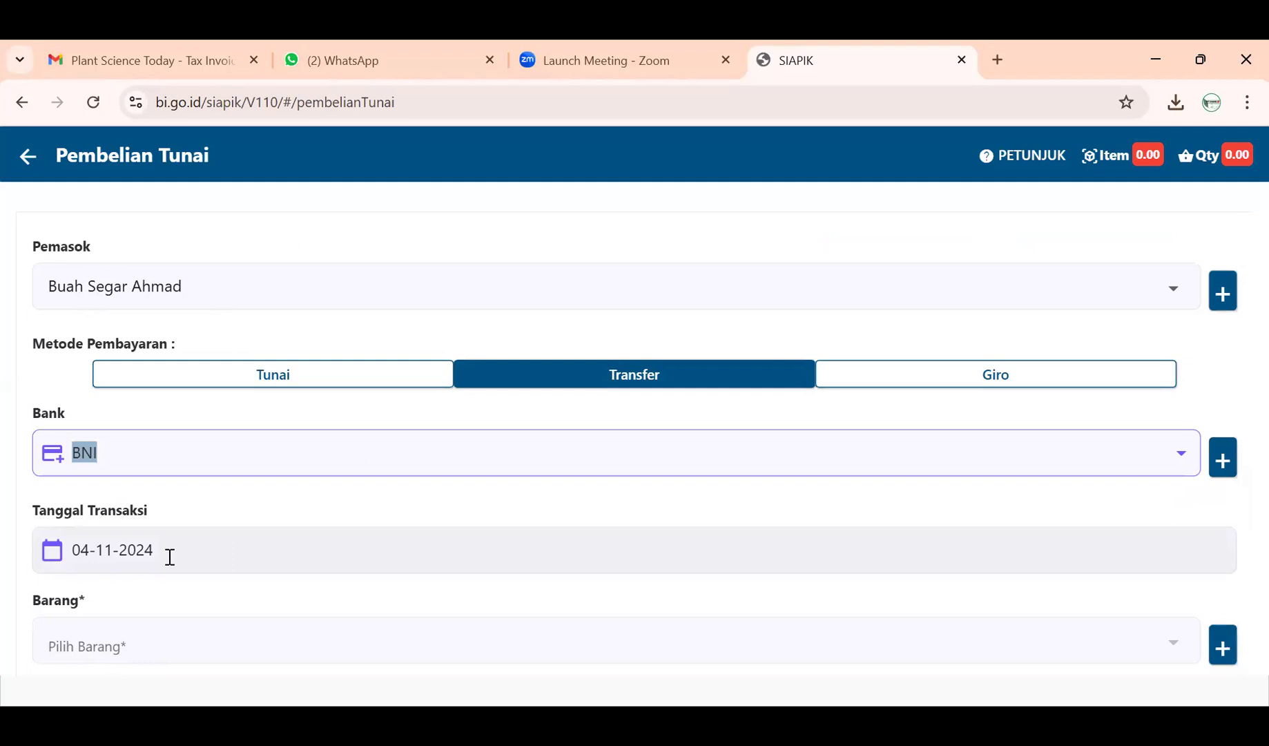
scroll(173, 564, "down", 1)
left_click(154, 575)
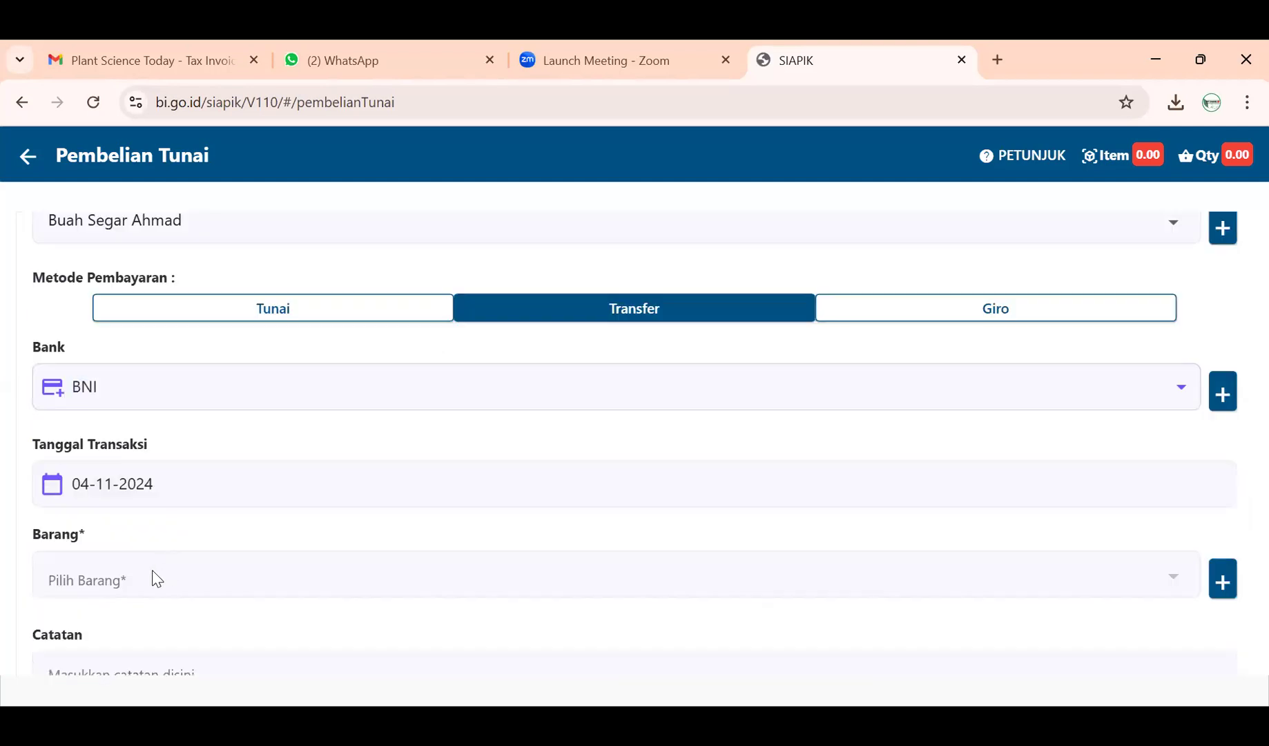
left_click(558, 511)
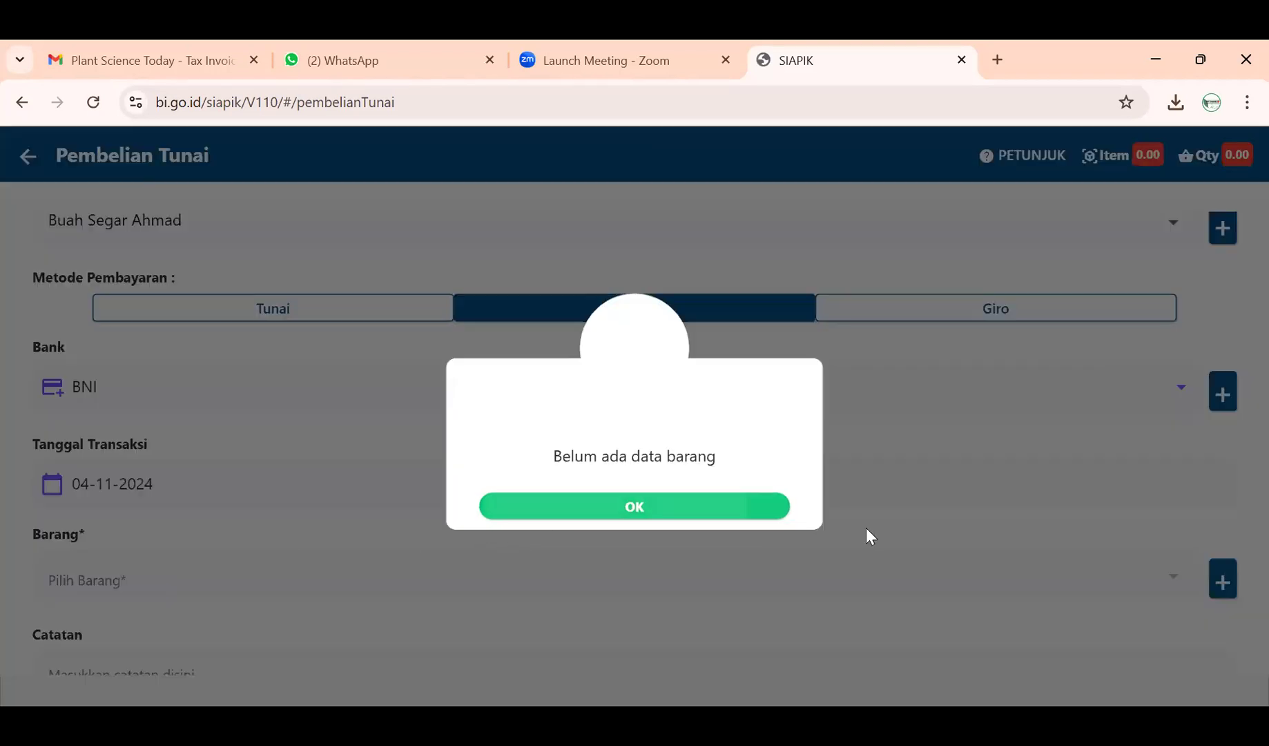
- Start a new material and name it Mangga
left_click(1218, 573)
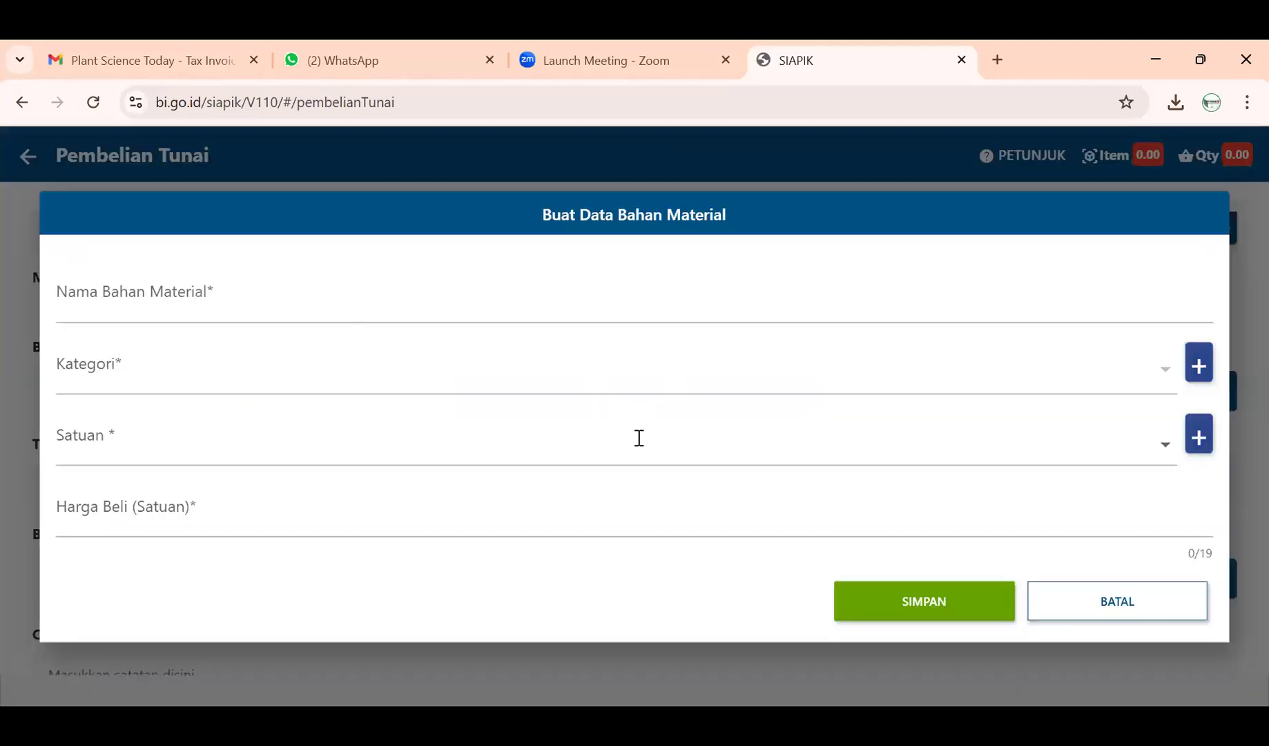
left_click(326, 305)
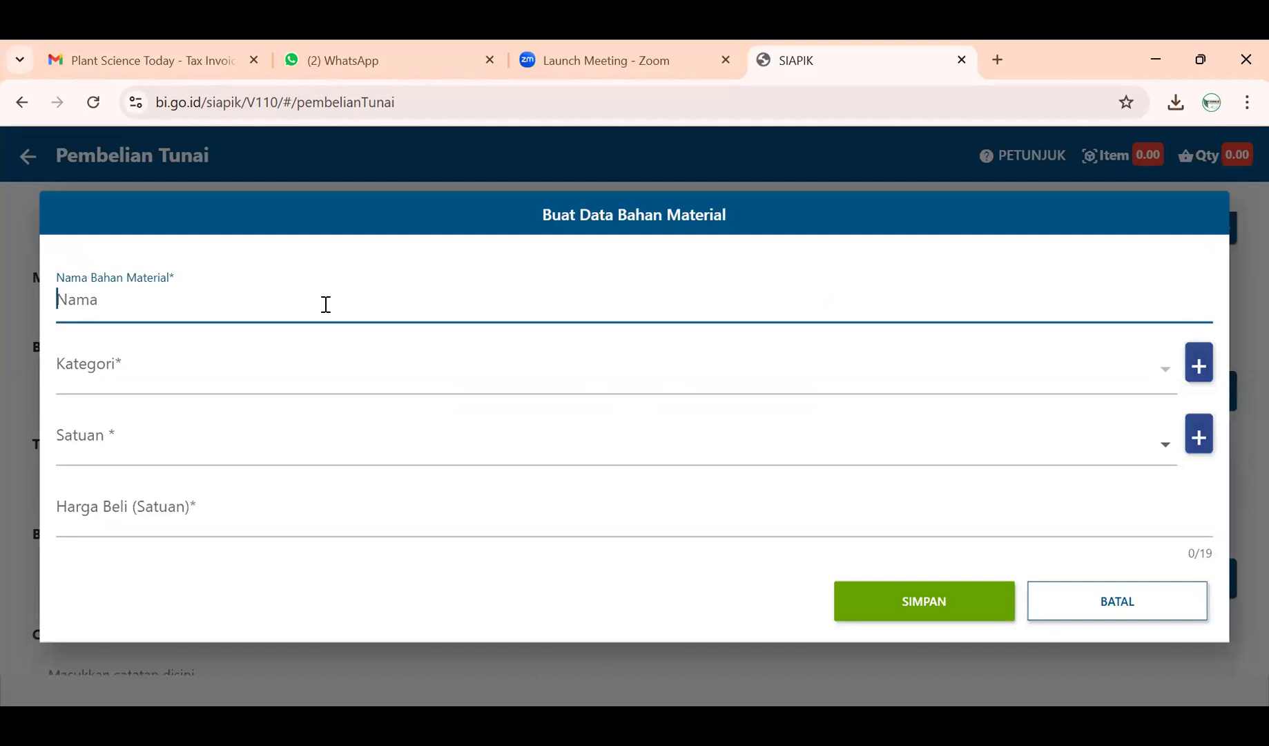
type("Buah NA")
key("BackSpace")
key("BackSpace")
key("BackSpace")
key("BackSpace")
key("BackSpace")
key("BackSpace")
type("mA")
key("BackSpace")
key("BackSpace")
type("Mangga")
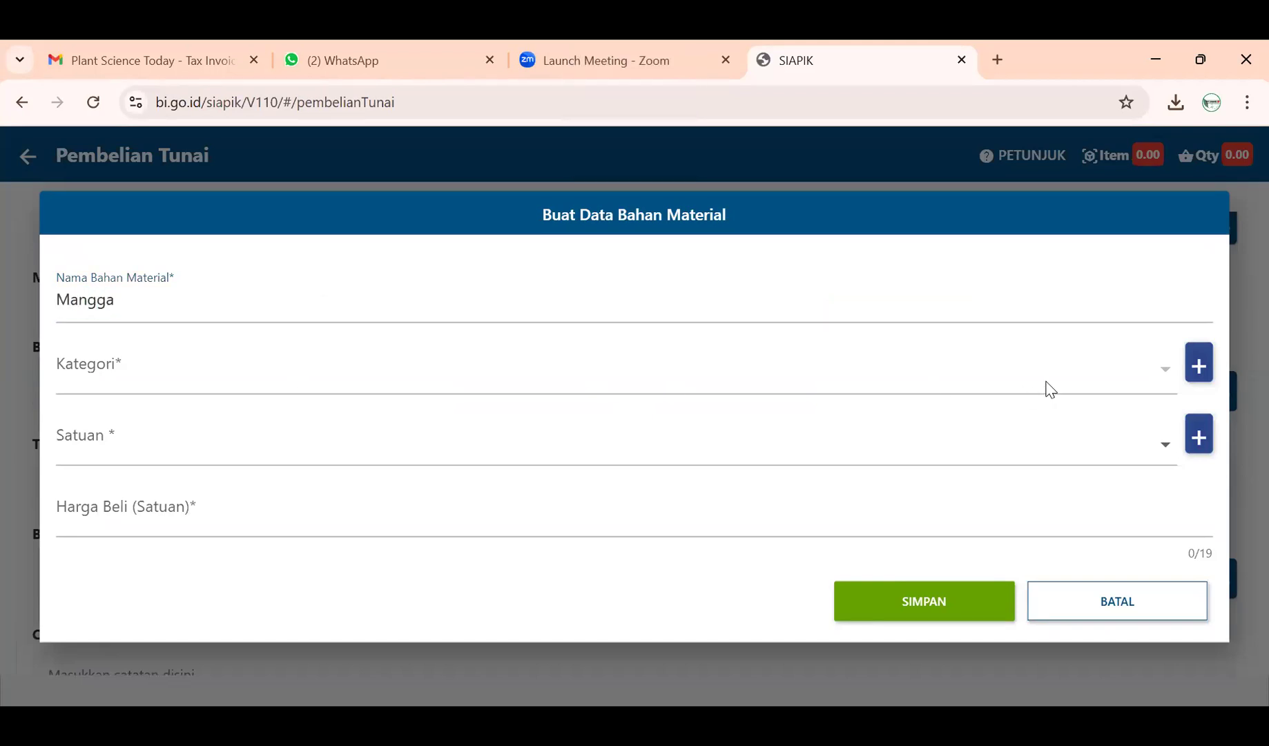
- Create the new category Buah and assign it to Mangga
left_click(1204, 370)
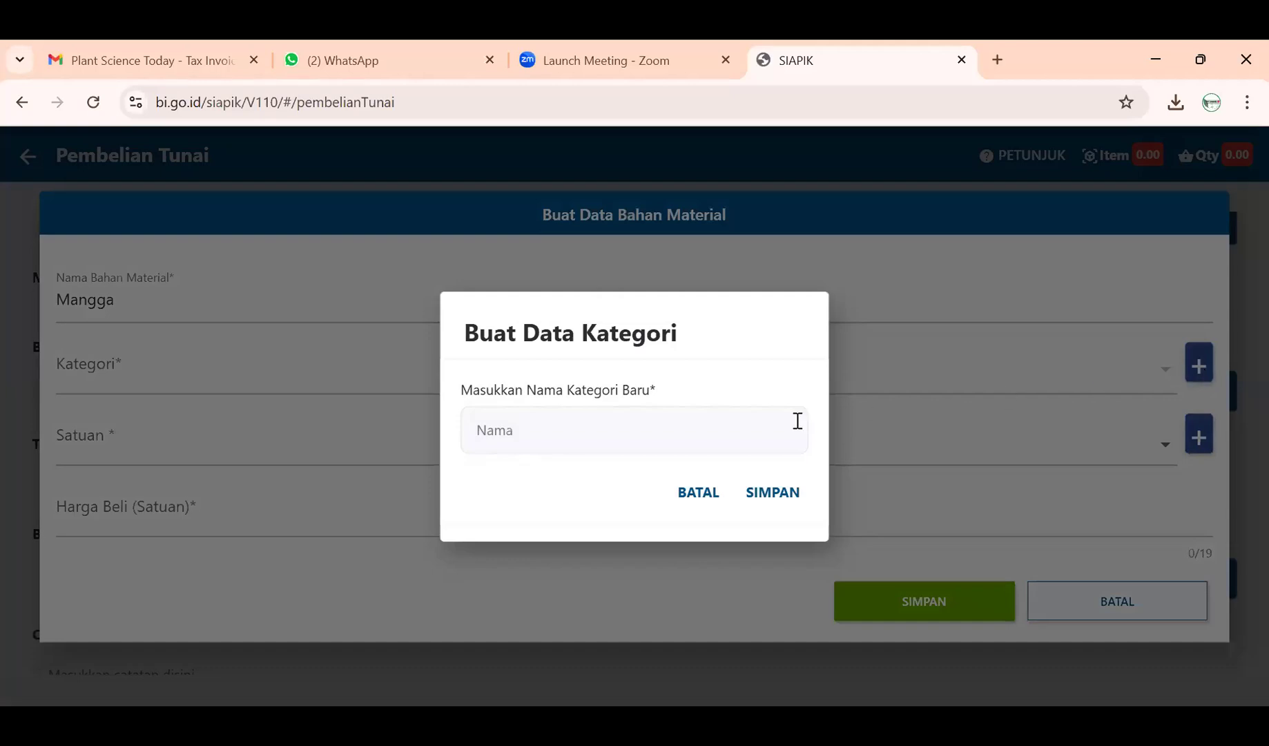
left_click(1086, 413)
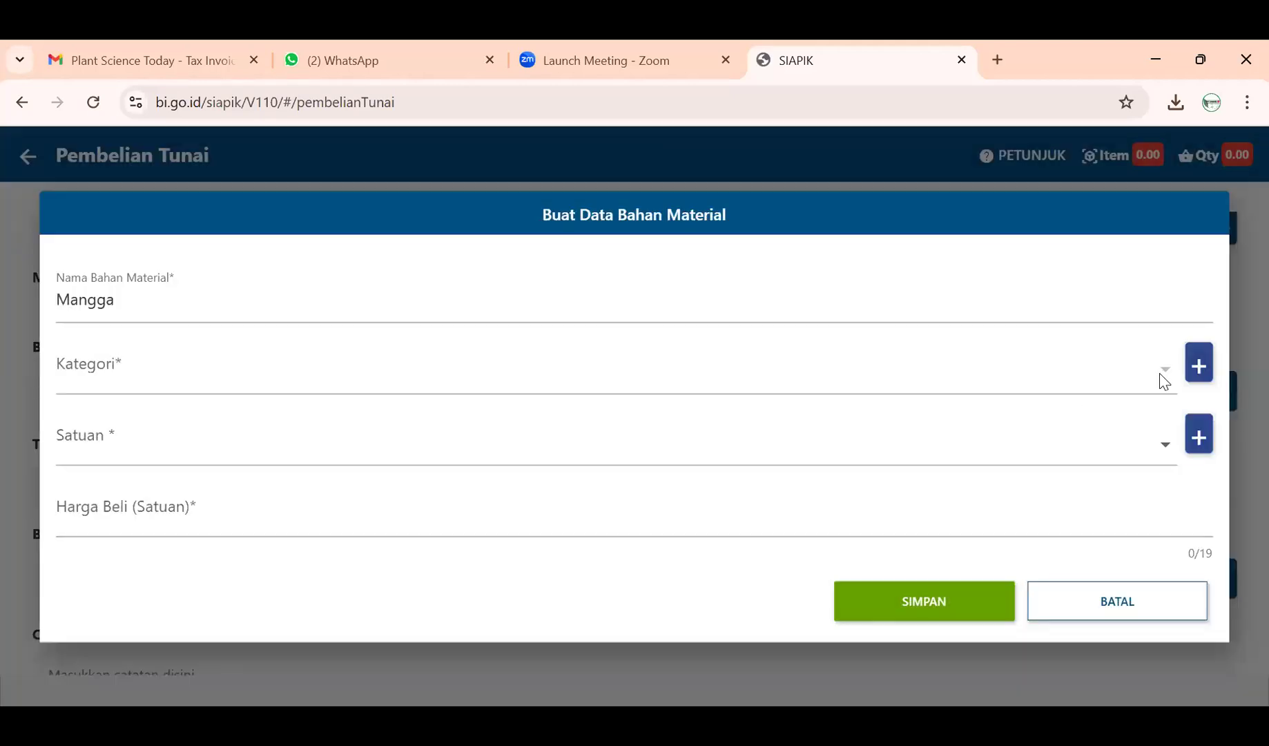
left_click(1202, 371)
left_click(564, 435)
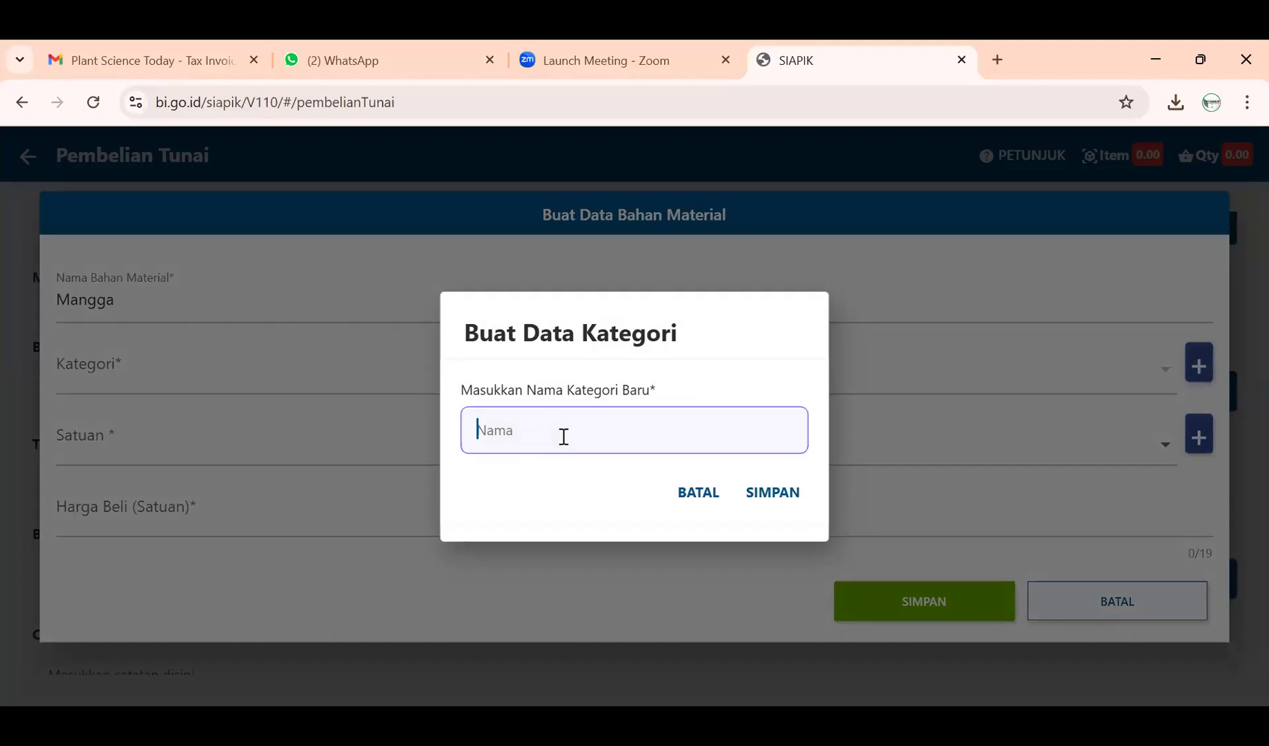
type("Buah")
left_click(774, 494)
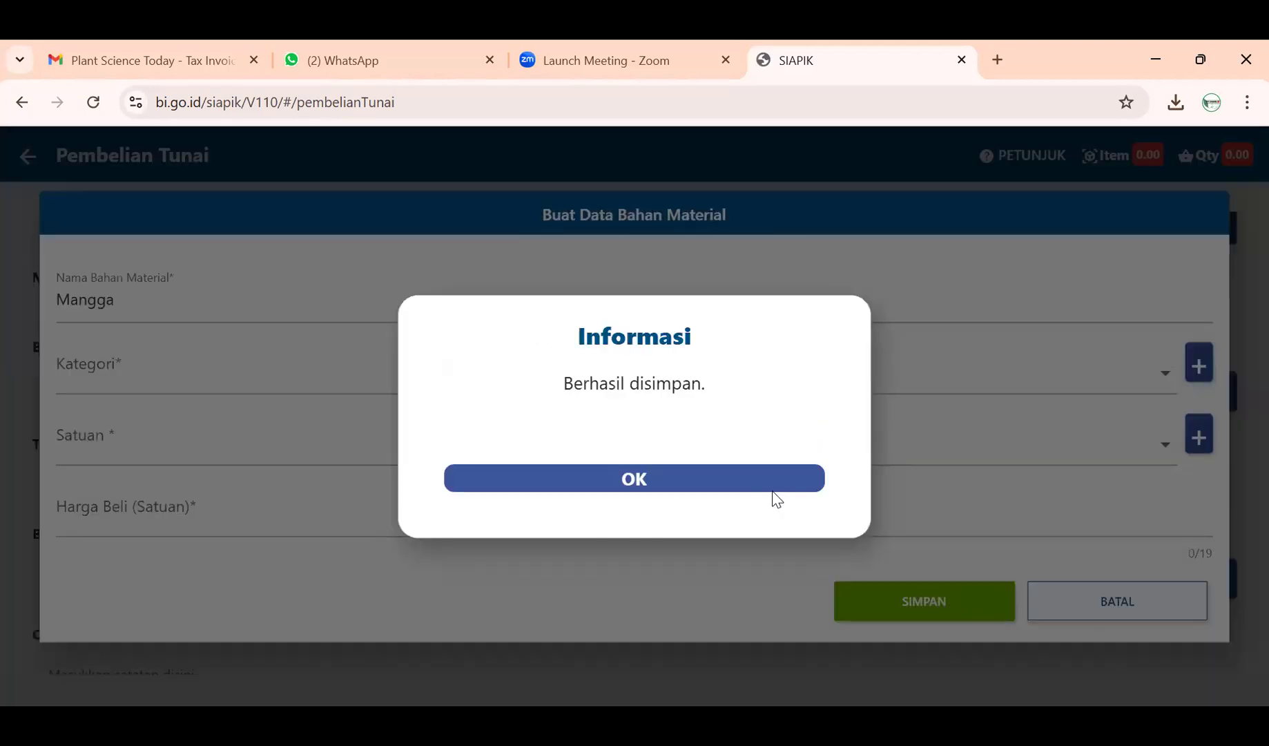
left_click(766, 481)
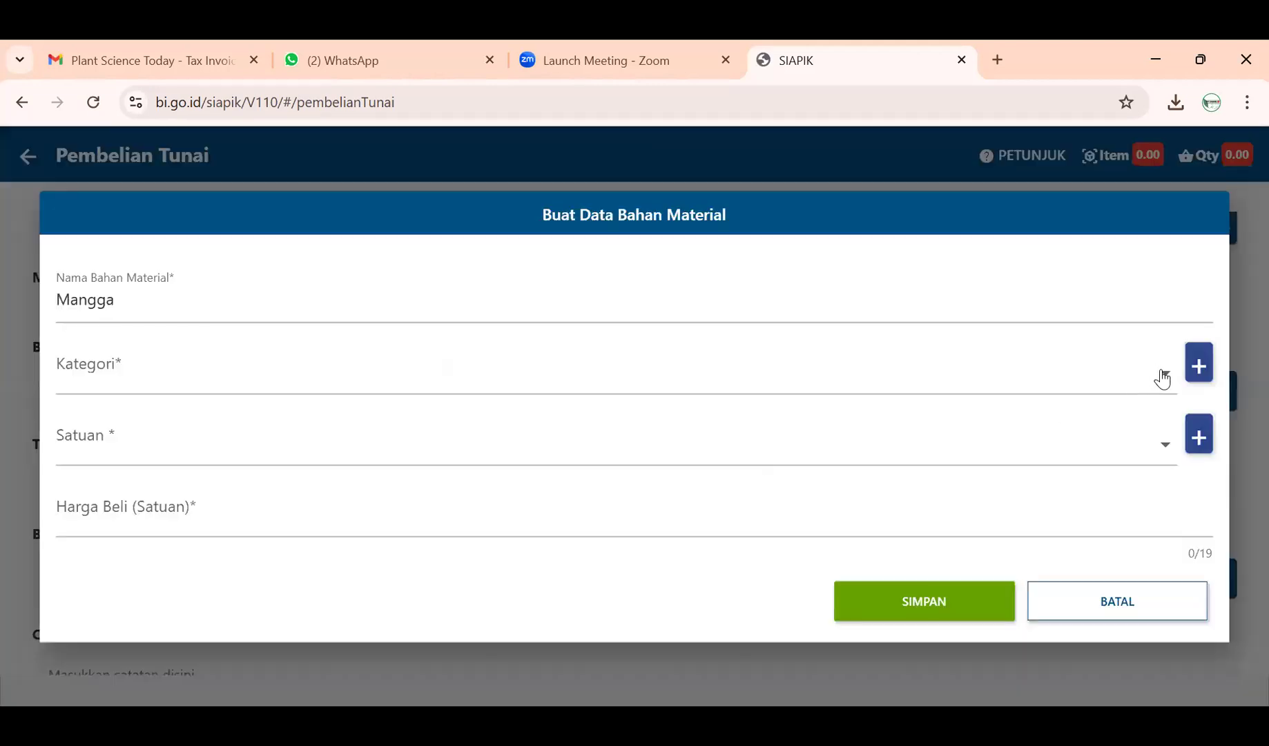
left_click(1155, 375)
left_click(1078, 379)
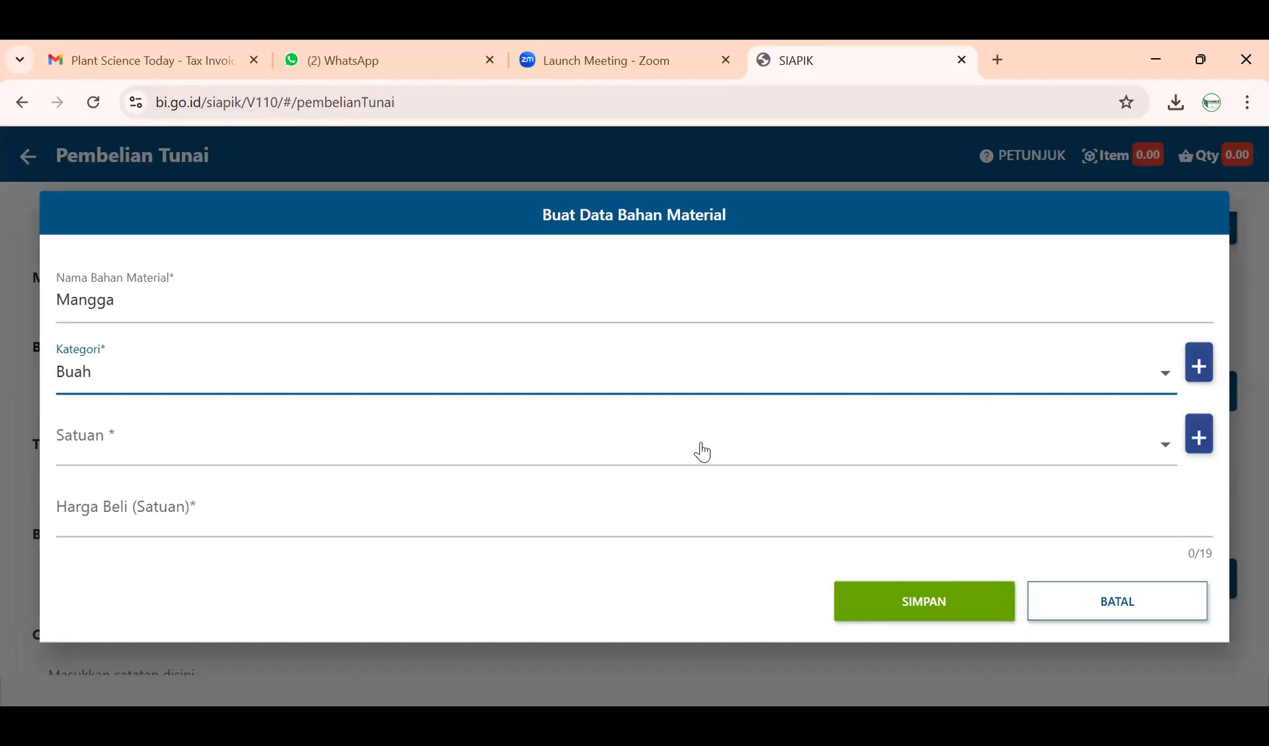
- Set Mangga's unit to KG and purchase price to Rp 25.000, then save it
left_click(673, 446)
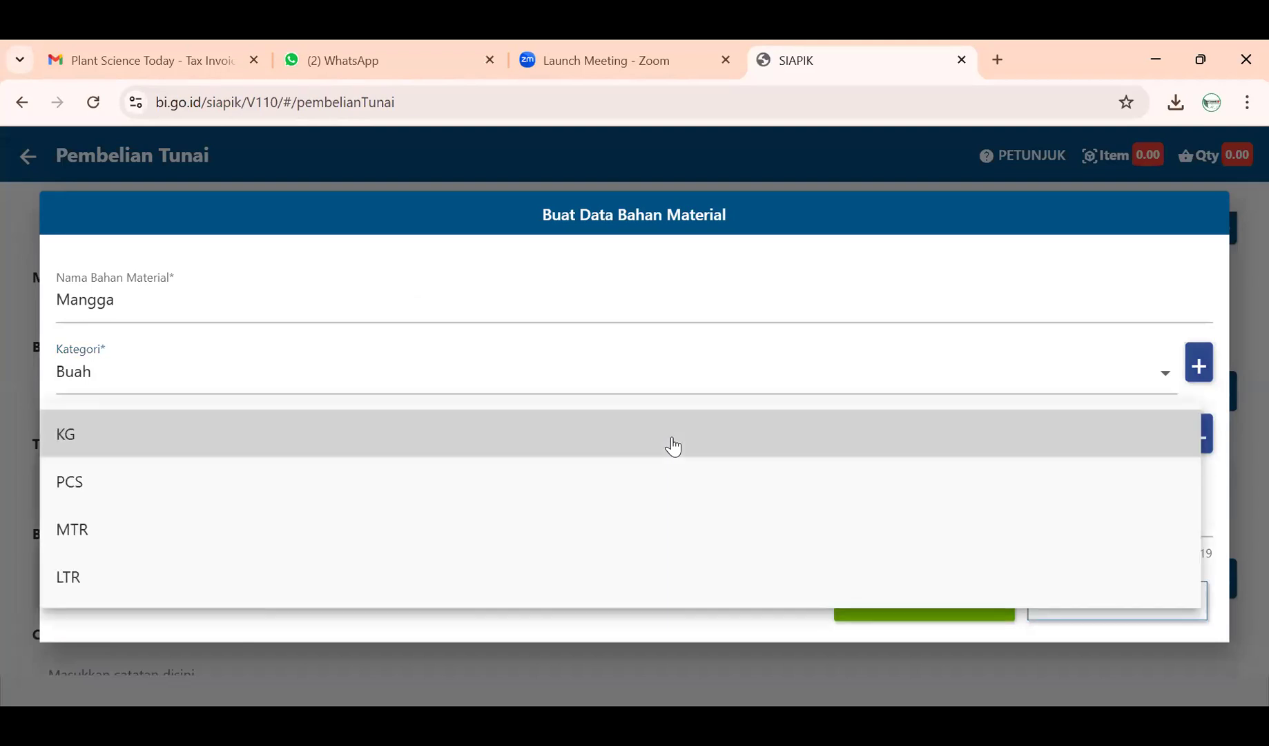
left_click(673, 447)
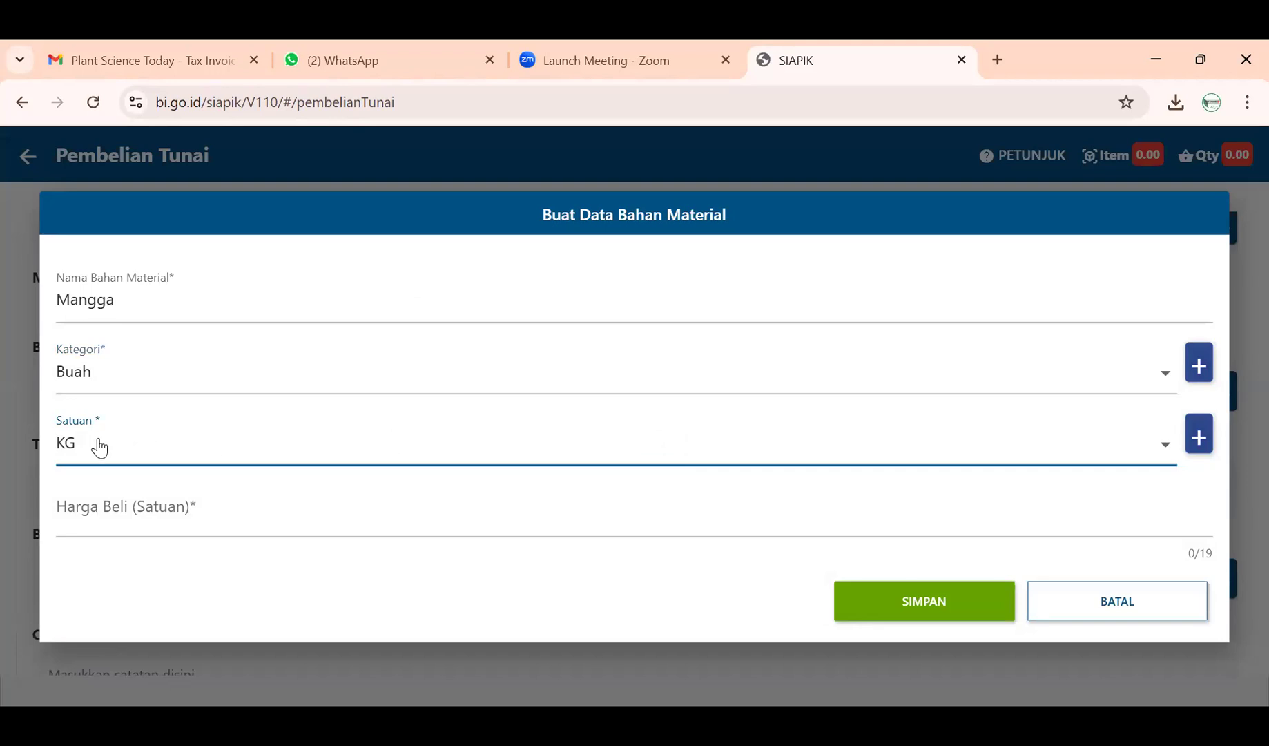
left_click(725, 462)
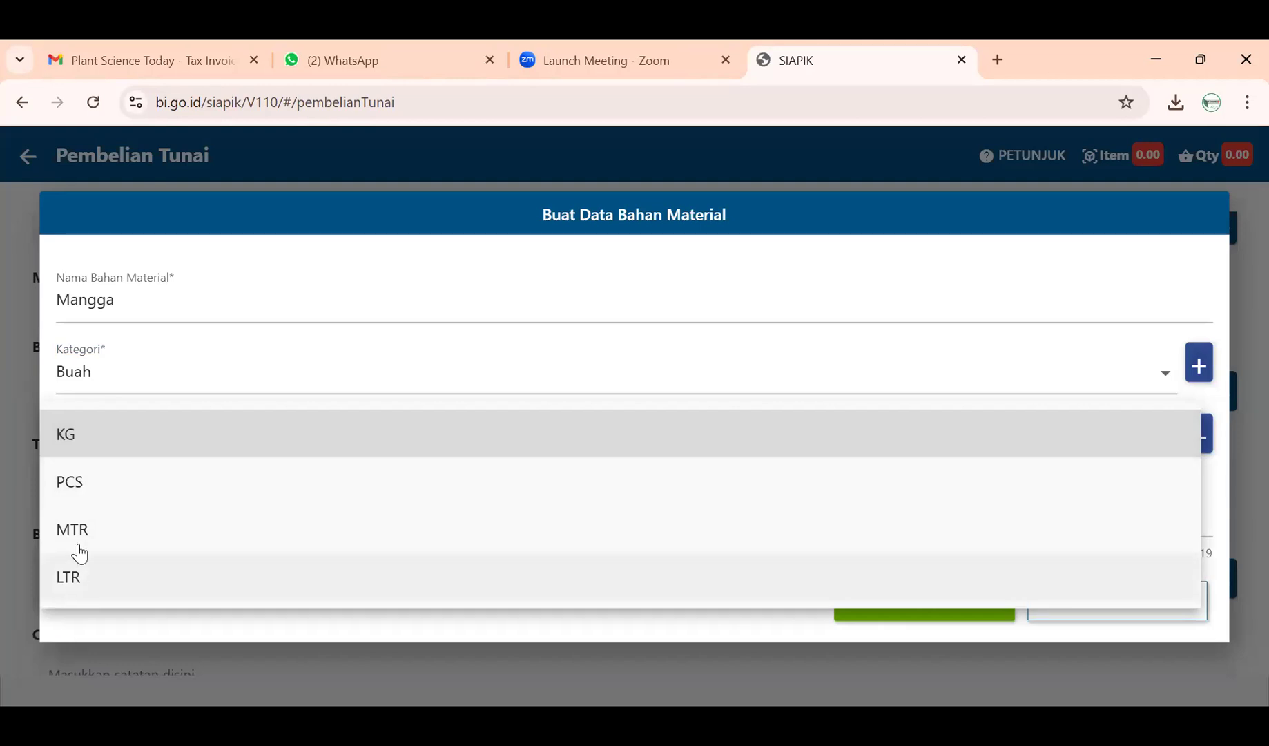
left_click(76, 442)
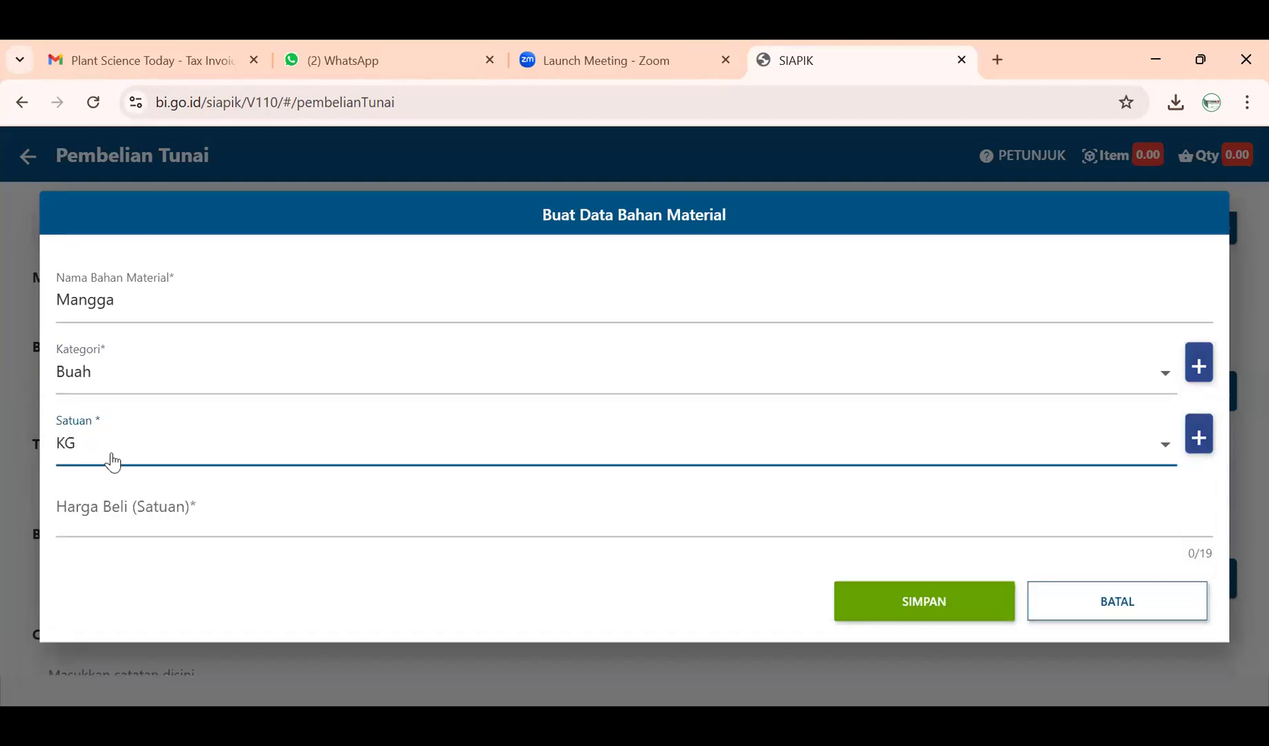
left_click(183, 532)
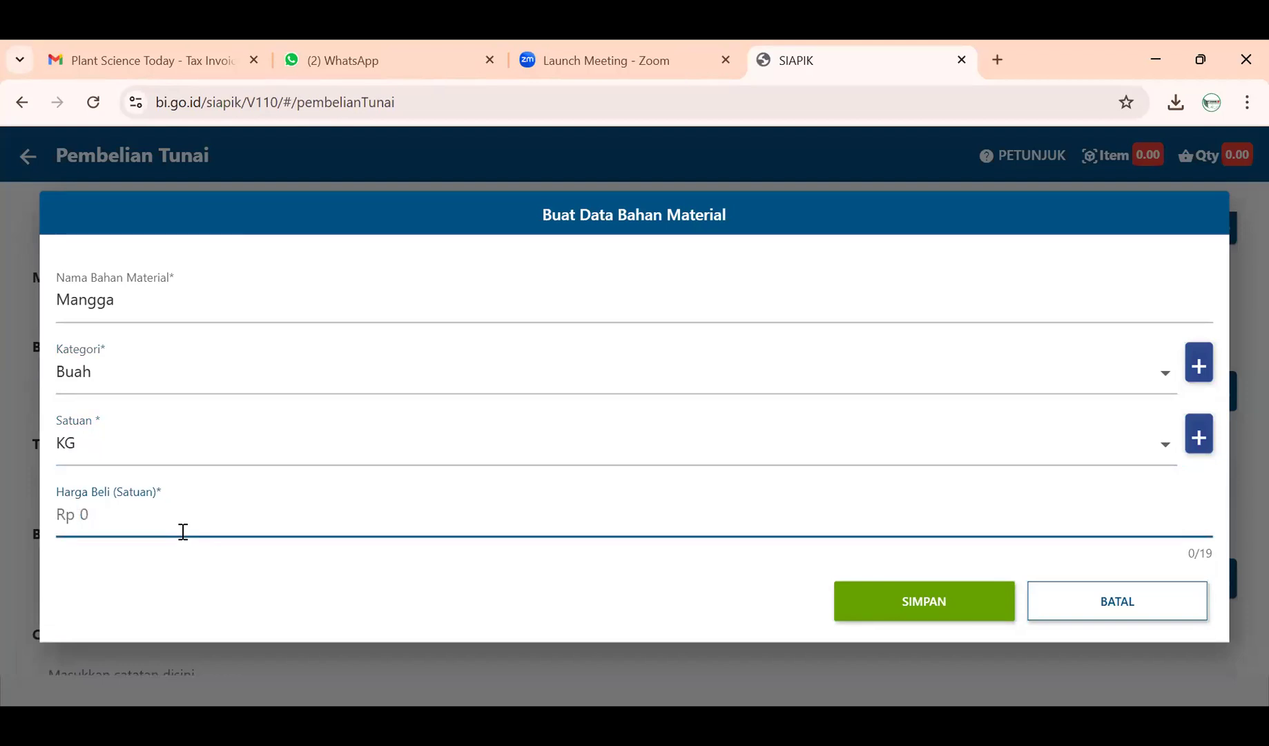
type("250000")
key("BackSpace")
left_click(931, 595)
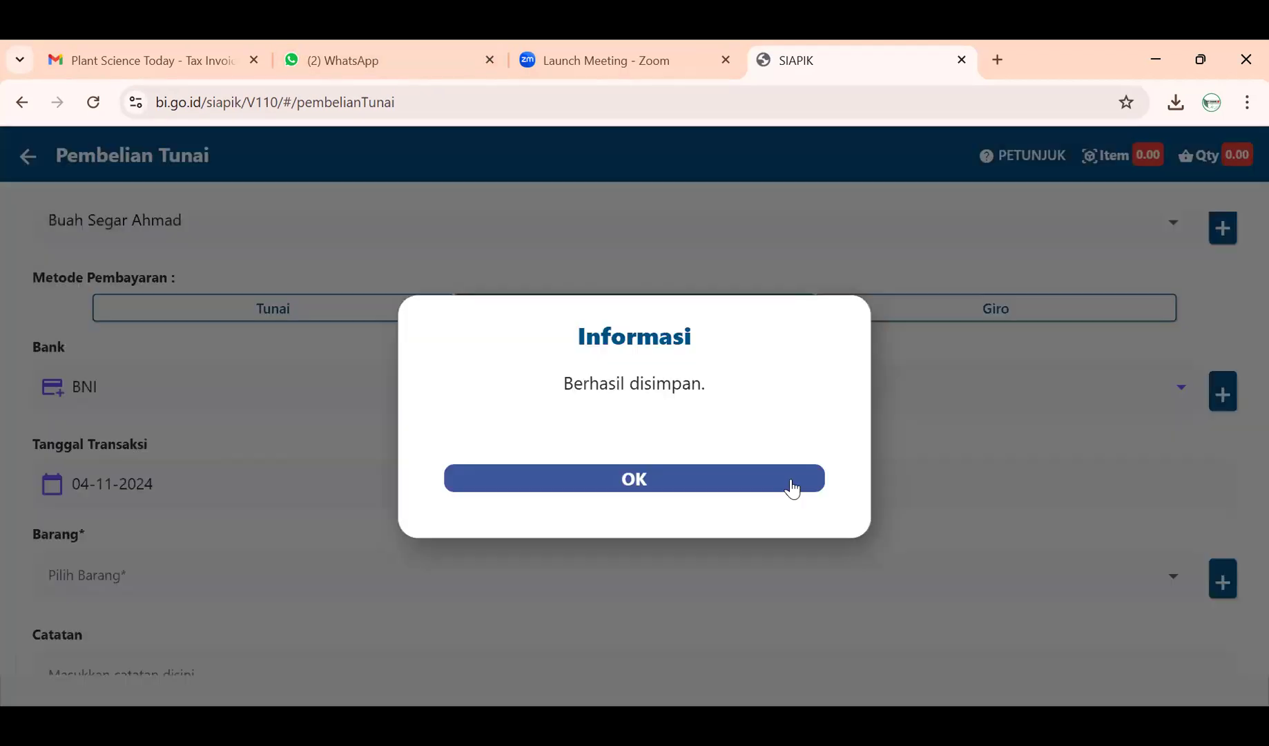
left_click(790, 484)
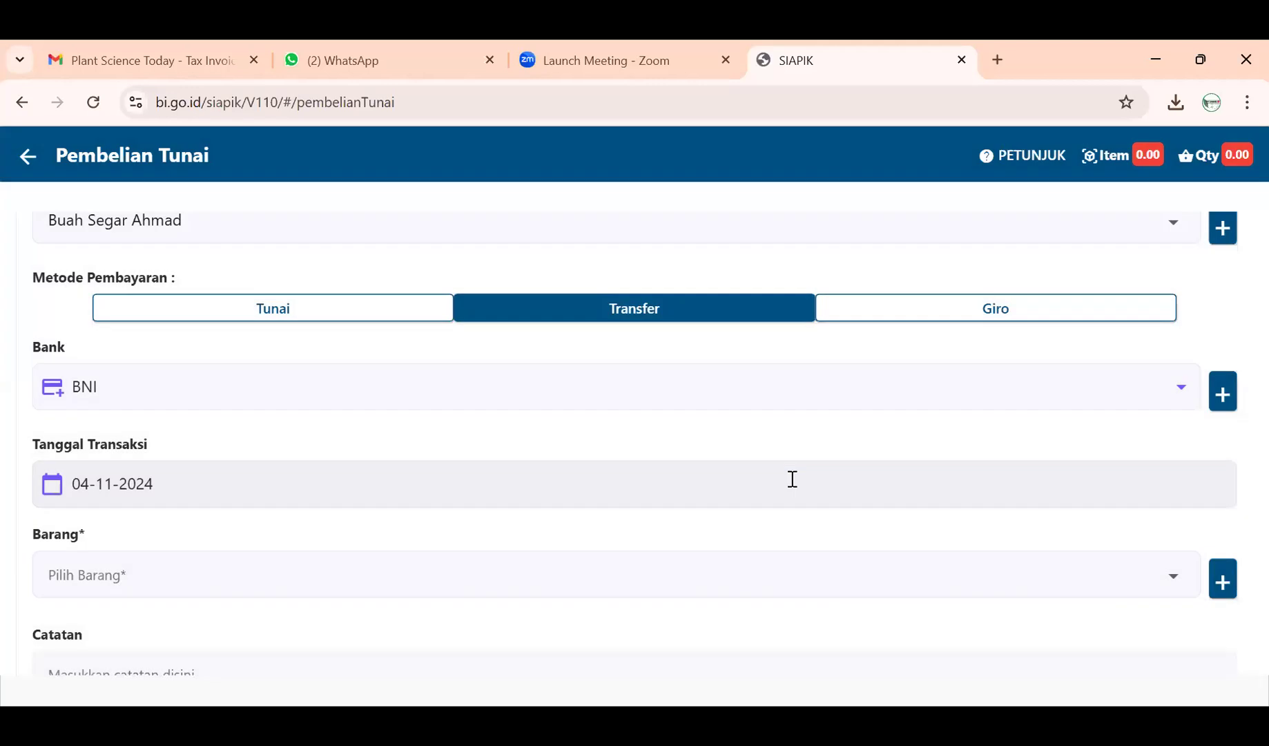
- Add 100 KG of Mangga to the purchase (Rp2.500.000), then start another new material
scroll(402, 511, "down", 3)
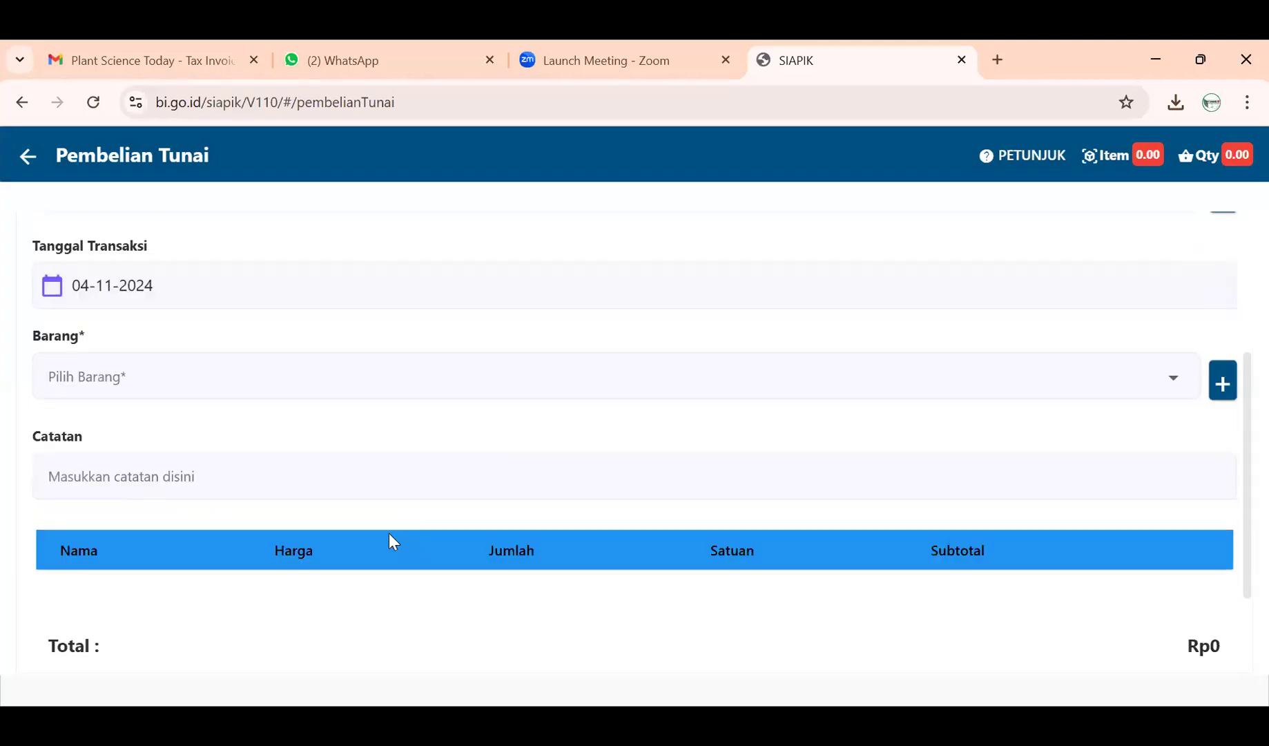
scroll(407, 497, "up", 1)
left_click(433, 439)
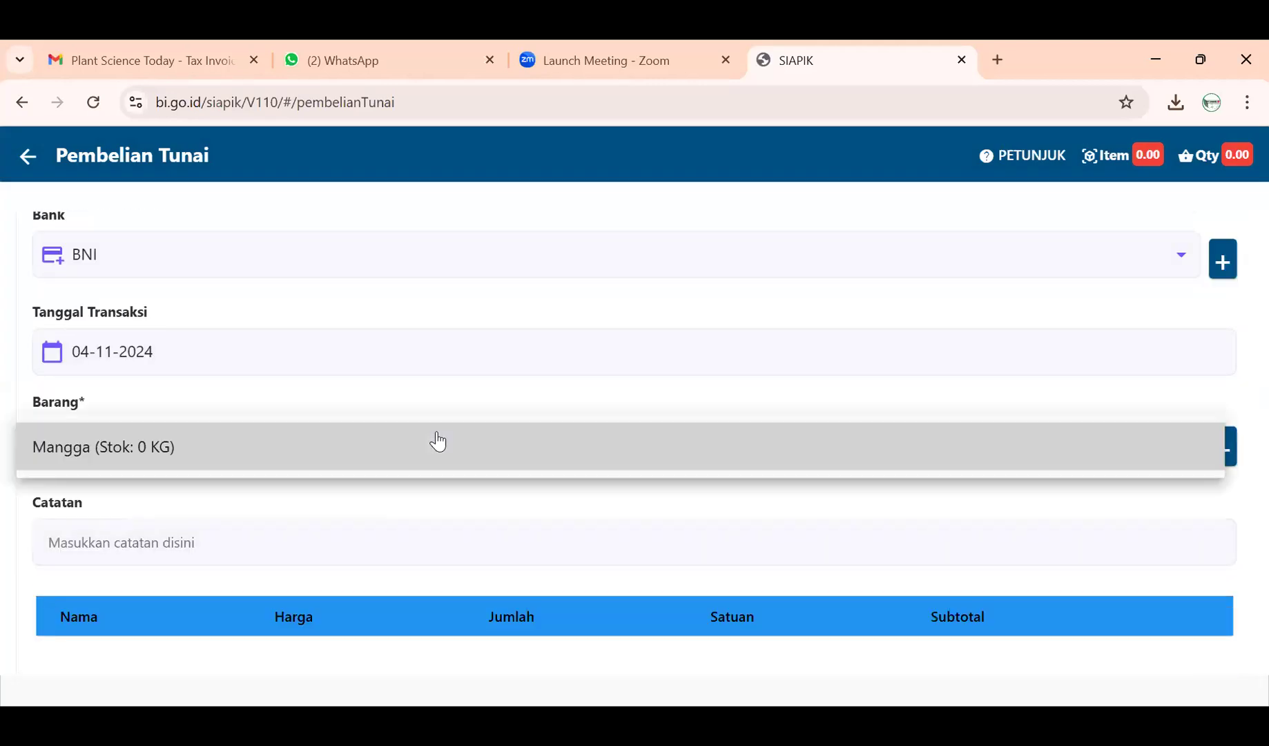
left_click(424, 443)
left_click(563, 420)
left_click(581, 416)
type("100")
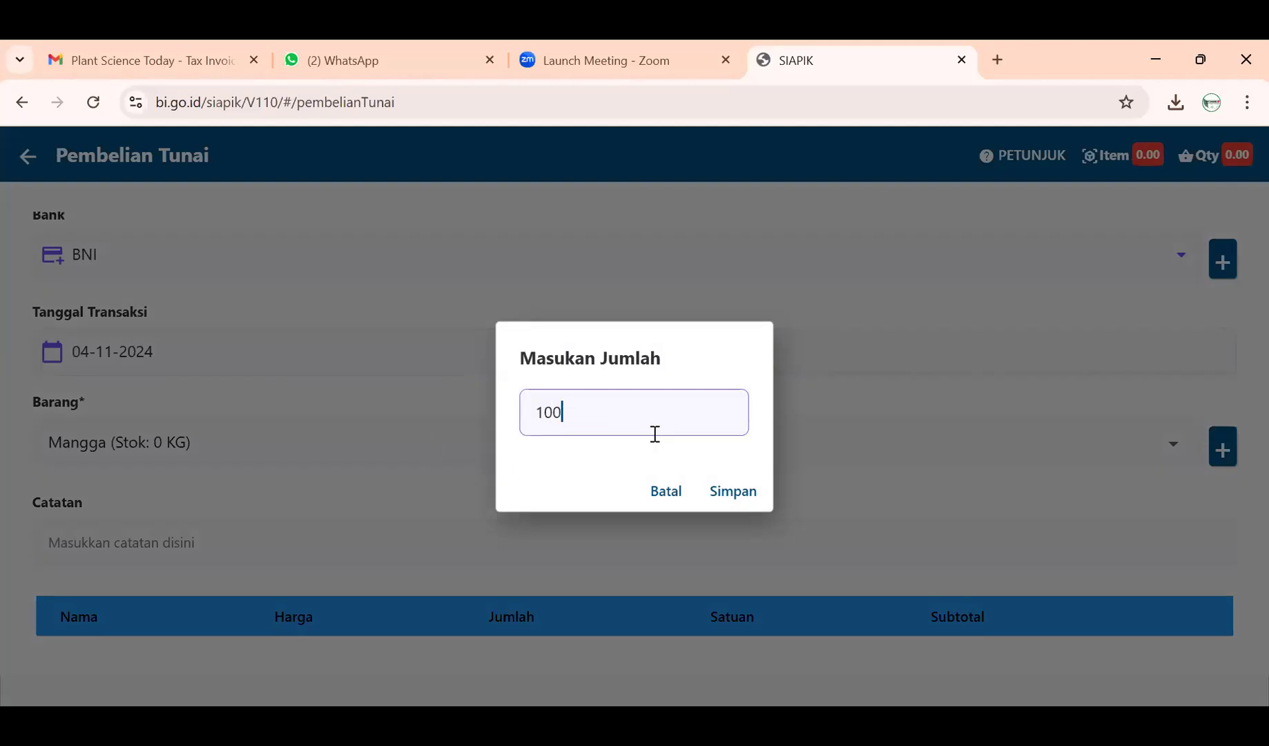
left_click(749, 491)
scroll(749, 491, "down", 1)
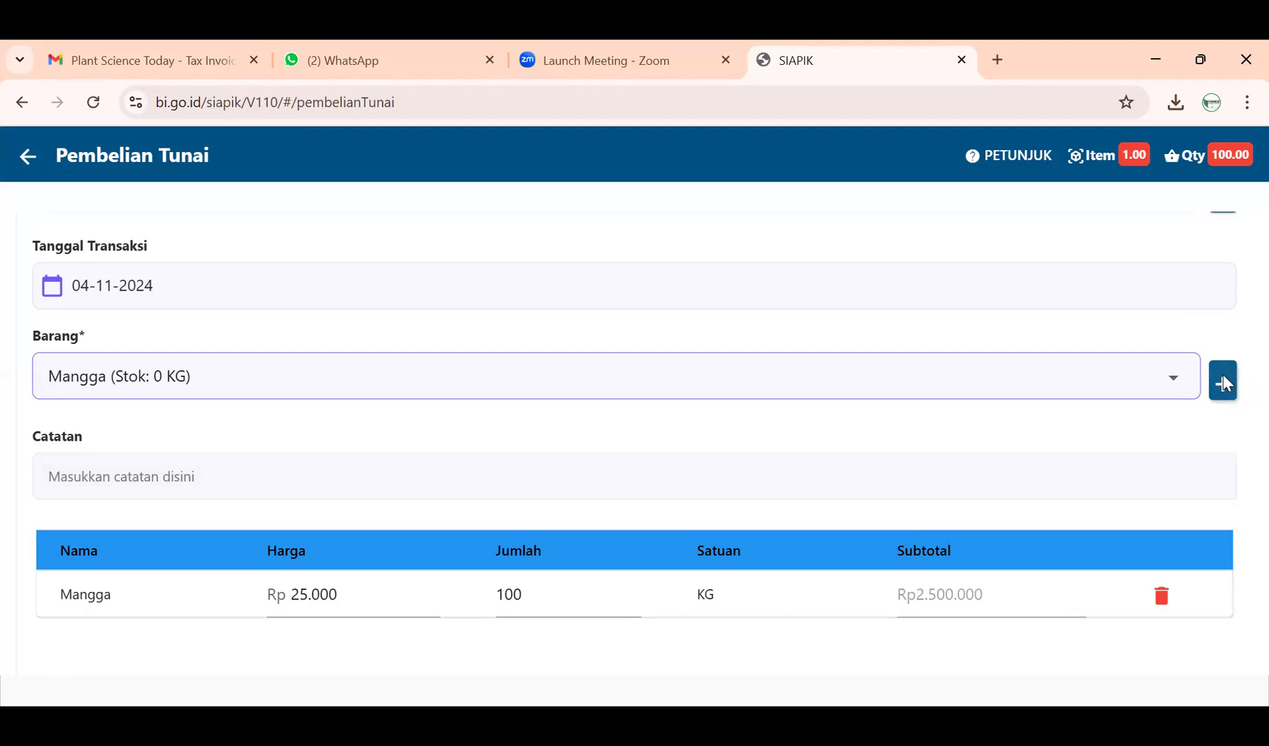
left_click(1222, 380)
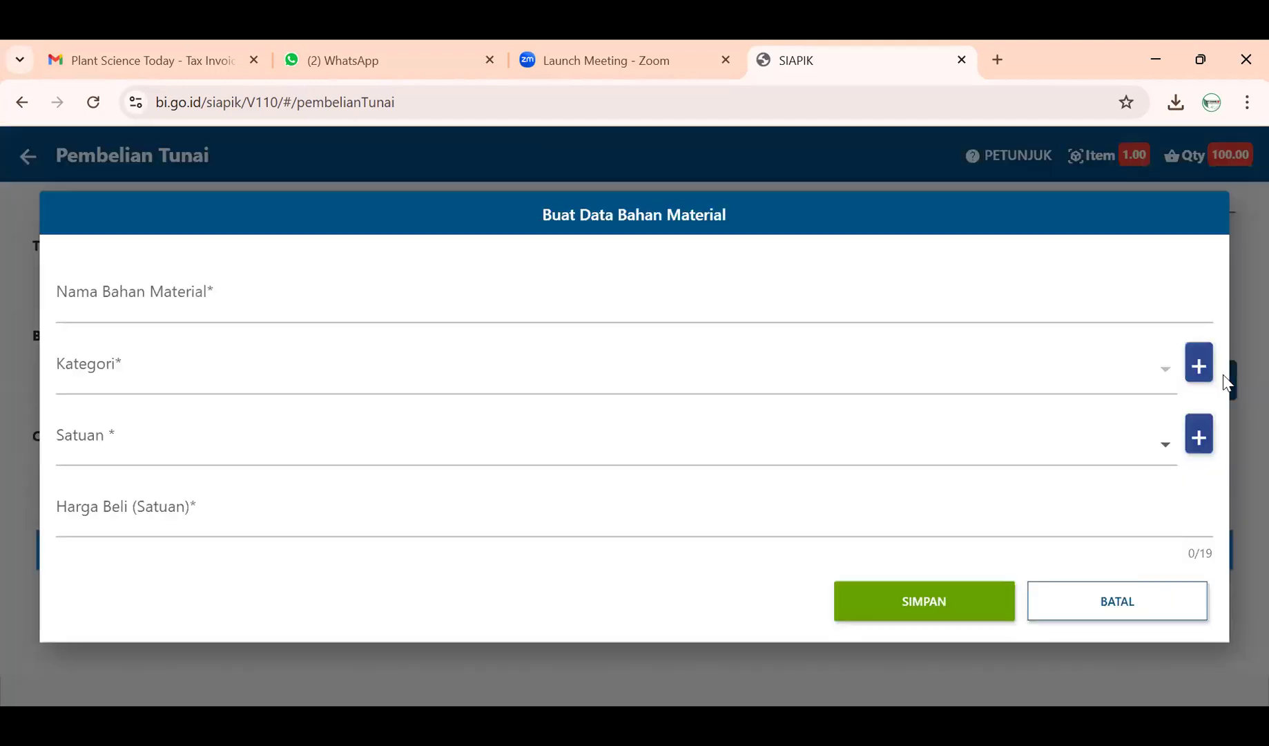
- Name the new material Jambu and set its category to Buah
left_click(405, 302)
type("H")
key("BackSpace")
type("Jambu")
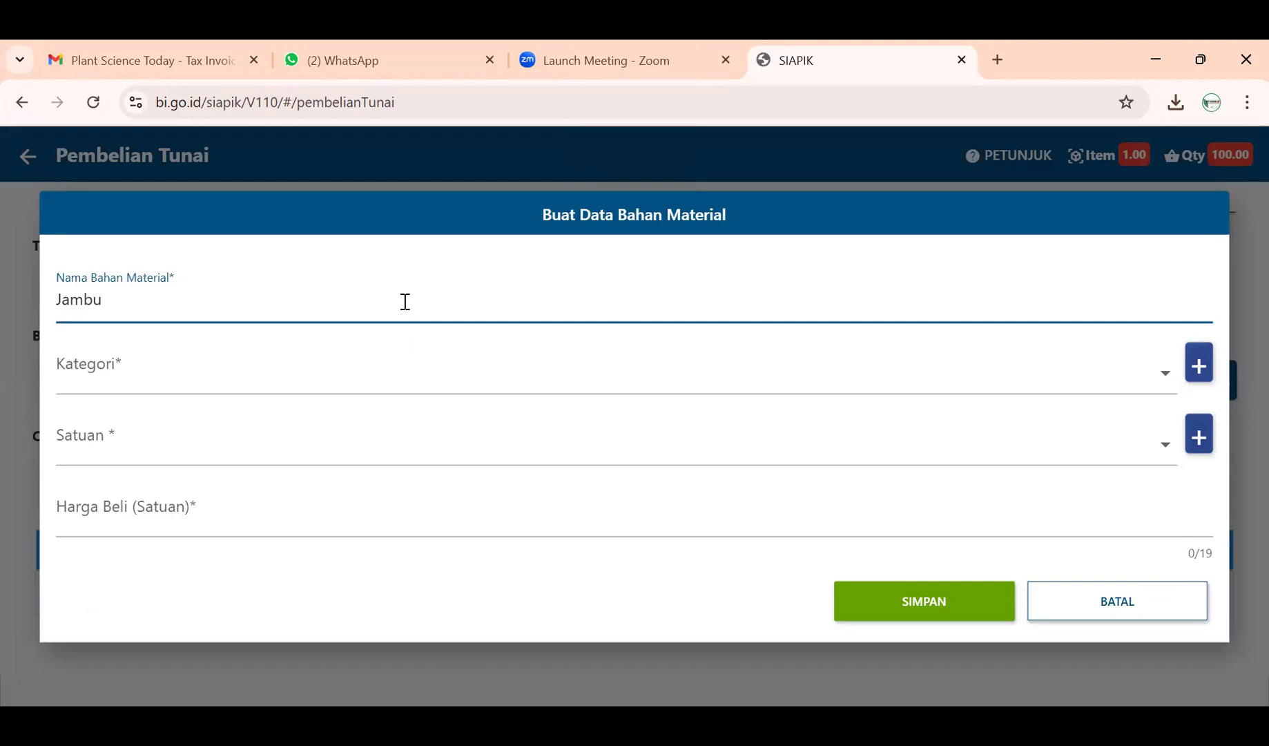
left_click(1162, 375)
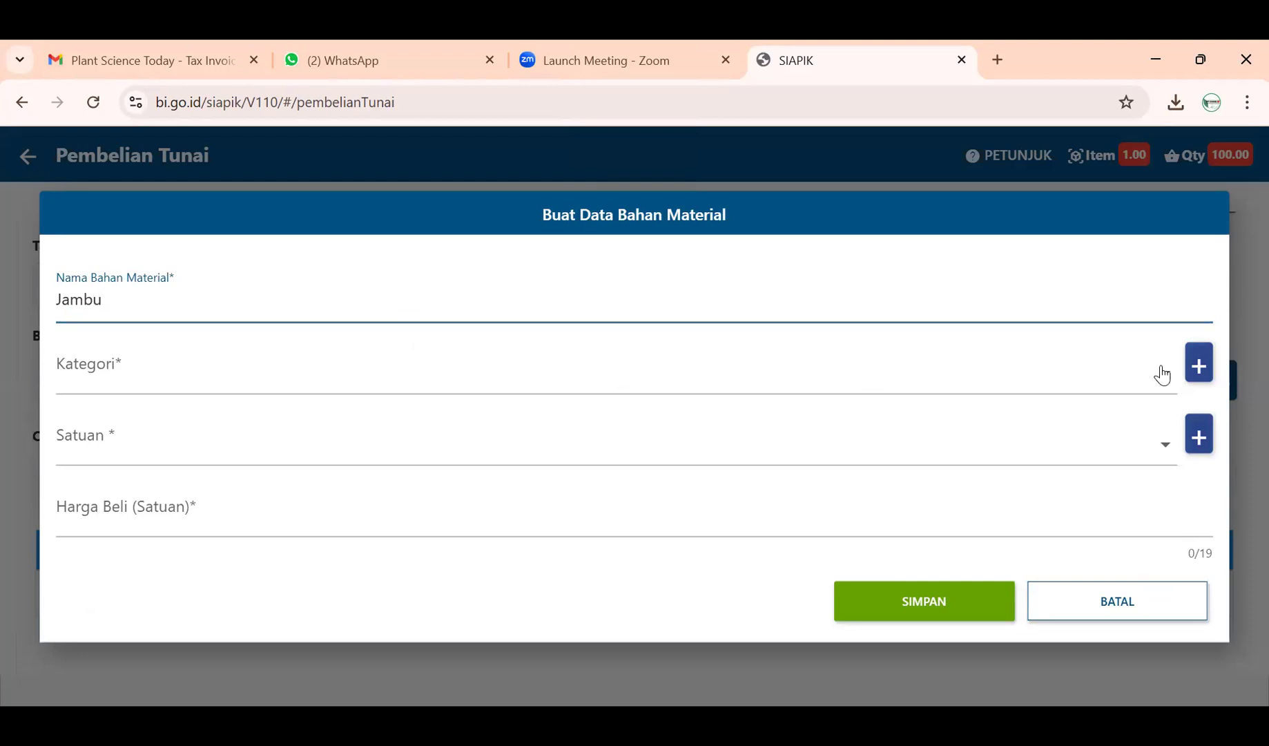
left_click(710, 376)
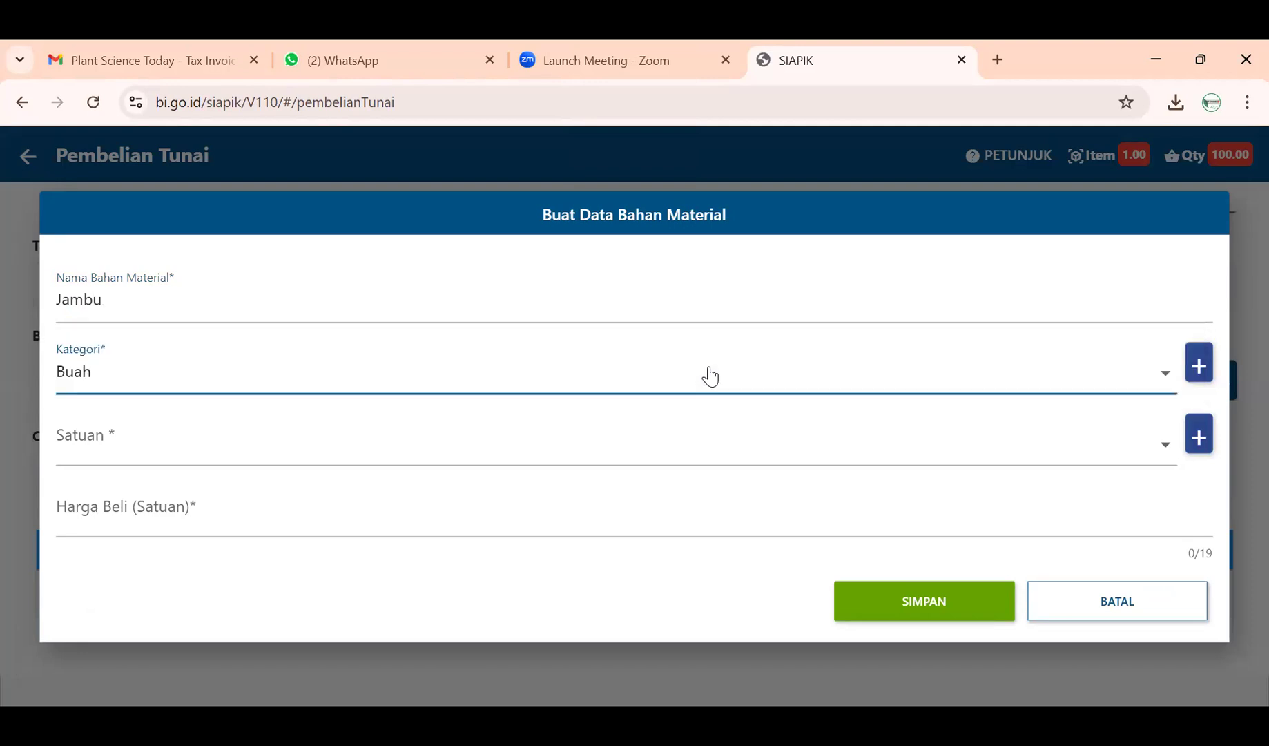
- Set Jambu's unit to KG and purchase price to Rp 16.000, then save it
left_click(719, 448)
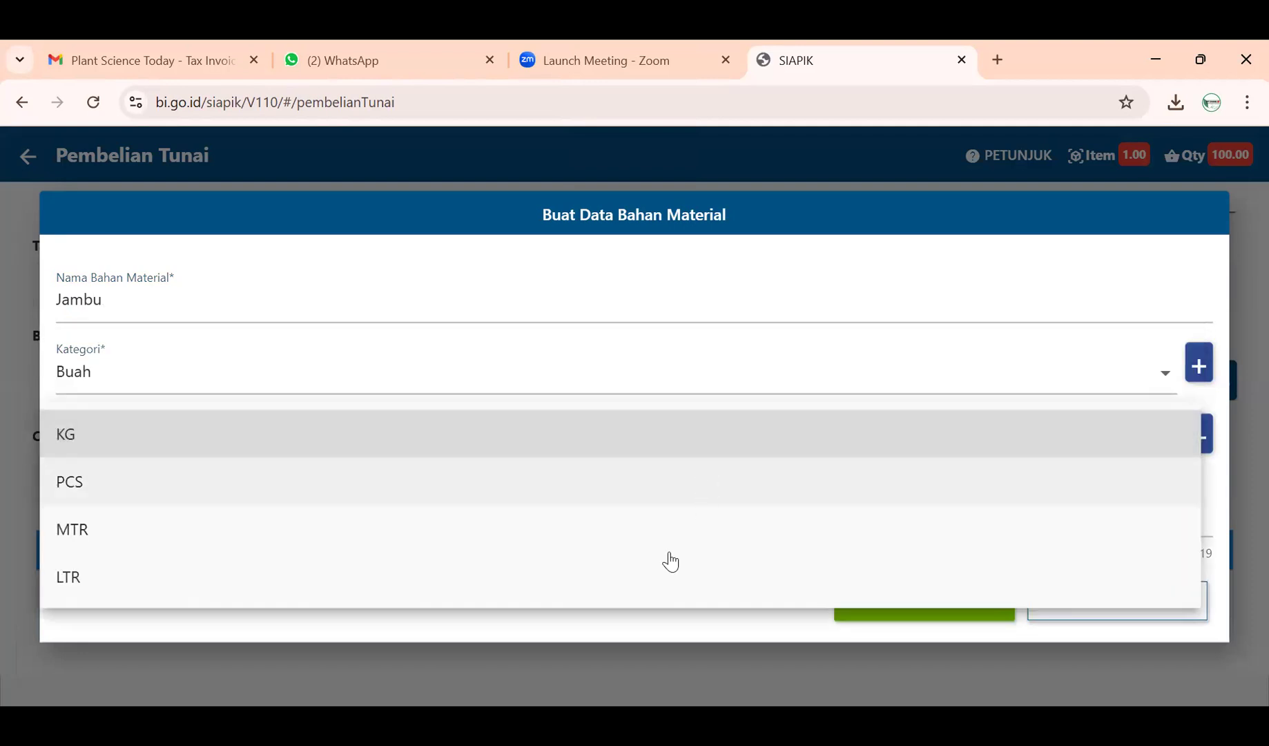
left_click(663, 444)
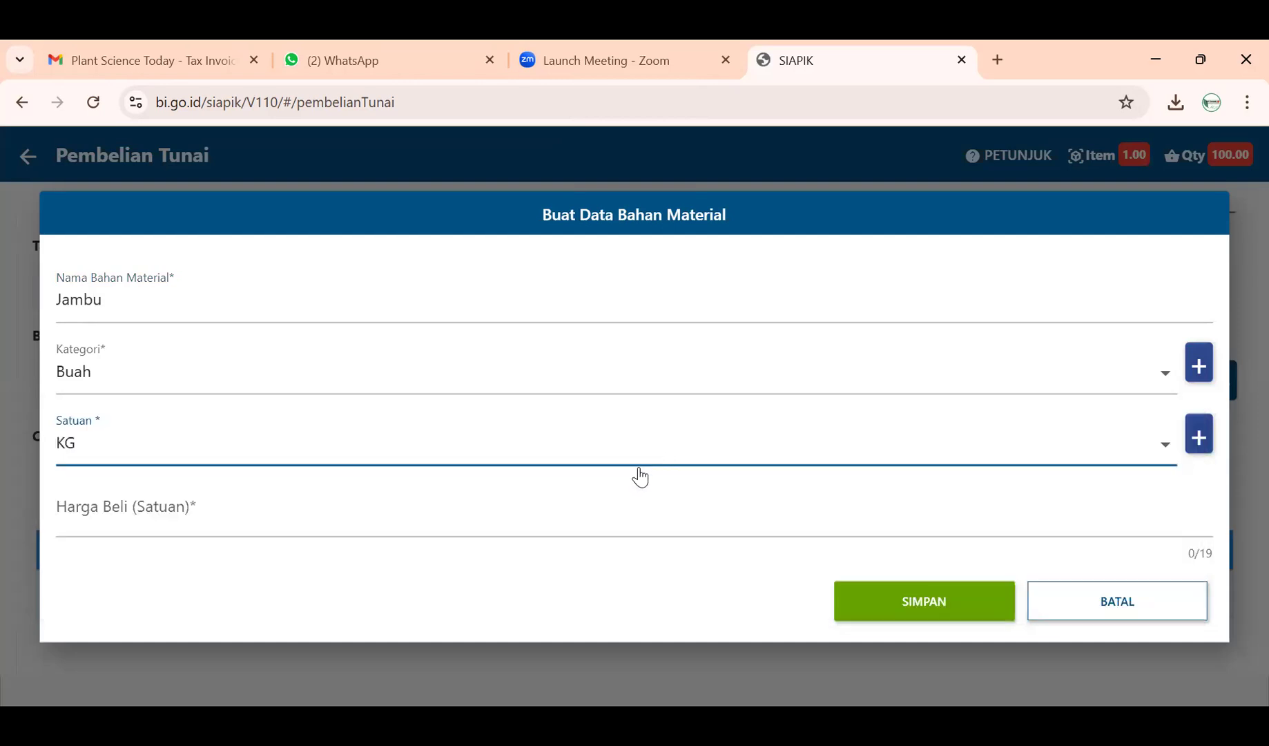
left_click(601, 518)
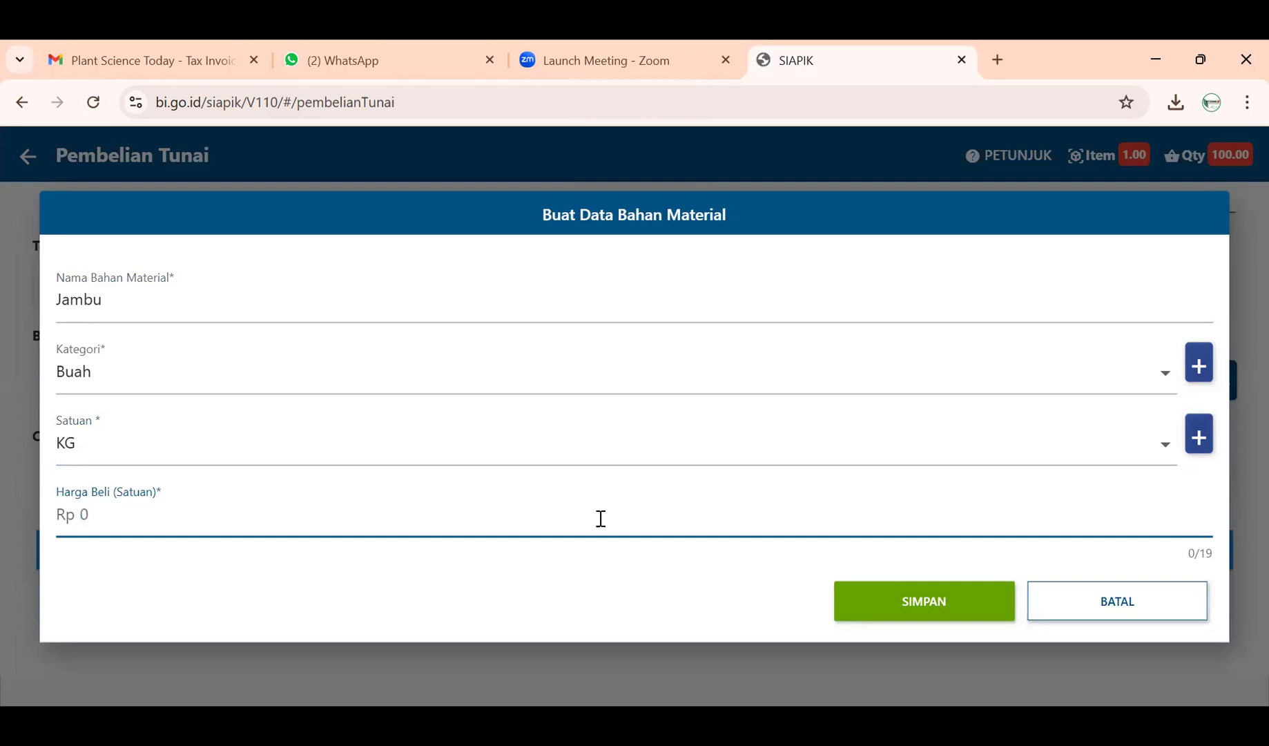
type("16000")
left_click(907, 616)
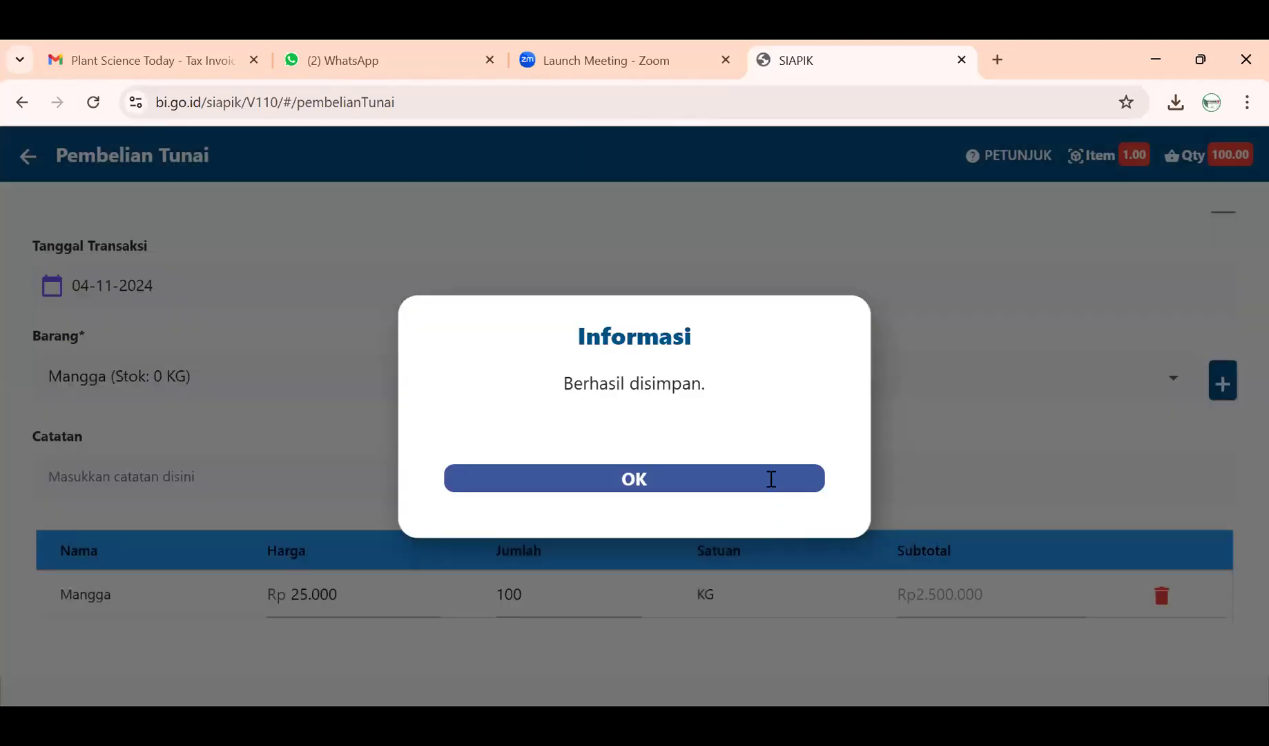
left_click(771, 478)
scroll(769, 528, "down", 2)
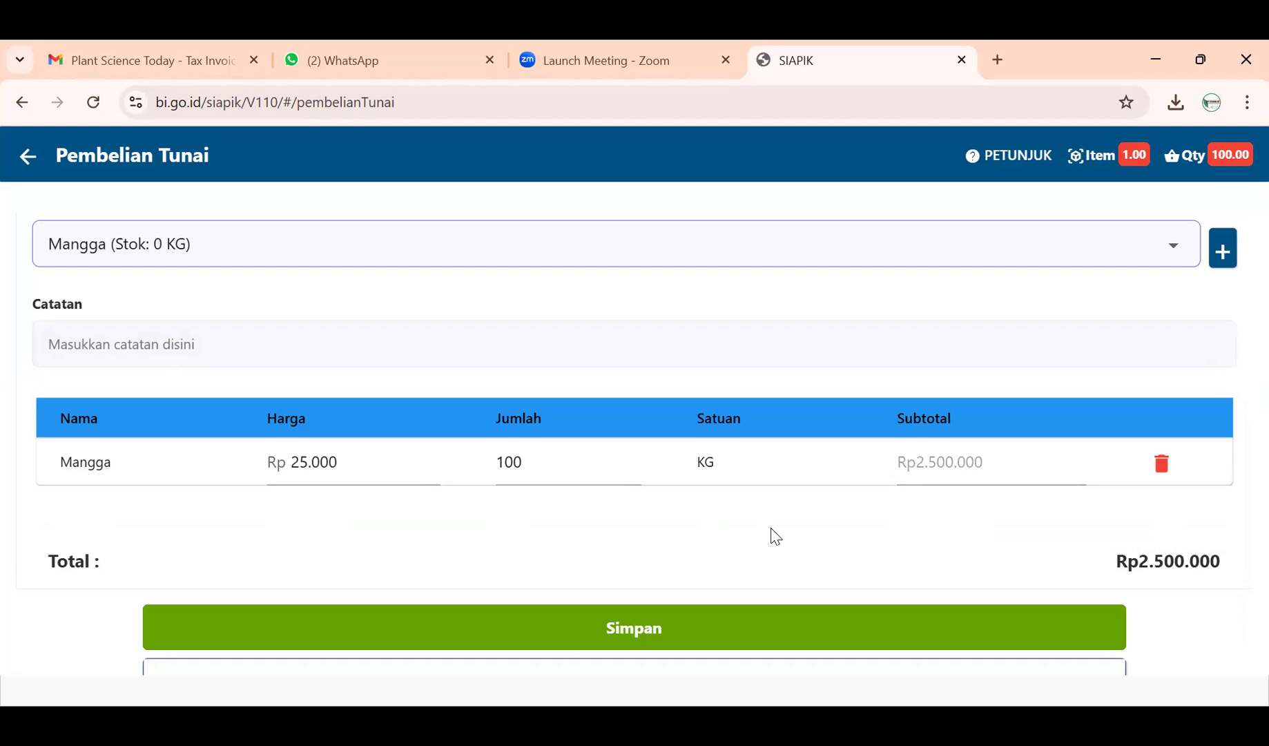
- Add 150 KG of Jambu as a second line (Rp2.400.000), bringing the total to Rp4.900.000
scroll(775, 536, "up", 1)
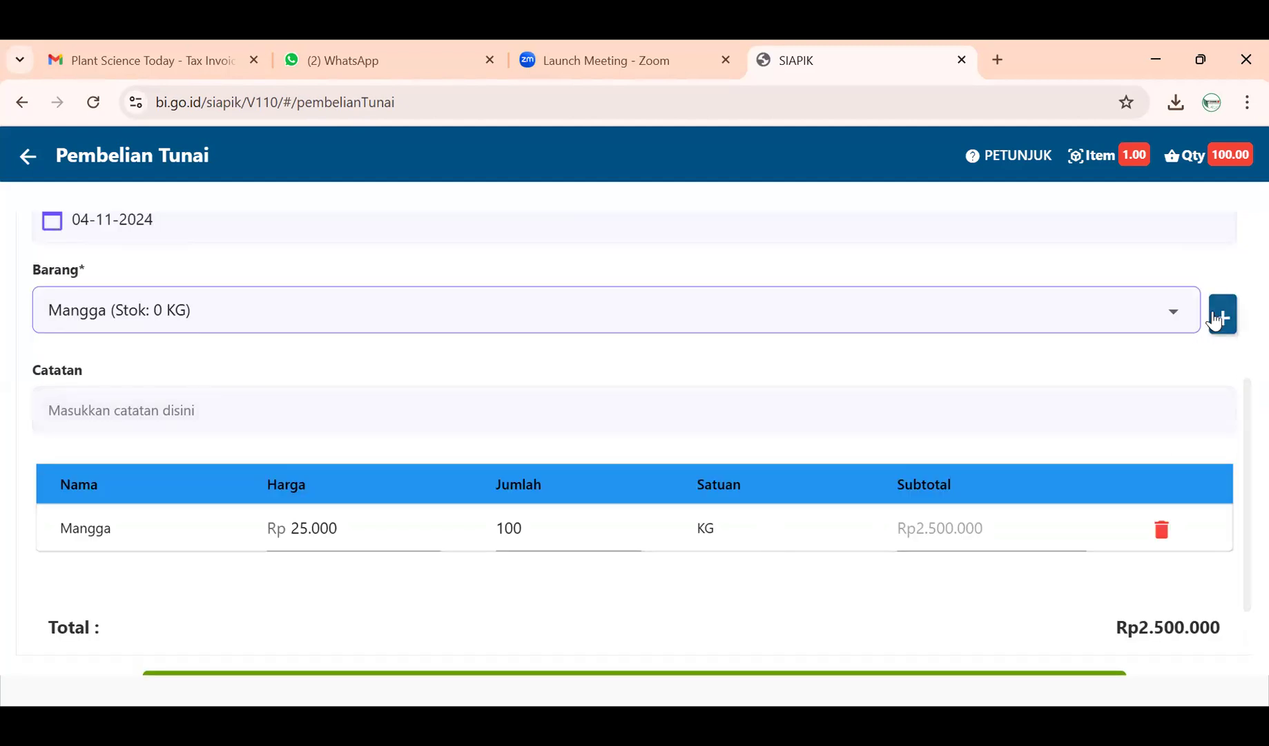
left_click(323, 312)
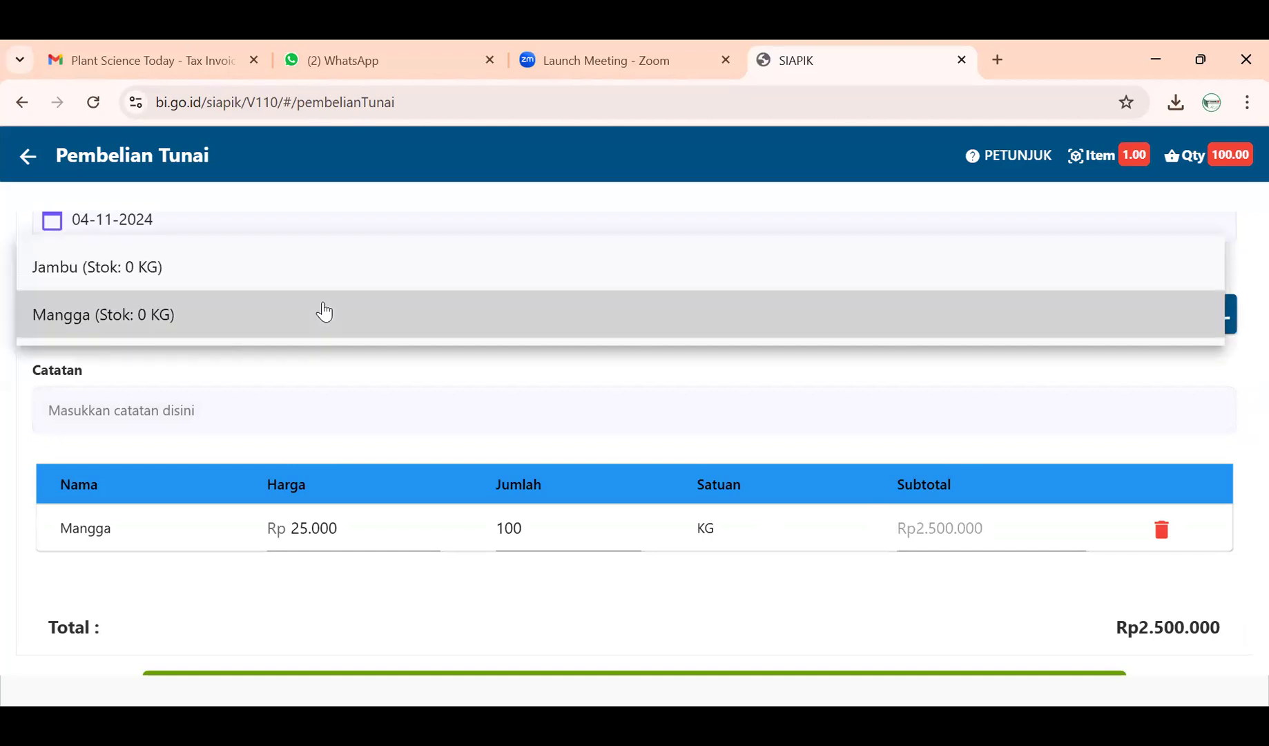
left_click(296, 264)
left_click(581, 403)
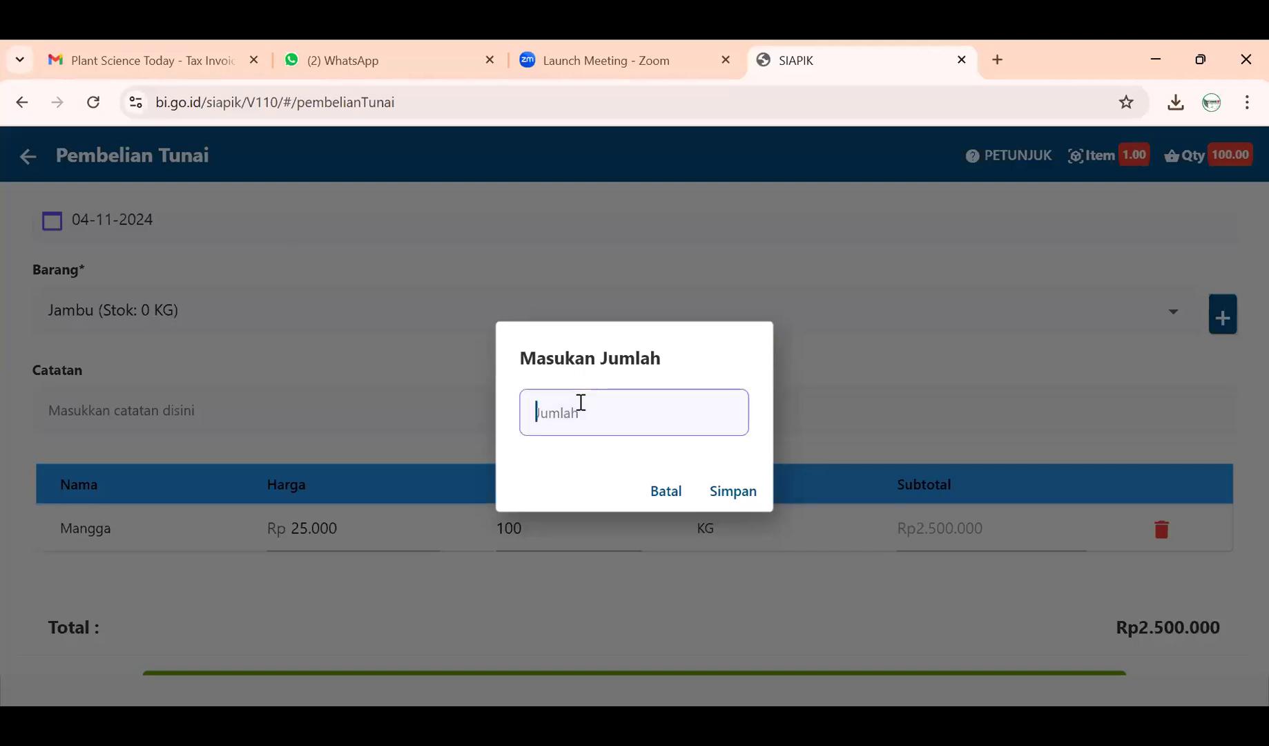
type("150")
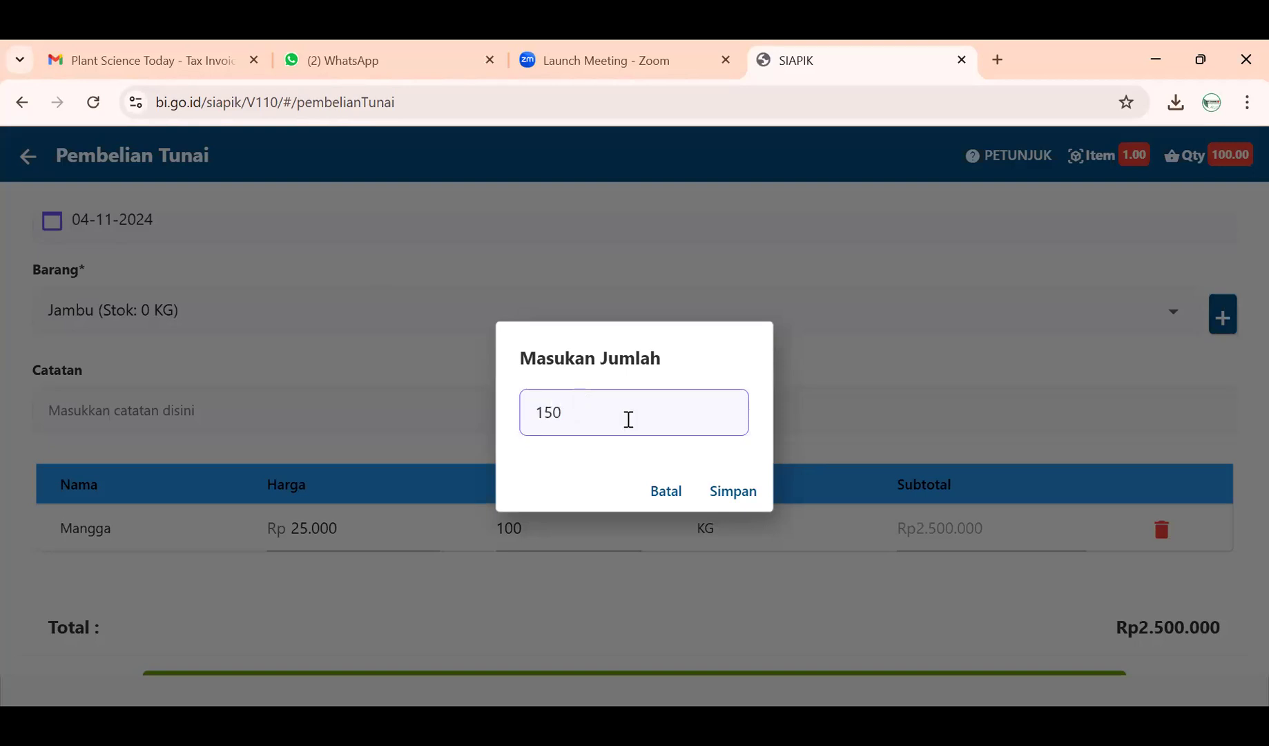
left_click(730, 493)
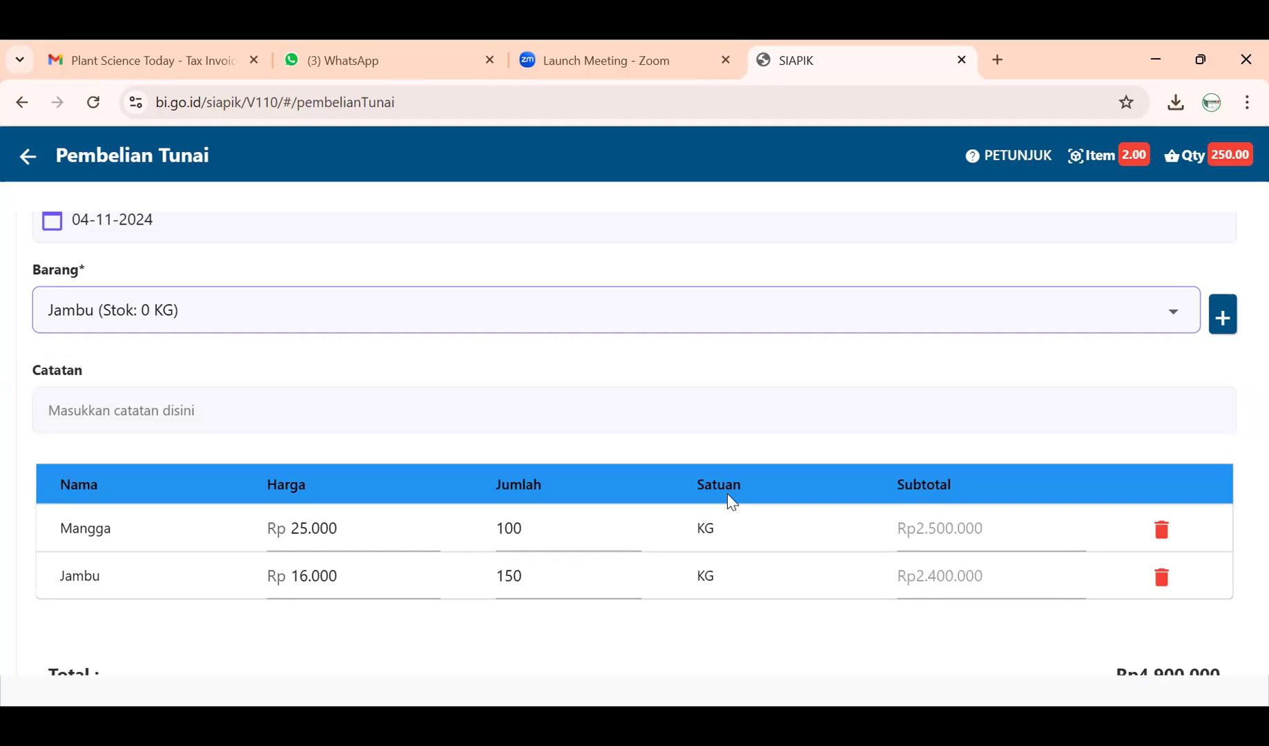
scroll(1117, 461, "down", 1)
scroll(1116, 461, "down", 1)
scroll(1124, 482, "up", 3)
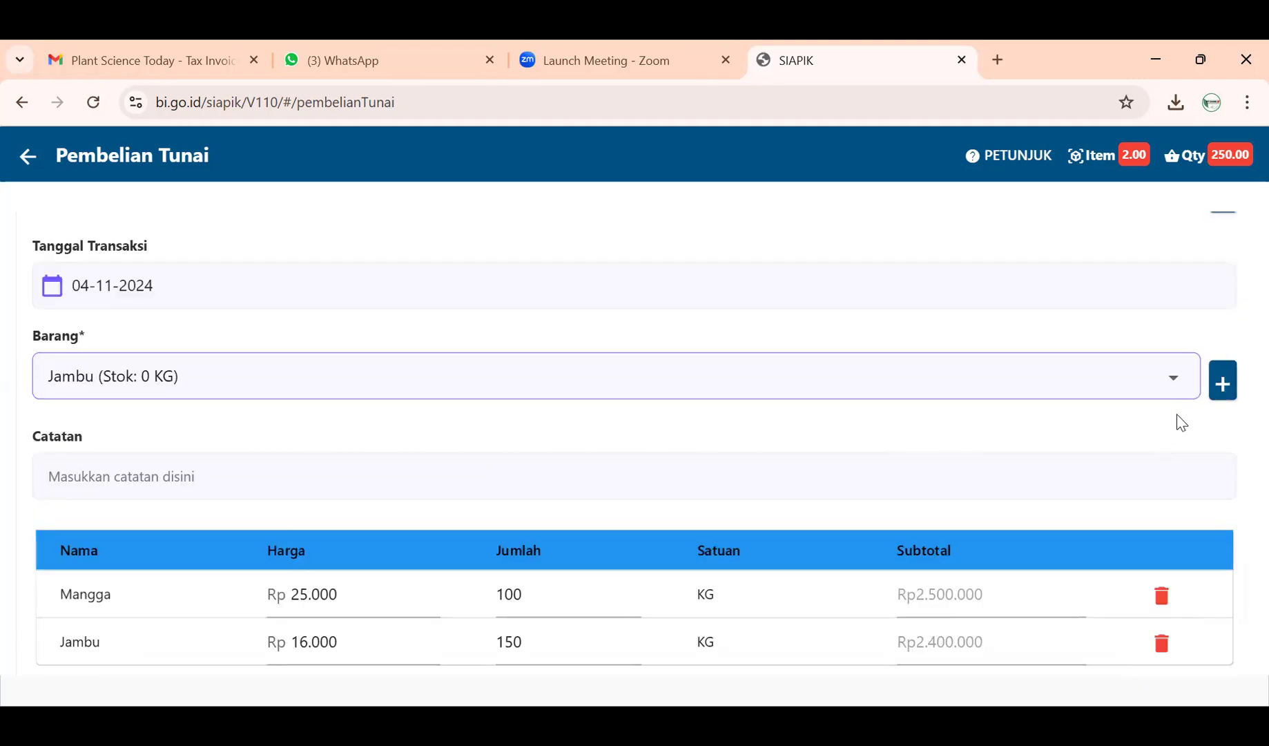
- Create and save Buah Naga with category Buah, unit KG and purchase price Rp 30.000
left_click(1226, 376)
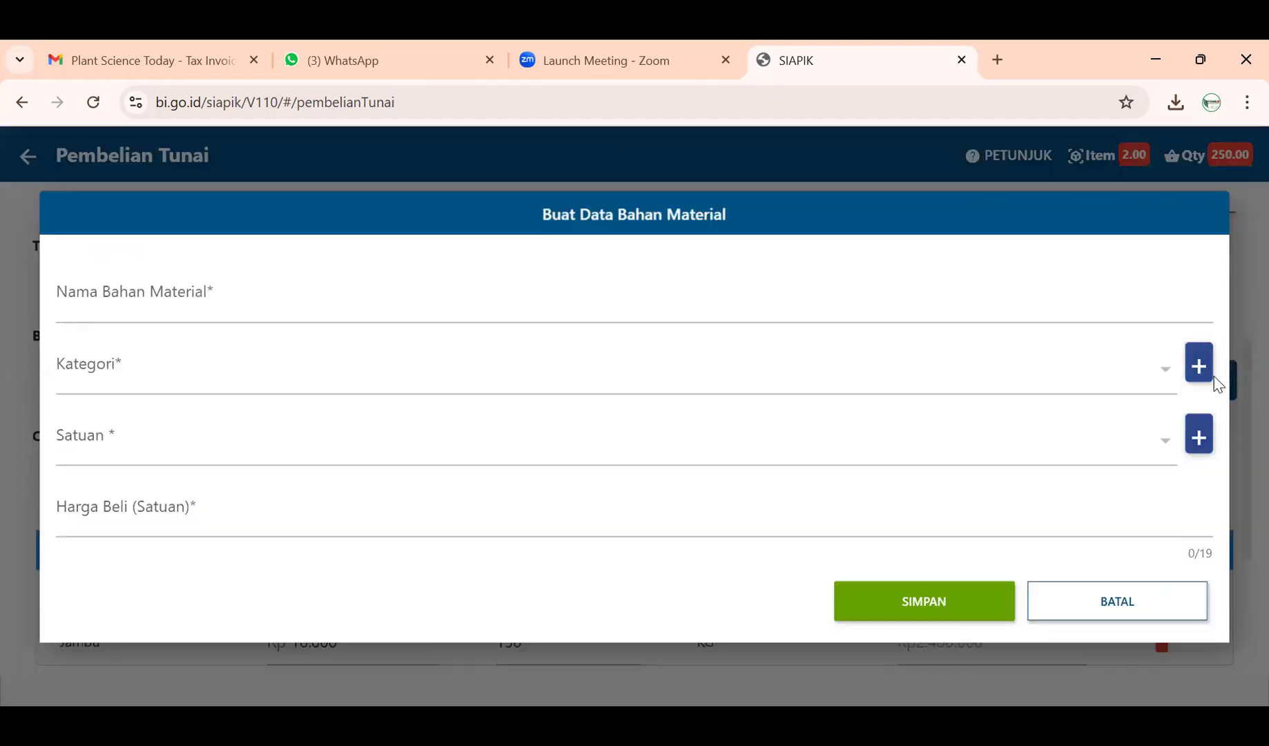
left_click(278, 303)
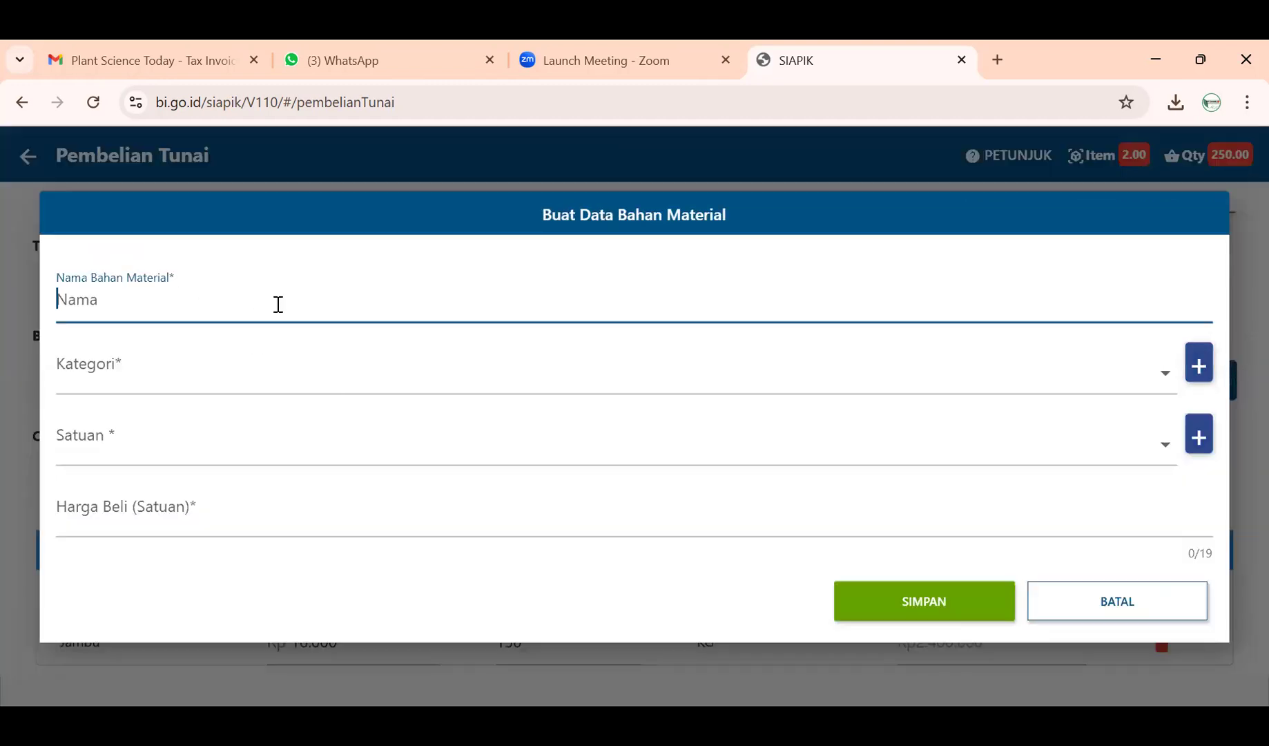
type("Buah Naga")
left_click(281, 381)
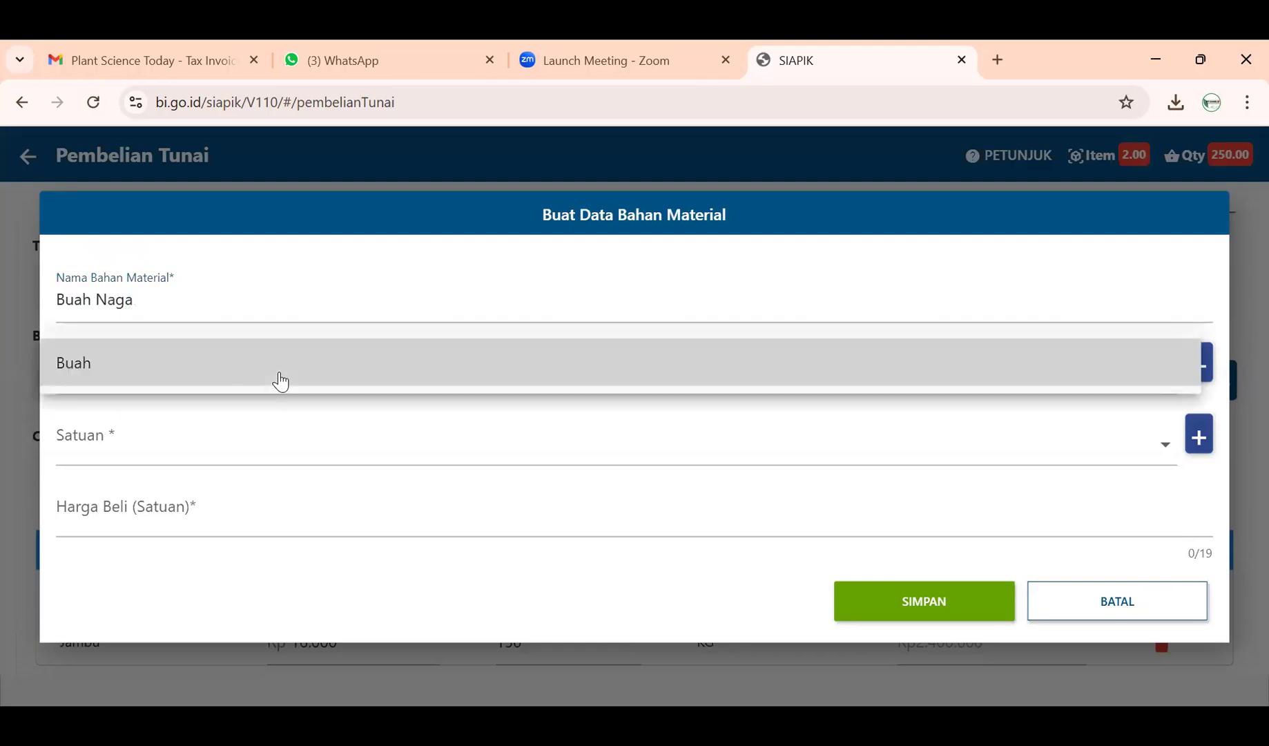
left_click(280, 381)
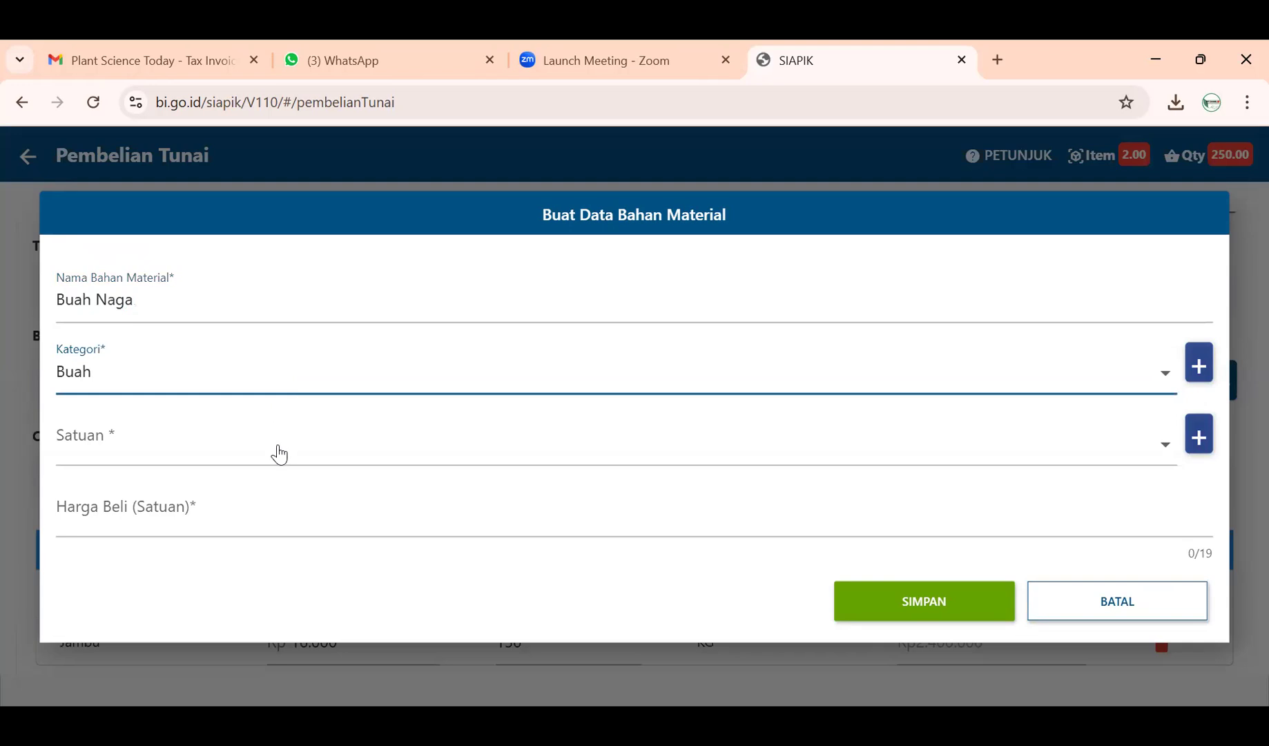
left_click(278, 454)
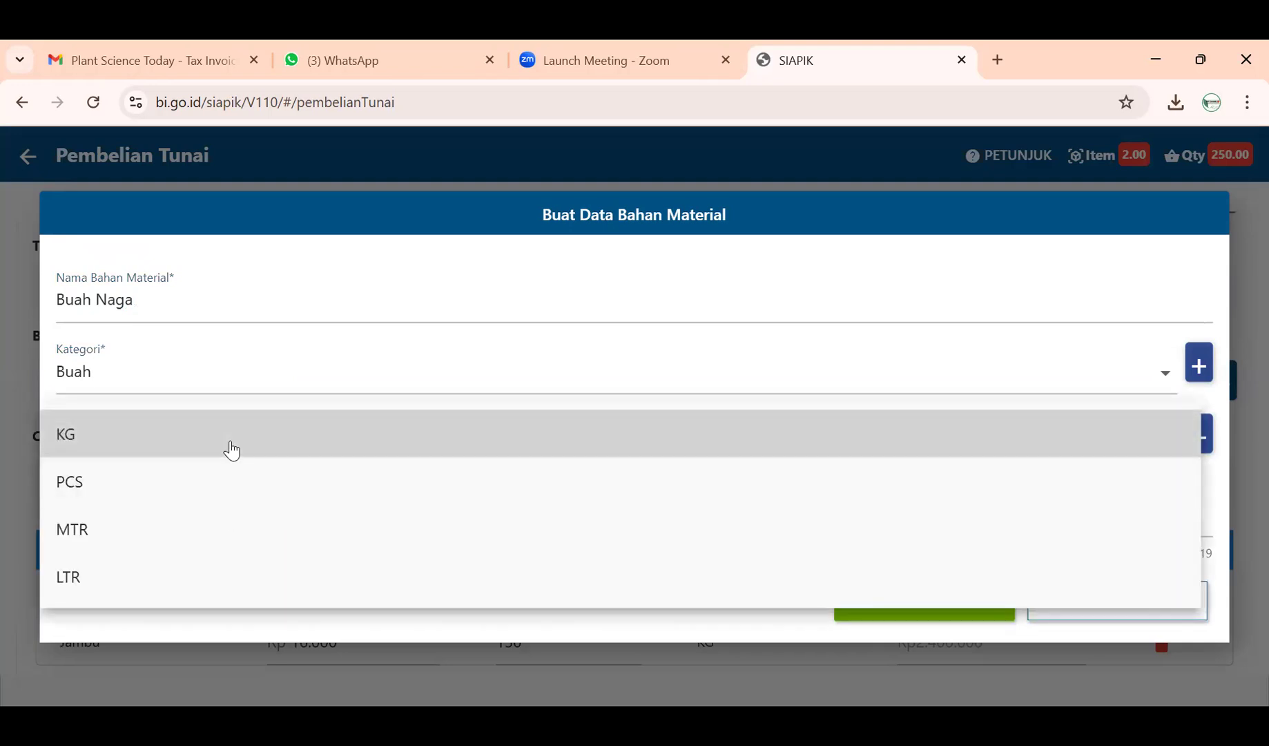
left_click(232, 450)
left_click(225, 509)
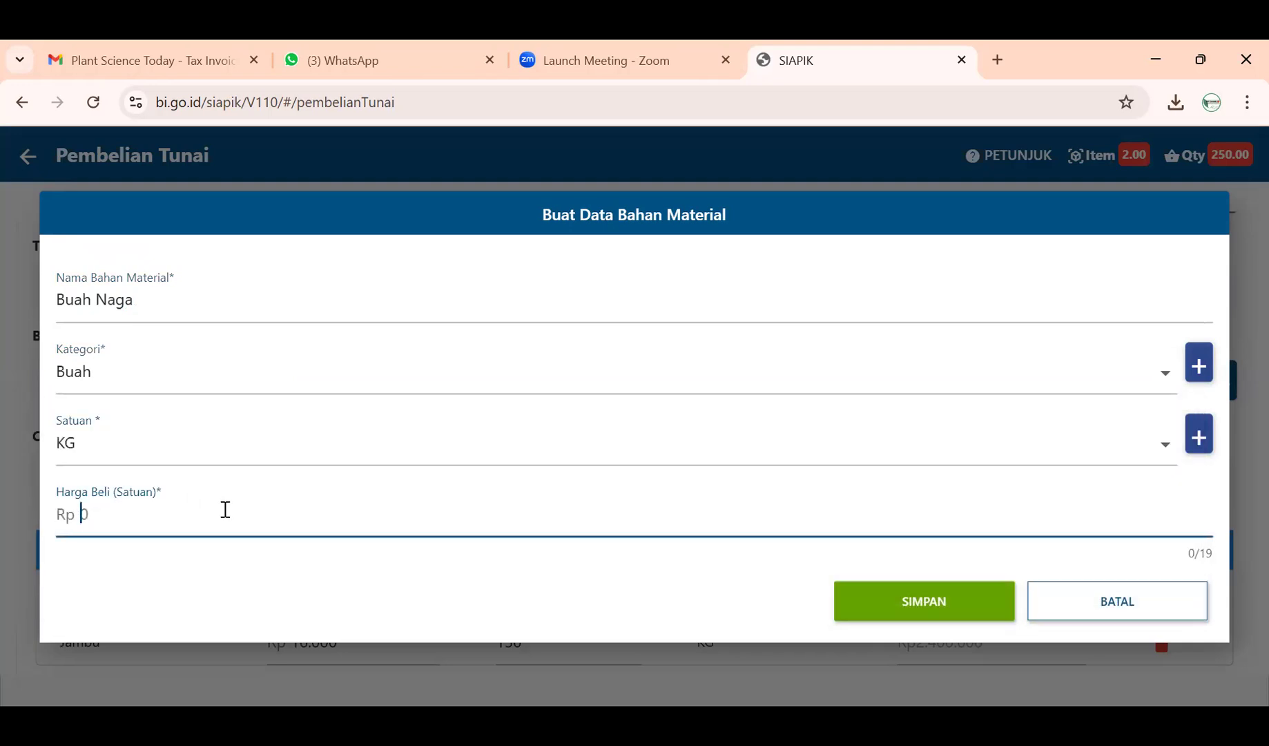
type("30000")
left_click(883, 614)
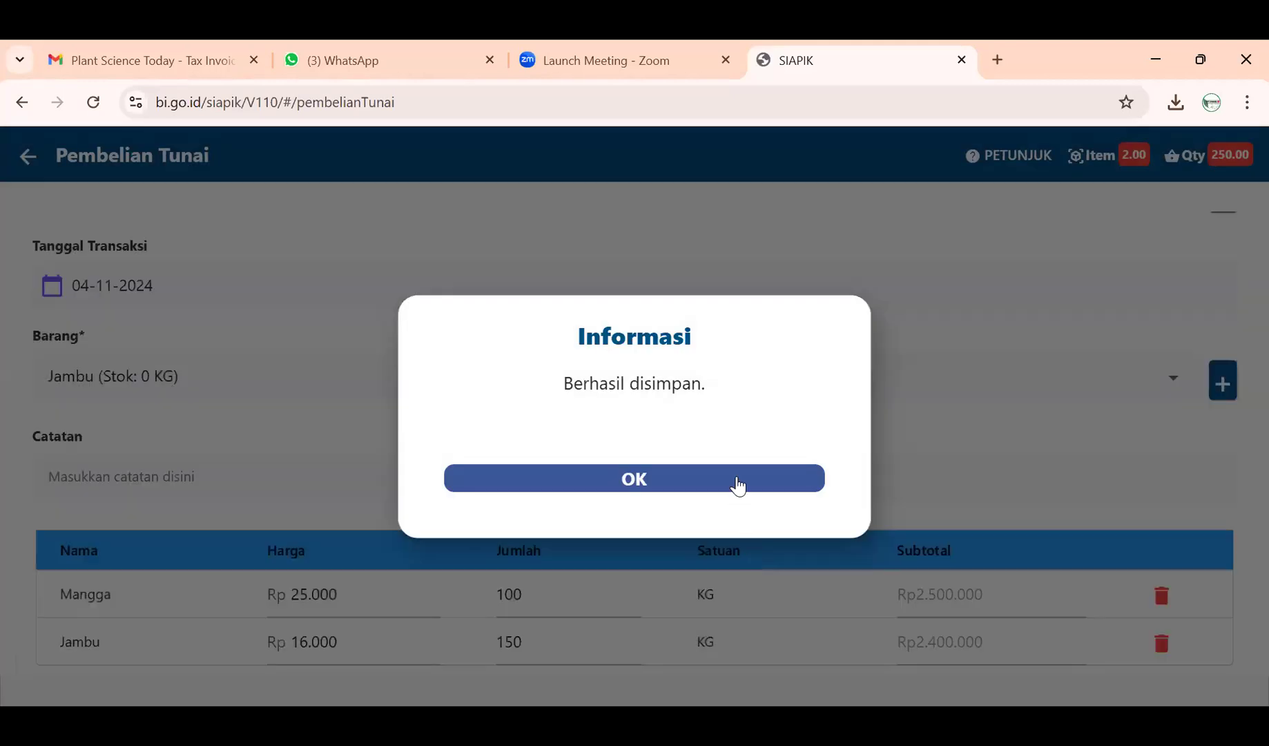
left_click(737, 485)
scroll(717, 482, "down", 3)
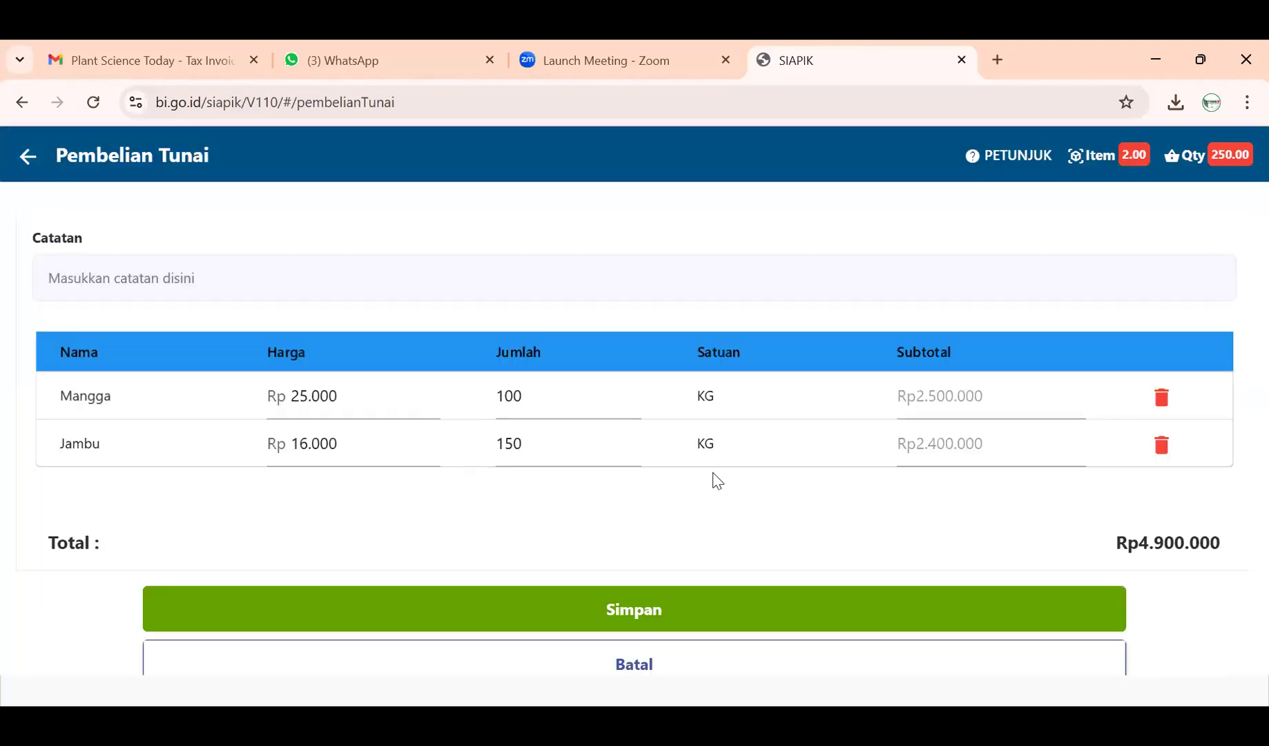
- Add 300 KG of Buah Naga (Rp9.000.000), making the purchase total Rp13.900.000
scroll(717, 481, "down", 1)
scroll(511, 390, "up", 3)
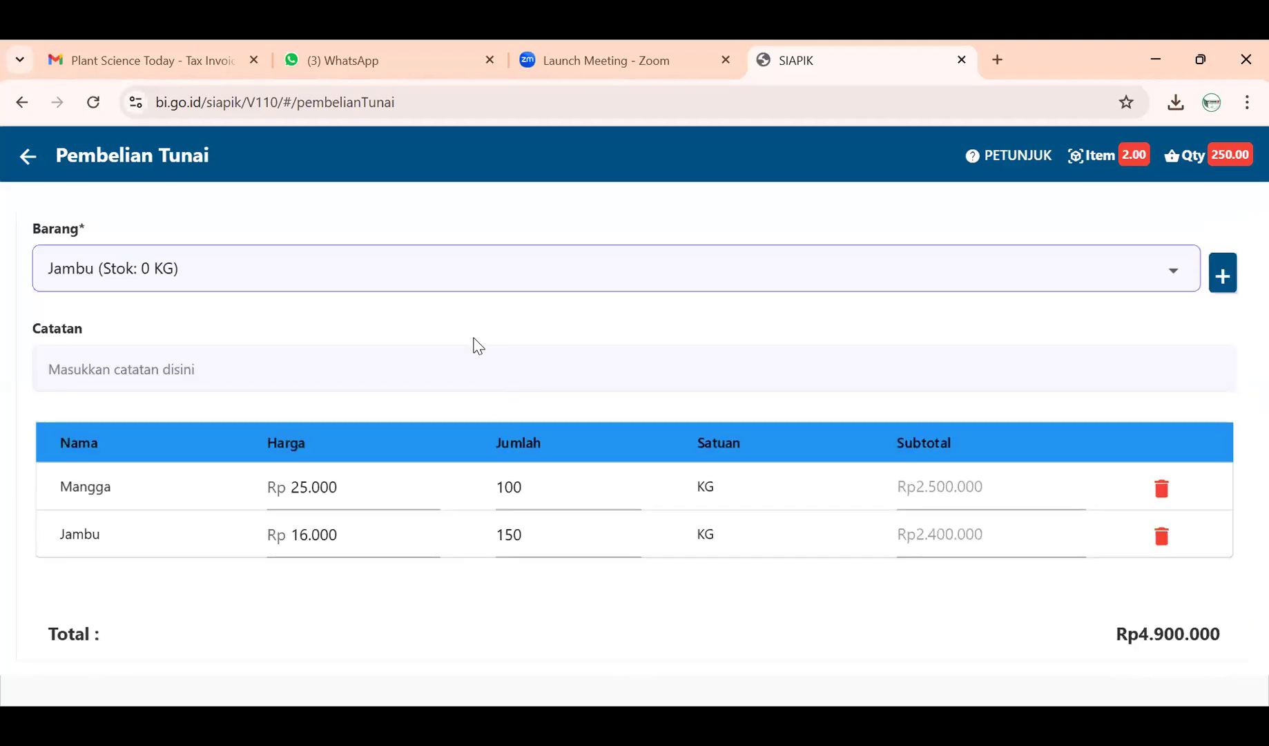
scroll(475, 345, "up", 1)
left_click(474, 345)
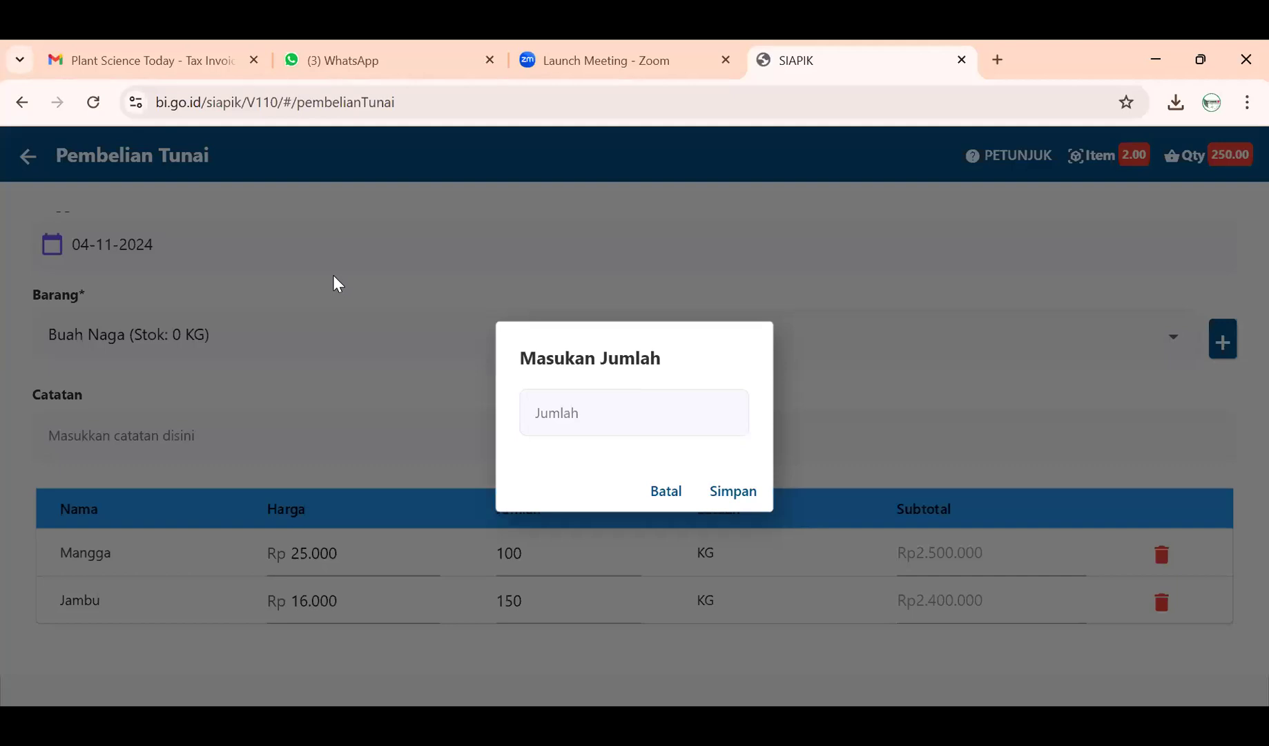
left_click(586, 404)
type("399")
key("BackSpace")
key("BackSpace")
type("00")
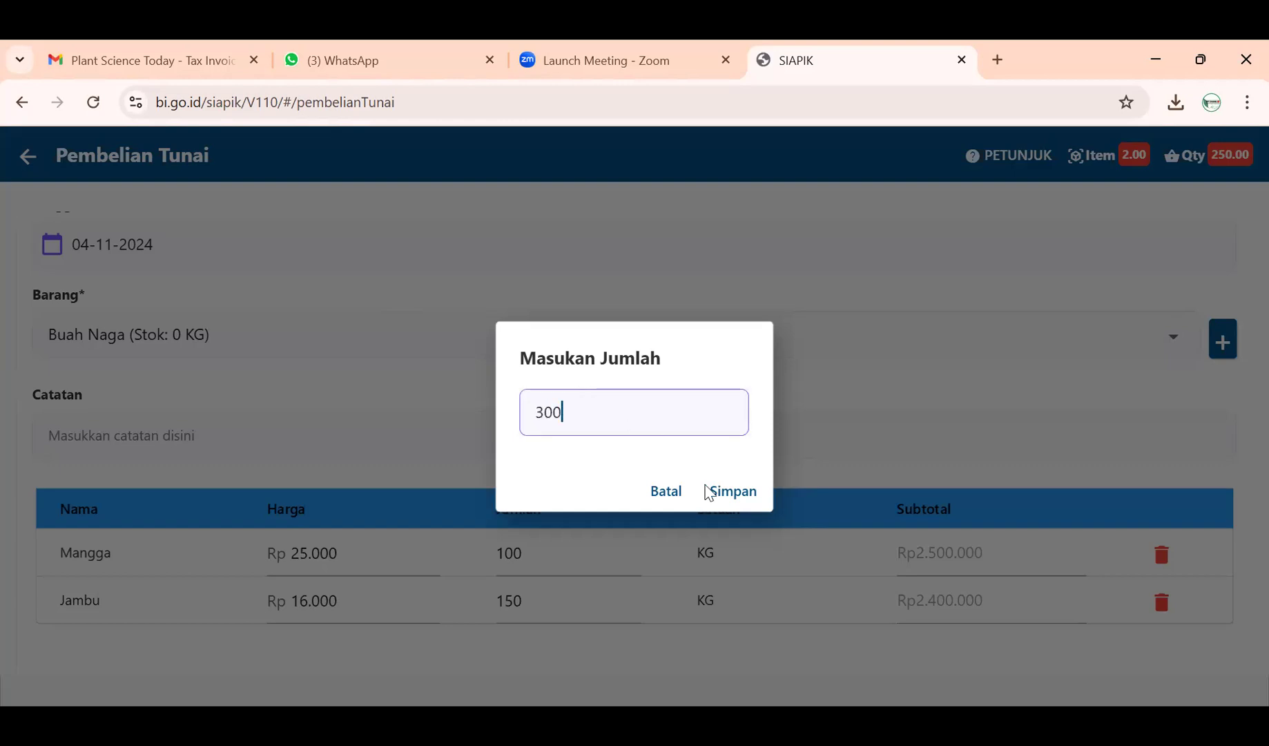
left_click(715, 489)
scroll(770, 582, "down", 1)
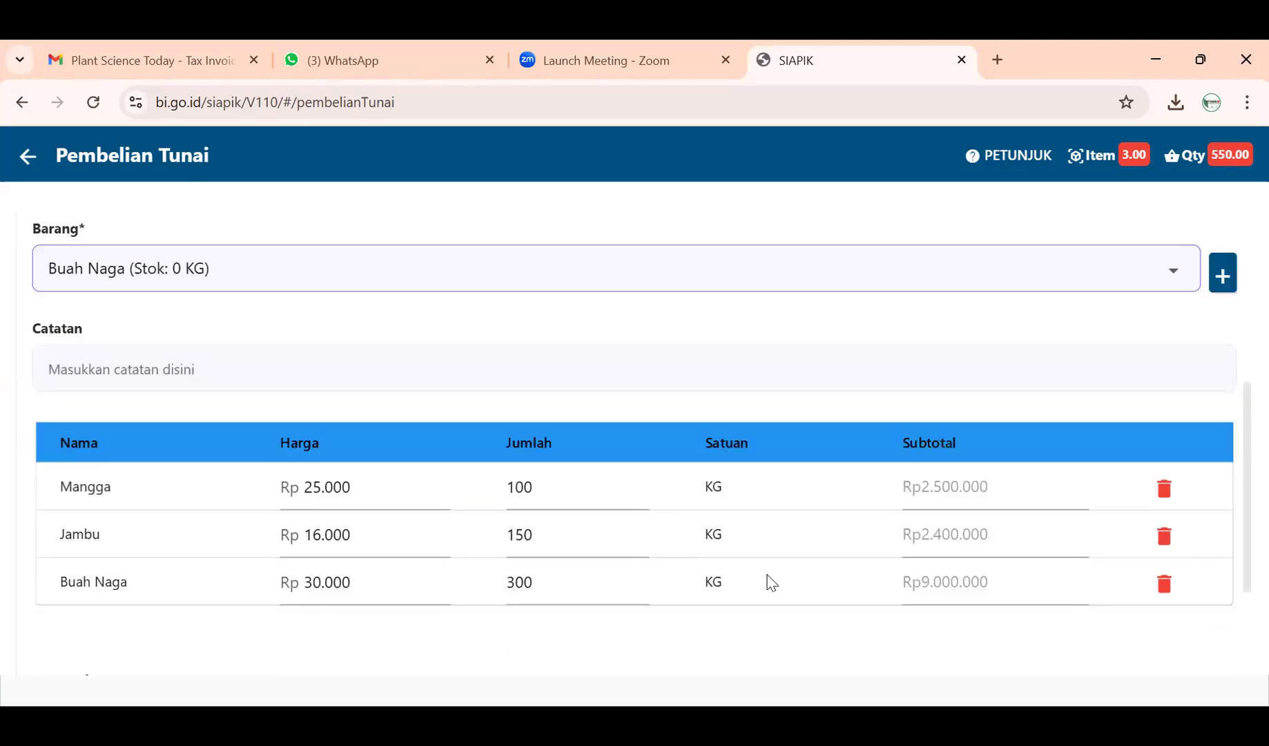
scroll(770, 582, "down", 1)
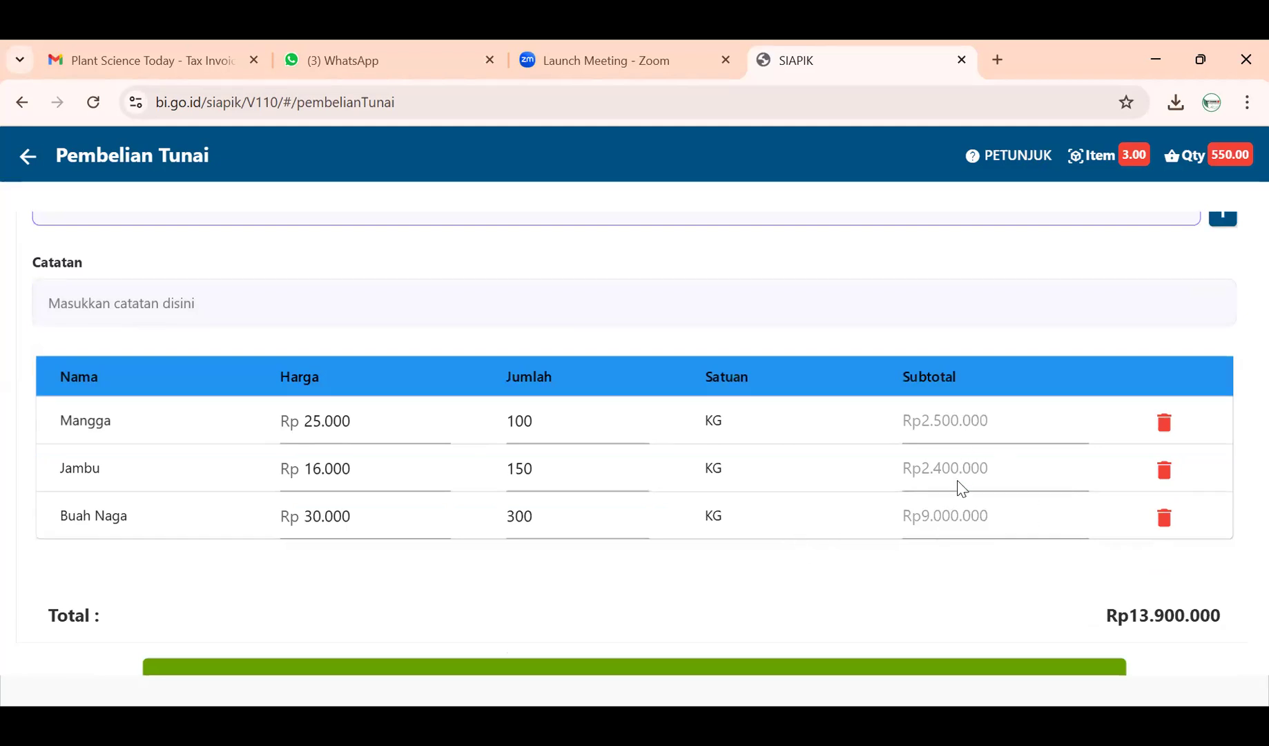
scroll(124, 345, "up", 2)
- Write the first note line: 'Beli Buah Mangga 100 kg Sebesar Rp 2.500.000'
left_click(128, 429)
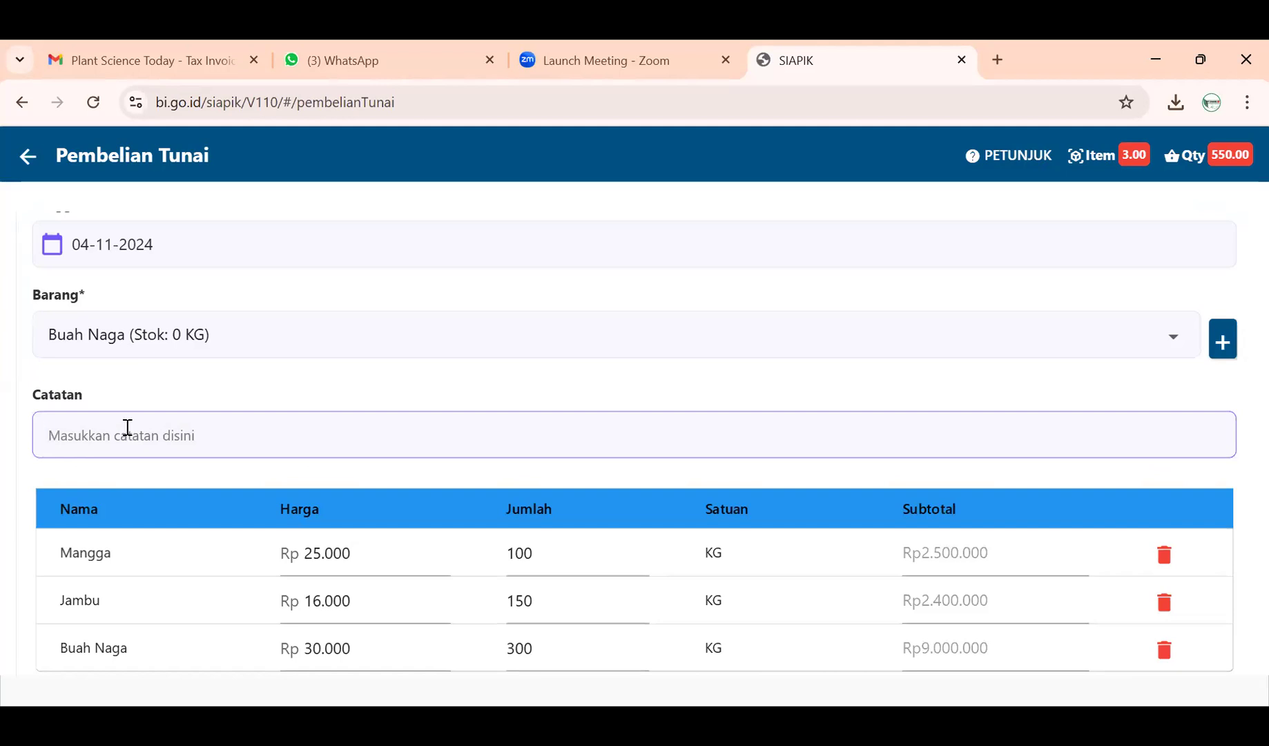
type("Buah Mangga 100 KG")
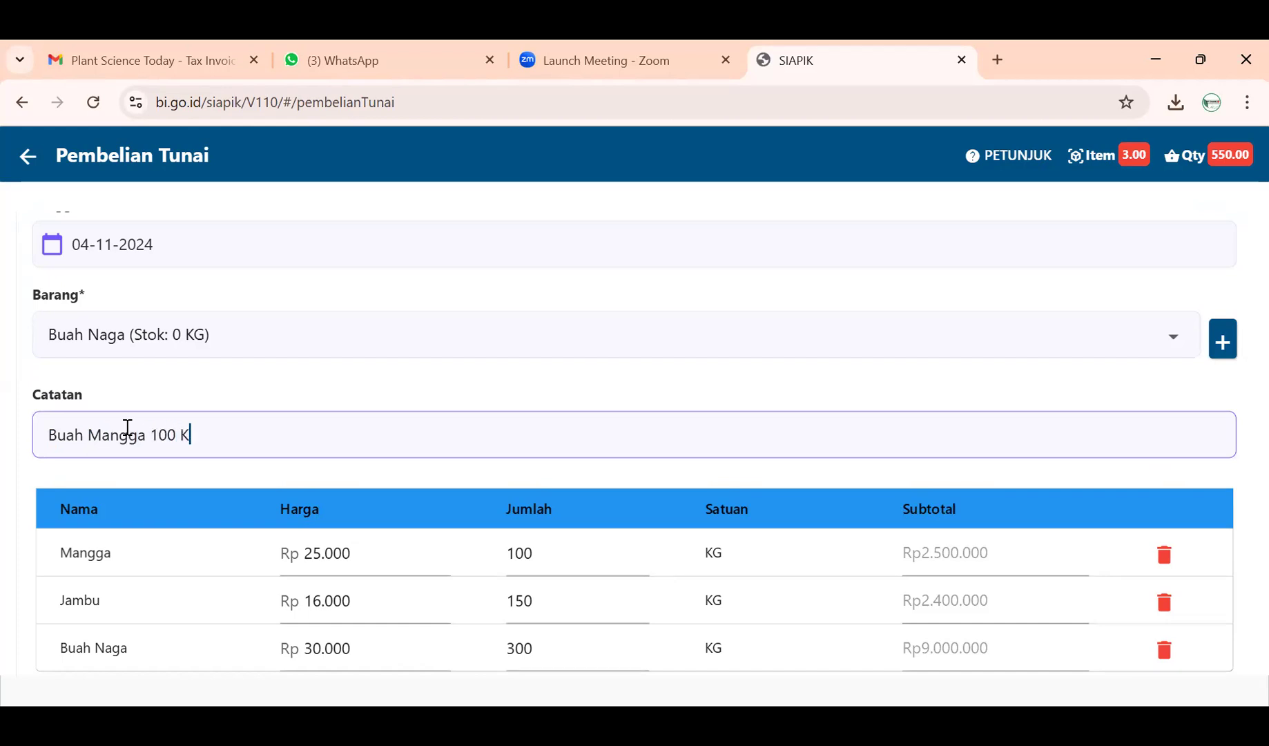
key("BackSpace")
key("BackSpace")
key("BackSpace")
type("KG")
left_click(47, 433)
type("bELI")
key("BackSpace")
key("BackSpace")
key("BackSpace")
key("BackSpace")
type("bELI")
key("BackSpace")
key("BackSpace")
key("BackSpace")
key("BackSpace")
type("Beli")
left_click(237, 439)
key("BackSpace")
key("BackSpace")
type("kg s")
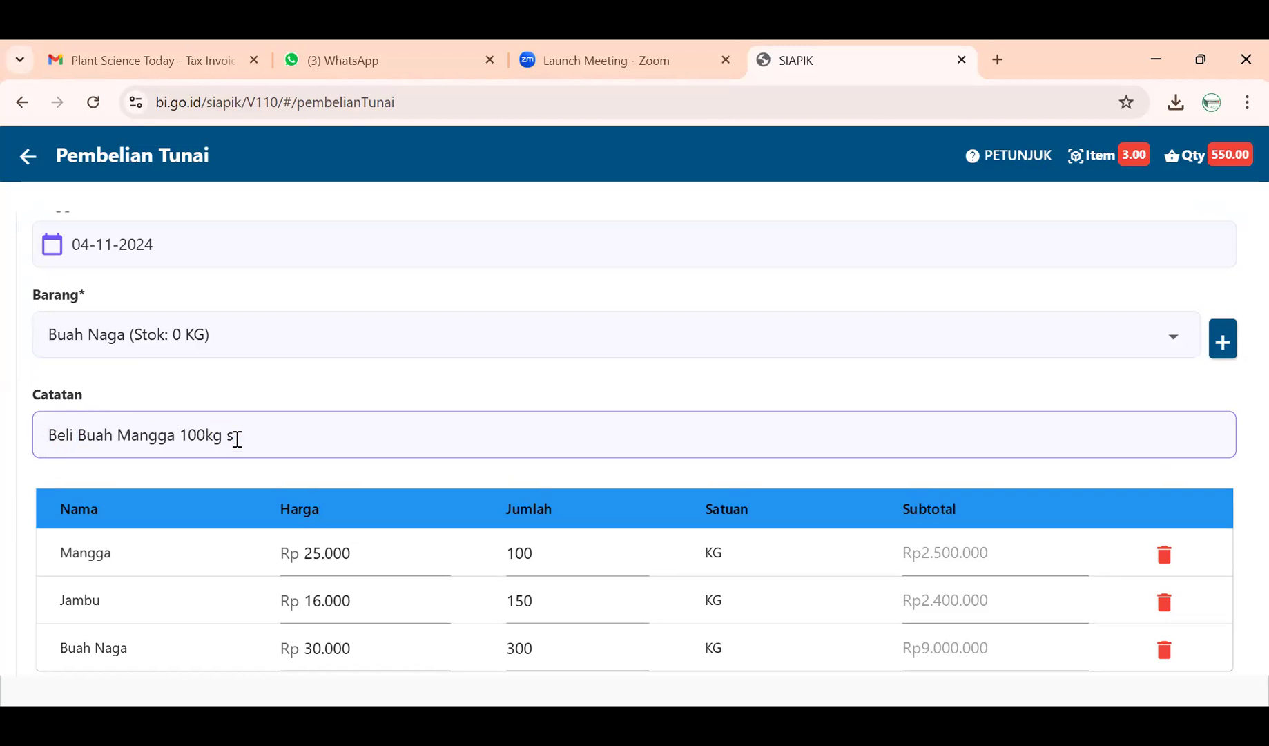
key("BackSpace")
type("Sebesar 2")
key("BackSpace")
type("Rp 2.500.000")
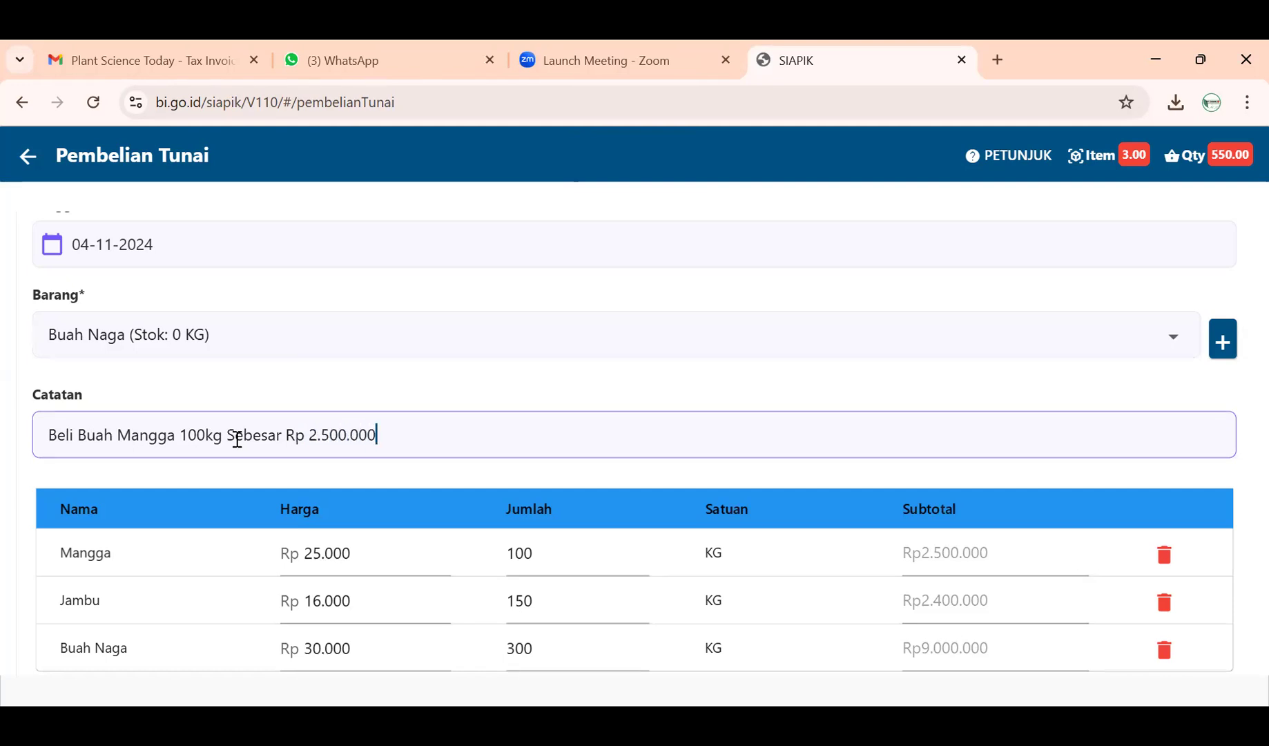
- Add a second line 'Beli Buah Jambu 150 kg Sebesar Rp 2.400.000'
key("Return")
type("Beli Jambu")
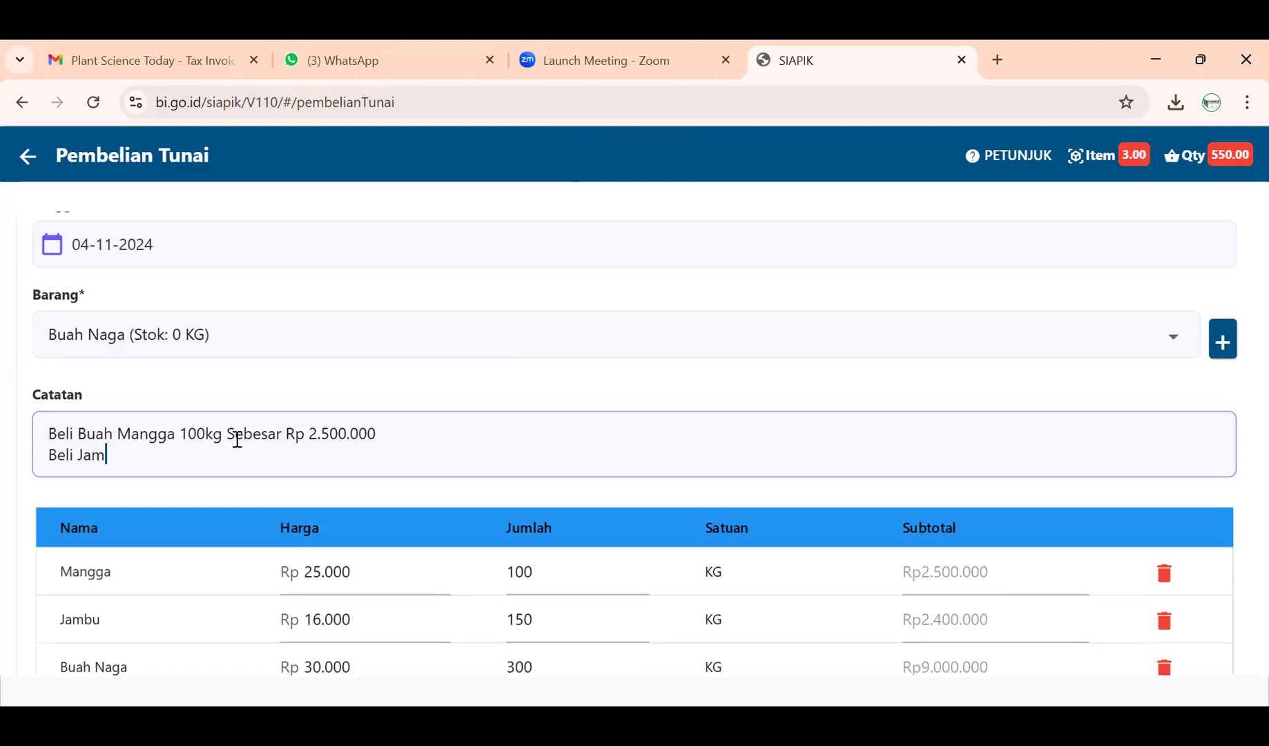
key("BackSpace")
key("BackSpace")
key("BackSpace")
key("BackSpace")
key("BackSpace")
type("Buah Jambu 150")
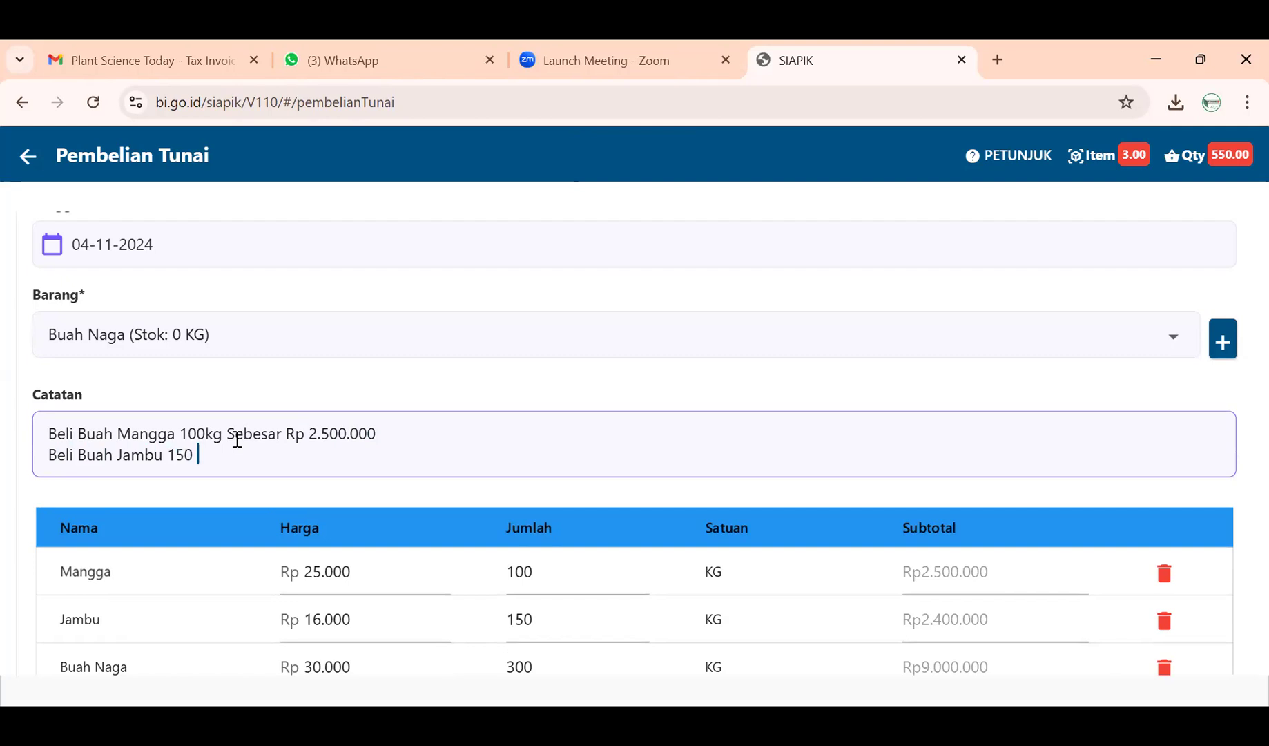
left_click(204, 432)
left_click(199, 457)
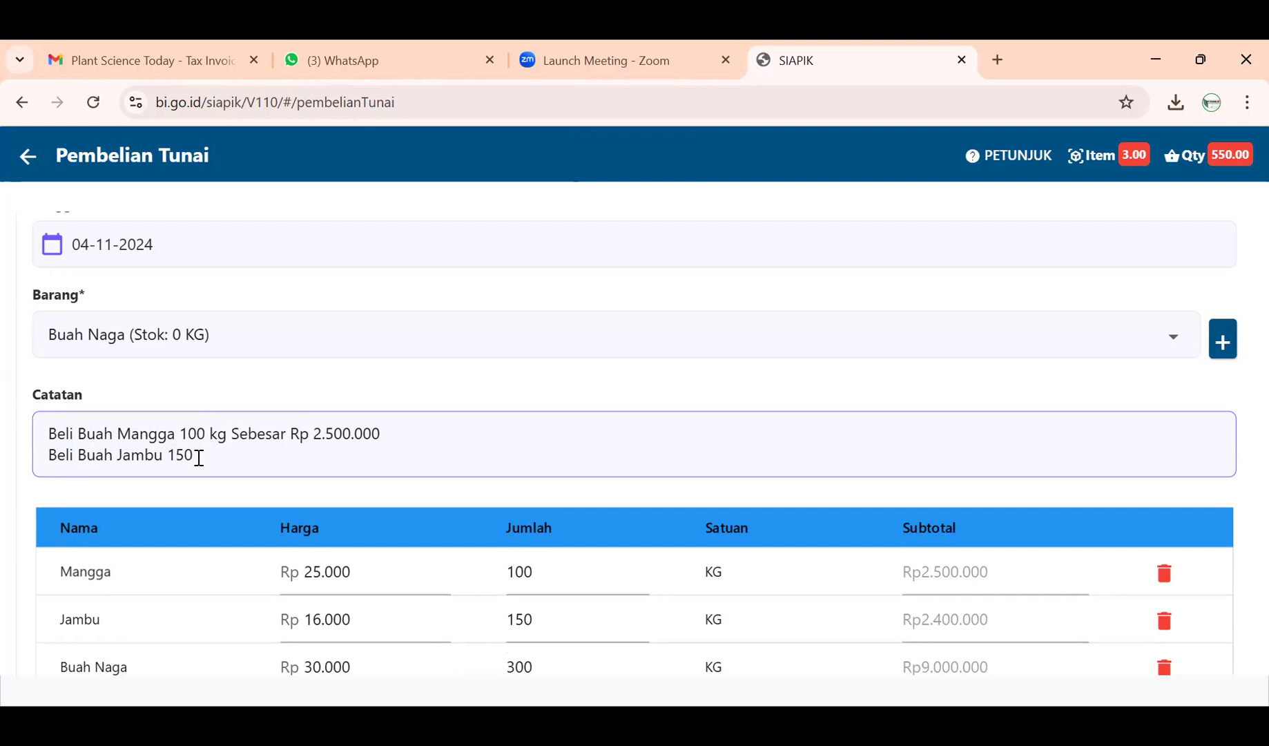
type("kg Sebesar Rp 2.400")
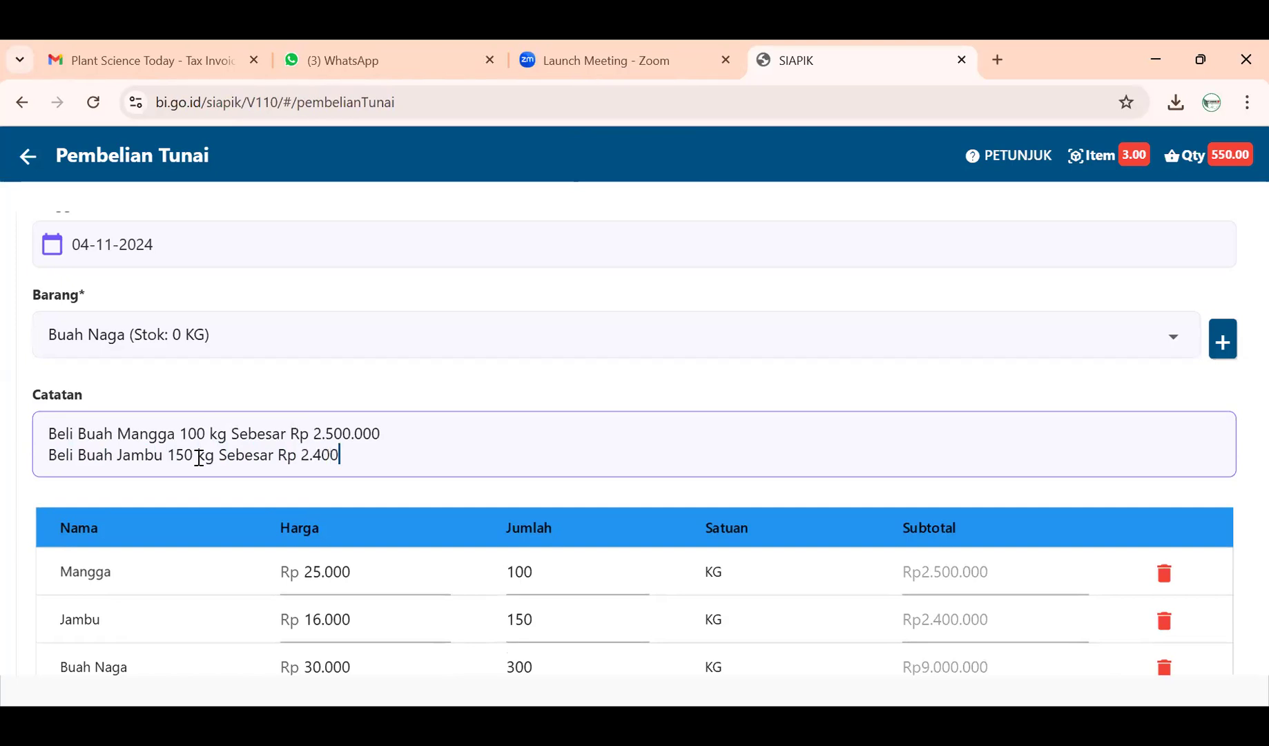
type(".0000")
- Add a third line 'Beli Buah Naga 300 kg Sebesar Rp 9.000.000'
key("Return")
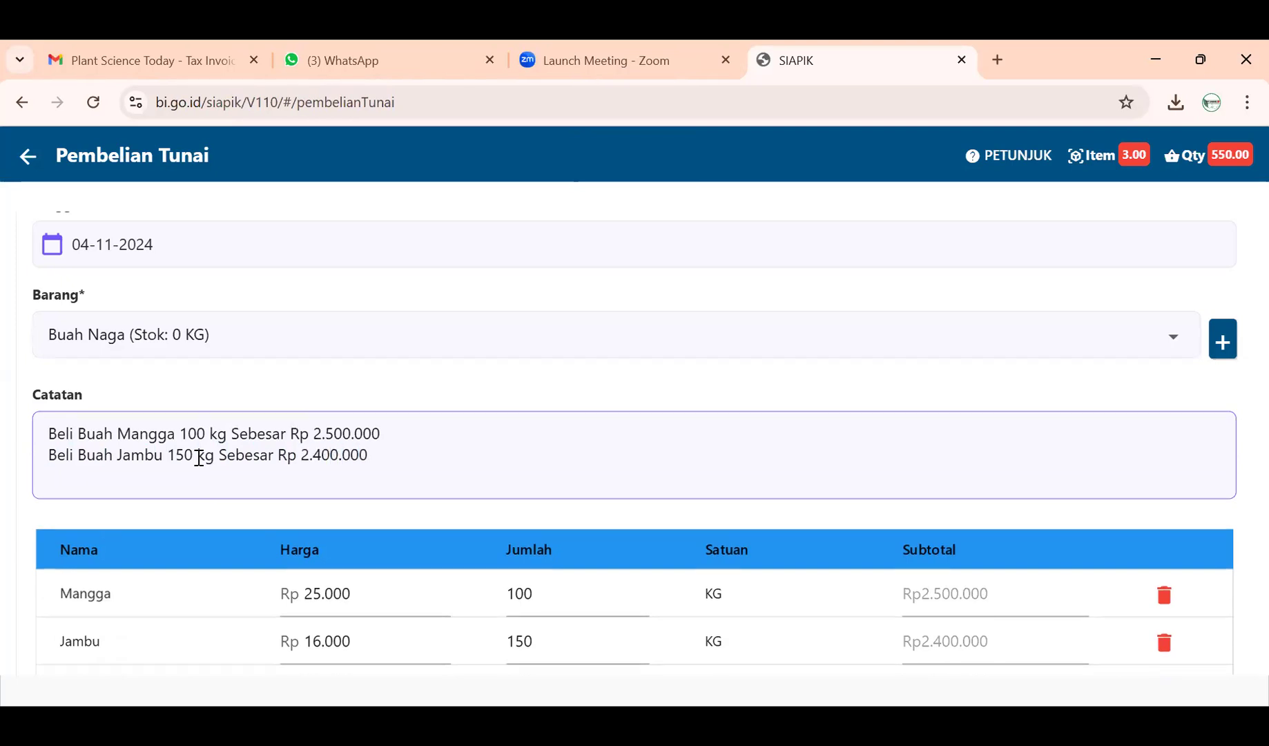
type("Beli ")
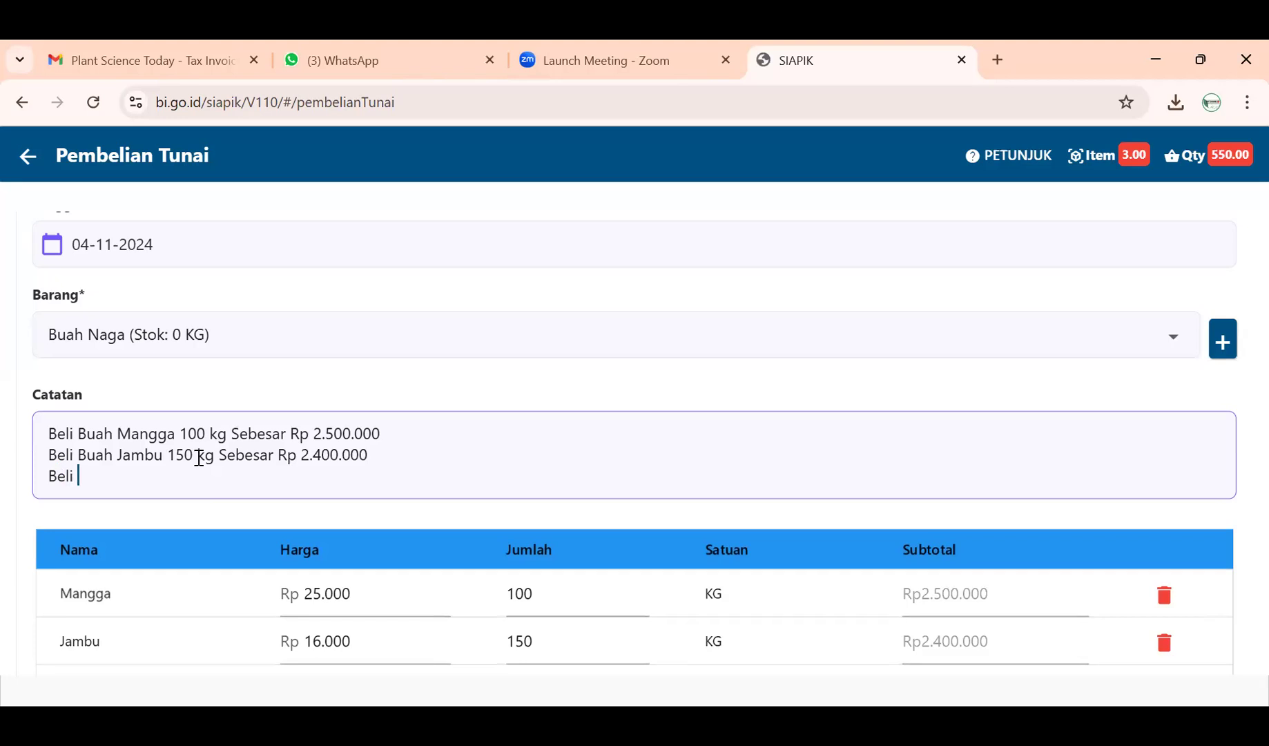
type("Buah Naga")
scroll(200, 461, "down", 2)
scroll(198, 464, "up", 1)
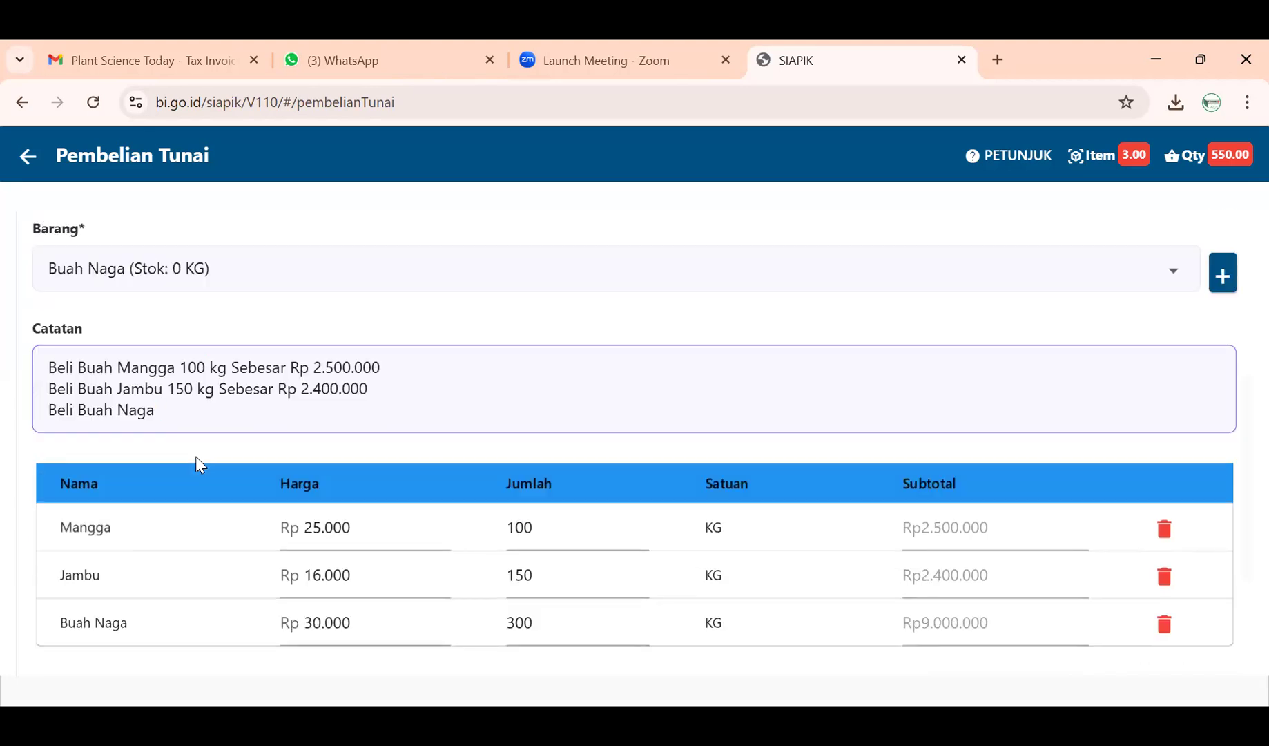
type("300kg")
key("BackSpace")
key("BackSpace")
type("kg Sebesar Rp ")
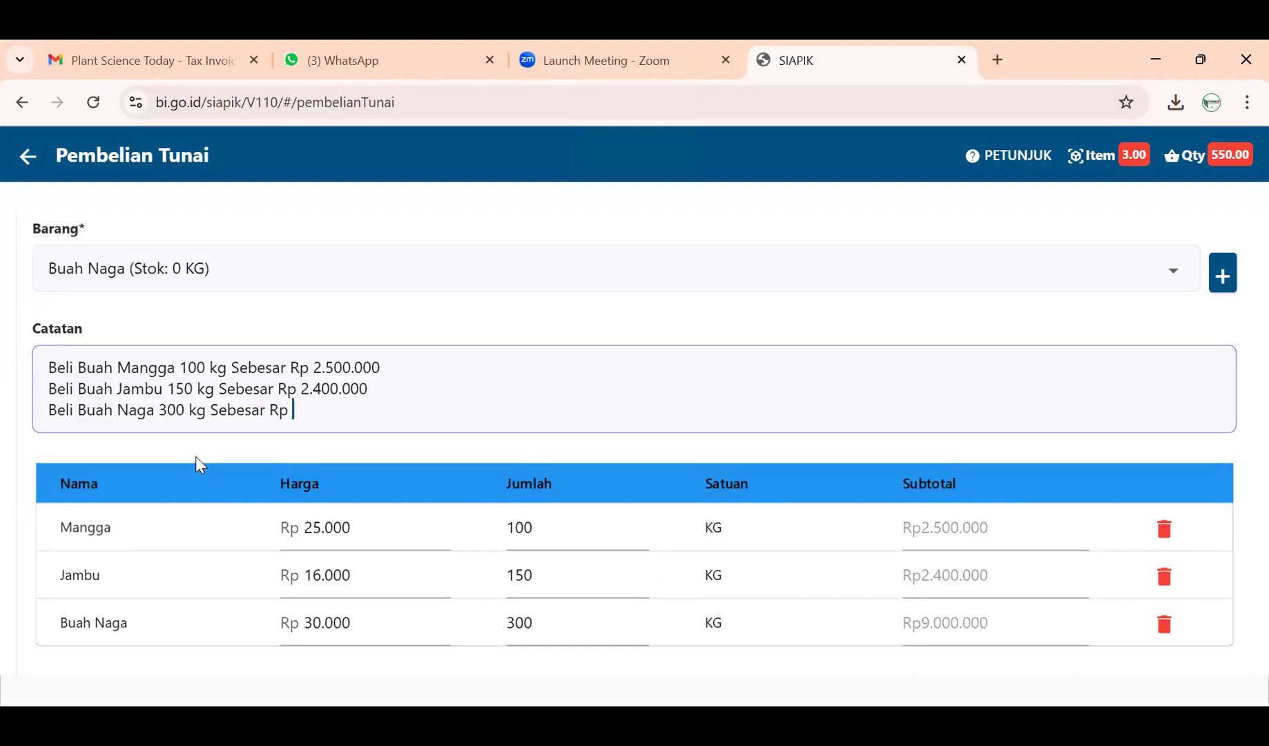
type("90")
key("BackSpace")
type(".000.000")
- Save the Rp13.900.000 fruit purchase with Simpan and go back to the menu from the Sukses dialog
scroll(276, 514, "down", 3)
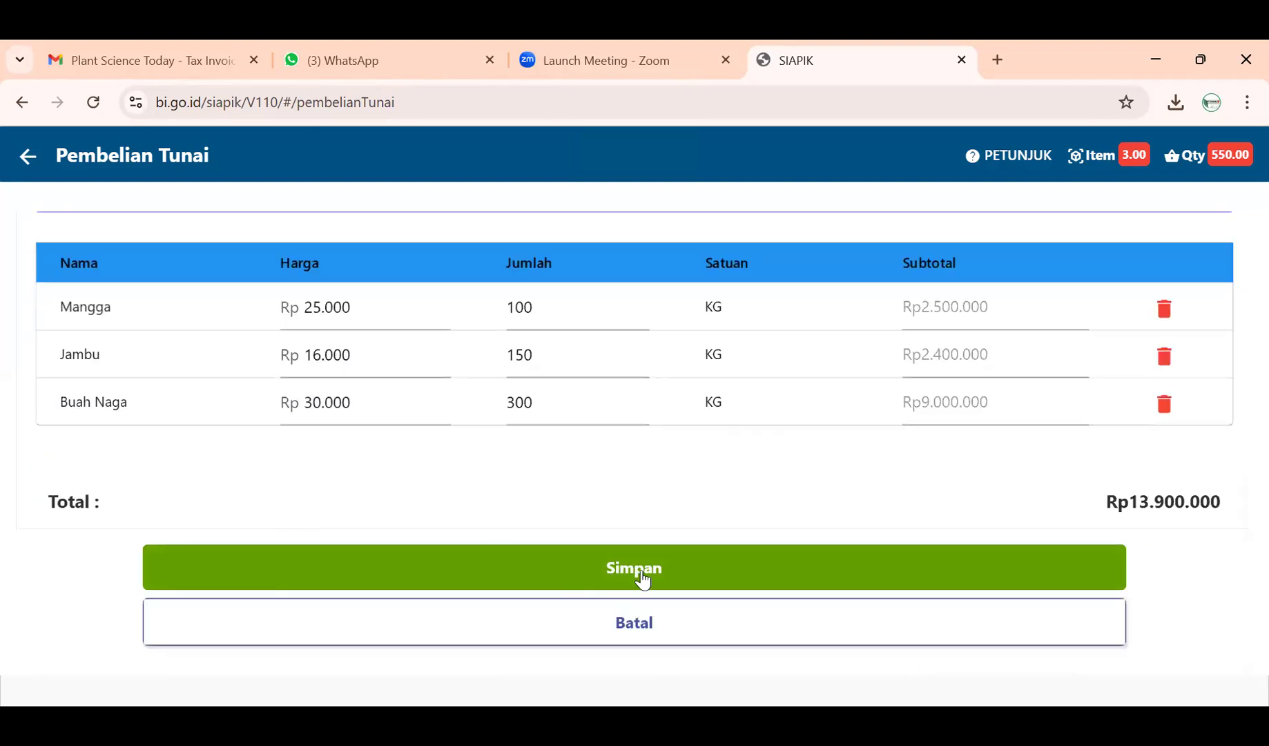
scroll(640, 578, "up", 1)
scroll(642, 554, "up", 10)
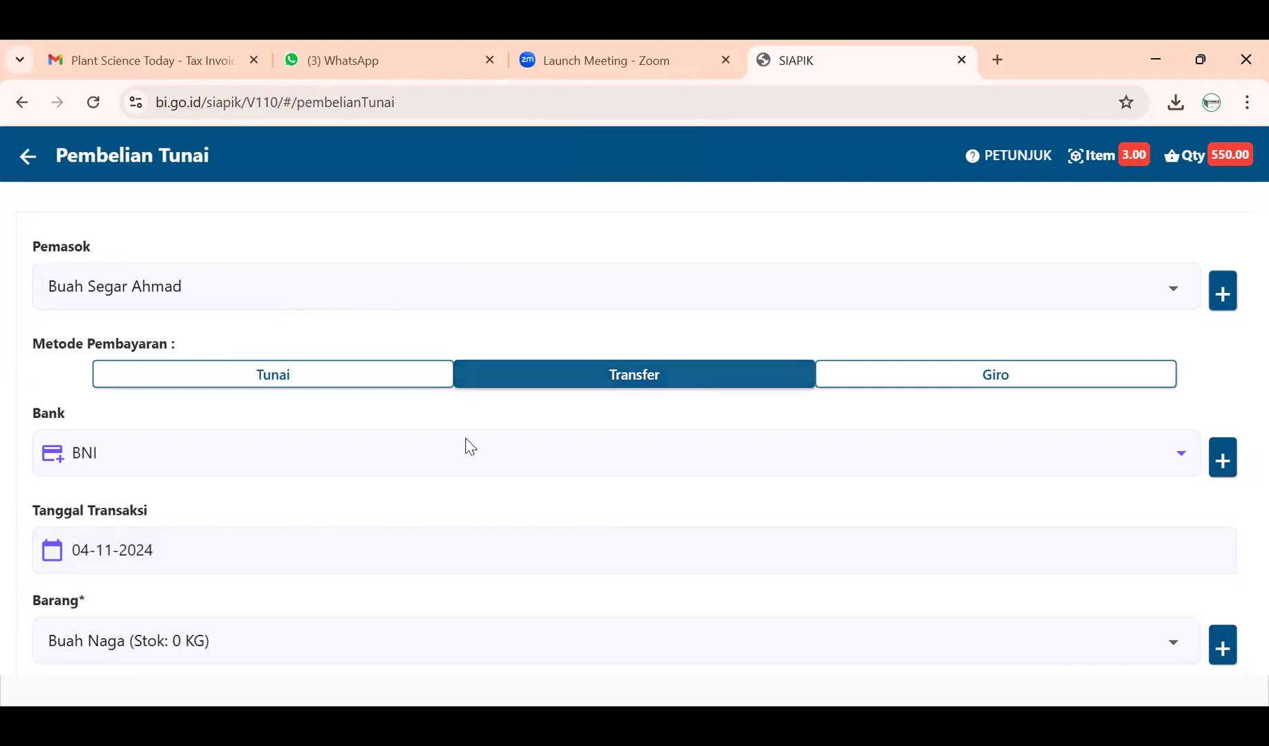
scroll(165, 509, "down", 4)
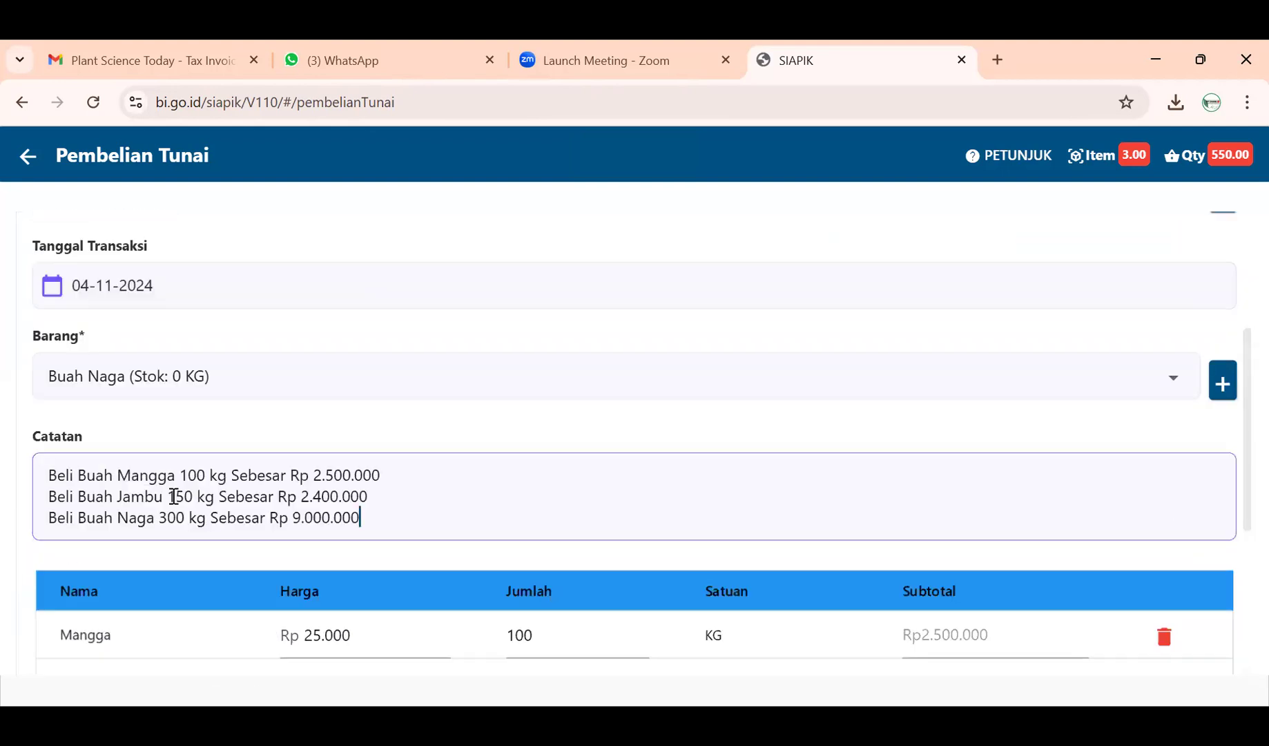
scroll(176, 496, "down", 1)
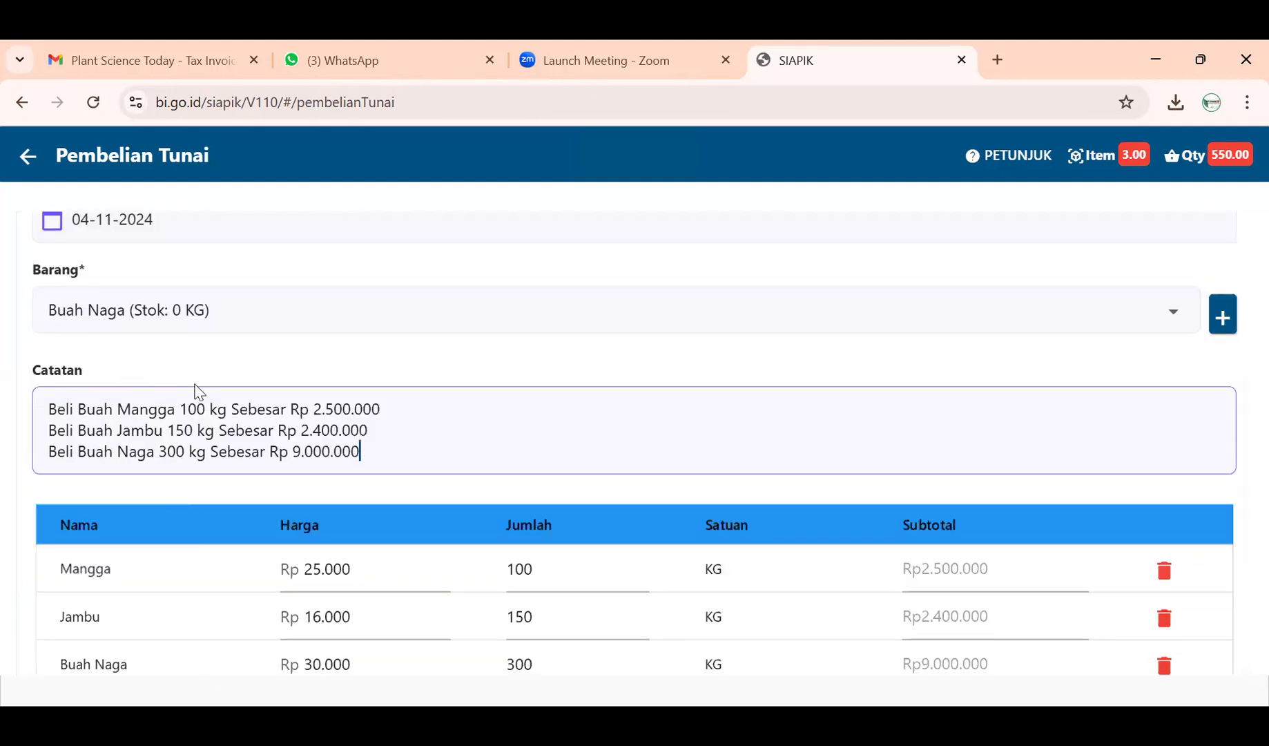
scroll(414, 497, "down", 2)
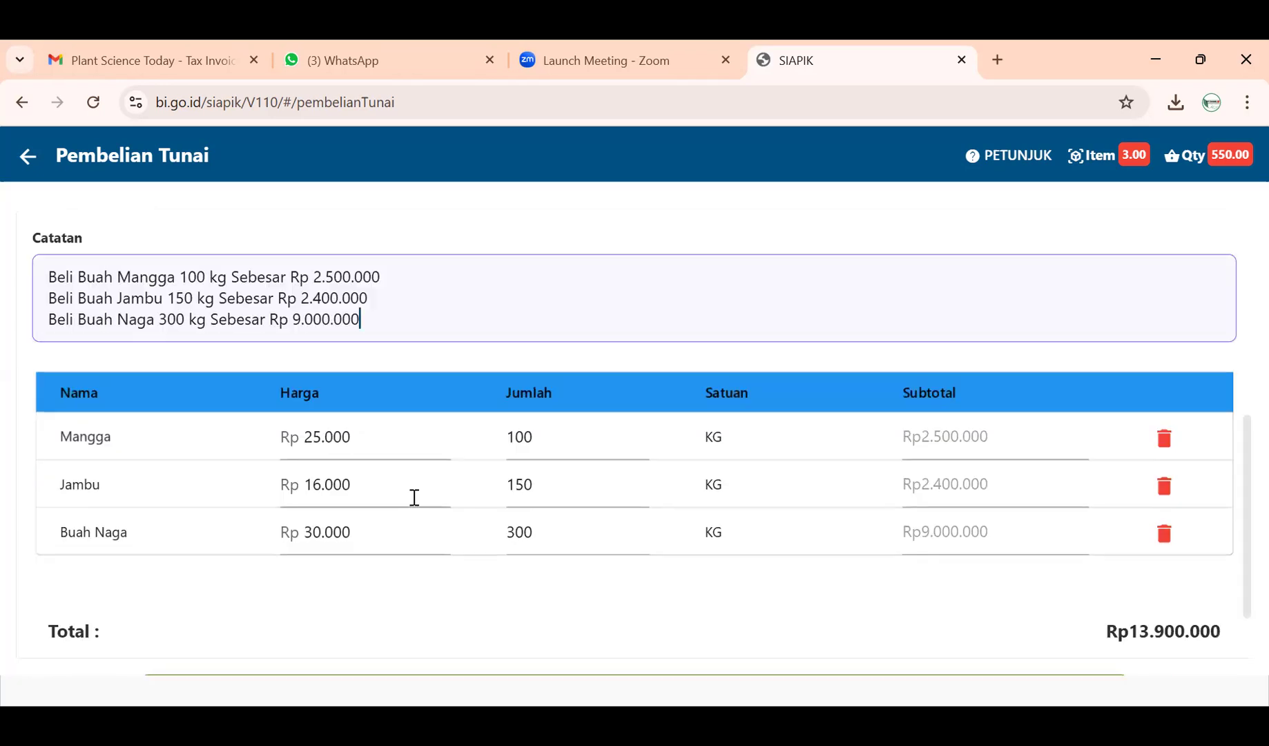
scroll(571, 545, "down", 2)
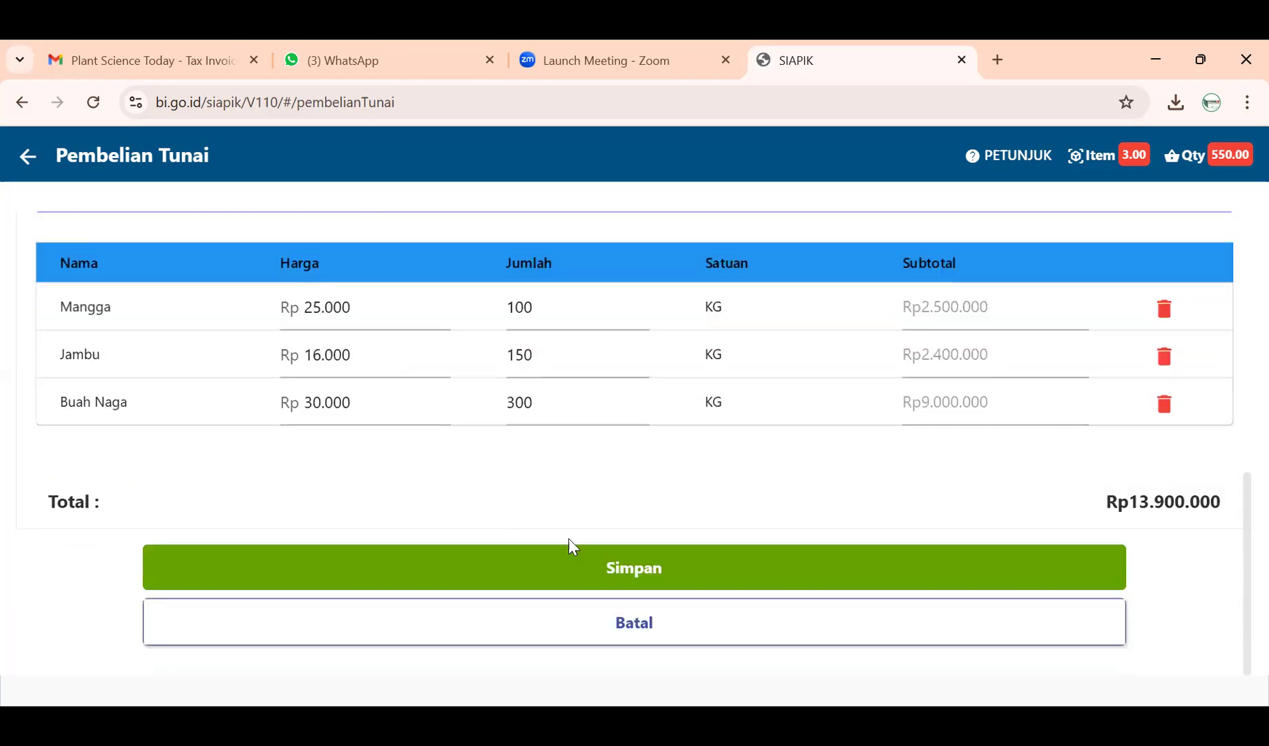
left_click(591, 573)
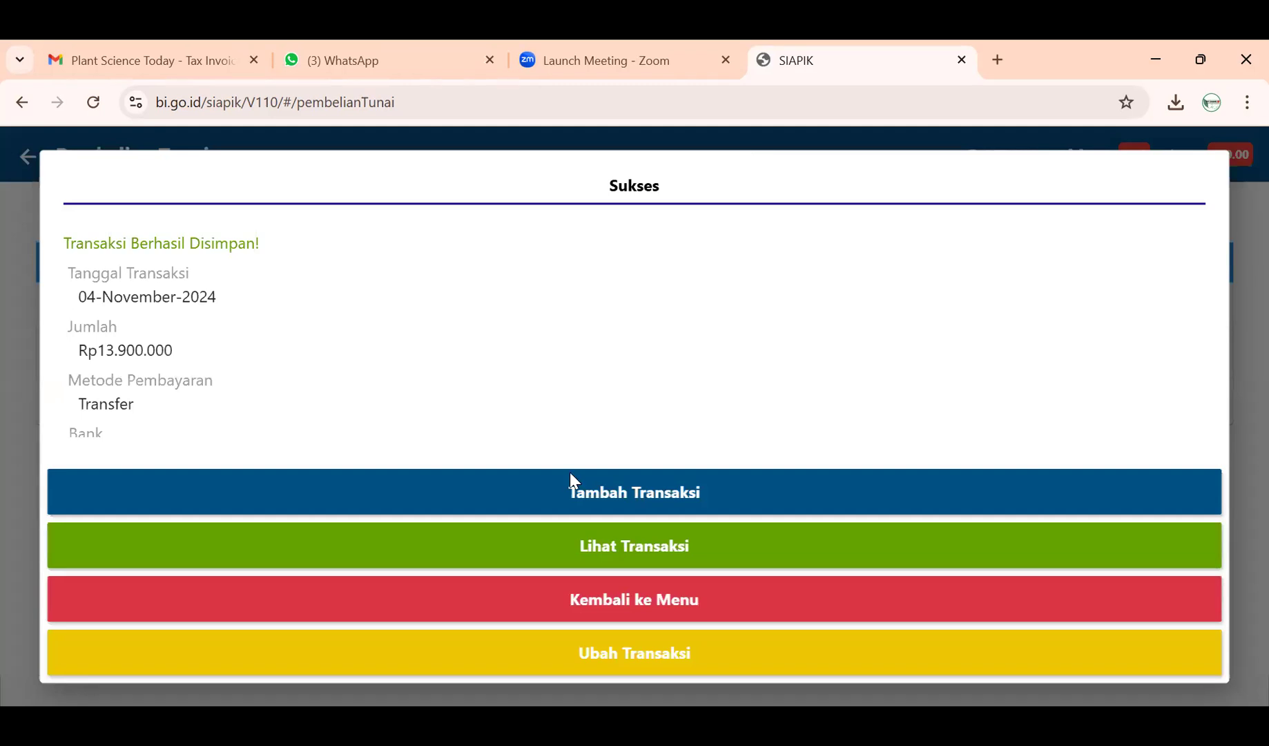
left_click(585, 607)
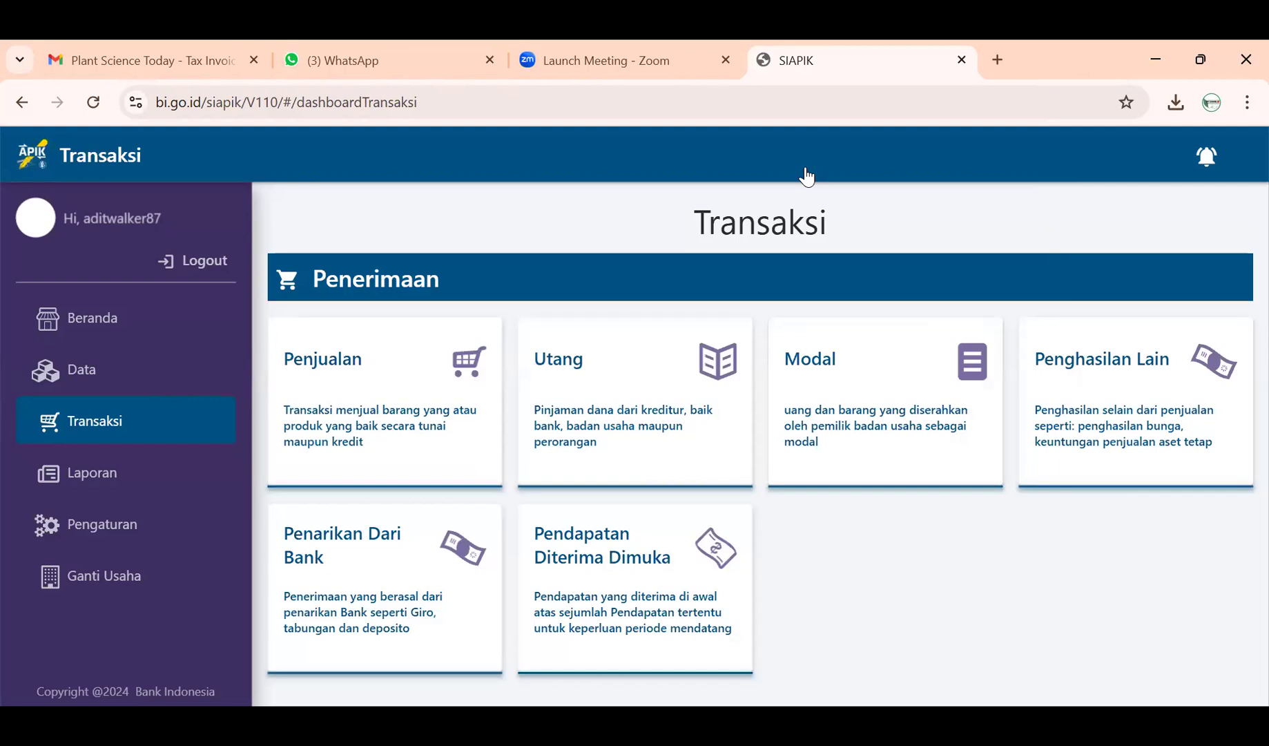
- Open Laporan History Transaksi to see the new Rp13.900.000 Pembelian Tunai entry at the top
left_click(119, 479)
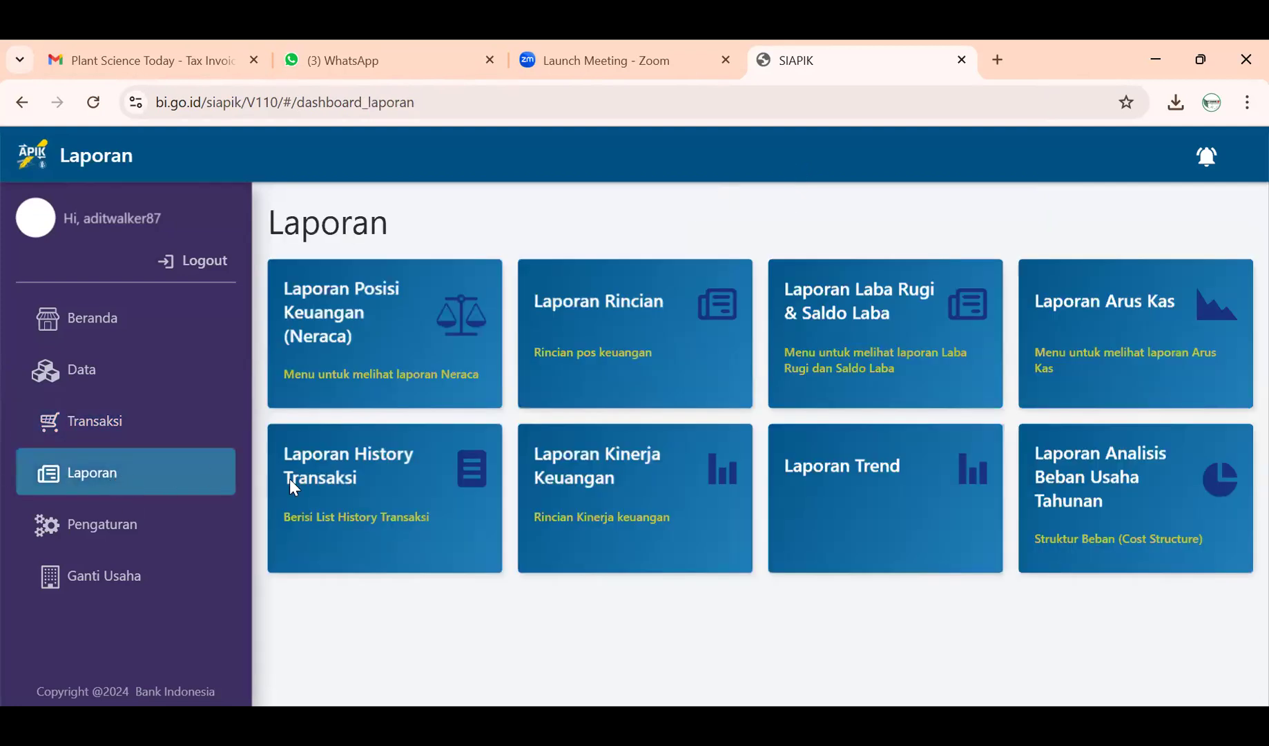
left_click(291, 479)
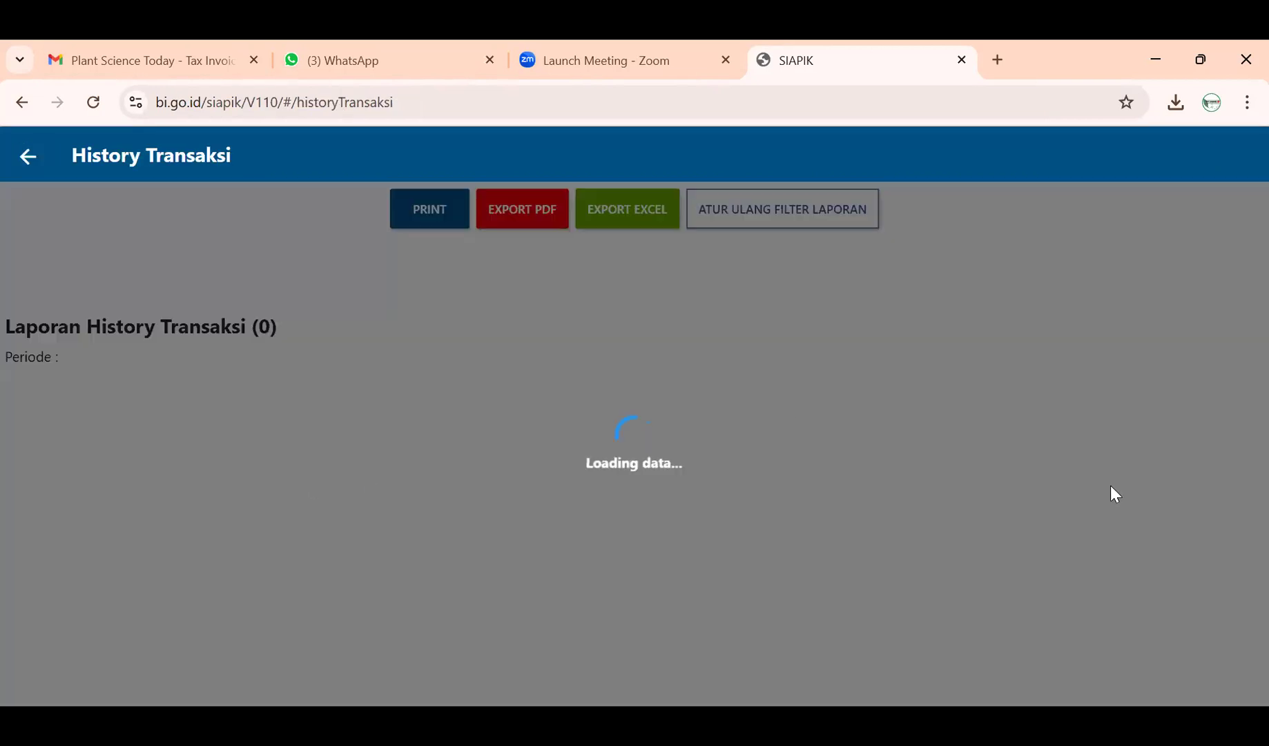
scroll(1024, 484, "down", 10)
scroll(1026, 498, "up", 10)
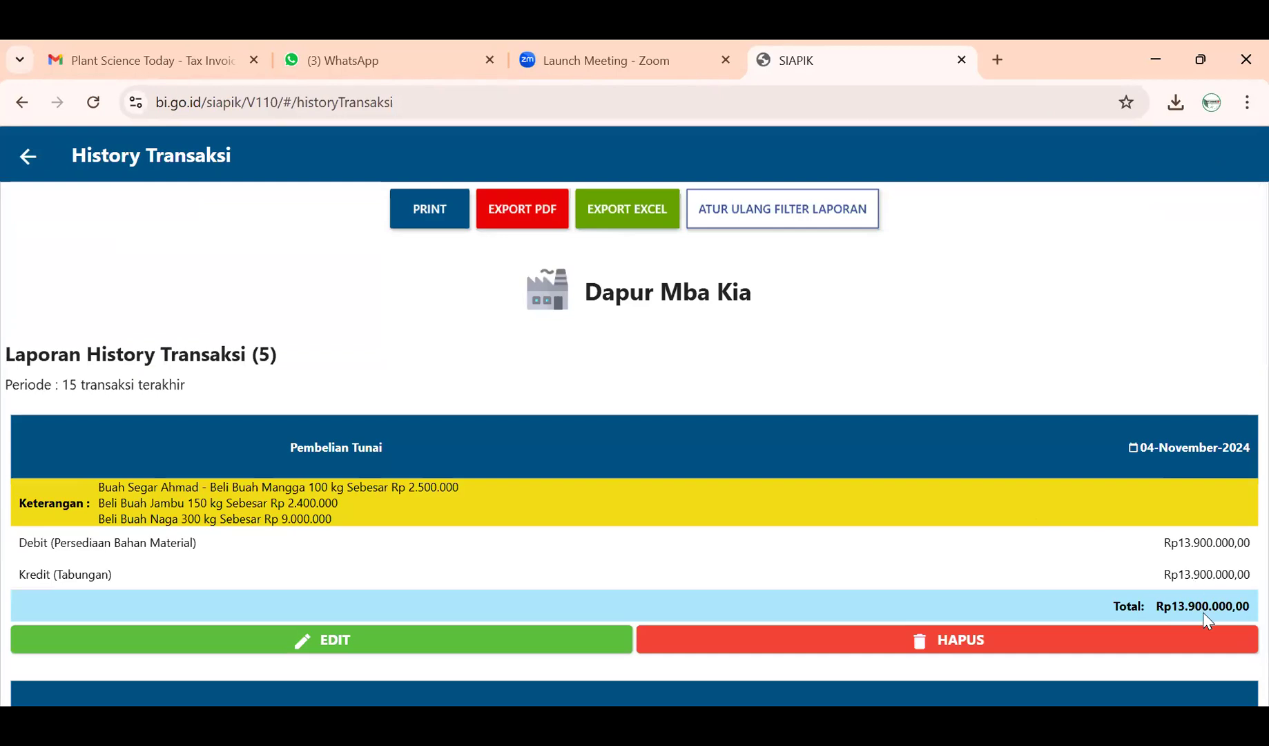
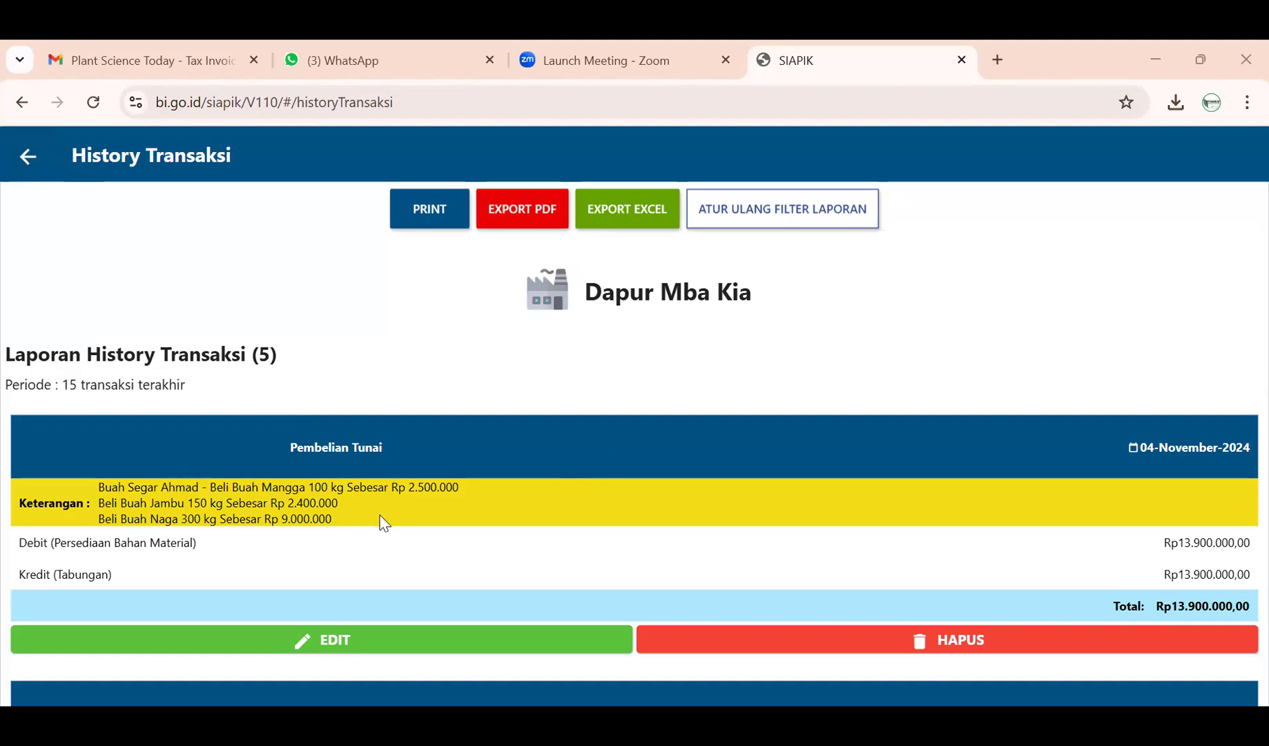
- Review the five transactions in History Transaksi, then return to the Laporan dashboard
scroll(383, 525, "down", 14)
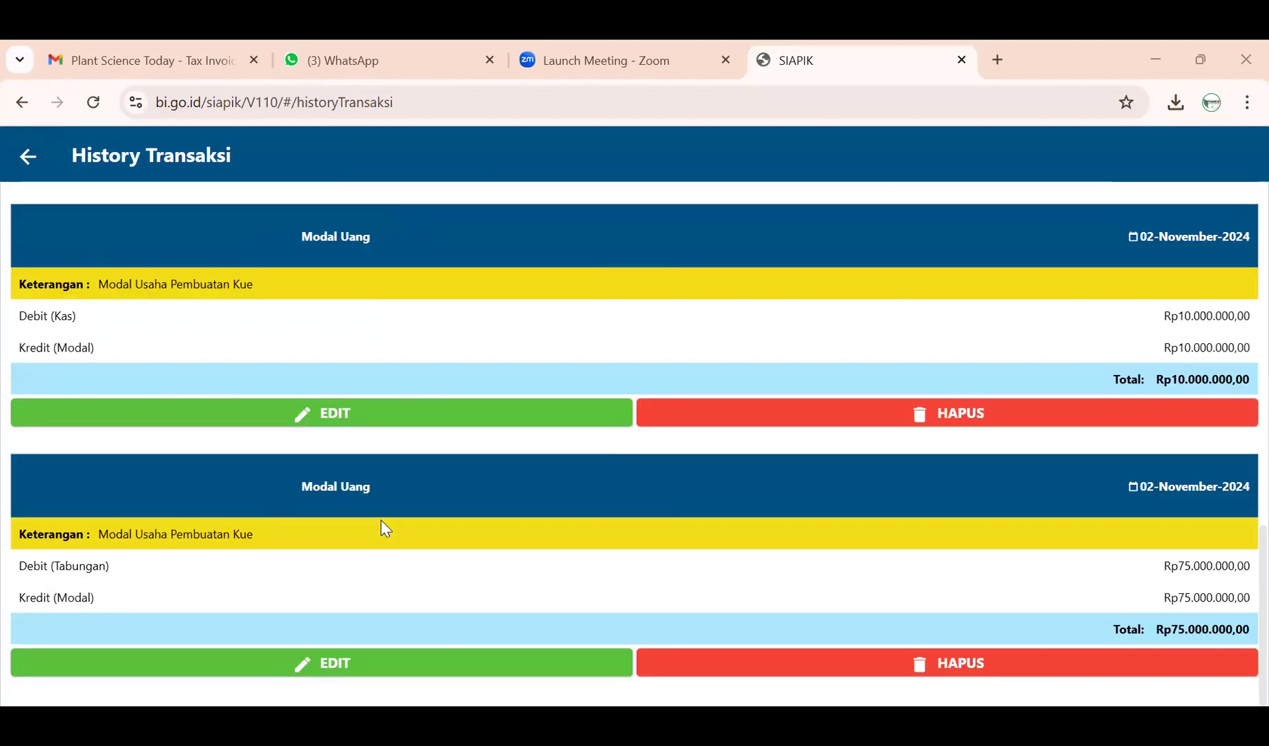
scroll(386, 529, "up", 10)
scroll(385, 528, "up", 5)
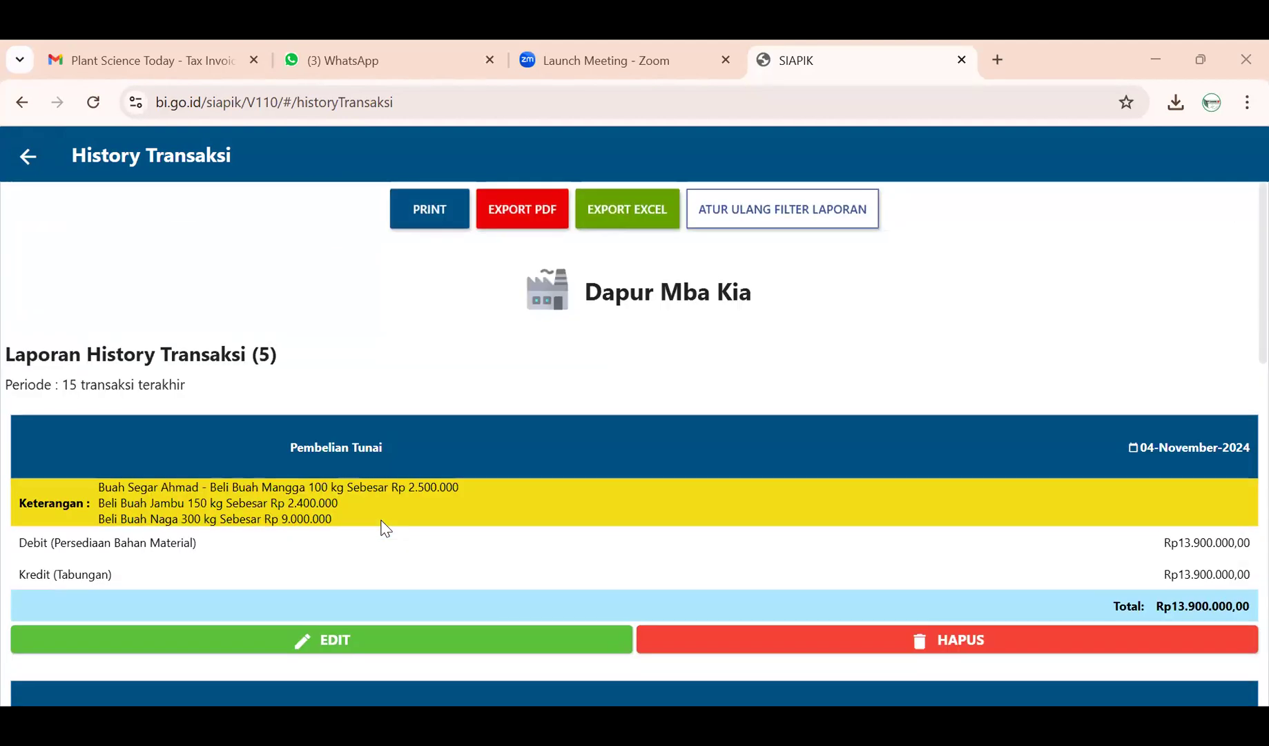
left_click(30, 158)
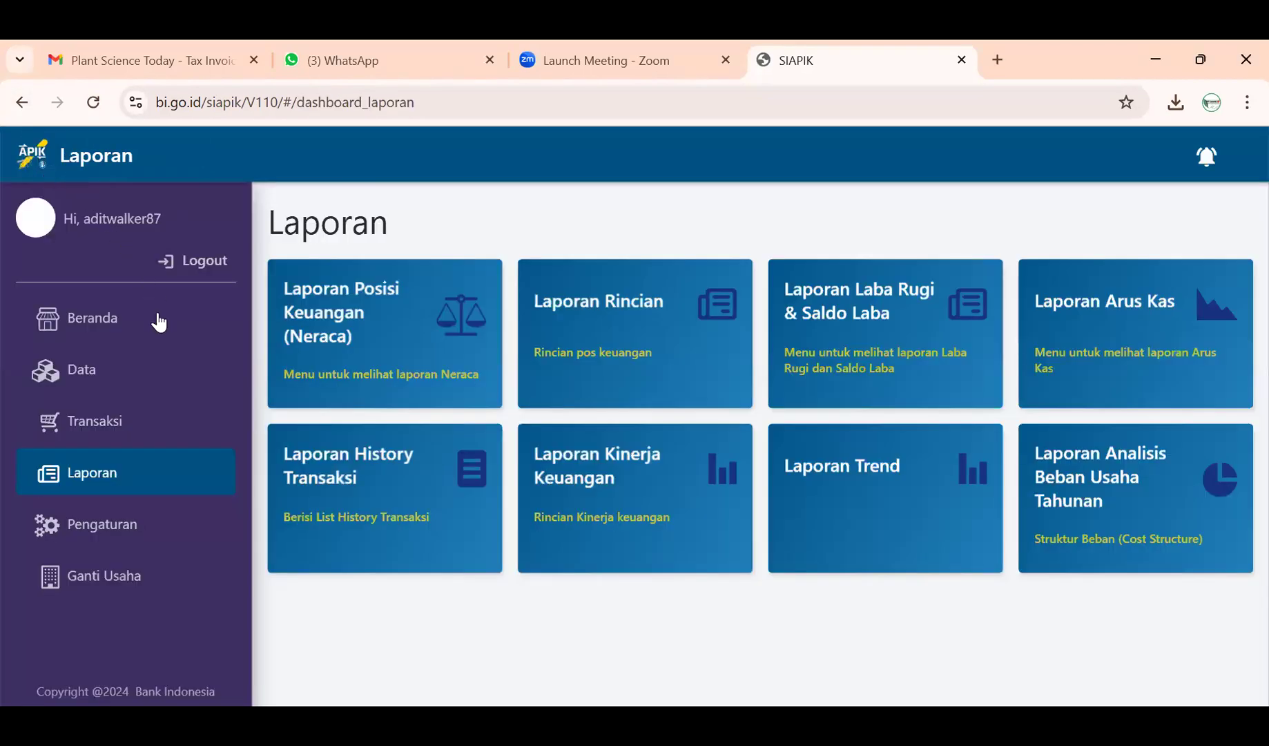
- Browse the Transaksi dashboard cards and open Penjualan under Penerimaan
left_click(129, 422)
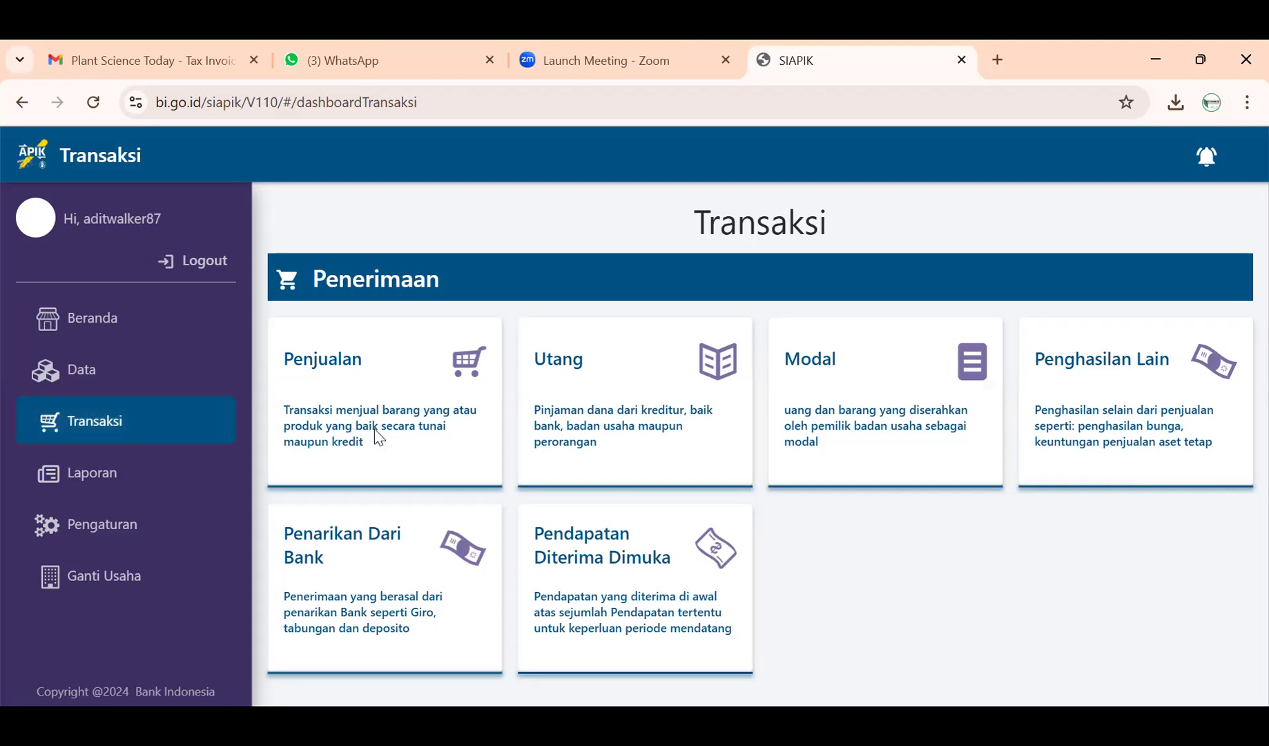
scroll(425, 546, "down", 3)
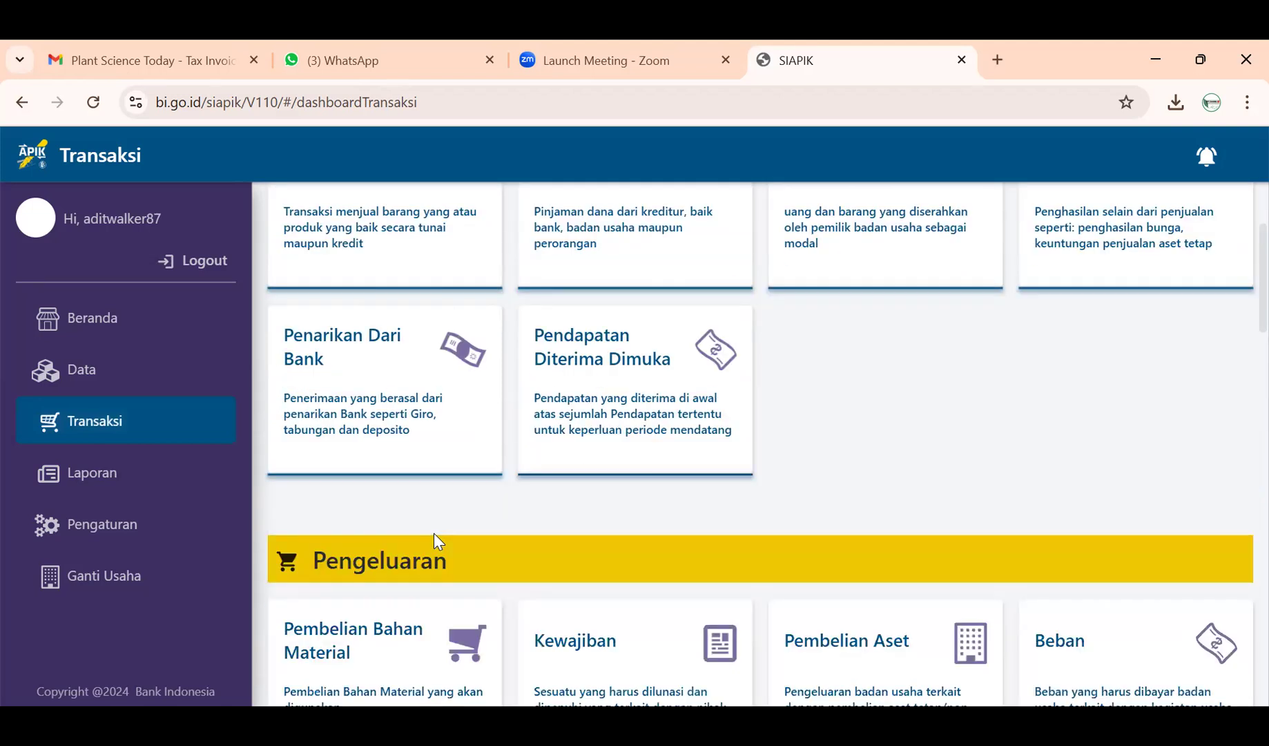
scroll(434, 538, "up", 3)
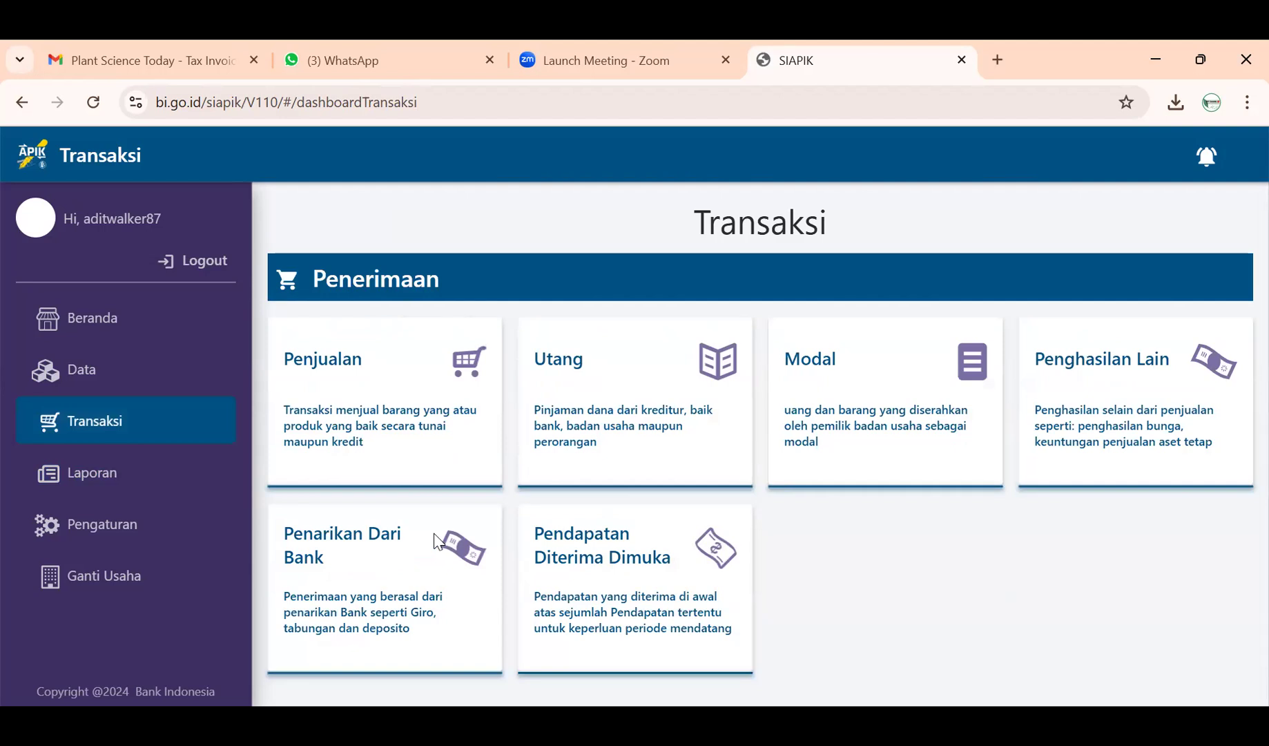
scroll(521, 558, "down", 4)
scroll(525, 556, "up", 4)
scroll(436, 314, "down", 4)
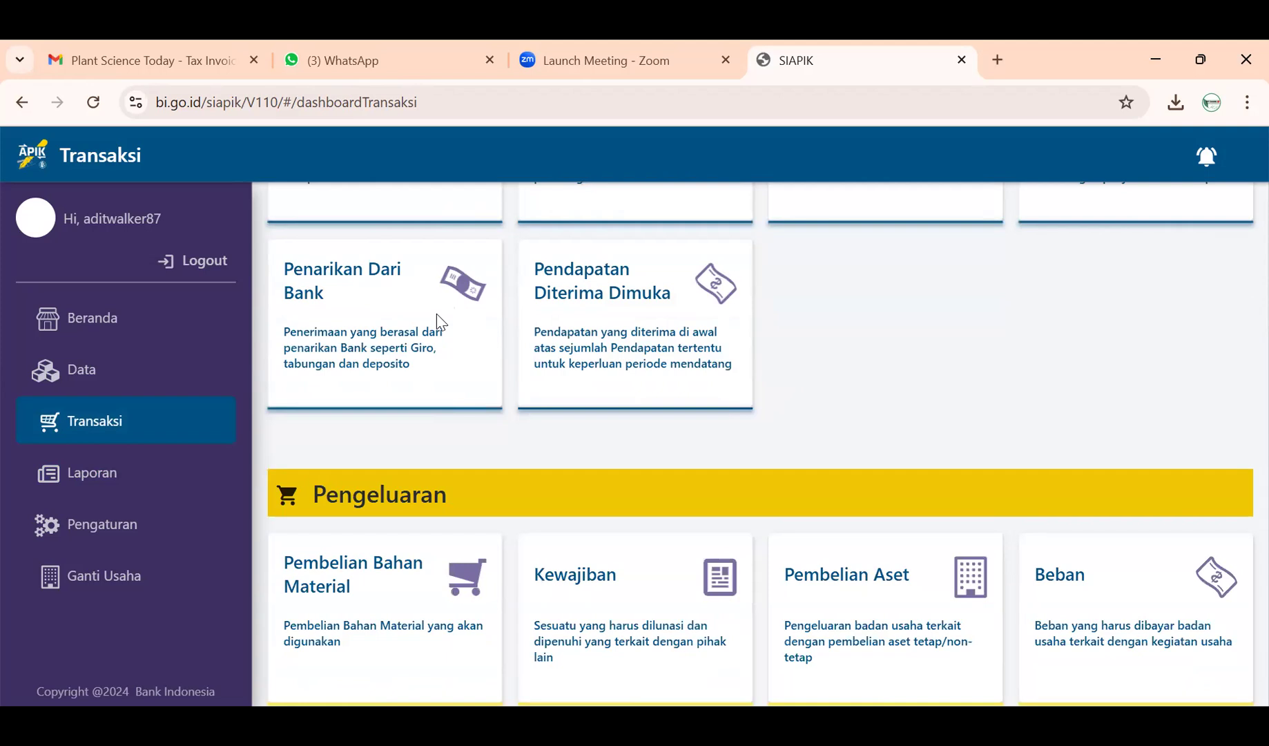
scroll(436, 313, "up", 3)
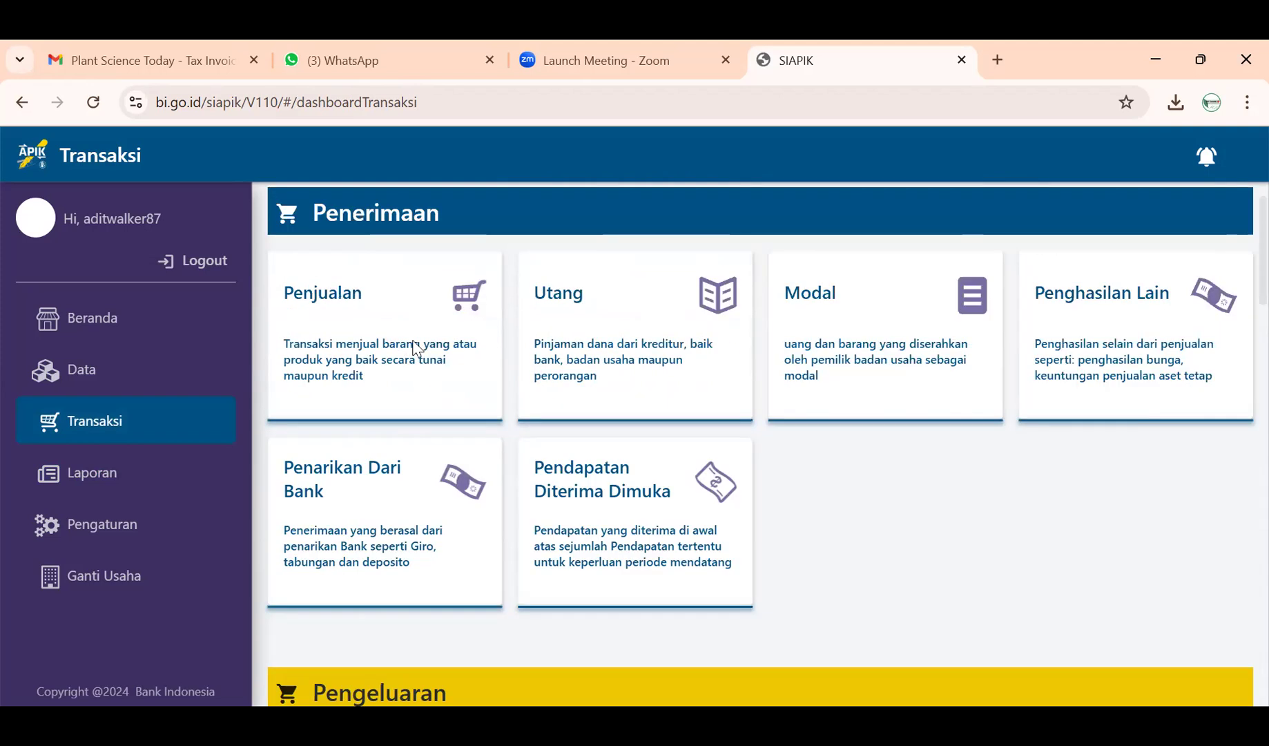
scroll(467, 379, "up", 1)
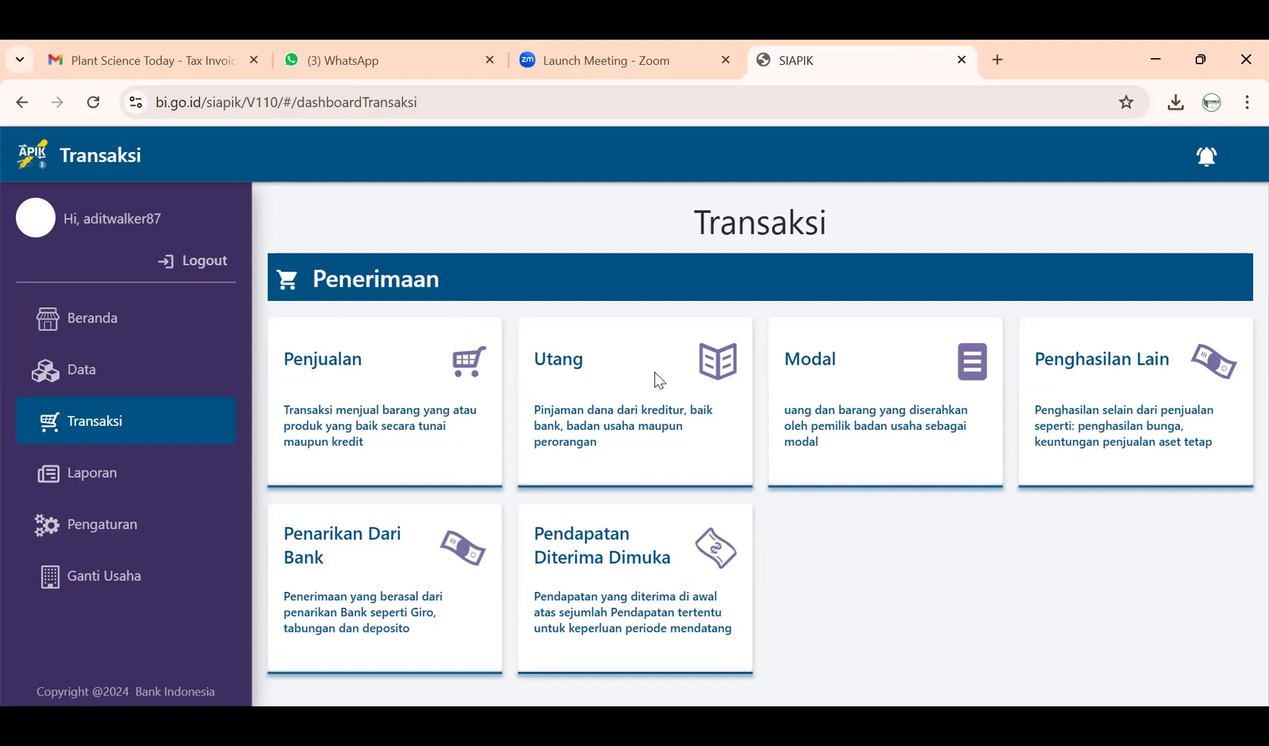
left_click(294, 380)
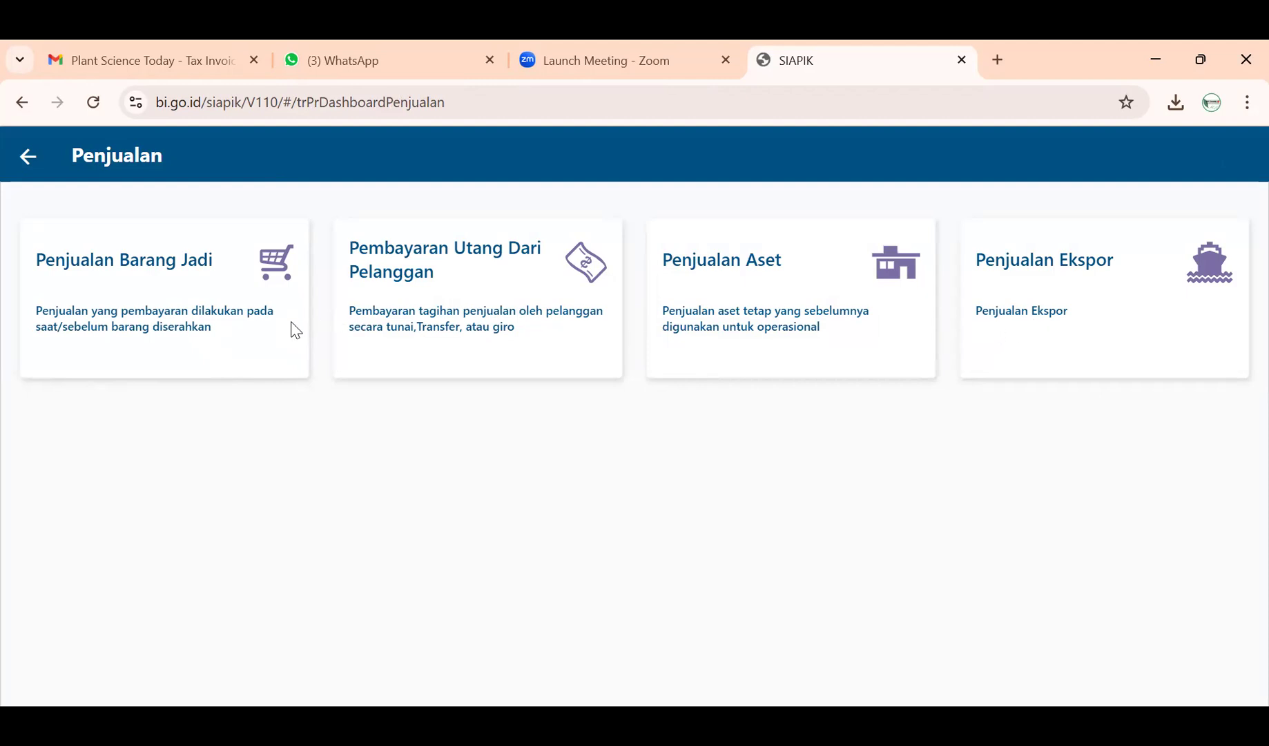
- Start a Penjualan Barang Jadi entry dated 13-11-2024
left_click(202, 290)
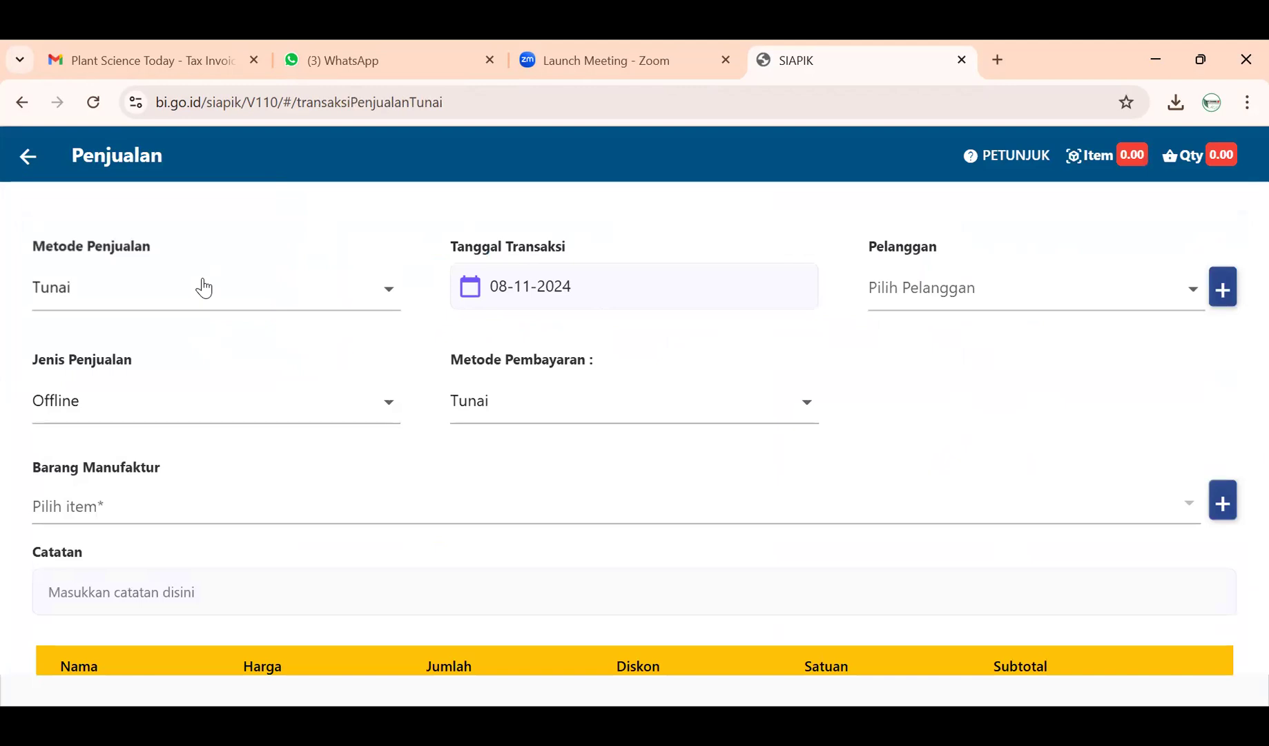
left_click(523, 287)
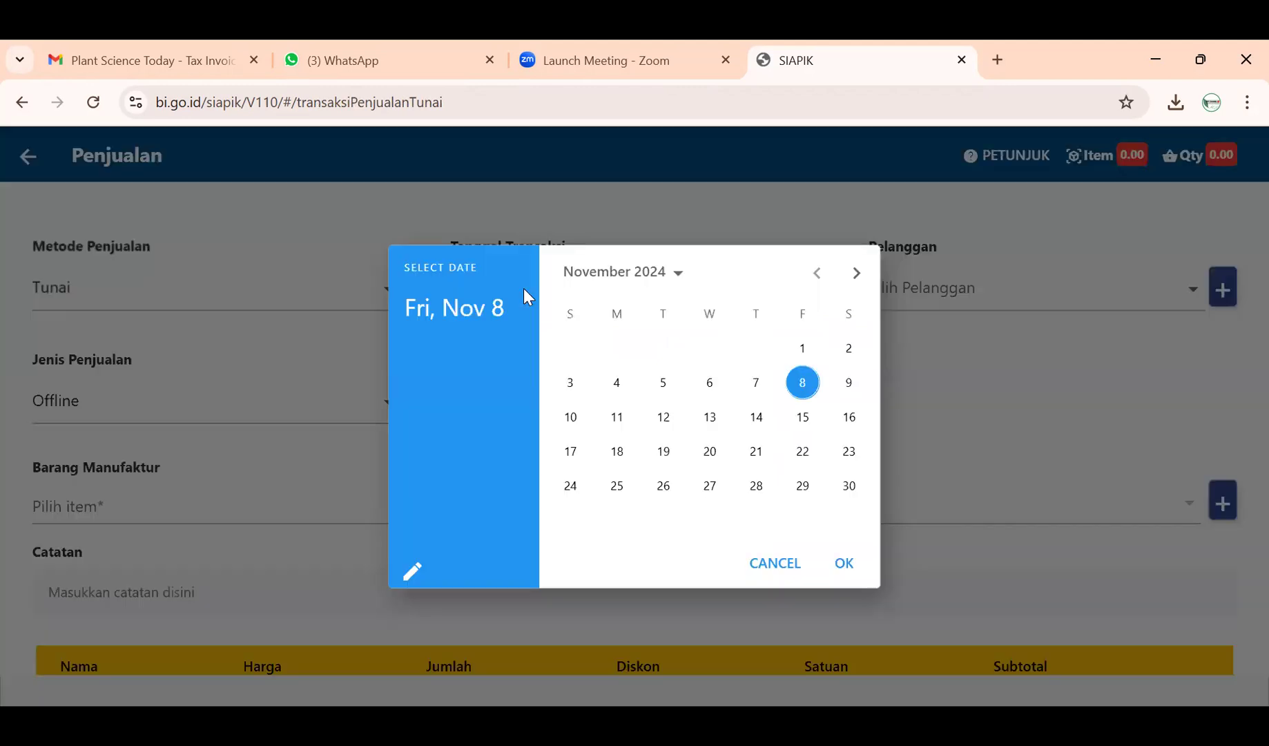
left_click(706, 423)
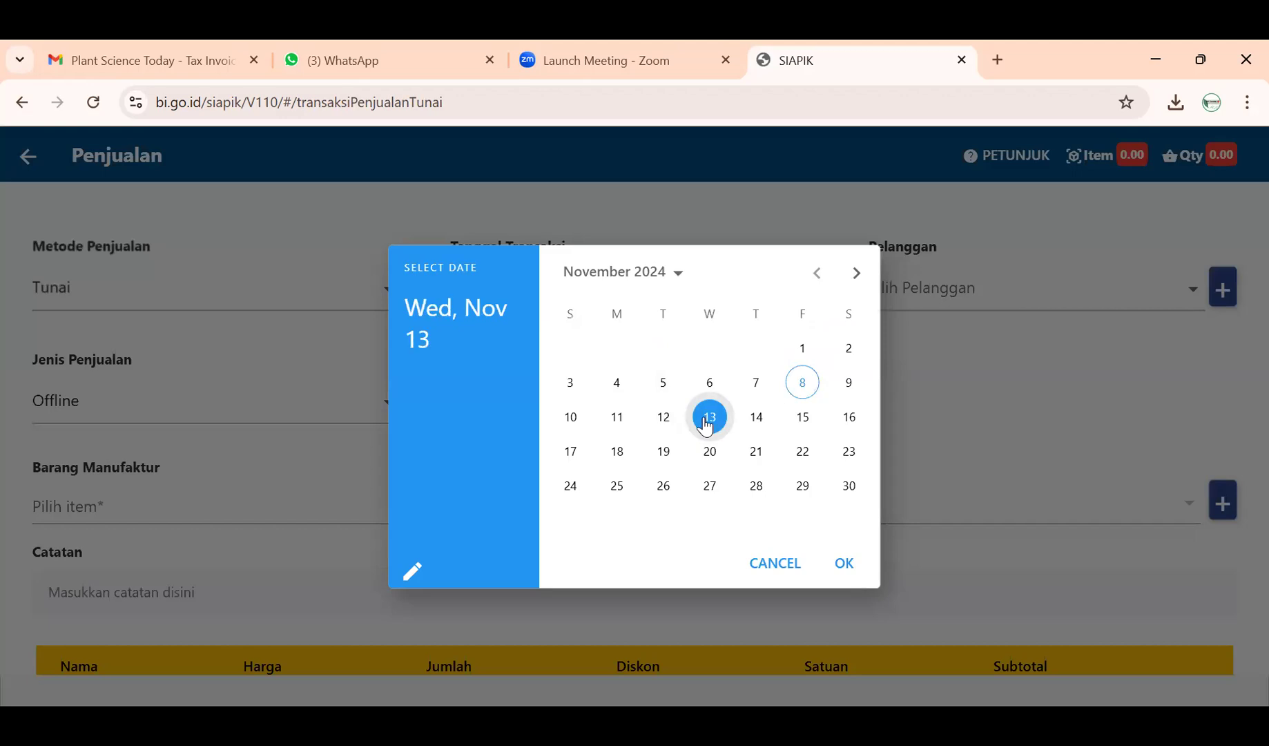
left_click(849, 564)
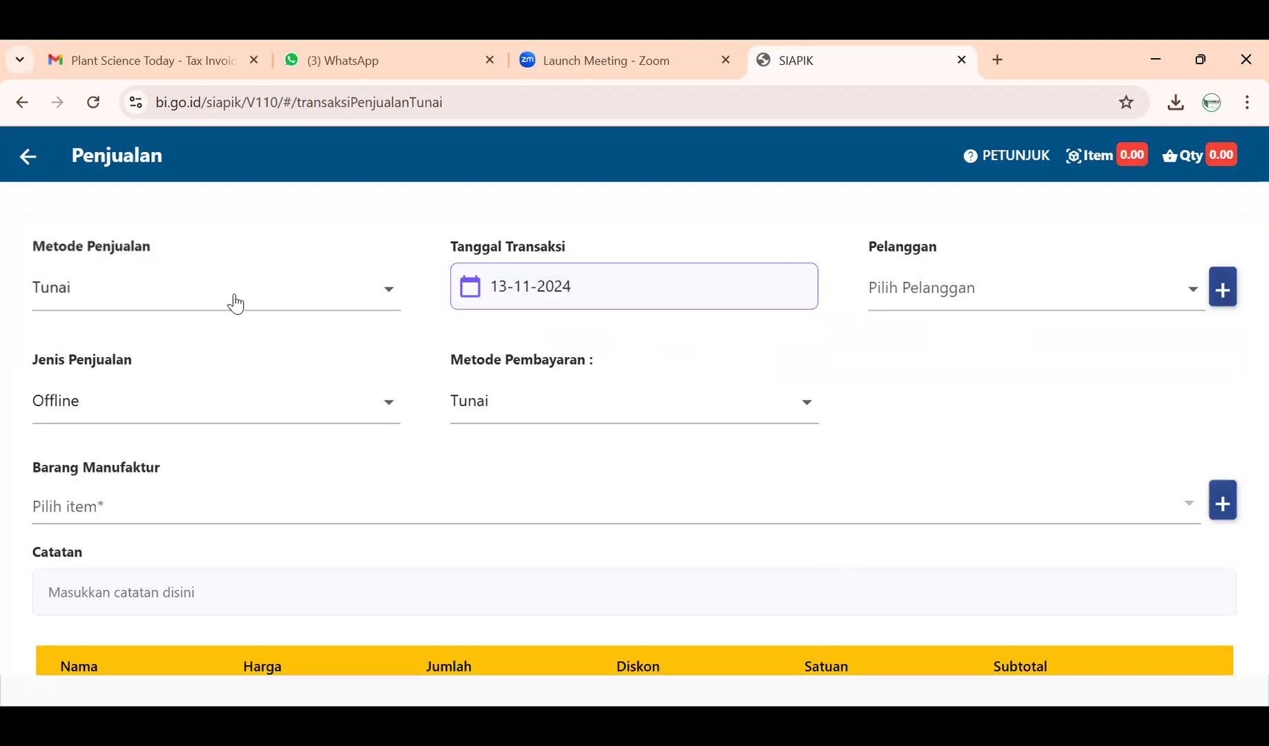
- Keep the sales method as Tunai and set the customer to Restoran Putra
left_click(236, 304)
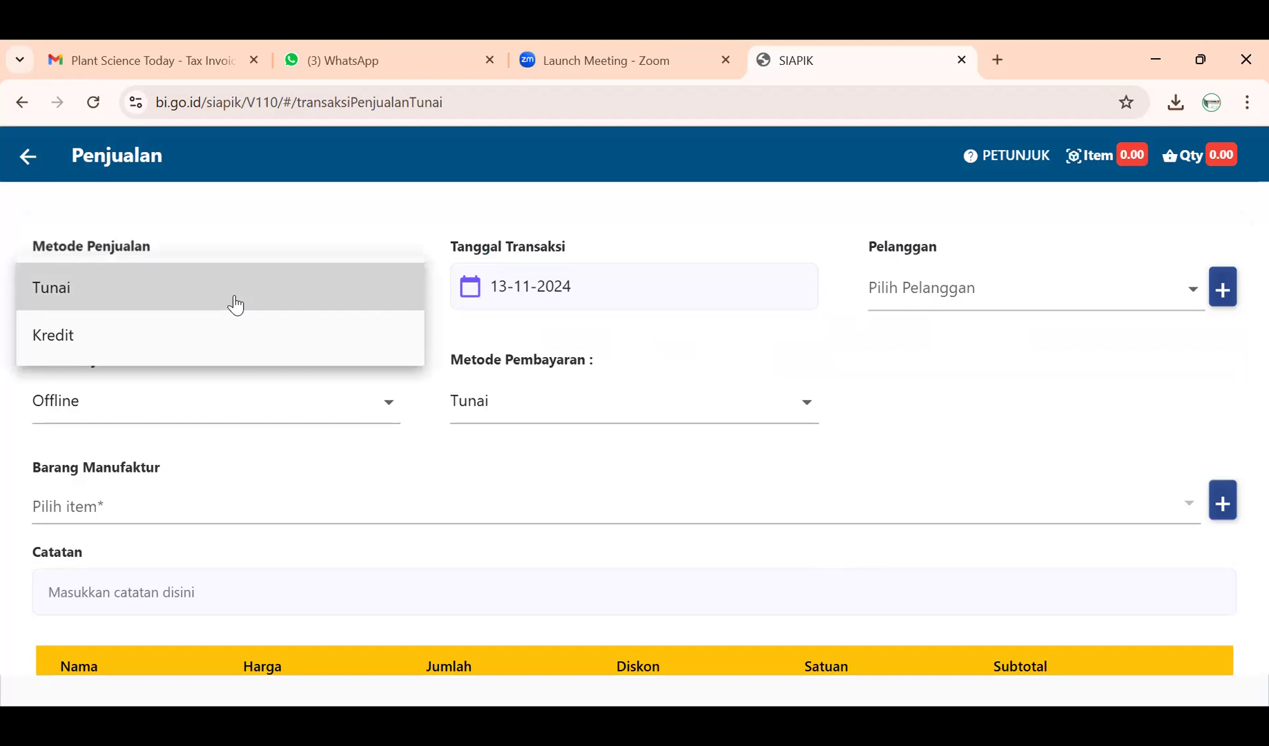
left_click(235, 304)
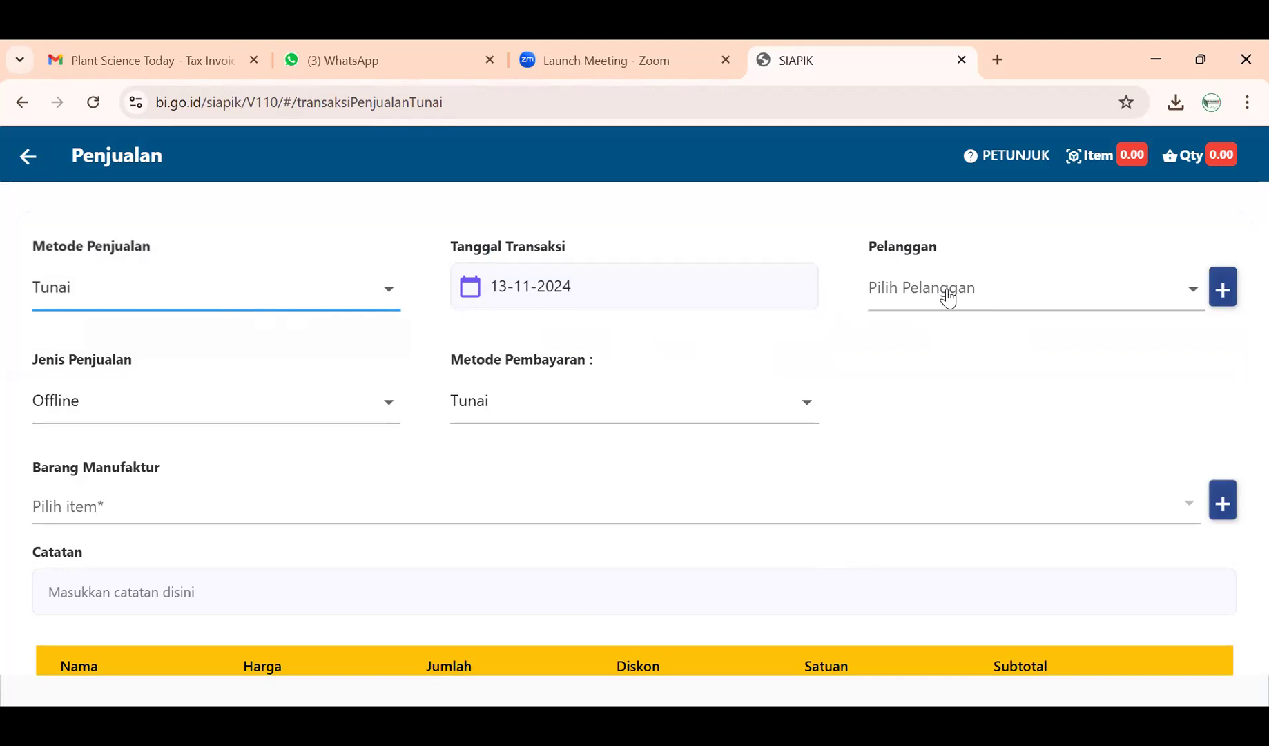
left_click(949, 298)
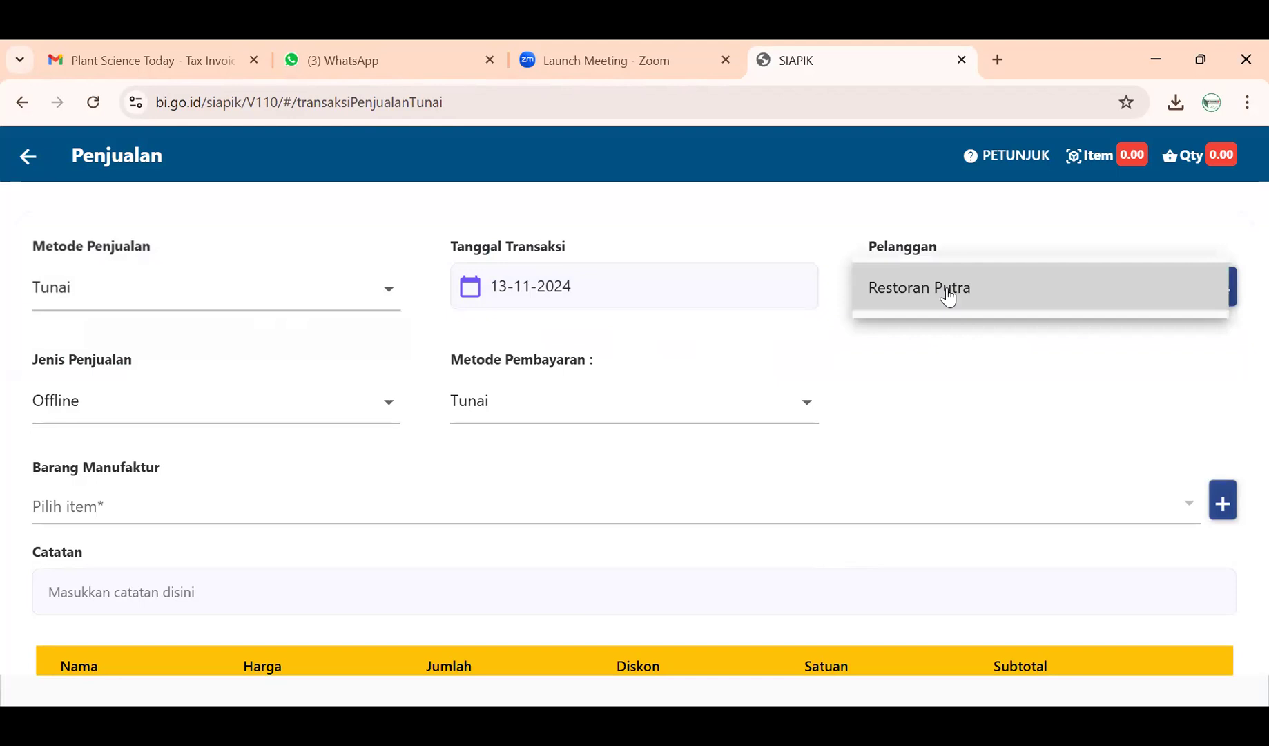
left_click(948, 298)
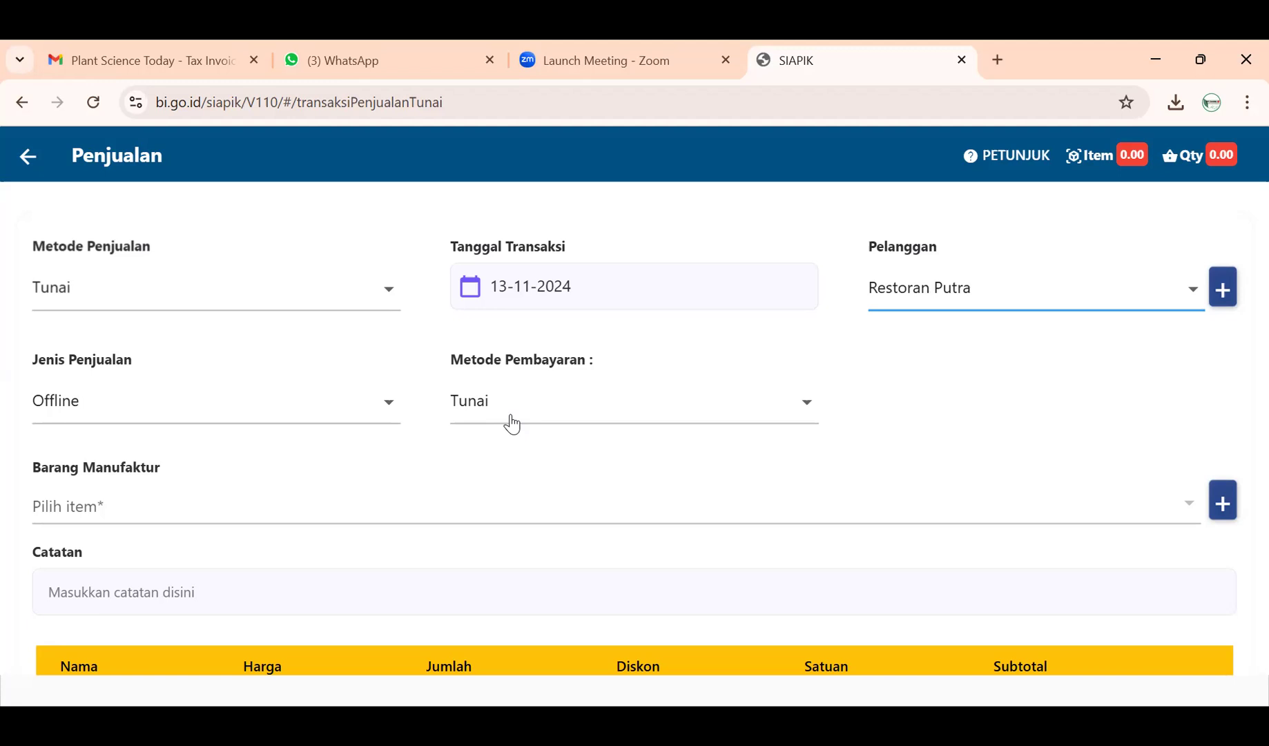
left_click(512, 424)
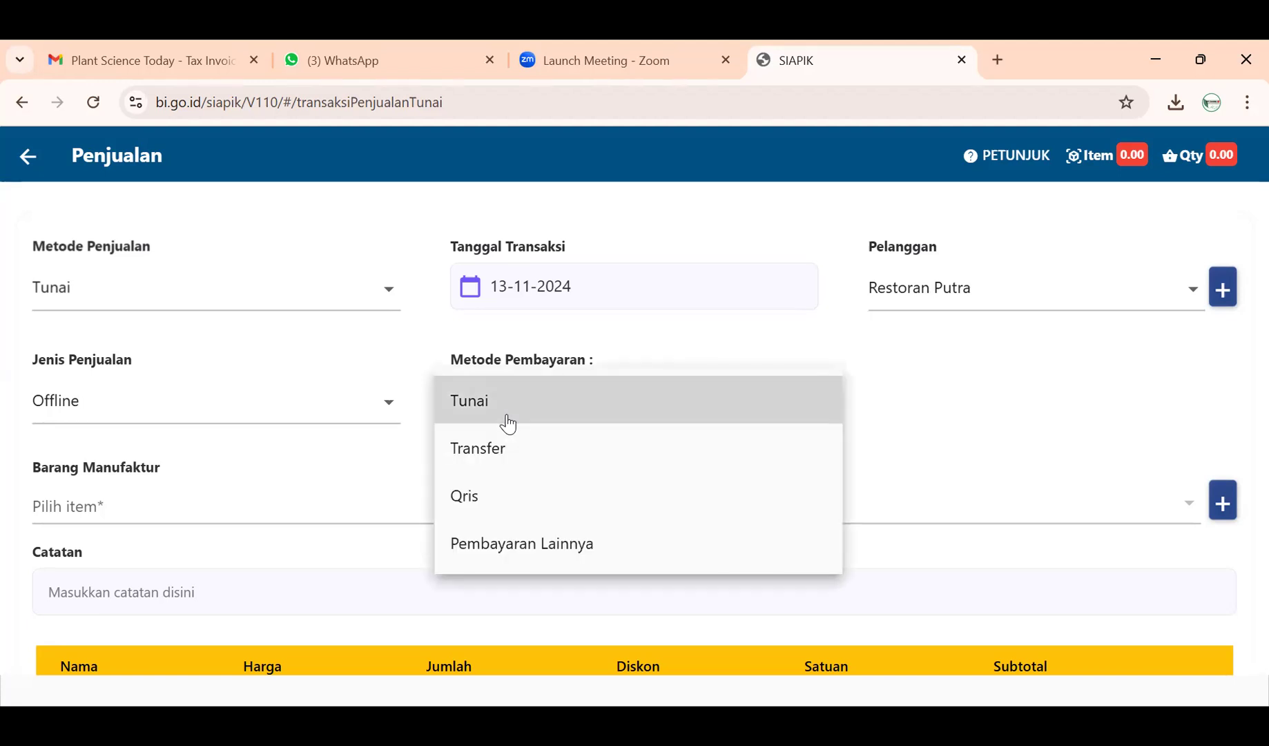
- Switch the payment method to Transfer with BNI as the receiving bank
left_click(502, 470)
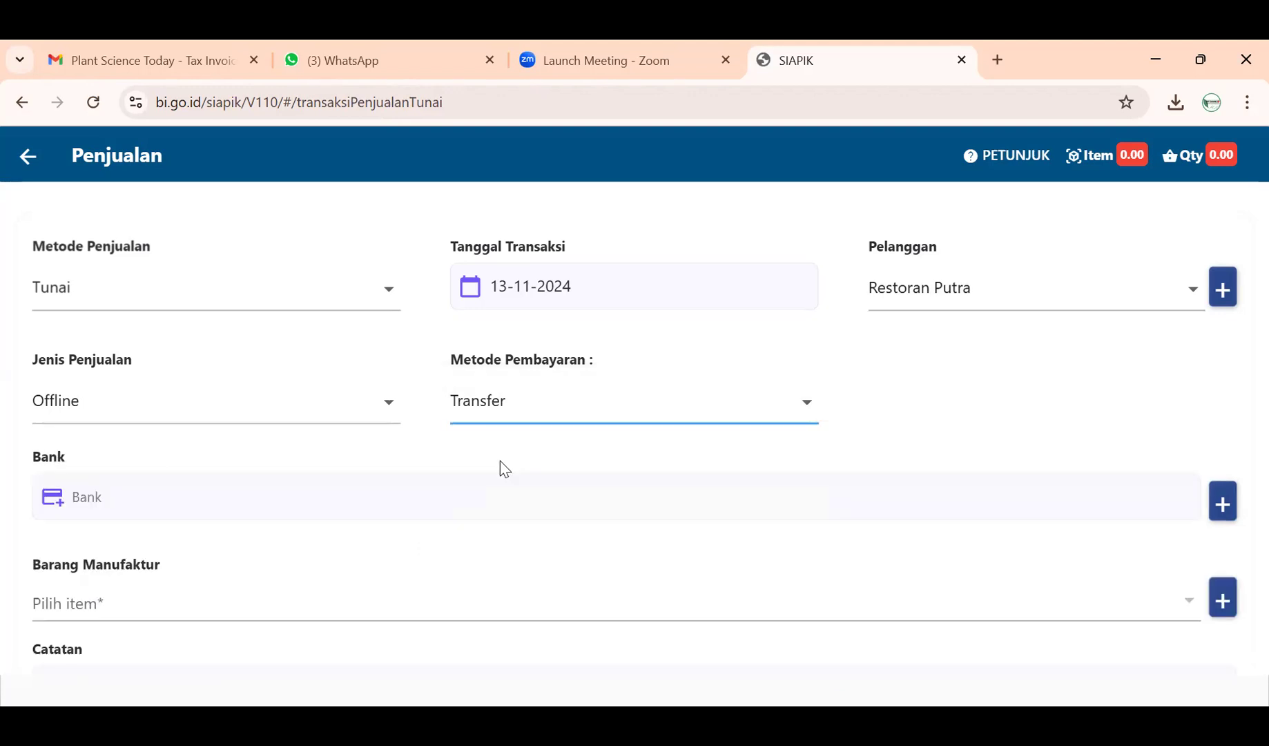
left_click(408, 479)
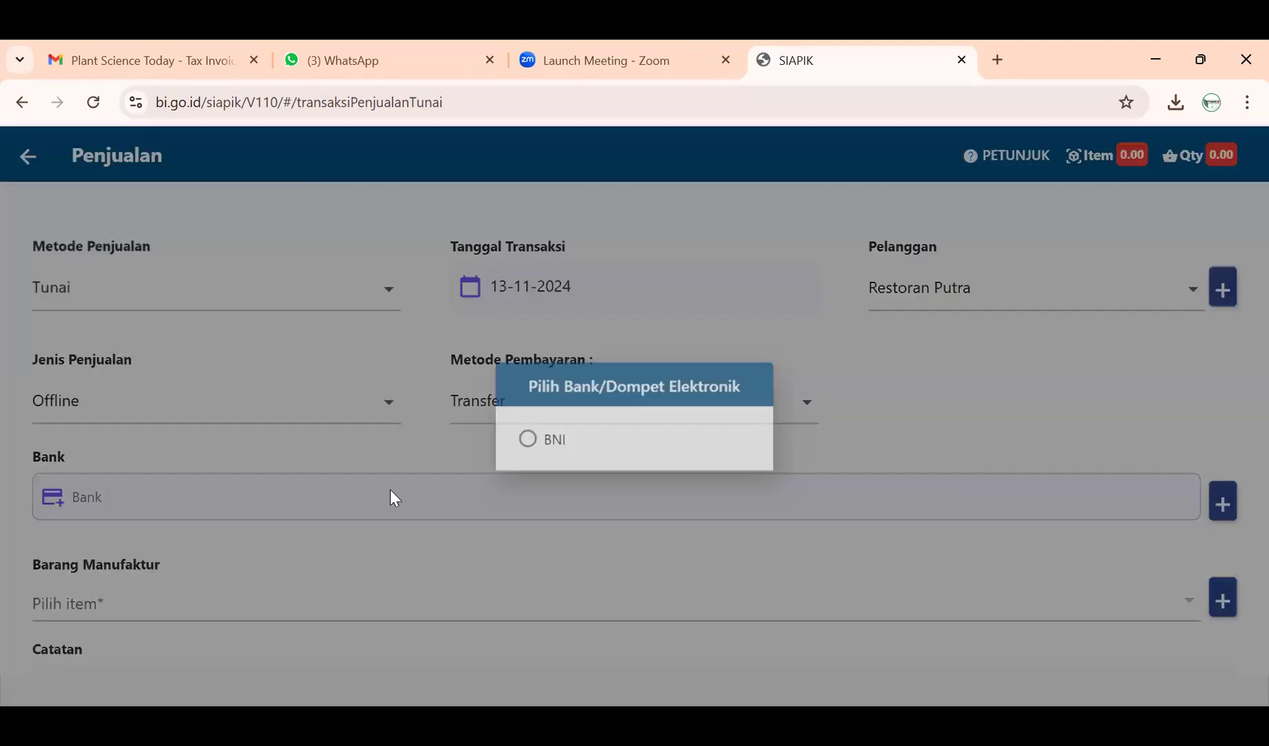
left_click(548, 442)
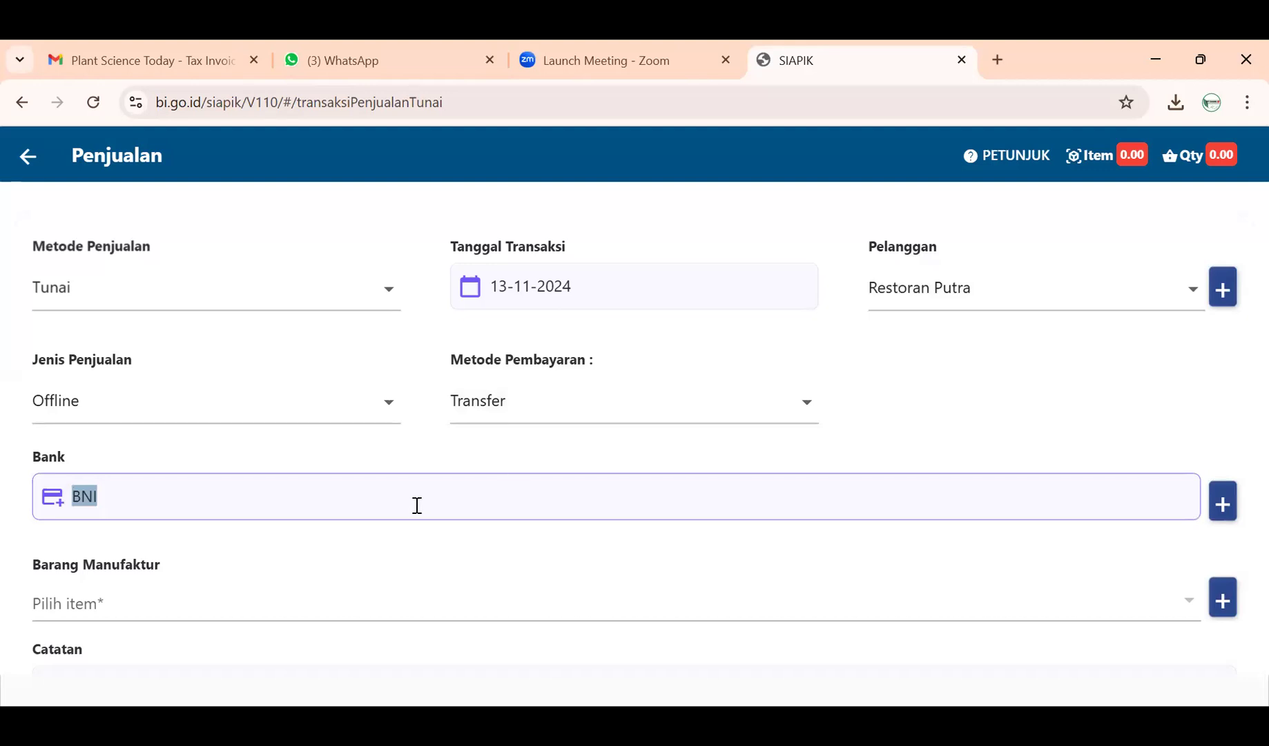
scroll(415, 504, "down", 1)
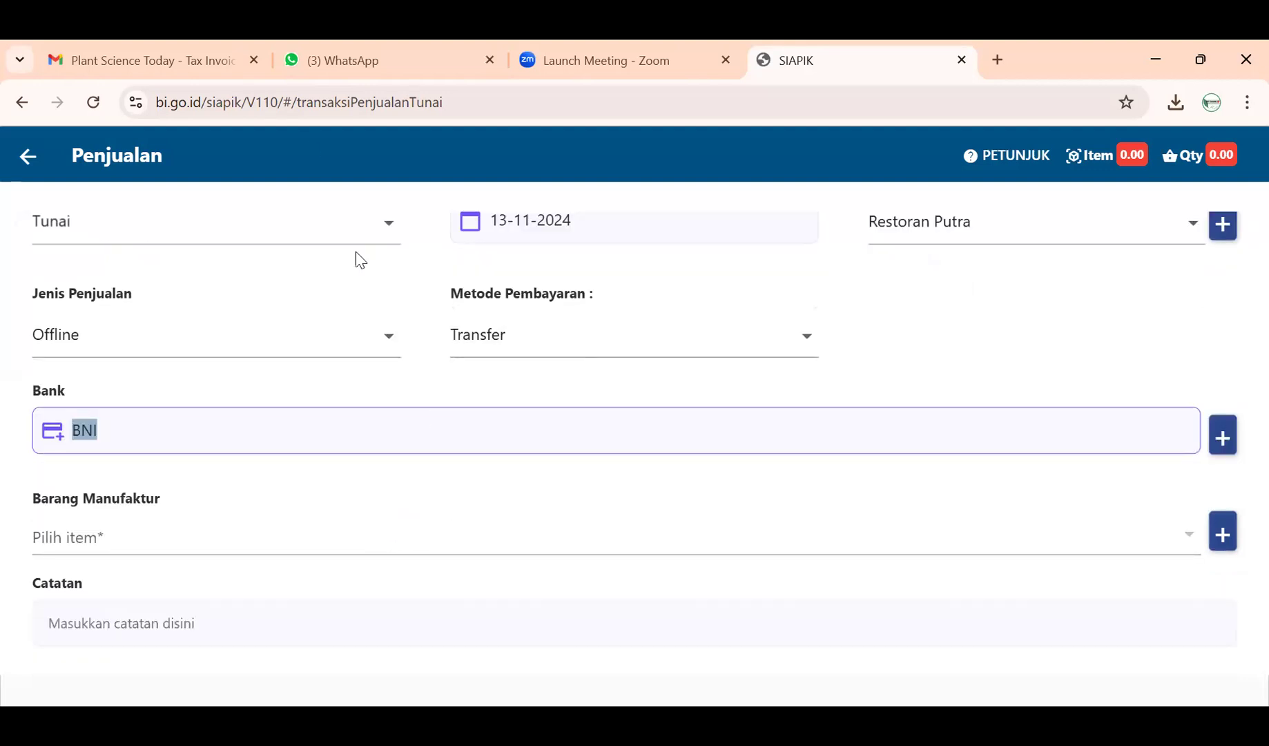
scroll(406, 370, "up", 1)
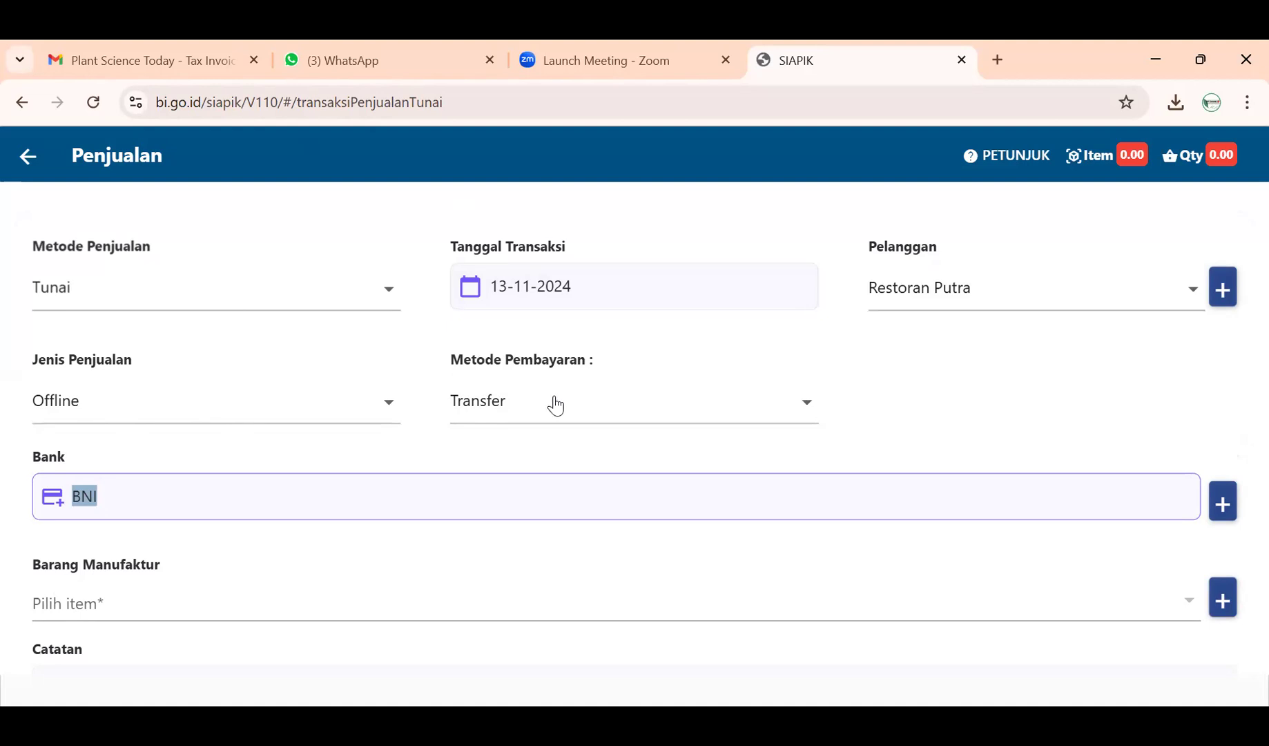
scroll(492, 544, "down", 1)
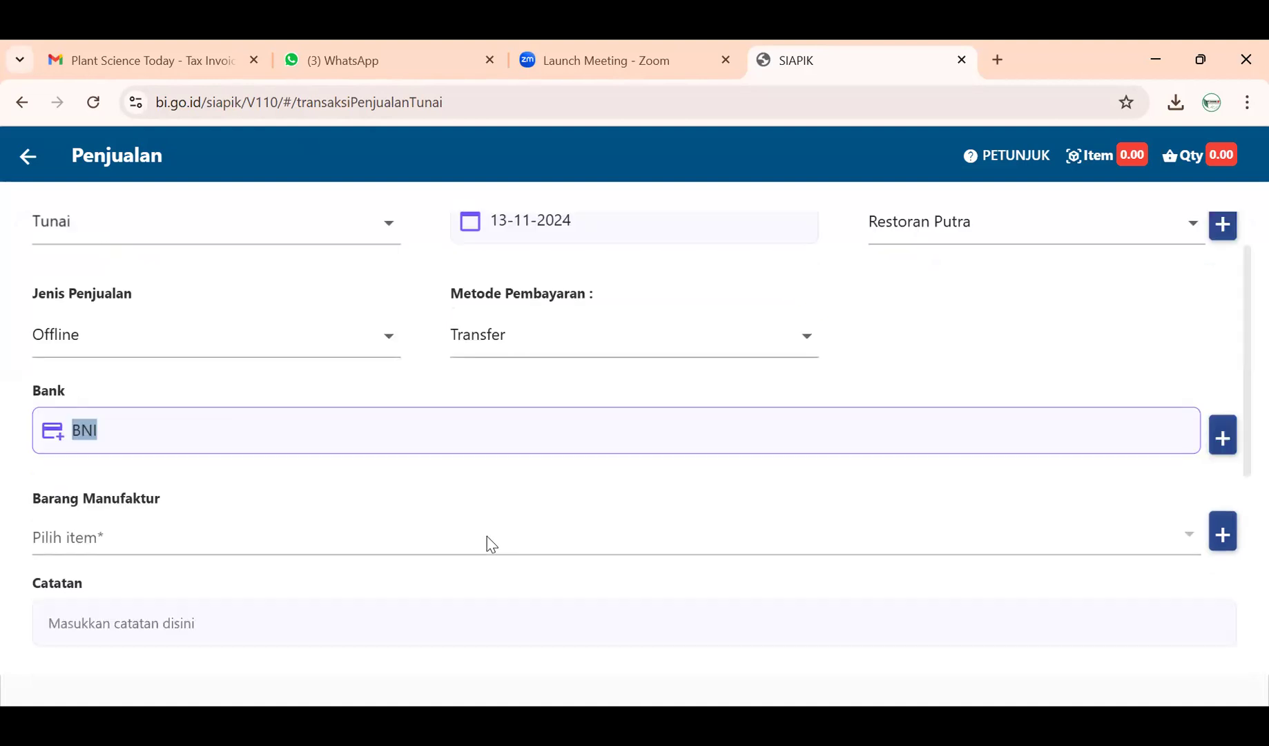
left_click(201, 540)
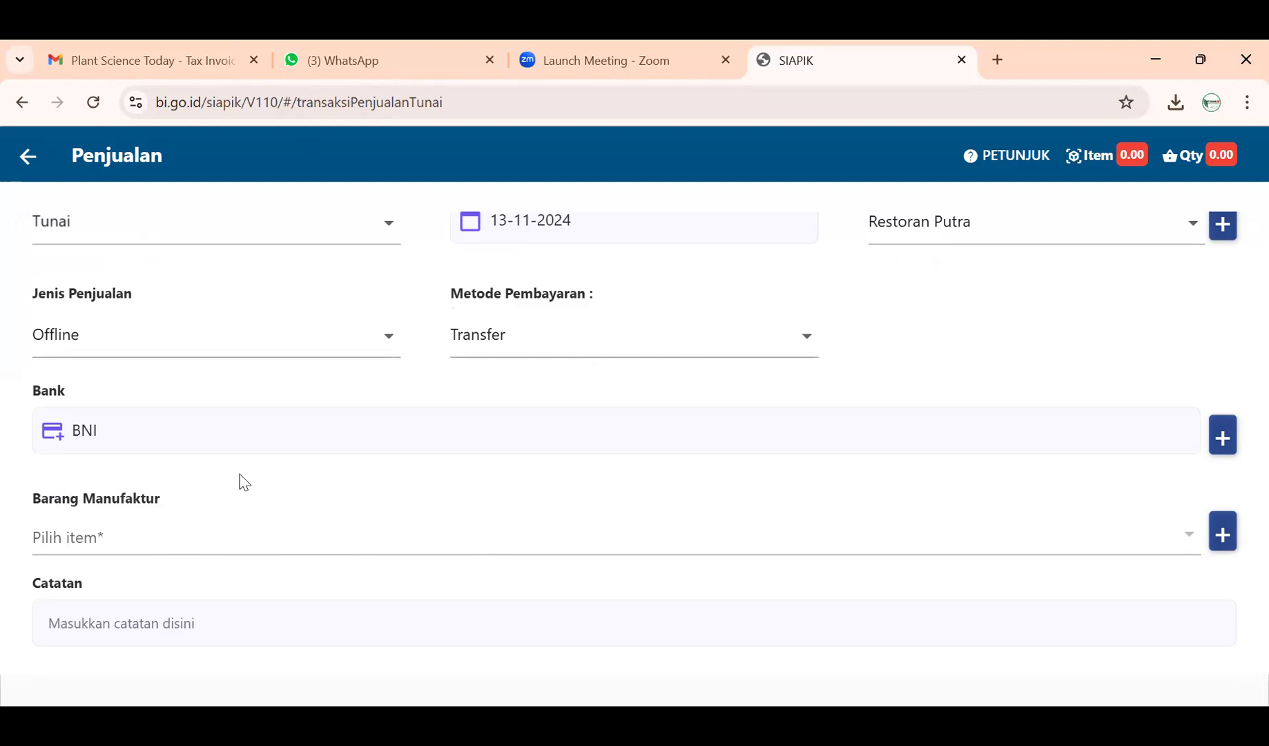
- Reconfirm BNI as the bank and open the Buat Data Barang Jadi form
left_click(242, 435)
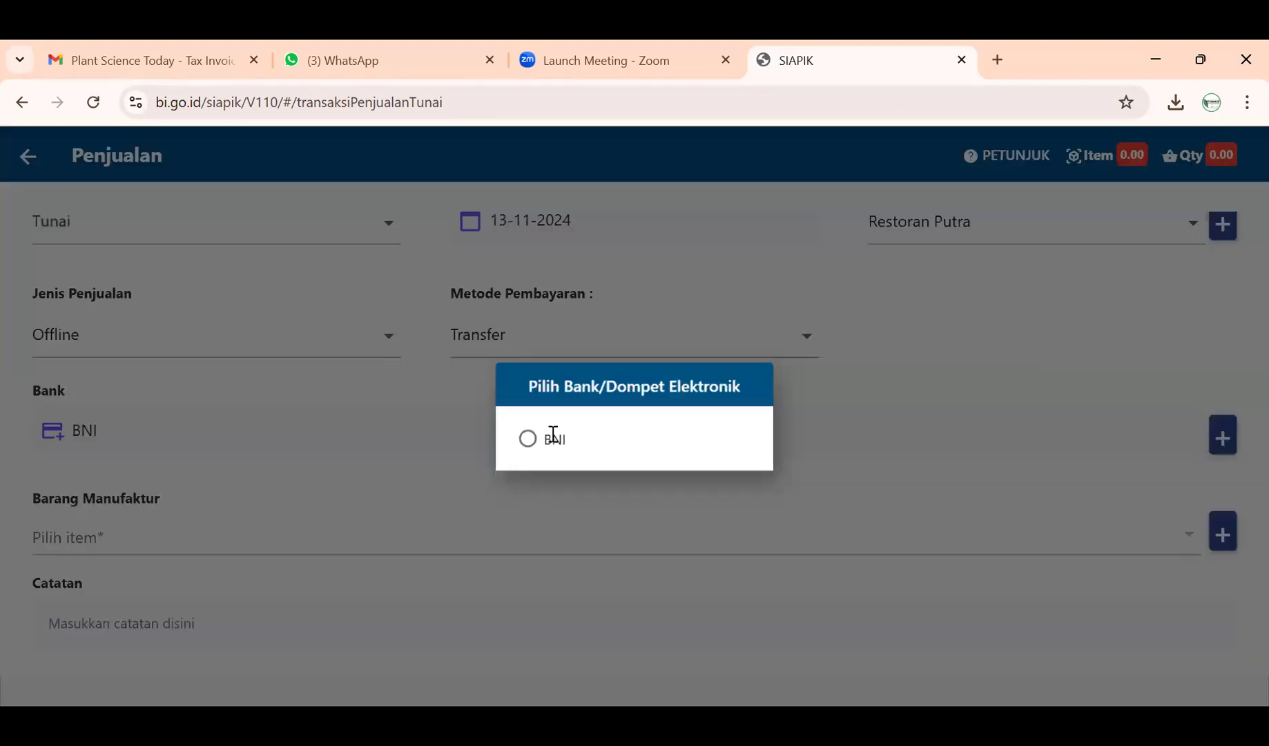
left_click(552, 435)
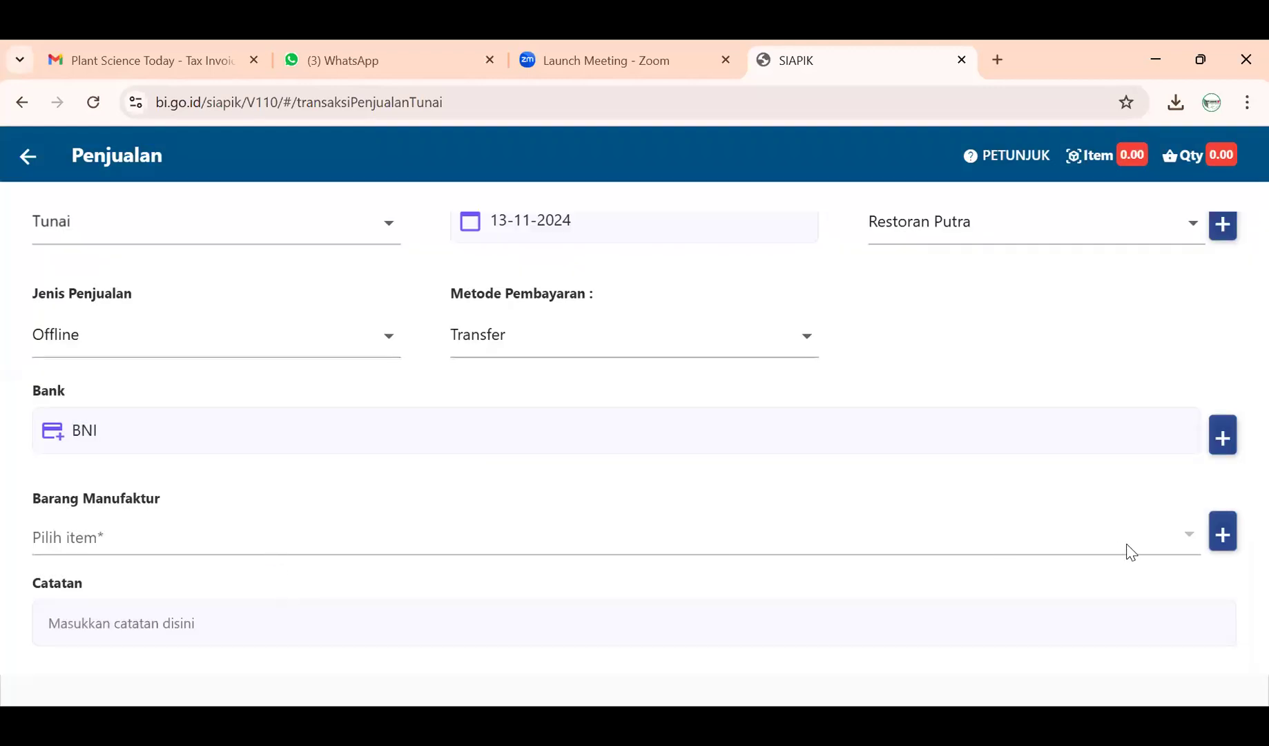
scroll(1240, 546, "down", 5)
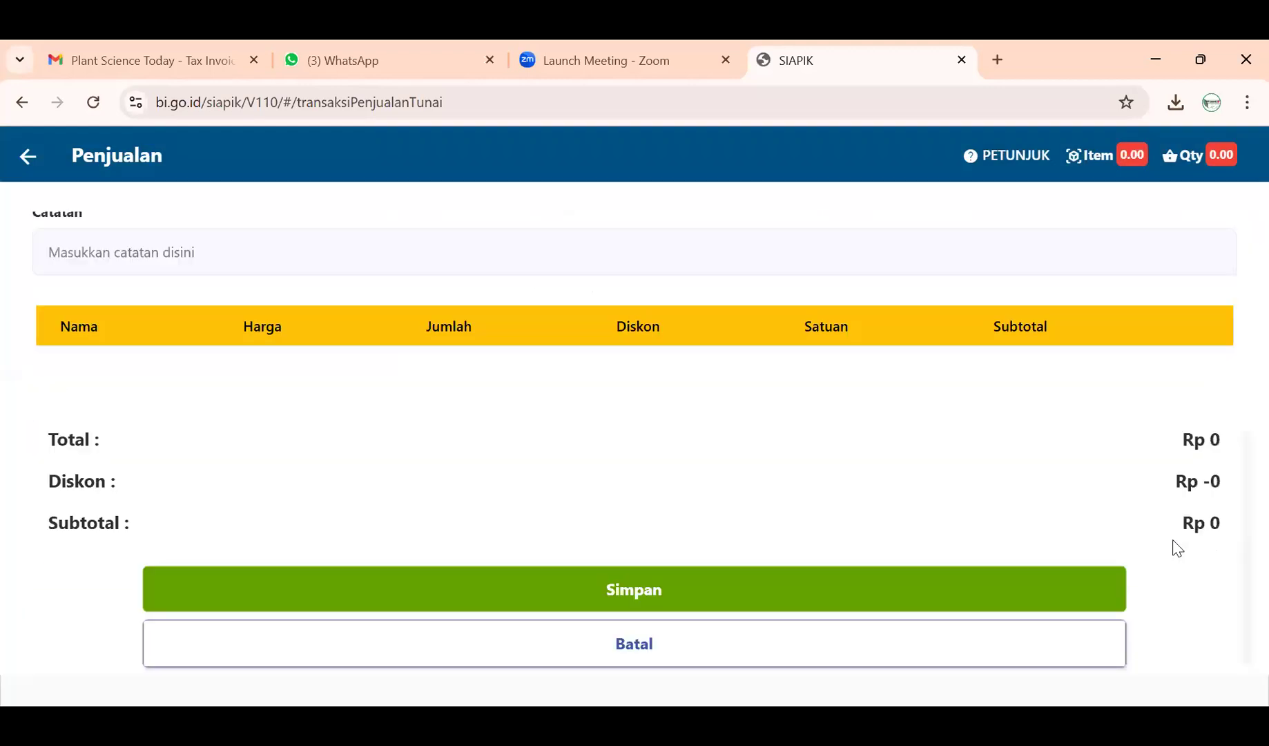
scroll(454, 414, "up", 6)
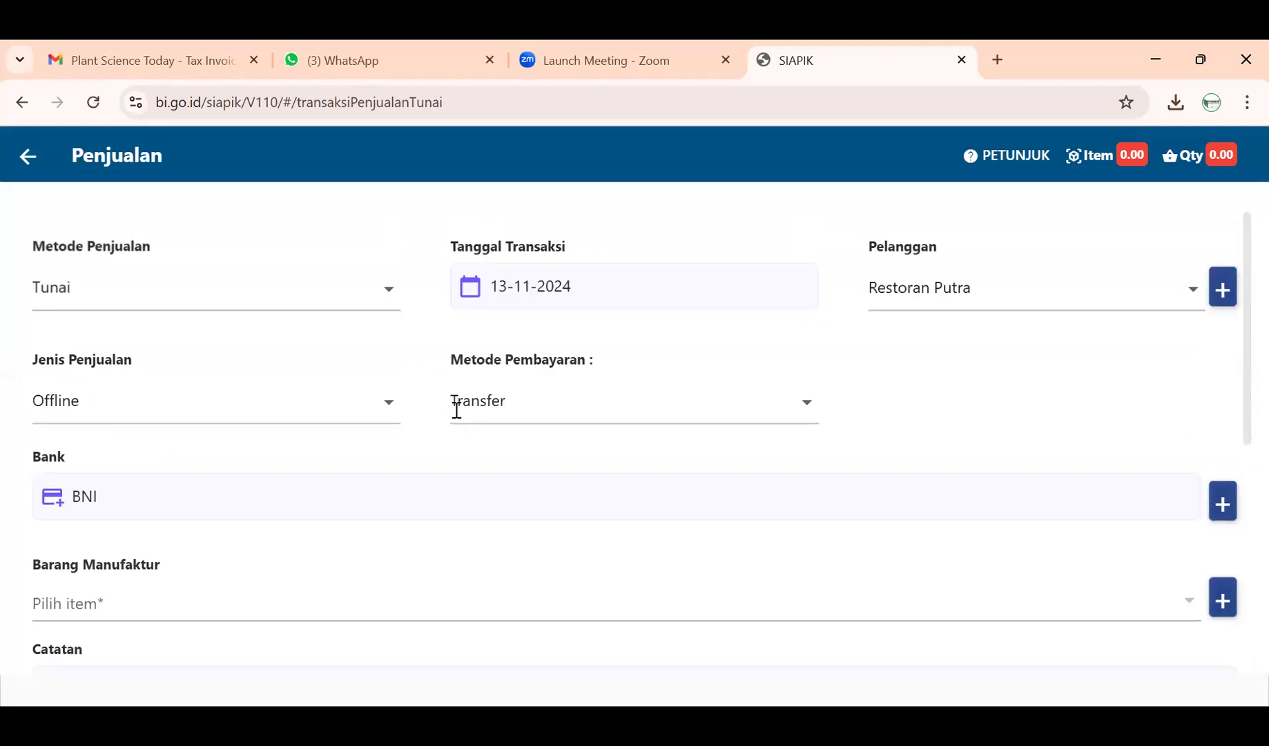
scroll(456, 413, "down", 3)
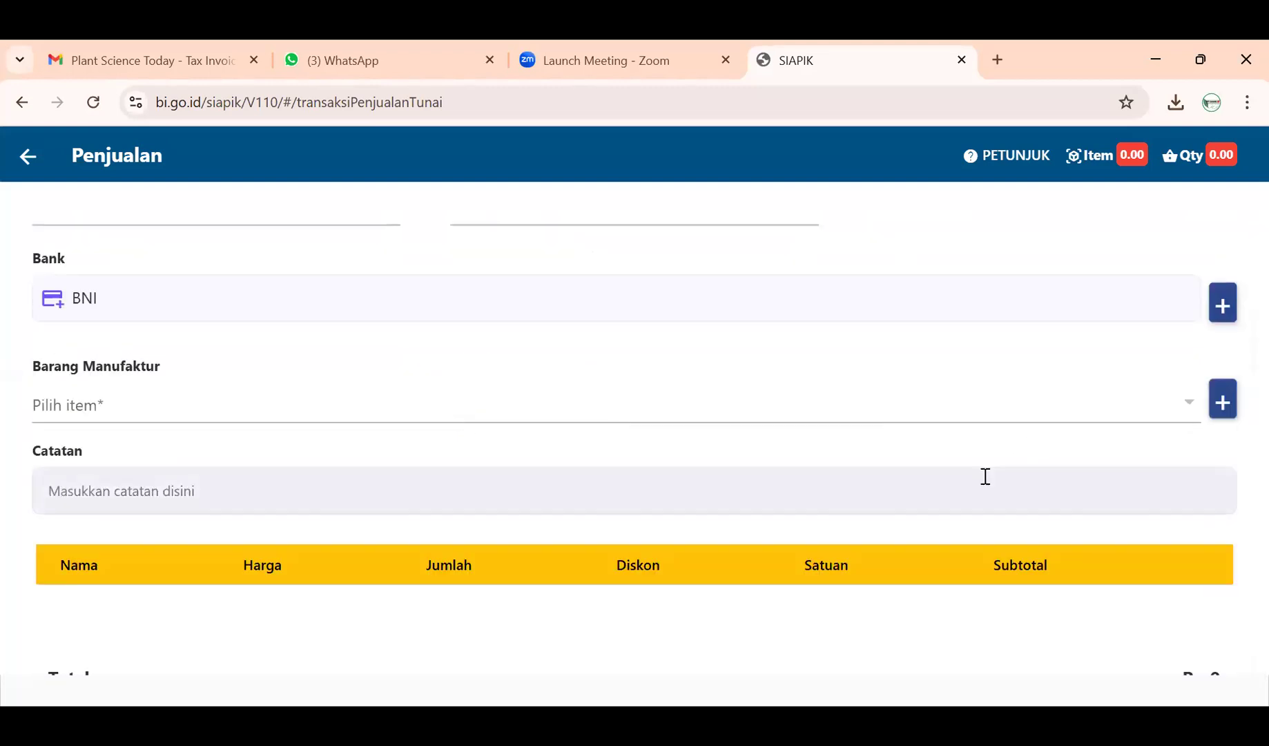
scroll(1213, 500, "up", 2)
scroll(694, 445, "down", 1)
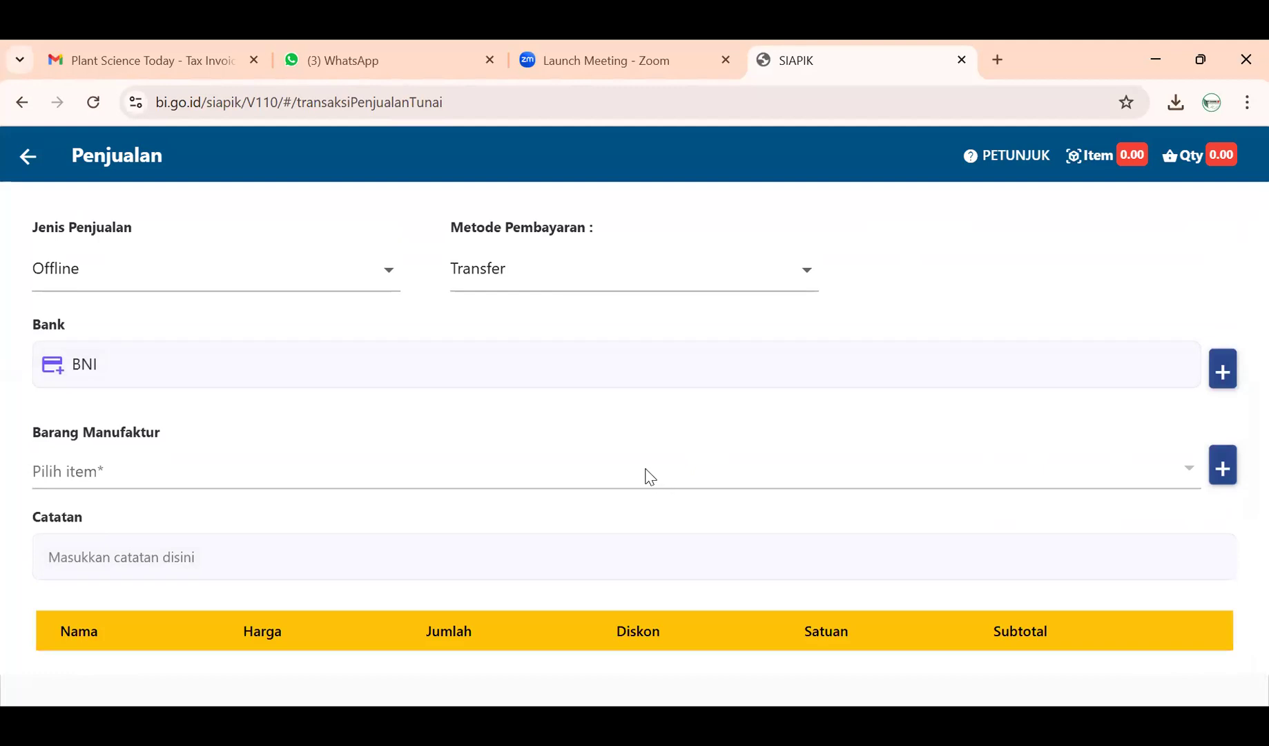
left_click(1219, 468)
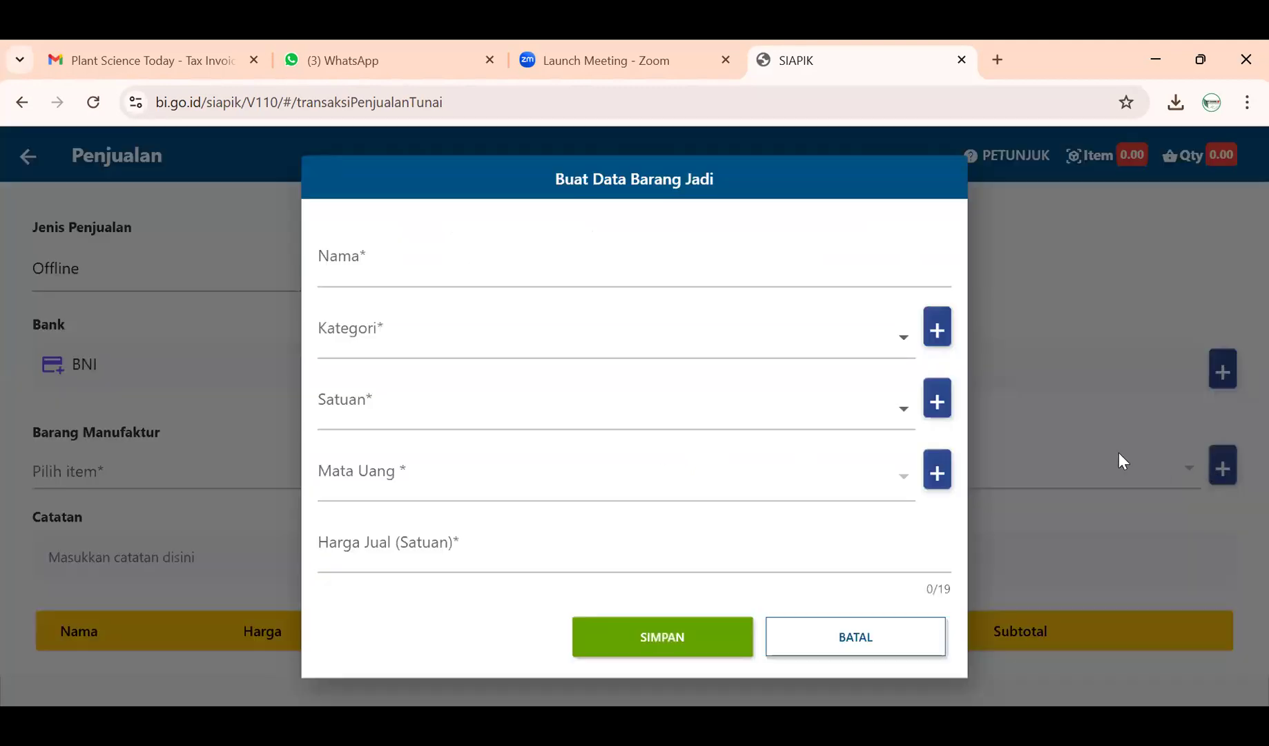
- Name the new item 'Penjualan Juice' with category Buah and unit LTR
left_click(712, 269)
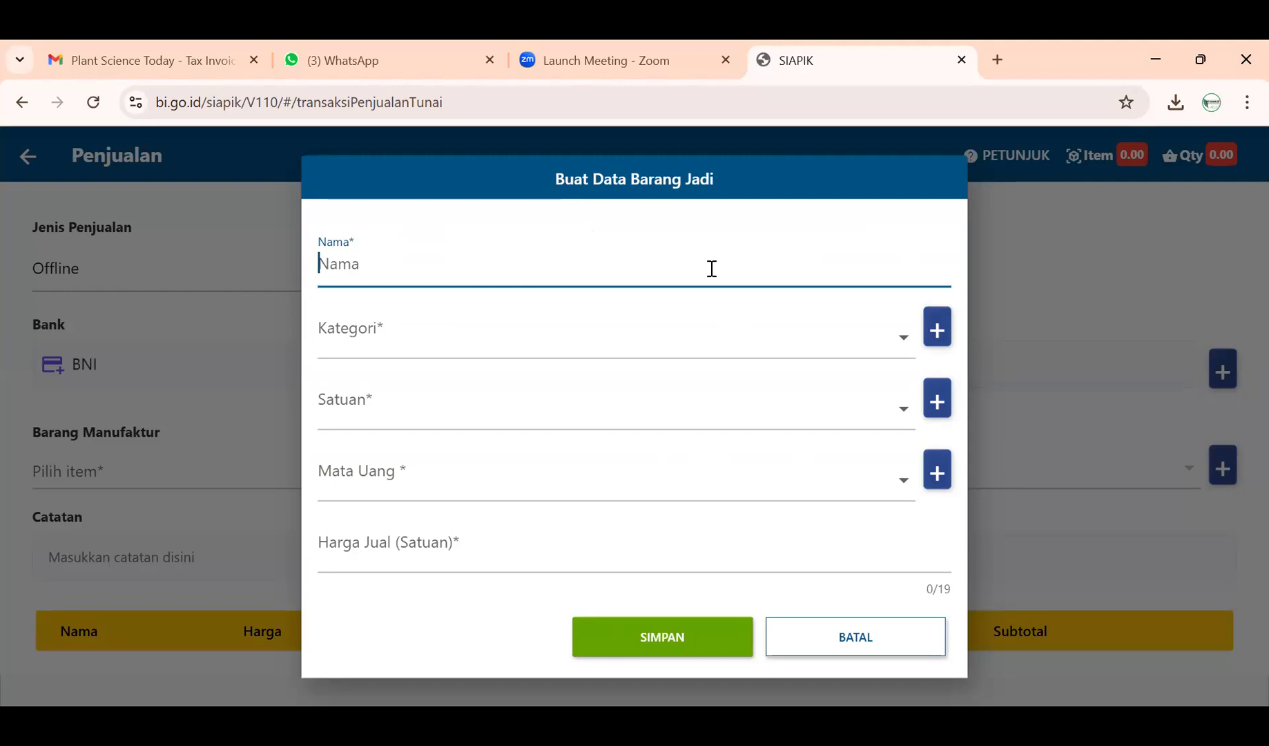
type("Penjualan JU")
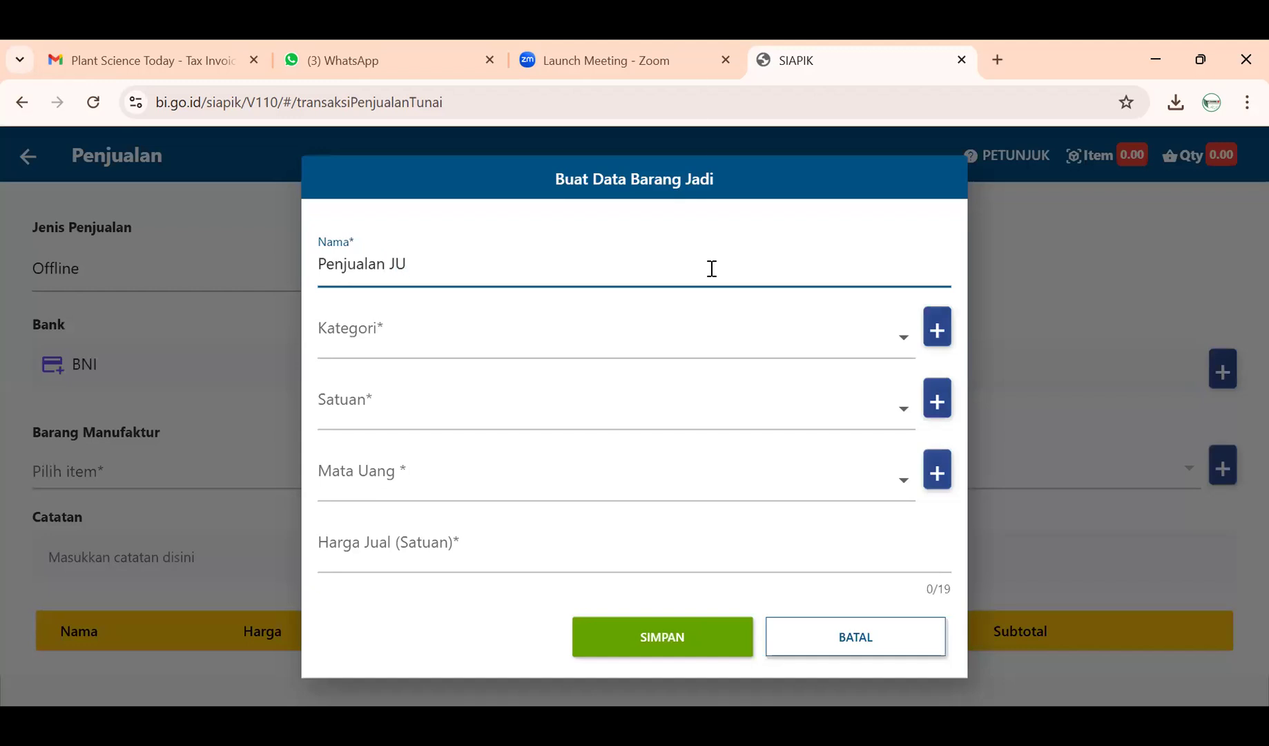
key("BackSpace")
type("uice")
left_click(638, 333)
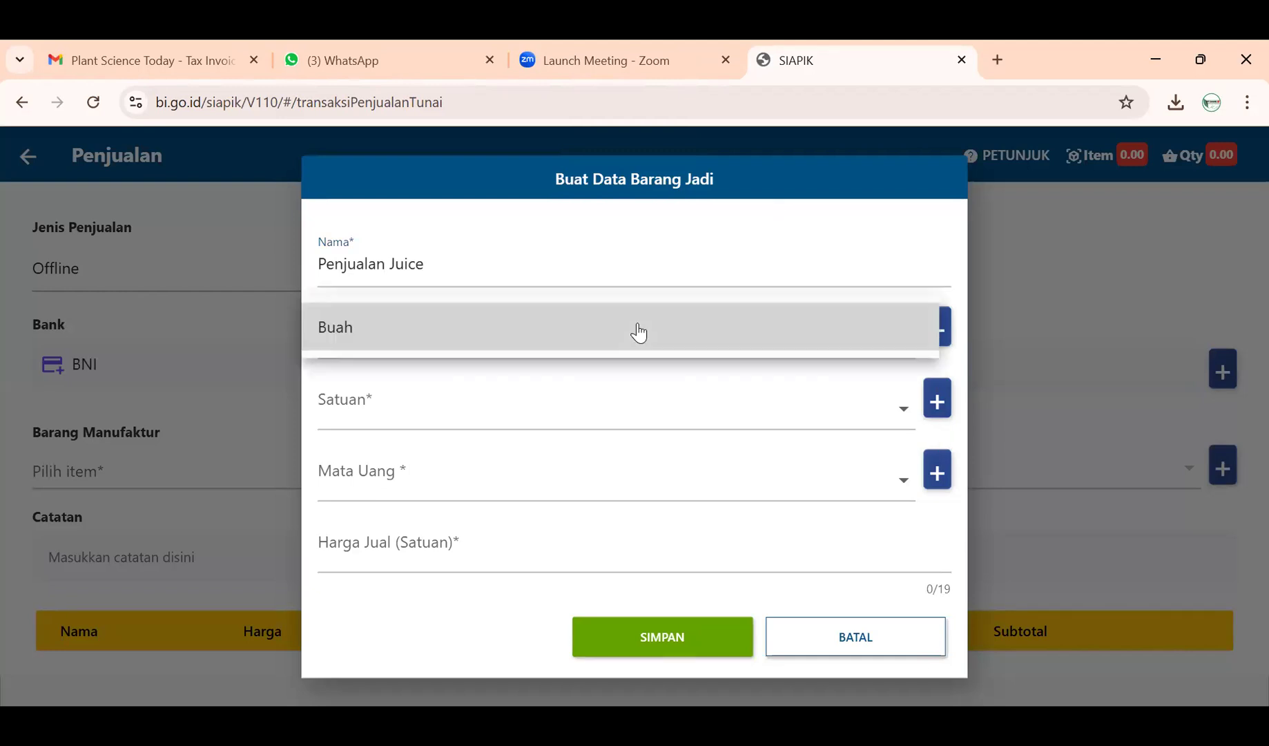
left_click(639, 333)
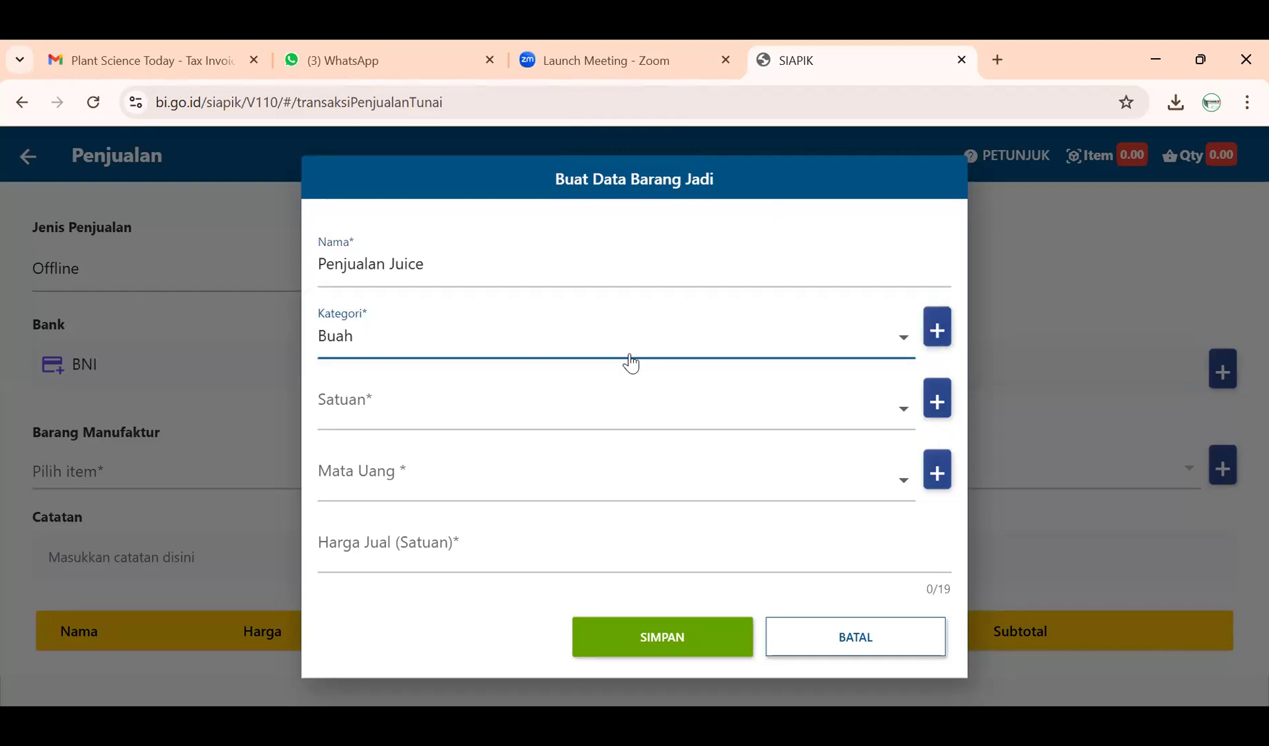
left_click(630, 406)
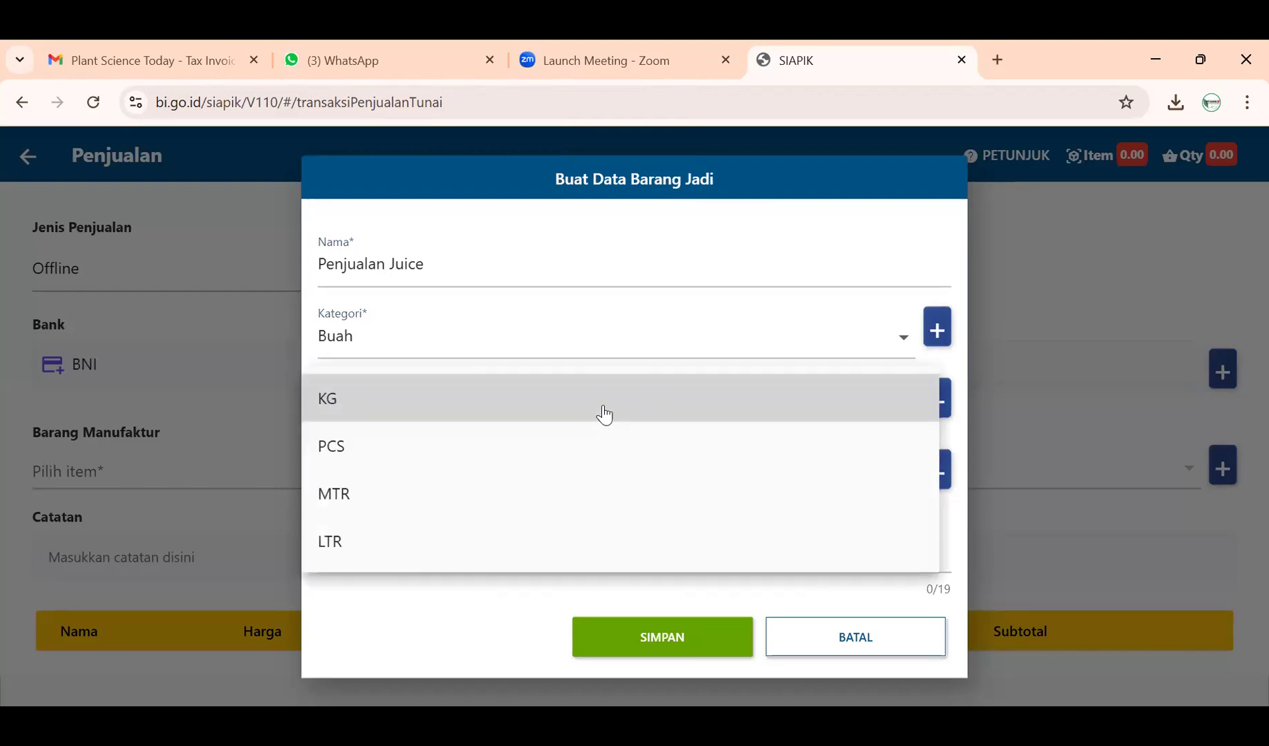
left_click(545, 549)
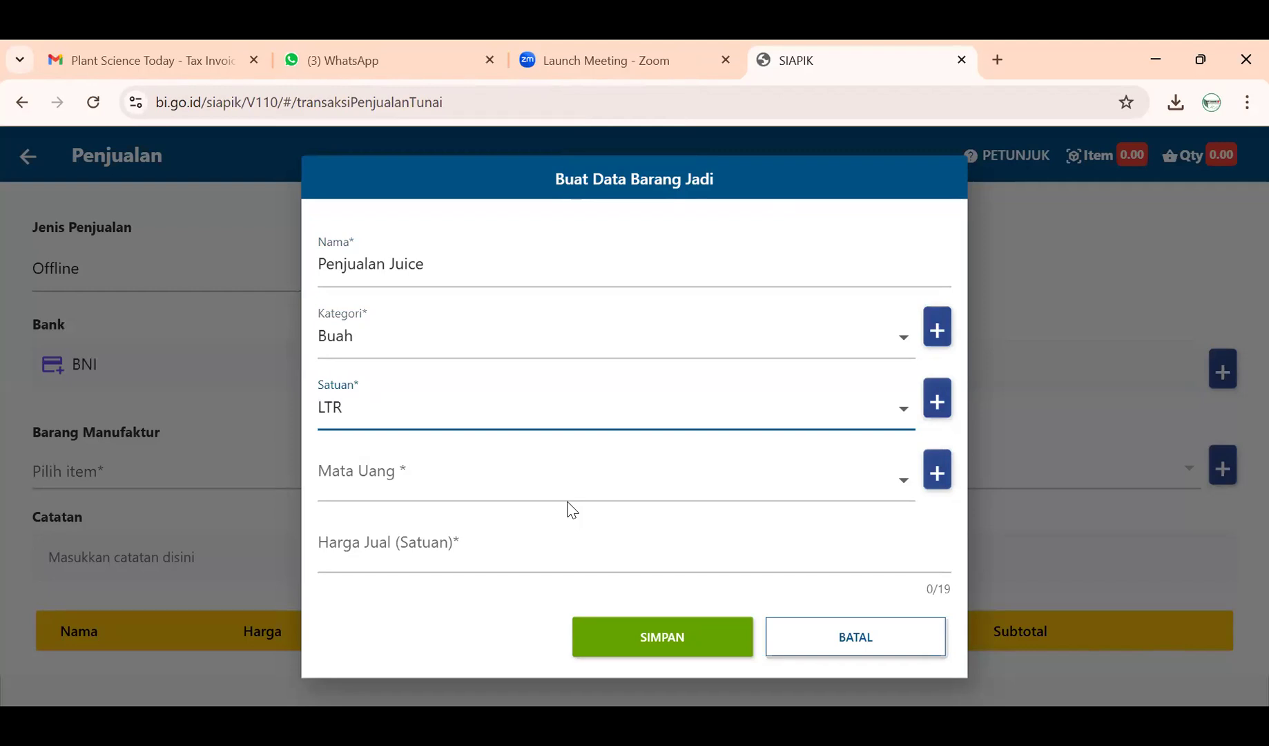
- Set currency IDR and selling price 12.500, then save the item
left_click(559, 487)
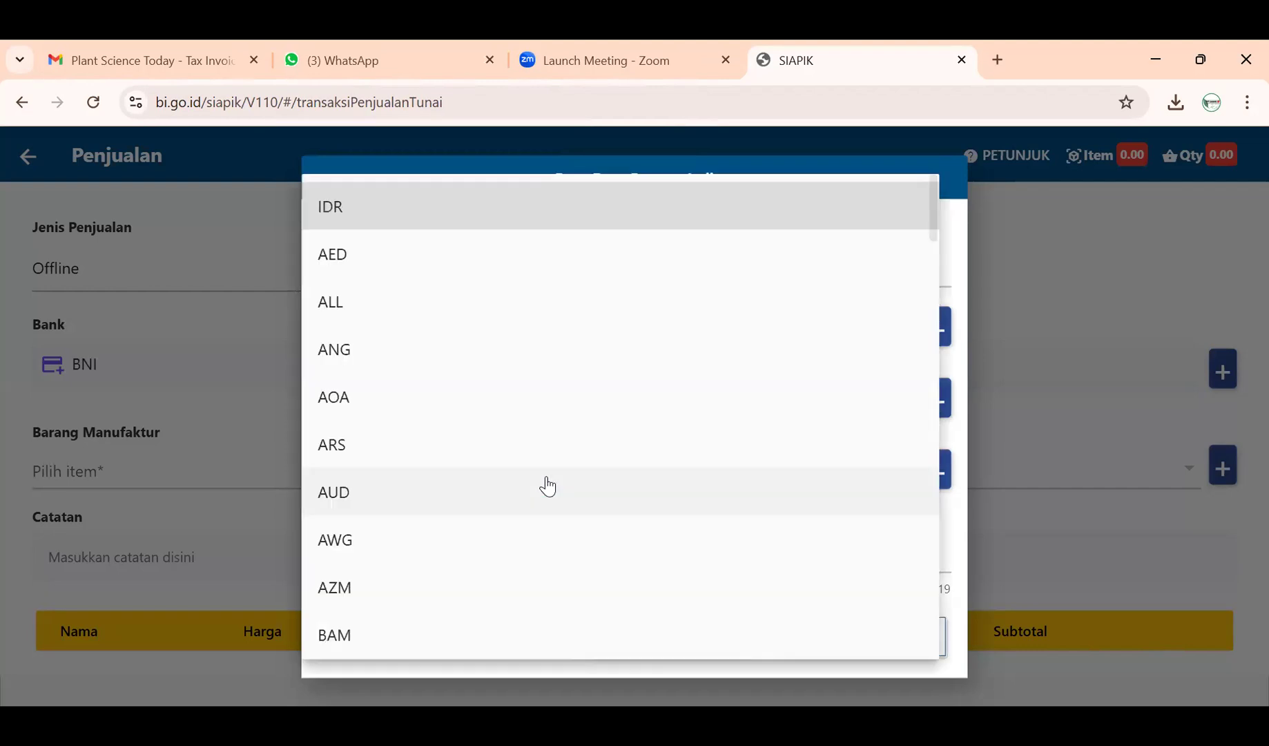
left_click(495, 209)
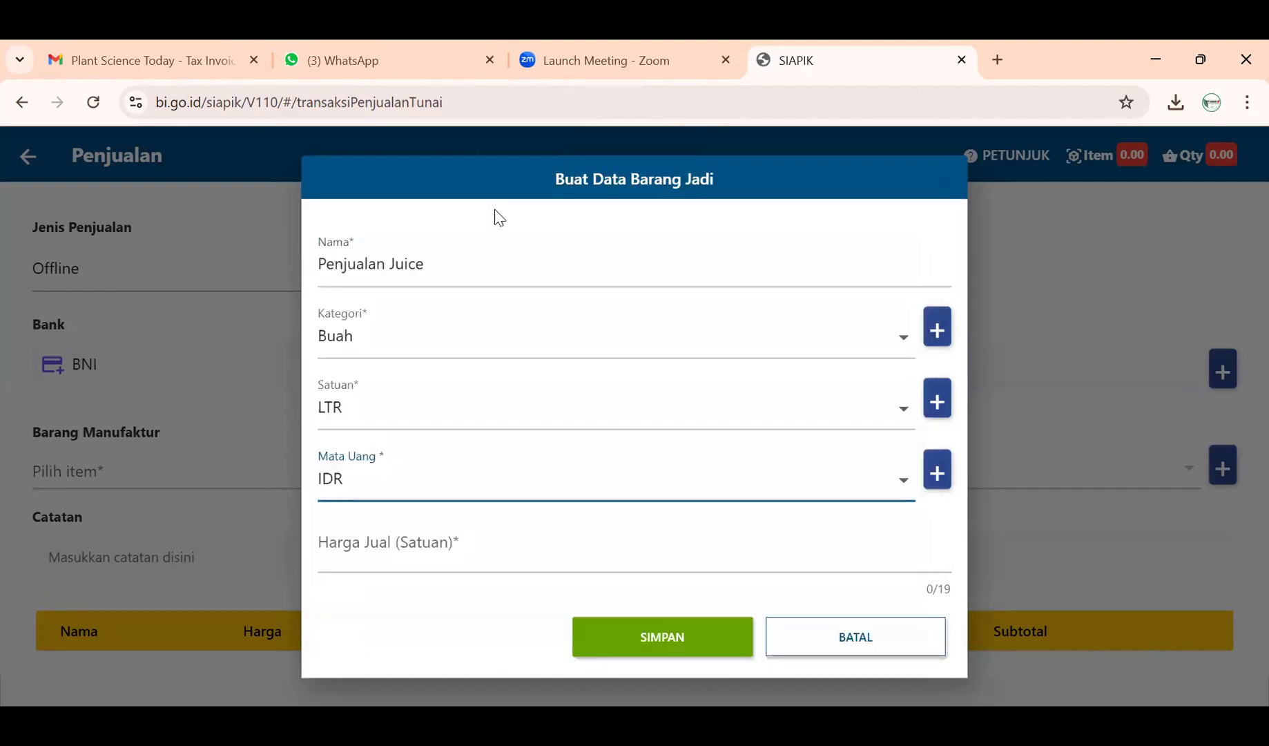
left_click(521, 565)
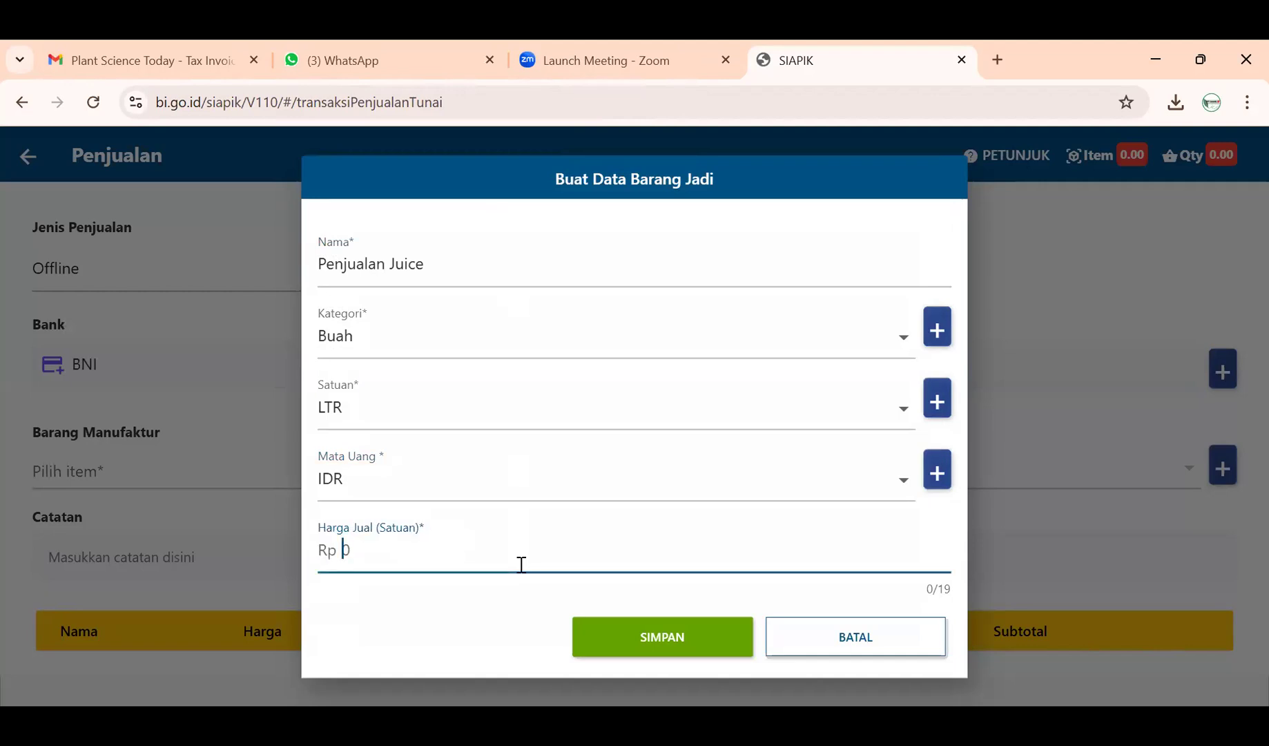
type("12.500")
left_click(586, 636)
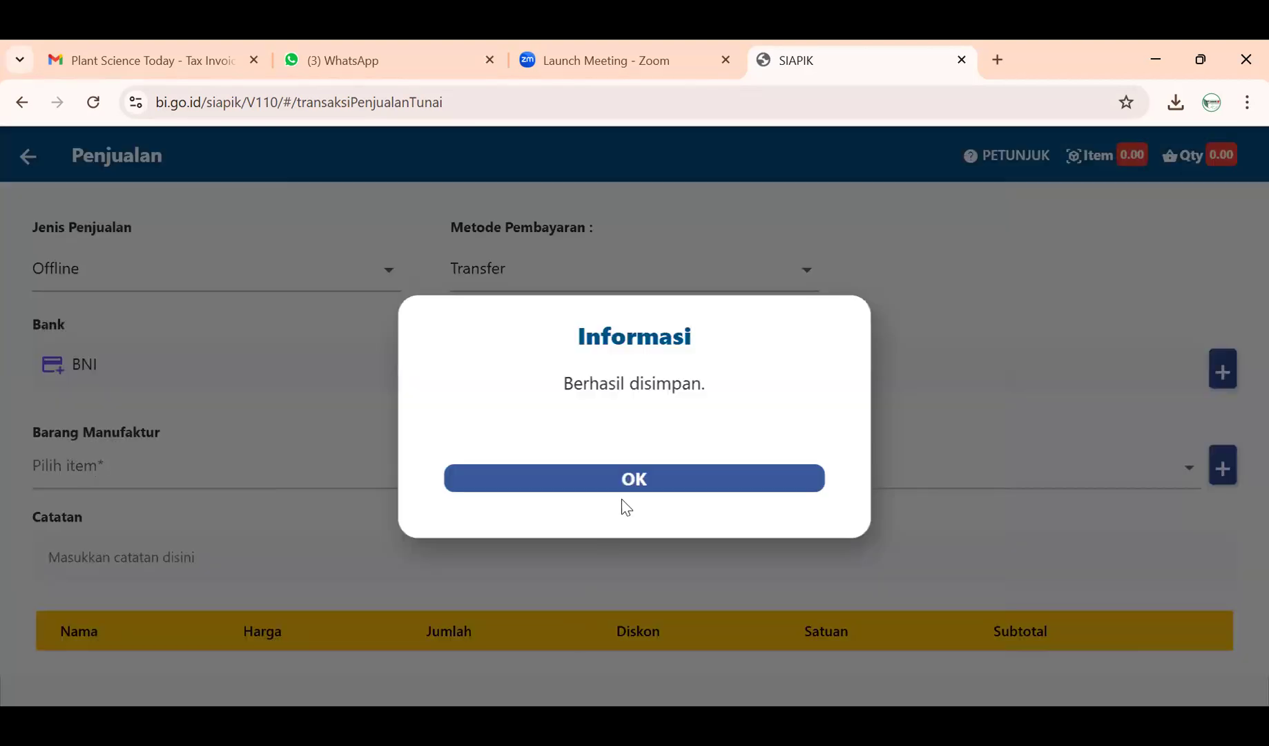
left_click(626, 485)
- Add Penjualan Juice to the sale with a quantity of 2500 LTR
scroll(630, 628, "down", 1)
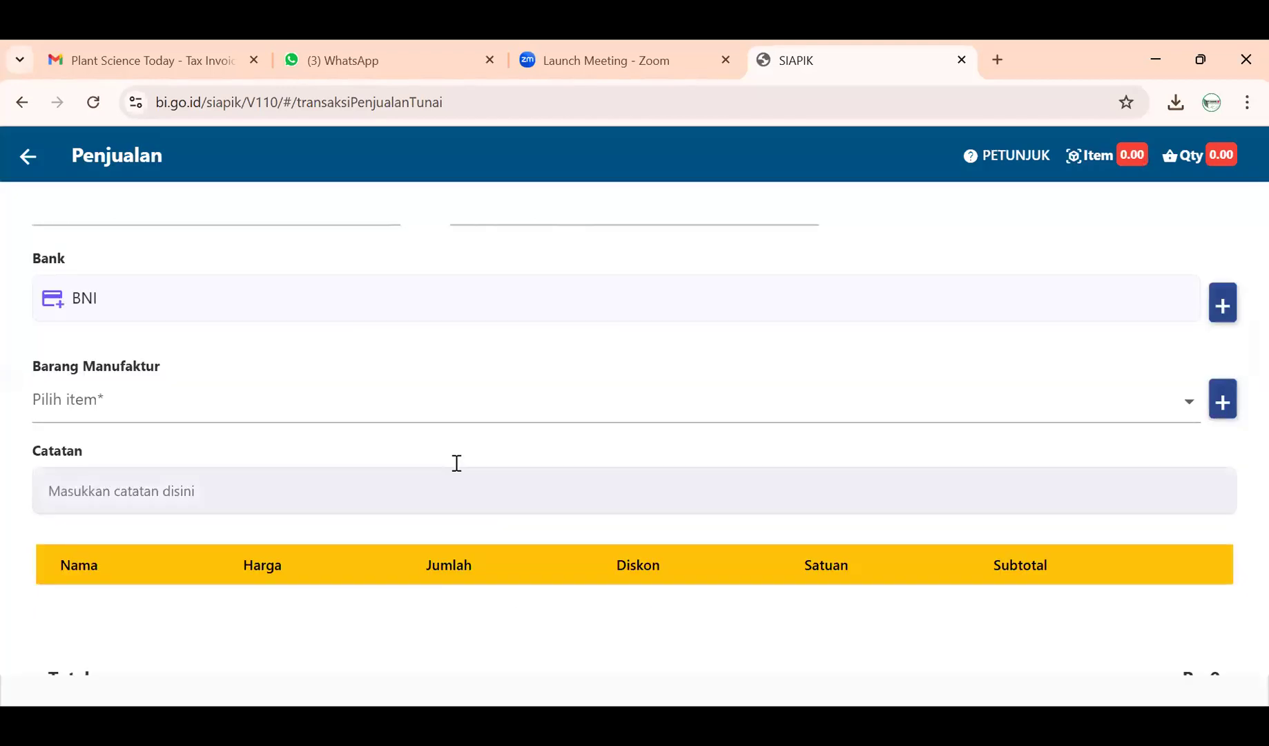
left_click(467, 406)
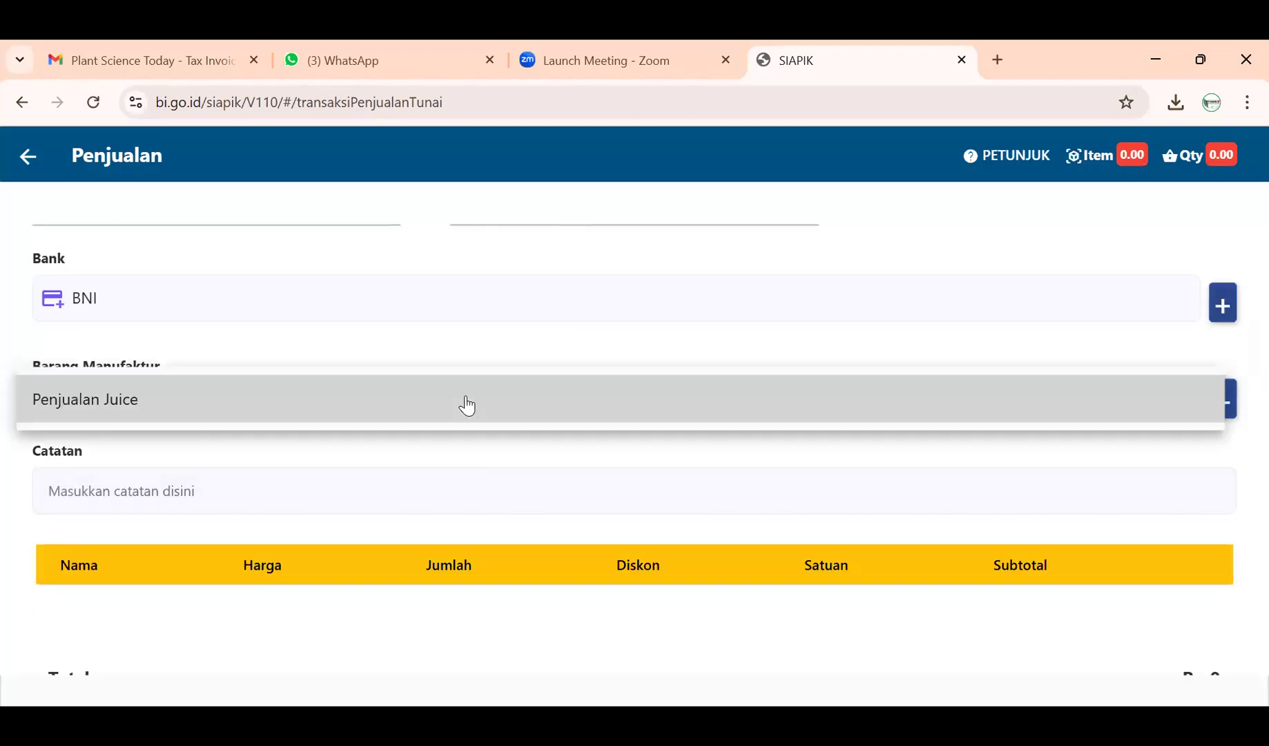
left_click(467, 399)
left_click(545, 418)
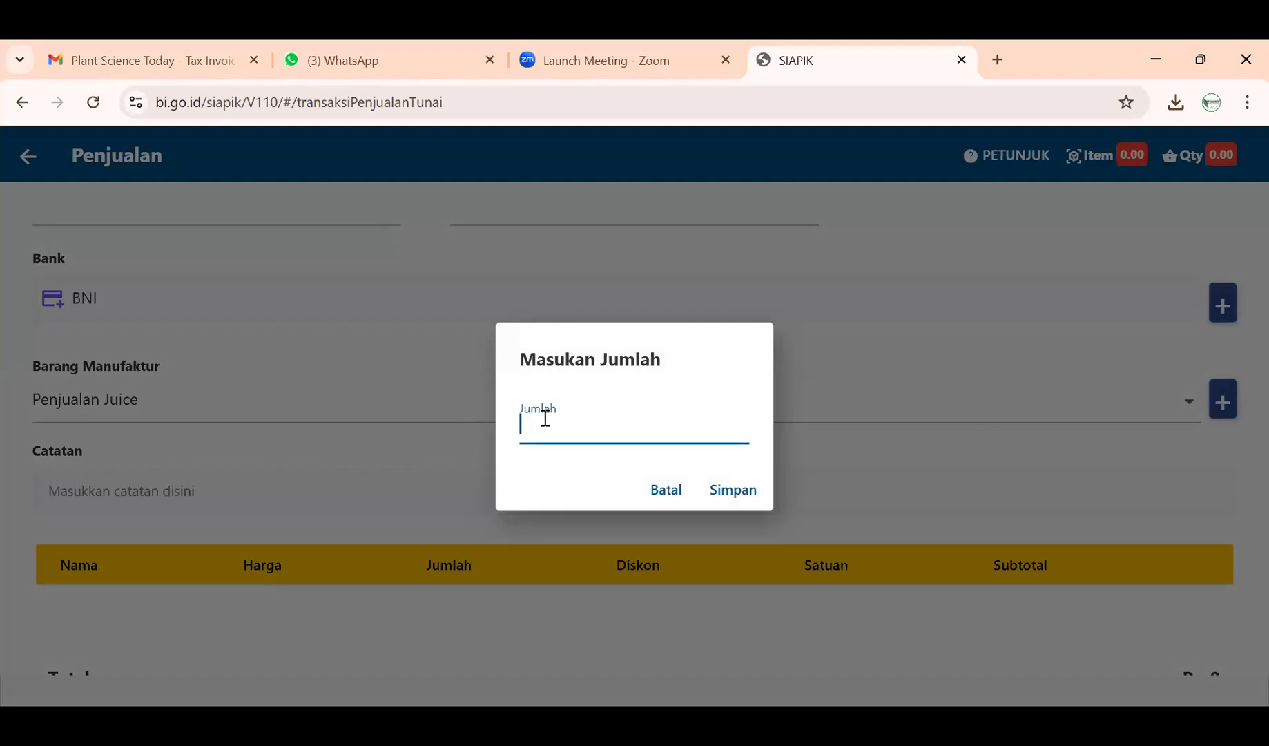
type("2500")
left_click(733, 491)
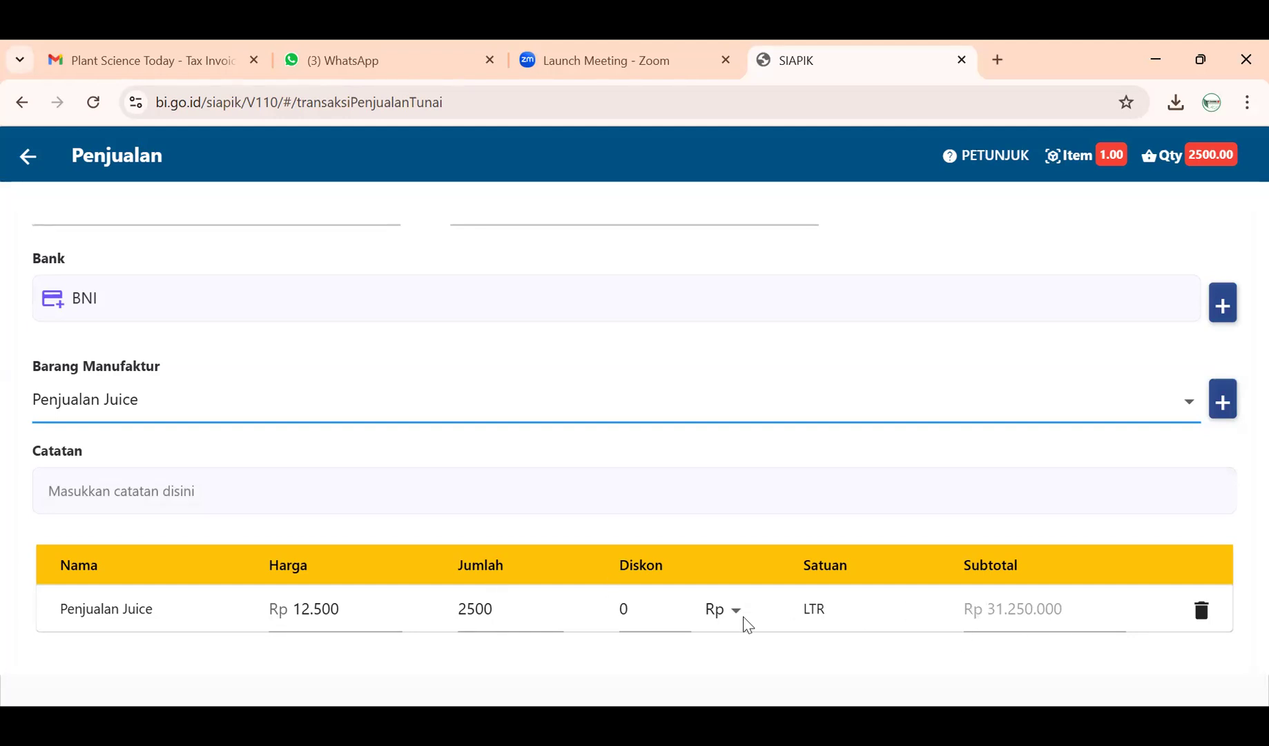
- Add the note 'Penjualan Juice Sebanyak 2500 Liter' and attempt to save the sale
left_click(302, 490)
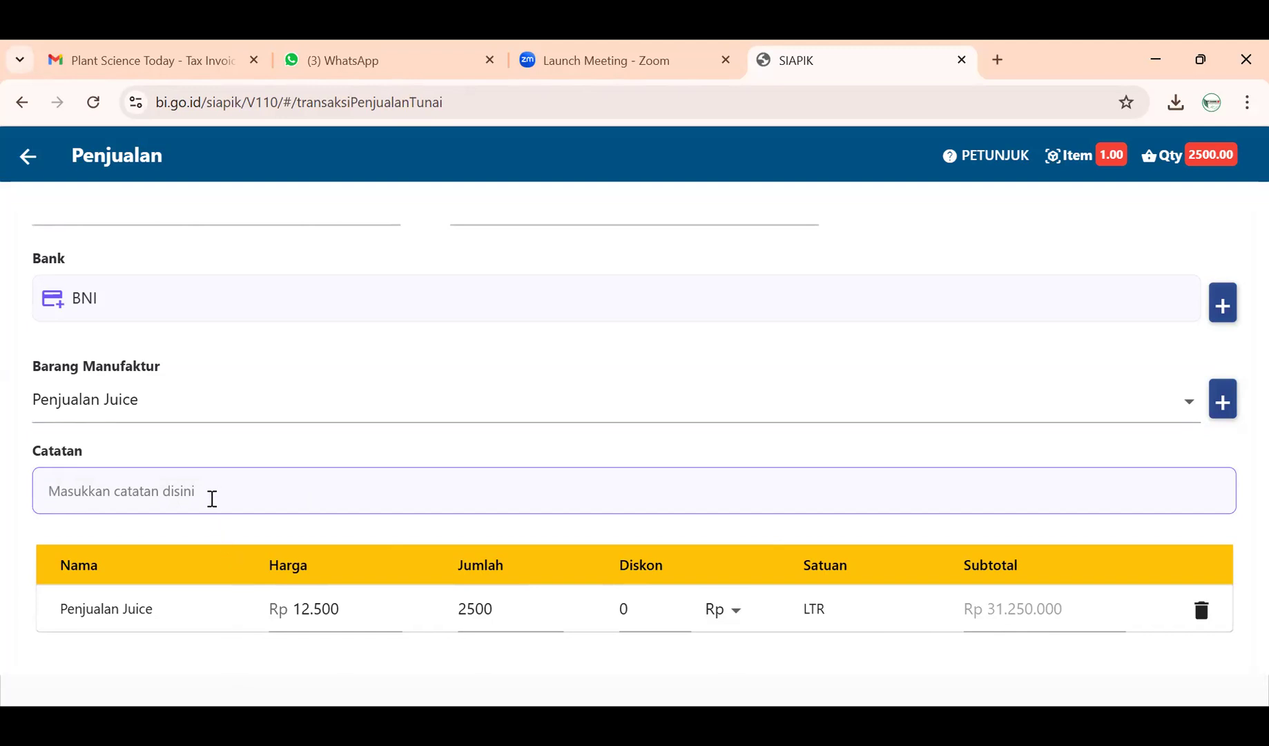
type("Penjual")
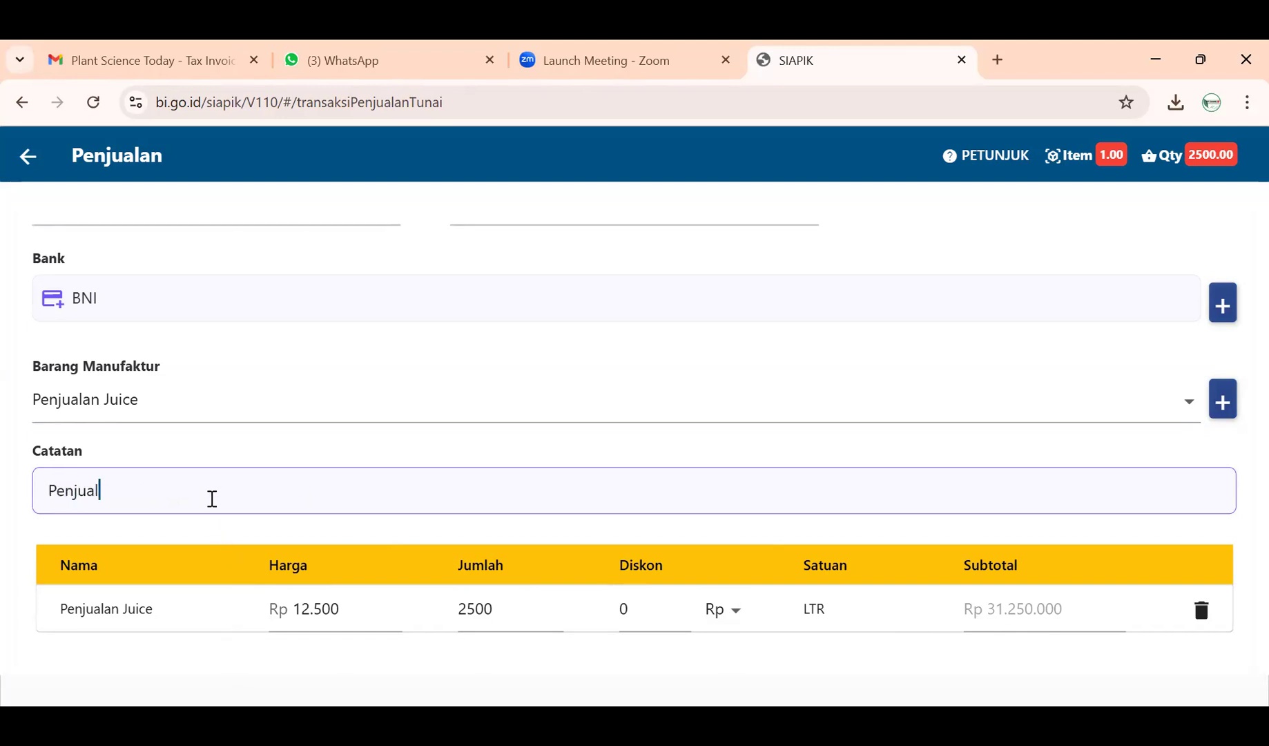
type("an Juice Sebaya")
key("BackSpace")
key("BackSpace")
key("BackSpace")
type("anyak")
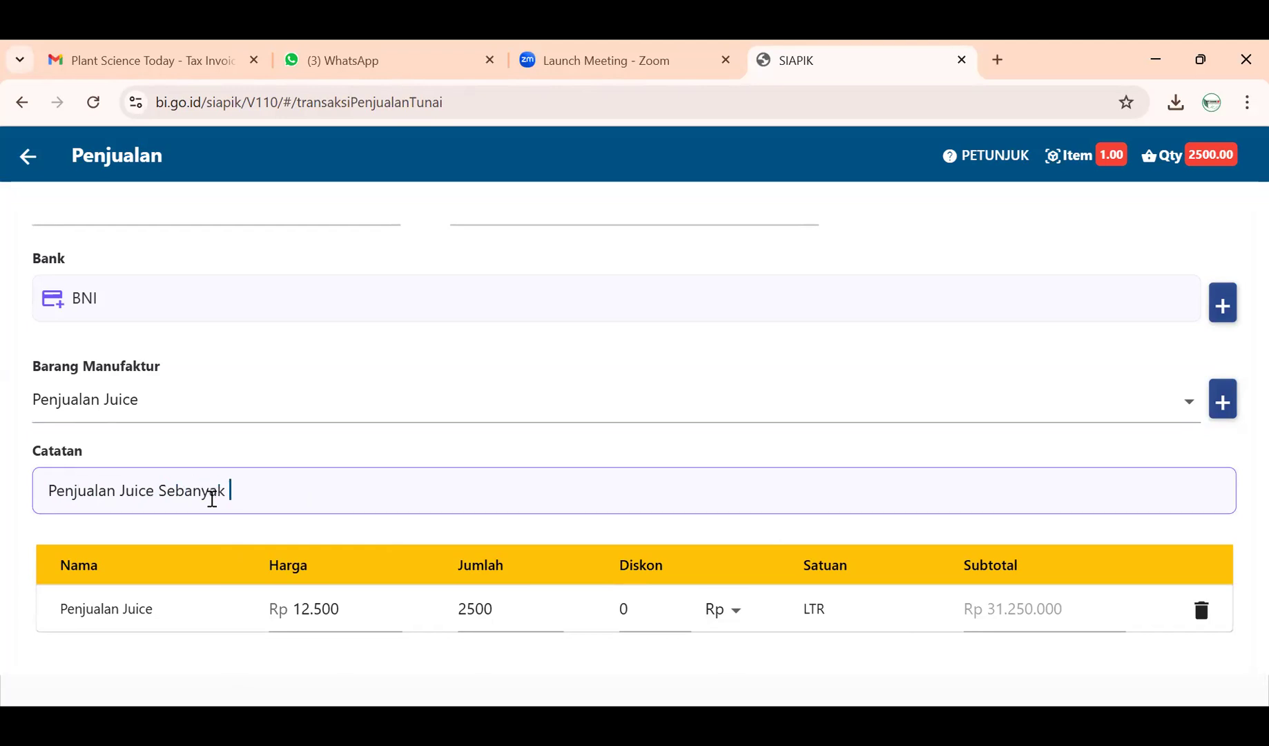
type(" 2500 Liter")
scroll(207, 502, "down", 3)
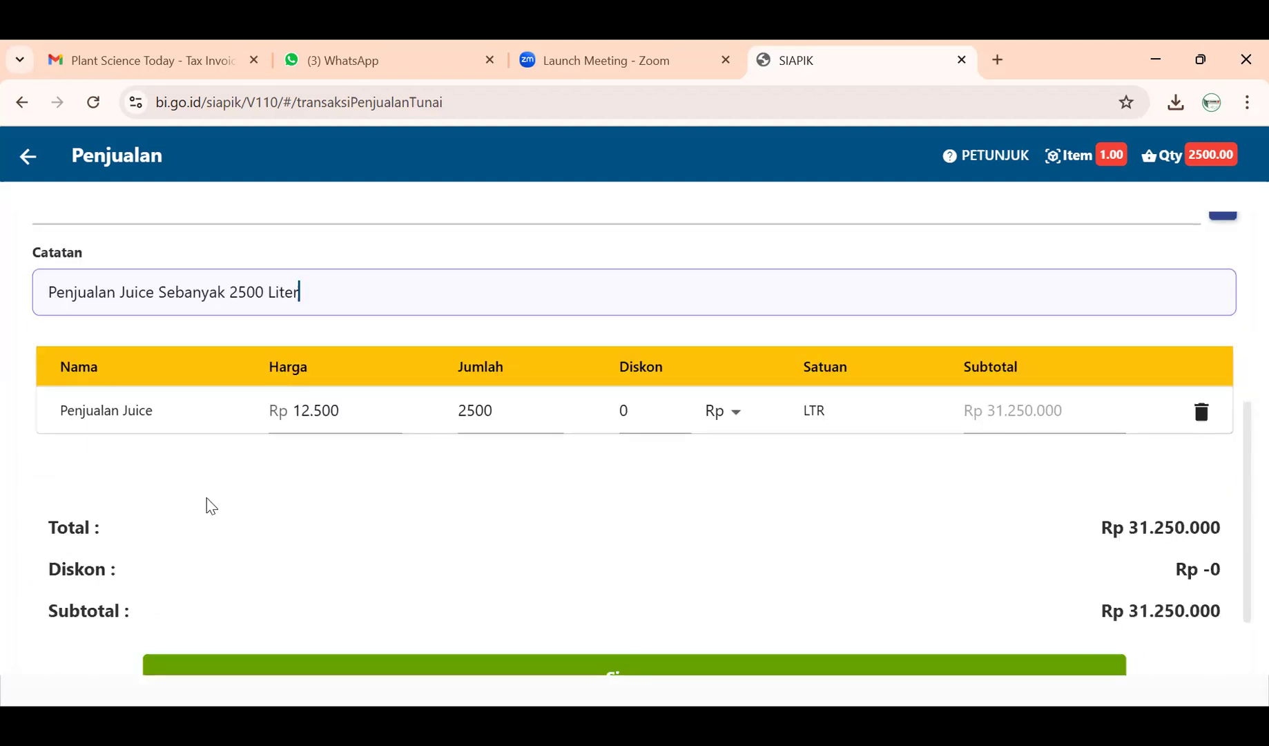
scroll(211, 506, "down", 2)
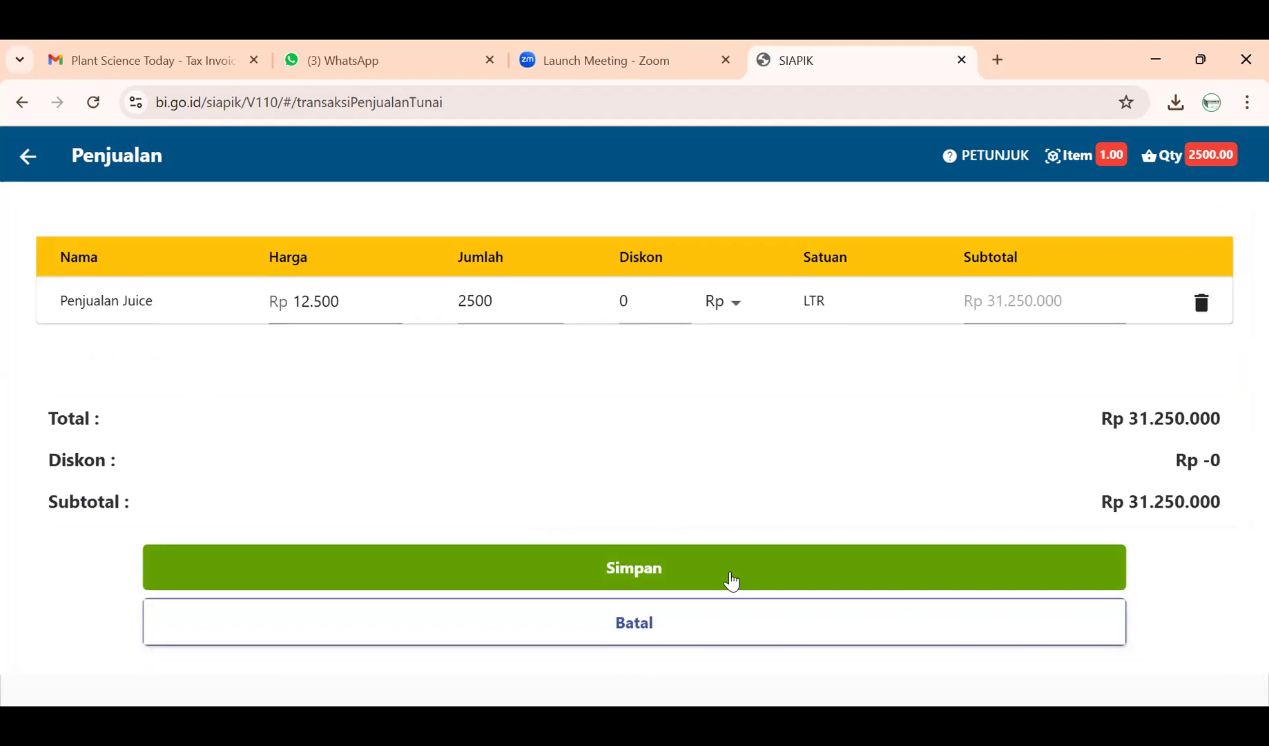
left_click(732, 581)
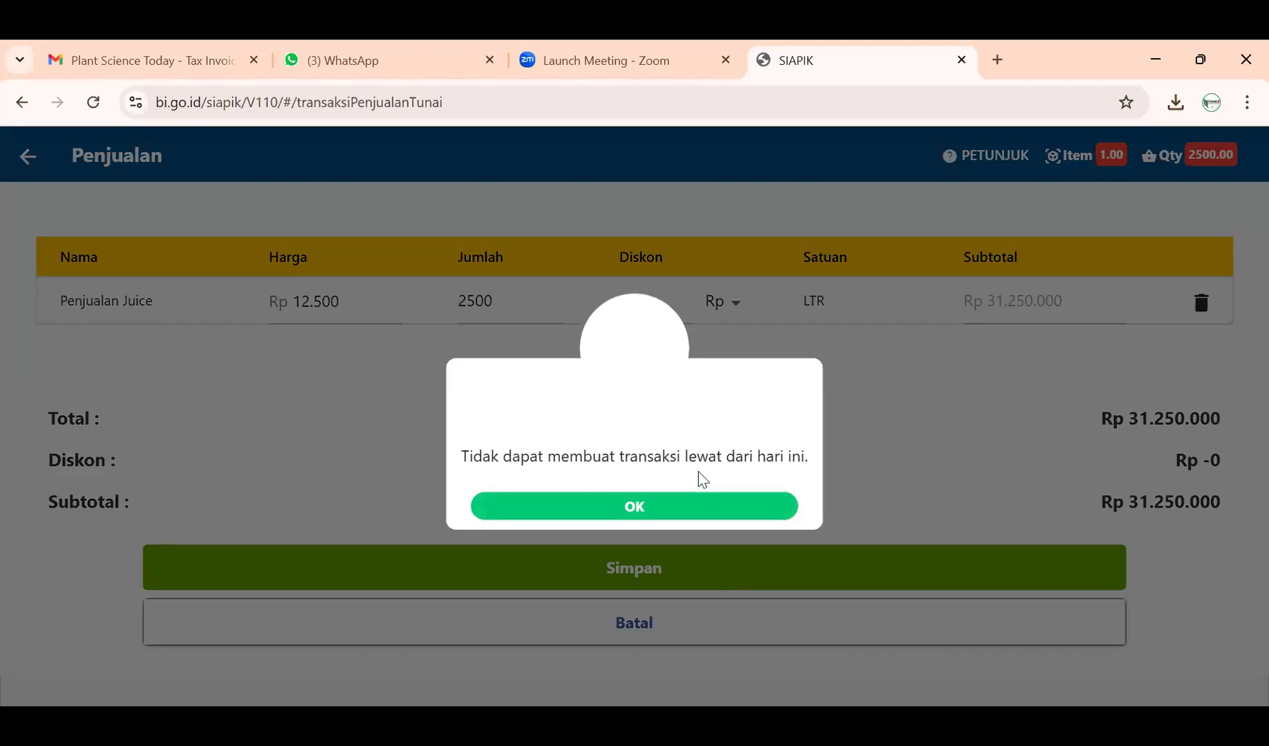
- Dismiss the future-date error, redate the sale to 05-11-2024, and save it
left_click(710, 511)
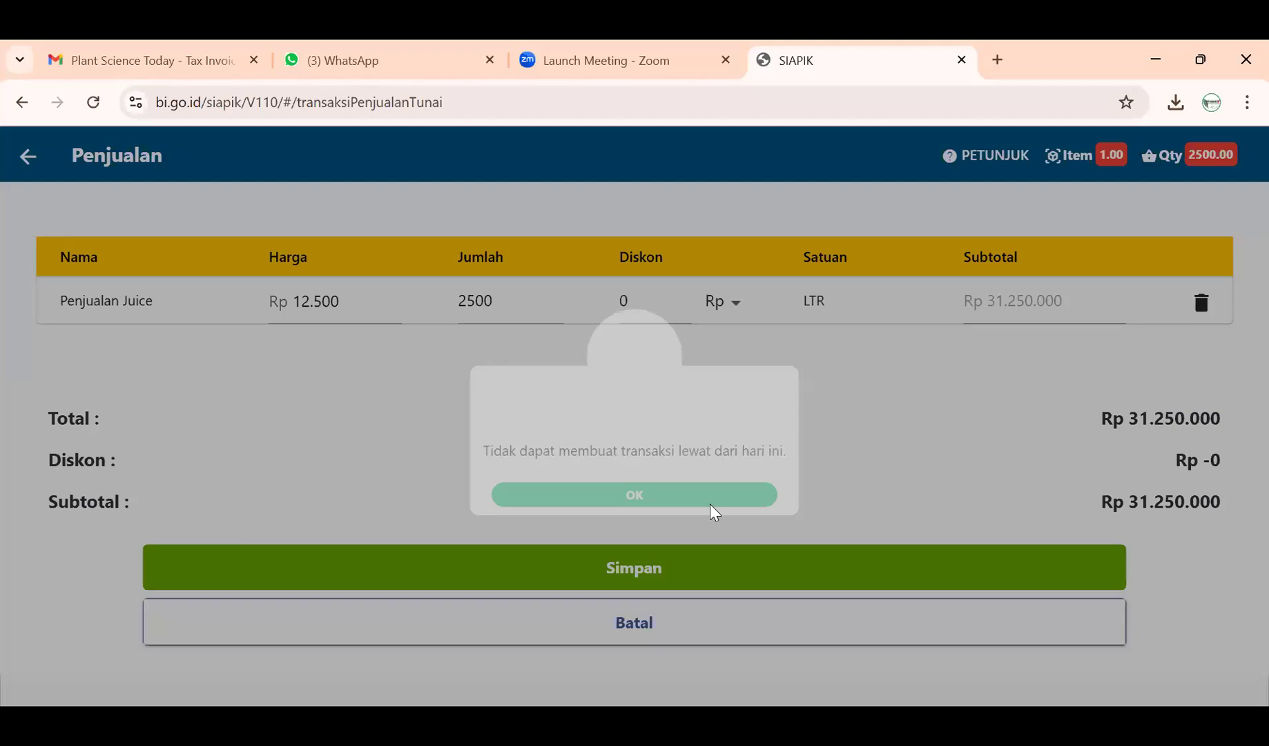
scroll(714, 503, "up", 4)
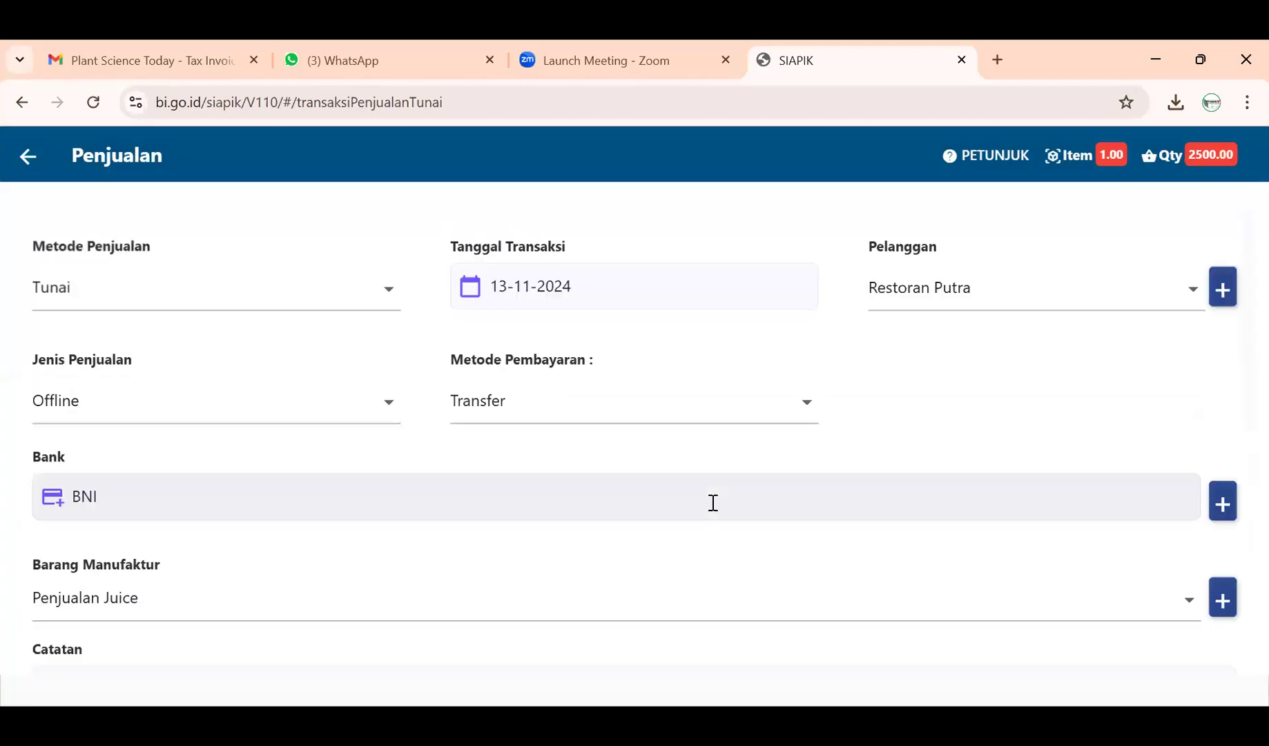
left_click(629, 302)
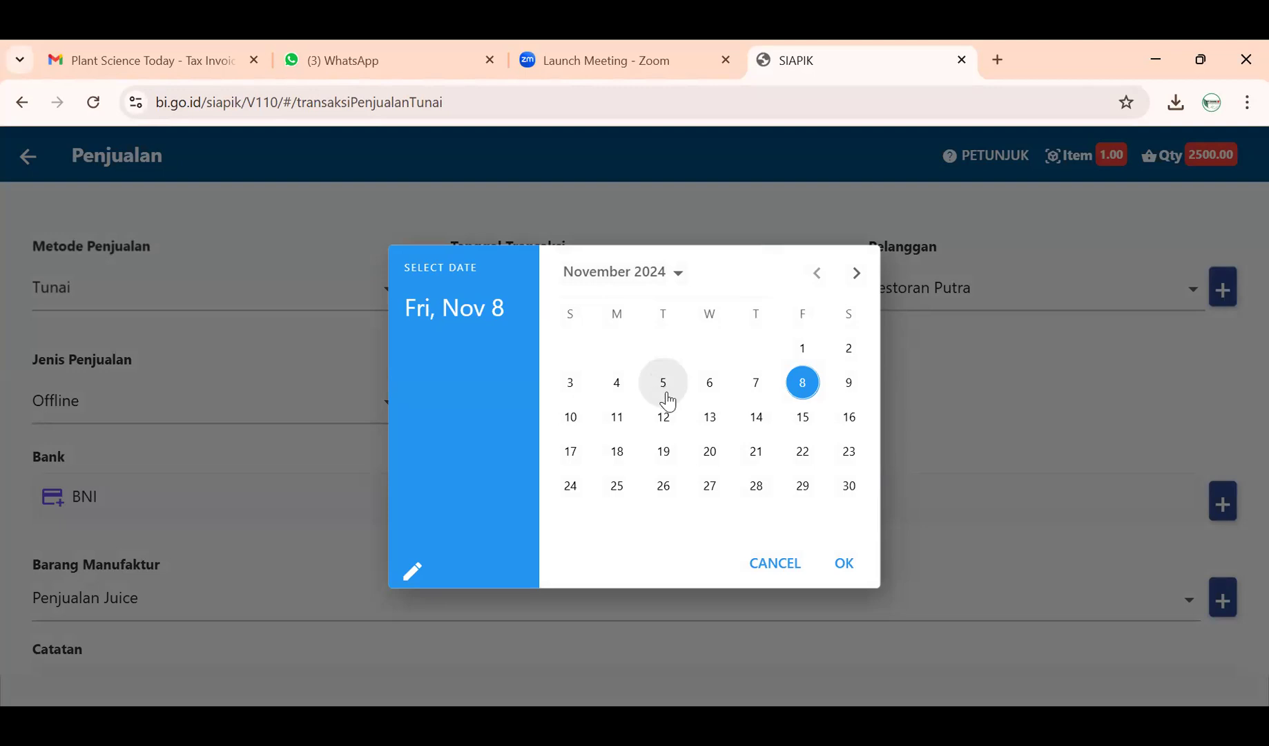
left_click(665, 395)
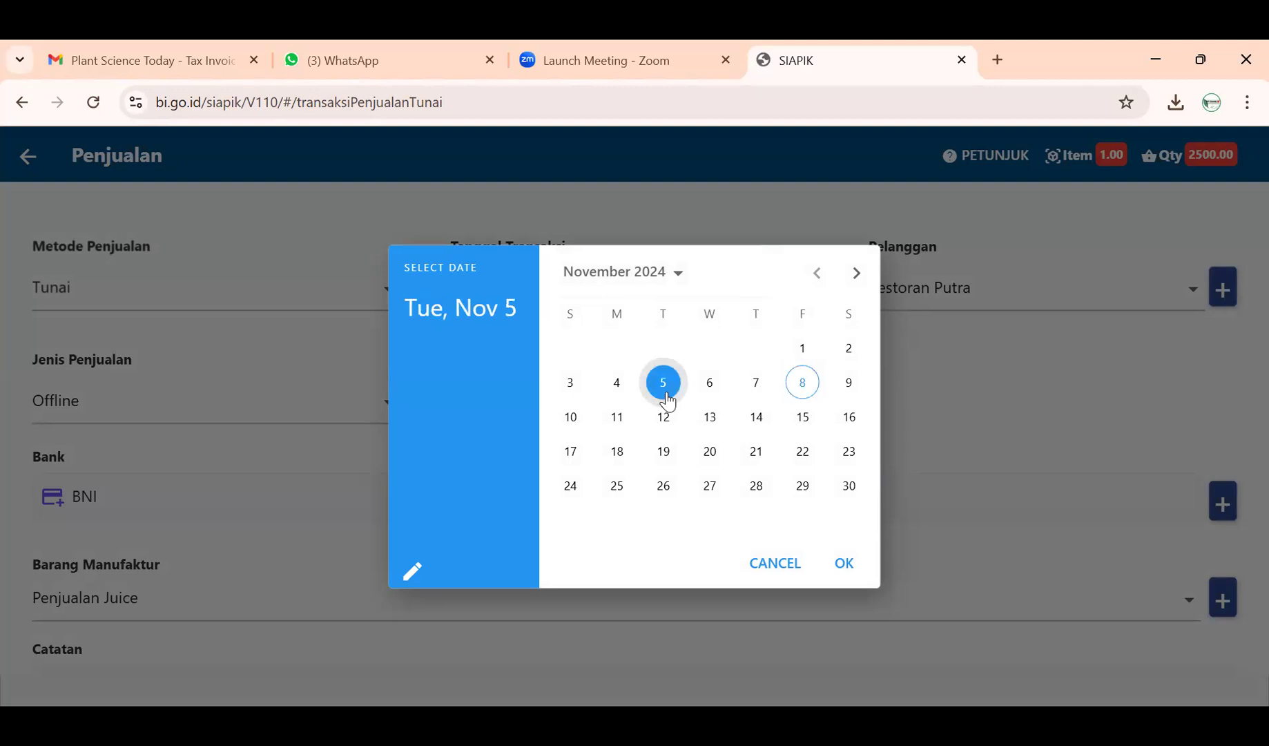
left_click(845, 565)
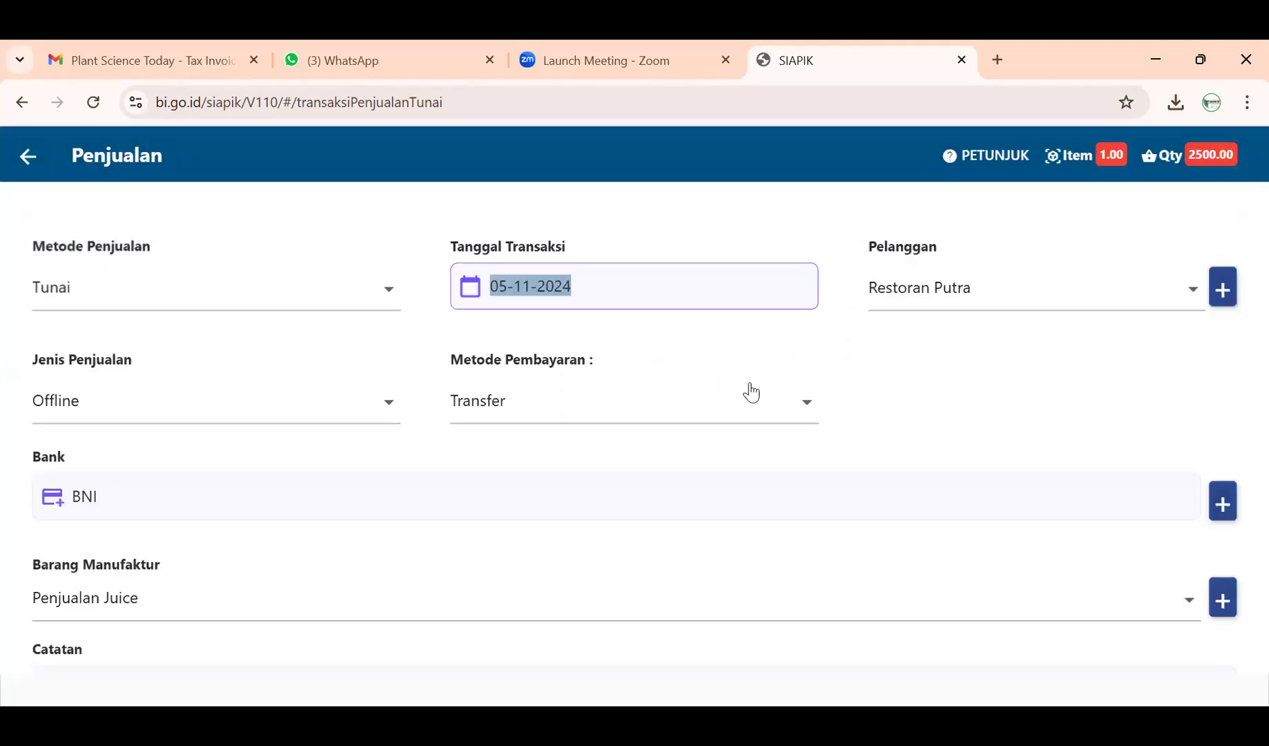
scroll(649, 343, "down", 4)
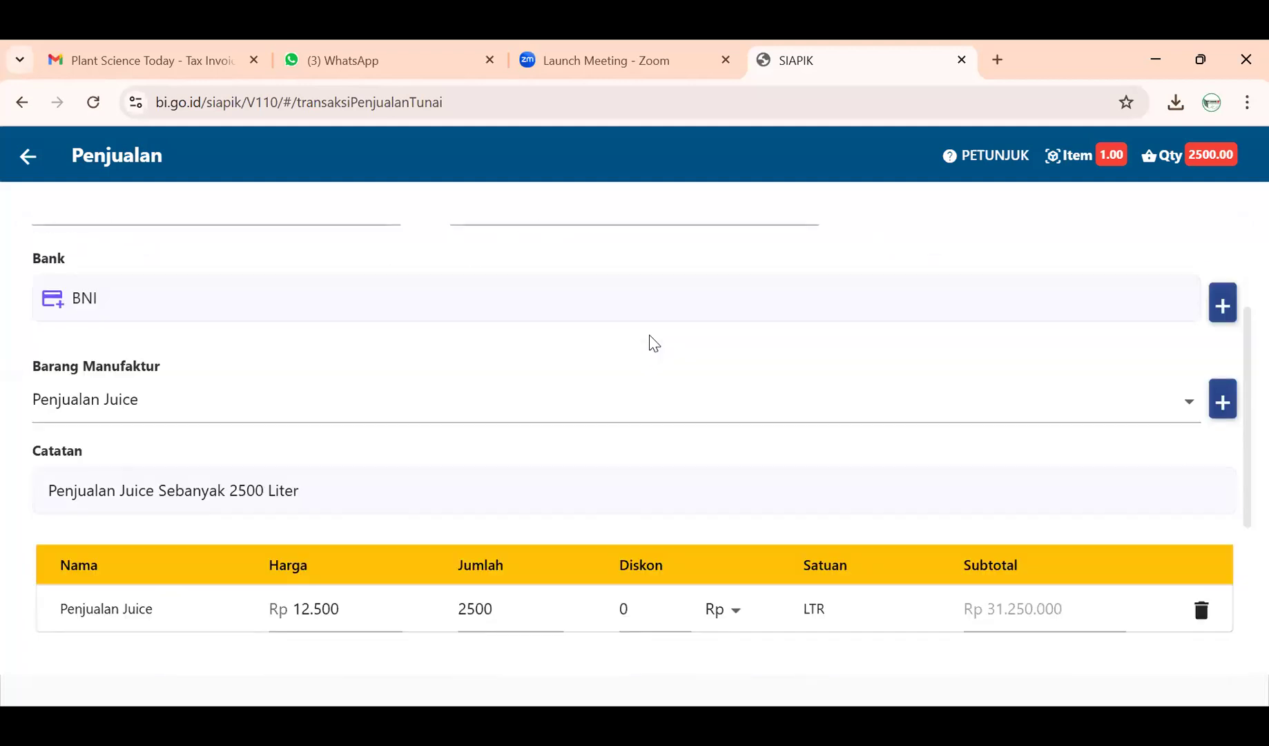
scroll(654, 343, "down", 4)
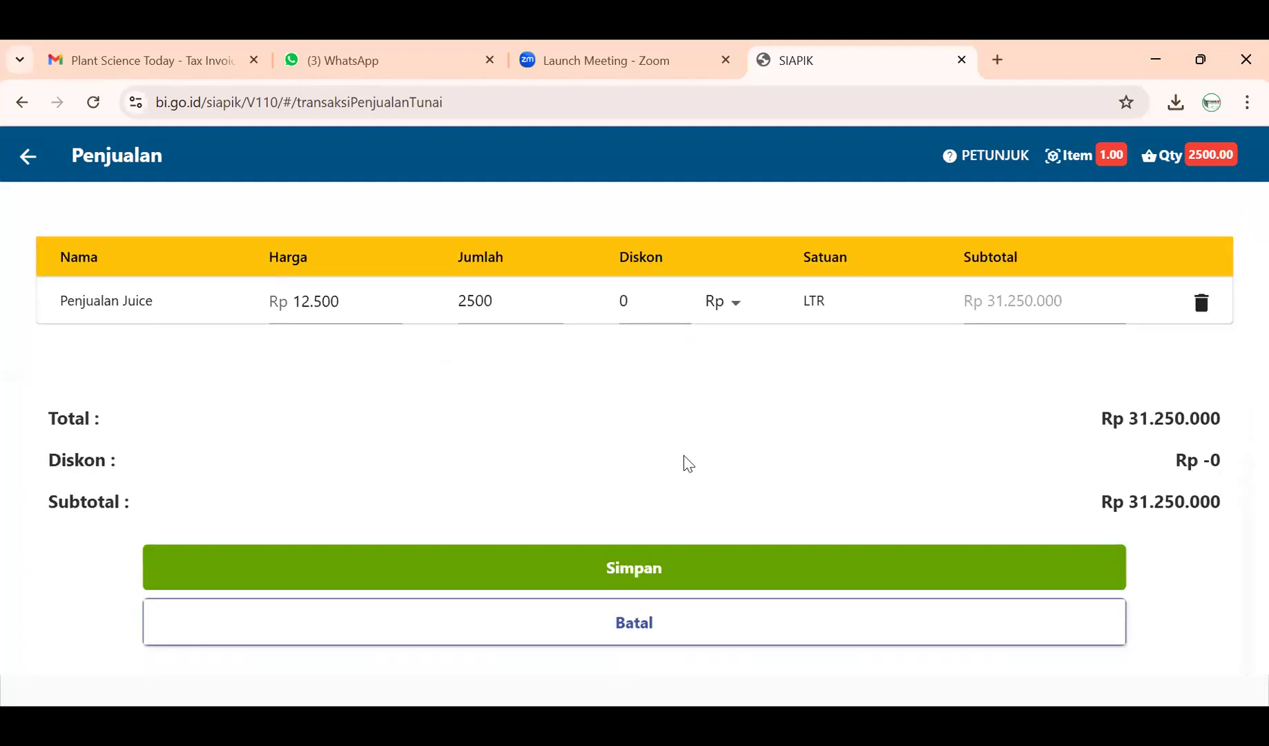
scroll(711, 544, "up", 8)
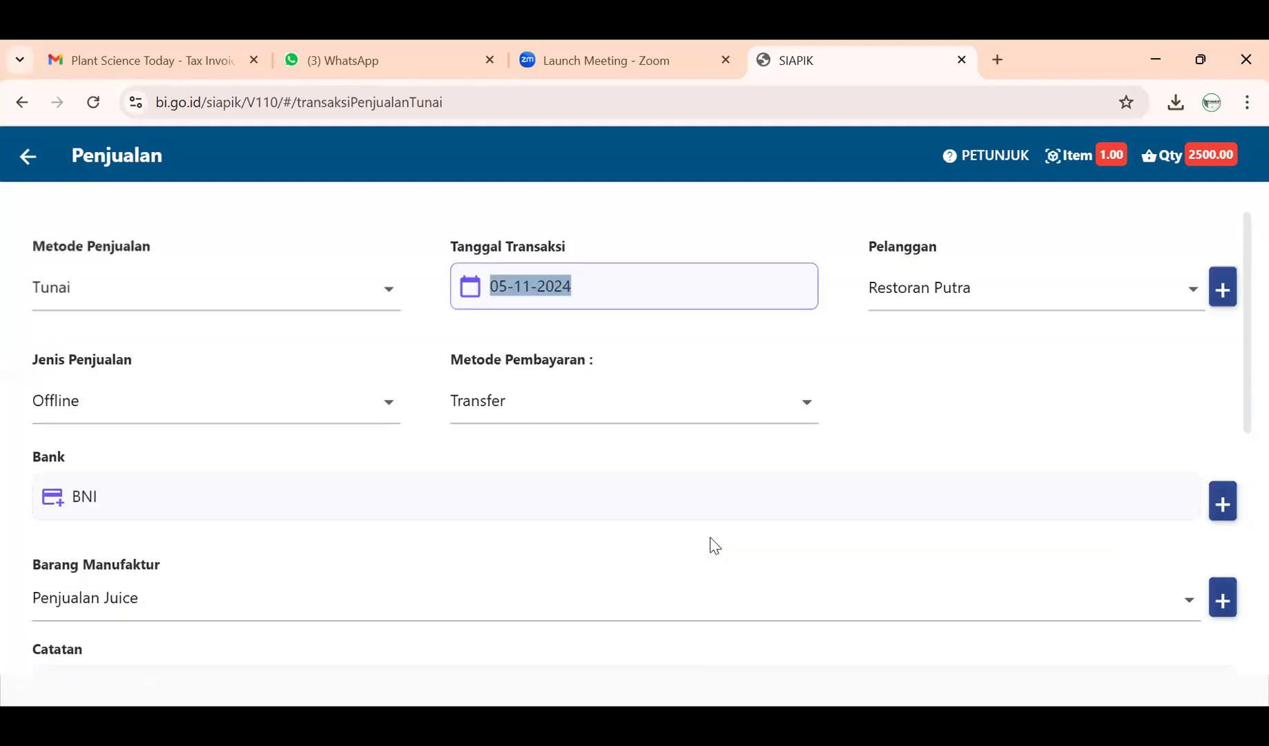
scroll(576, 401, "down", 8)
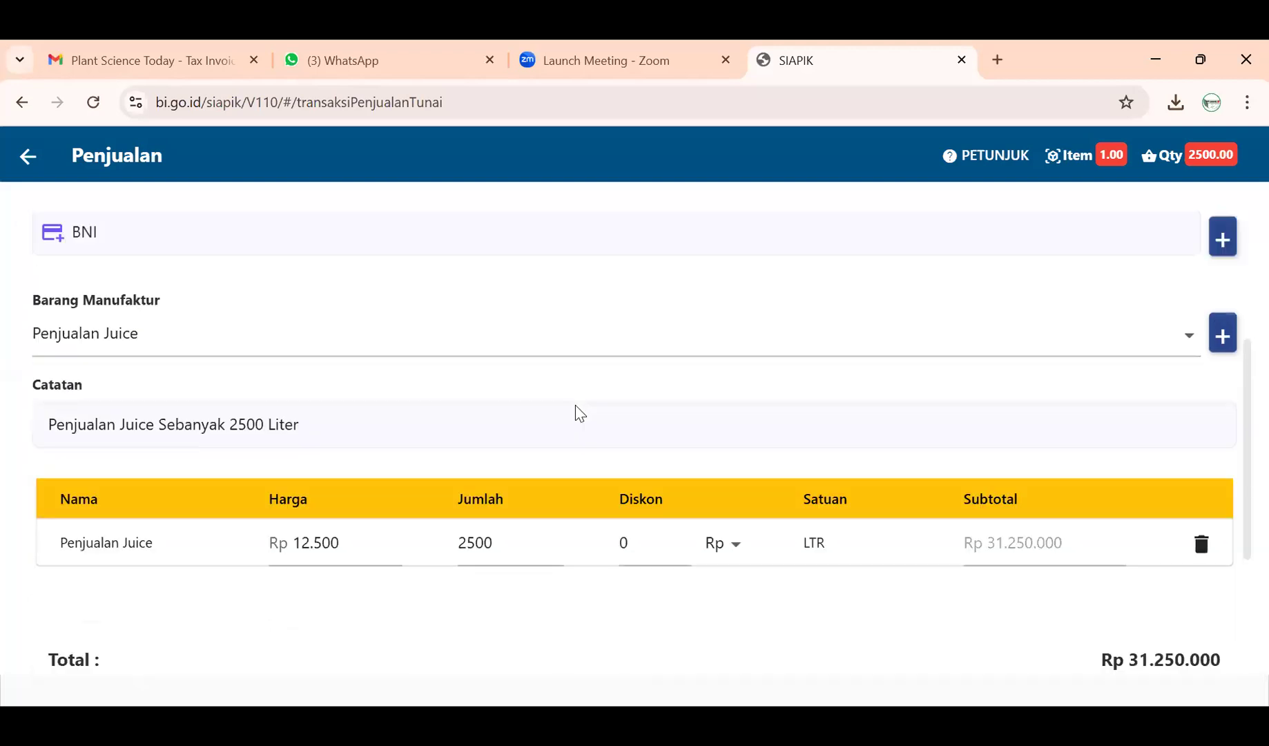
left_click(636, 565)
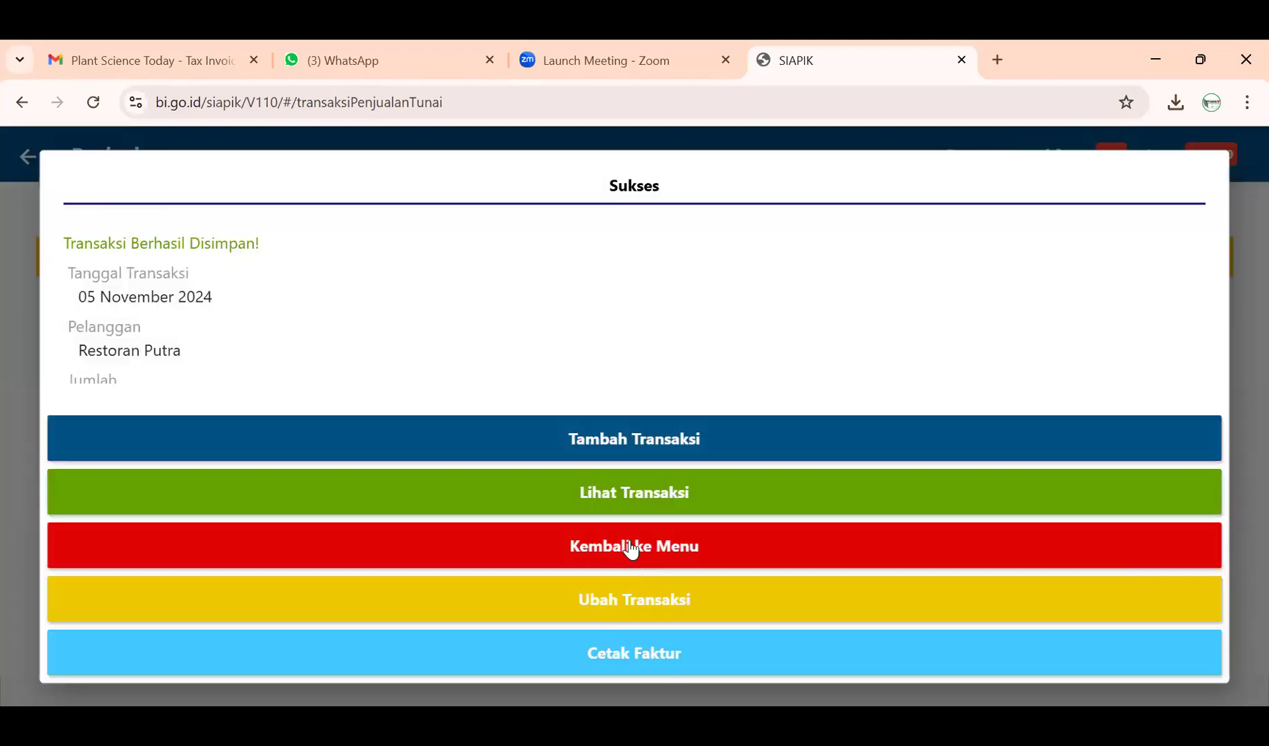
- Check the Rp 31.250.000 juice sale atop History Transaksi, then go back to Laporan
left_click(574, 561)
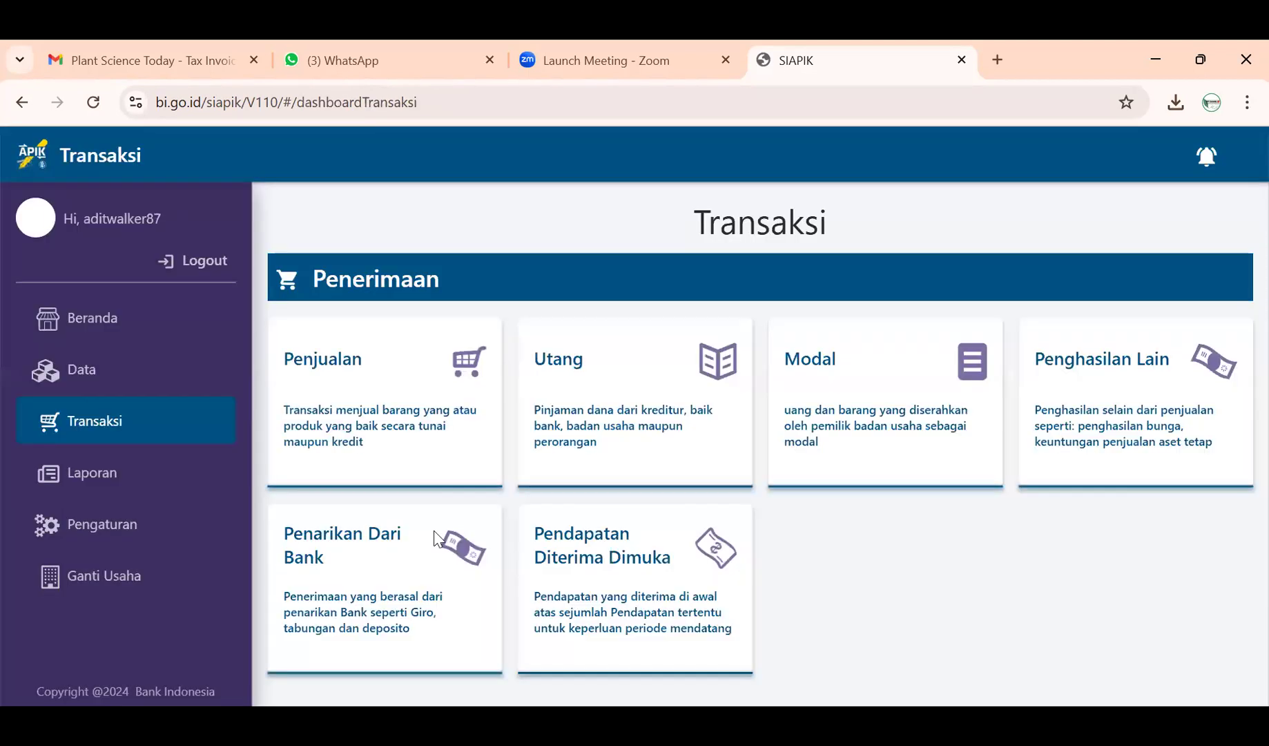
left_click(123, 477)
left_click(368, 529)
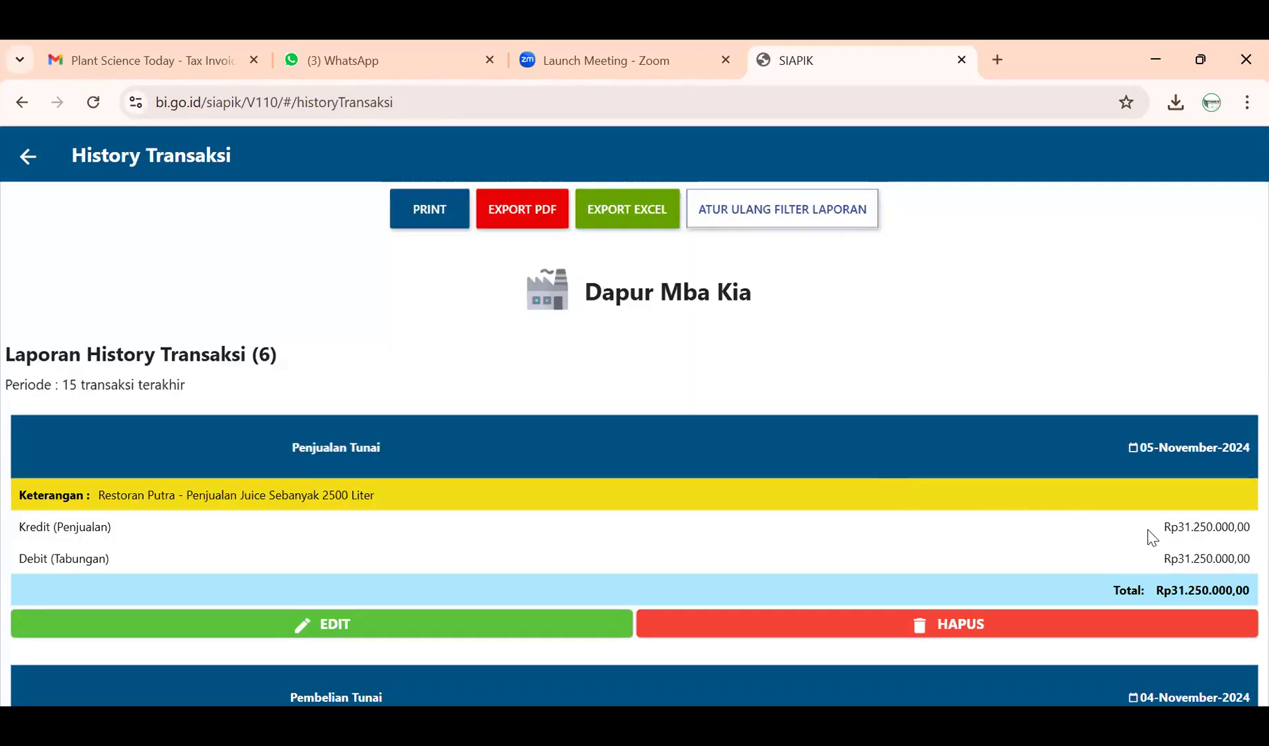
scroll(1198, 553, "down", 1)
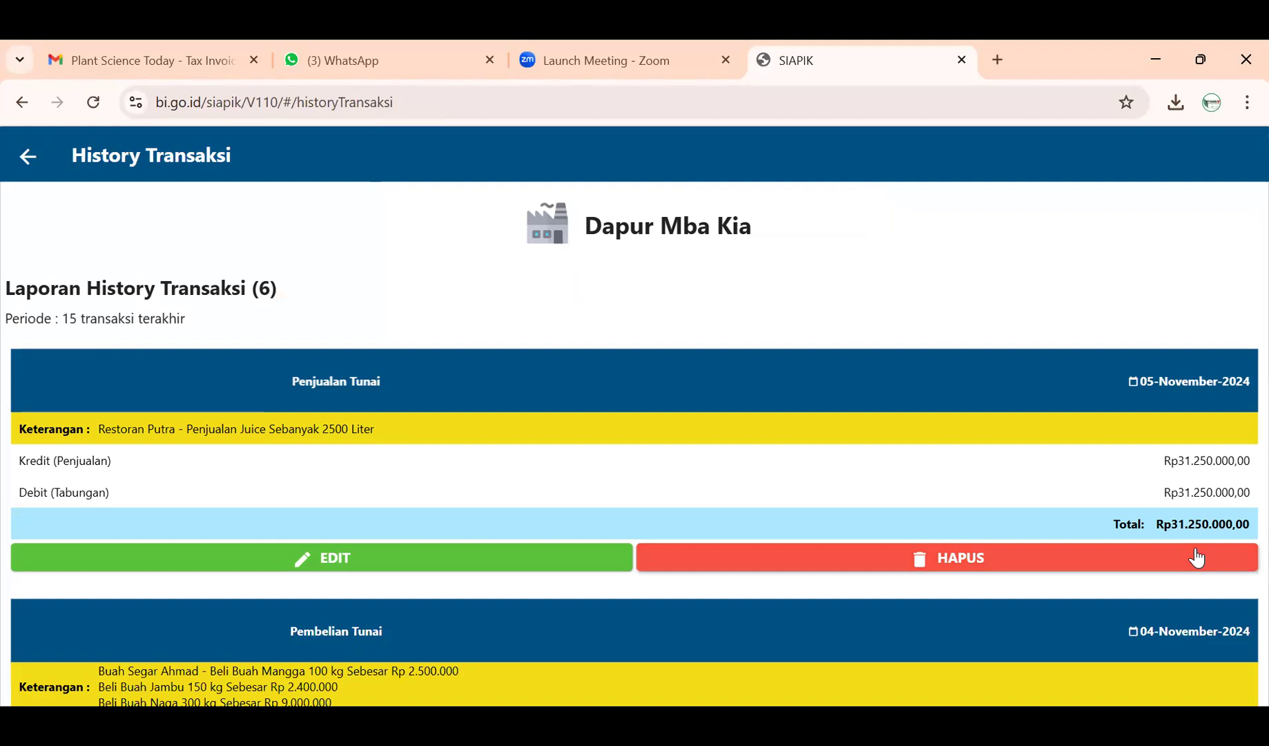
left_click(29, 157)
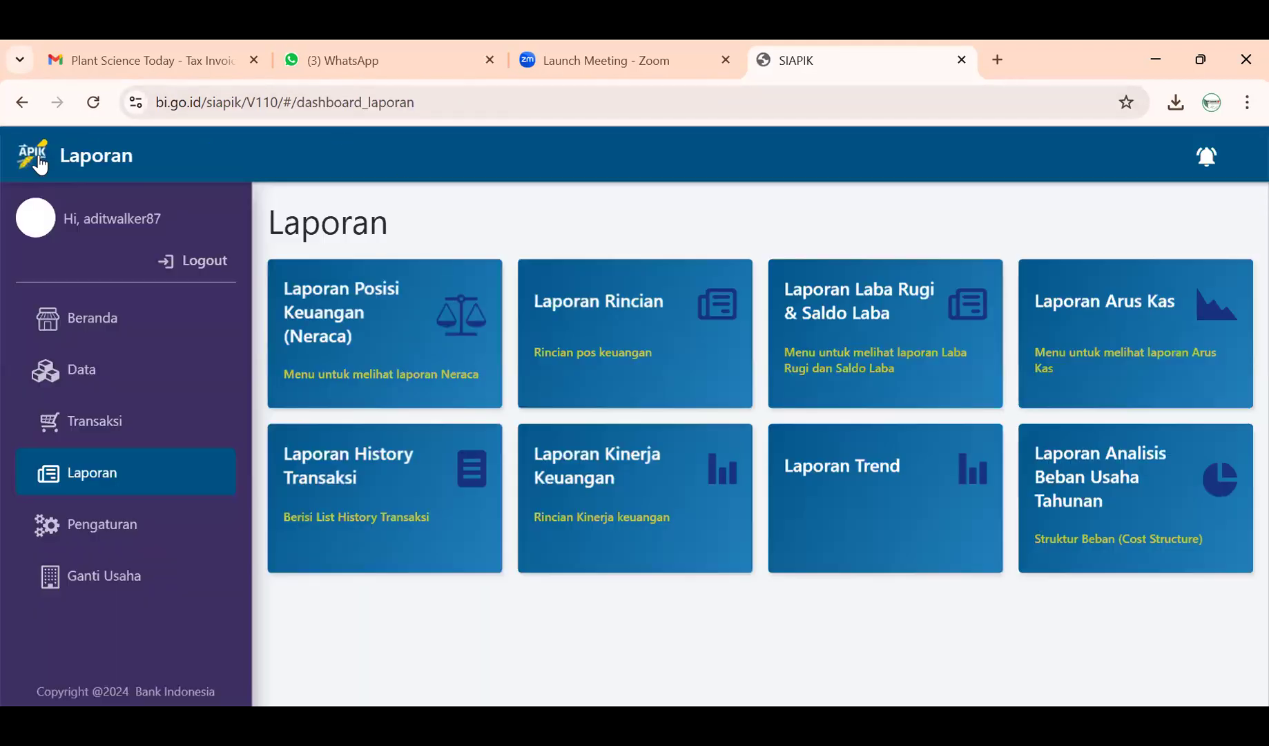
- Go to Transaksi and open the Beban card under Pengeluaran
left_click(192, 409)
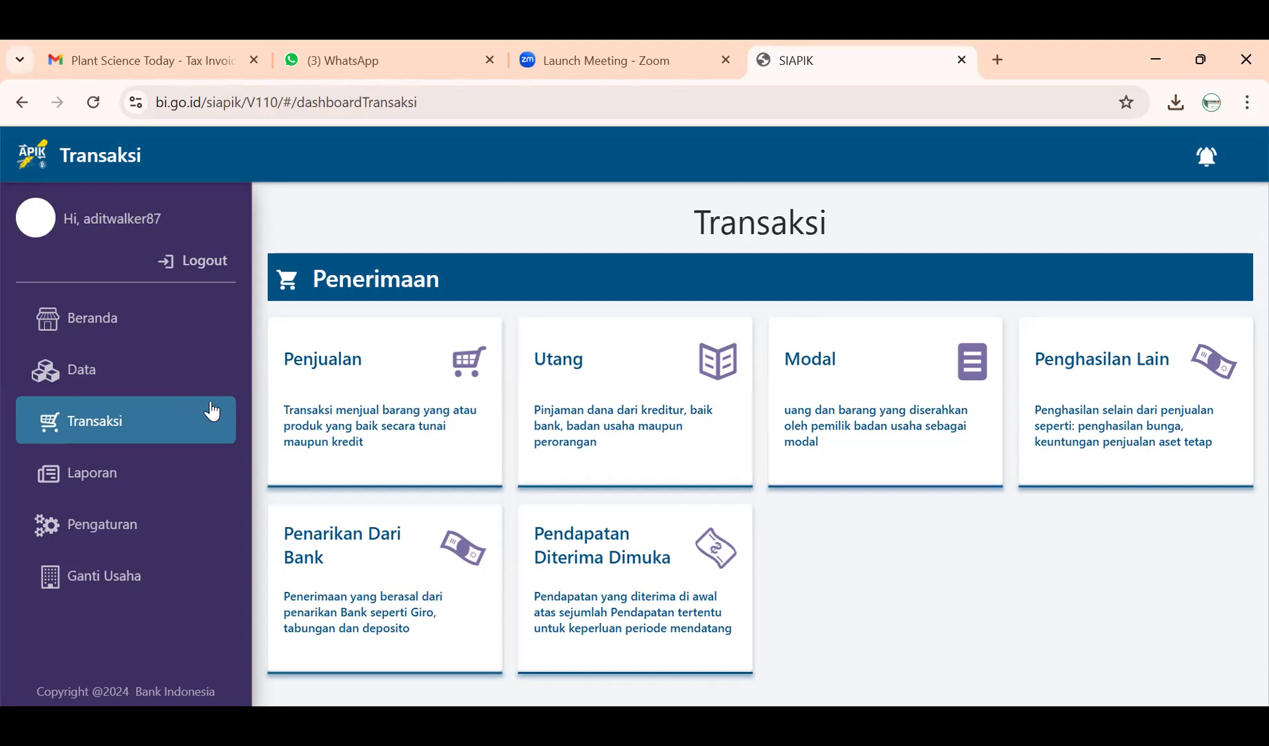
scroll(609, 453, "down", 5)
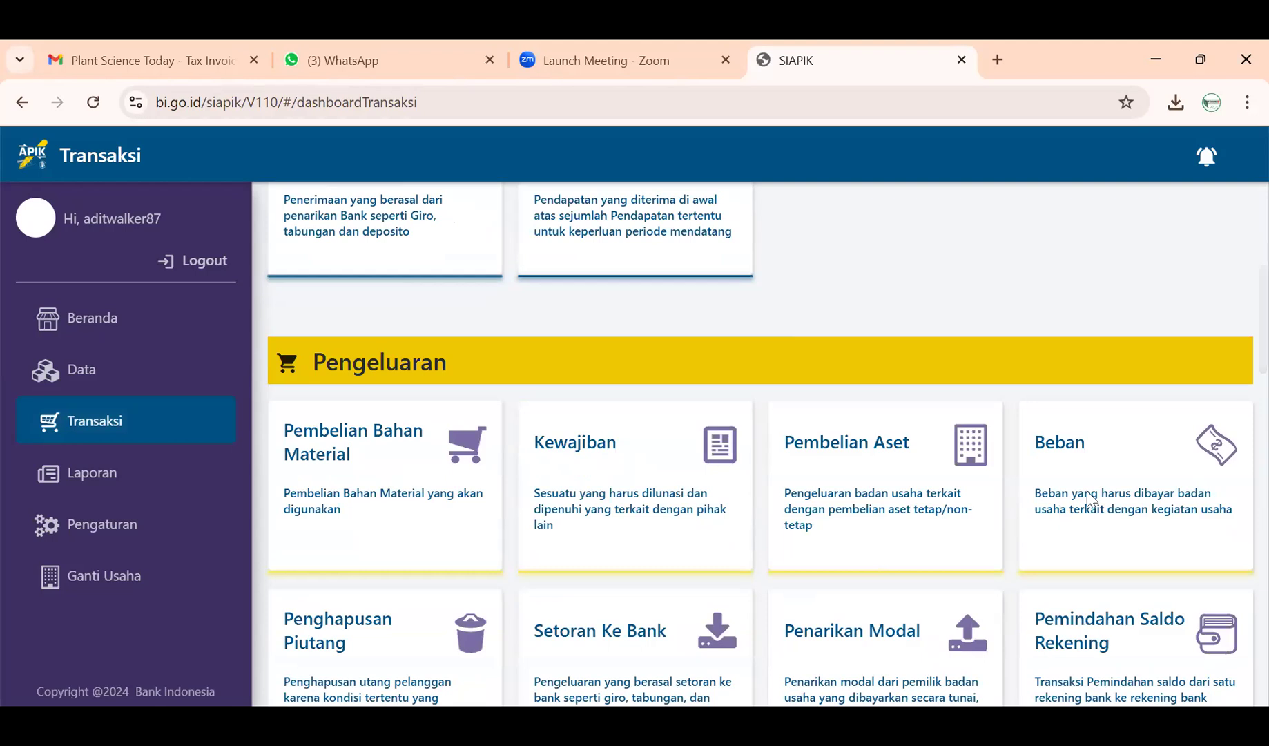
left_click(1088, 493)
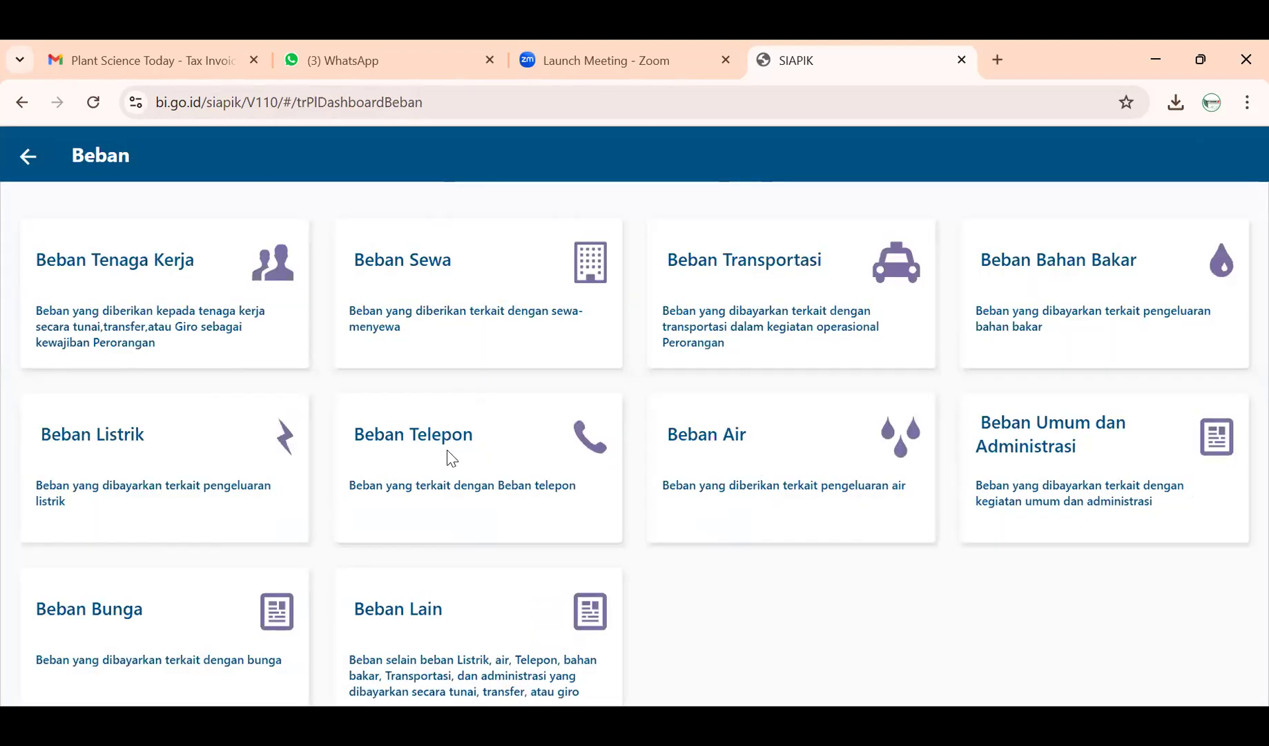
- Start a Beban Listrik expense dated 5 November 2024 for Rp 500.000
left_click(248, 462)
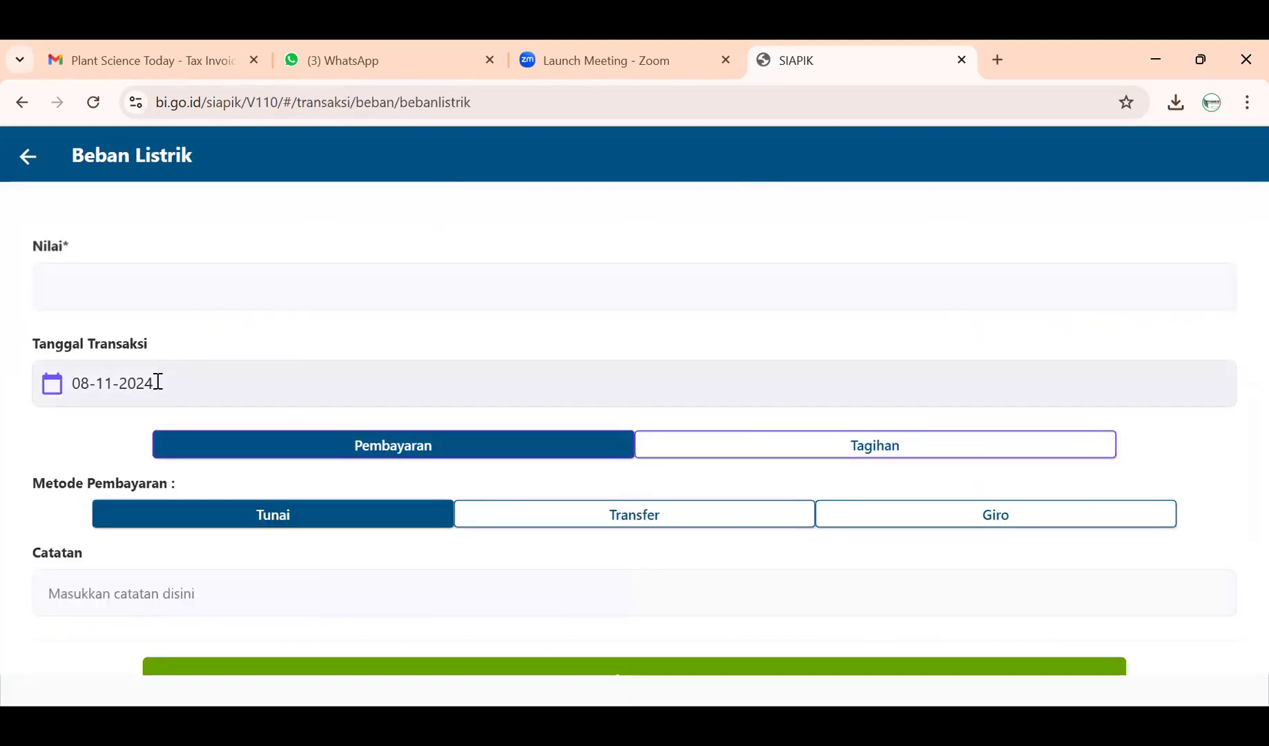
left_click(158, 381)
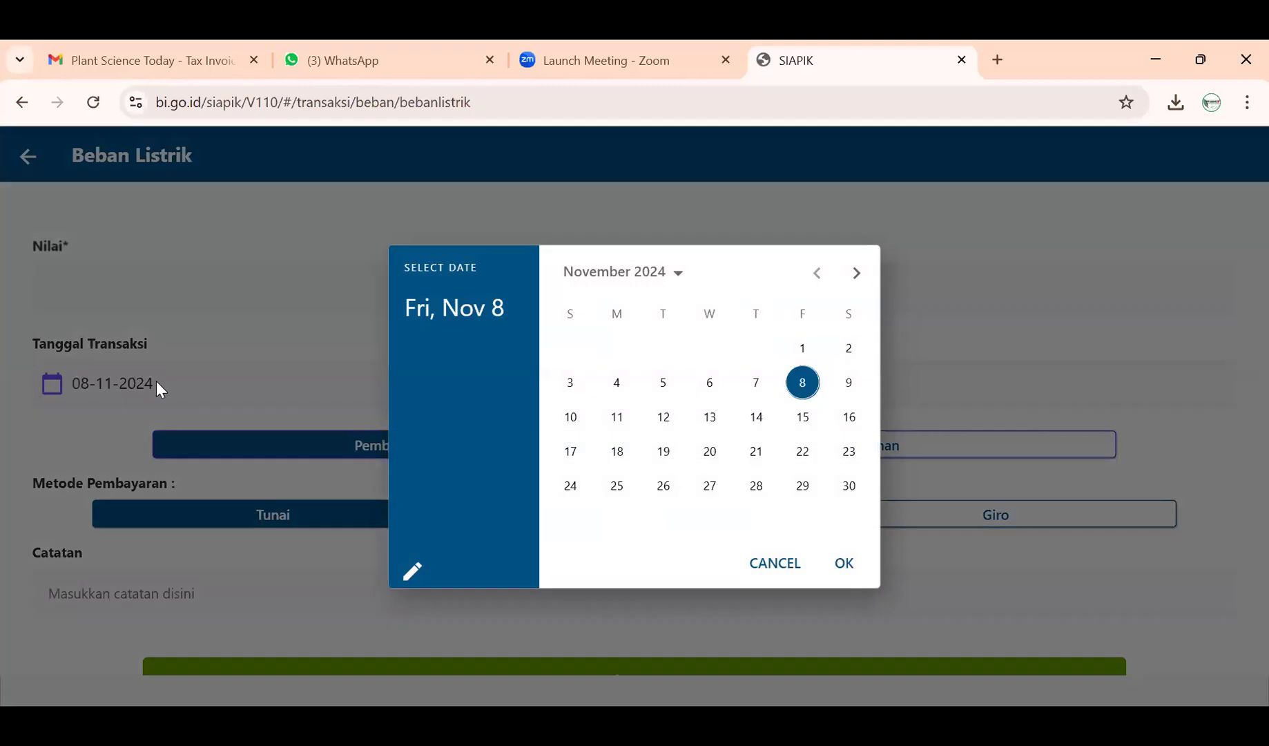
left_click(657, 396)
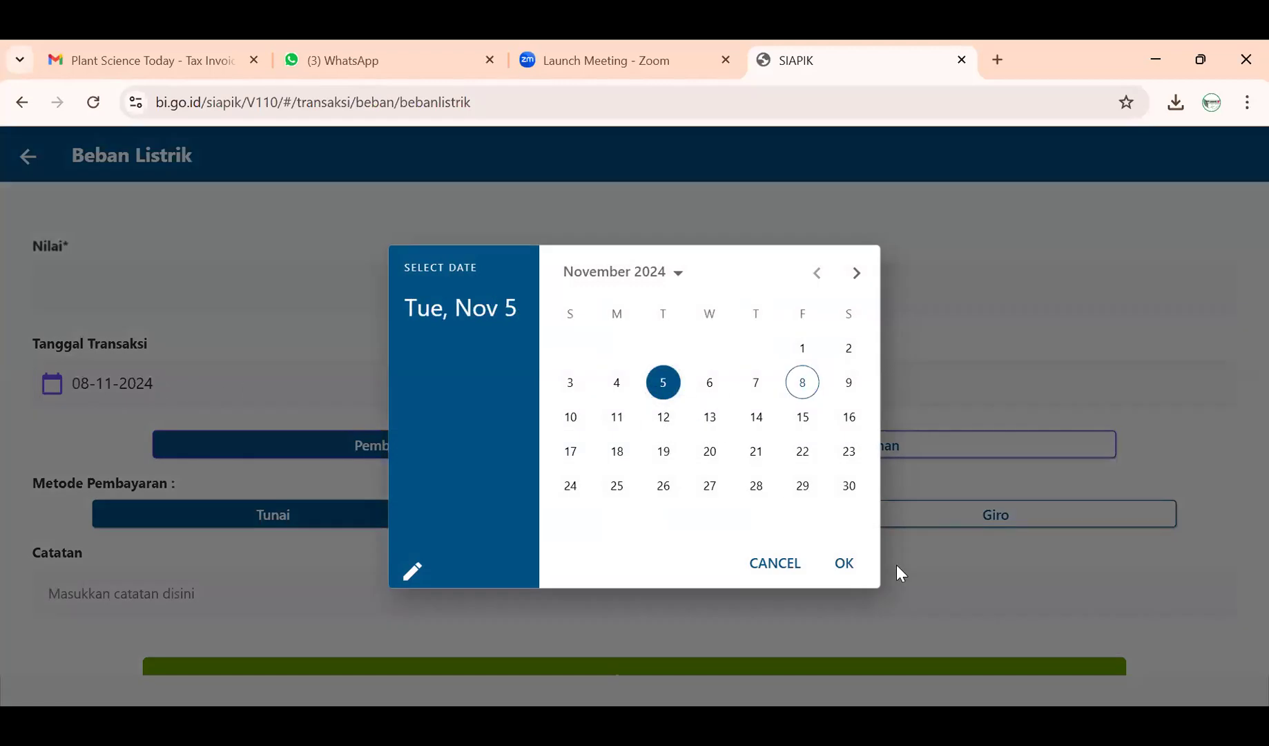
left_click(844, 565)
left_click(441, 276)
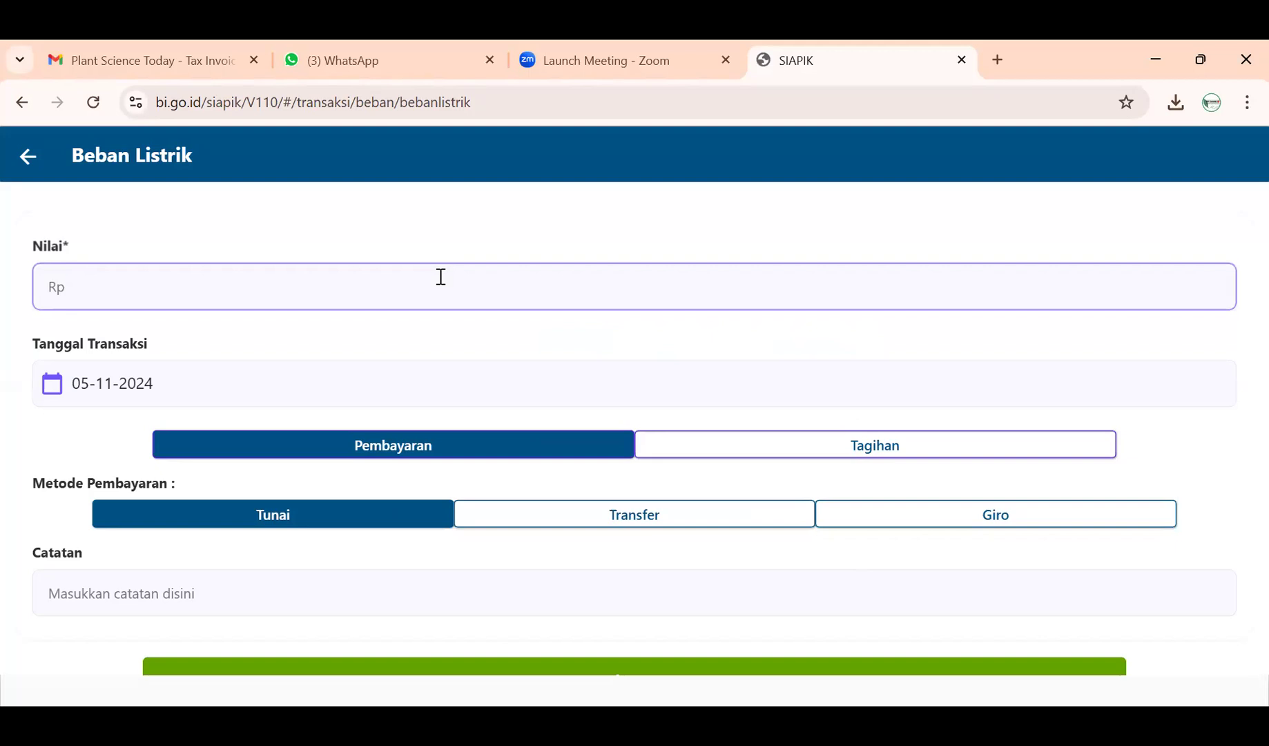
type("500.000")
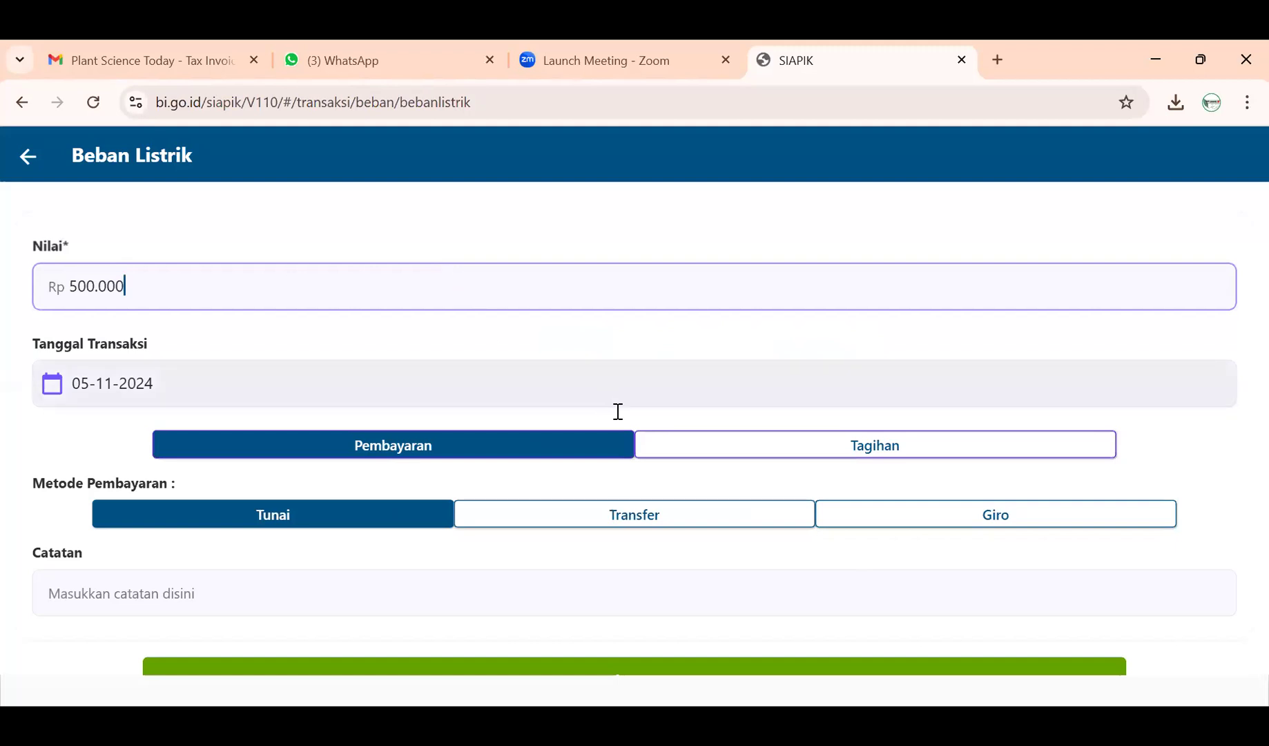
scroll(366, 546, "down", 1)
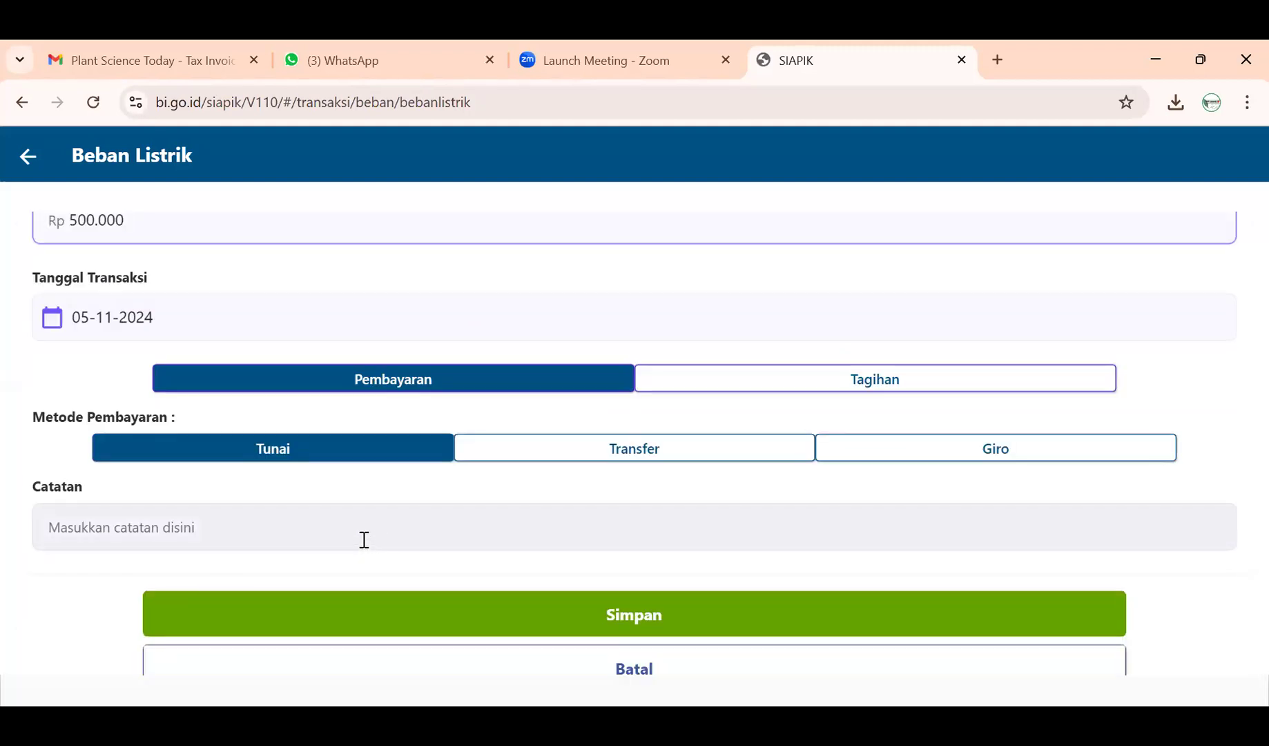
- Add the note 'Beban Listrik Sebesar Rp 500.000', save it, and return to the menu
left_click(364, 540)
type("Be")
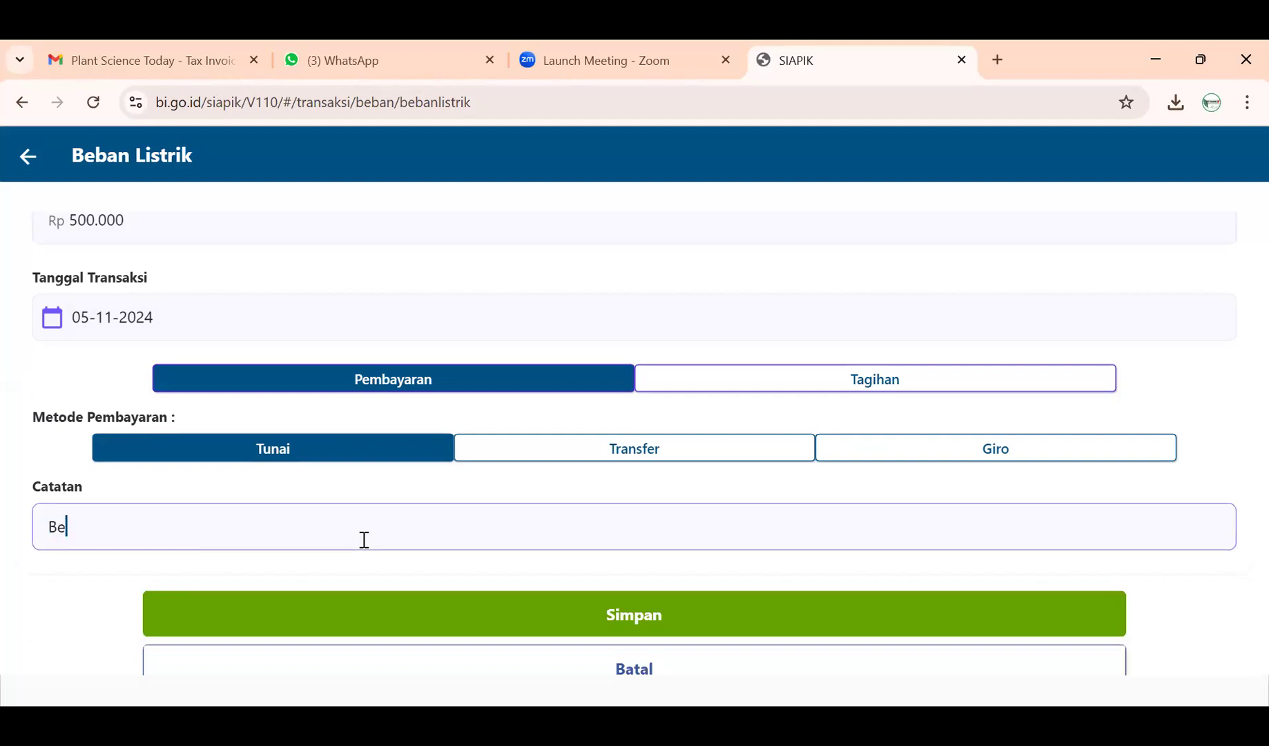
type("ban Listrik Sebesar Rp 500.000")
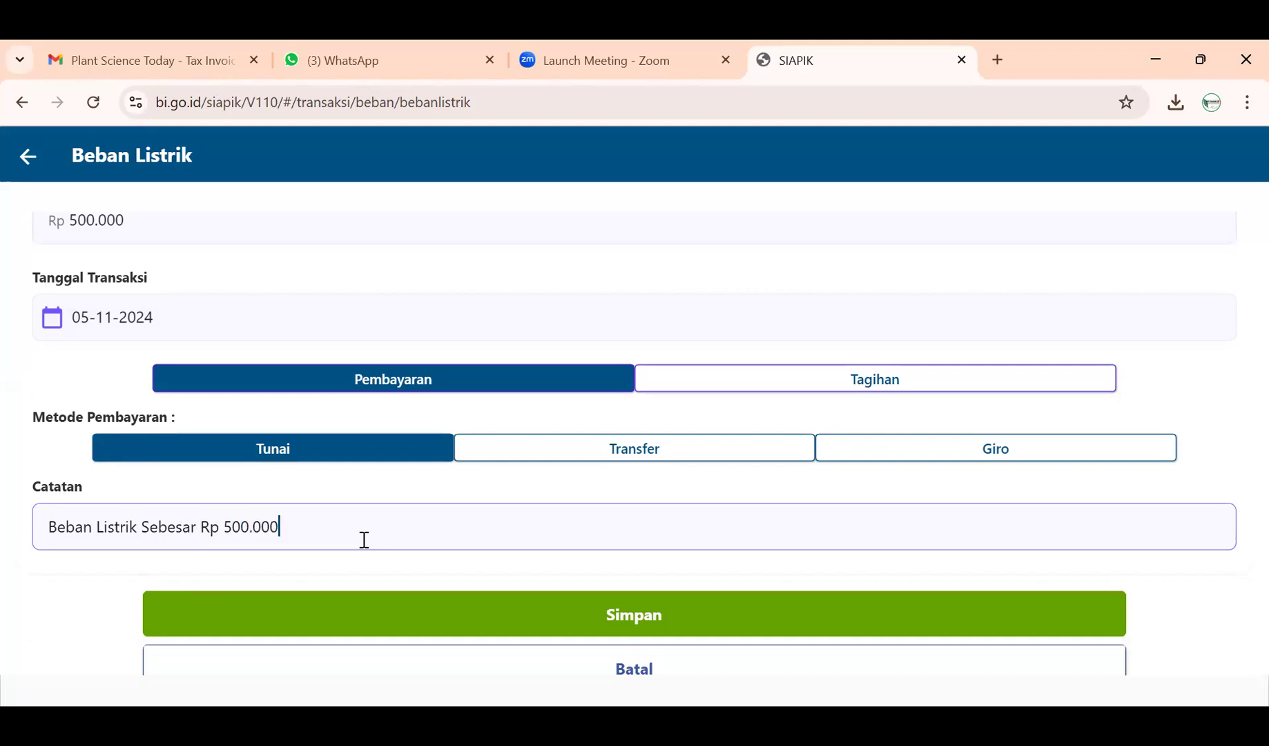
scroll(364, 540, "up", 1)
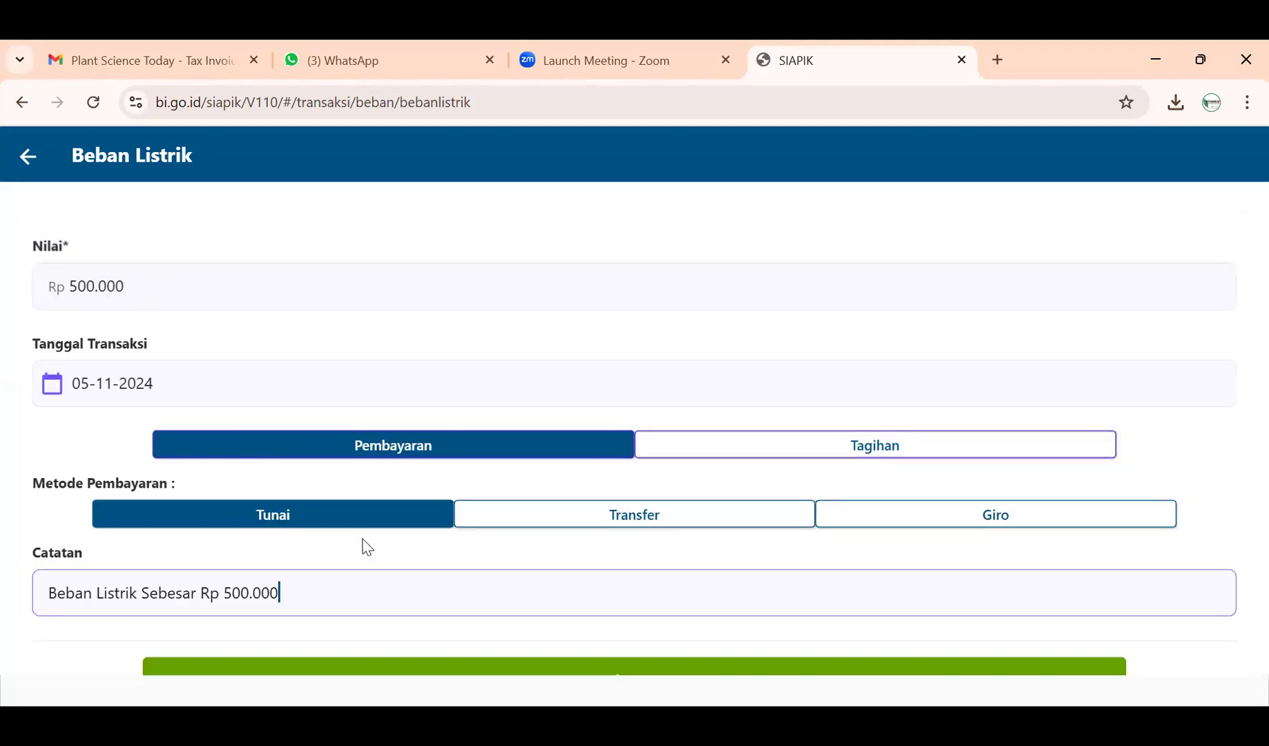
scroll(326, 371, "down", 2)
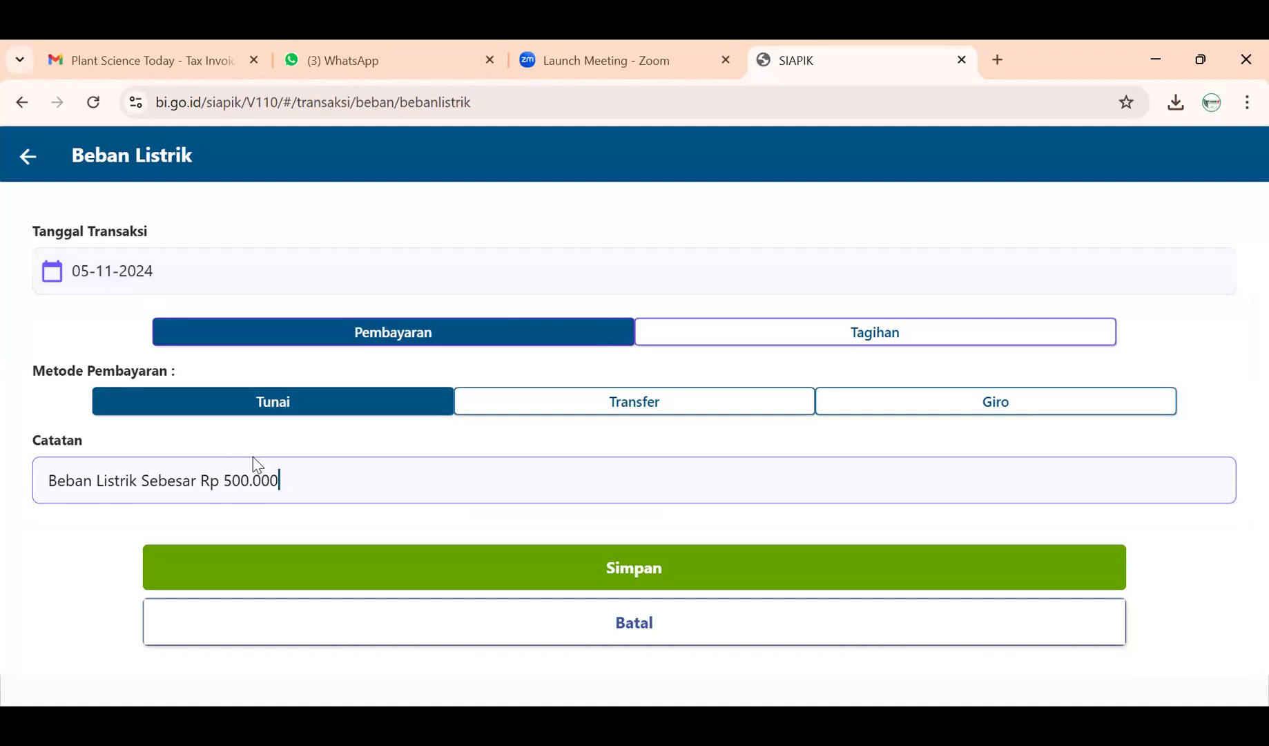
left_click(361, 570)
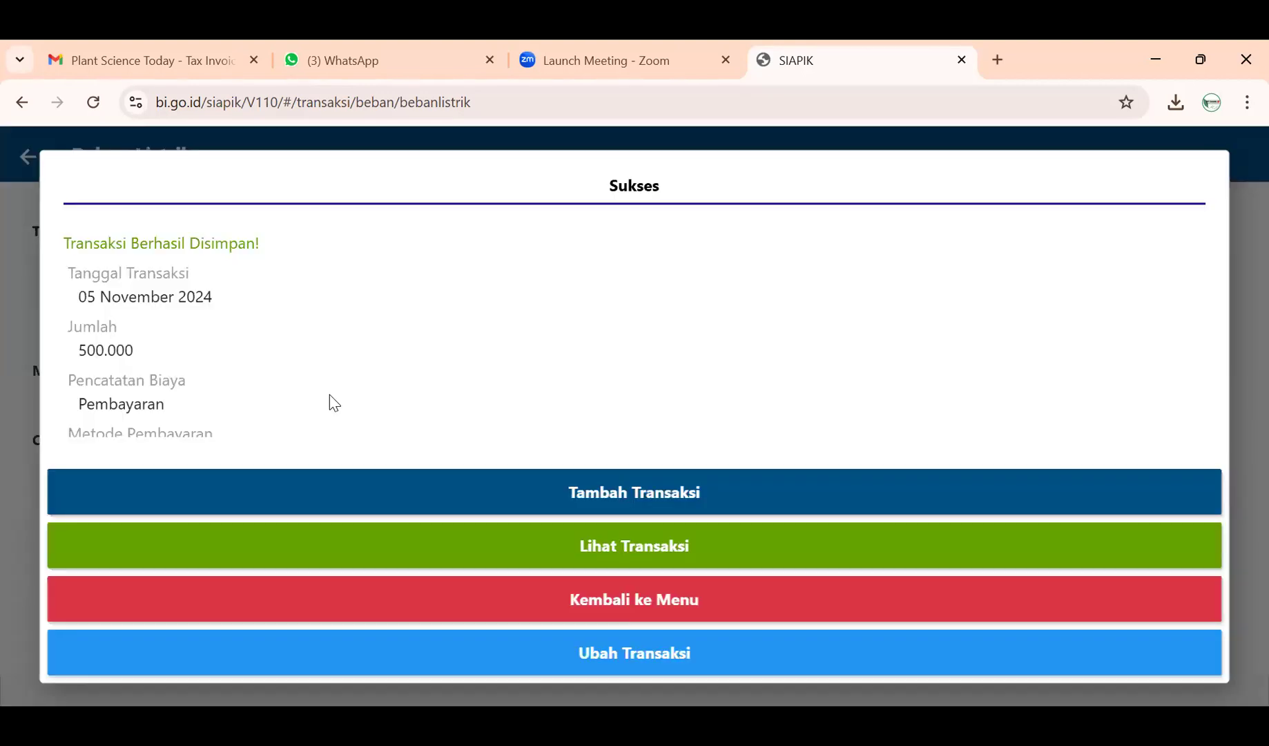
left_click(542, 588)
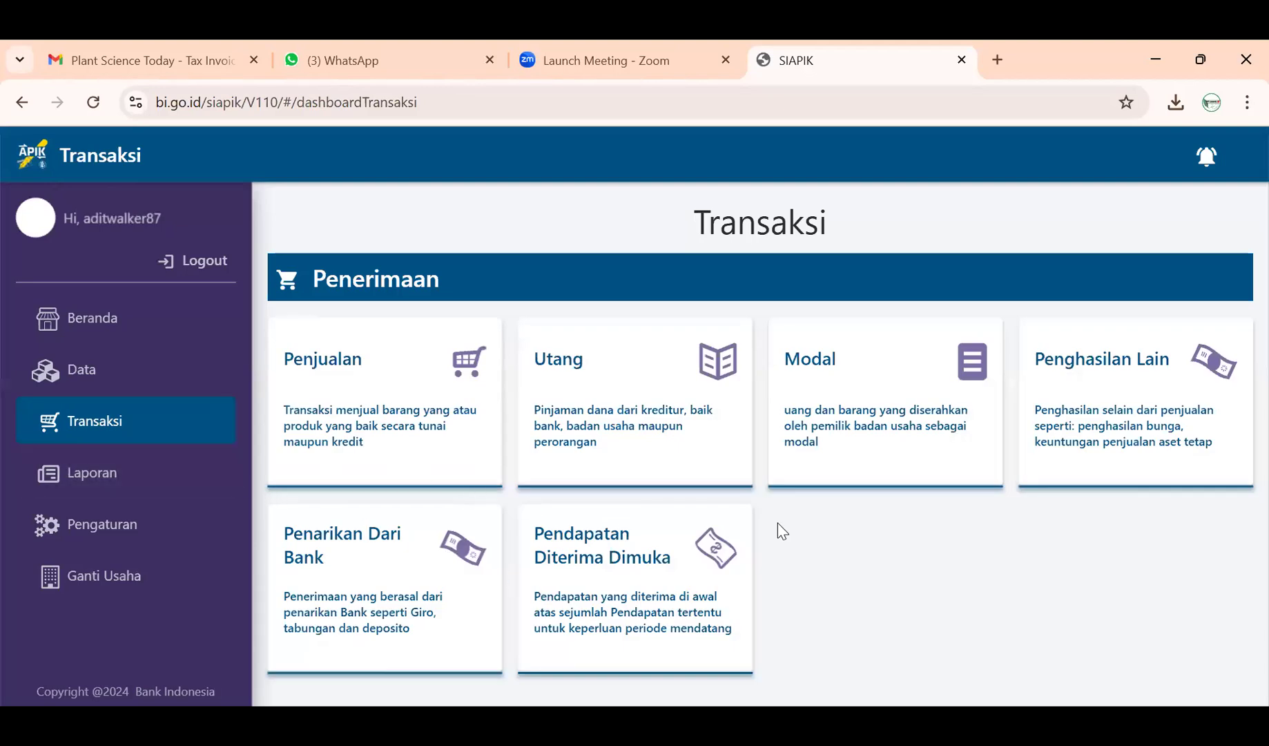
scroll(978, 556, "down", 2)
scroll(977, 556, "down", 4)
- Start a Beban Telepon expense dated 5 November 2024 for Rp 400.000
left_click(1087, 531)
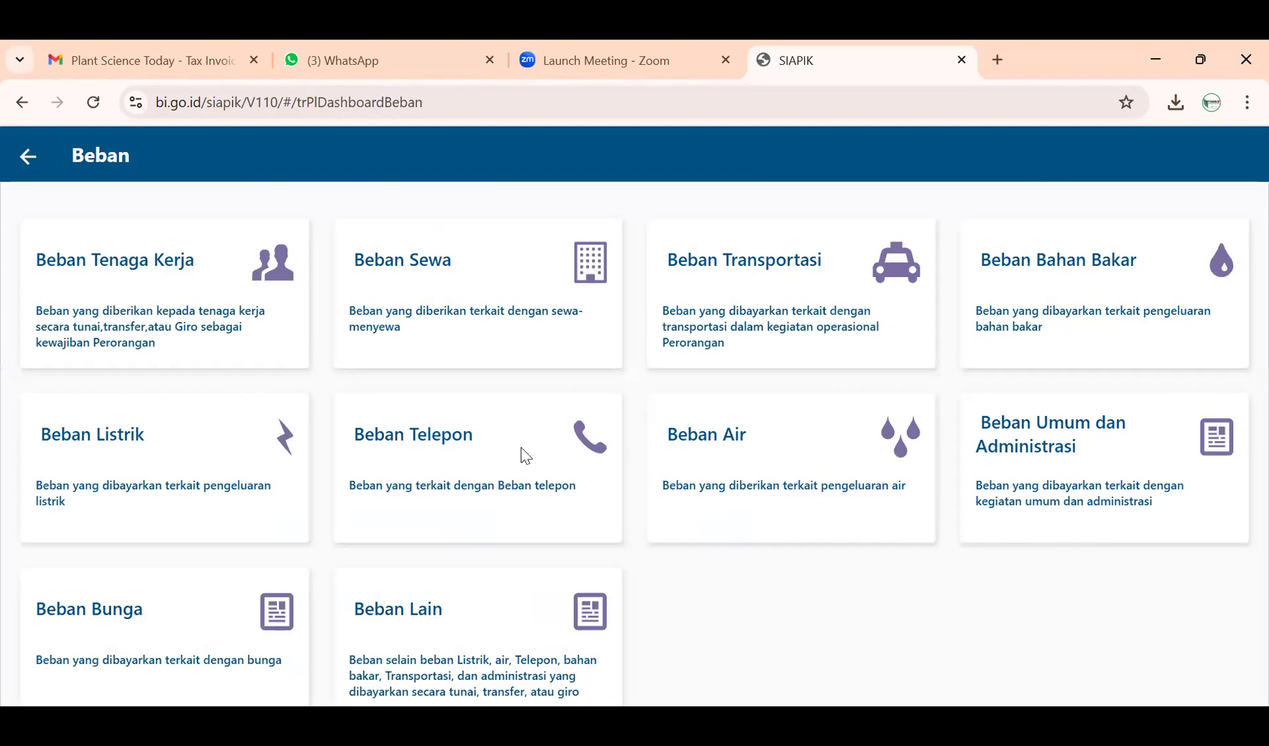
left_click(488, 459)
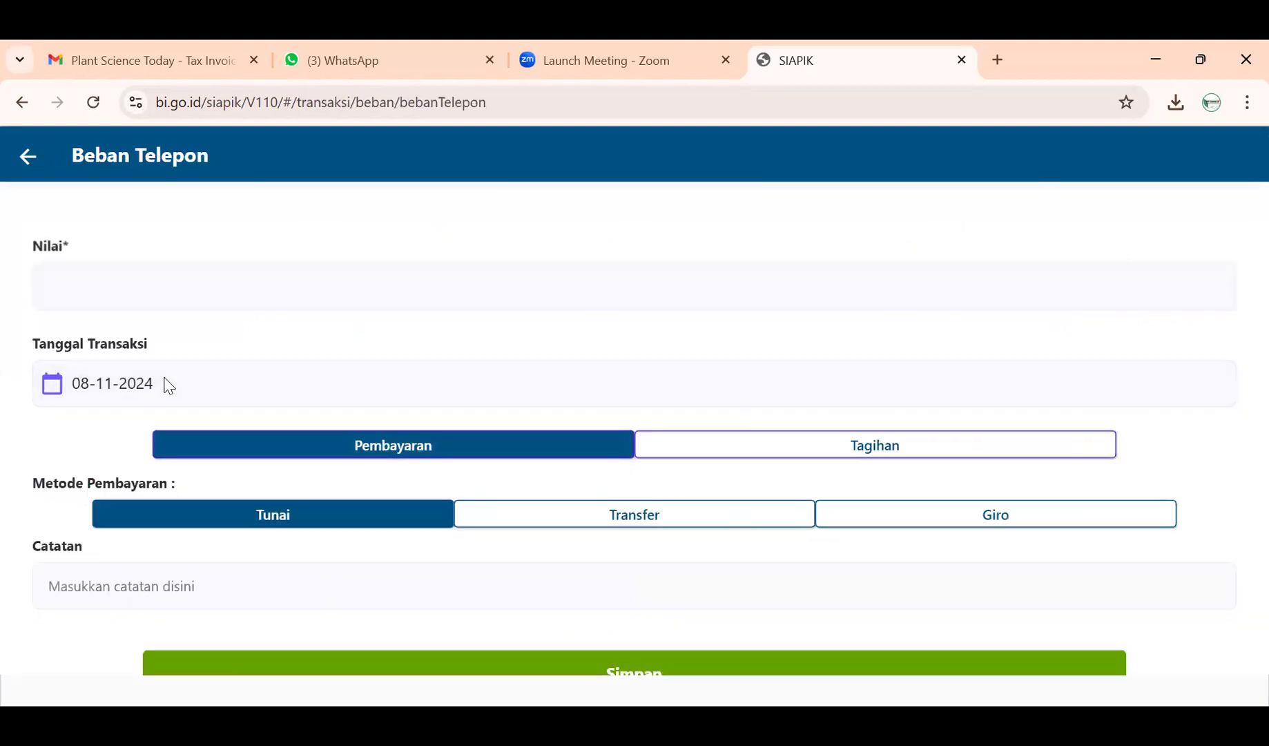
left_click(164, 383)
left_click(669, 379)
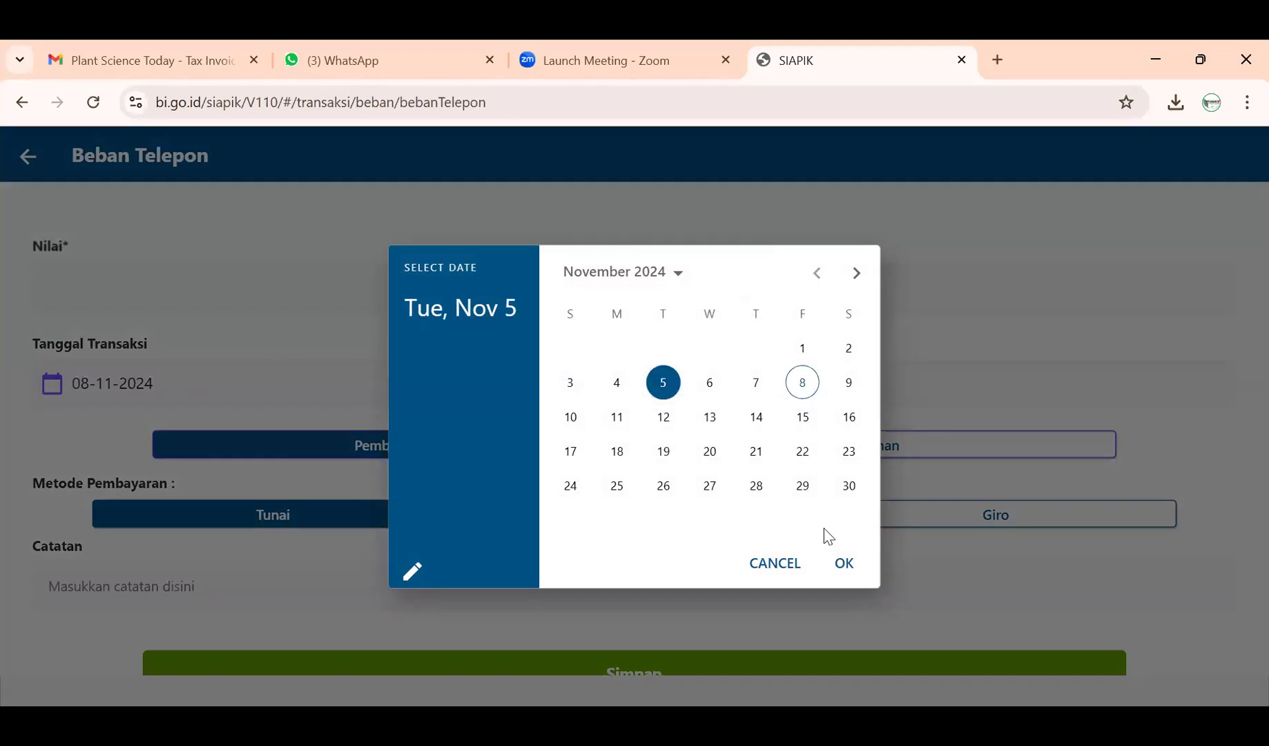
left_click(843, 576)
left_click(456, 271)
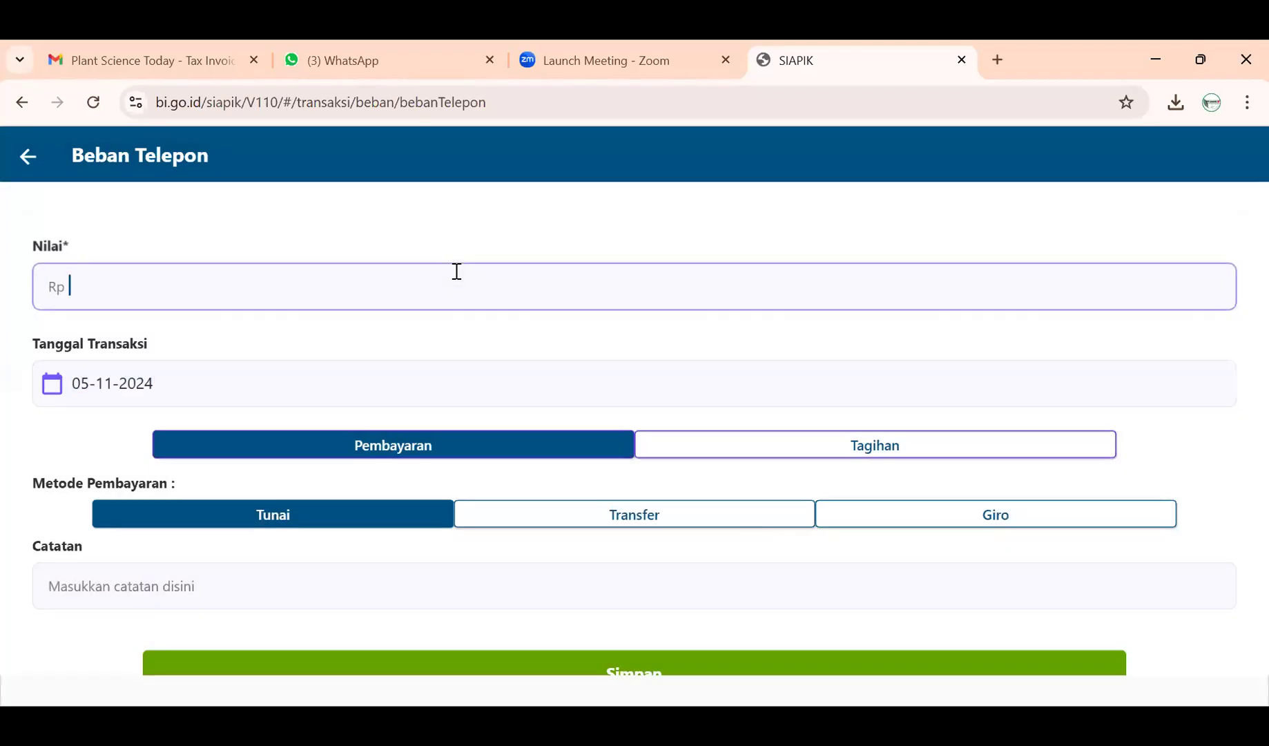
type("400.000")
- Note it 'Biaya Beban Telepon Sebesar Rp 400.000', save it, and return to the menu
left_click(136, 597)
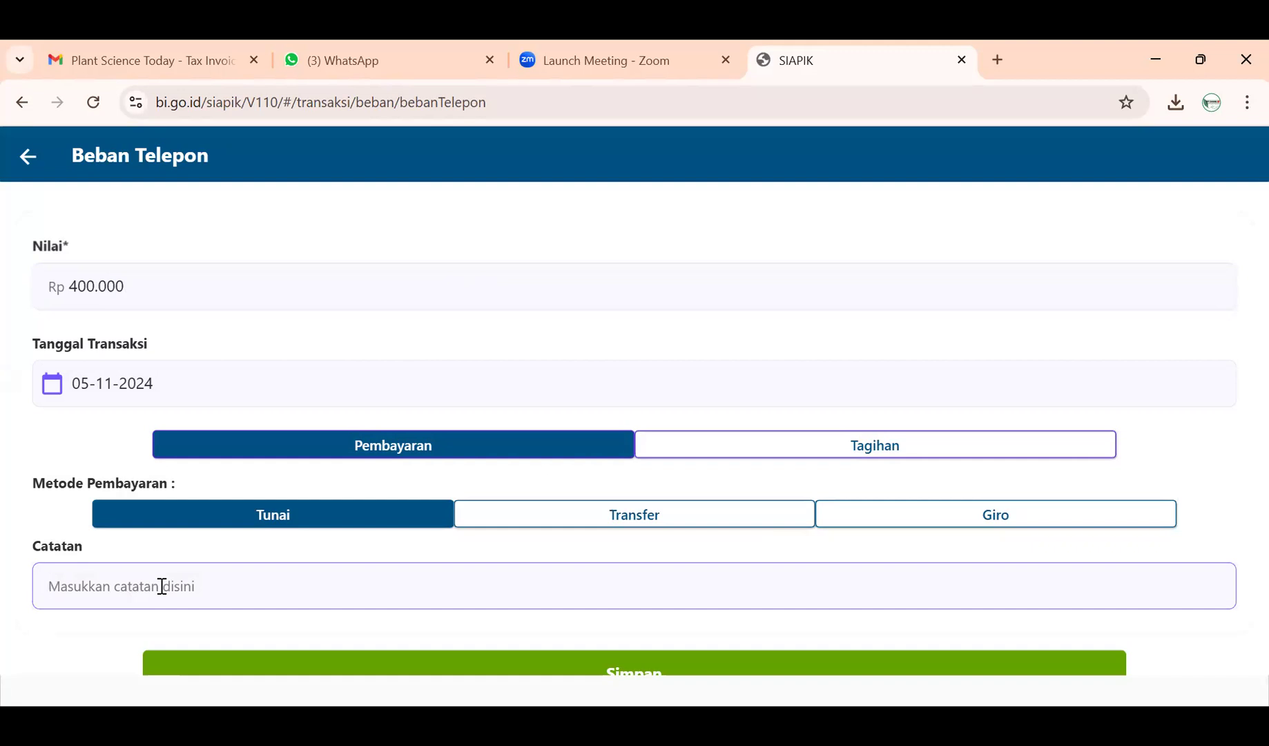
type("BIAYA")
key("BackSpace")
key("BackSpace")
key("BackSpace")
key("BackSpace")
type("iaya")
type("Beban Telepon Se")
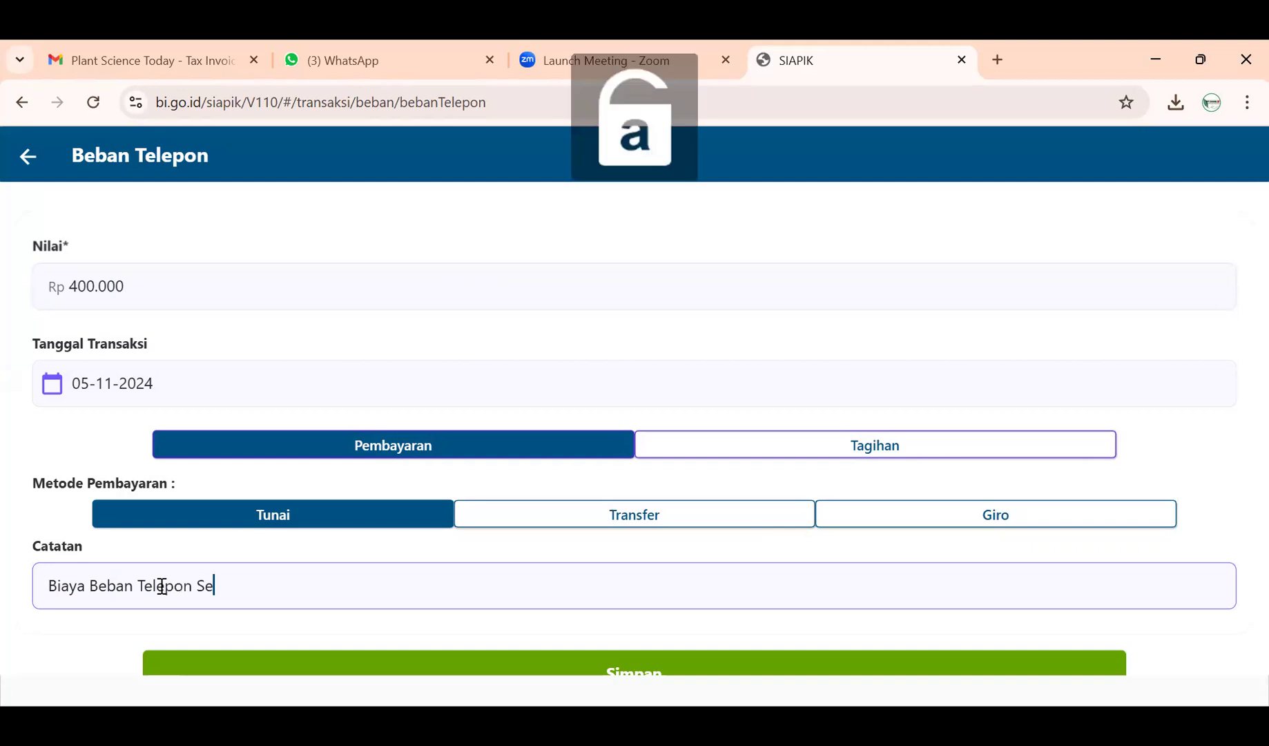
type("besar R")
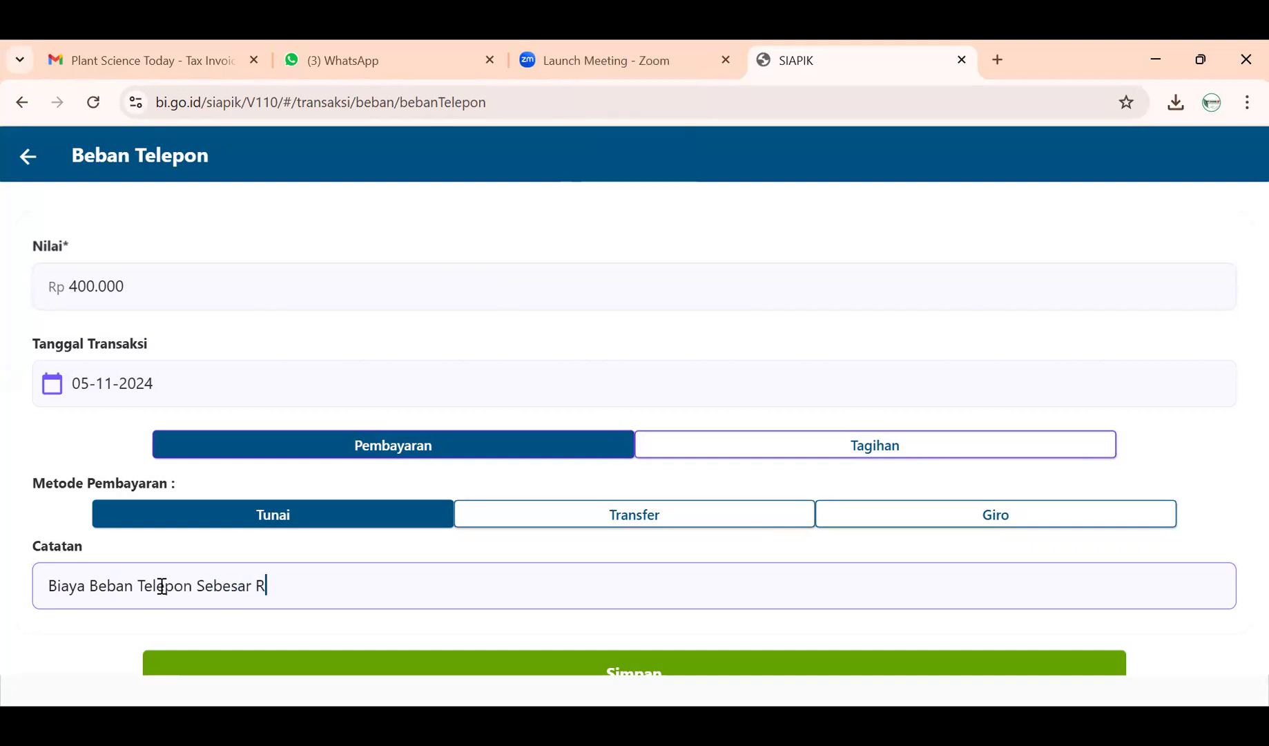
type("p 400.000")
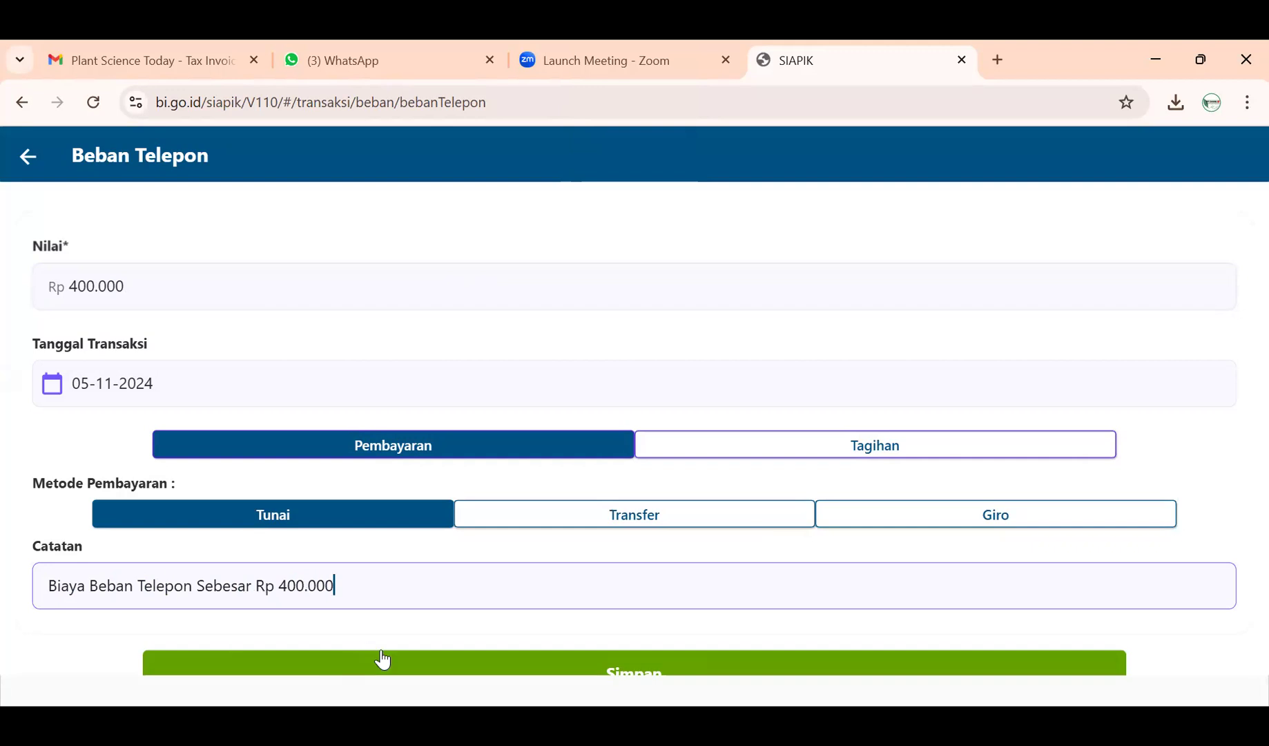
scroll(400, 649, "down", 1)
left_click(431, 619)
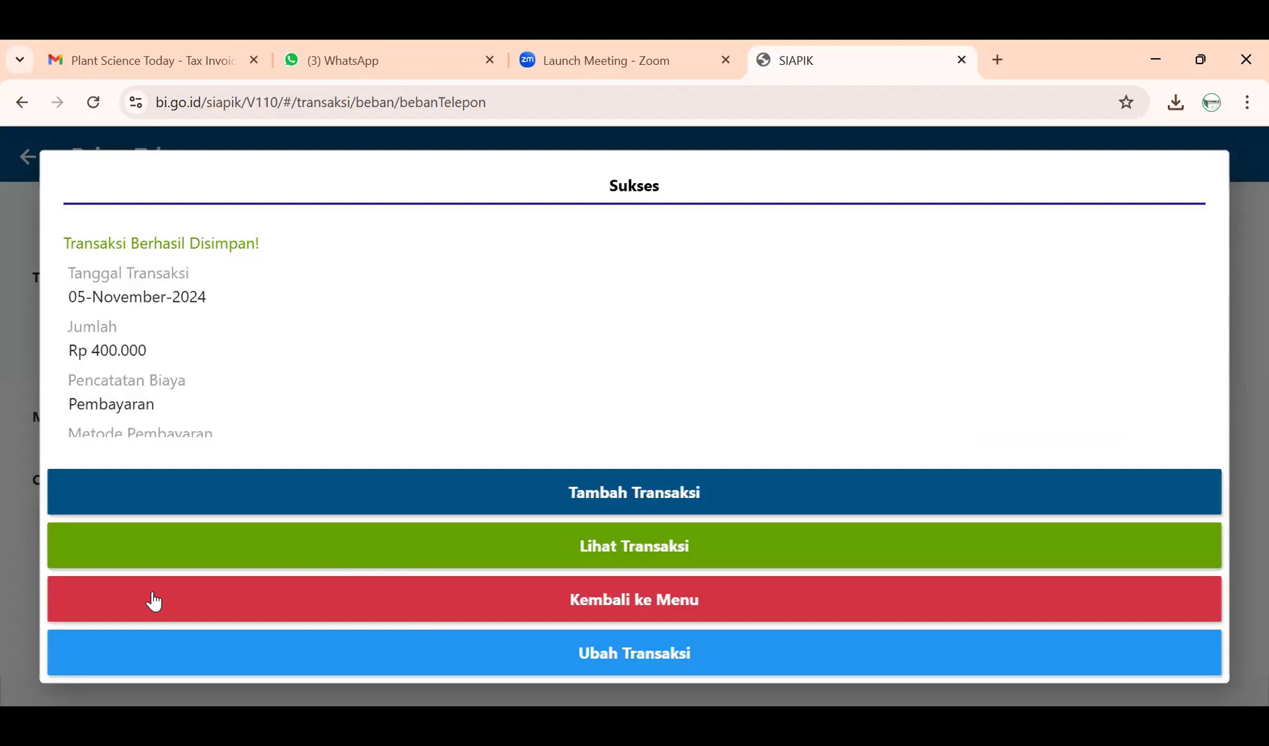
left_click(152, 598)
- Open a blank Beban Air form from the Beban categories, ready for the amount
scroll(744, 528, "down", 5)
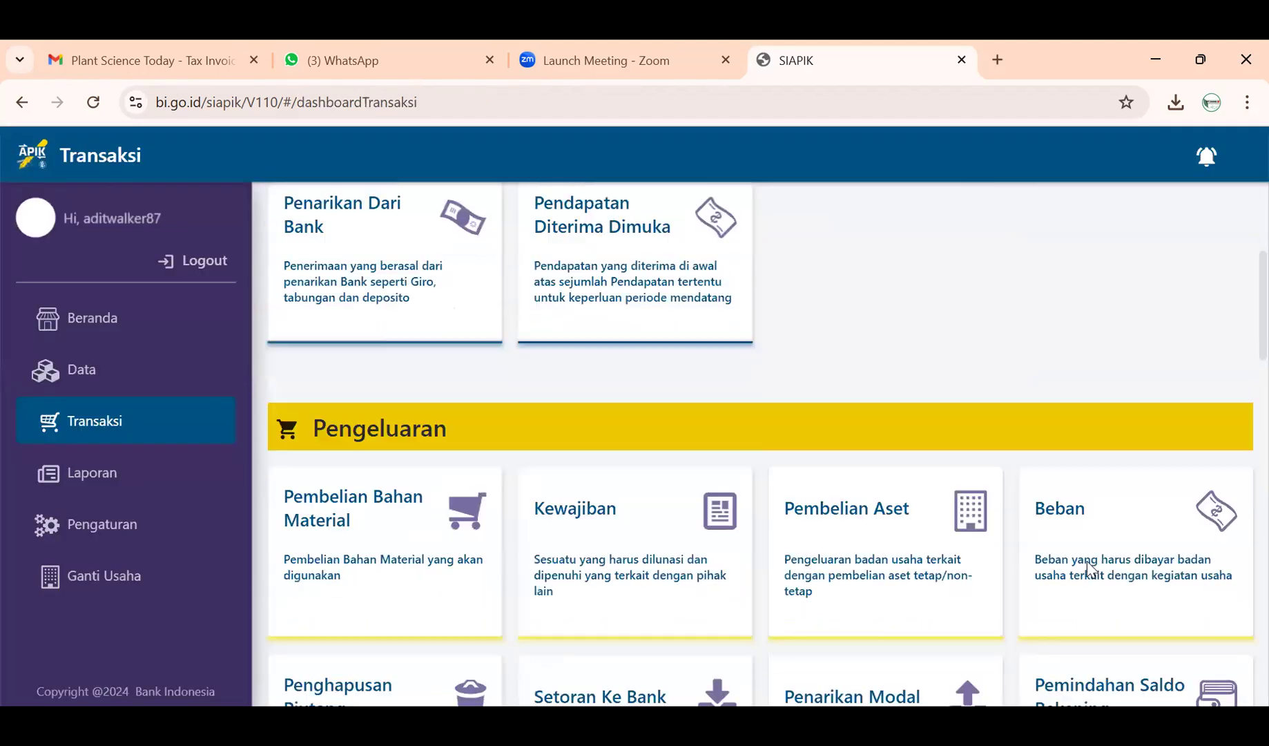
left_click(1118, 501)
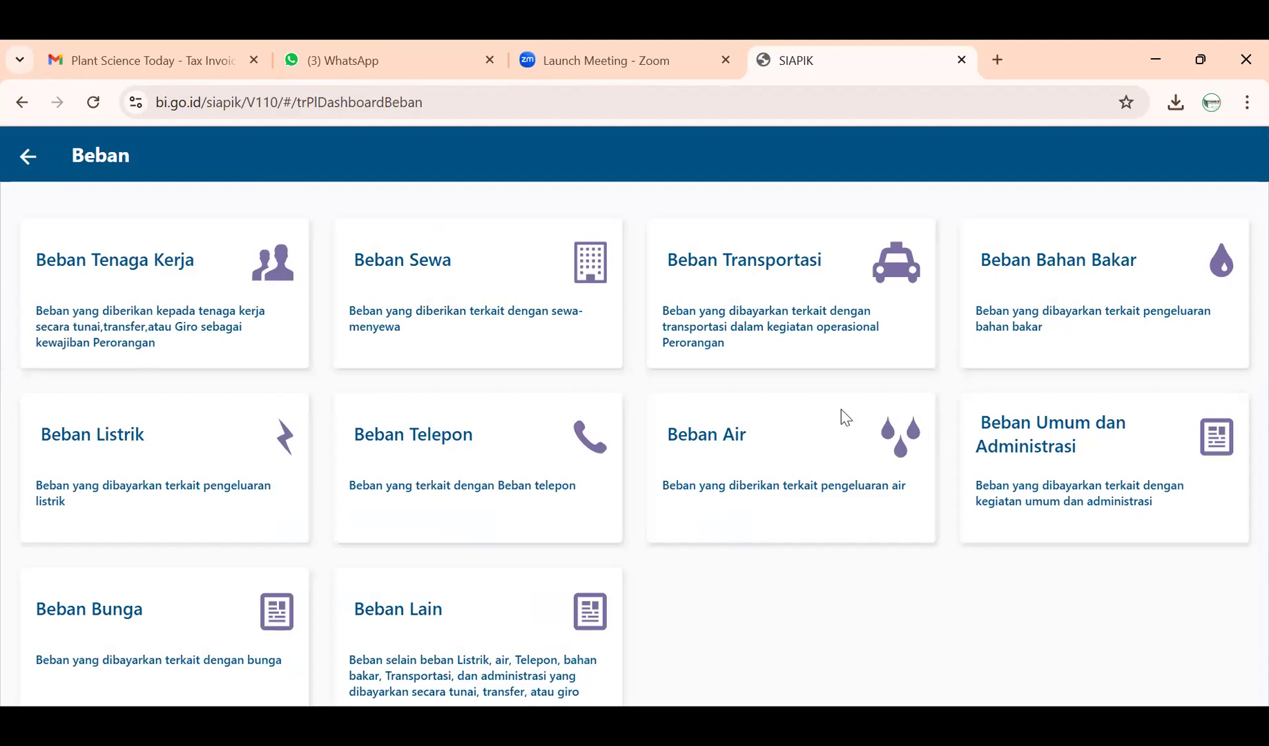
left_click(831, 454)
left_click(528, 288)
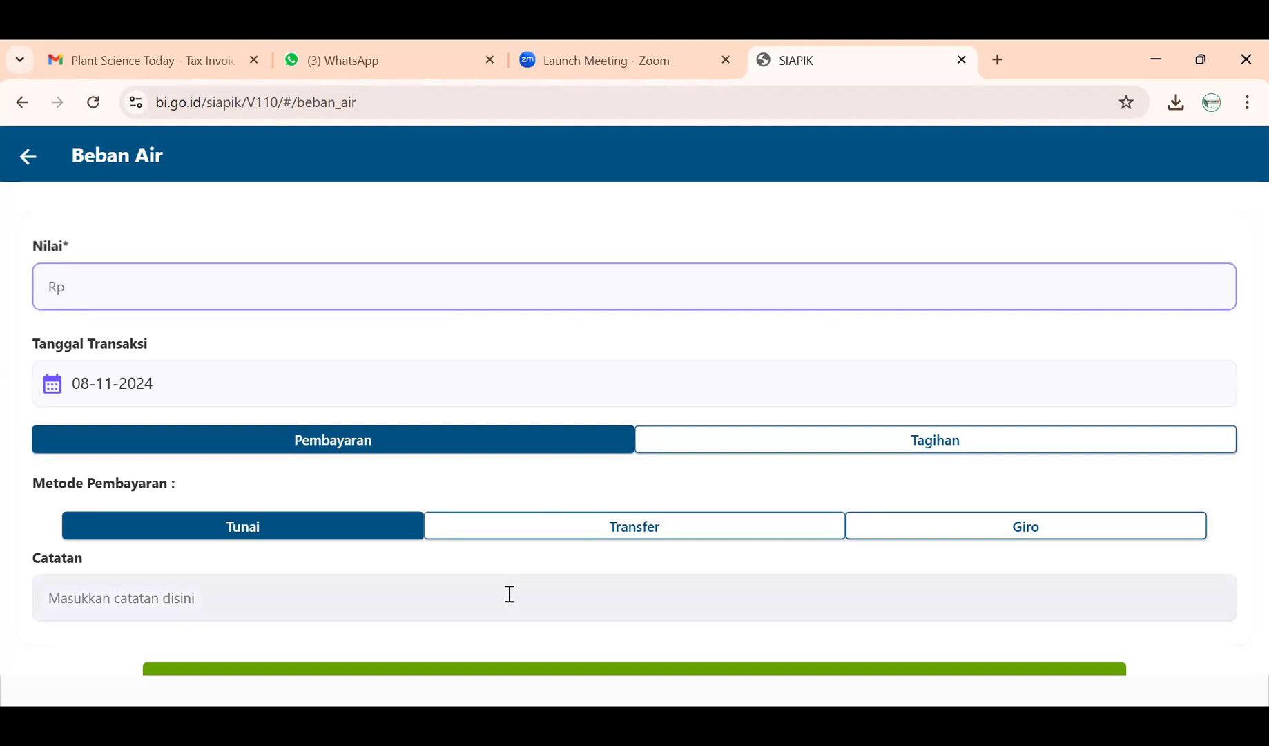
- Date the Beban Air entry 5 November 2024 and enter Rp 300.000
left_click(146, 388)
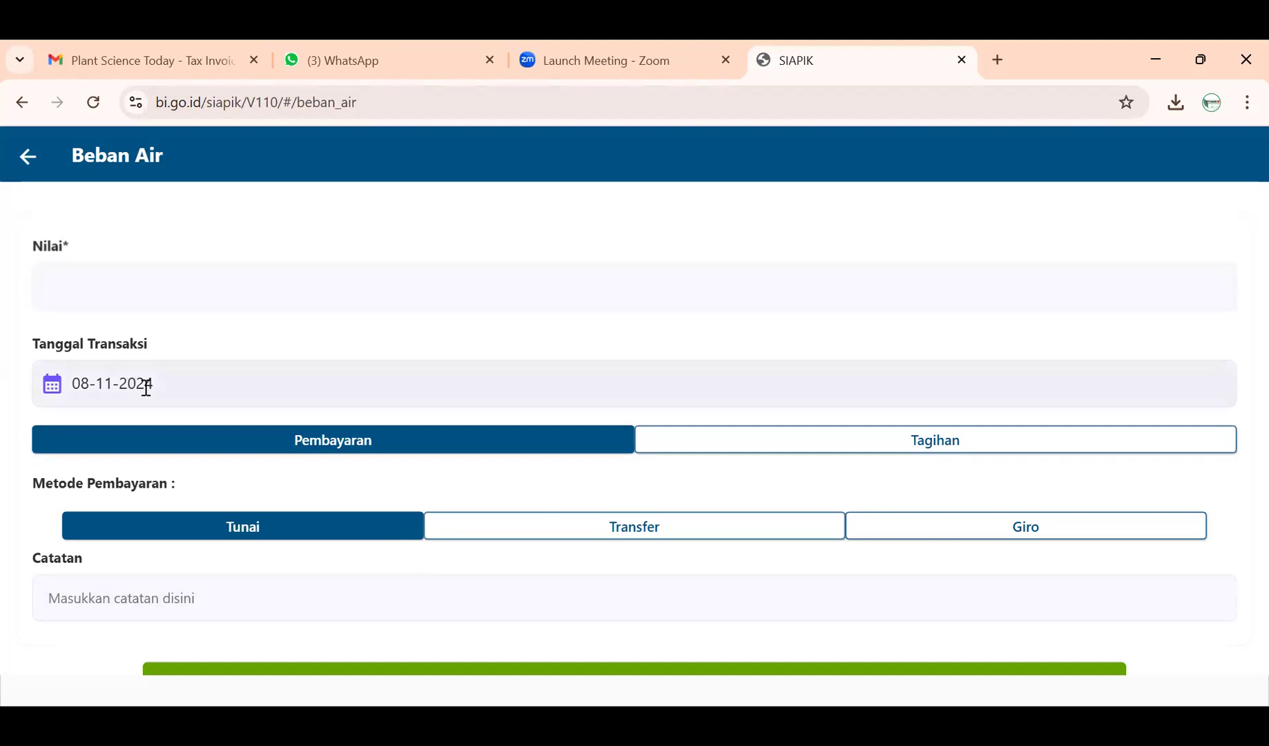
left_click(113, 393)
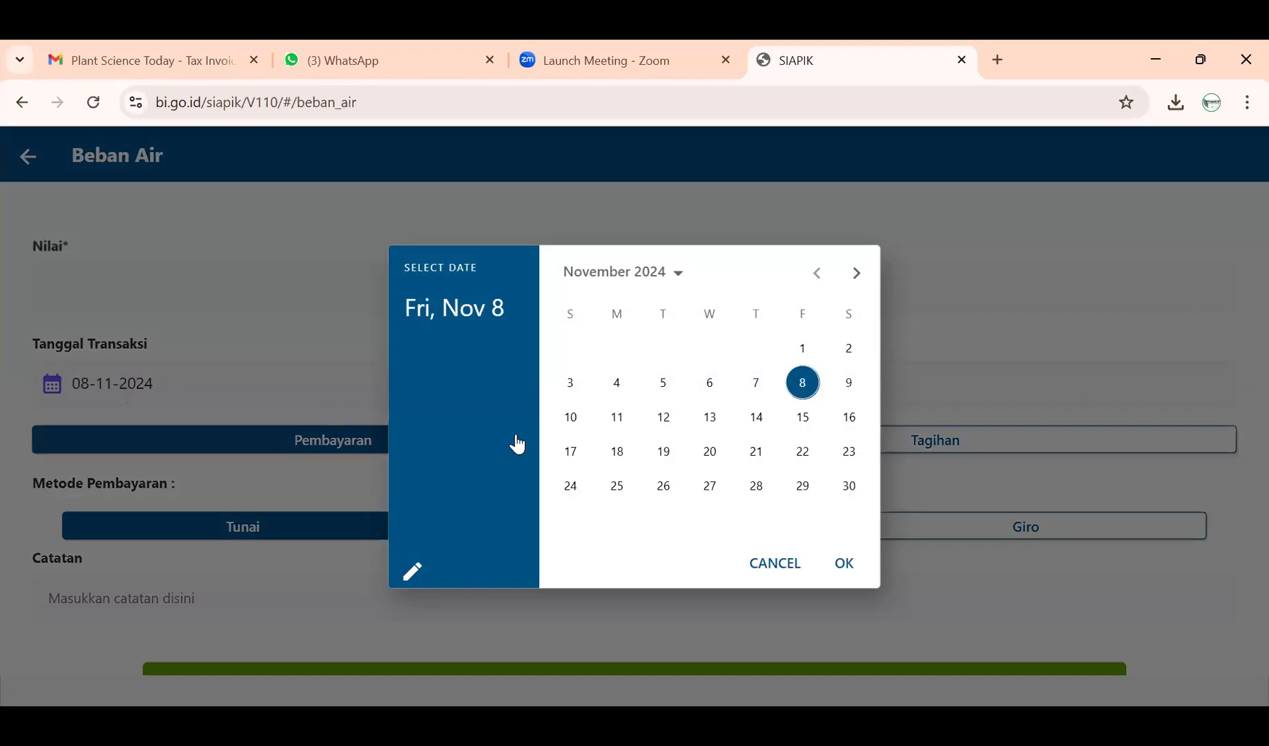
left_click(662, 395)
left_click(845, 572)
left_click(338, 270)
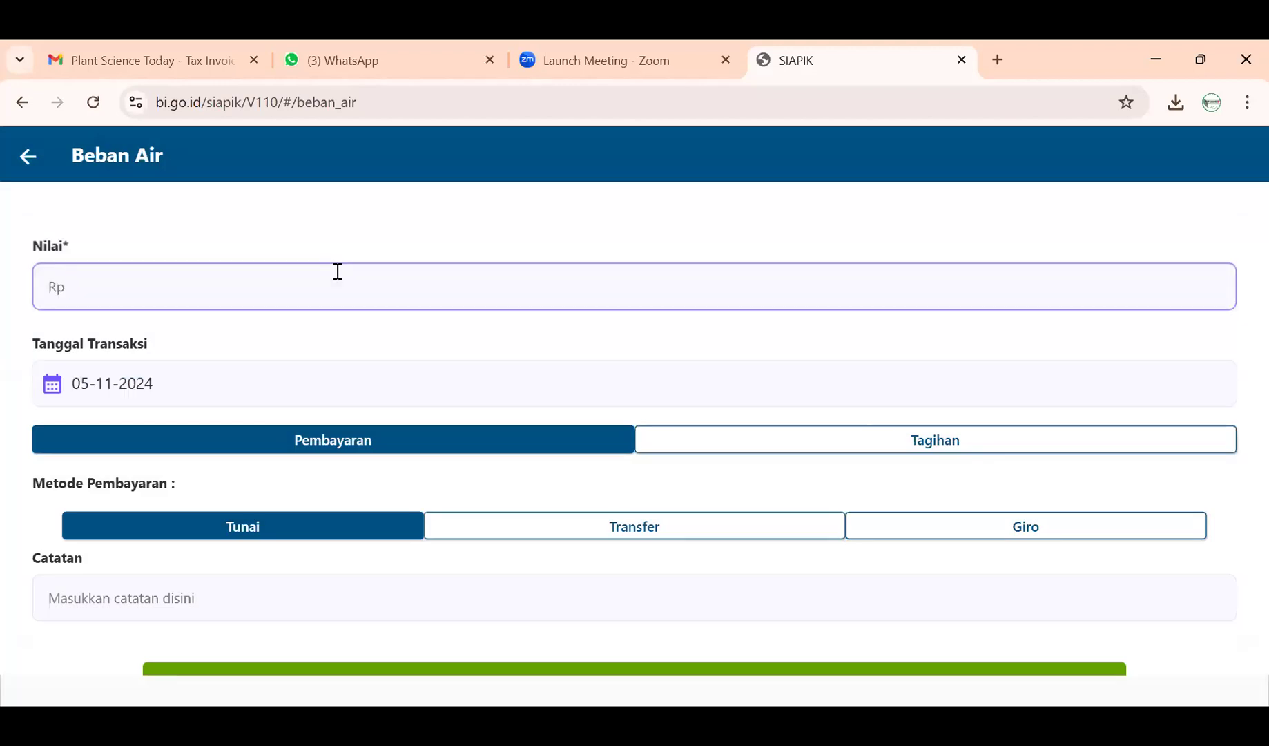
type("2")
key("BackSpace")
type("300.000")
- Add the note 'Biaya Beban Air Sebesar Rp 300.000', save, and return to the Transaksi dashboard
left_click(261, 594)
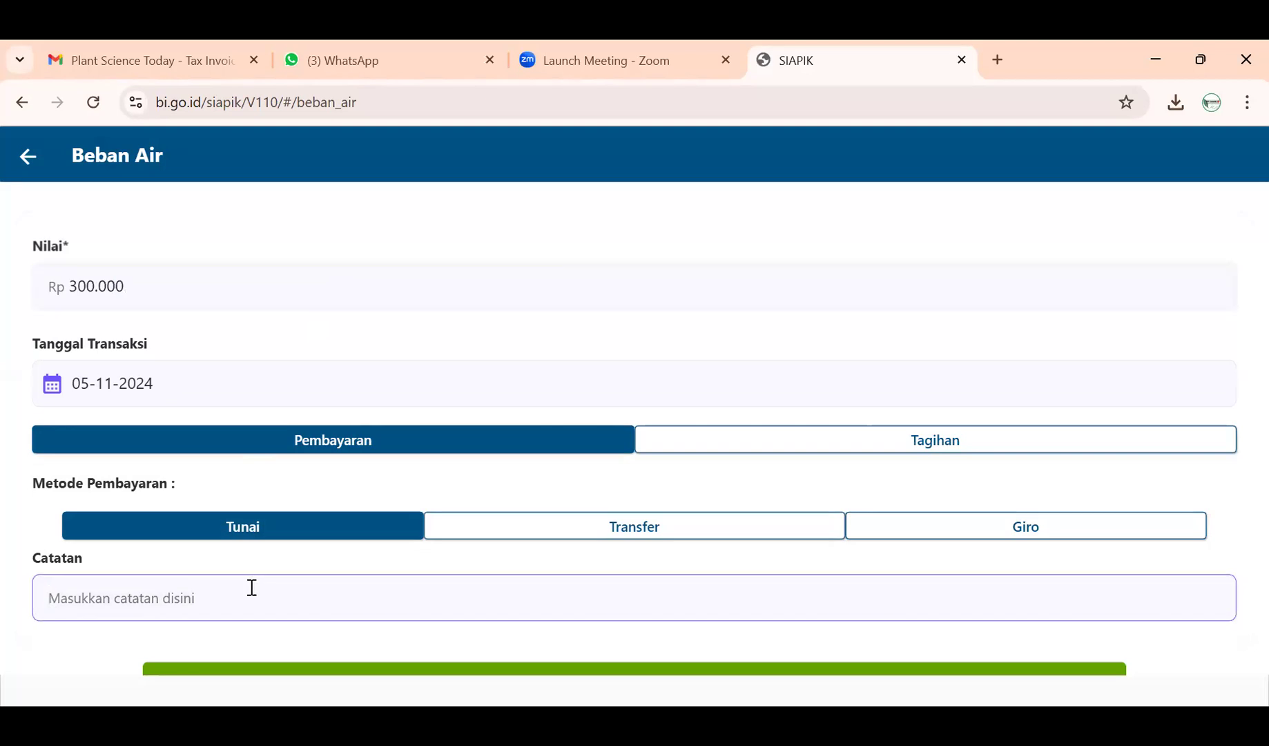
type("Biaya ")
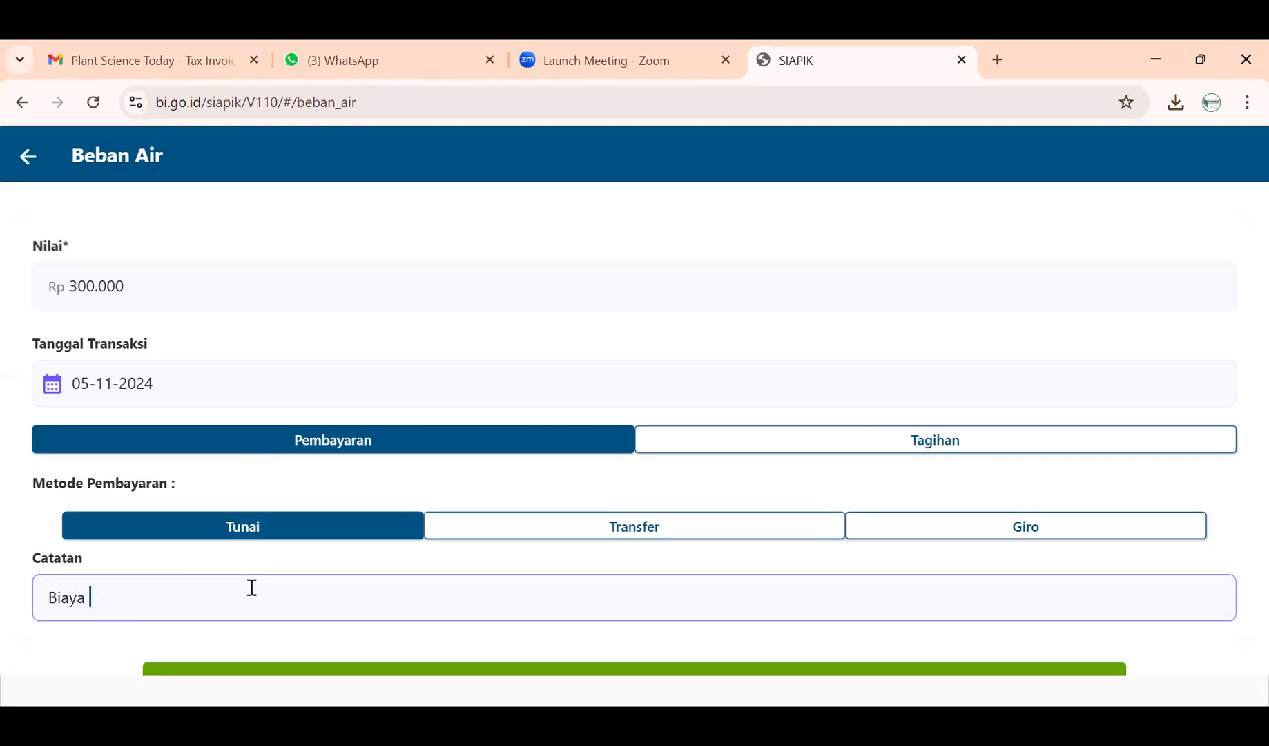
type("Beban Ai")
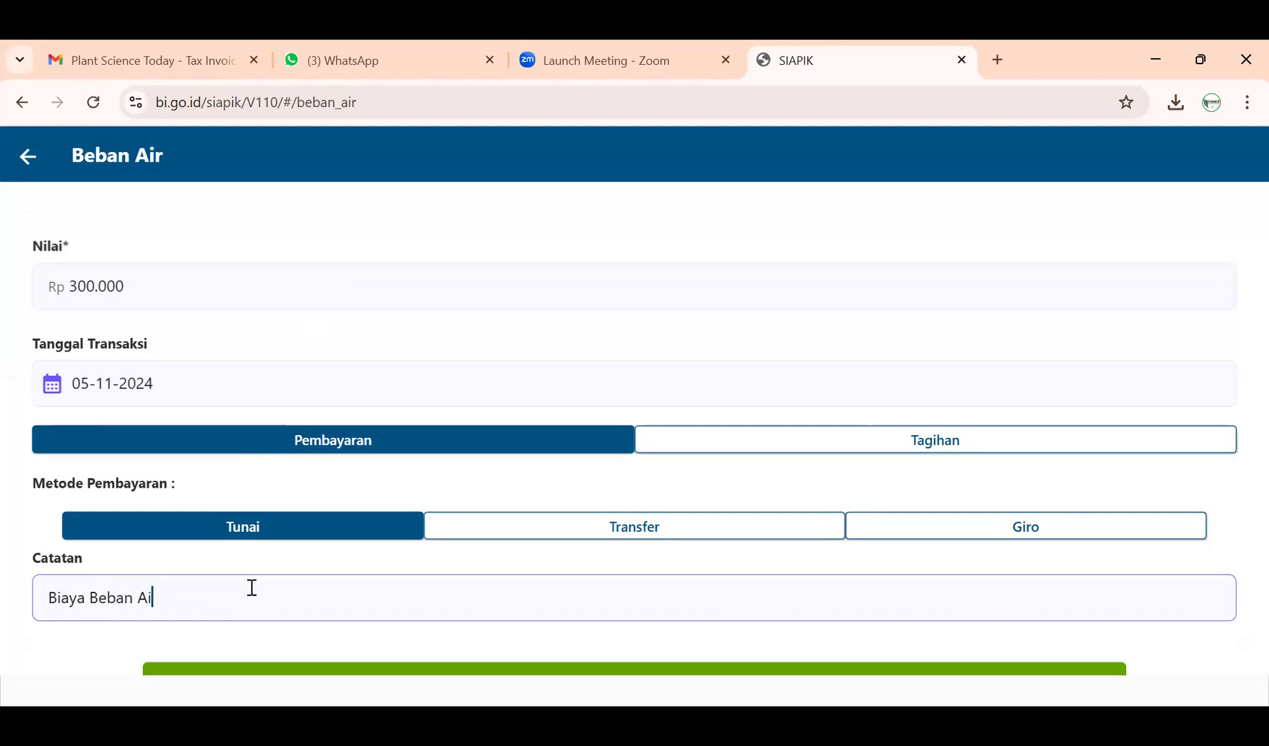
type("r Sebesar ")
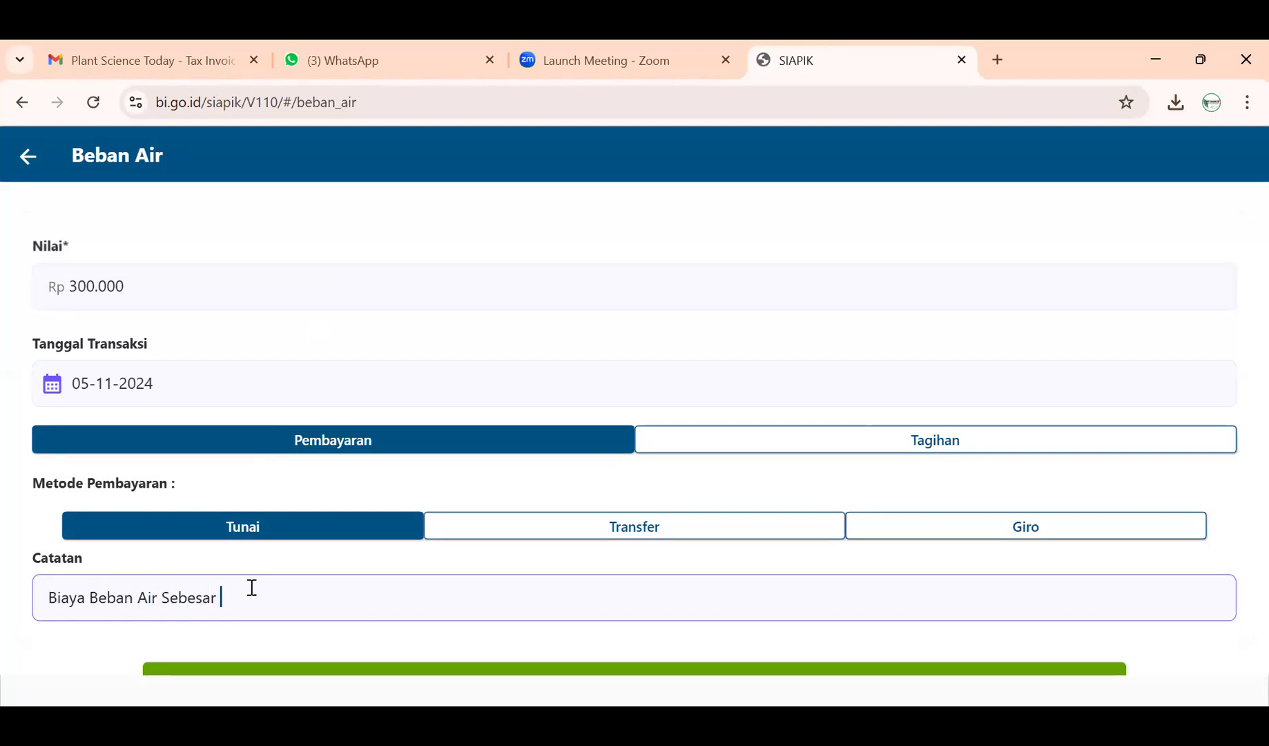
type("Rp 300.000")
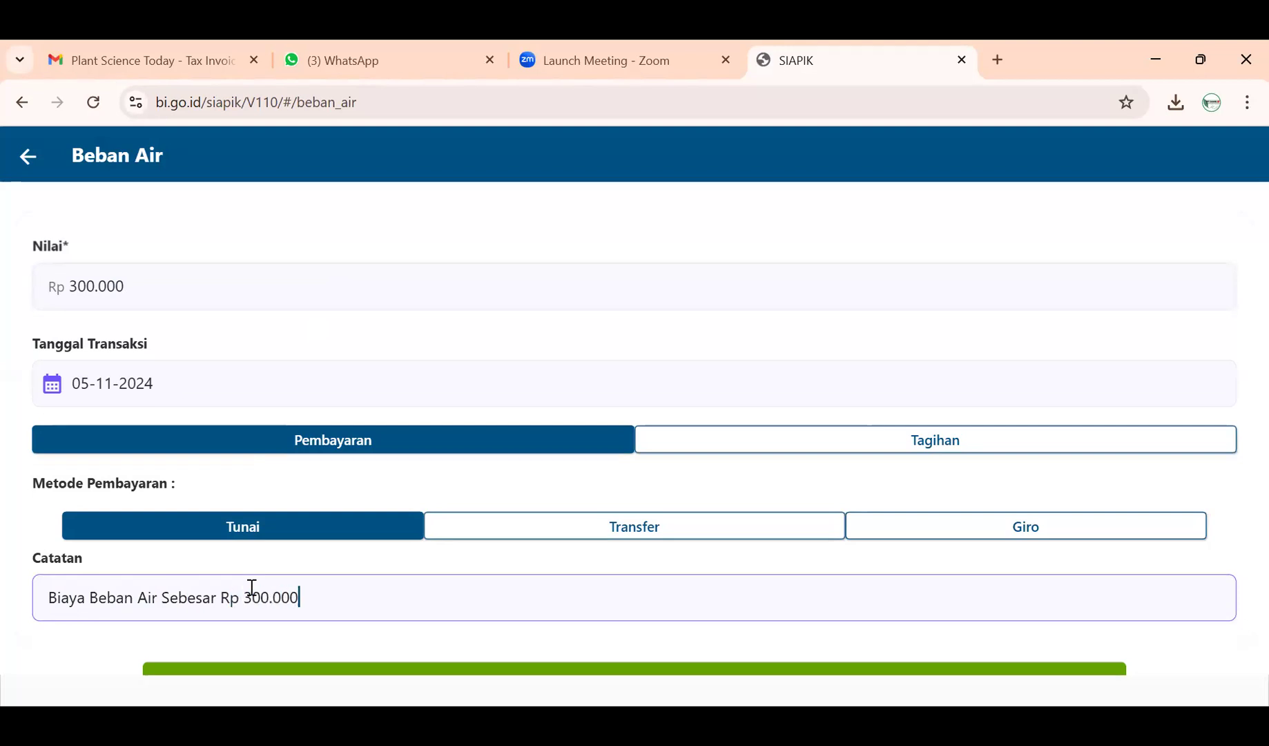
scroll(408, 663, "down", 1)
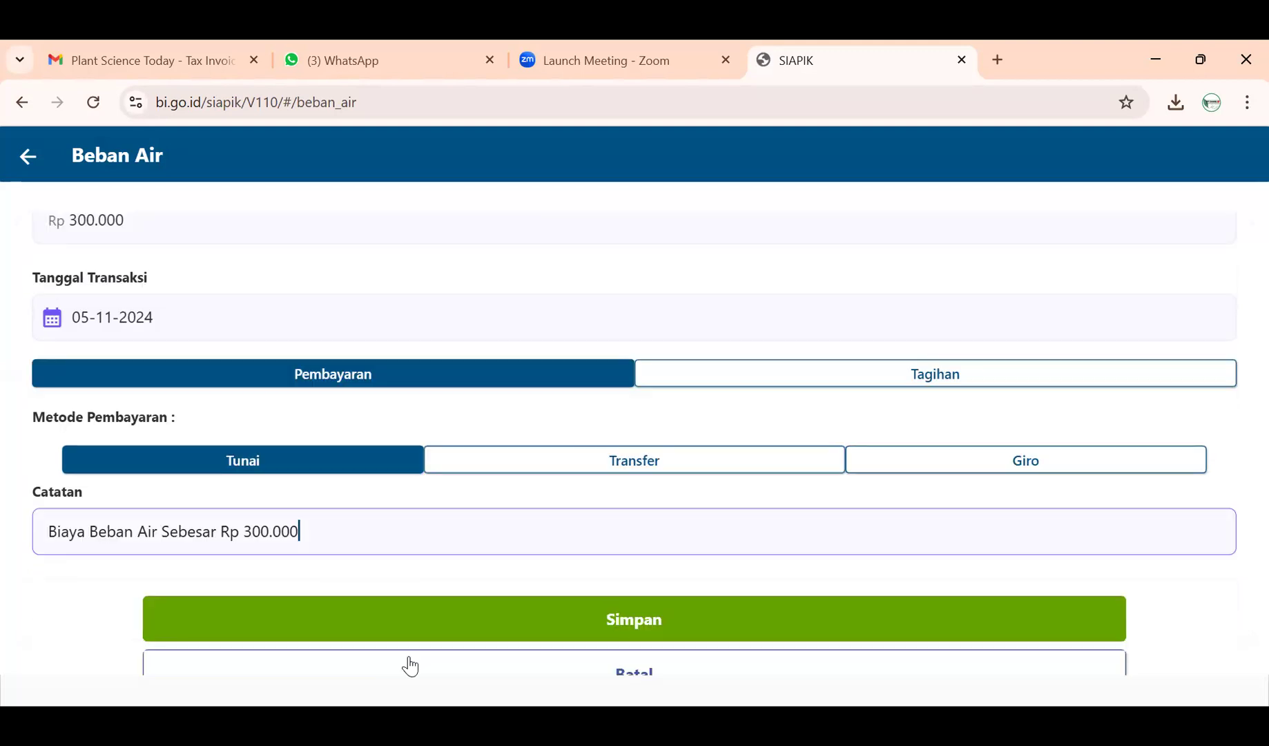
left_click(449, 632)
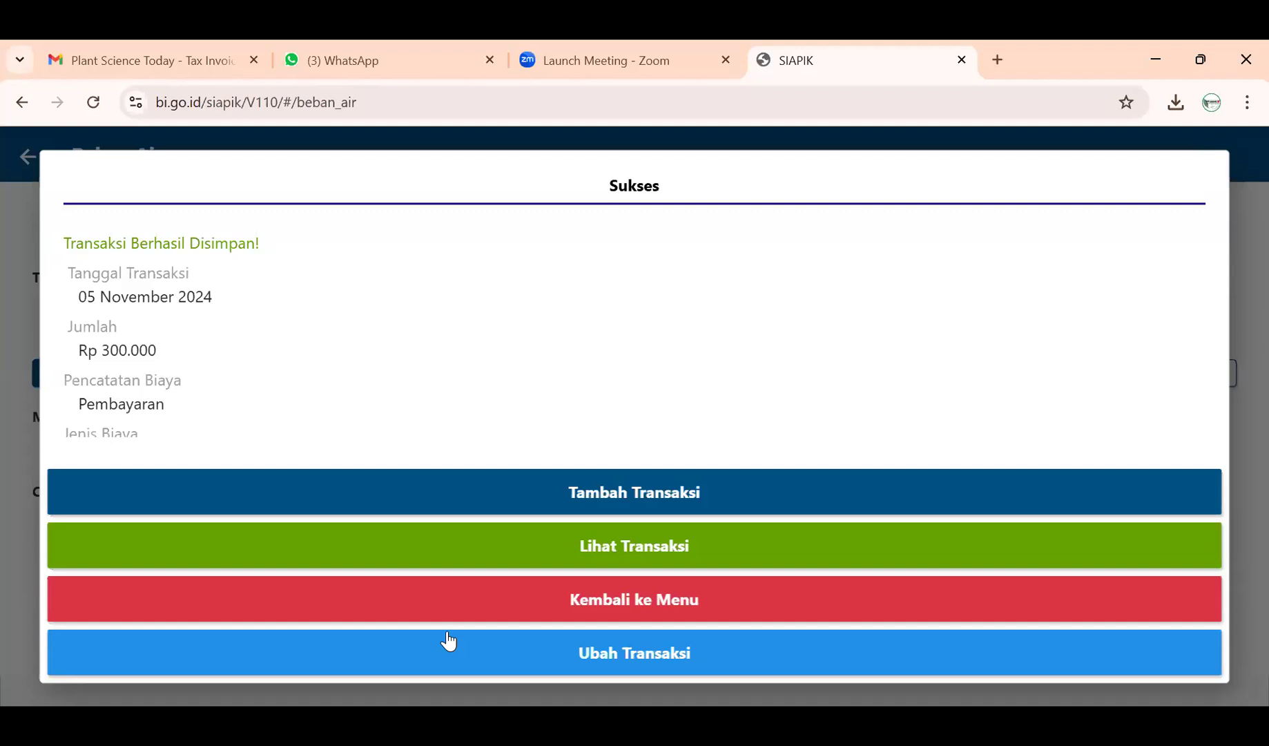
left_click(455, 617)
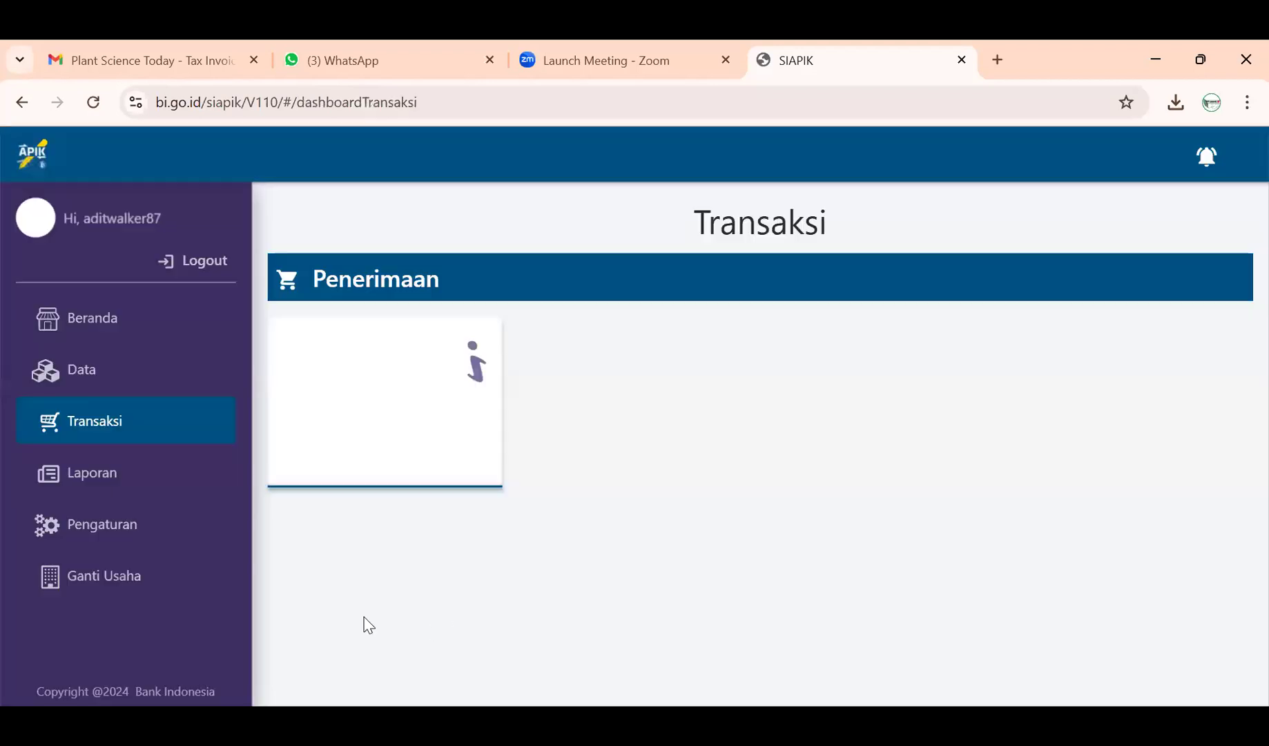
- Check History Transaksi for the new Beban Air, telephone and electricity entries, then go back to Laporan
left_click(145, 473)
left_click(417, 480)
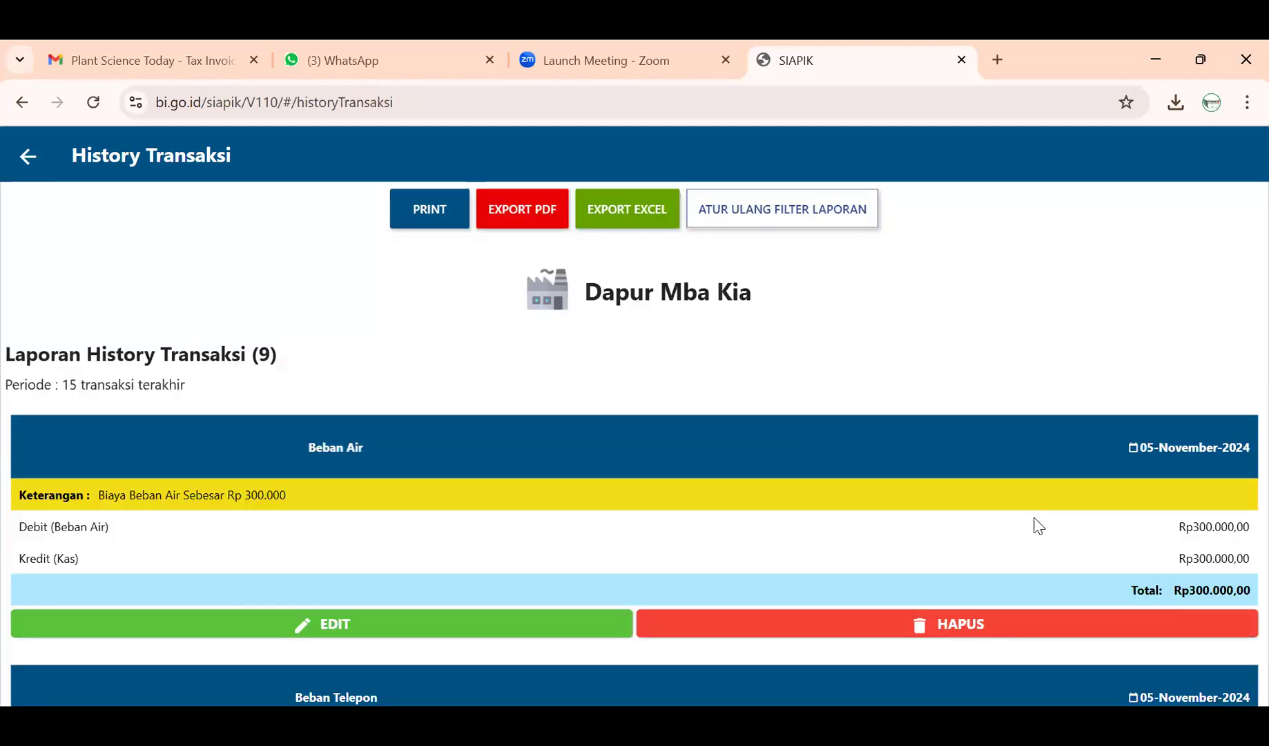
scroll(1034, 518, "down", 10)
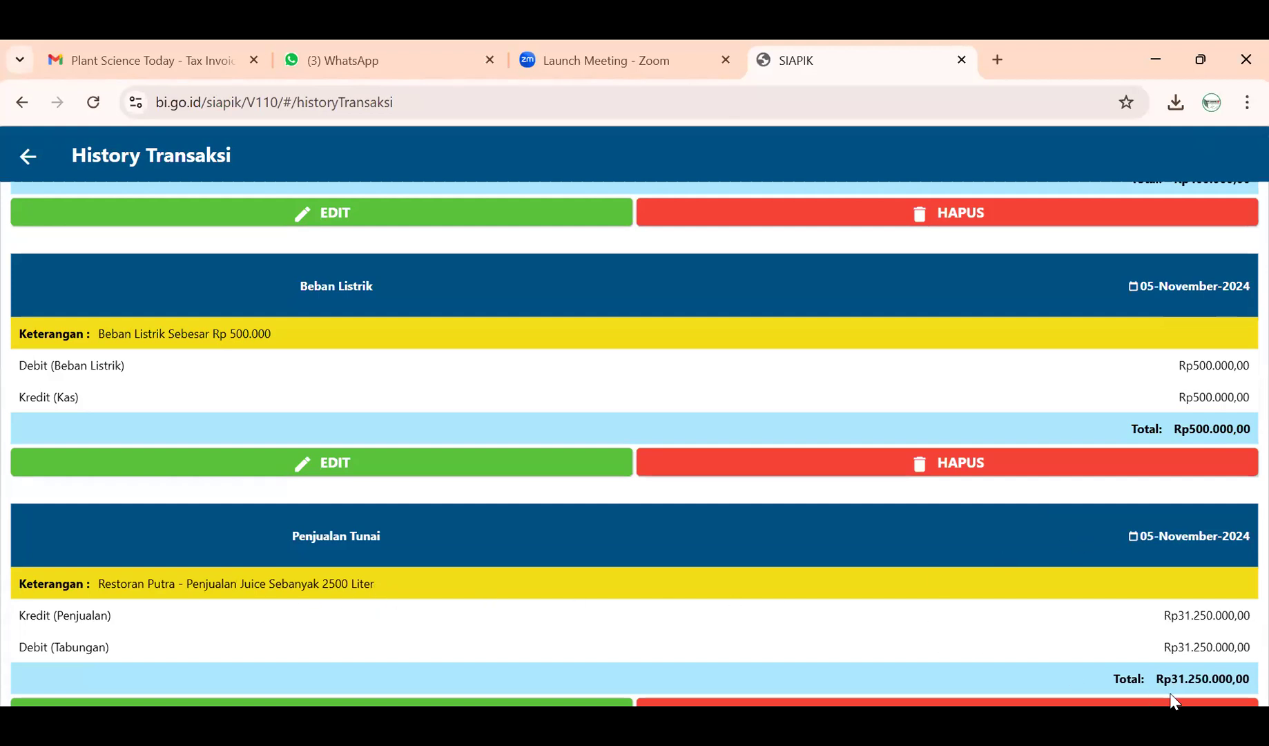
scroll(1219, 707, "up", 1)
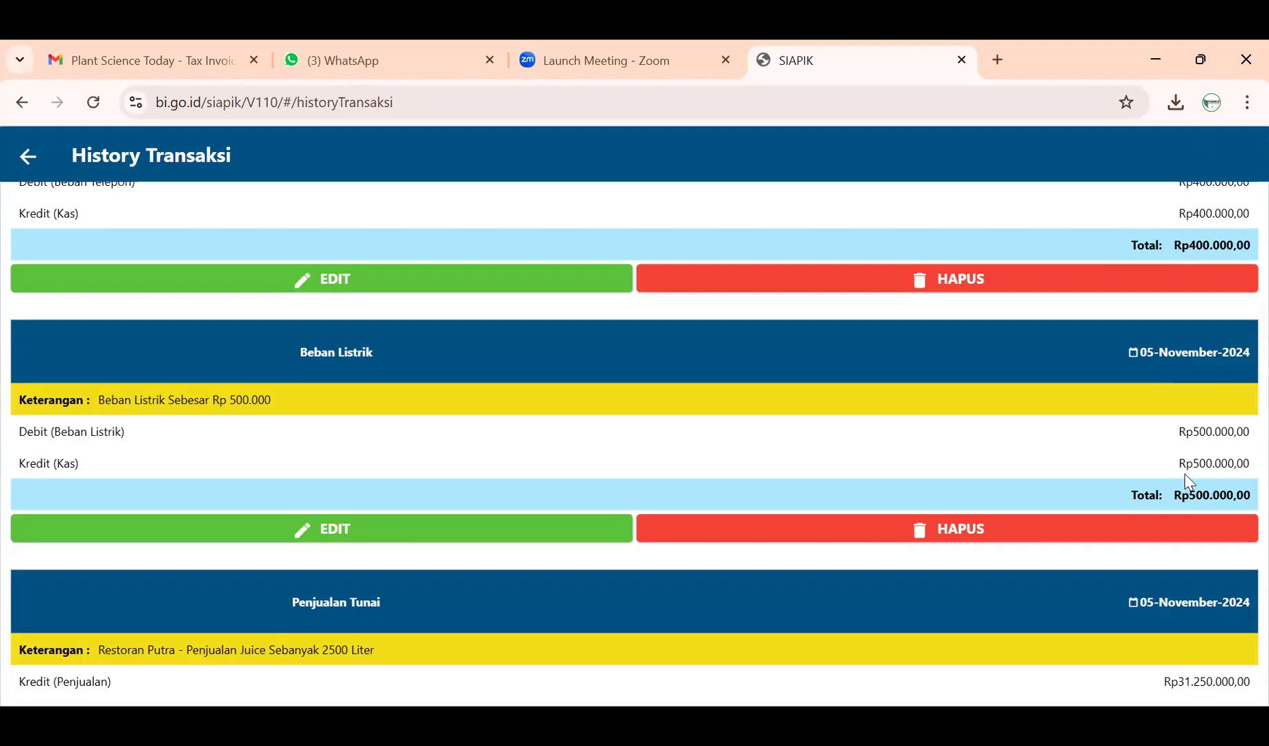
scroll(442, 379, "up", 1)
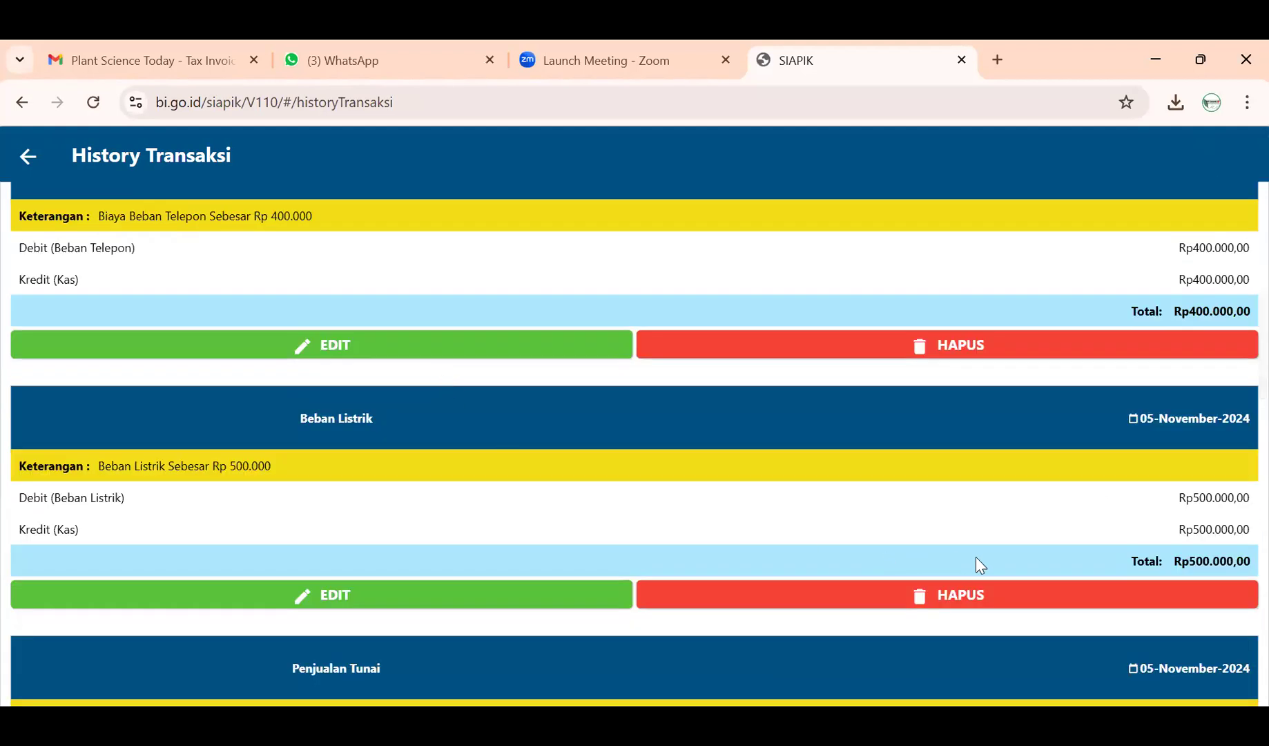
scroll(976, 556, "up", 1)
scroll(445, 345, "up", 2)
scroll(444, 345, "up", 2)
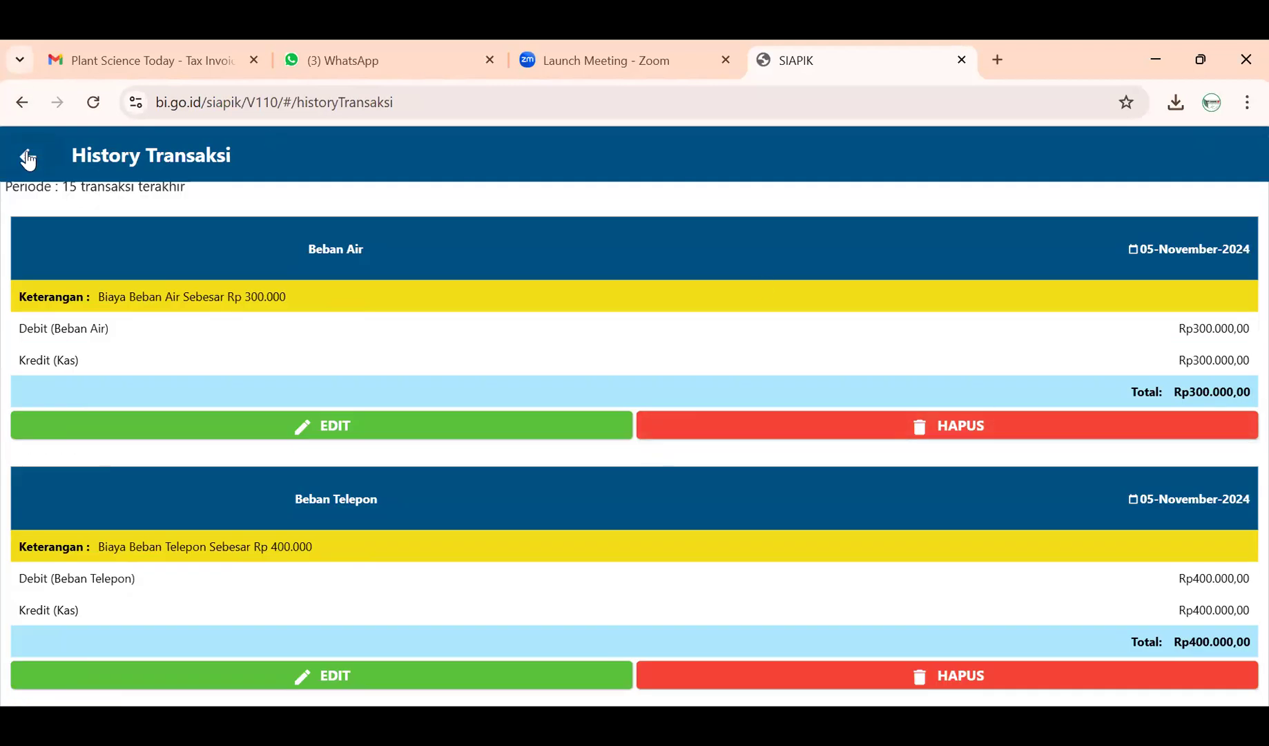
left_click(28, 157)
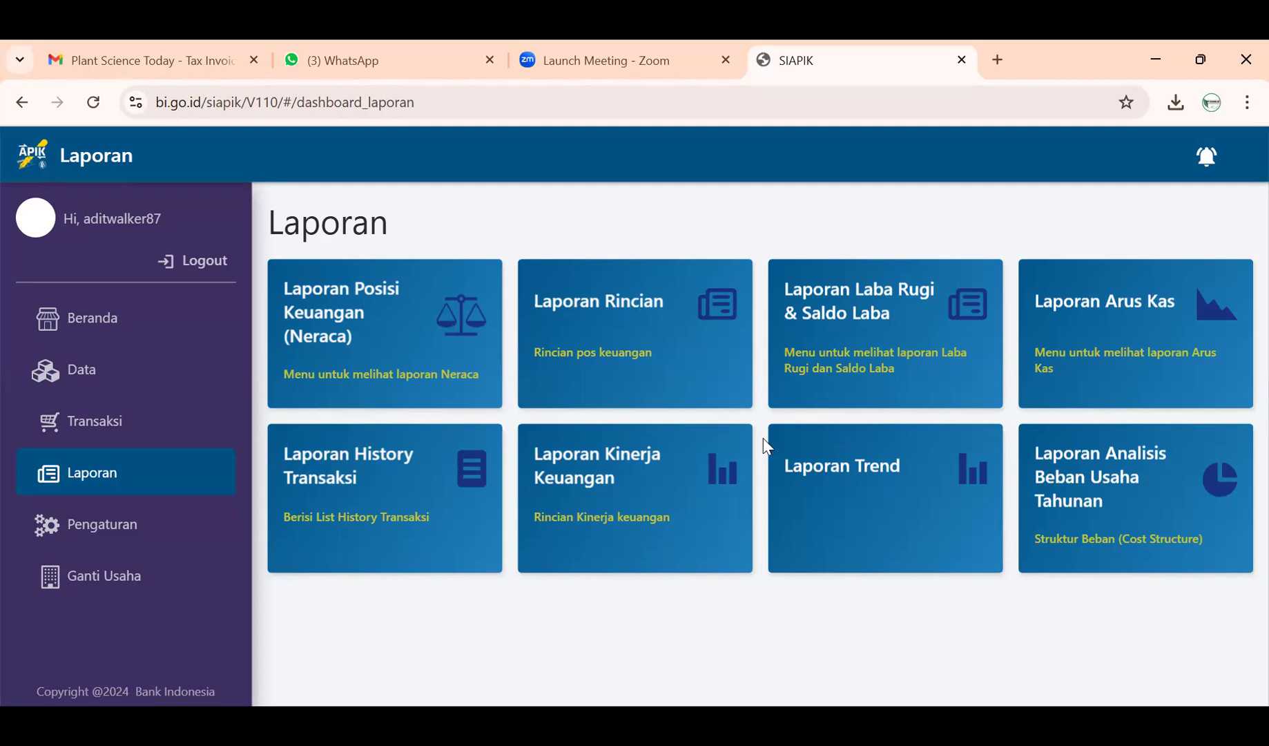
- Open the Beban Tenaga Kerja form and enter Rp 6.000.000
left_click(132, 435)
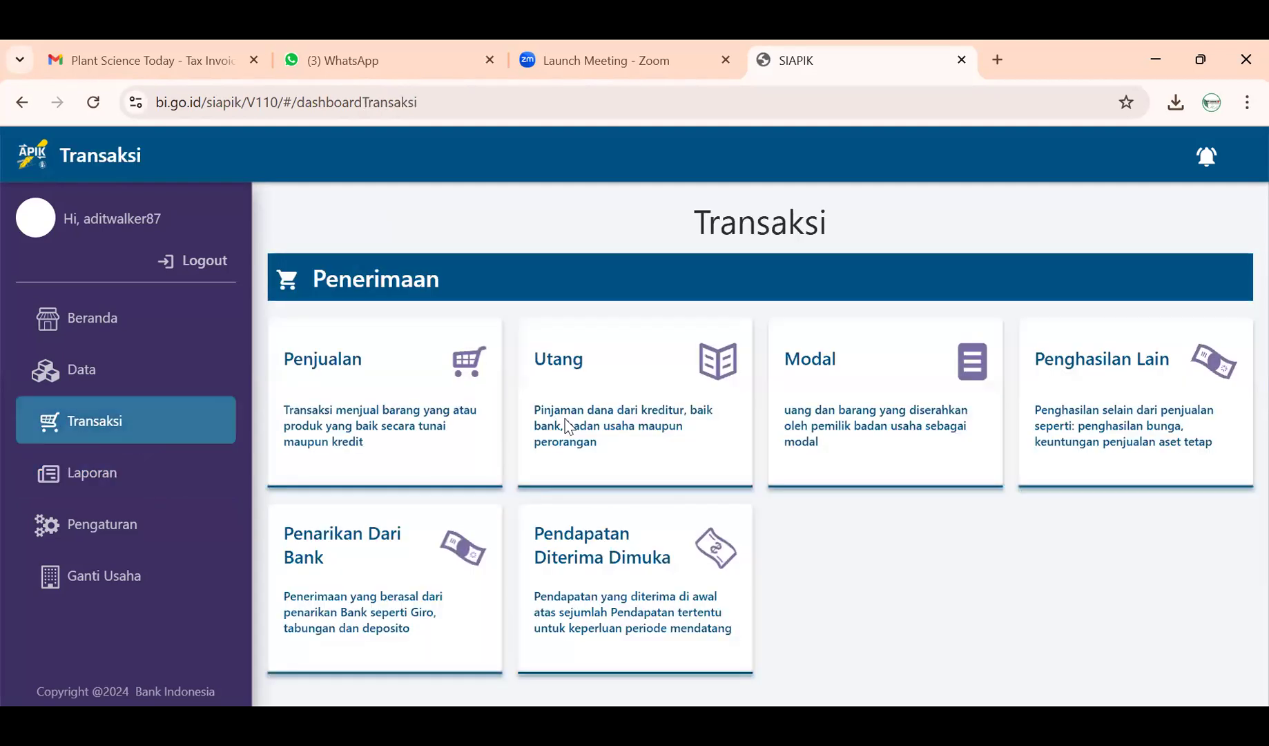
scroll(568, 431, "down", 4)
scroll(568, 431, "down", 1)
left_click(1093, 586)
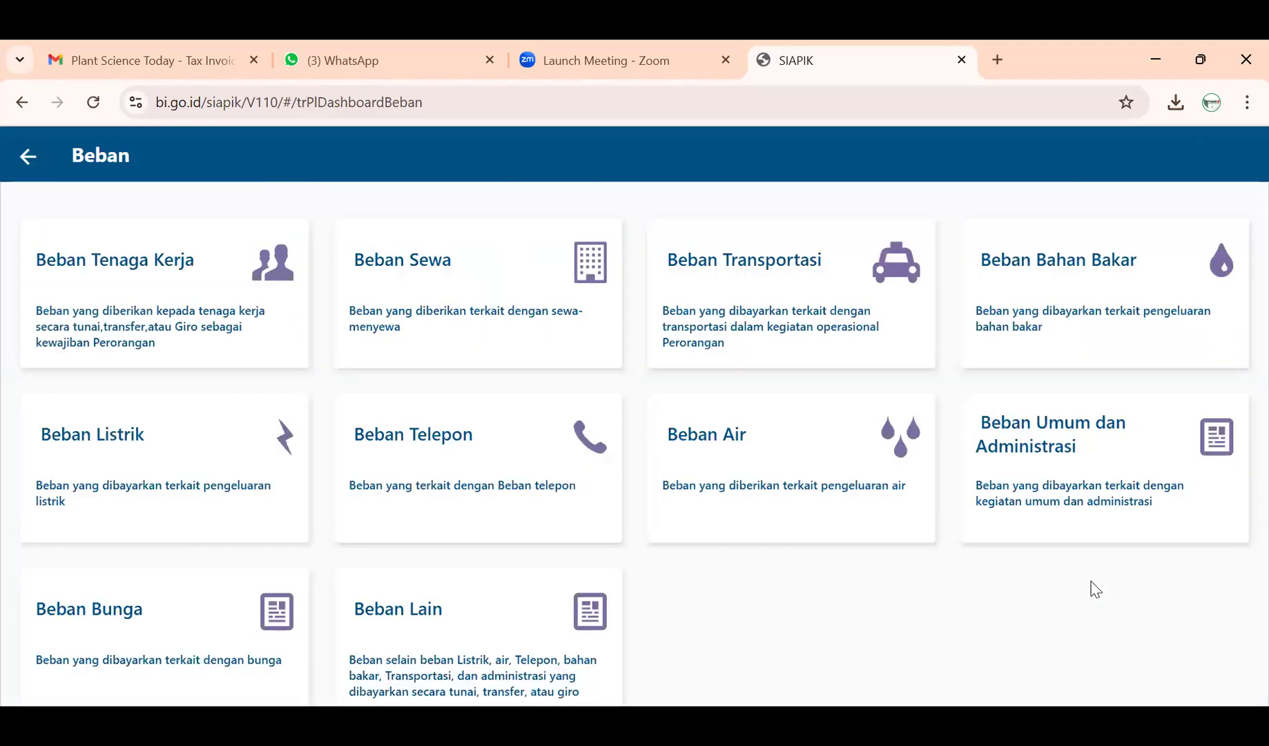
left_click(173, 265)
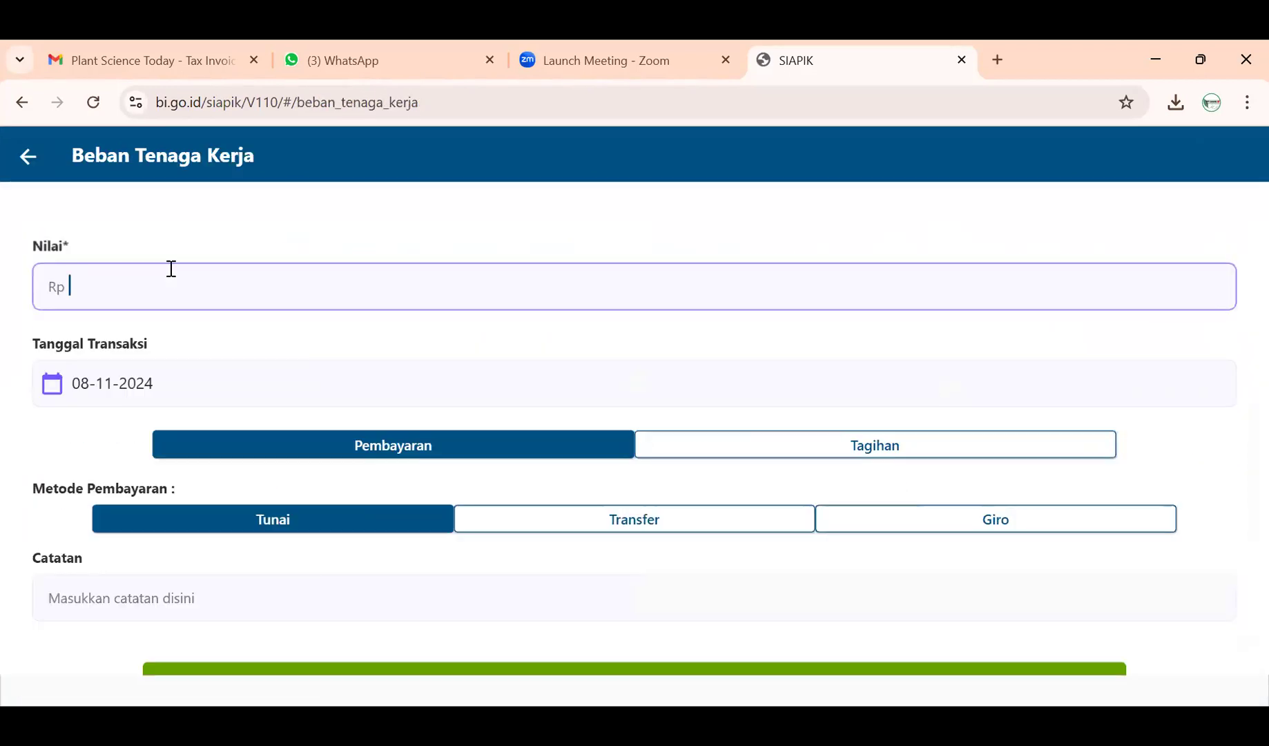
left_click(28, 157)
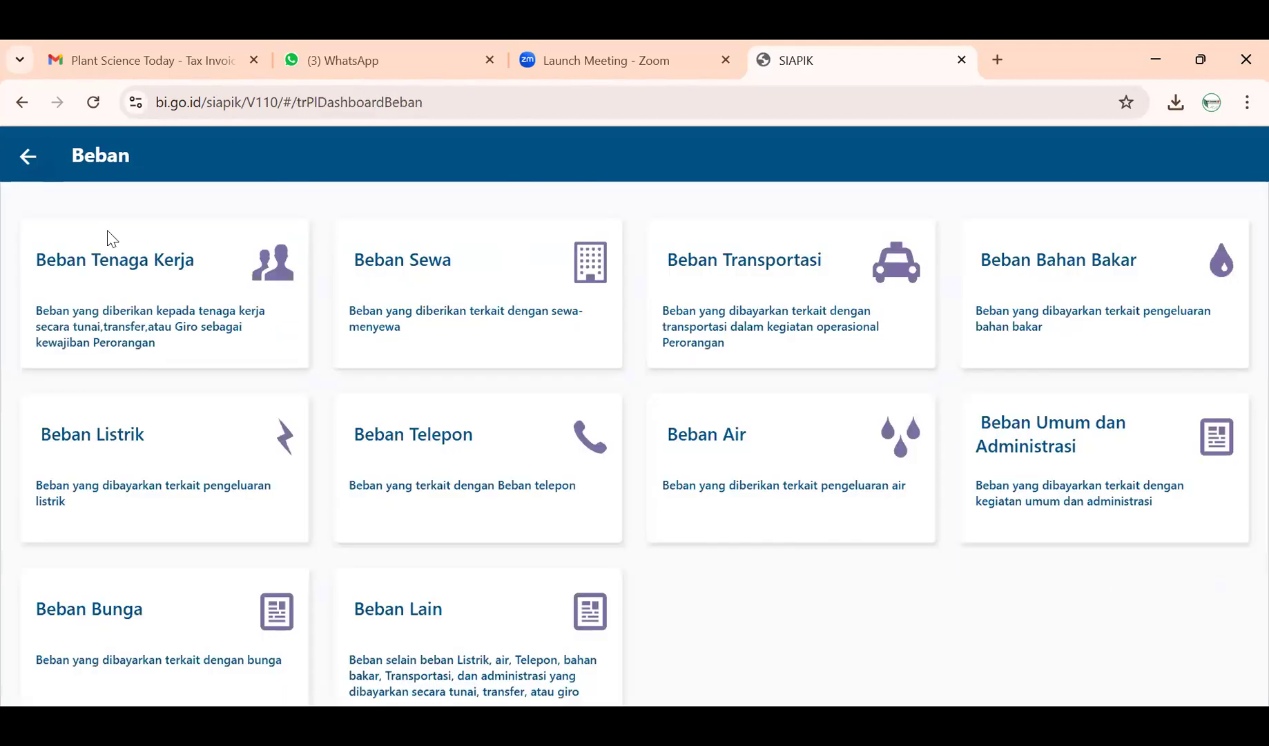
left_click(145, 284)
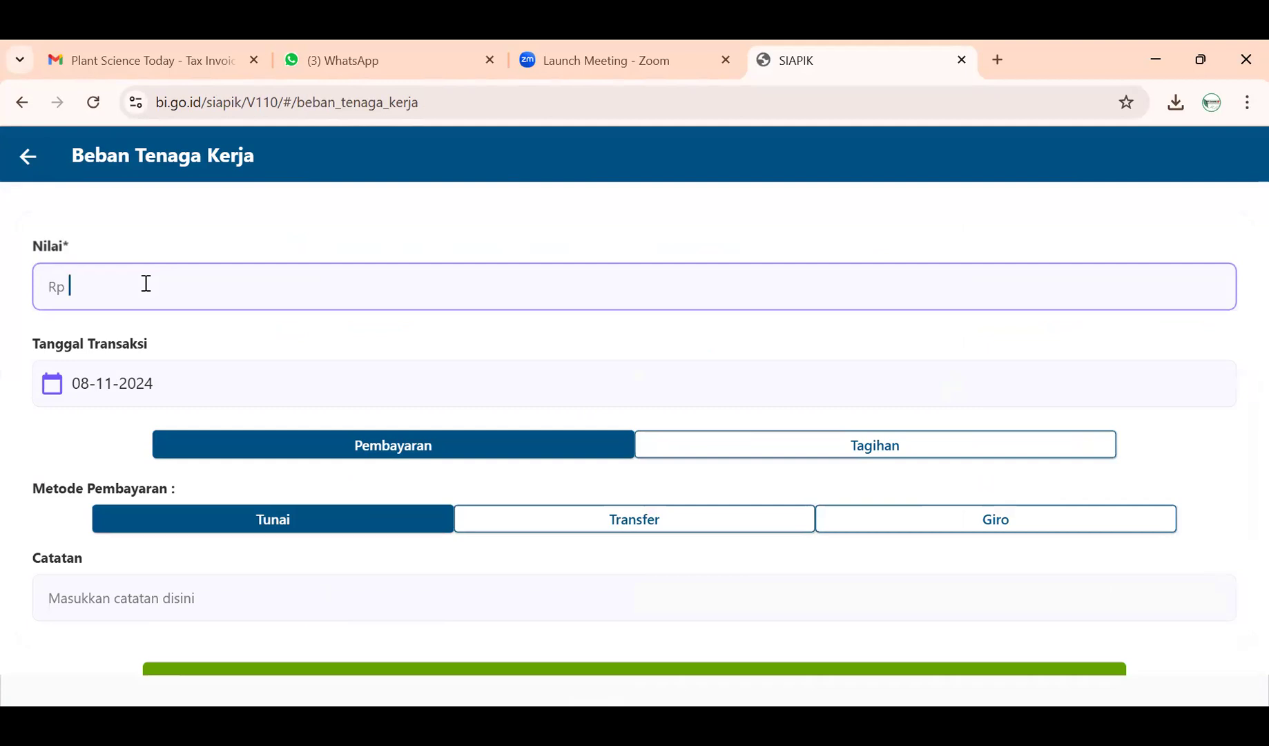
type("6000000")
- Date it 5 November 2024 and, after trying Transfer via BNI, set payment to Tunai
left_click(177, 385)
left_click(675, 393)
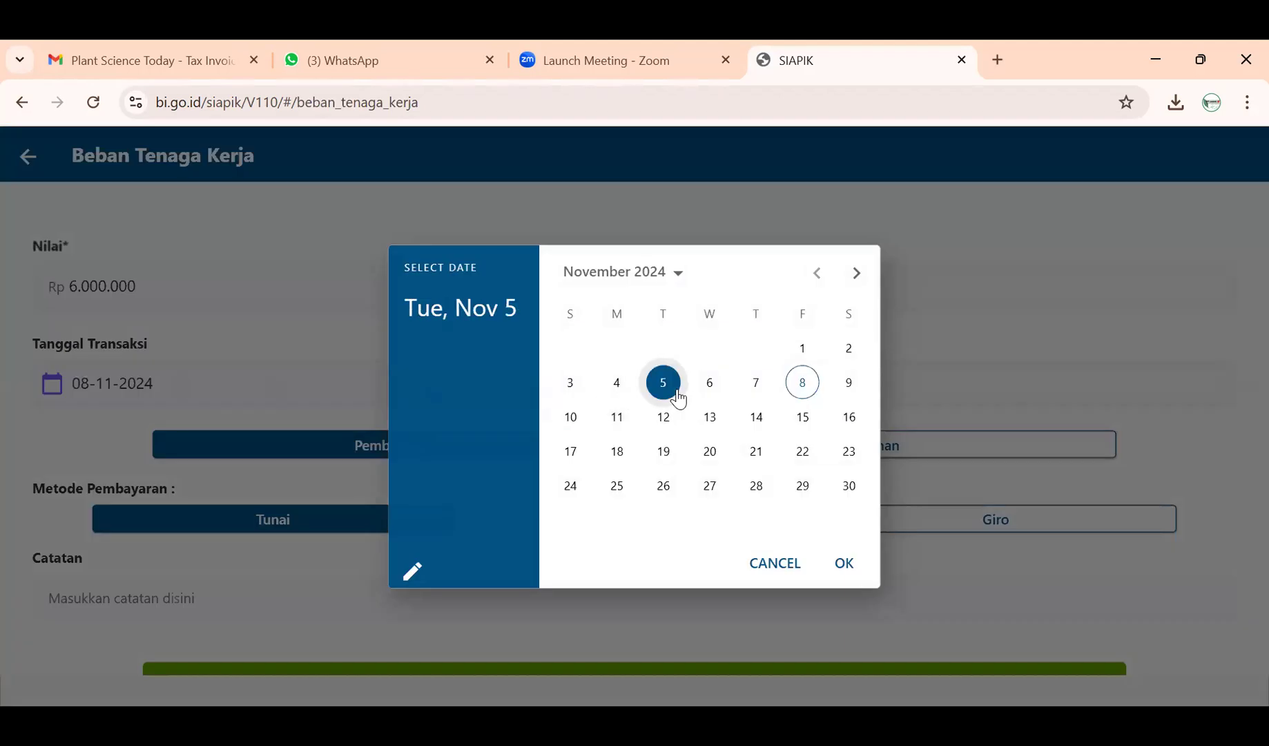
left_click(843, 563)
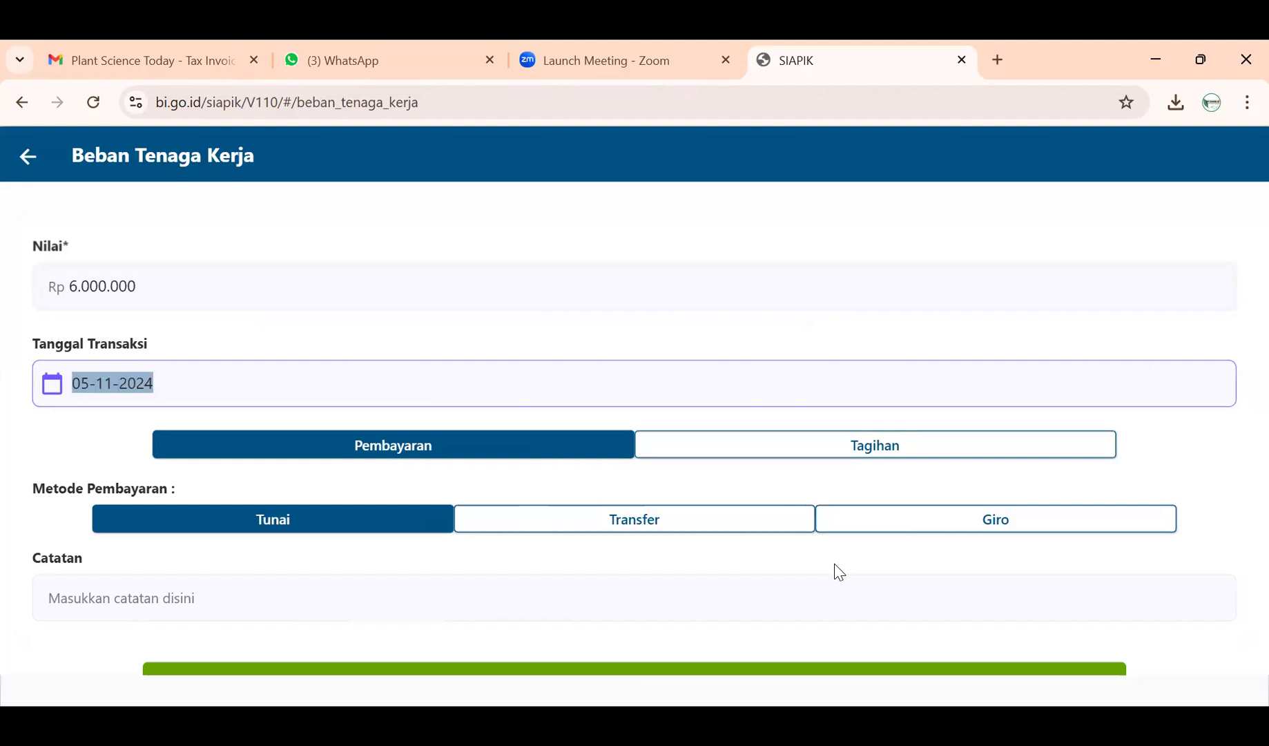
left_click(706, 521)
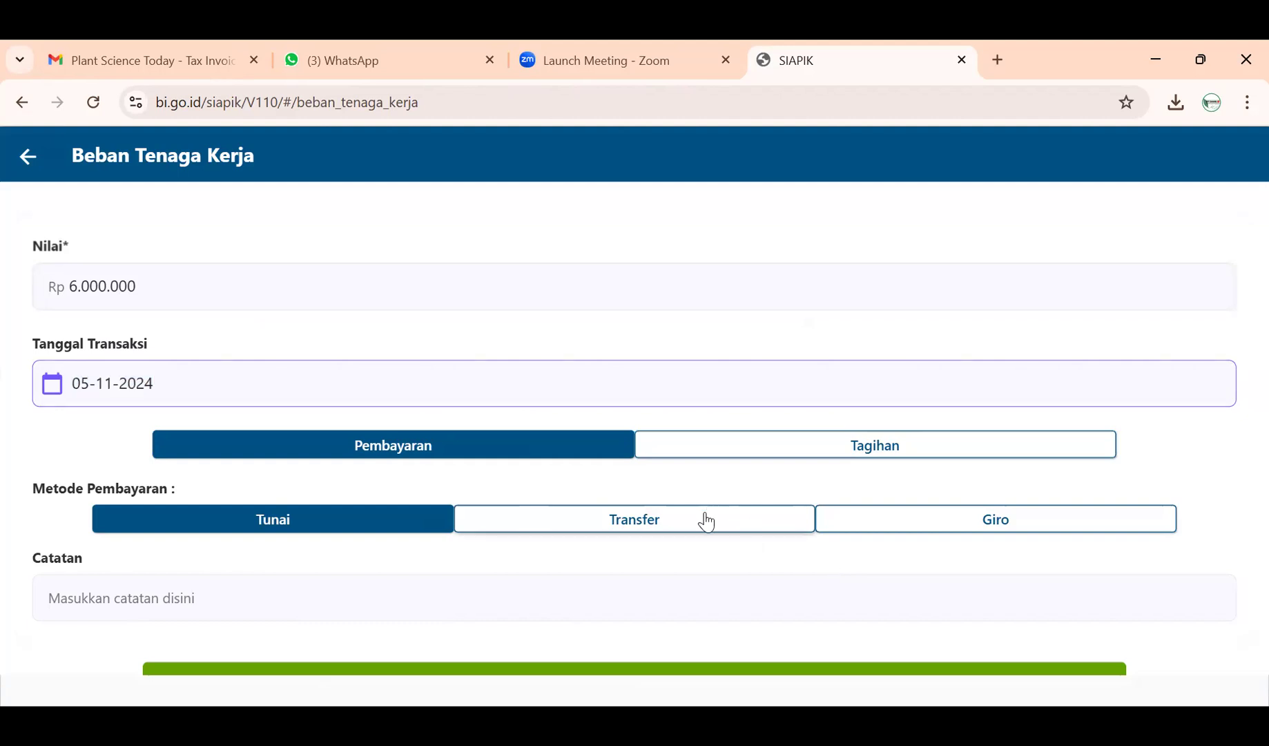
scroll(635, 545, "down", 1)
left_click(632, 529)
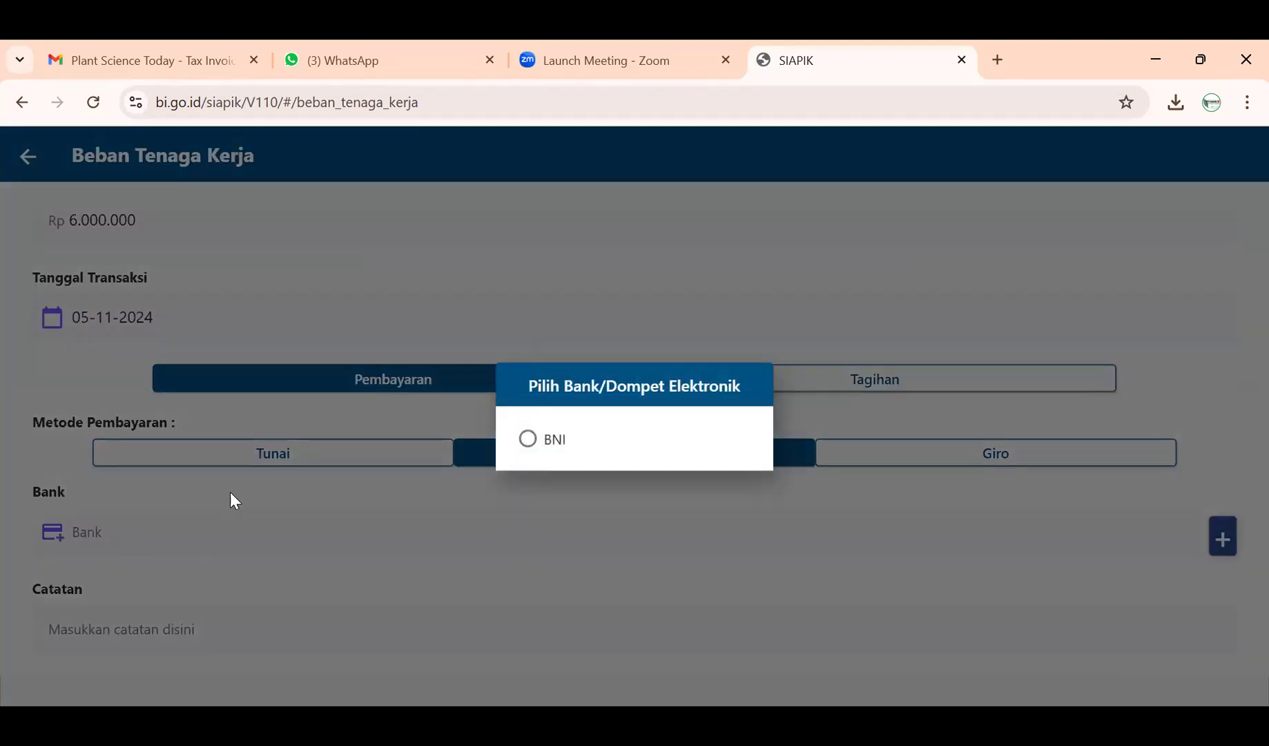
left_click(538, 446)
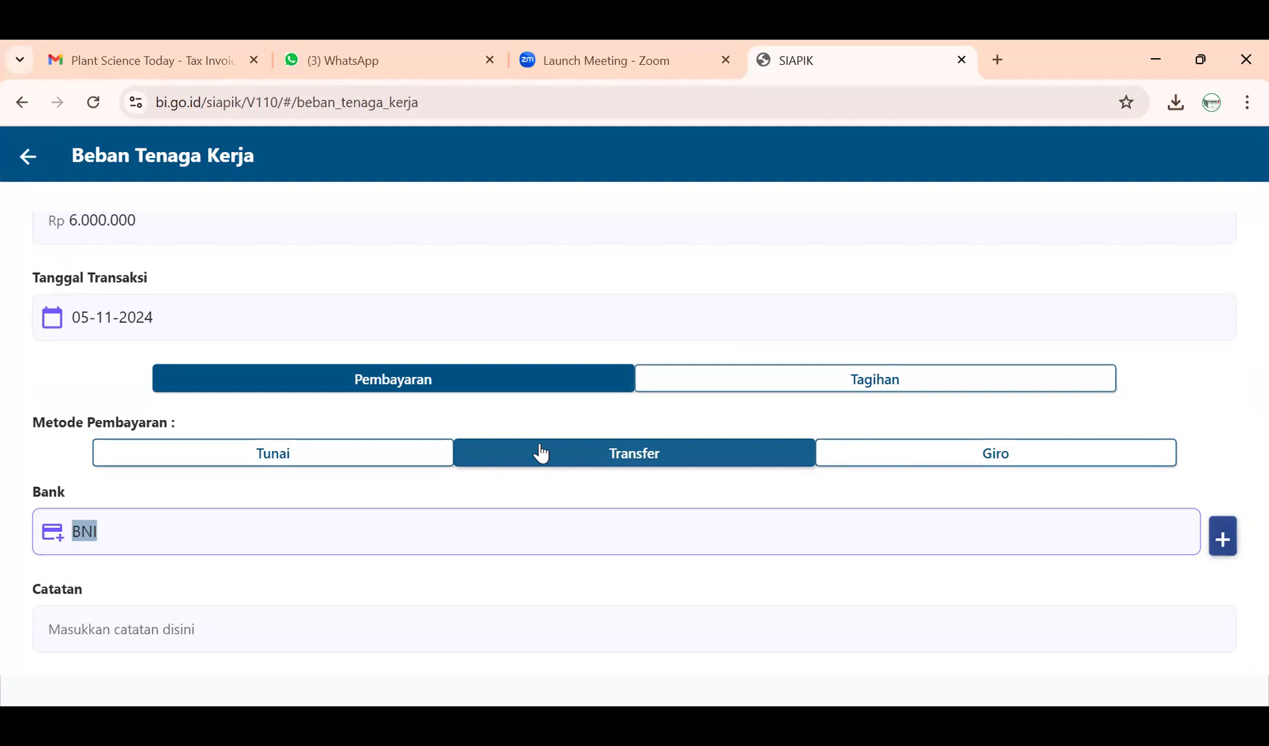
left_click(377, 461)
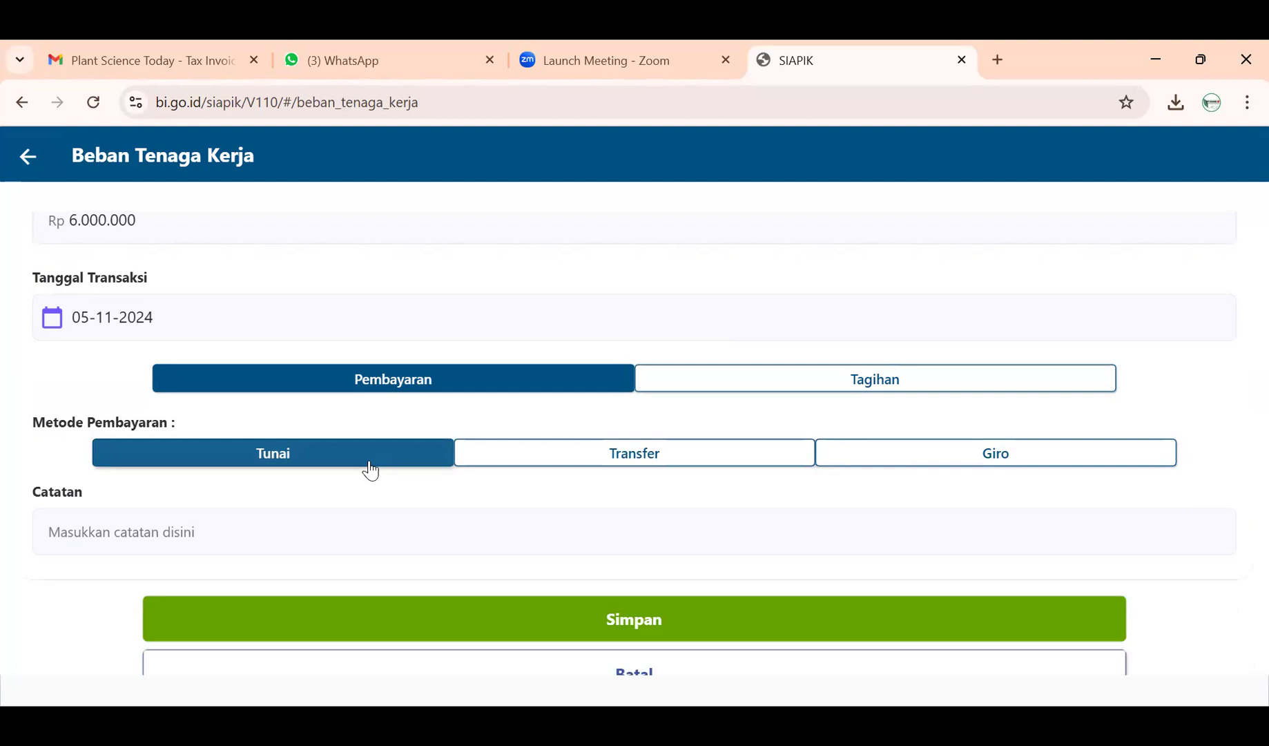
scroll(198, 326, "up", 2)
scroll(179, 490, "down", 2)
- Write the note 'Pembayaran Gaji 2 orang Karyawan' and save the salary expense
left_click(200, 478)
type("pEM")
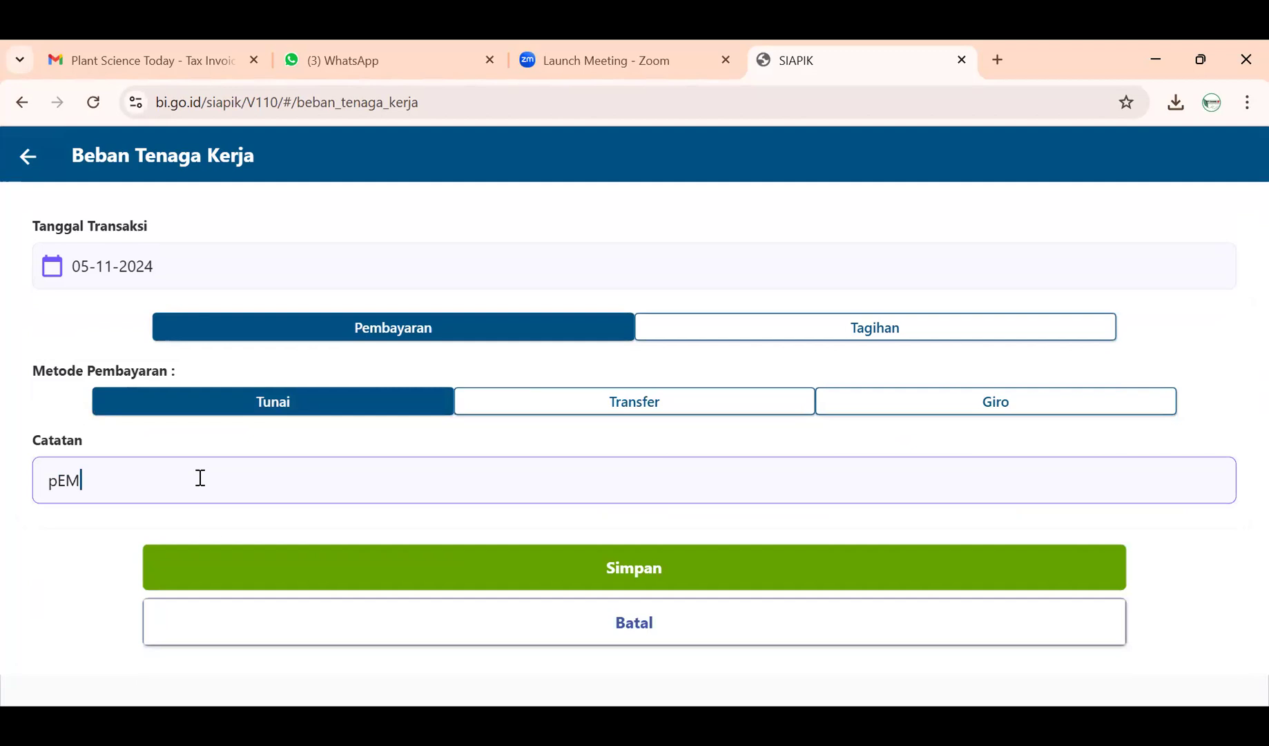
key("BackSpace")
key("BackSpace")
key("BackSpace")
type("Pembyara")
key("BackSpace")
key("BackSpace")
key("BackSpace")
key("BackSpace")
type("ara")
key("BackSpace")
key("BackSpace")
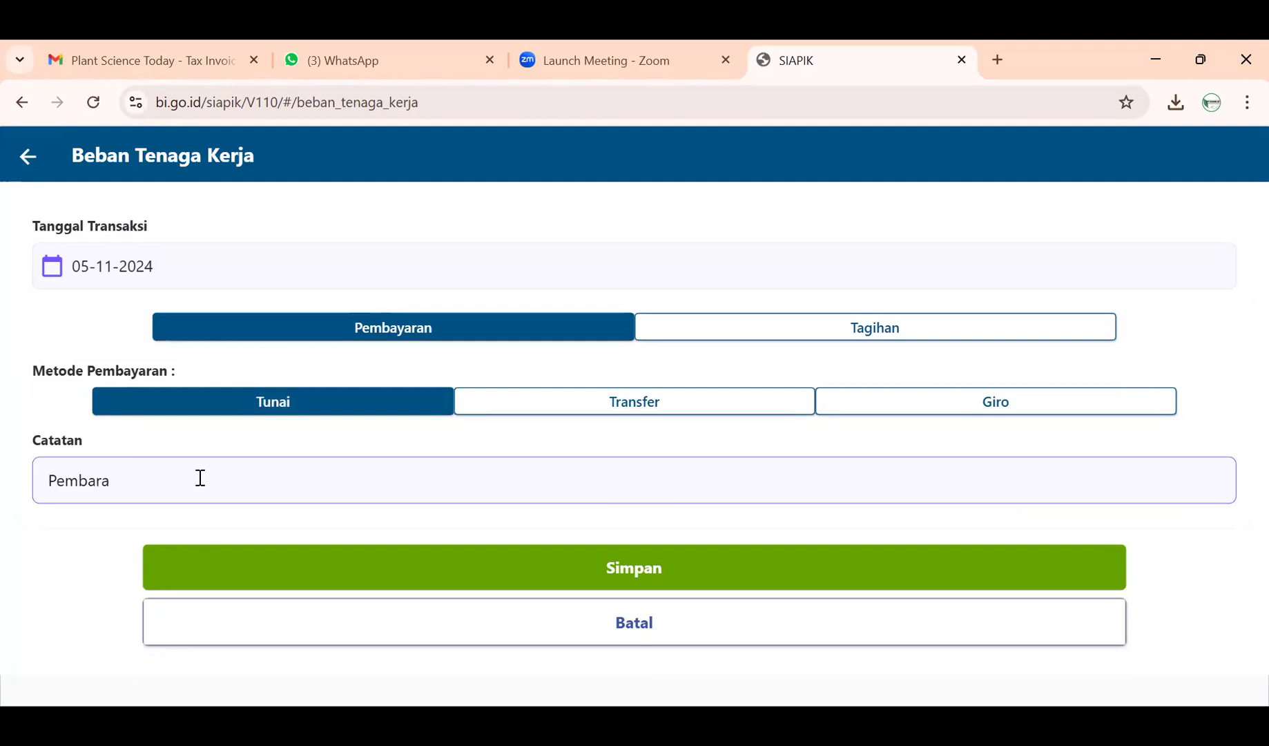
type("yaran Gaji 2 orang Karyawan")
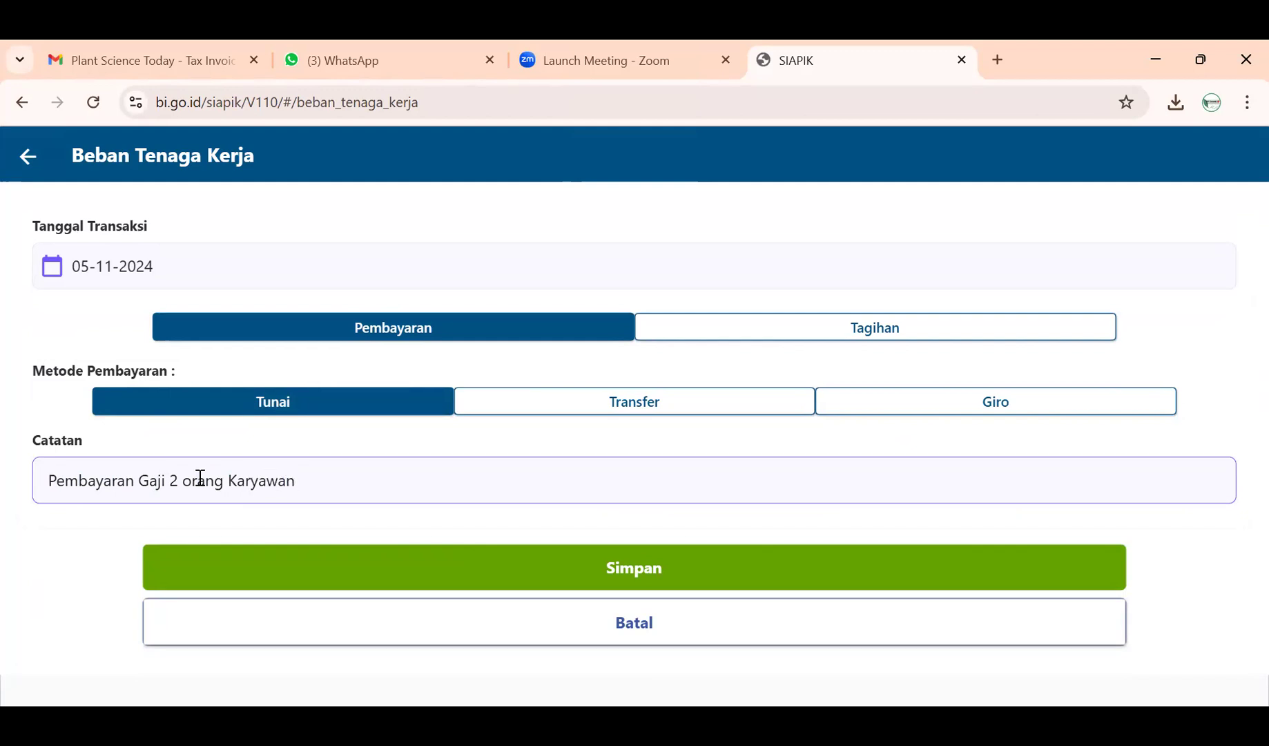
scroll(241, 466, "up", 1)
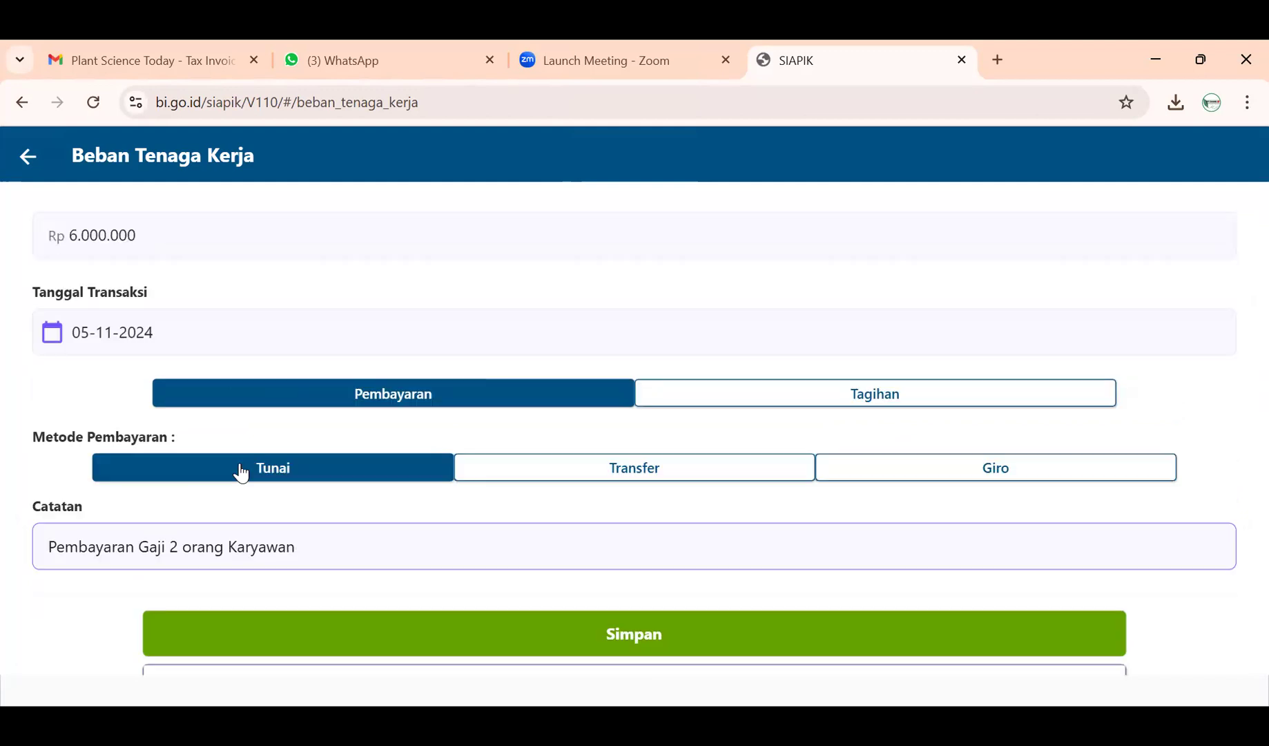
scroll(176, 340, "down", 1)
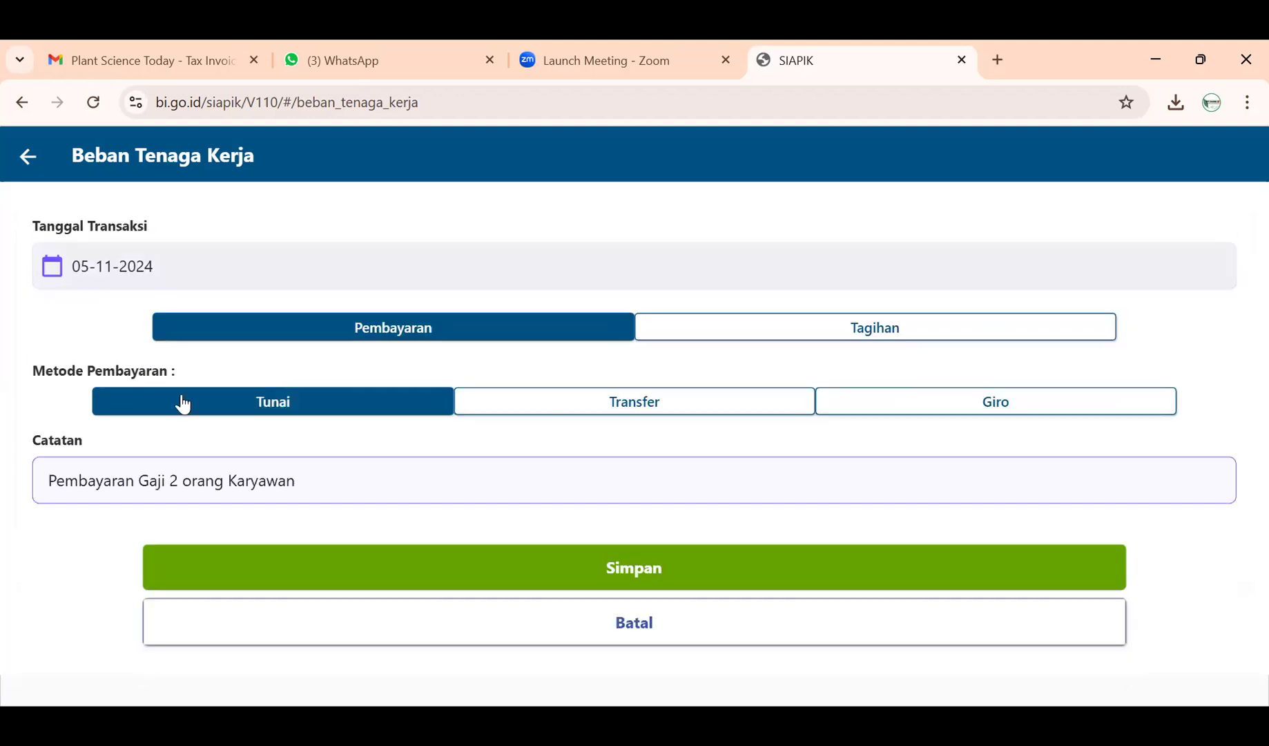
left_click(579, 584)
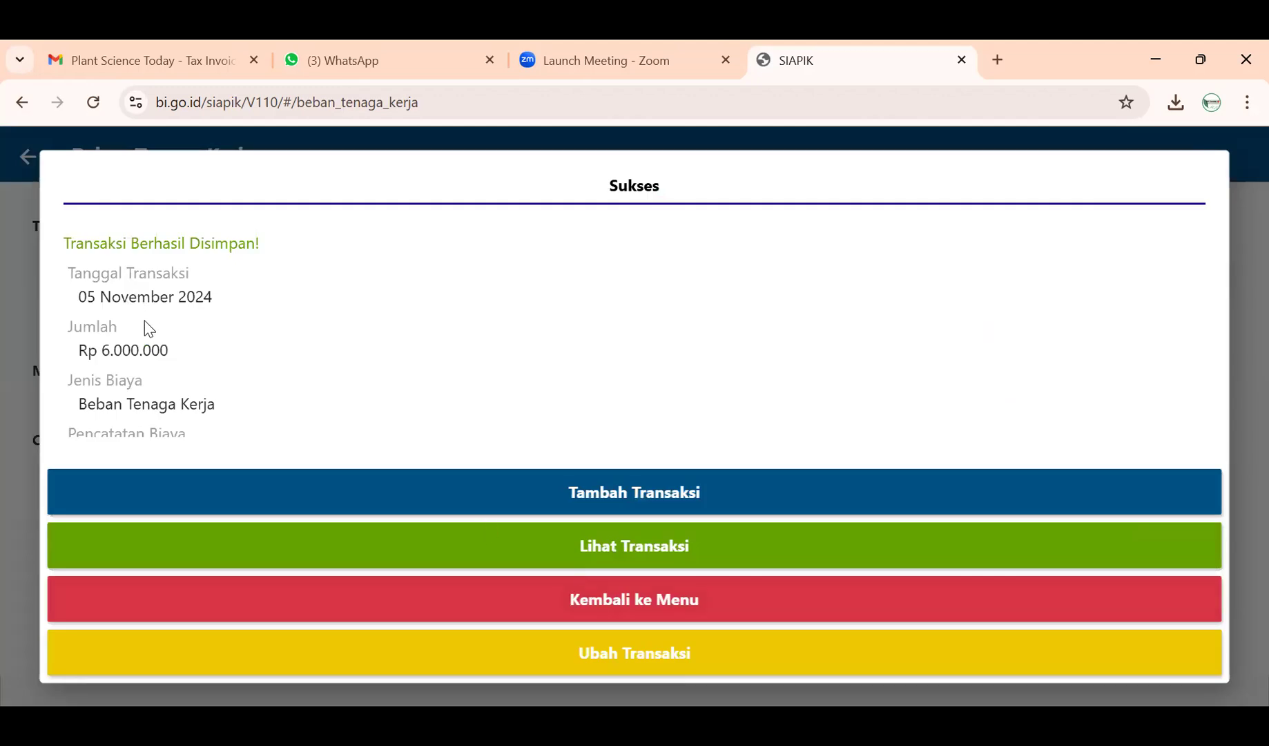
- Return to the menu and confirm the Rp 6.000.000 salary entry tops History Transaksi
scroll(140, 380, "down", 3)
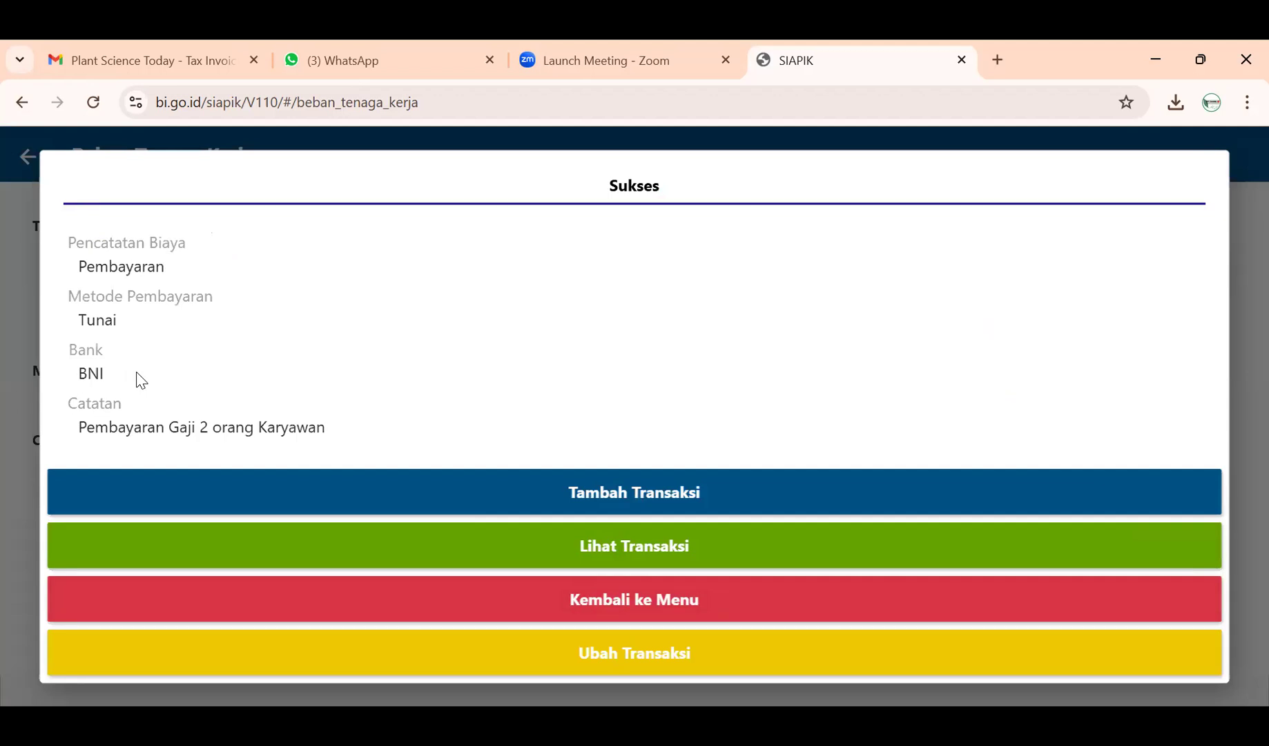
left_click(509, 600)
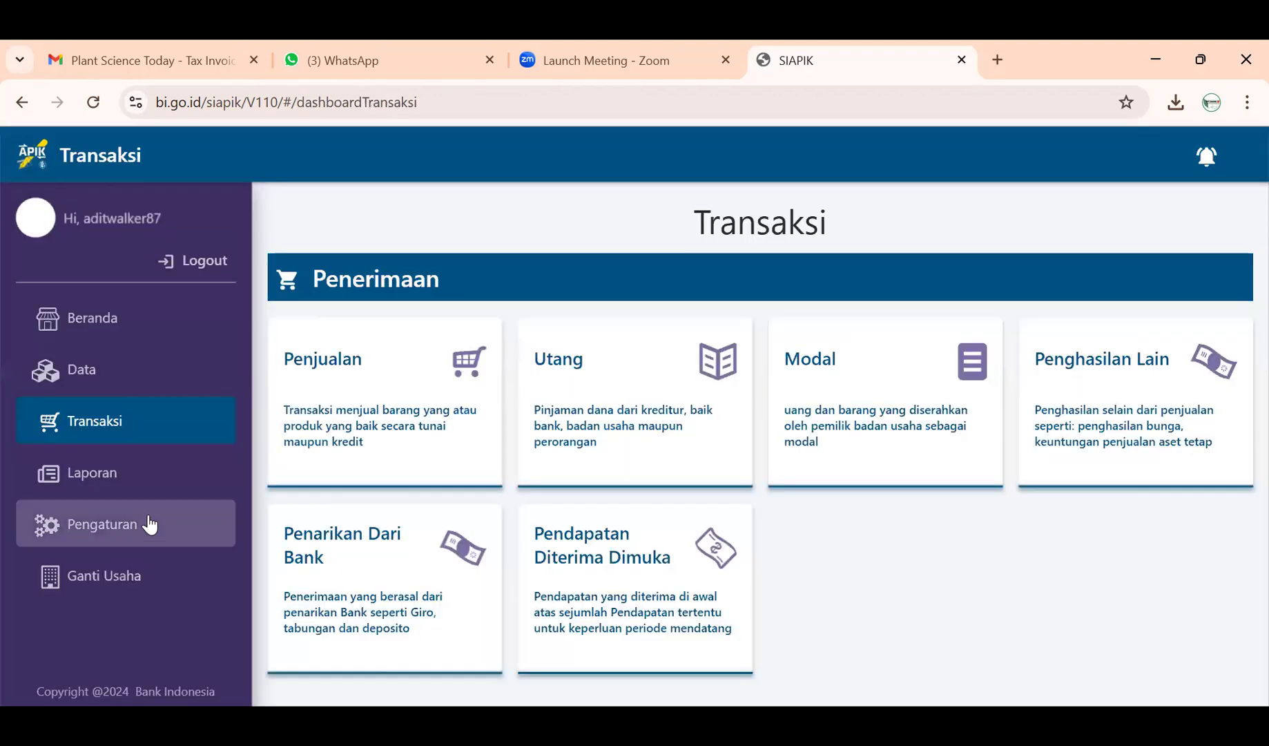
left_click(147, 483)
left_click(383, 472)
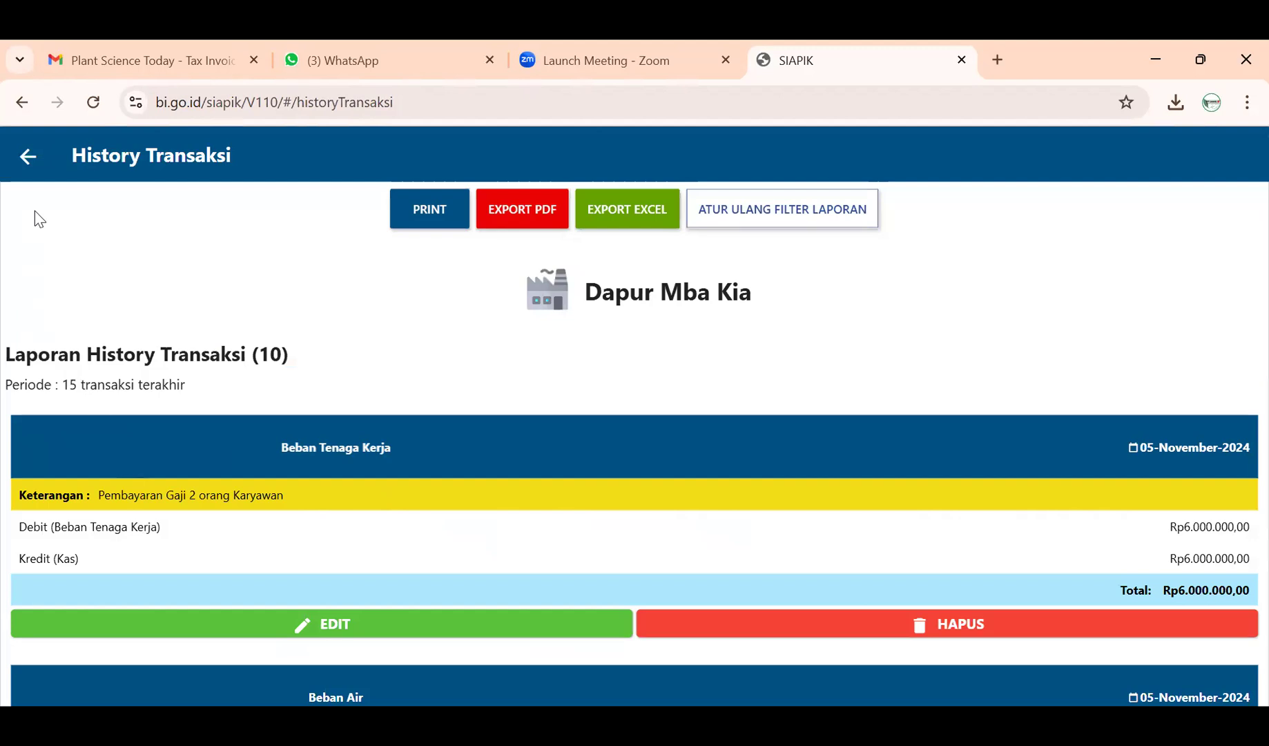
left_click(27, 163)
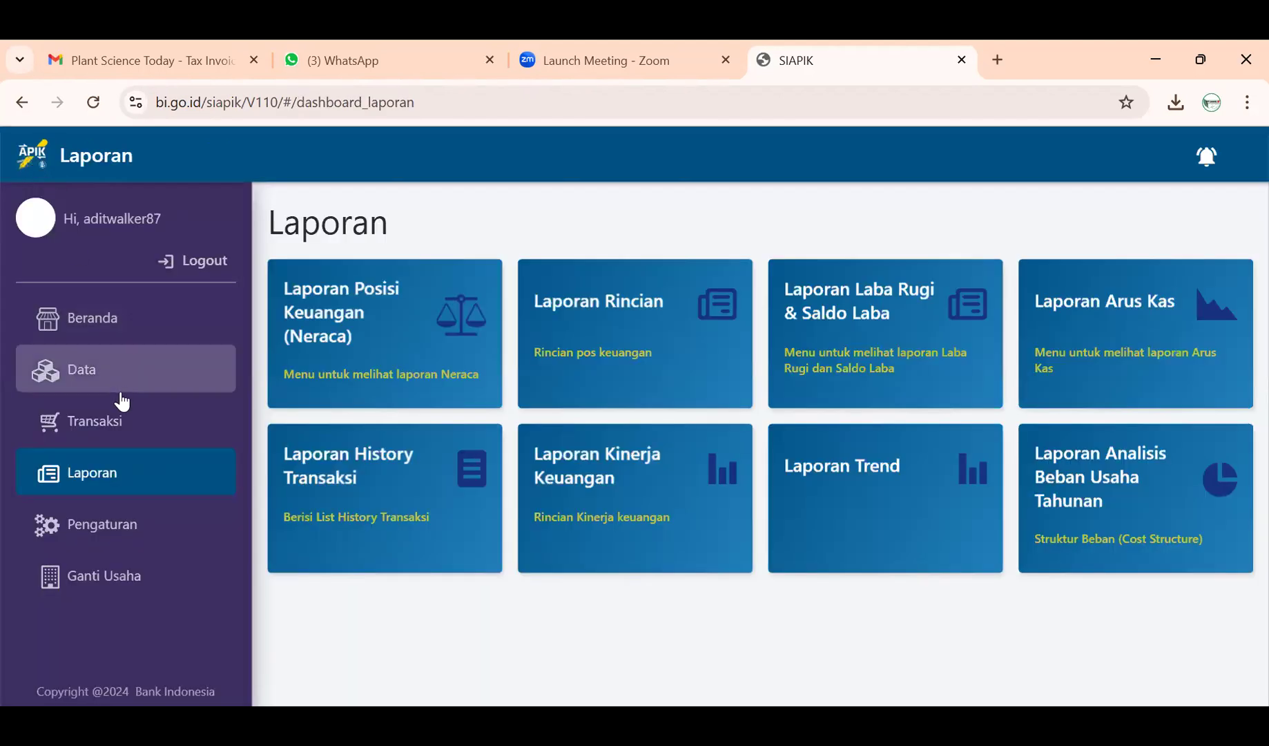
left_click(122, 422)
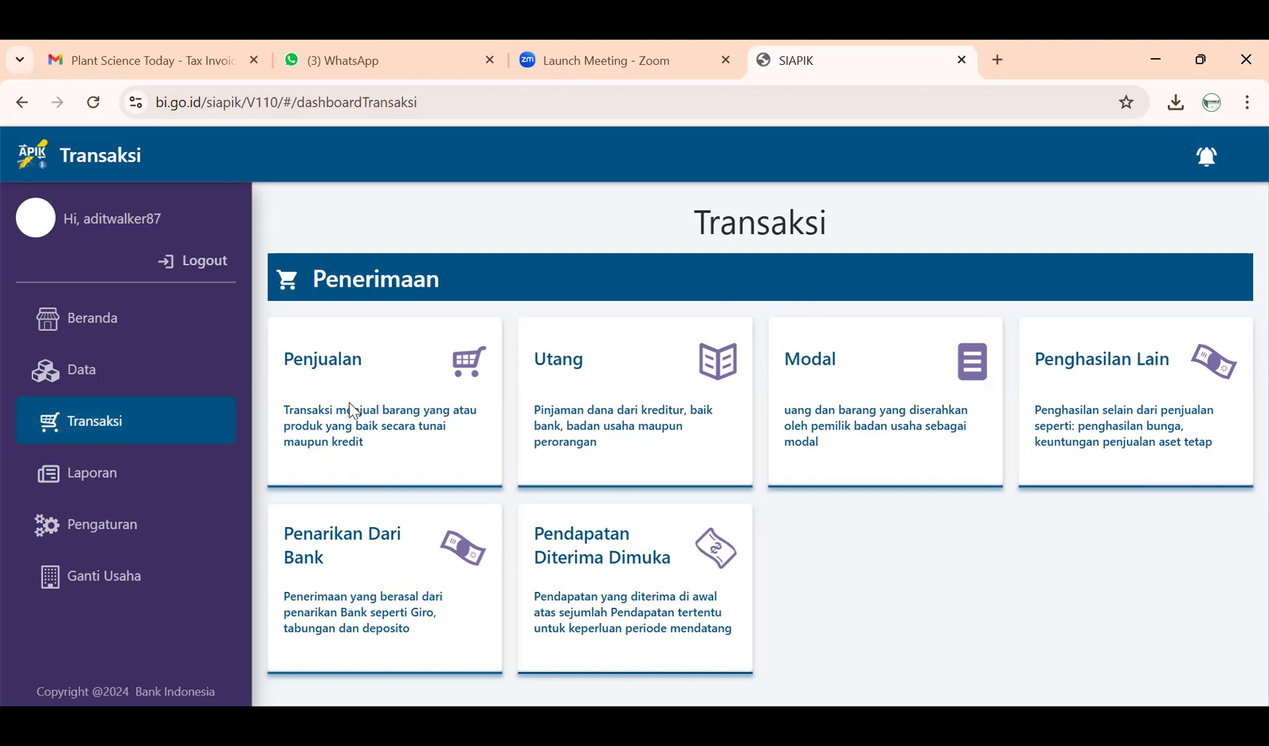
- Scroll to Pengeluaran and open a blank Penarikan Modal capital-withdrawal form
scroll(352, 411, "down", 3)
scroll(354, 412, "down", 2)
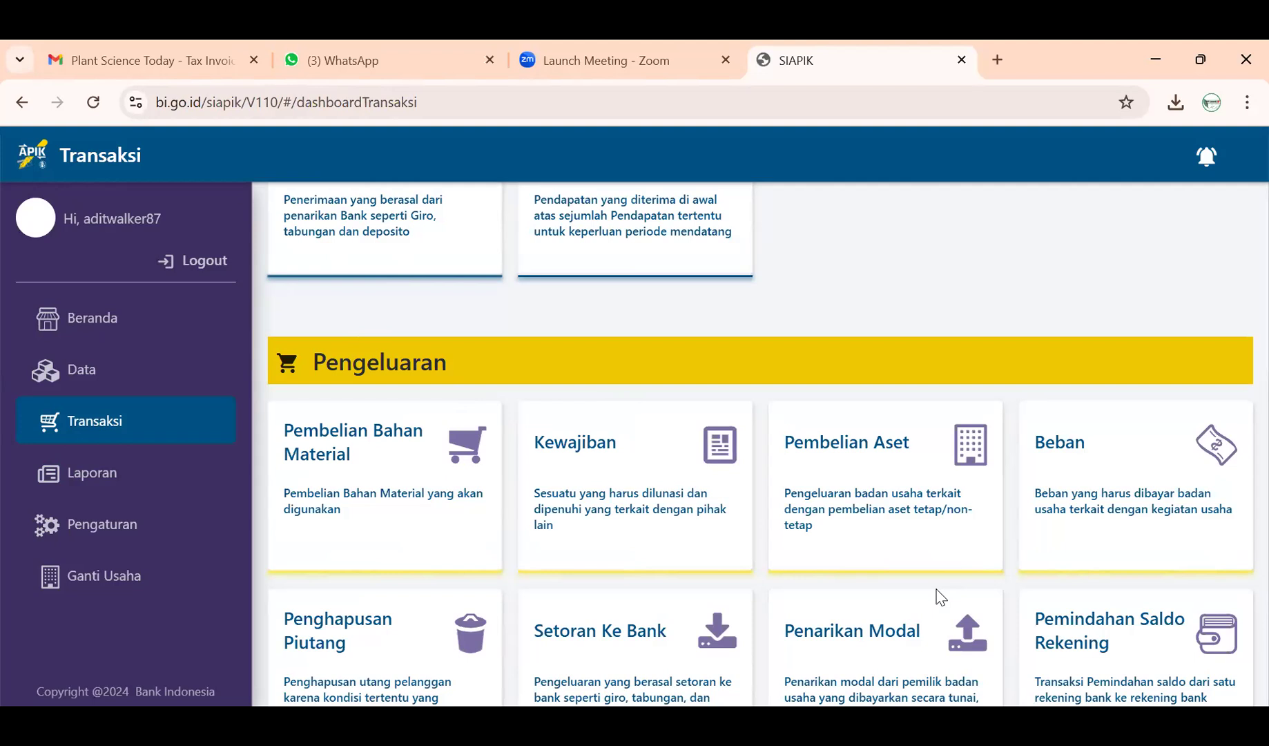
scroll(941, 597, "down", 1)
left_click(894, 595)
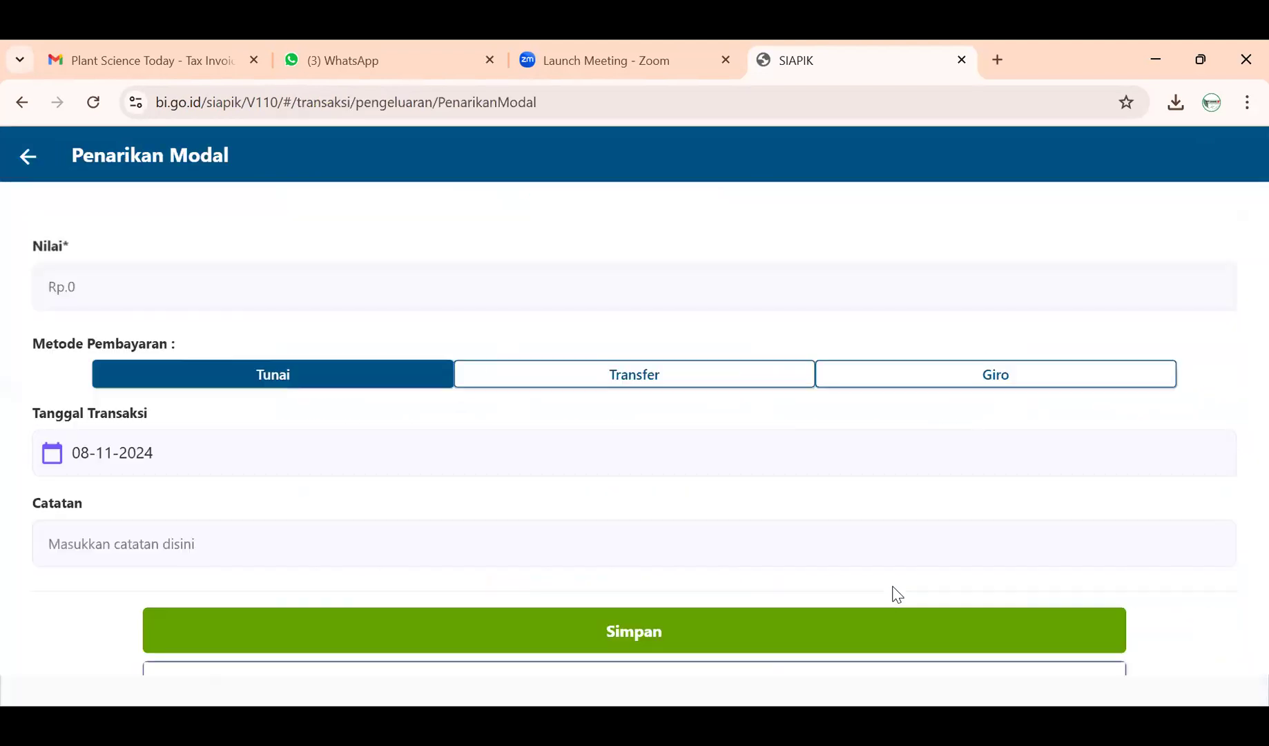
left_click(20, 159)
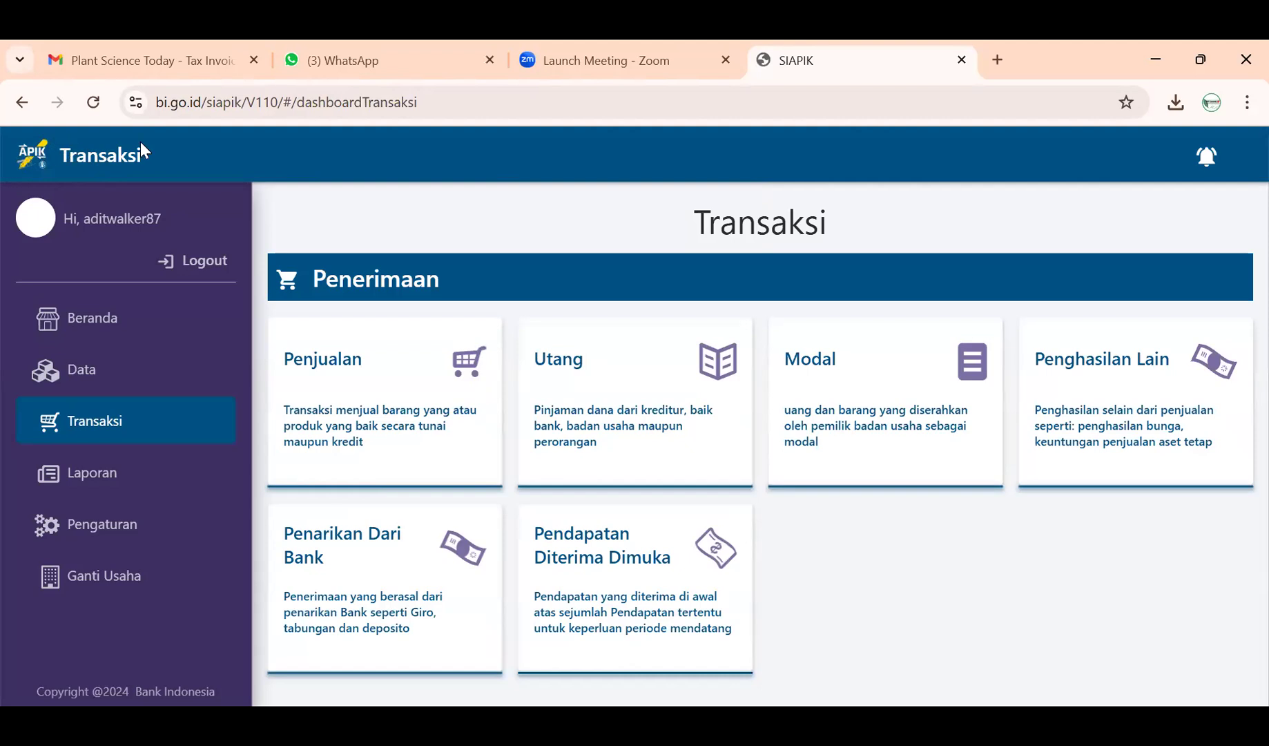
scroll(843, 463, "down", 6)
scroll(846, 468, "down", 2)
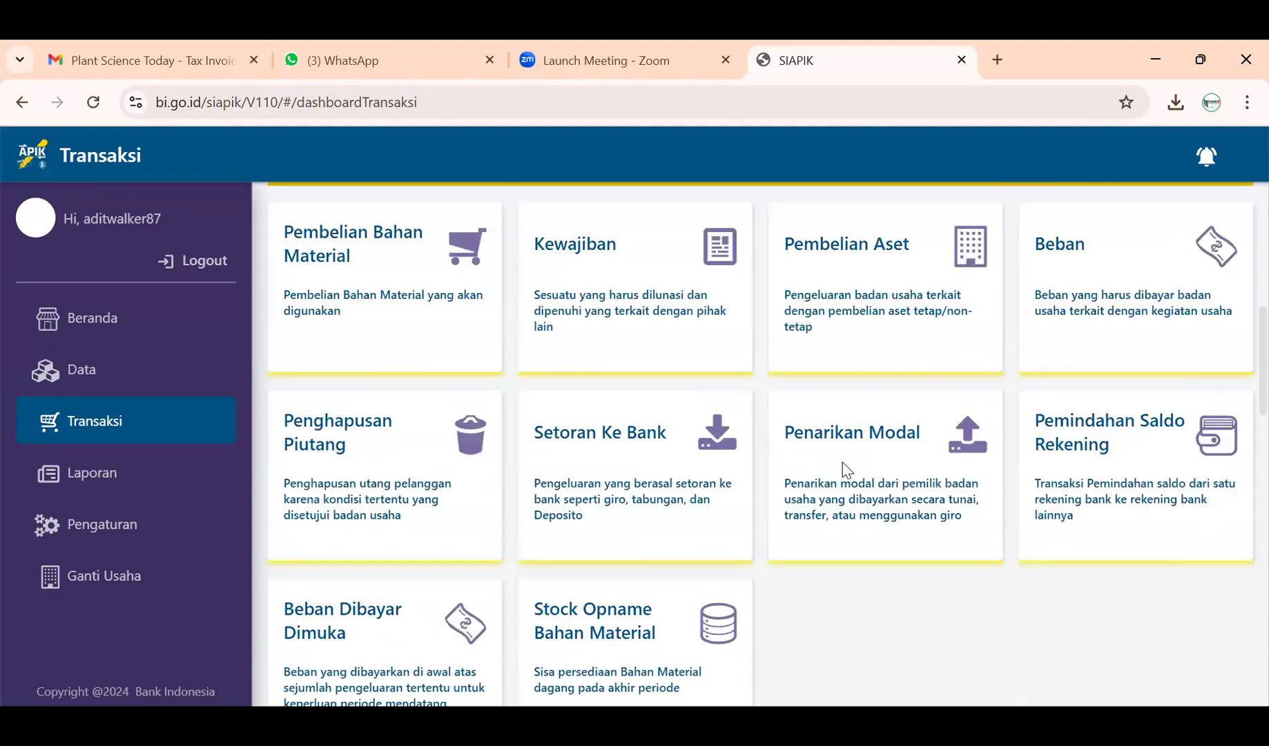
left_click(845, 449)
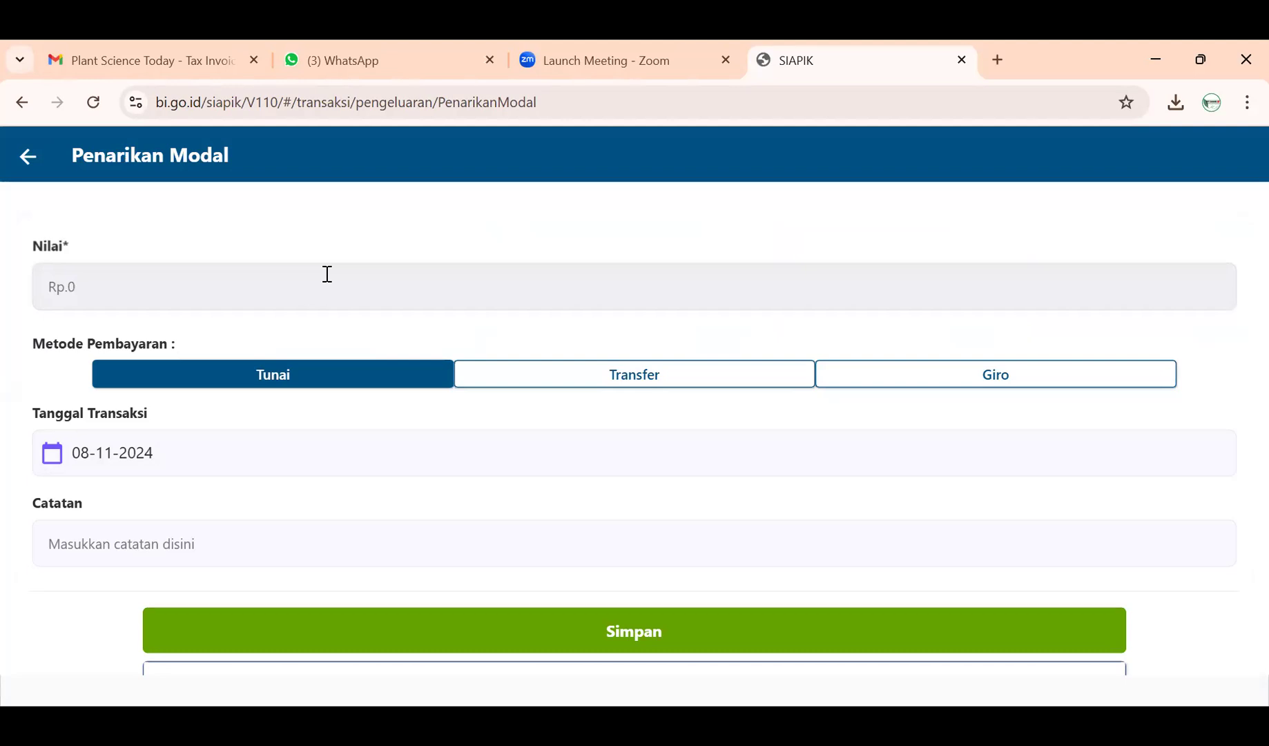
- Fill the withdrawal with Rp 4.000.000, dated 6 November 2024, paid by Transfer from BNI
left_click(263, 286)
type("4.000.00")
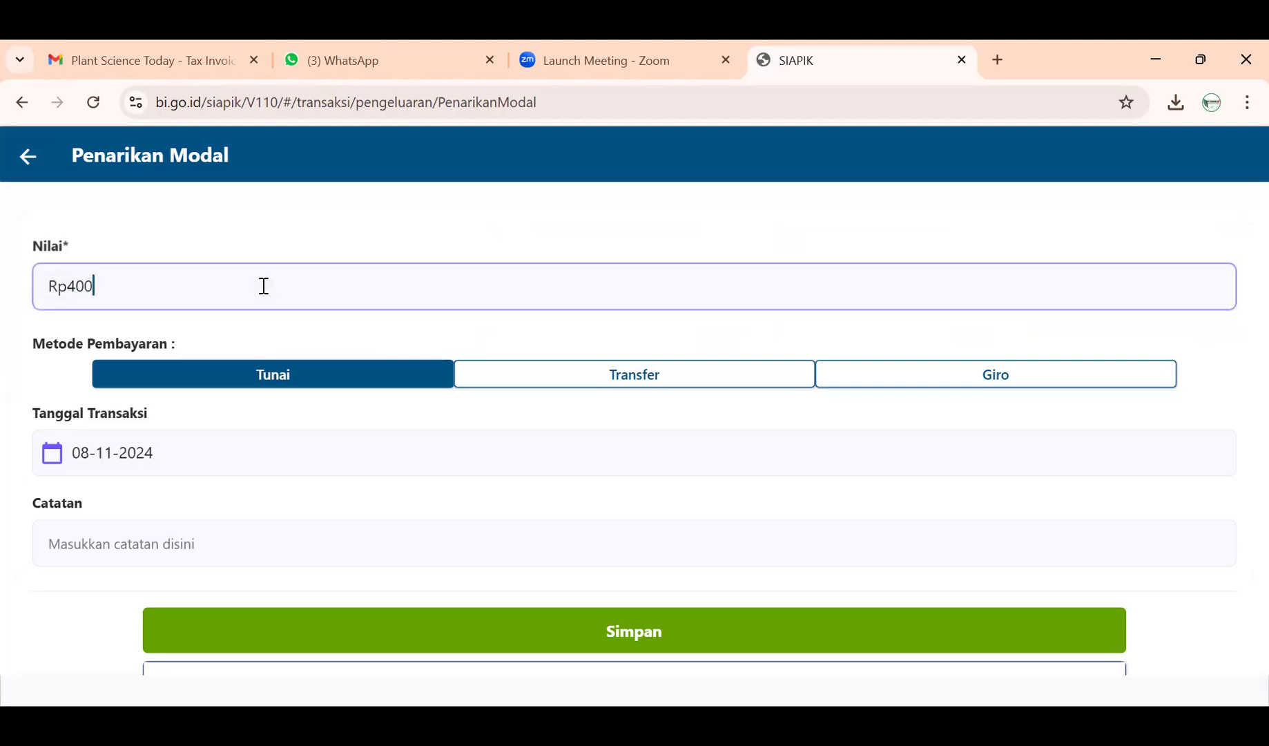
type("0")
left_click(367, 444)
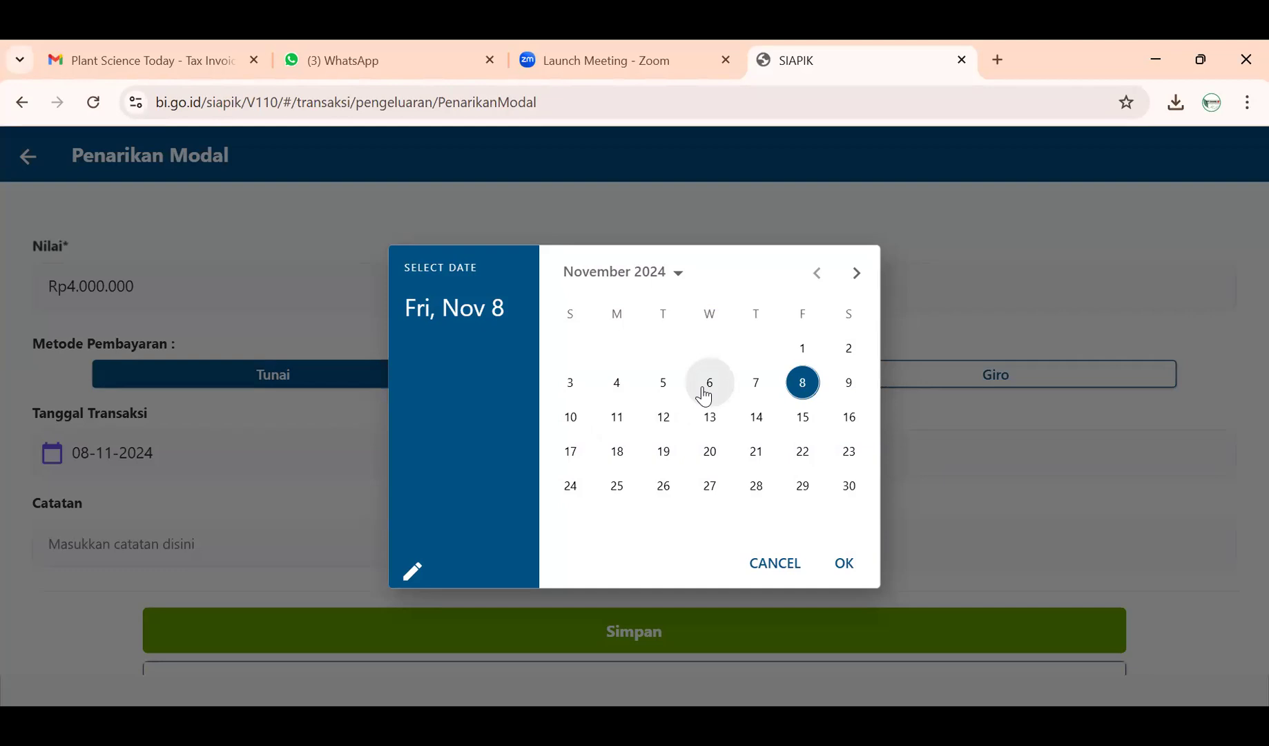
left_click(704, 396)
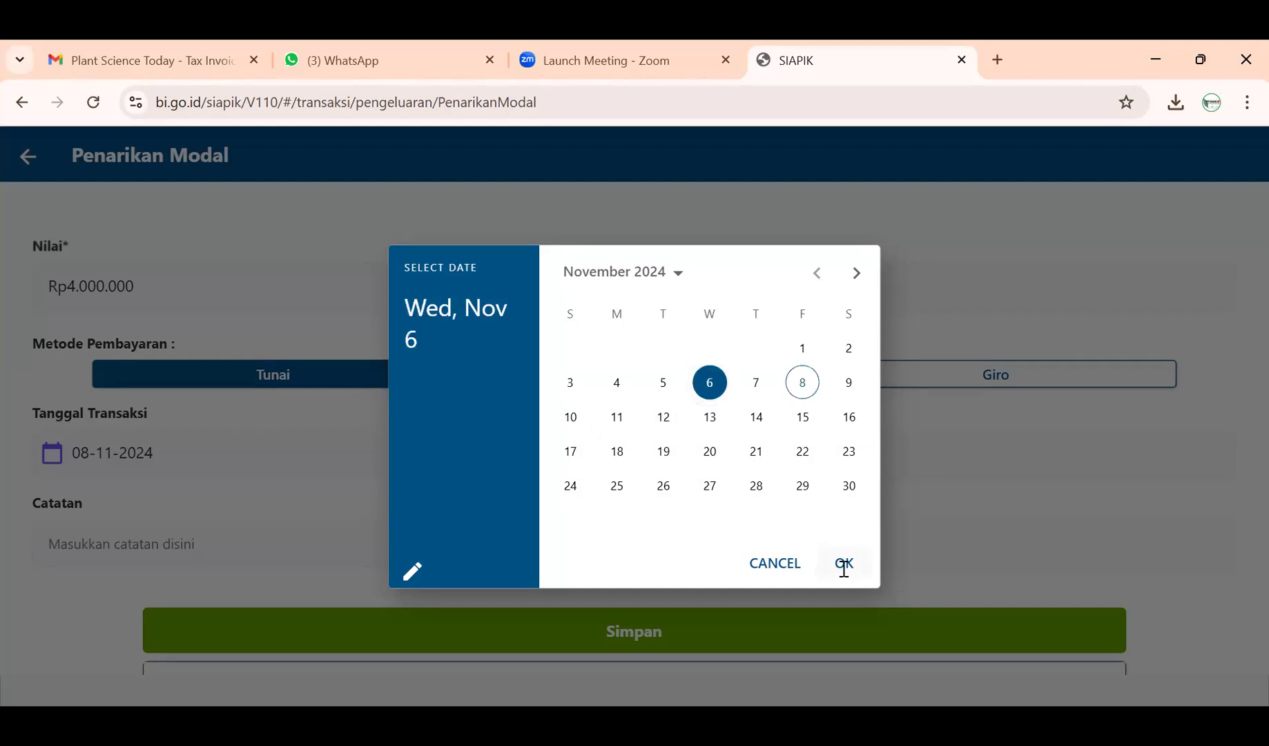
left_click(843, 563)
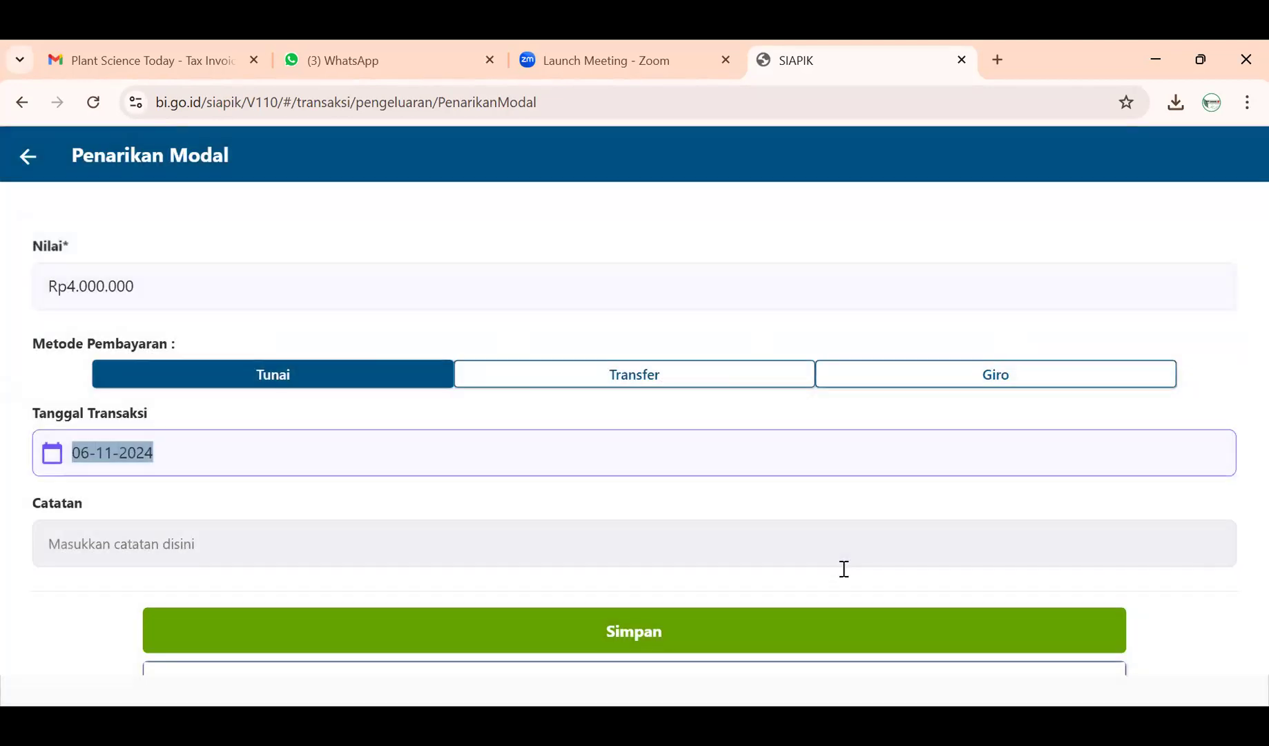
left_click(702, 371)
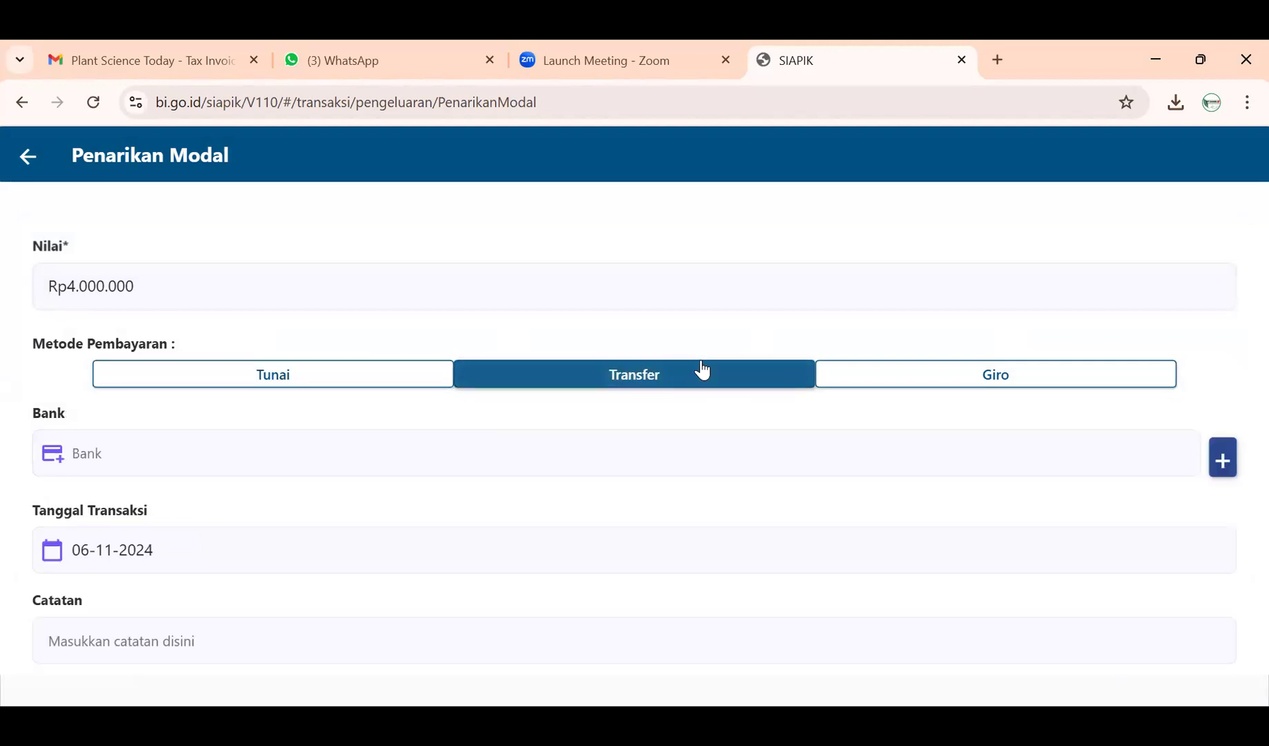
left_click(687, 458)
left_click(549, 437)
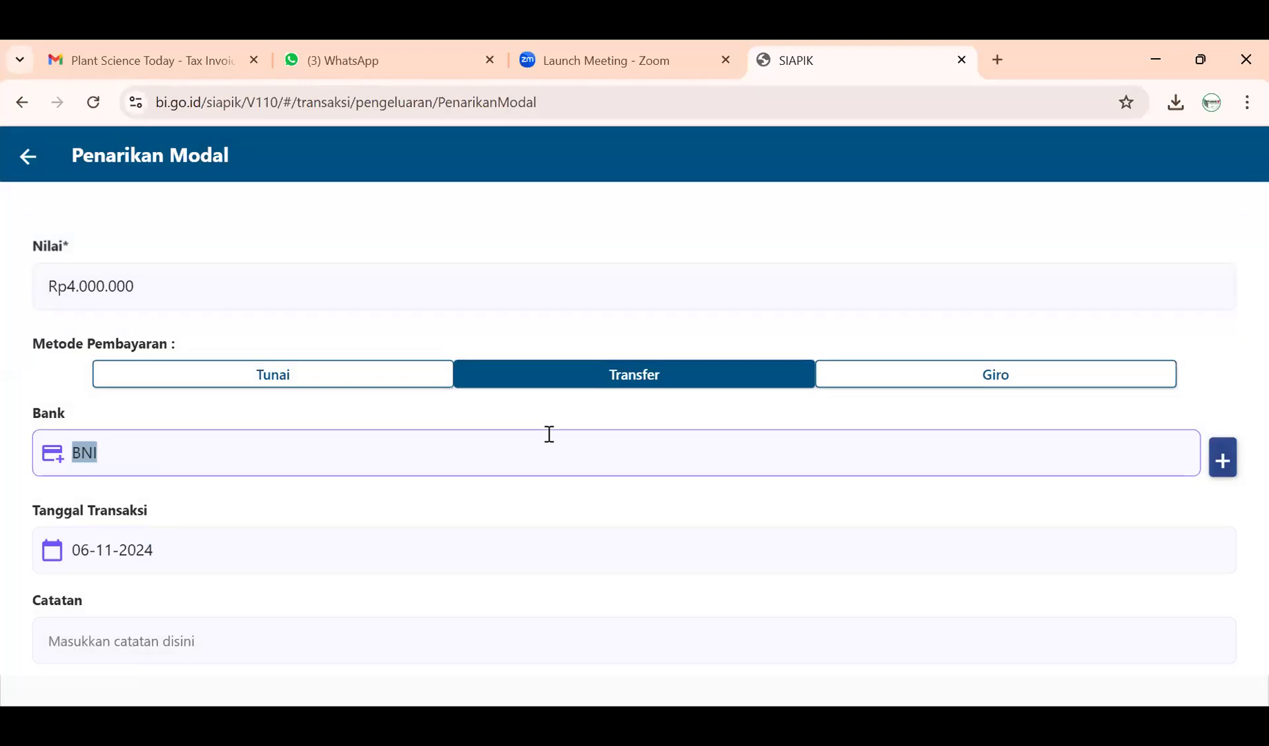
left_click(499, 647)
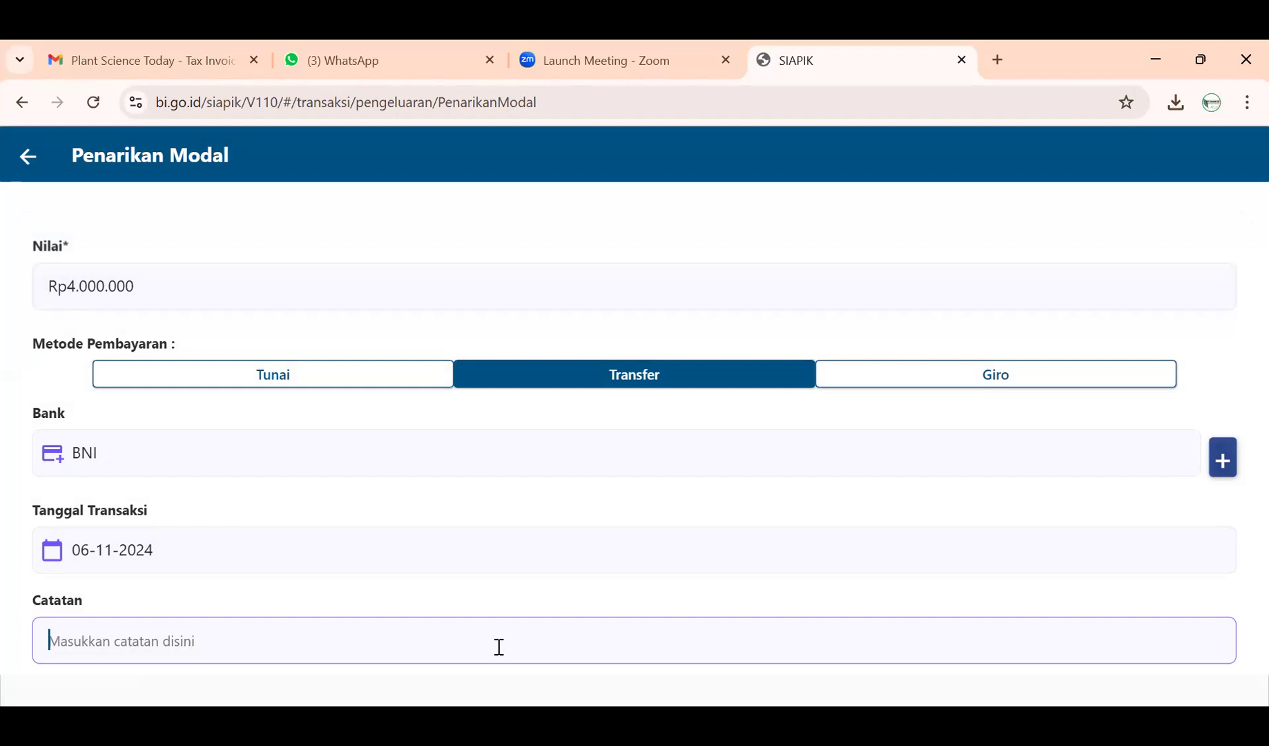
- Enter the note 'Mengambil Dana Pribadi untuk Keperluan Pribadi' in the Catatan field
type("men")
key("BackSpace")
key("BackSpace")
key("BackSpace")
type("Men")
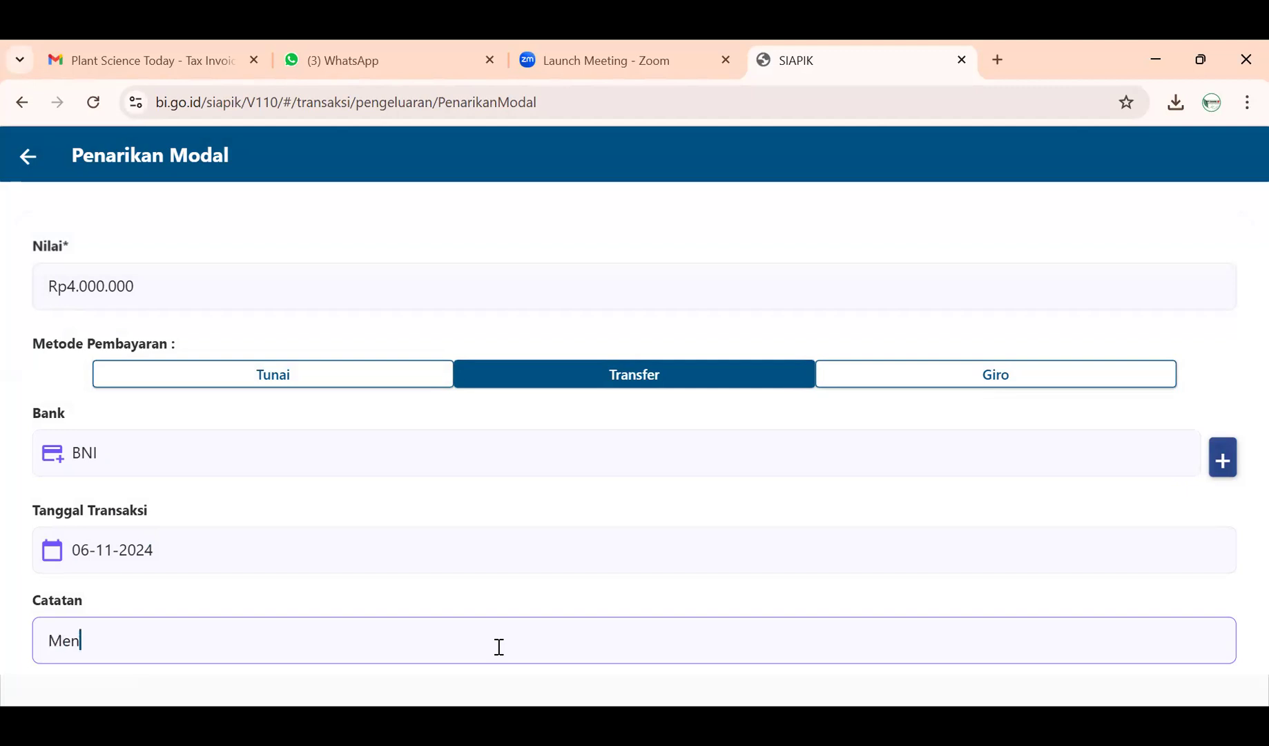
type("gambu")
key("BackSpace")
type("il Dana Pribadi")
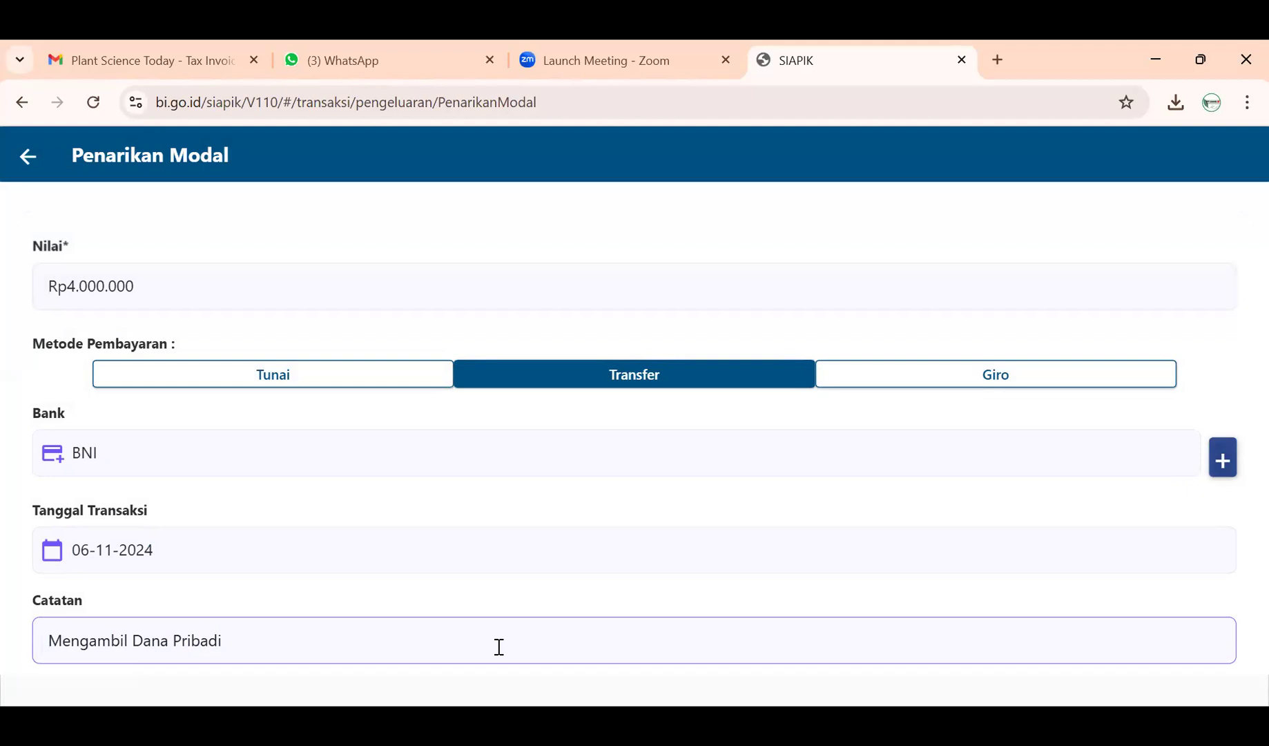
type("untuk Keperluan ")
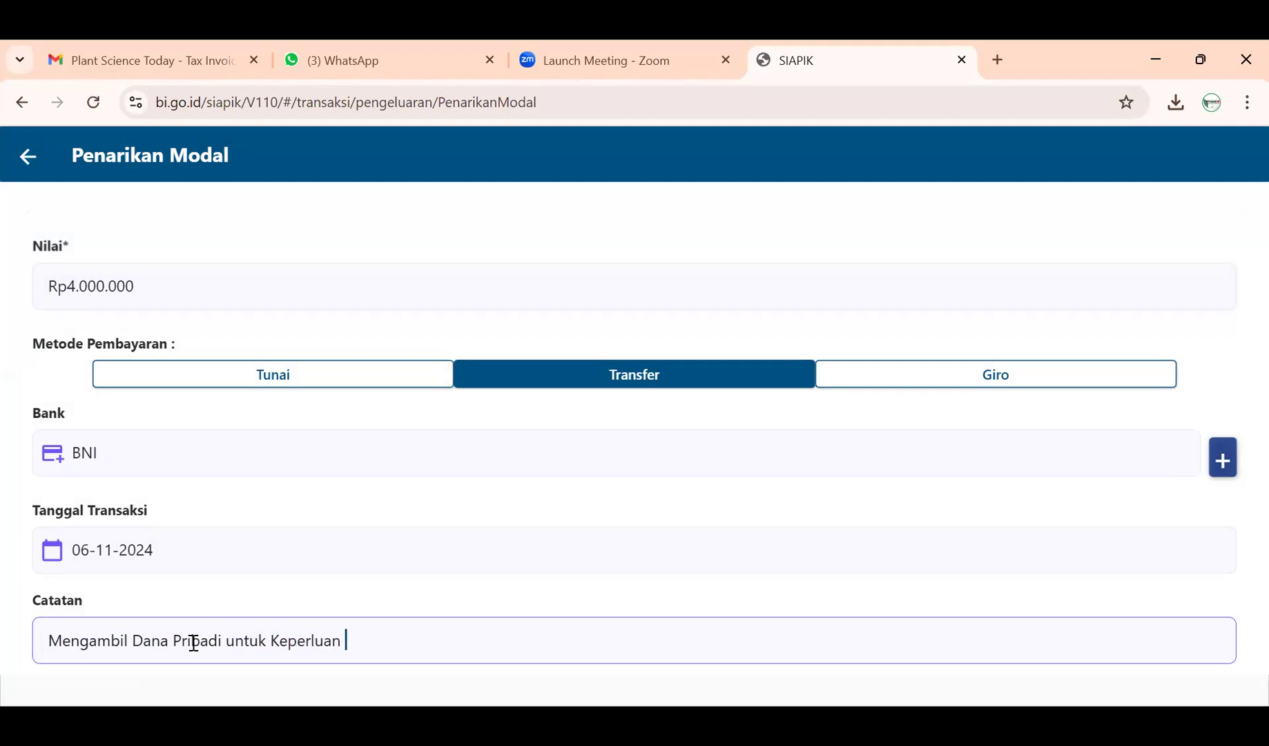
type("Pribadi")
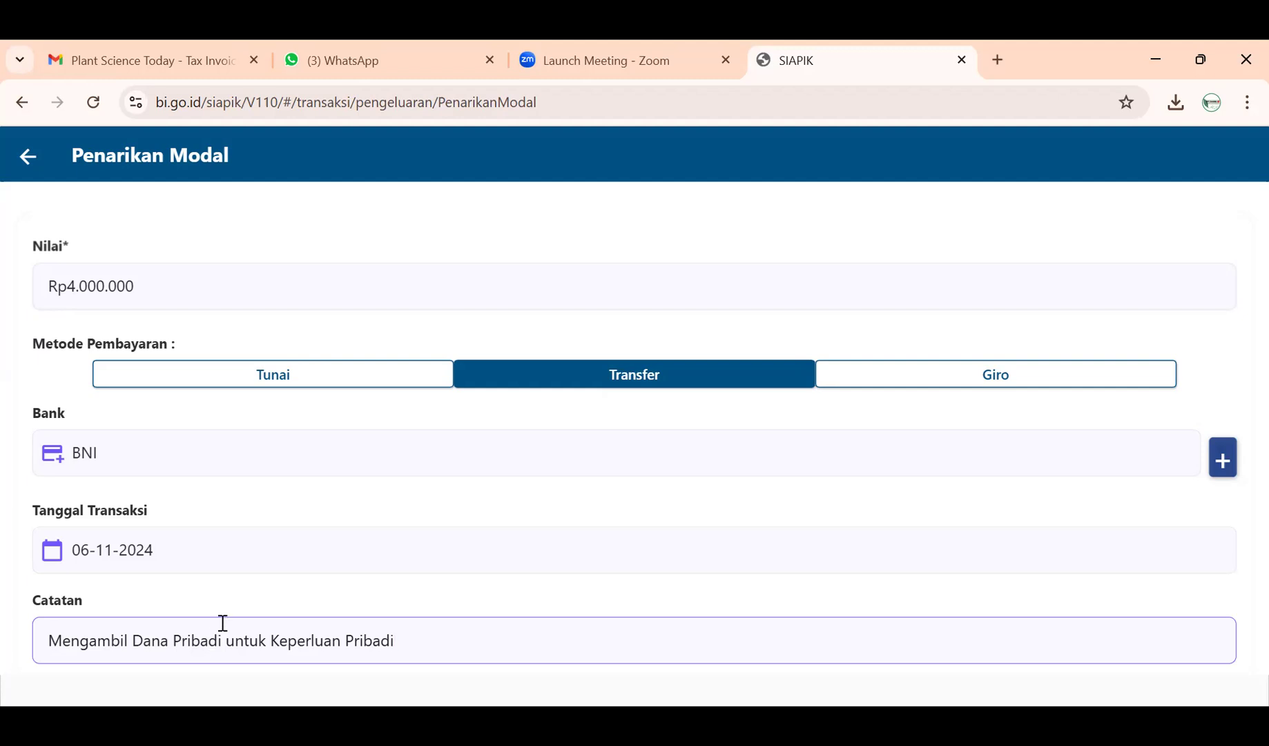
- Save the Rp4.000.000 Penarikan Modal transfer from BNI
scroll(249, 589, "down", 1)
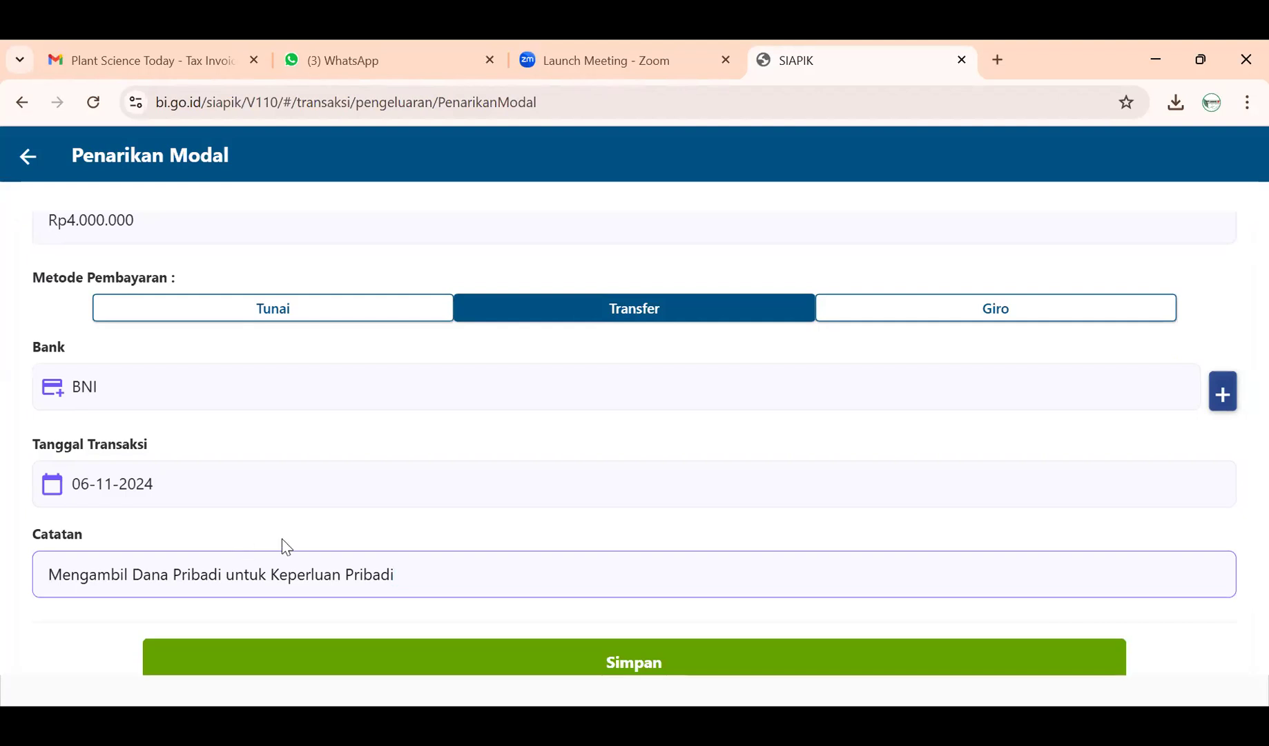
scroll(280, 546, "down", 2)
scroll(273, 461, "up", 3)
scroll(462, 449, "down", 1)
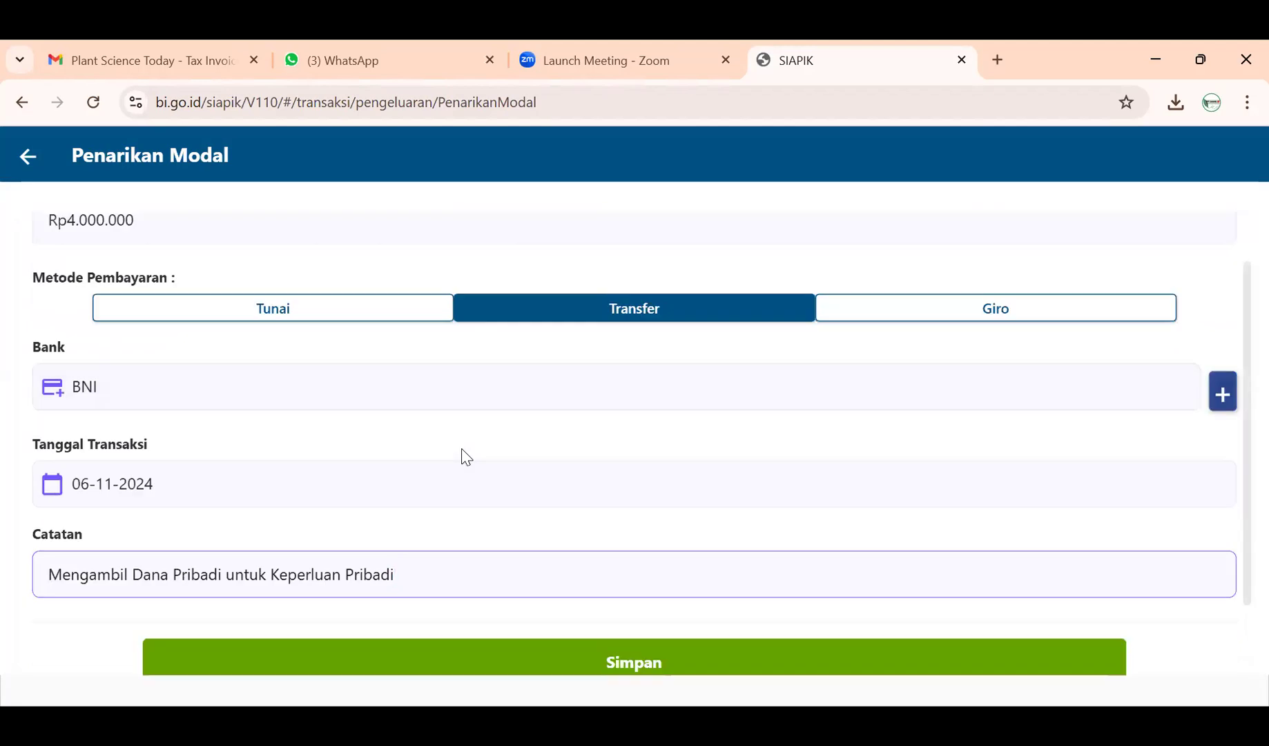
scroll(487, 513, "down", 2)
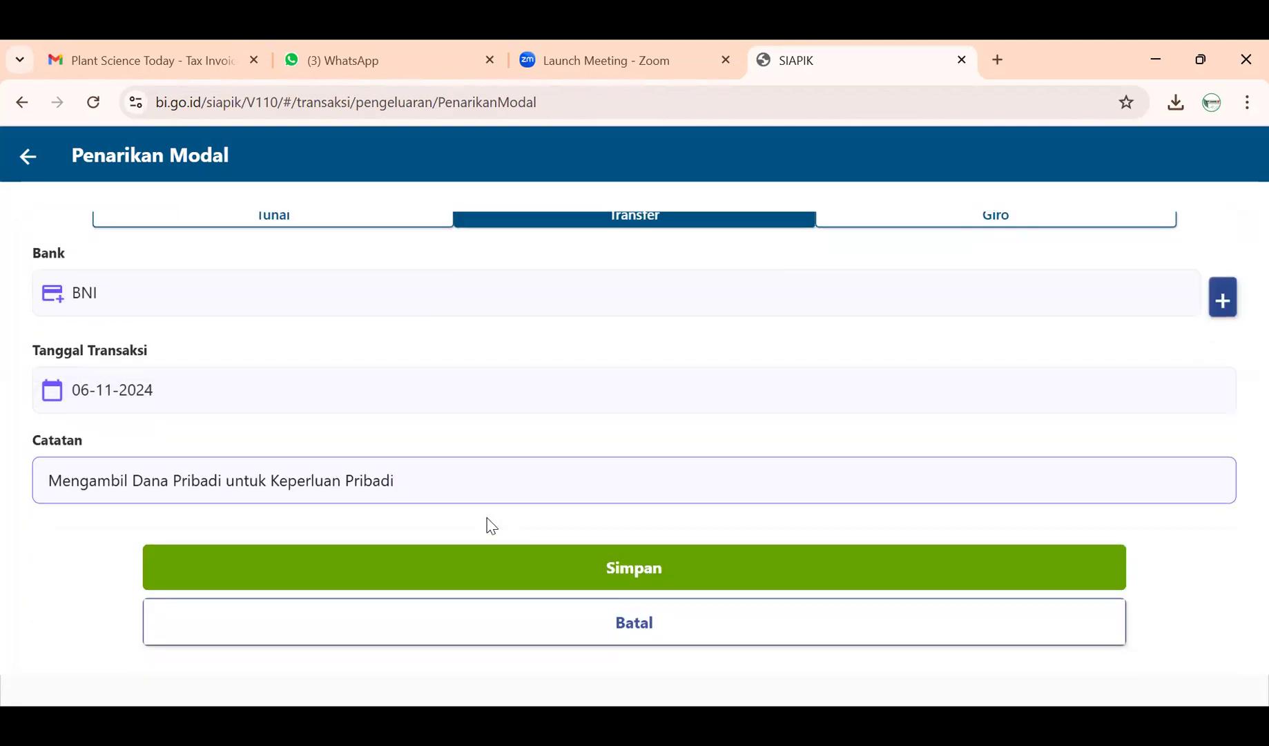
left_click(511, 574)
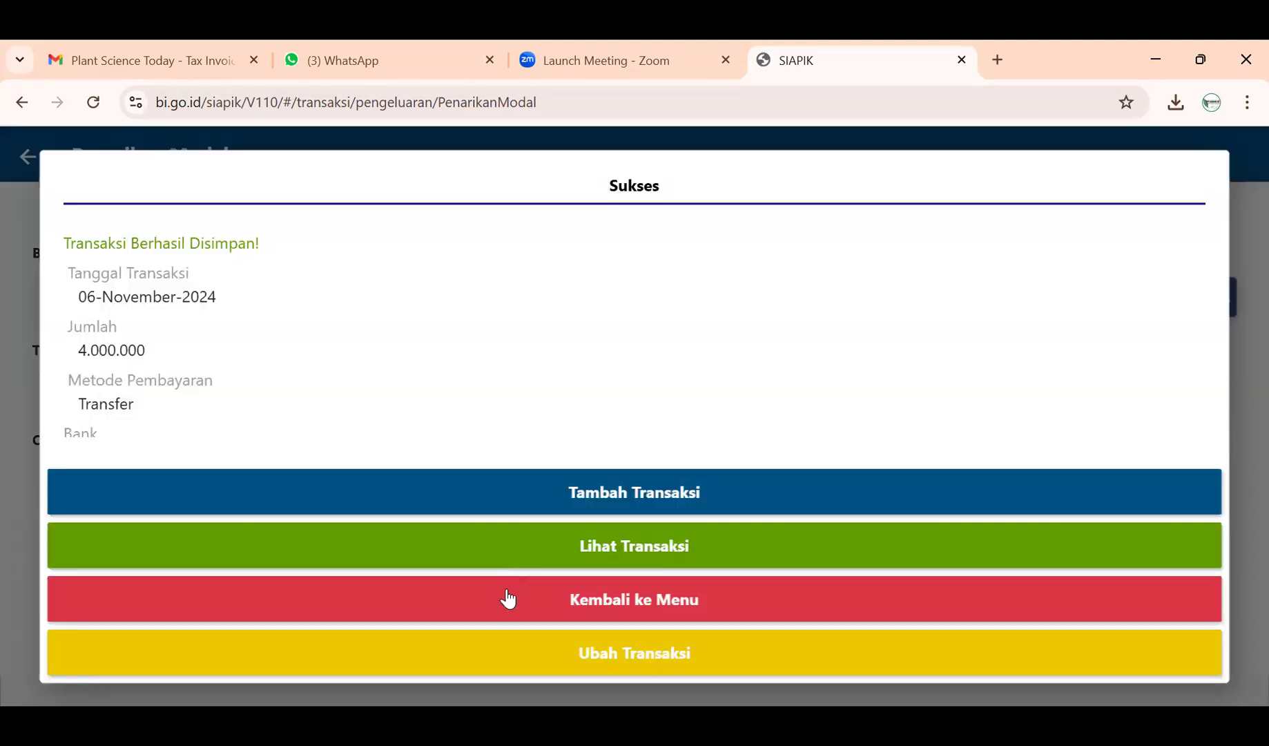
- Check that the Rp4.000.000 Penarikan Modal entry tops History Transaksi, then return to Laporan
left_click(509, 598)
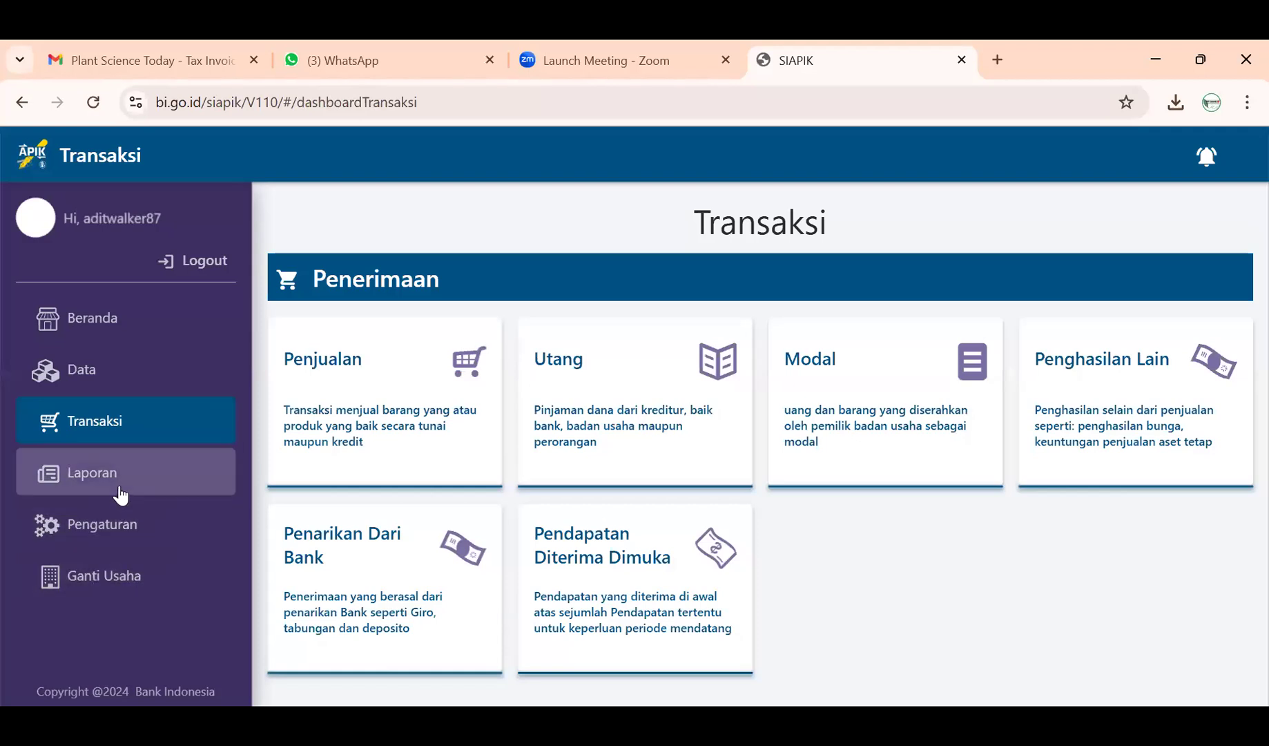
left_click(150, 494)
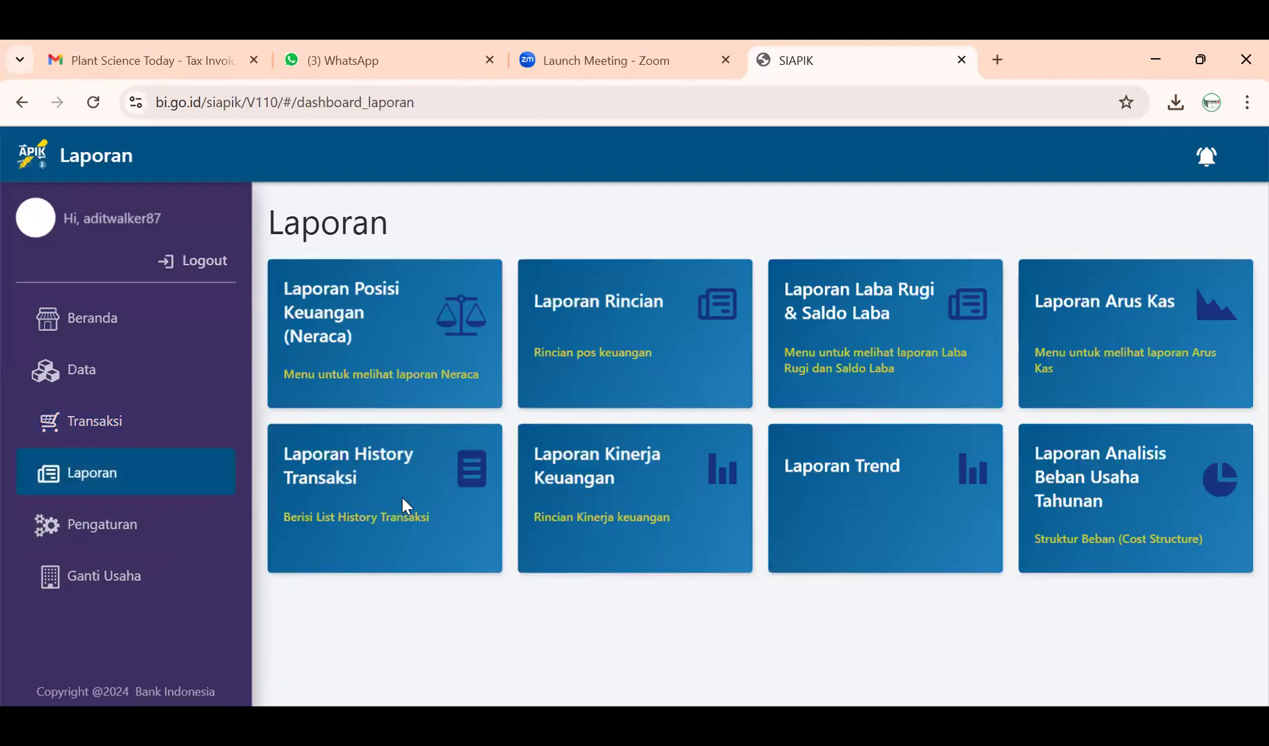
left_click(406, 506)
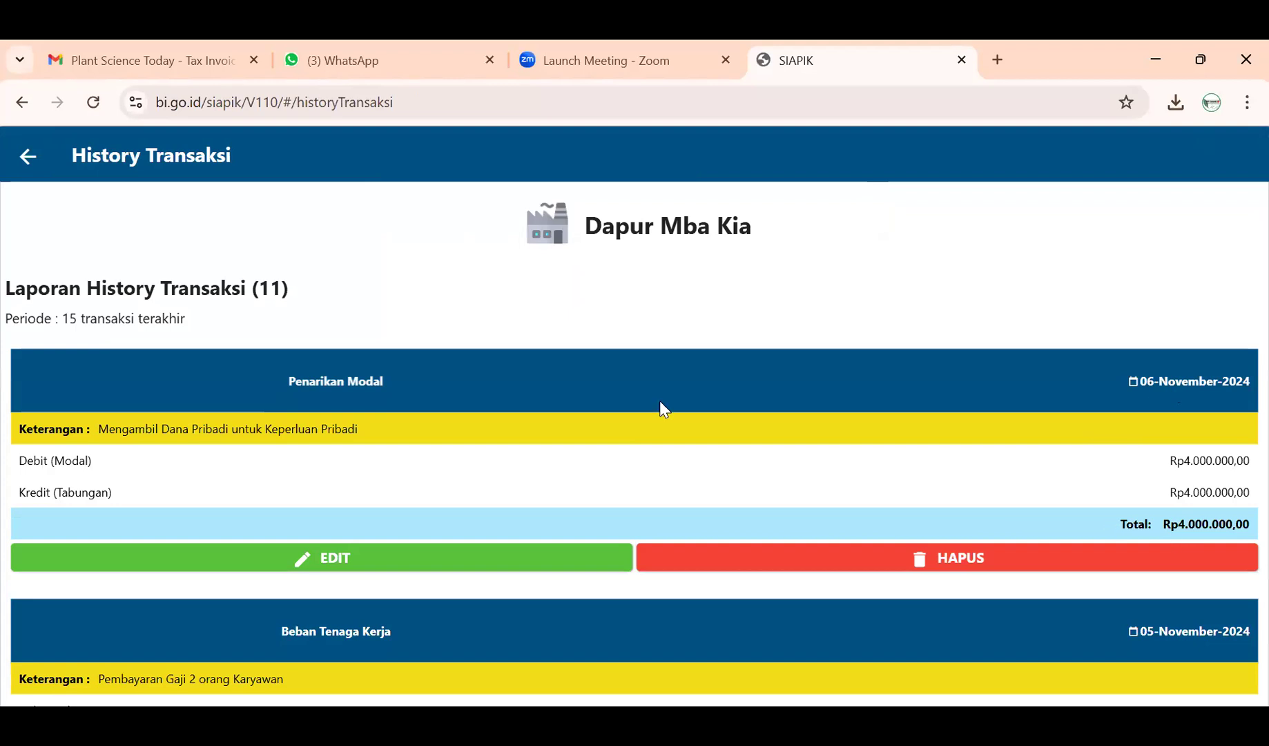
left_click(27, 157)
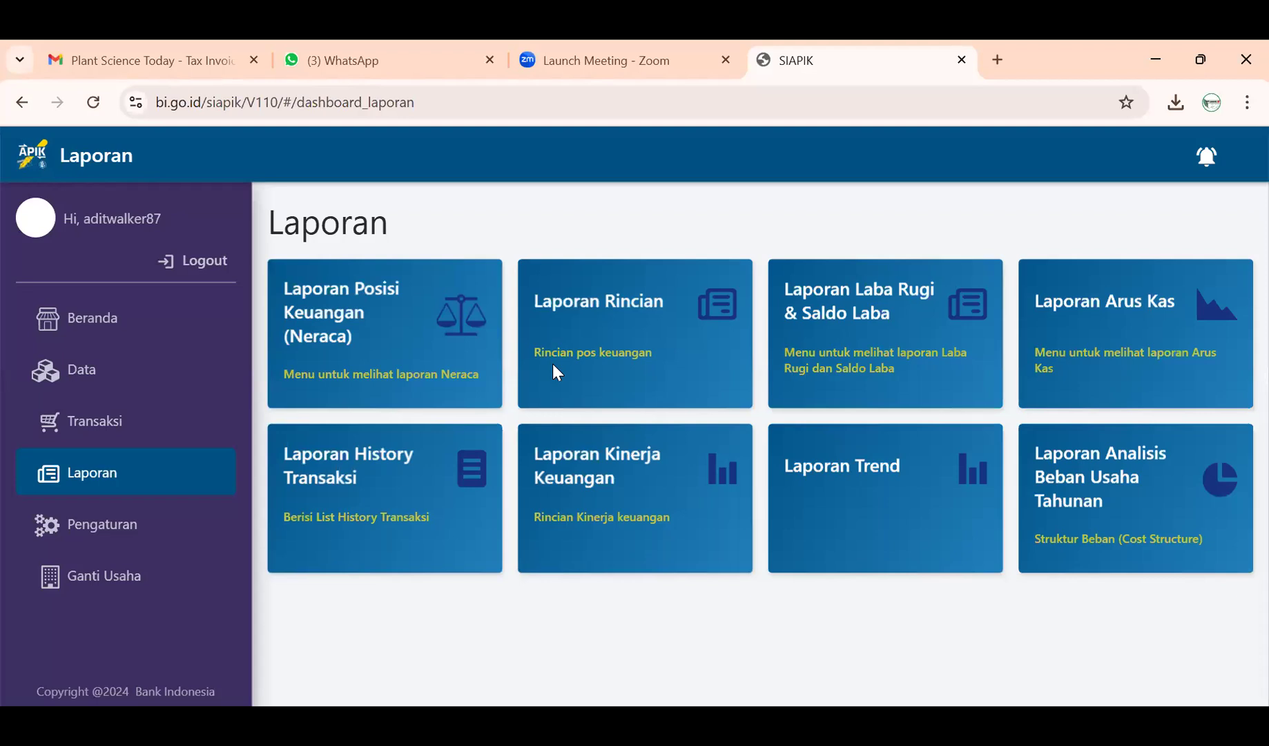
- Return to the Transaksi dashboard and preview the Kewajiban repayment options
left_click(122, 418)
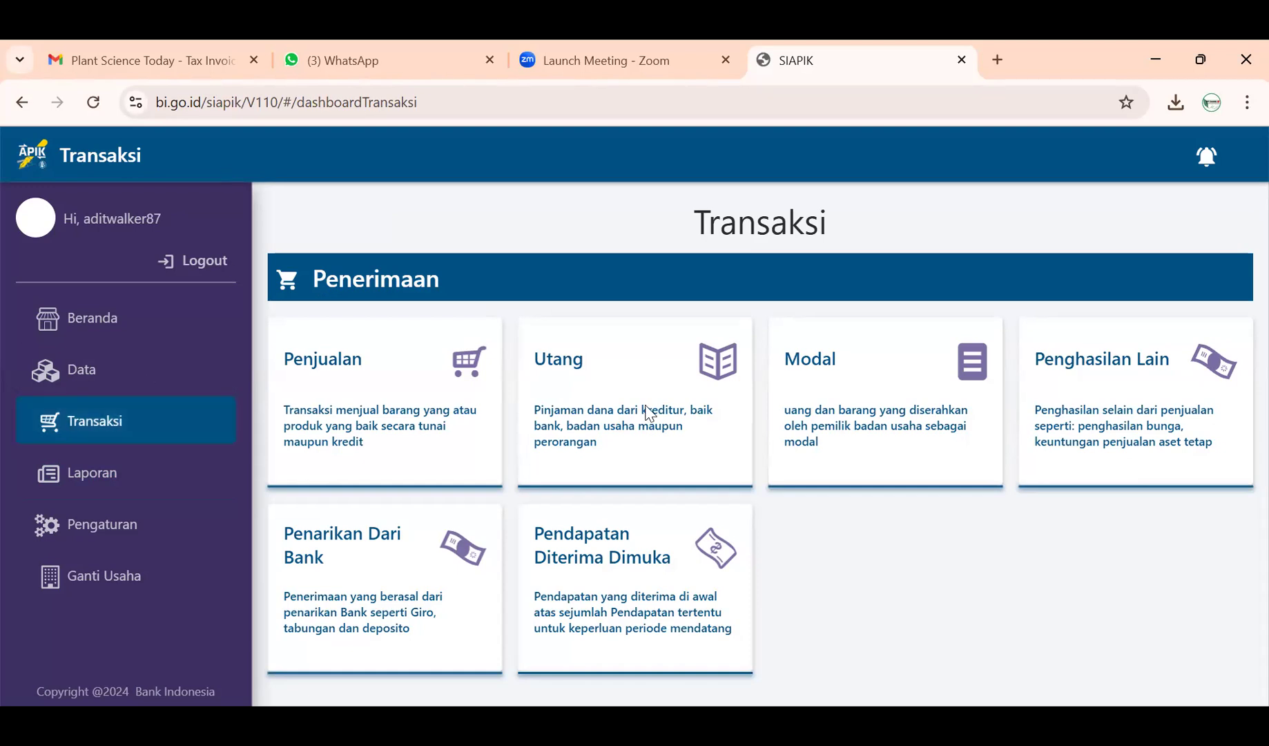
scroll(531, 408, "down", 3)
scroll(529, 407, "down", 3)
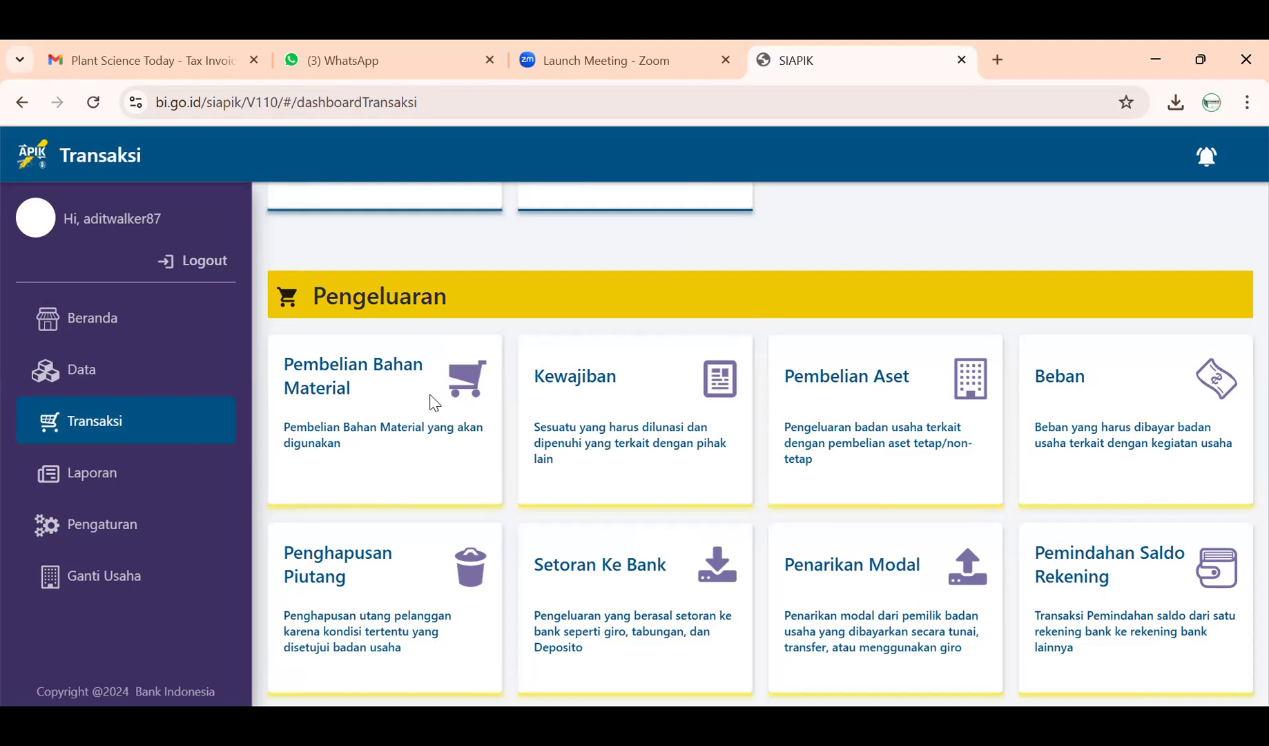
left_click(577, 406)
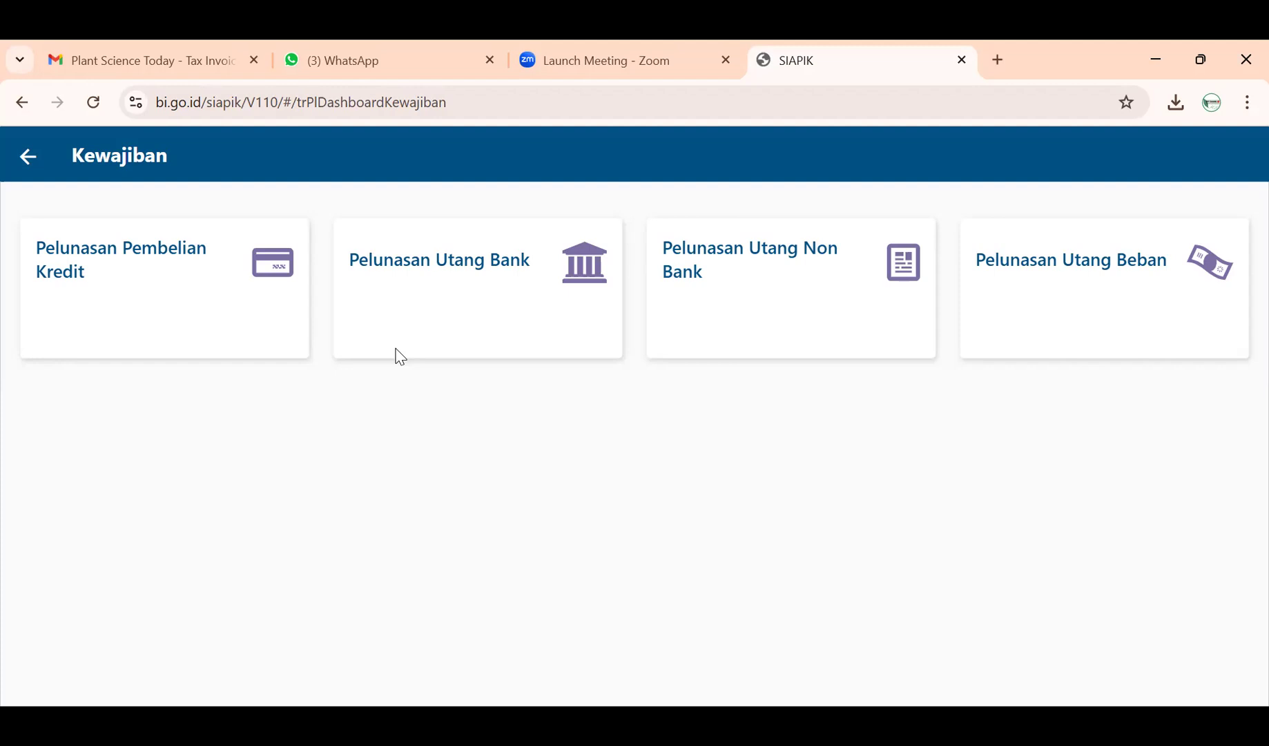
- Browse the material purchase and liability repayment option pages from the dashboard
left_click(31, 158)
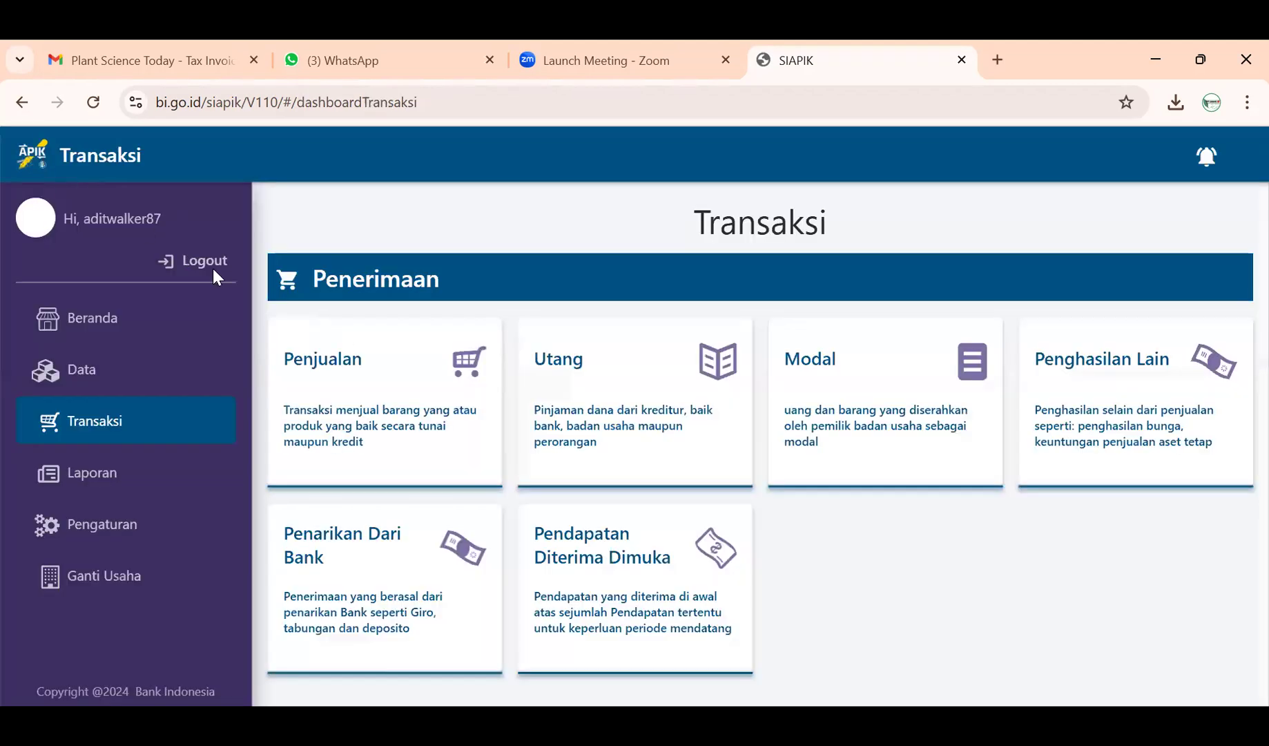
scroll(445, 419, "down", 5)
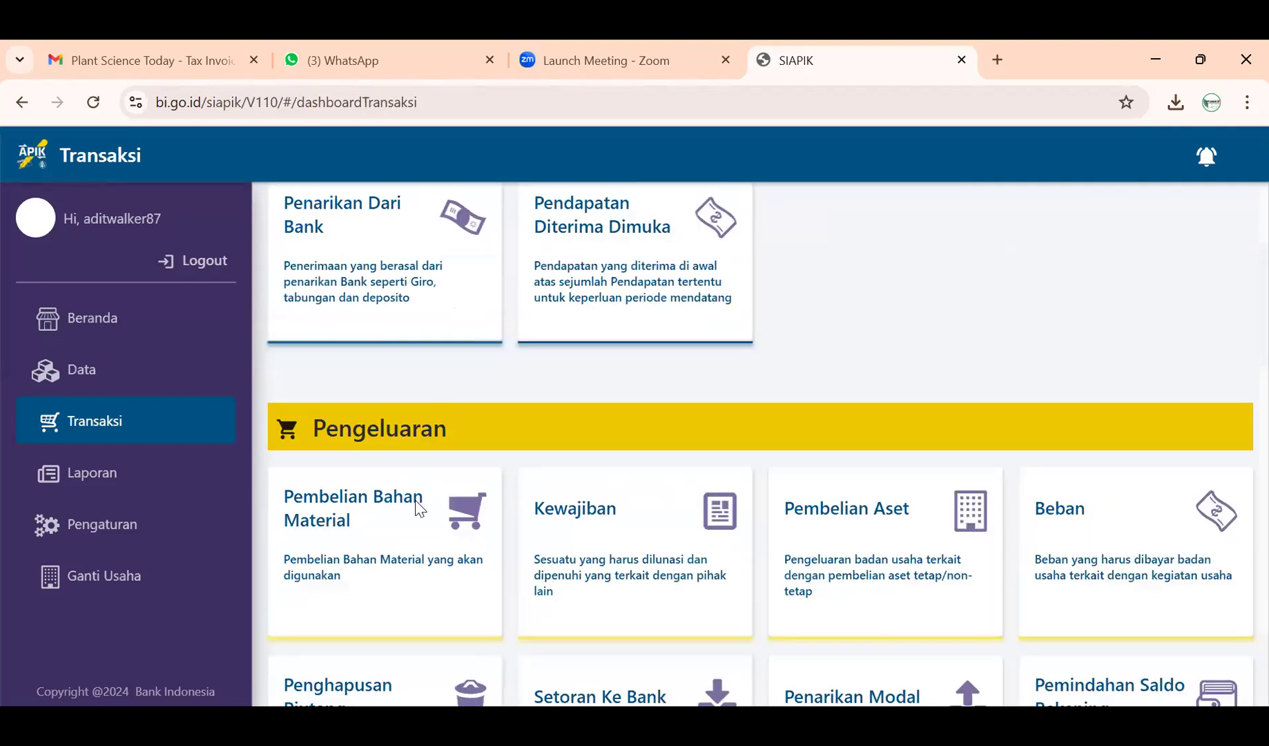
left_click(417, 509)
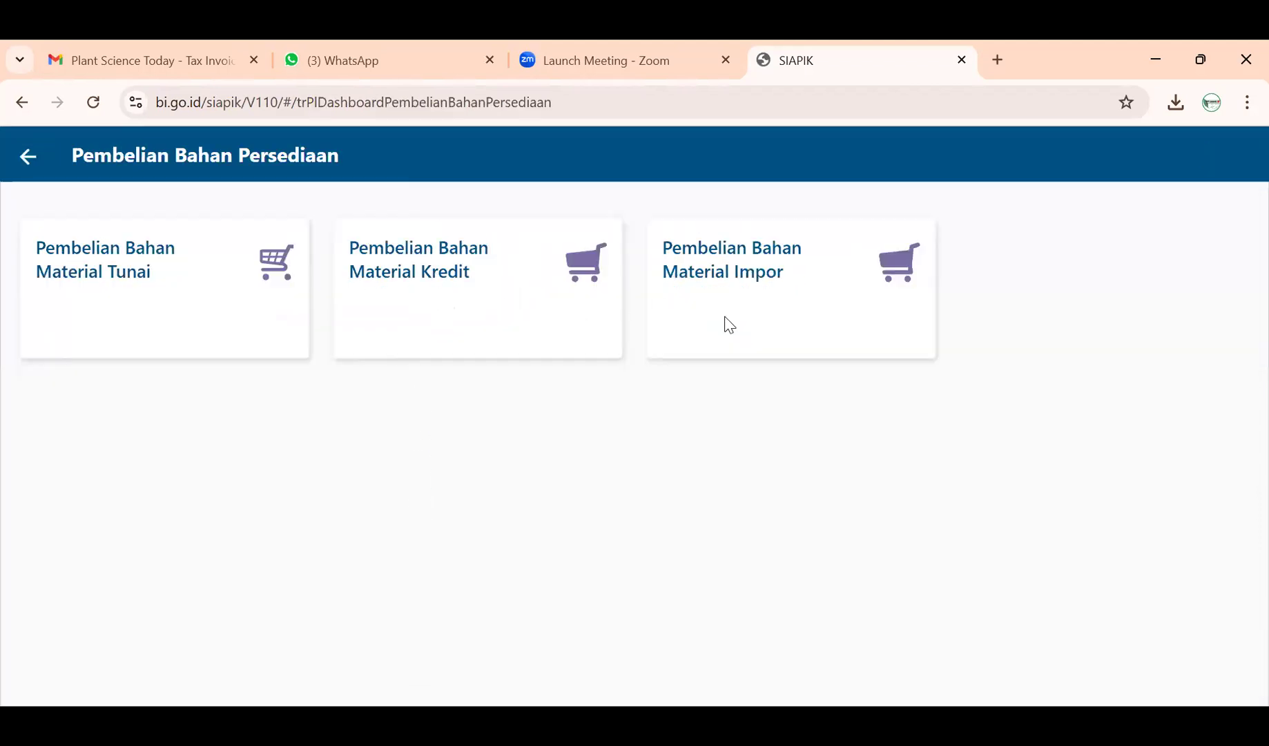
left_click(29, 160)
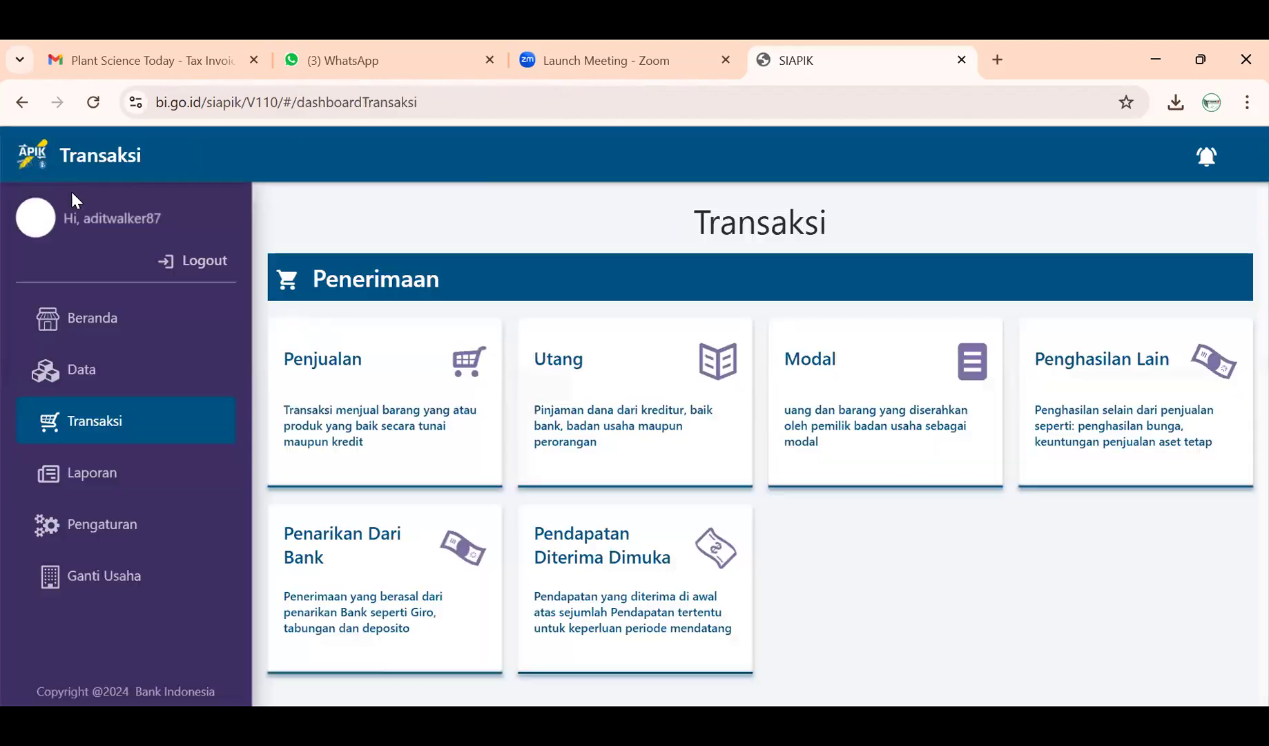
scroll(633, 434, "down", 5)
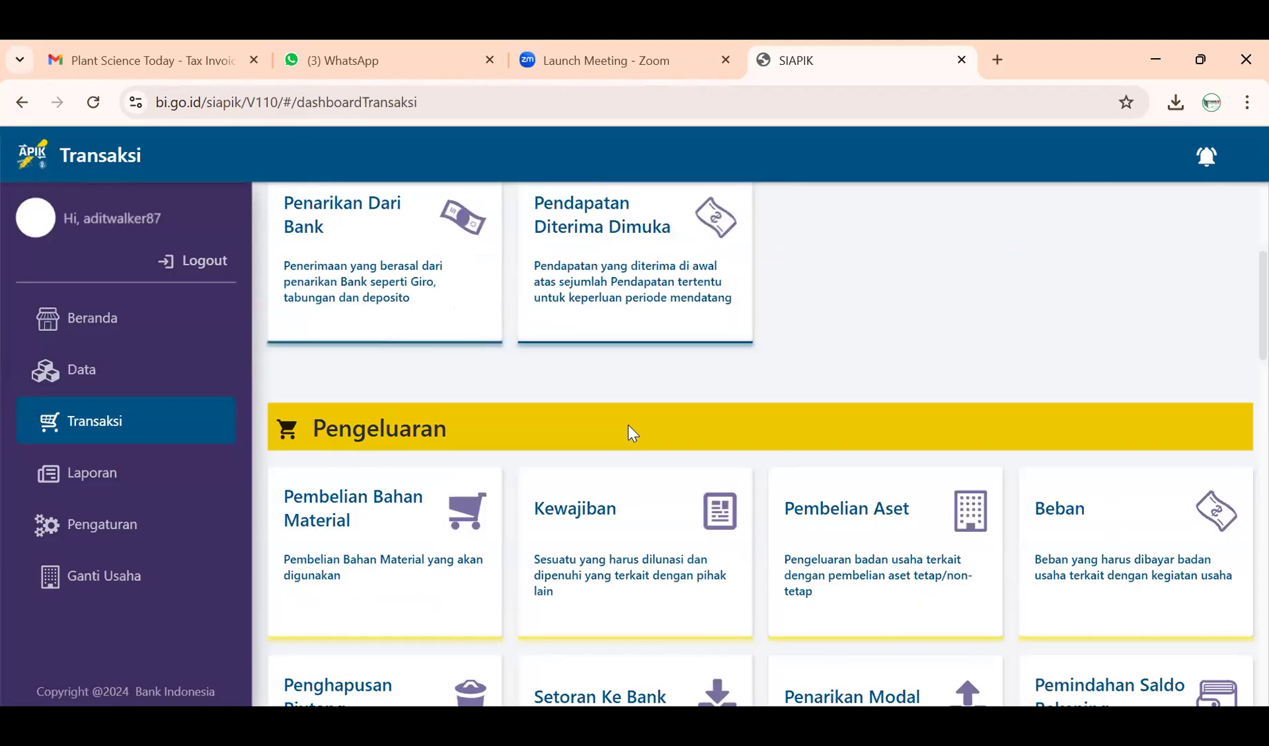
left_click(629, 431)
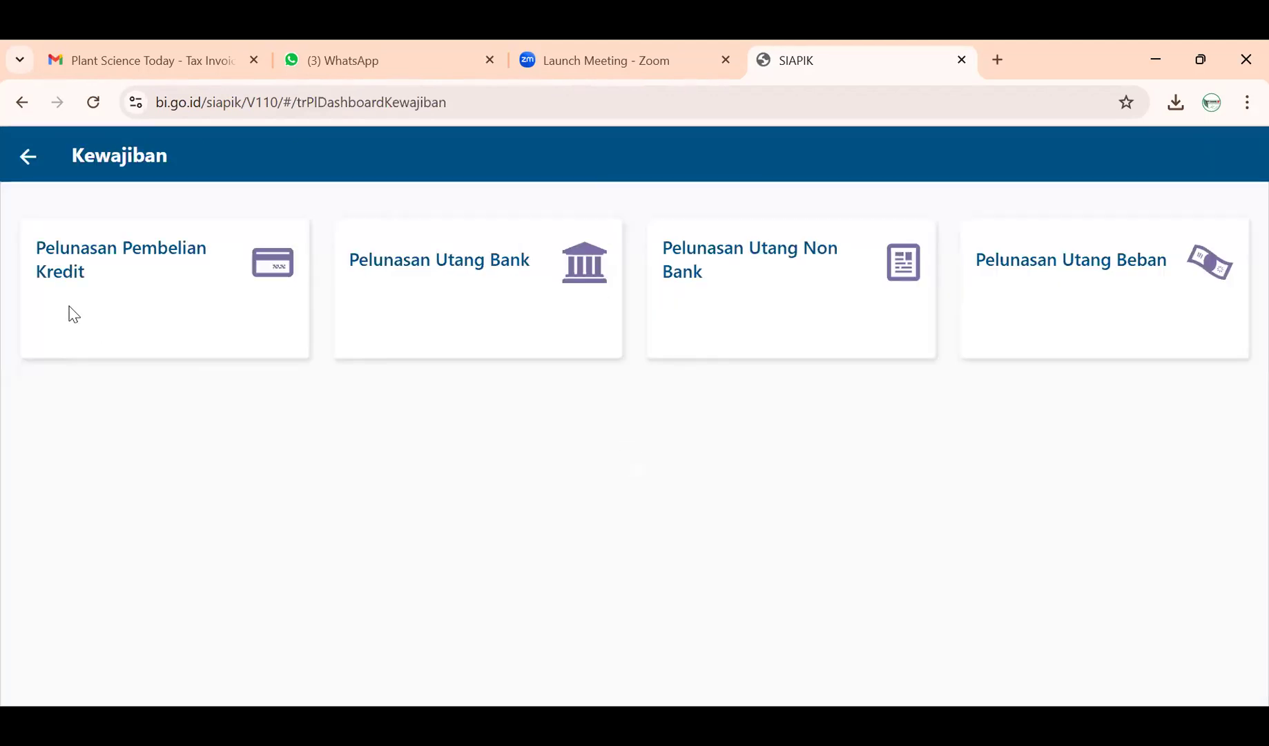
left_click(27, 157)
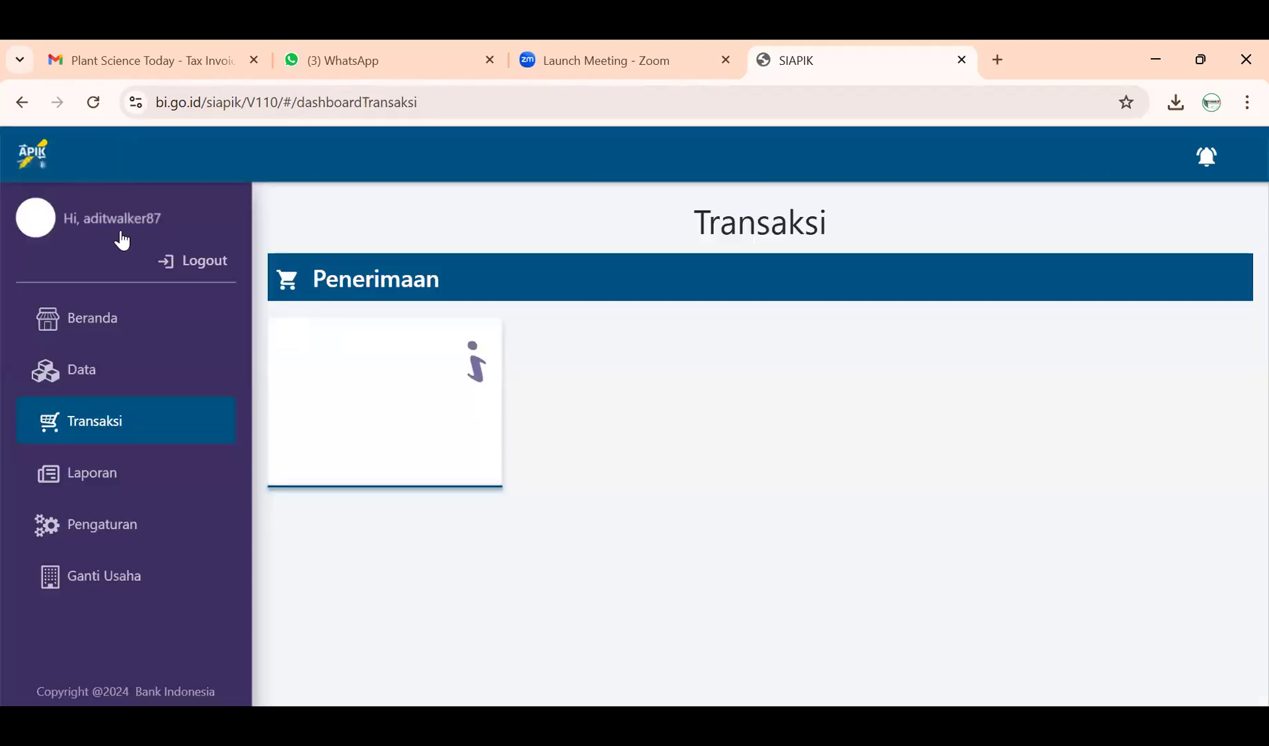
- Look through the expense categories and the receivable write-off form
scroll(760, 525, "down", 4)
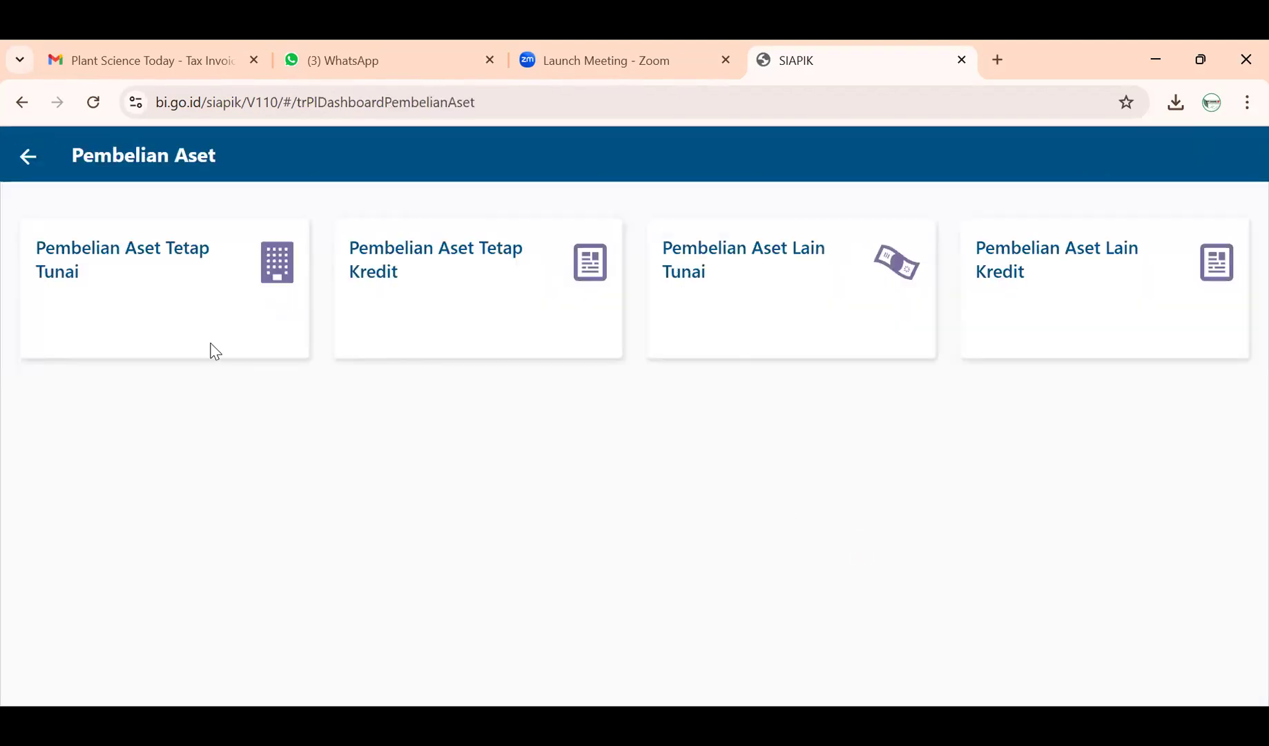
left_click(29, 158)
scroll(802, 601, "down", 5)
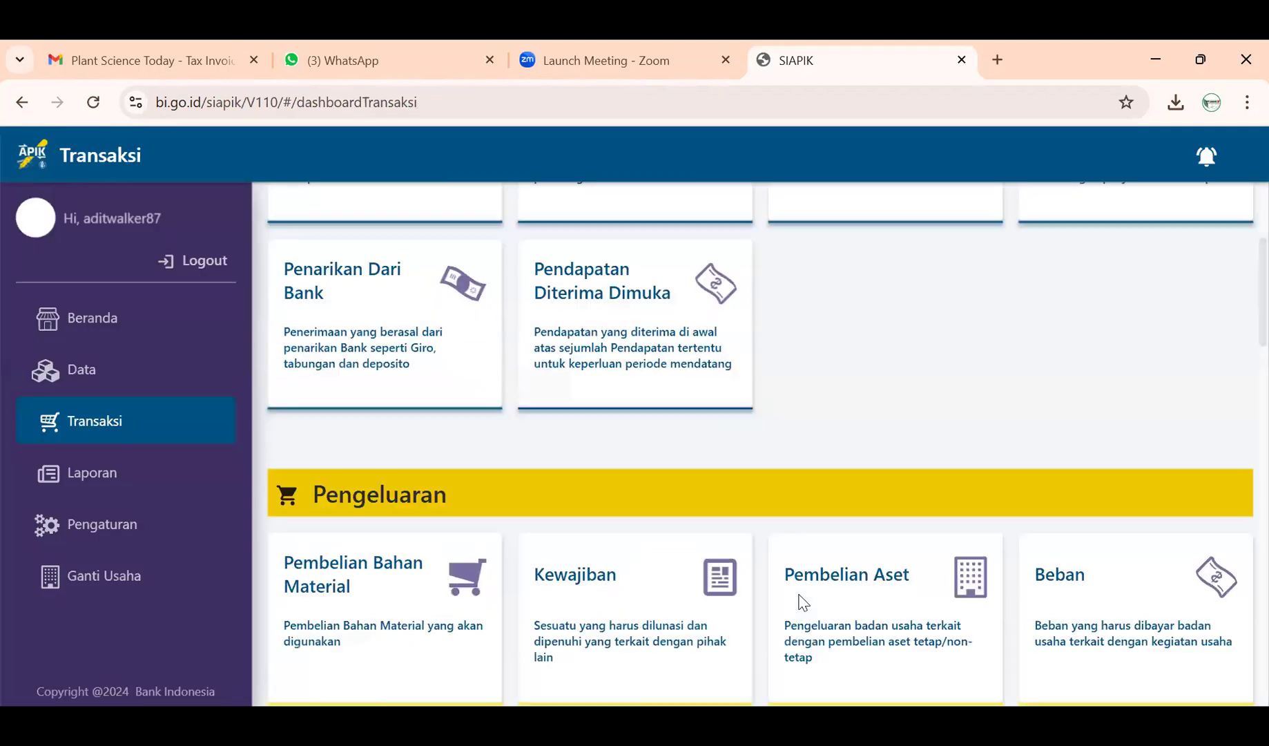
left_click(1086, 534)
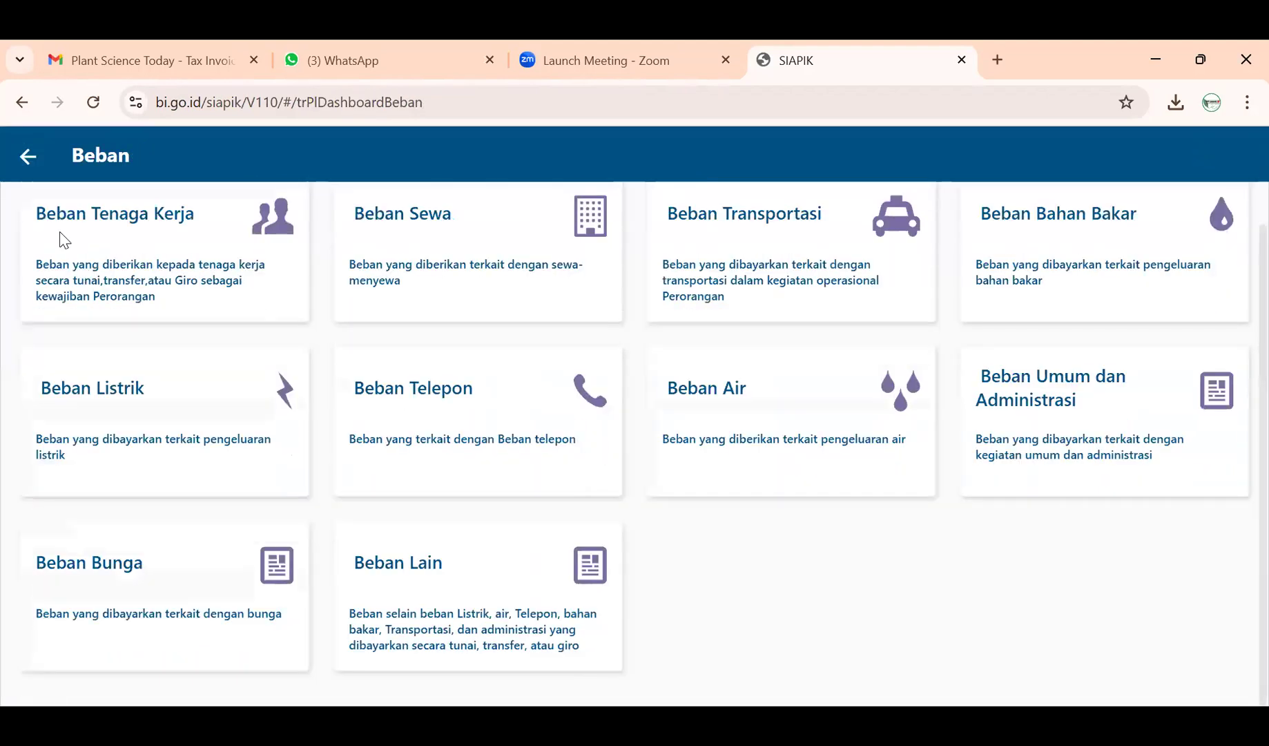
left_click(27, 156)
scroll(368, 524, "down", 6)
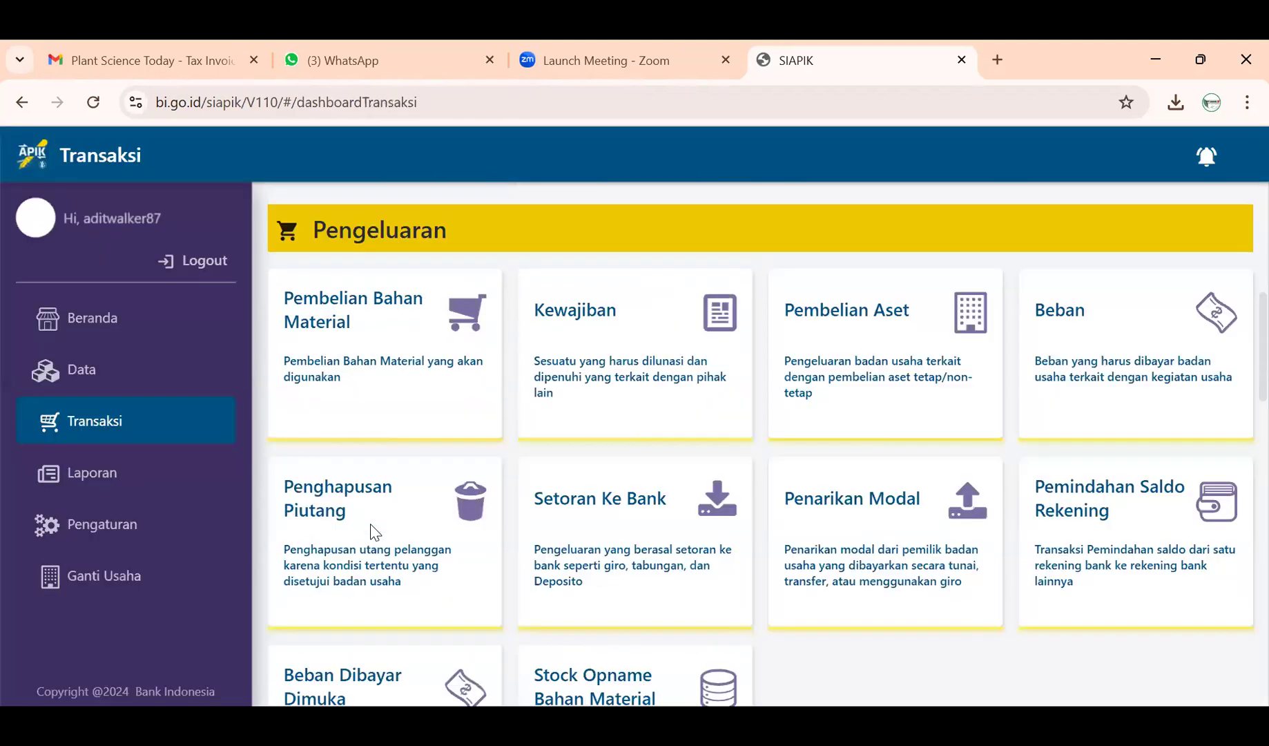
left_click(380, 436)
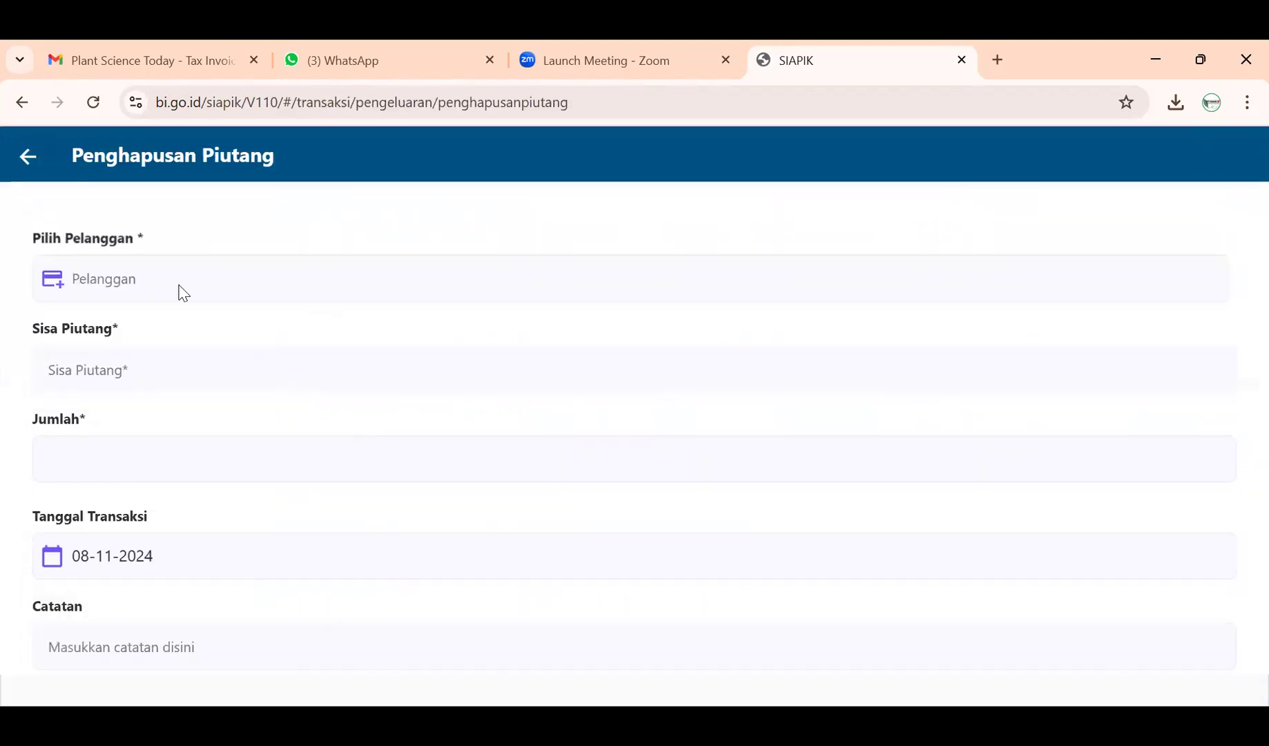
left_click(34, 163)
scroll(525, 524, "down", 10)
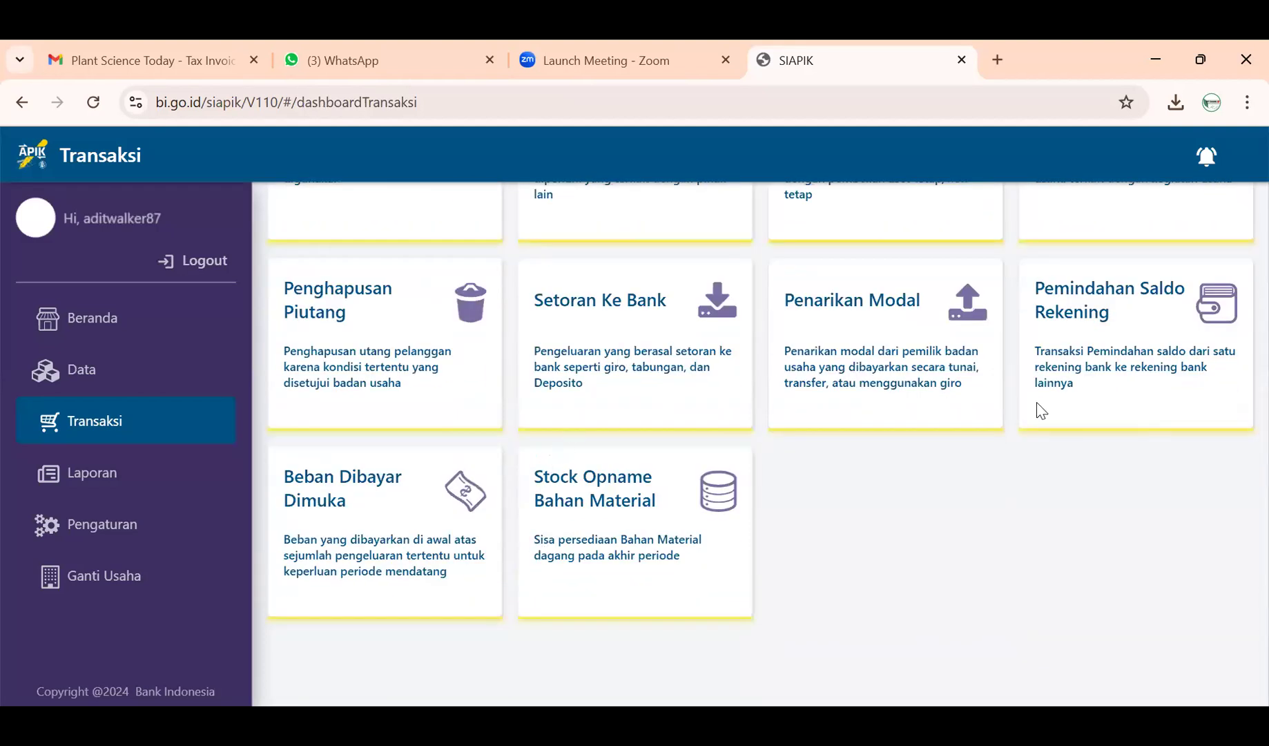
- Inspect the empty Beban Dibayar Di Muka form, then open the Kewajiban settlement options
left_click(366, 521)
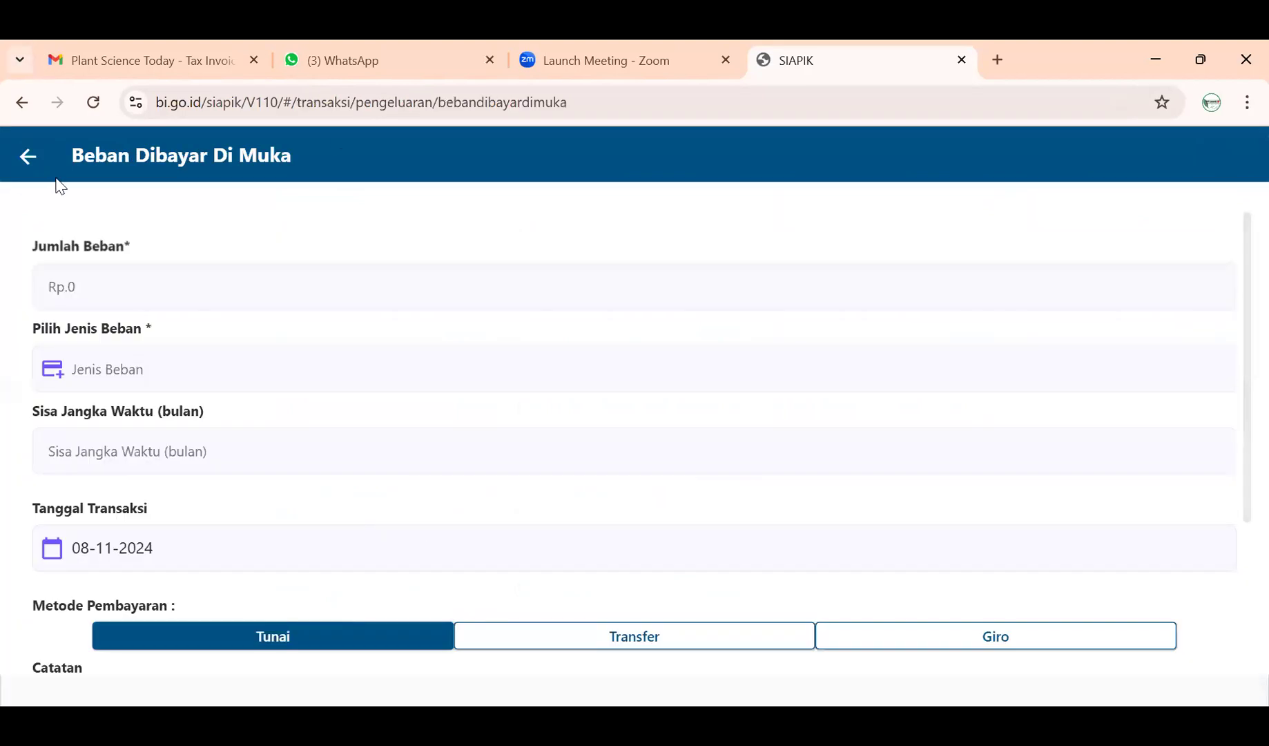
scroll(121, 334, "down", 3)
scroll(149, 340, "up", 3)
left_click(28, 157)
scroll(557, 418, "down", 10)
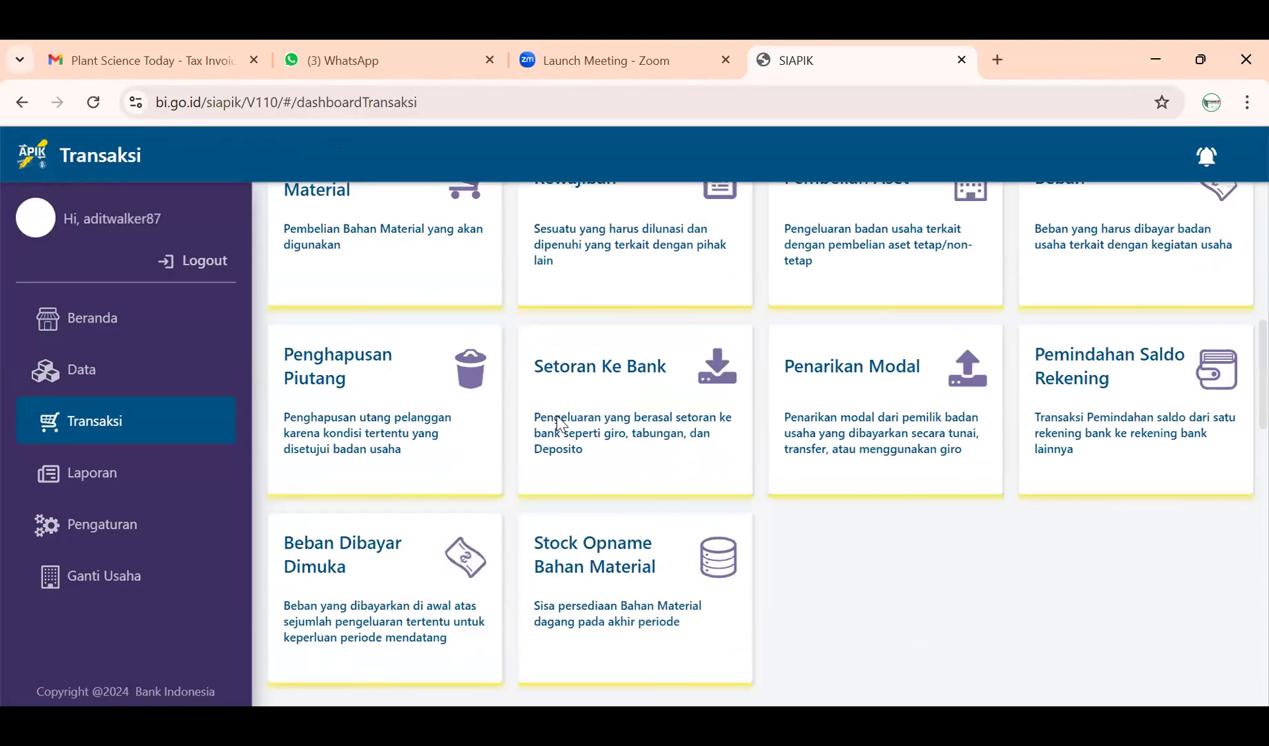
scroll(556, 416, "up", 3)
left_click(620, 411)
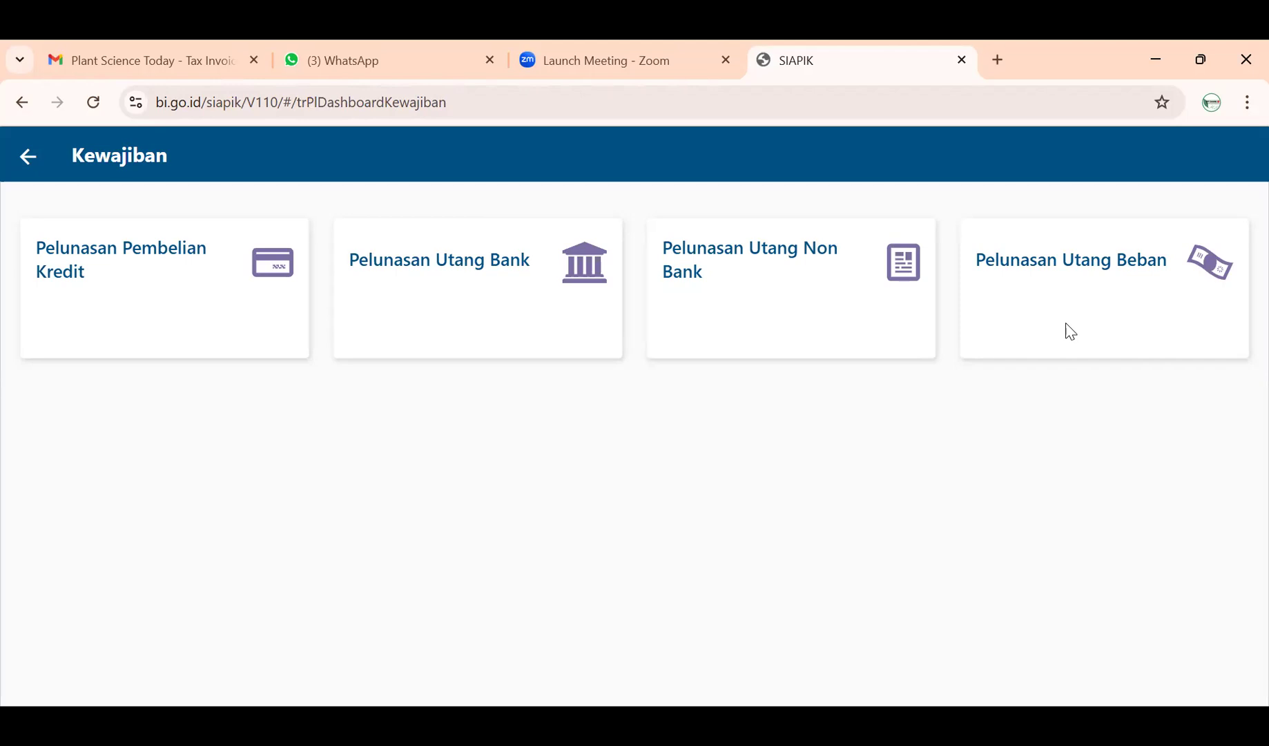
- Choose Pelunasan Pembelian Kredit to open the blank Pelunasan Utang Pemasok form
left_click(102, 301)
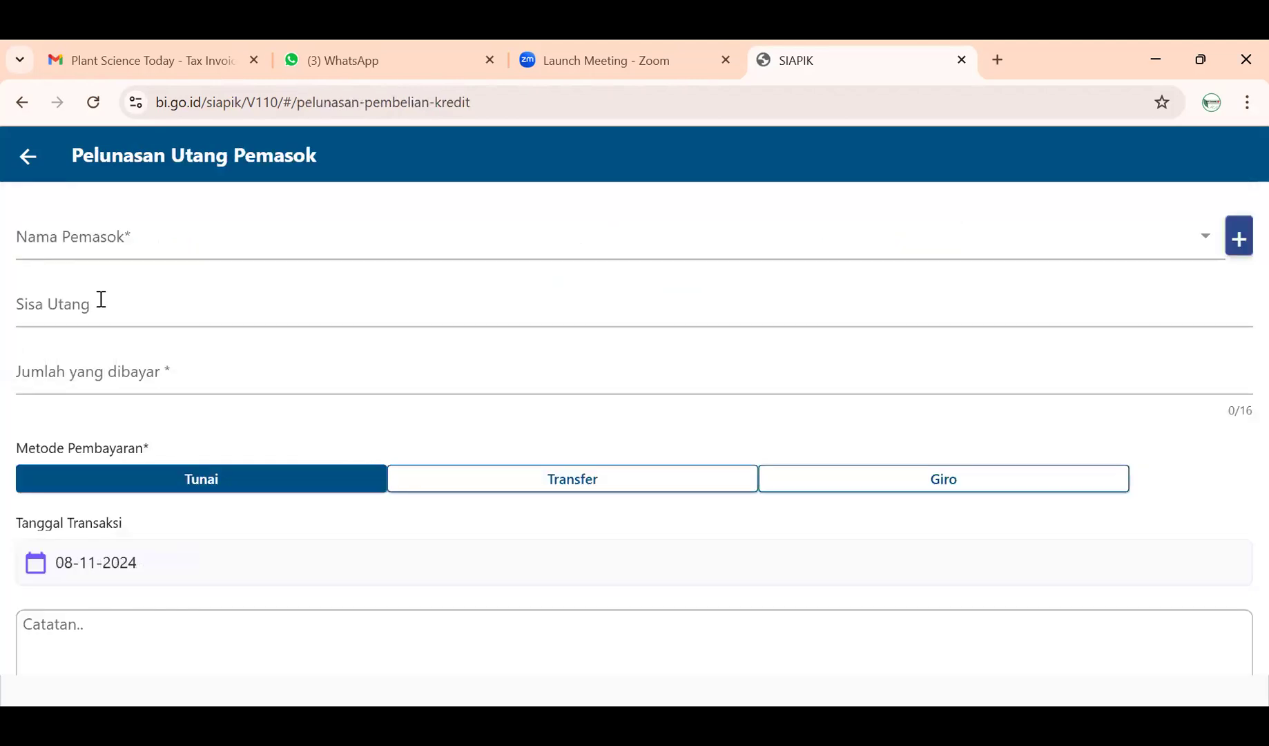
- Select supplier Buah Segar Ahmad and enter 8000000 as the amount paid
left_click(142, 239)
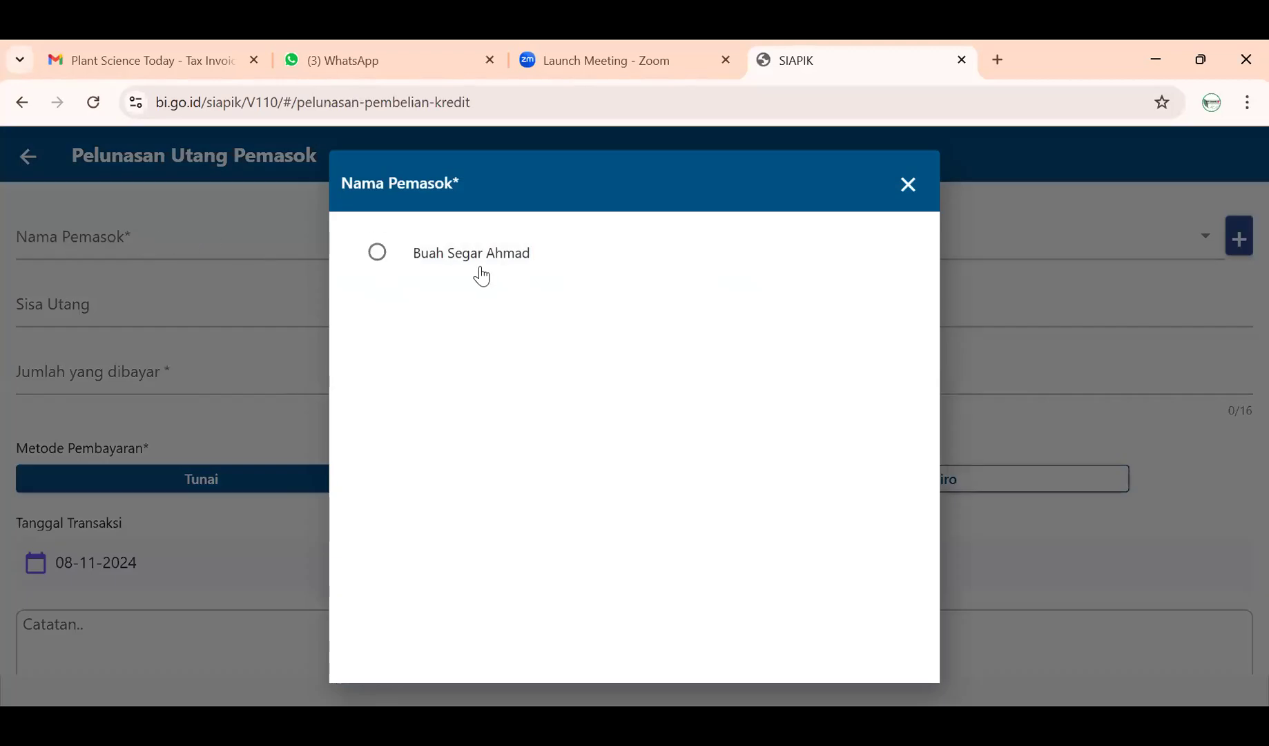
left_click(486, 268)
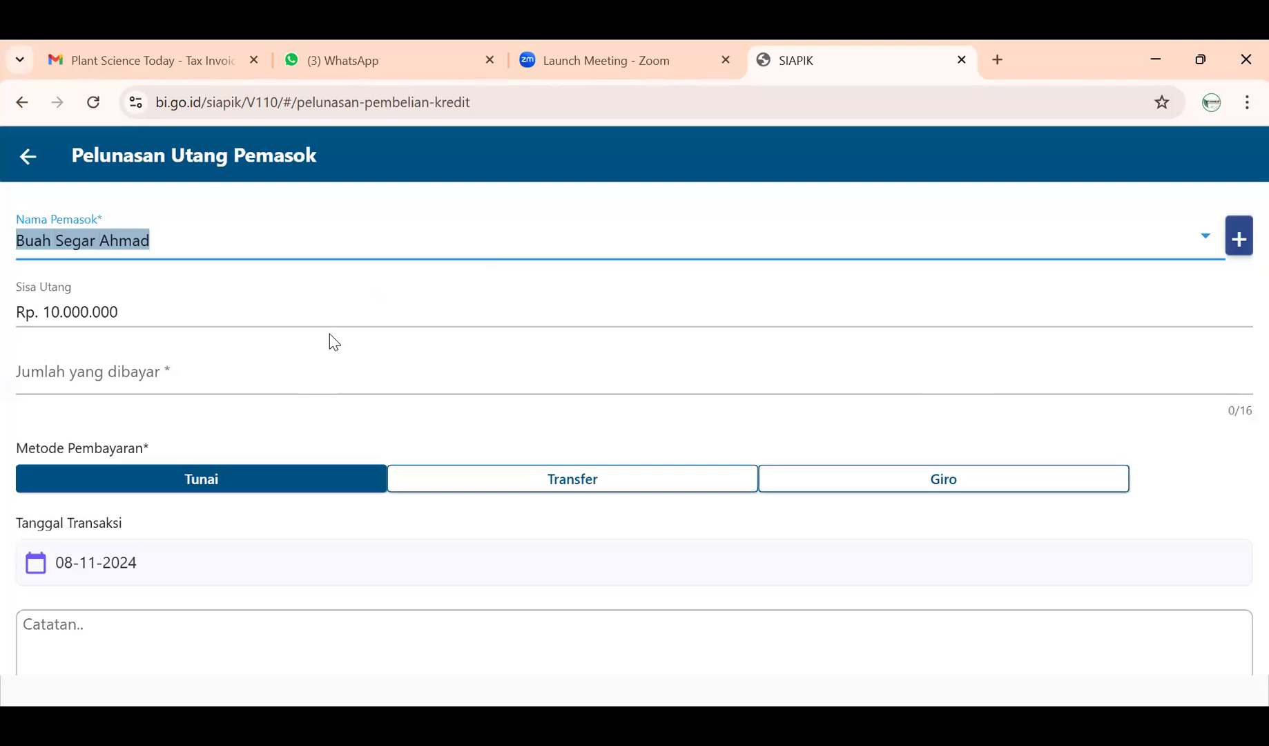
left_click(270, 378)
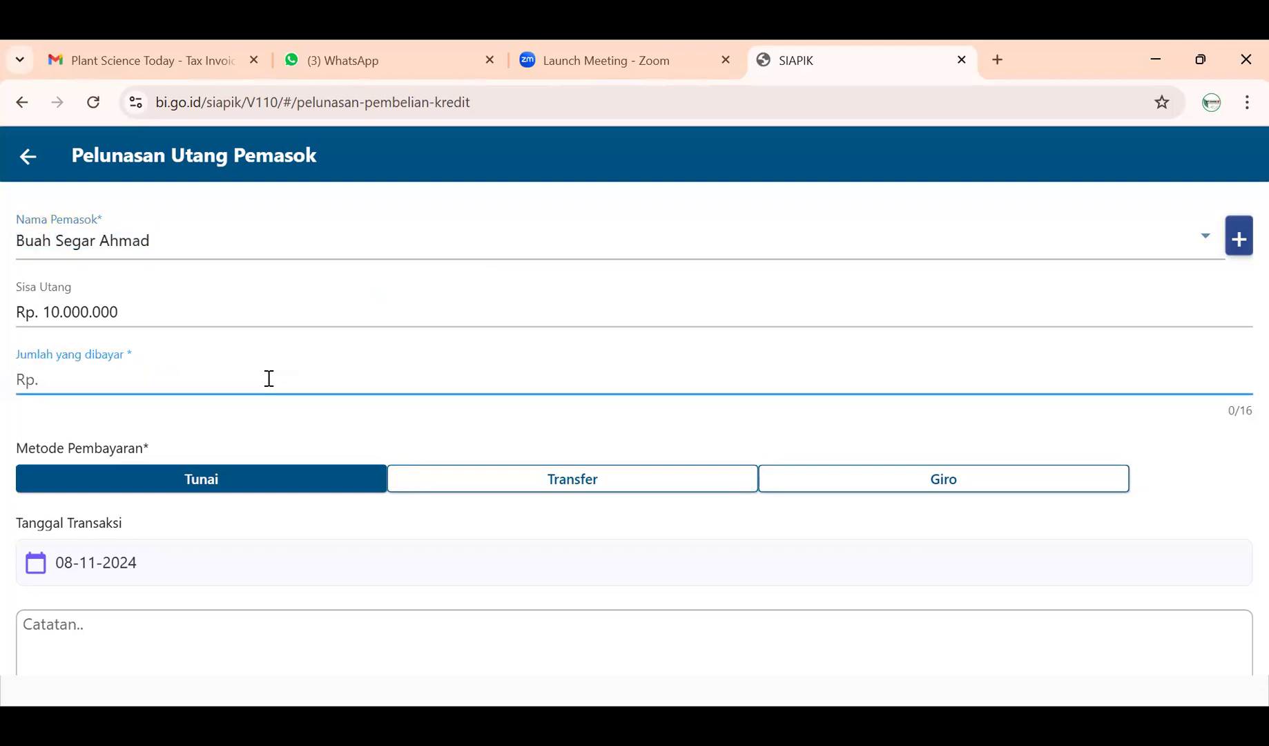
type("8000000")
- Pay by Transfer from BNI, date it 06-11-2024, and begin the note 'Pelunasan Hutan'
left_click(470, 486)
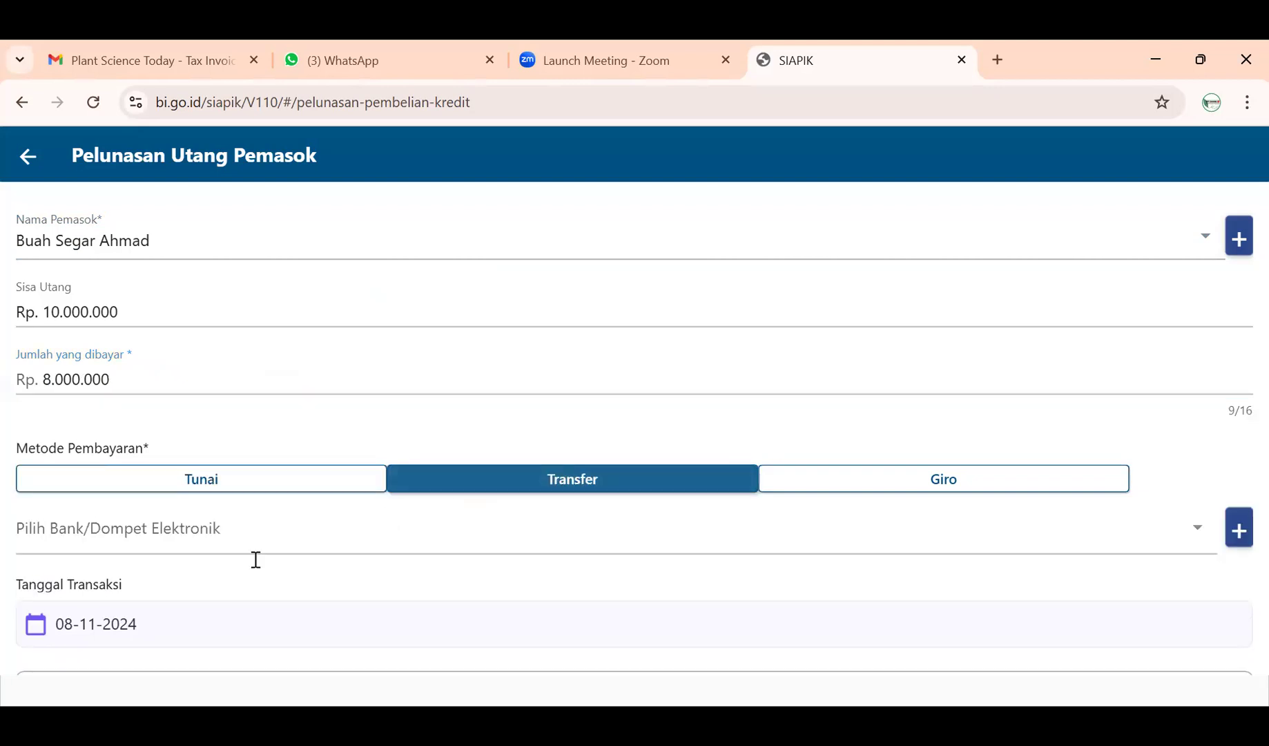
left_click(462, 536)
left_click(529, 440)
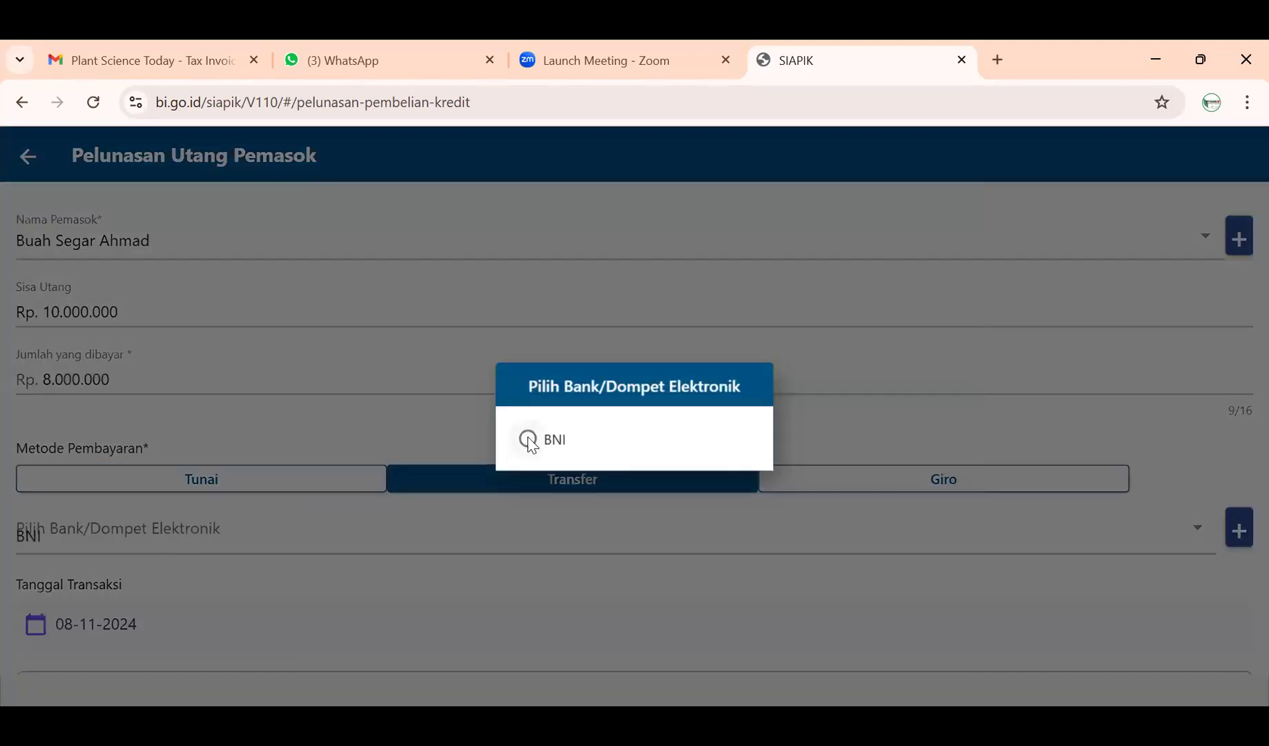
scroll(252, 552, "down", 2)
left_click(156, 489)
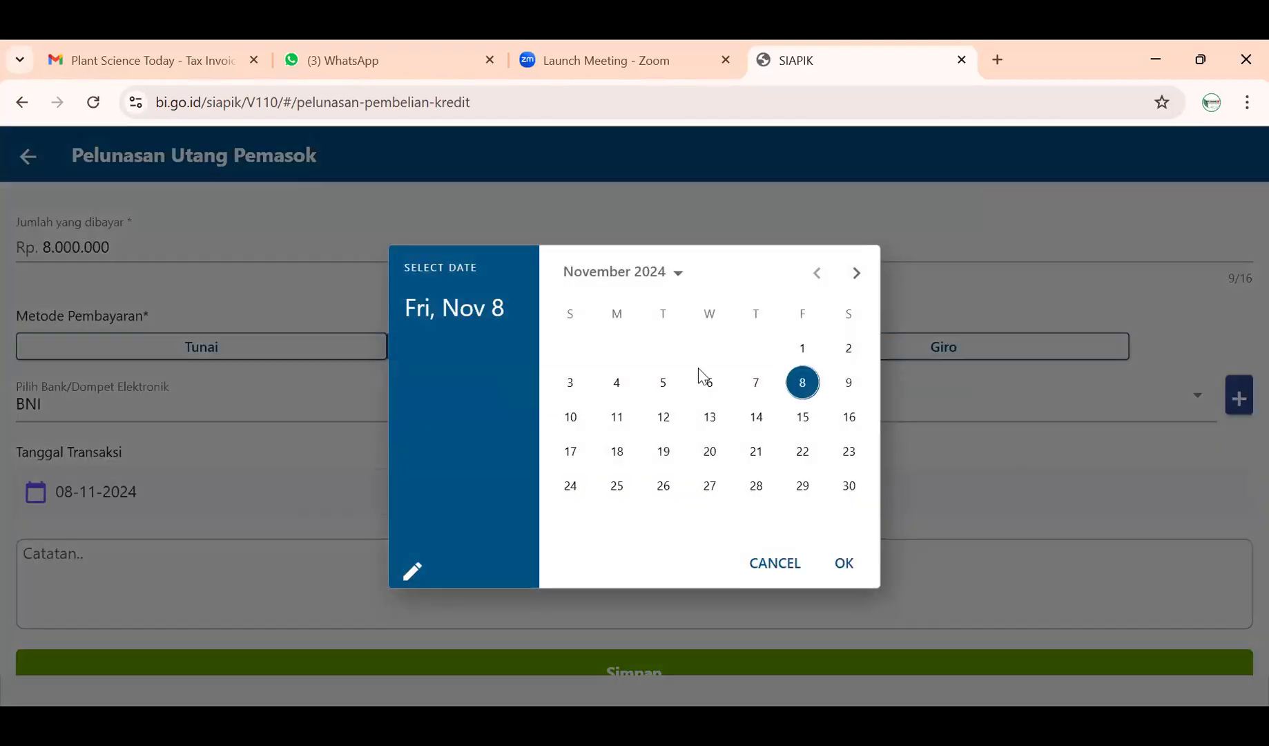
left_click(709, 383)
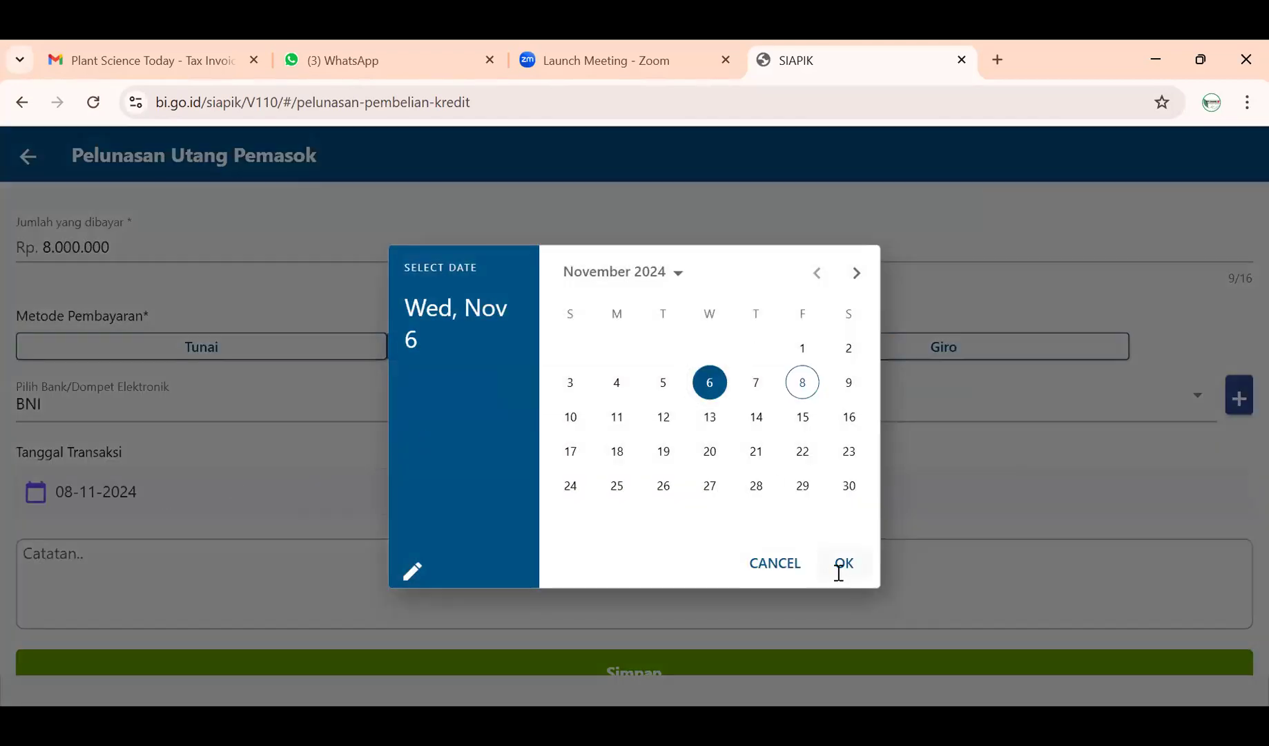
left_click(842, 564)
left_click(304, 562)
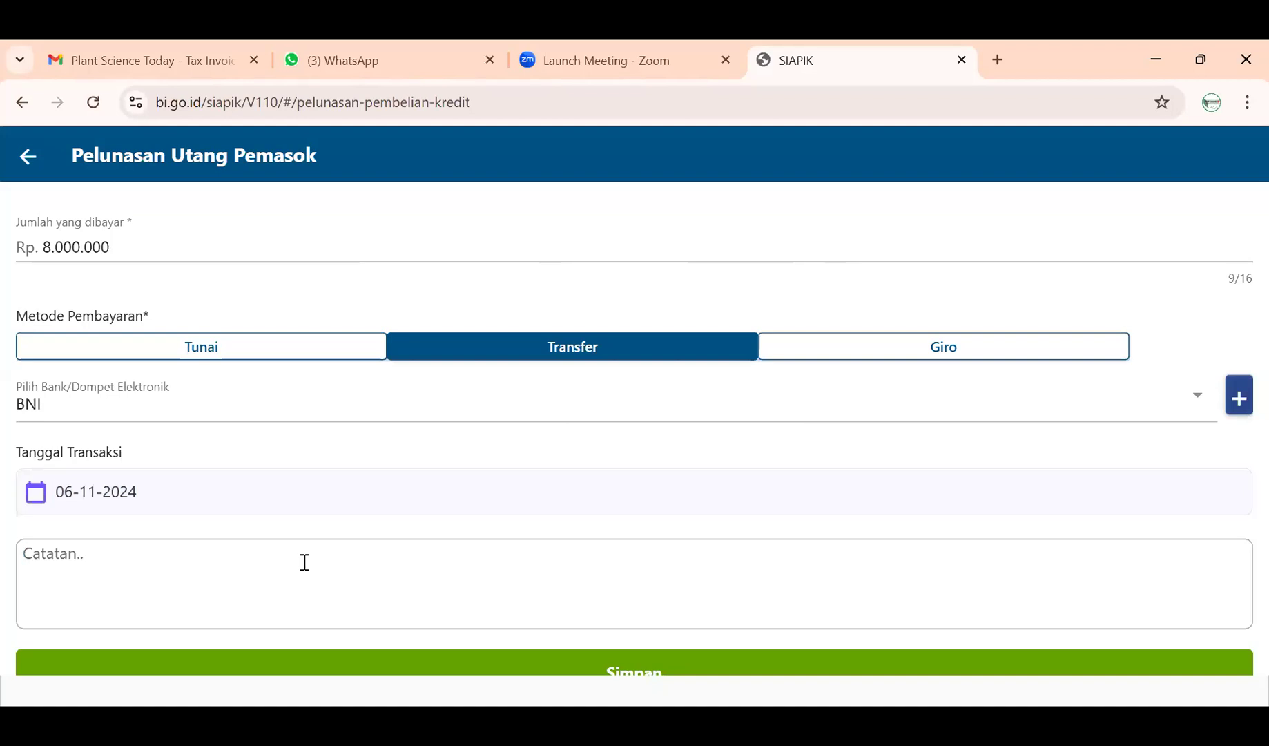
type("Pelunasan Hutan ")
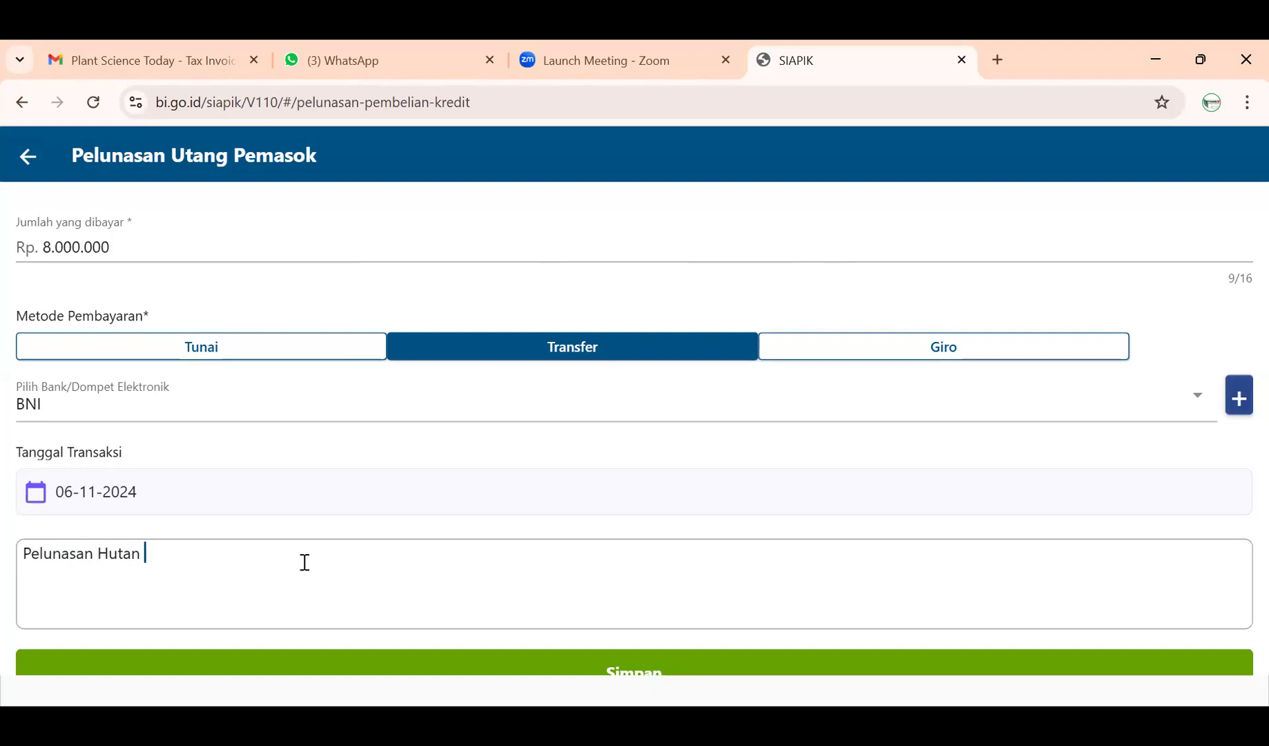
type(" k")
- Finish the note as 'Pelunasan Hutan Kepada Buah Segar Ahmad' and save the Rp 8.000.000 repayment
key("BackSpace")
key("BackSpace")
type("Kepada Buah Seg")
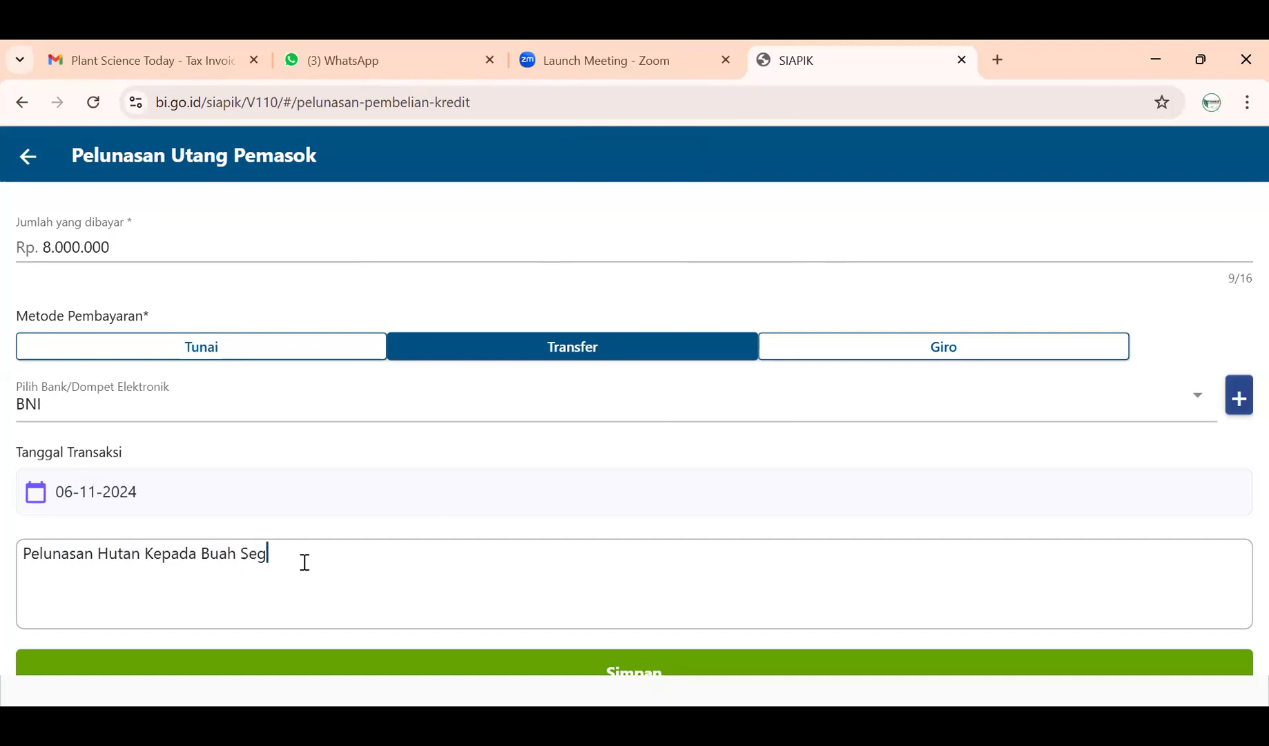
type("ar Ahmad")
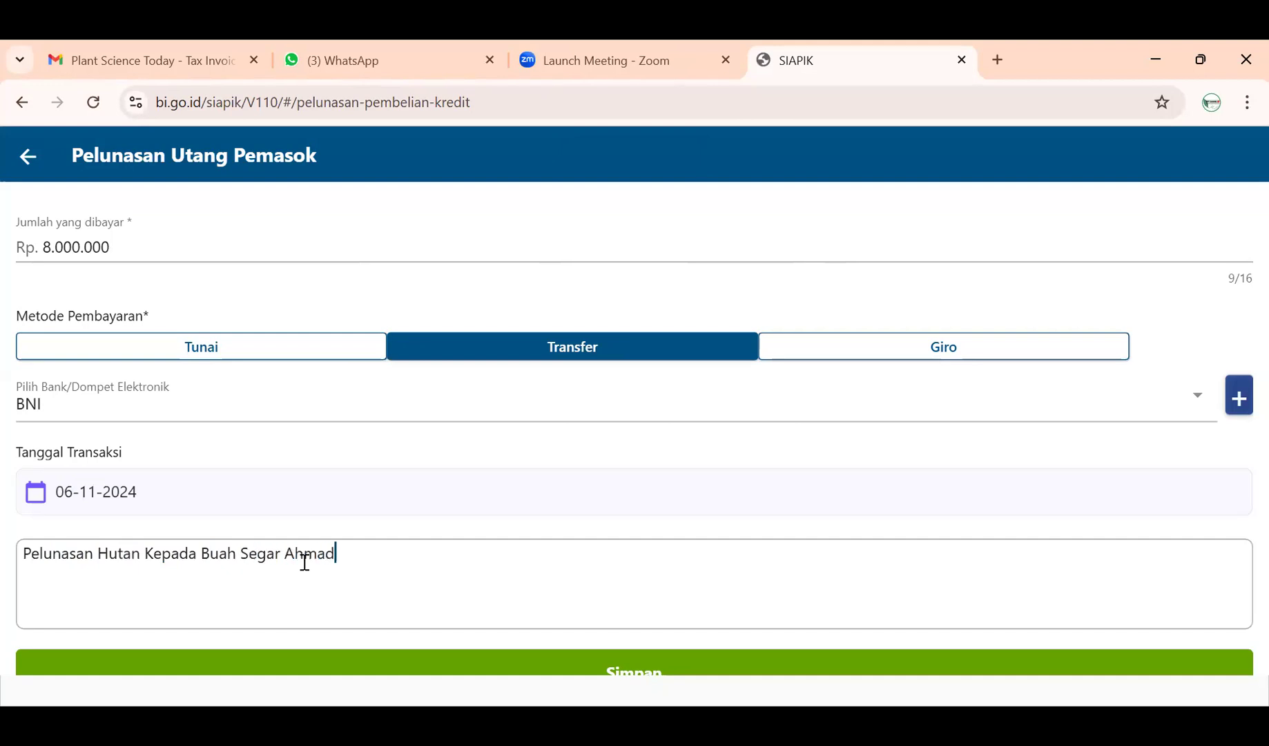
scroll(300, 530, "up", 2)
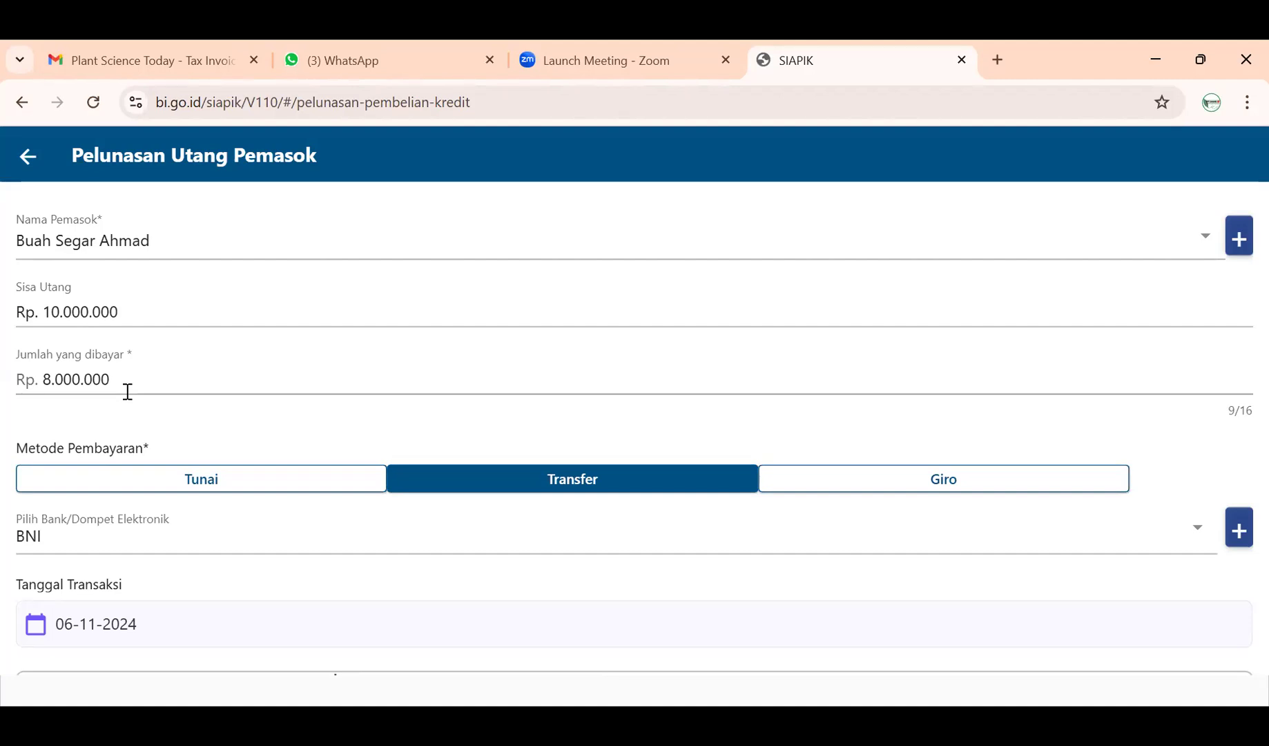
scroll(128, 391, "down", 3)
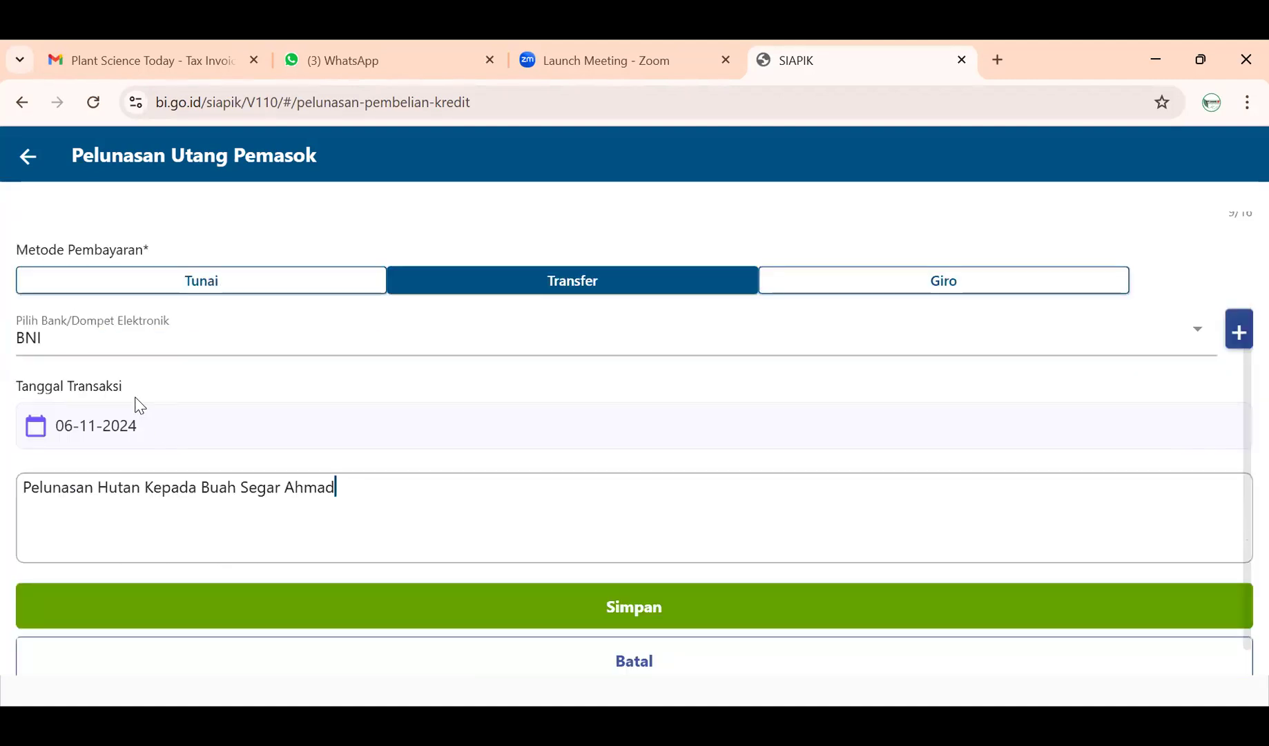
left_click(371, 568)
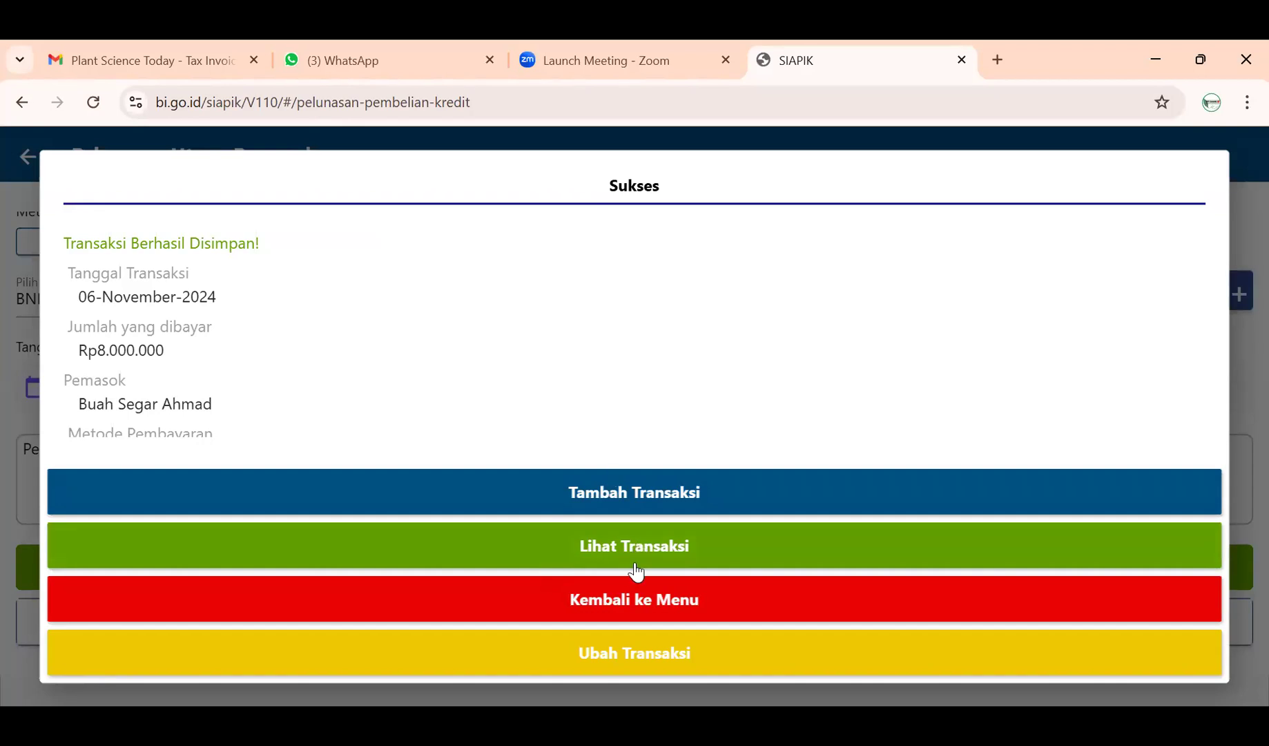
- Confirm History Transaksi lists the Rp8.000.000 Buah Segar Ahmad repayment first, then return to Laporan
left_click(628, 599)
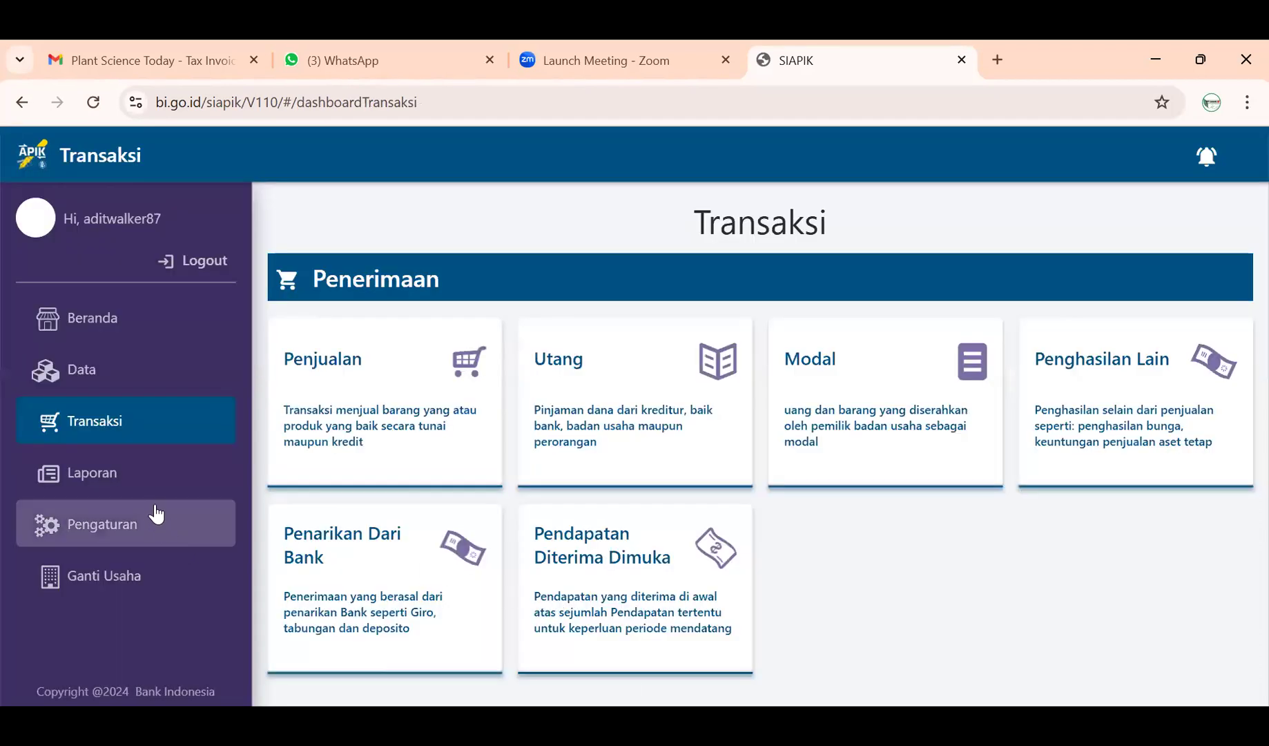
left_click(148, 481)
left_click(396, 528)
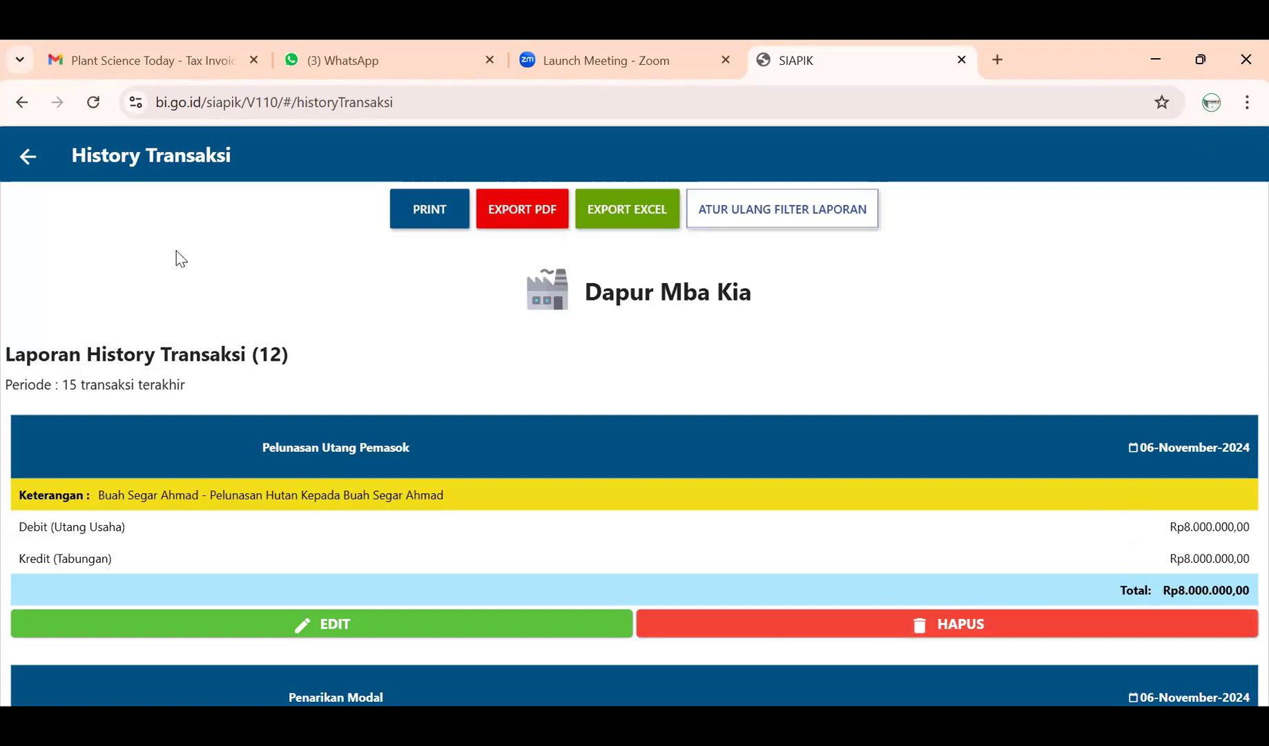
left_click(30, 165)
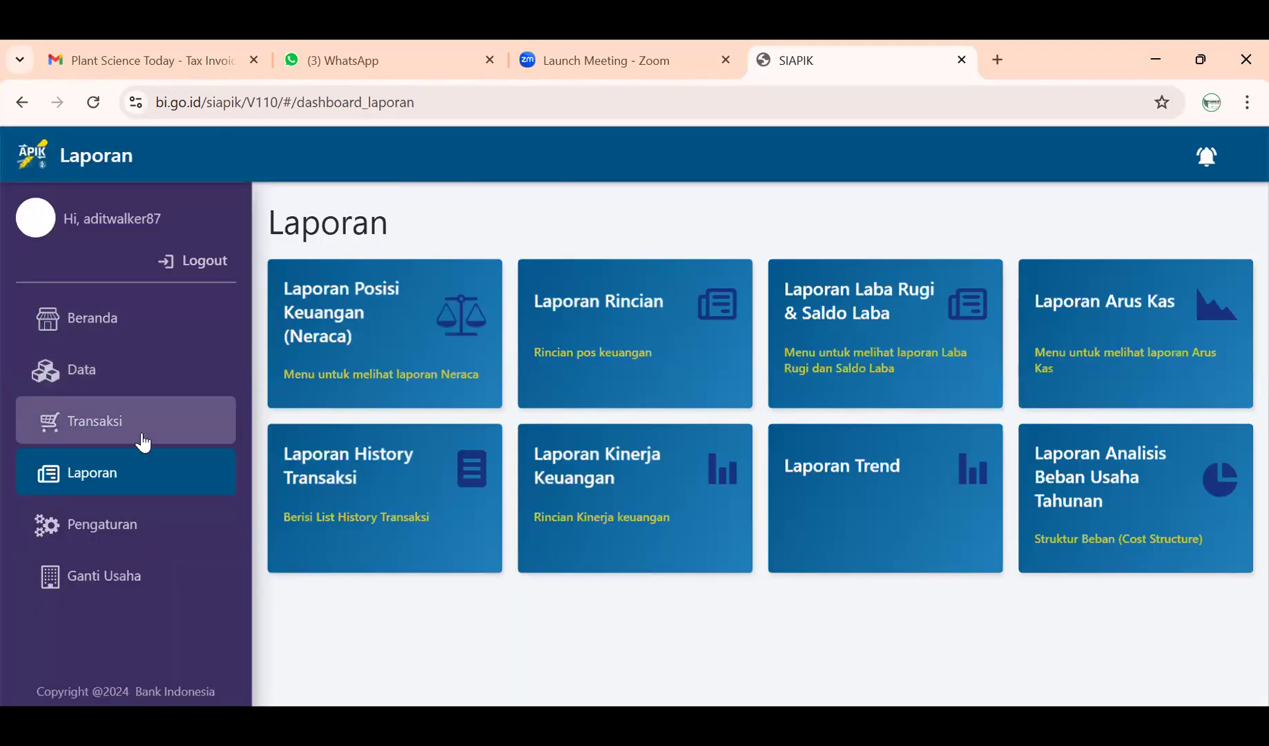
- Go to the Transaksi dashboard and open the Penjualan sales types
left_click(195, 435)
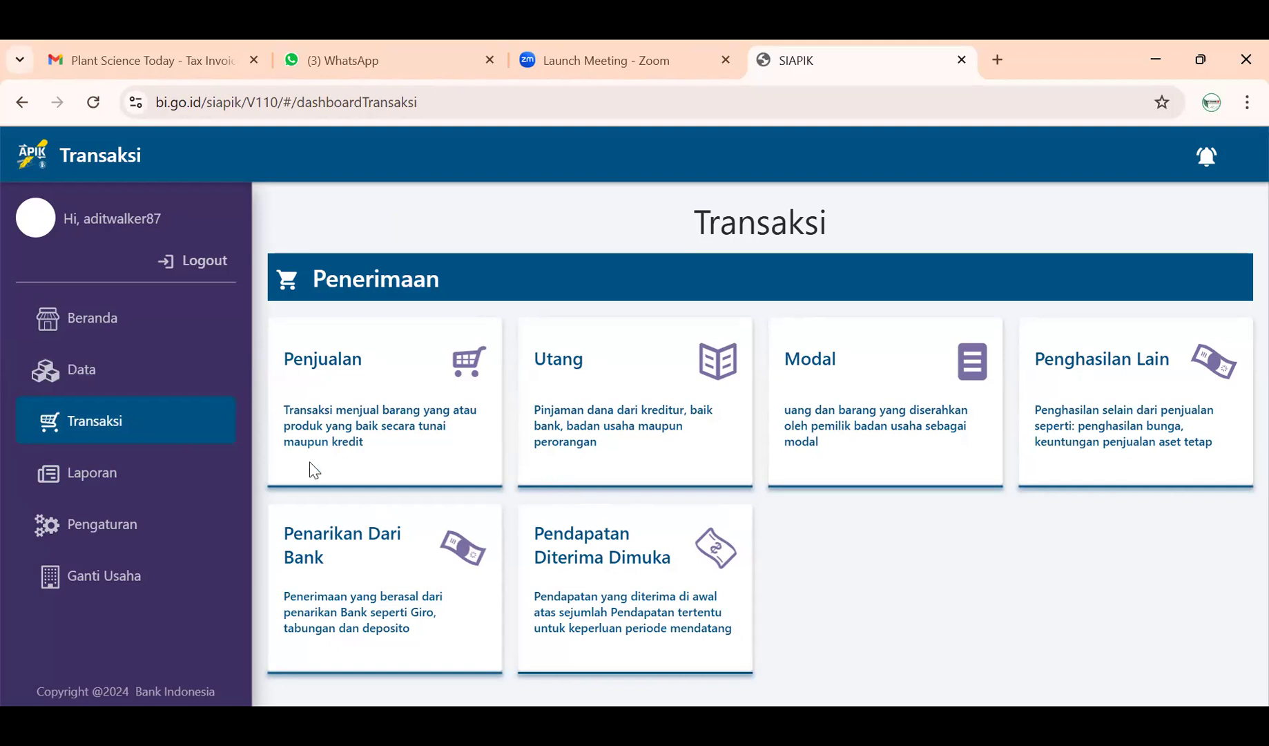
left_click(336, 421)
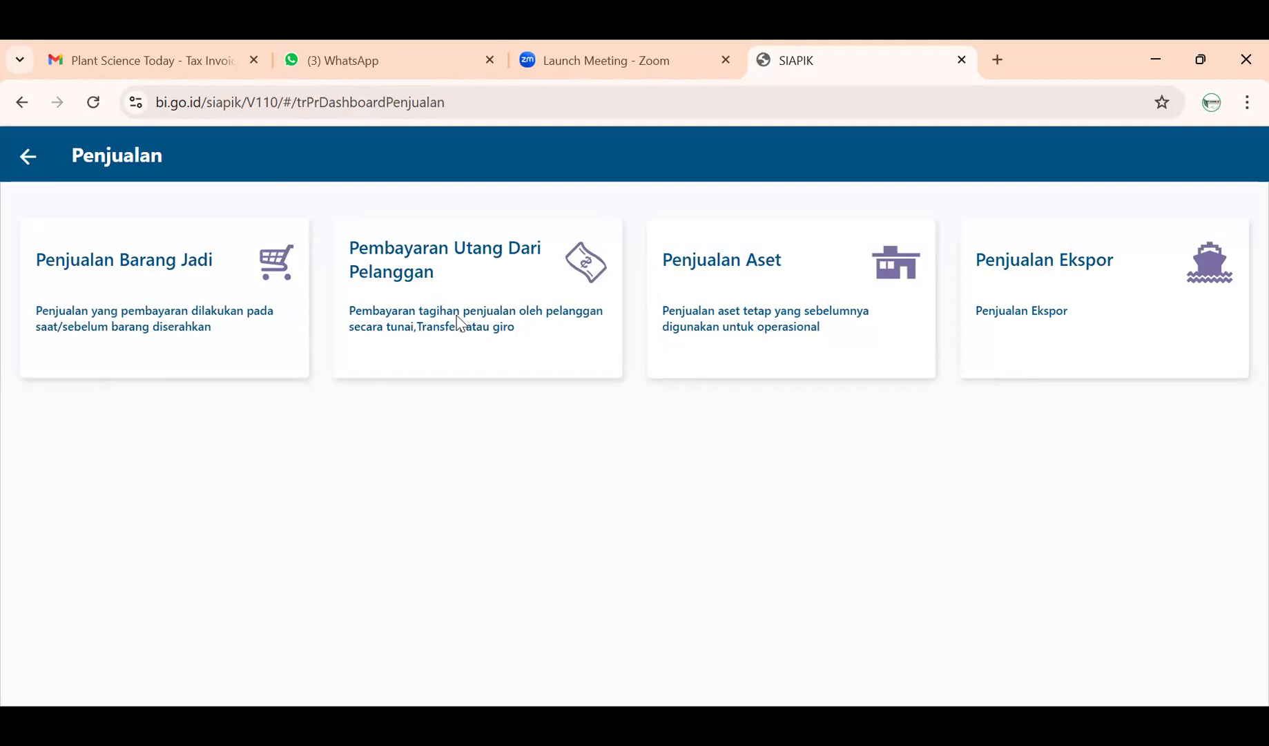
- Open the Pembayaran Utang Dari Pelanggan card from the Penjualan dashboard
left_click(461, 323)
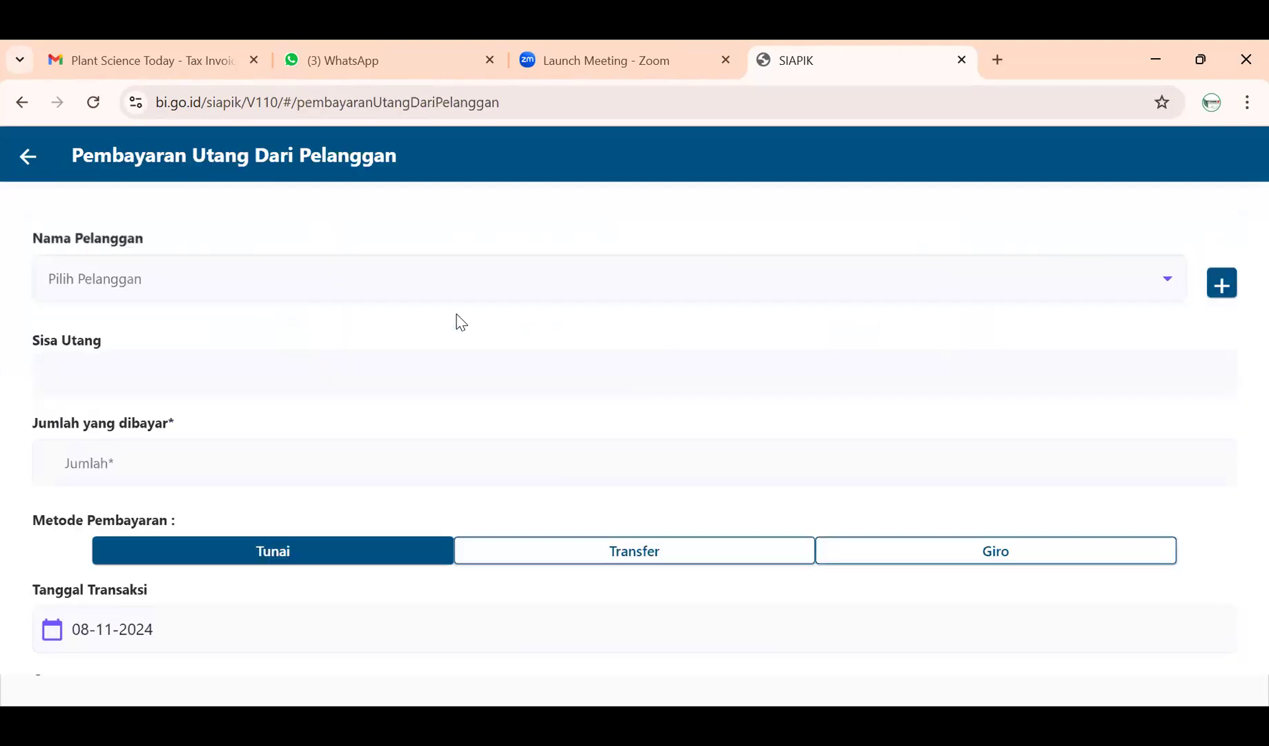
- Select customer Restoran Putra and enter 4000000 as the amount paid
left_click(459, 290)
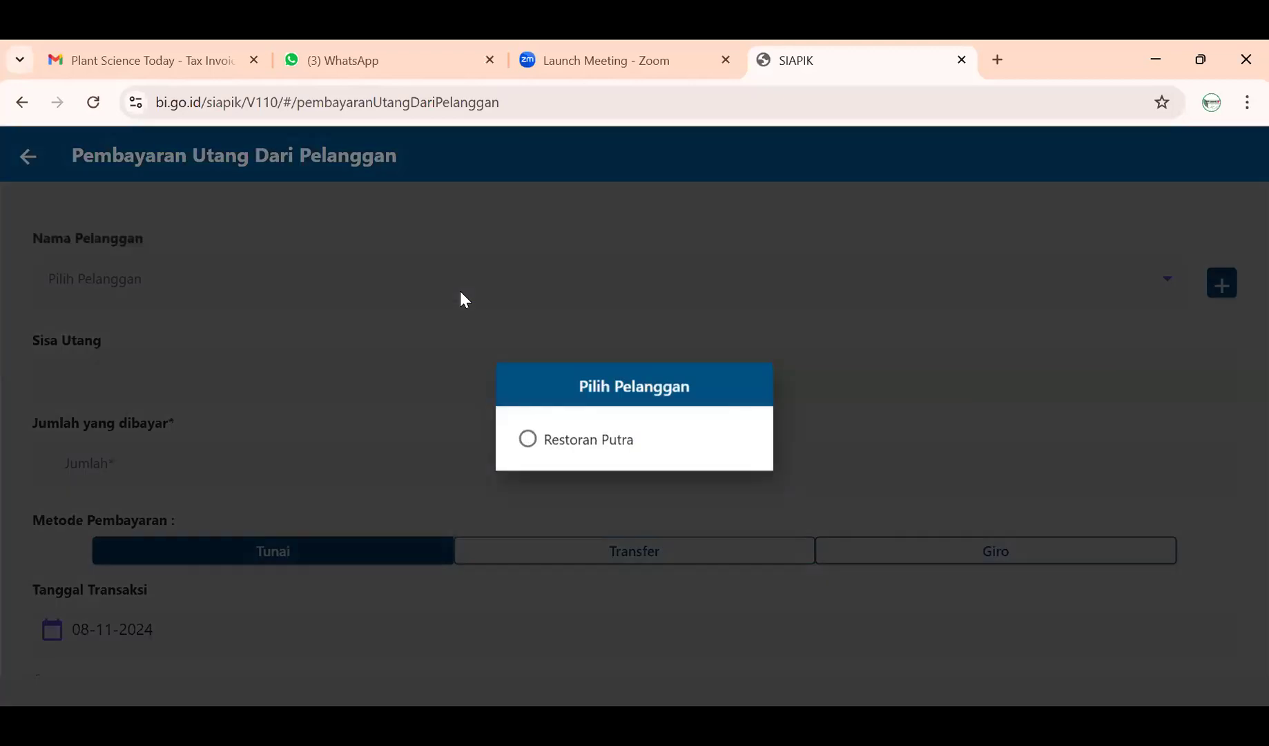
left_click(560, 440)
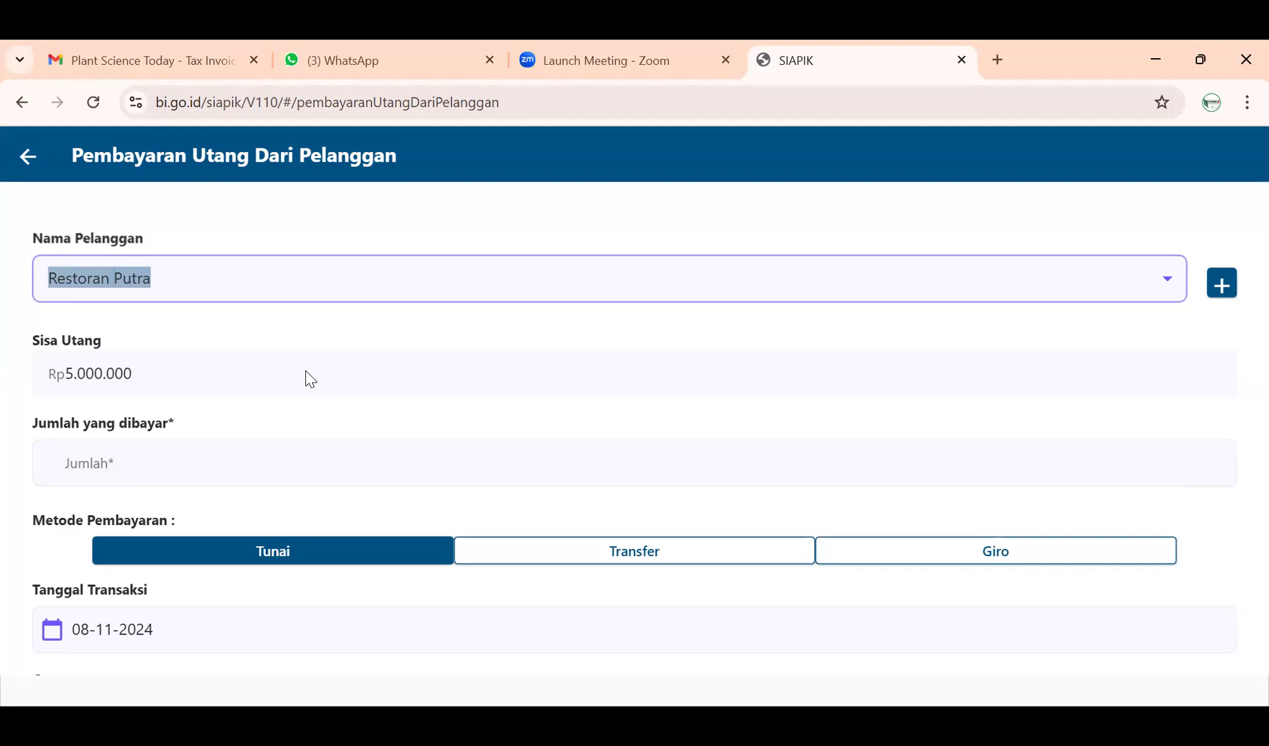
left_click(243, 454)
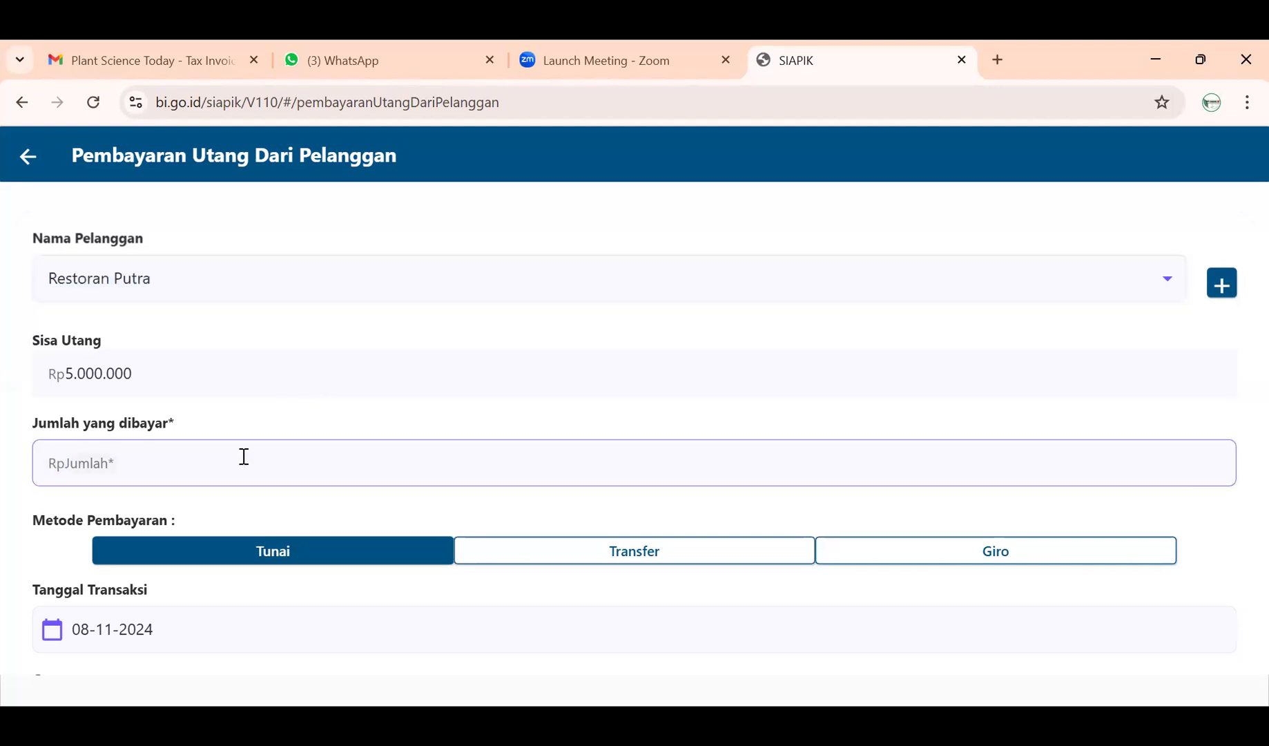
type("4000000")
- Set the payment method to Giro with Mandiri as the bank
left_click(965, 556)
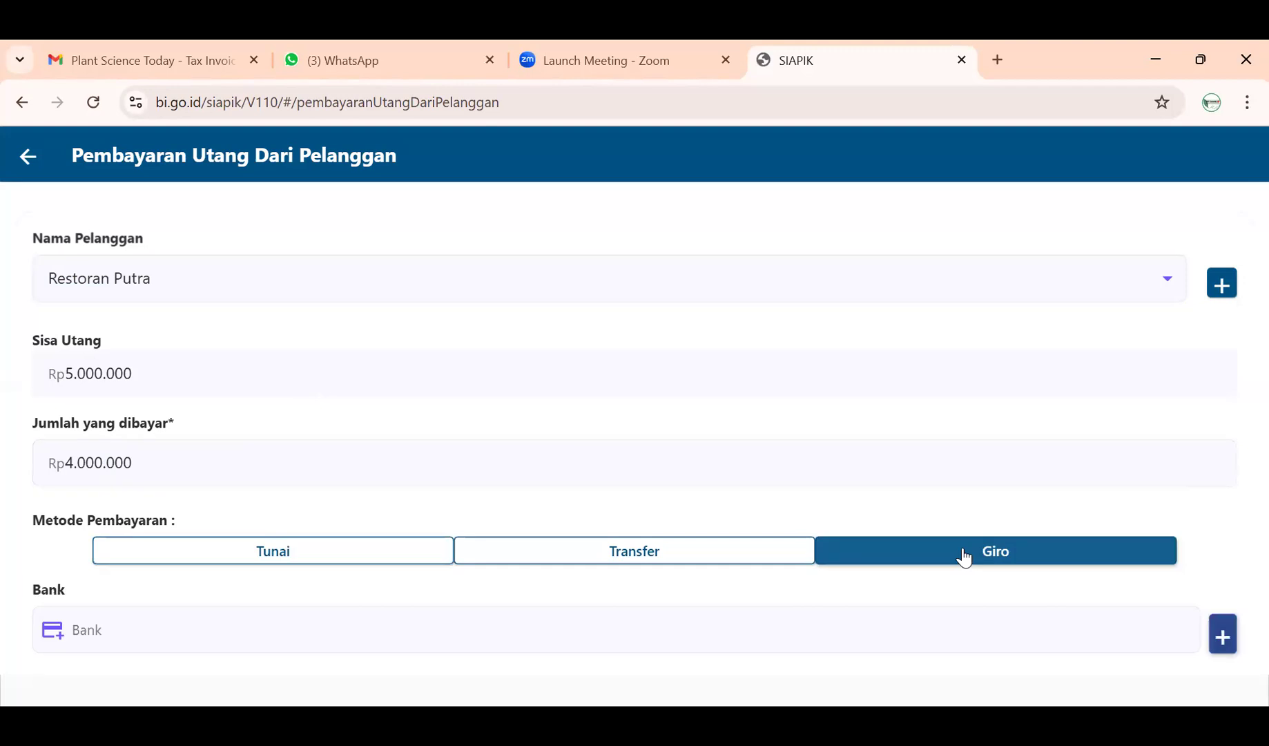
scroll(337, 552, "down", 1)
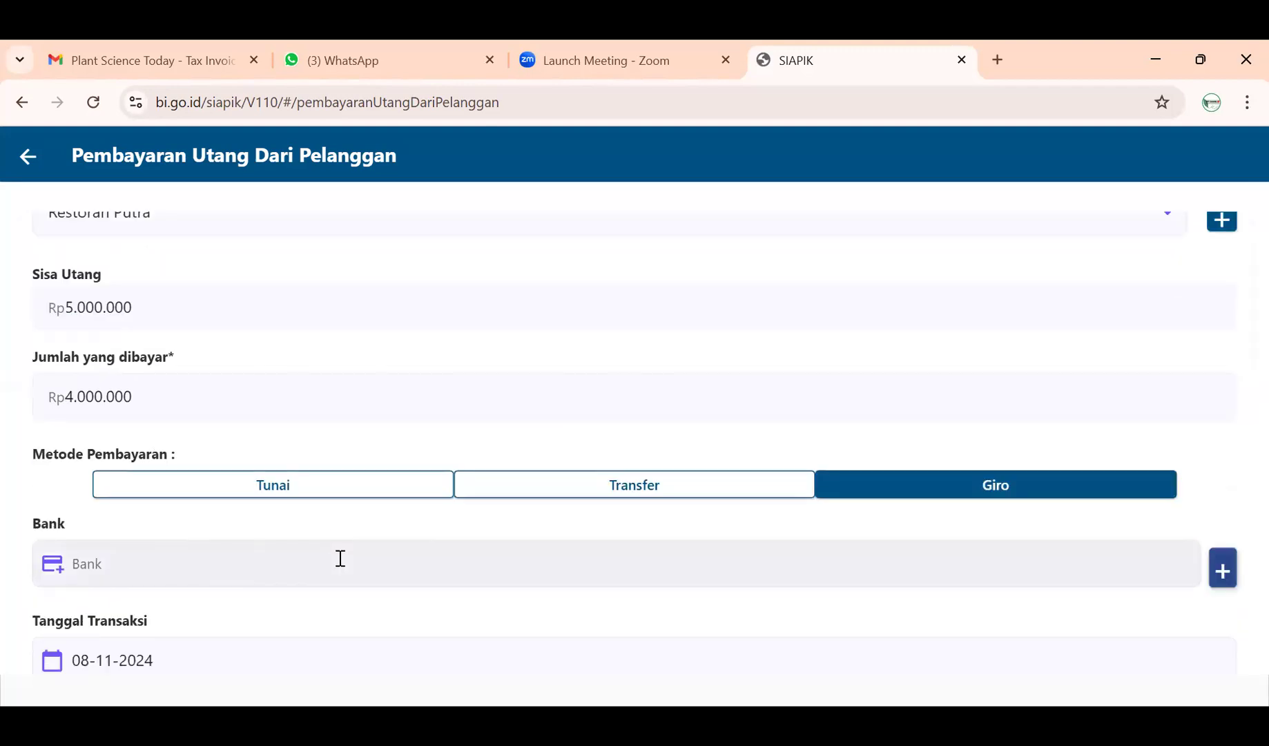
left_click(341, 561)
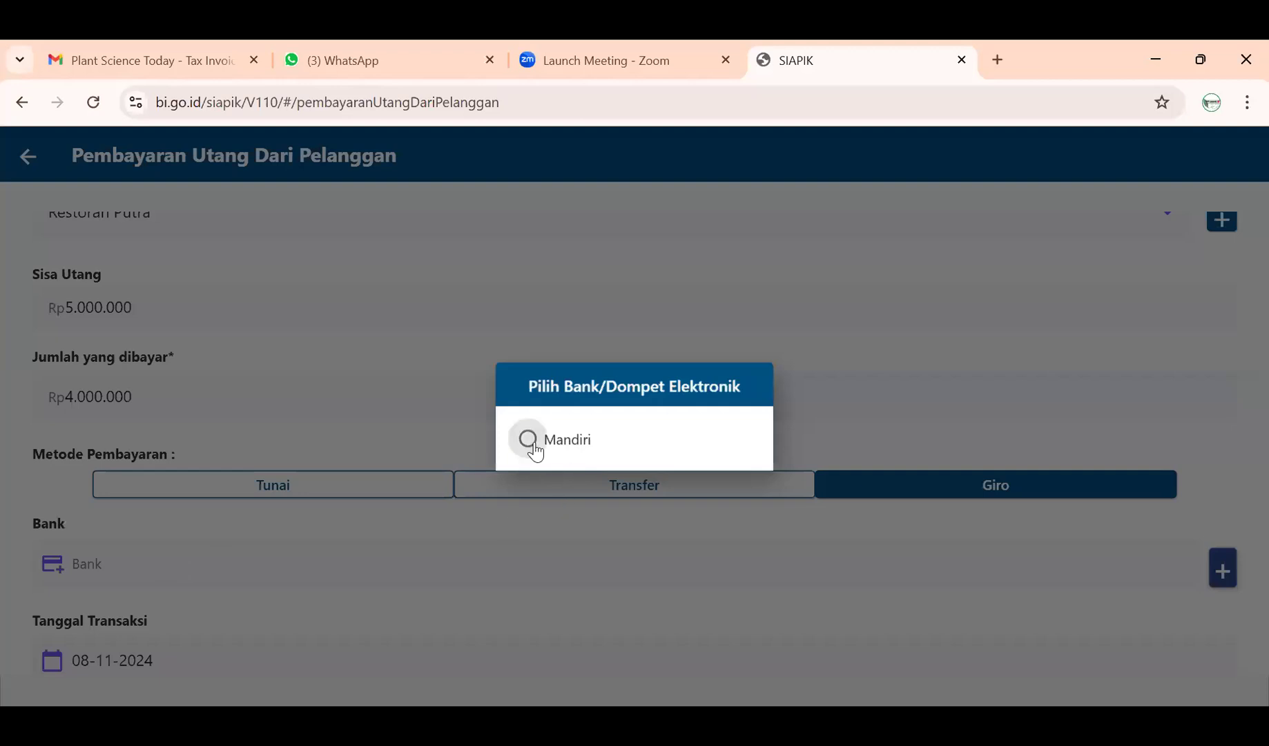
left_click(528, 440)
scroll(328, 546, "down", 3)
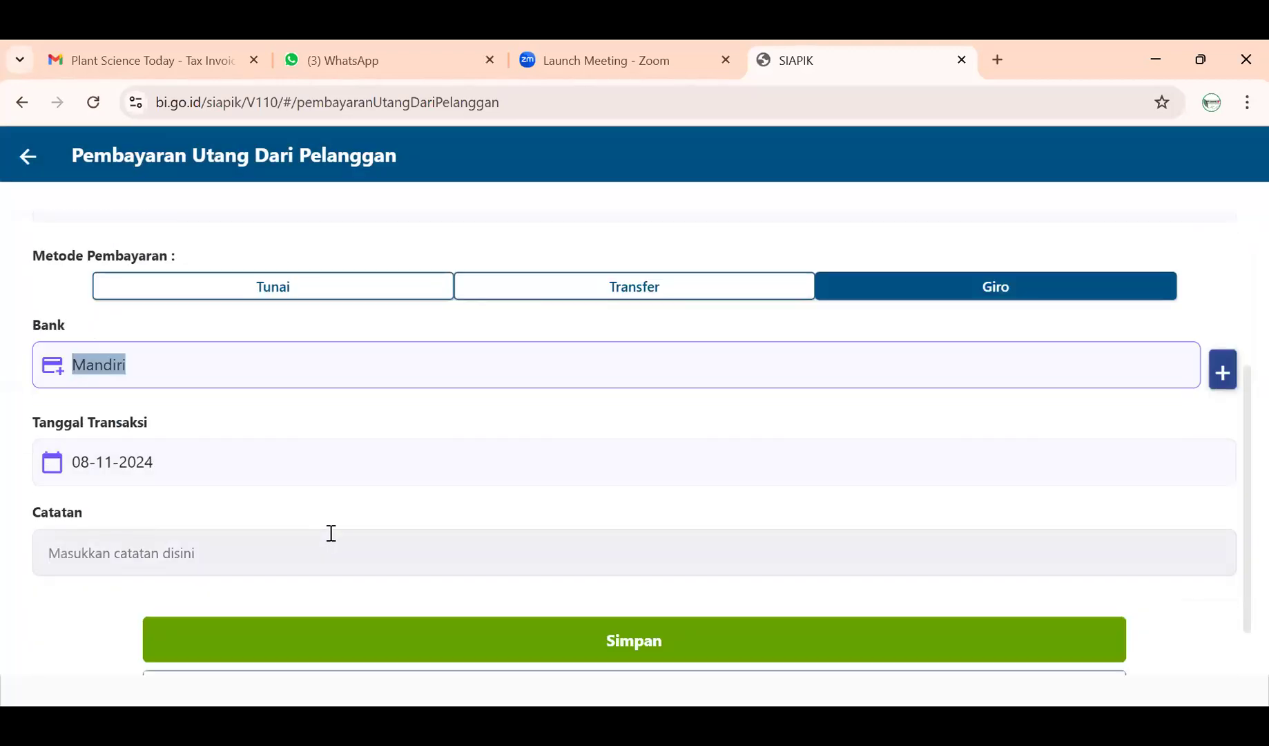
- Set the transaction date to 7 November 2024
left_click(369, 468)
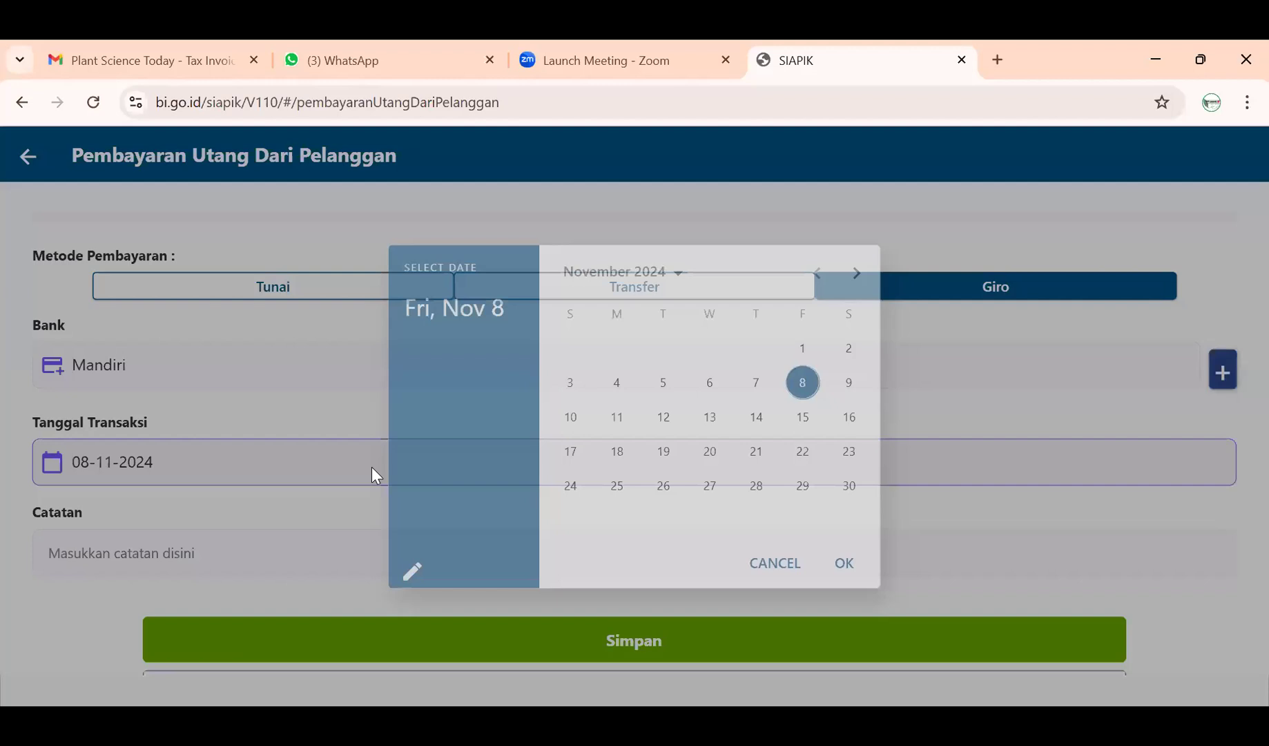
left_click(754, 385)
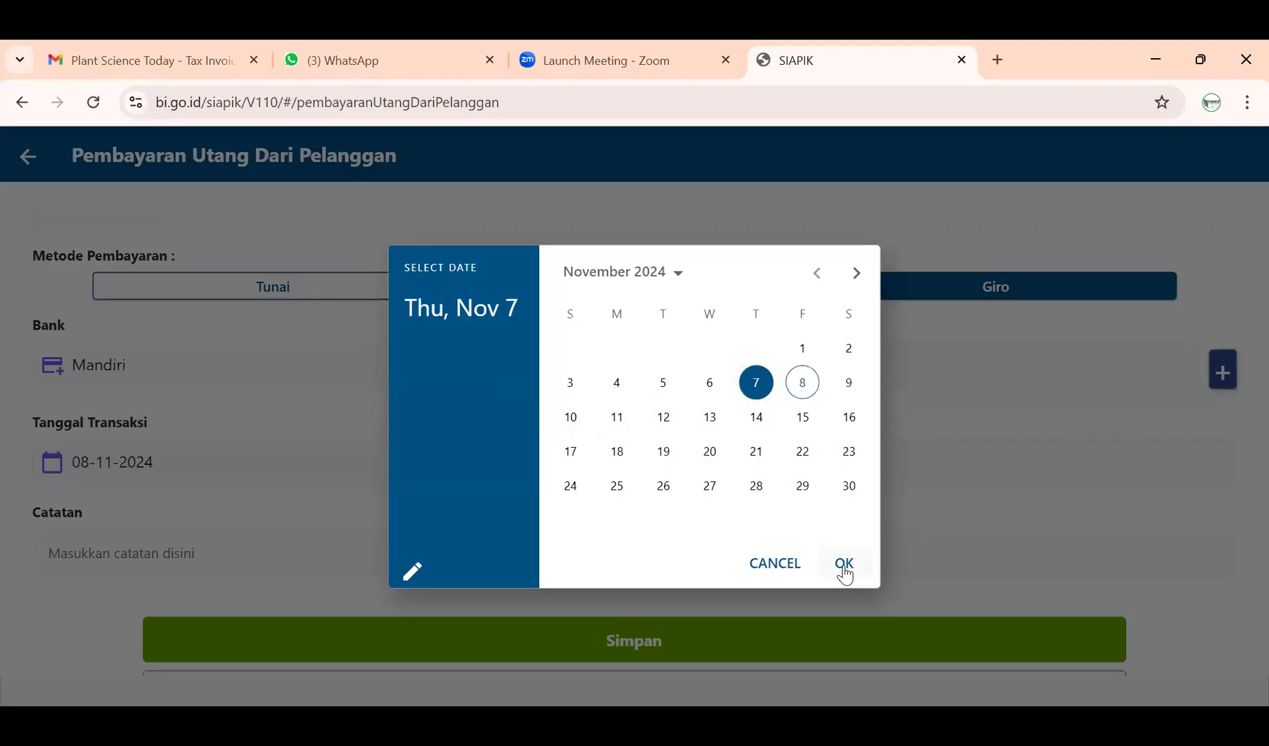
left_click(844, 573)
- Type the note 'Penerimaan Uang dari Restoran Putra' in Catatan
left_click(363, 558)
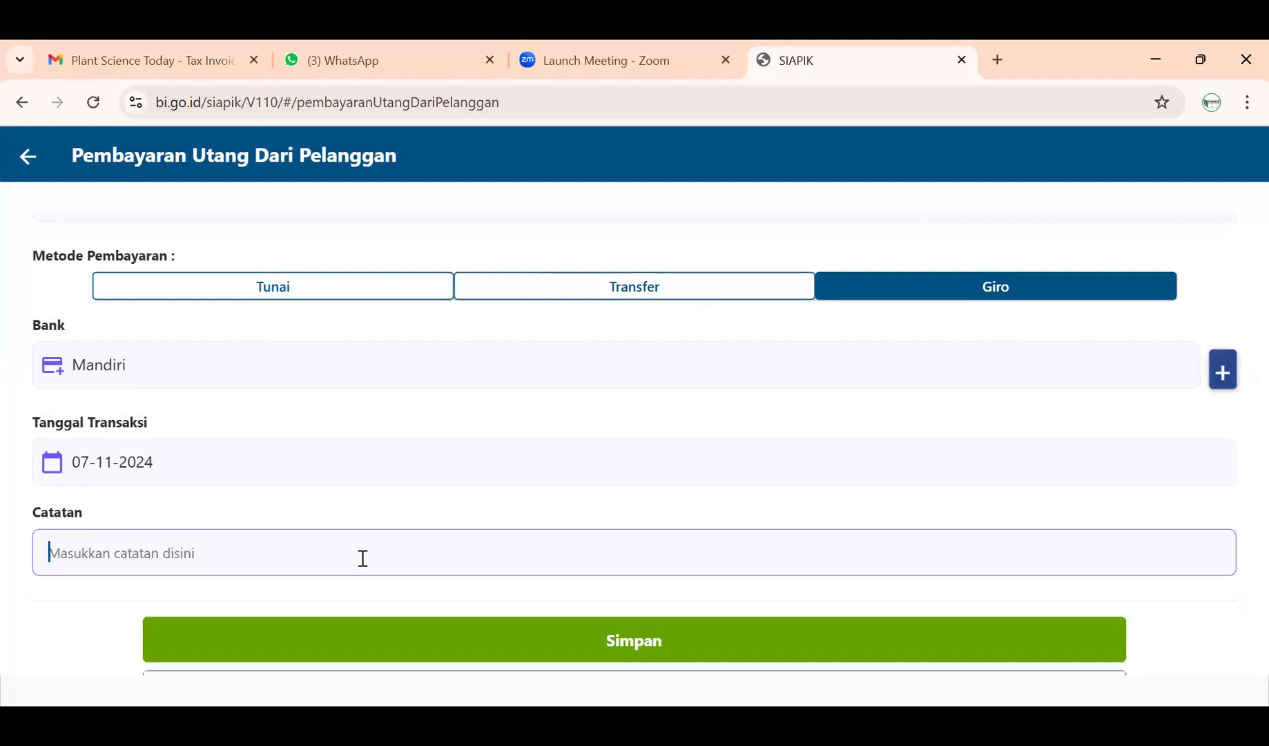
type("Penerima")
type("aaa")
key("BackSpace")
key("BackSpace")
key("BackSpace")
type("an ")
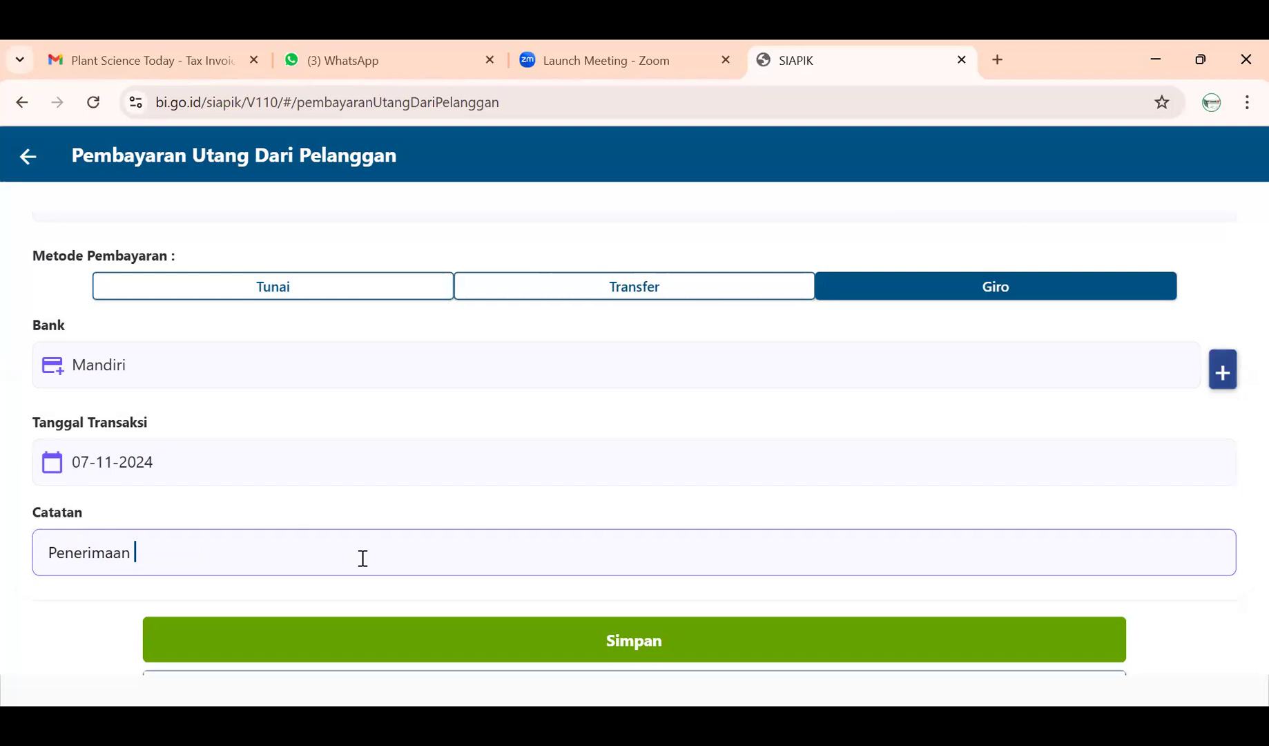
type(" UANG")
key("BackSpace")
key("BackSpace")
key("BackSpace")
type("ang")
key("BackSpace")
key("BackSpace")
key("BackSpace")
key("BackSpace")
type("ang dari Restoran Pur")
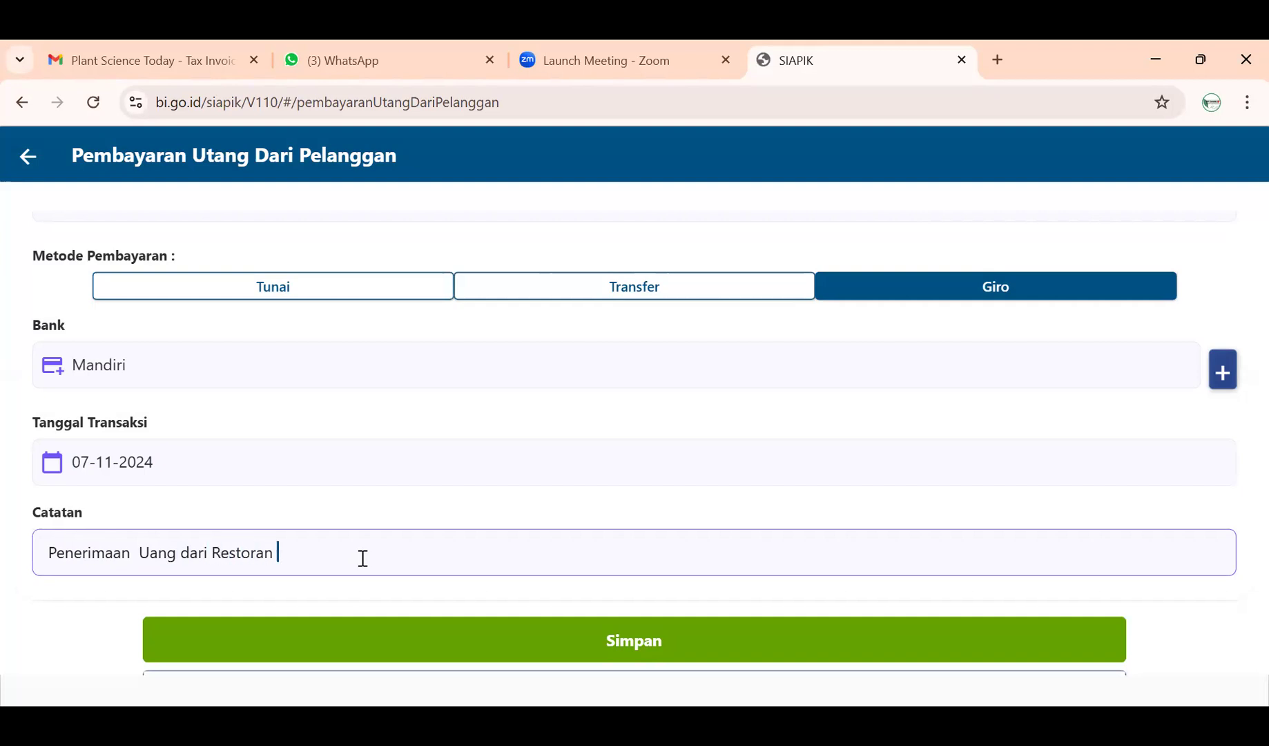
type("tra")
- Remove the extra space before 'Uang' and save the Rp4.000.000 payment
left_click(141, 553)
key("BackSpace")
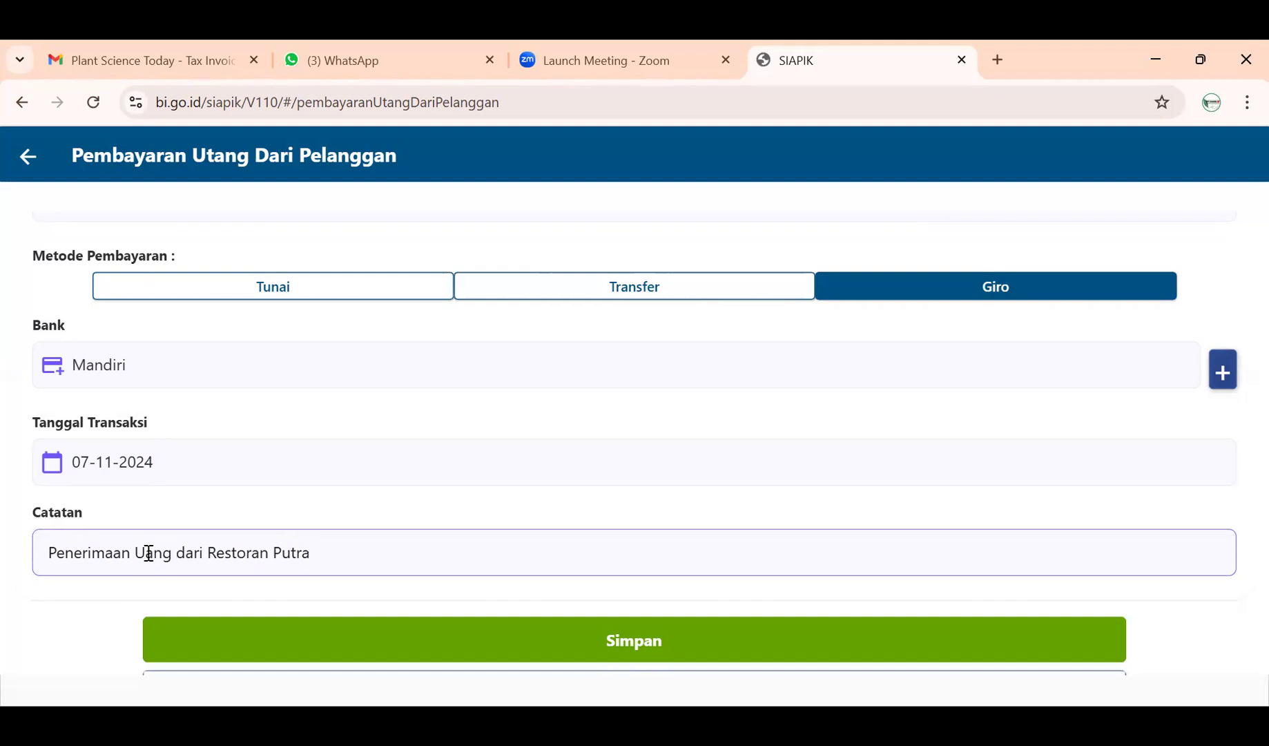
scroll(245, 549, "up", 4)
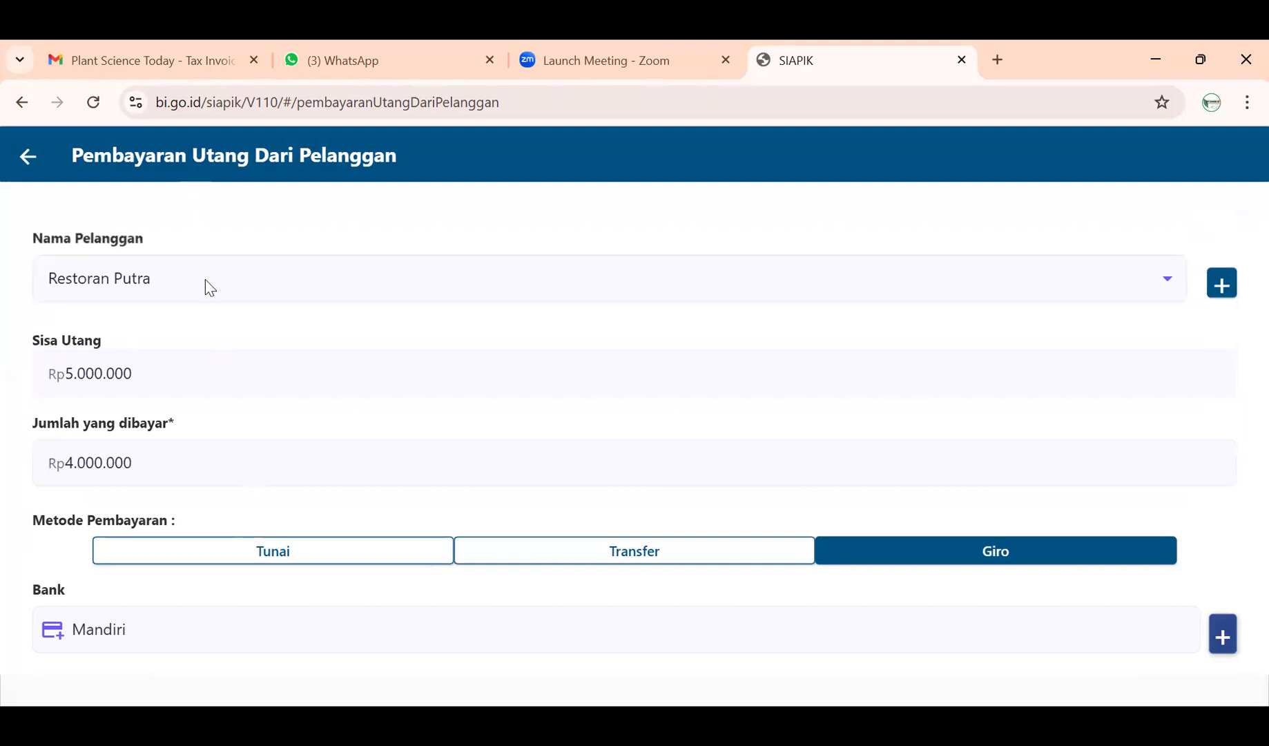
scroll(306, 453, "down", 5)
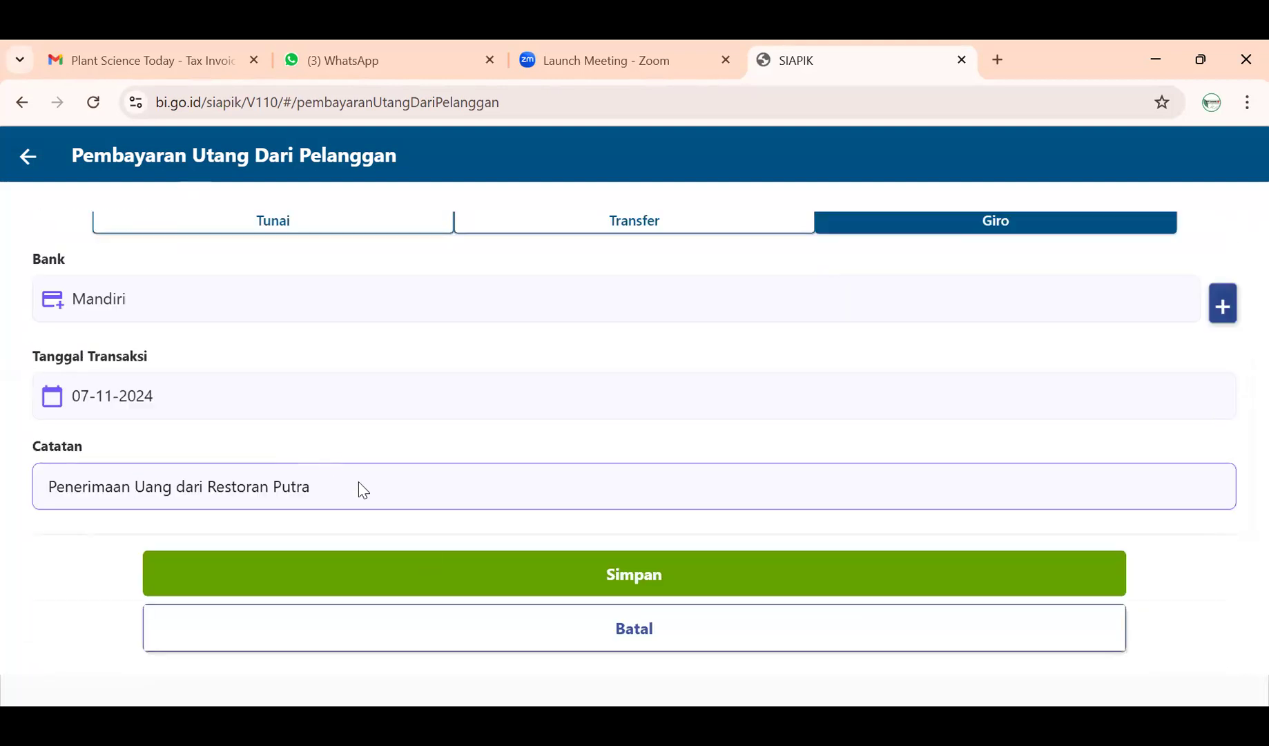
left_click(438, 571)
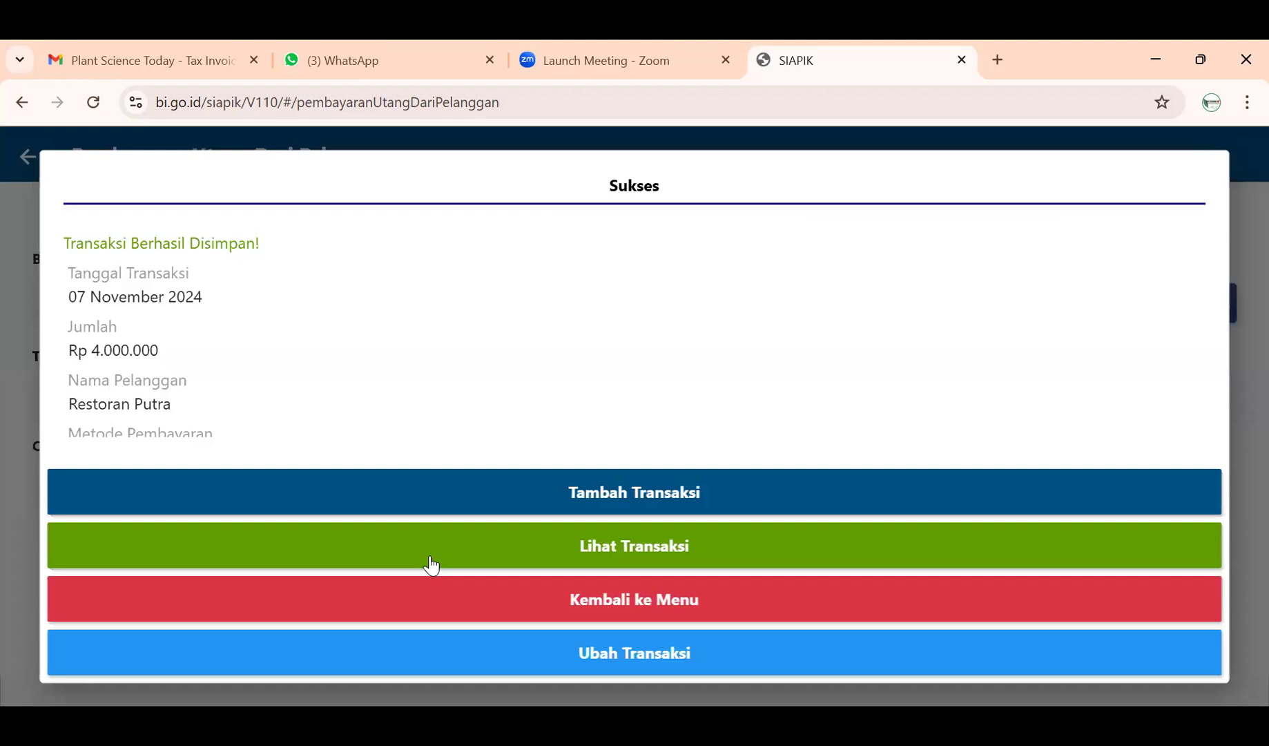
- Check History Transaksi lists the Restoran Putra payment as Pelunasan Utang Pelanggan, then return to Transaksi
left_click(439, 592)
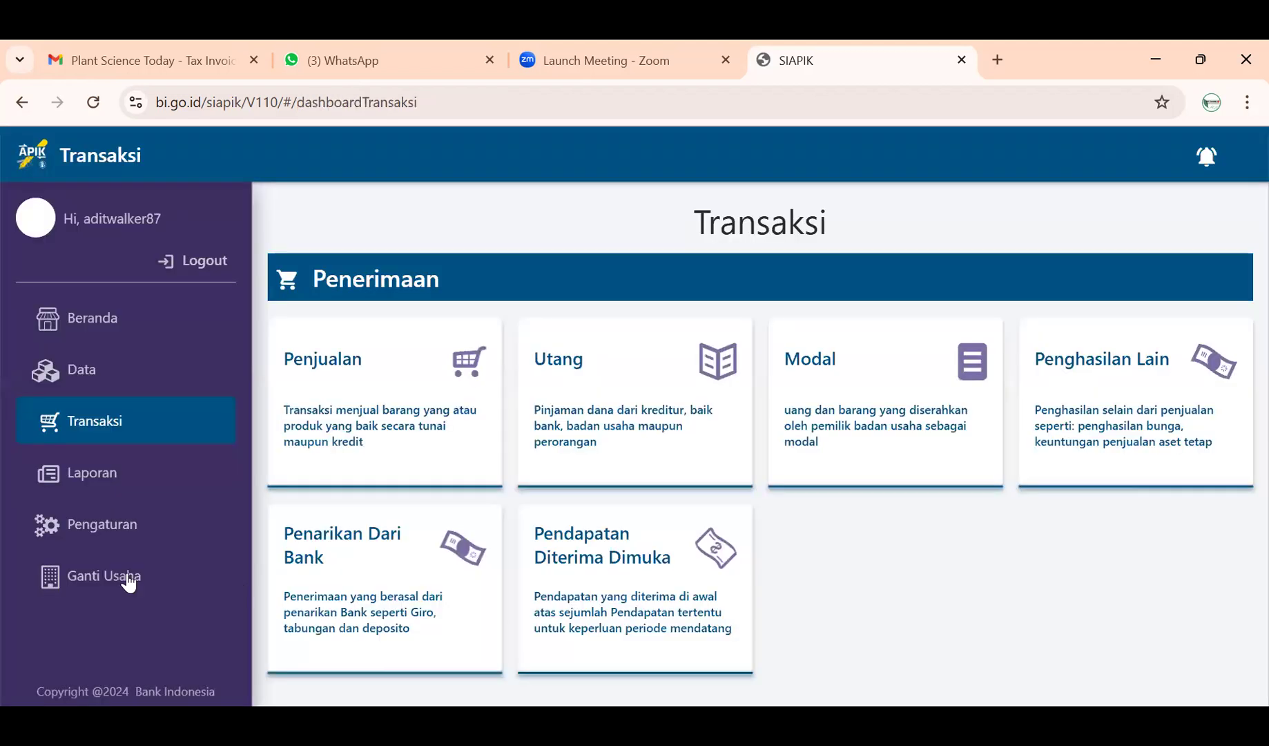
left_click(98, 524)
left_click(101, 486)
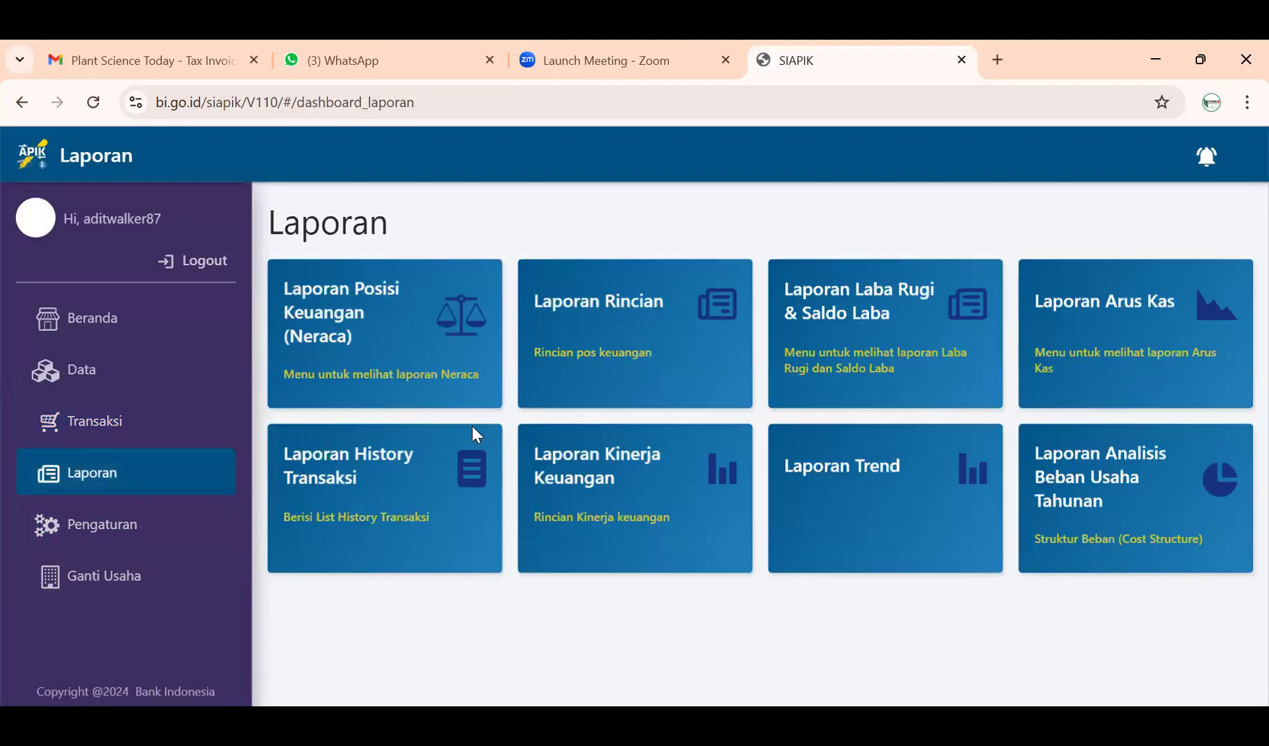
left_click(388, 486)
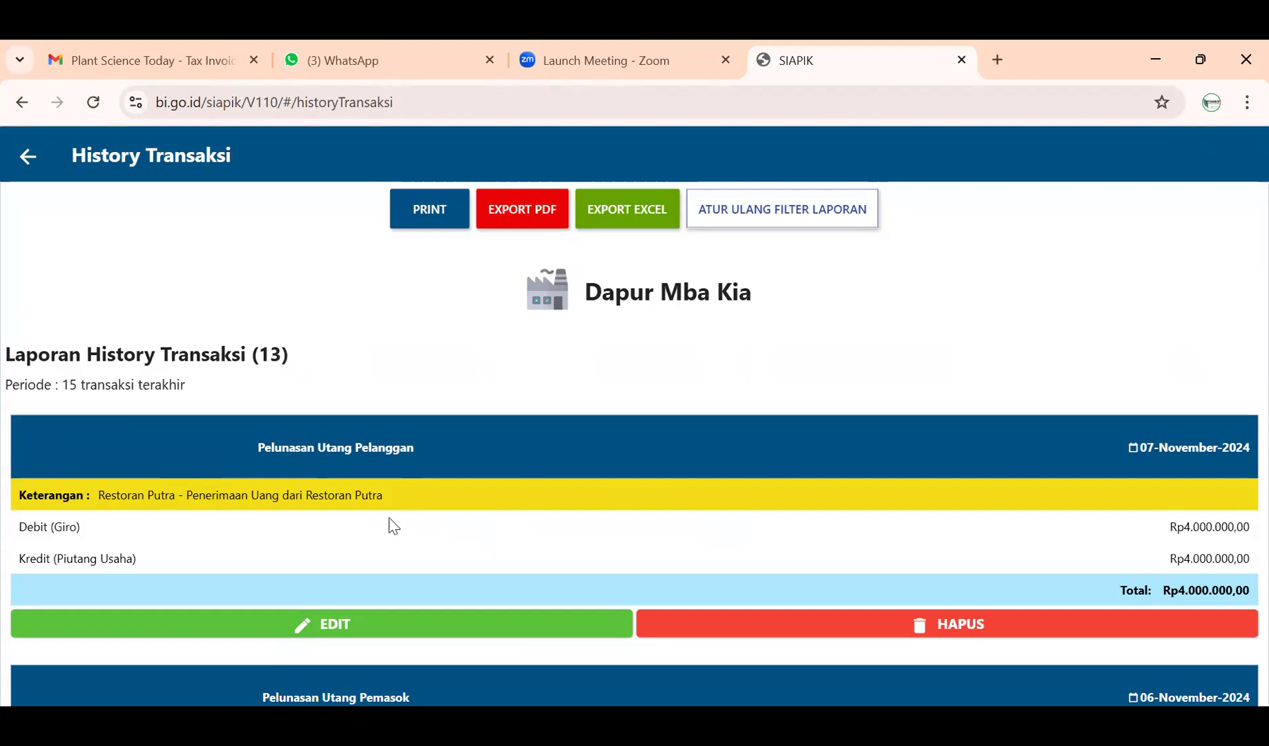
left_click(31, 156)
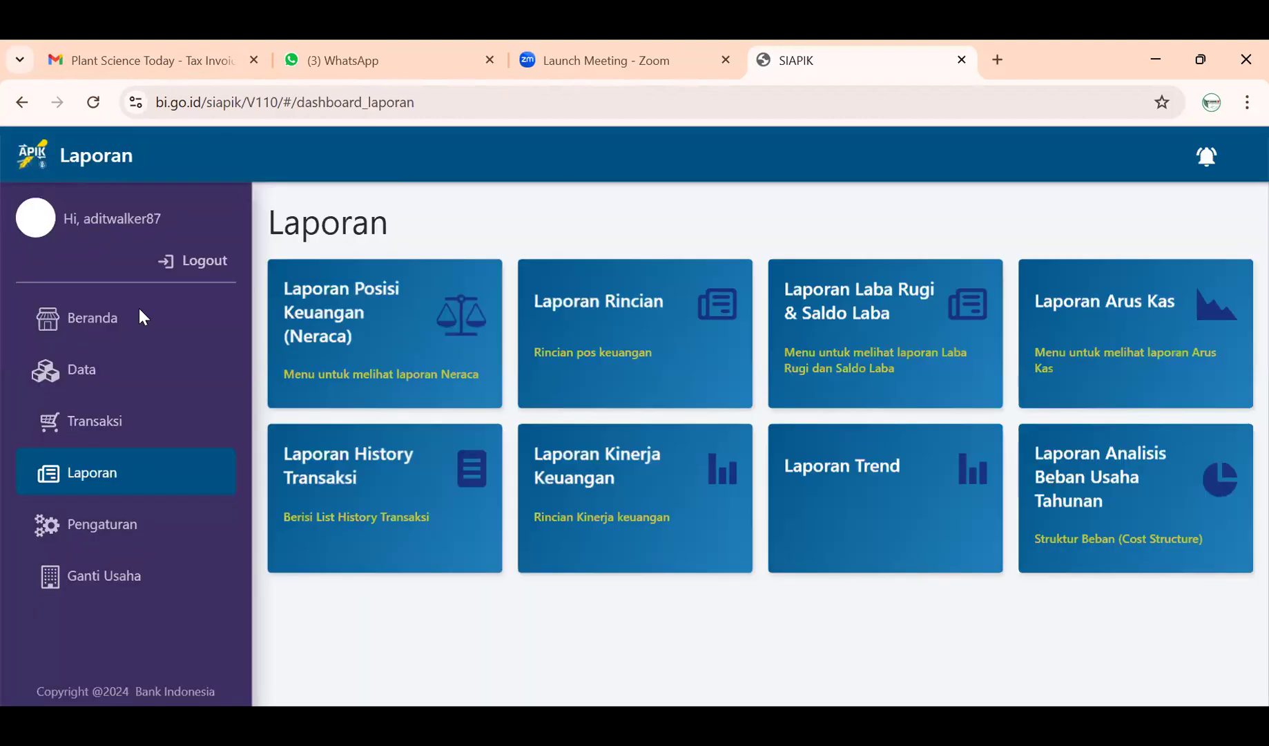
left_click(131, 436)
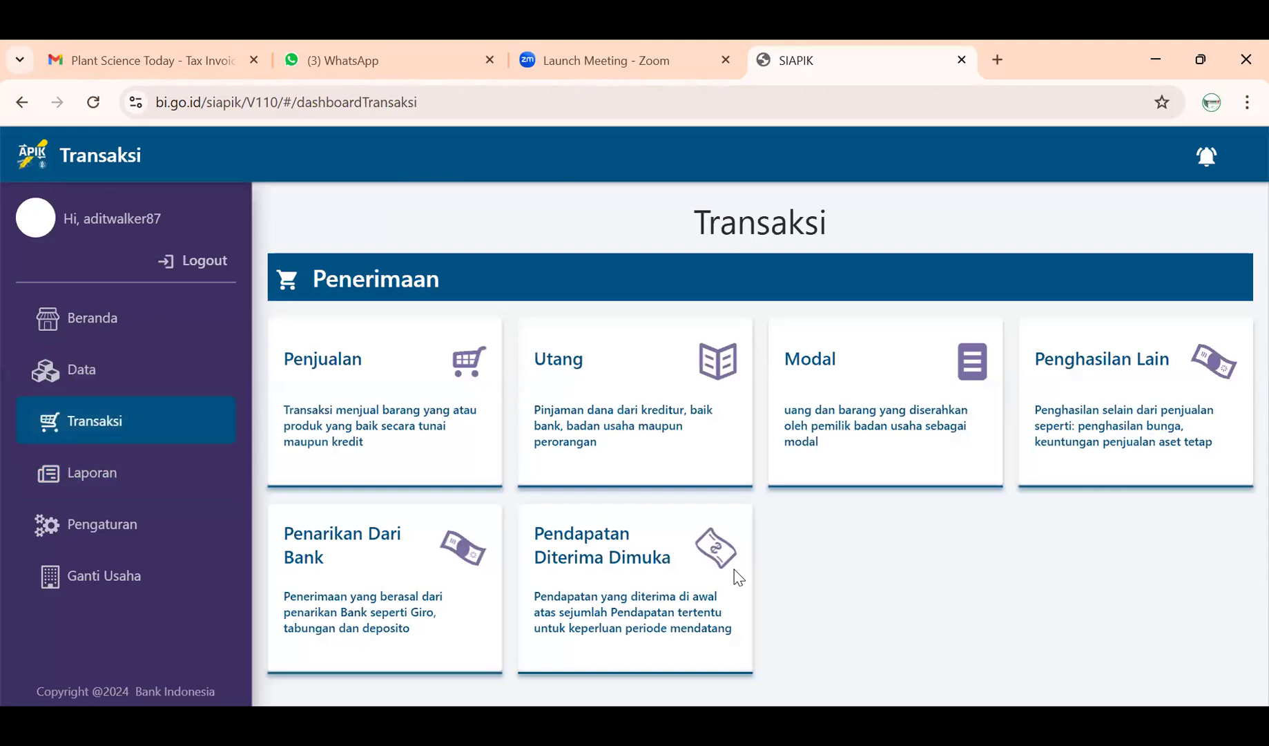
- Start a stock opname for Mangga with a new stock of 20
scroll(732, 574, "down", 8)
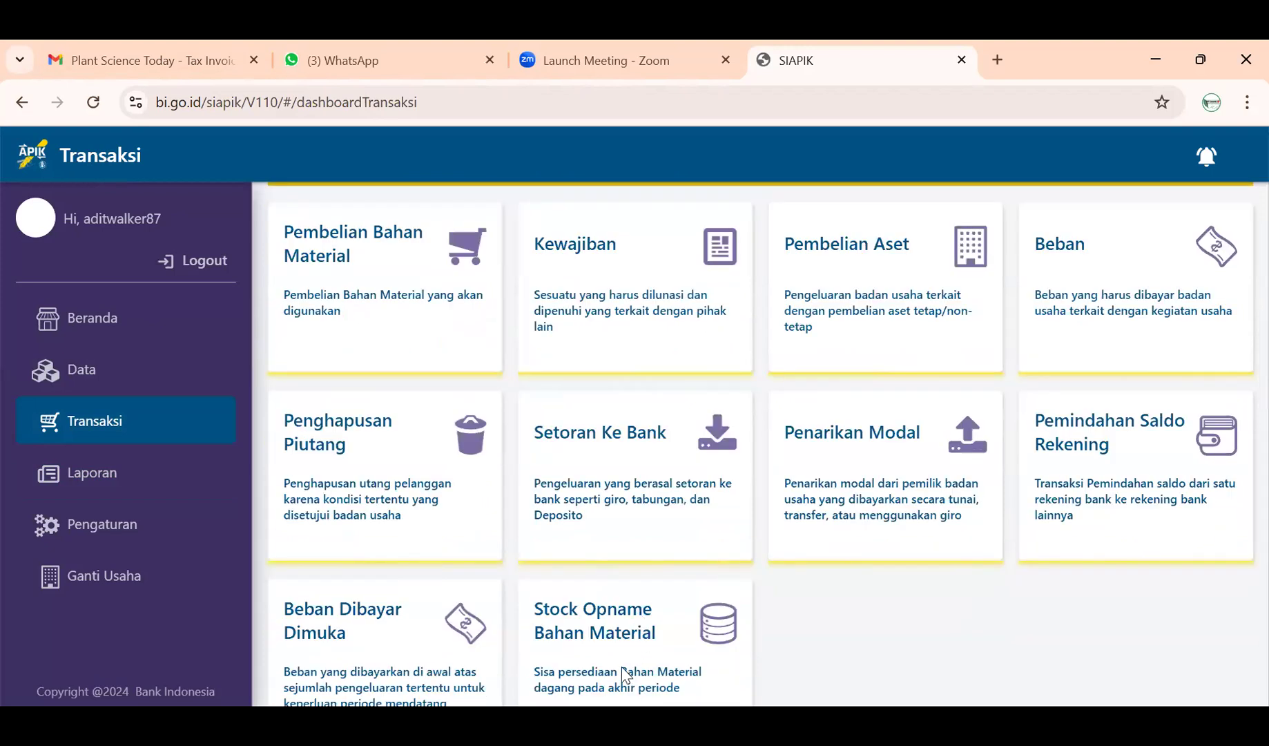
scroll(610, 651, "down", 1)
left_click(631, 565)
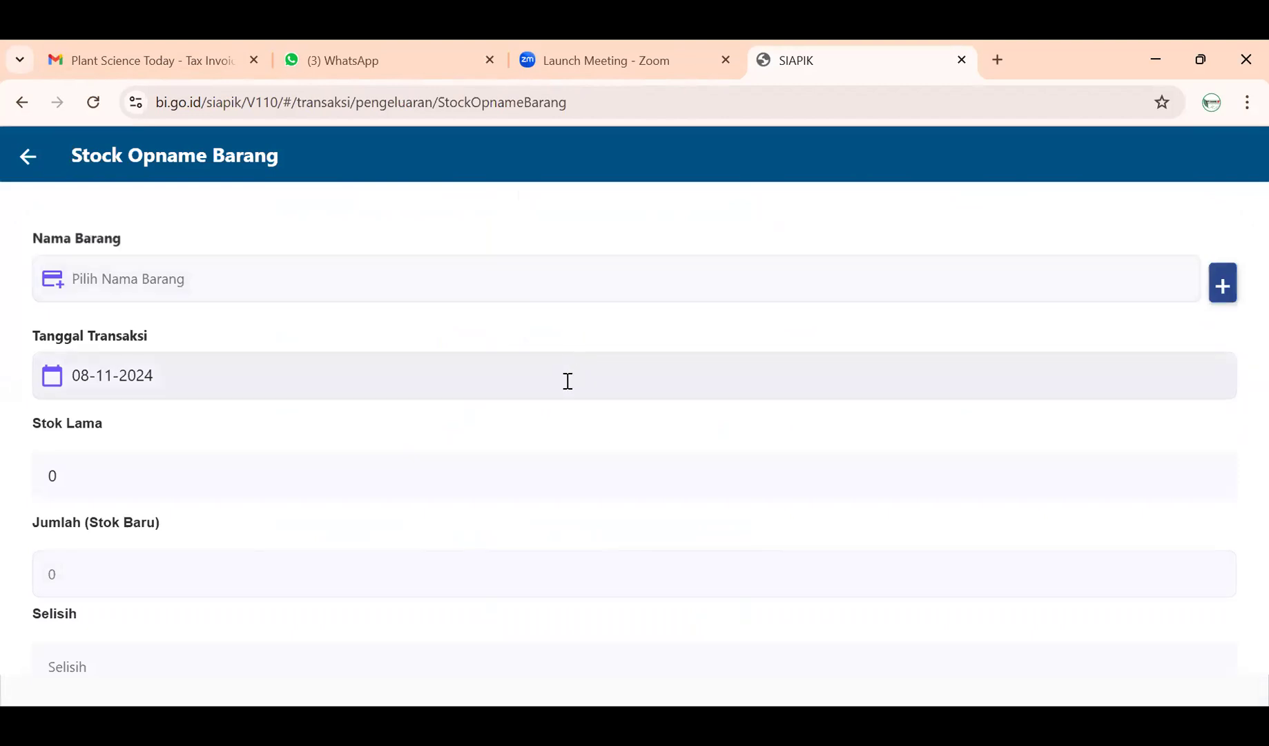
left_click(541, 283)
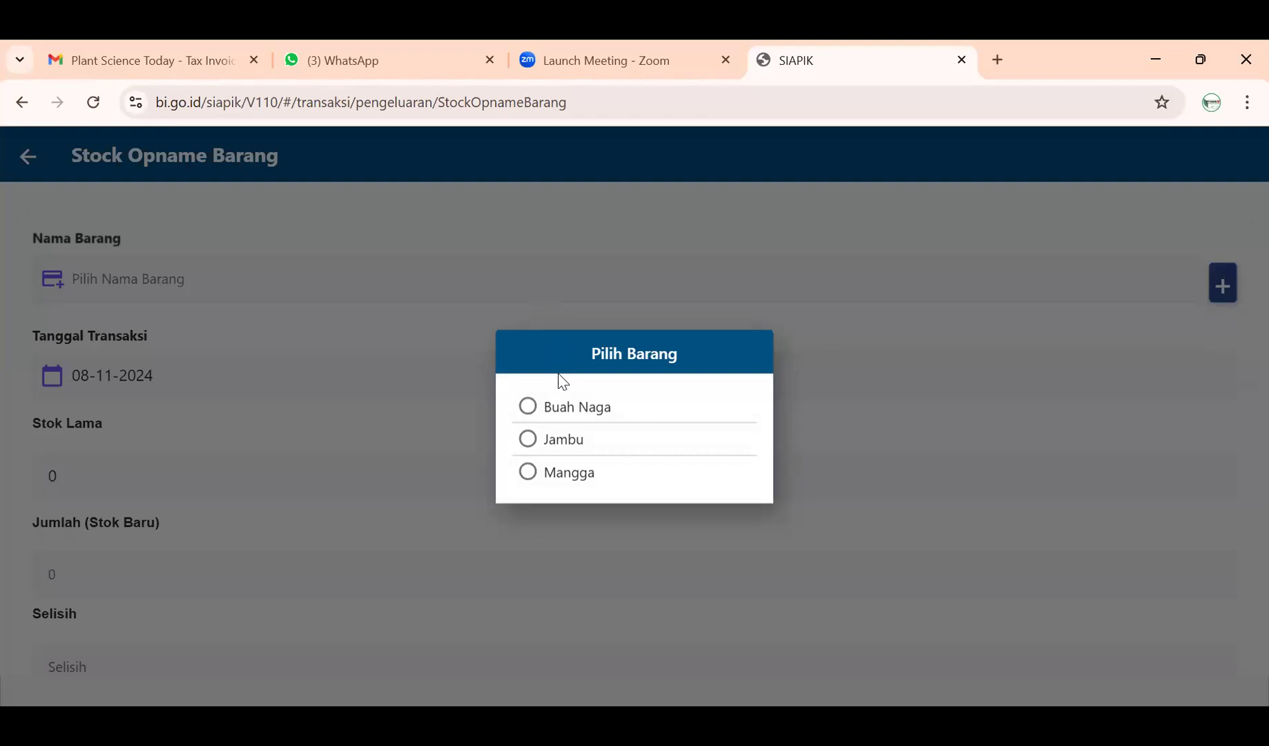
left_click(568, 477)
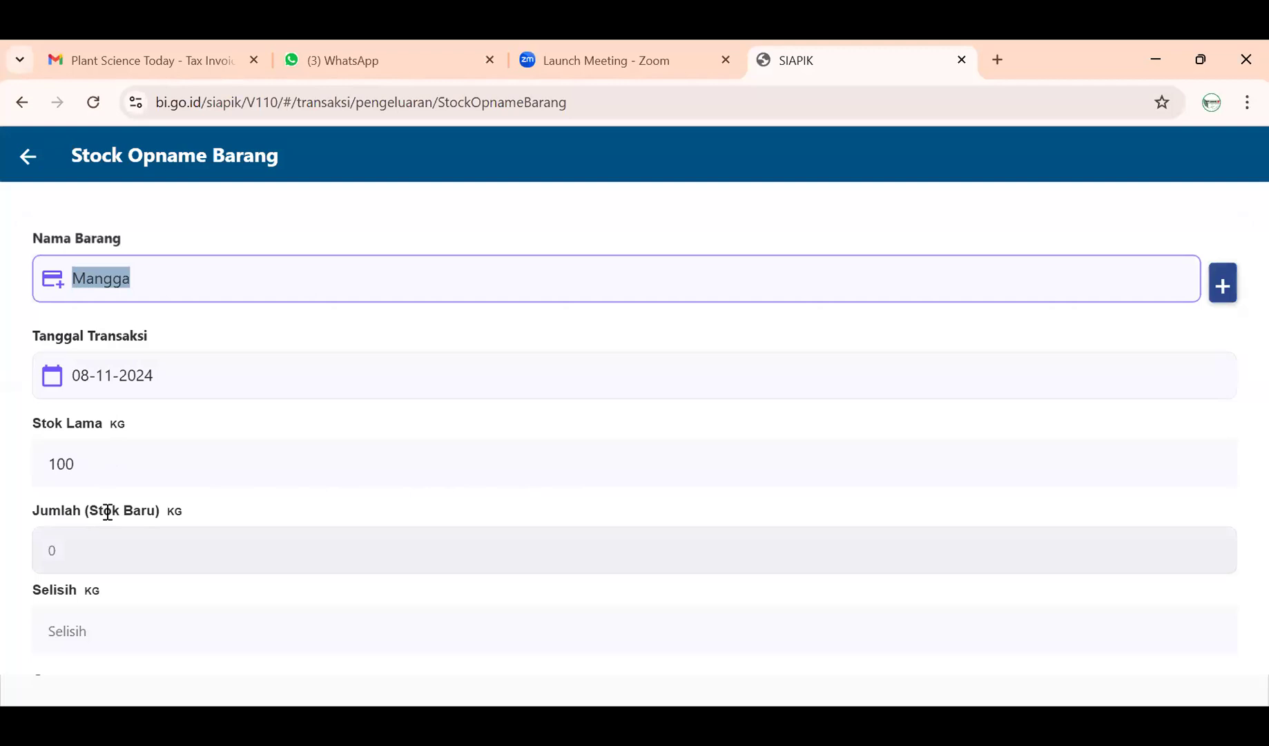
left_click(104, 468)
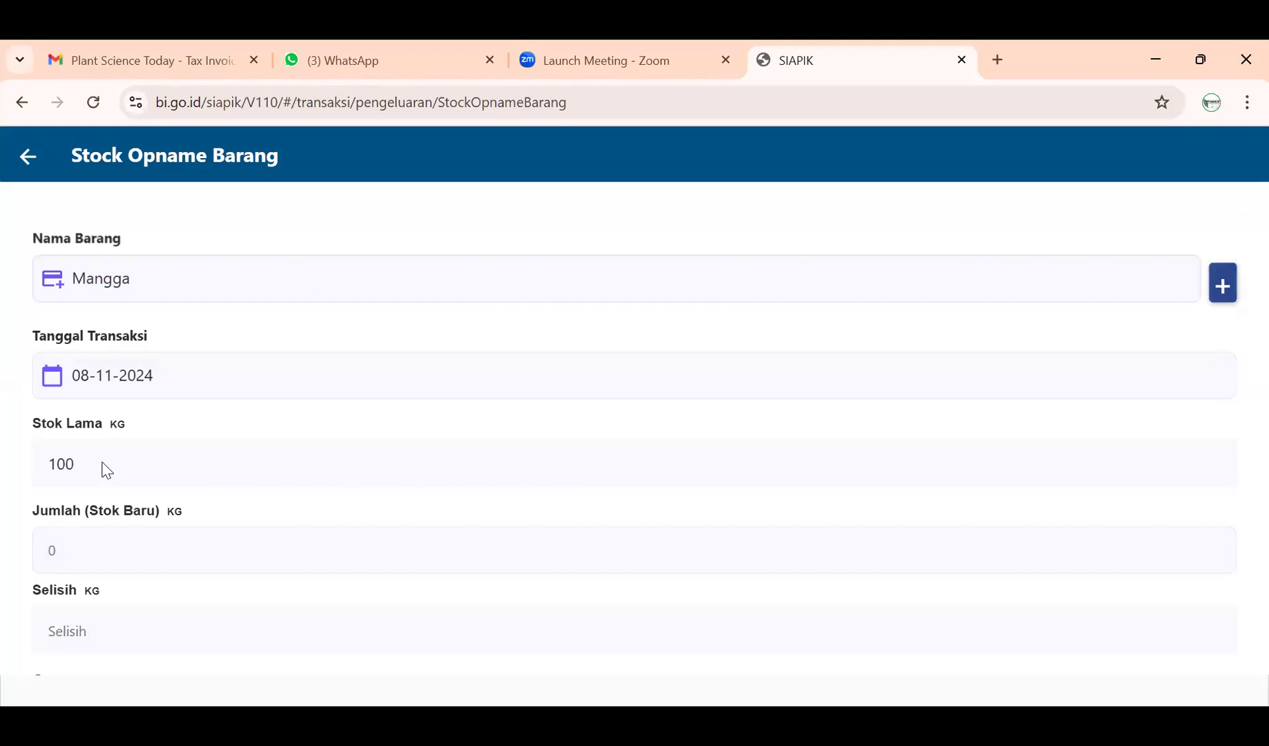
left_click(136, 555)
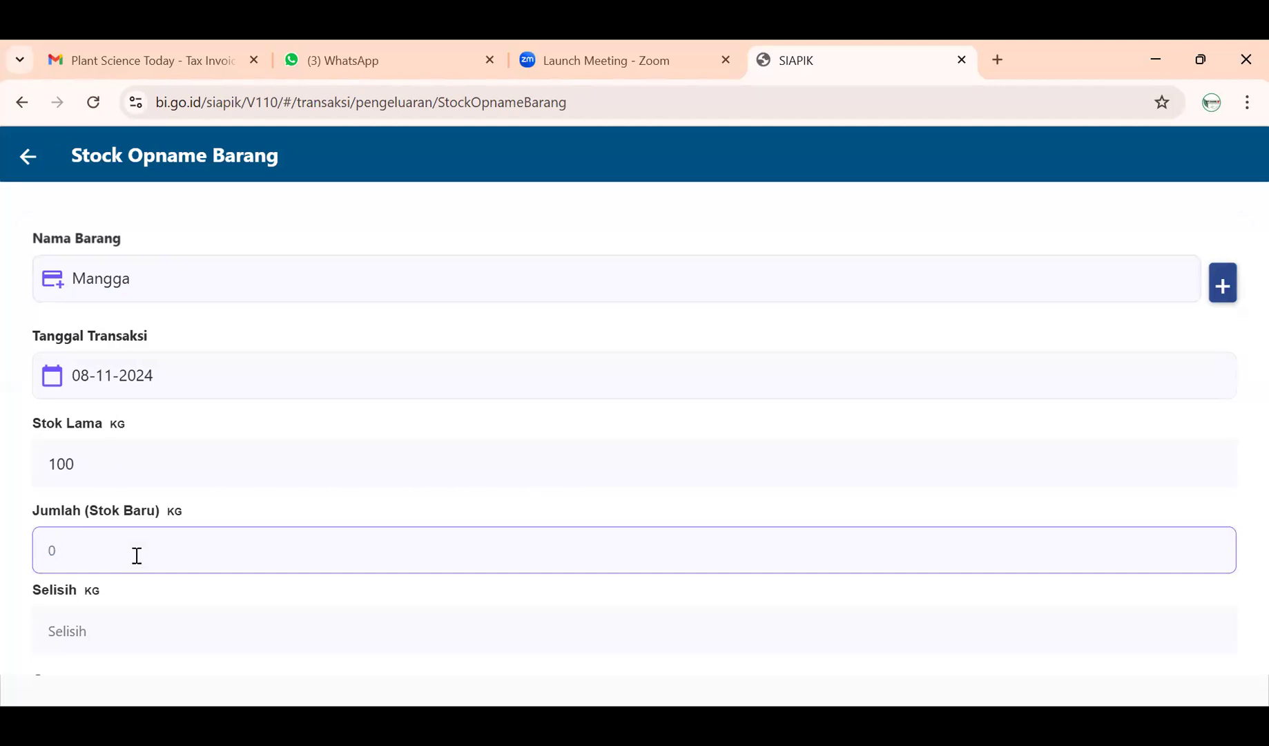
type("20")
- Write the note 'Stock Opname Buah Mangga'
scroll(150, 545, "down", 1)
left_click(208, 645)
scroll(207, 635, "down", 1)
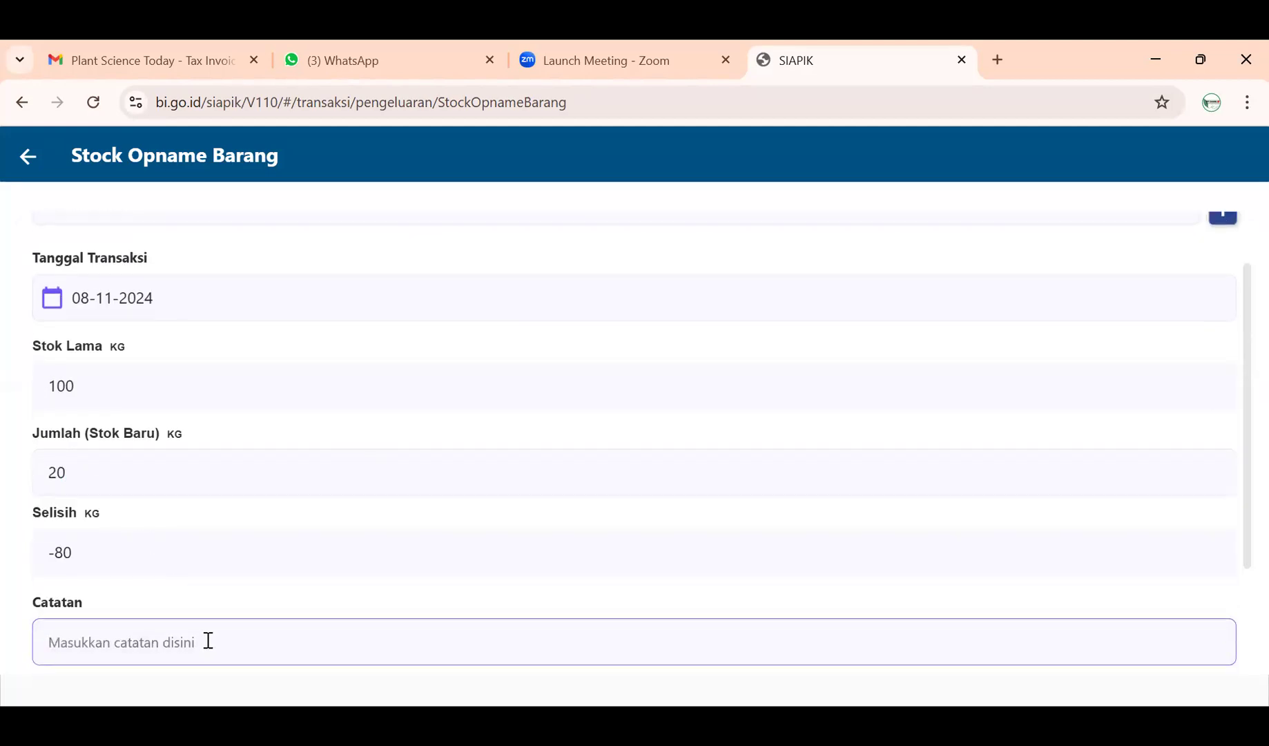
scroll(206, 635, "down", 1)
scroll(207, 628, "up", 2)
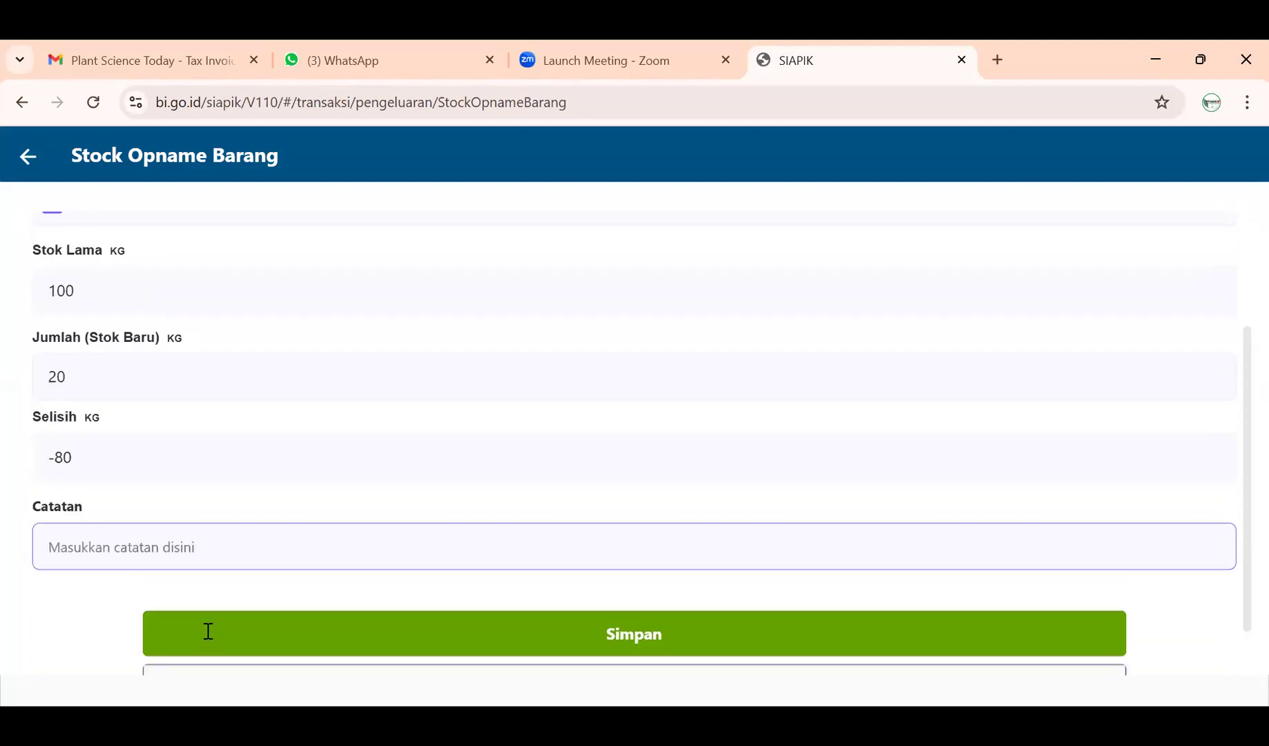
scroll(208, 623, "up", 1)
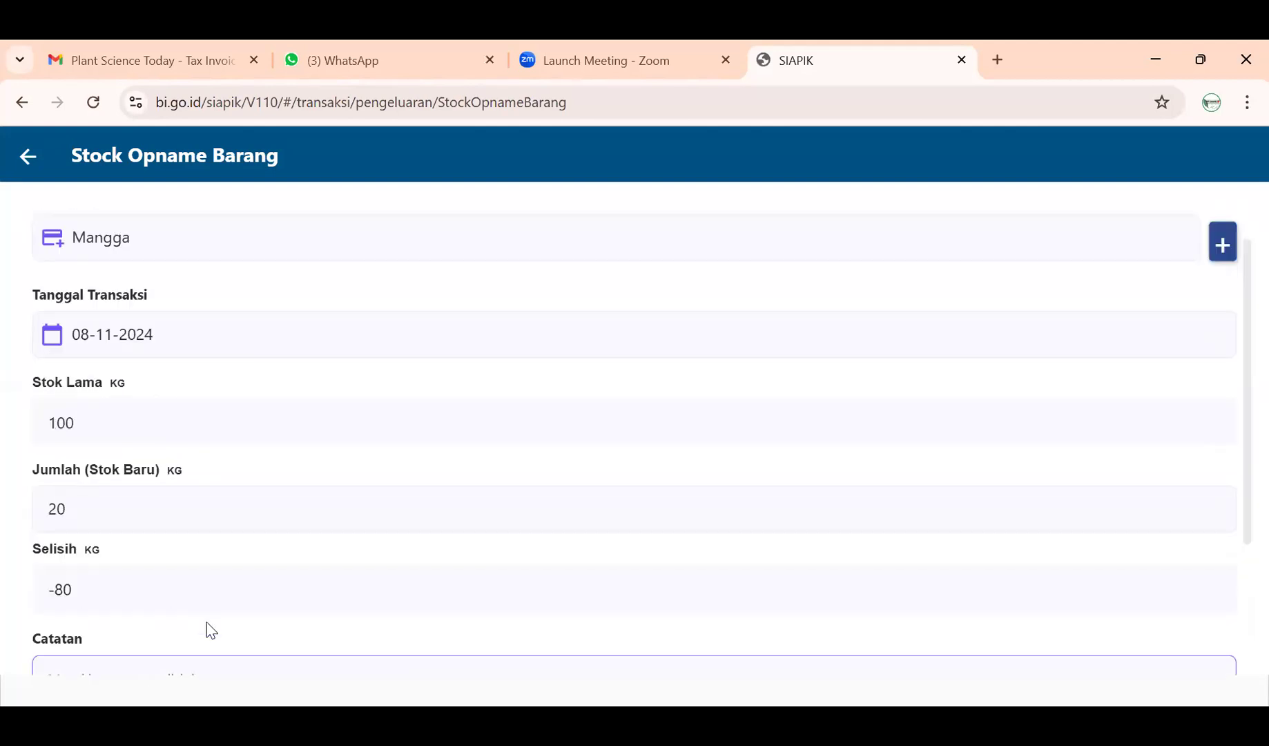
scroll(210, 625, "down", 2)
type("B")
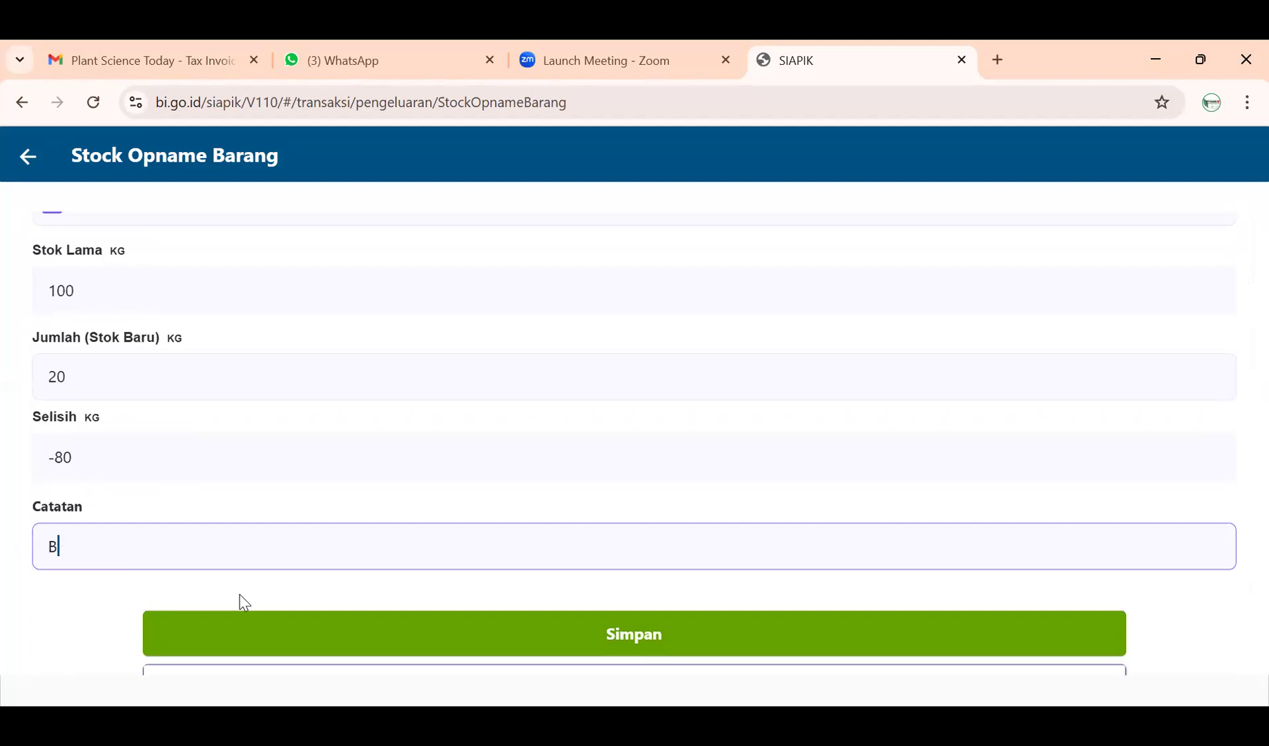
type("uah Mn")
key("BackSpace")
key("BackSpace")
type("a")
key("BackSpace")
key("BackSpace")
key("BackSpace")
key("BackSpace")
key("BackSpace")
key("BackSpace")
type("Stock Opname Buah MANGG")
key("BackSpace")
key("BackSpace")
key("BackSpace")
type("N")
key("BackSpace")
key("BackSpace")
key("BackSpace")
type("A")
key("BackSpace")
type("Mangga")
- Save the Mangga opname (100 to 20 kg, difference -80) and return to the menu
scroll(243, 602, "up", 3)
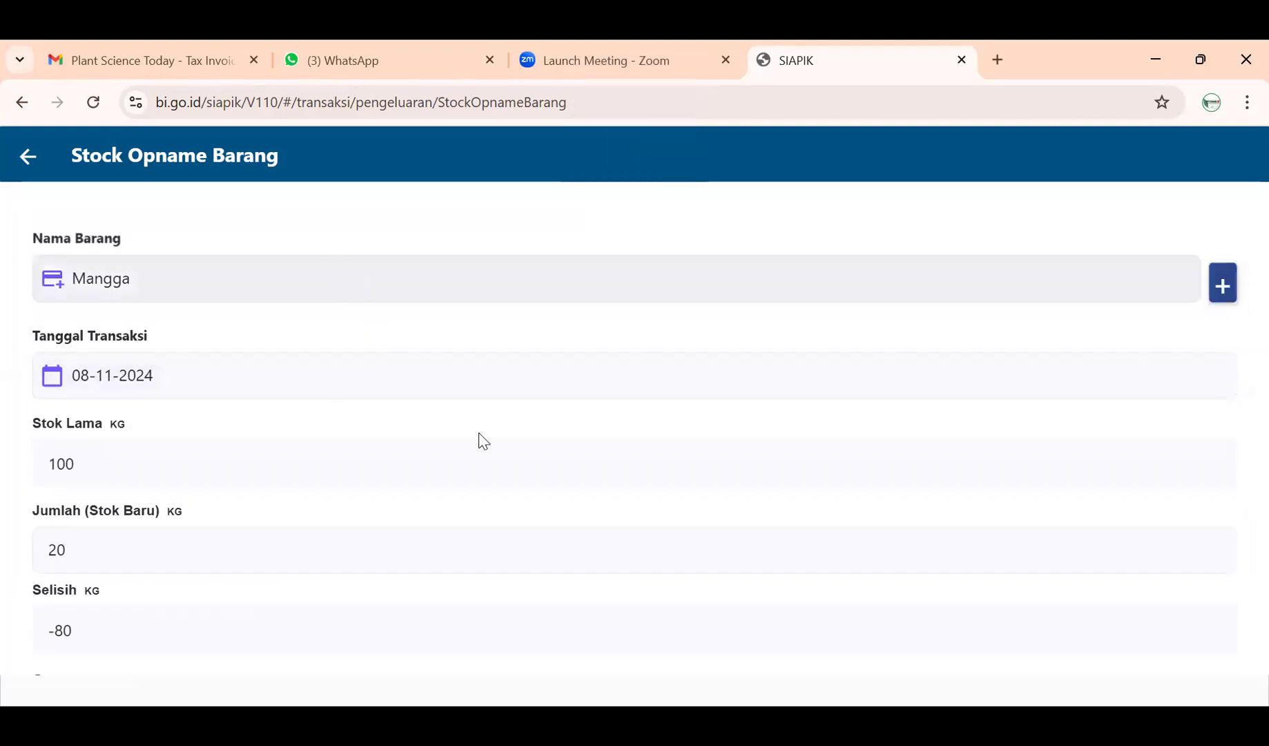
scroll(483, 442, "down", 3)
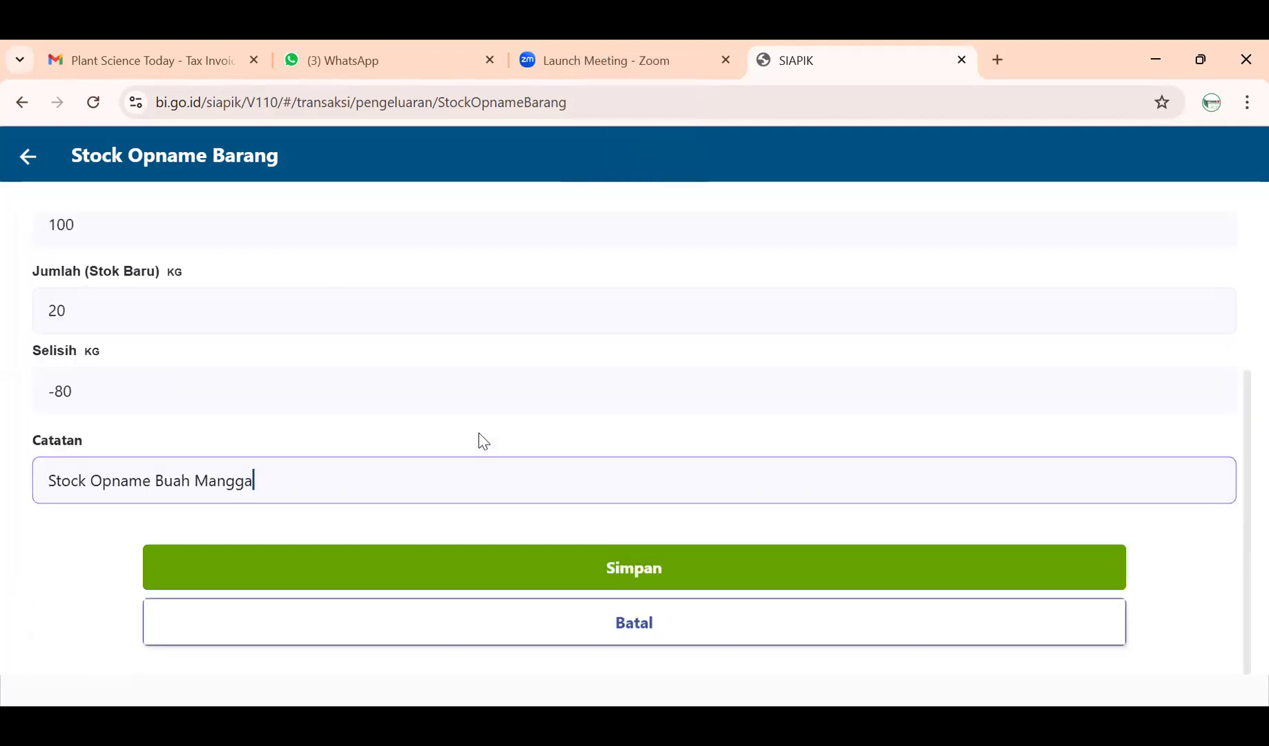
left_click(523, 566)
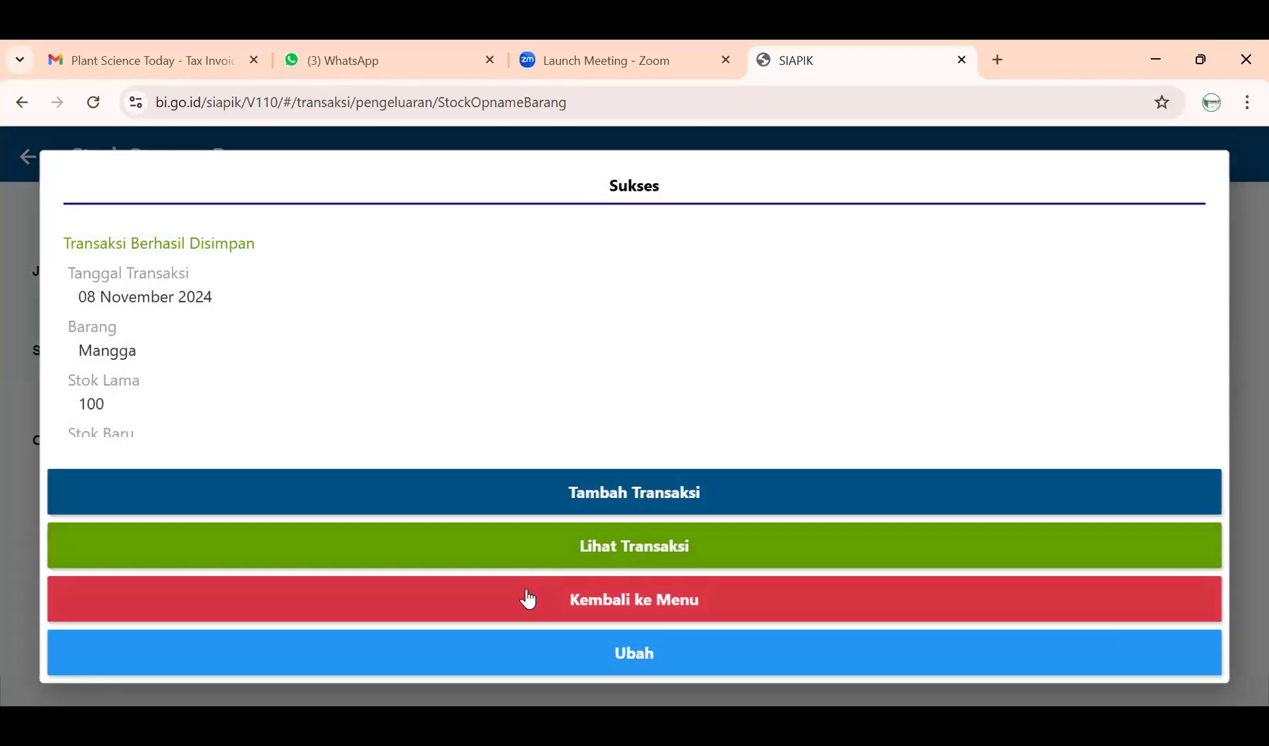
scroll(435, 359, "down", 2)
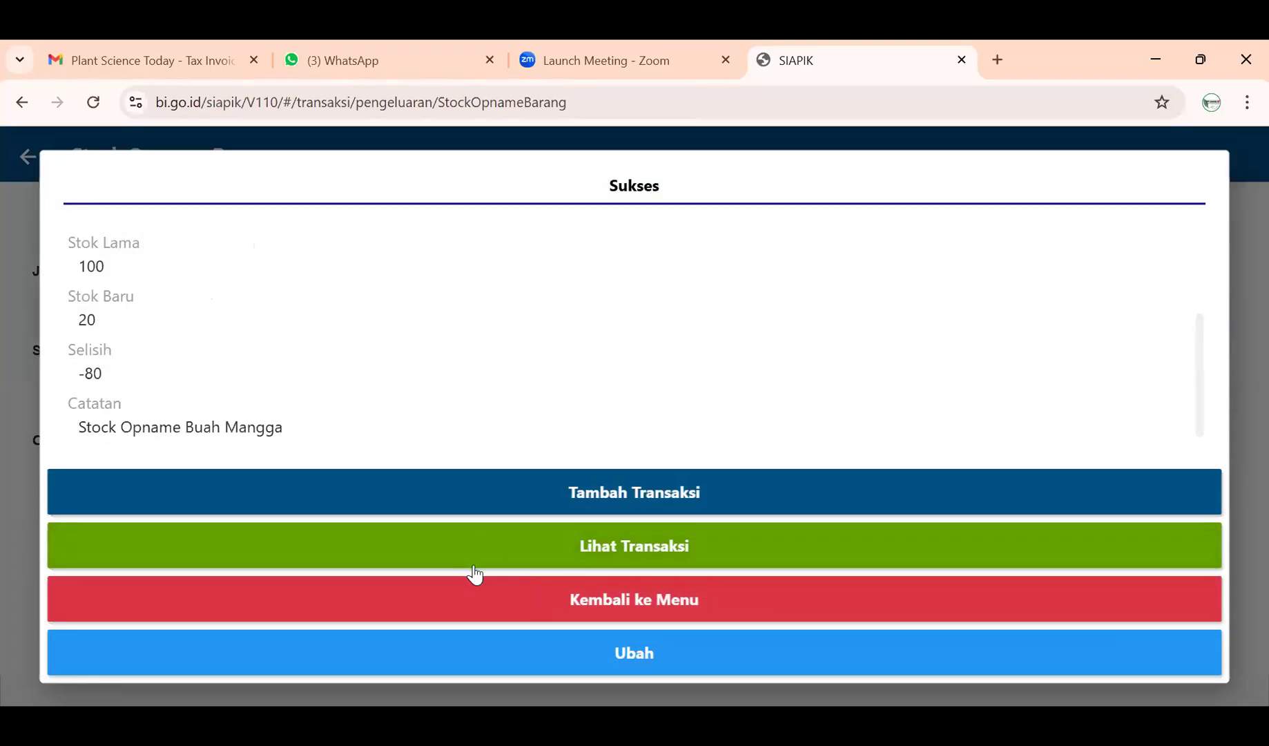
left_click(480, 598)
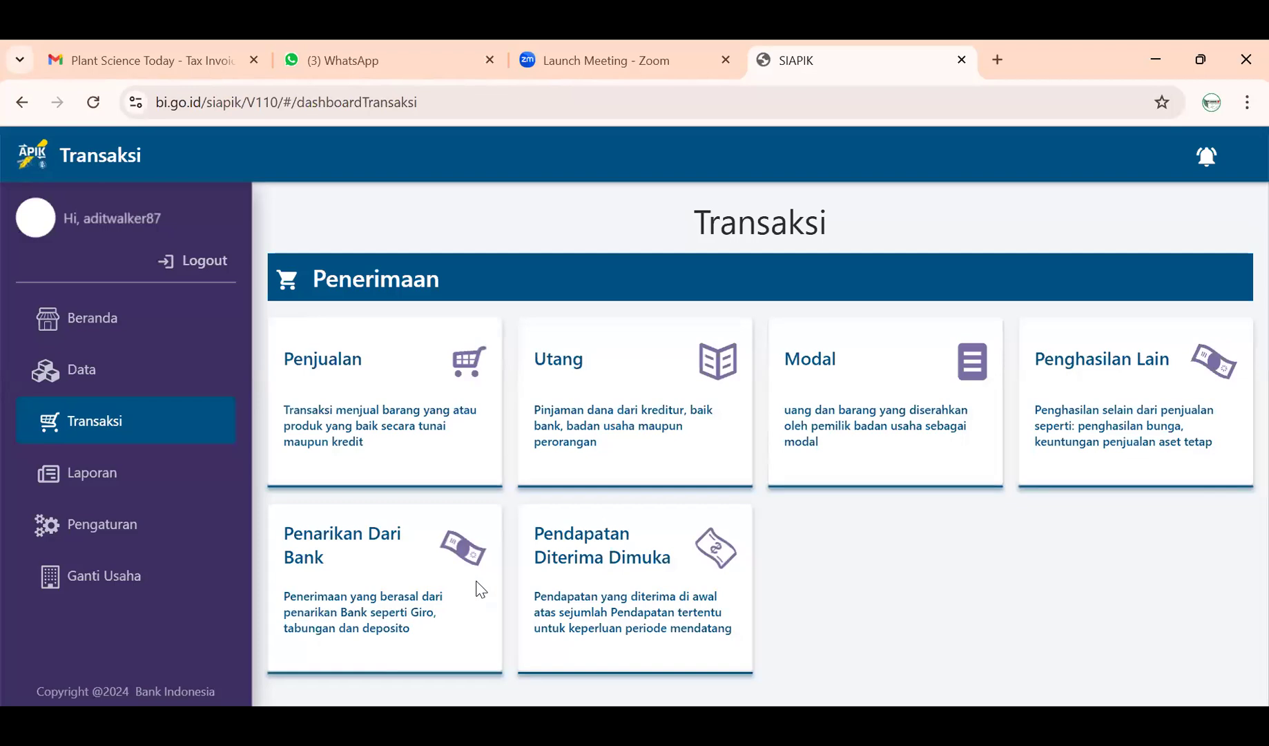
scroll(685, 596, "down", 5)
scroll(685, 594, "down", 4)
- Start a stock opname for Jambu with a new stock of 25
left_click(646, 442)
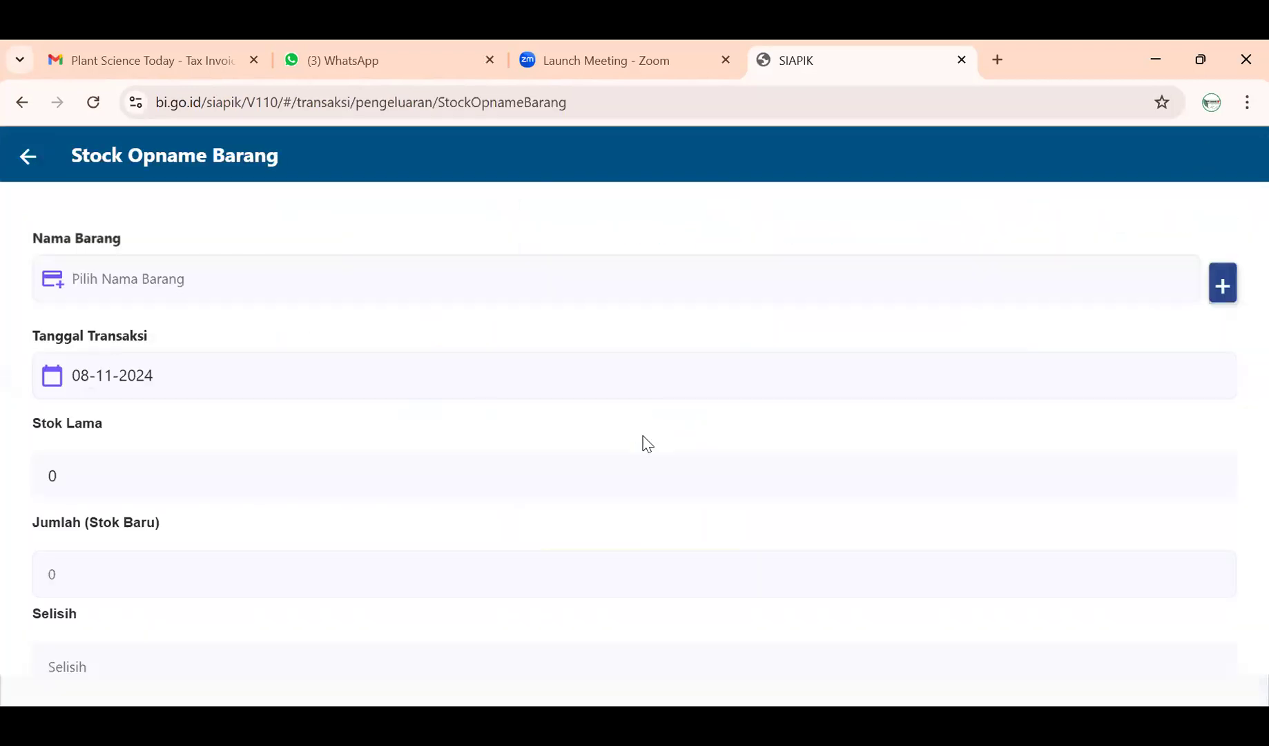
scroll(606, 473, "down", 4)
scroll(603, 481, "up", 4)
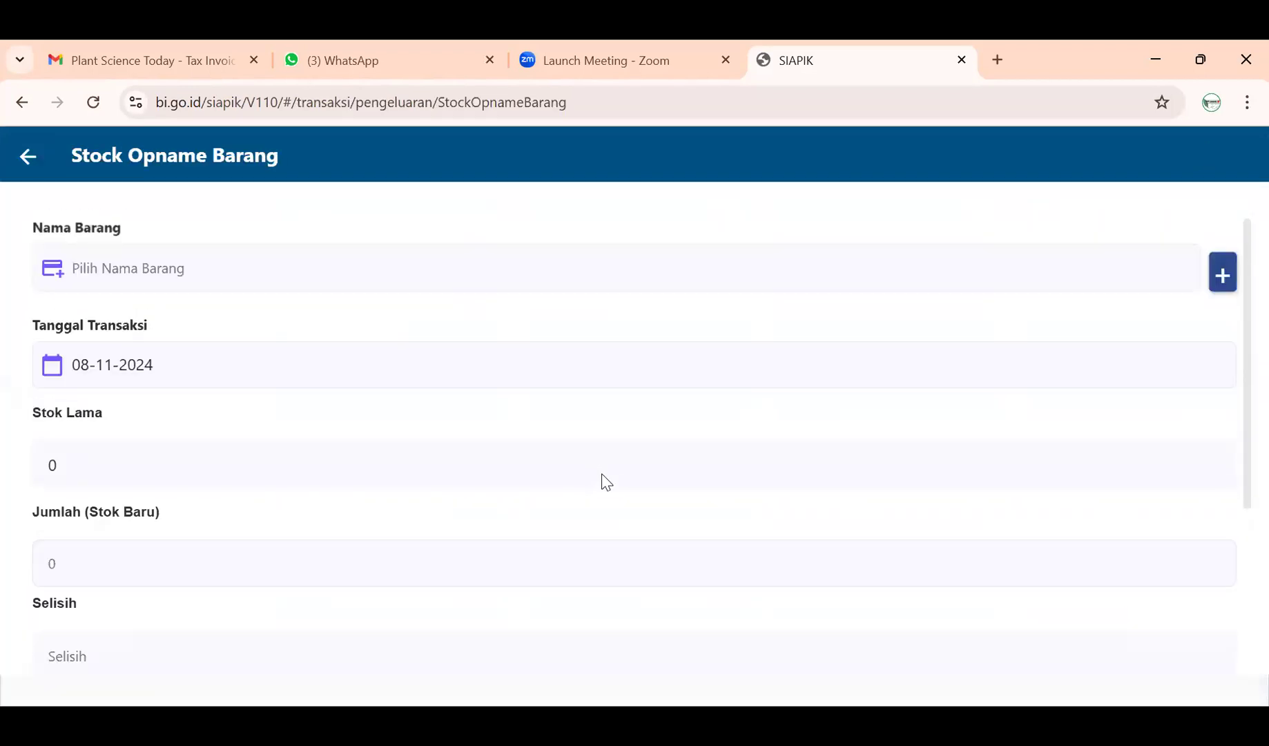
left_click(499, 274)
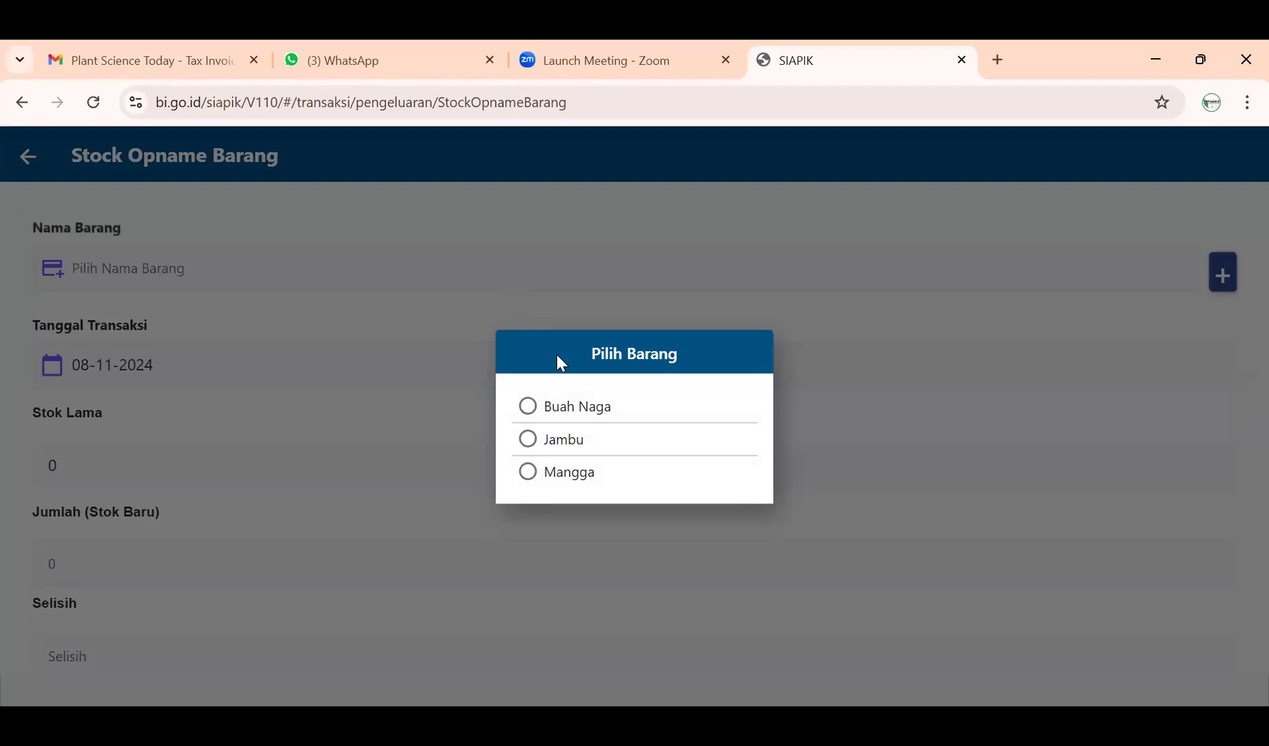
left_click(564, 442)
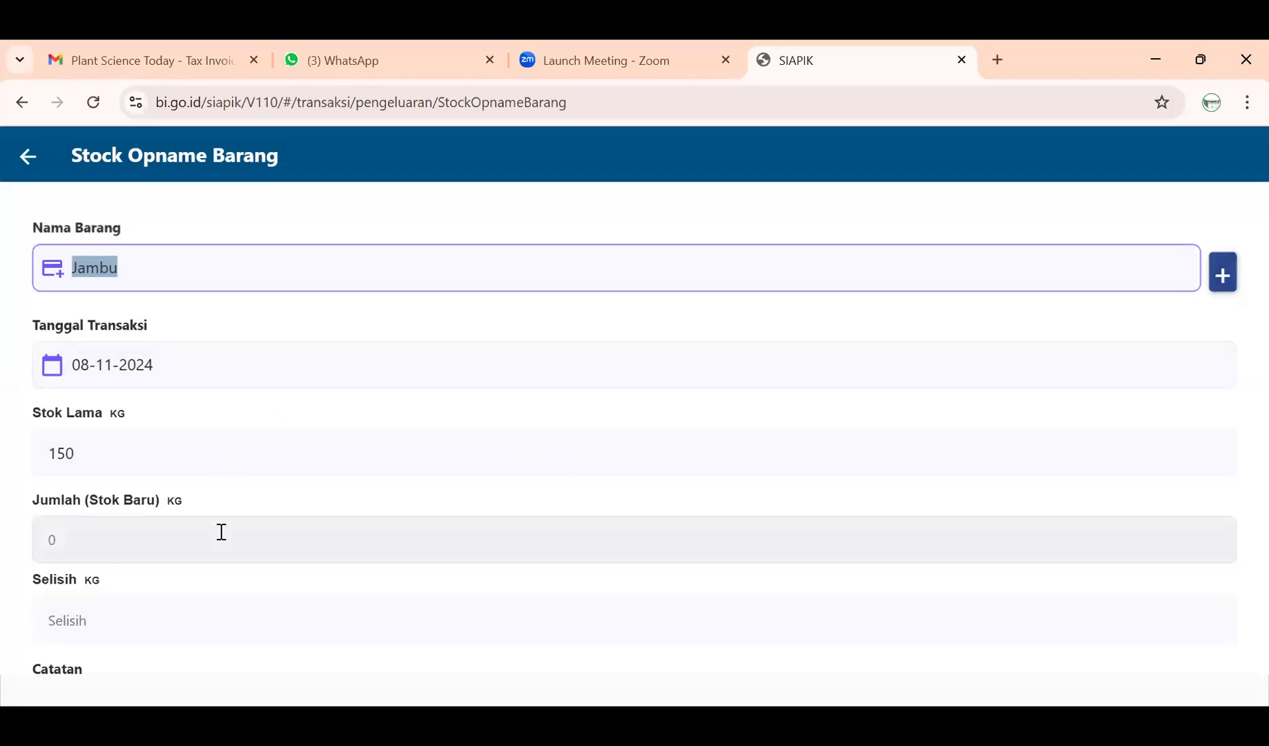
left_click(221, 532)
type("2")
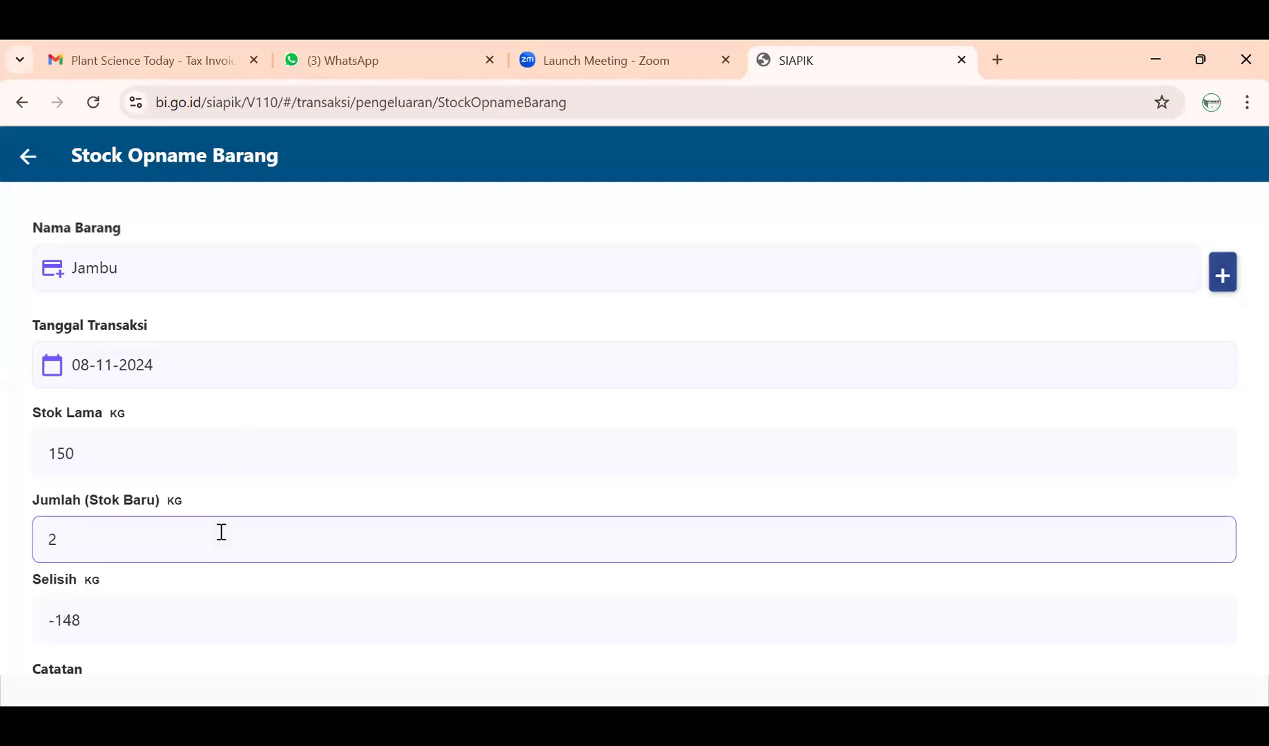
type("5")
- Note 'Stock Opname Buah Jambu', save (150 to 25 kg, -125), and return to the menu
scroll(221, 535, "down", 2)
left_click(215, 558)
type("Stock Op")
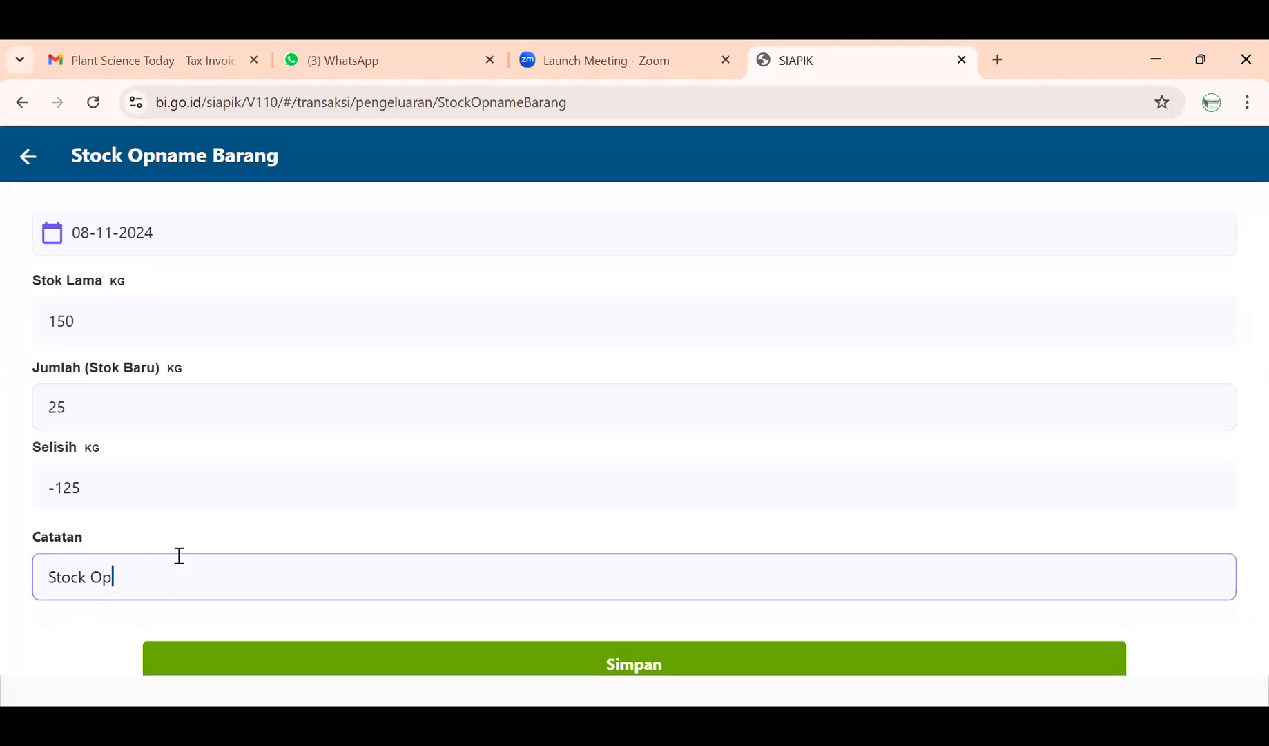
type("namte")
key("BackSpace")
key("BackSpace")
key("BackSpace")
type("e Buah Jambu")
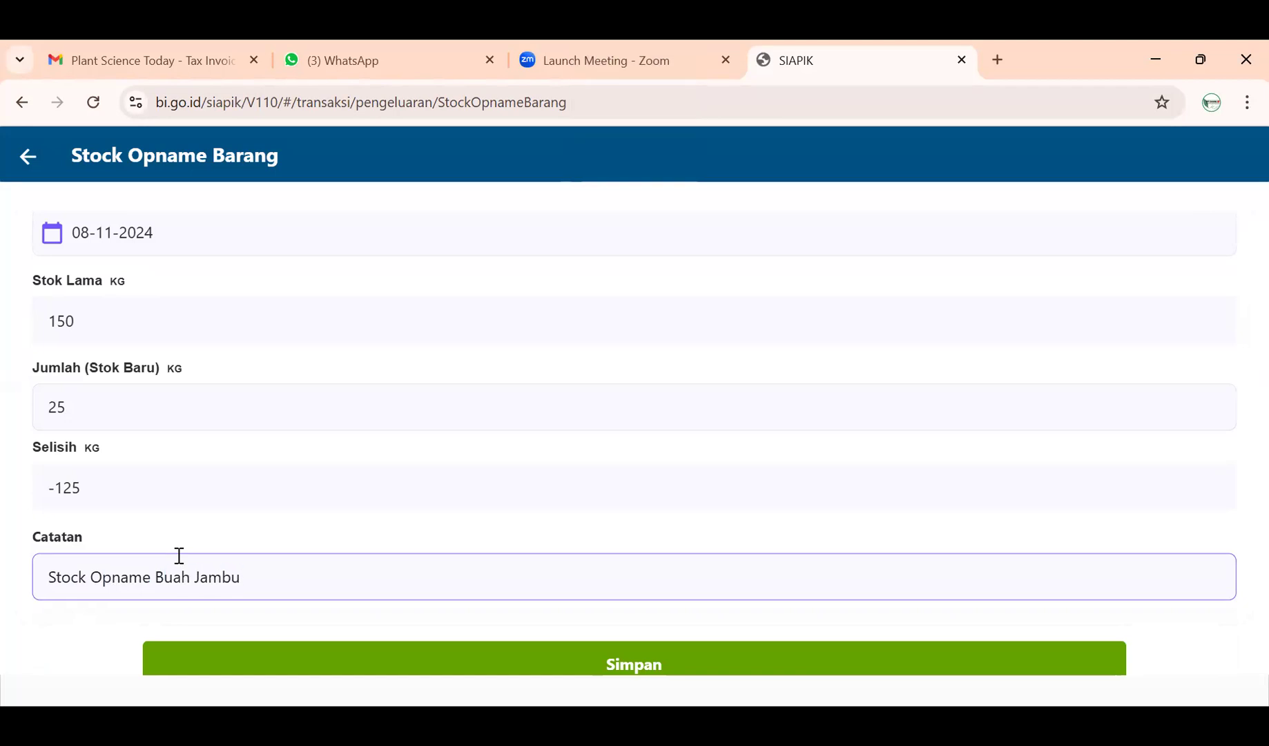
scroll(180, 553, "up", 2)
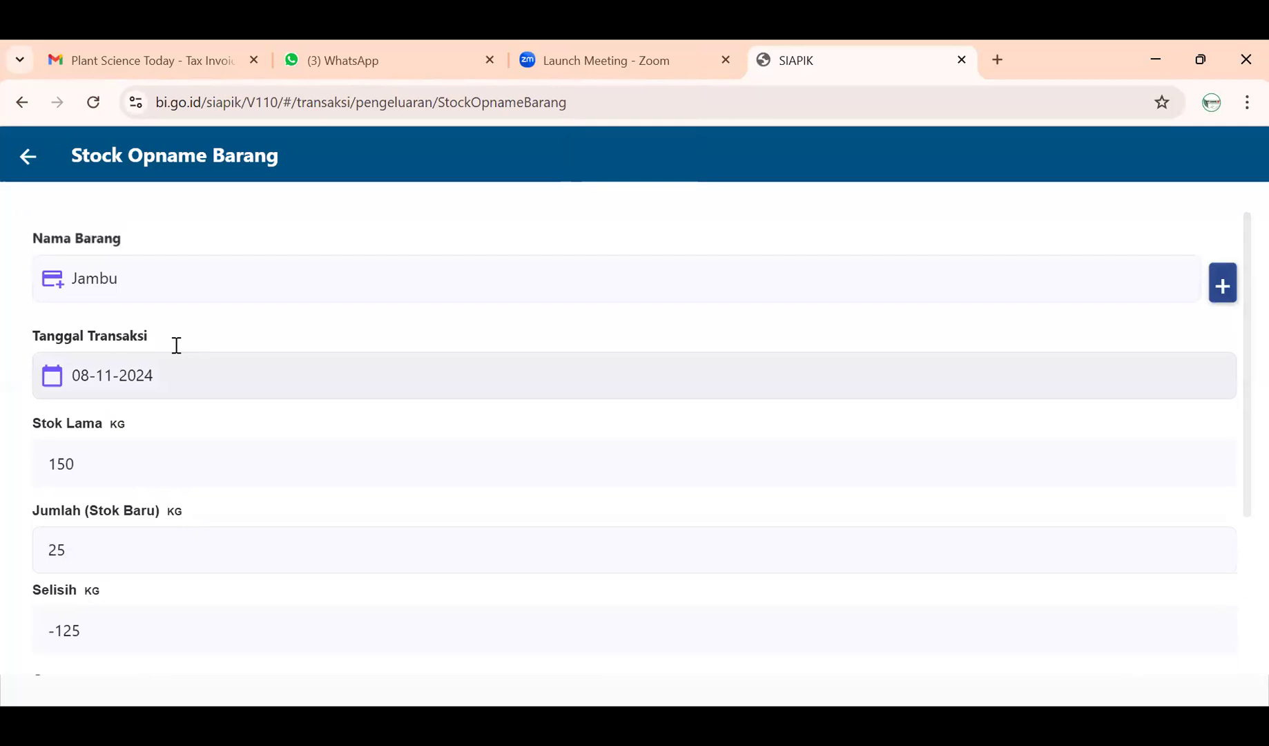
scroll(148, 326, "down", 3)
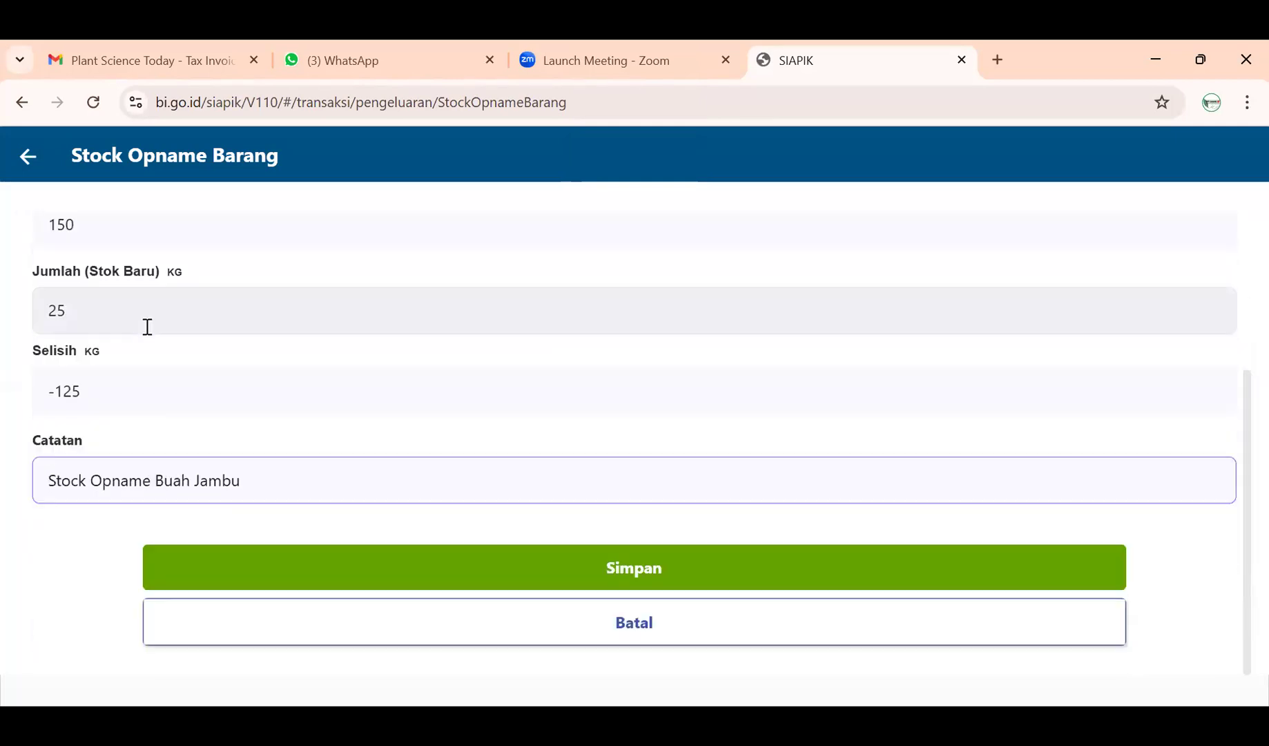
scroll(173, 418, "up", 3)
scroll(172, 419, "down", 3)
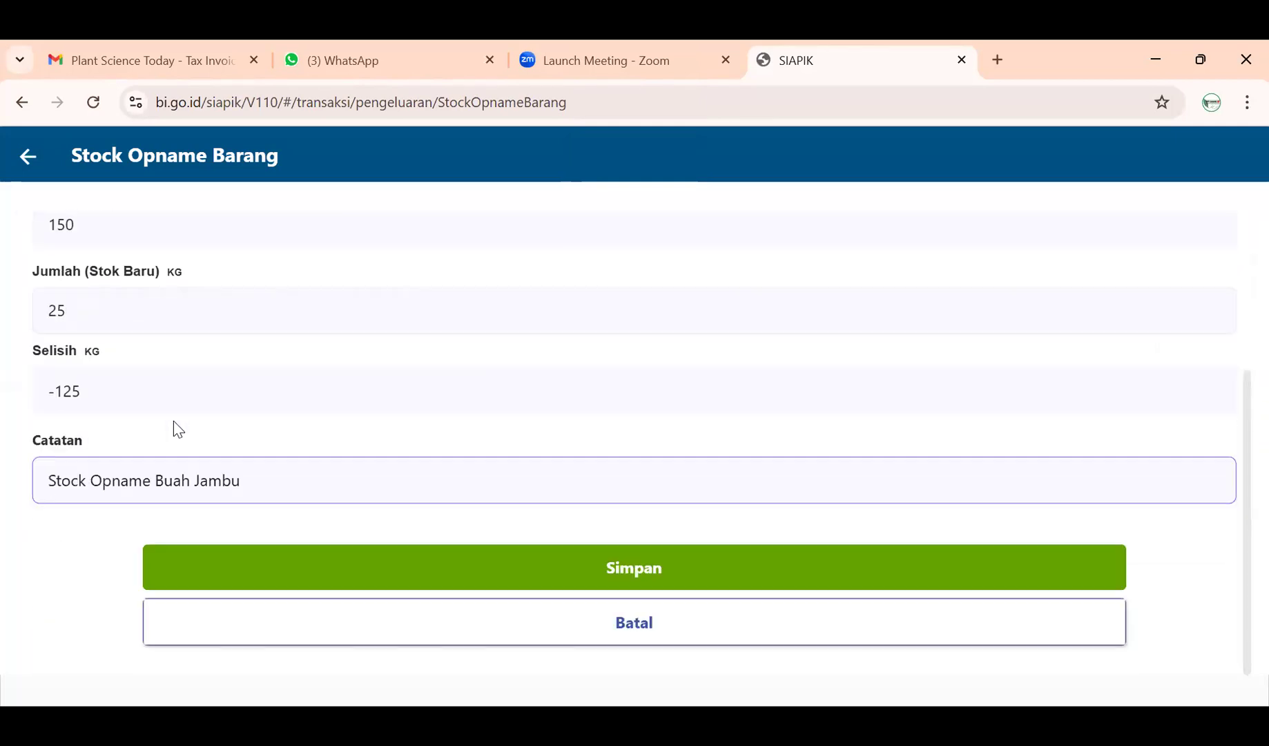
left_click(584, 582)
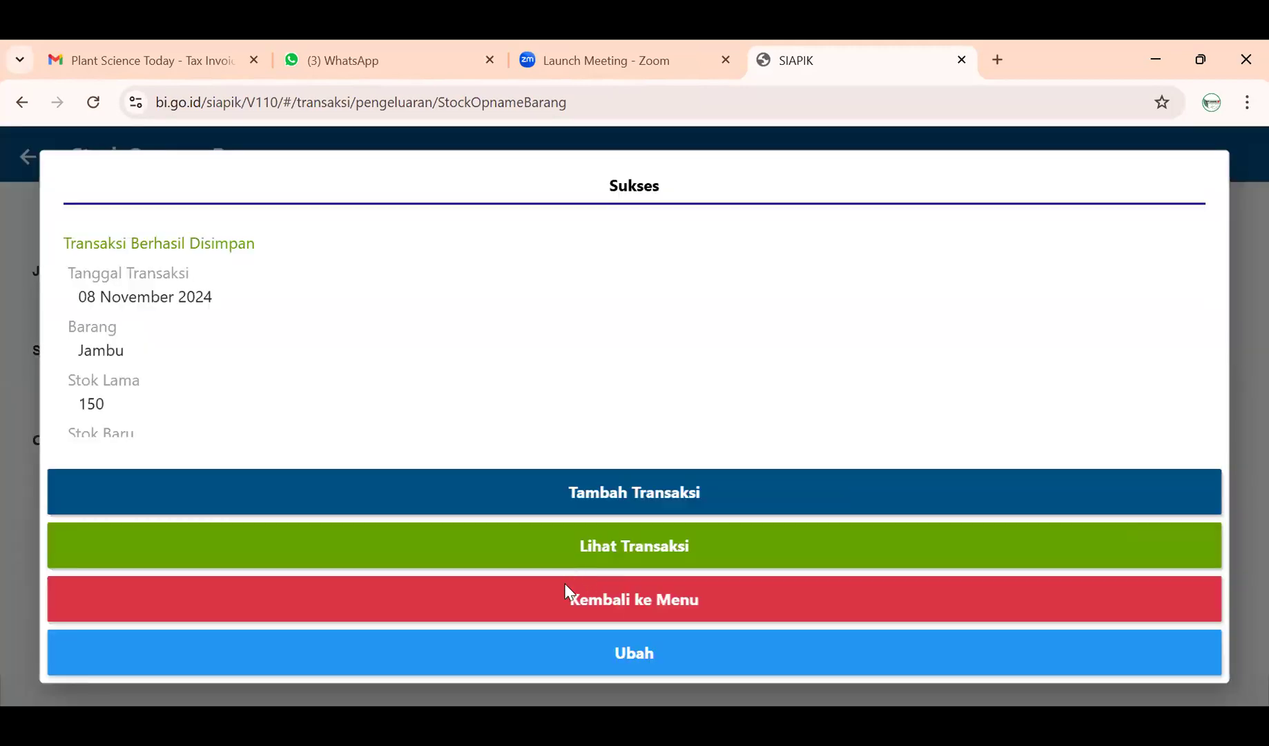
left_click(564, 584)
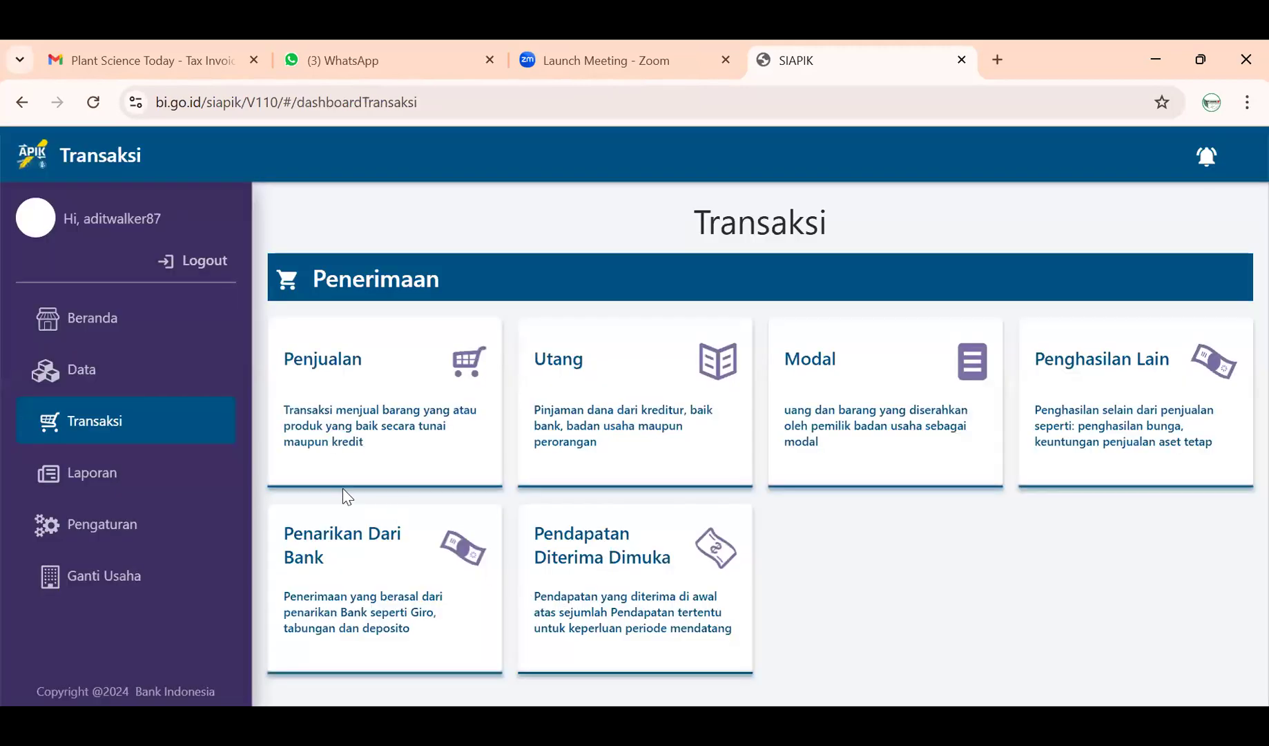
scroll(357, 498, "down", 10)
- Start a stock opname for Buah Naga with a new stock of 20
left_click(595, 474)
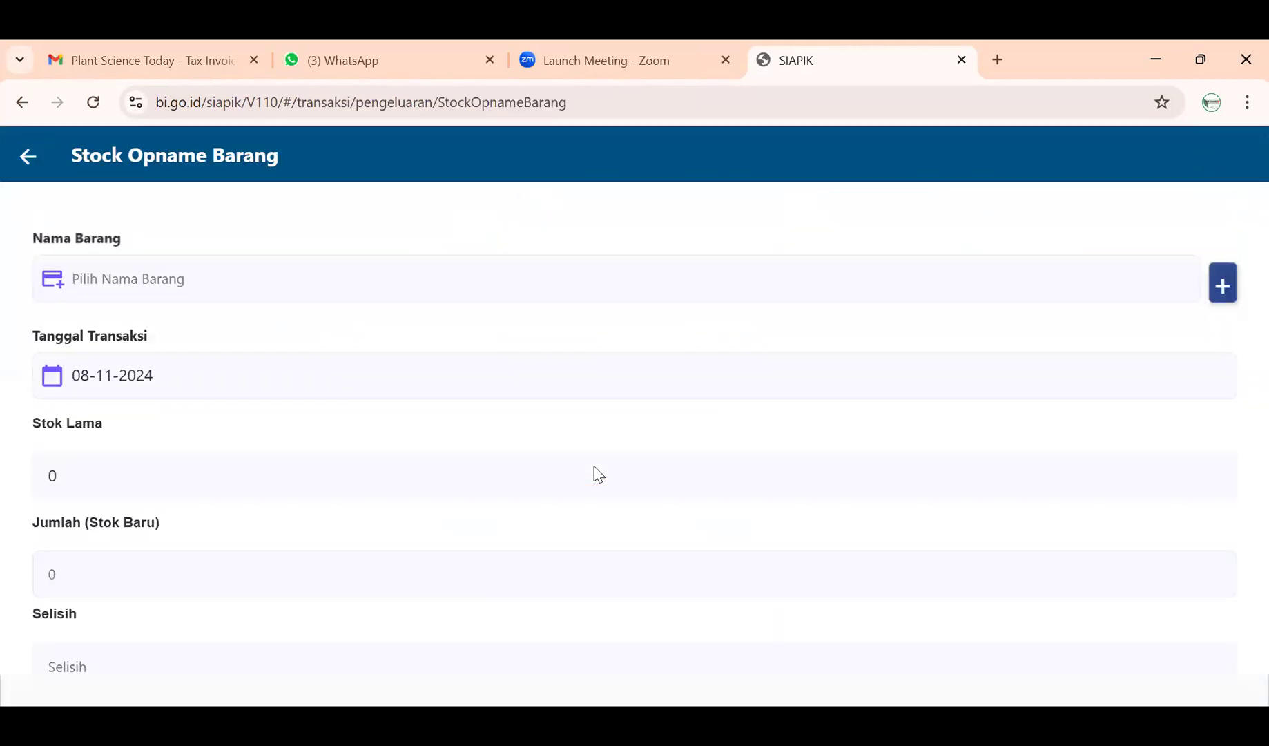
left_click(422, 296)
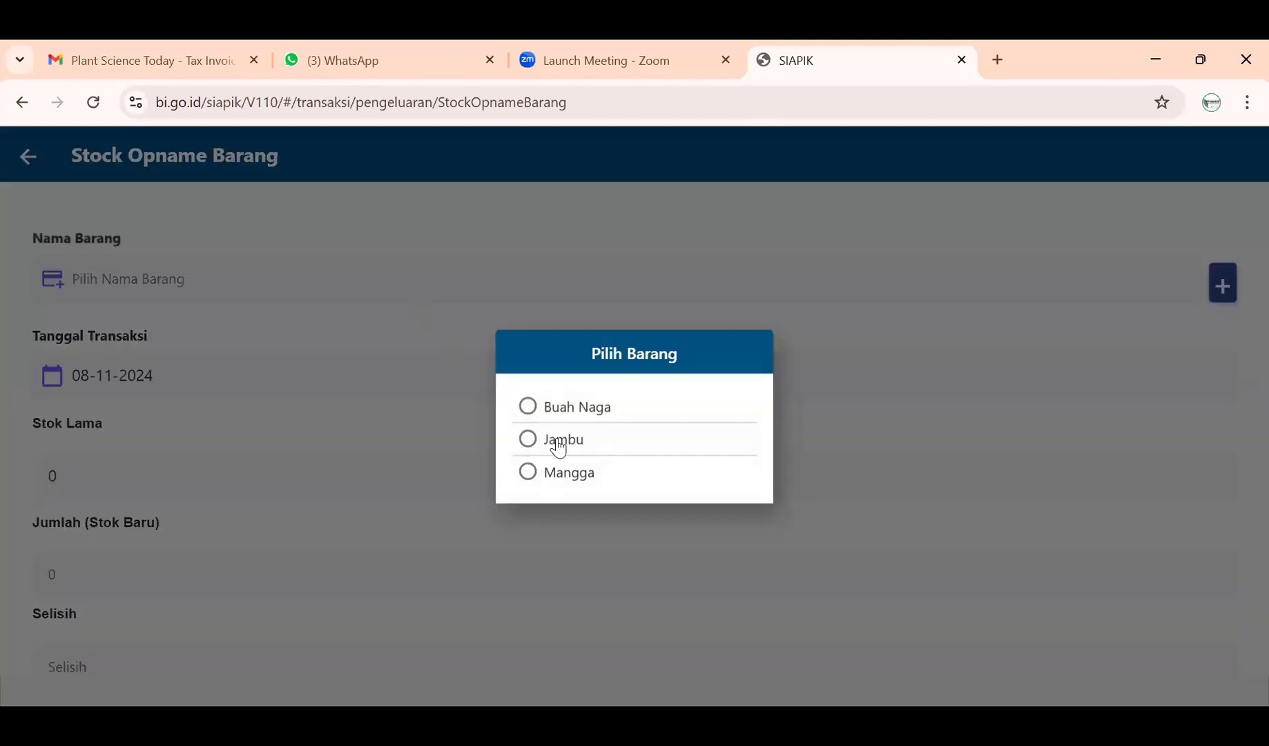
left_click(561, 414)
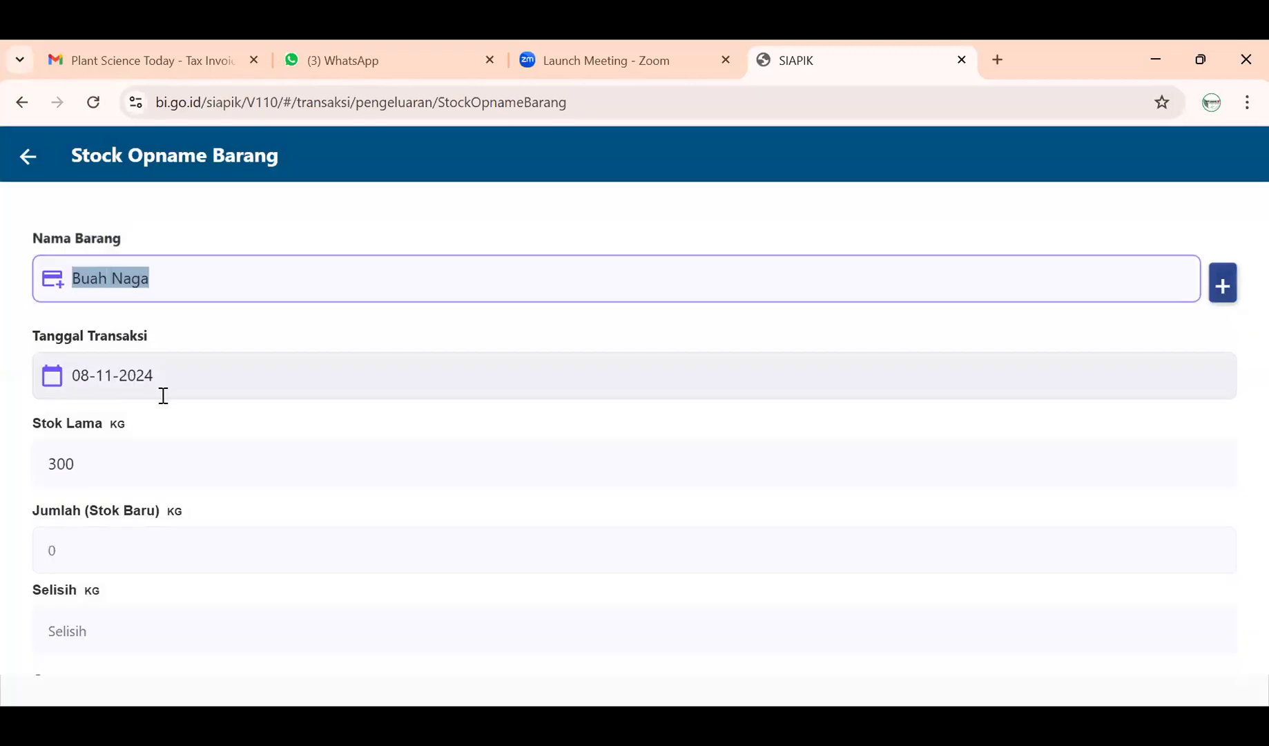
scroll(159, 511, "down", 2)
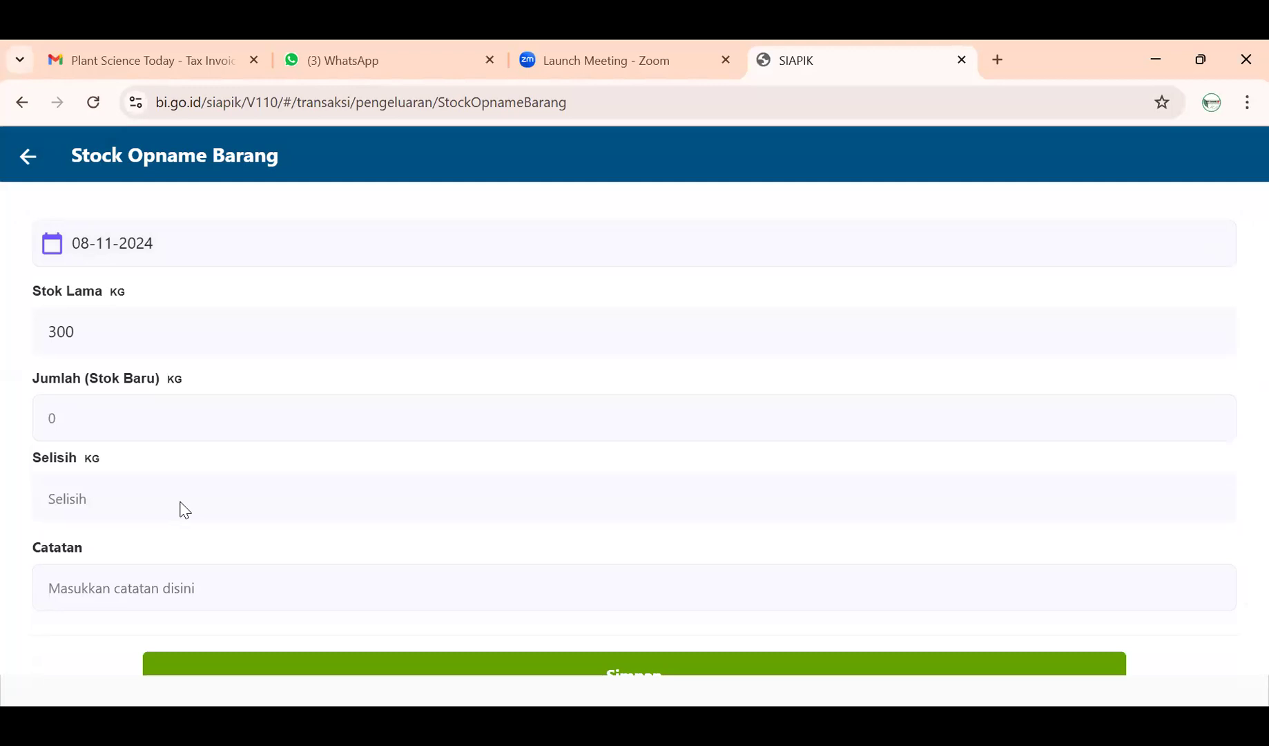
left_click(185, 439)
type("20")
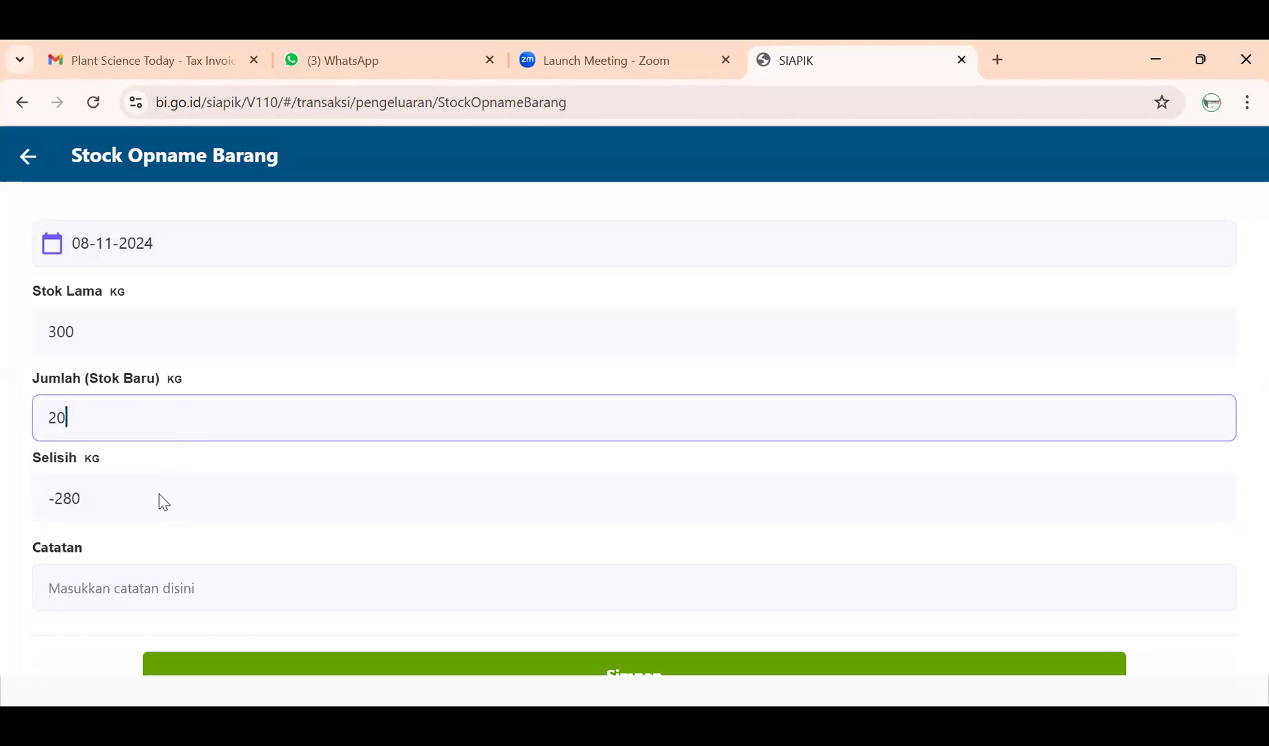
- Note 'Stock Opname Buah Naga', save (300 to 20 kg, -280), and go to Laporan
left_click(148, 585)
type("St")
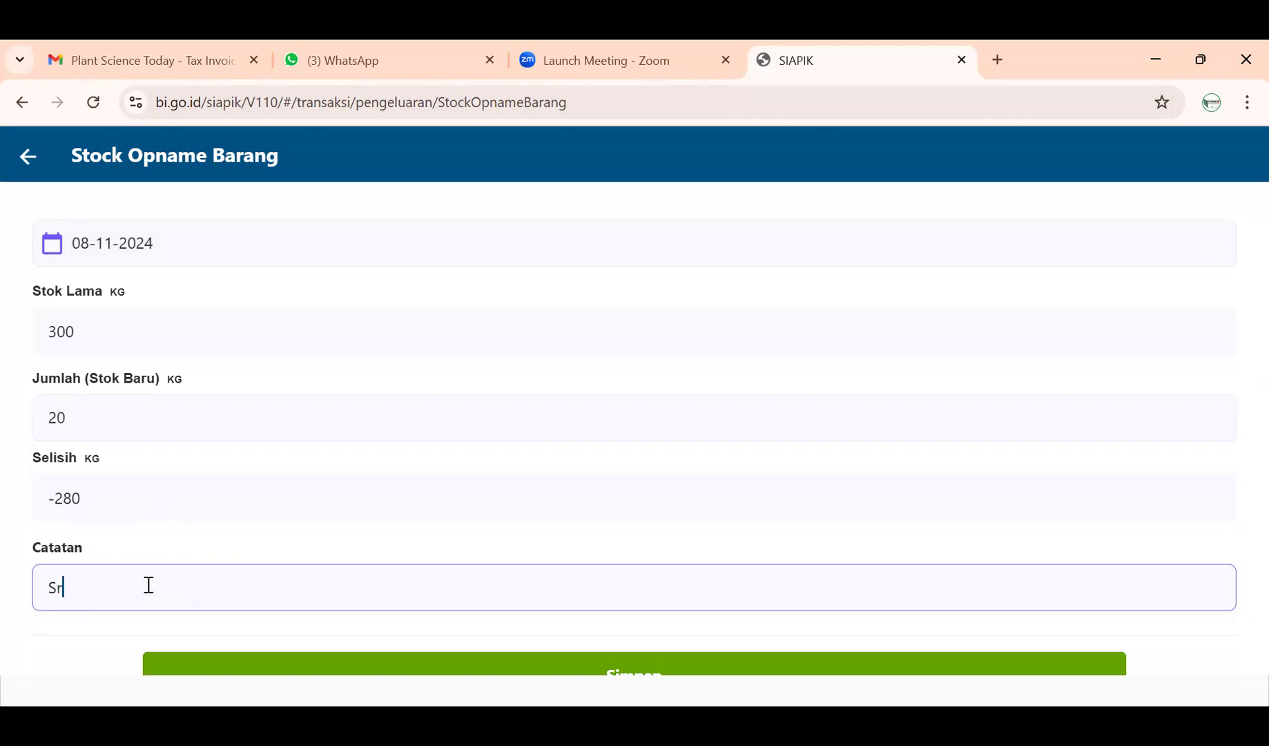
type("ock Opname")
key("Caps_Lock")
type("Buah Naga")
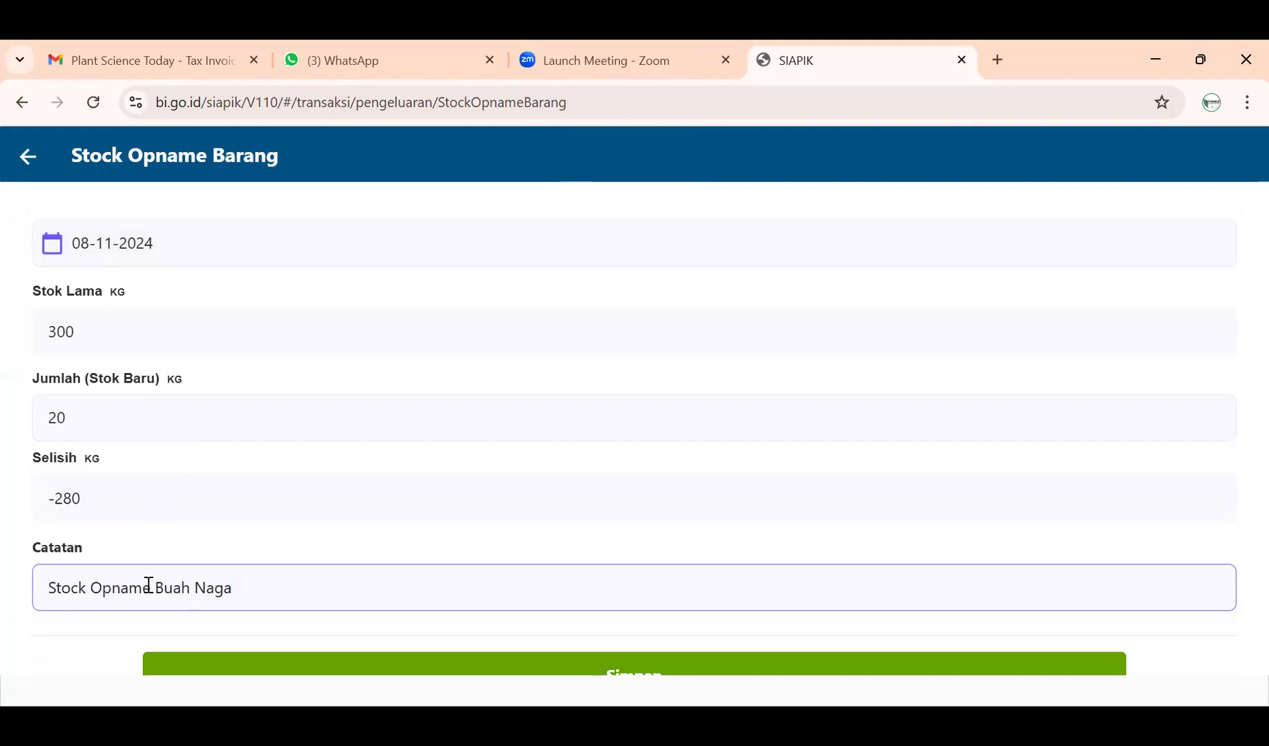
scroll(214, 587, "down", 1)
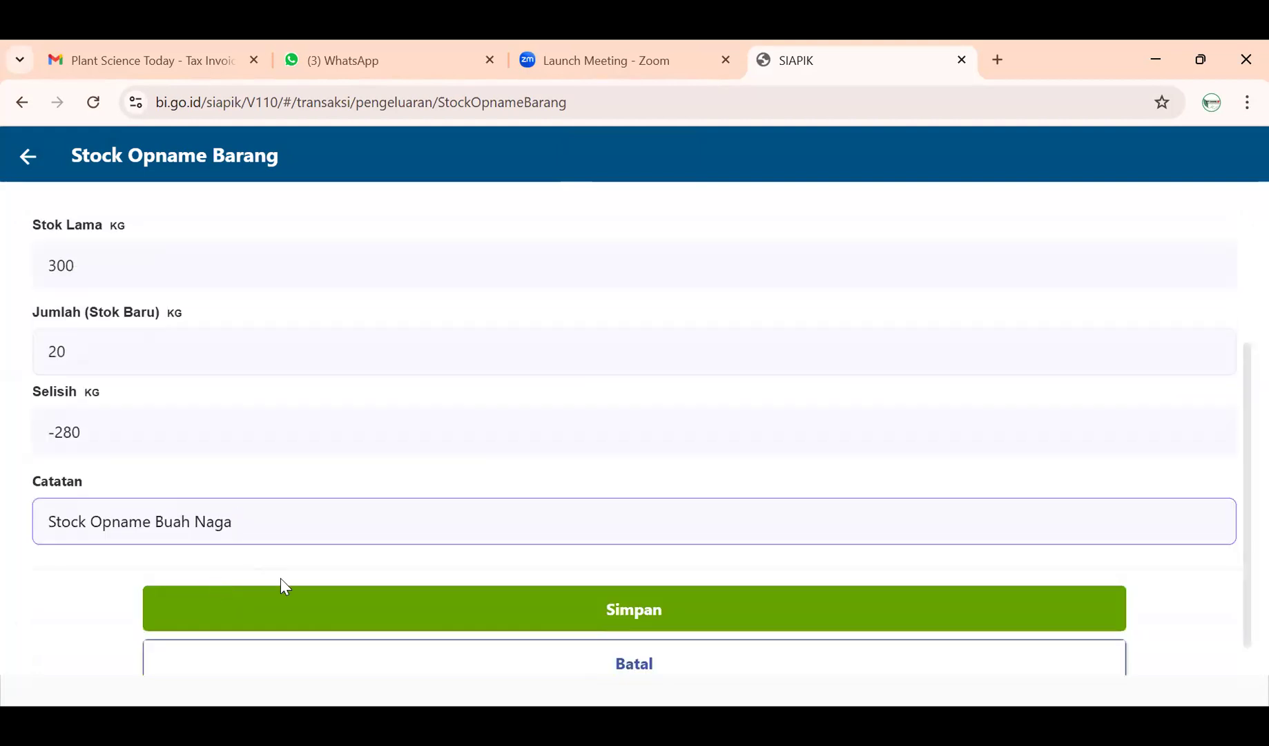
left_click(290, 601)
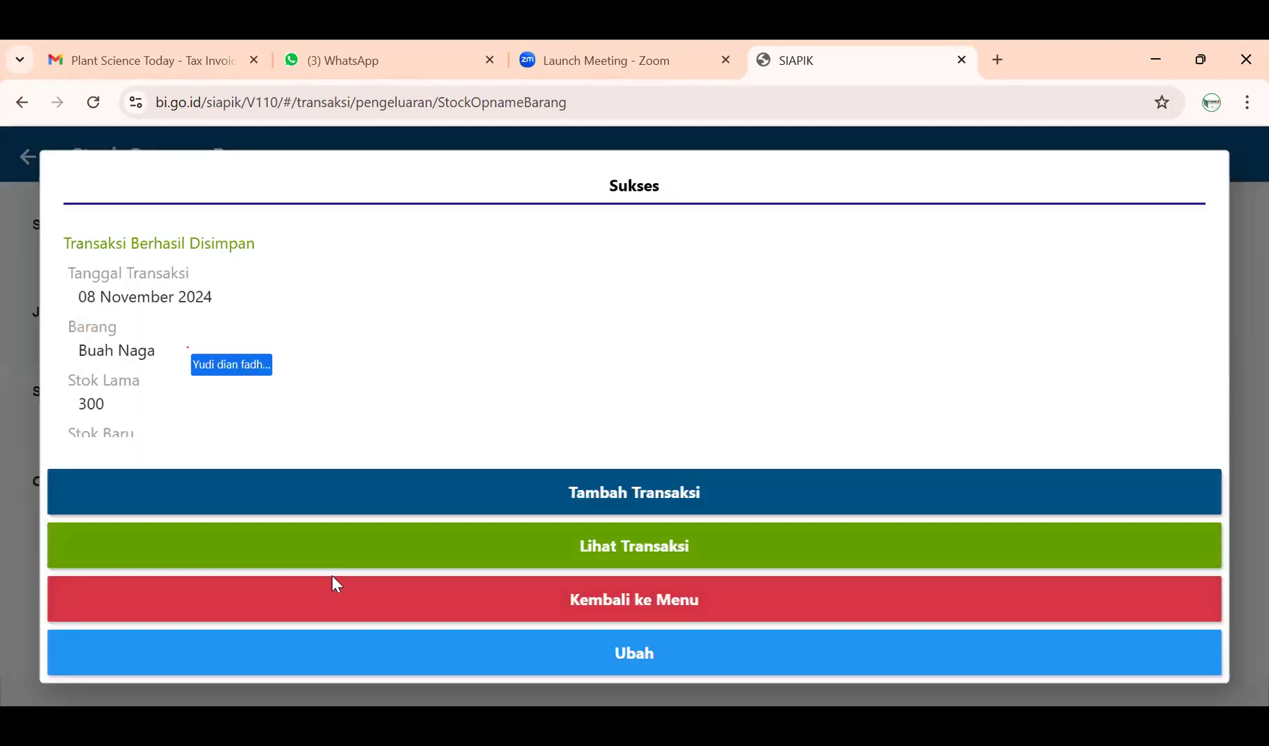
left_click(331, 581)
left_click(72, 475)
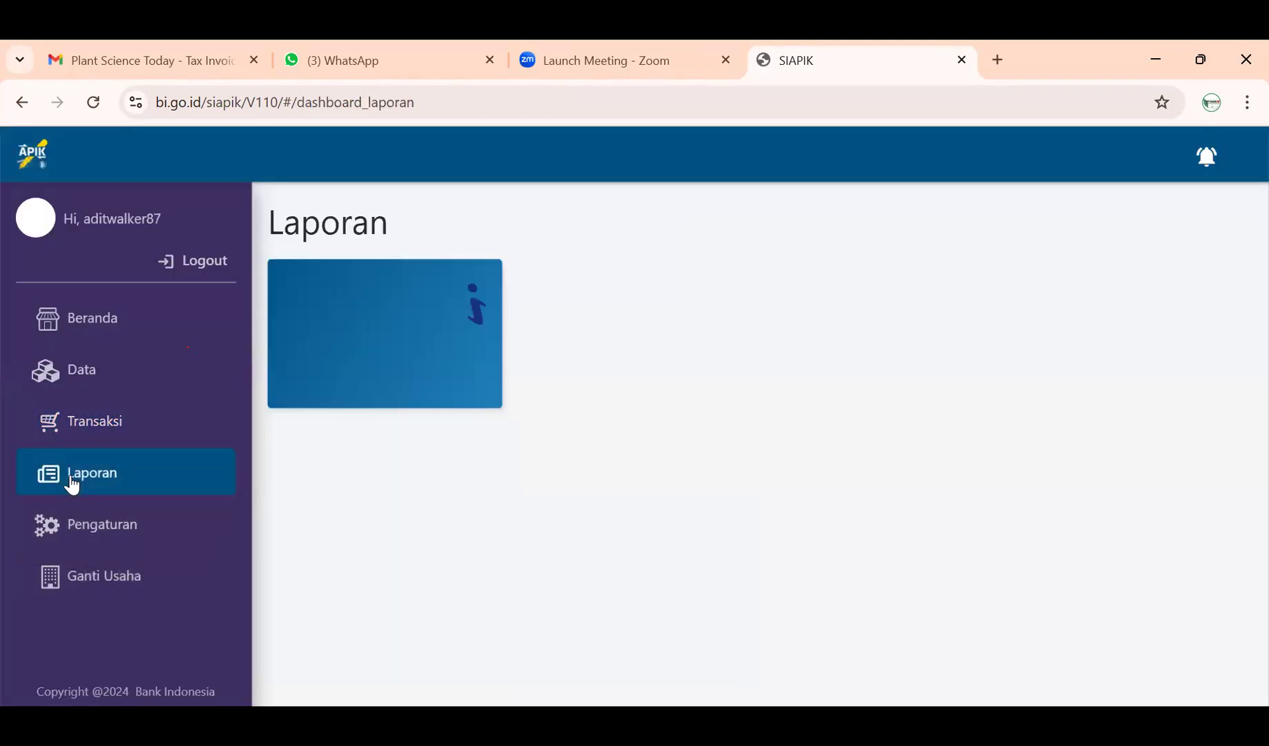
- Review History Transaksi showing the Rp8.400.000 Buah Naga opname above Jambu and Mangga
left_click(426, 502)
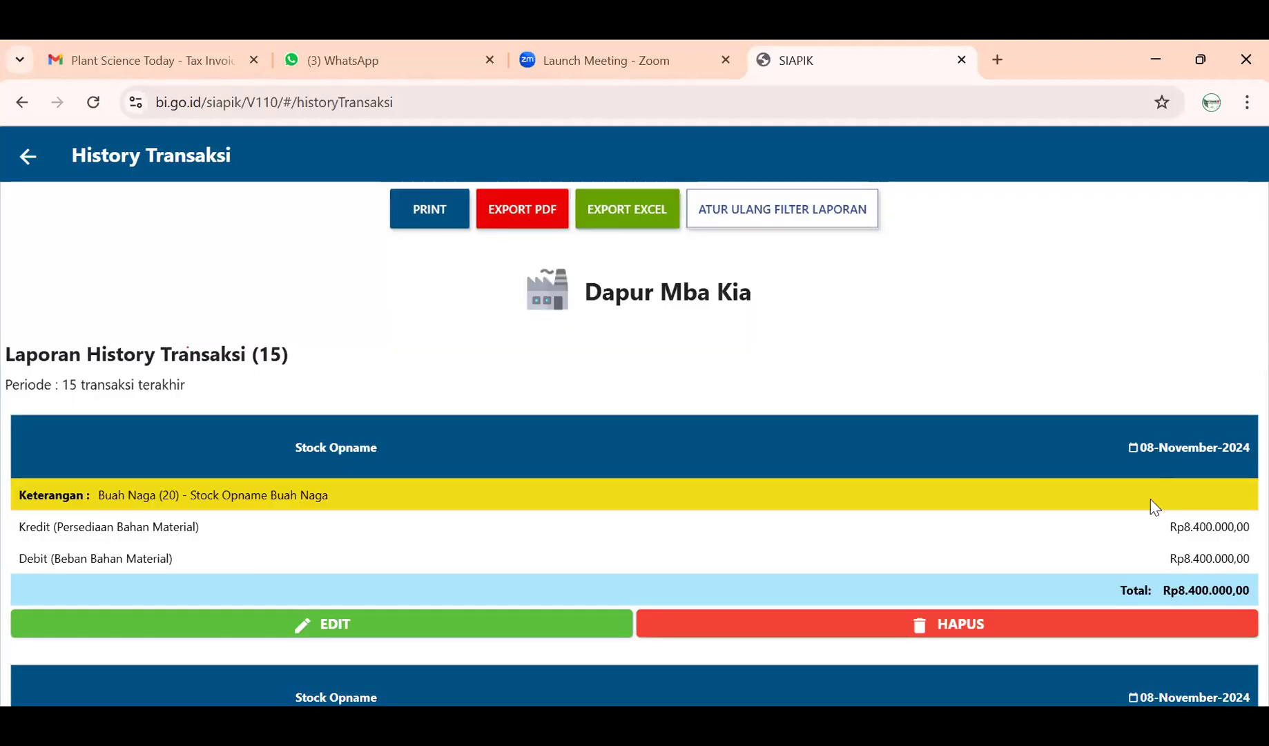
scroll(1150, 507, "down", 2)
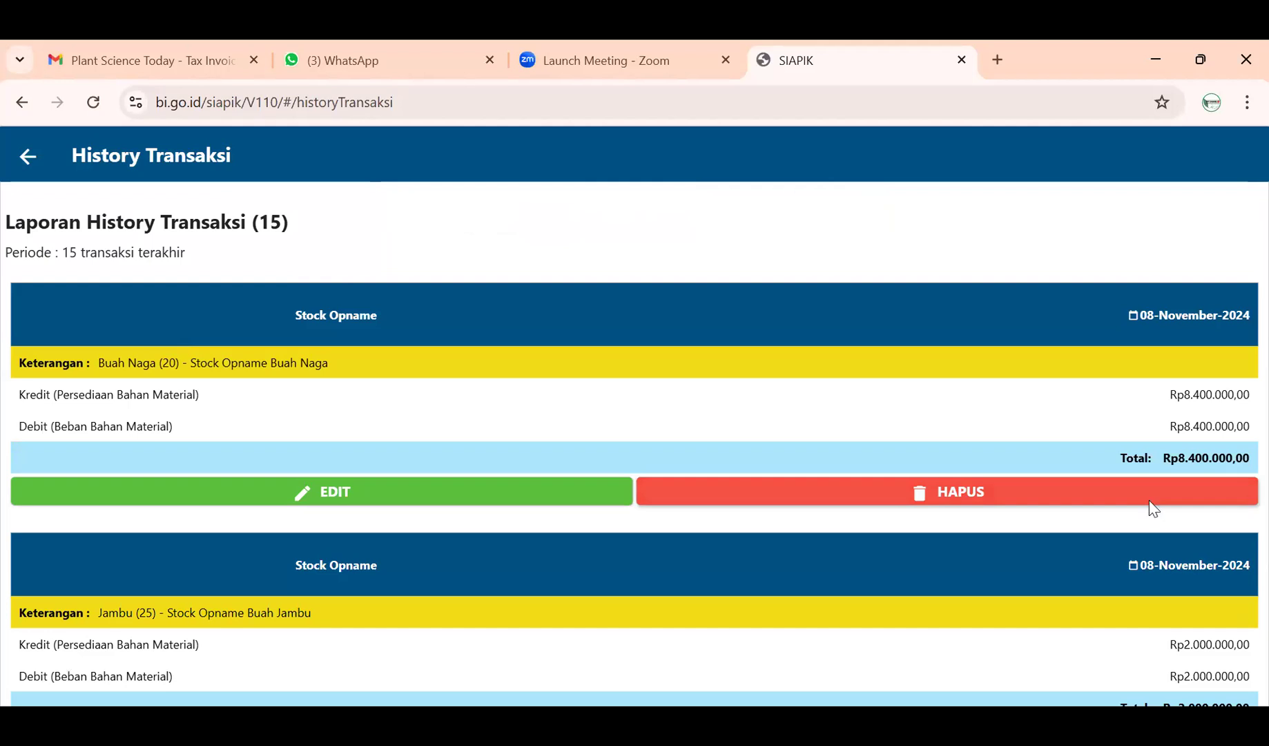
scroll(1151, 504, "up", 2)
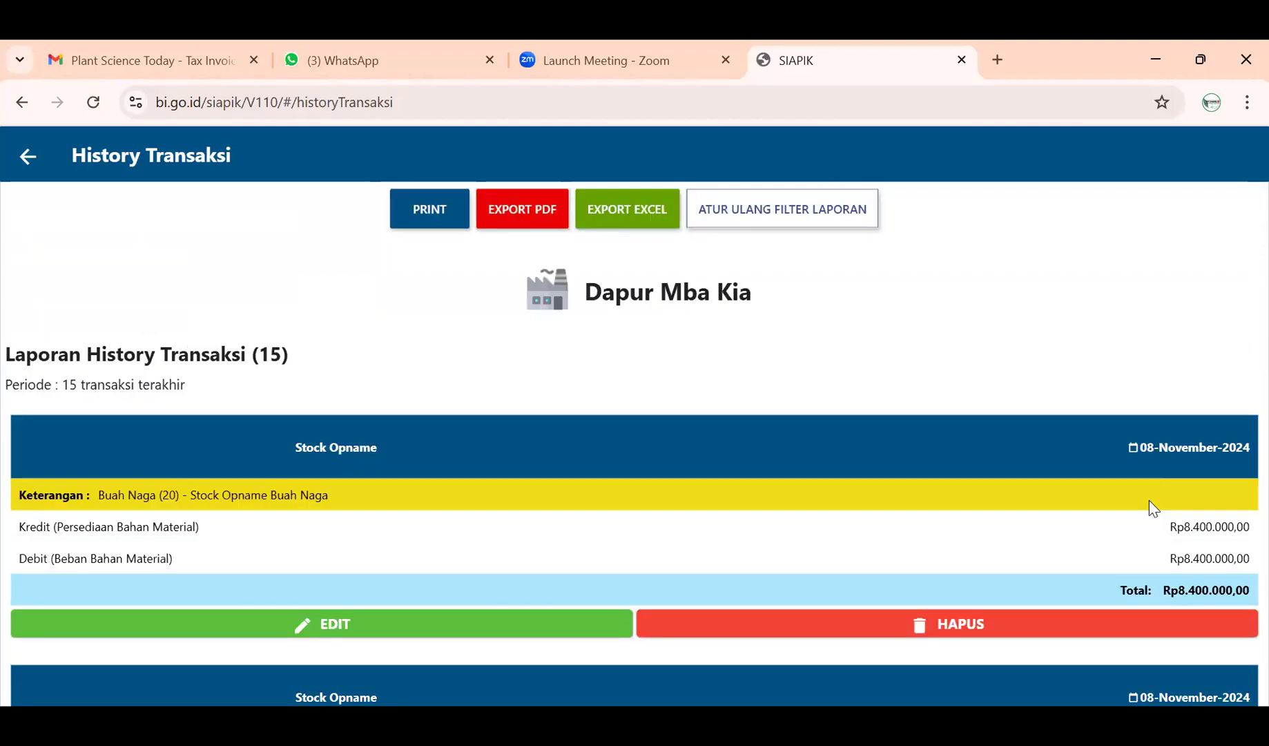
scroll(1139, 514, "down", 3)
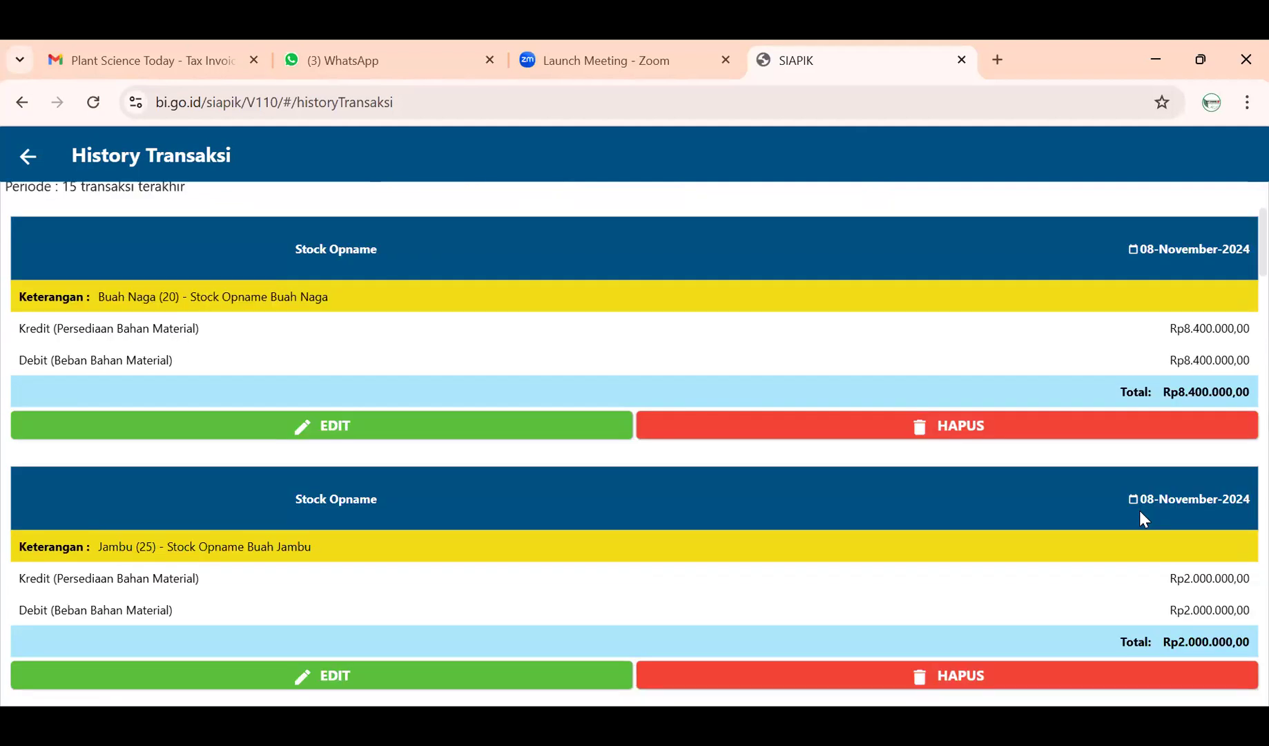
scroll(1140, 531, "down", 4)
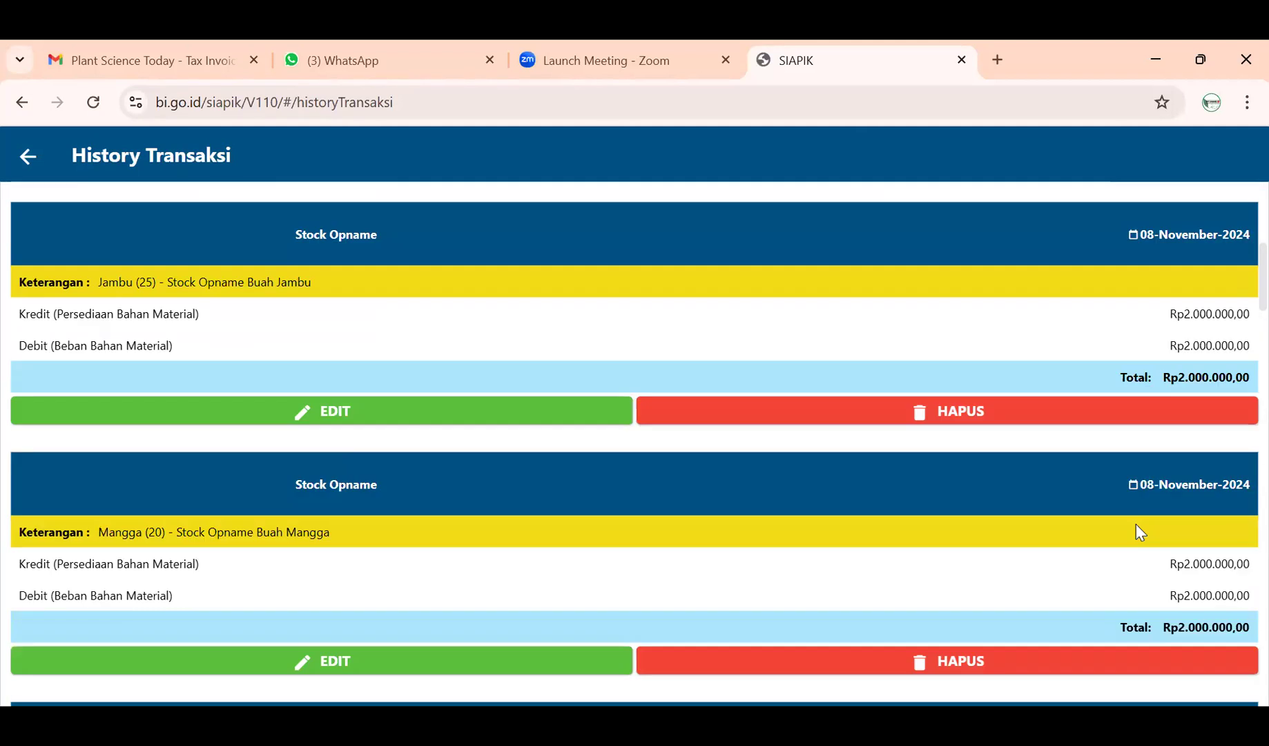
scroll(1138, 532, "up", 4)
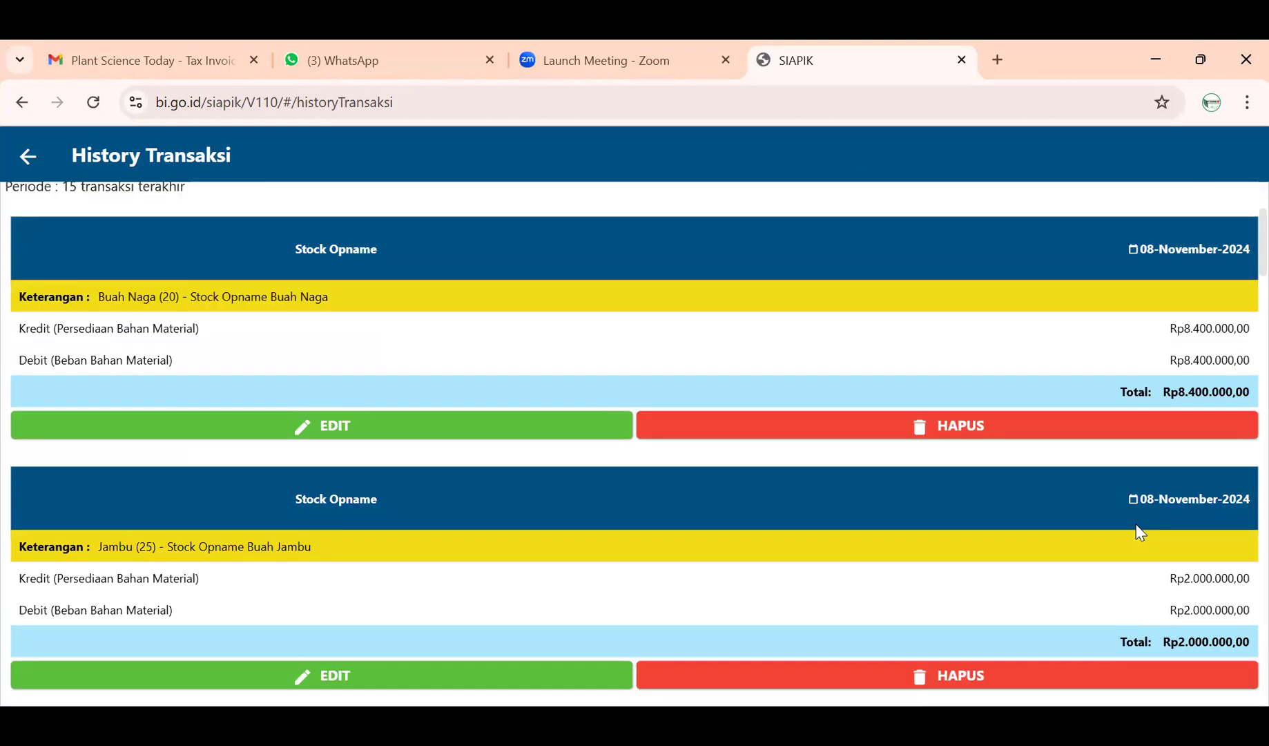
scroll(1136, 525, "down", 8)
scroll(1137, 524, "up", 4)
scroll(1136, 524, "up", 7)
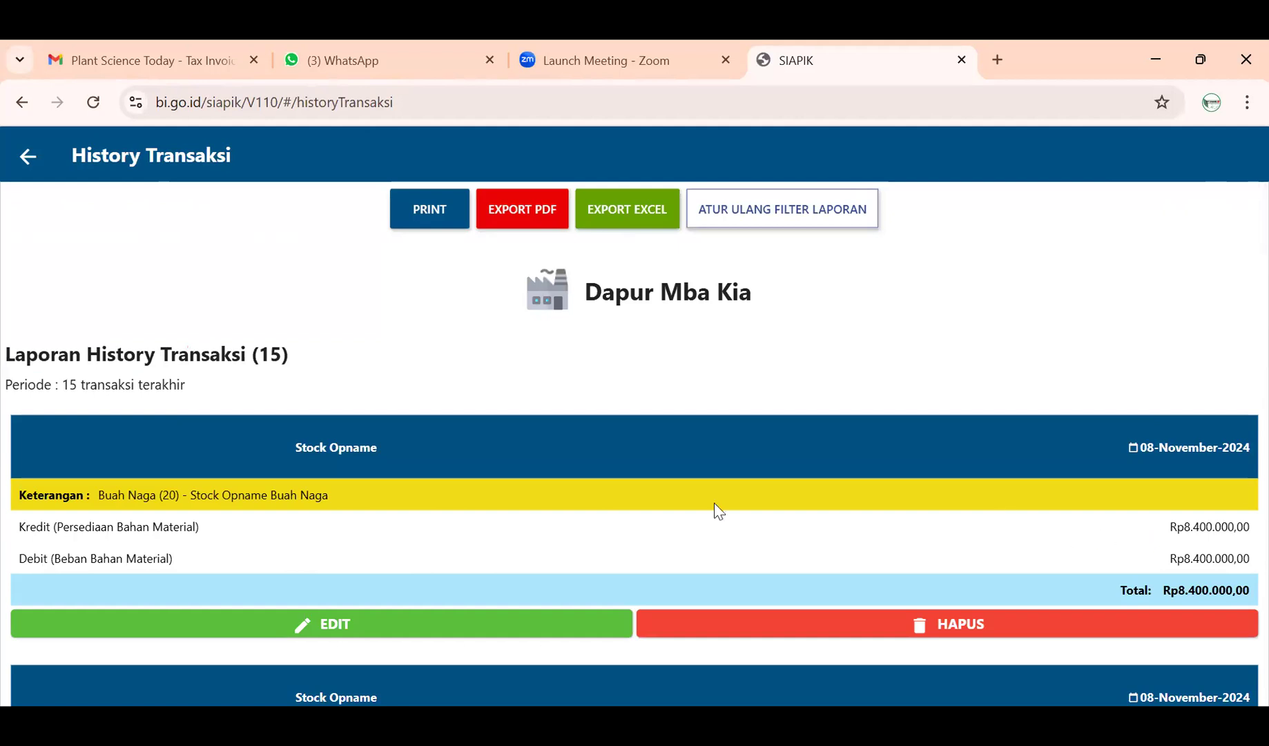
scroll(715, 511, "down", 2)
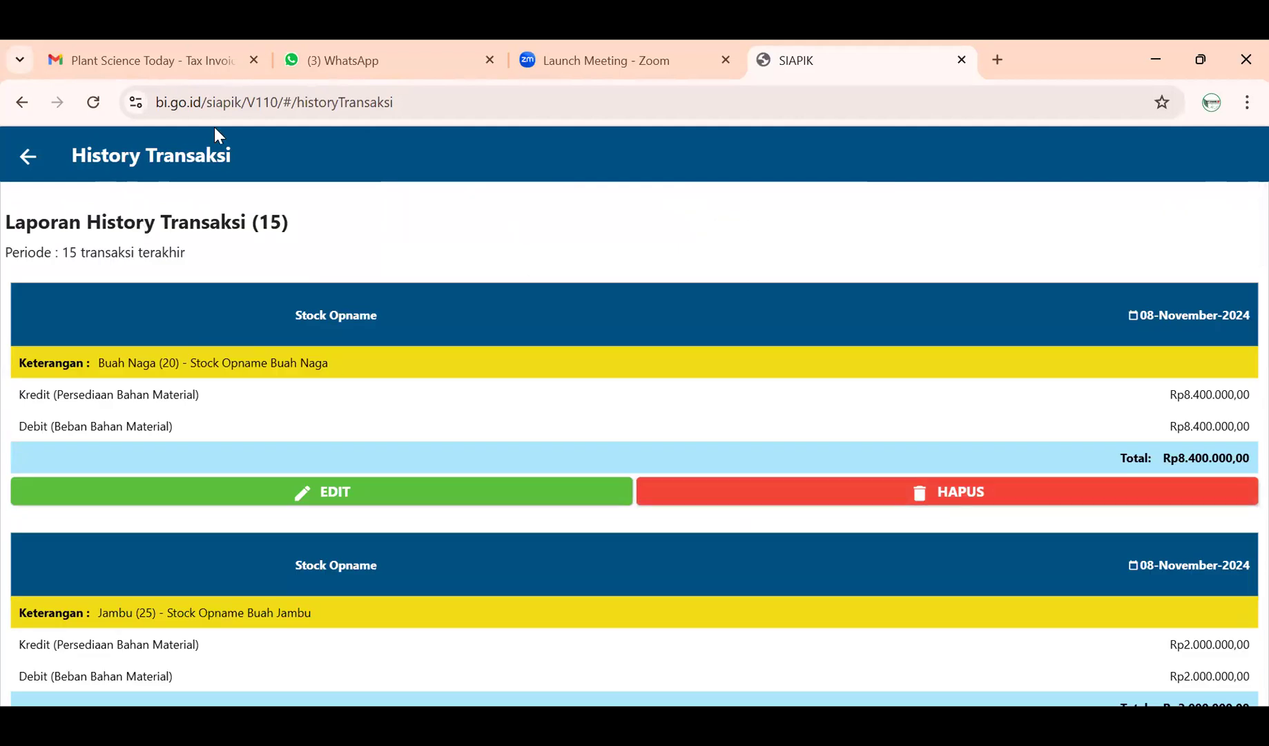
left_click(27, 156)
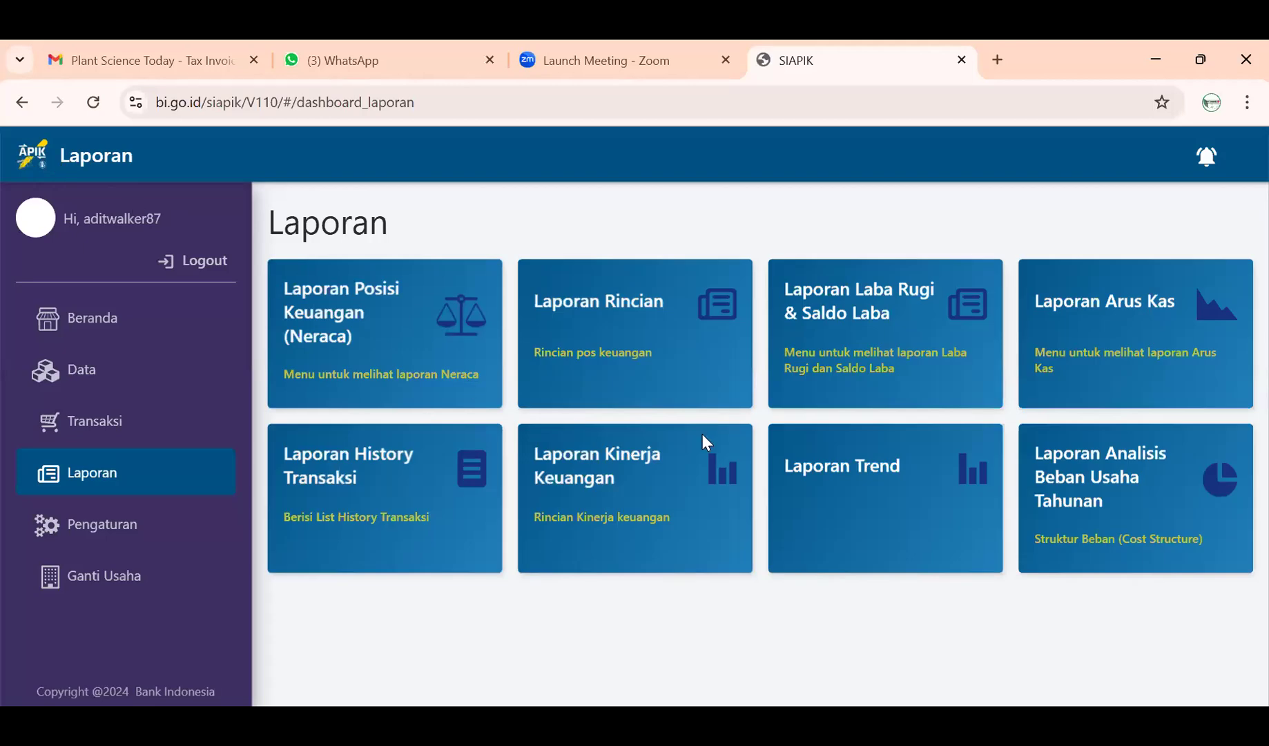
- Open a blank Stock Opname form from Transaksi and leave it without saving
left_click(173, 421)
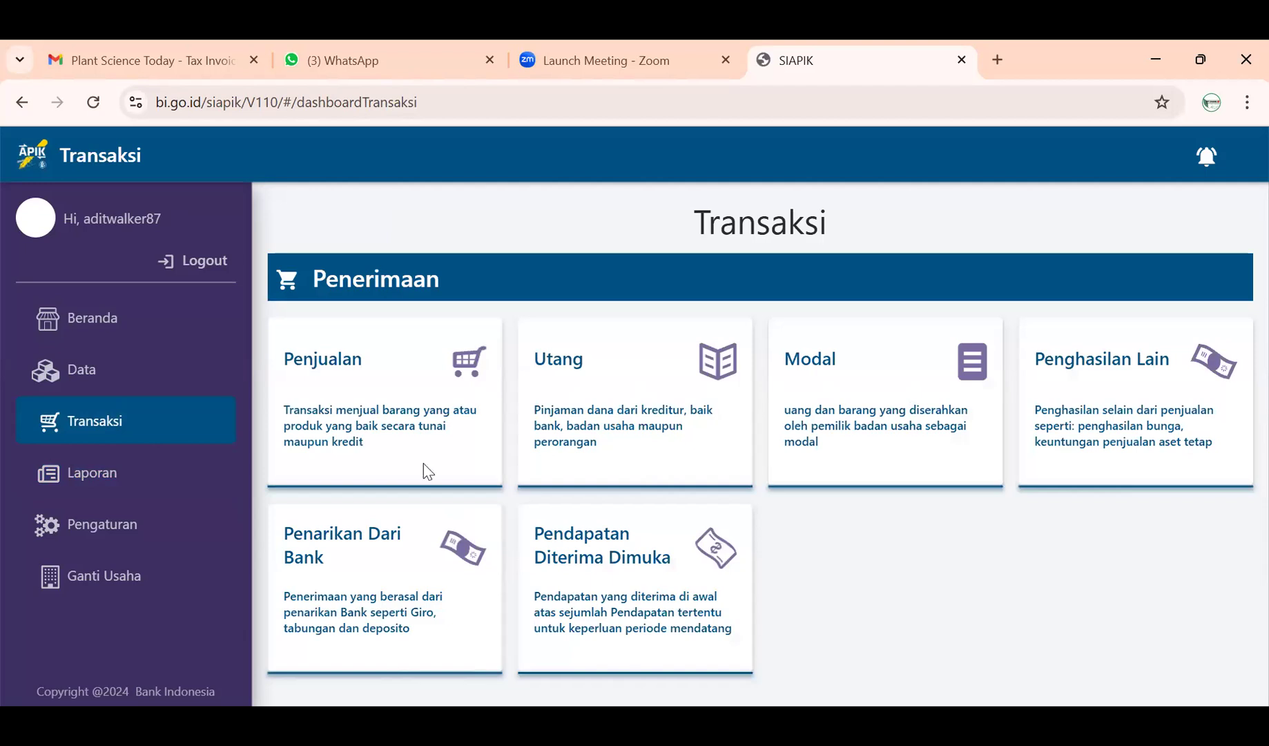
scroll(1063, 414, "down", 5)
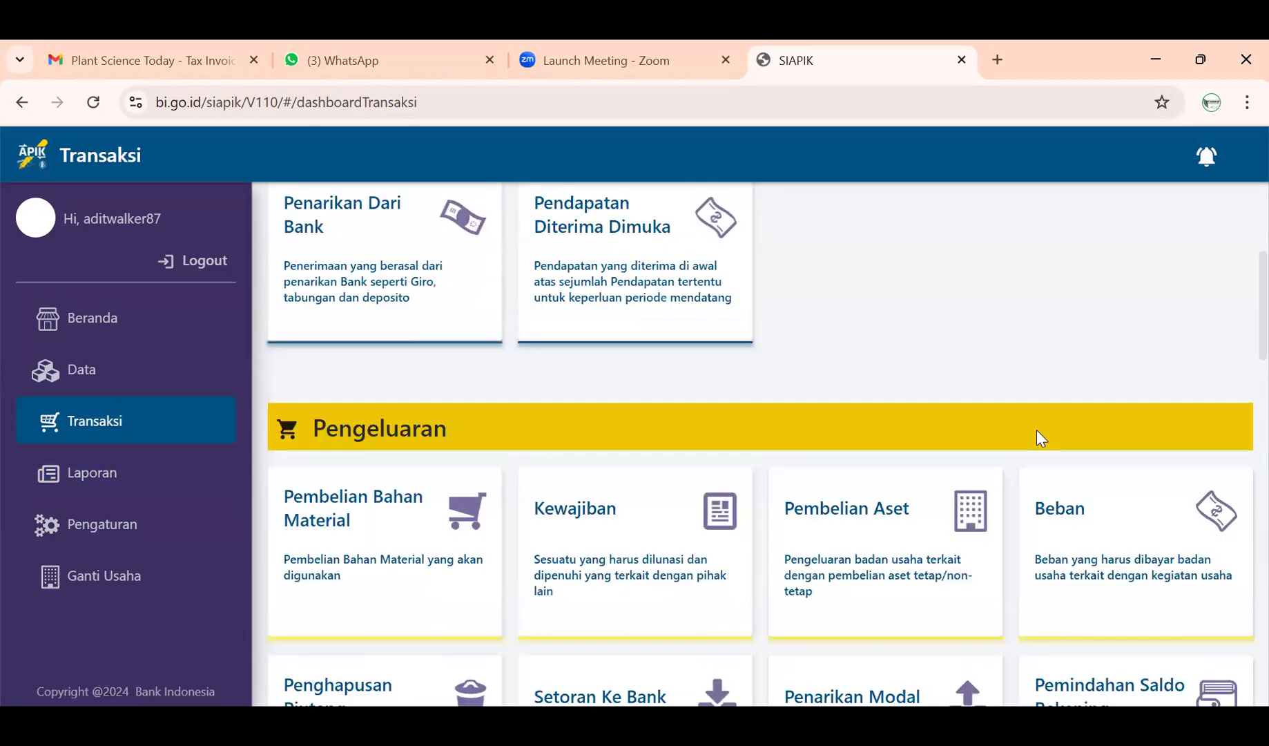
scroll(1022, 442, "down", 5)
left_click(701, 548)
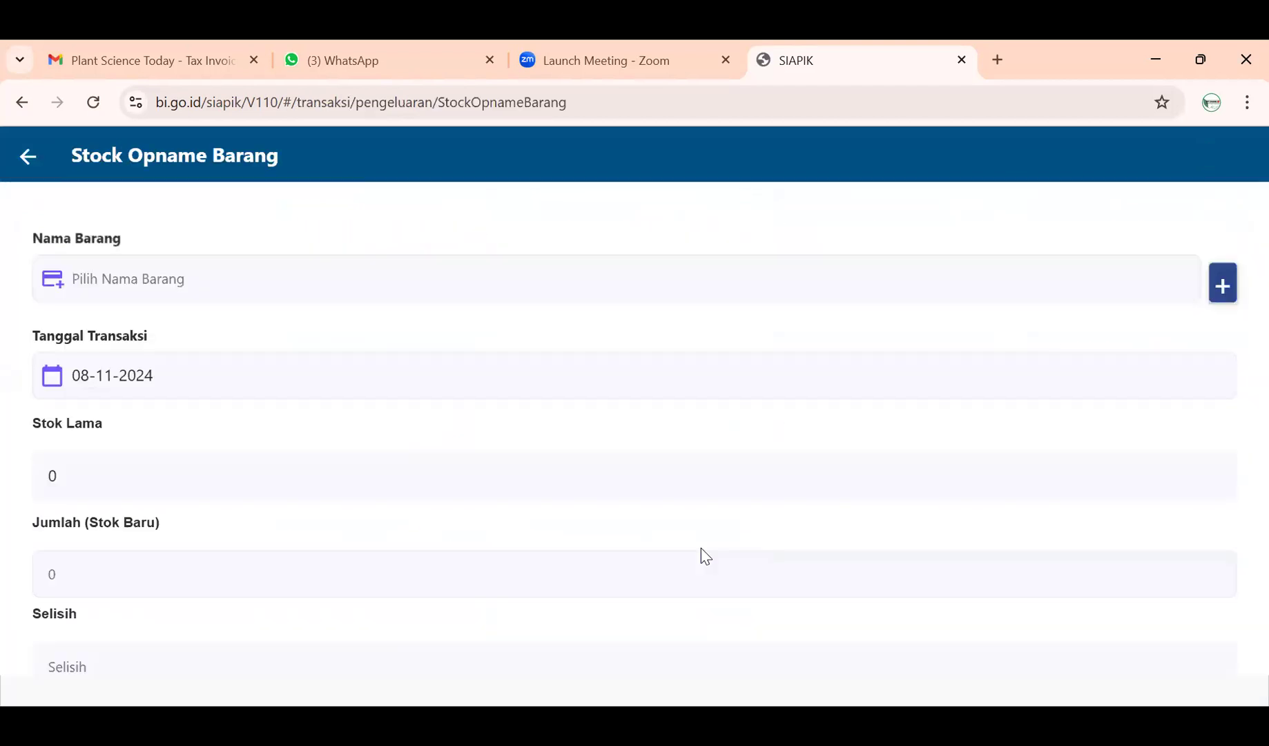
scroll(387, 331, "down", 4)
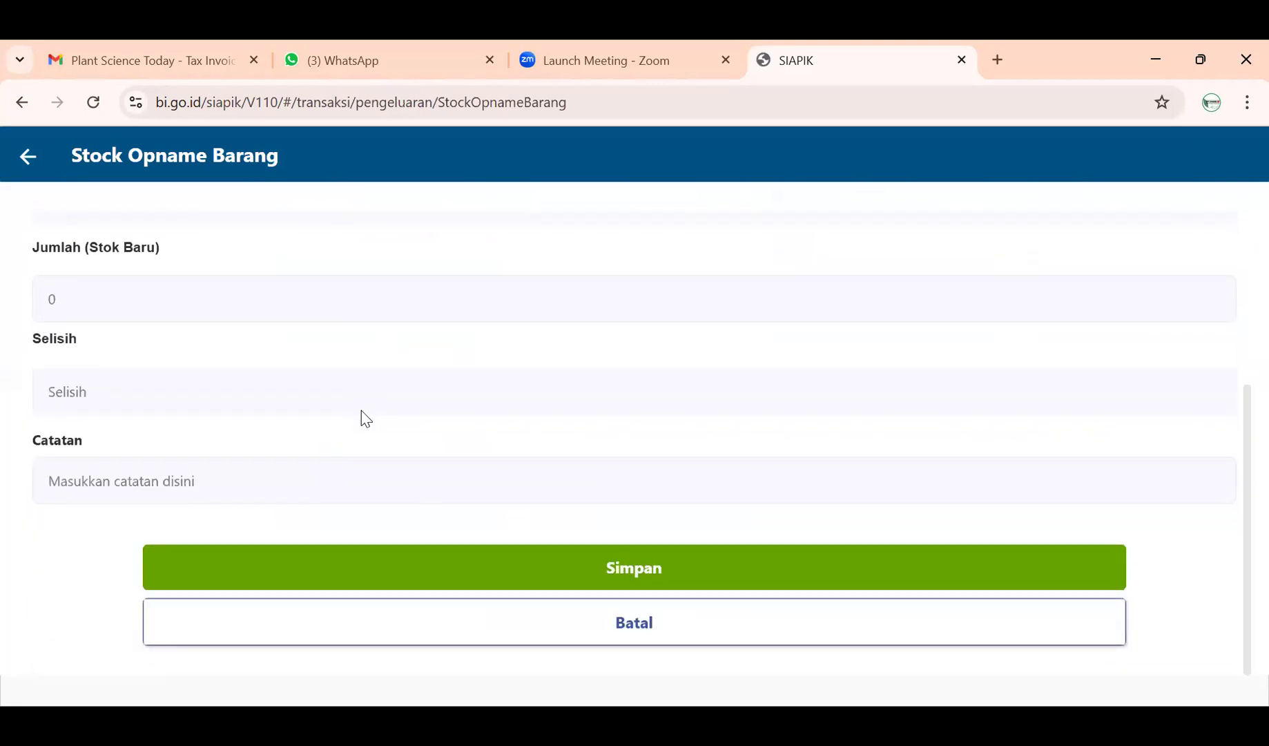
left_click(33, 174)
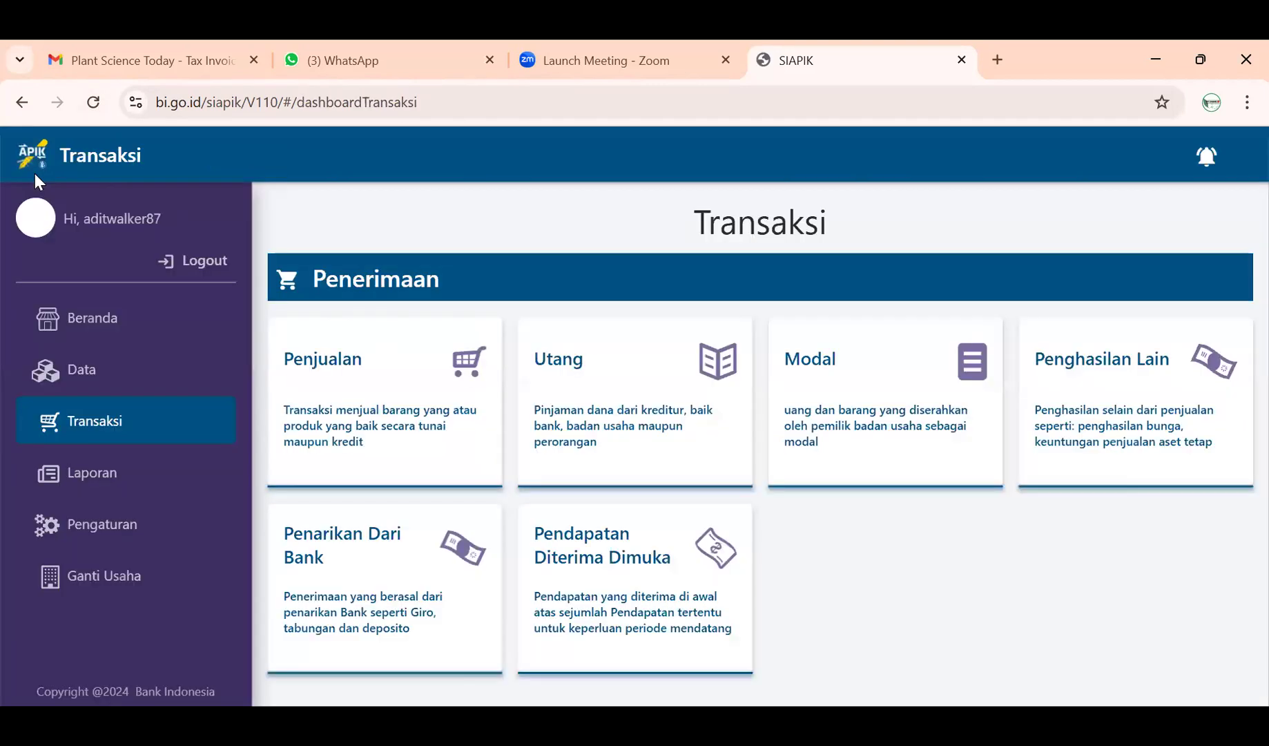
- Display the November 2024 Neraca: Aset Rp124.600.000, Kewajiban Rp2.000.000, Modal Rp122.600.000
left_click(127, 495)
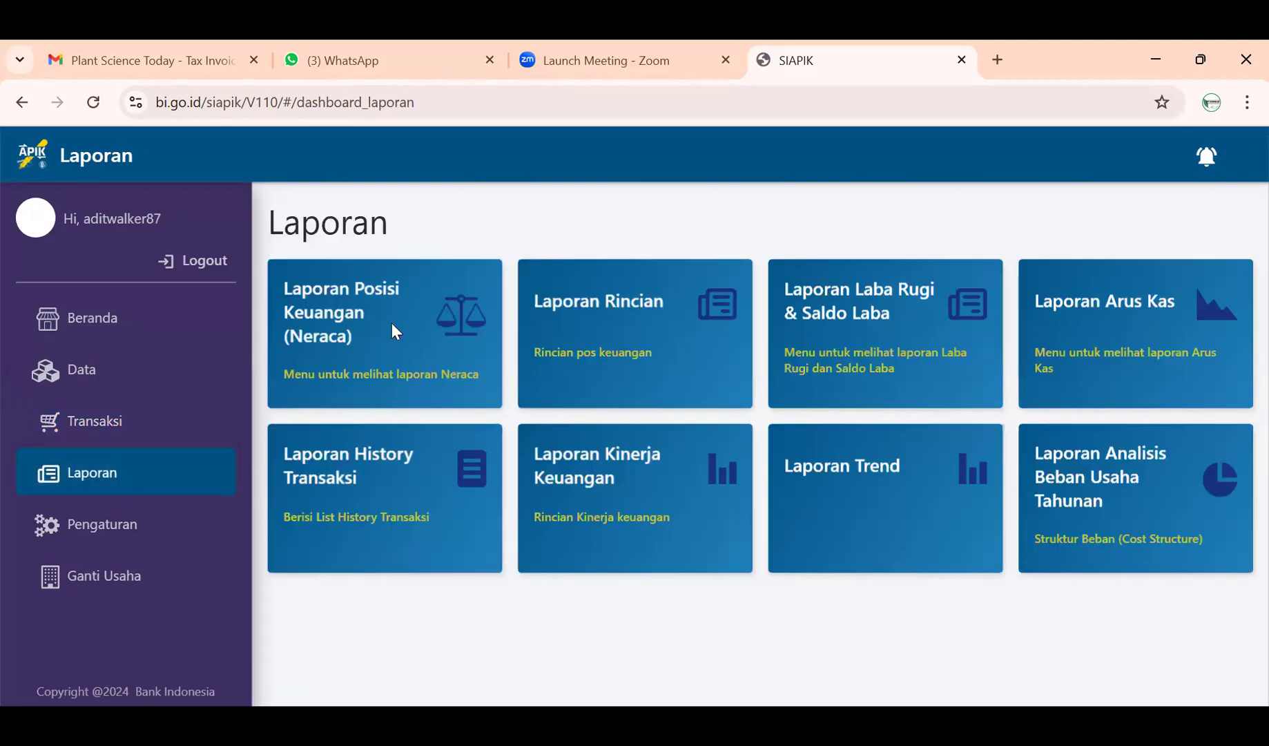
left_click(396, 331)
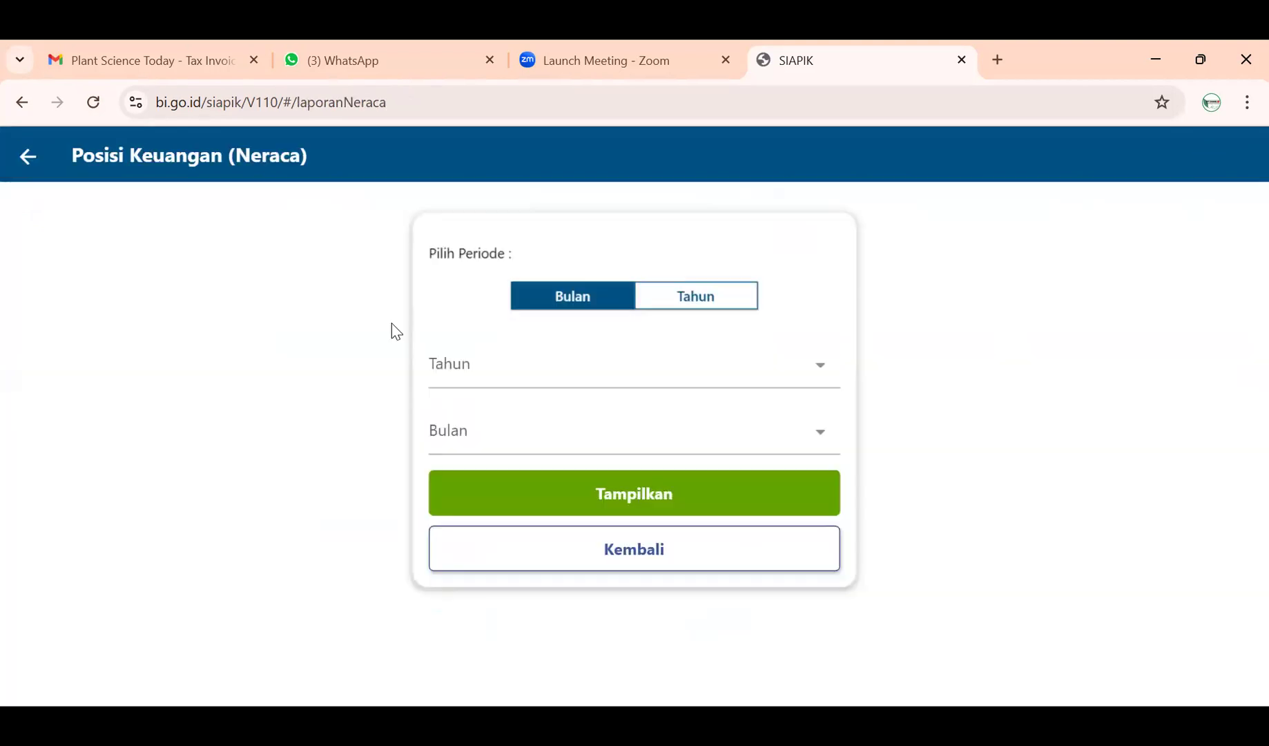
left_click(492, 371)
left_click(534, 482)
left_click(608, 444)
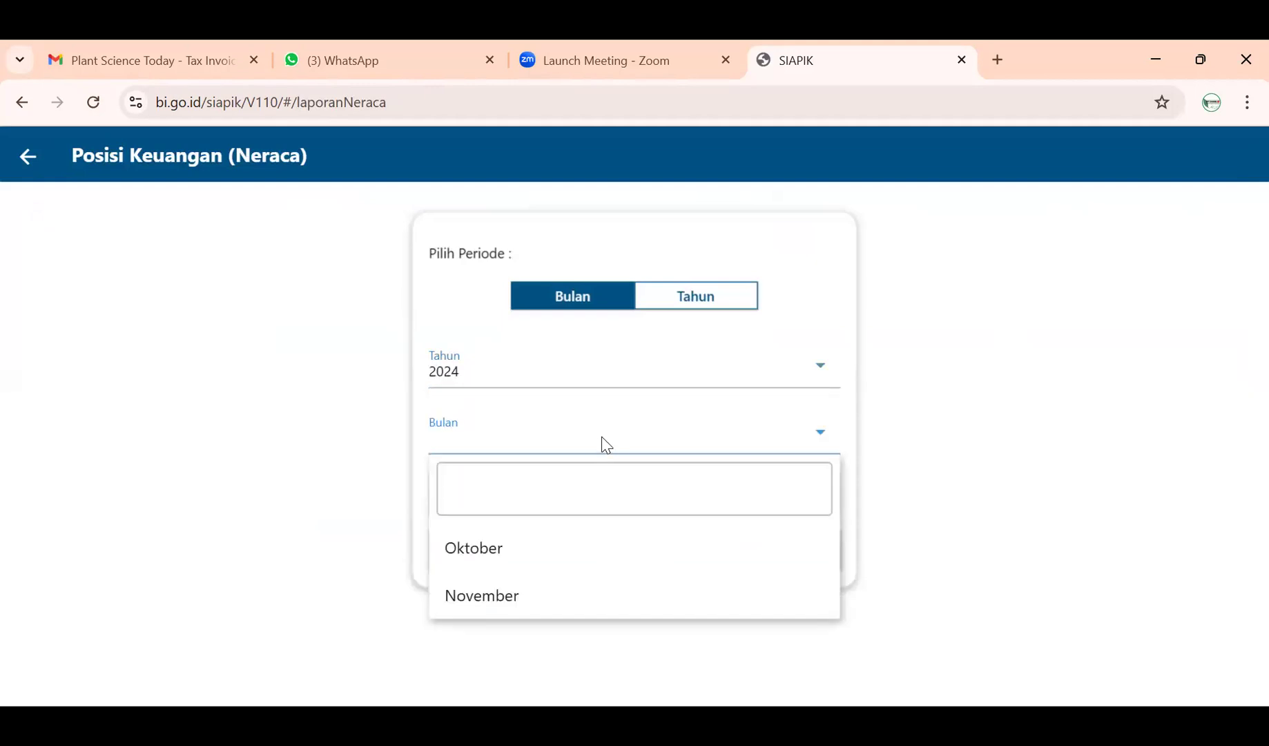
left_click(576, 595)
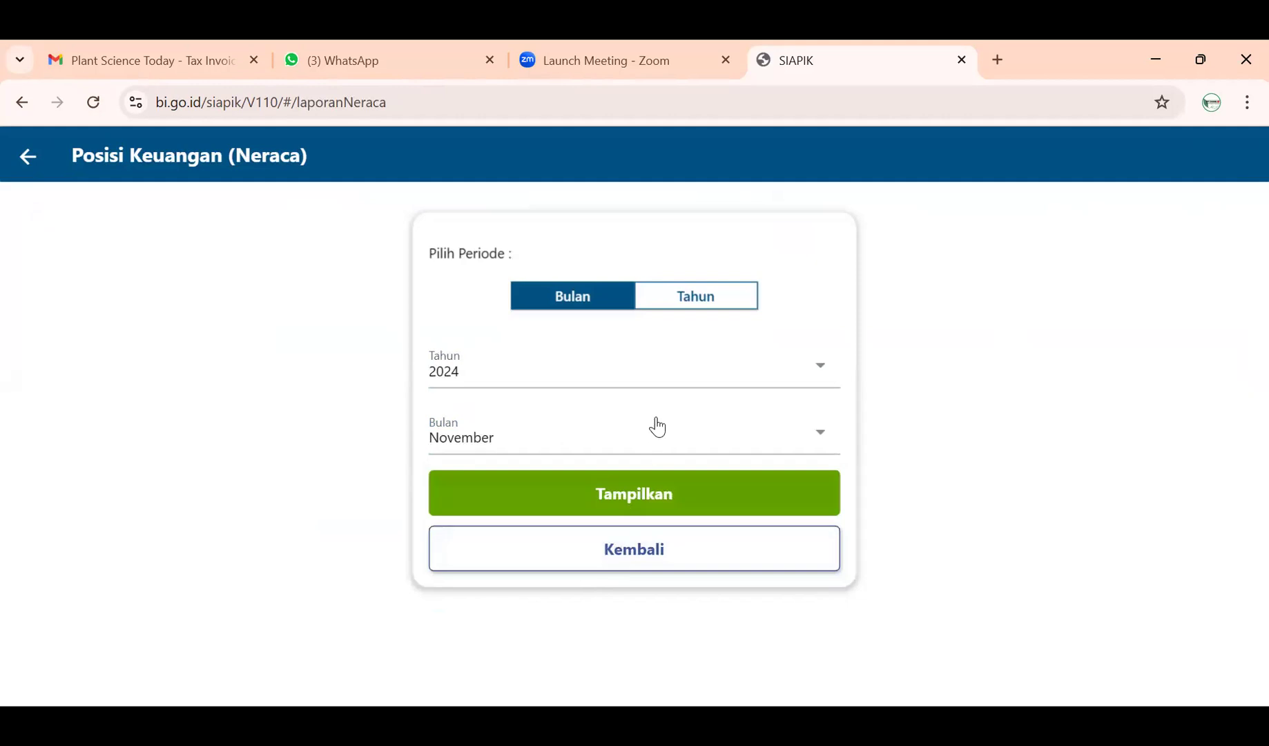
left_click(662, 494)
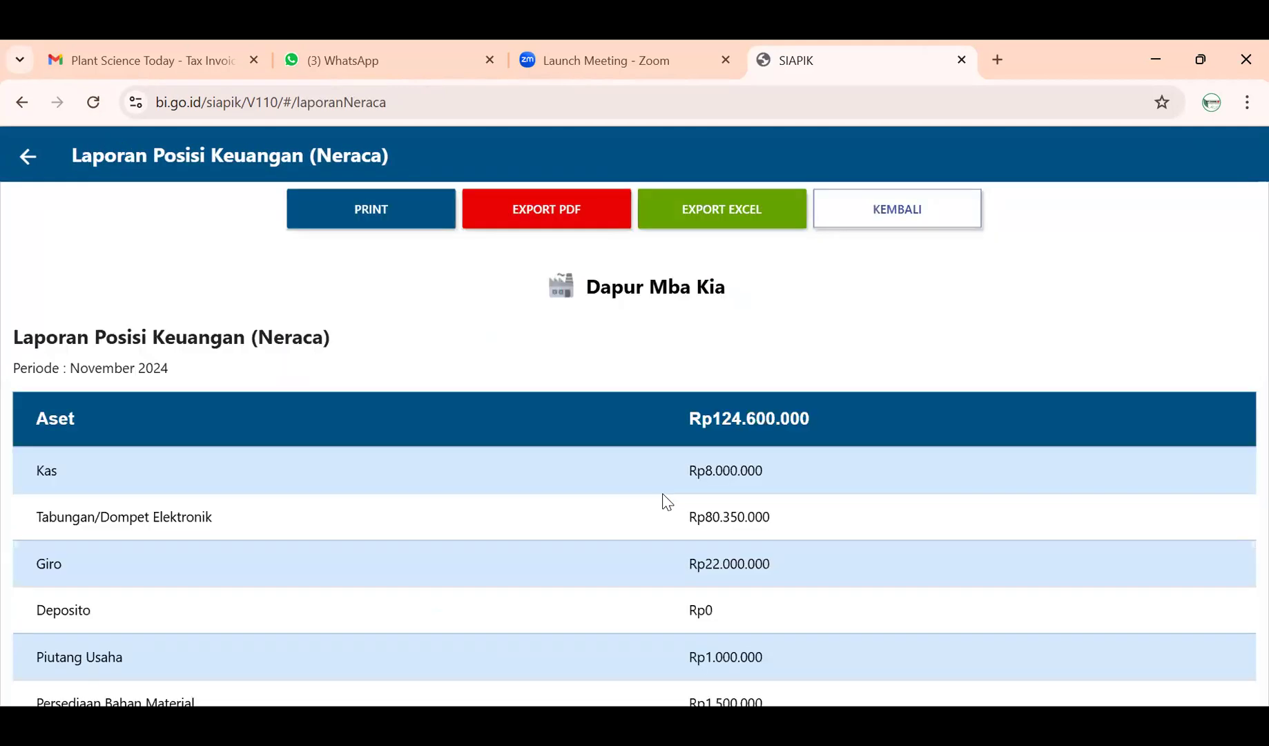
scroll(815, 507, "down", 5)
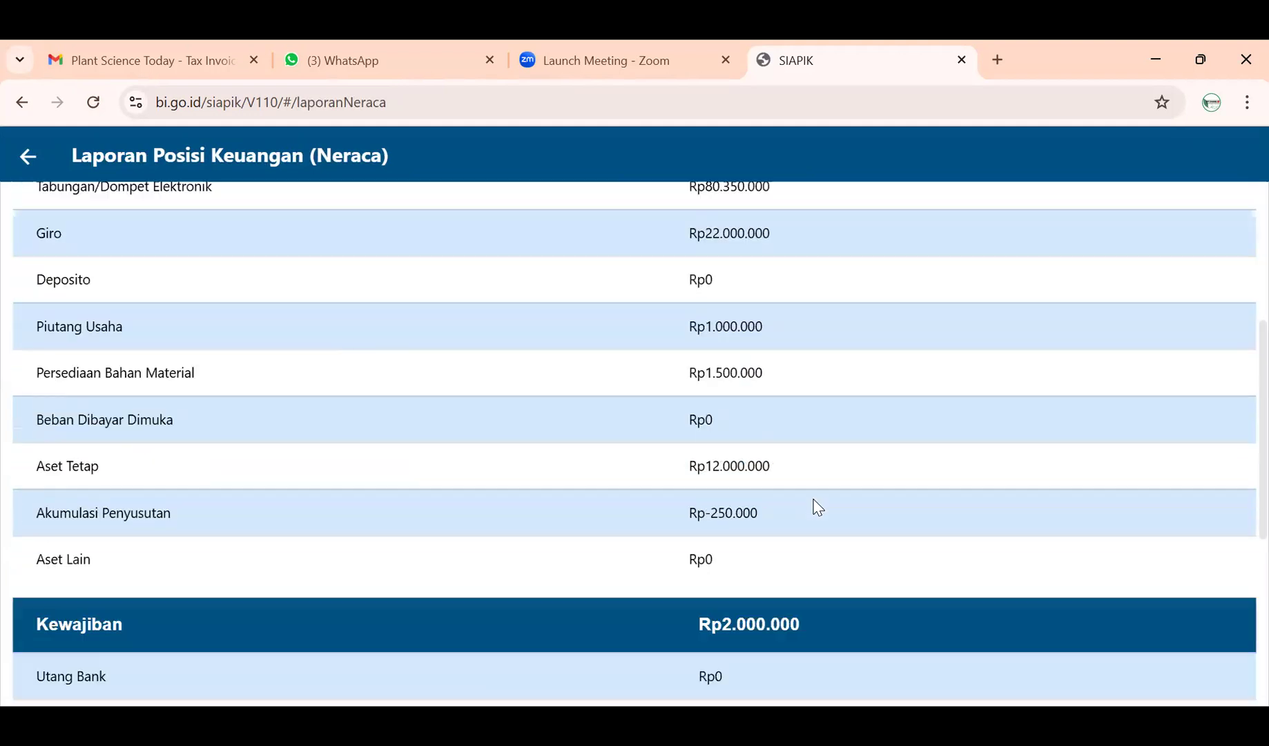
scroll(818, 507, "down", 6)
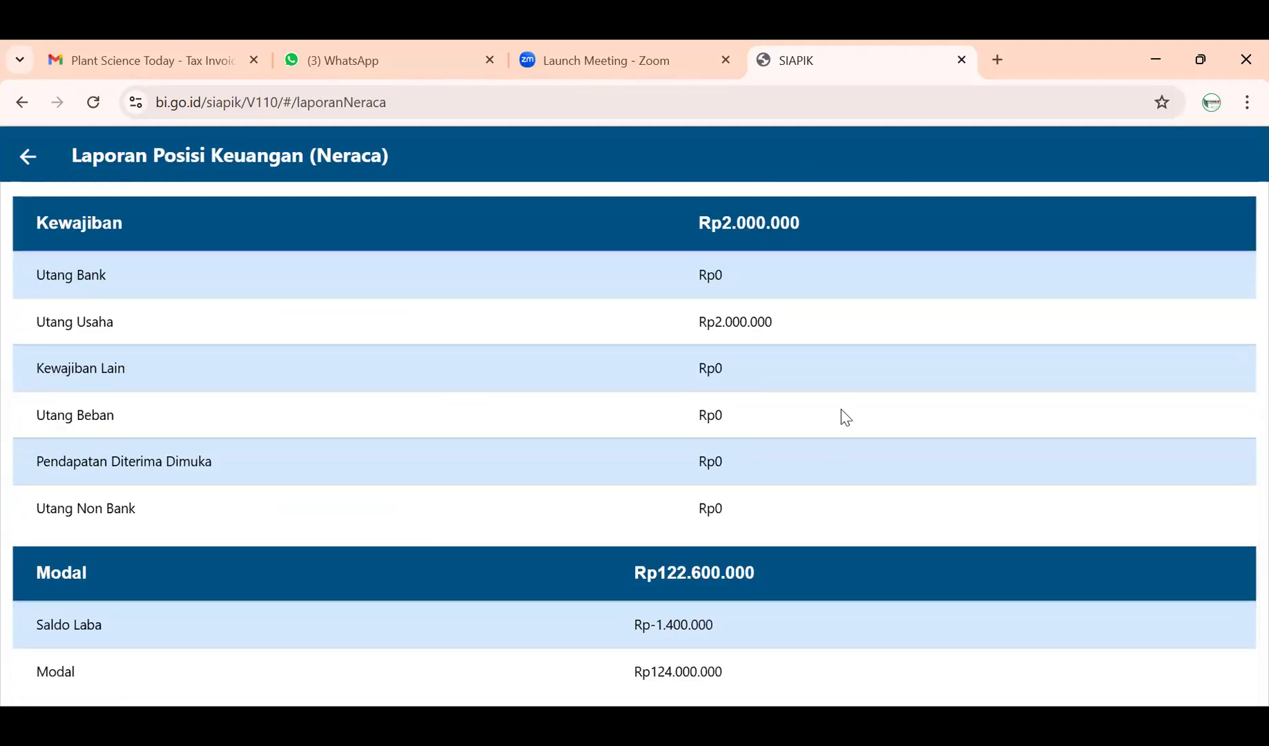
scroll(841, 410, "up", 11)
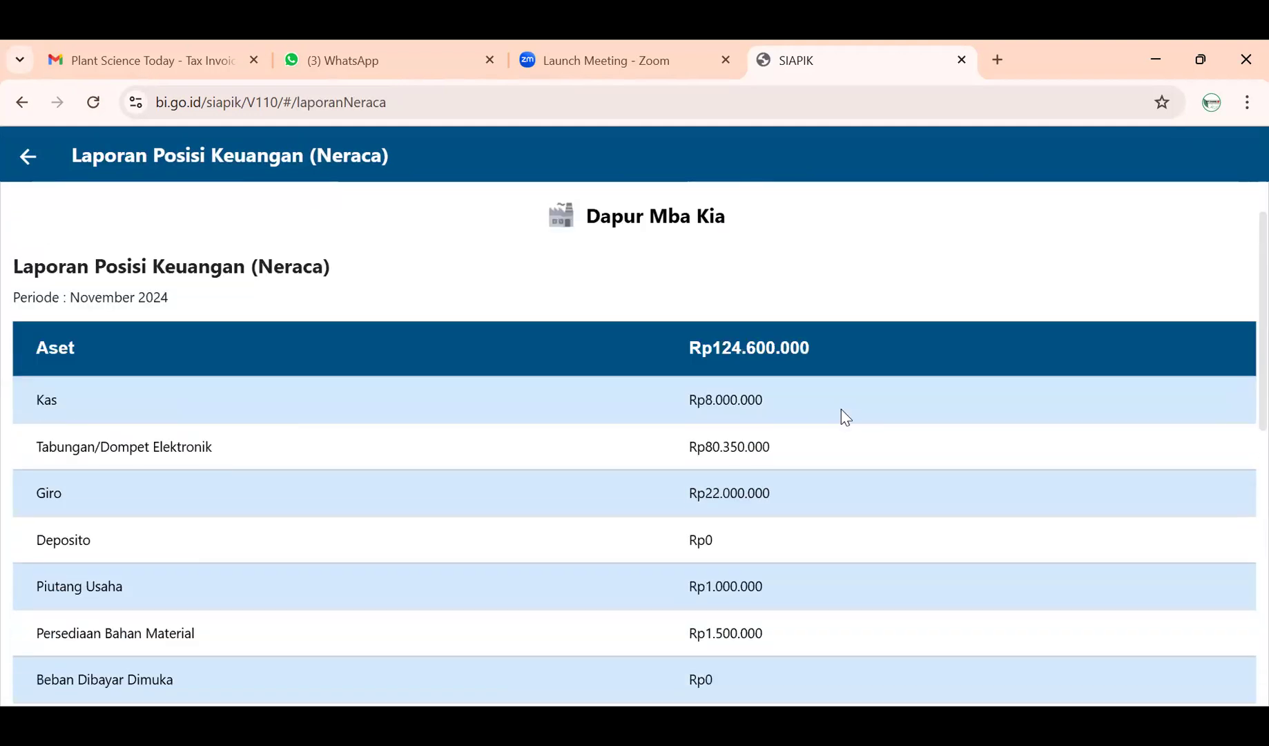
scroll(841, 409, "up", 1)
scroll(841, 408, "down", 4)
scroll(841, 408, "up", 4)
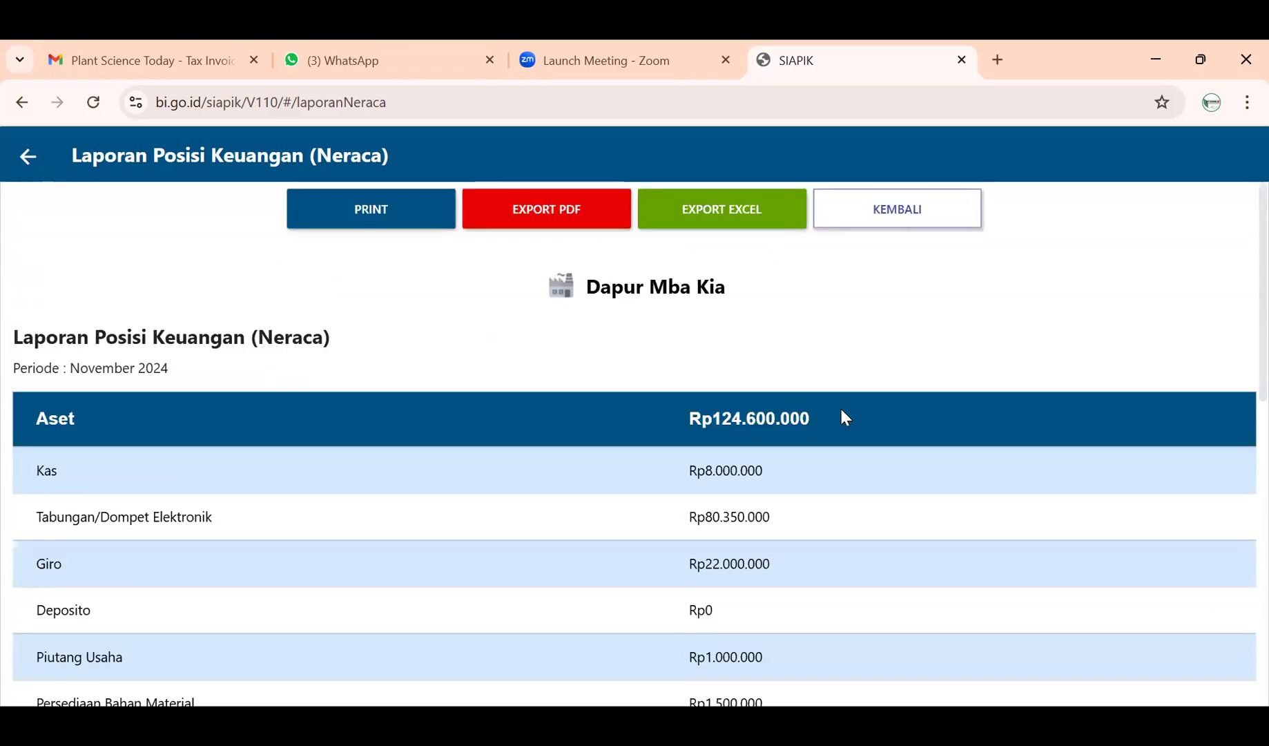
left_click(565, 222)
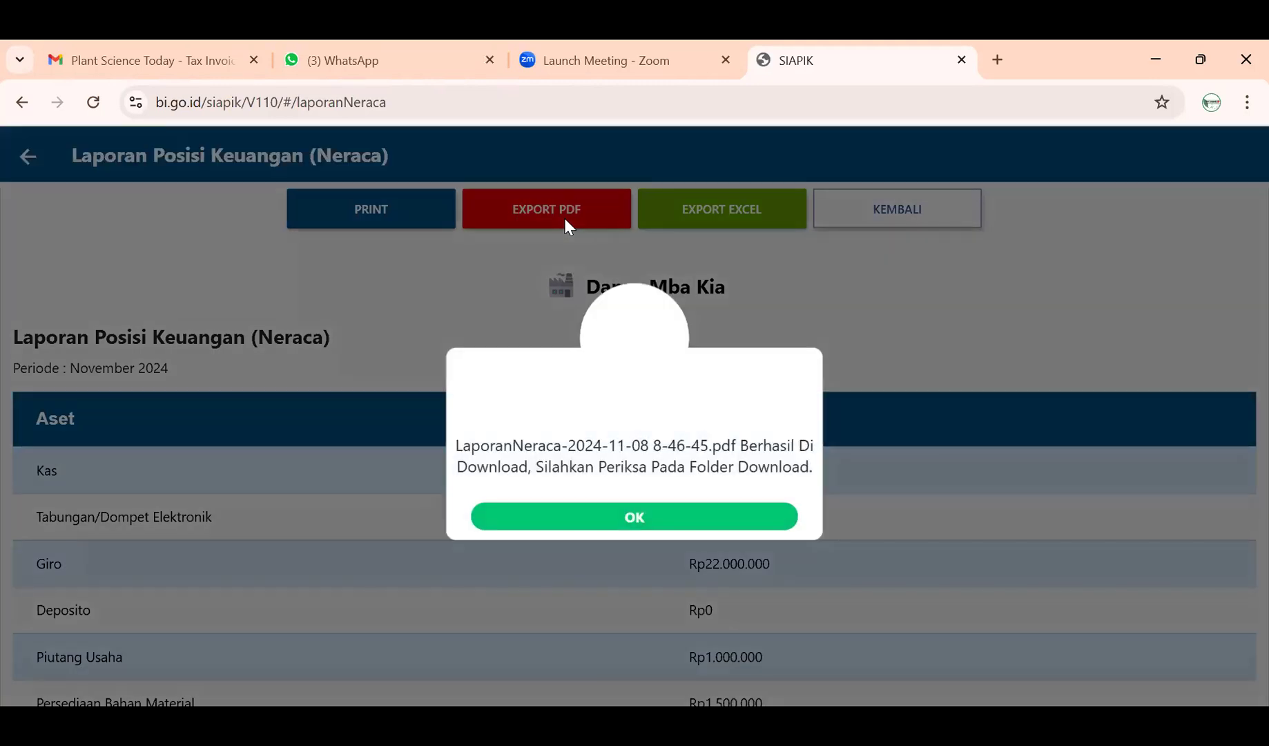
left_click(777, 519)
scroll(823, 406, "down", 6)
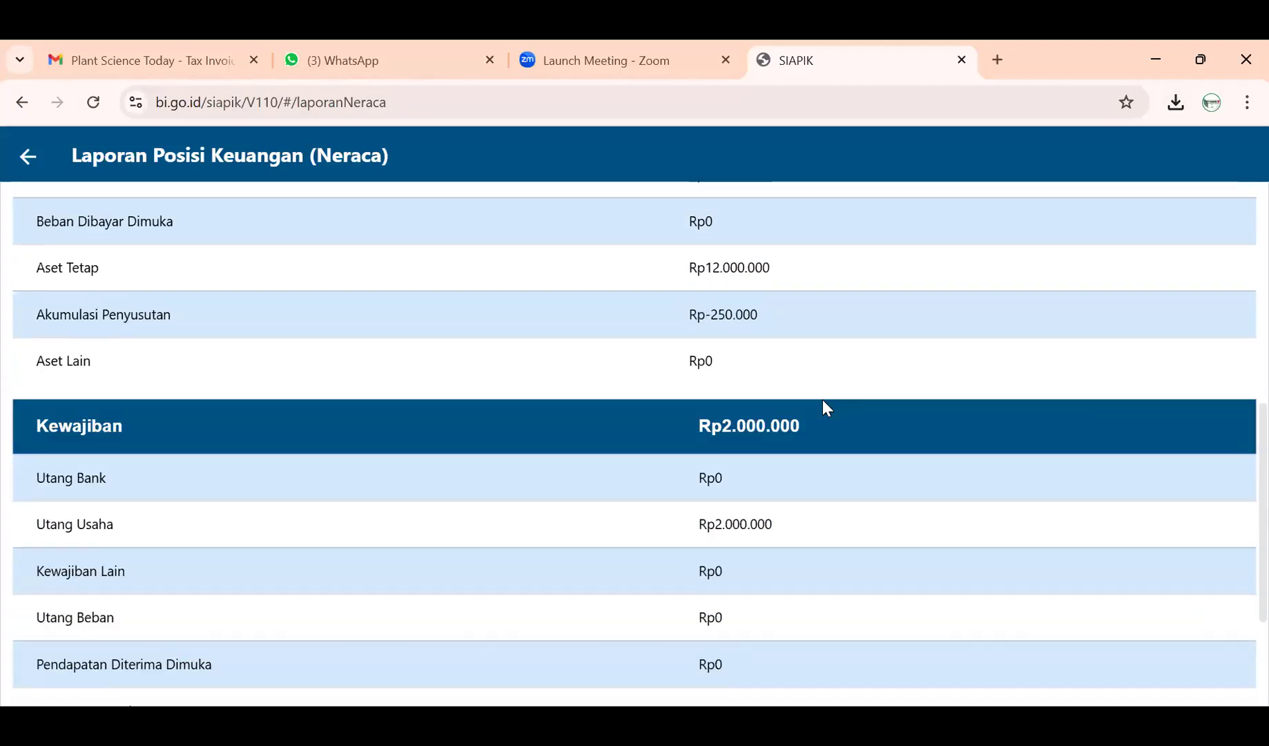
scroll(826, 408, "down", 3)
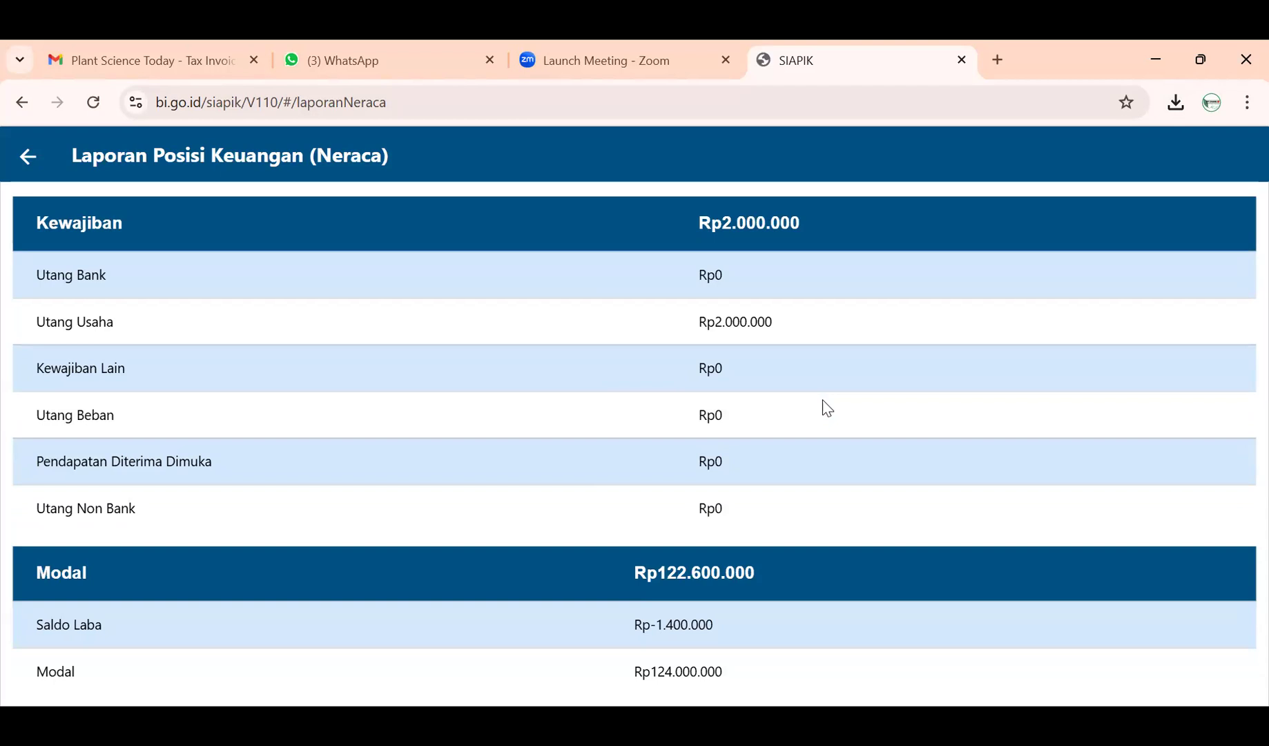
scroll(822, 396, "up", 1)
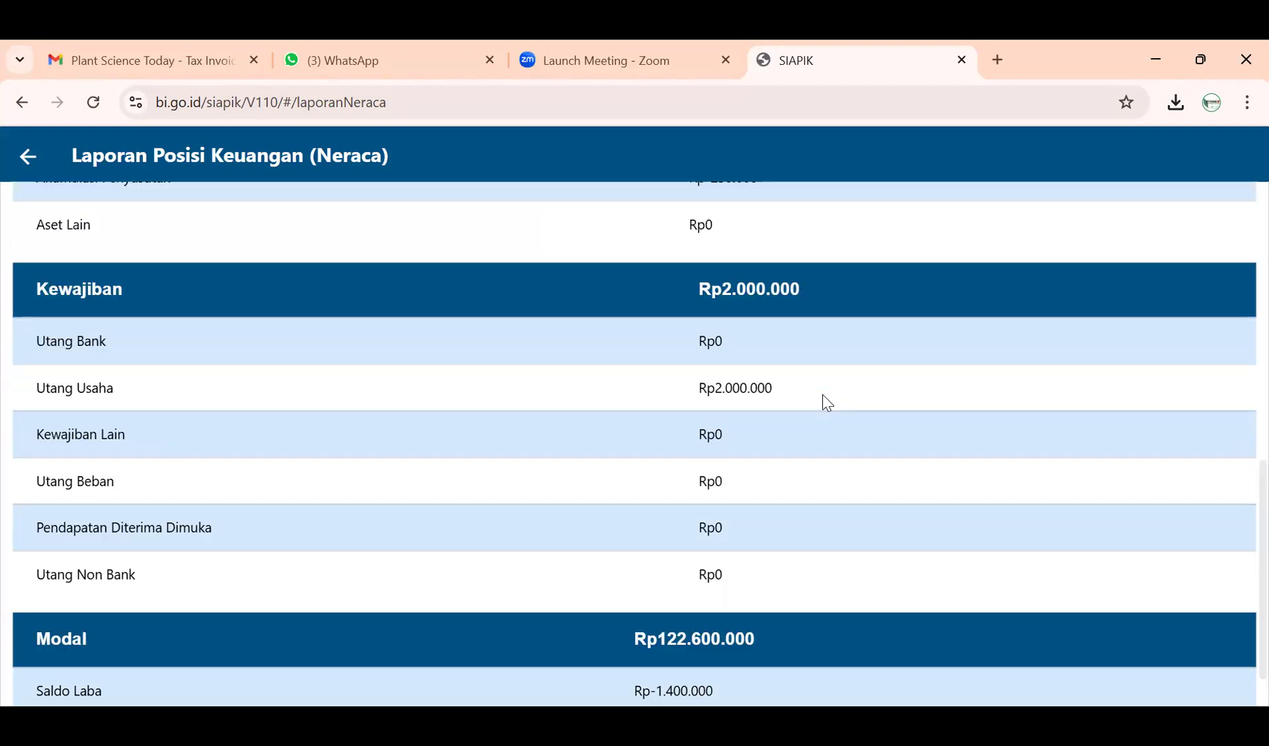
scroll(822, 395, "down", 1)
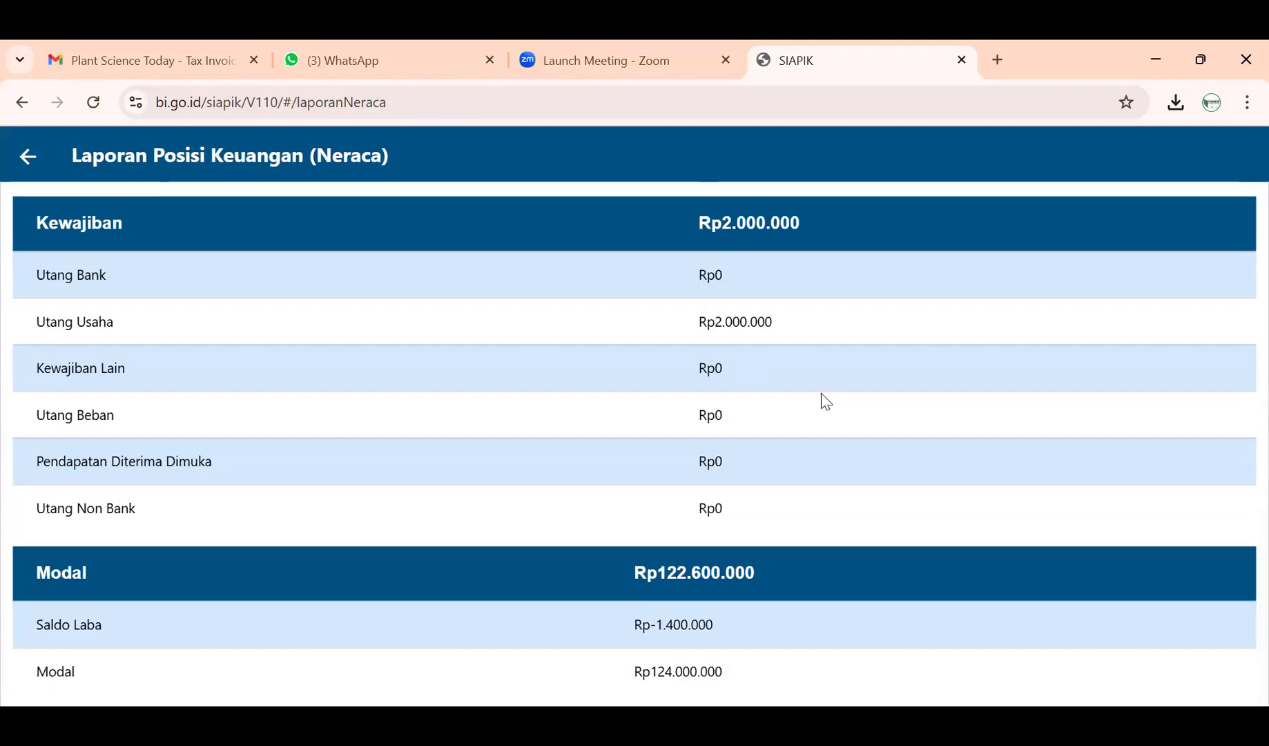
scroll(835, 401, "up", 6)
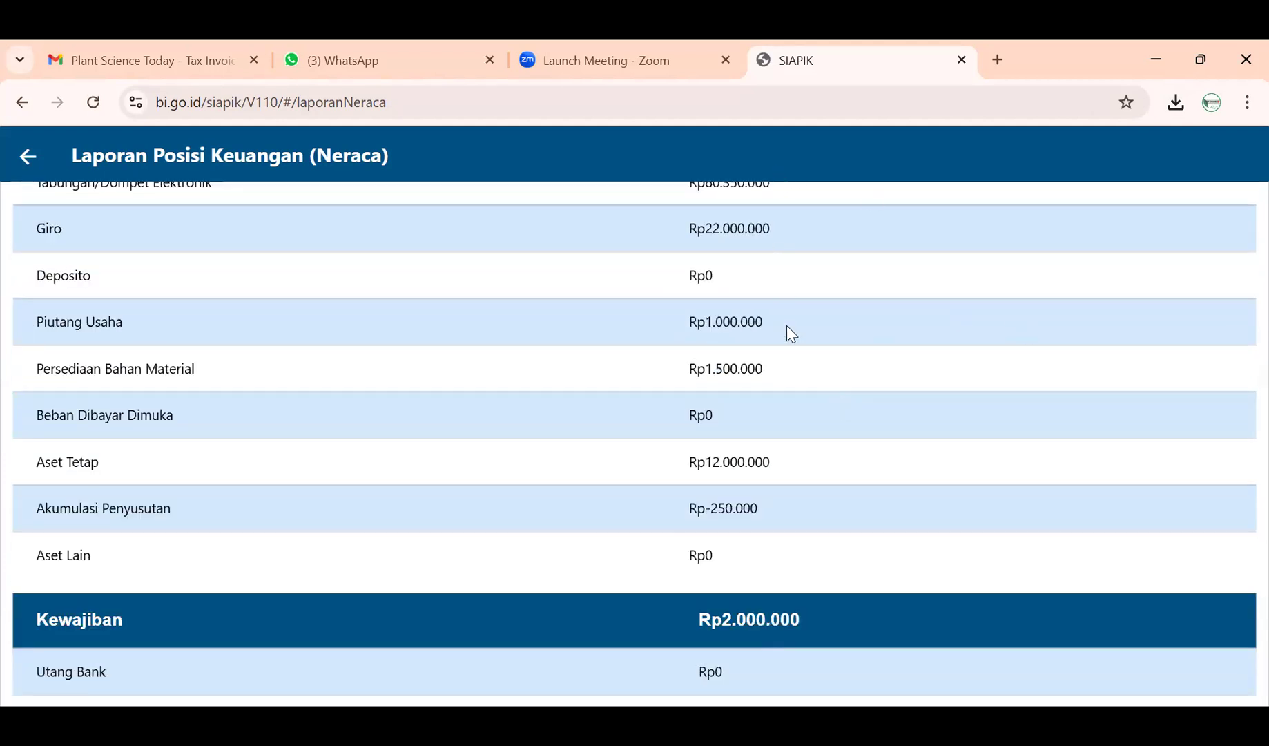
scroll(706, 512, "up", 3)
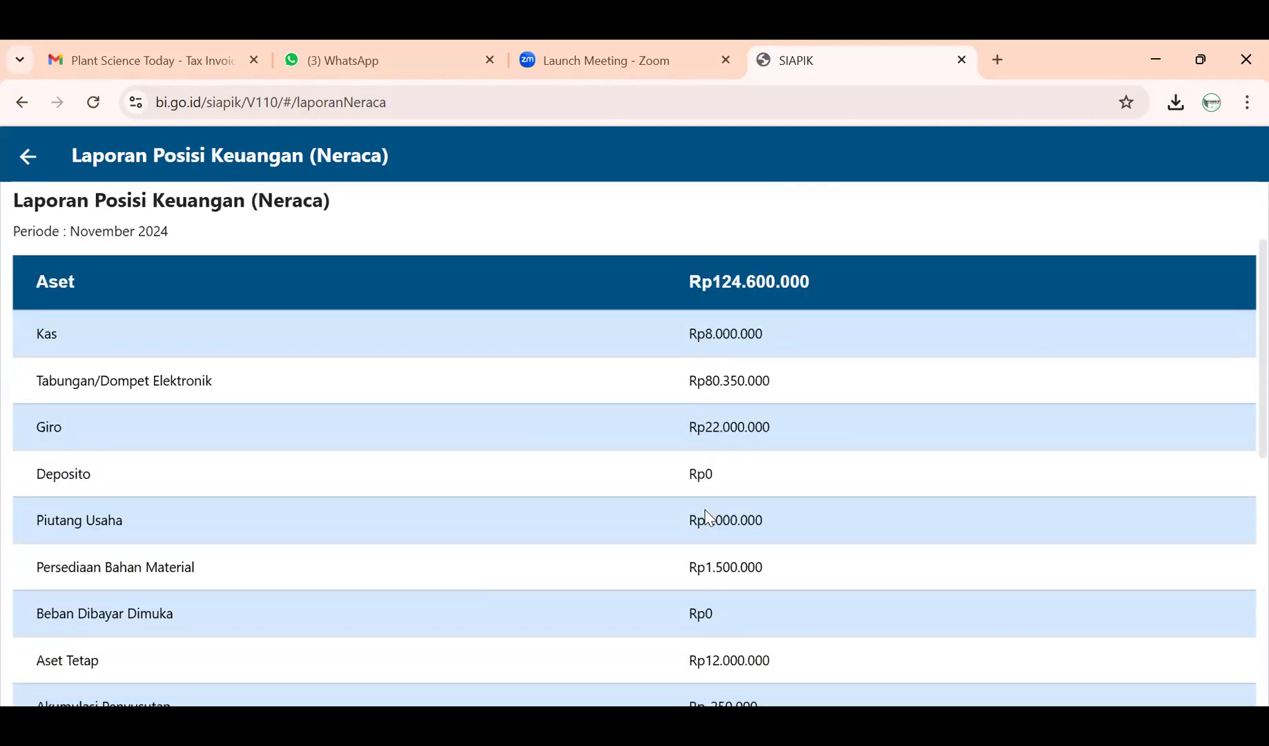
scroll(709, 518, "down", 5)
scroll(709, 518, "down", 4)
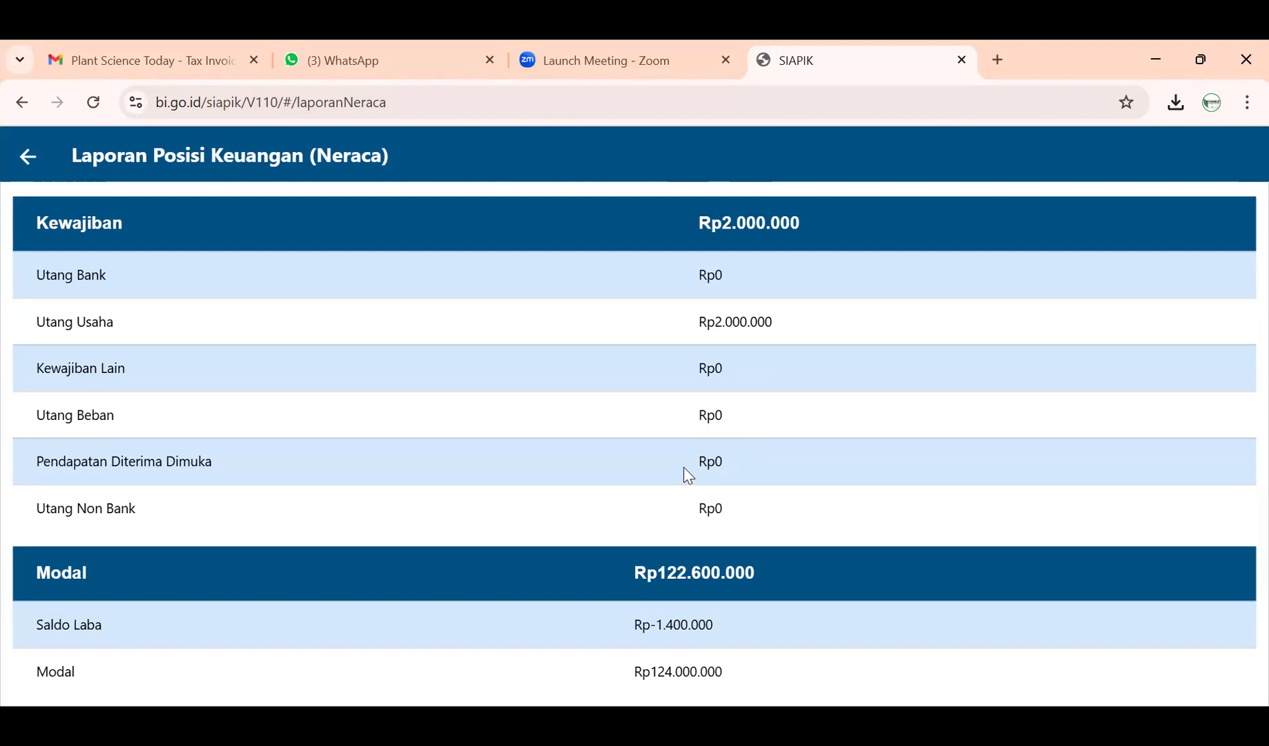
scroll(682, 467, "up", 5)
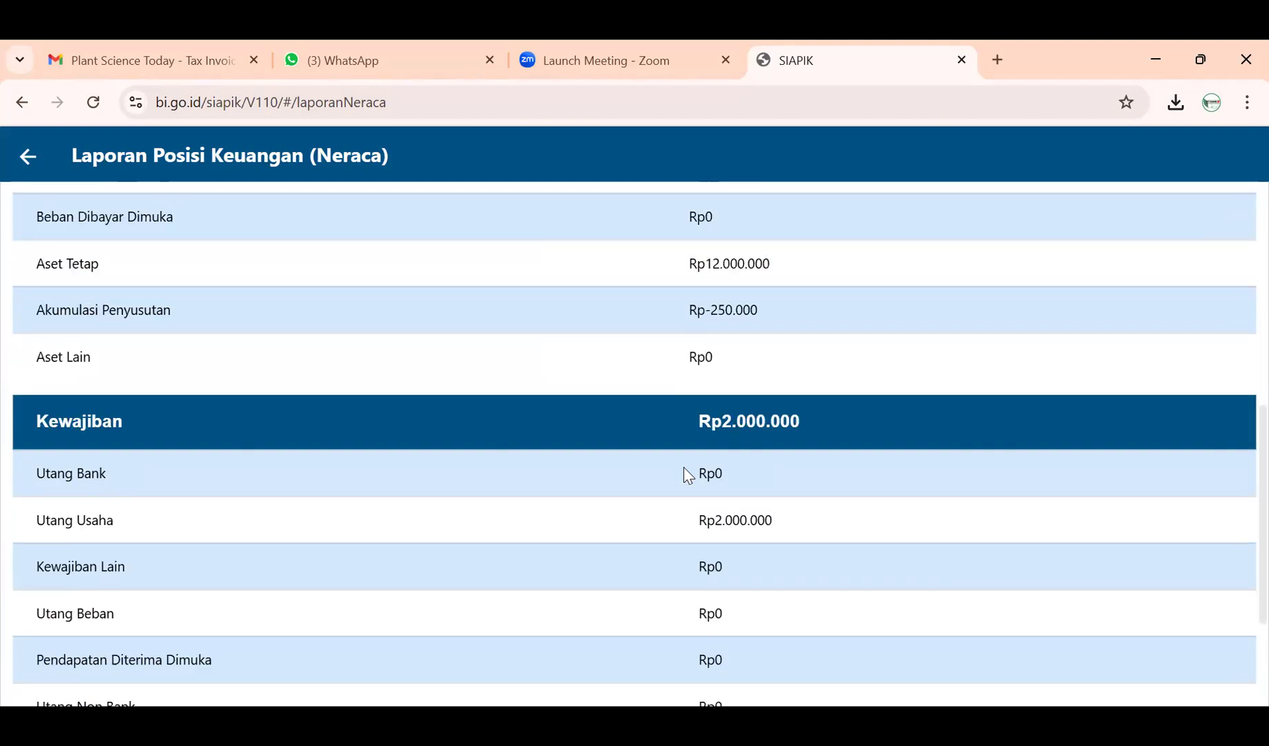
scroll(698, 454, "down", 5)
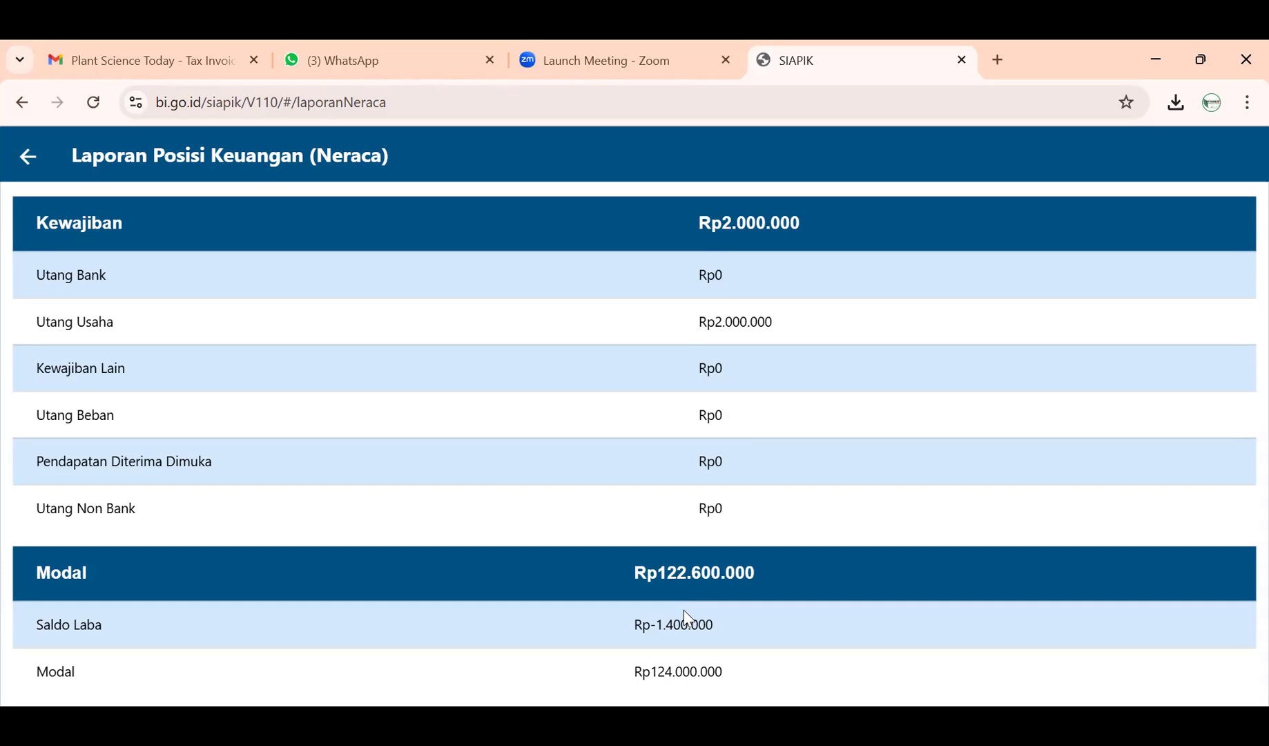
scroll(683, 610, "up", 10)
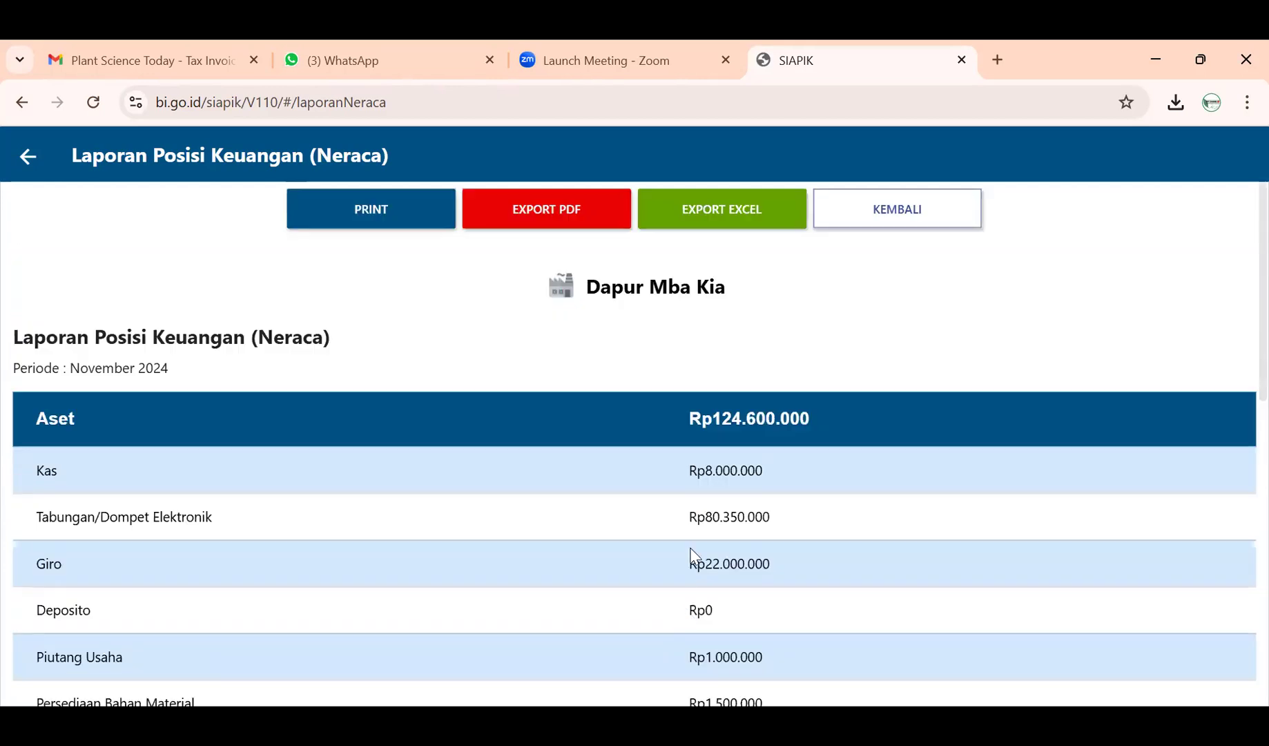
scroll(697, 531, "down", 10)
scroll(698, 515, "up", 9)
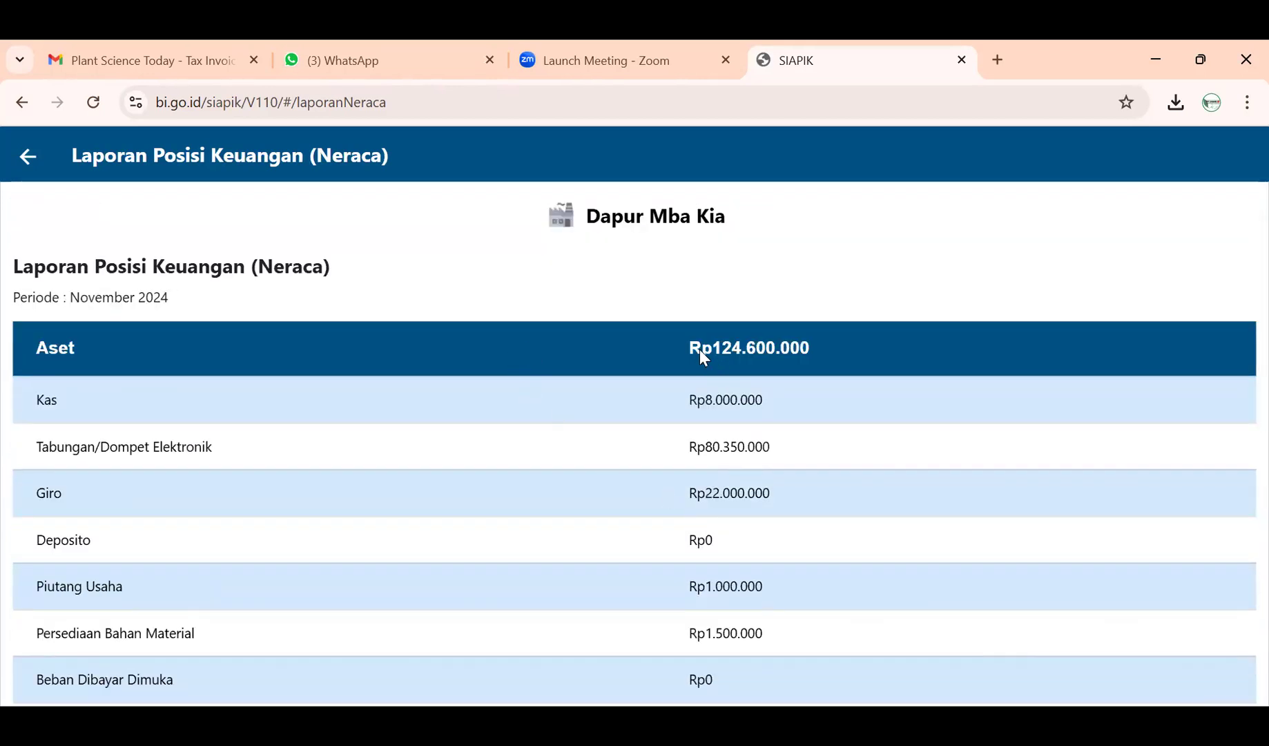
scroll(799, 366, "down", 10)
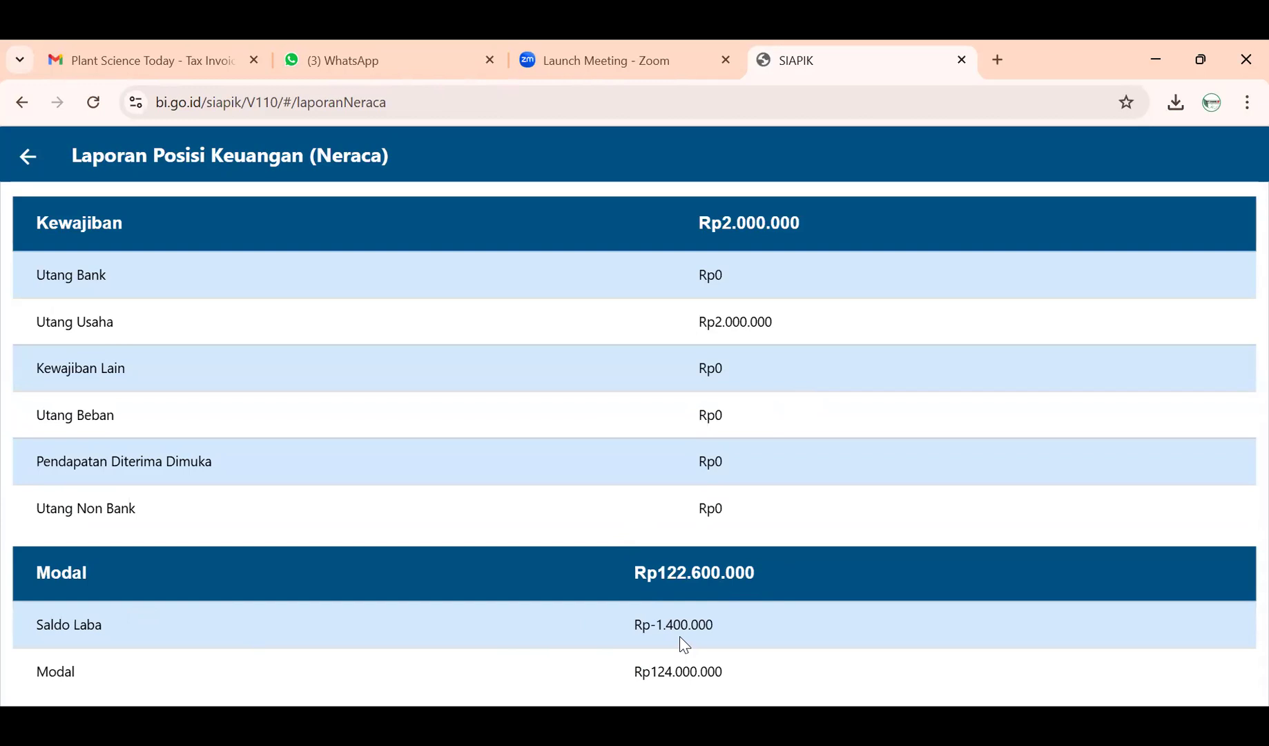
scroll(679, 635, "up", 2)
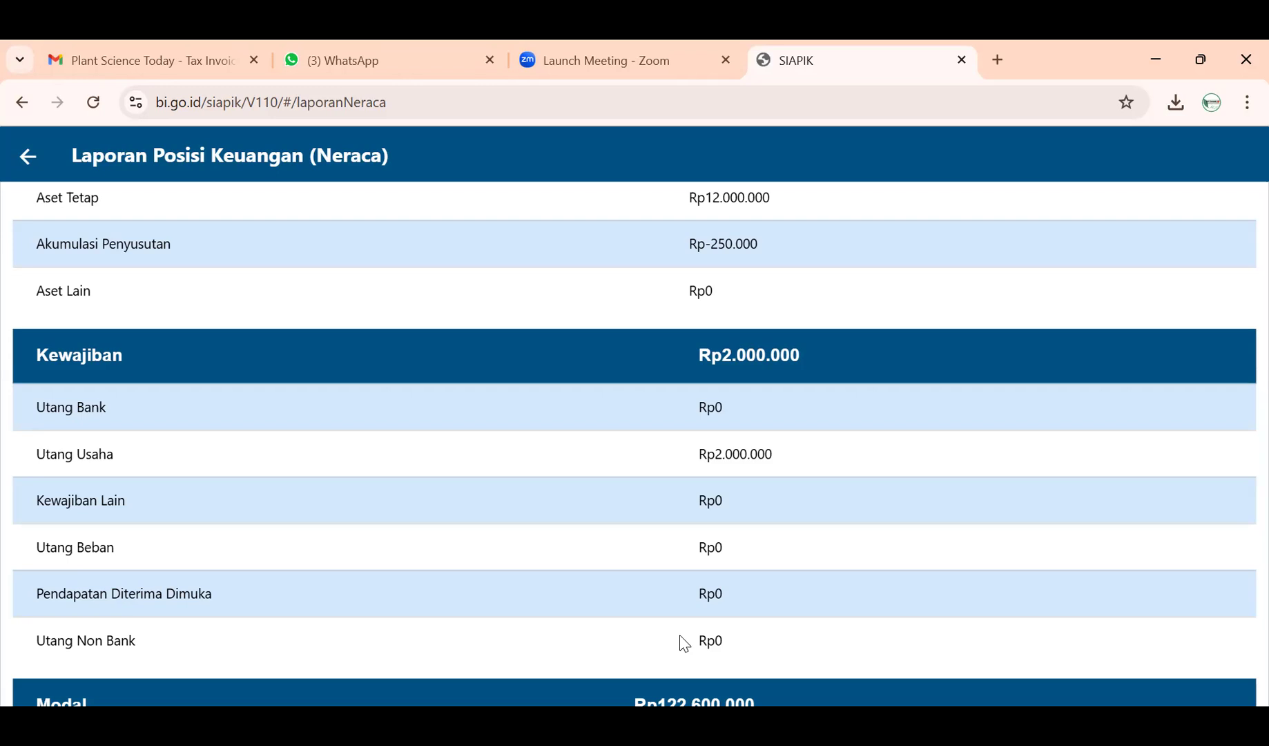
scroll(681, 636, "down", 2)
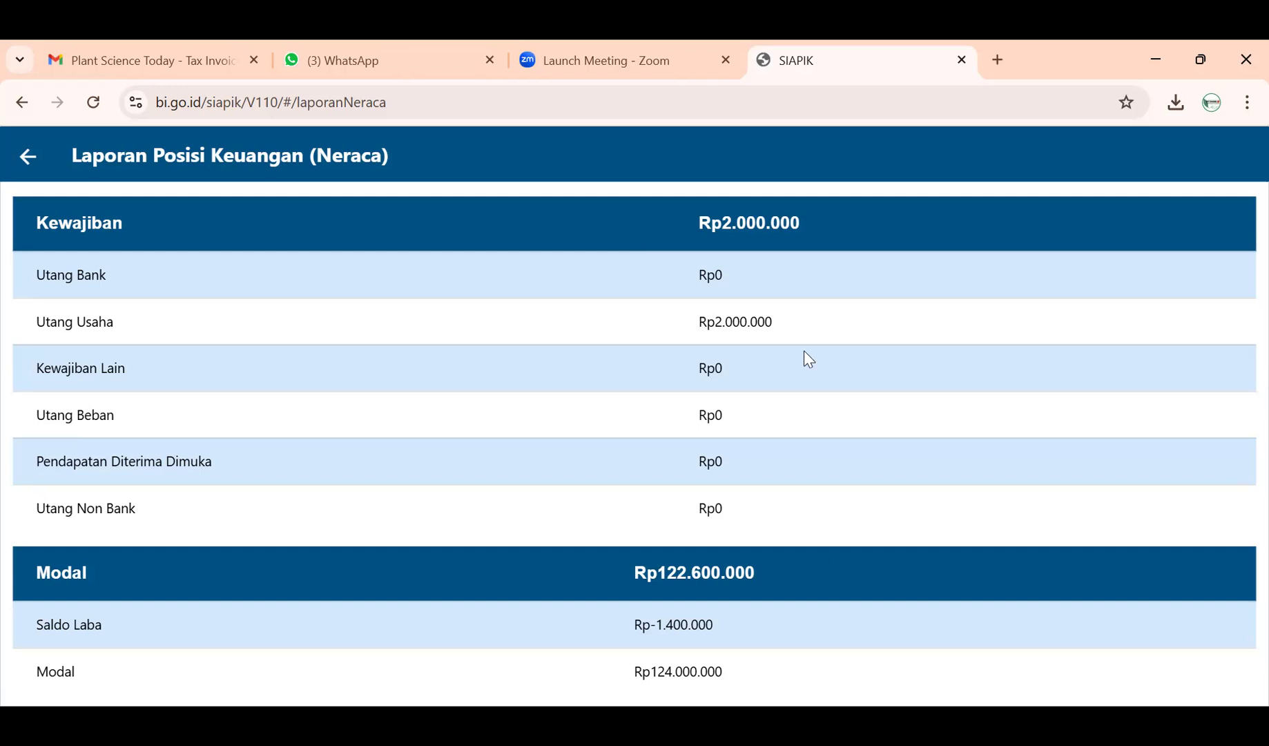
mouse_move(601, 60)
scroll(839, 349, "up", 6)
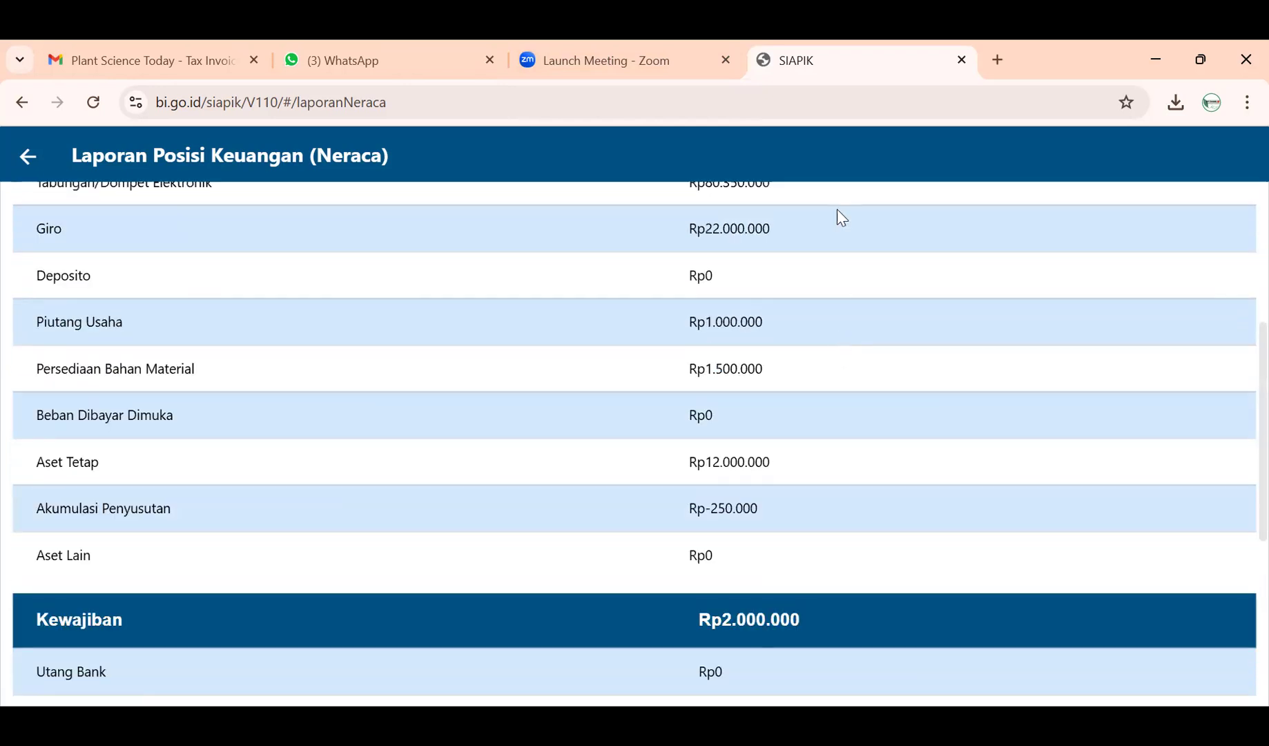